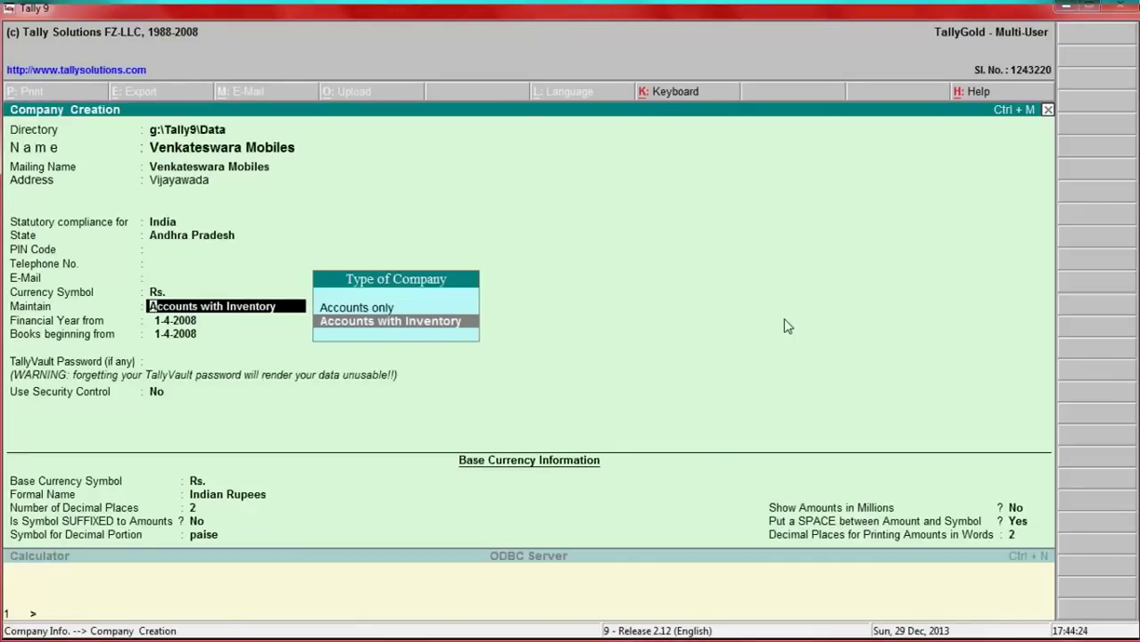
Keep the company type as Accounts with Inventory and set the financial year to start from 1-4-2013.
key(Return)
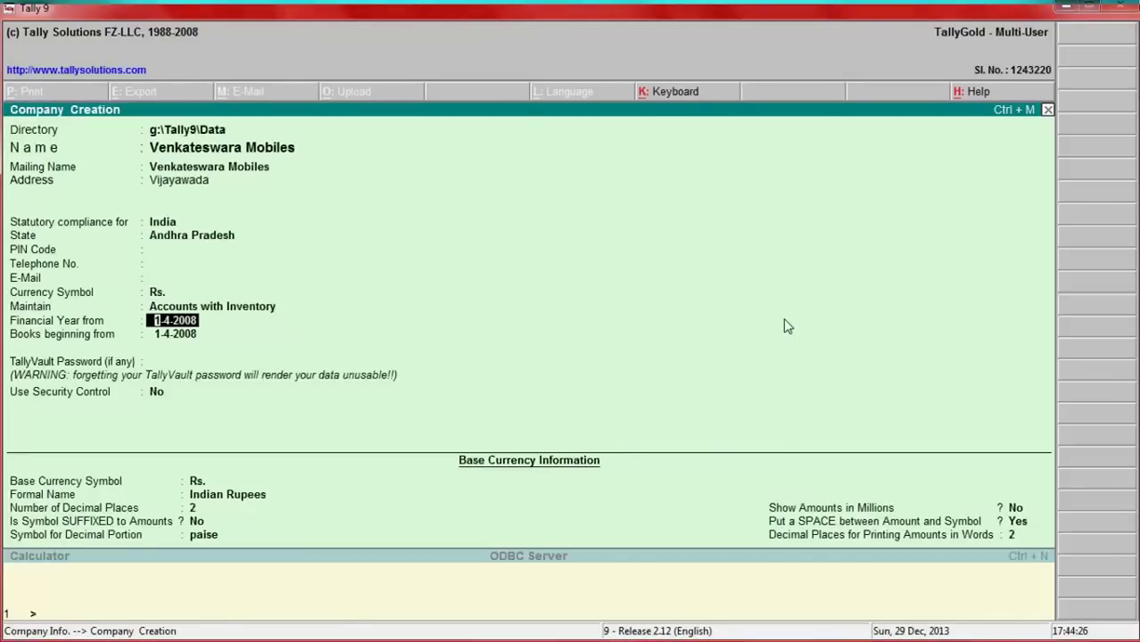
key(alt+Tab)
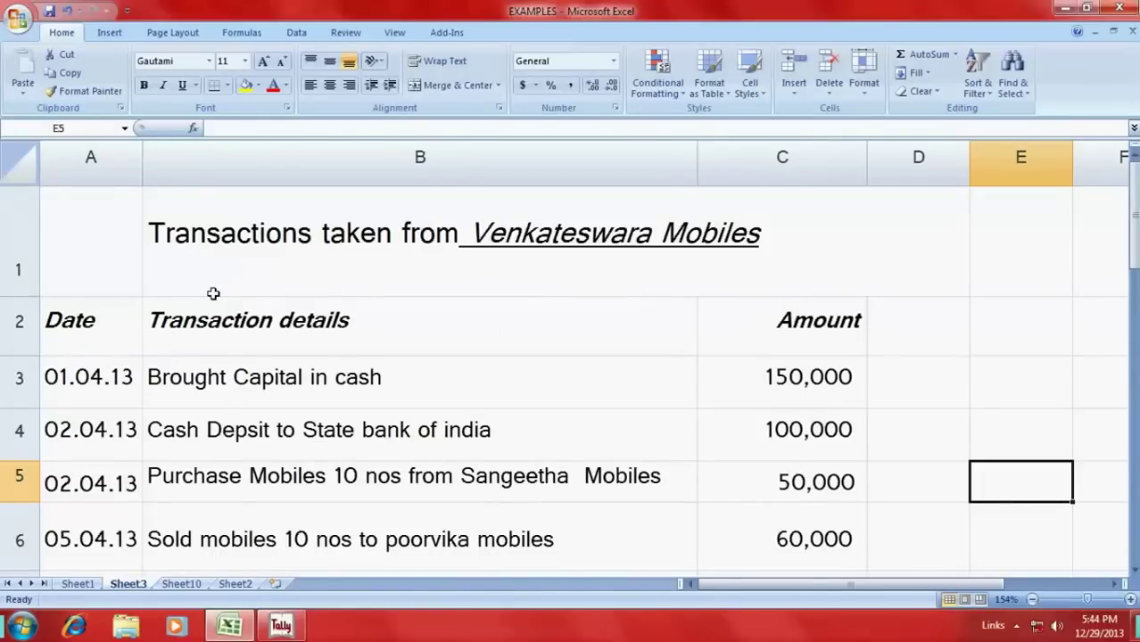
key(alt+Tab)
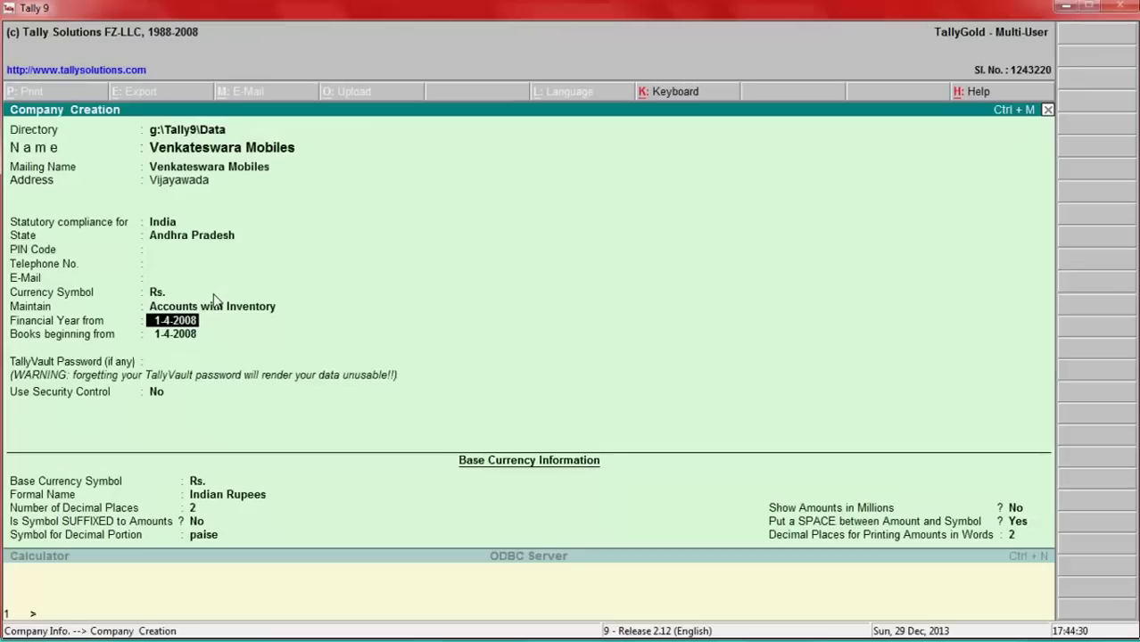
text(1-4-)
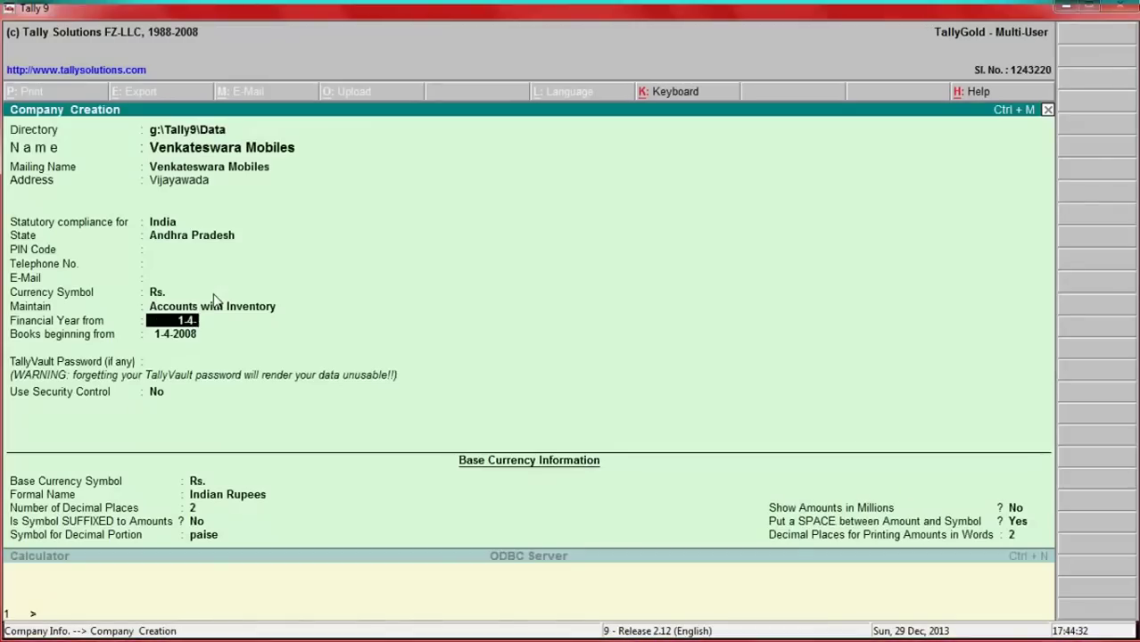
text(2013)
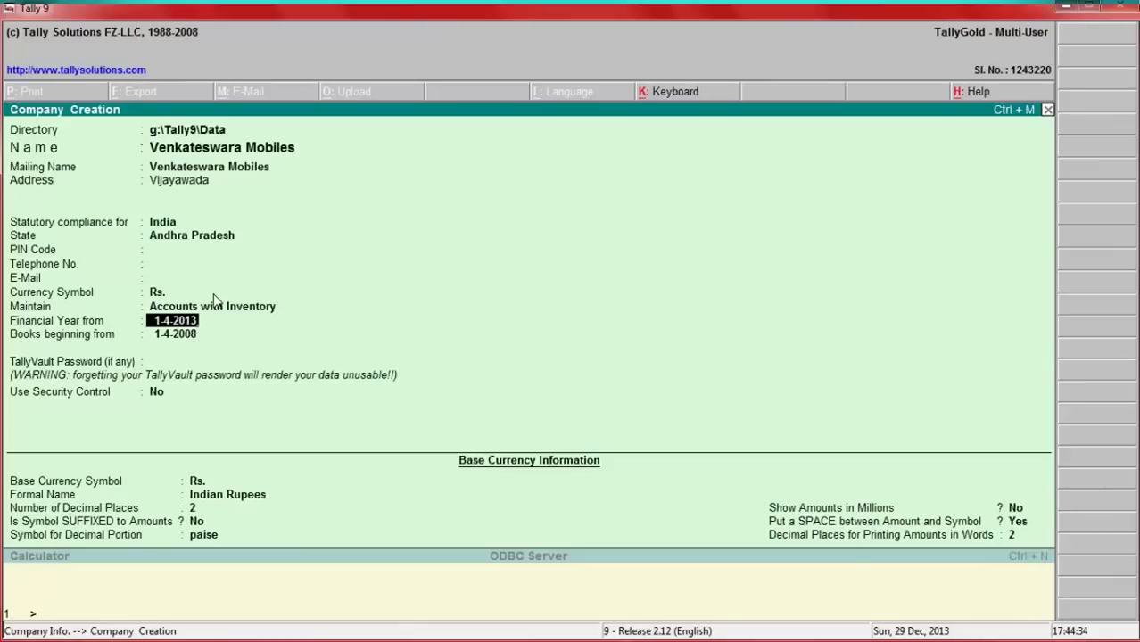
key(Return)
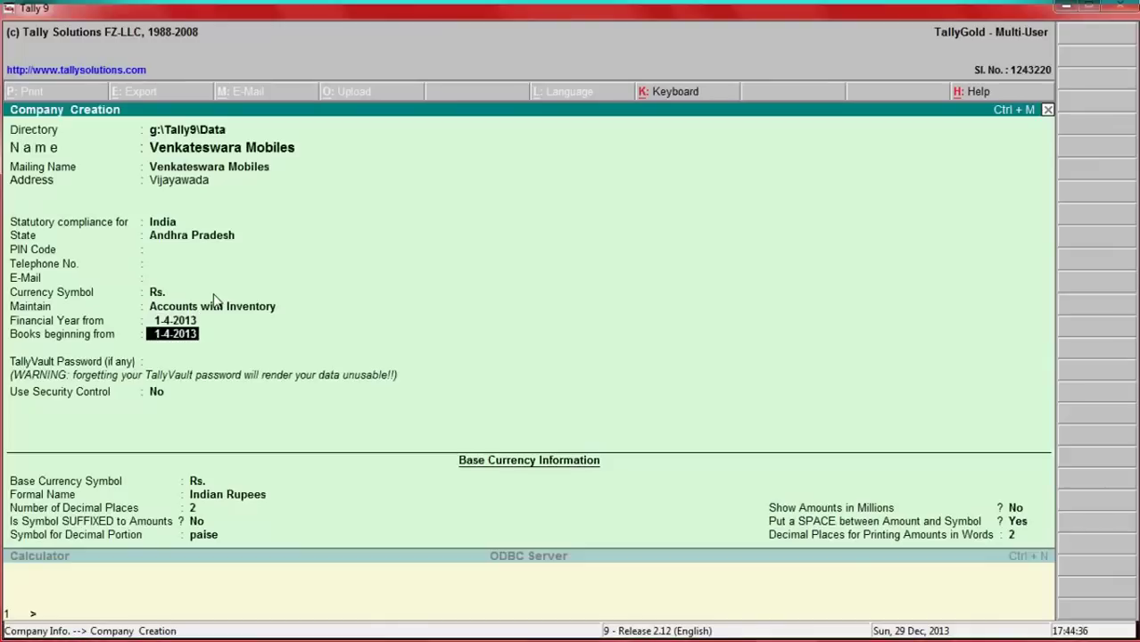
Accept the books beginning date and the remaining default security and base currency settings, and create the company Venkateswara Mobiles.
key(Return)
key(Return)
key(Return)
key(Return)
key(Return)
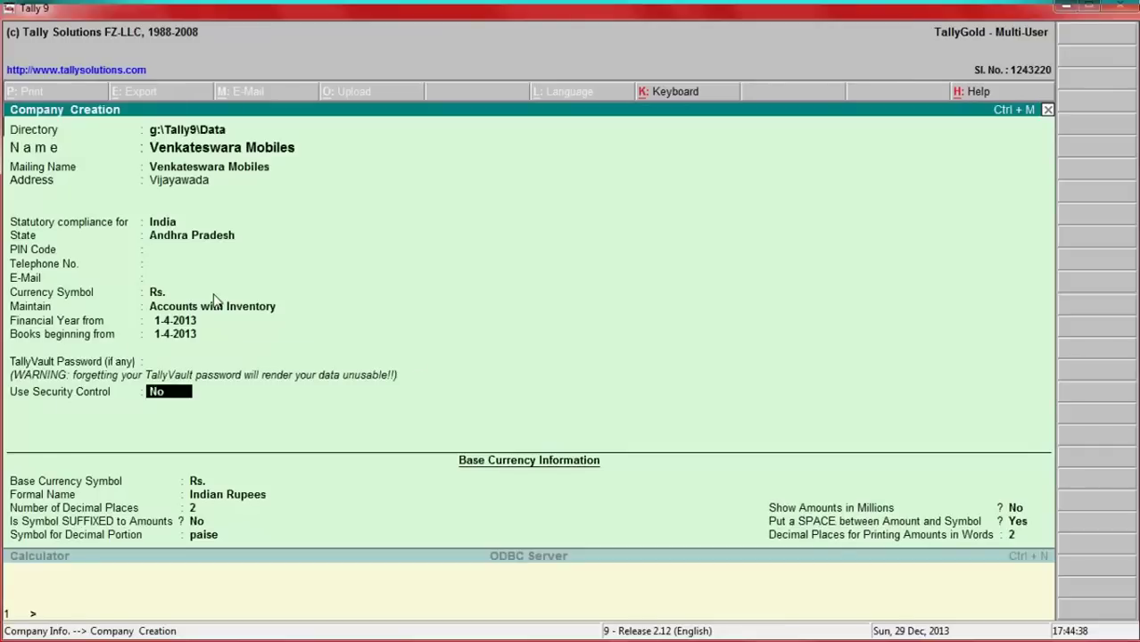
key(Return)
key(Return)
key(Return)
key(Return)
key(Return)
key(Return)
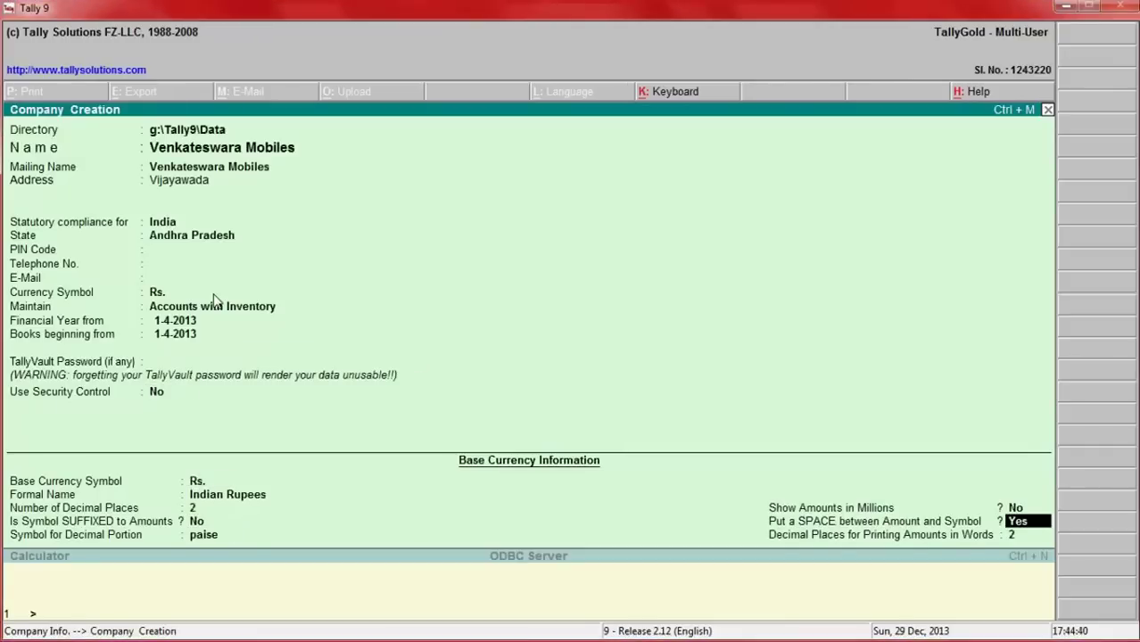
key(Return)
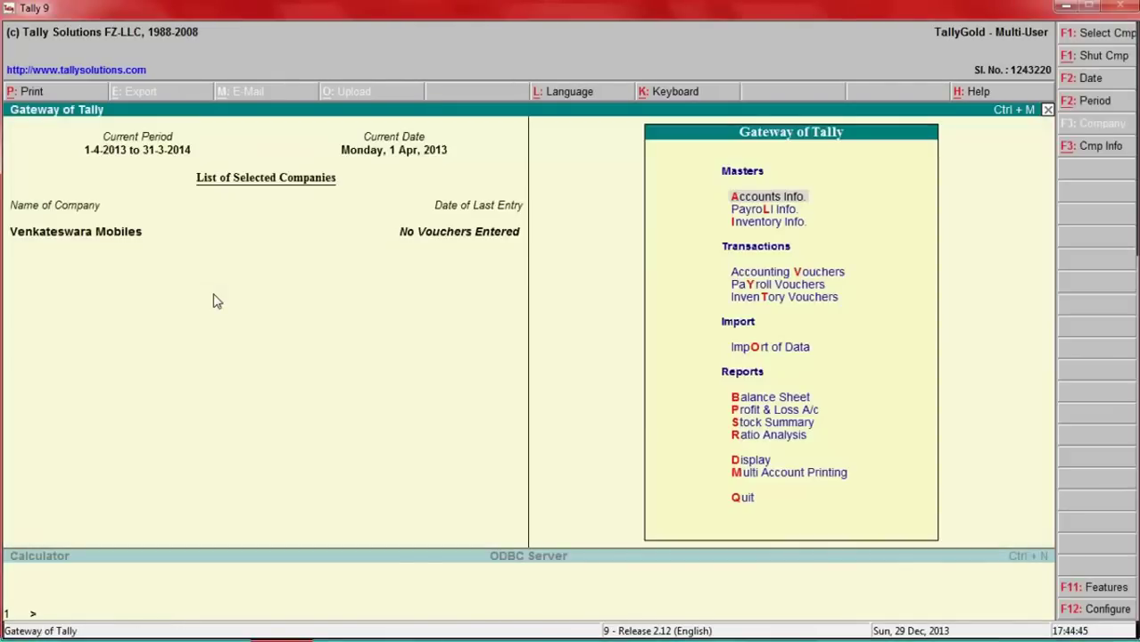
Switch to the EXAMPLES workbook in Excel and review the date and details of the first transaction in row 3.
key(alt+Tab)
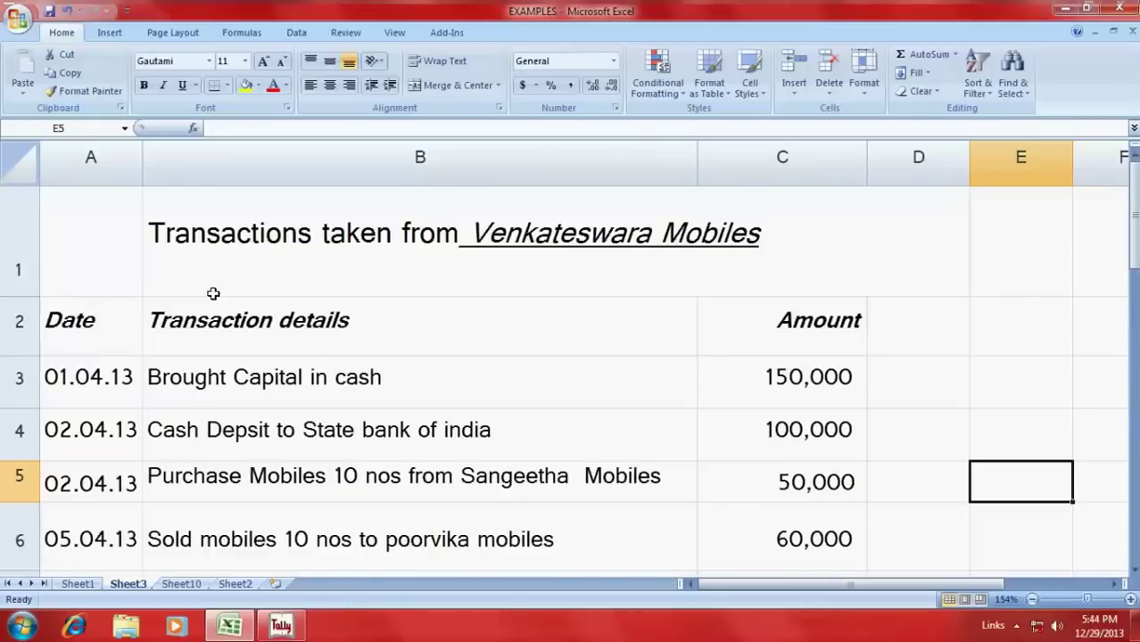
key(Left)
key(Left)
key(Left)
key(Left)
key(Up)
key(Up)
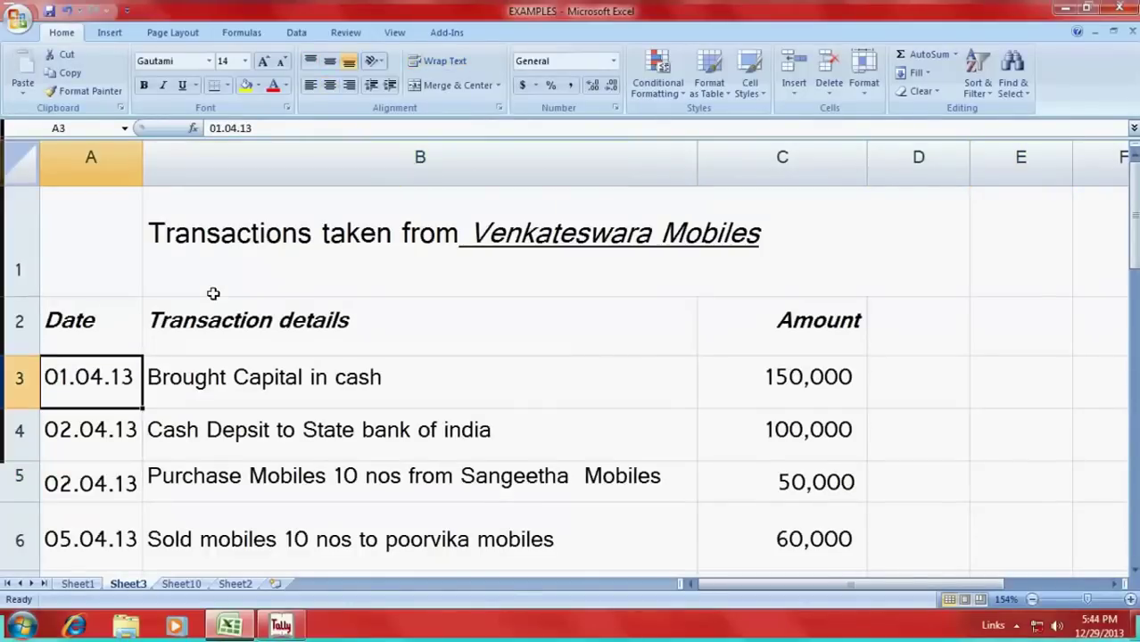
key(Right)
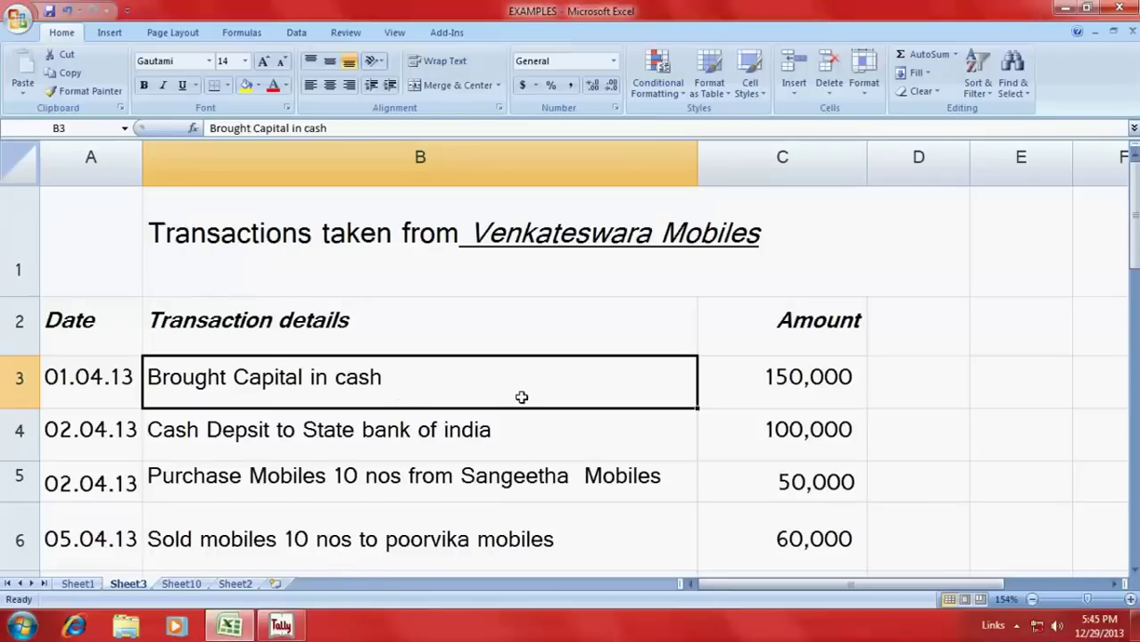
key(alt)
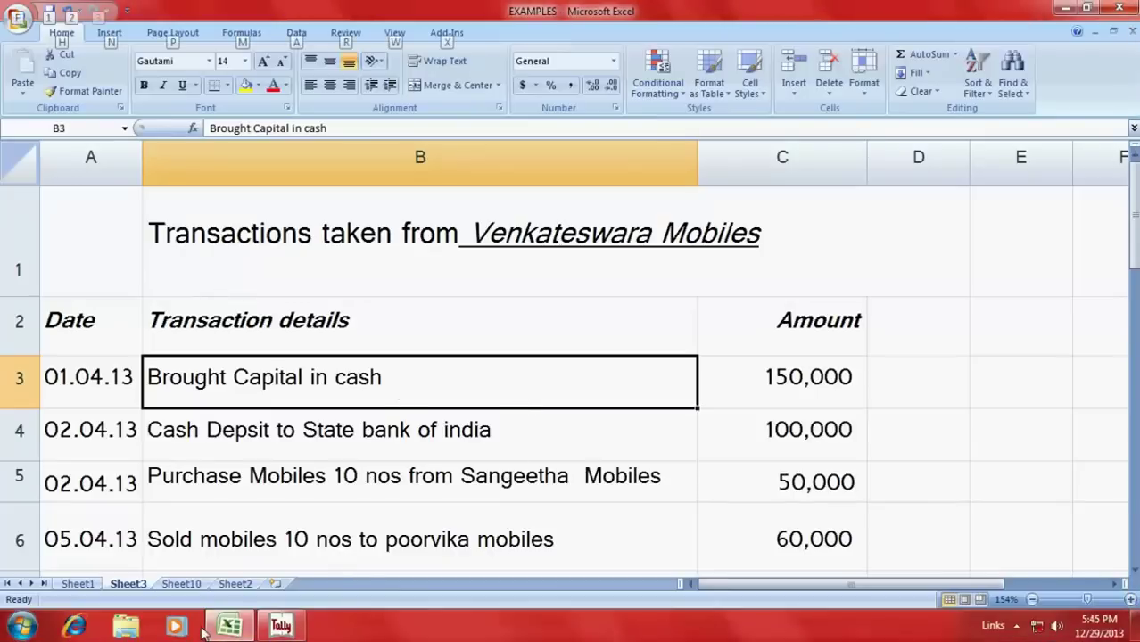
Switch to Tally and start a receipt accounting voucher dated 1-Apr-2013 with Cash as the account.
click(297, 630)
click(803, 277)
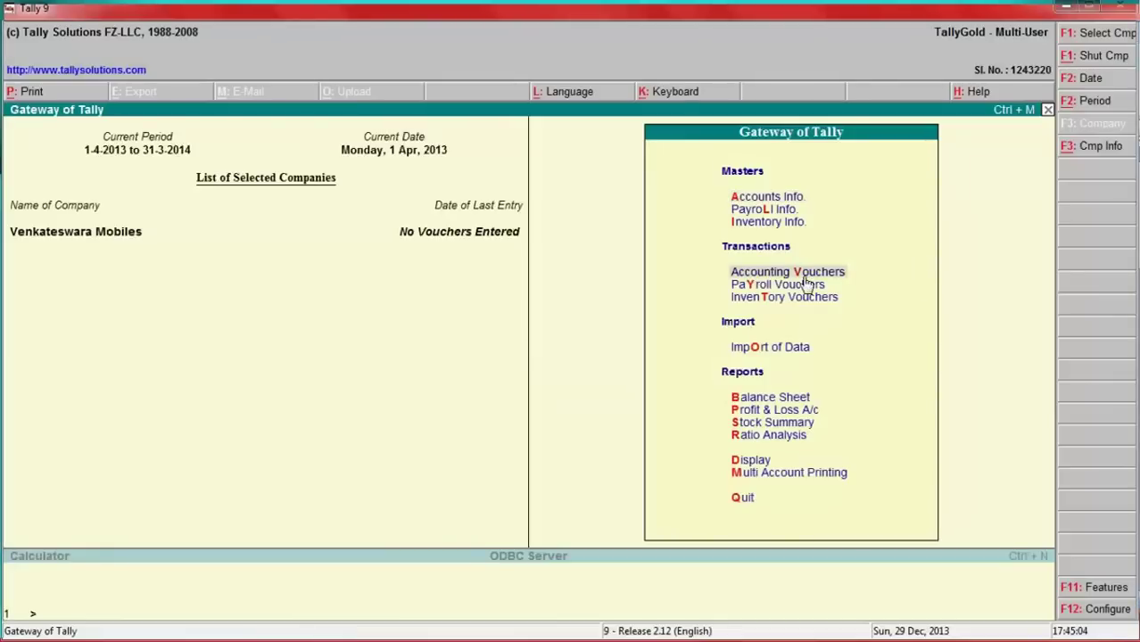
click(803, 275)
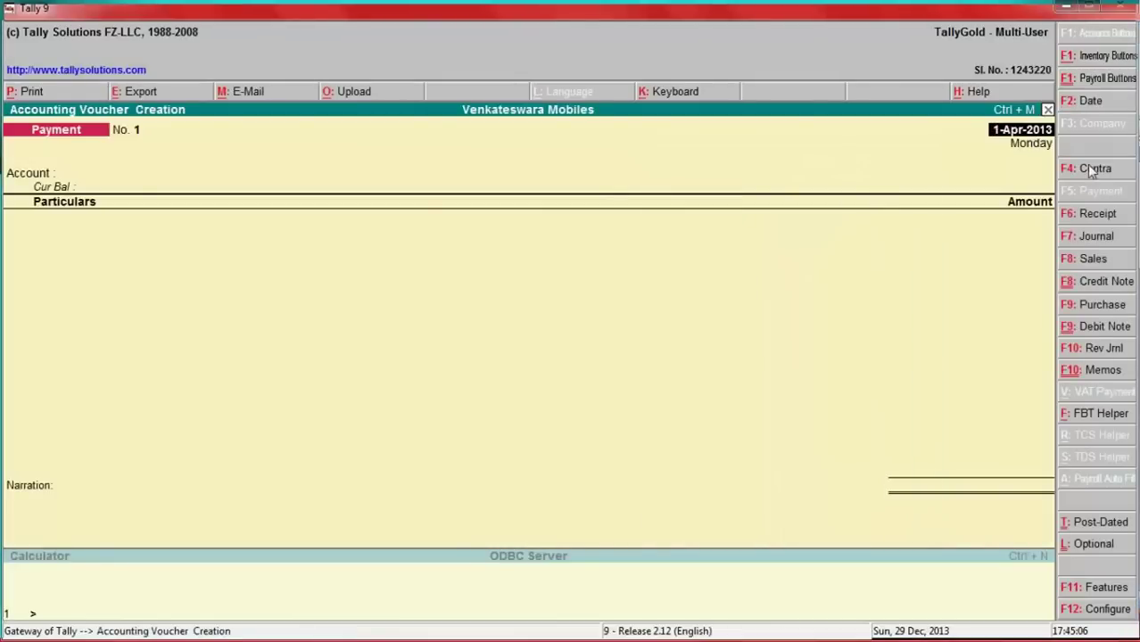
click(1091, 215)
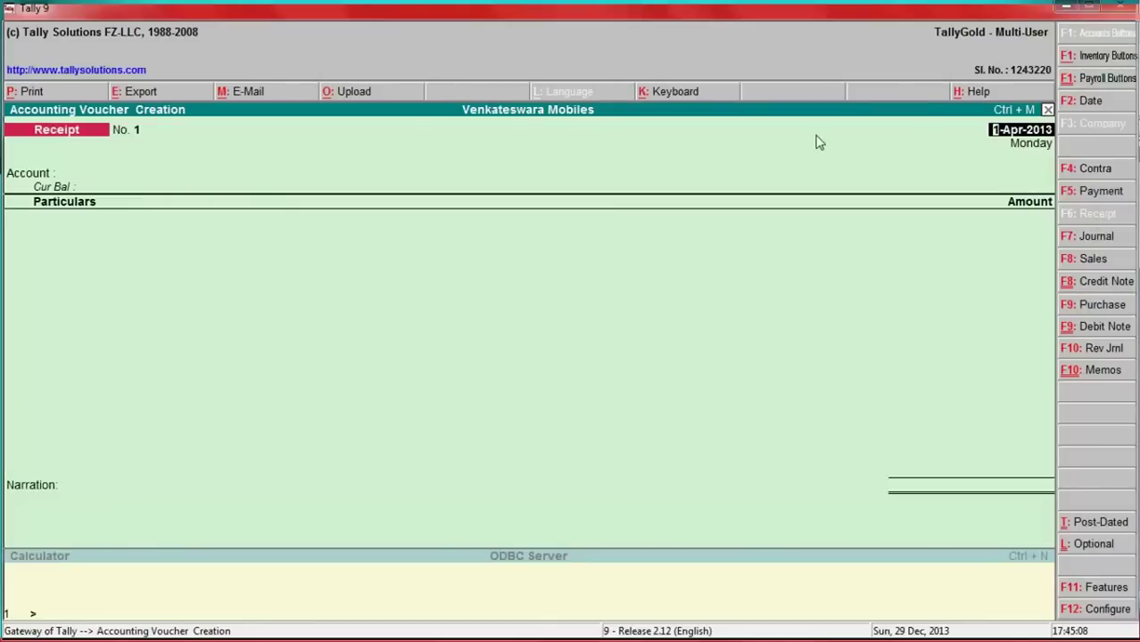
key(Return)
text(Cash)
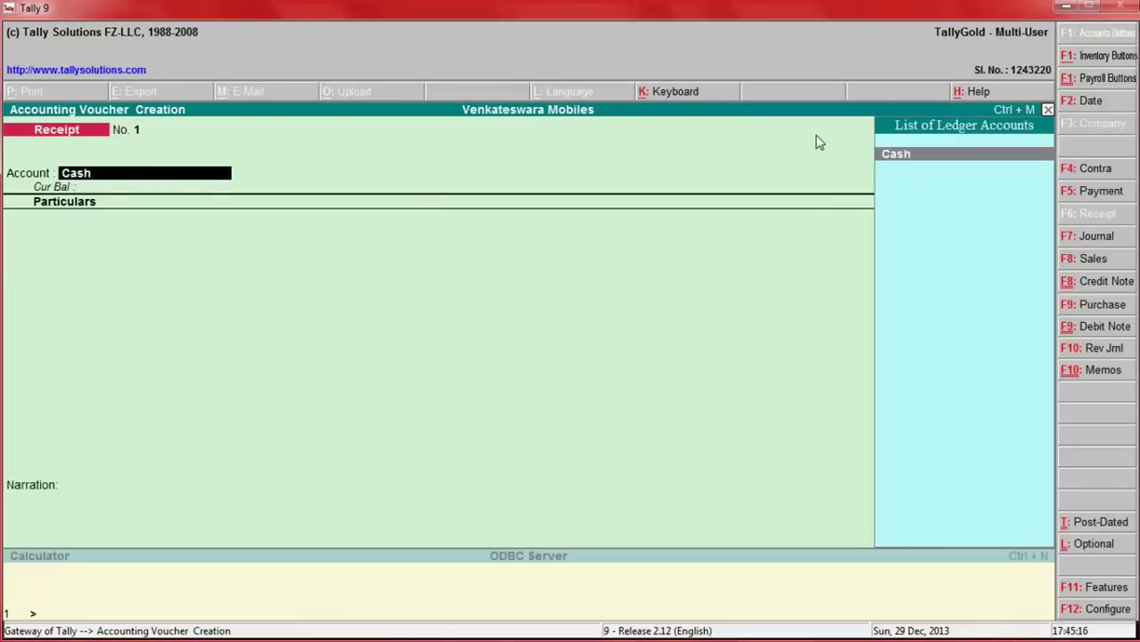
key(Return)
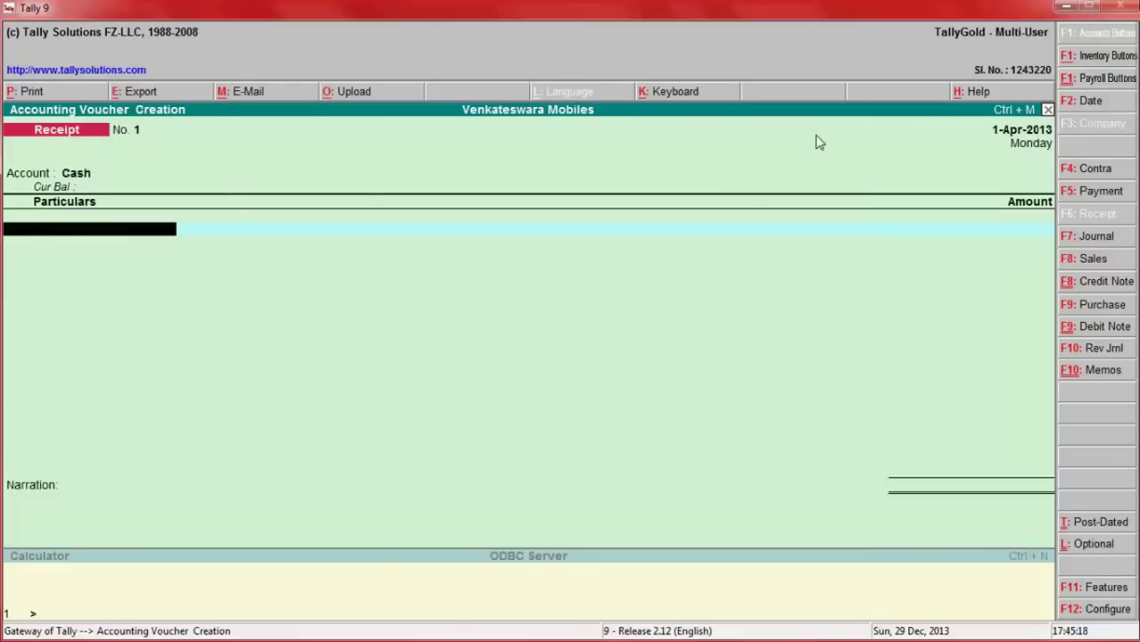
Check the first transaction's details in the Excel sheet and return to the receipt voucher's particulars line.
key(alt+Tab)
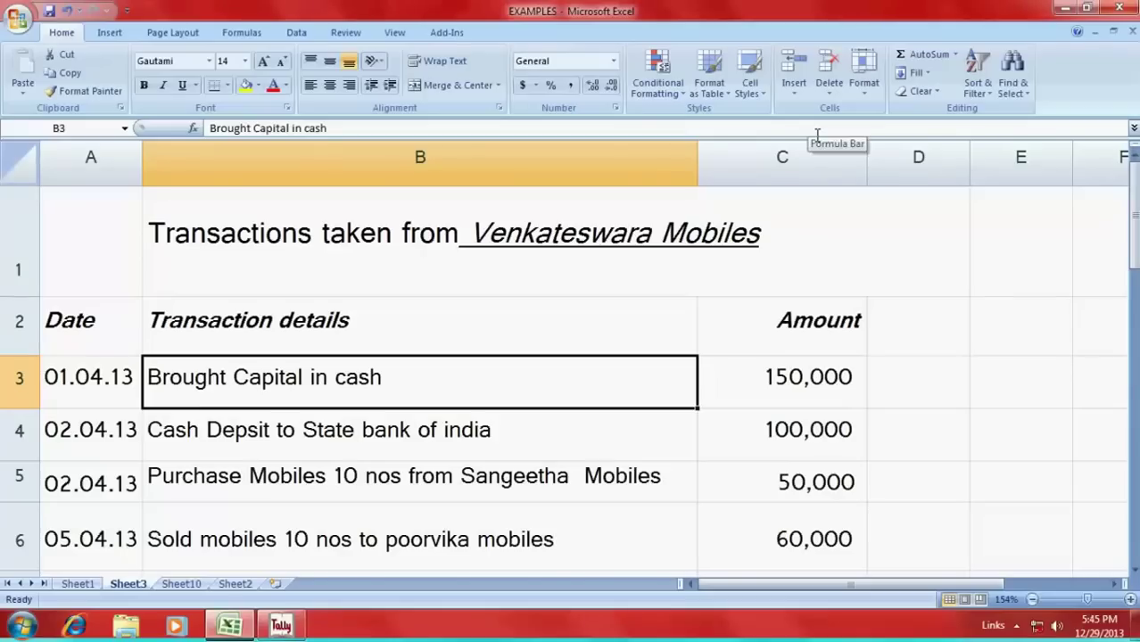
key(alt+Tab)
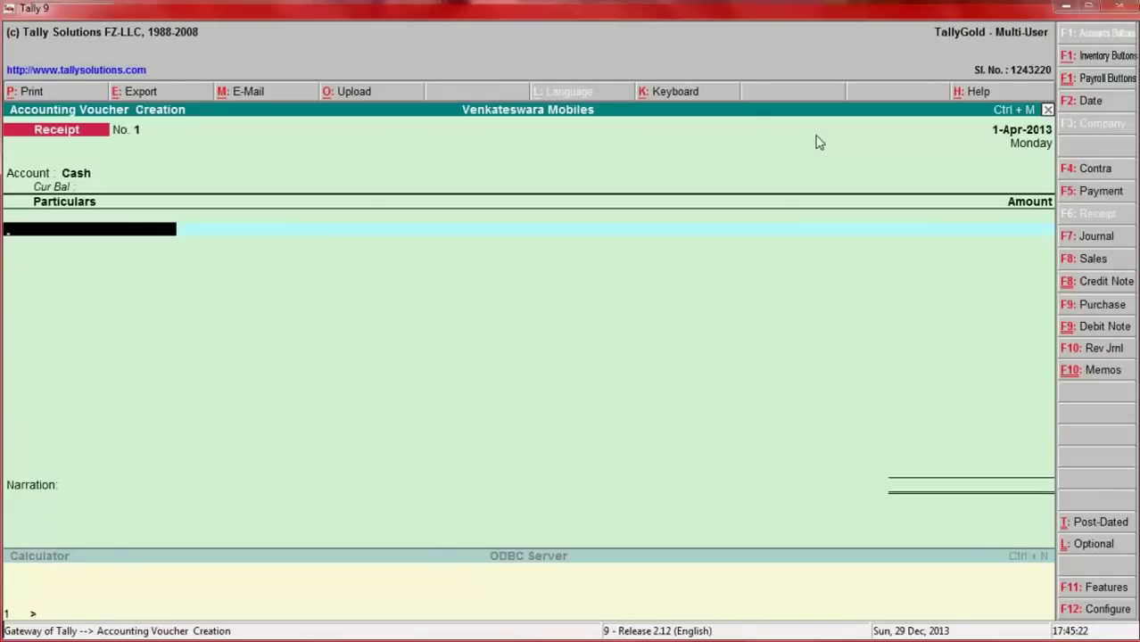
key(ctrl+alt+v)
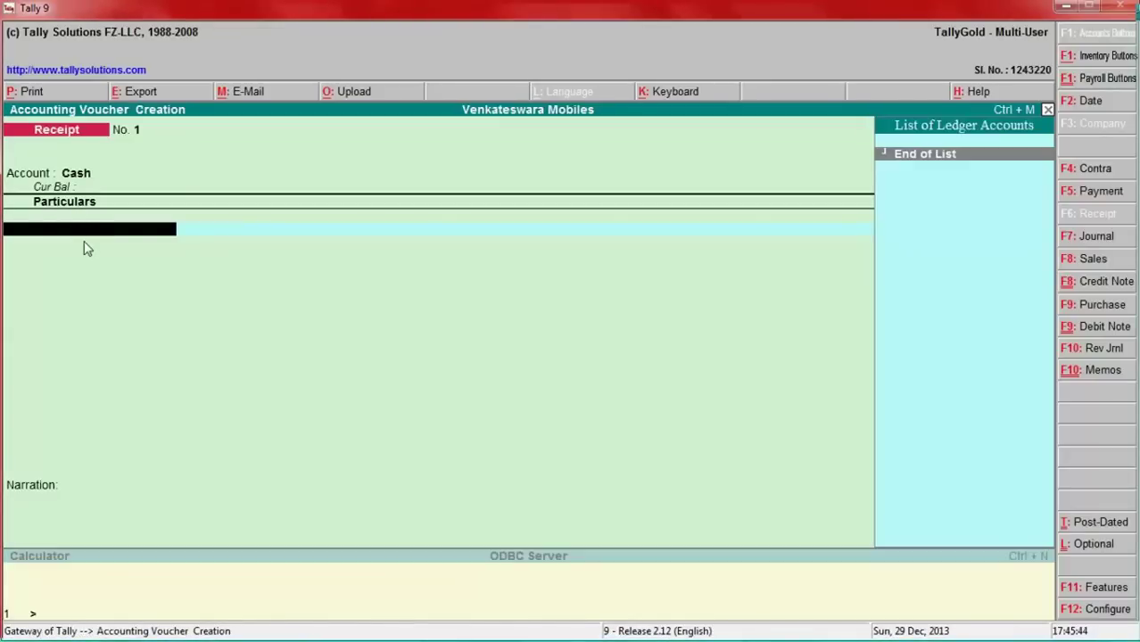
key(ctrl+n)
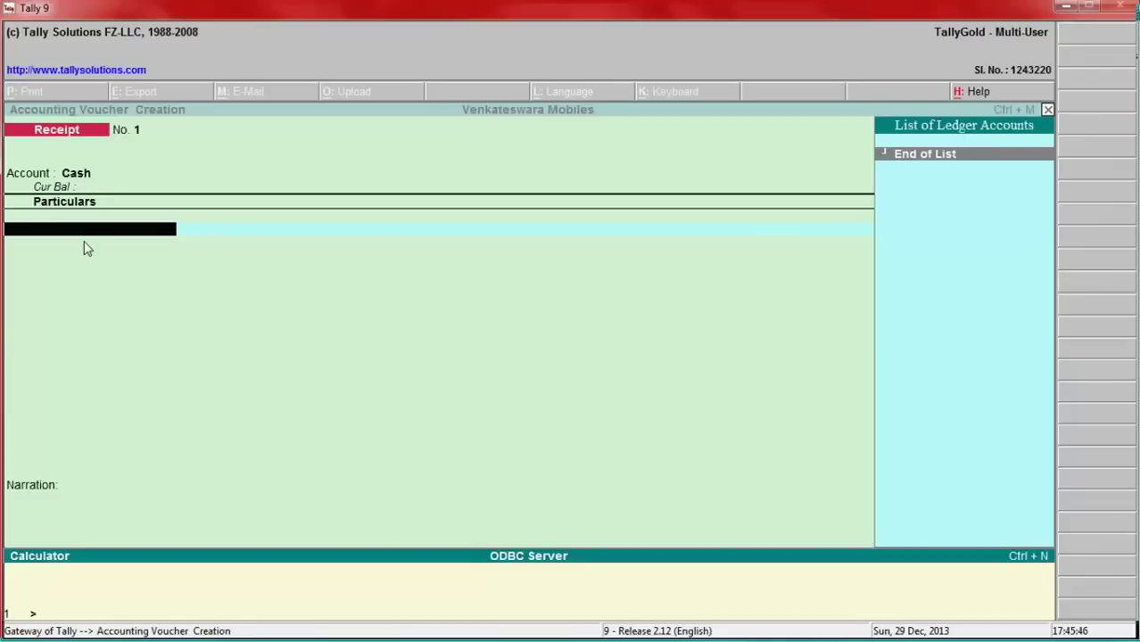
text(alt)
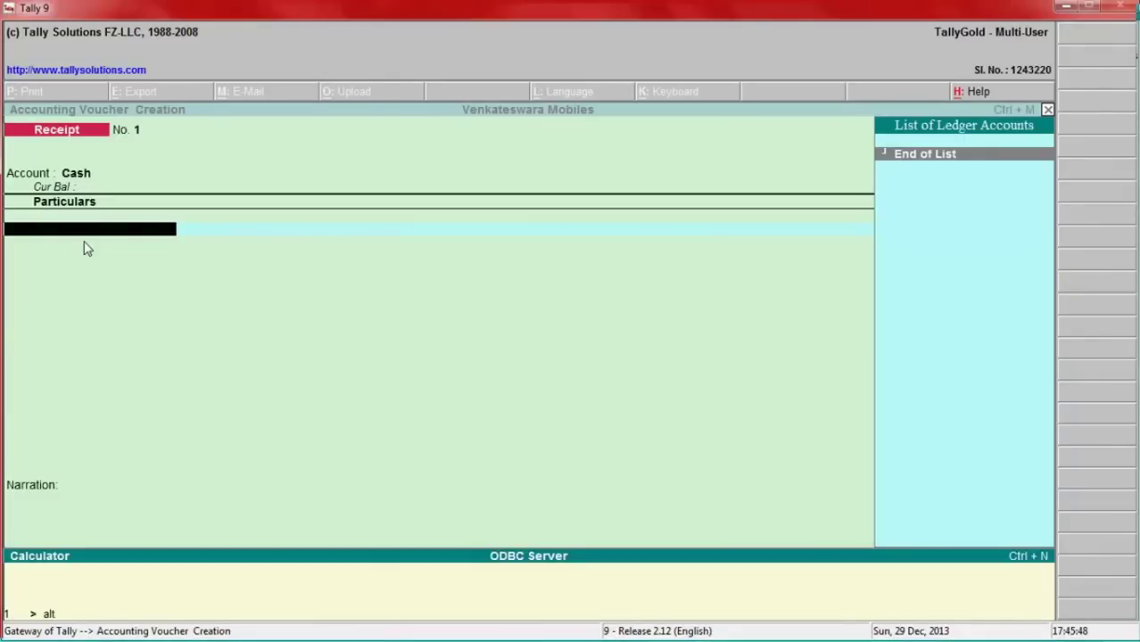
text( +c)
key(Return)
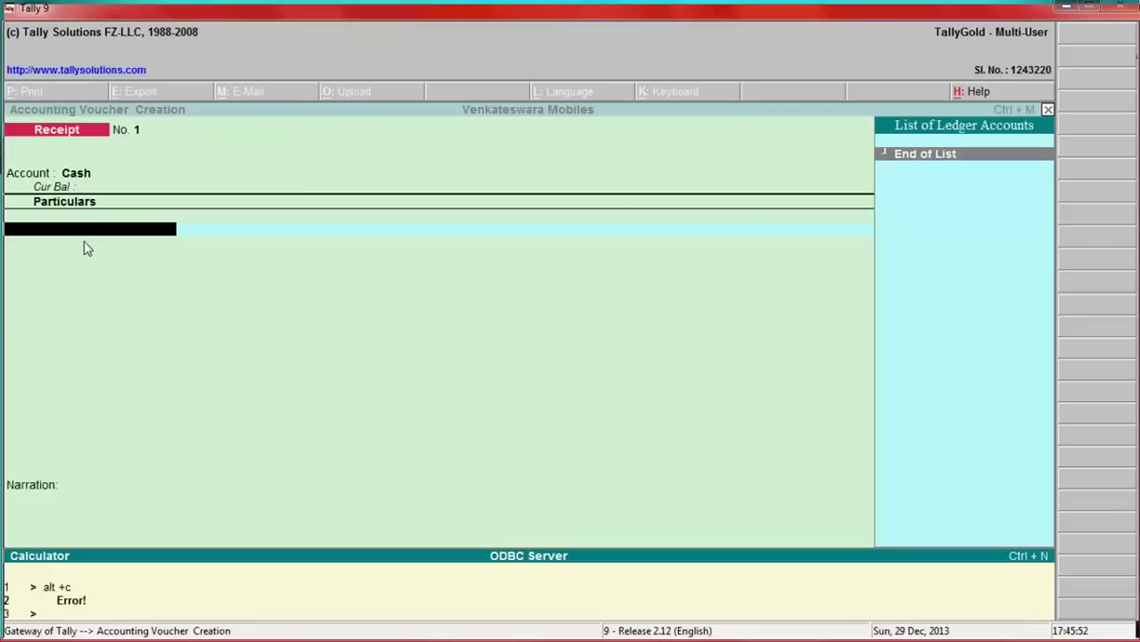
key(ctrl+m)
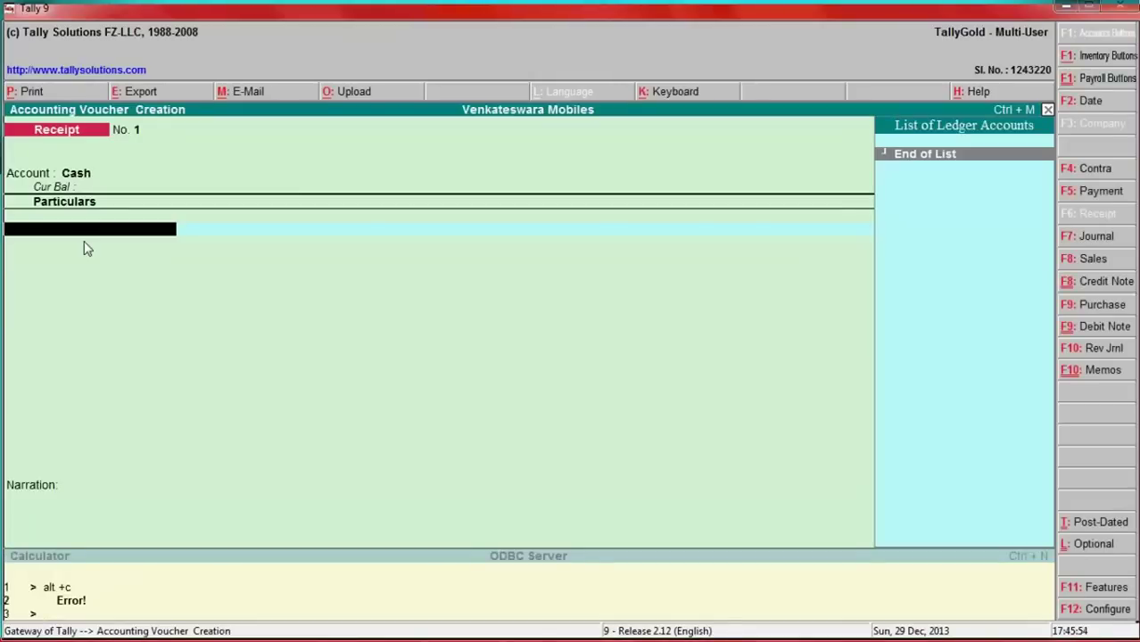
Start a new ledger from the voucher, named "Capital Ac/", under the Capital Account group.
key(alt+c)
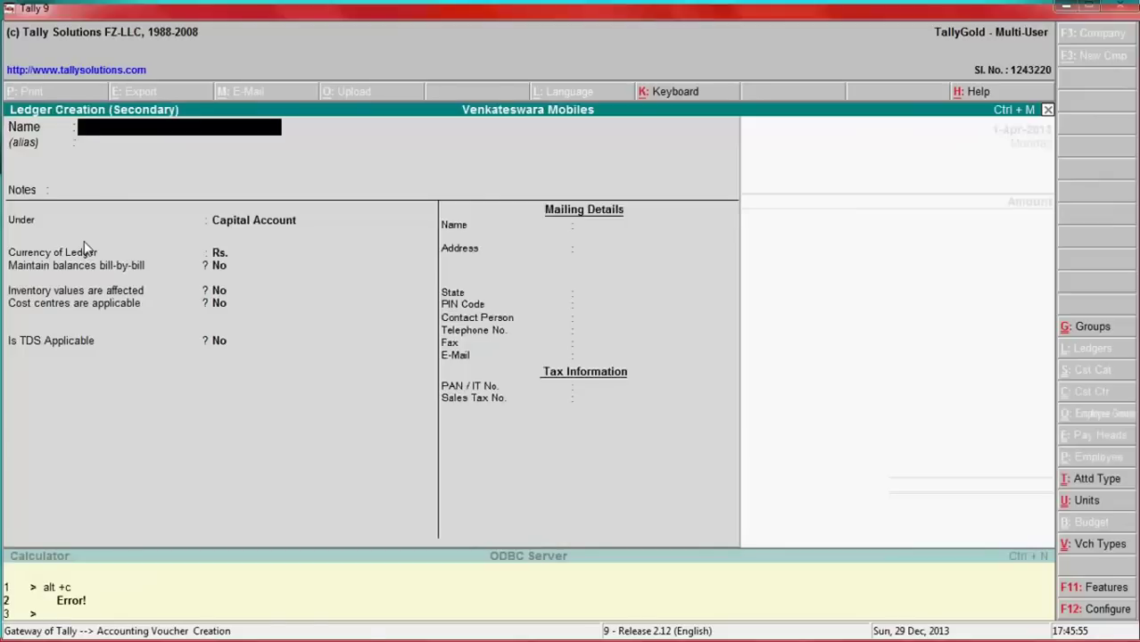
text(Capita)
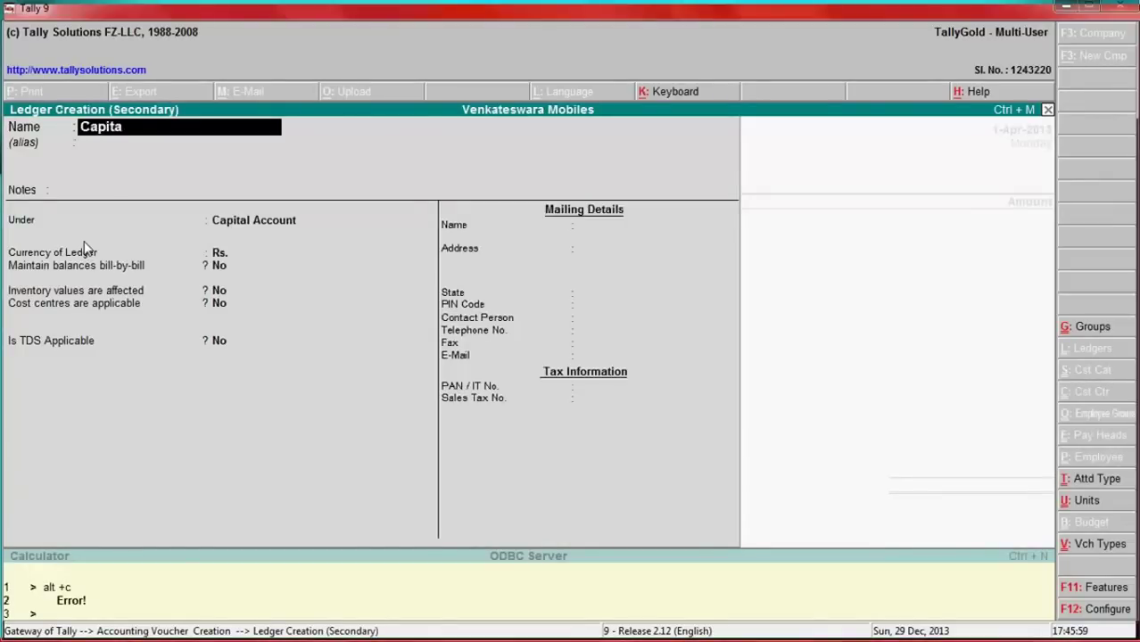
text(l Ac/)
key(Return)
key(Return)
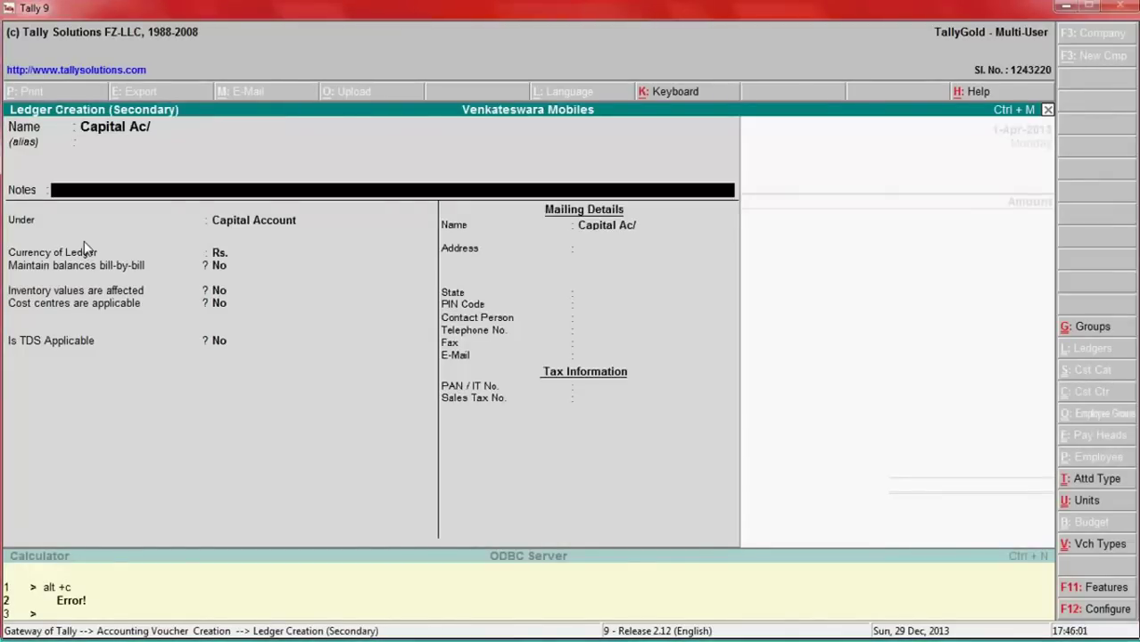
key(Return)
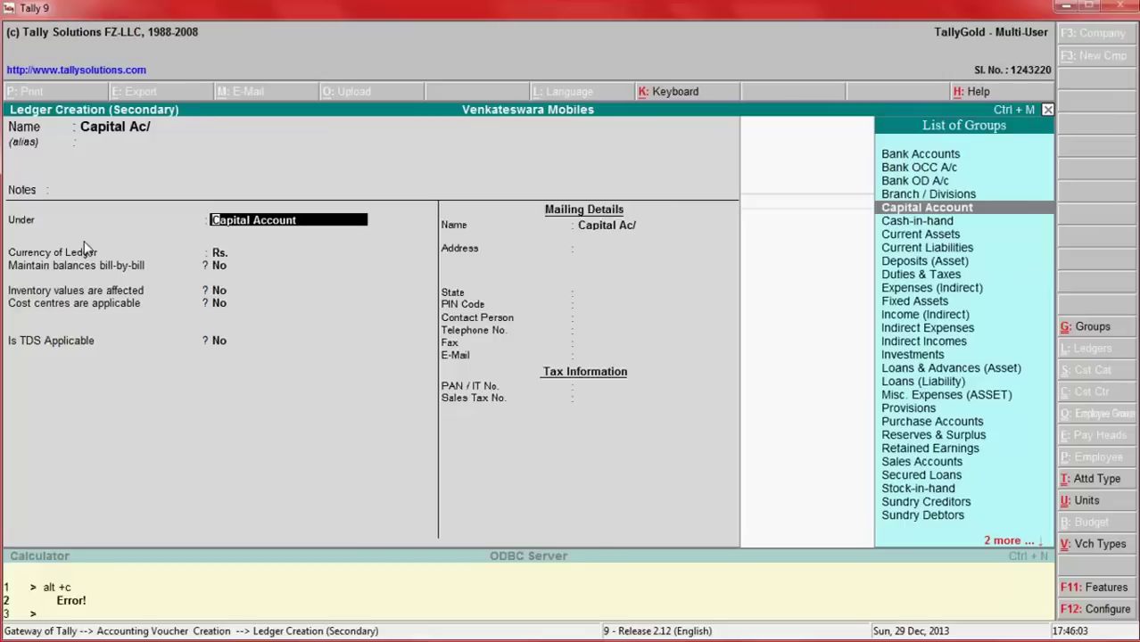
key(Return)
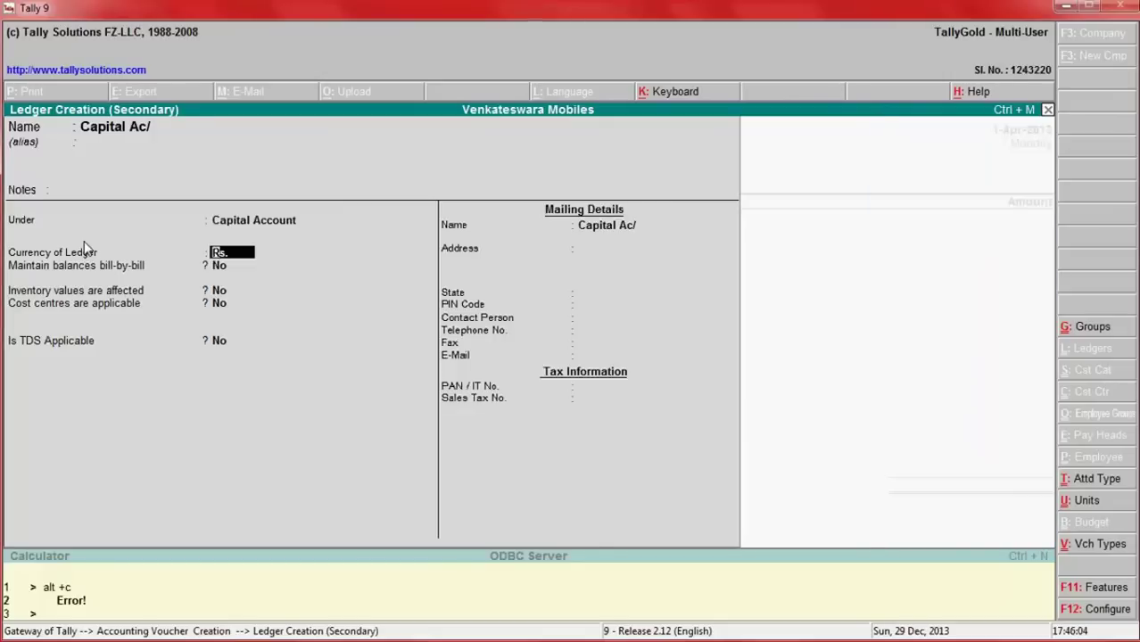
Accept the ledger's default settings with state Not Applicable, leave the other mailing and tax details blank, and save the ledger.
key(Return)
key(Return)
key(Return)
key(Return)
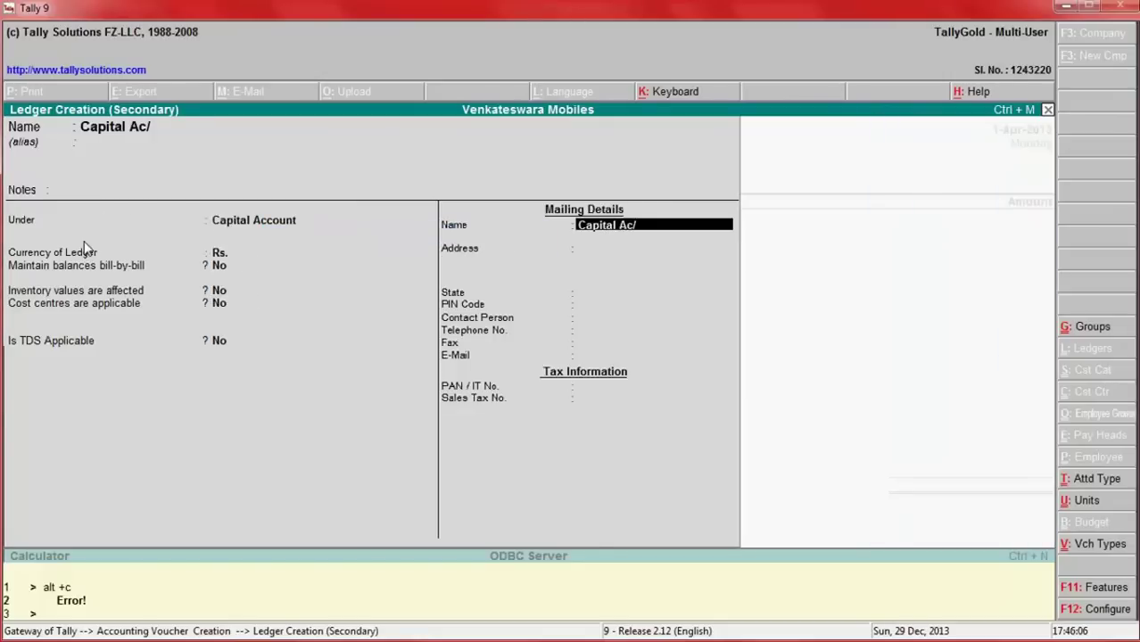
key(Return)
key(Return)
key(Return)
key(Return)
key(Return)
key(Return)
key(Return)
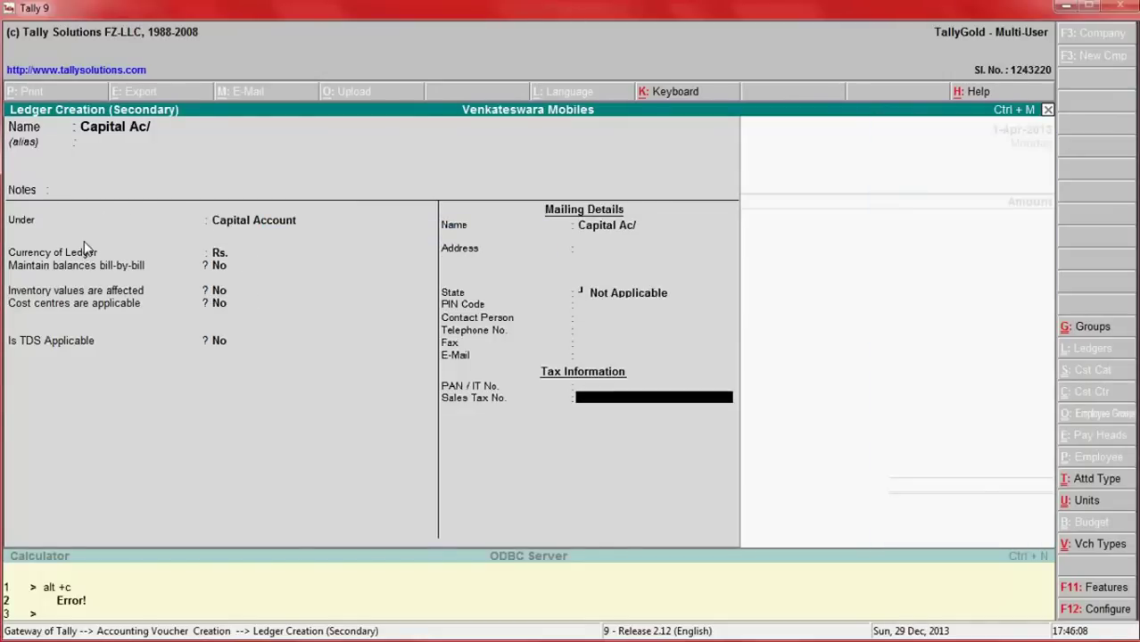
Check the capital amount in the Excel sheet and enter 150000 for Capital Ac/ in the receipt voucher.
key(alt+Tab)
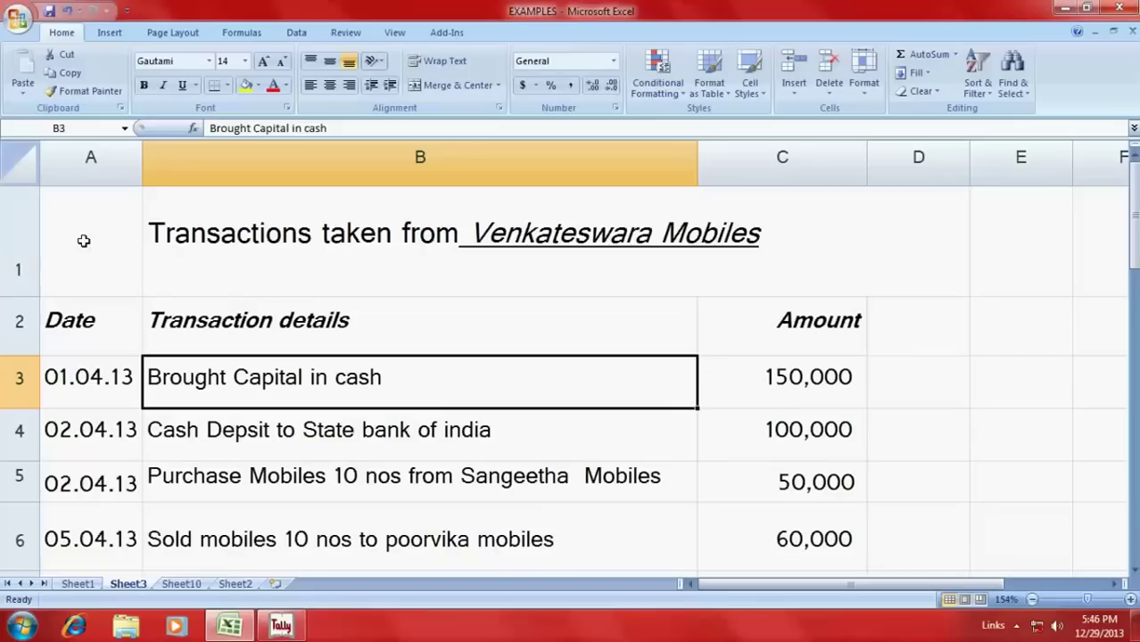
key(alt+Tab)
text(150000)
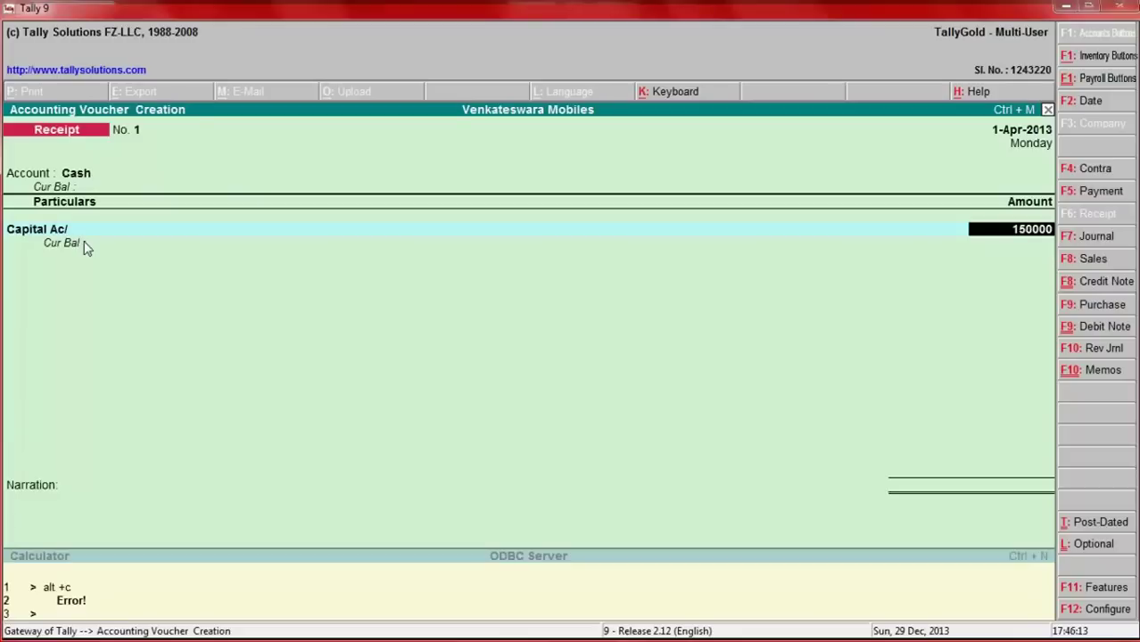
key(Return)
key(Return)
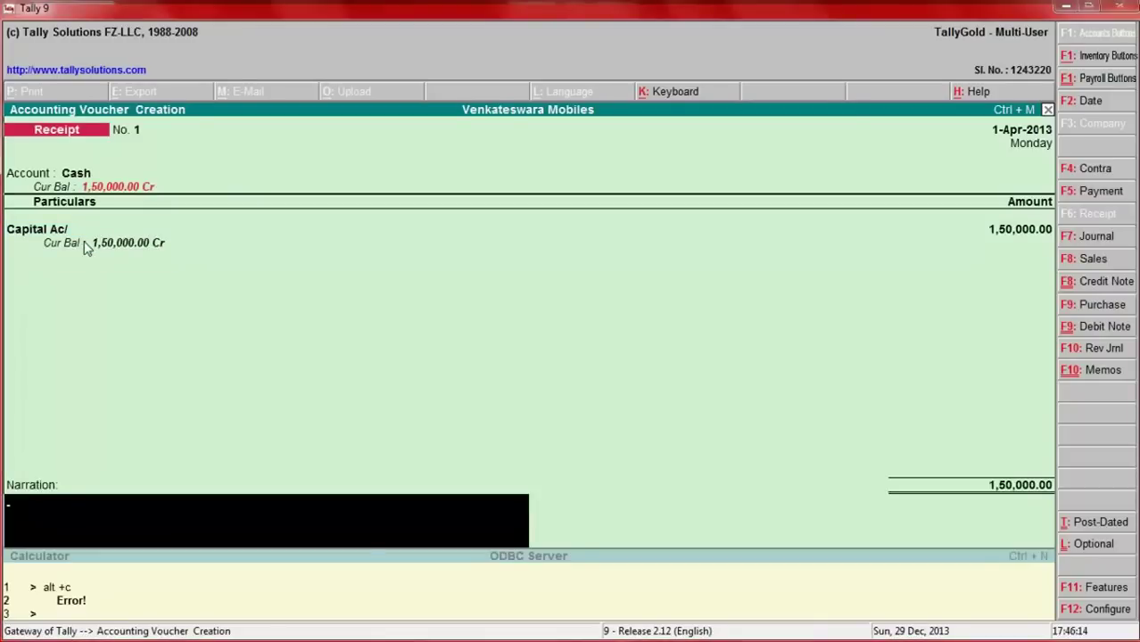
Enter the narration "Brough cash into business as capital" and accept the receipt voucher.
text(Brough)
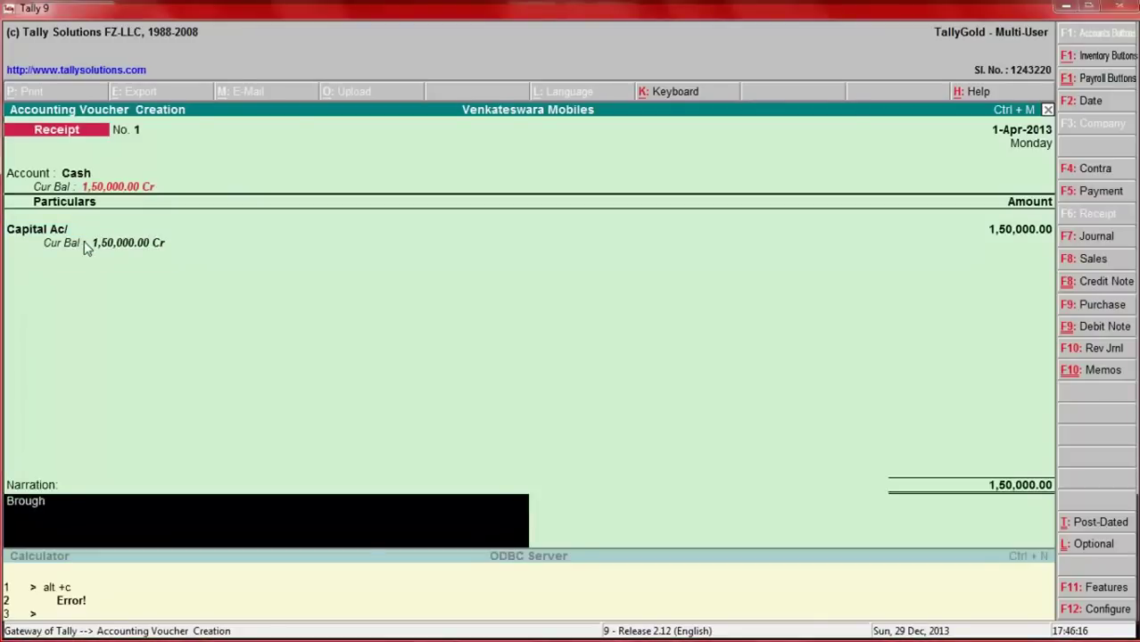
text( cash into busine)
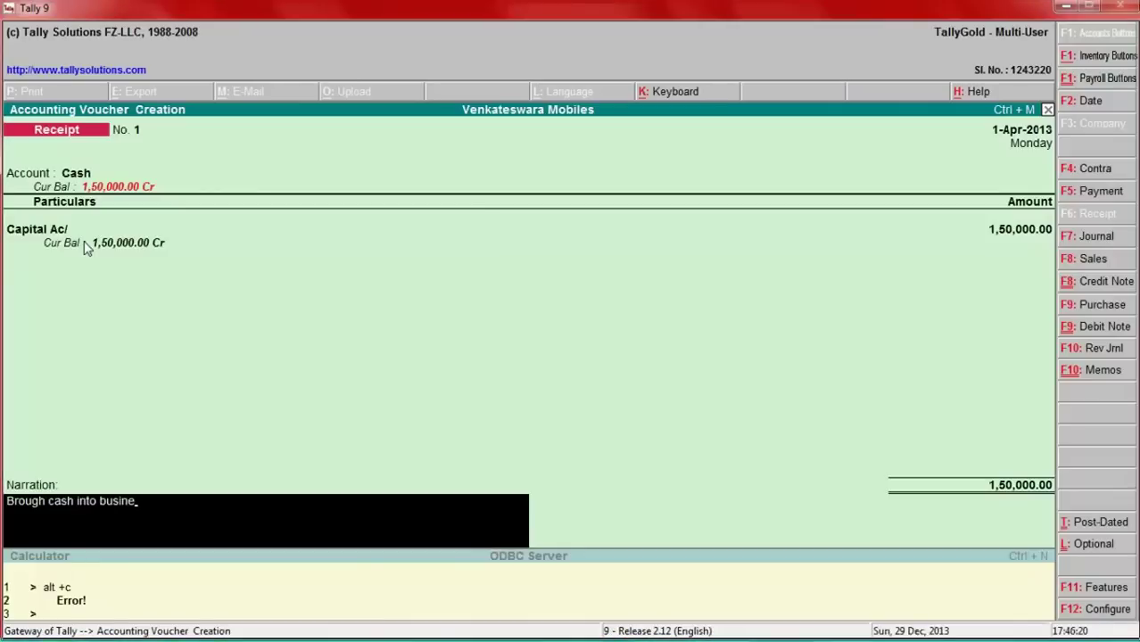
key(BackSpace)
text(ess a)
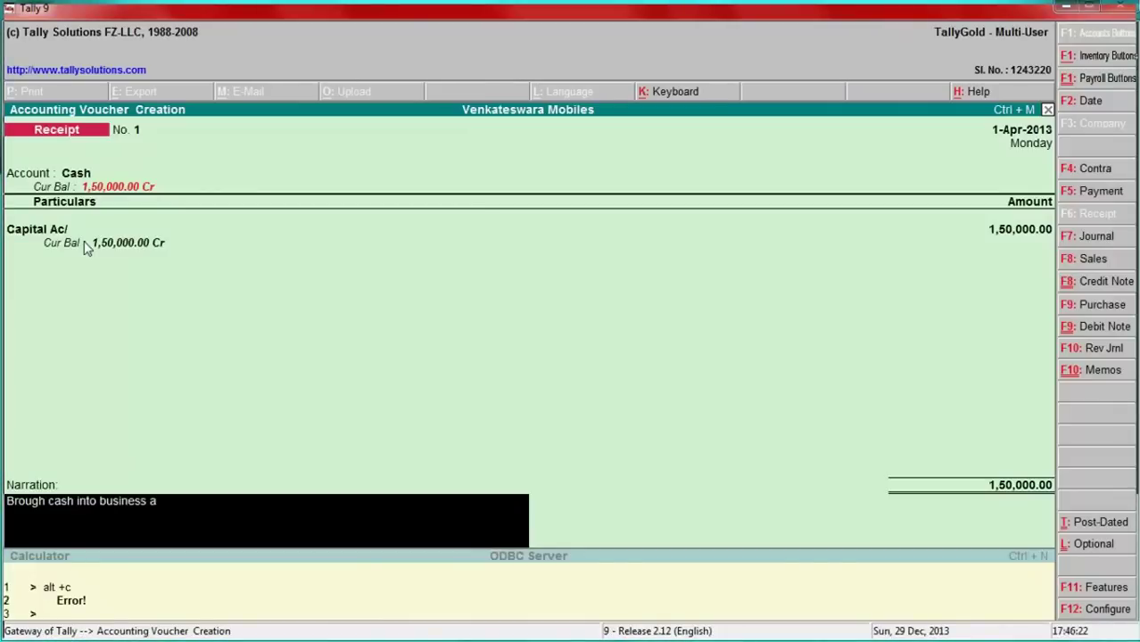
text(s capital)
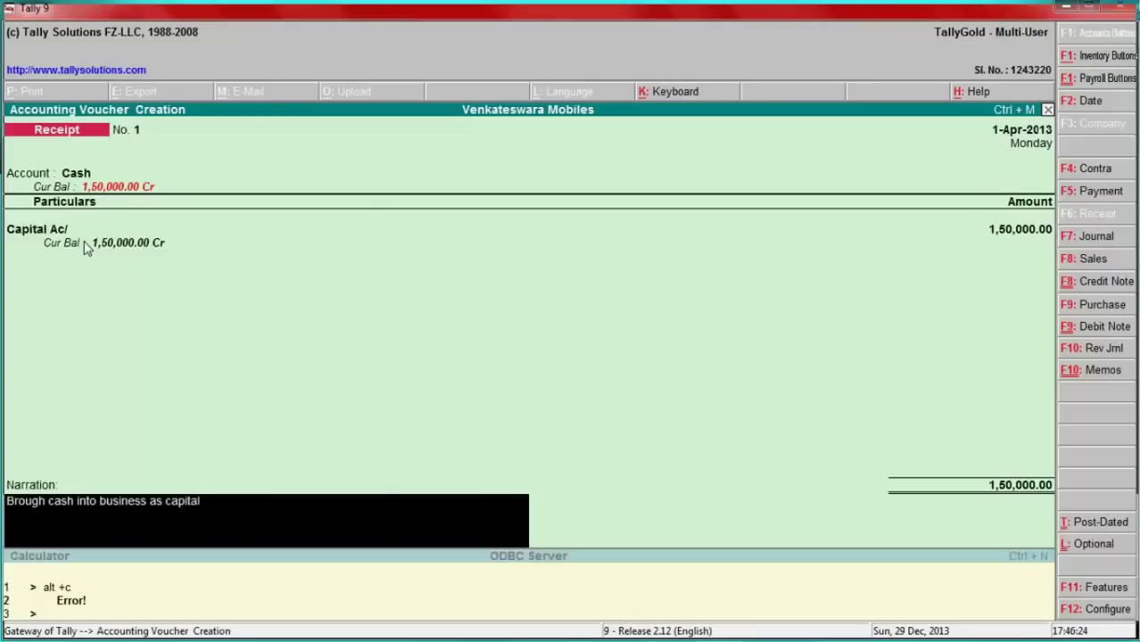
key(Return)
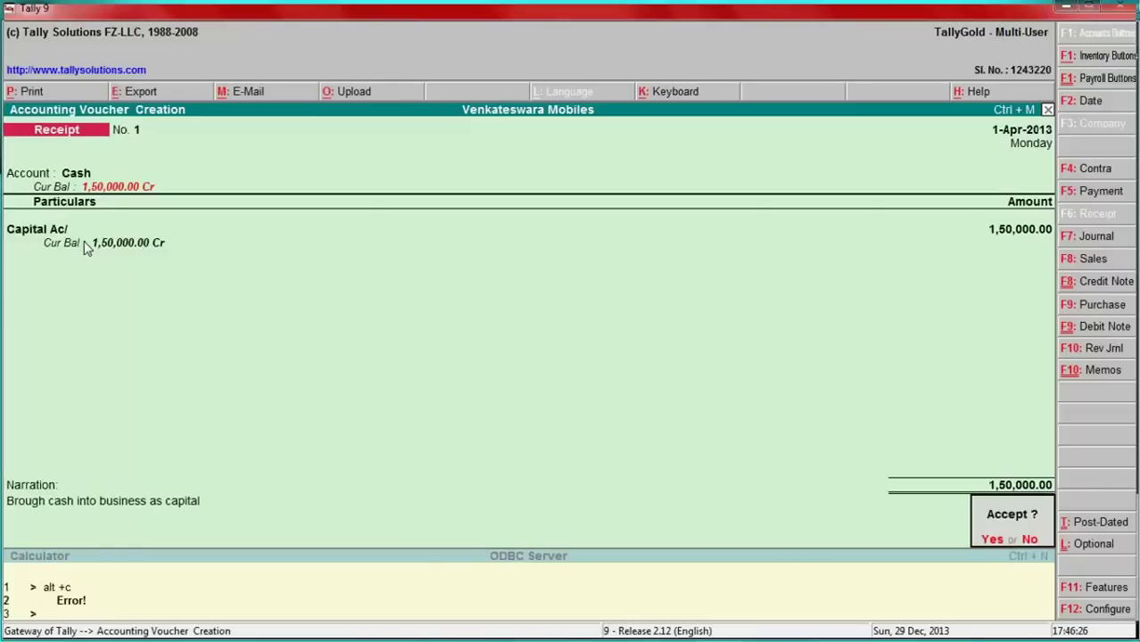
key(y)
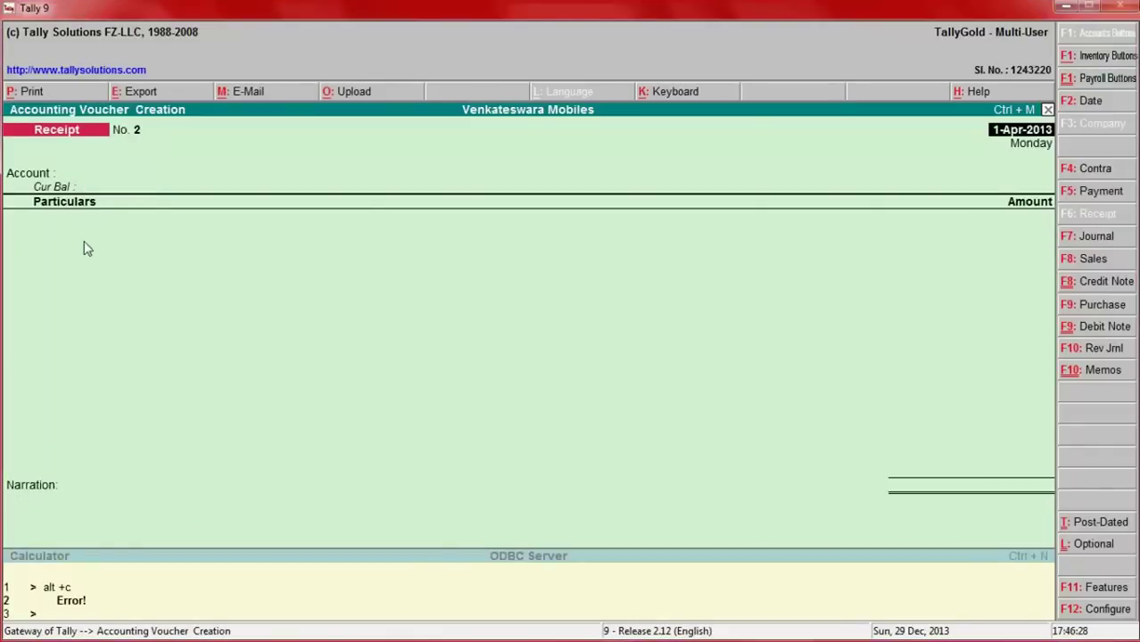
Check the cash deposit transaction in row 4 of the Excel sheet and return to Tally.
key(alt+Tab)
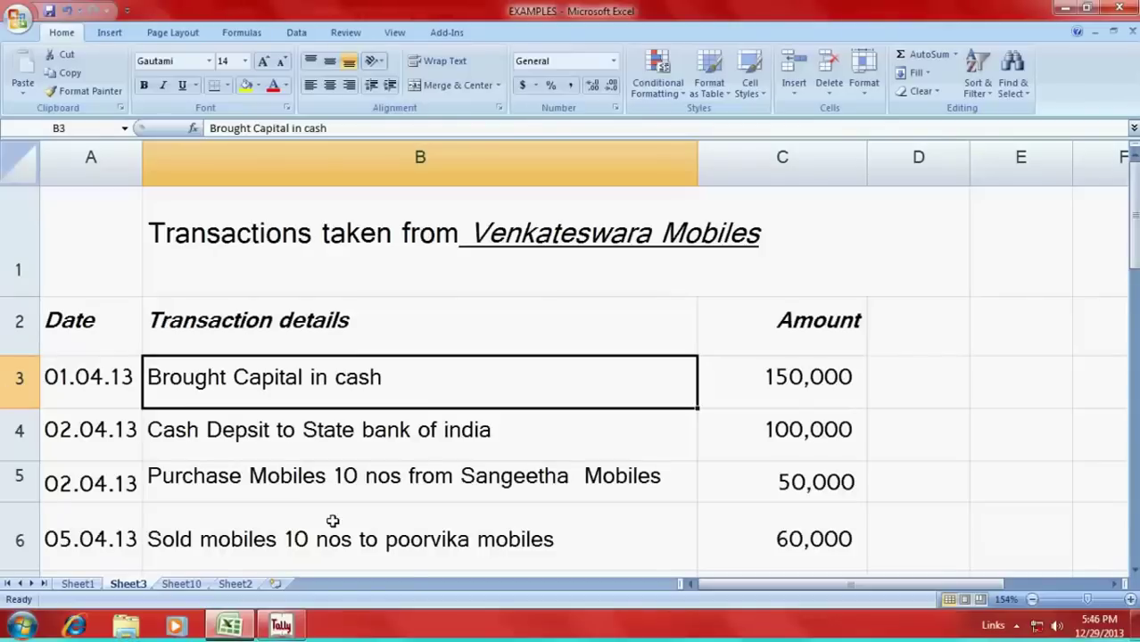
click(312, 440)
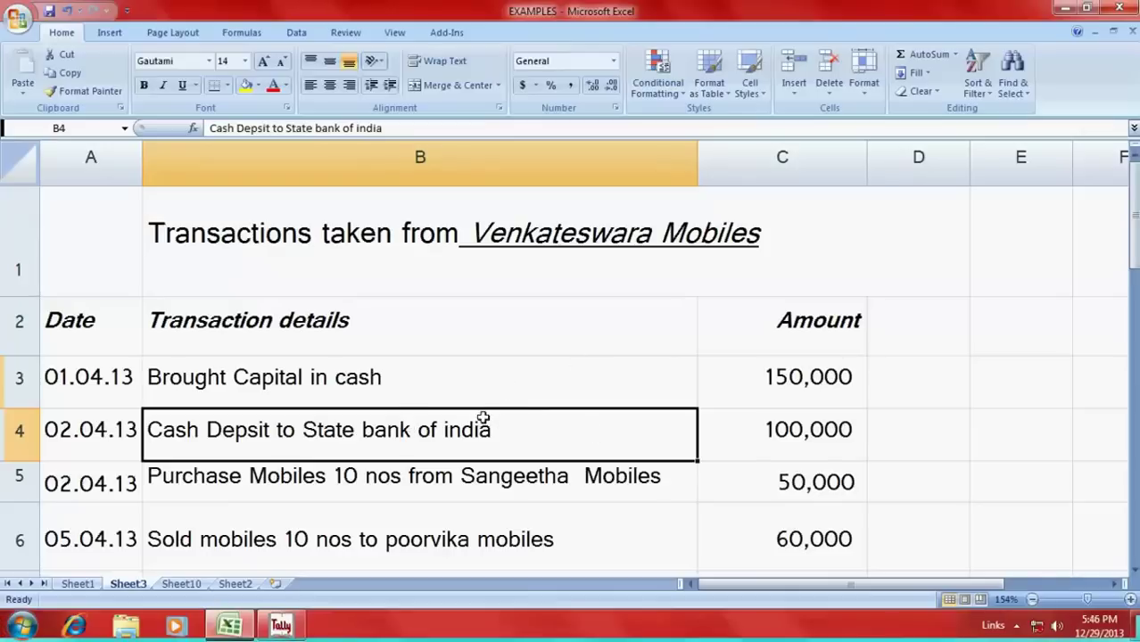
key(alt+Tab)
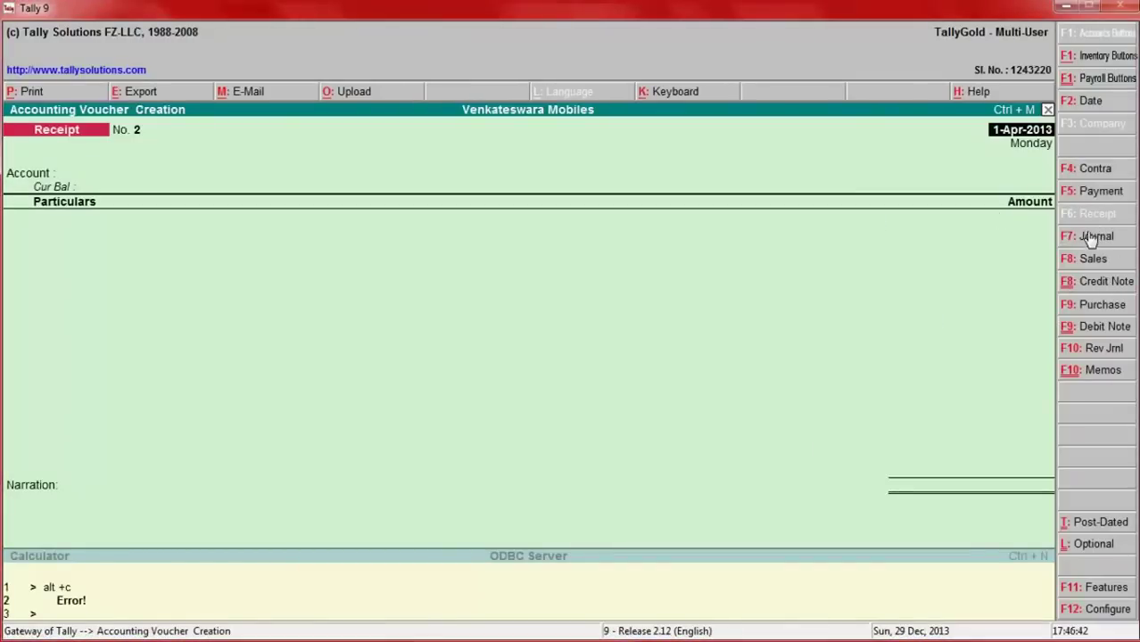
Quit the blank receipt voucher, reopen Accounting Vouchers and start a contra voucher.
key(Escape)
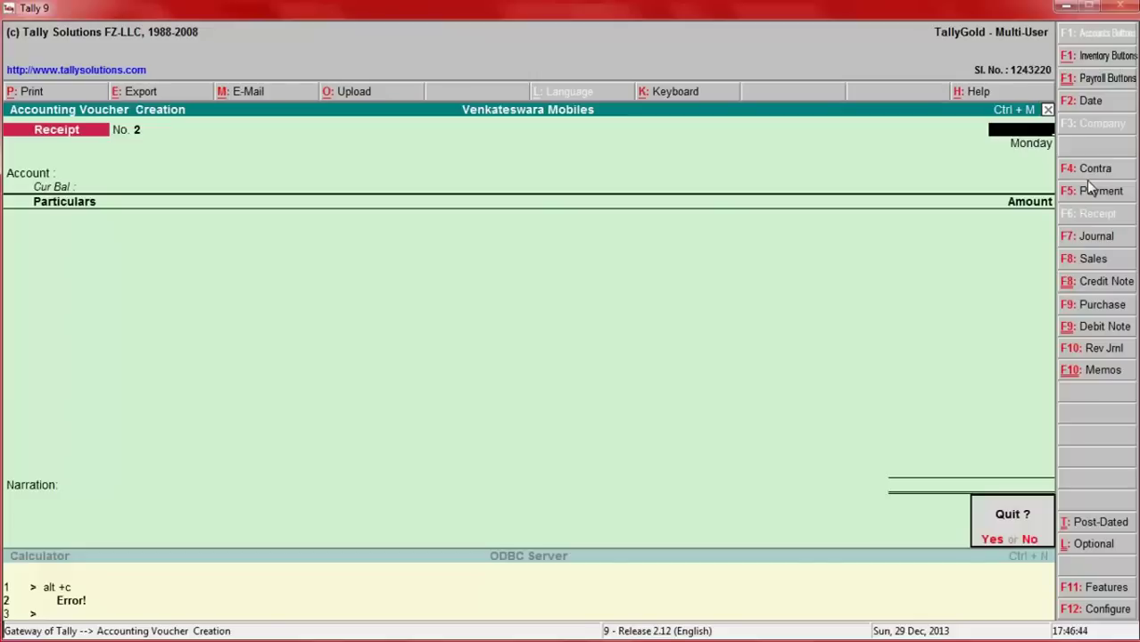
key(y)
key(Down)
key(Down)
key(Down)
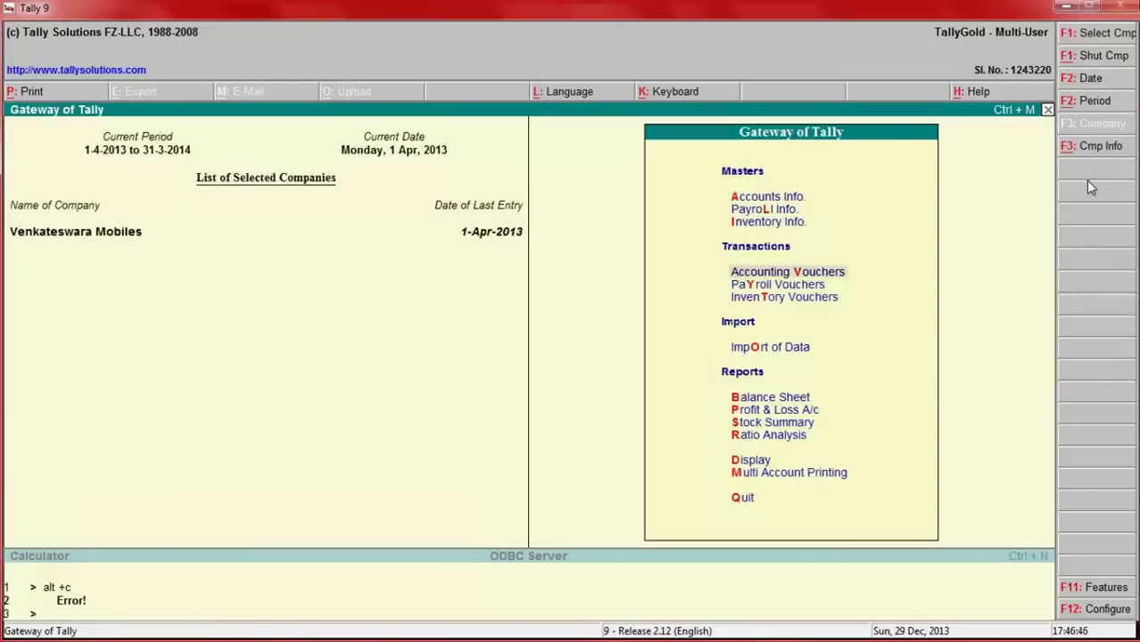
key(Return)
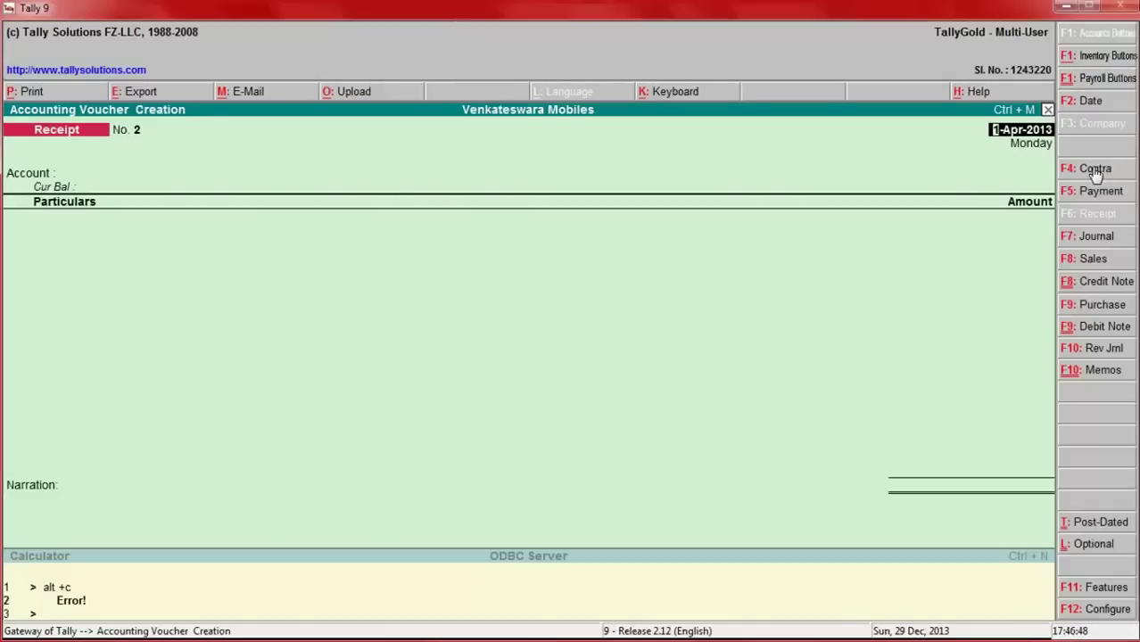
click(1094, 170)
key(Return)
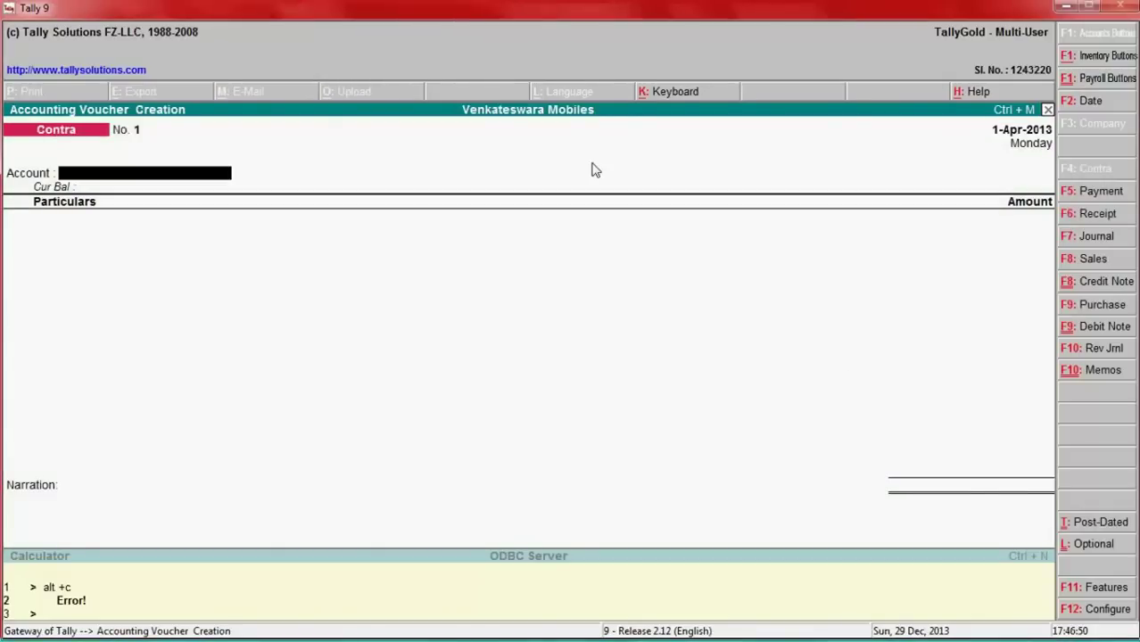
Check the deposit's date in the Excel sheet and set the contra voucher's date to 2-4.
click(1083, 105)
key(alt+Tab)
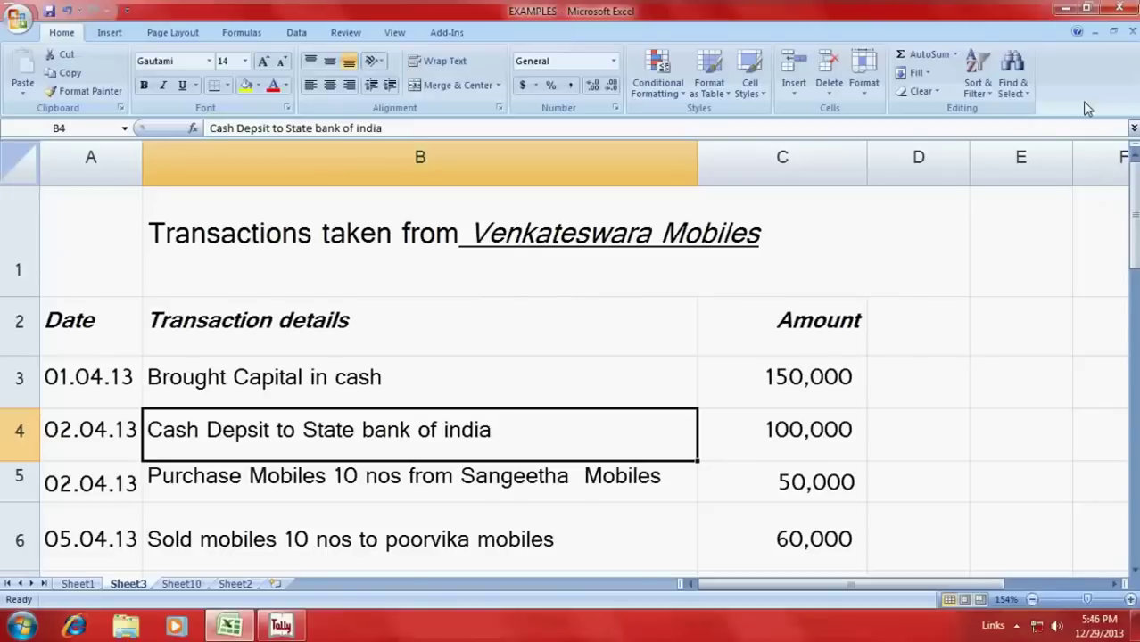
key(alt+Tab)
text(2-4)
key(Return)
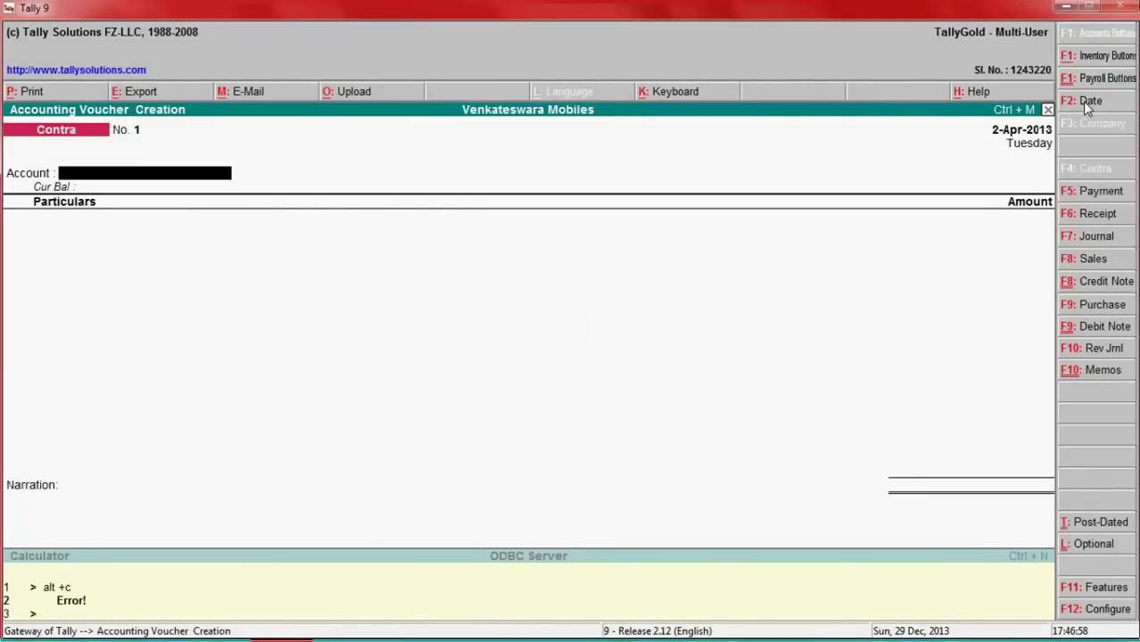
Start a new ledger from the contra voucher's account field, named State Bank of India, under the Bank Accounts group.
key(alt+c)
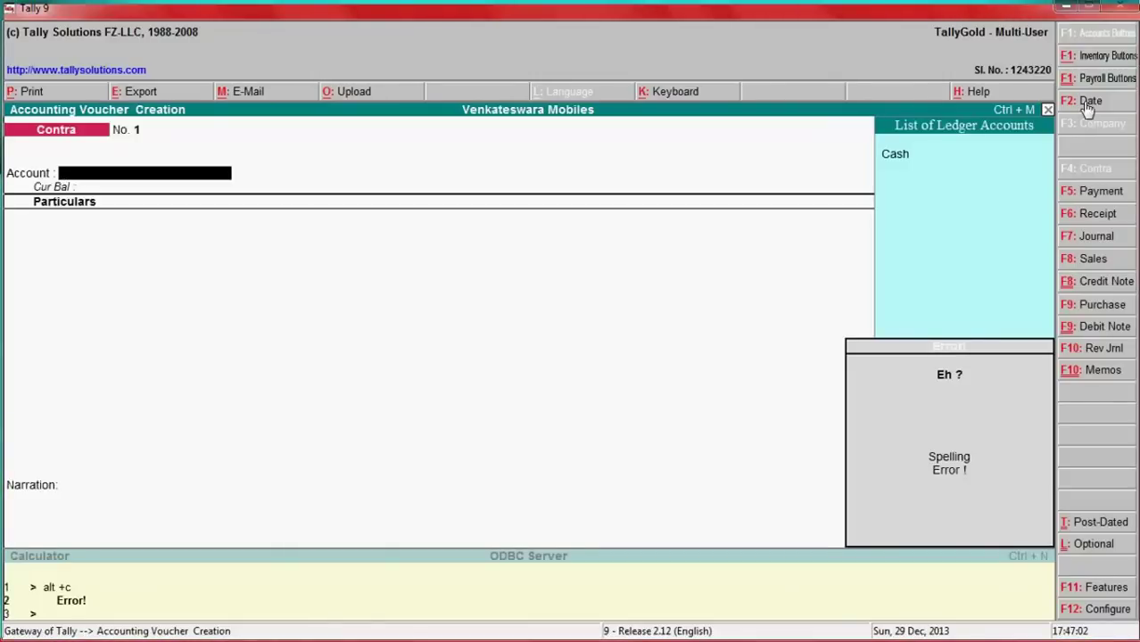
key(alt+c)
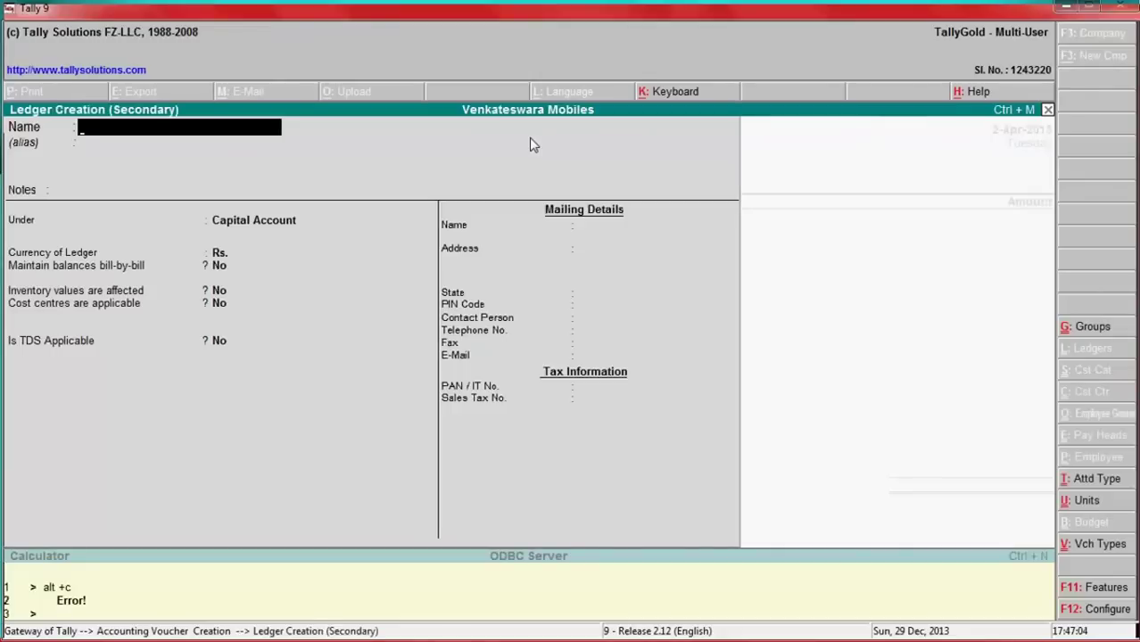
text(State Bank)
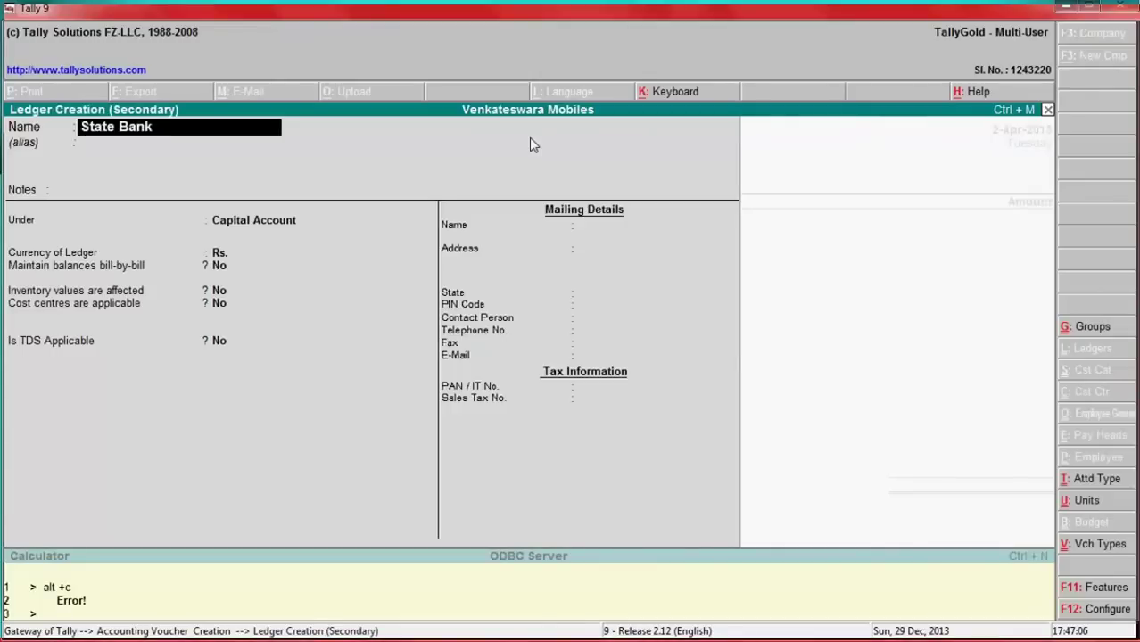
text( If)
key(BackSpace)
key(BackSpace)
text(of India)
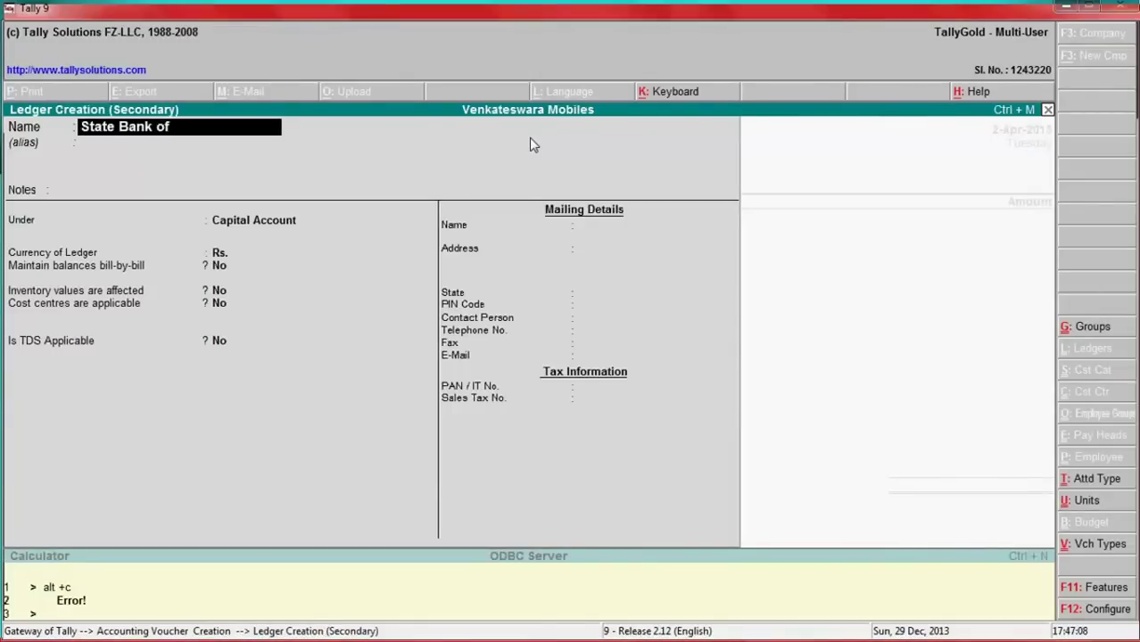
key(Return)
key(Return)
key(Return)
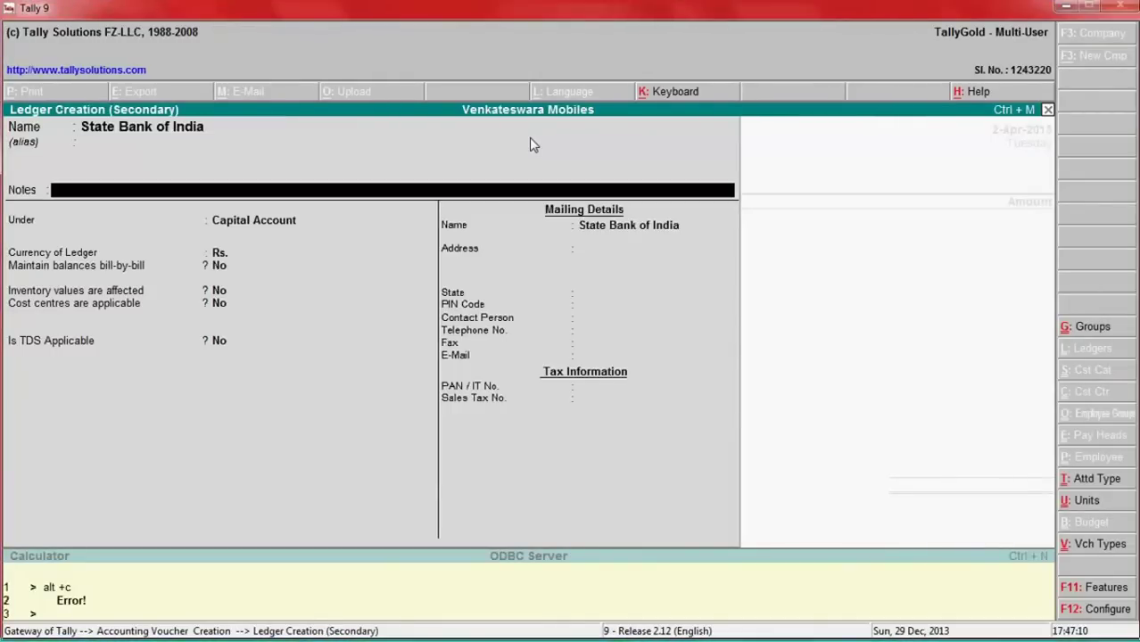
text(Bank)
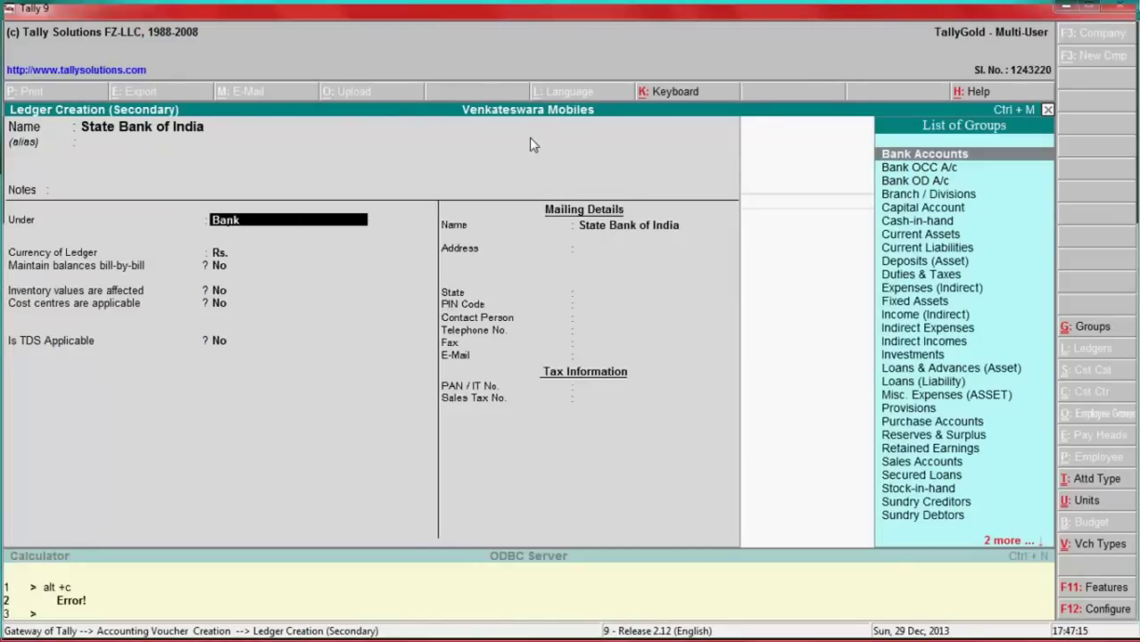
key(Return)
Keep the bank ledger's default settings, leave its account number and address blank, and set the state to Andhra Pradesh.
key(Return)
key(Return)
key(Return)
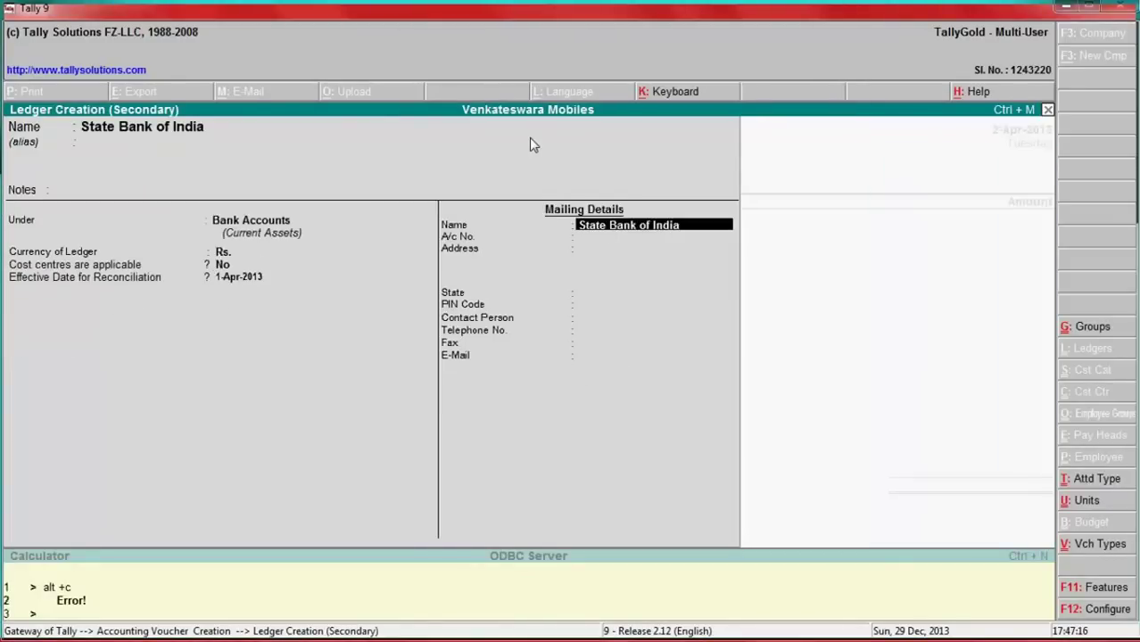
key(Return)
key(Return)
key(Return)
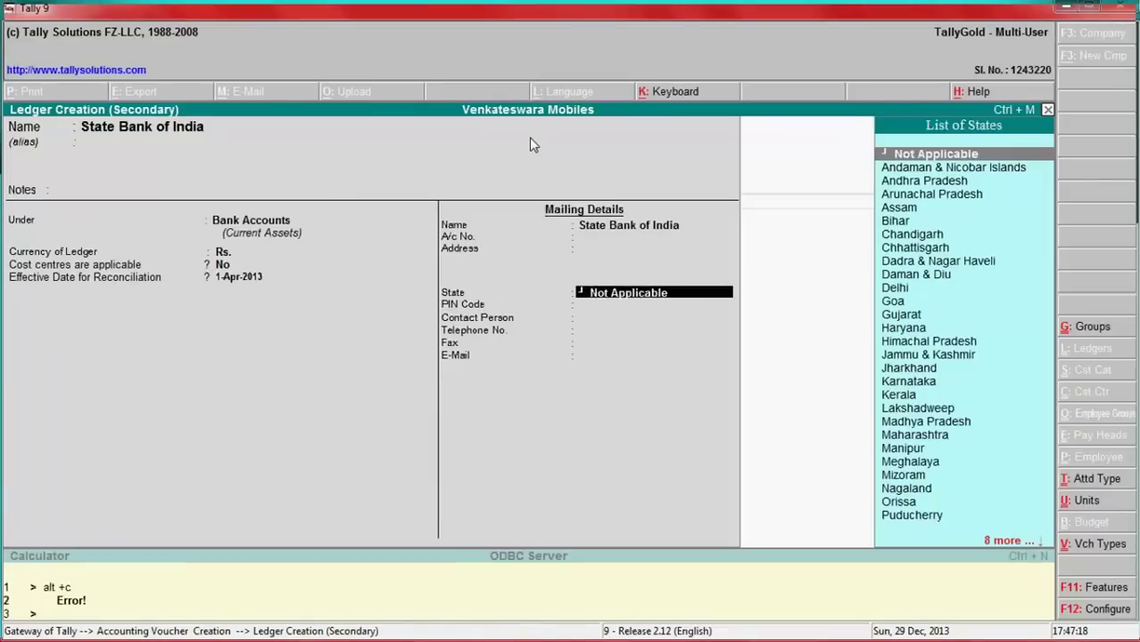
text(T)
key(BackSpace)
text(And.)
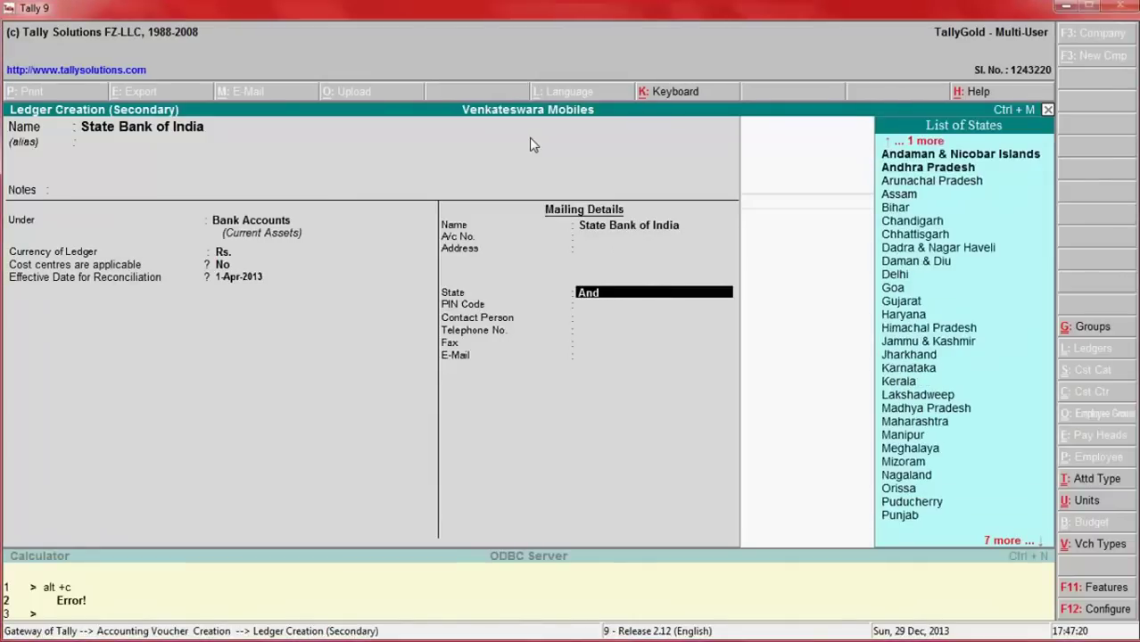
key(Return)
Leave the bank ledger's remaining contact details blank and save the ledger into the contra voucher.
key(Return)
key(Return)
key(Return)
key(Return)
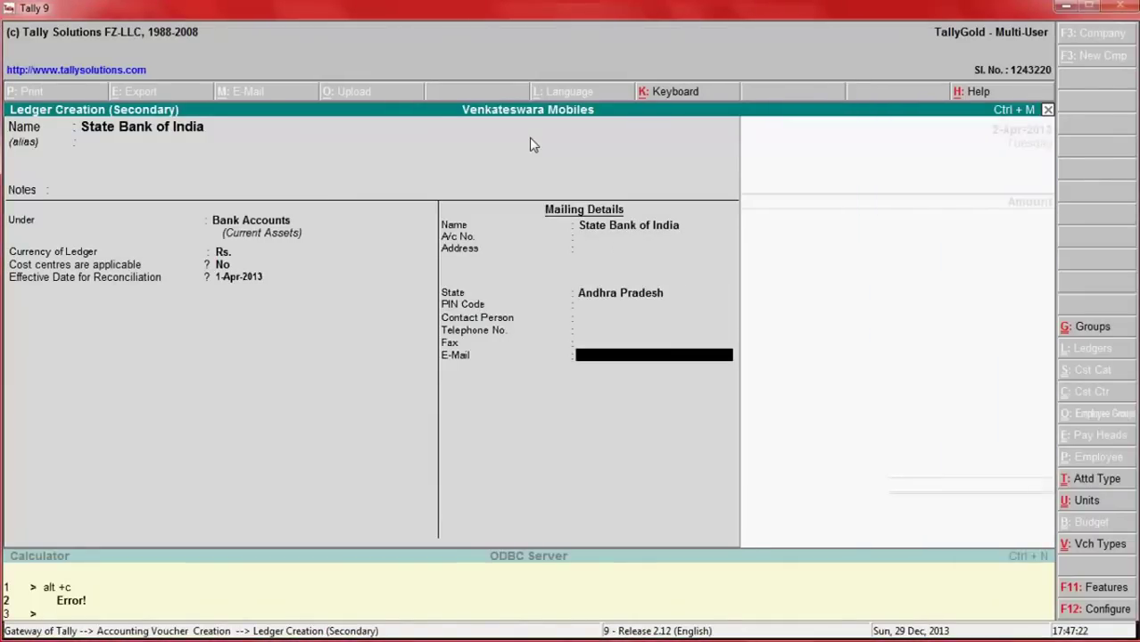
key(Return)
key(Return)
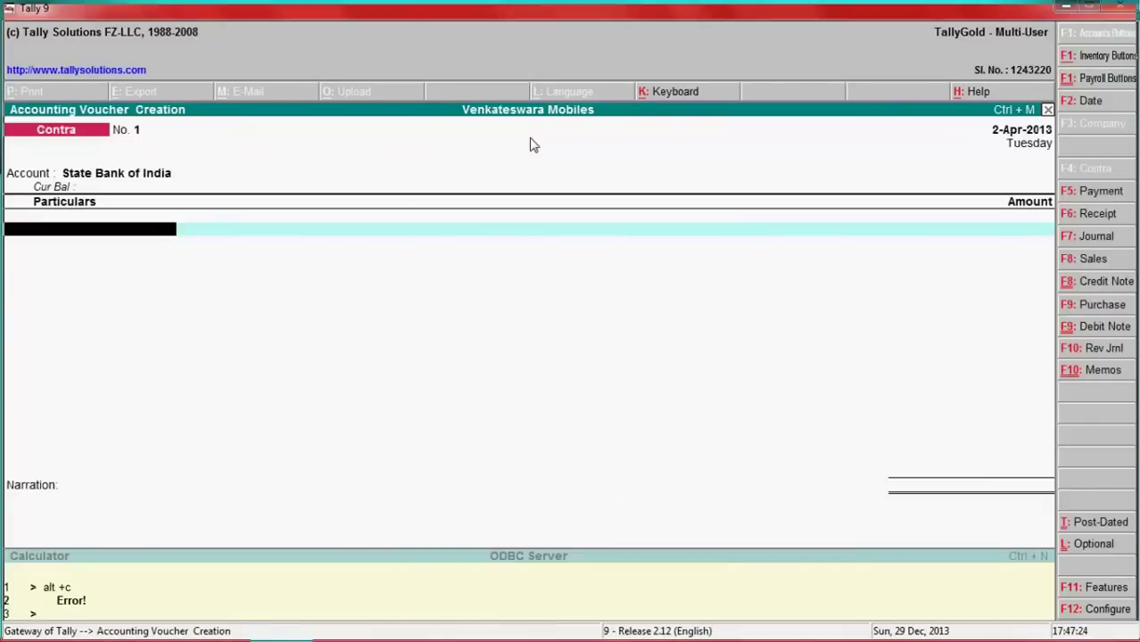
Select Cash as the contra voucher's particulars with an amount of 150000.
text(Ca)
key(Return)
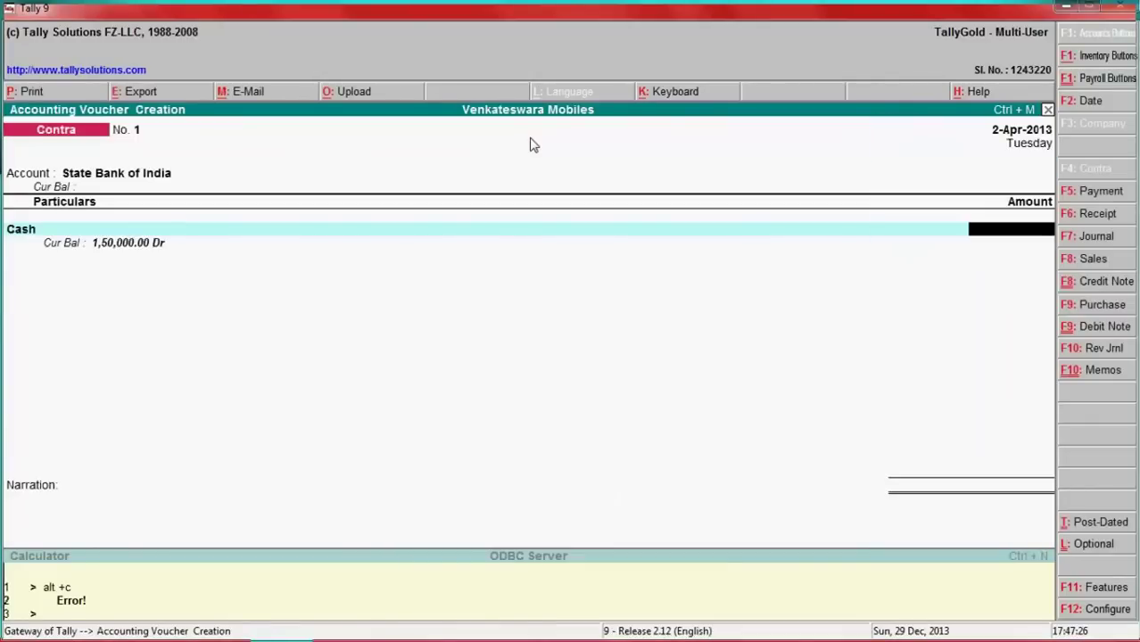
text(150000)
key(Return)
key(Return)
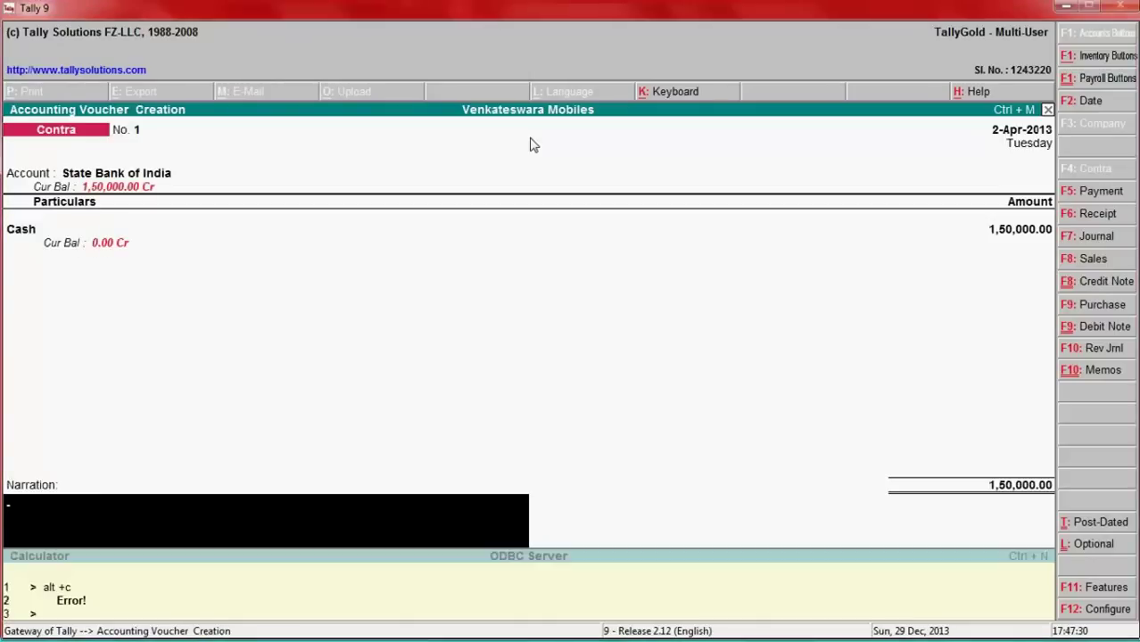
Enter the narration "Cash Deposit to SBI" and accept the contra voucher.
text(Cash Deposi)
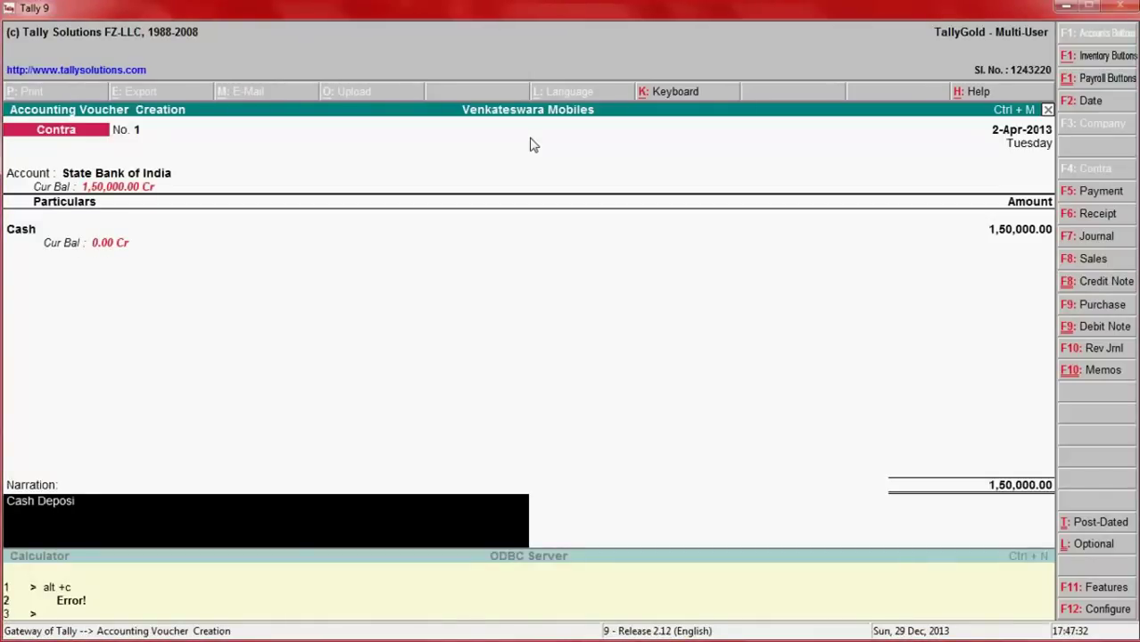
text(t to Bank s)
key(BackSpace)
key(BackSpace)
key(BackSpace)
key(BackSpace)
key(BackSpace)
key(BackSpace)
text(SBI)
key(Return)
key(Return)
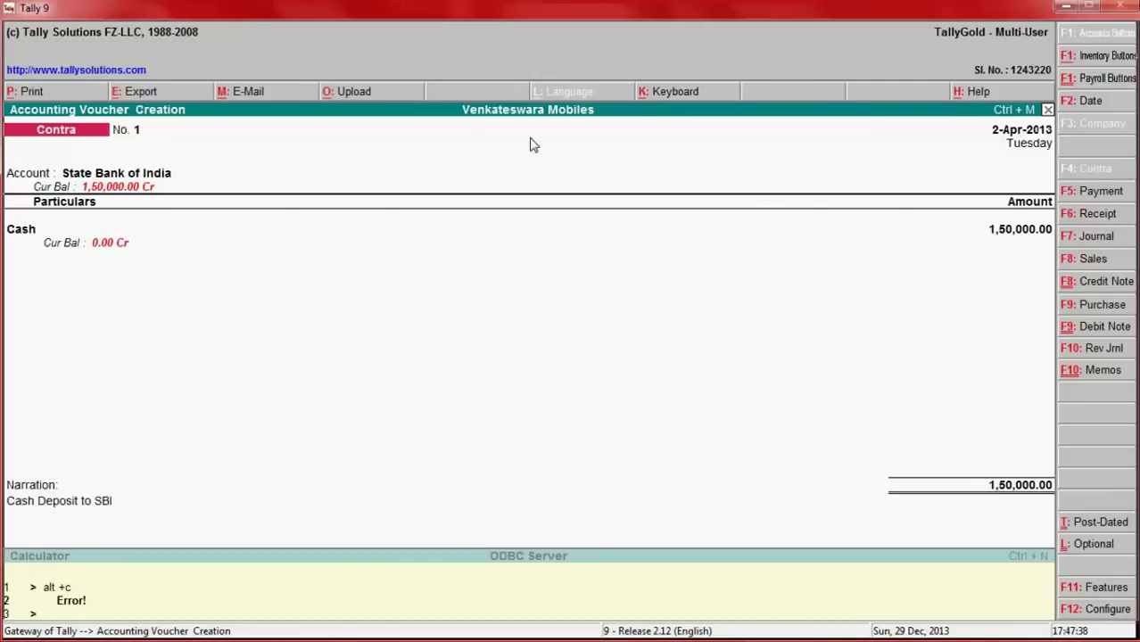
Check the mobiles purchase in row 5 of the Excel sheet and start a purchase voucher in Tally dated 2-Apr-2013.
key(alt+Tab)
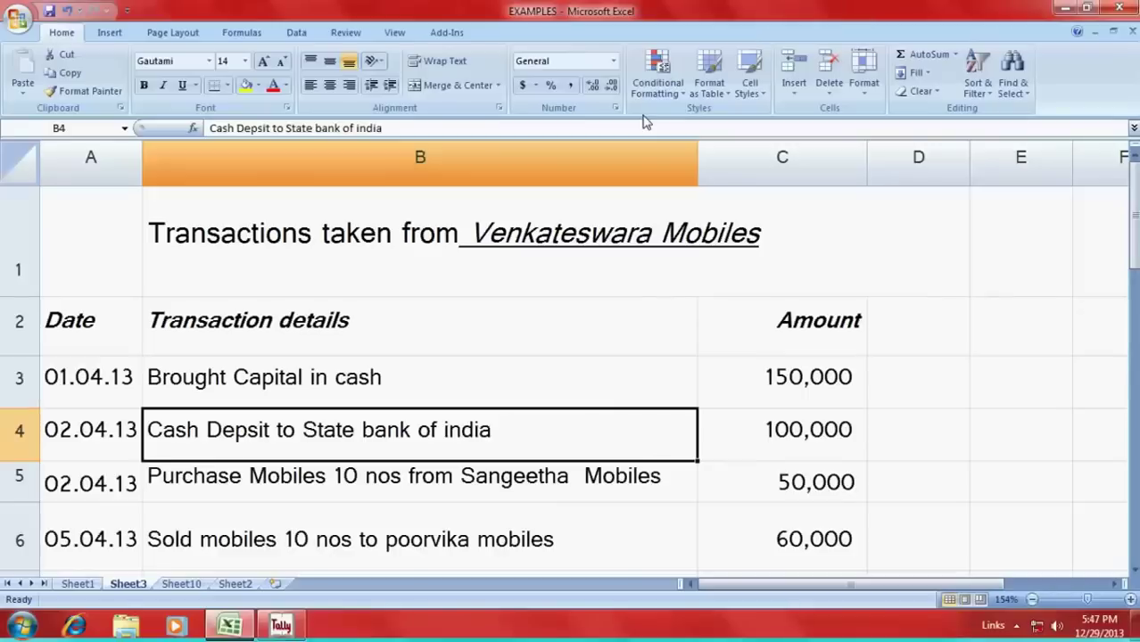
click(256, 498)
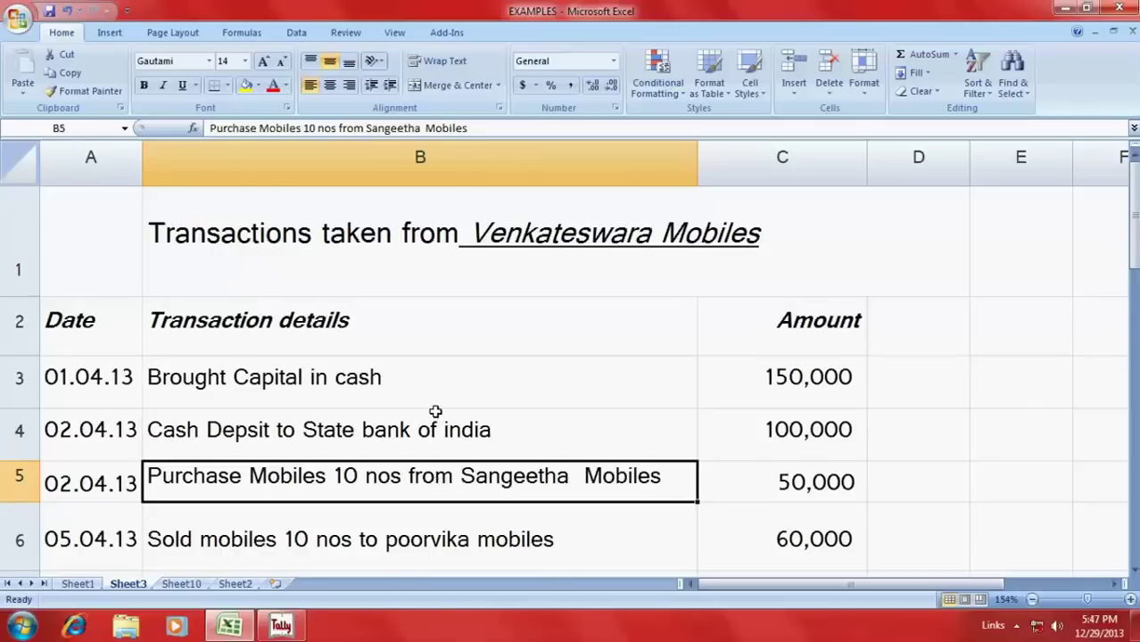
key(alt+Tab)
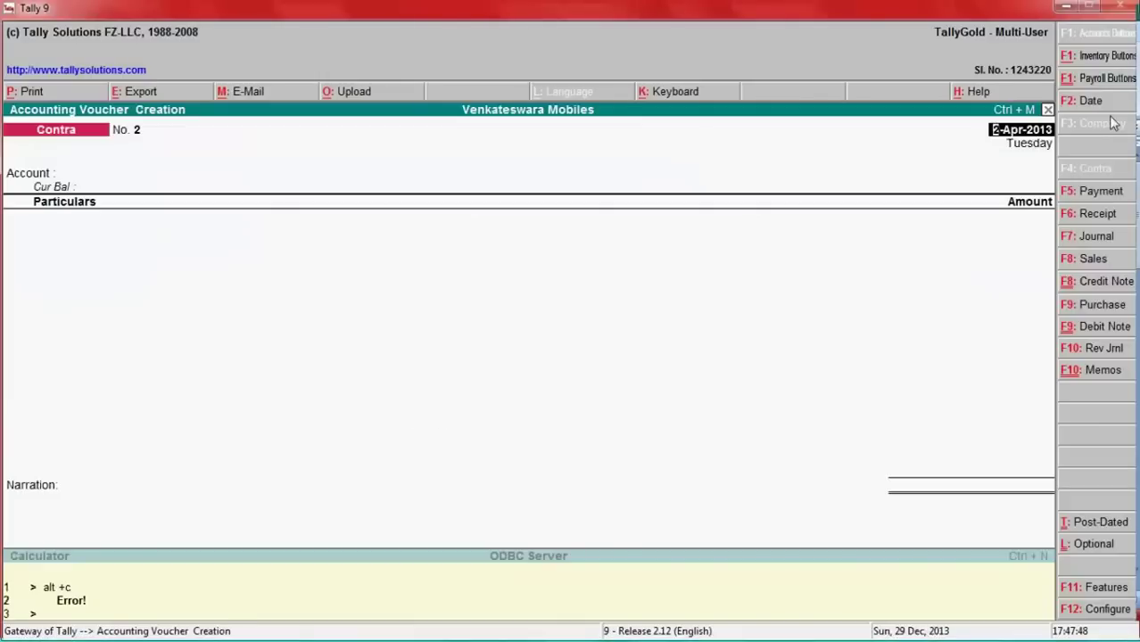
click(1097, 305)
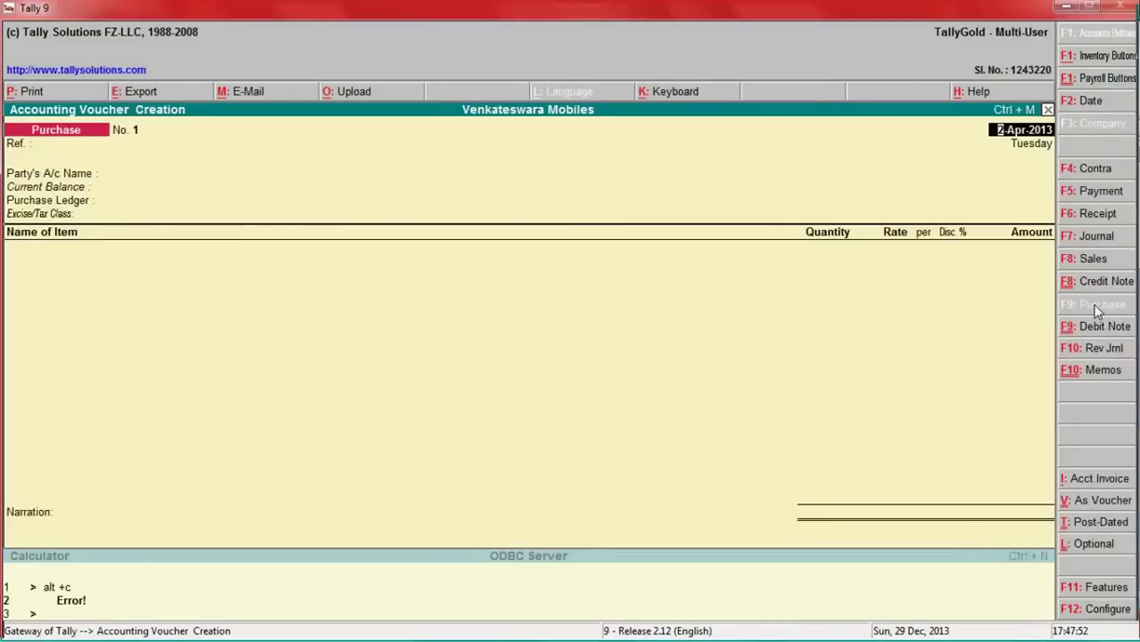
key(Return)
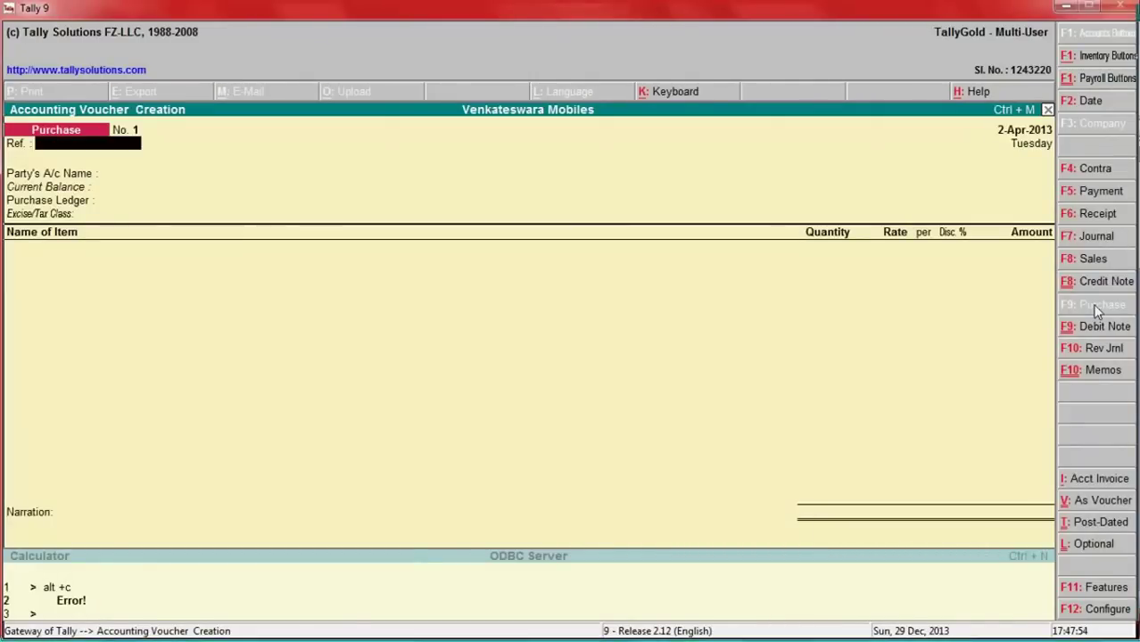
Leave the purchase voucher's reference blank and check the supplier's name in row 5 of the Excel sheet.
key(Return)
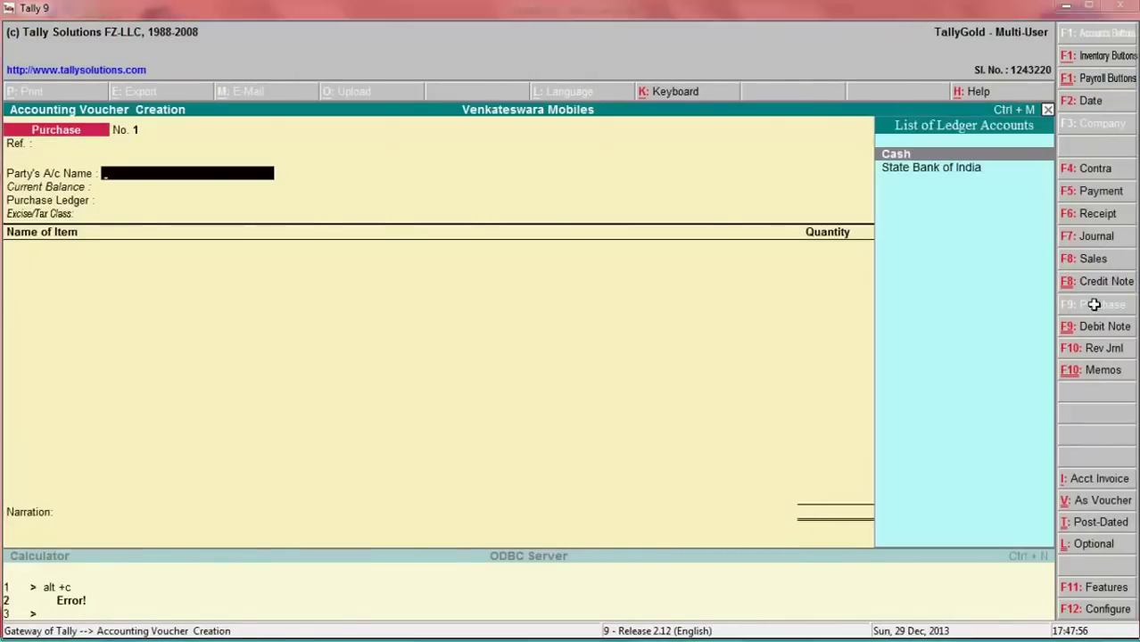
key(alt+Tab)
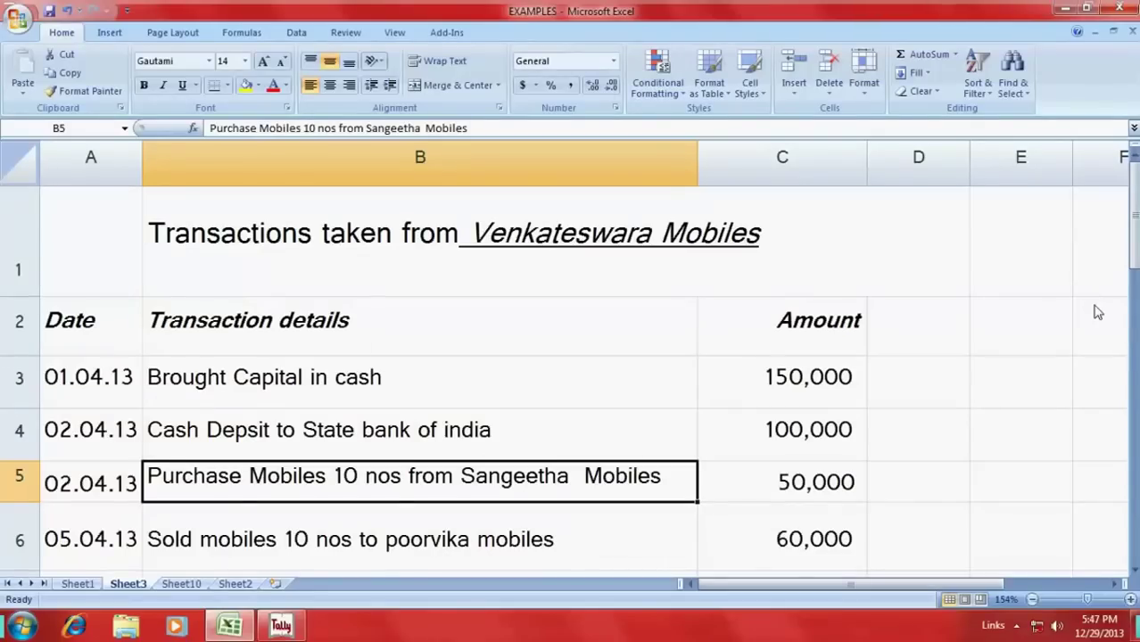
key(alt+Tab)
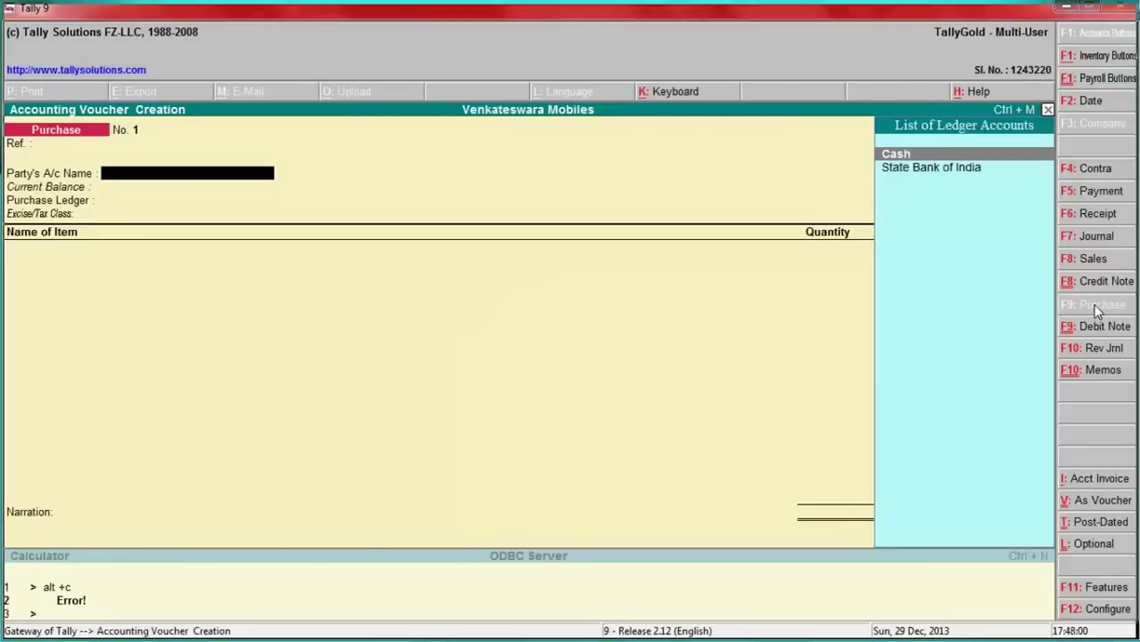
key(Down)
key(Up)
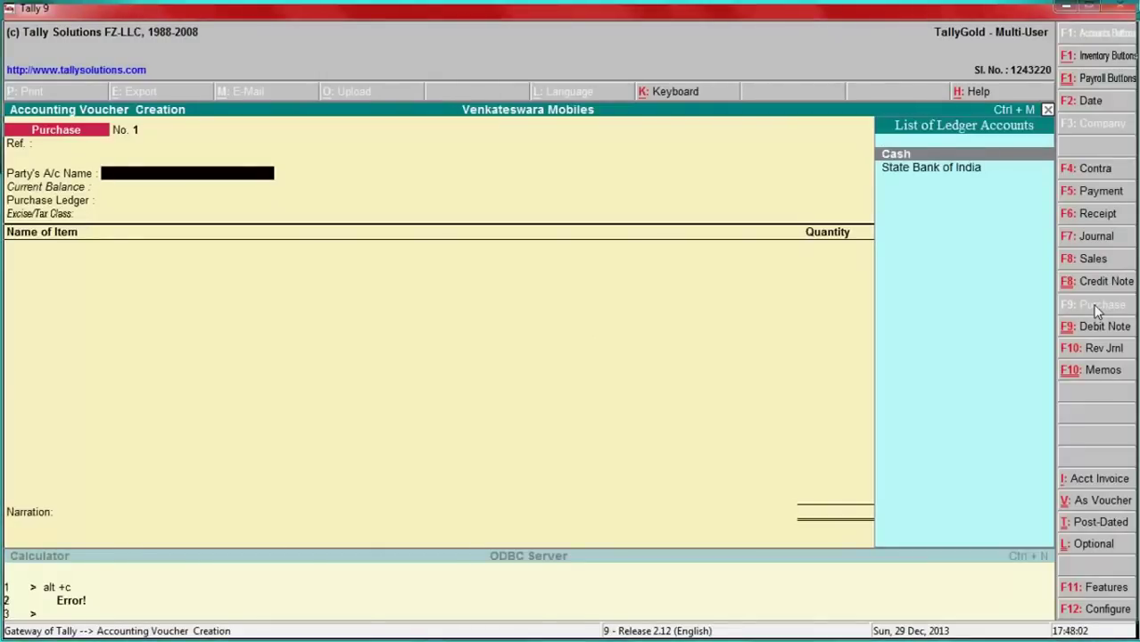
key(Down)
key(Up)
Create a party ledger named Sangeetha Mobiles under the Sundry Creditors group from the purchase voucher.
key(alt+c)
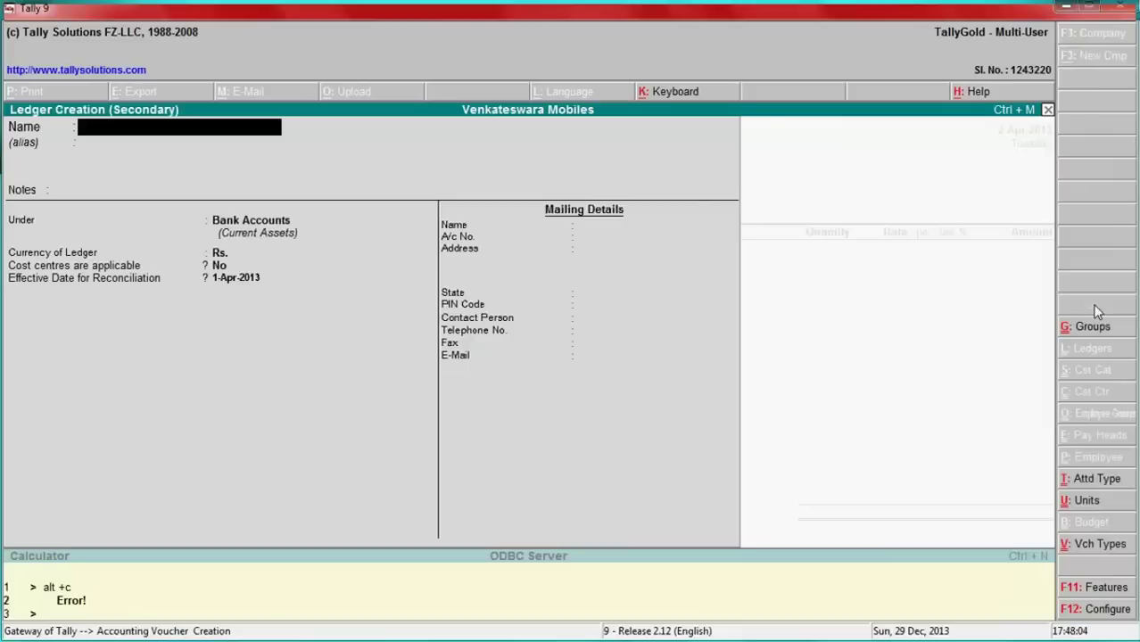
text(Sangeeth)
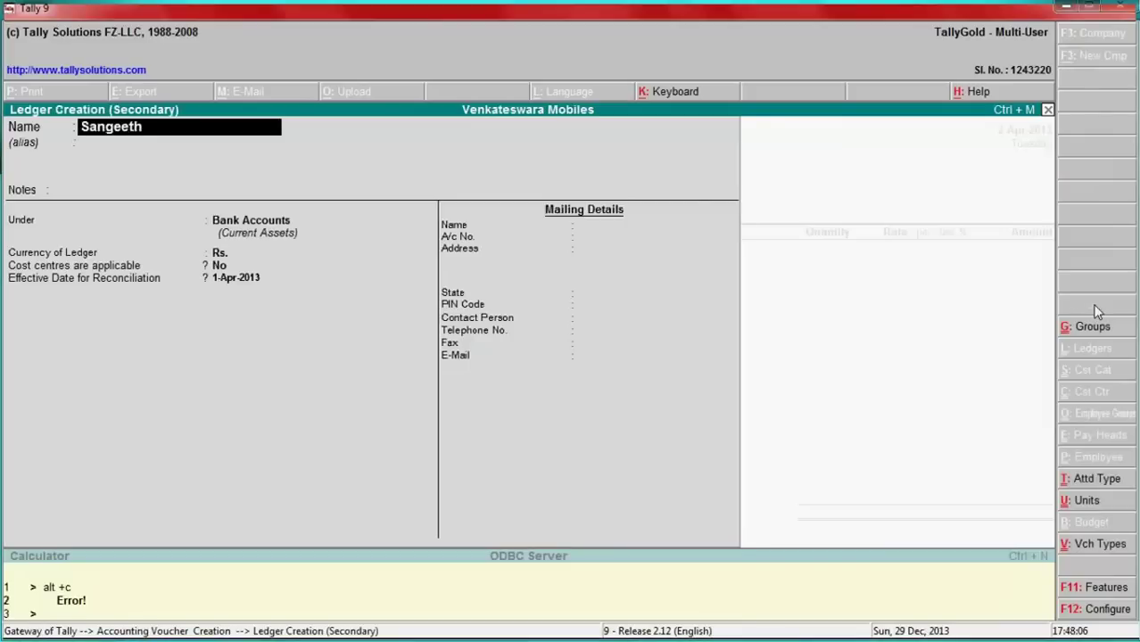
text(a mobiles)
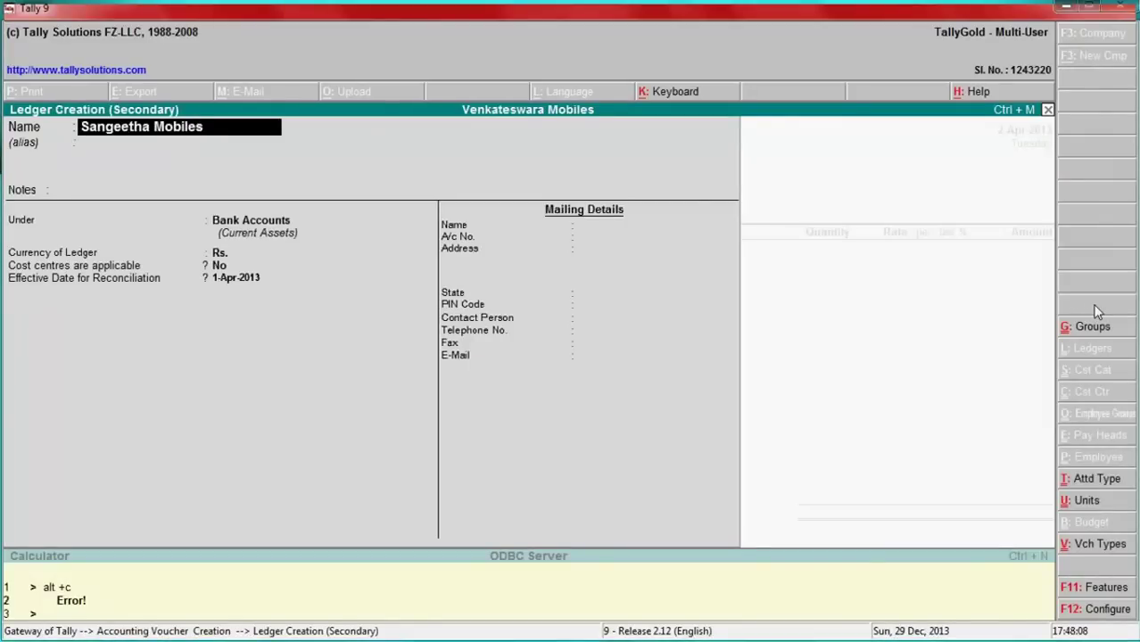
key(Return)
key(Return)
key(Return)
text(S)
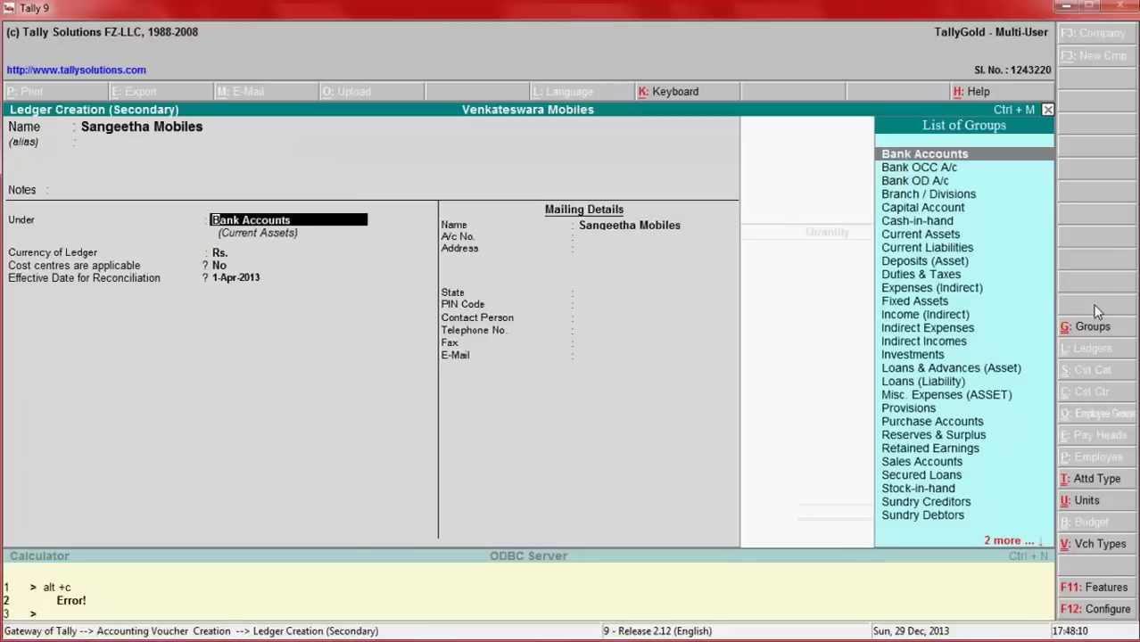
text(undry)
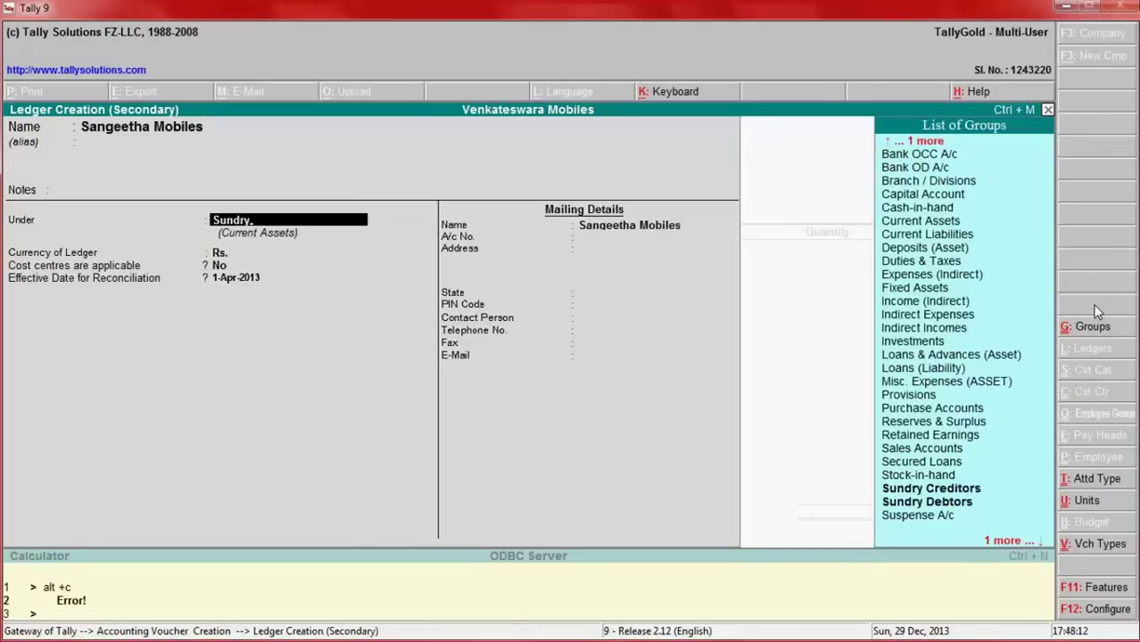
key(Return)
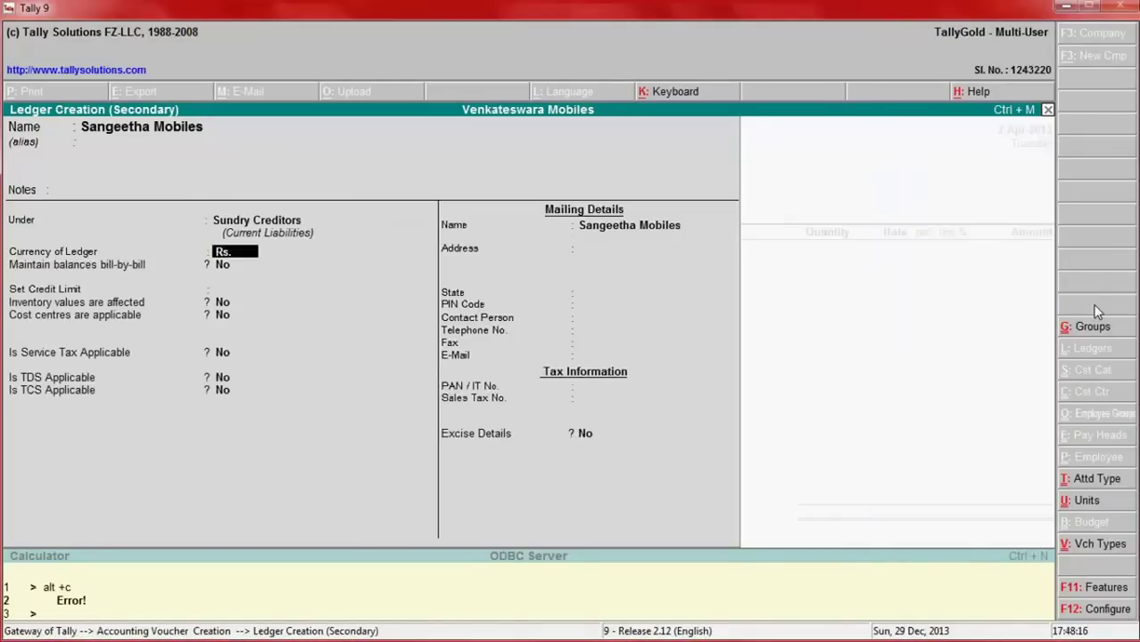
Keep the party ledger's currency as Rs., leave bill-by-bill, inventory, cost centre and tax options at No, and leave the address blank.
key(Return)
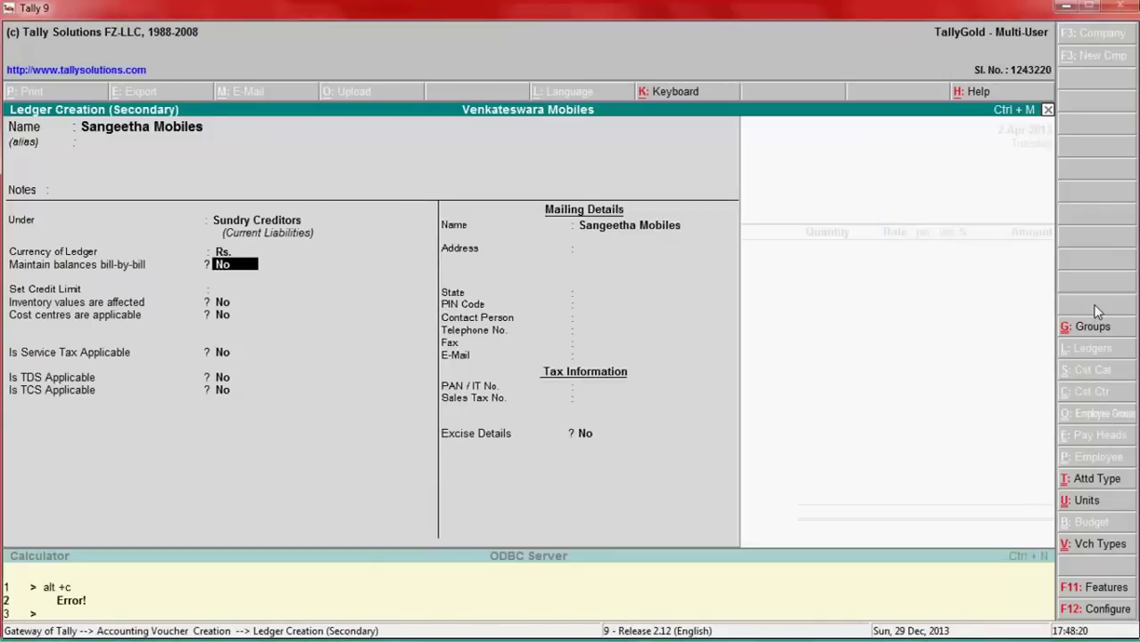
key(Return)
key(Return)
key(Return)
key(Return)
key(Return)
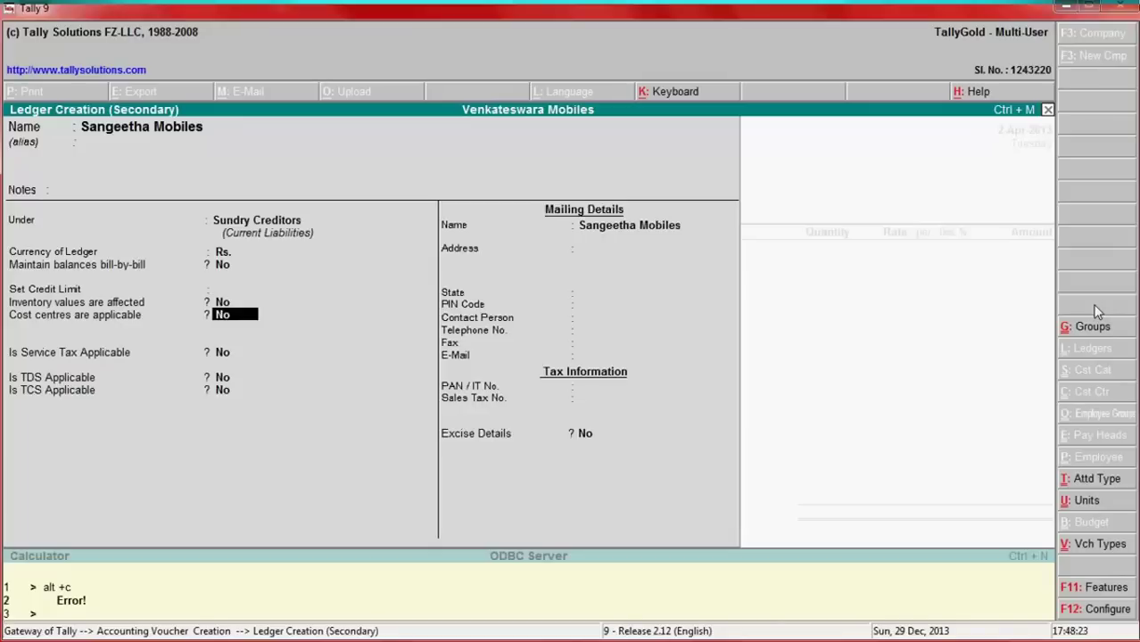
key(Return)
key(Return)
key(Return)
key(Return)
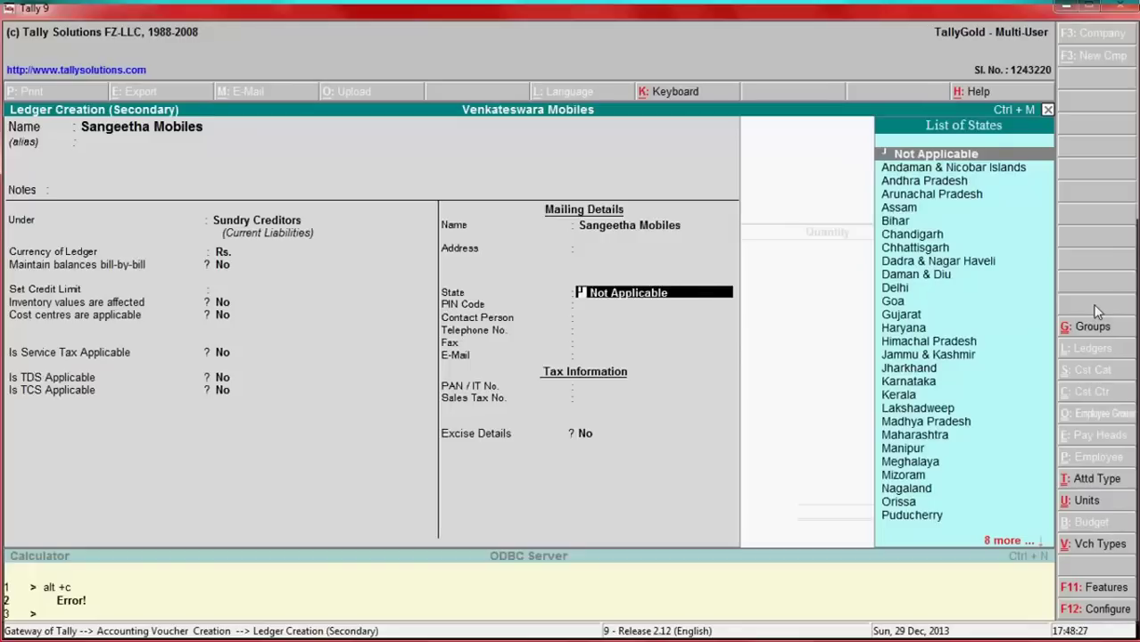
Set the party ledger's state to Andhra Pradesh, leave the remaining contact and tax details blank, and save the ledger.
text(And)
key(Down)
key(Return)
key(Return)
key(Return)
key(Return)
key(Return)
key(Return)
key(Return)
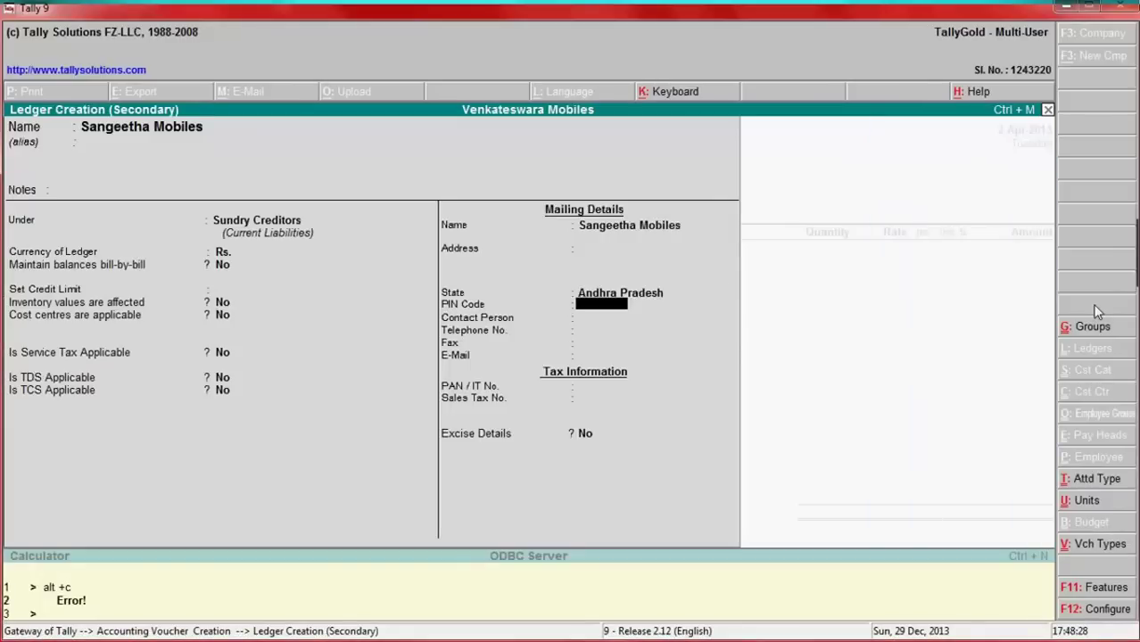
key(Return)
key(Return)
key(Return)
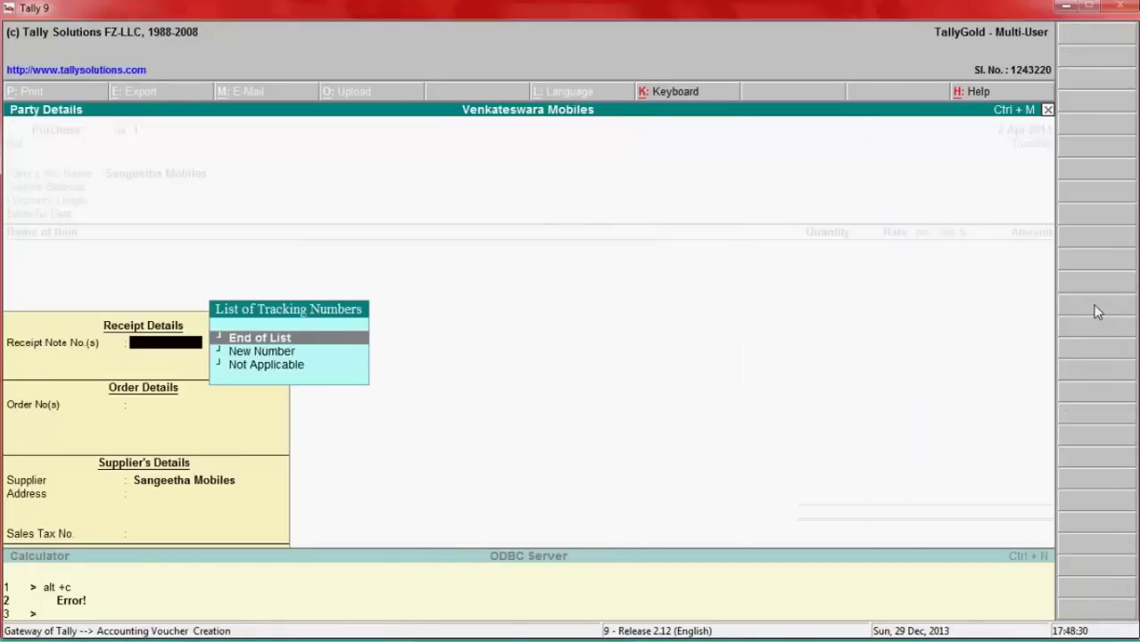
Leave the voucher's receipt and order details blank and accept the party details for Sangeetha Mobiles.
key(Return)
key(Return)
key(Return)
key(Return)
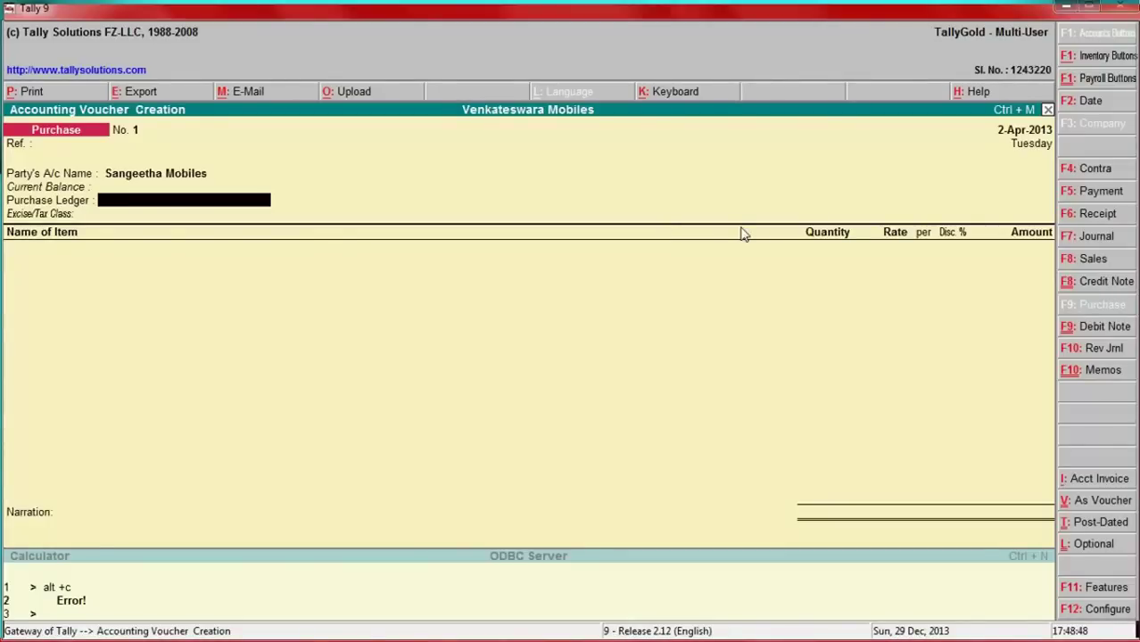
Create a ledger named Purchase A/c under the Purchase Accounts group from the voucher's purchase ledger field.
key(alt+c)
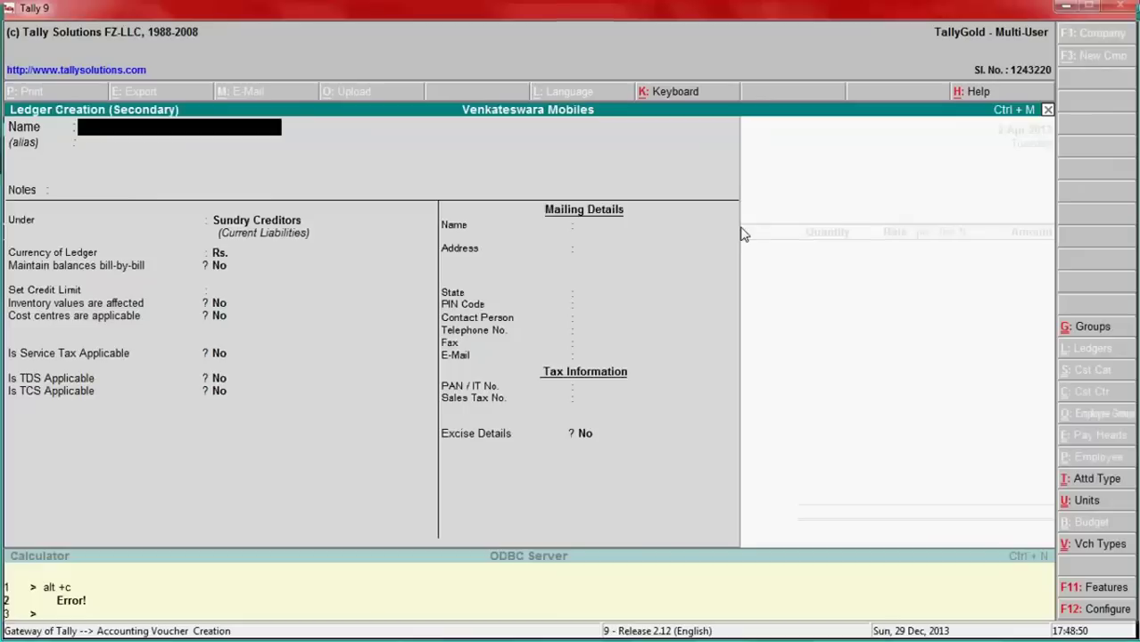
text(Purchase)
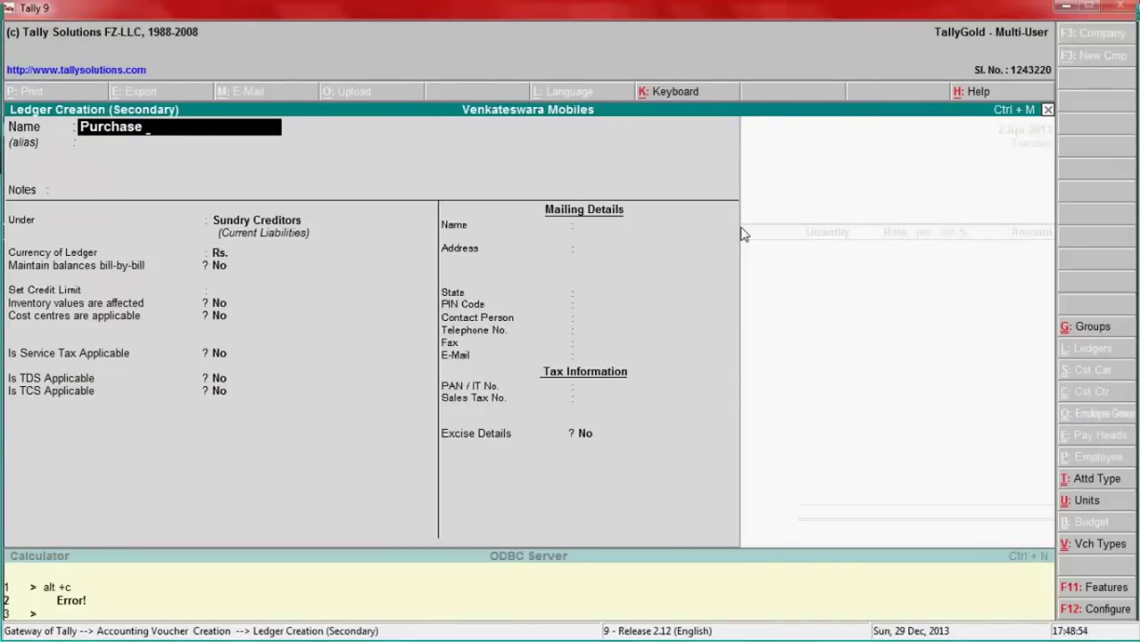
text( A/c)
key(Return)
key(Return)
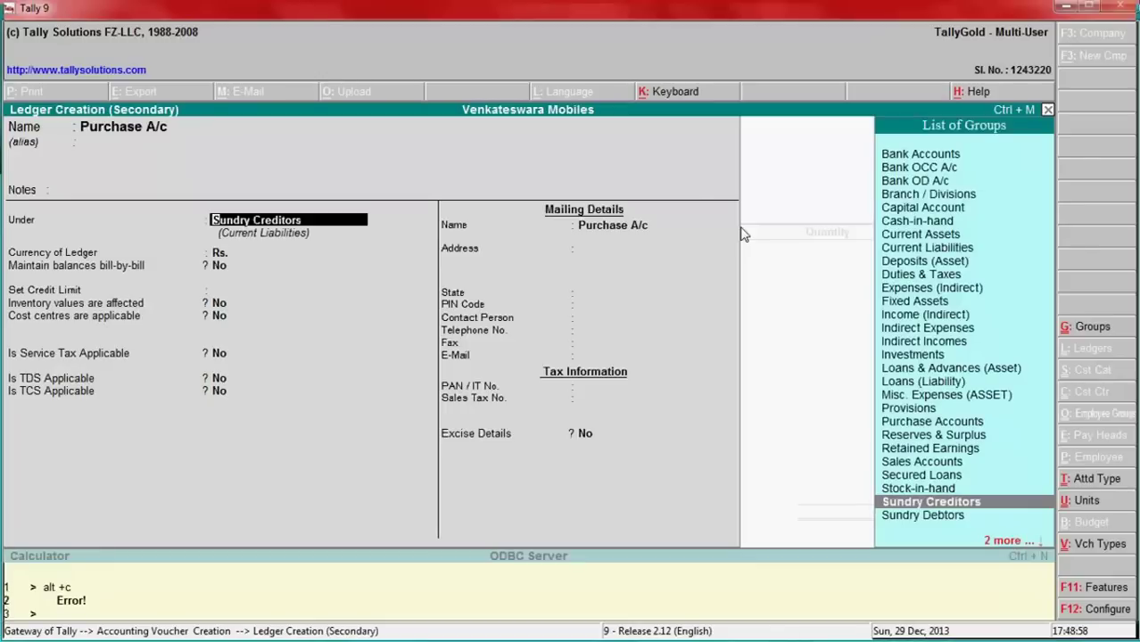
text(Pue)
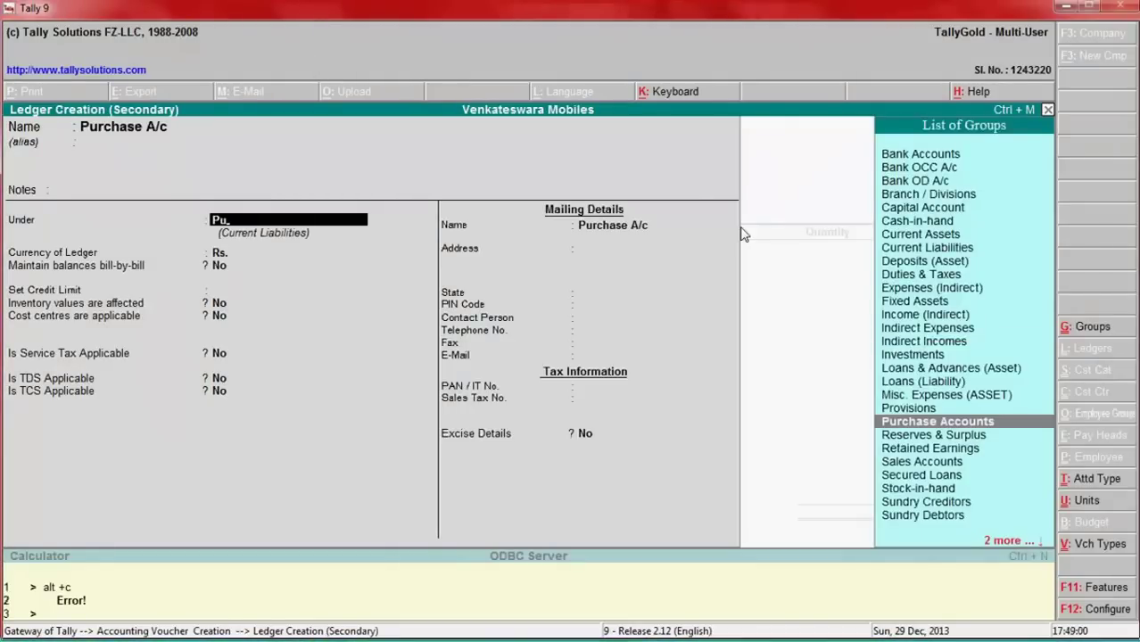
key(Return)
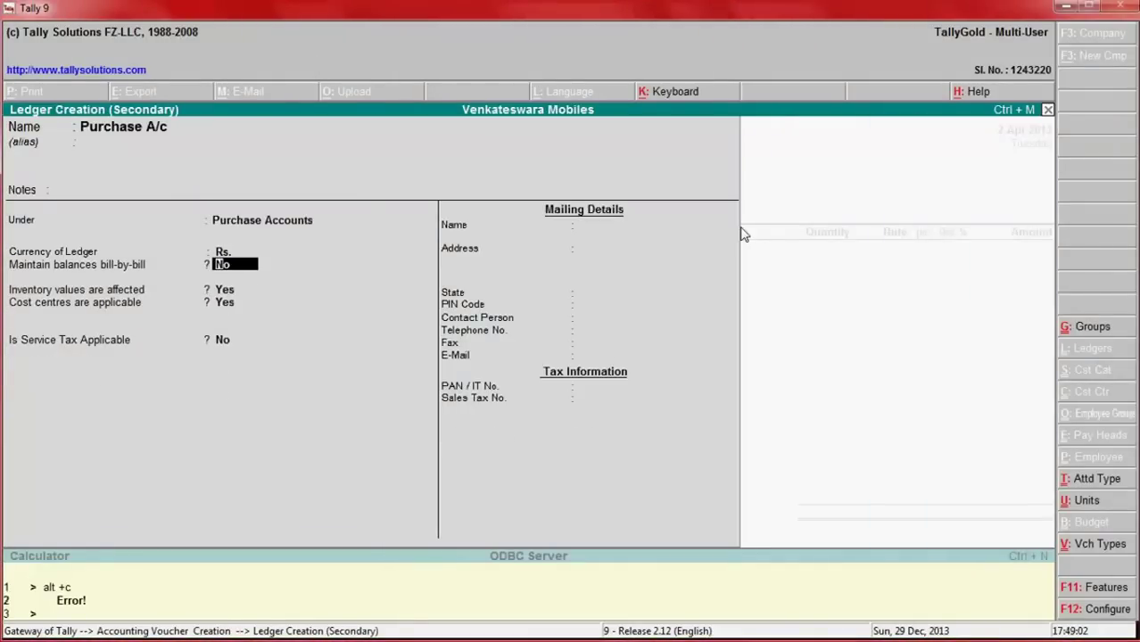
Set inventory values affected and cost centres applicable to No, keep service tax at No, and save the Purchase A/c ledger.
key(Return)
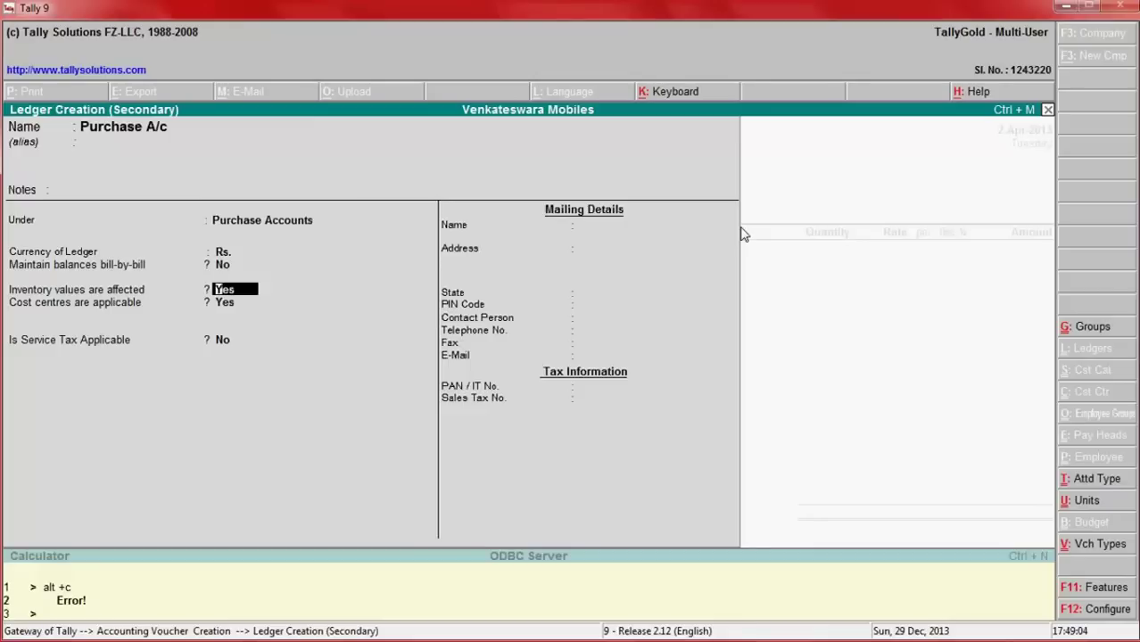
key(n)
key(n)
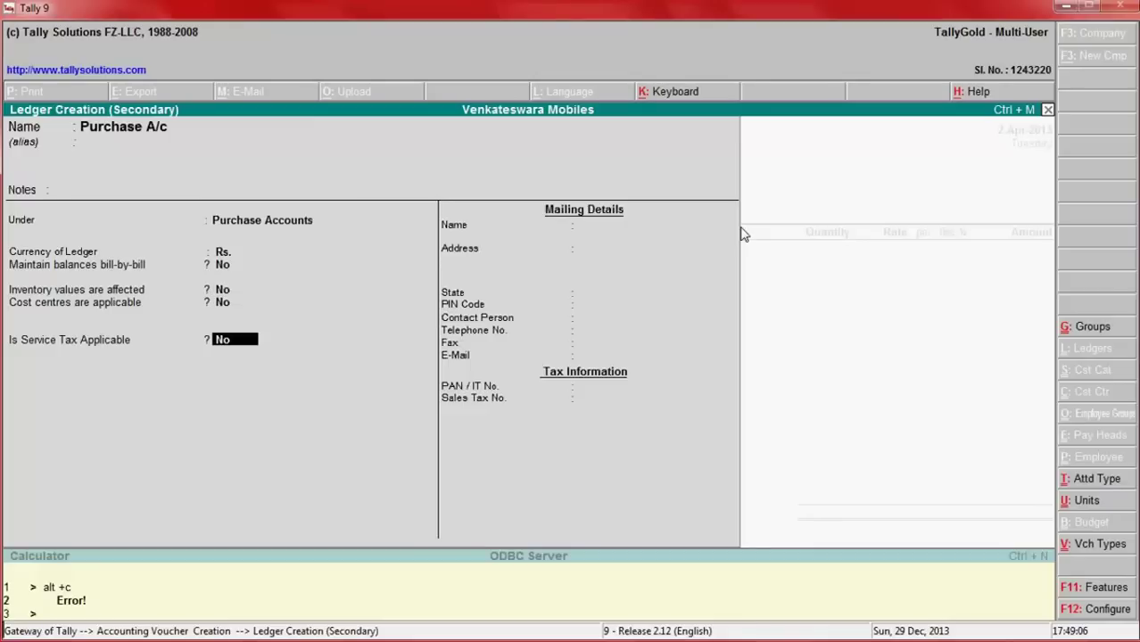
key(Return)
key(Return)
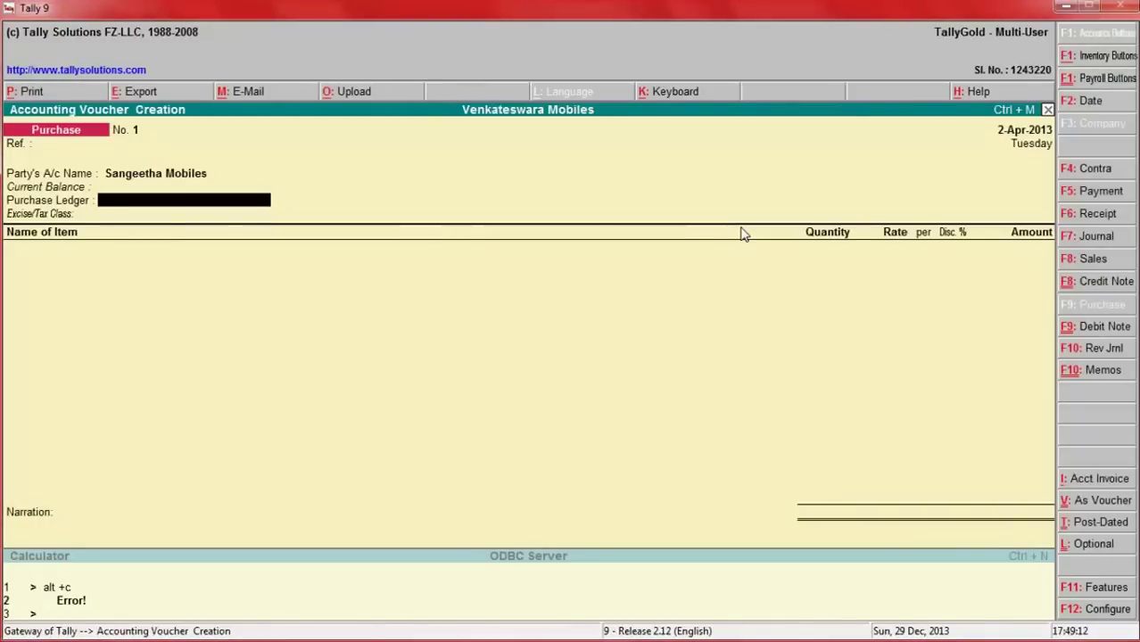
Abandon the purchase voucher and open the Purchase A/c ledger for alteration.
key(Escape)
key(y)
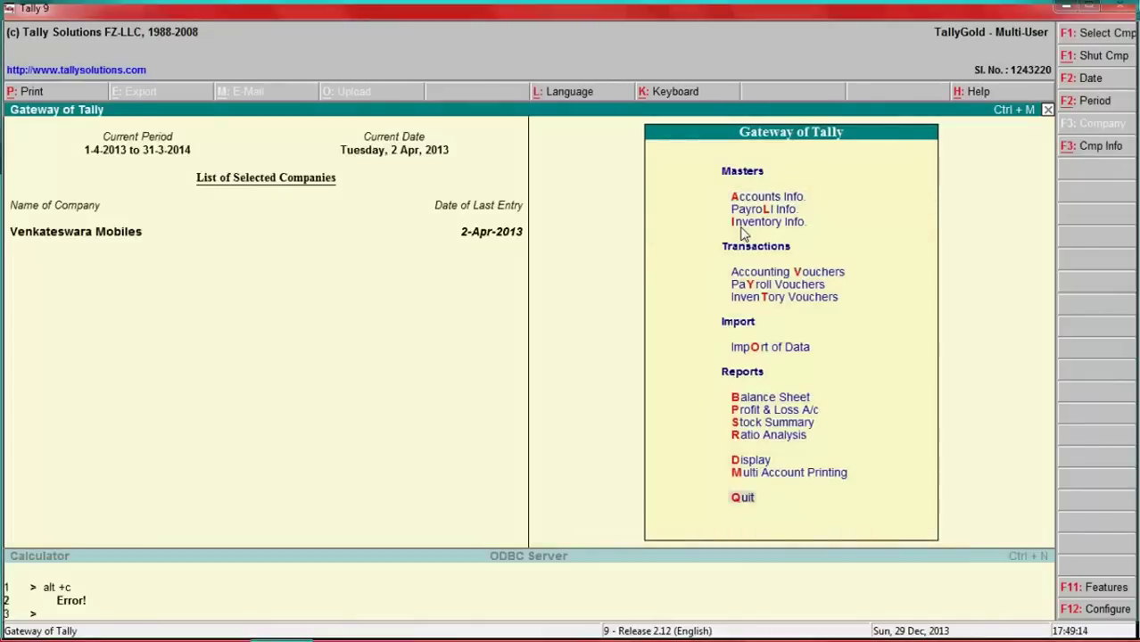
key(a)
key(l)
key(Down)
key(Down)
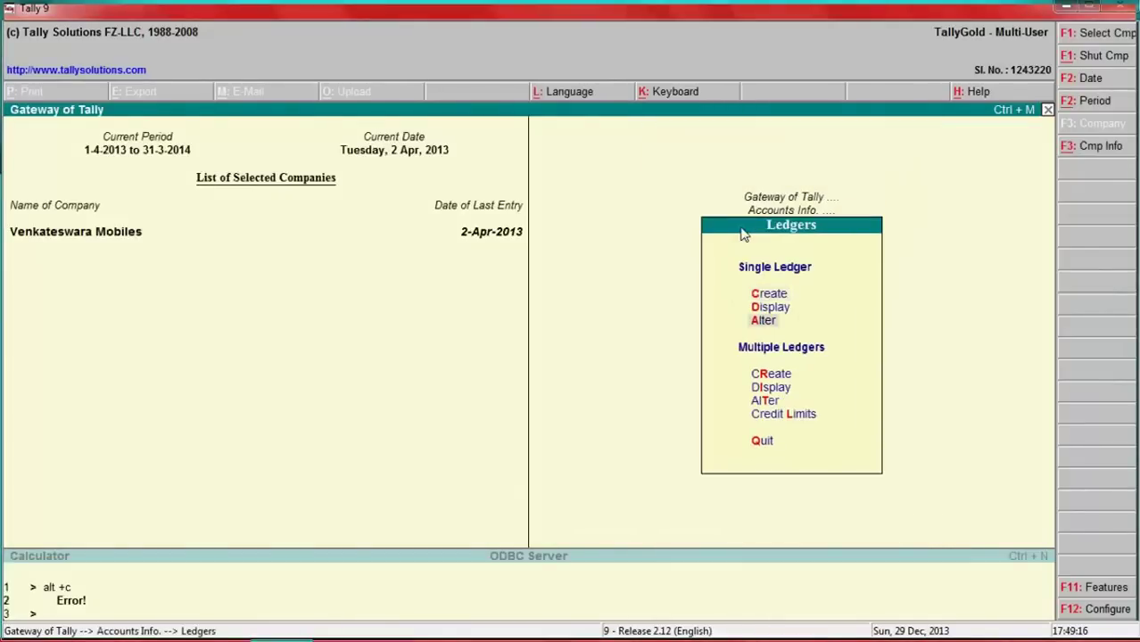
key(Return)
text(Purc)
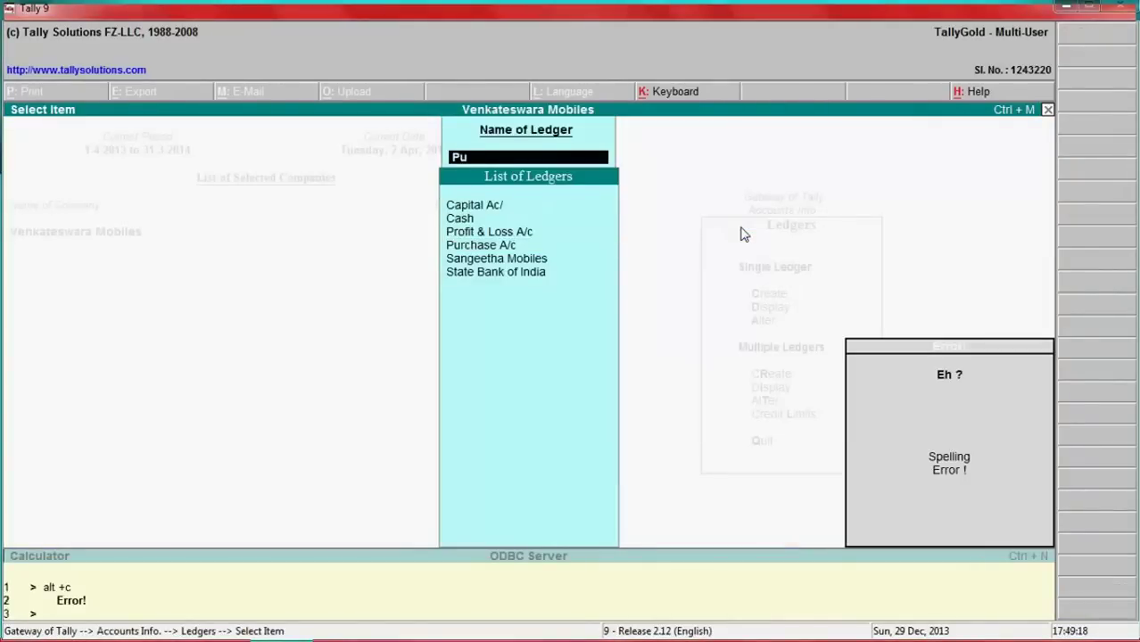
key(Return)
key(Return)
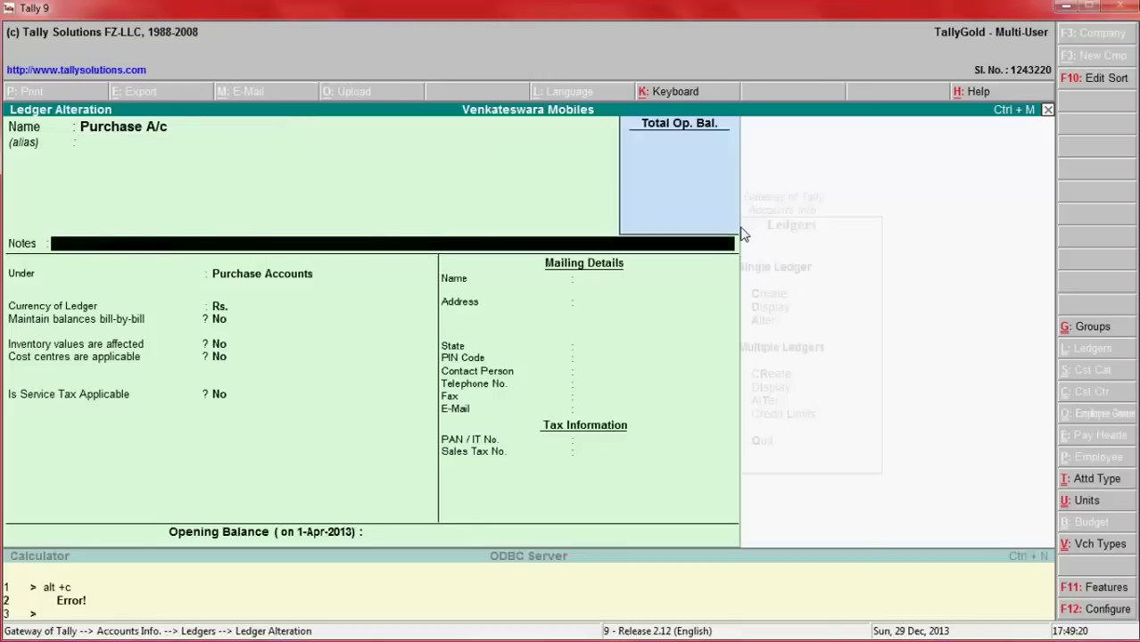
Set inventory values affected to Yes in the Purchase A/c ledger, save it and return to the Gateway of Tally.
key(Return)
key(Return)
key(Return)
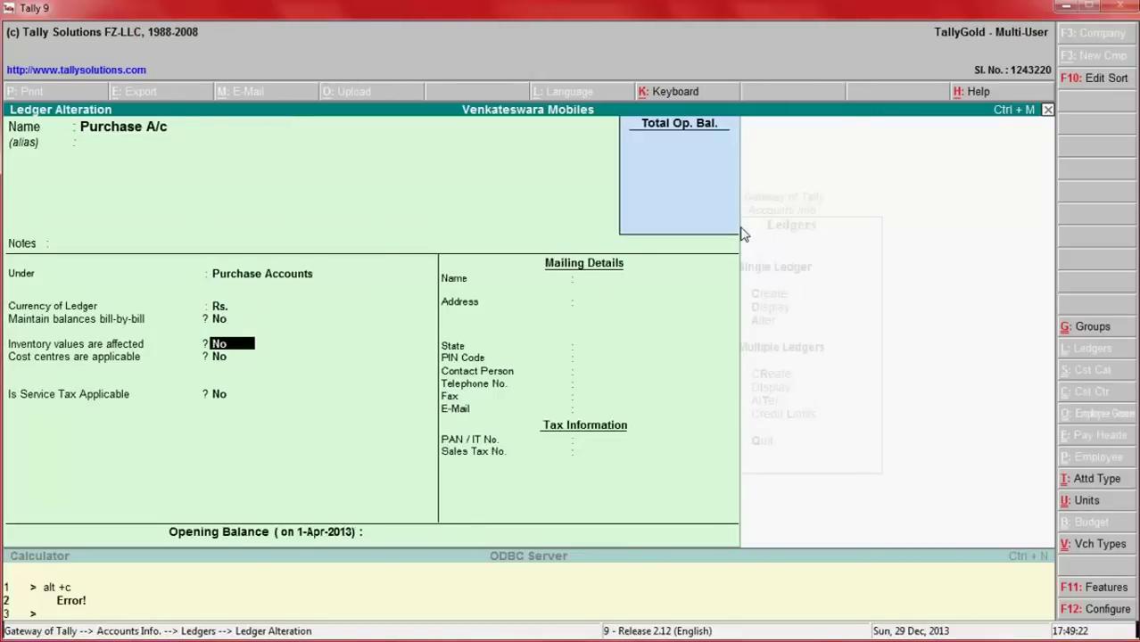
text(y)
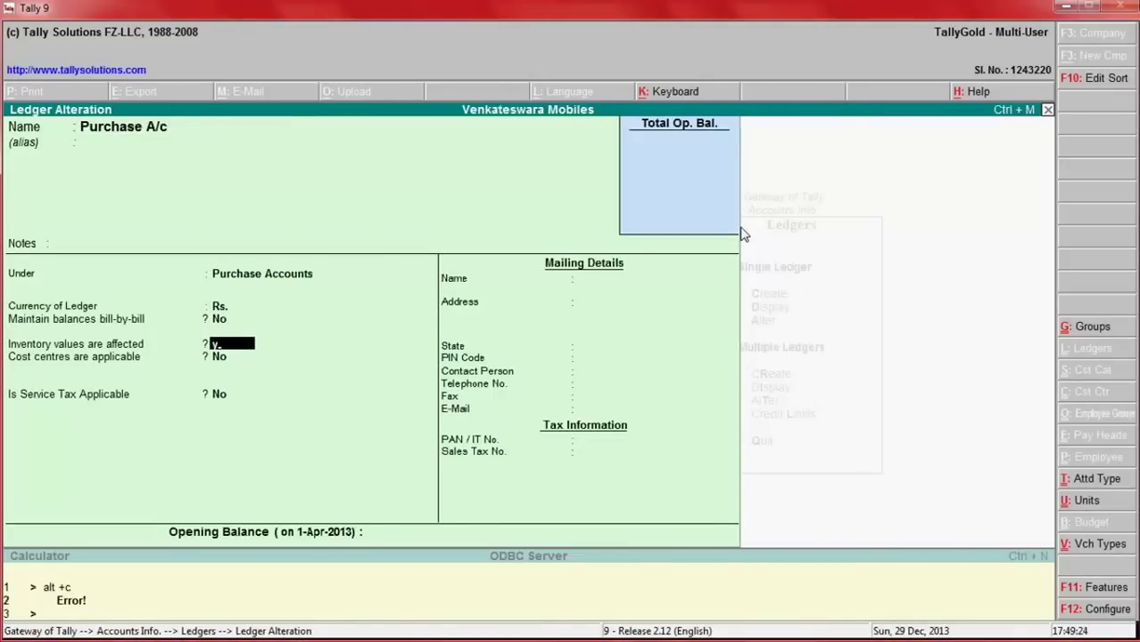
key(Return)
key(Return)
key(Return)
key(Return)
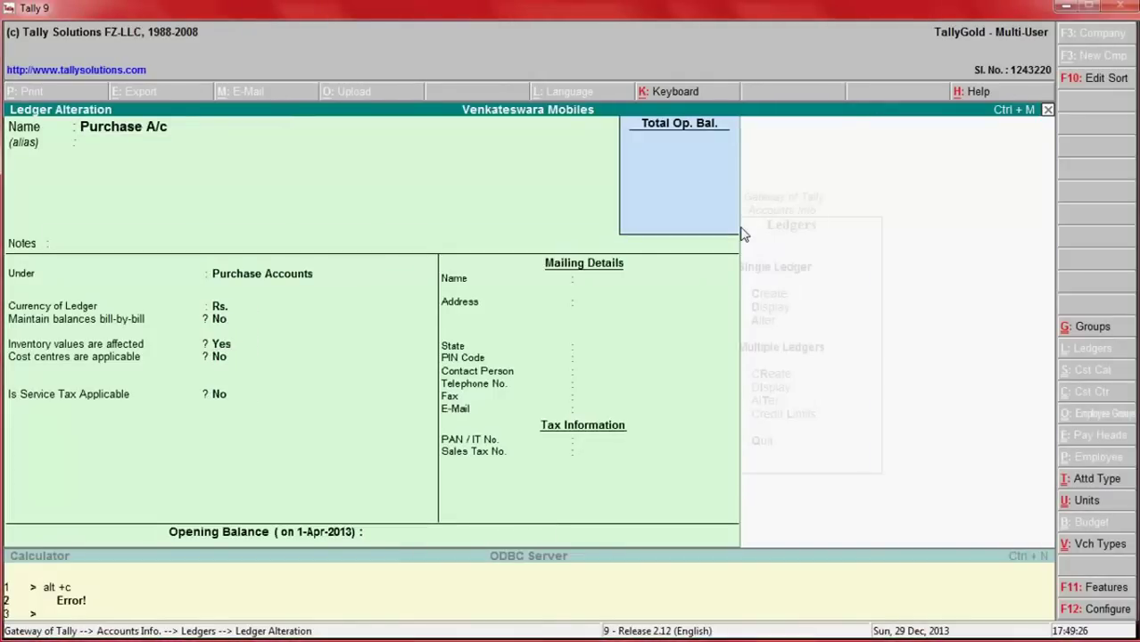
key(Return)
key(Escape)
key(Escape)
key(Escape)
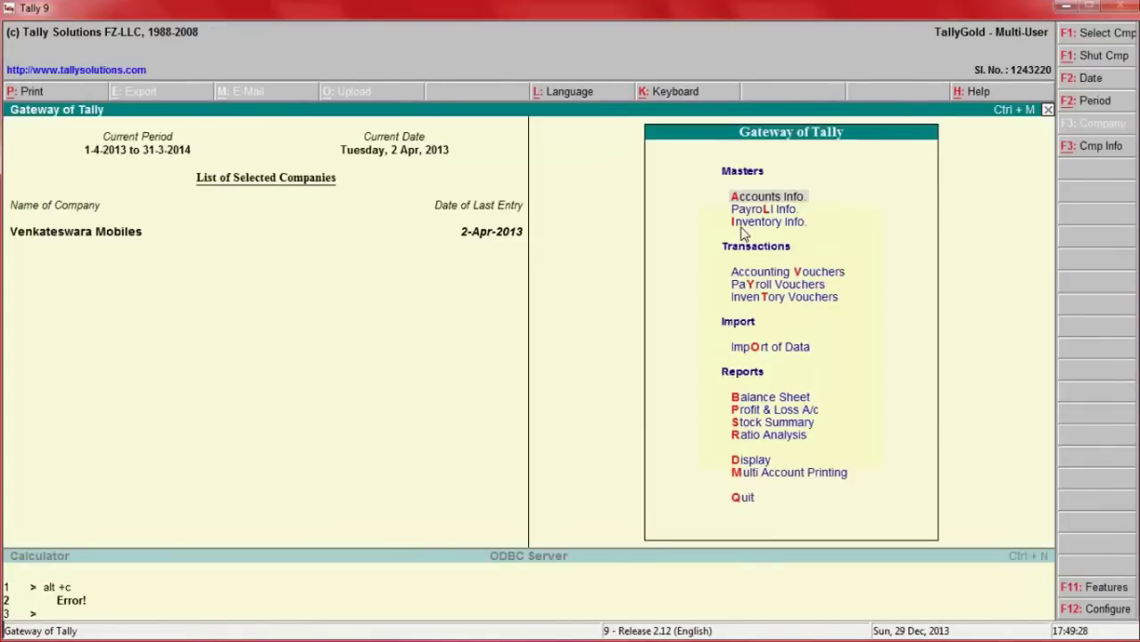
Start a new purchase voucher dated 2-Apr-2013 and leave its reference blank.
key(Down)
key(Down)
key(Down)
key(Return)
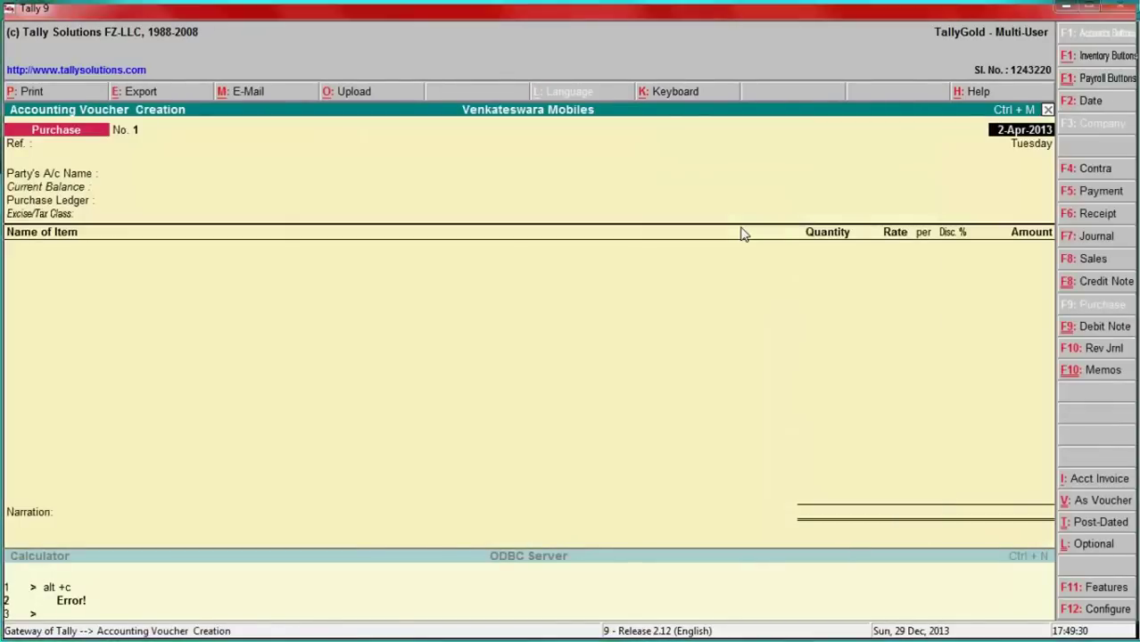
key(alt+Tab)
key(alt+Tab)
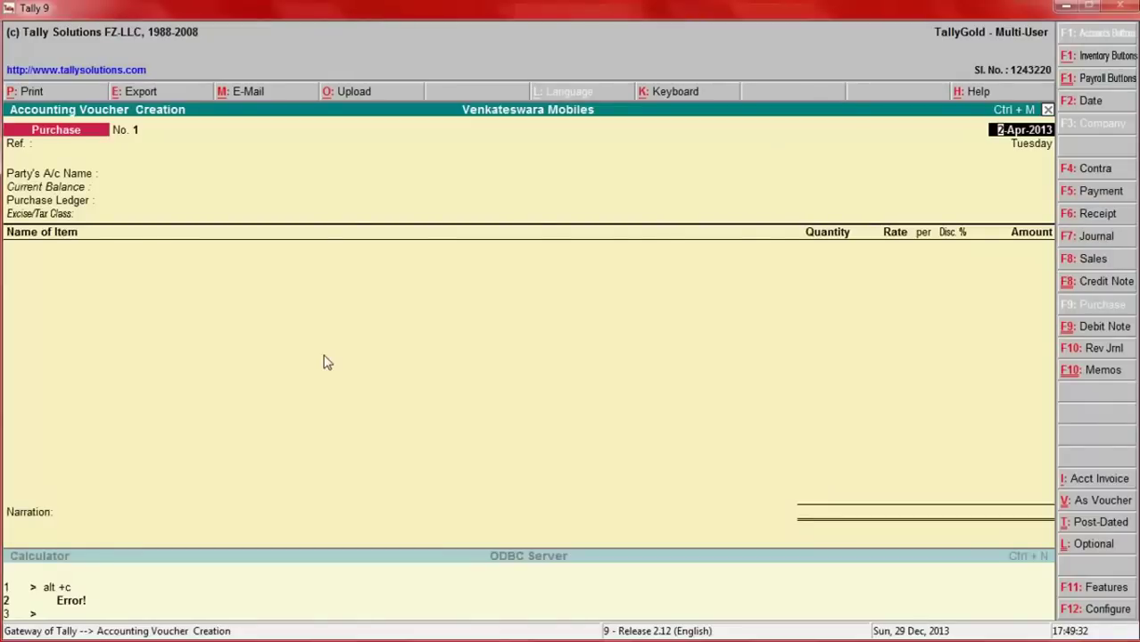
key(Return)
key(Return)
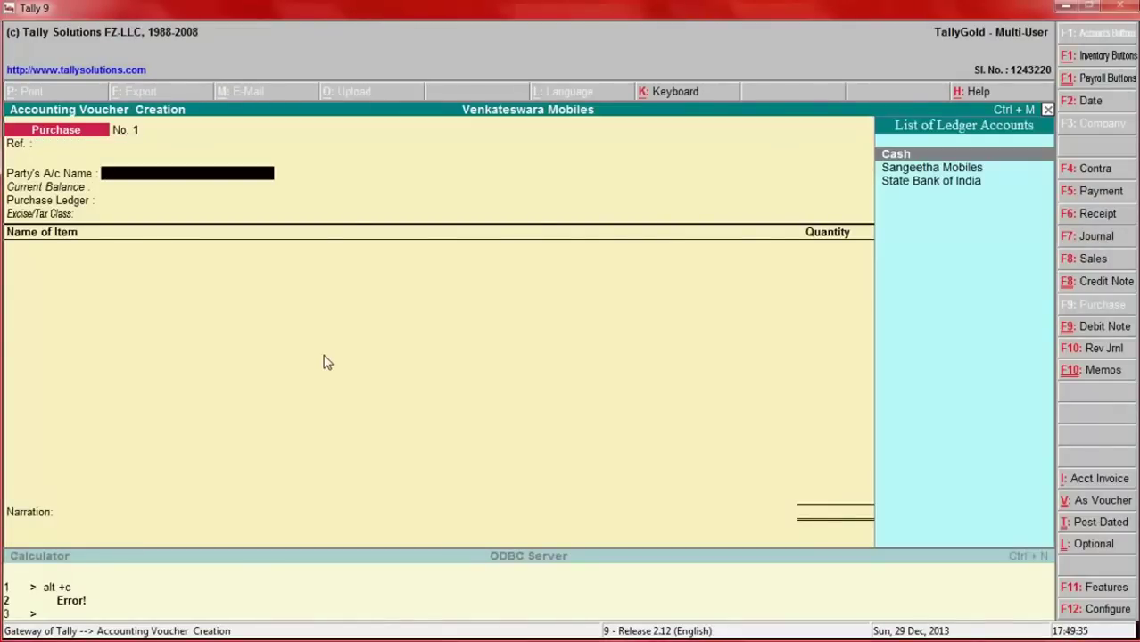
Select Sangeetha Mobiles as the party, end its receipt and order lists, and choose the Purchase A/c ledger with excise class Not Applicable.
key(Down)
key(Down)
key(Up)
key(Return)
key(Return)
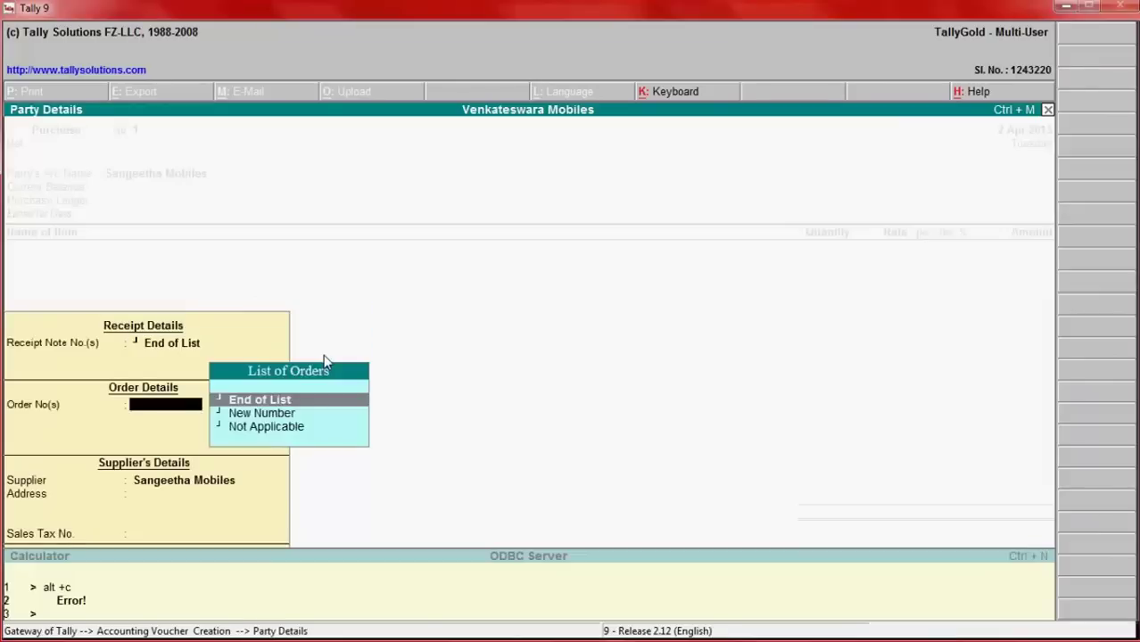
key(Return)
key(Return)
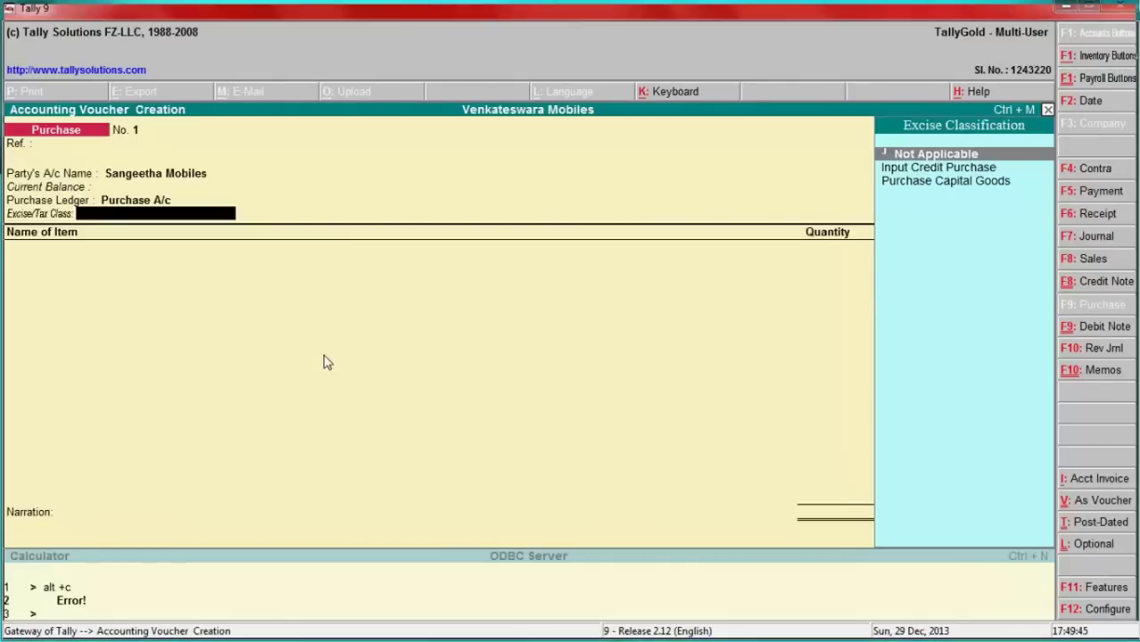
key(Return)
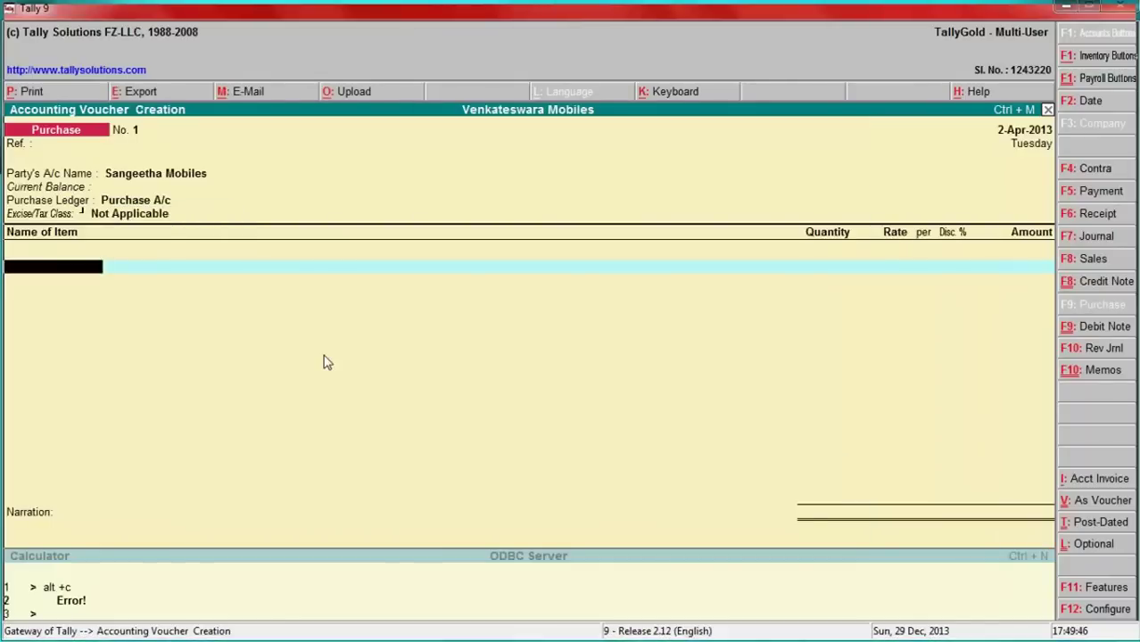
Check the purchase row in the Excel list and, back in Tally, create a stock item named Mobiles under Primary with category Not Applicable.
key(alt+Tab)
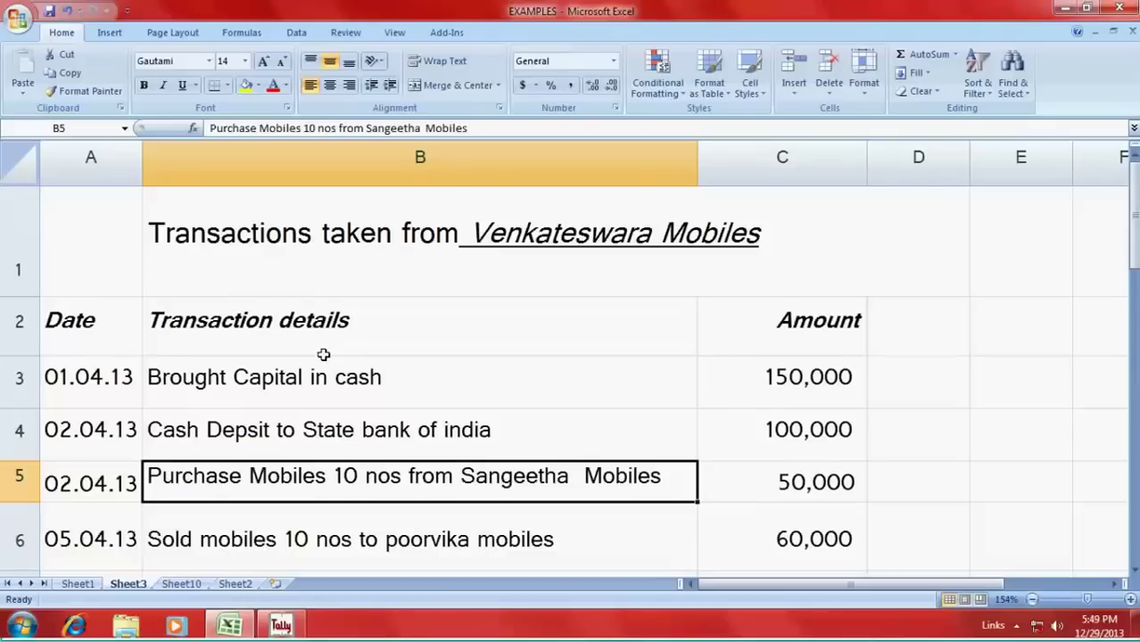
key(Right)
key(Left)
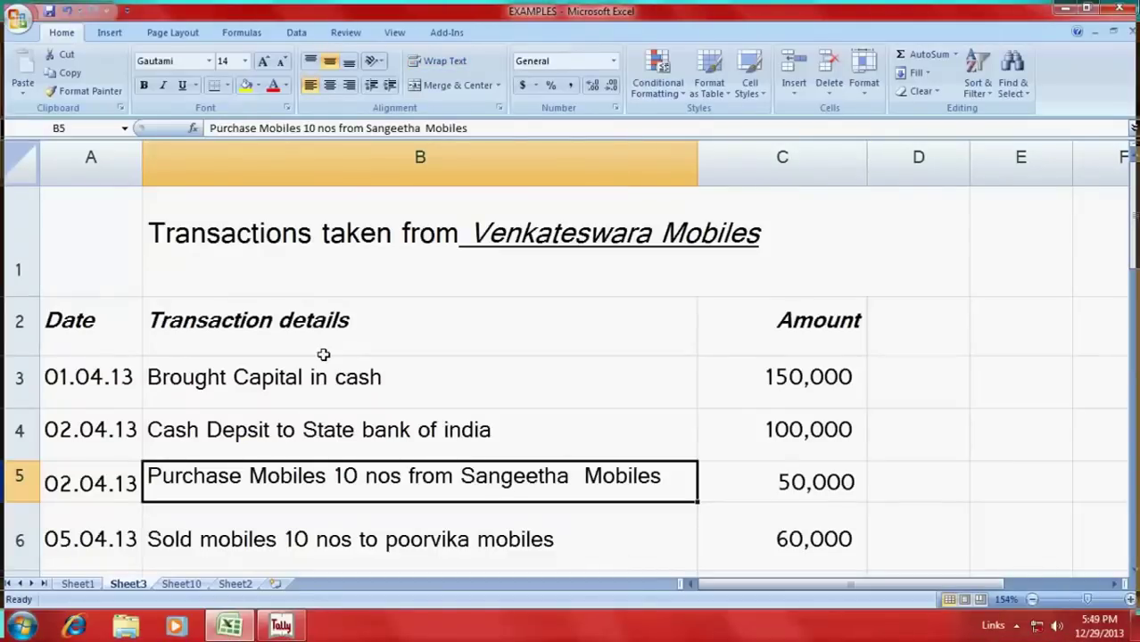
key(alt+Tab)
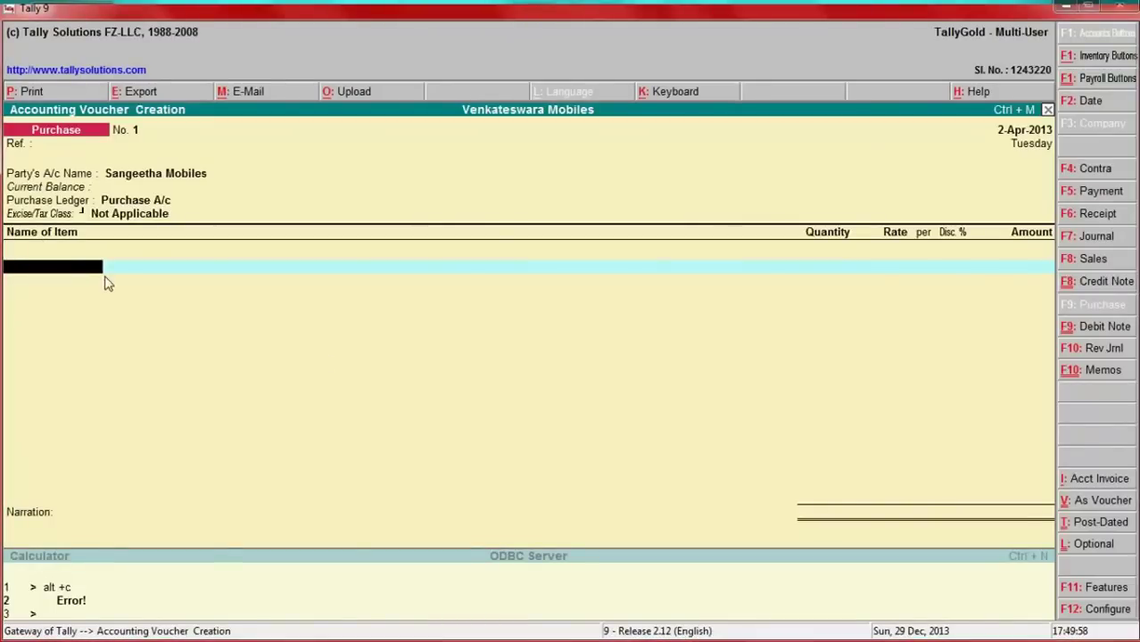
key(alt+c)
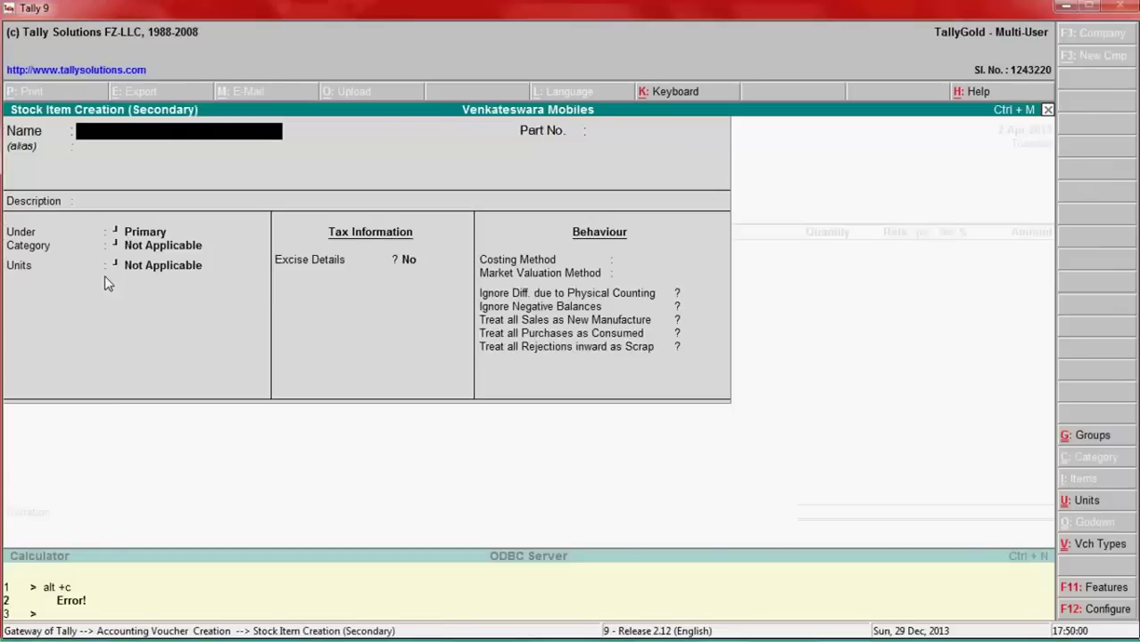
text(Mobiles)
key(Return)
key(Return)
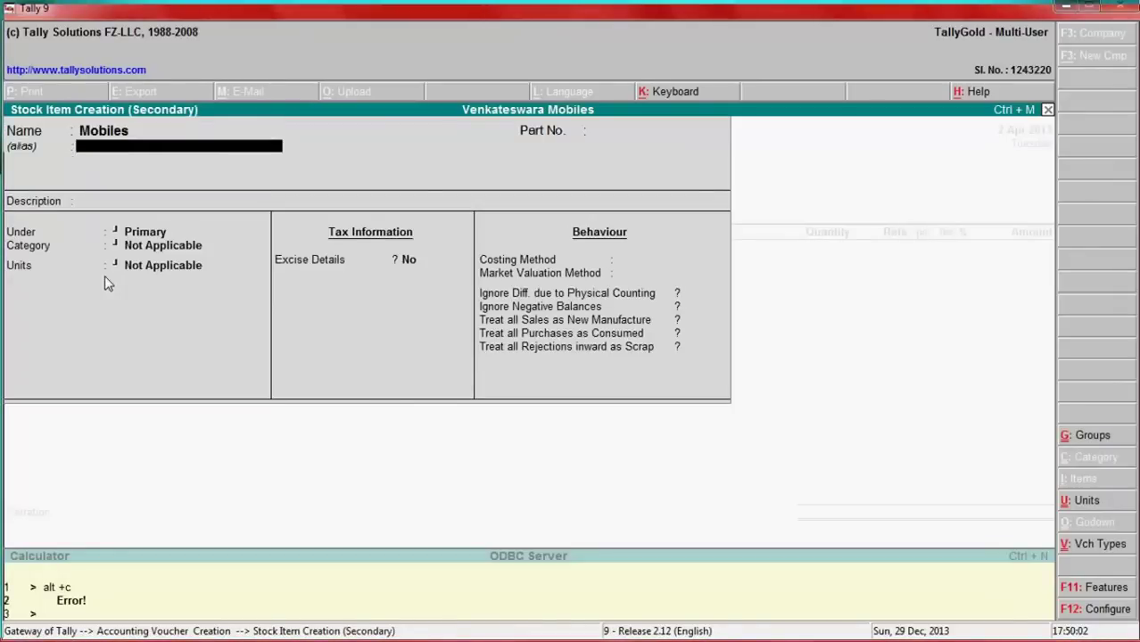
key(Return)
key(Return)
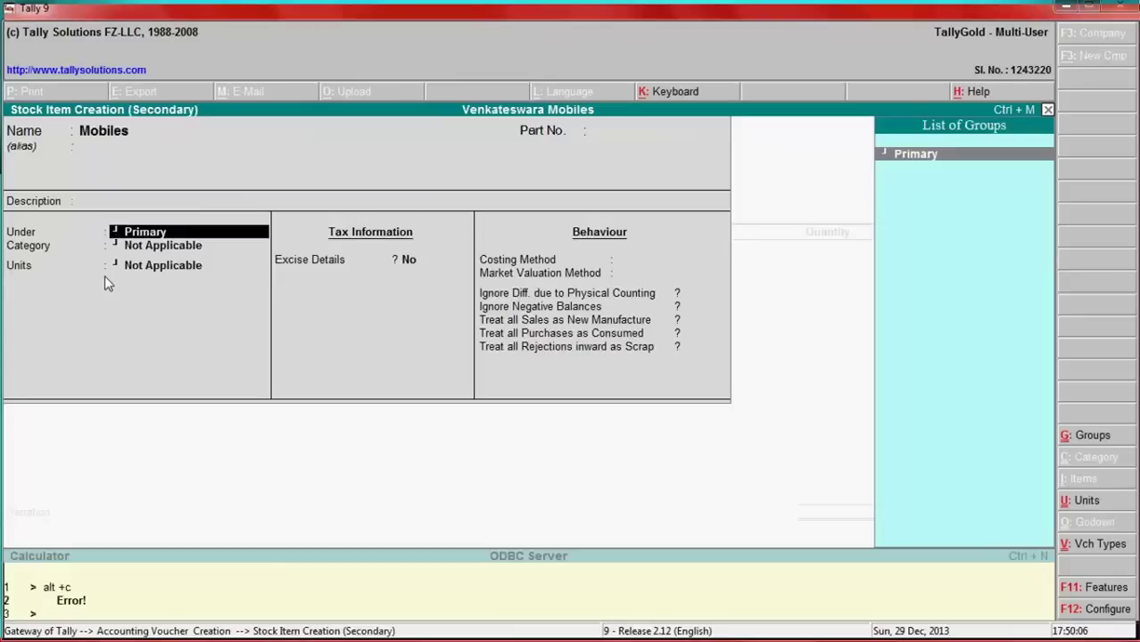
key(Return)
key(Return)
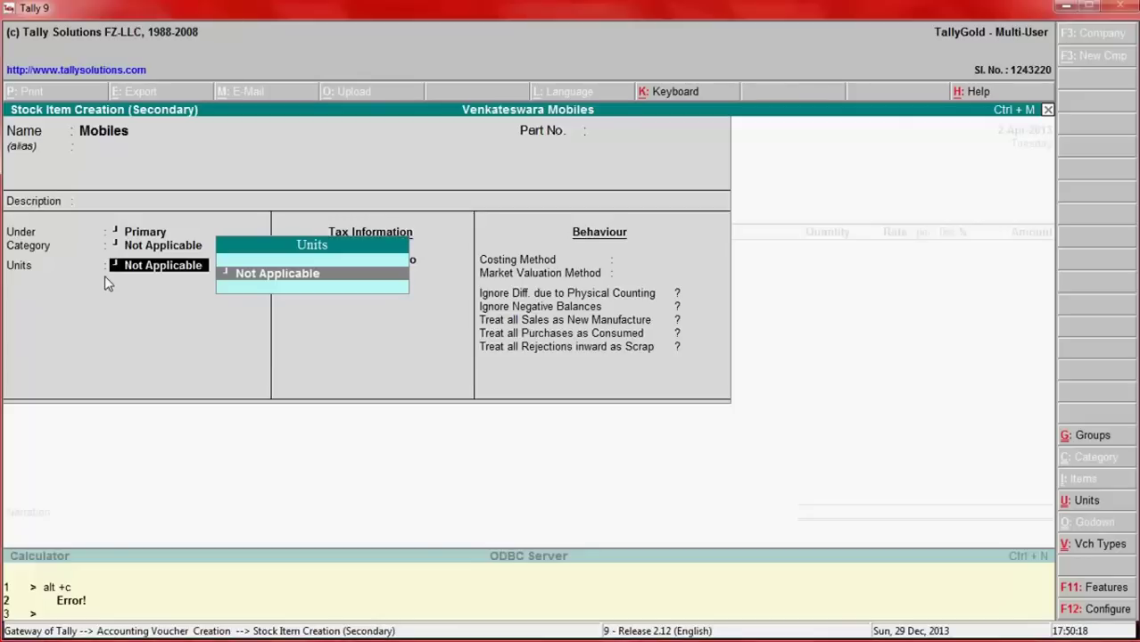
Create a simple unit with the symbol nos and 0 decimal places, and assign it to the Mobiles stock item.
key(alt+c)
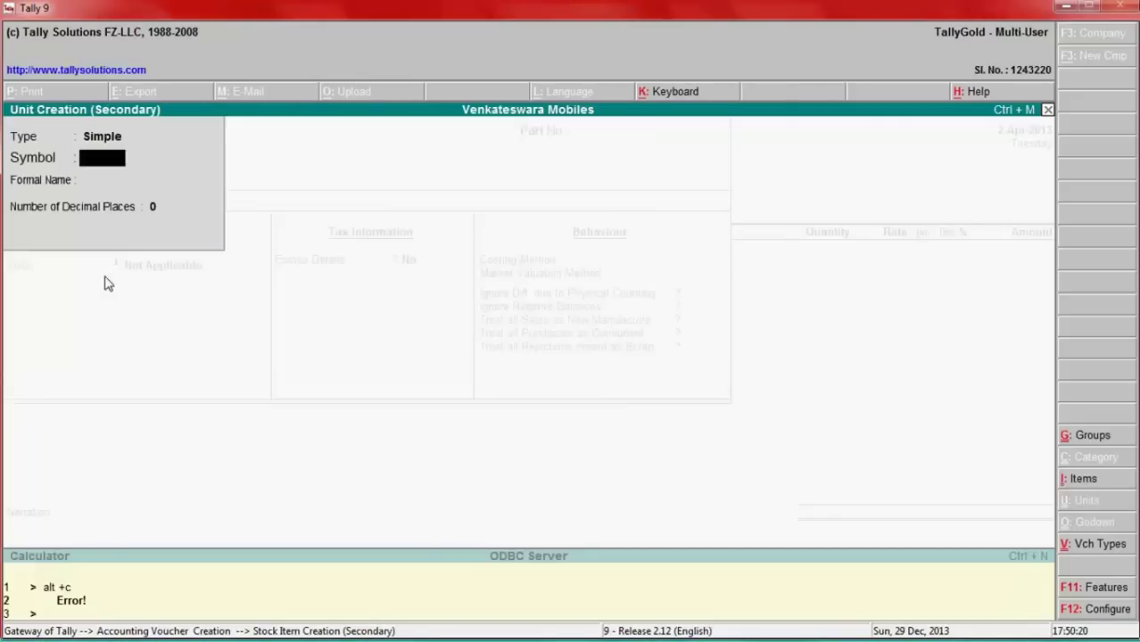
text(nos)
key(Return)
key(Return)
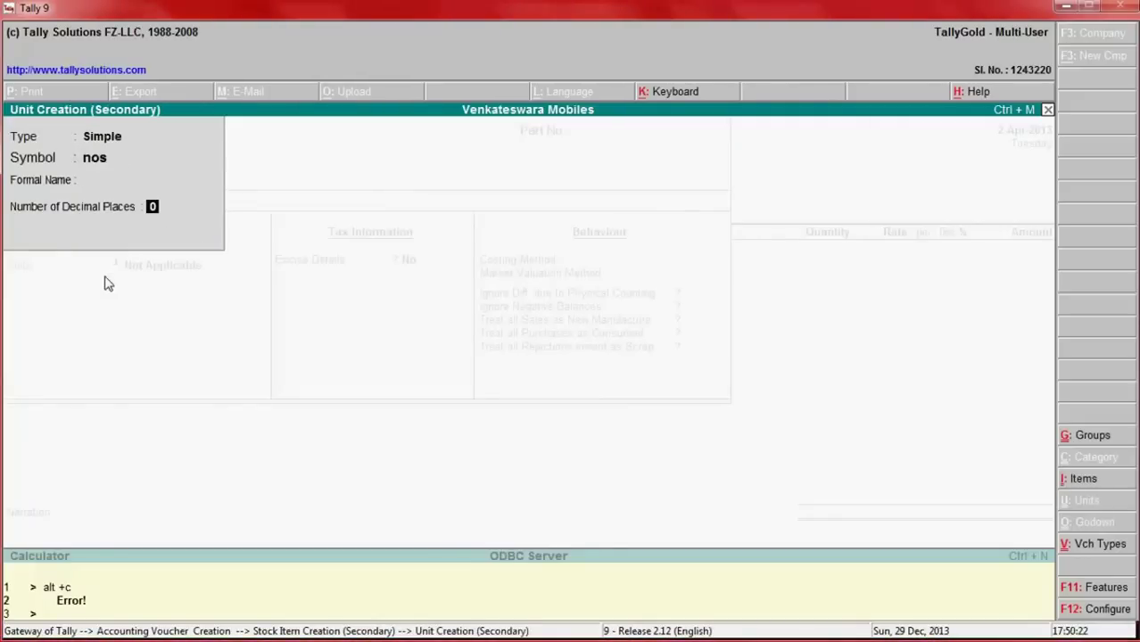
key(Return)
key(Return)
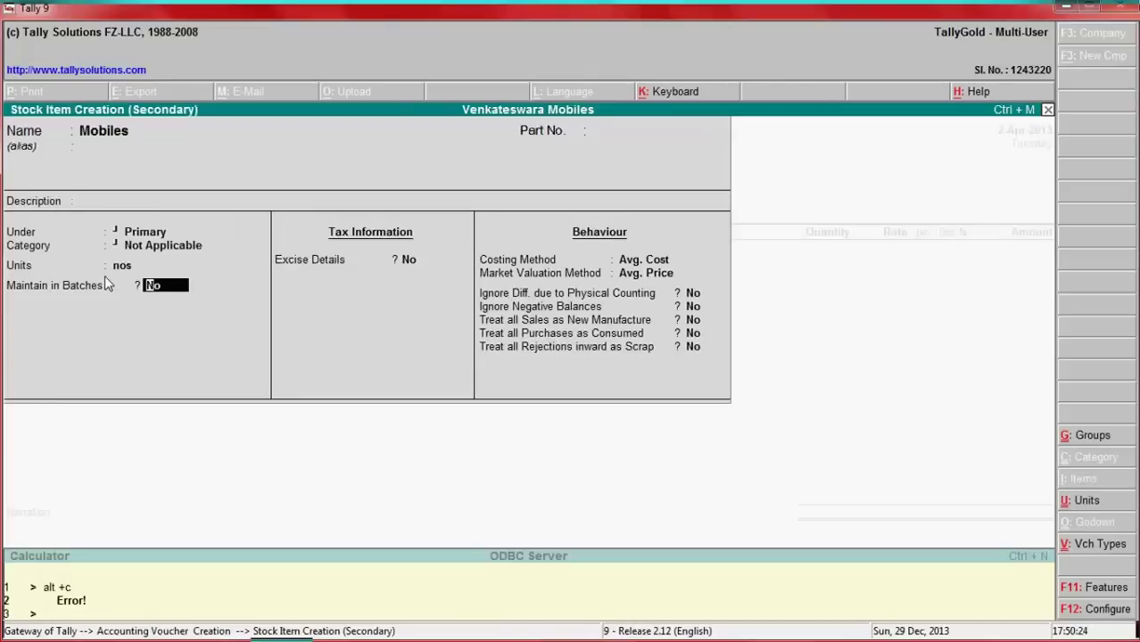
Keep the default batch, excise and behaviour settings of the Mobiles stock item and save it into the voucher.
key(Return)
key(Return)
key(Return)
key(Return)
key(Return)
key(Return)
key(Return)
key(Return)
key(Return)
key(Return)
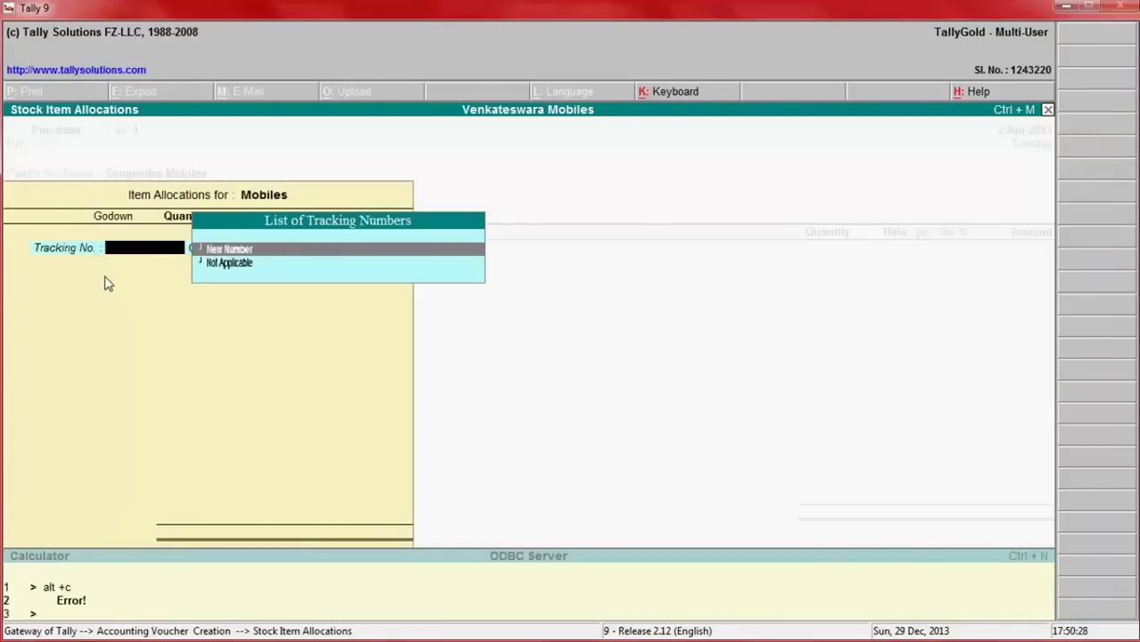
Set the tracking, order and indent numbers of the Mobiles allocation to Not Applicable and use Main Location as the godown.
key(Down)
key(Return)
key(Return)
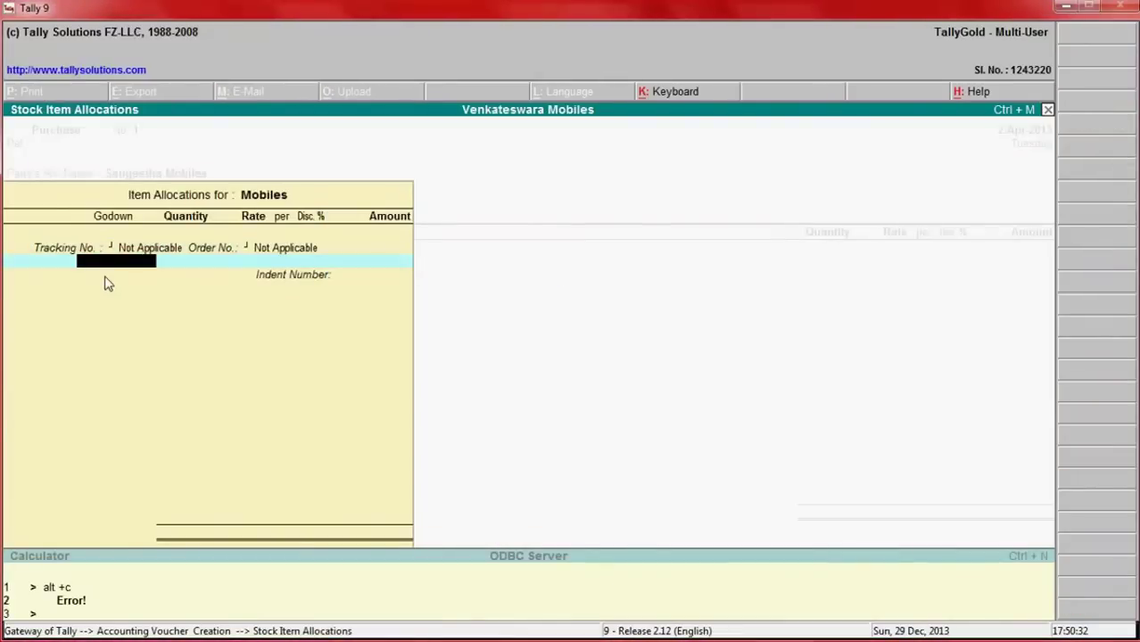
key(Return)
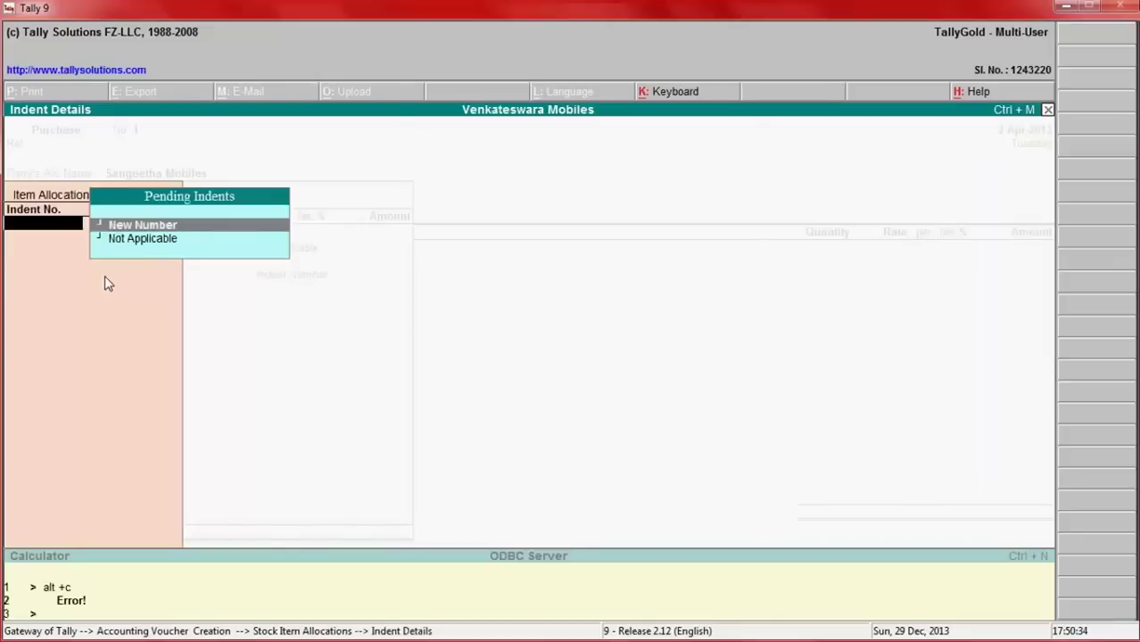
key(Down)
key(Return)
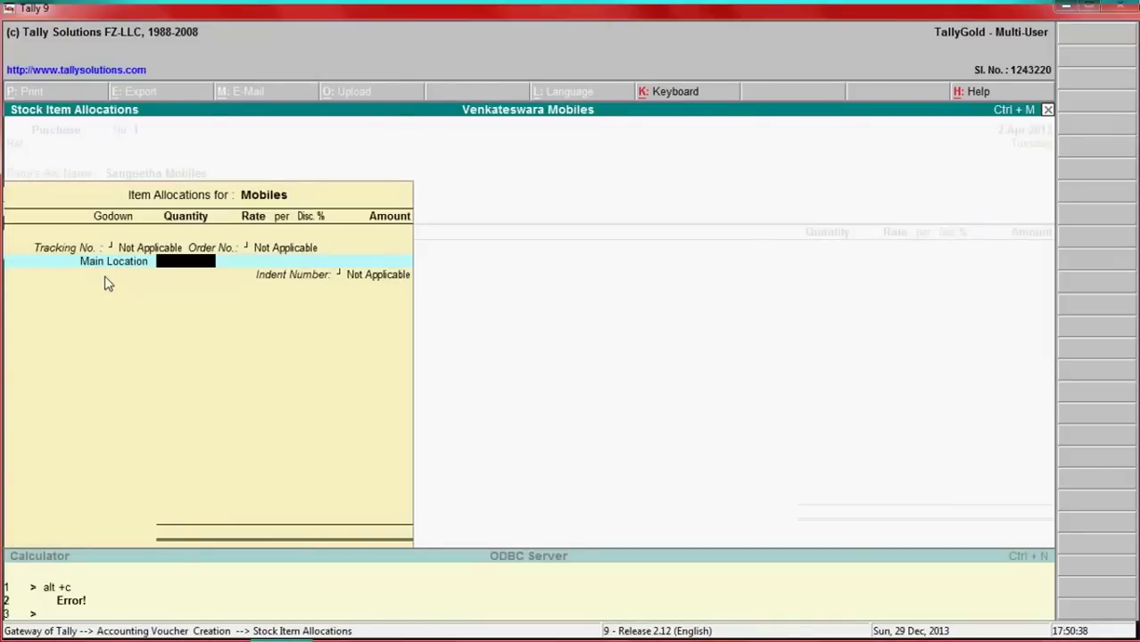
Allocate 10 nos of Mobiles at a rate of 5,000.00 per nos, consulting the transaction list in Excel for the figures.
key(alt+Tab)
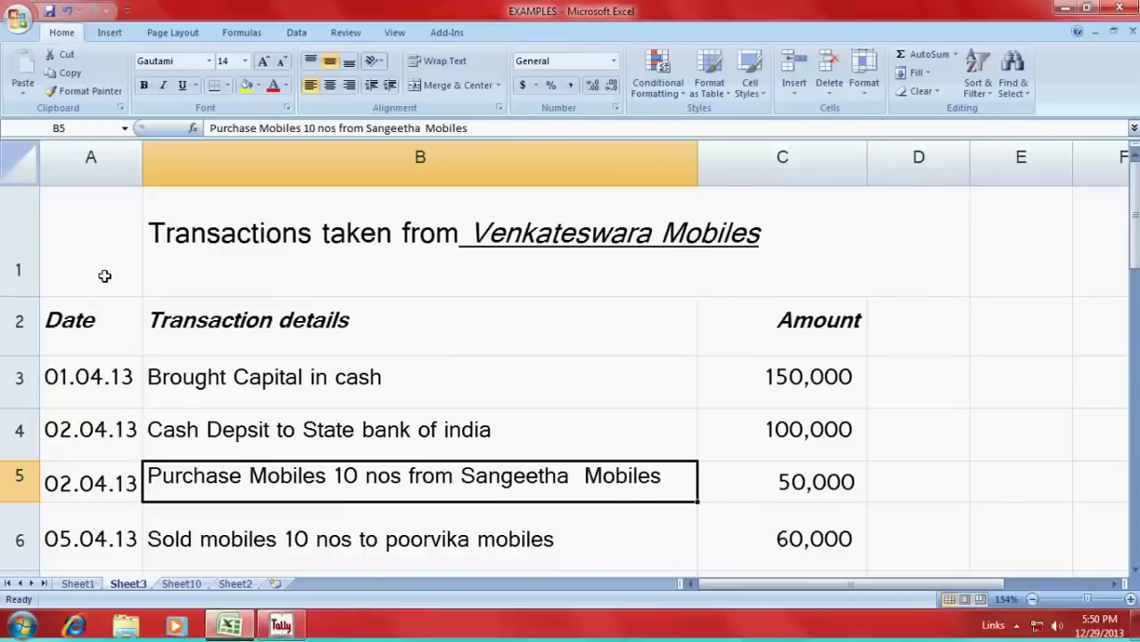
key(alt+Tab)
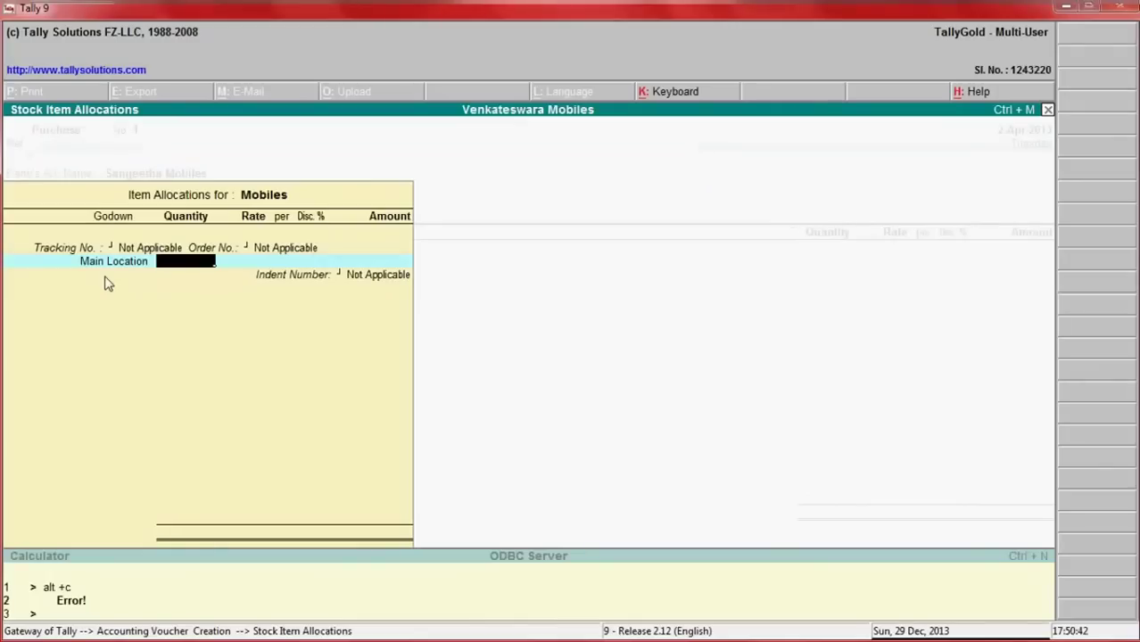
text(10)
key(Return)
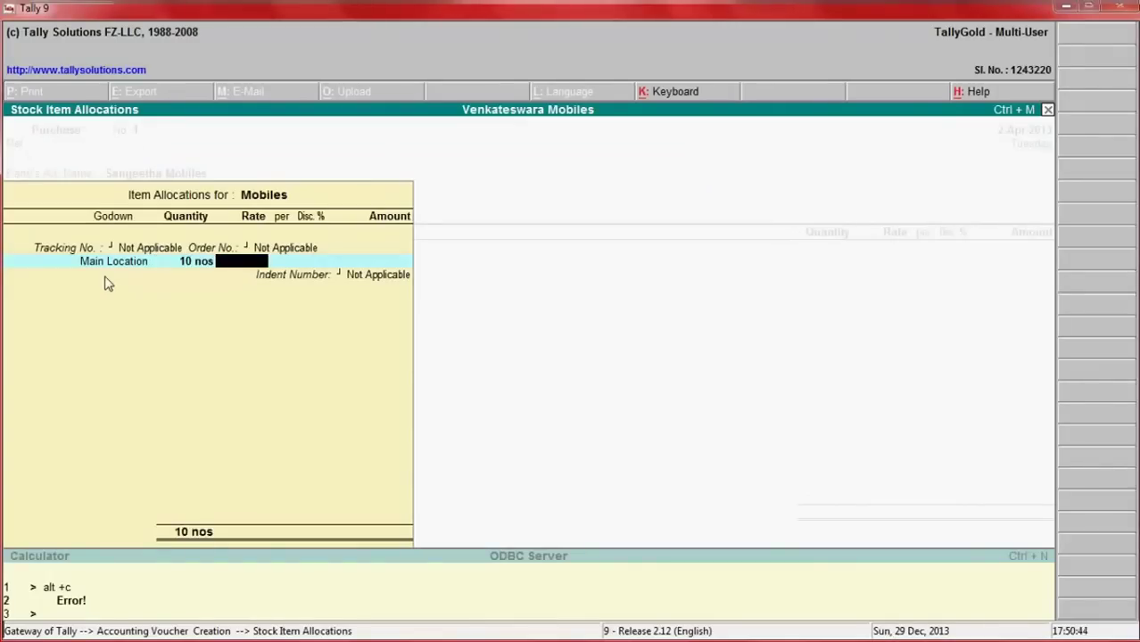
key(alt+Tab)
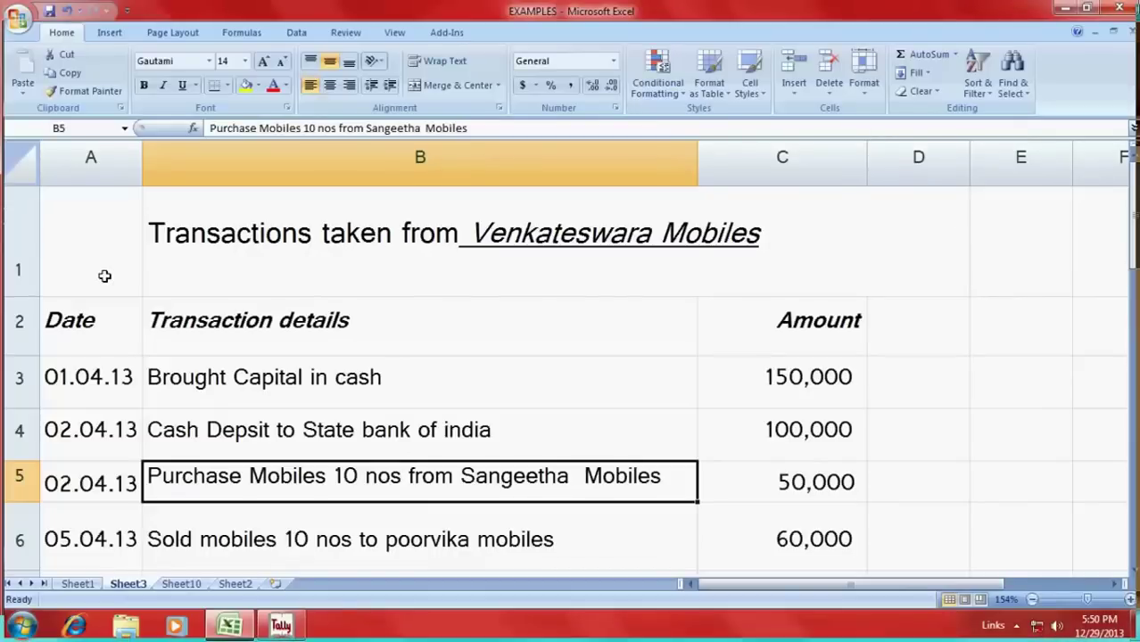
key(alt)
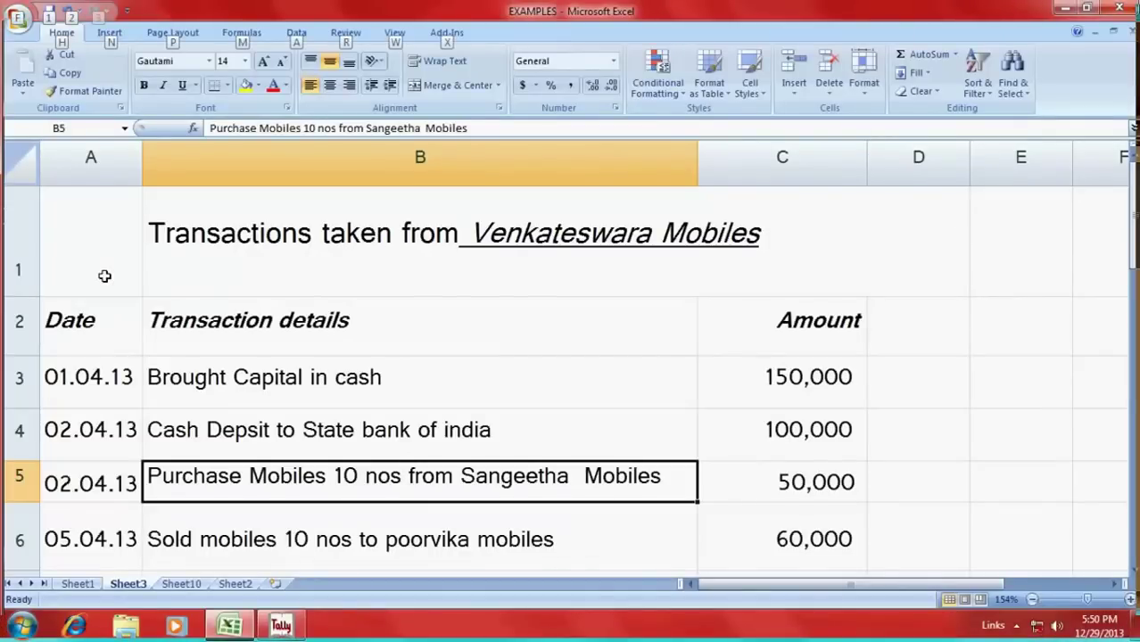
key(alt+Tab)
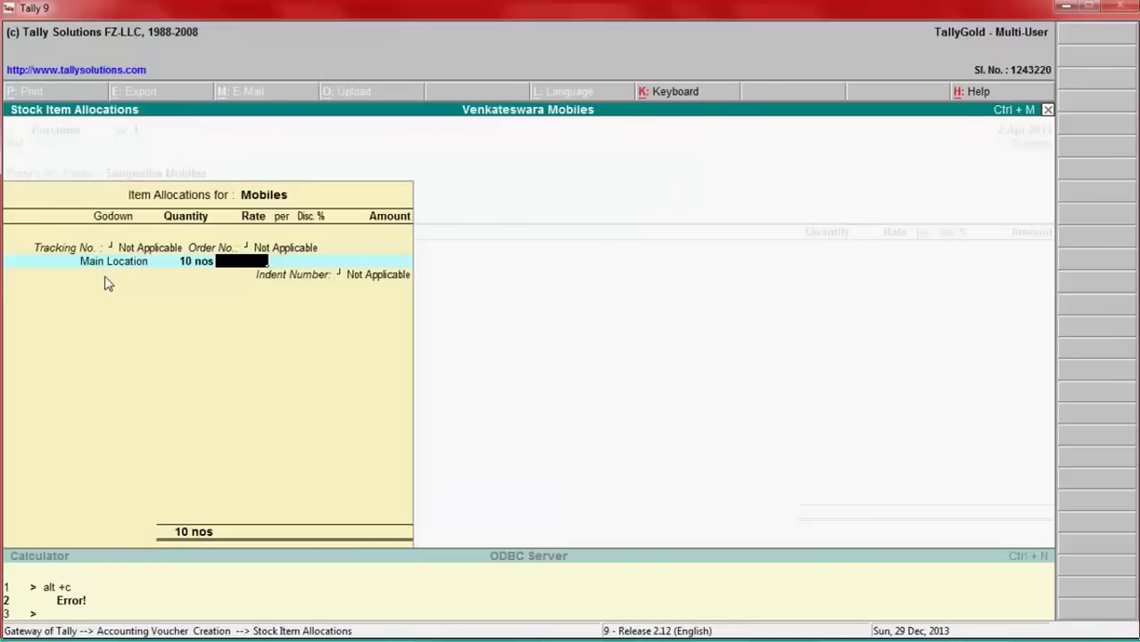
text(000)
key(Return)
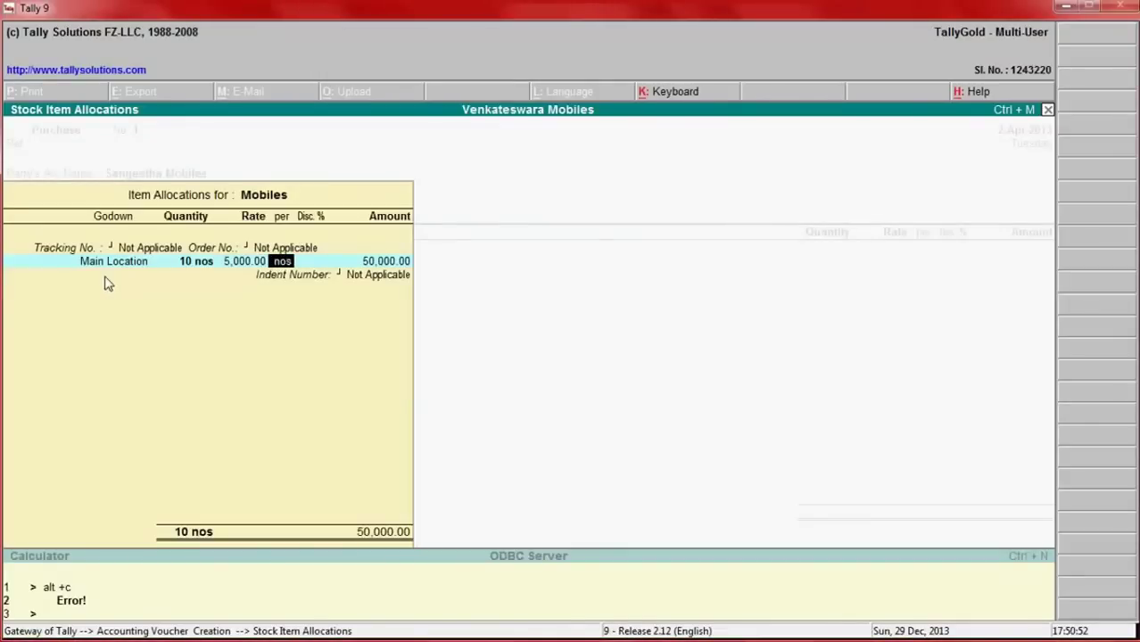
key(Return)
key(Return)
key(Return)
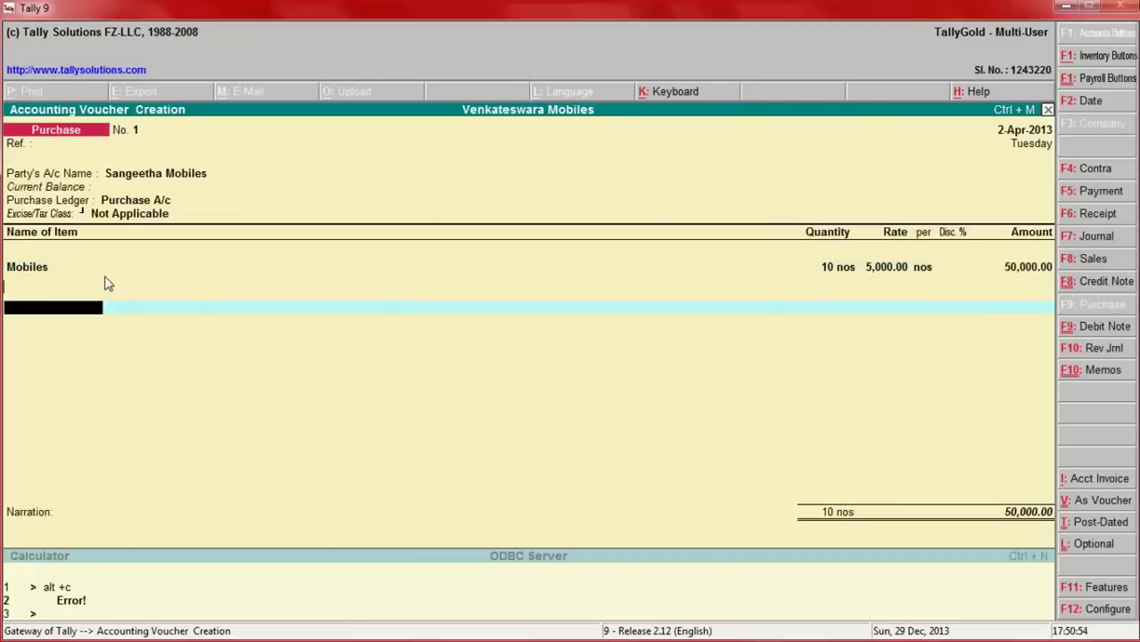
End the voucher's item list, decline accepting the voucher and return to its narration.
key(Return)
key(Return)
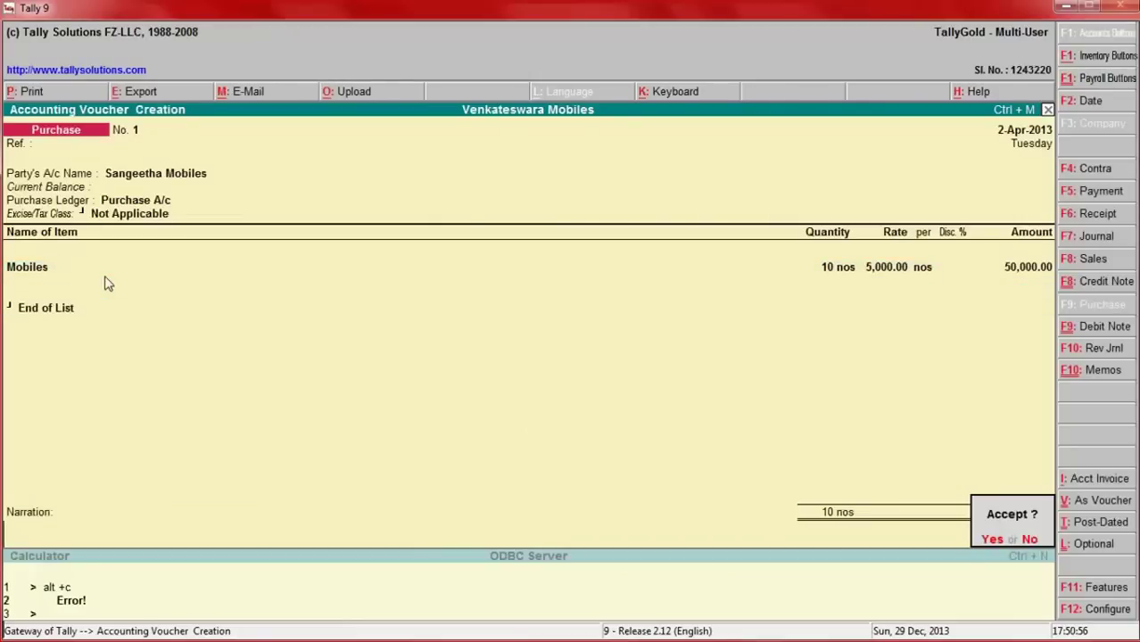
key(n)
click(92, 540)
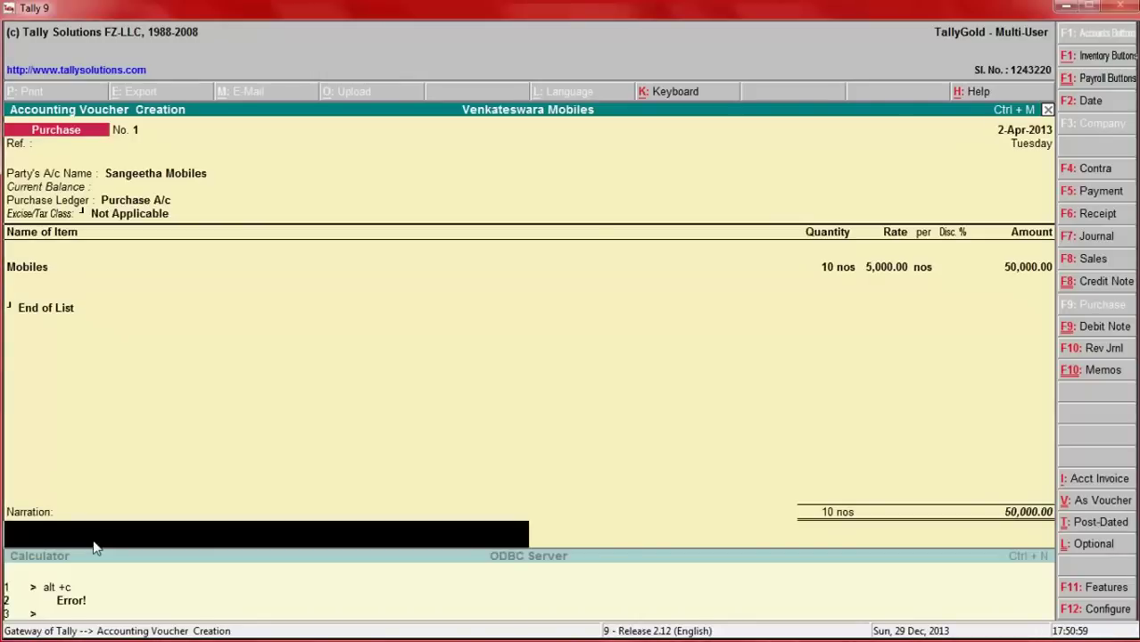
Enter the voucher narration "Being purchase of Mobiles from Snageetha mobiles".
text(Bei)
text(pu)
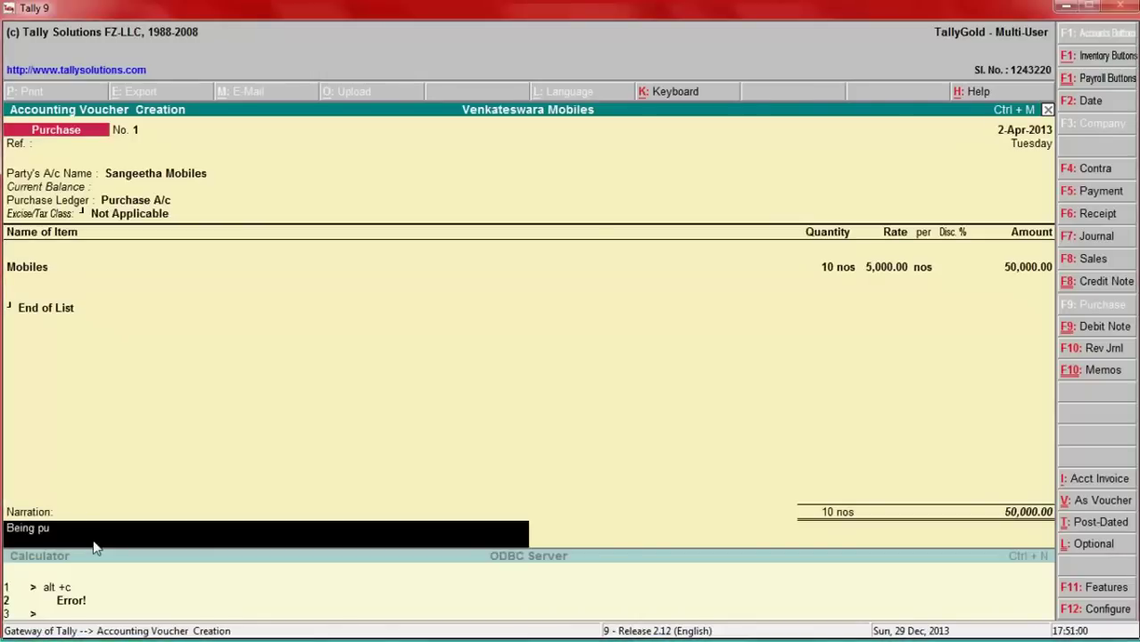
text(rchase of)
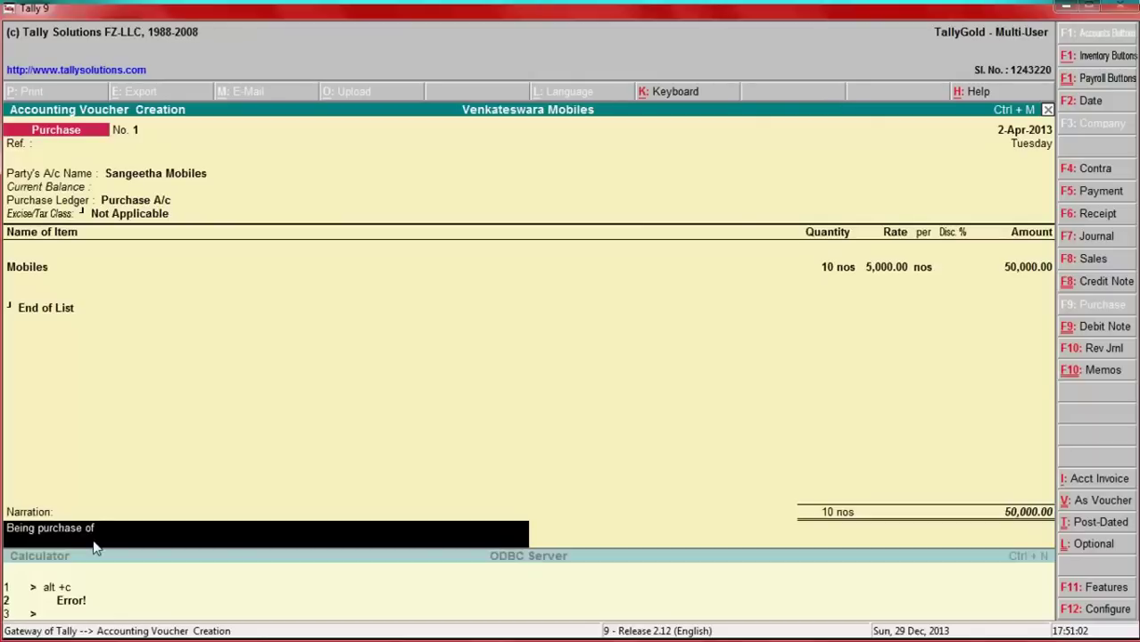
text( bobile s)
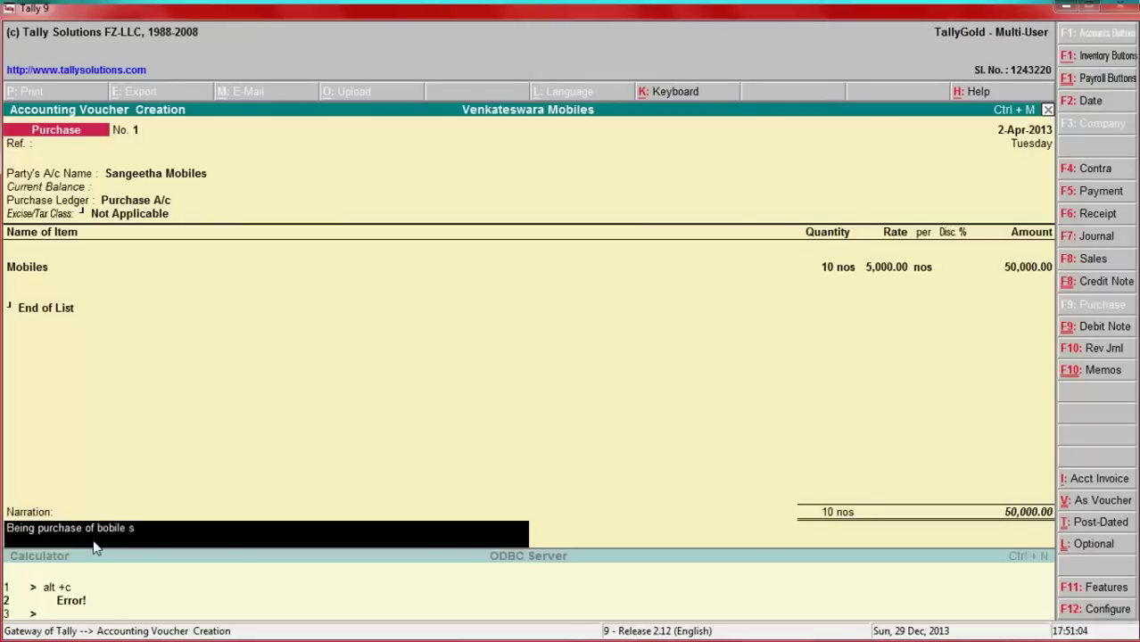
text(from S)
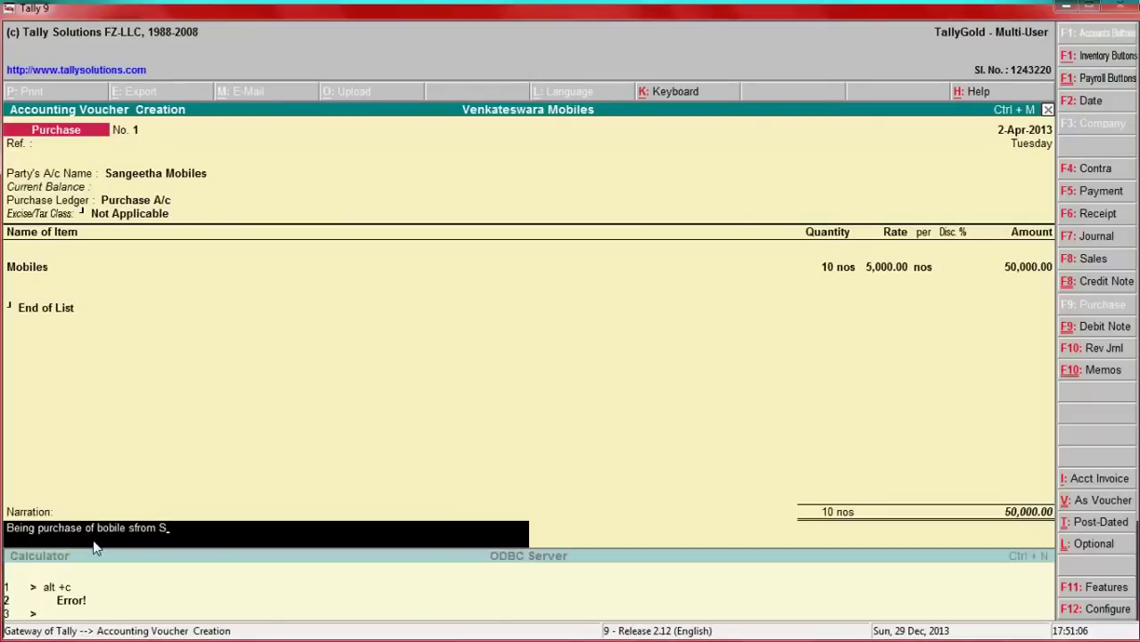
key(BackSpace)
key(BackSpace)
key(BackSpace)
key(BackSpace)
key(BackSpace)
key(BackSpace)
key(BackSpace)
key(BackSpace)
key(BackSpace)
key(BackSpace)
key(BackSpace)
key(BackSpace)
key(BackSpace)
key(BackSpace)
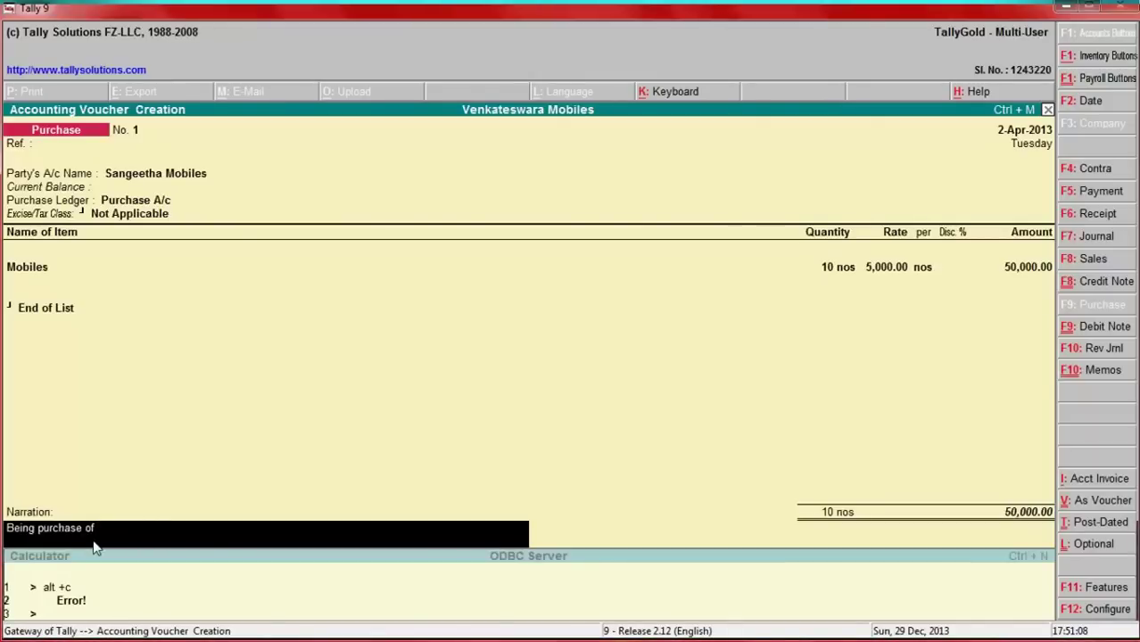
text(Mobiles from)
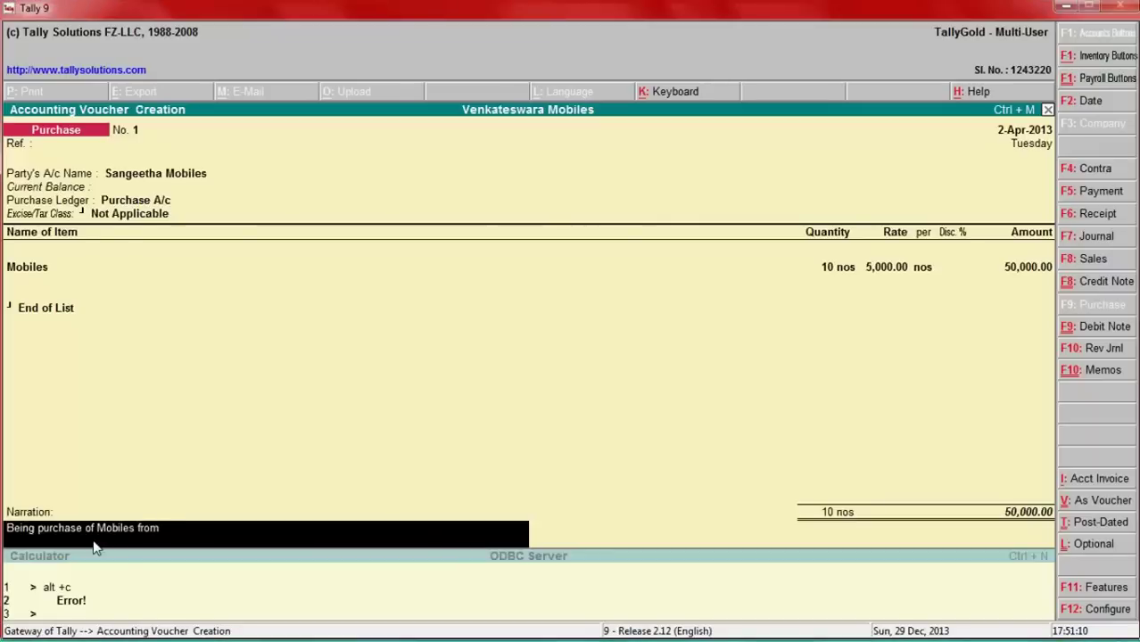
text( Snageetha)
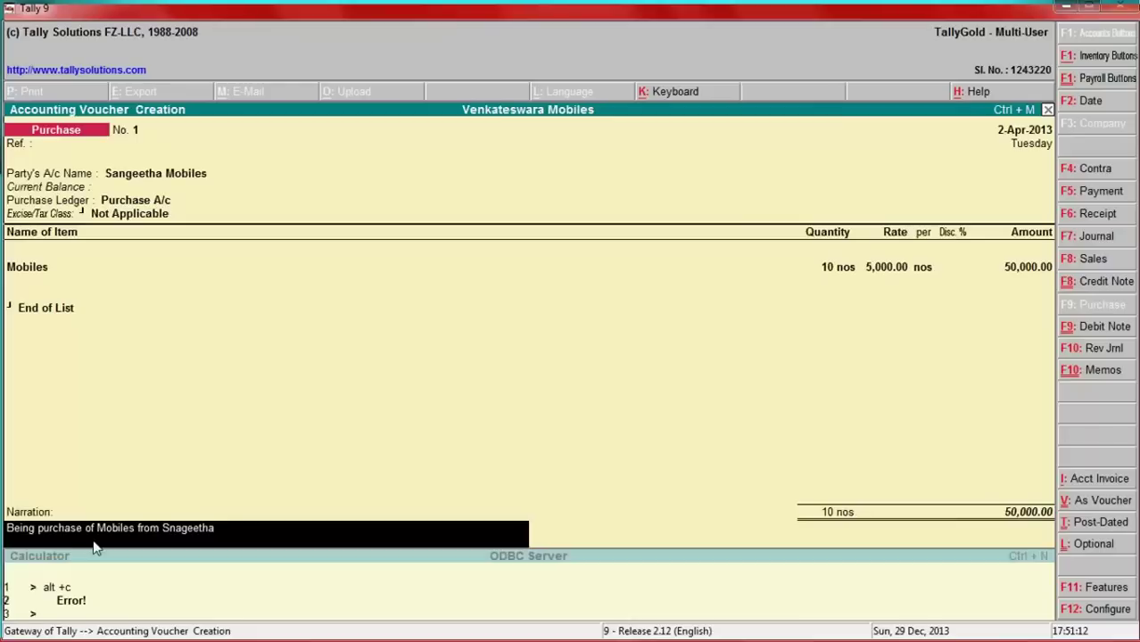
text( mobiles)
key(Return)
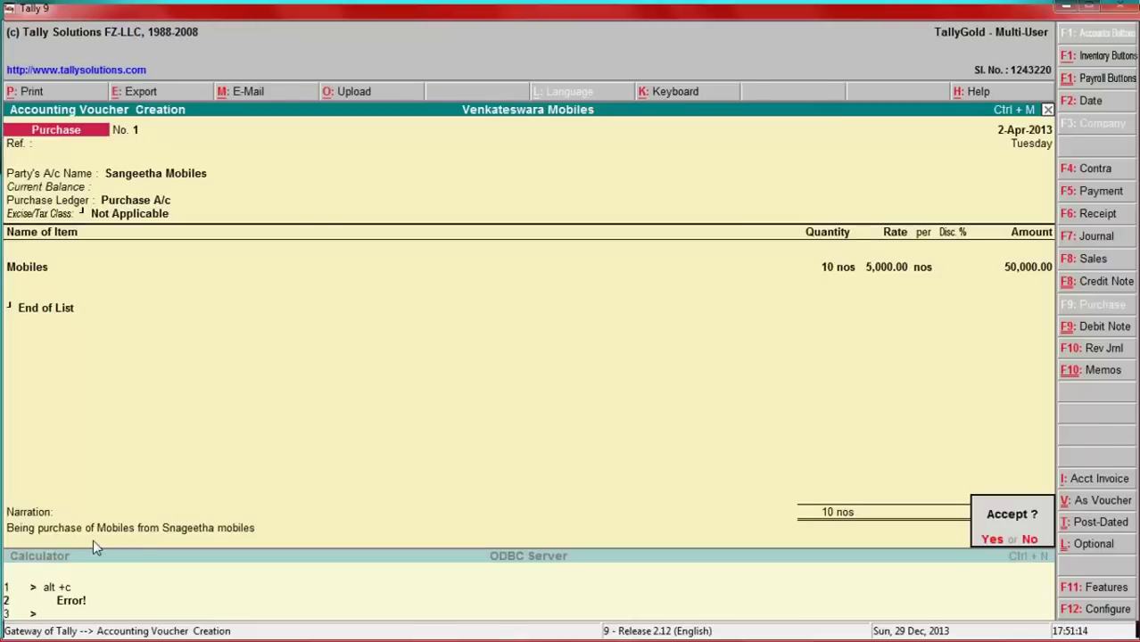
Accept the purchase voucher and select the entry for the 10 mobiles sold to Poorvika Mobiles in the Excel transaction list.
key(Return)
key(alt+Tab)
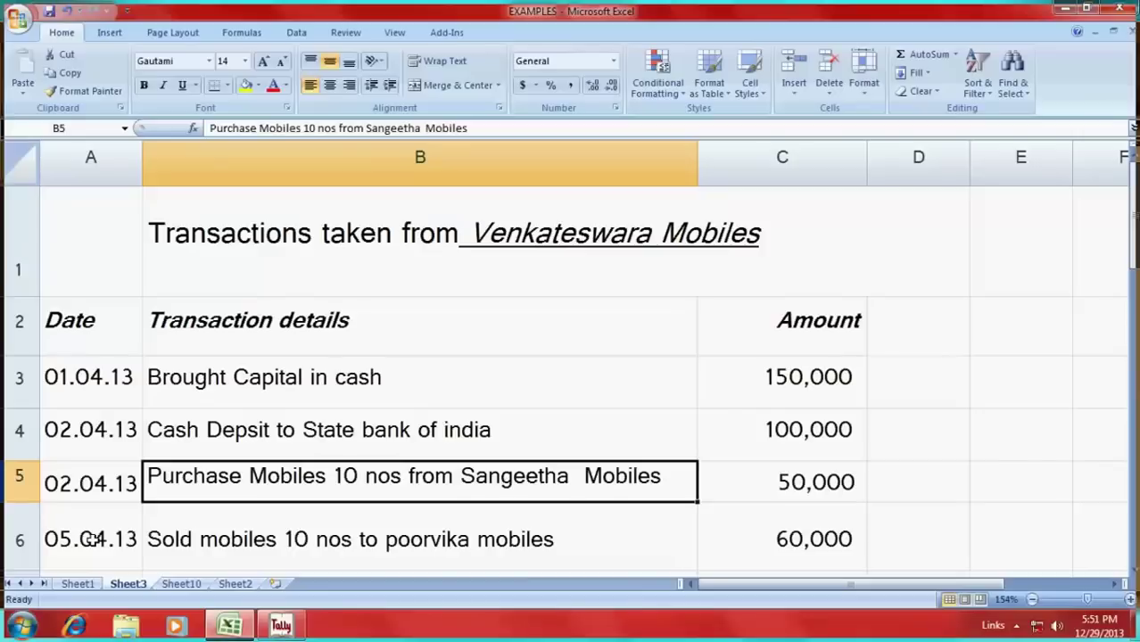
scroll(624, 513, down, 3)
scroll(655, 481, up, 3)
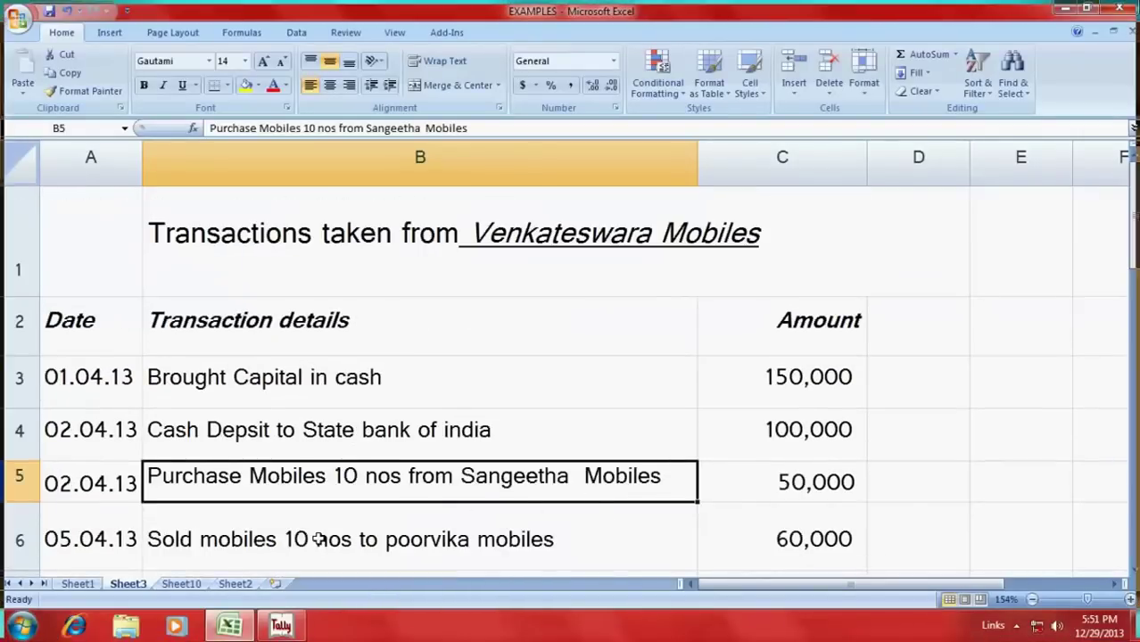
click(319, 539)
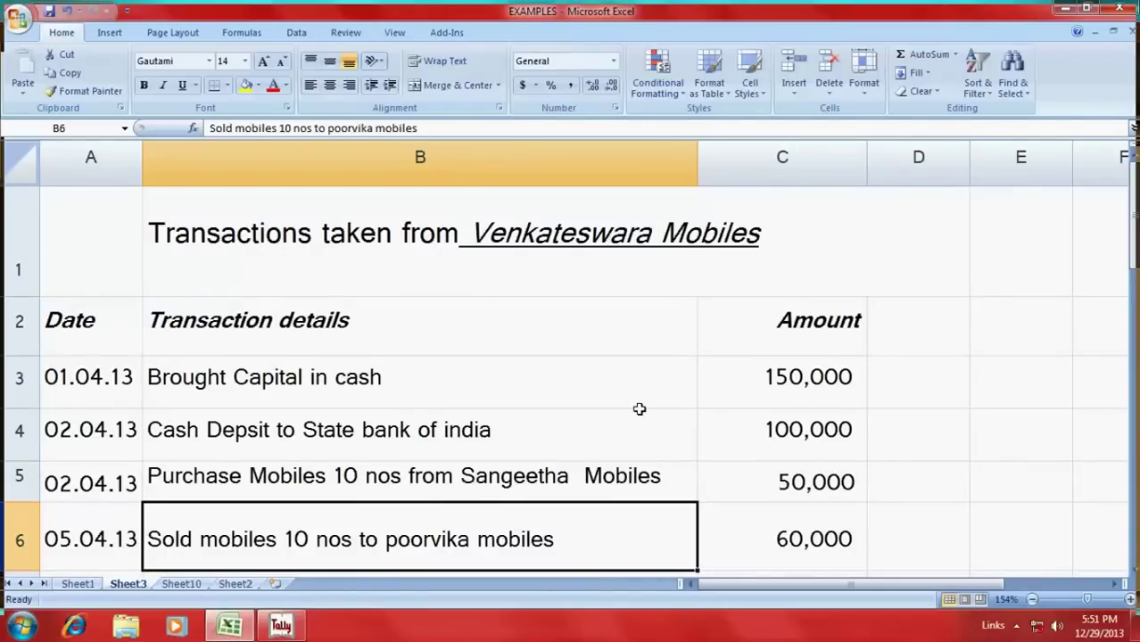
Switch back to Tally and start a sales voucher dated 5-Apr-2013, leaving its reference blank.
key(alt+Tab)
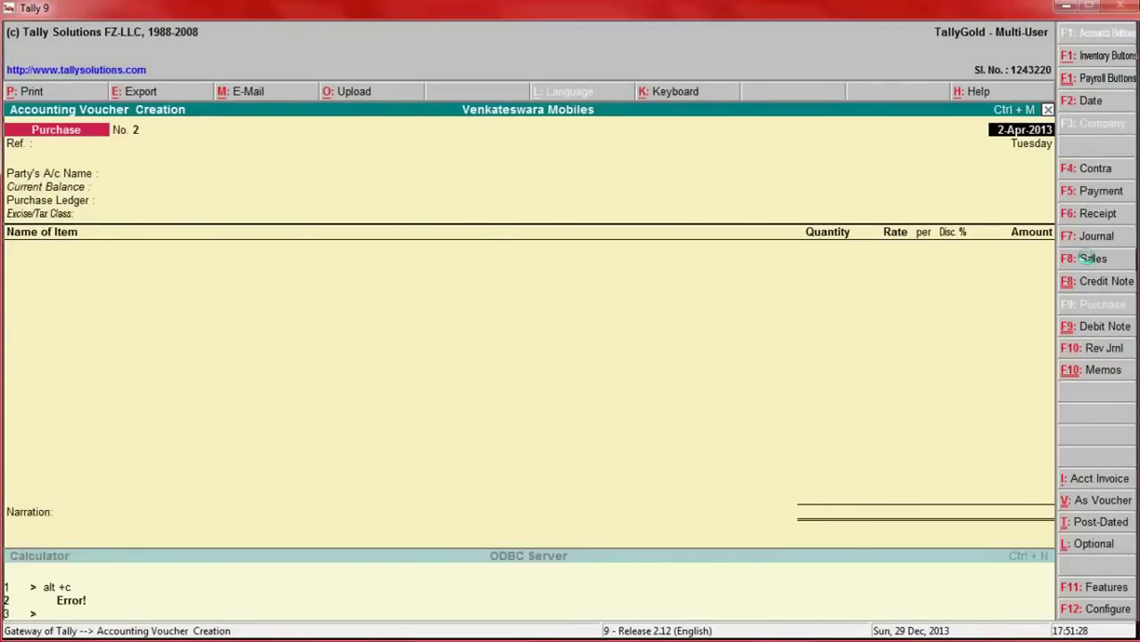
click(1081, 259)
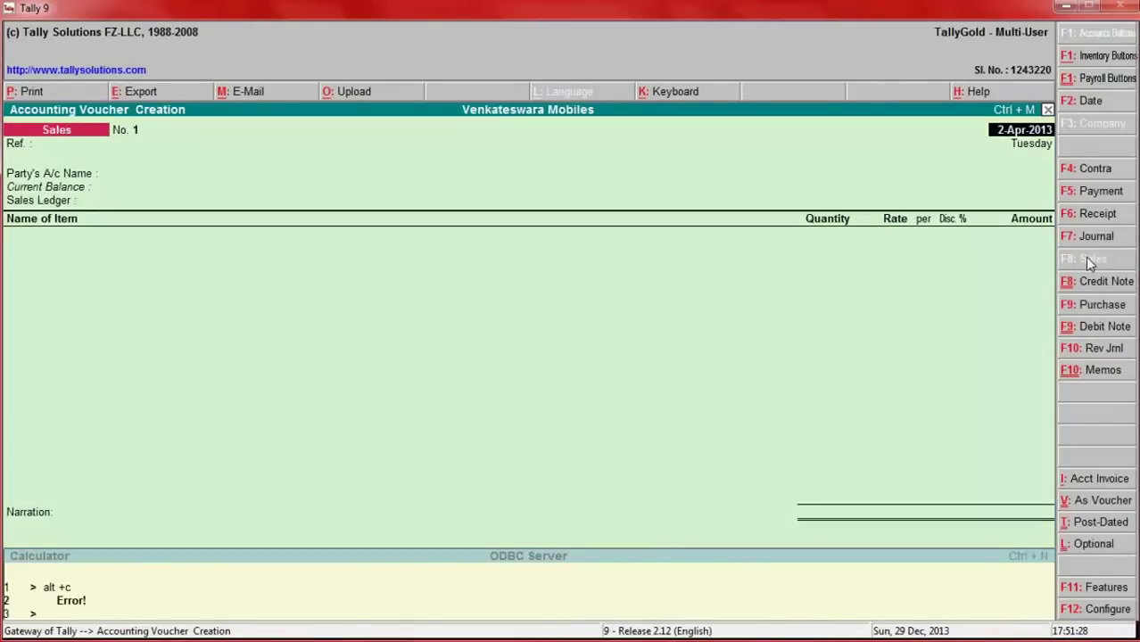
click(1087, 103)
text(5)
key(Return)
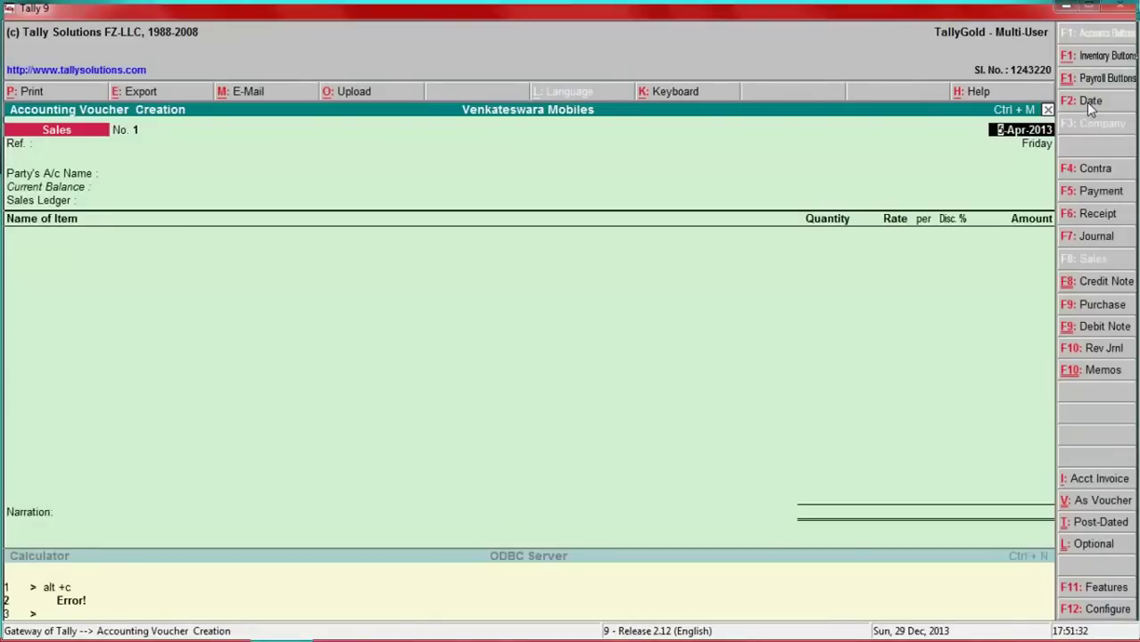
key(Return)
Check the buyer's name in Excel and look for it among the party ledger accounts in Tally.
key(alt+Tab)
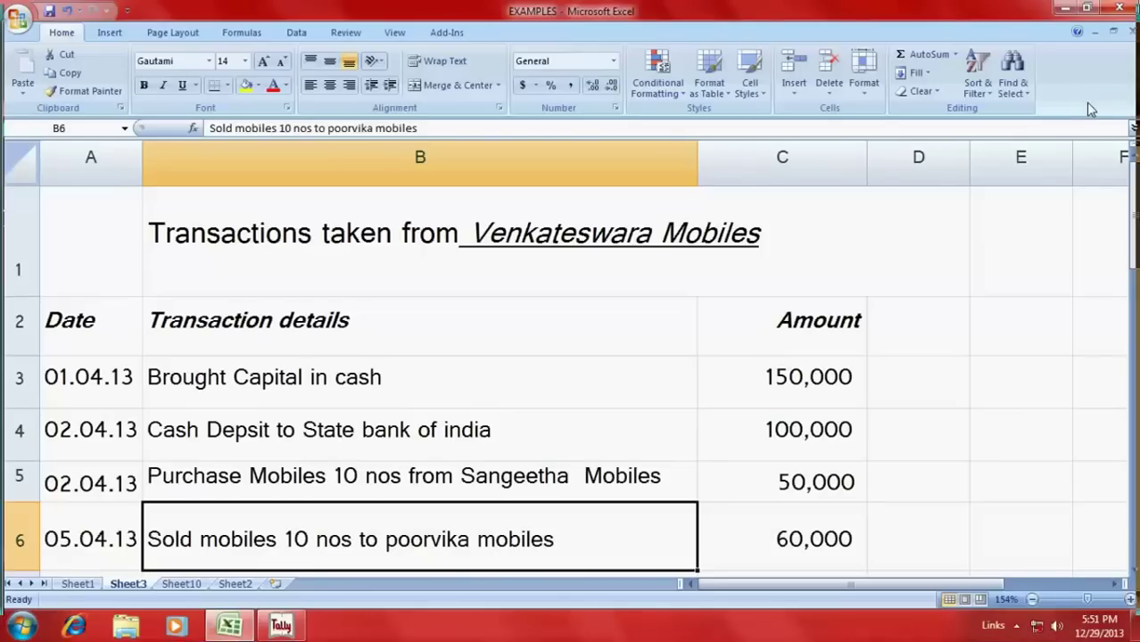
key(alt+Tab)
key(Down)
key(Down)
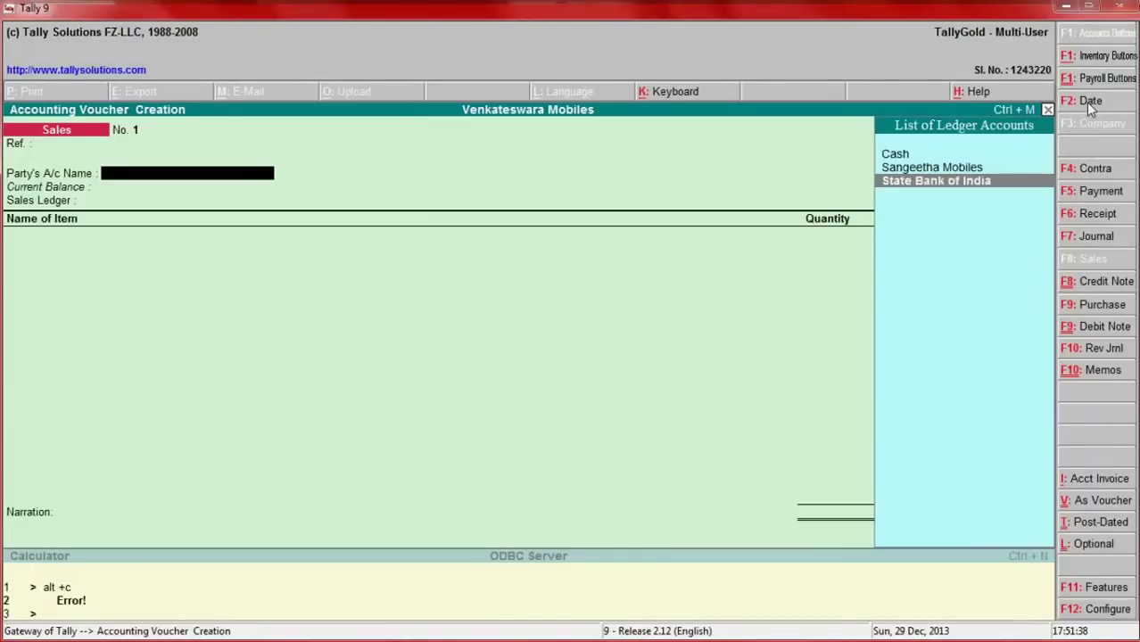
key(Down)
key(Up)
key(Up)
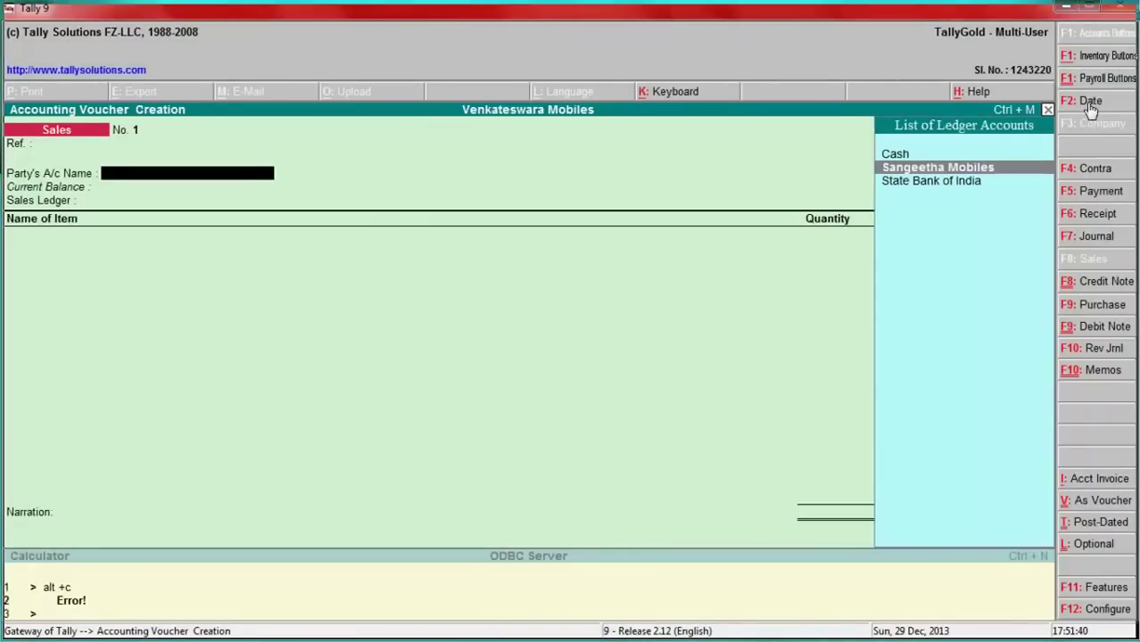
Create a new party ledger named Poorvika Mobiles from the sales voucher, without an alias or notes.
key(alt+c)
text(P)
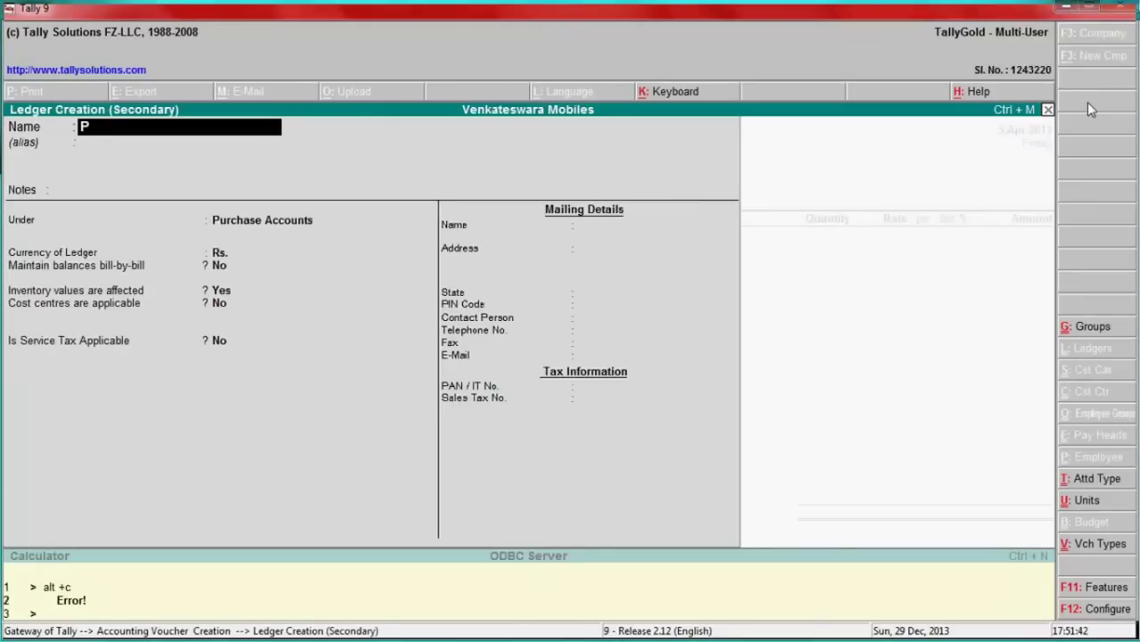
text(oorvika Mobiles)
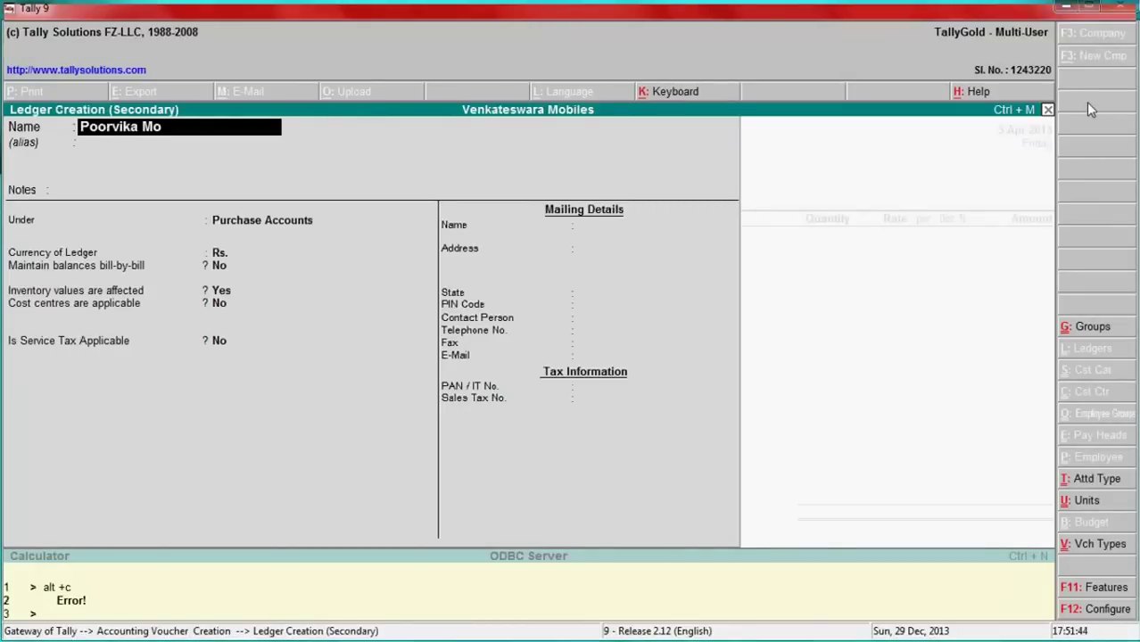
key(Return)
key(Return)
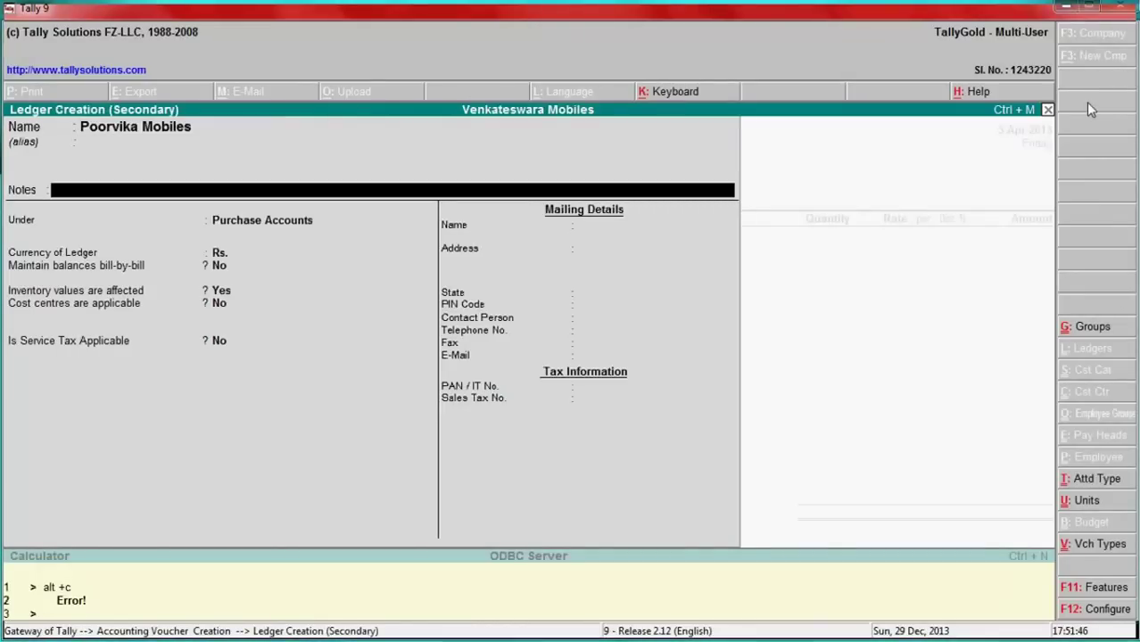
key(Return)
Place the Poorvika Mobiles ledger under the Sundry Debtors group.
text(Sund)
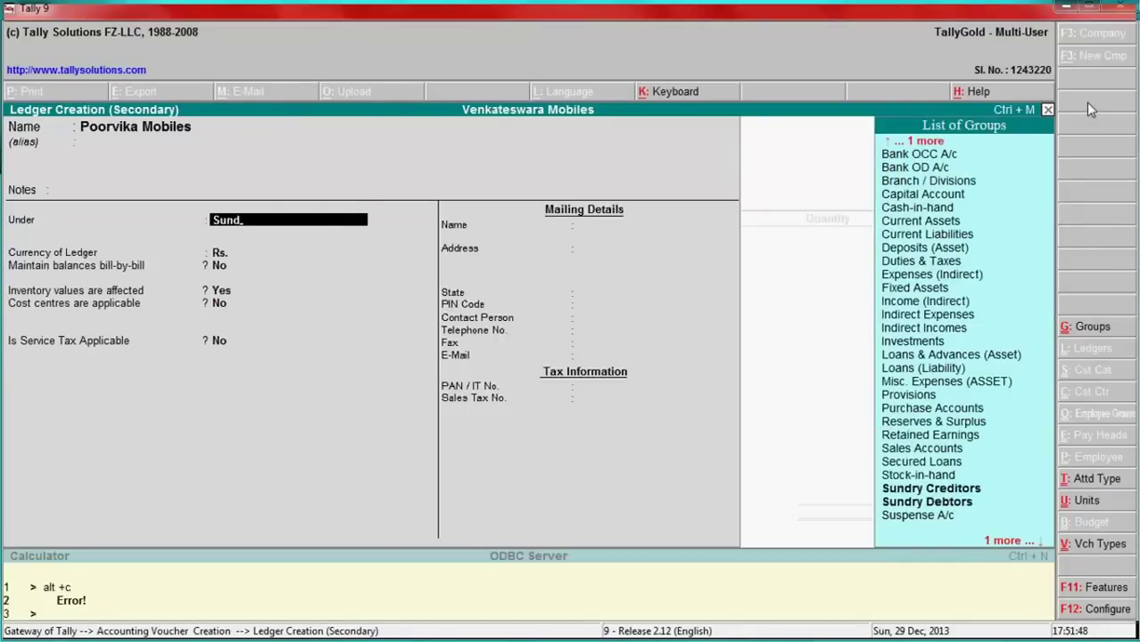
key(BackSpace)
key(BackSpace)
key(BackSpace)
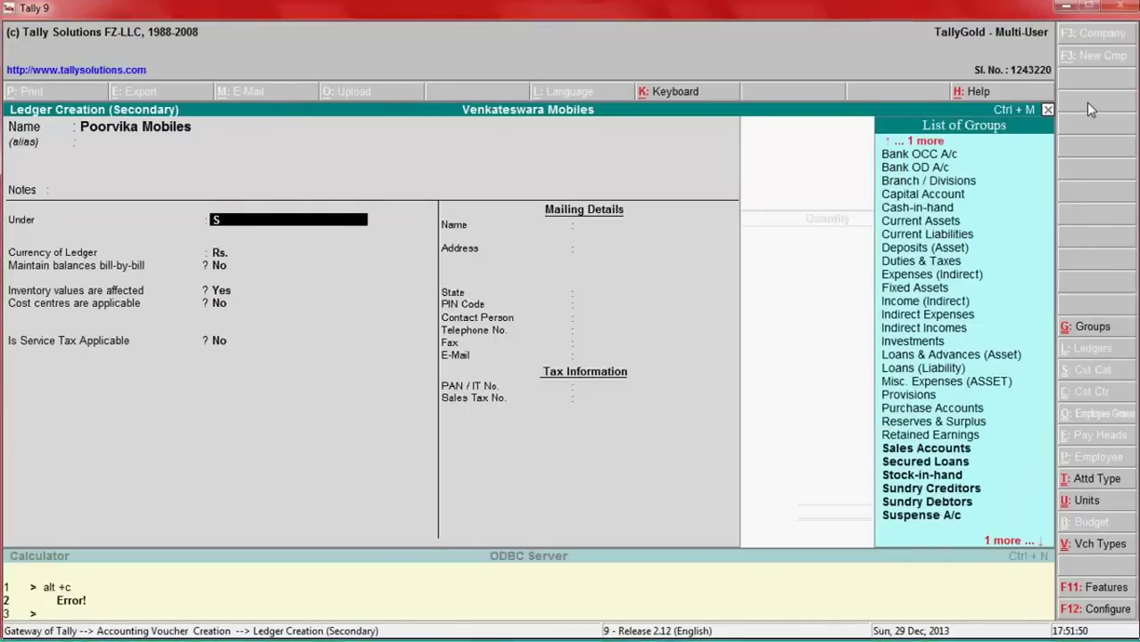
key(Down)
key(Down)
key(Down)
key(Down)
key(Return)
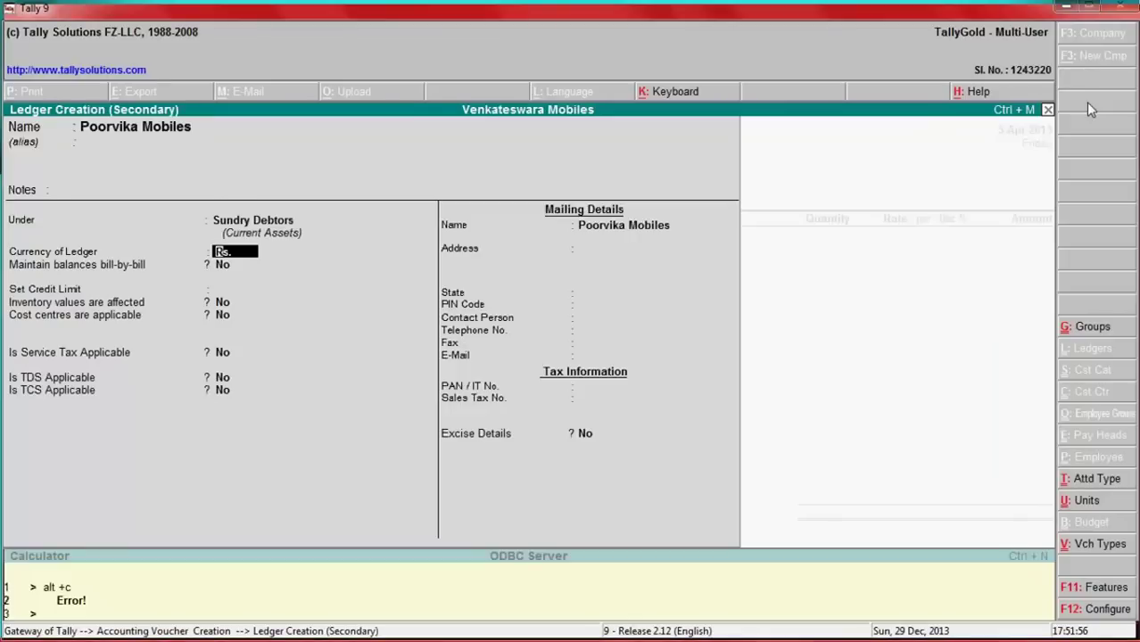
Keep the ledger currency as Rs. and leave the bill-by-bill, inventory, cost centre, service tax and TDS options at No.
key(Return)
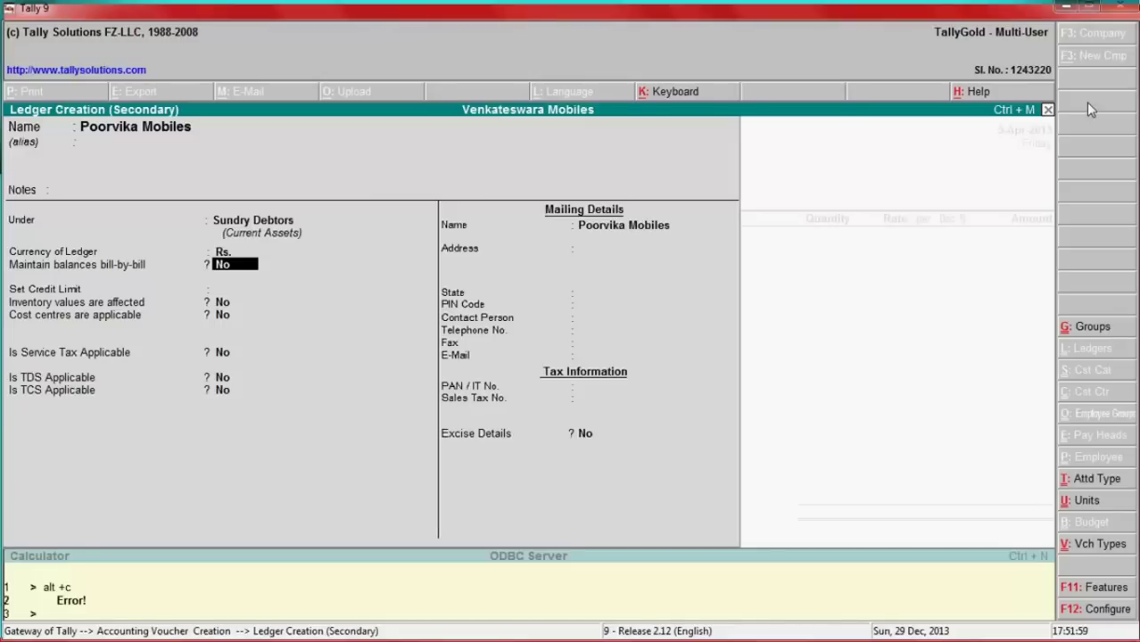
key(Return)
key(Return)
key(Return)
key(Return)
key(Return)
key(Return)
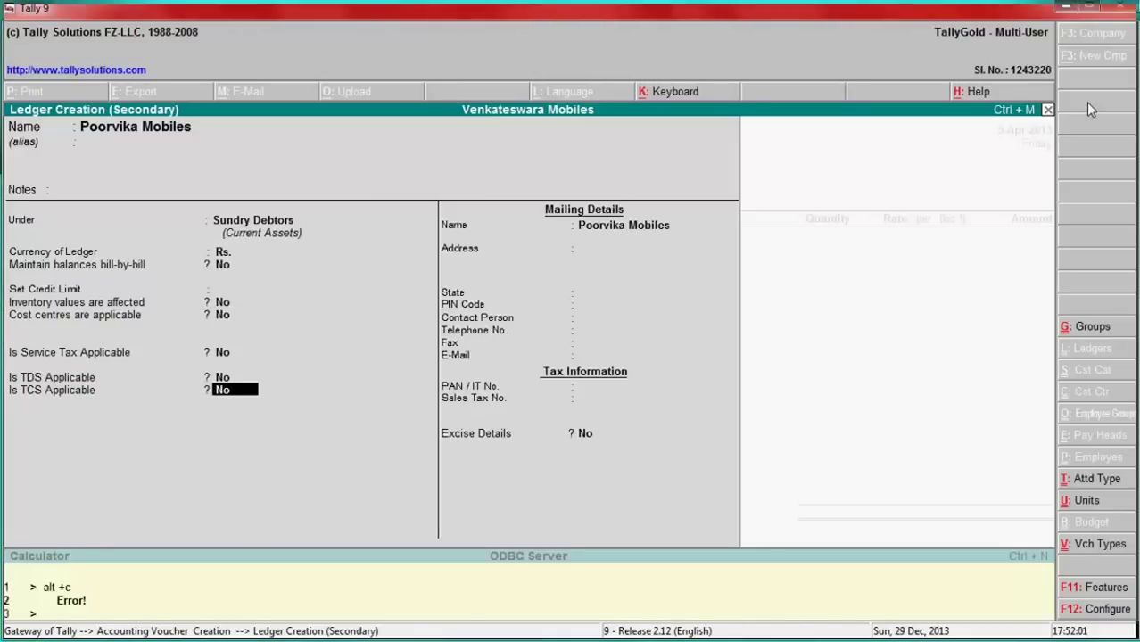
Leave the TCS option at No and the address blank, and set the ledger's state to Andhra Pradesh.
key(Return)
key(Return)
key(Return)
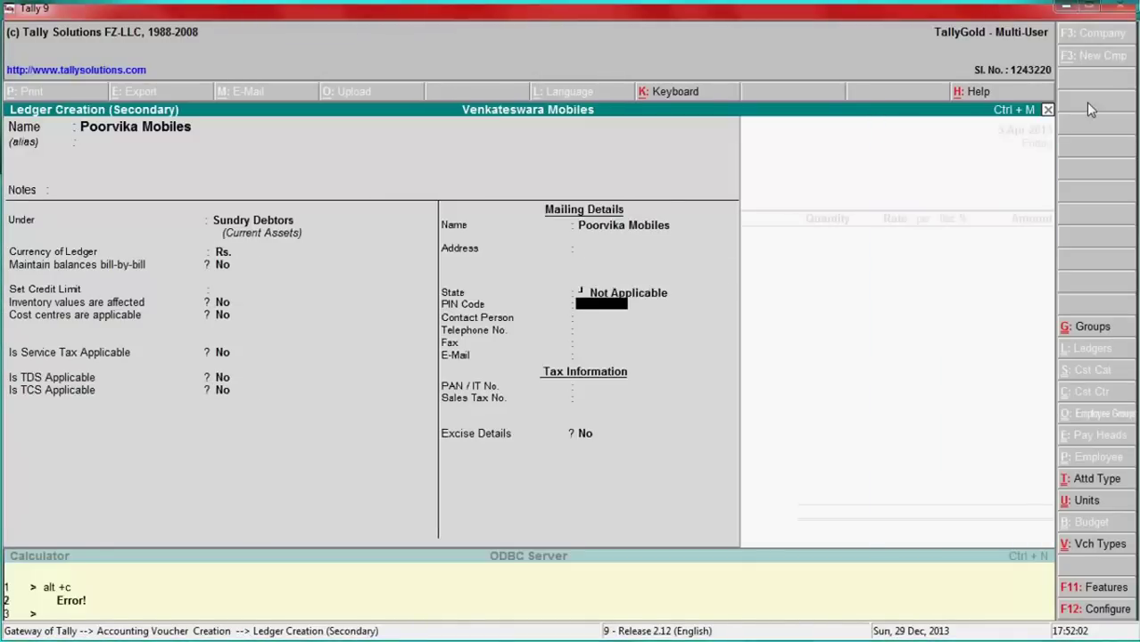
key(BackSpace)
text(And)
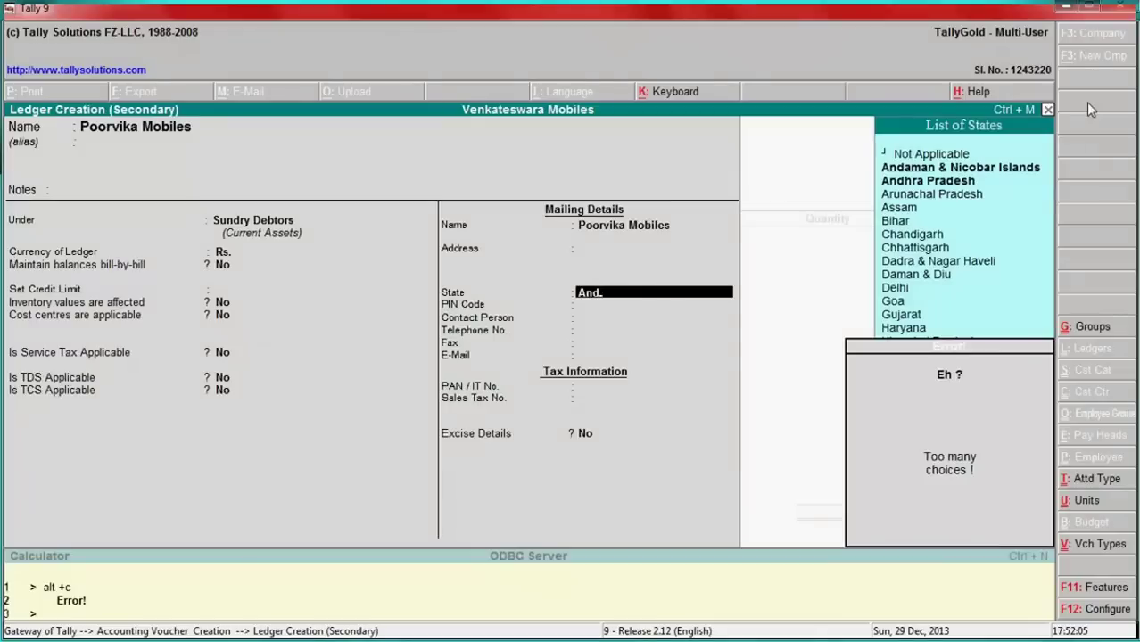
key(Down)
key(Return)
Leave the remaining contact and tax fields blank, keep Excise Details at No, and accept the Poorvika Mobiles ledger.
key(Return)
key(Return)
key(Return)
key(Return)
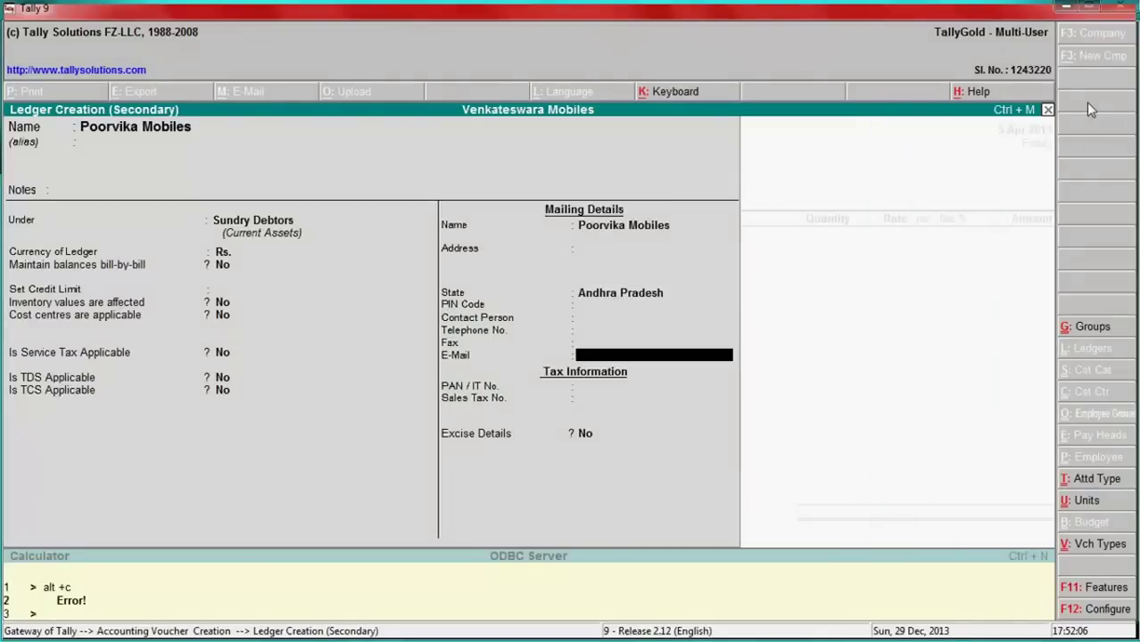
key(Return)
key(Return)
key(Return)
key(Return)
key(Return)
End the delivery note list and accept the party details for Poorvika Mobiles with the despatch and order fields blank.
key(Return)
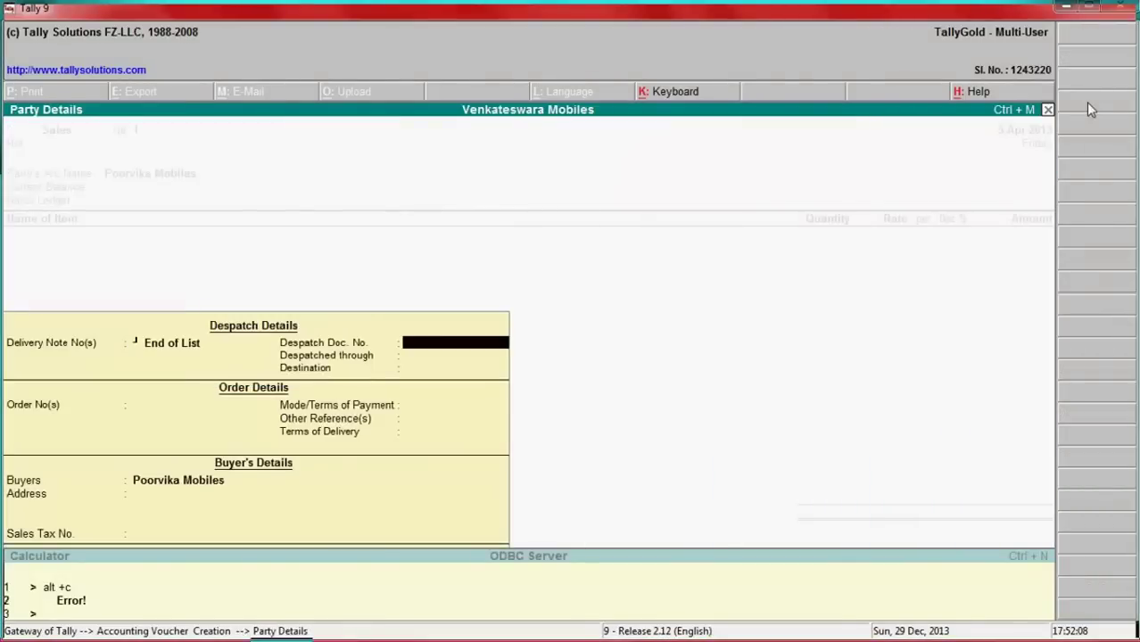
key(Return)
key(Return)
key(Return)
key(Return)
key(Return)
key(Return)
key(Return)
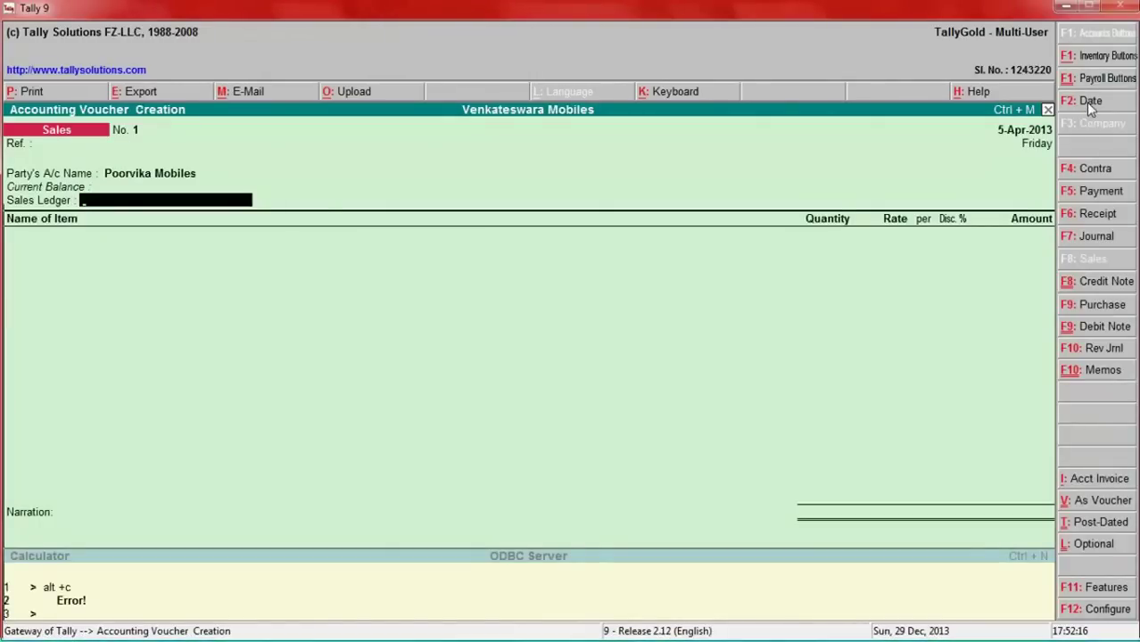
Create a sales ledger named Sales A/c from the voucher and place it under the Sales Accounts group.
key(alt+c)
text(Sales)
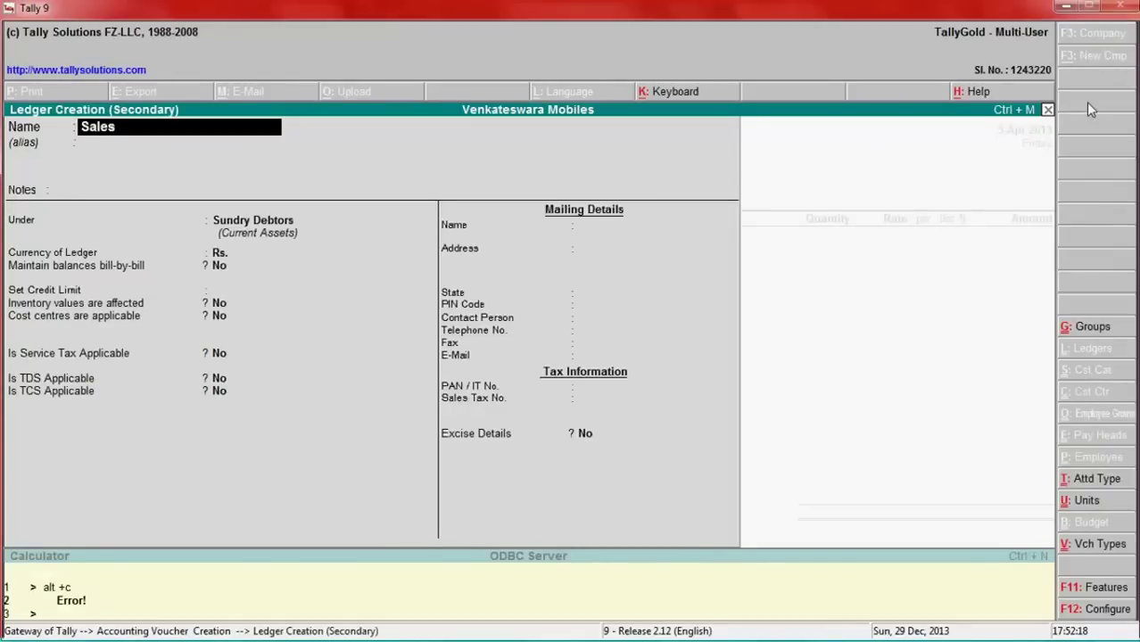
text( A/c)
key(Return)
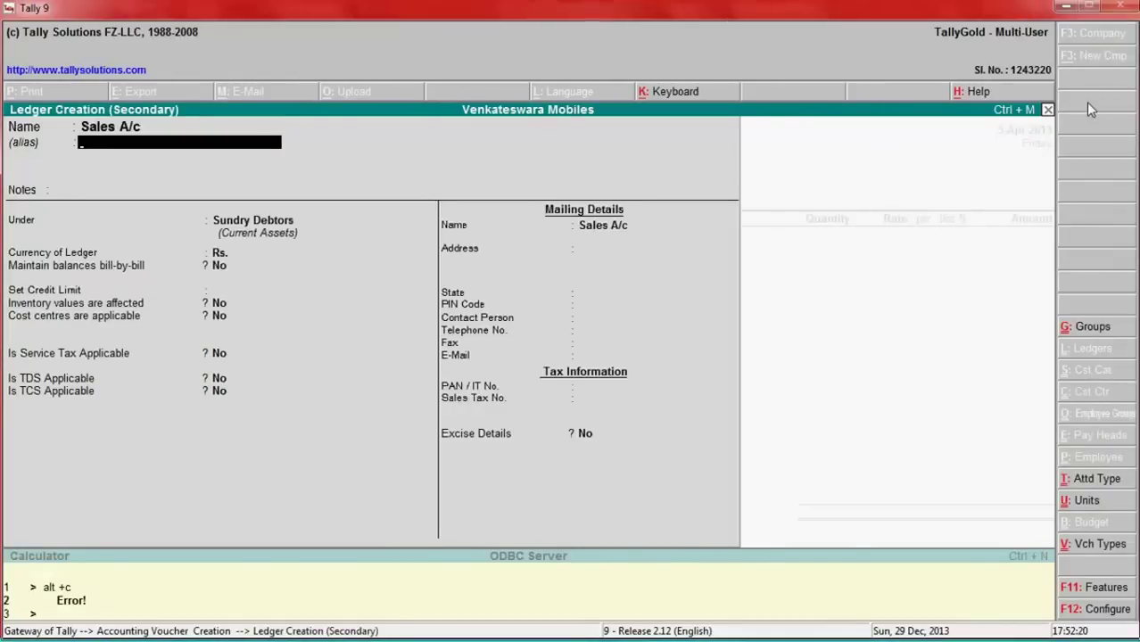
key(Return)
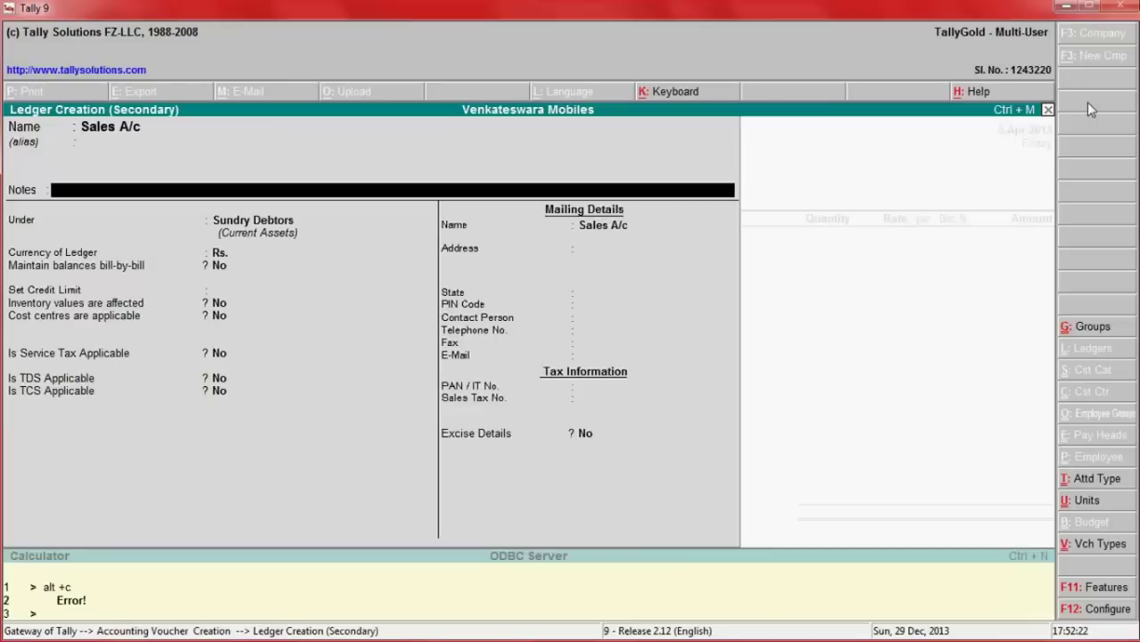
key(Return)
text(Sale)
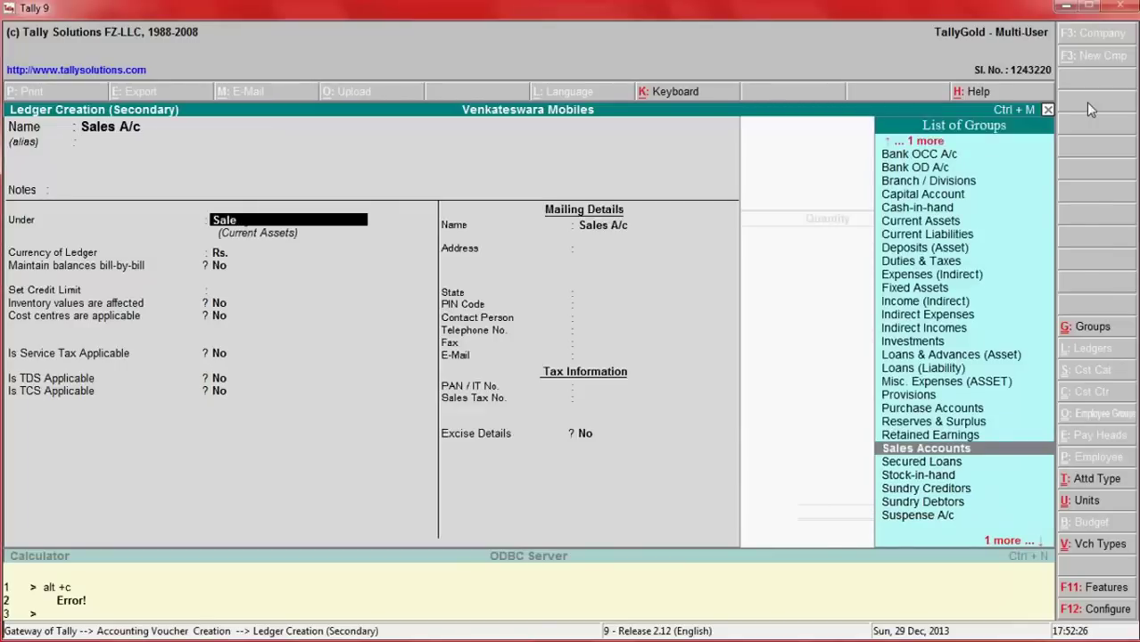
key(Return)
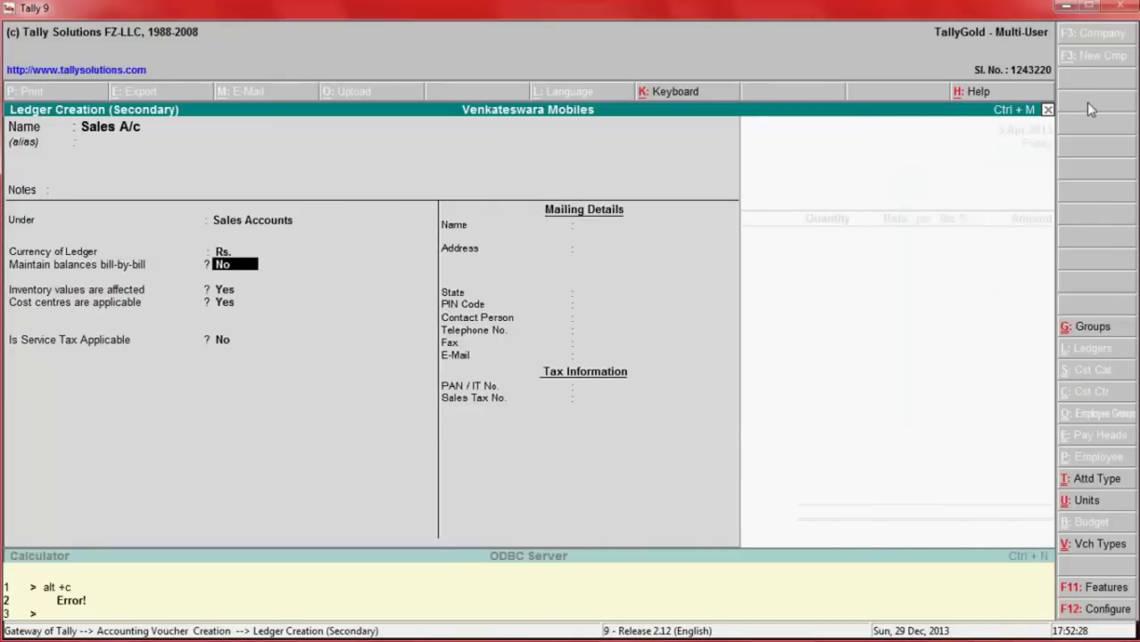
key(BackSpace)
key(Return)
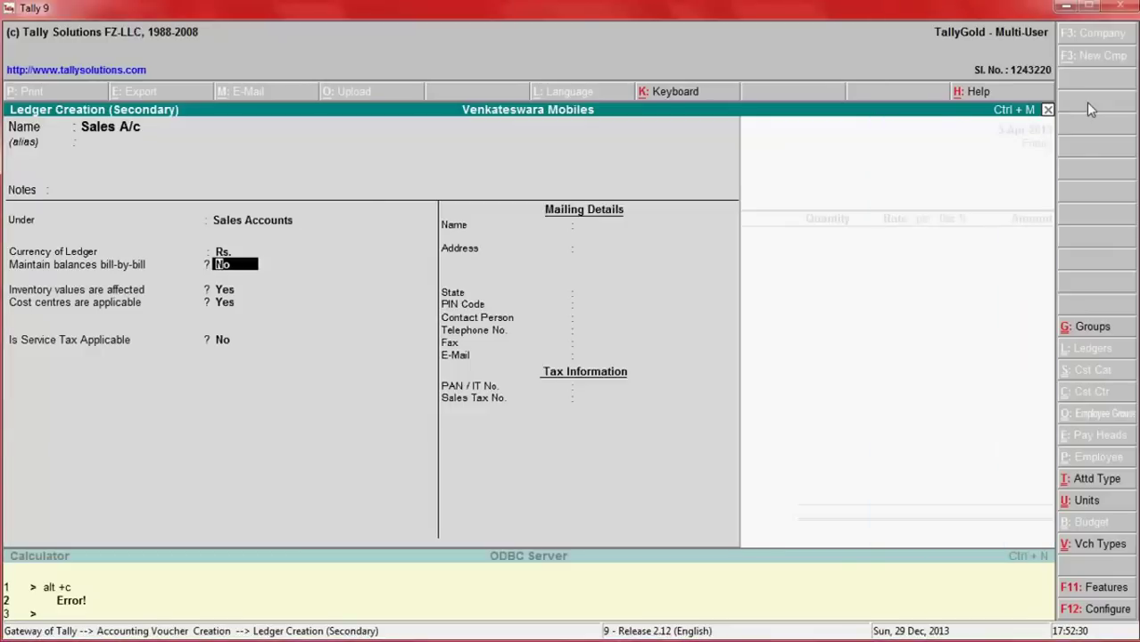
key(BackSpace)
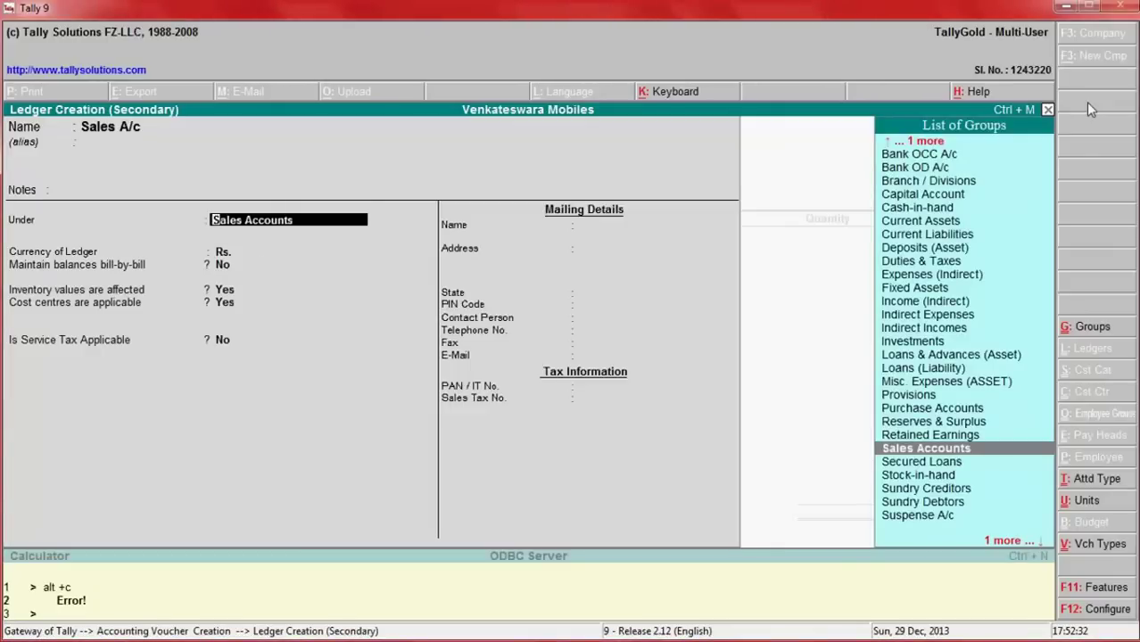
key(Return)
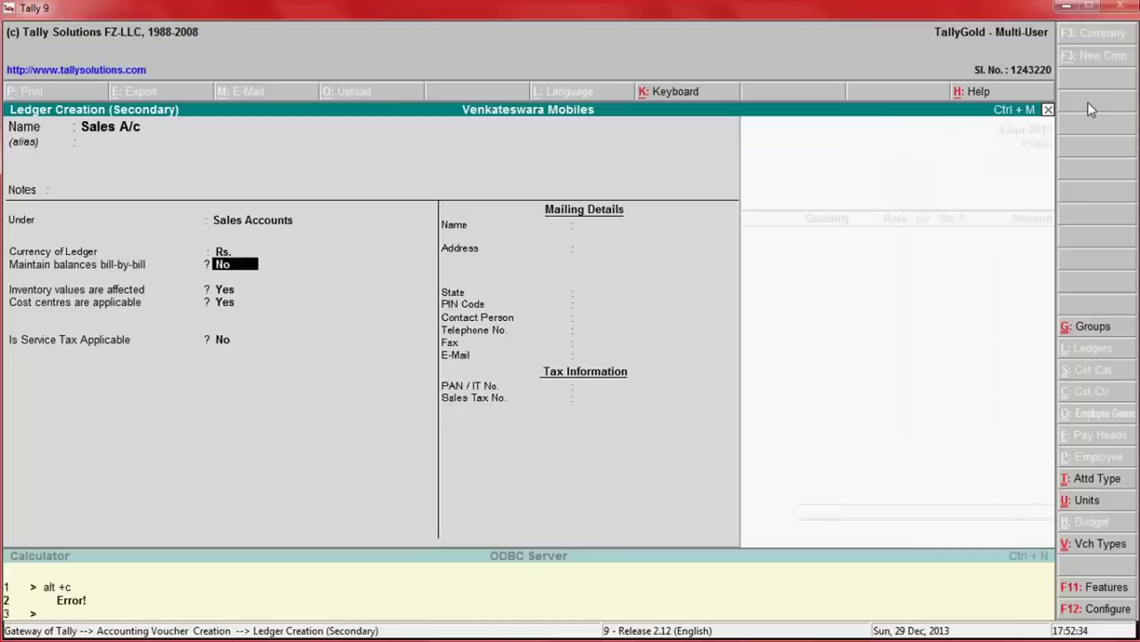
Keep Sales A/c's bill-by-bill balances at No and inventory values affected at Yes, and accept the ledger.
key(Return)
key(Return)
key(n)
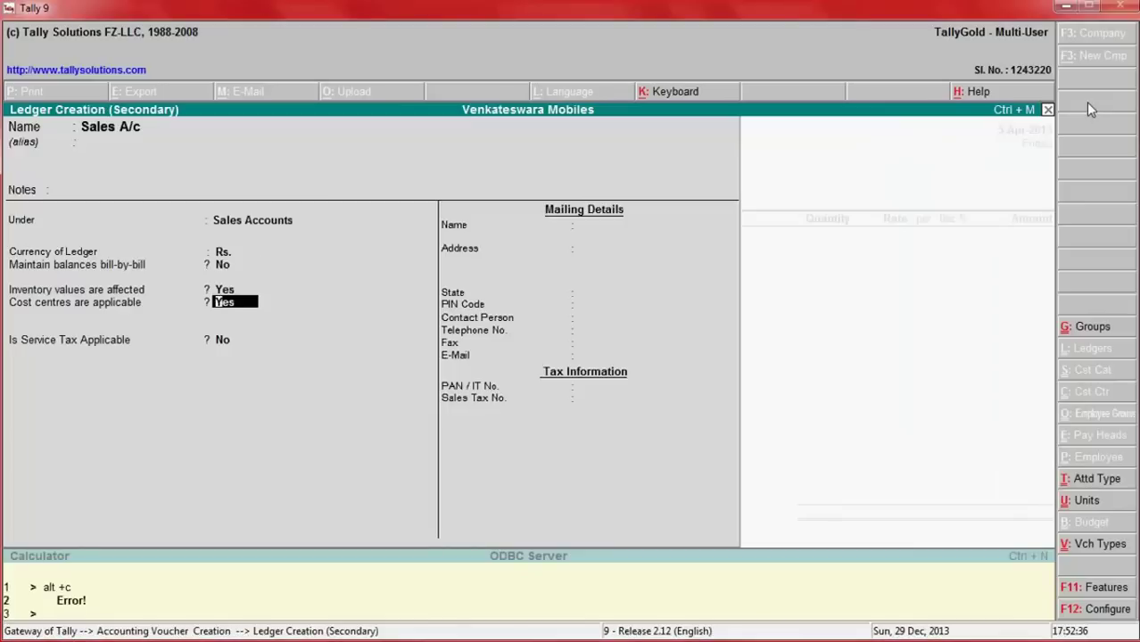
key(Return)
key(Return)
key(Return)
key(y)
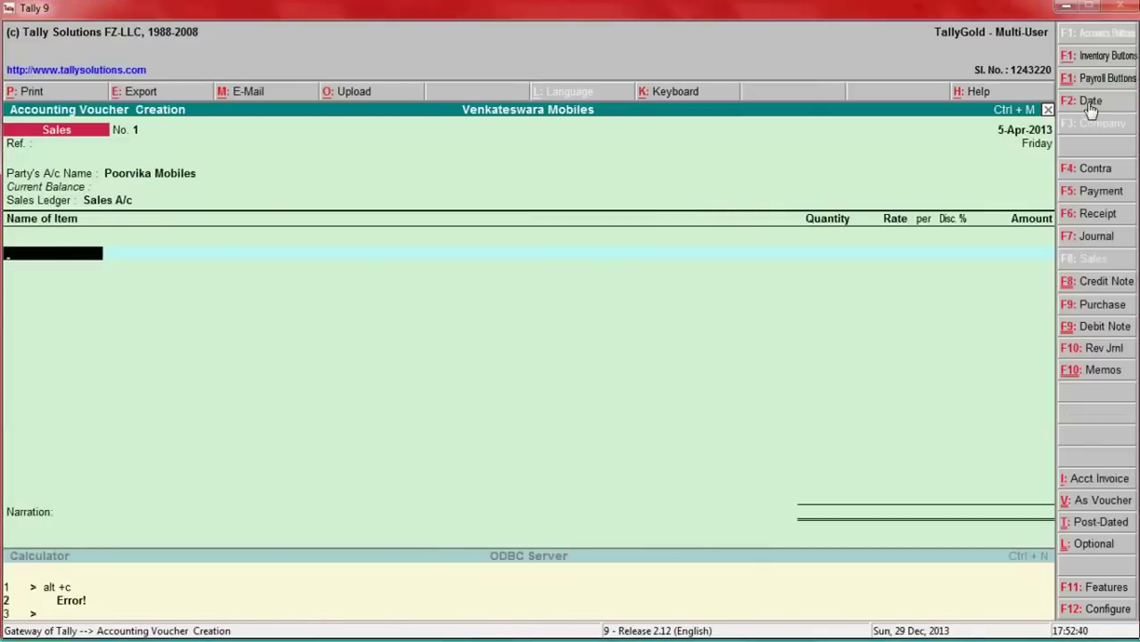
Add Mobiles as the sales voucher's item, with its tracking and order numbers set to Not Applicable.
text(Mo)
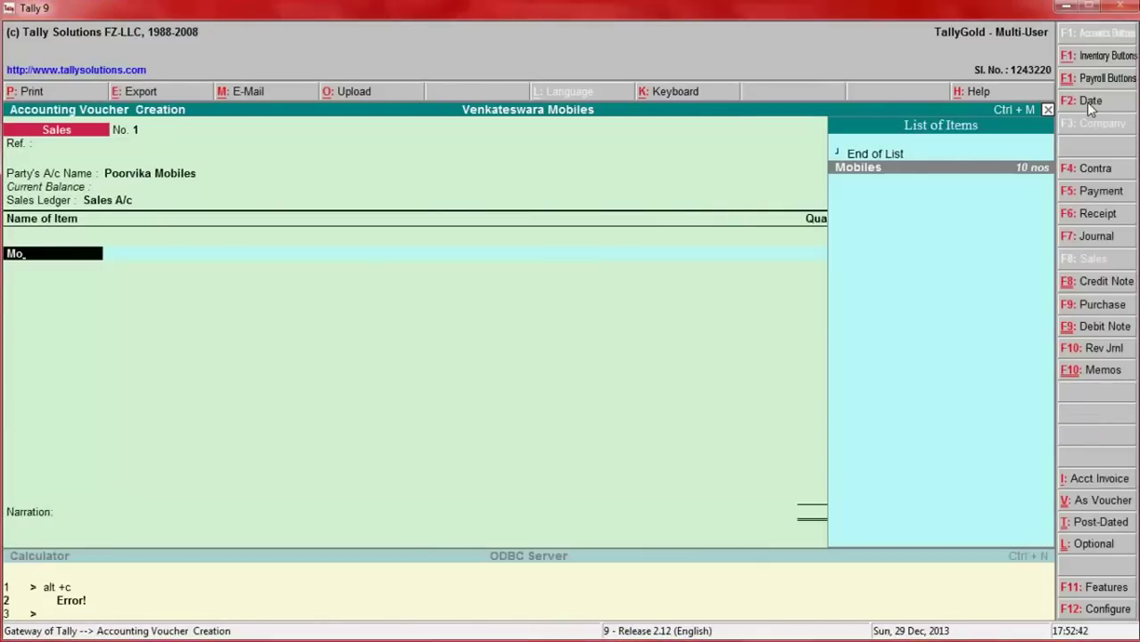
click(901, 169)
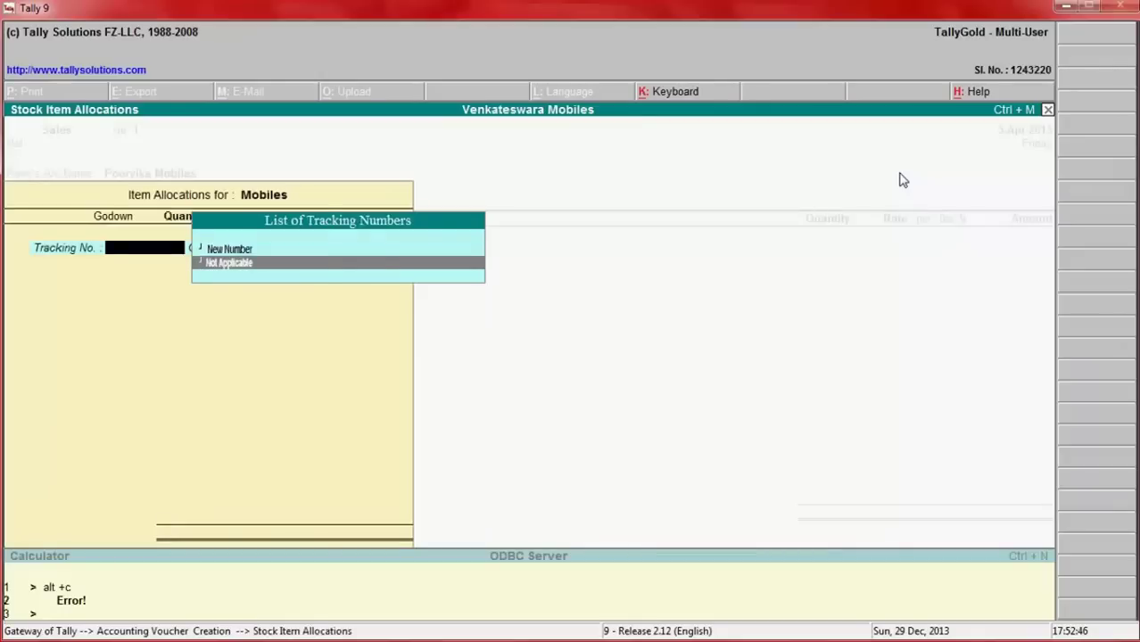
key(Return)
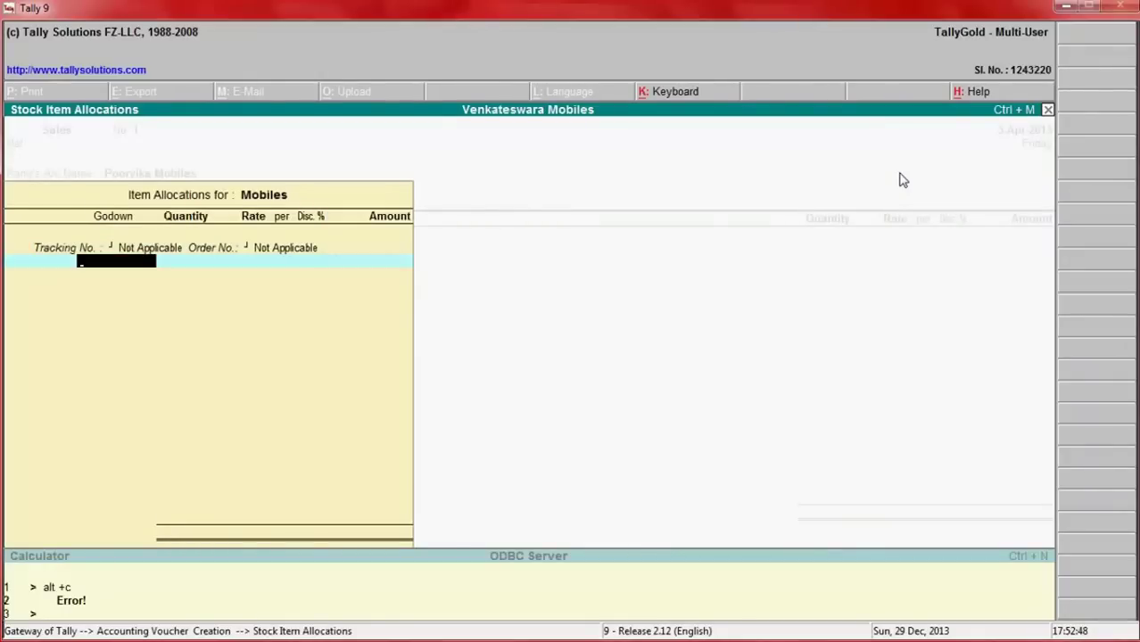
Allocate 10 nos of Mobiles from Main Location at a rate of 6000 per nos and accept the item allocation.
key(alt+Tab)
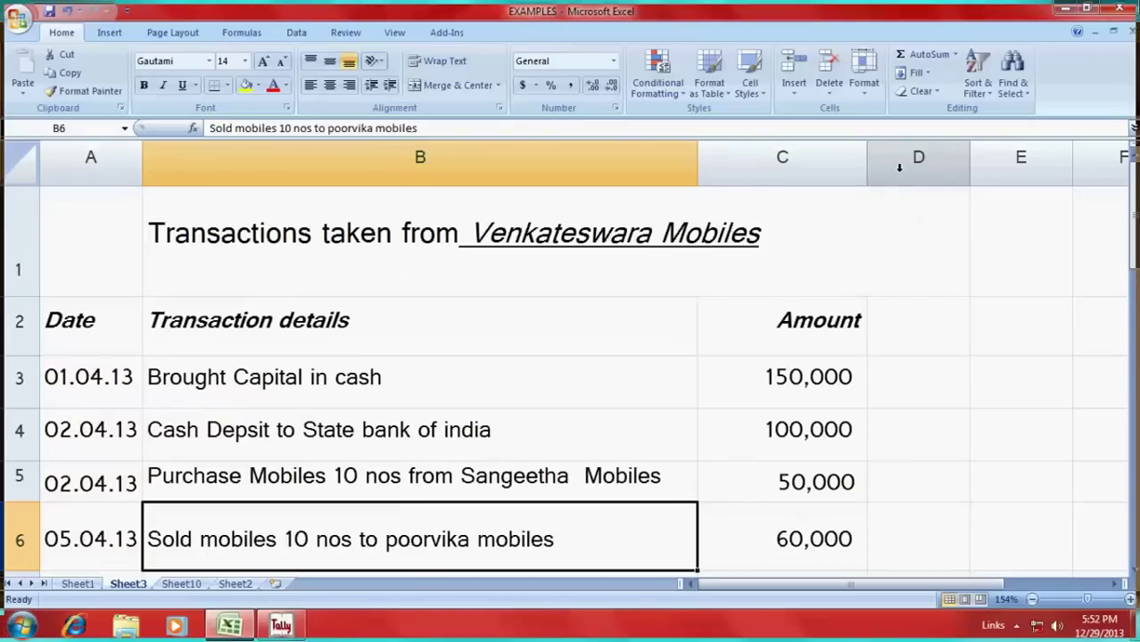
key(alt+Tab)
text(10)
key(Return)
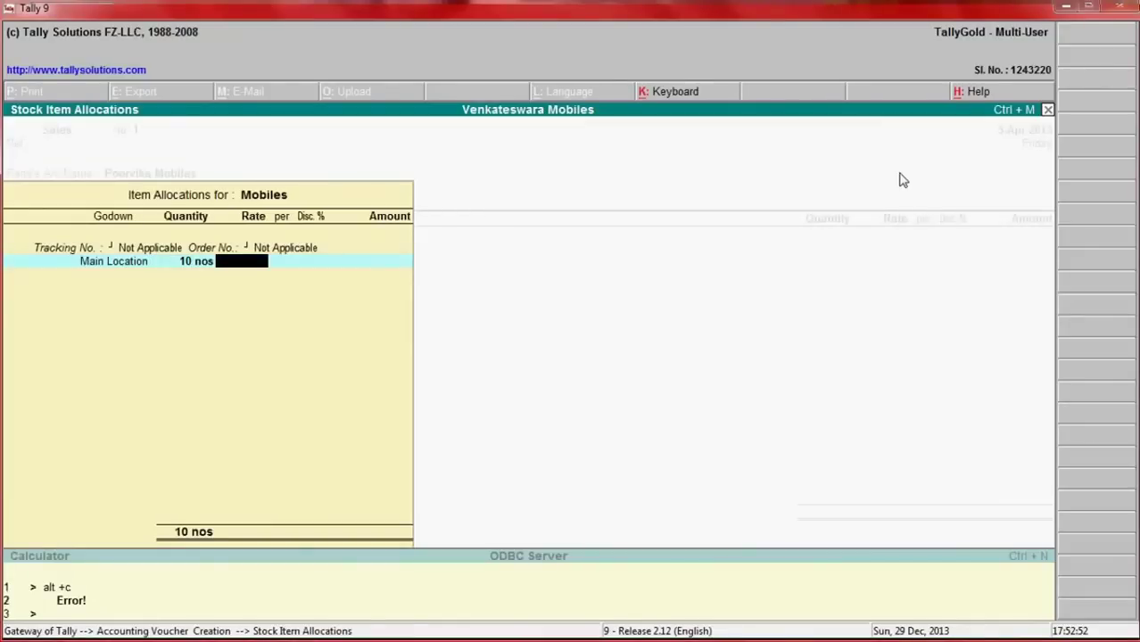
text(6000)
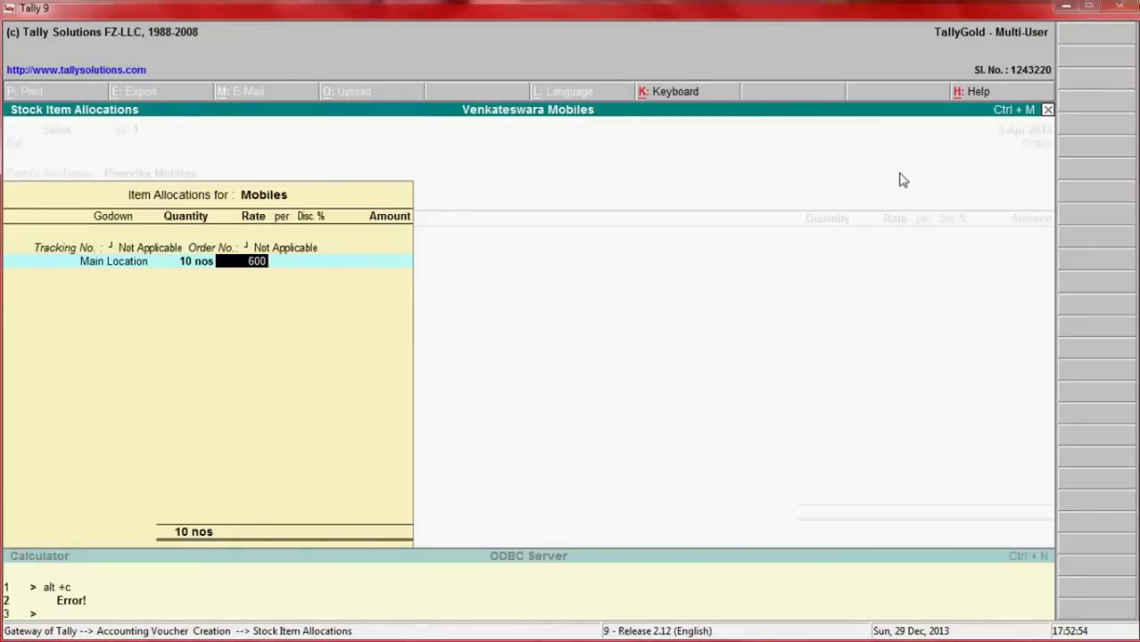
key(Return)
key(Return)
key(Return)
key(Return)
key(Return)
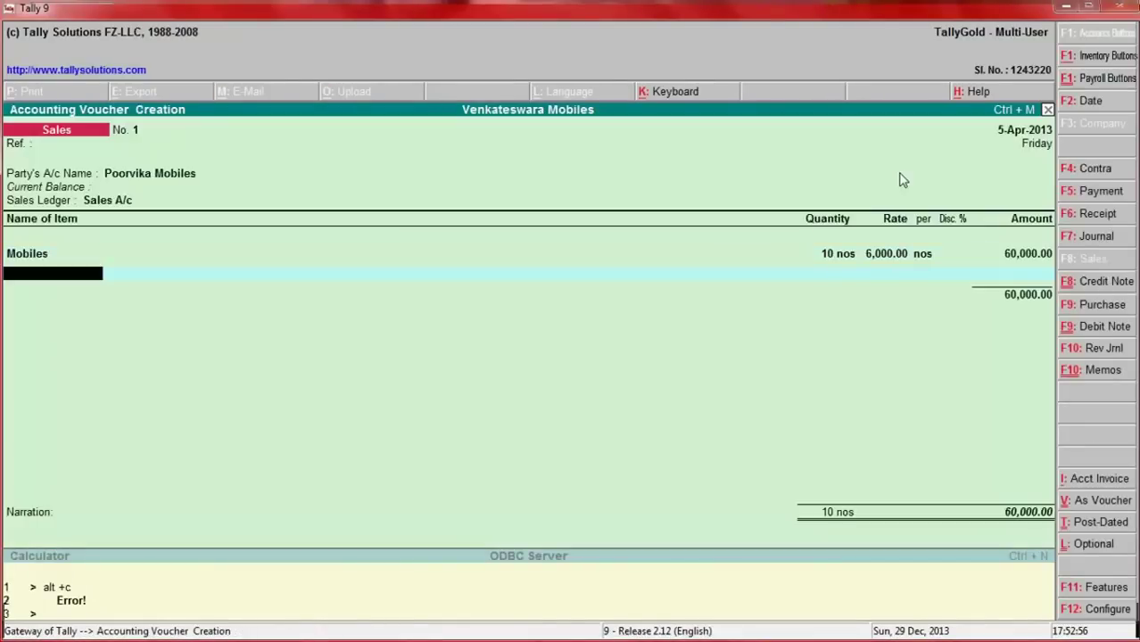
End the item list, enter the narration "Sale of mobiles to Poorvika mobiles", and accept the sales voucher.
key(Return)
text(Sal)
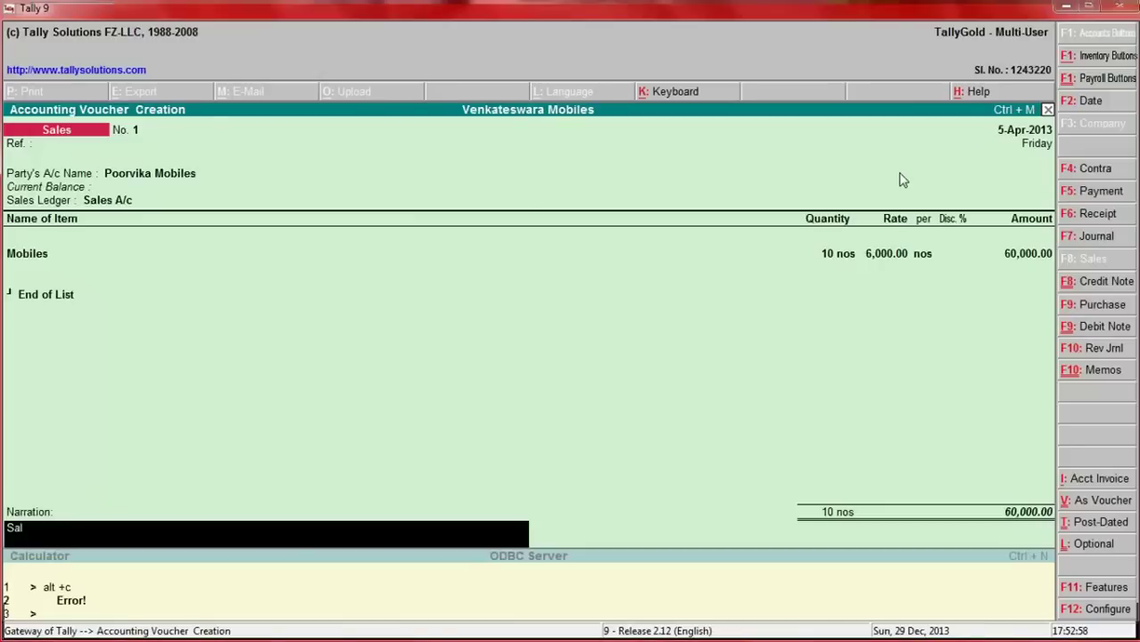
text(e oc mobiles)
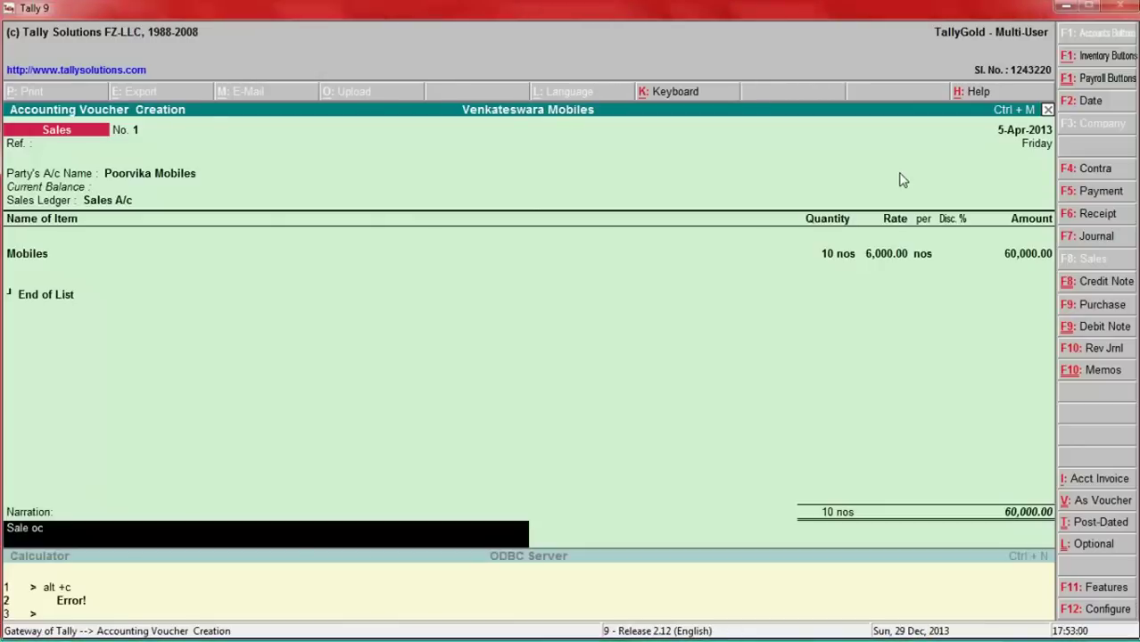
key(BackSpace)
key(BackSpace)
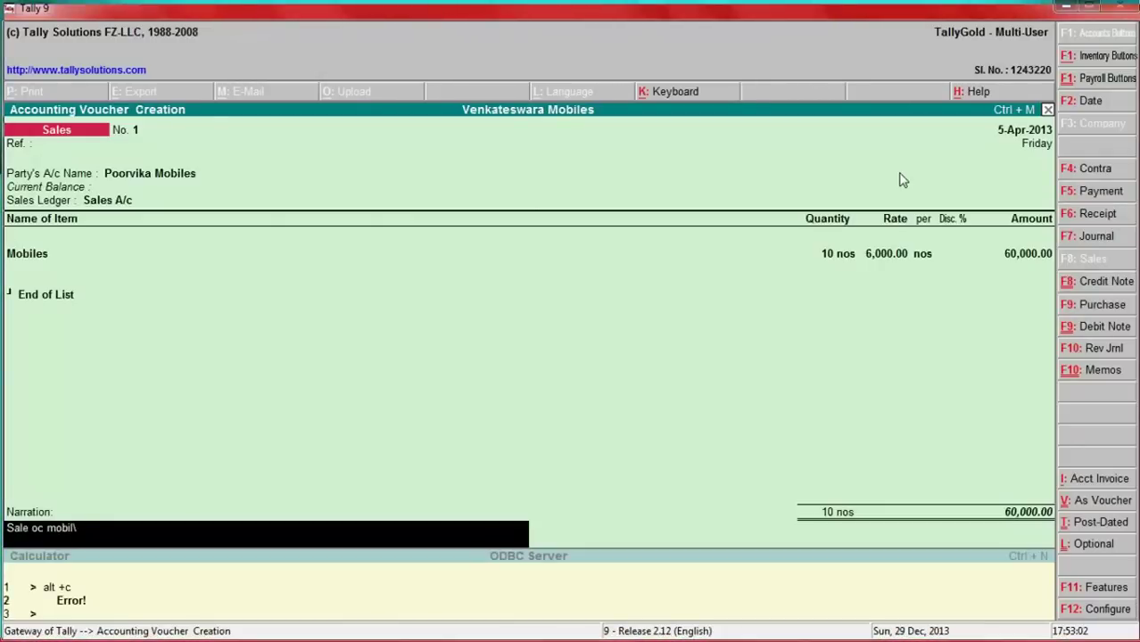
text(\\\\)
key(BackSpace)
key(BackSpace)
key(BackSpace)
key(BackSpace)
key(BackSpace)
key(BackSpace)
key(BackSpace)
key(BackSpace)
key(BackSpace)
key(BackSpace)
key(BackSpace)
text(f)
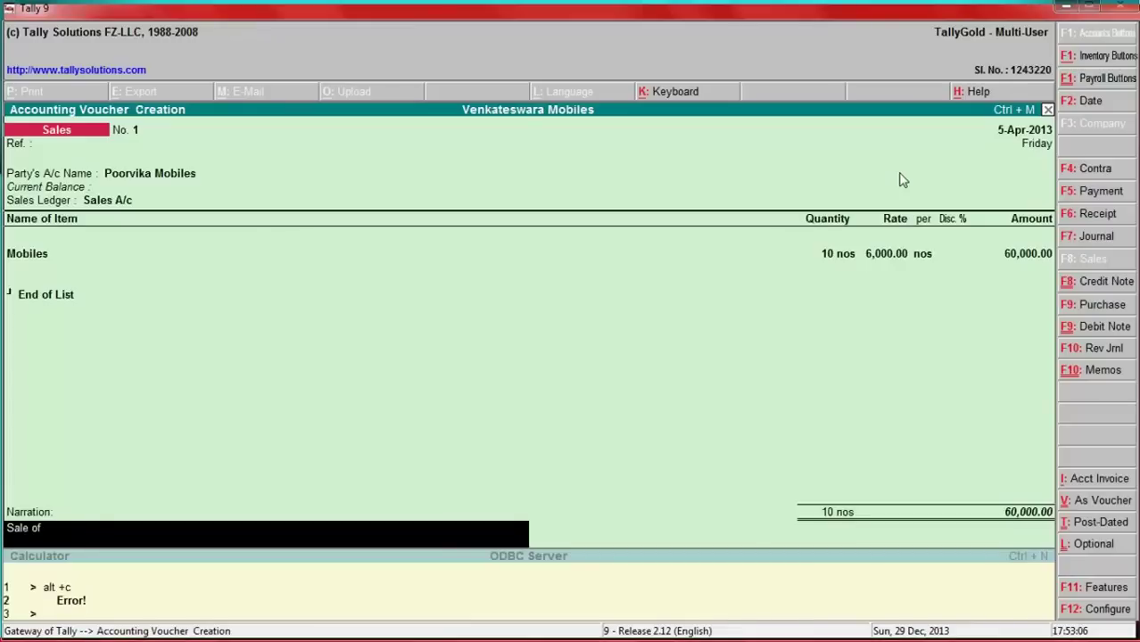
text( mobiles from)
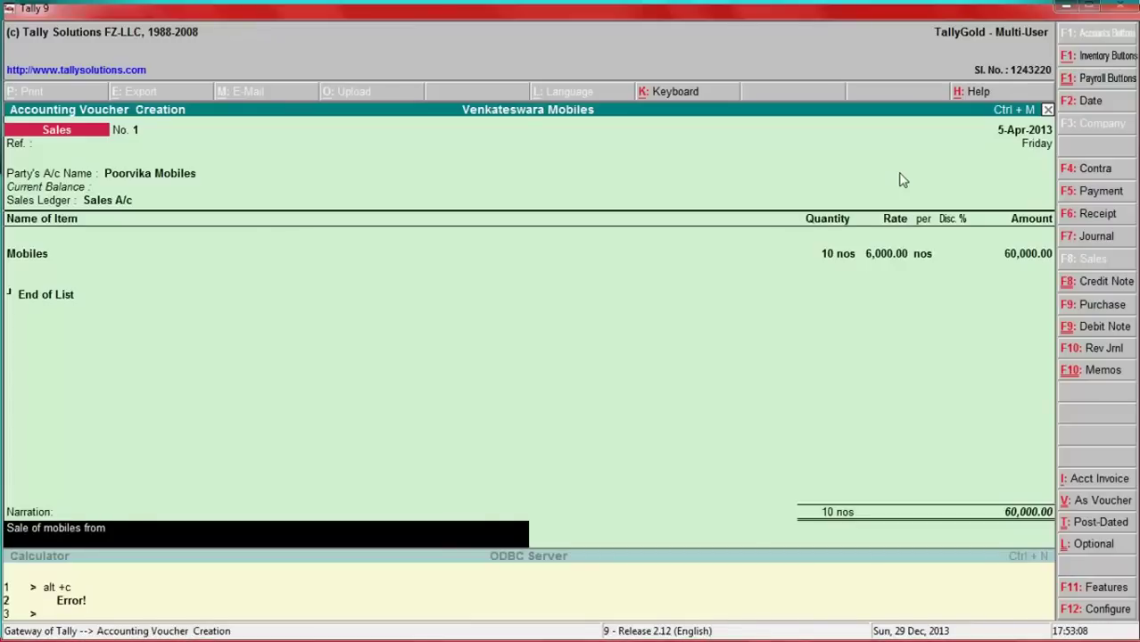
key(BackSpace)
key(BackSpace)
key(BackSpace)
key(BackSpace)
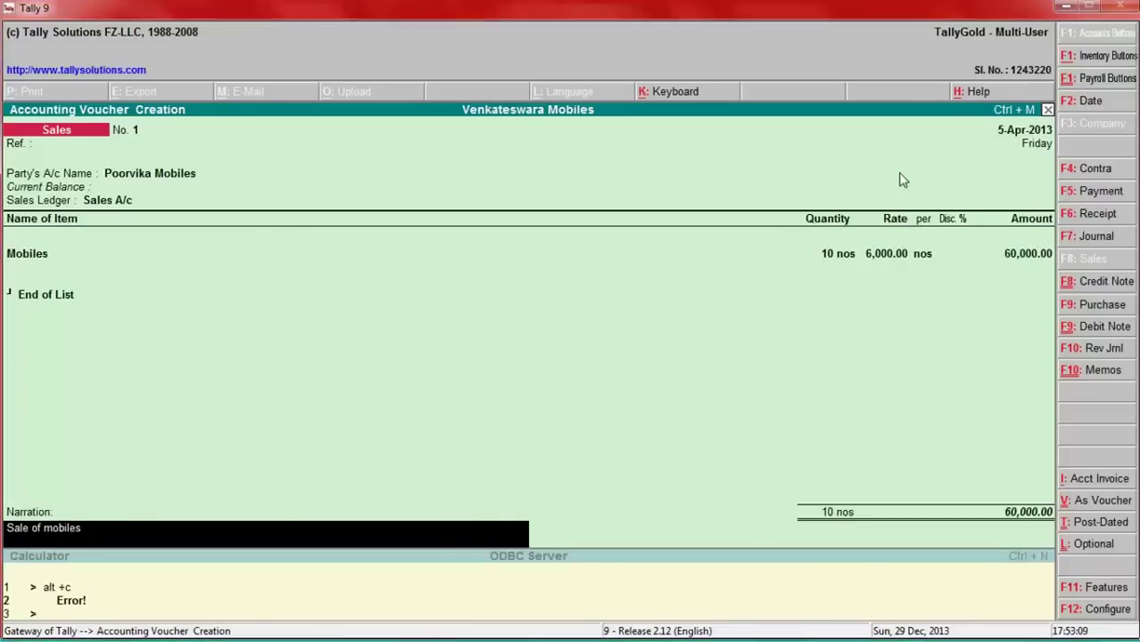
text(to Poorv)
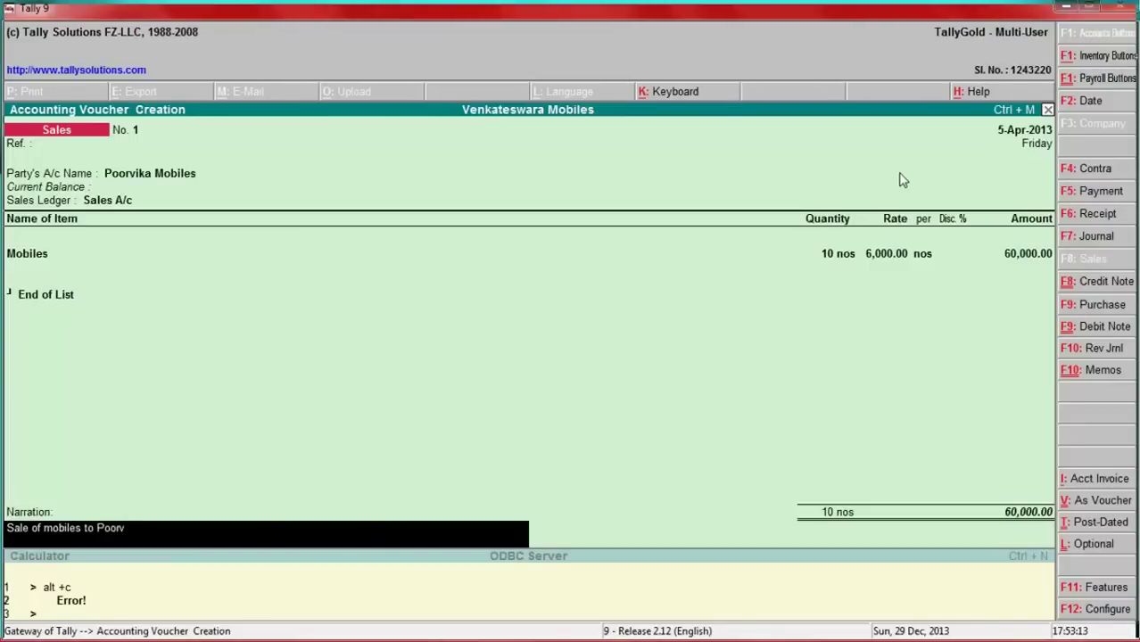
text(ika mobiles)
key(Return)
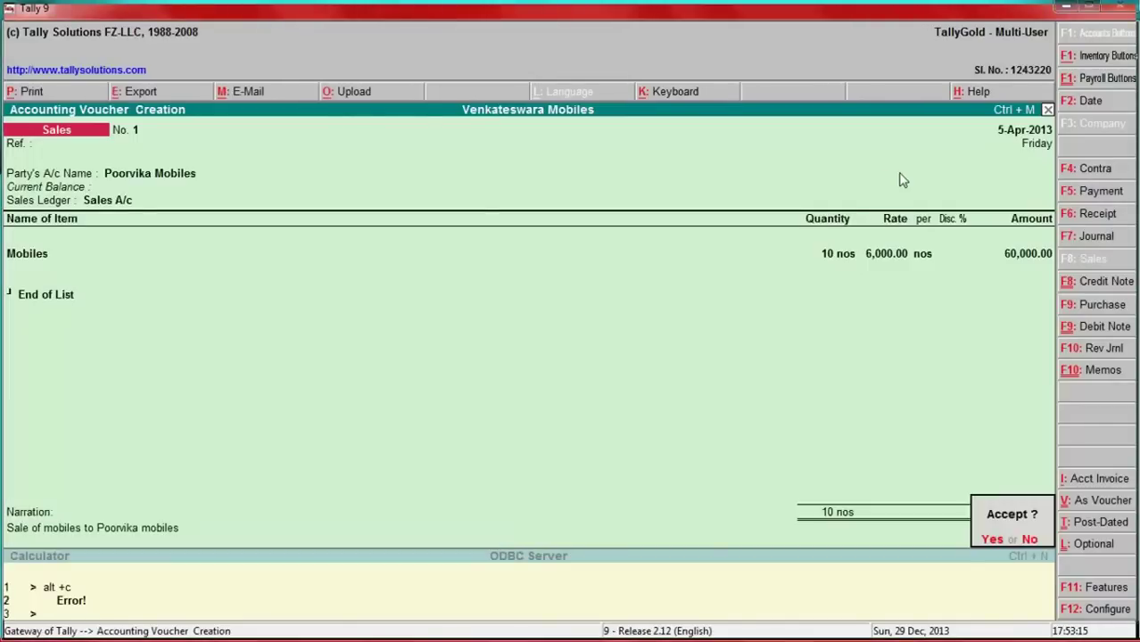
key(y)
Switch to the Excel transaction list and select the 10.04.13 entry for the cheque received from poorvika mobiles.
key(alt+Tab)
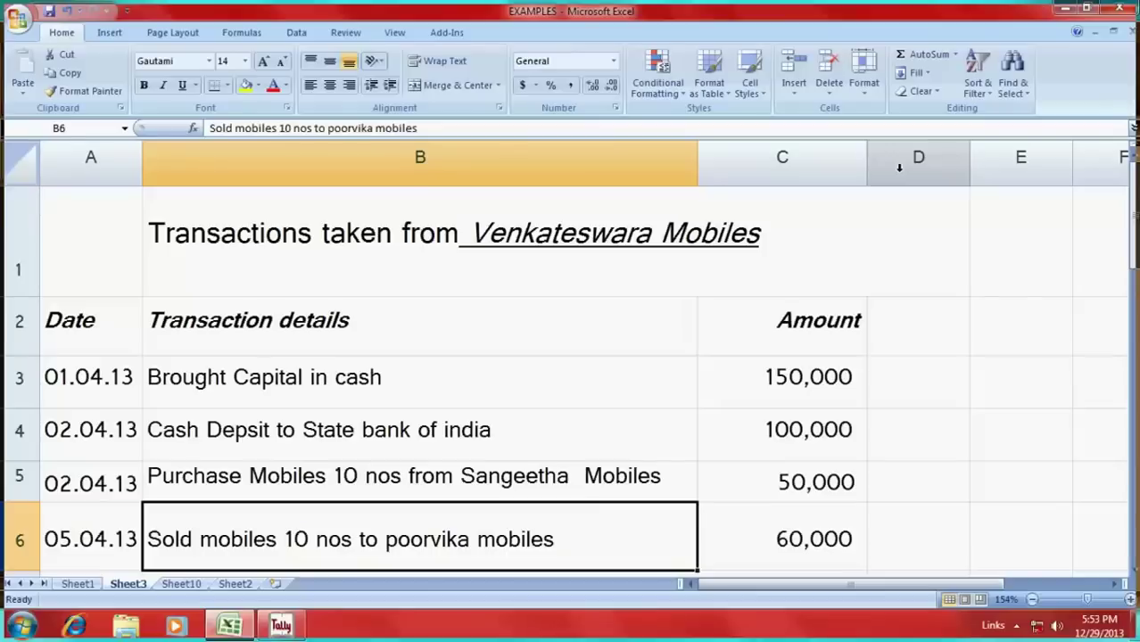
scroll(748, 239, down, 2)
scroll(639, 280, up, 1)
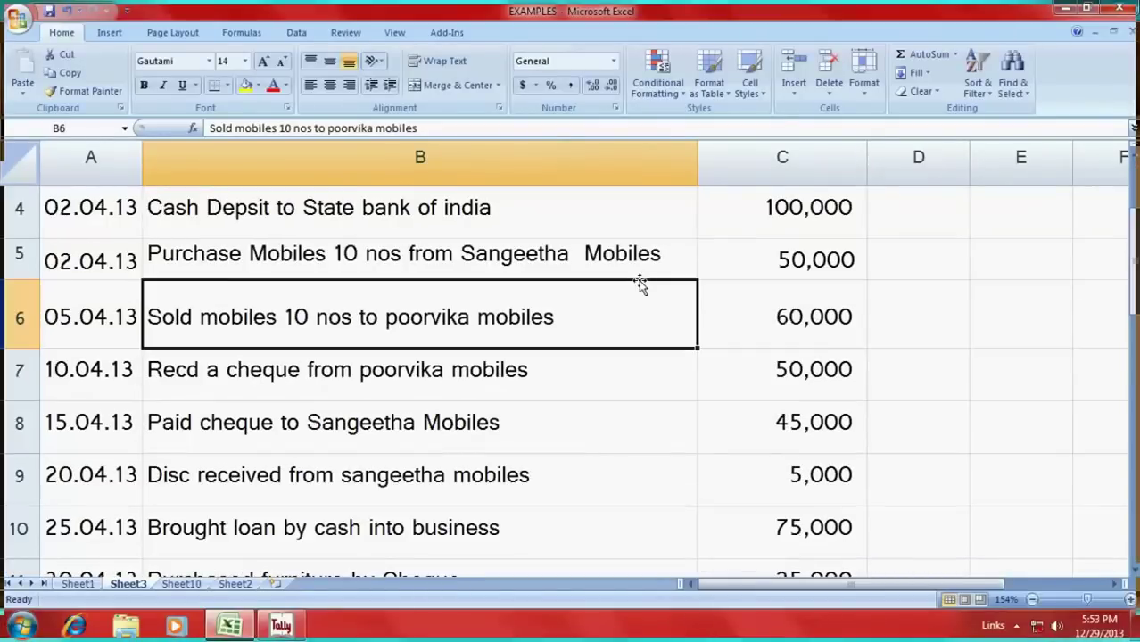
click(285, 372)
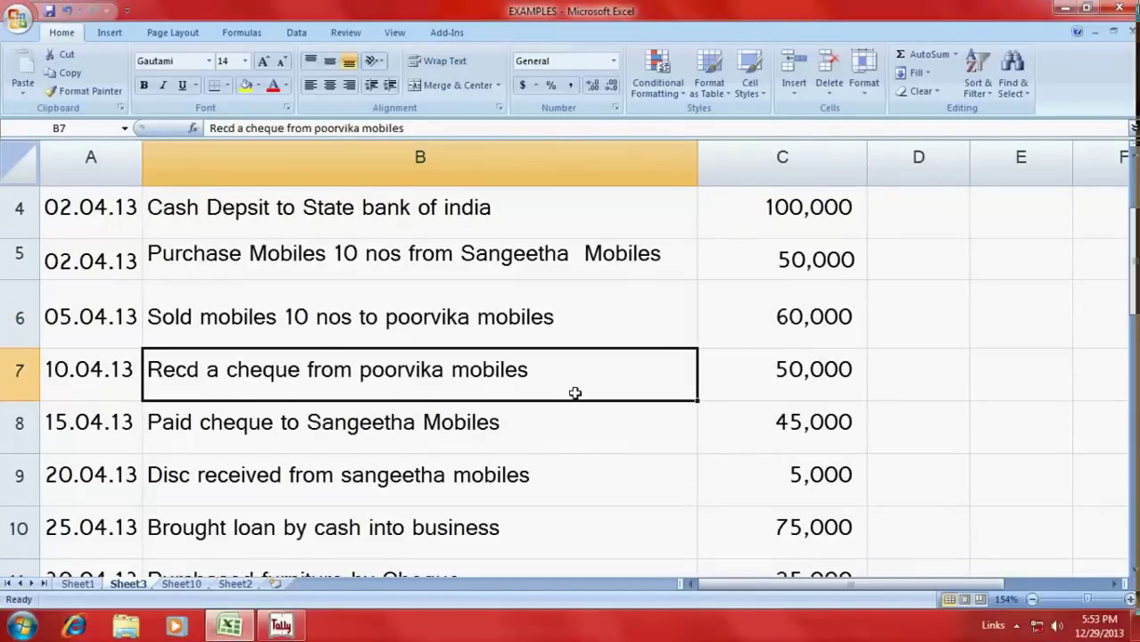
Switch to Tally and start a receipt voucher dated 10-Apr-2013.
key(alt+Tab)
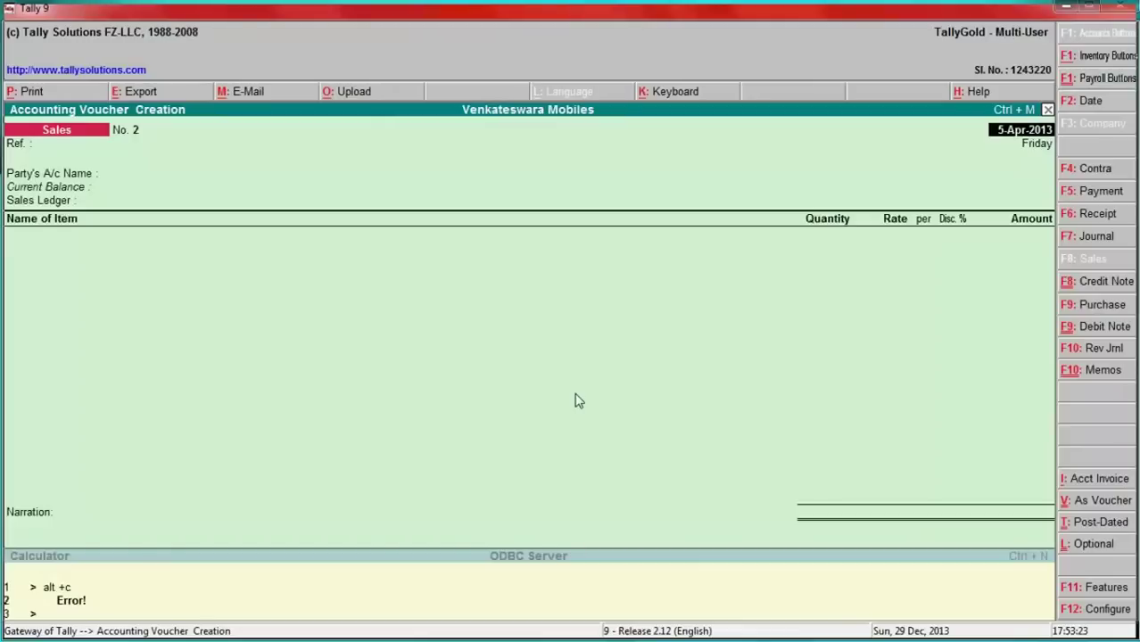
click(1068, 216)
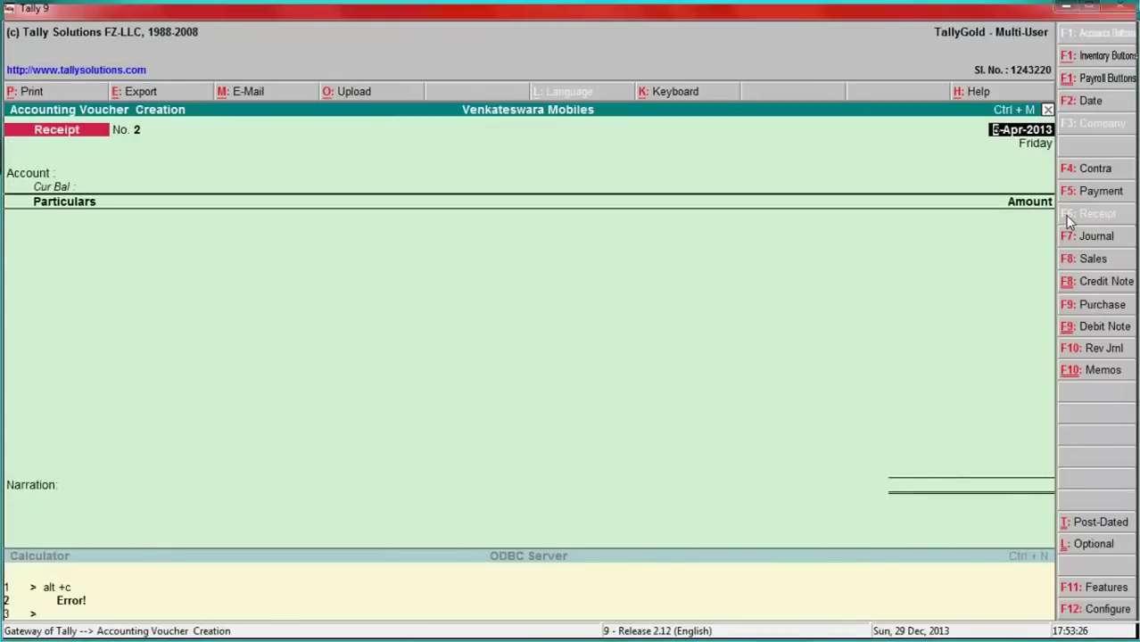
text(10)
key(alt+Tab)
key(alt+Tab)
key(Return)
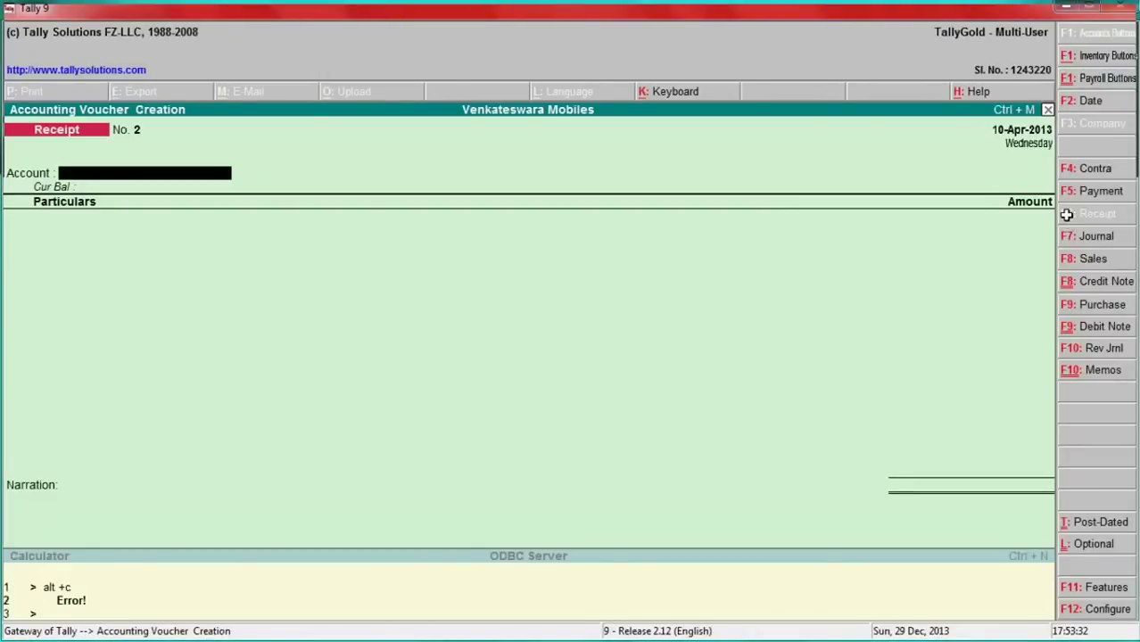
Set the receipt's account to State Bank of India and add Poorvika Mobiles with an amount of 60000.
key(alt+Tab)
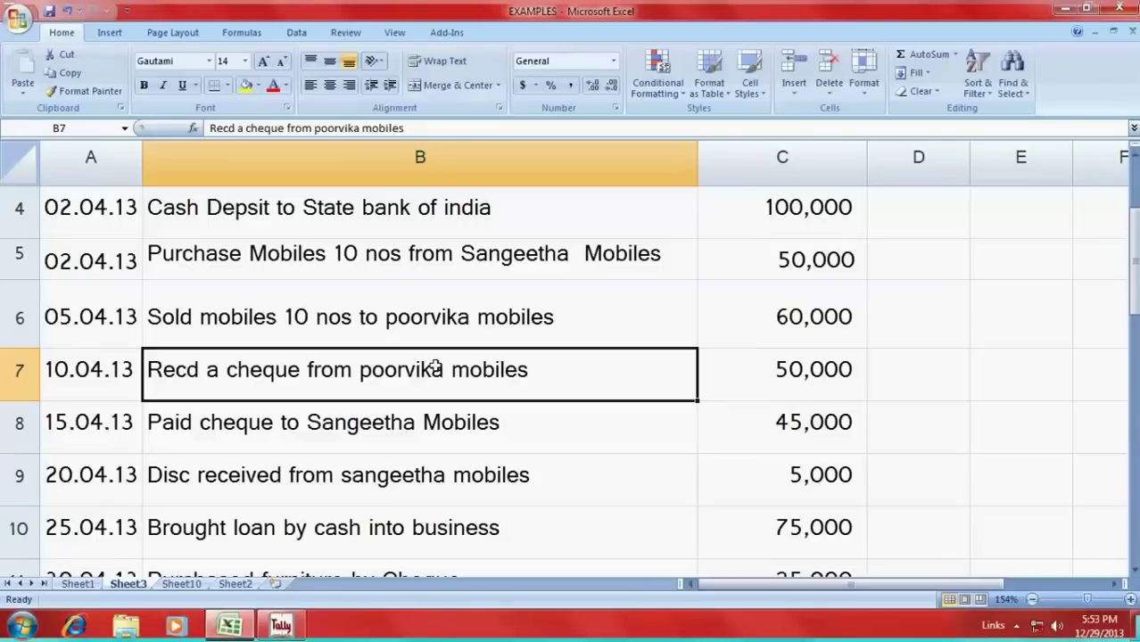
key(alt+Tab)
text(St)
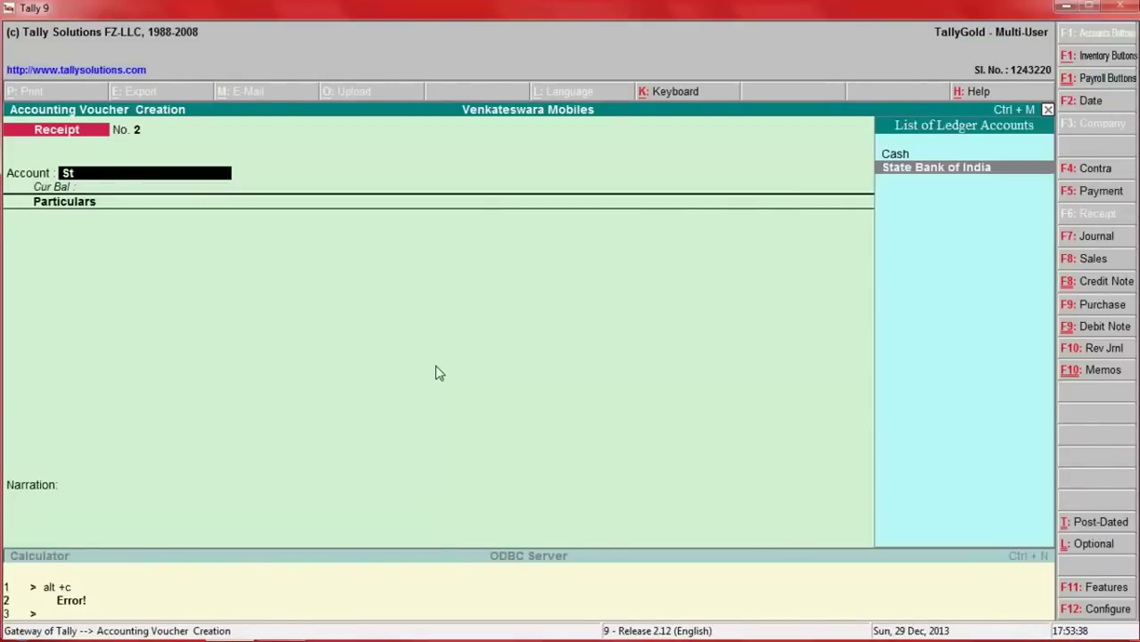
key(Return)
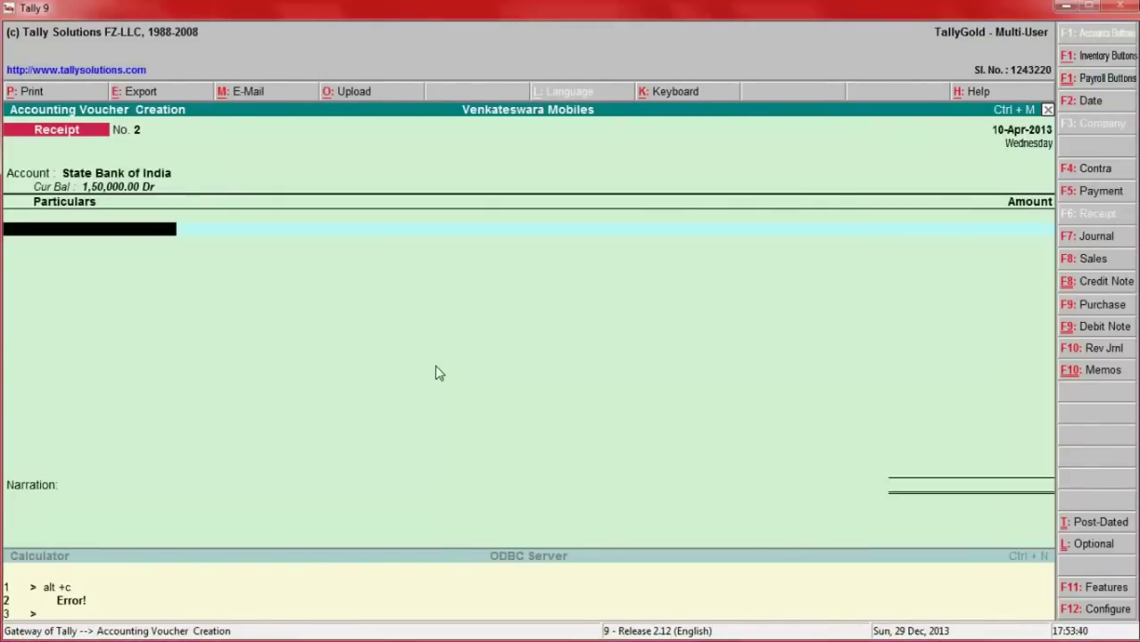
text(Poo)
key(Return)
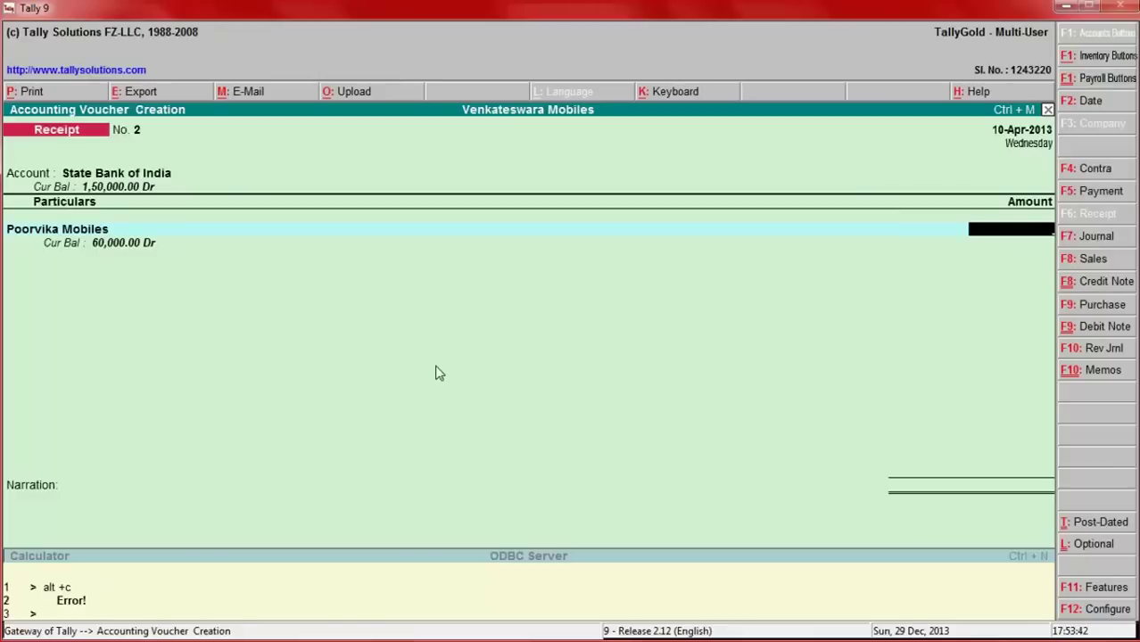
text(60000)
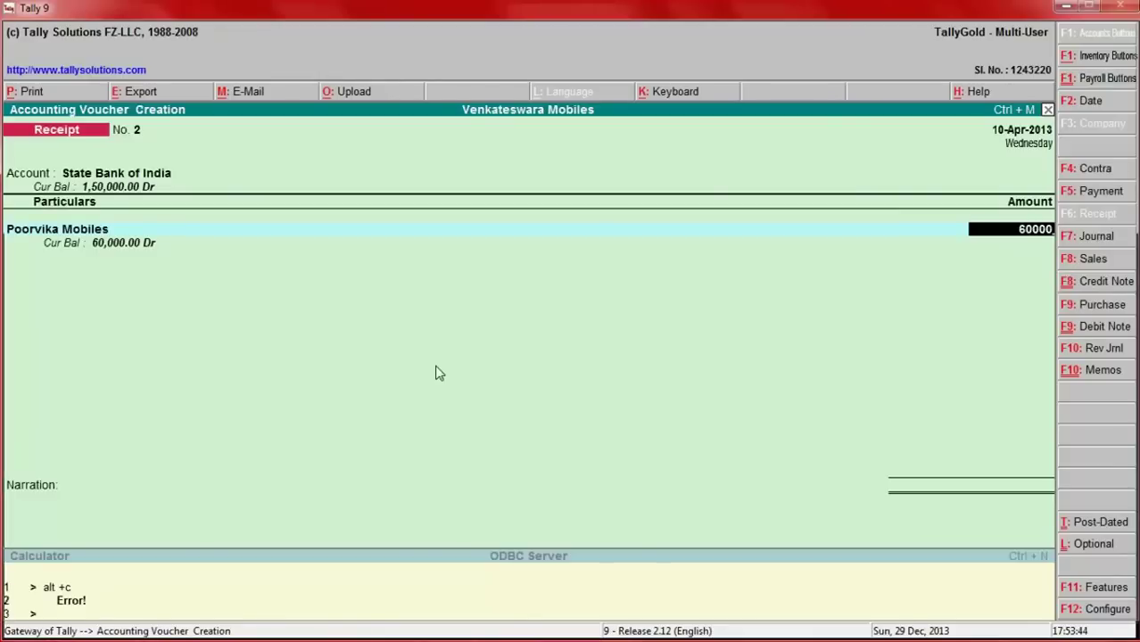
key(Return)
key(Return)
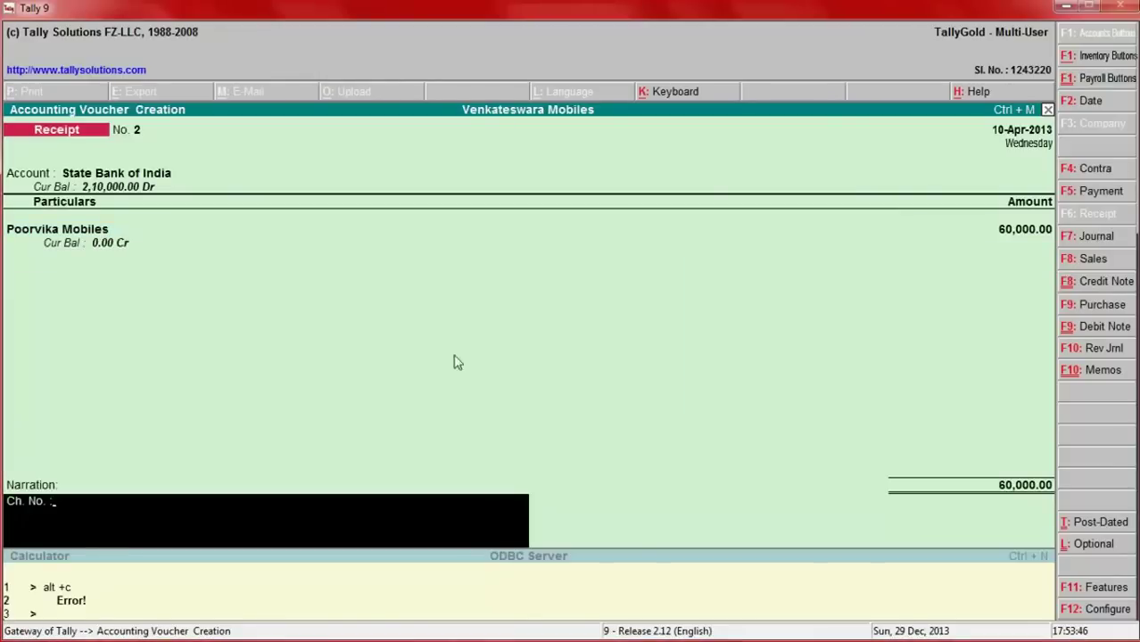
Add "Recd cheque from Poorvika mobiles" to the receipt's narration and accept the voucher.
text(Recd c)
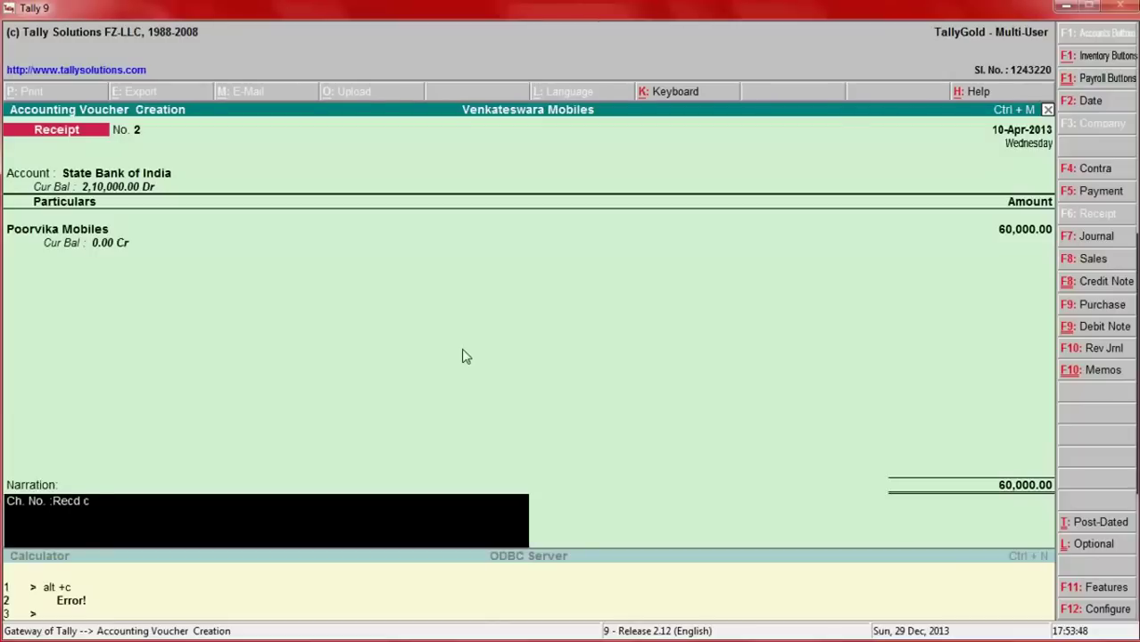
text(heque from)
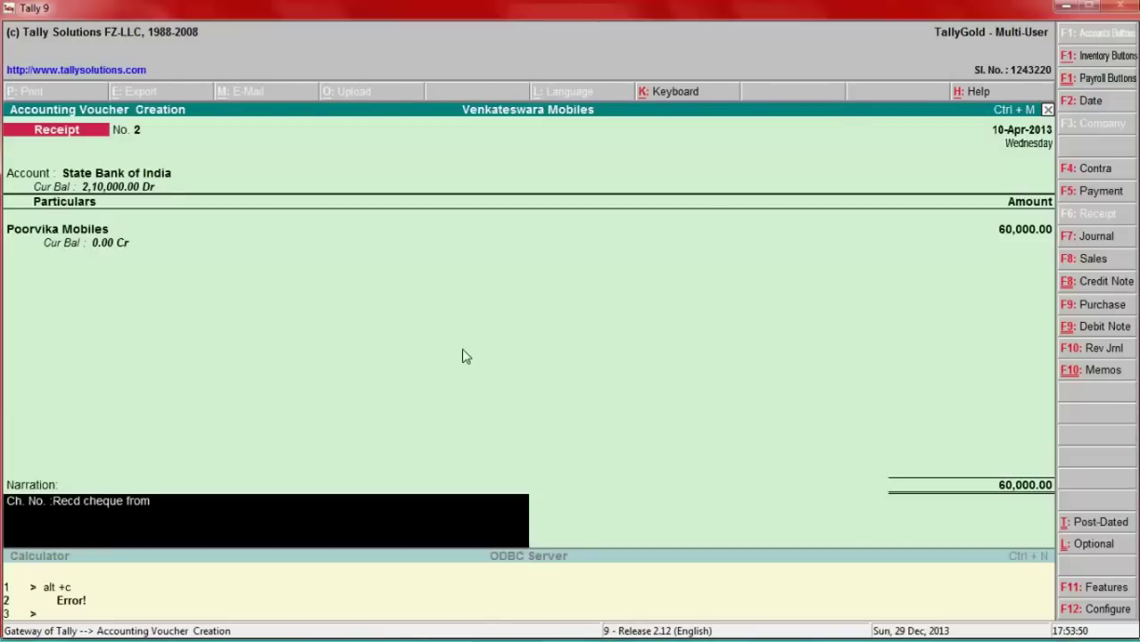
text( Poorvika)
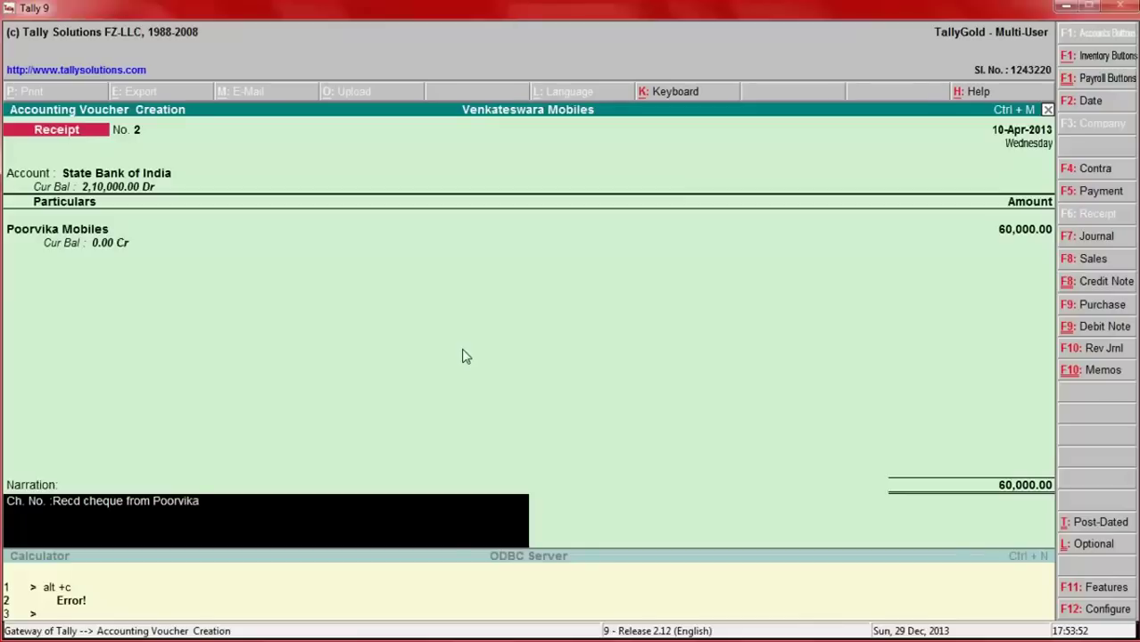
text( mobiles)
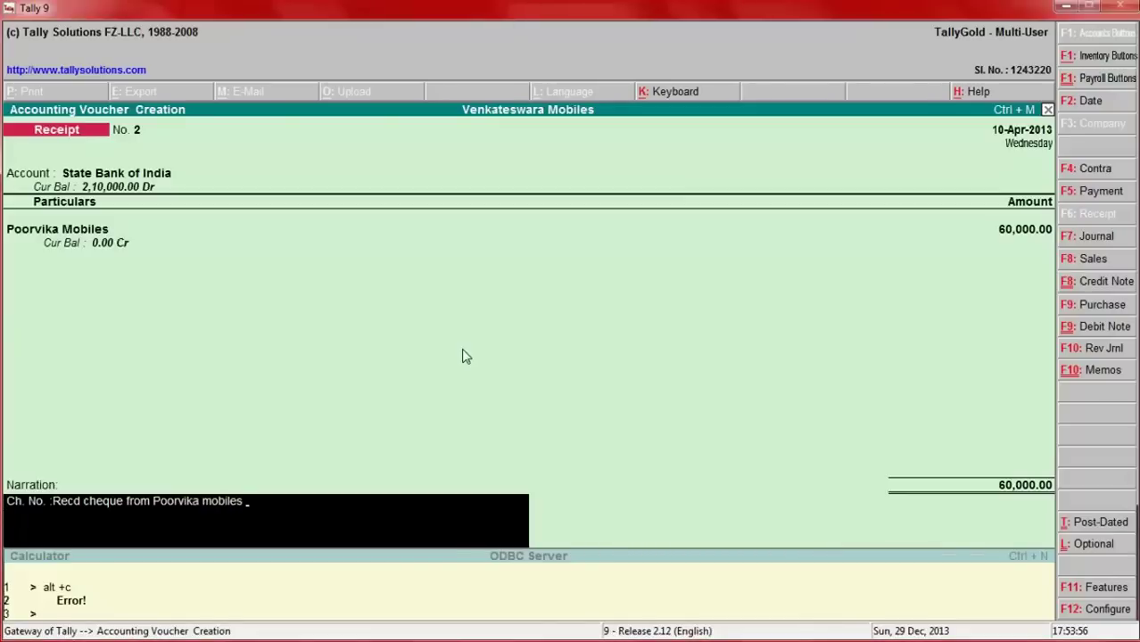
key(Return)
key(y)
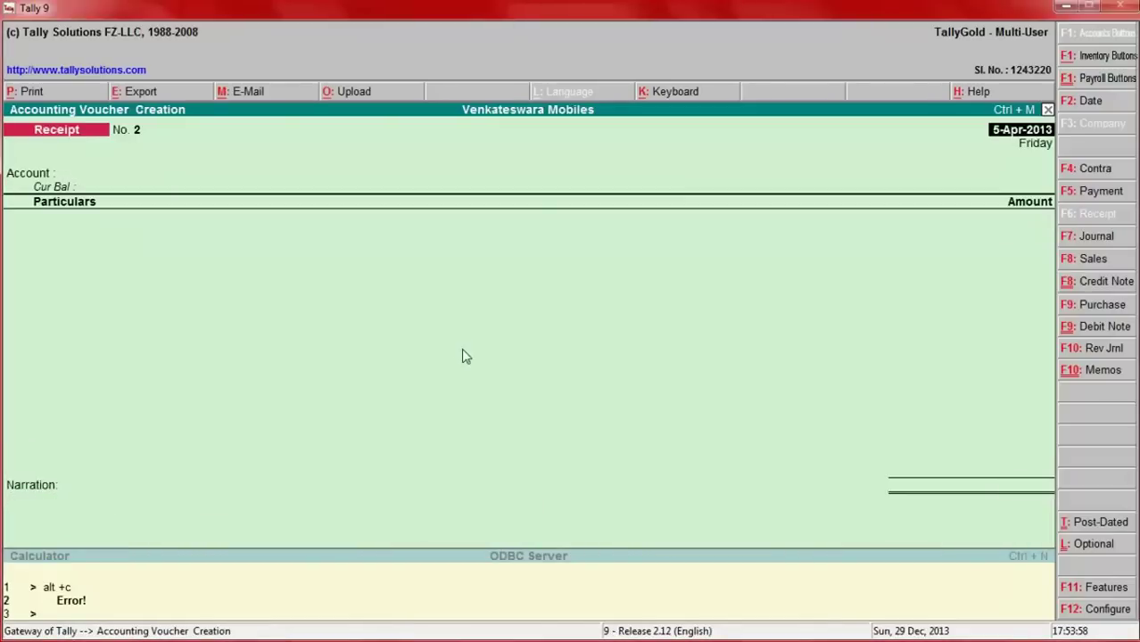
Select the 15.04.13 Sangeetha Mobiles cheque payment in the Excel list and start a payment voucher dated 15-Apr-2013 in Tally.
key(alt+Tab)
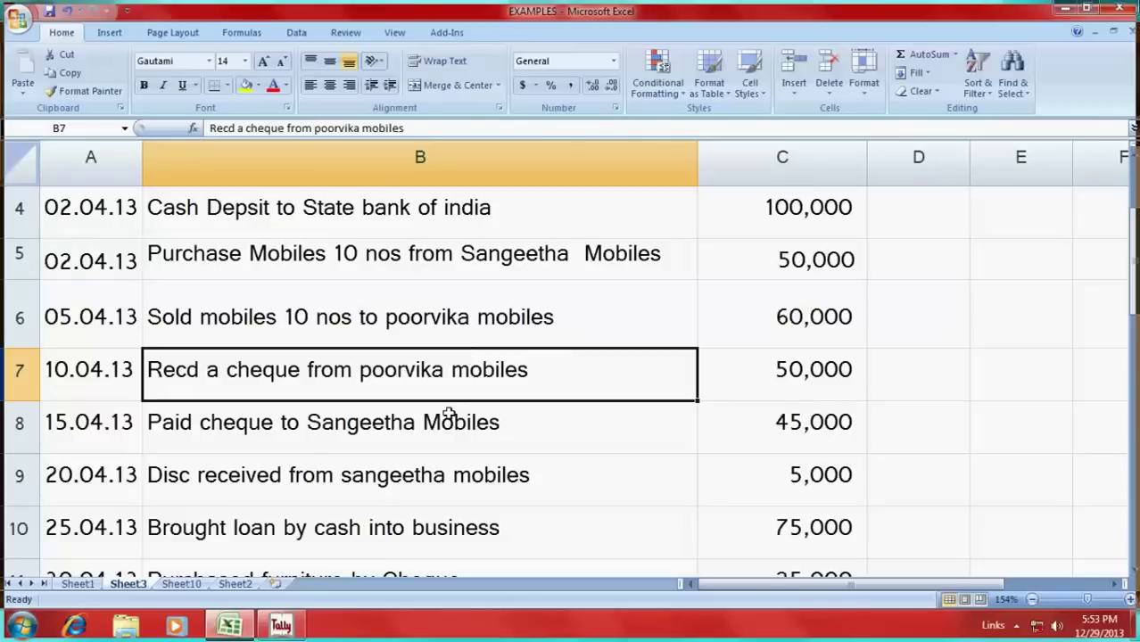
click(325, 428)
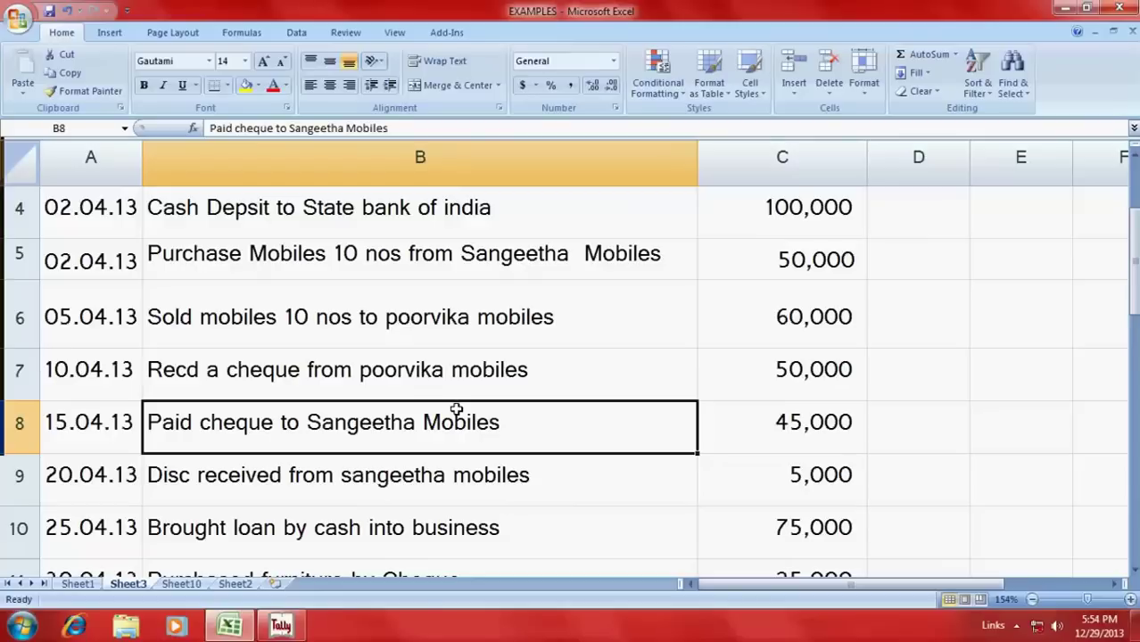
key(alt+Tab)
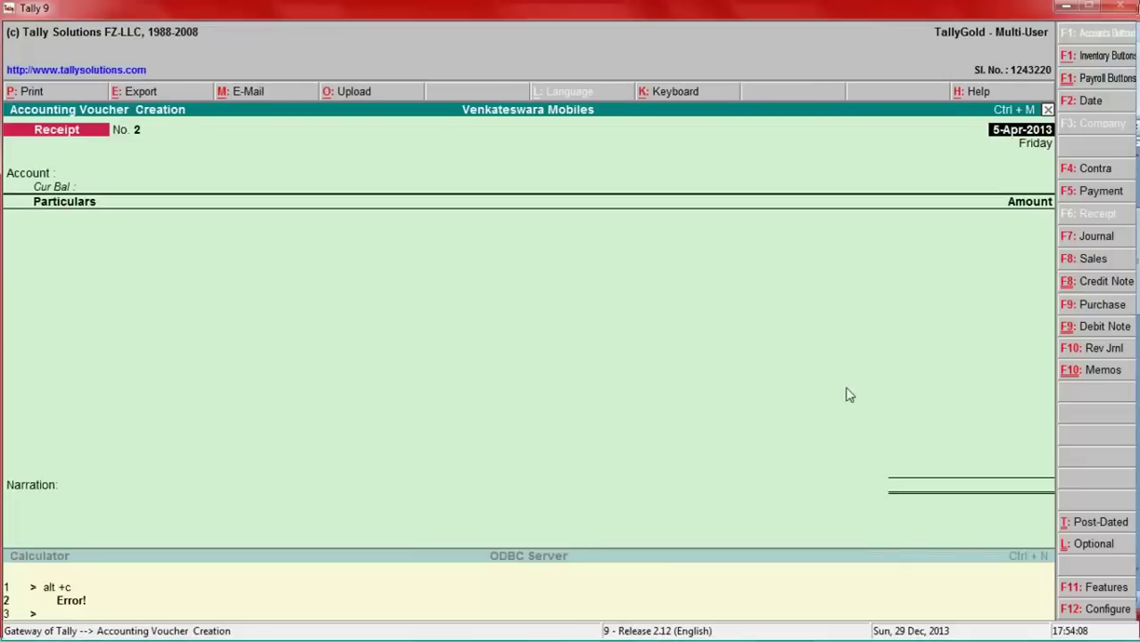
click(1085, 192)
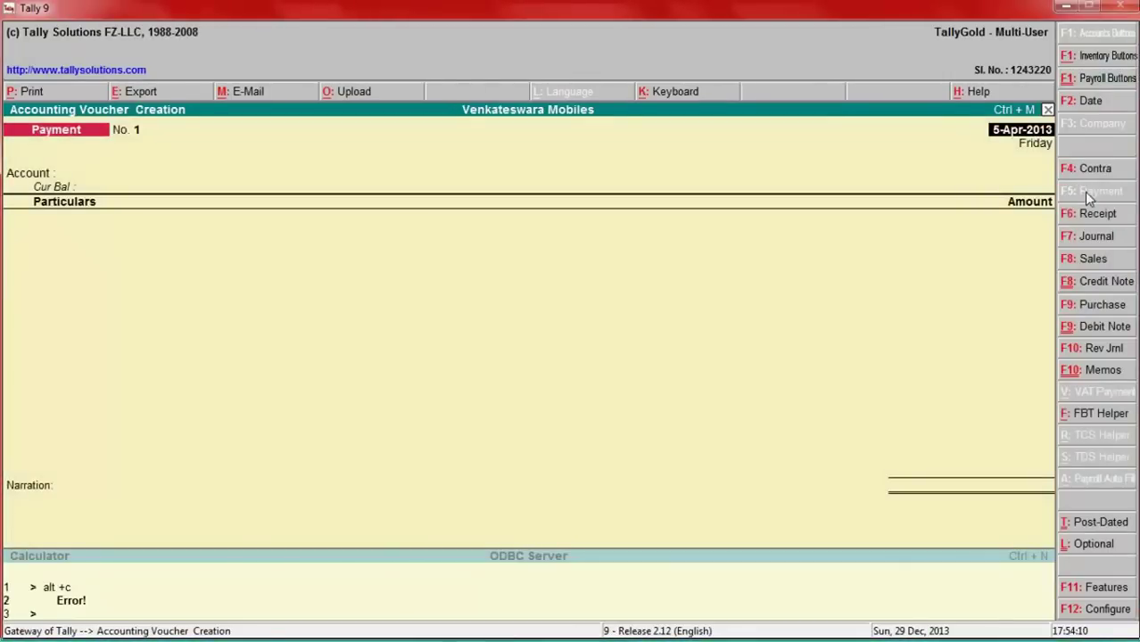
key(alt+Tab)
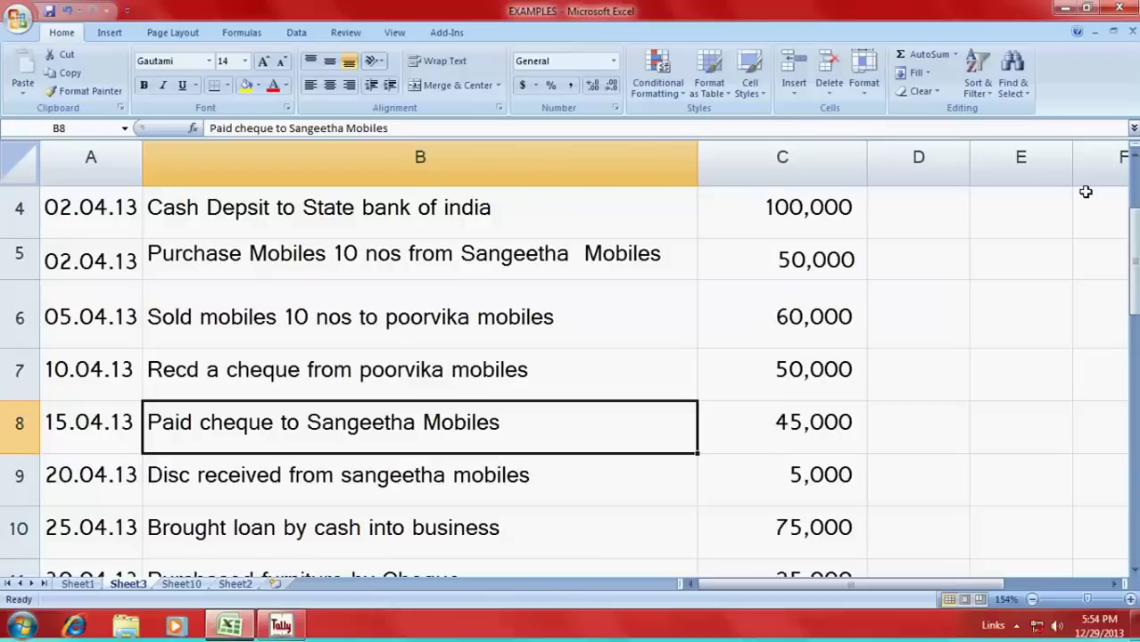
key(alt+Tab)
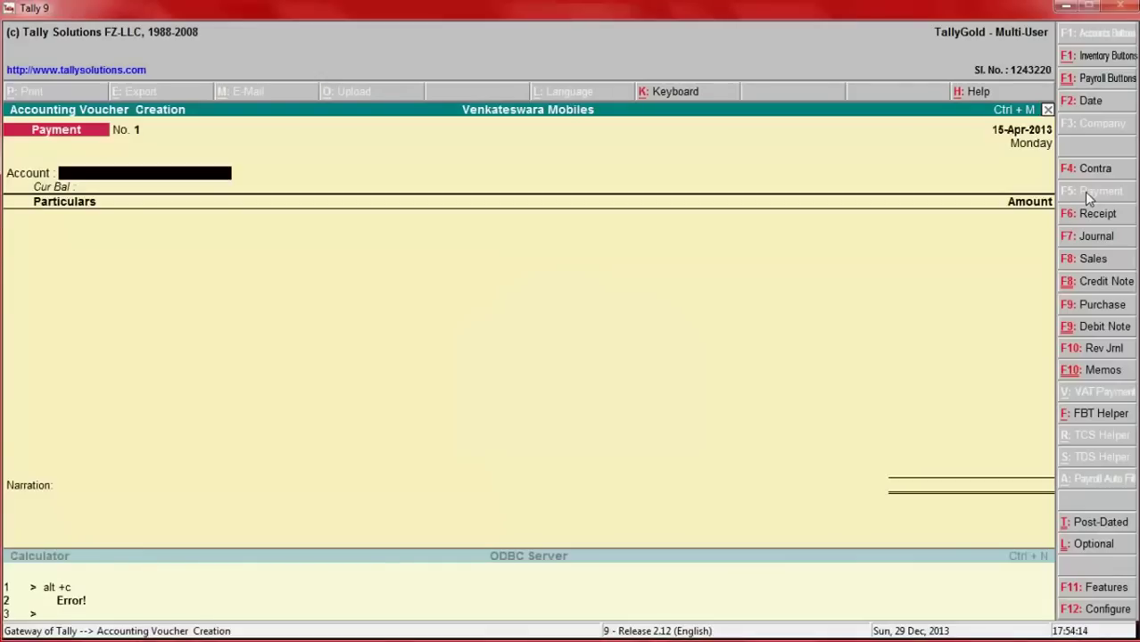
Set the payment's account to State Bank of India and add Sangeetha Mobiles with an amount of 45000.
key(alt+Tab)
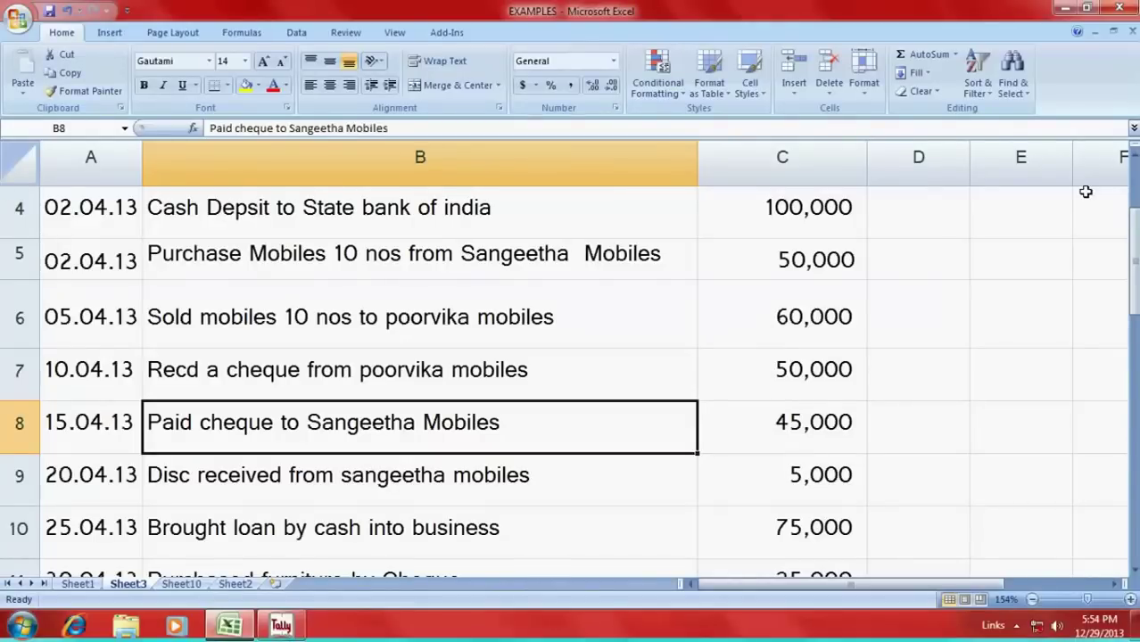
key(alt)
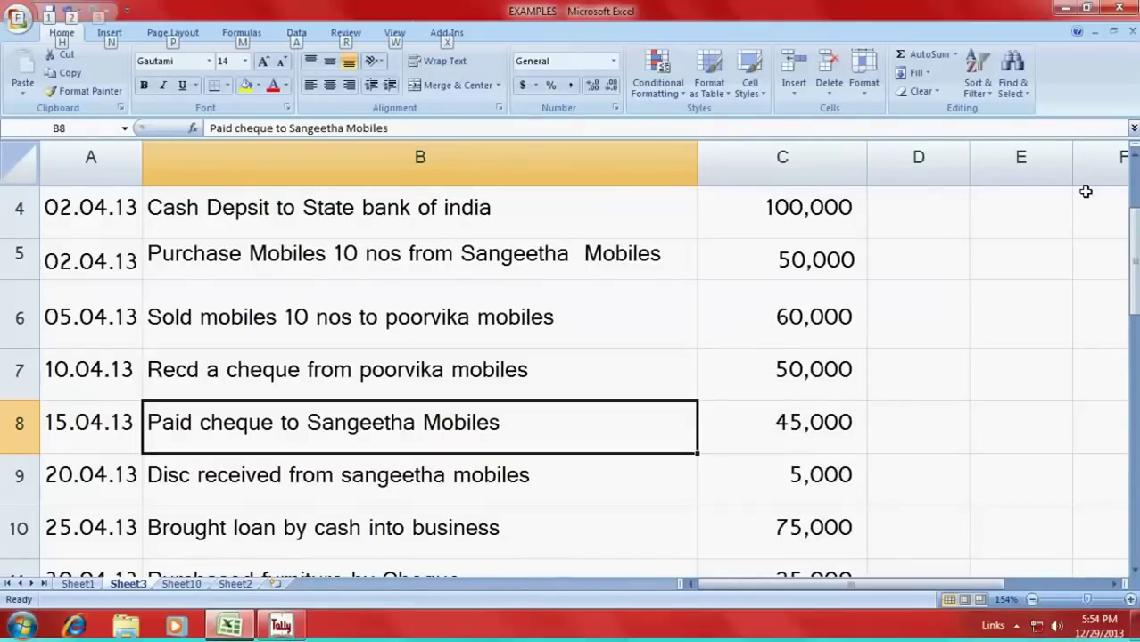
key(alt+Tab)
text(Stat)
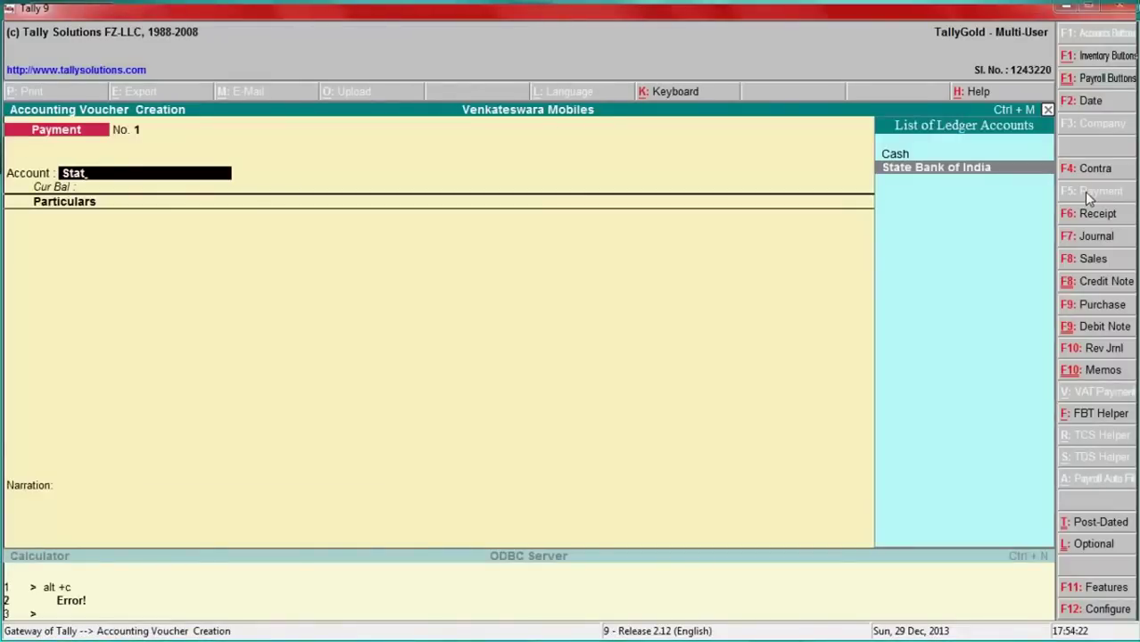
key(Return)
text(San)
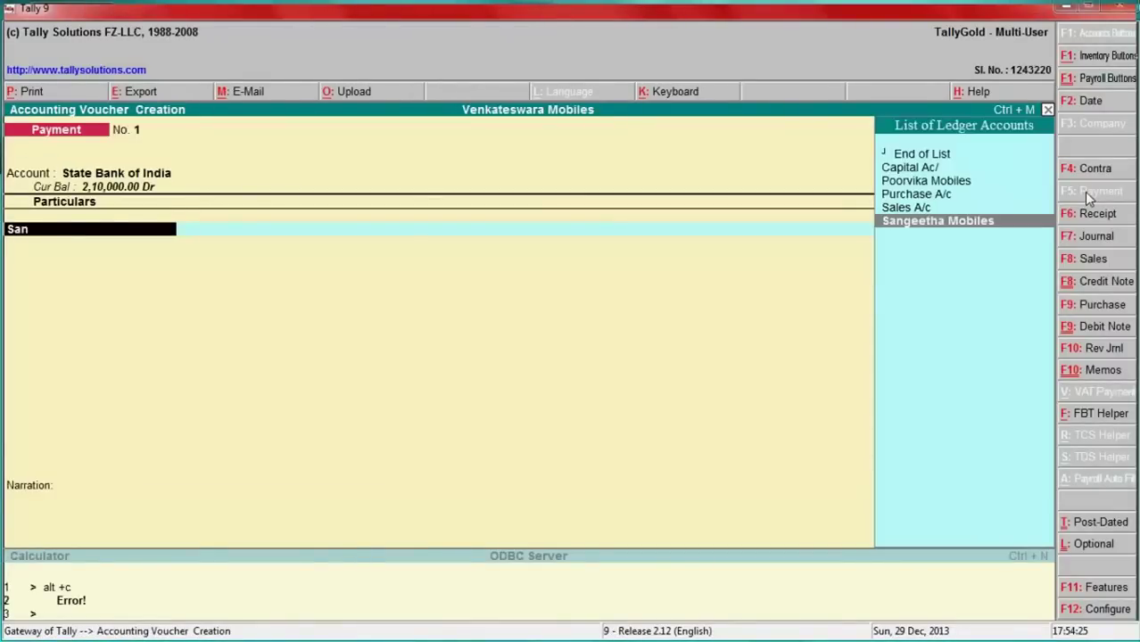
key(Return)
key(alt+Tab)
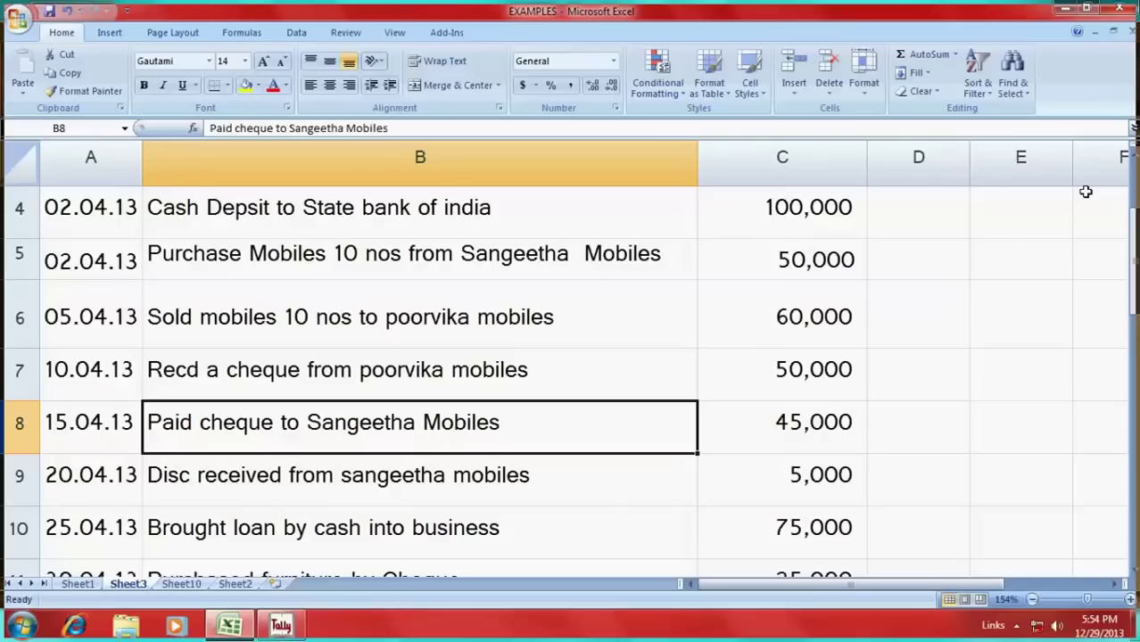
key(alt+Tab)
text(45,000)
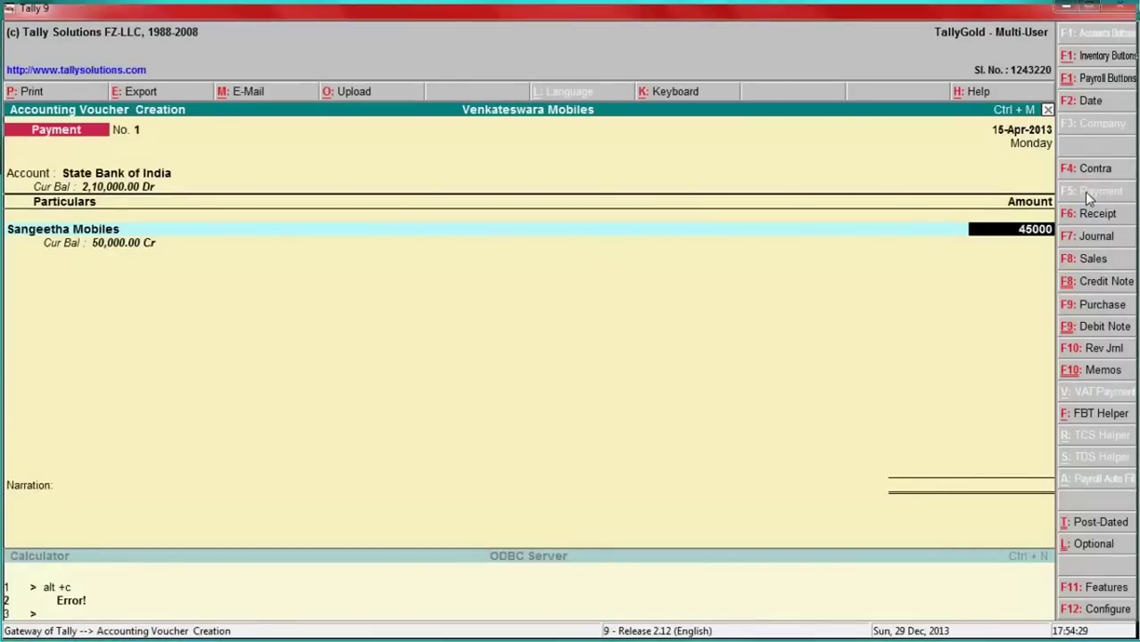
key(Return)
key(Return)
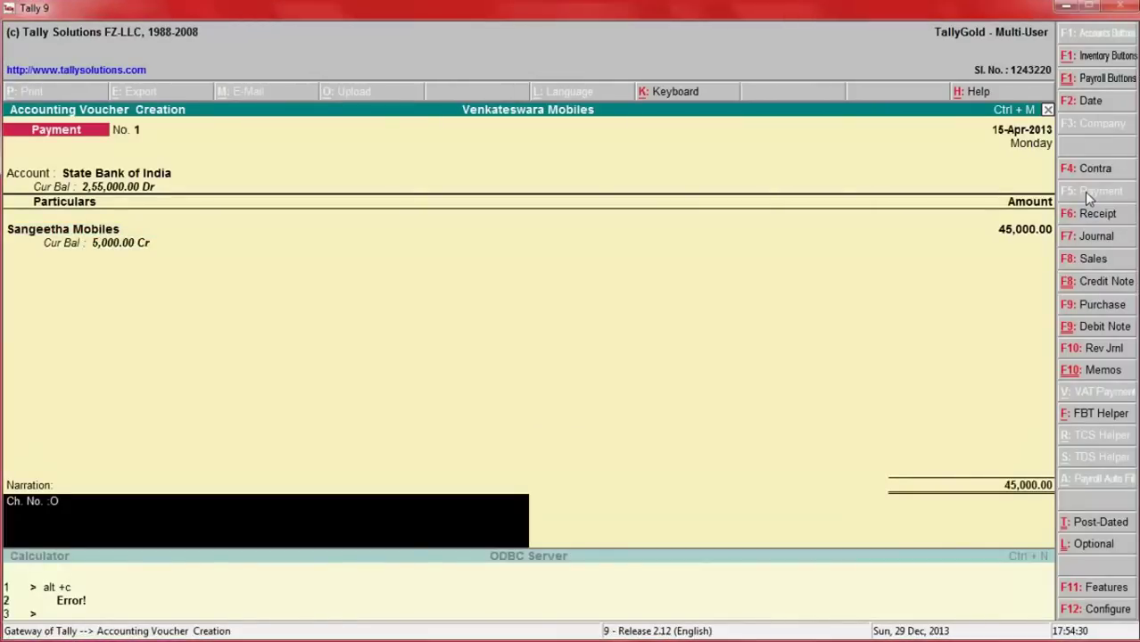
Add "Paid cheque to Snageetha mobiles from SBI" to the payment's narration and accept the voucher.
text(Paid chequ)
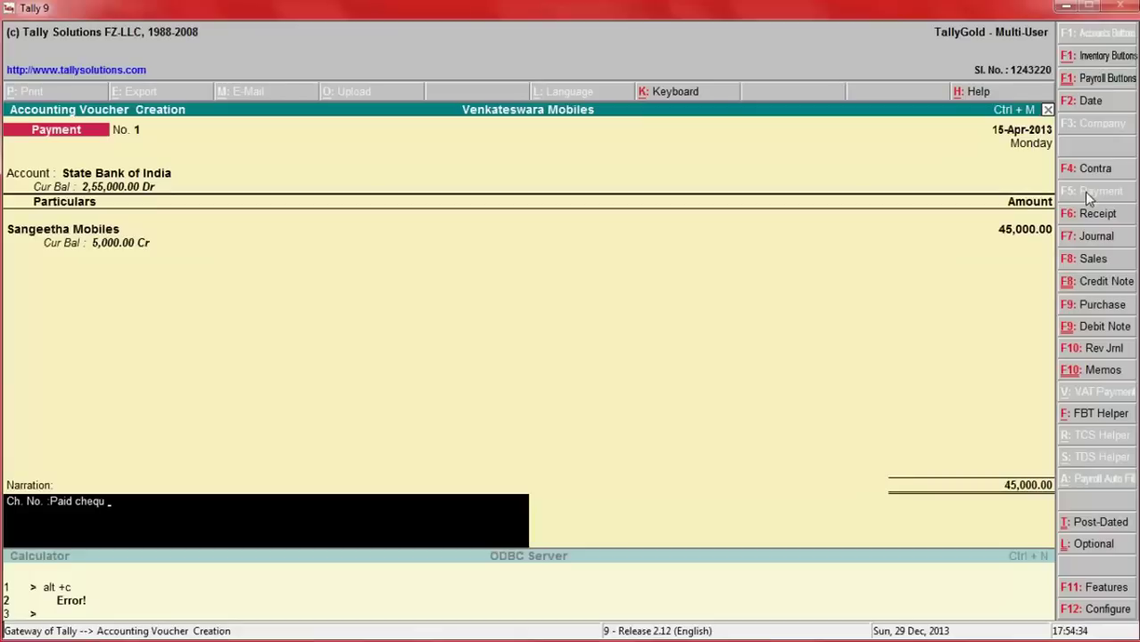
text(e to S)
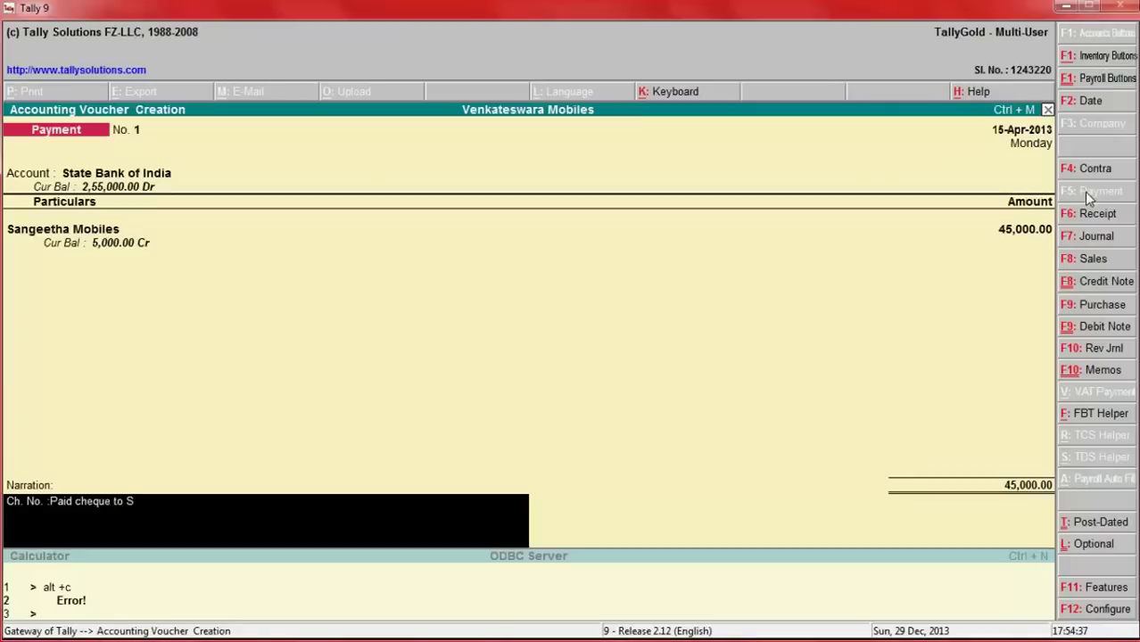
text(nageetha)
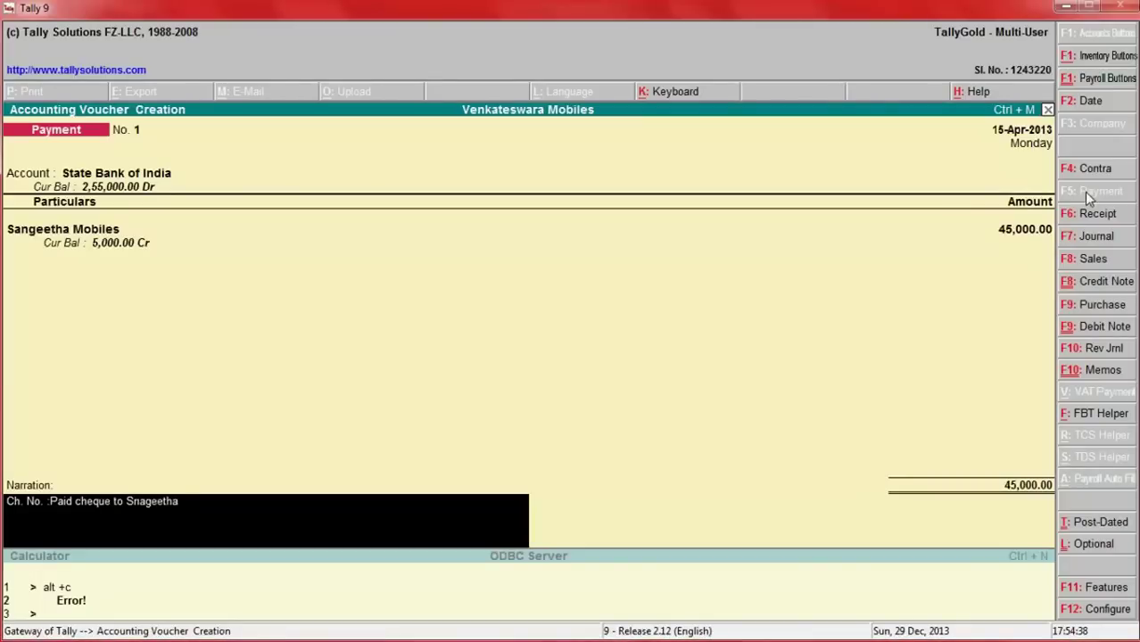
text( mobiles from )
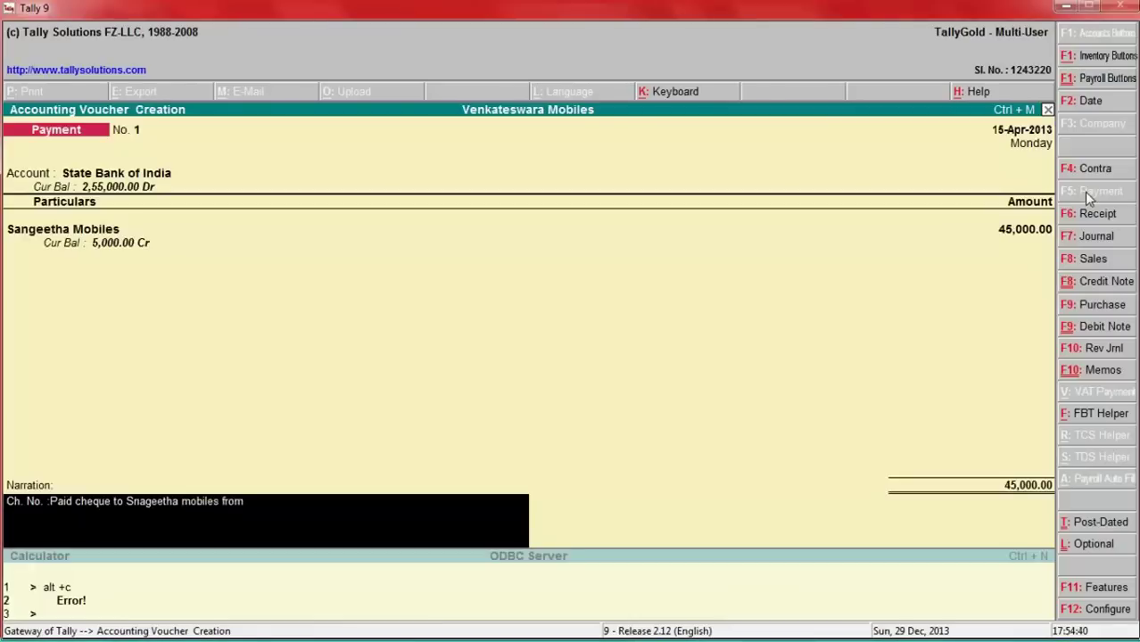
text(SBI)
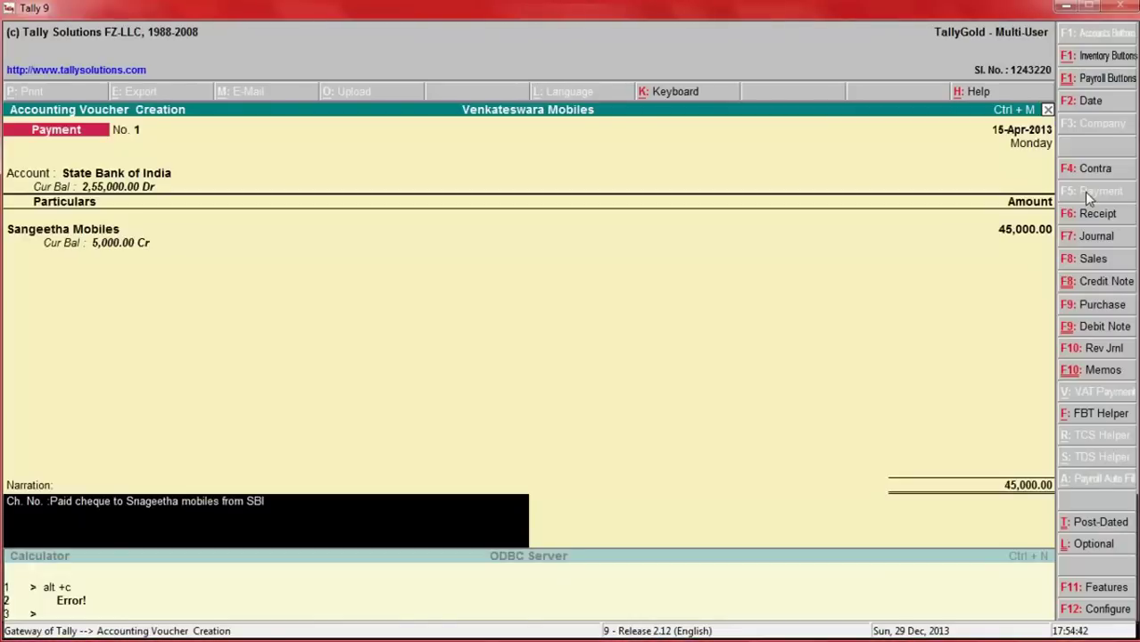
key(Return)
key(Return)
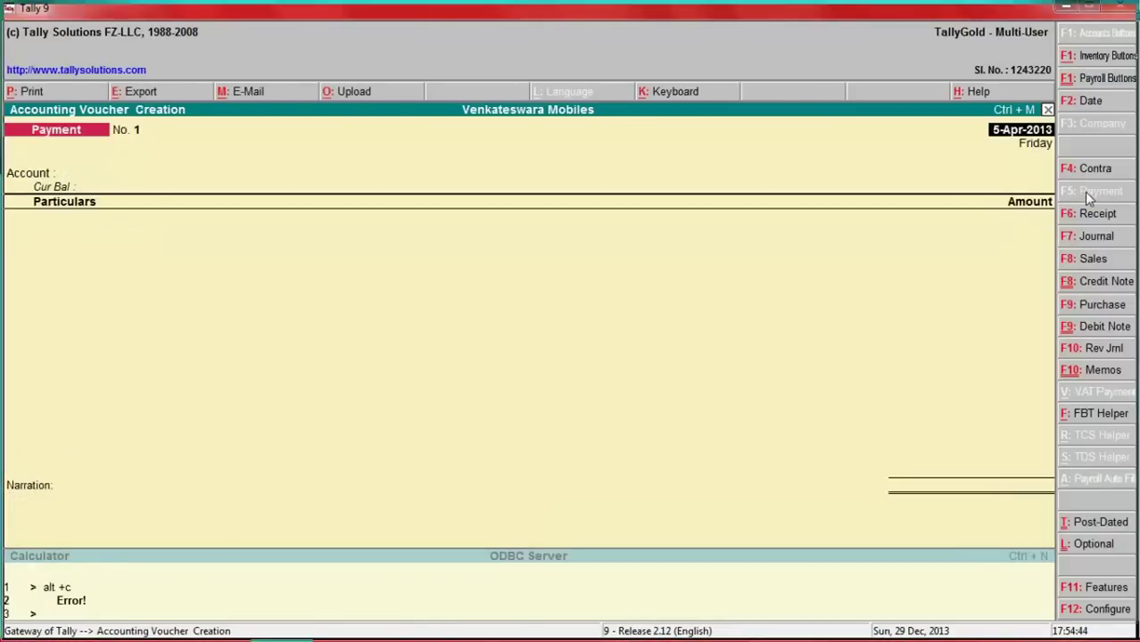
Select the 20.04.13 Sangeetha Mobiles discount in the Excel list and start a journal voucher in Tally.
key(alt+Tab)
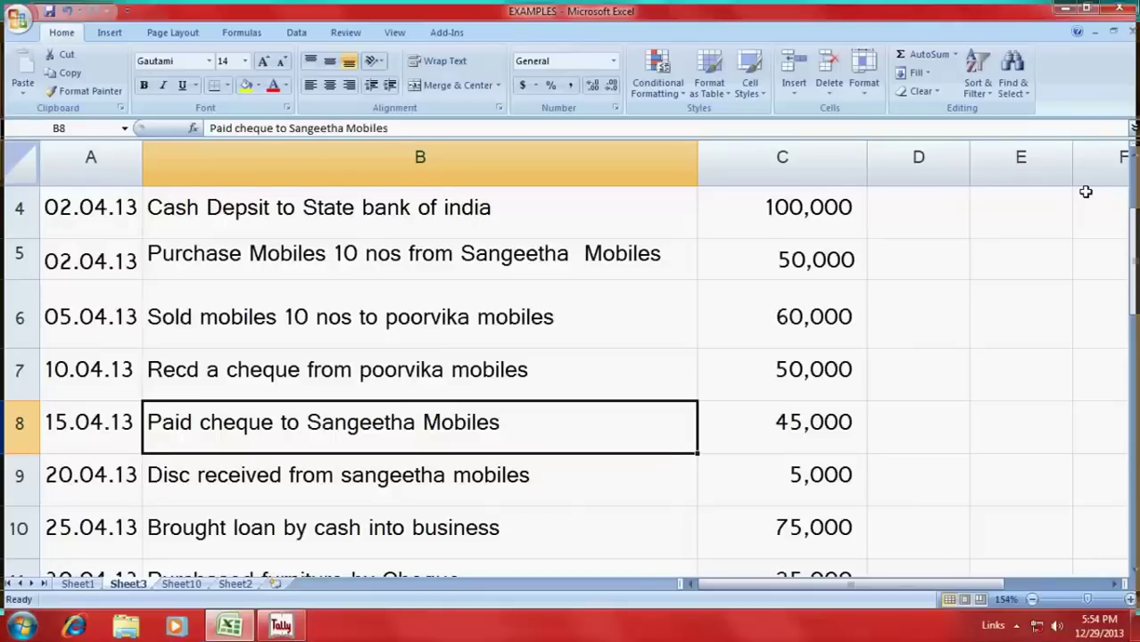
key(Down)
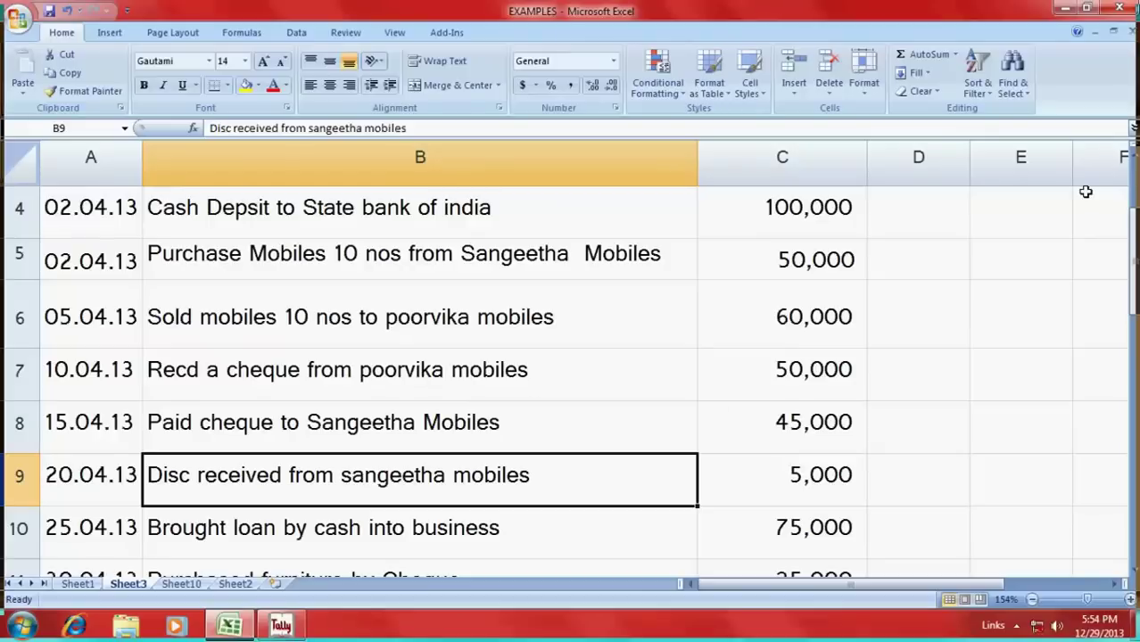
key(Down)
key(Up)
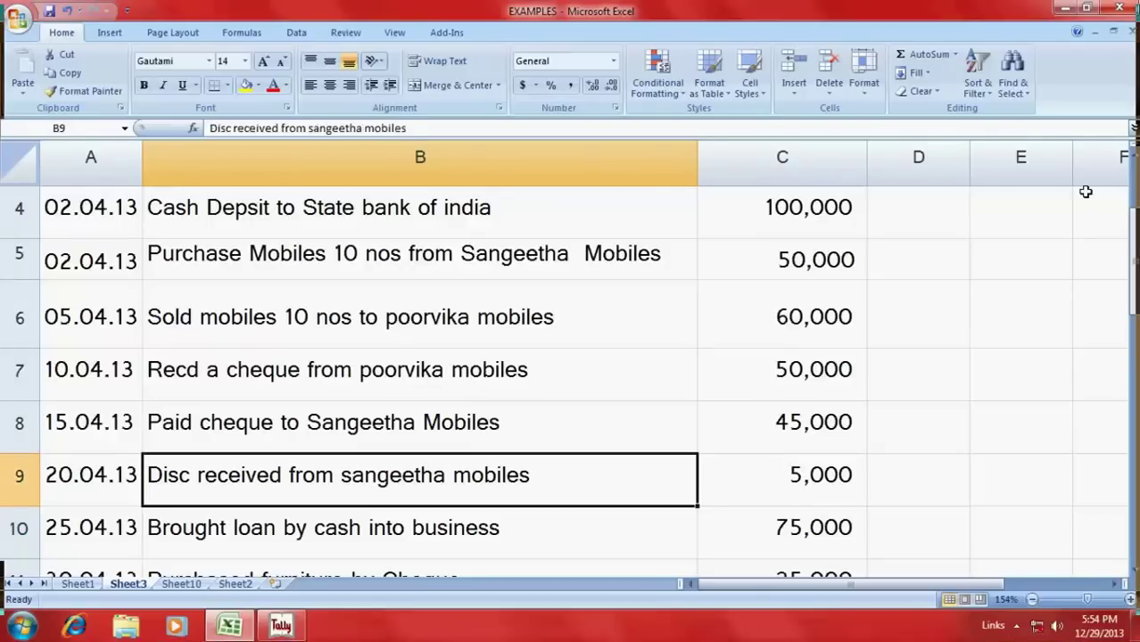
key(Up)
key(Down)
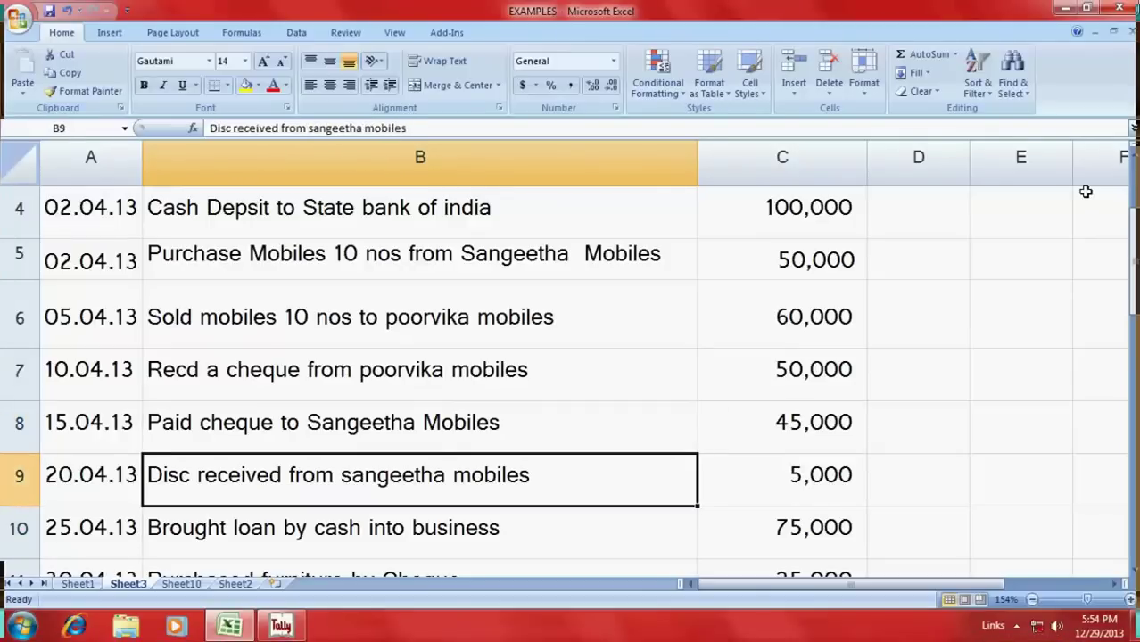
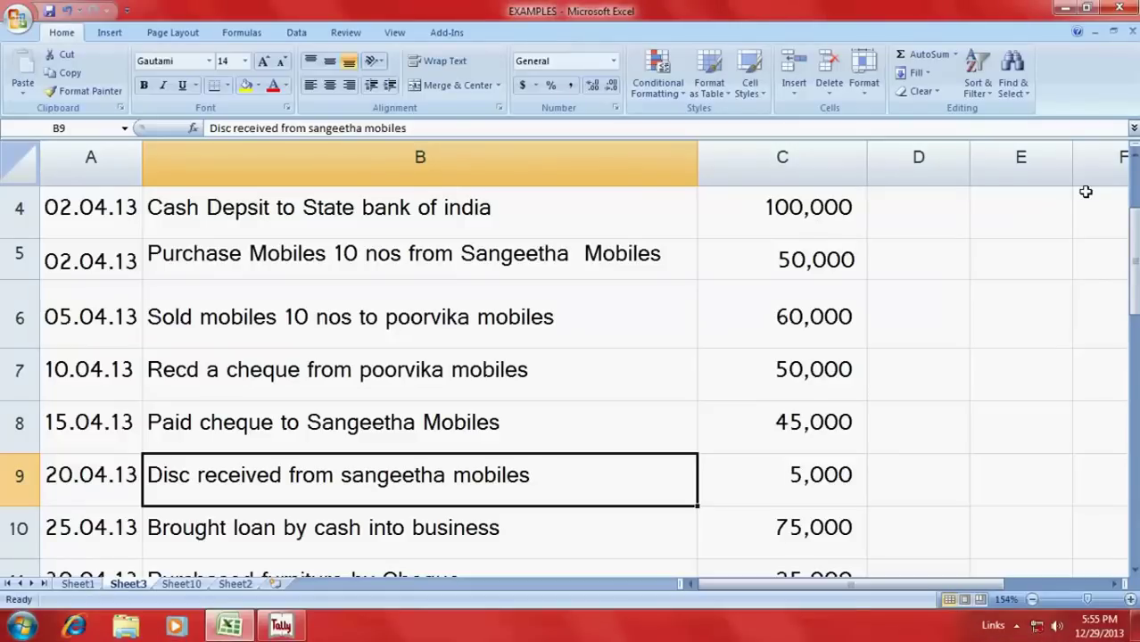
key(alt+Tab)
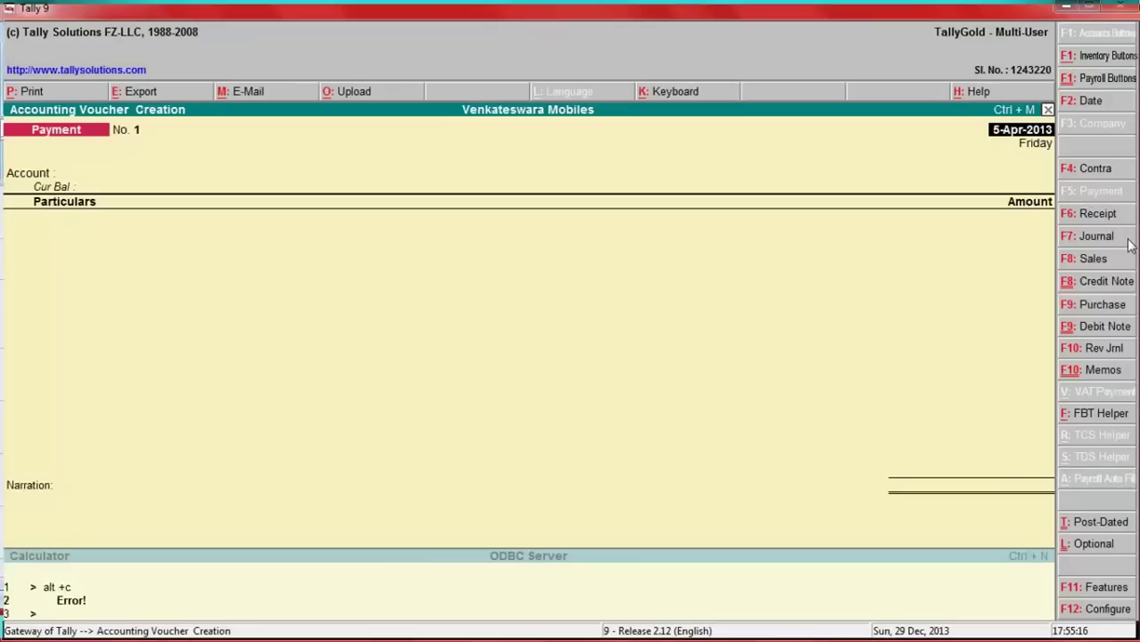
click(1092, 241)
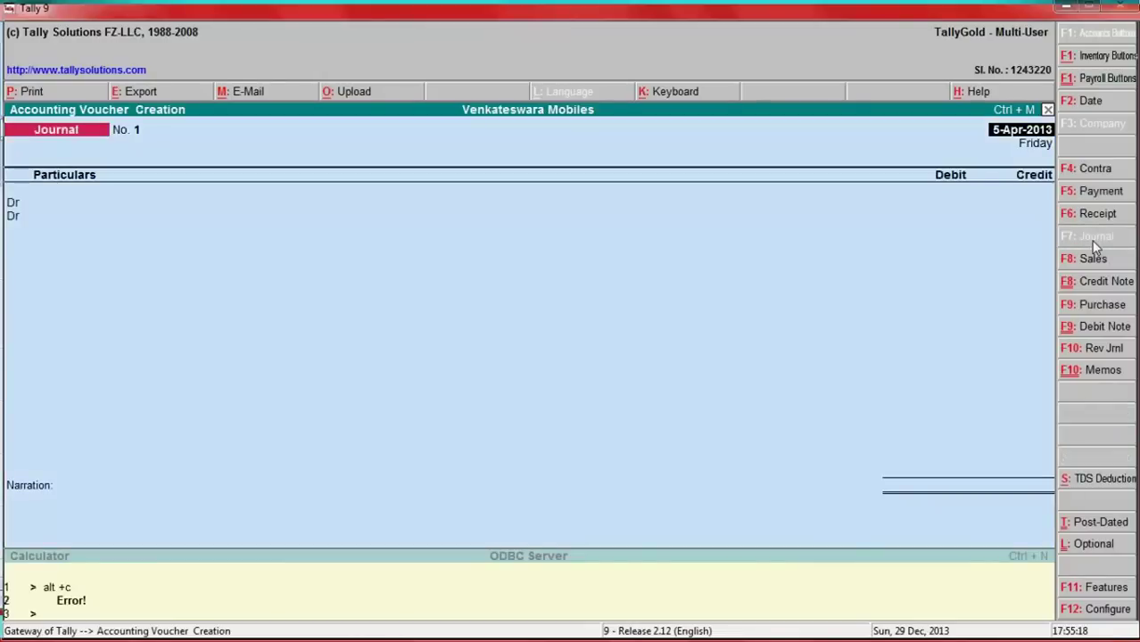
Debit Sangeetha Mobiles with 5000 in the journal voucher, taking the amount from the Excel list.
text(san)
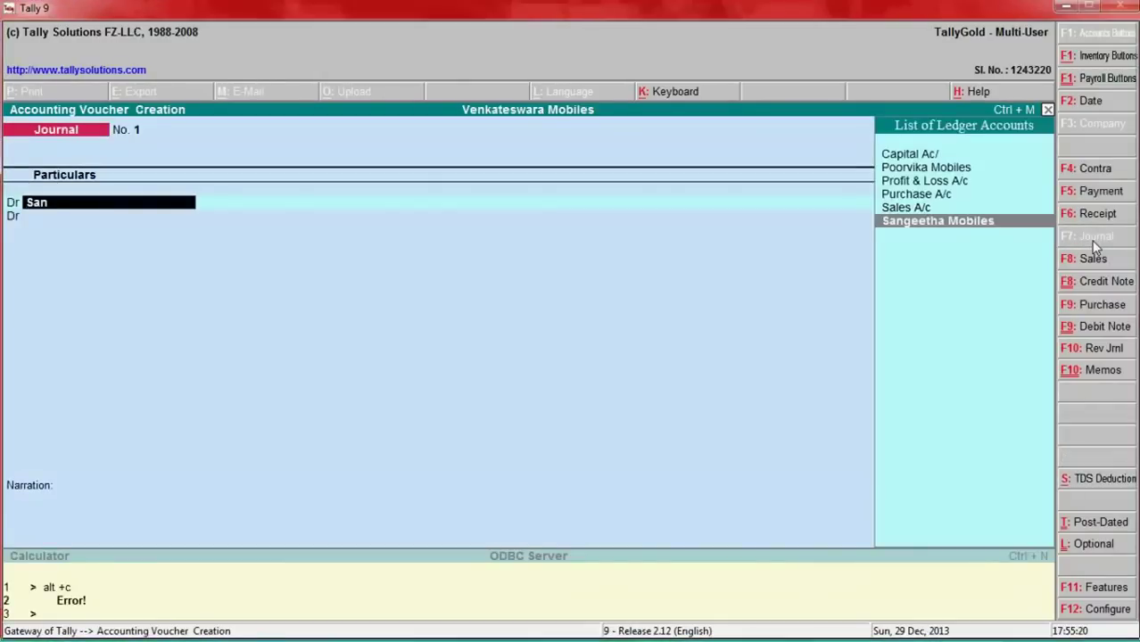
key(Return)
key(alt+Tab)
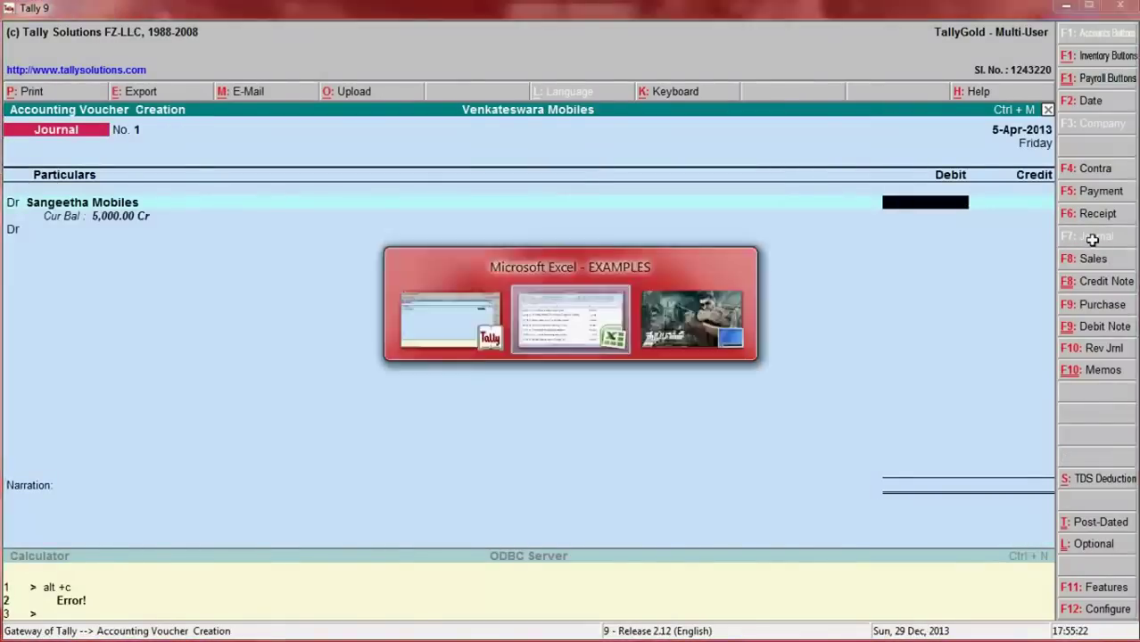
key(alt+Tab)
text(5,000)
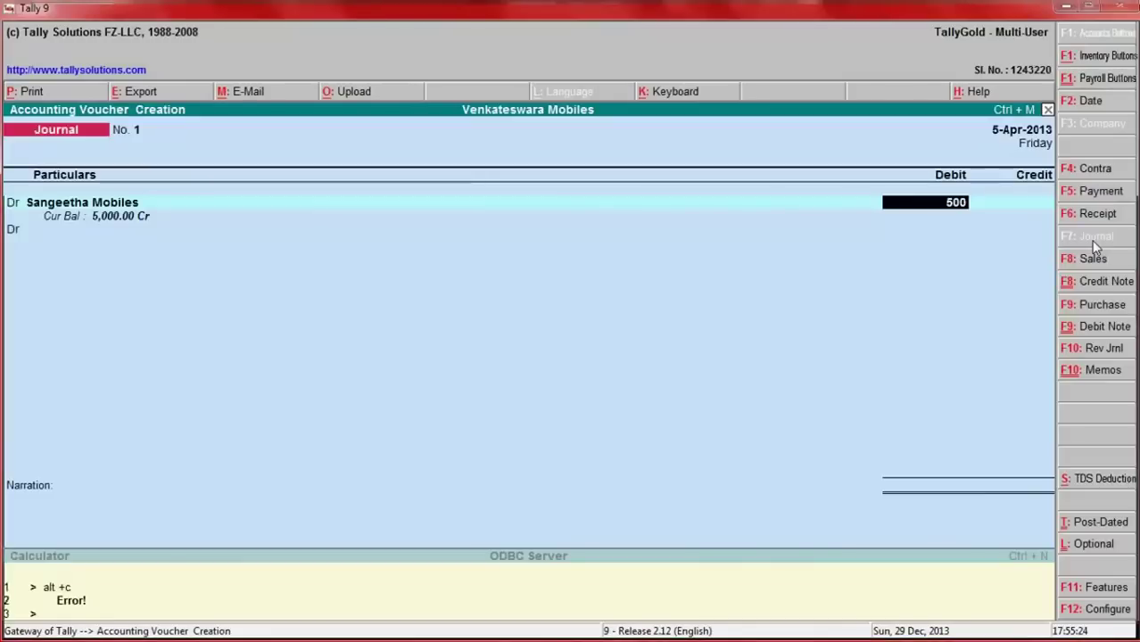
key(Return)
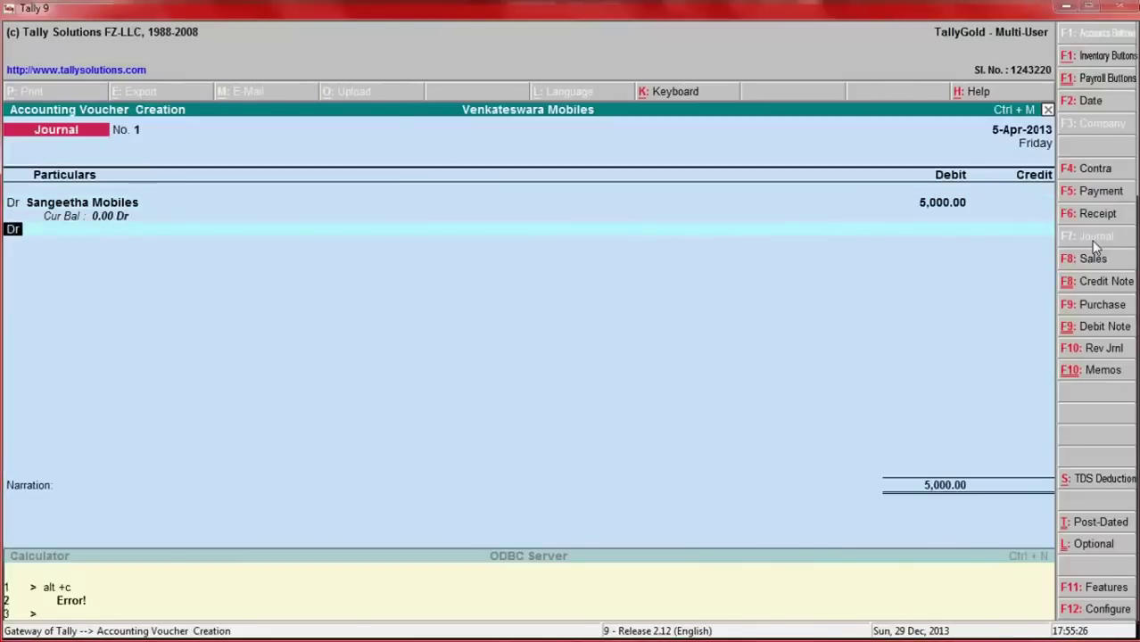
Add a credit line to the journal and create a ledger for it named Disc Recd A/c under Indirect Incomes.
text(cr)
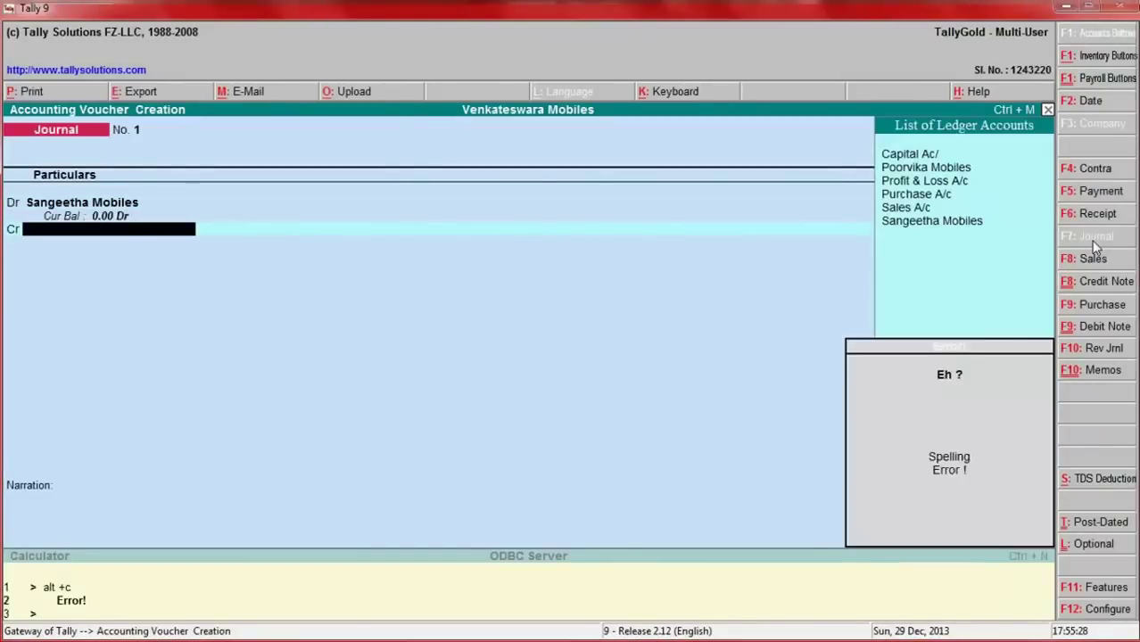
text(S)
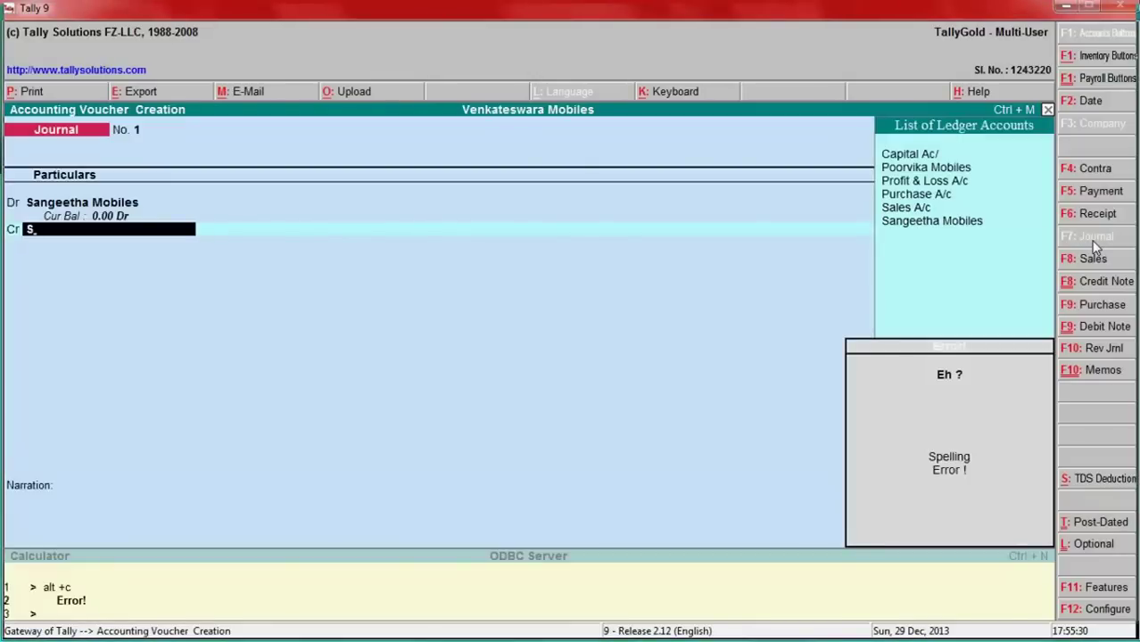
key(alt+c)
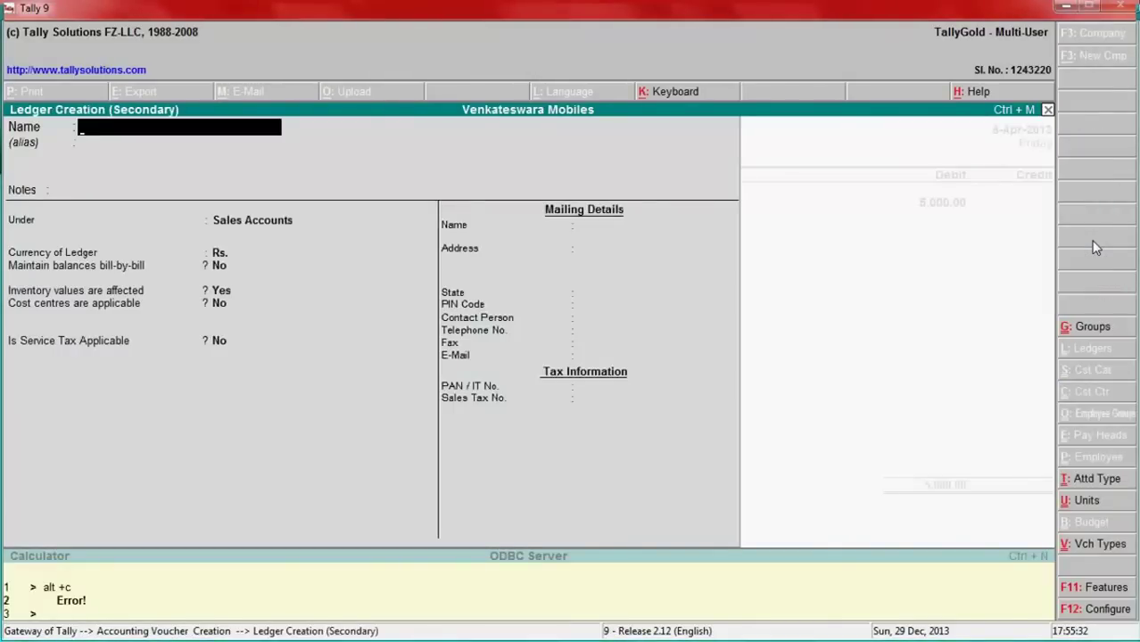
text(Disc Recd A/c)
key(Return)
key(Return)
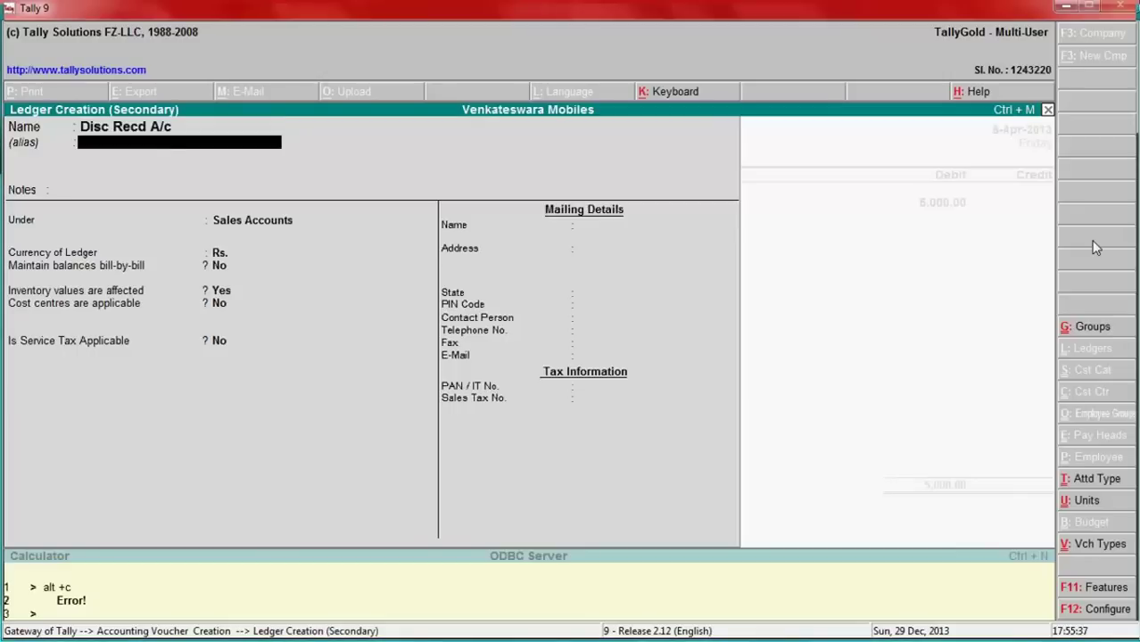
key(Return)
text(Indire)
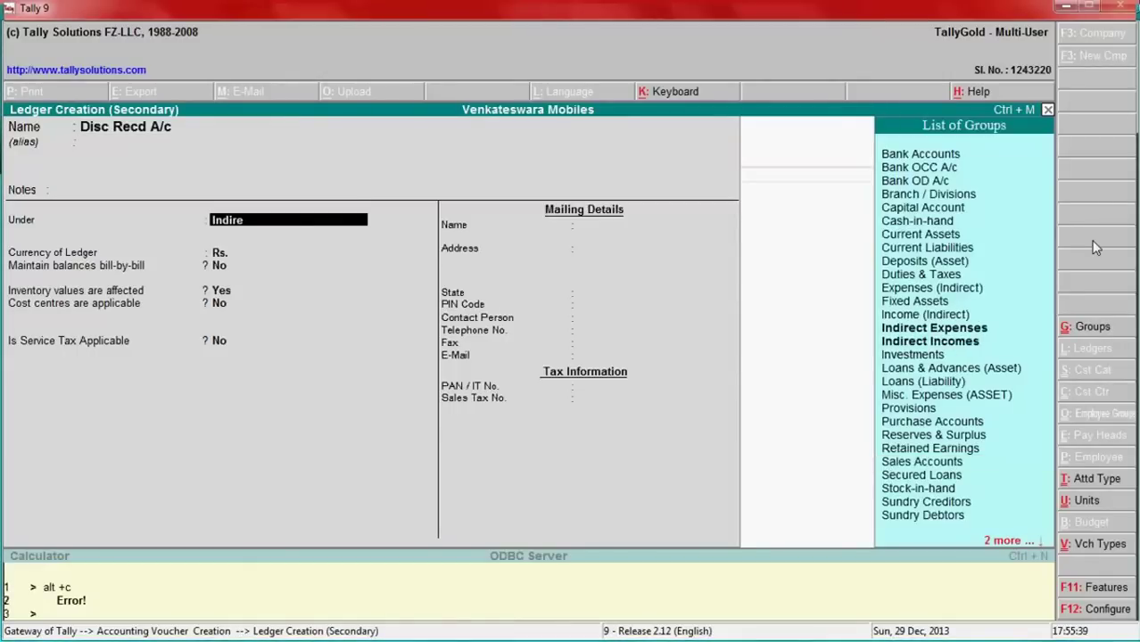
key(Down)
key(Return)
key(Return)
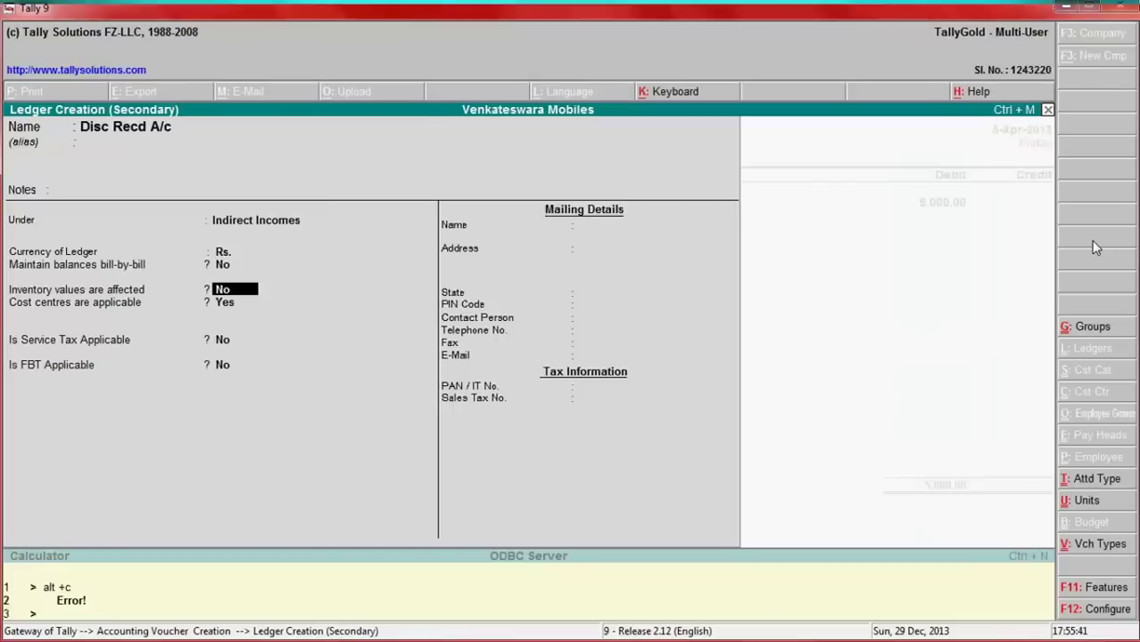
Set the new ledger's cost centres option to No, keep its other options and save it into the credit line.
key(Return)
key(Return)
key(Return)
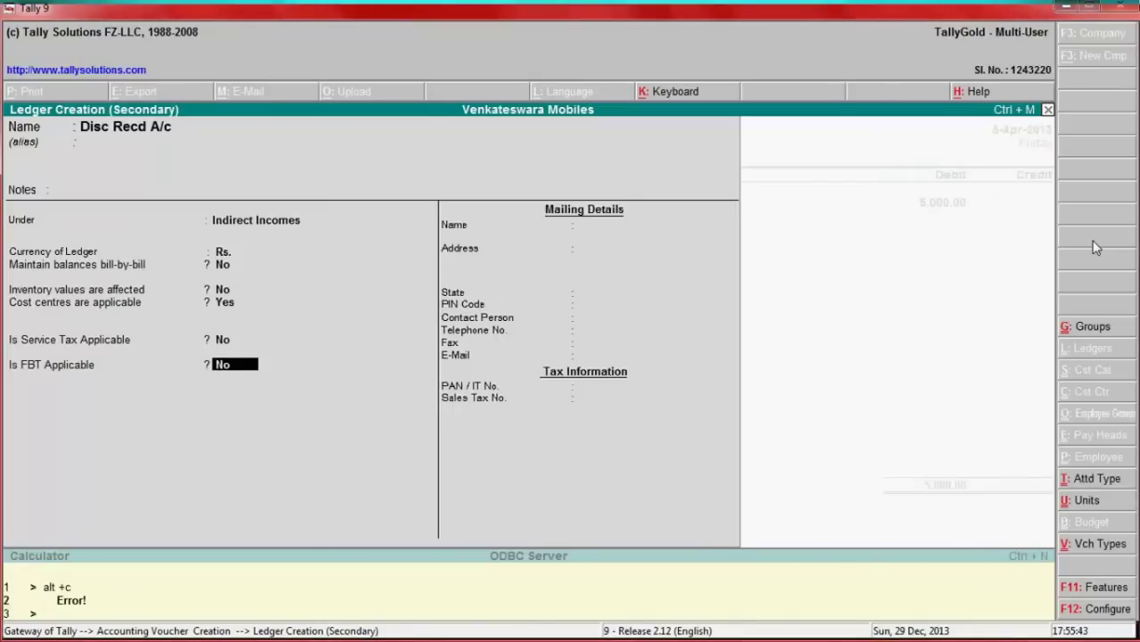
key(Up)
key(Up)
key(space)
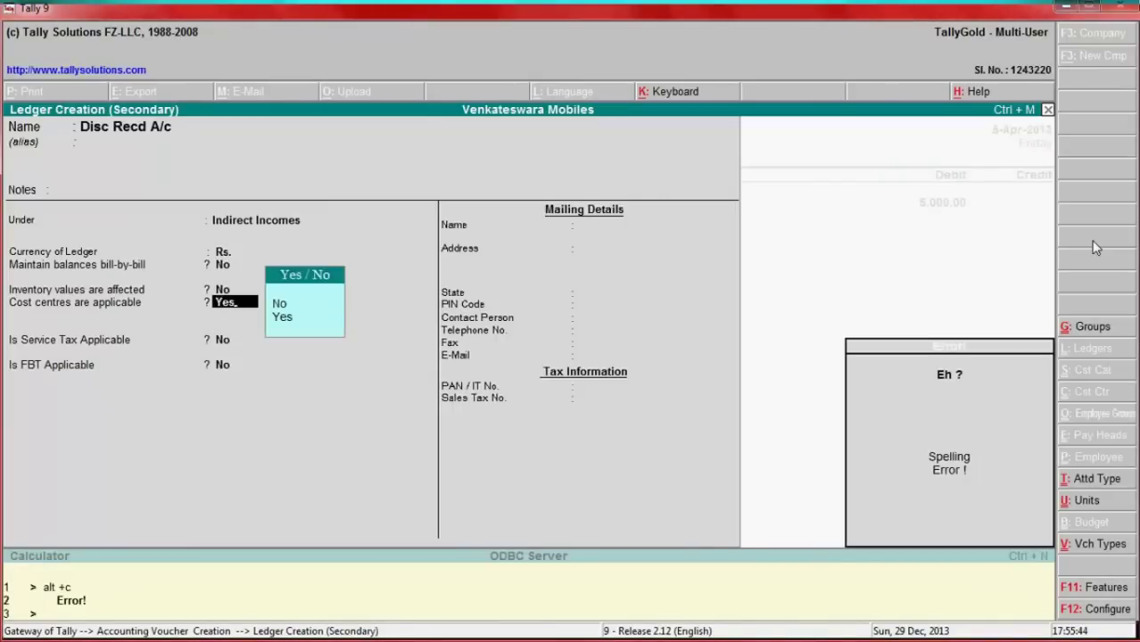
key(Up)
key(Return)
key(Return)
key(Return)
key(Return)
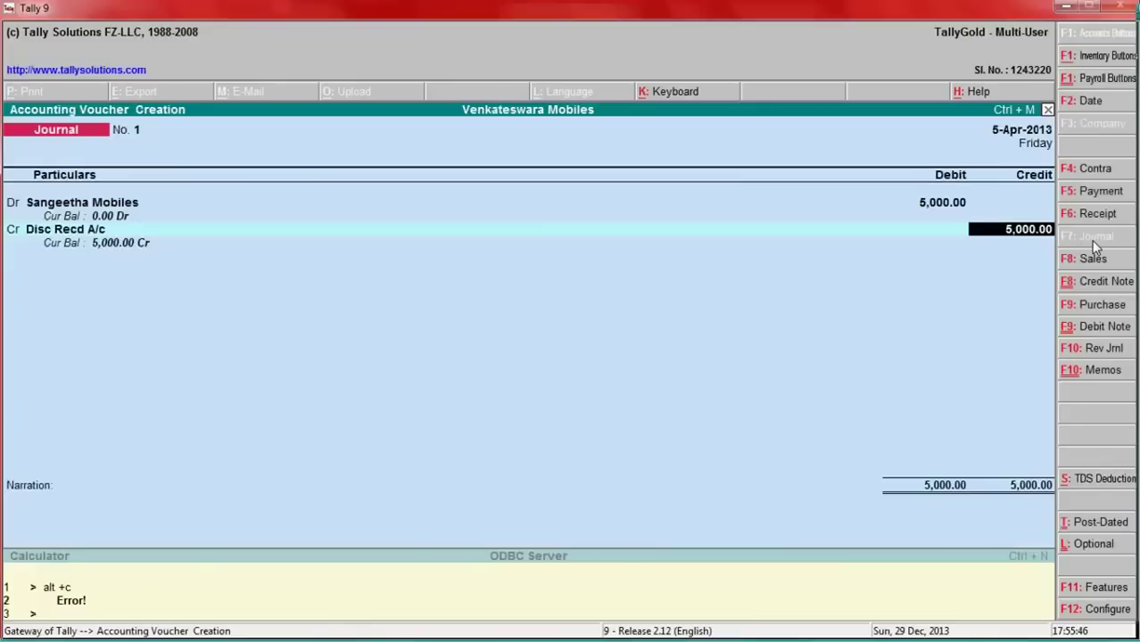
Accept the 5,000 credit to Disc Recd A/c, enter the narration "Being Disc recd from Sangeetha Mobiles" and save the journal voucher.
key(Return)
text(B)
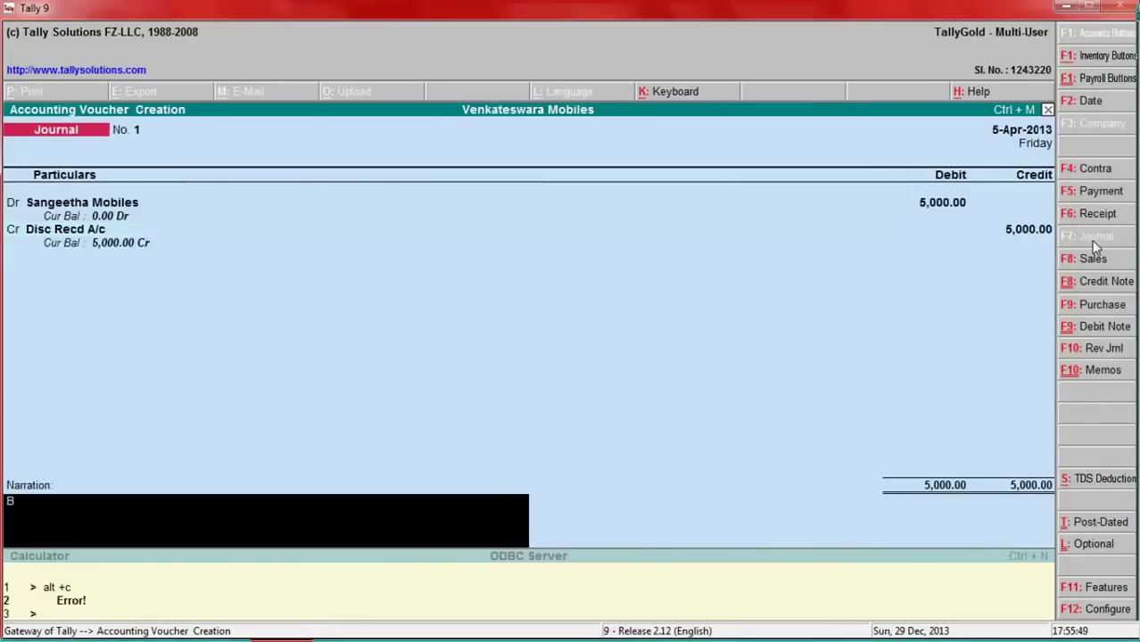
text(eing Dis)
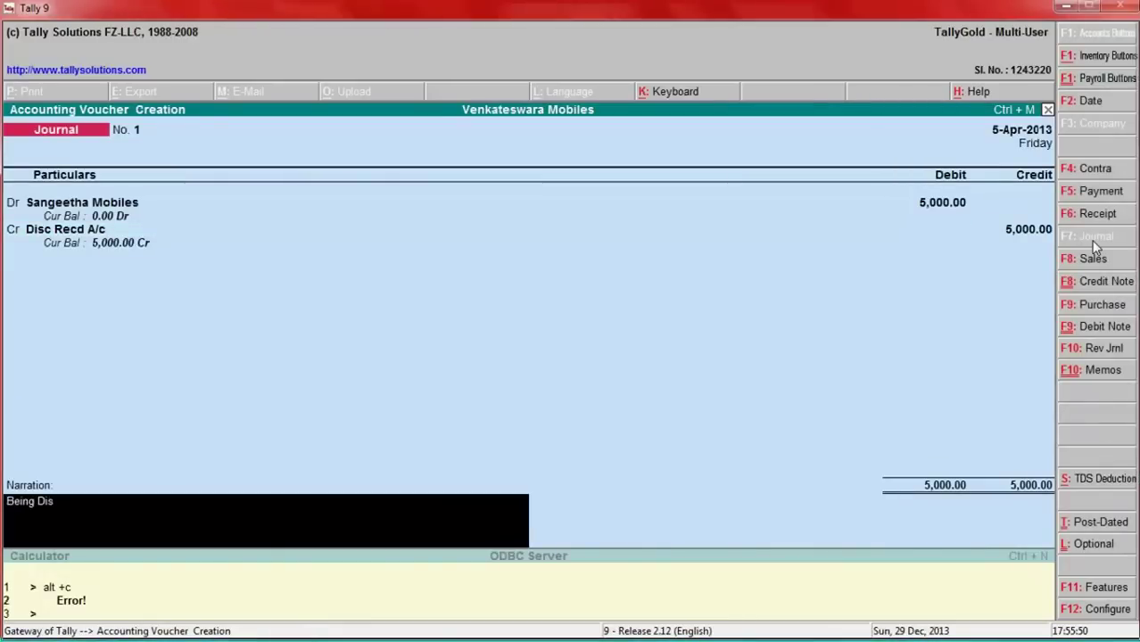
text(c recd from)
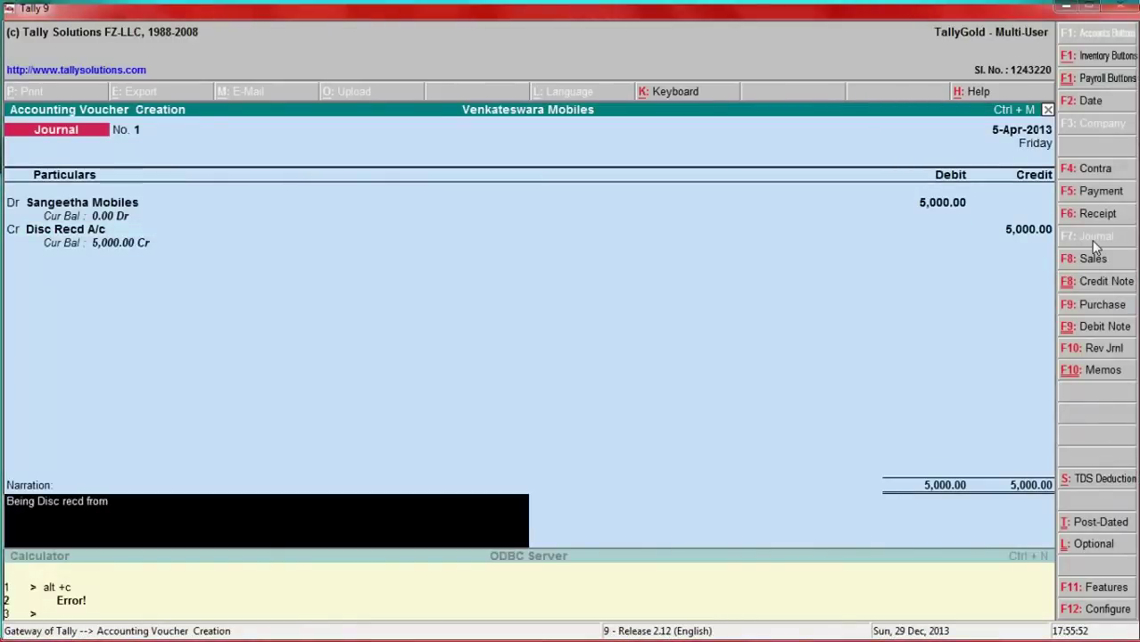
text( Sangeetha Mobiles)
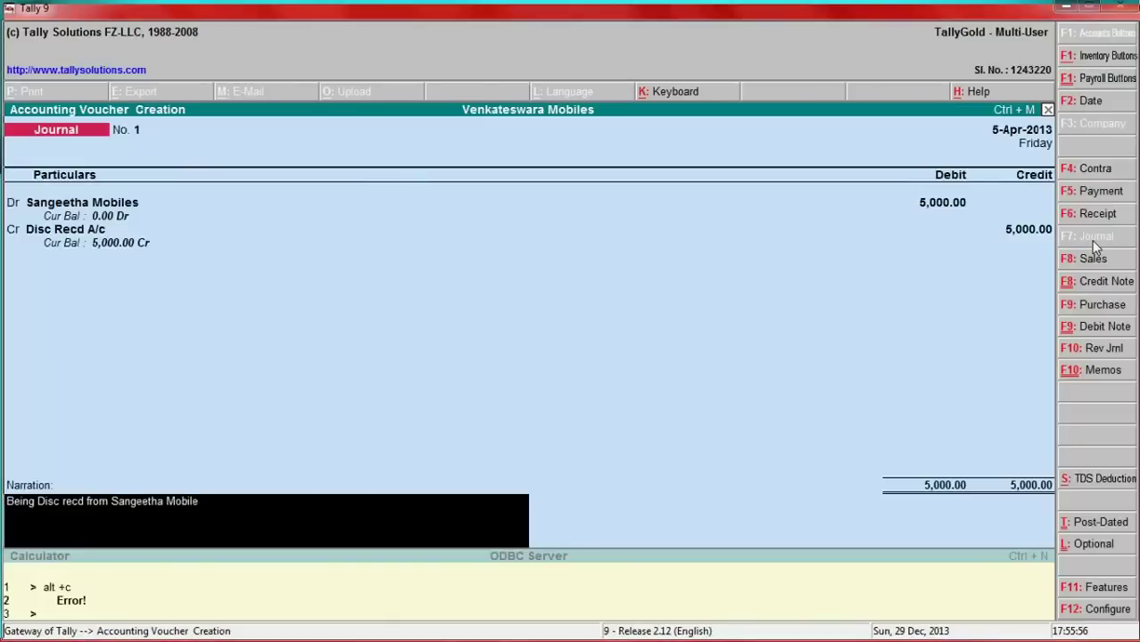
key(Return)
key(Return)
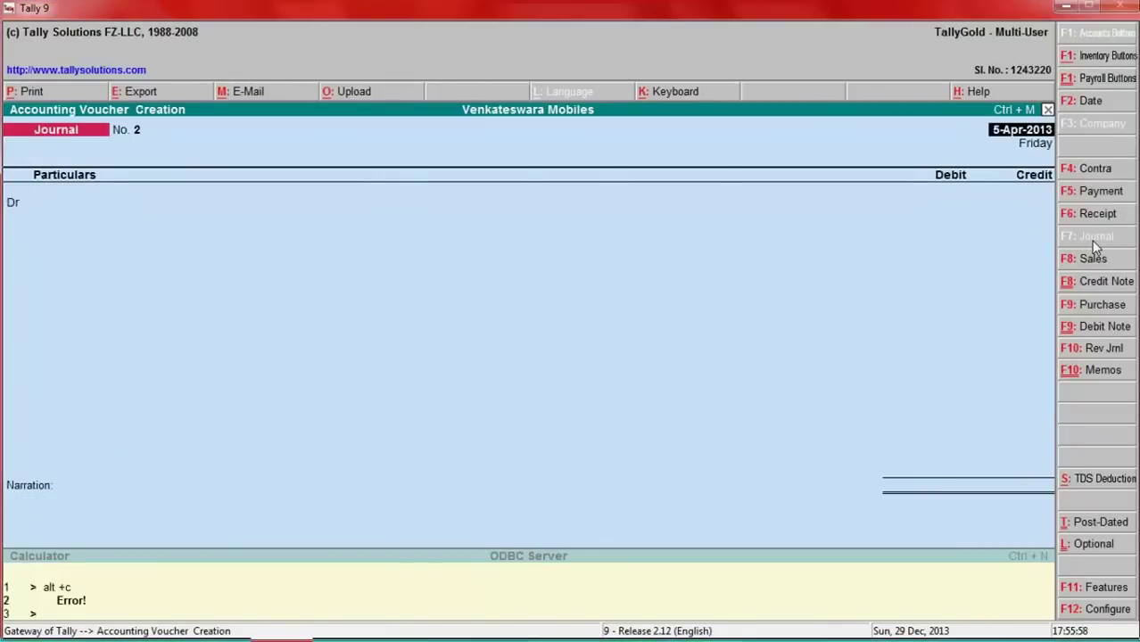
Switch to the Excel list and select the 25.04.13 entry for the loan brought into the business by cash.
key(alt+Tab)
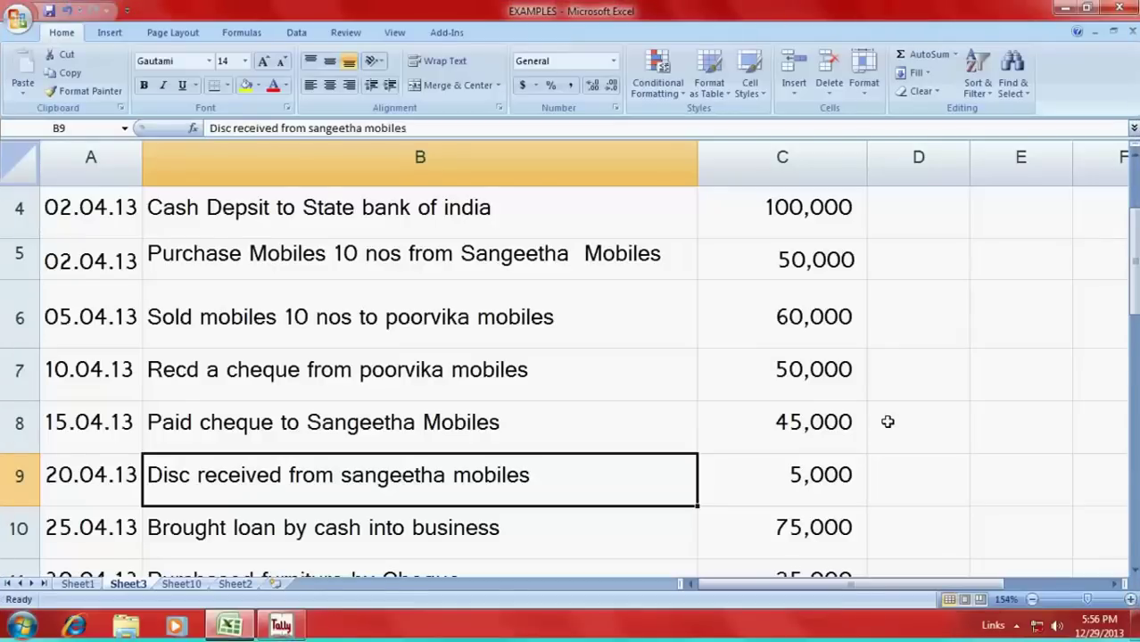
scroll(887, 422, down, 1)
click(477, 365)
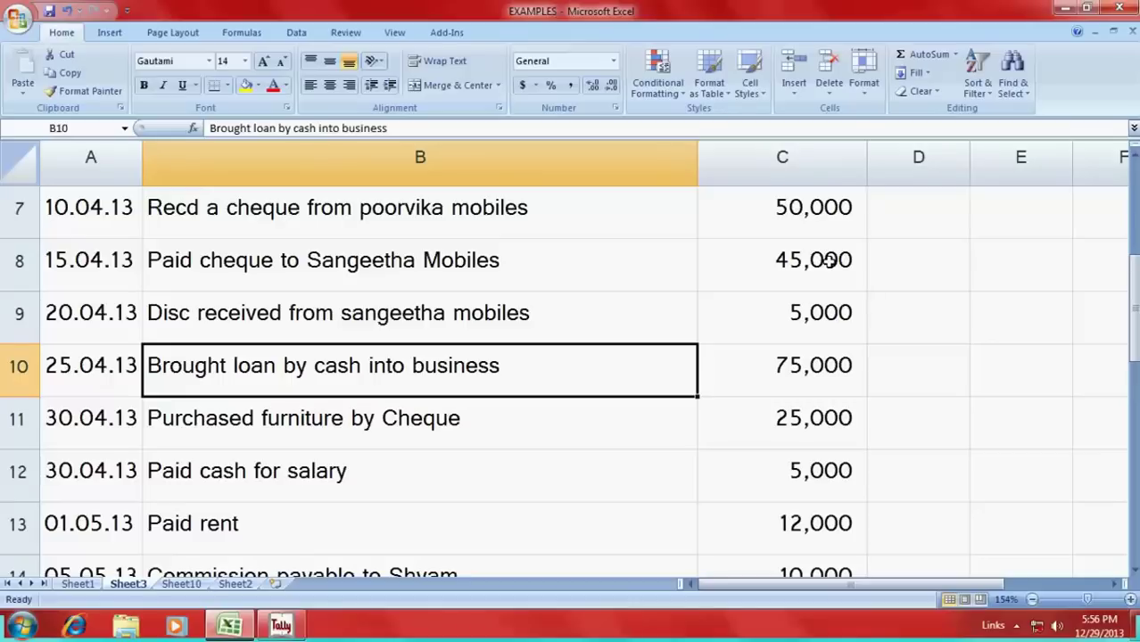
key(Up)
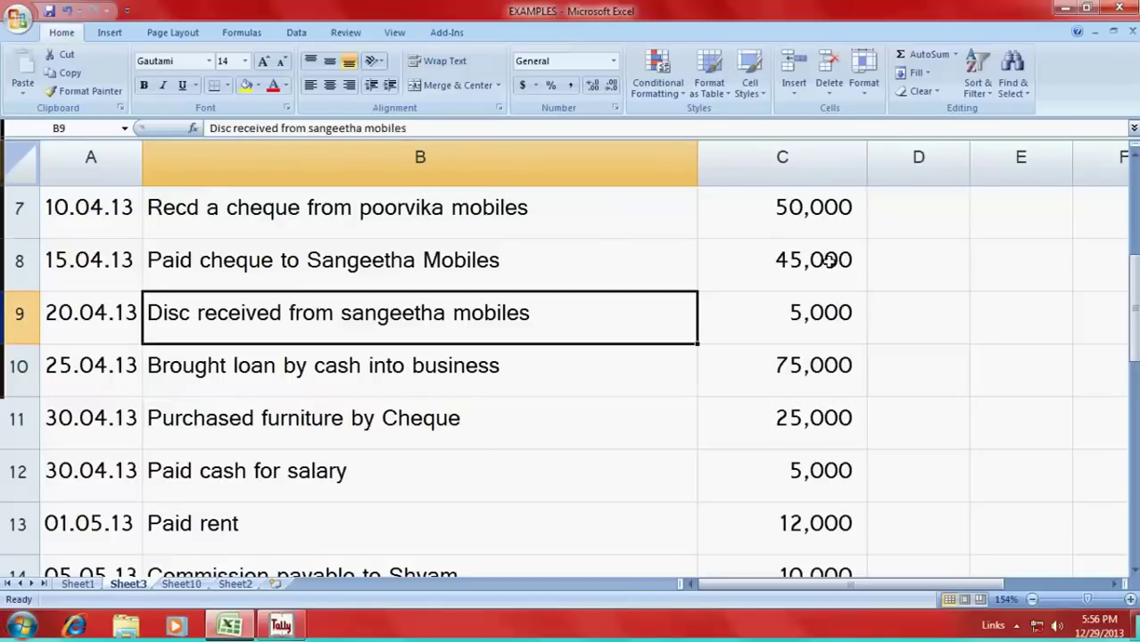
key(Down)
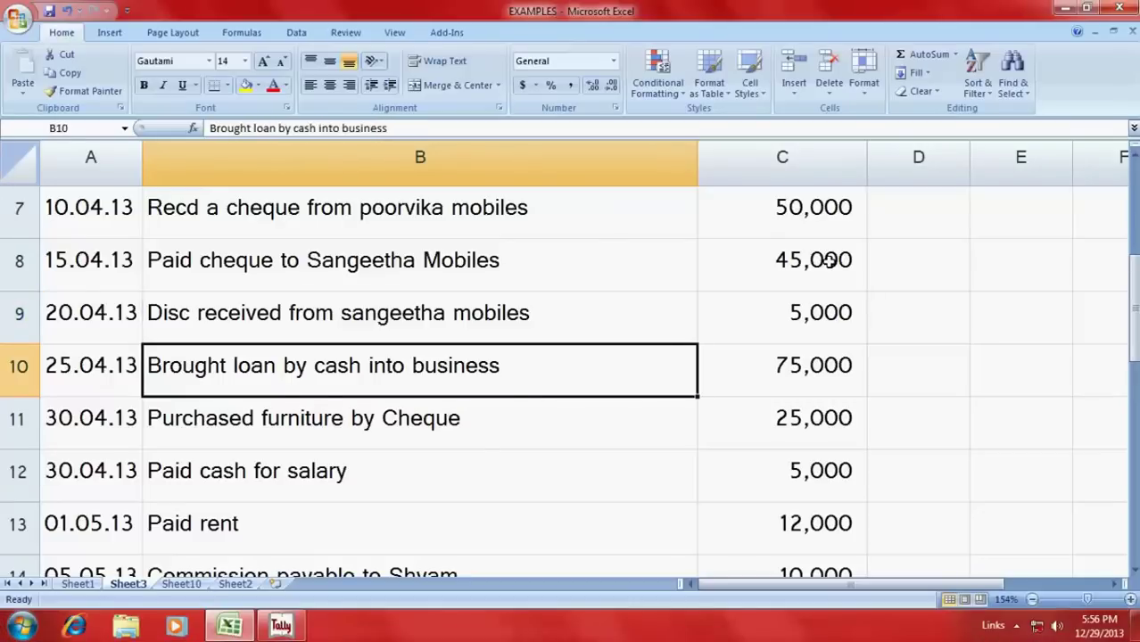
Return to Tally and set the voucher date to 25-Apr-2013, rechecking the loan entry in the Excel list.
key(alt+Tab)
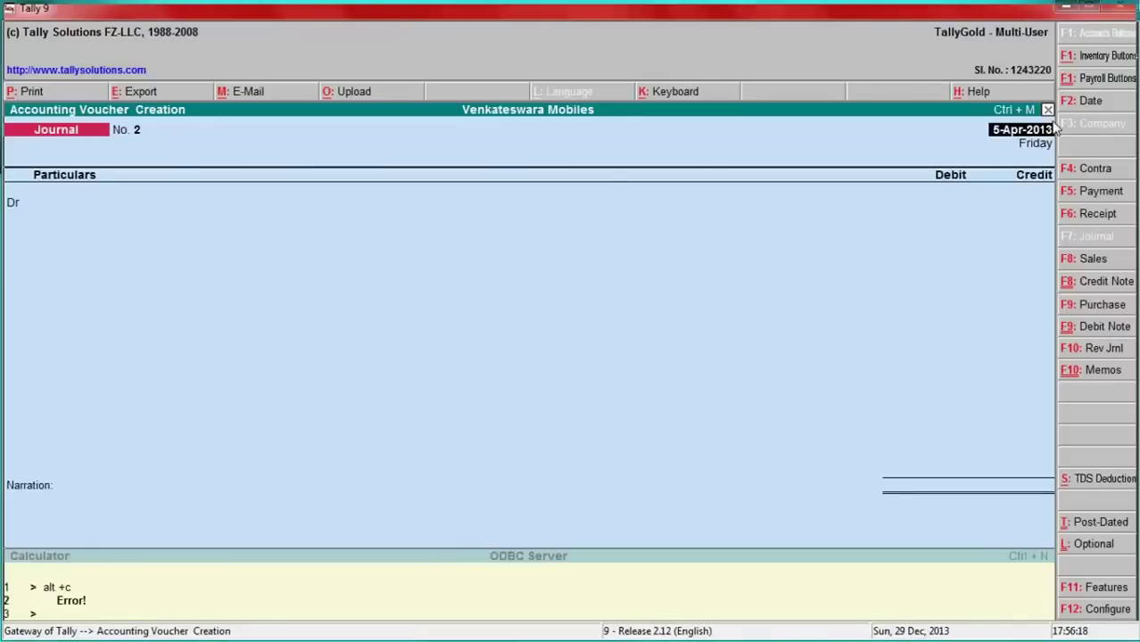
click(1098, 105)
text(25-)
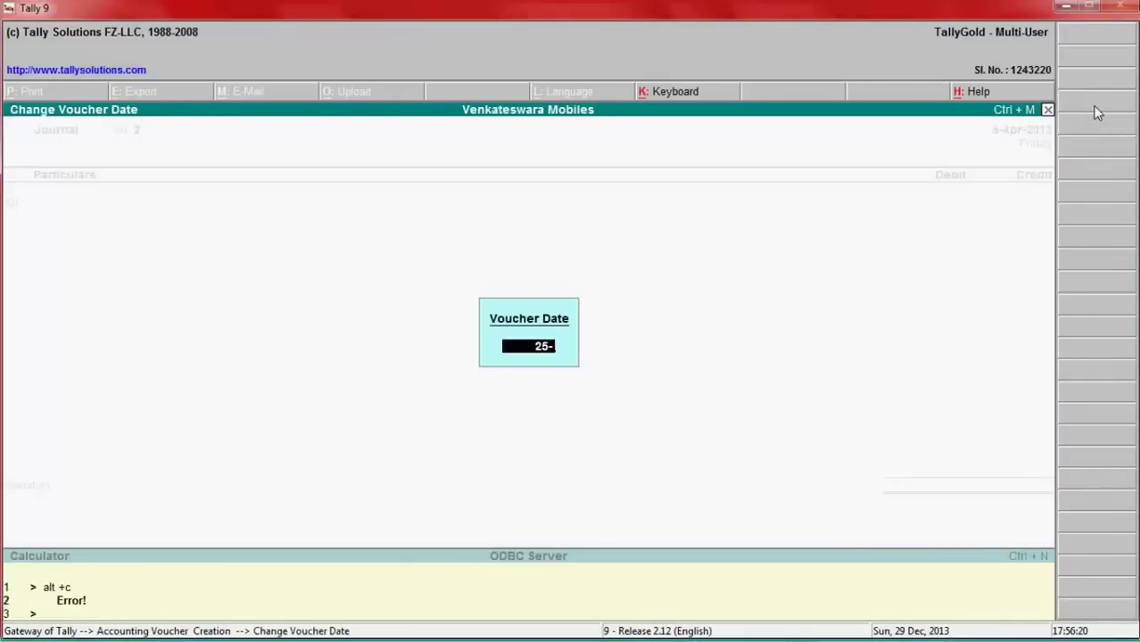
key(Return)
key(alt+Tab)
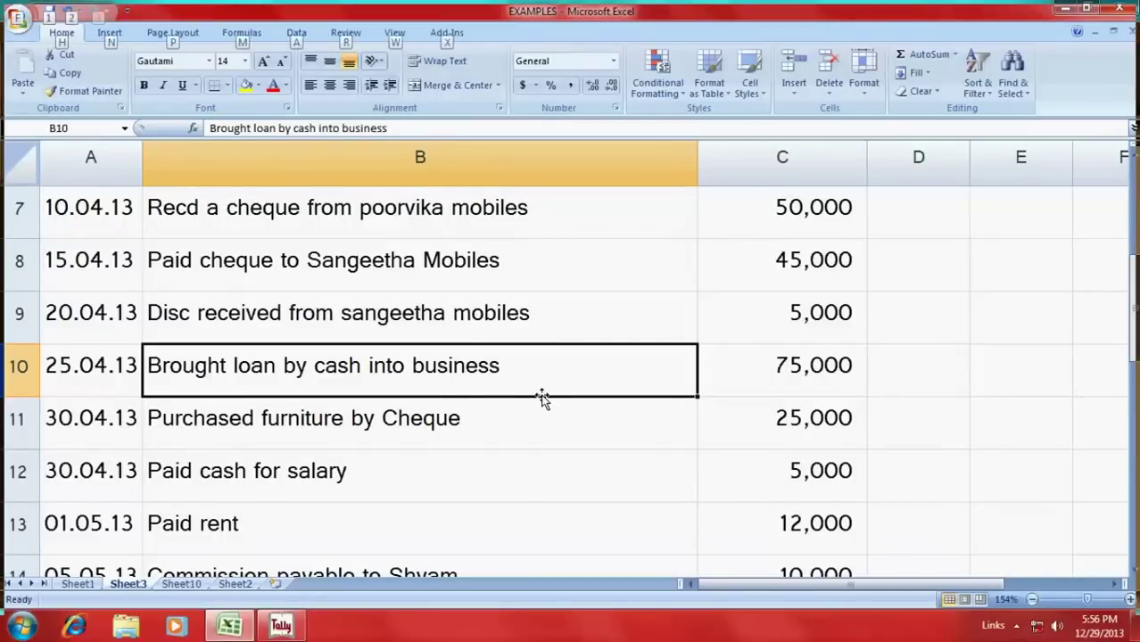
key(alt+Tab)
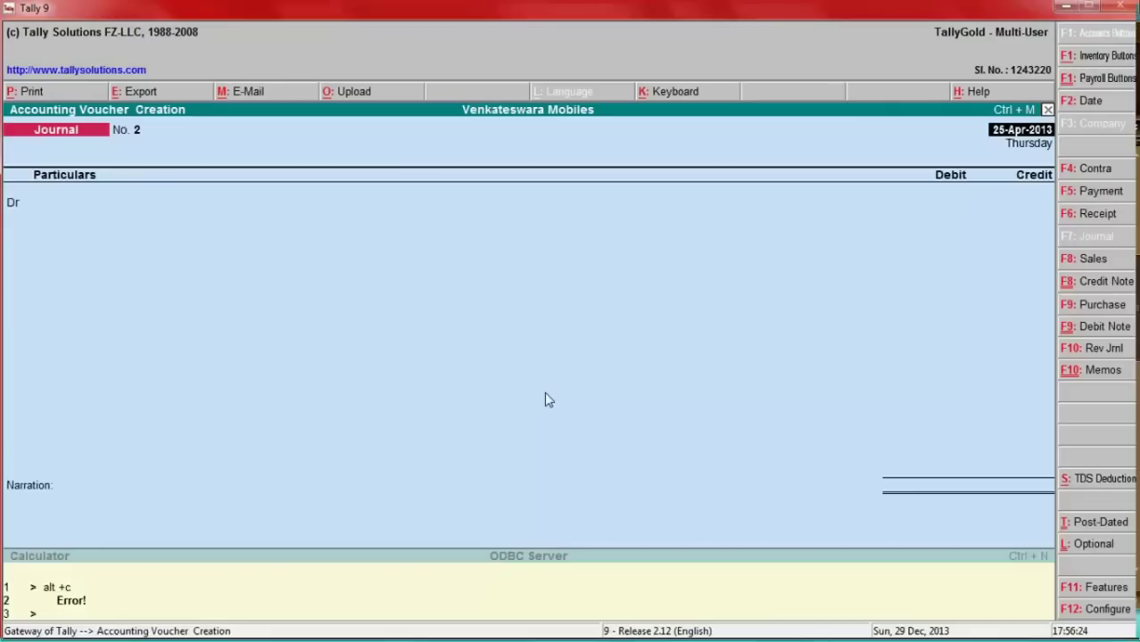
Start a receipt voucher for the loan with Cash as its account.
click(1097, 215)
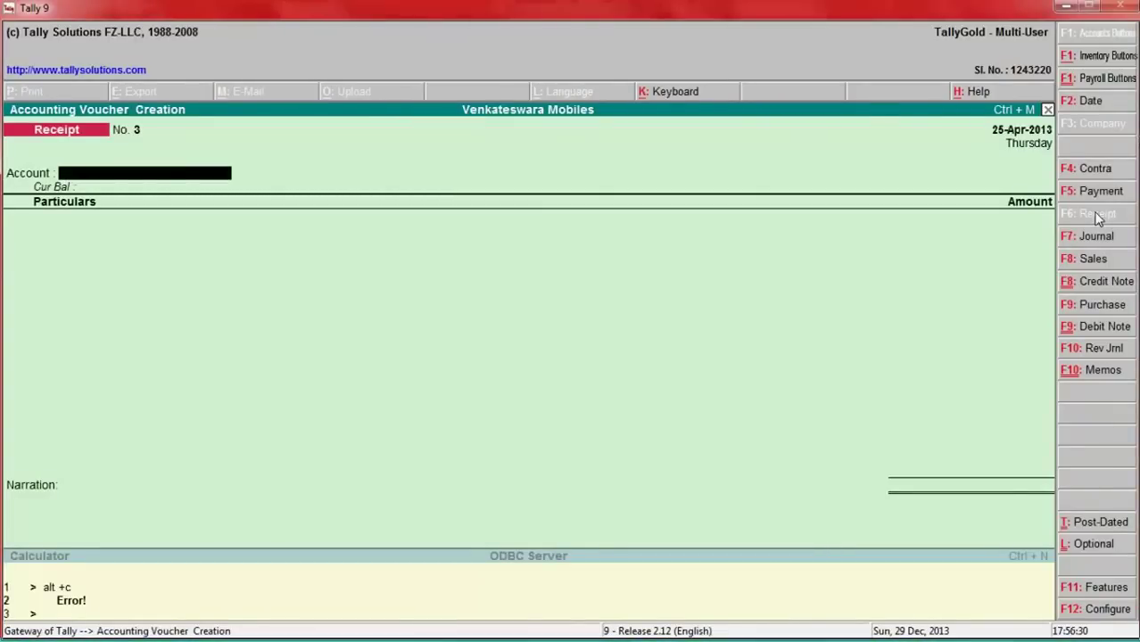
text(Cas)
key(Return)
Create a ledger named Loan A/c under Loans (Liability) from the receipt's particulars line.
text(a)
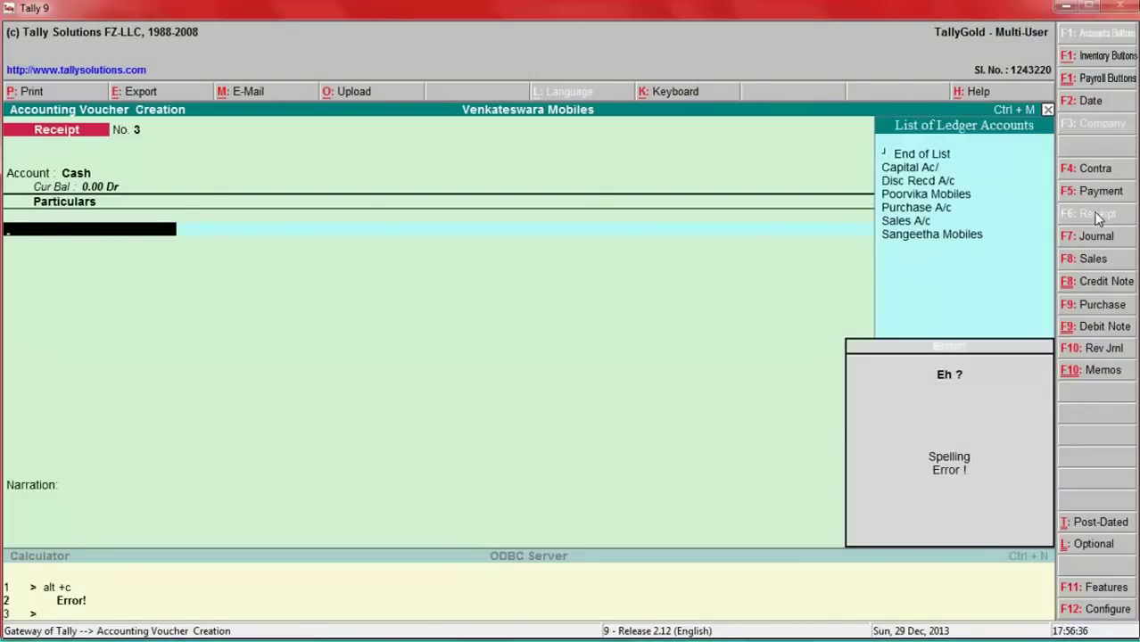
key(alt+c)
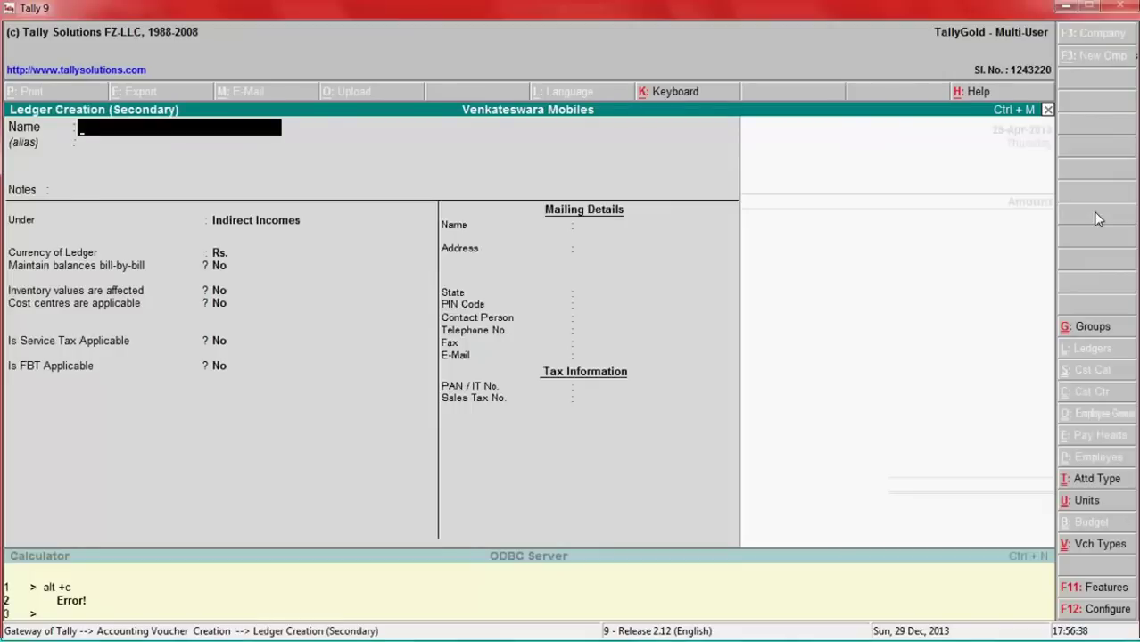
text(Loan A/c)
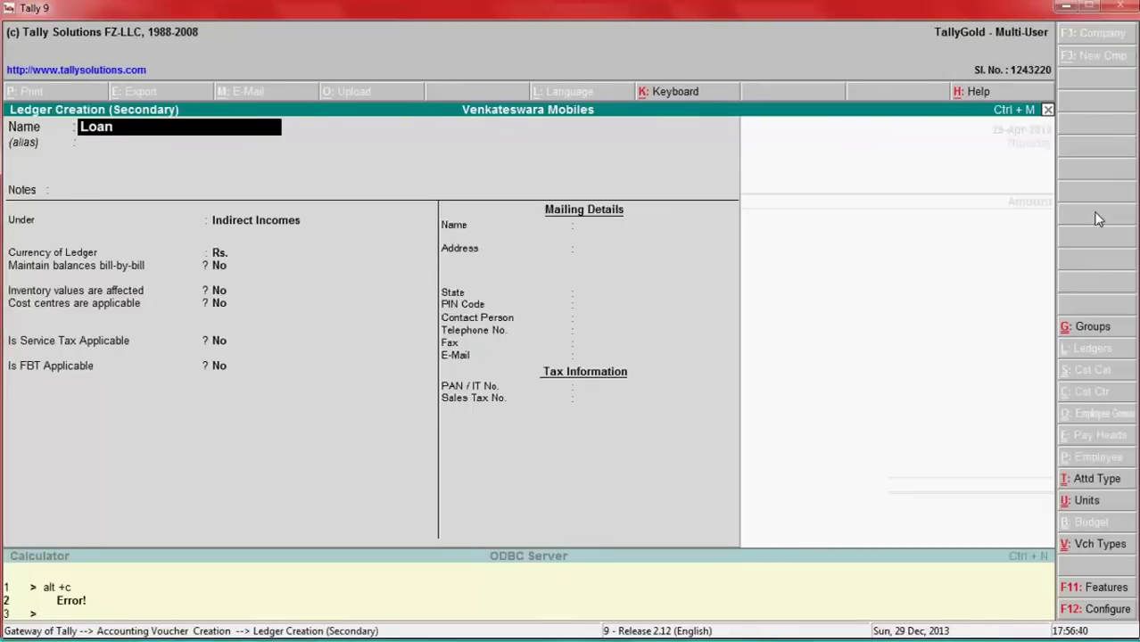
key(Return)
key(Return)
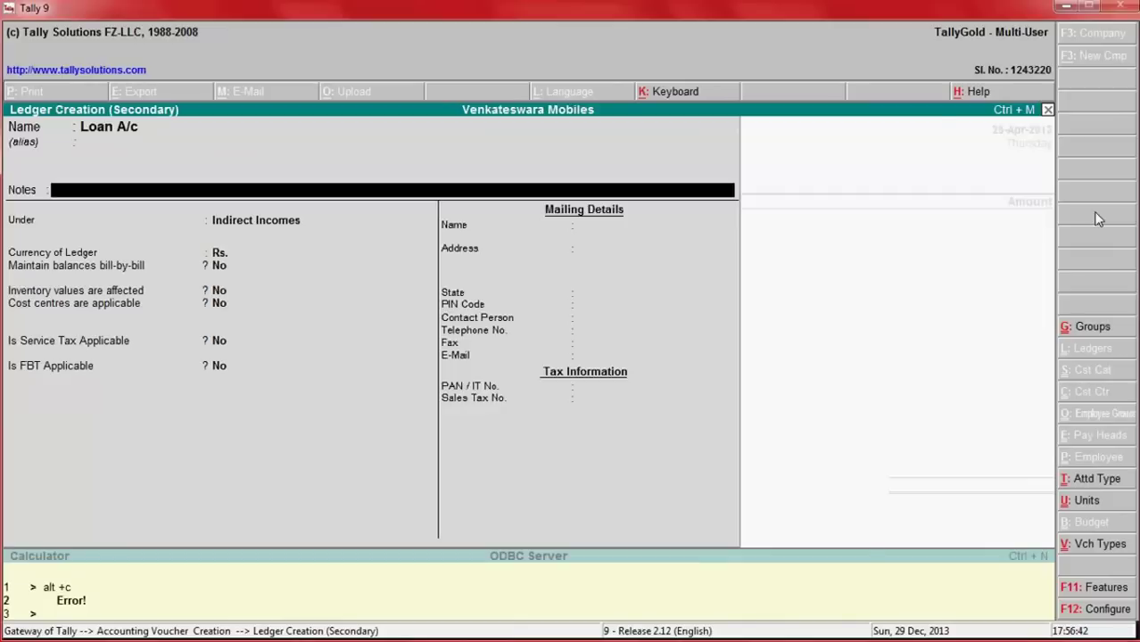
key(Return)
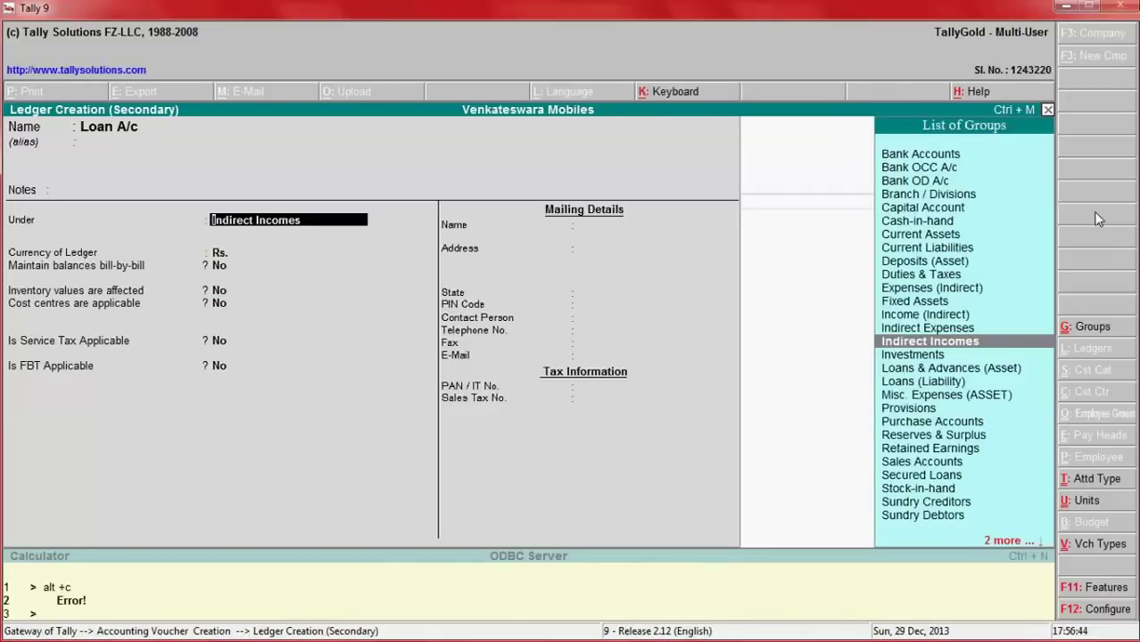
text(Lo.)
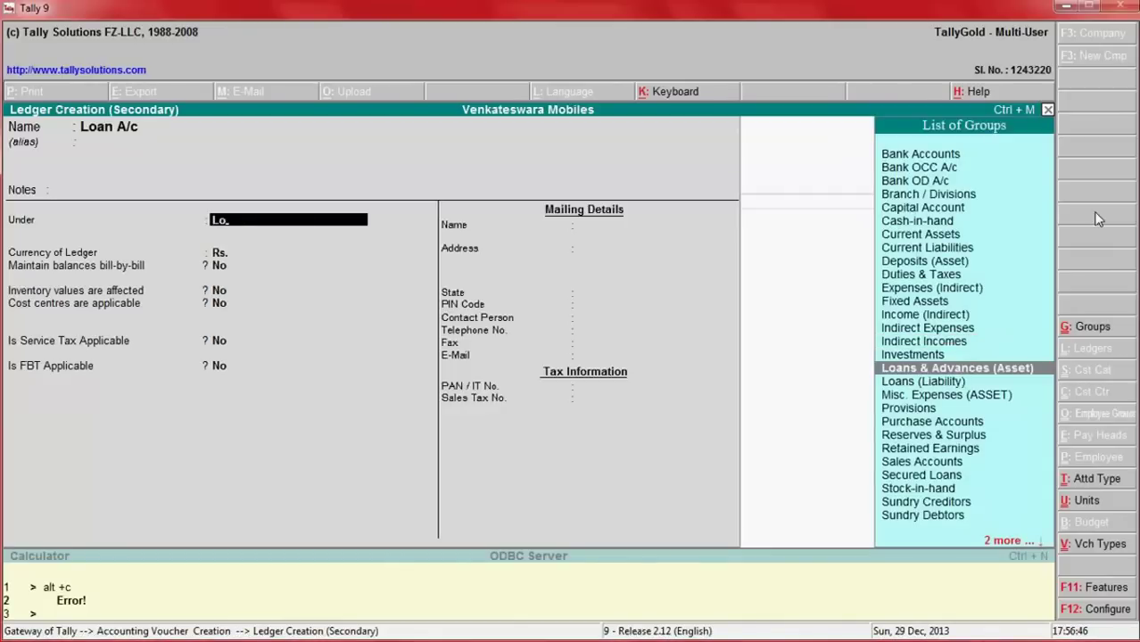
key(Down)
key(Return)
key(Return)
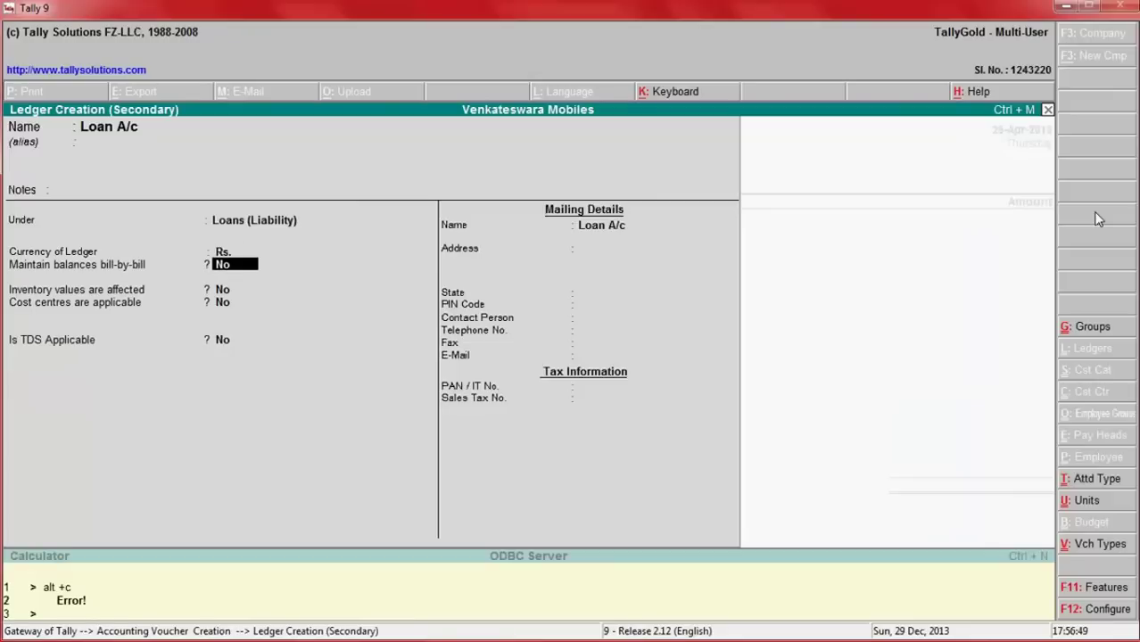
Keep the loan ledger's remaining options at No, set its state to Not Applicable and save it into the receipt line.
key(Return)
key(Return)
key(Return)
key(Return)
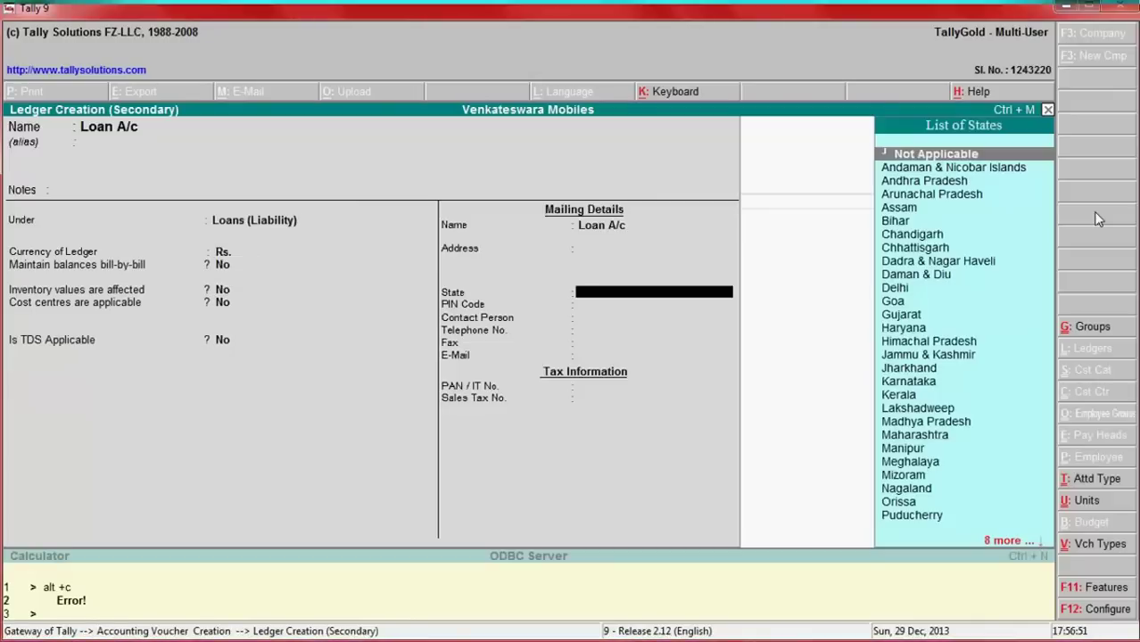
key(Return)
key(Return)
key(Return)
key(Return)
key(Return)
key(Return)
key(Return)
key(Return)
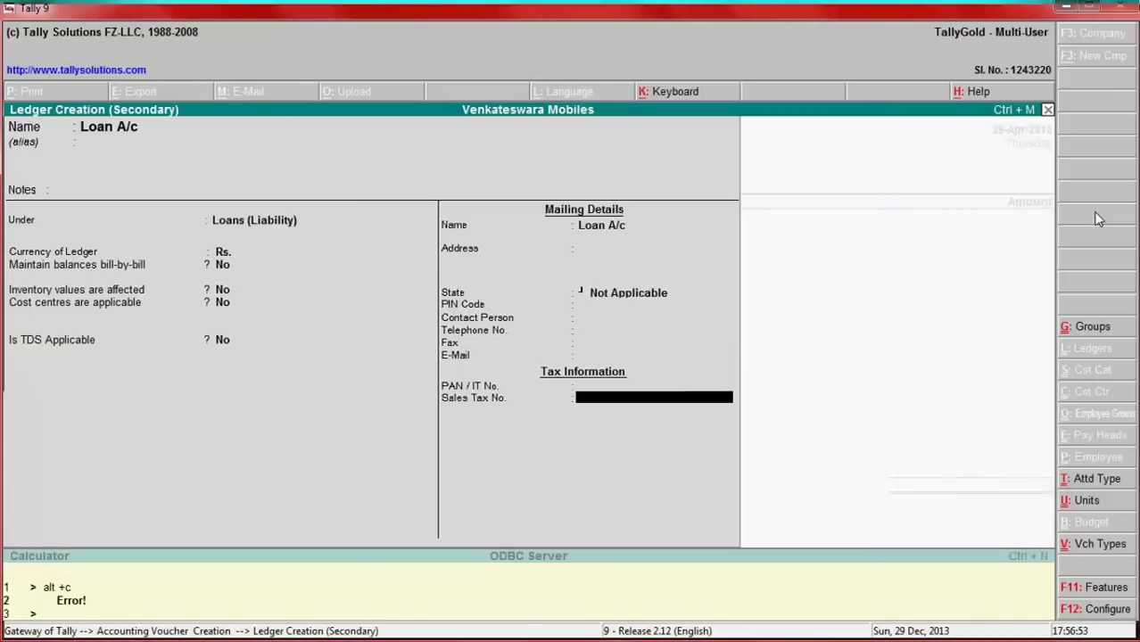
key(Return)
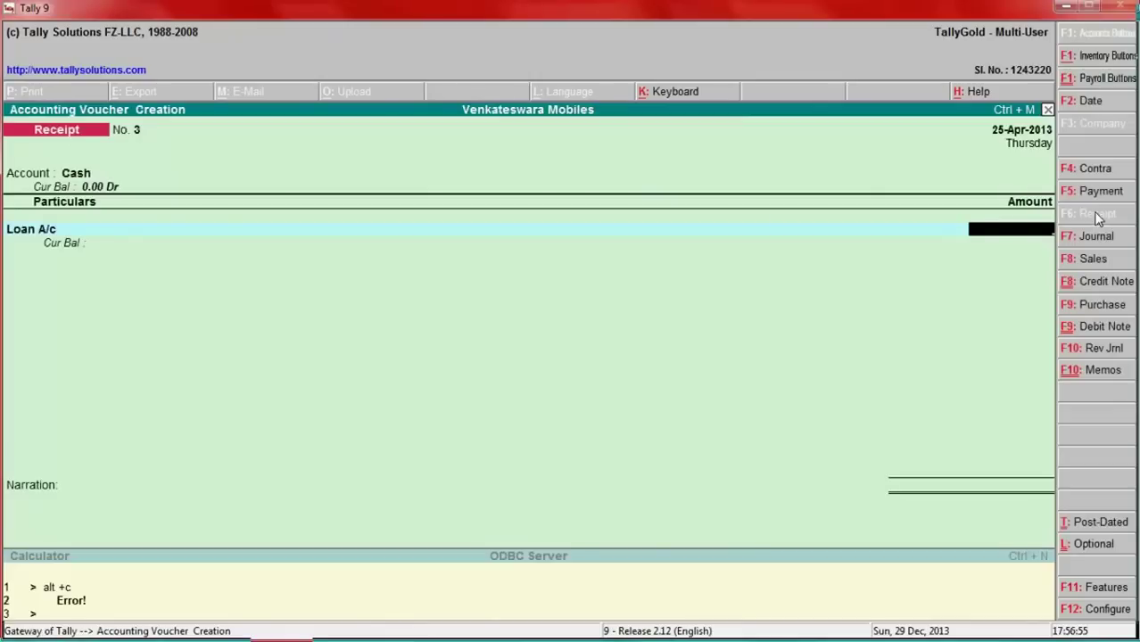
Enter 75000 as the Loan A/c amount in the receipt, taking it from the Excel list.
key(alt+Tab)
key(alt+Tab)
text(75000)
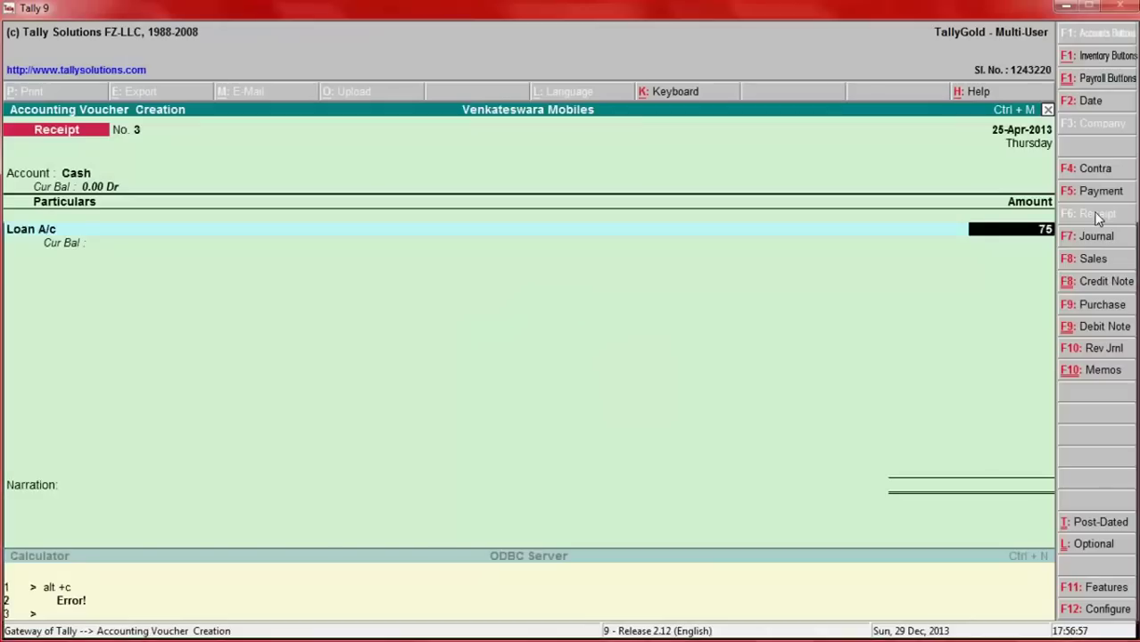
key(Return)
key(Return)
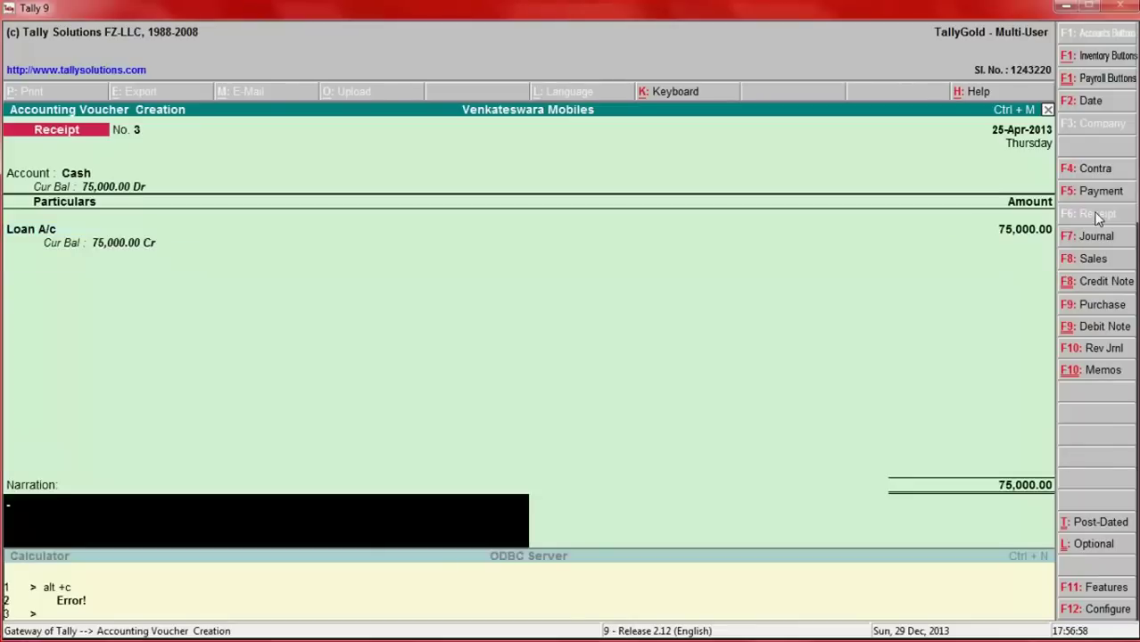
Enter the narration "Brough loan by cash for business" and save the receipt voucher.
text(B)
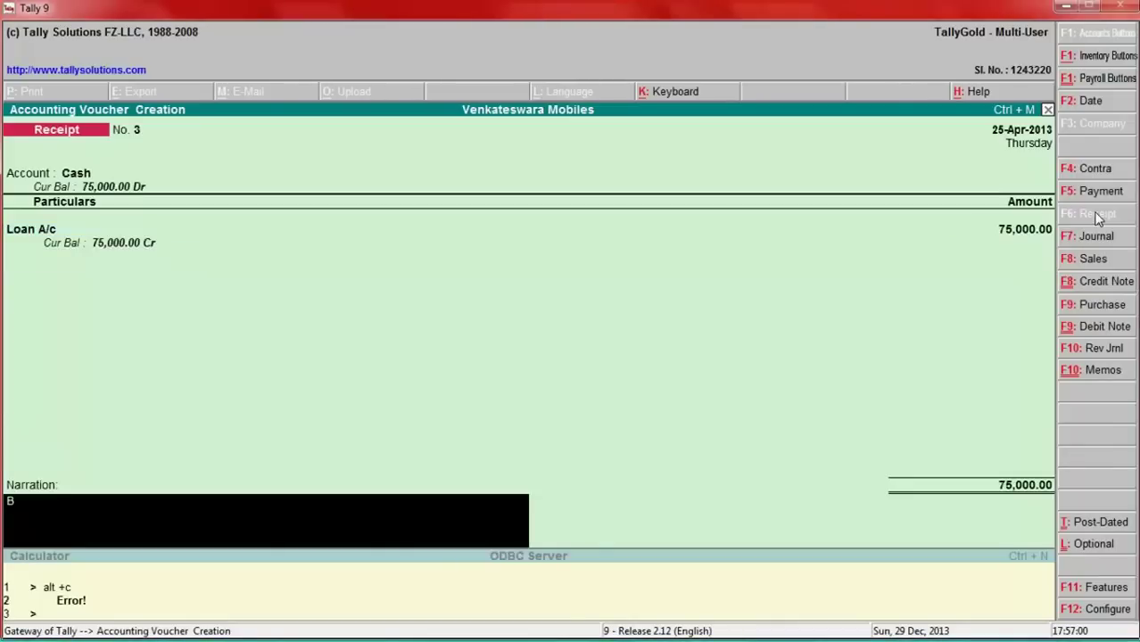
text(rough loan)
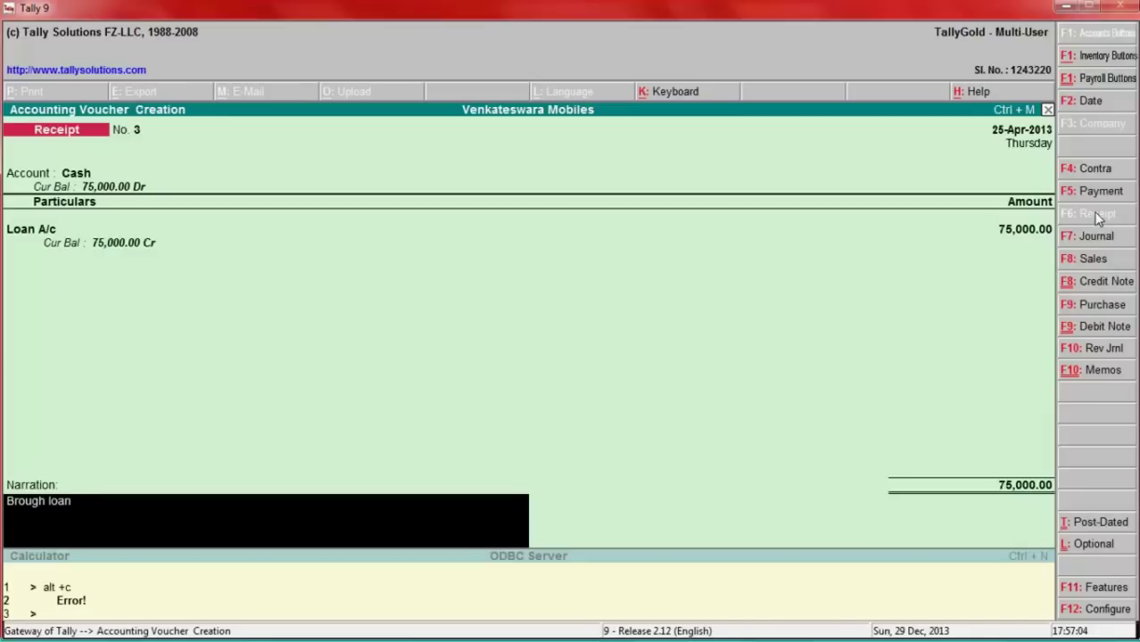
text( by cash for)
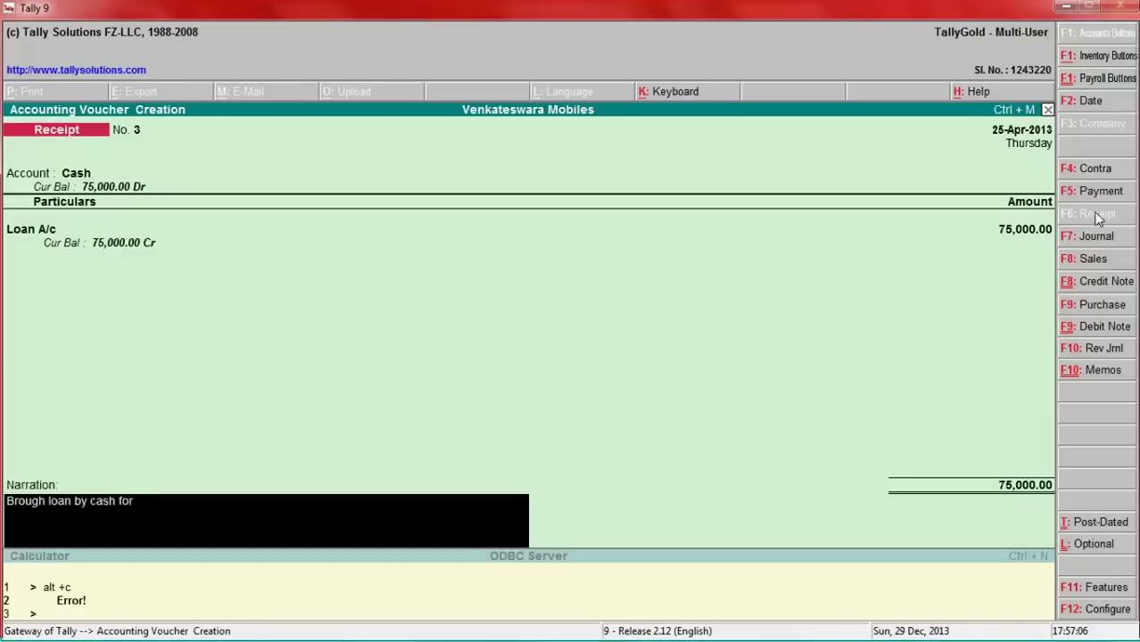
text( business)
key(Return)
key(y)
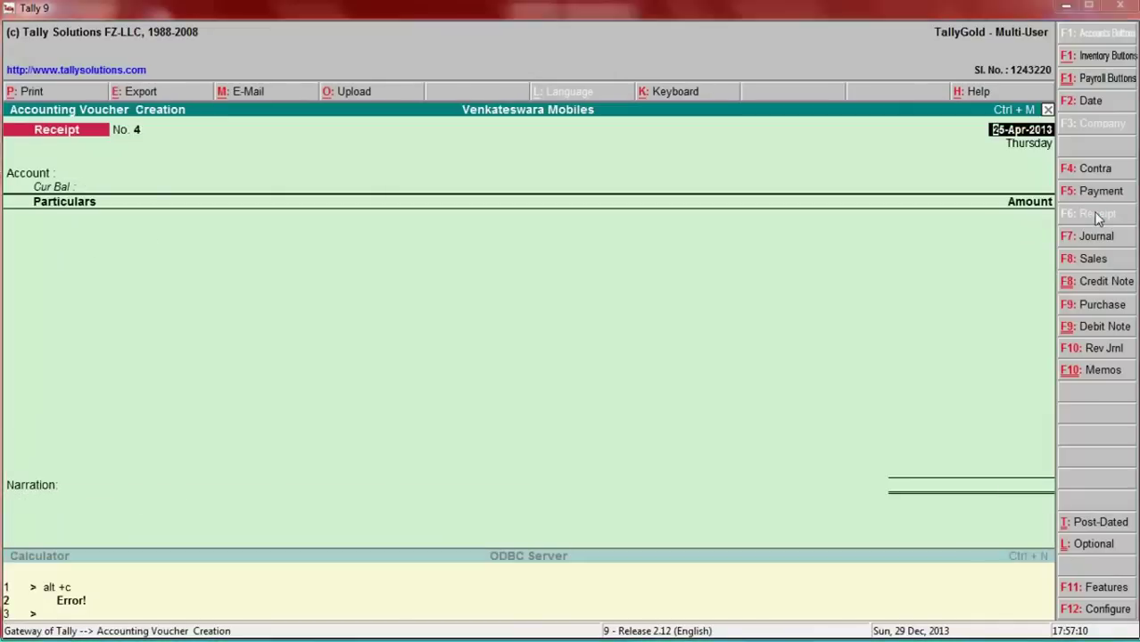
Select the 30.04.13 furniture purchase by cheque in the Excel list and return to Tally.
key(alt+Tab)
key(Down)
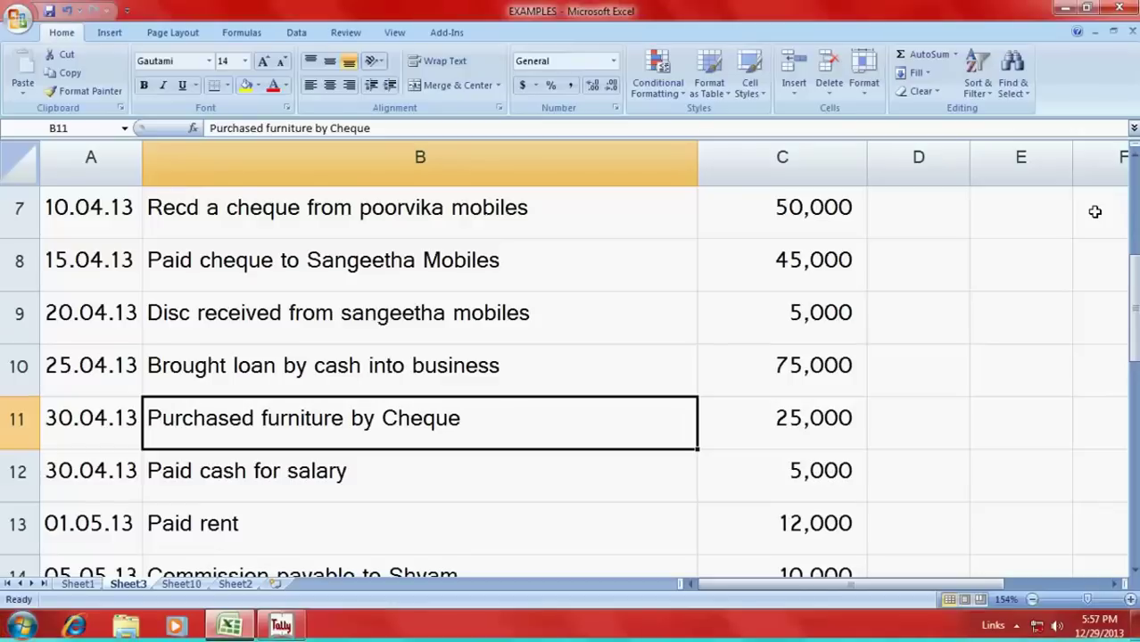
key(alt+Tab)
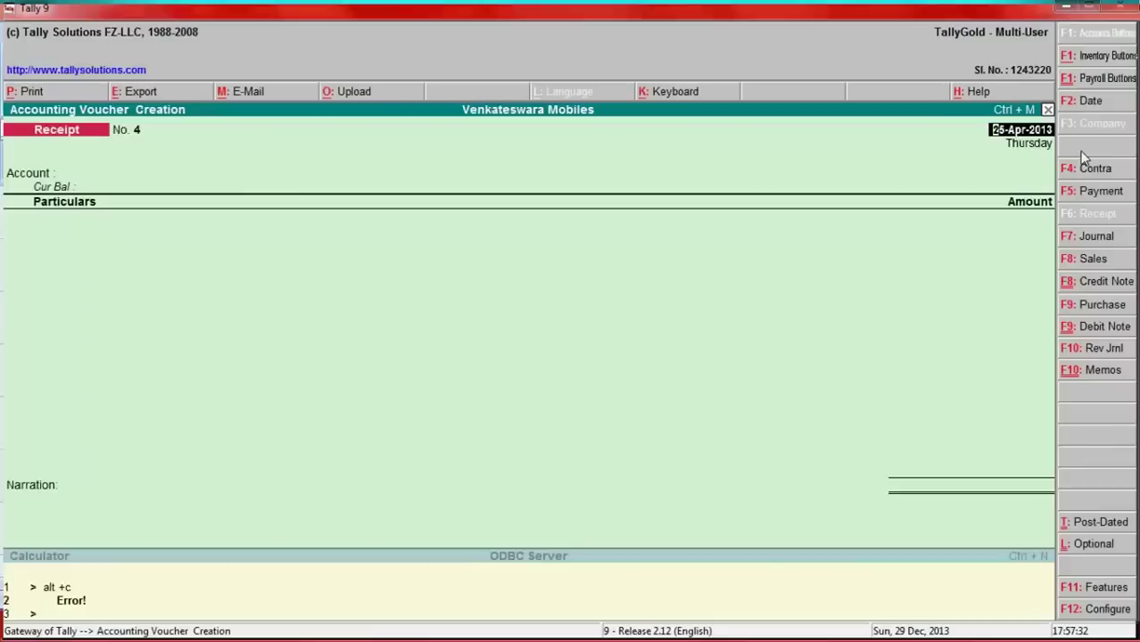
Start a payment voucher dated 30-Apr-2013 with State Bank of India as the paying account.
click(1096, 195)
text(30)
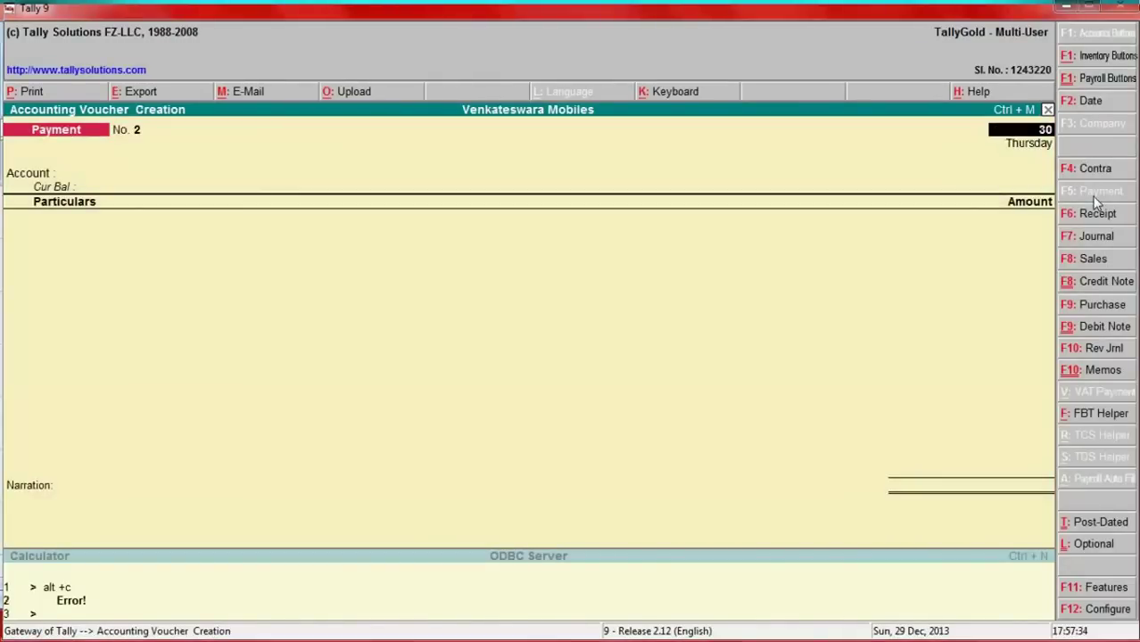
key(Return)
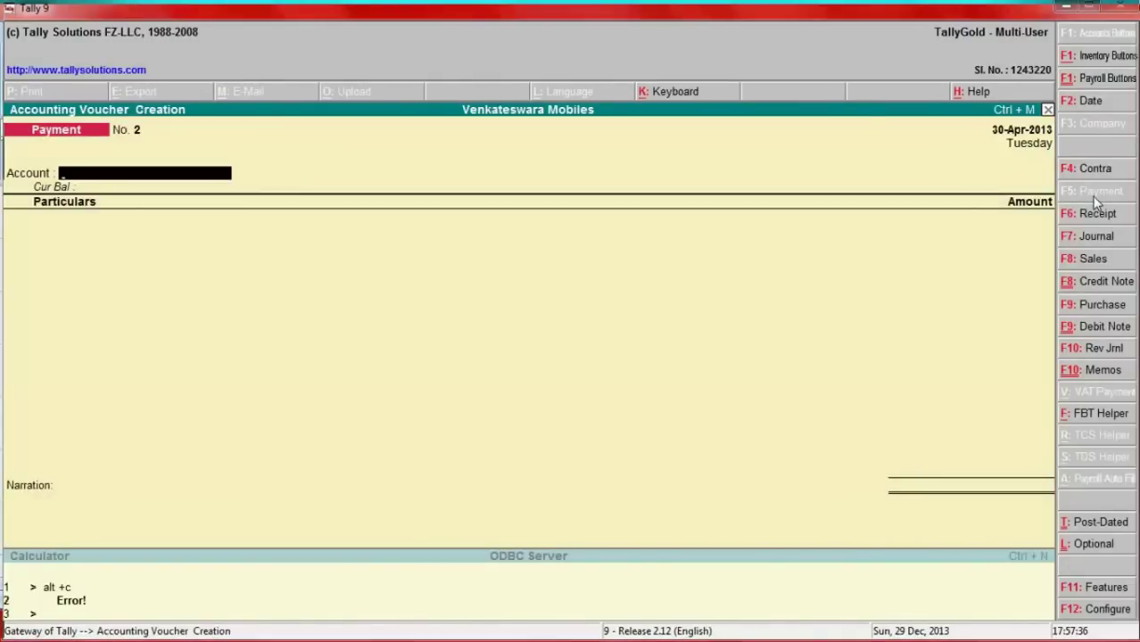
text(s)
key(Return)
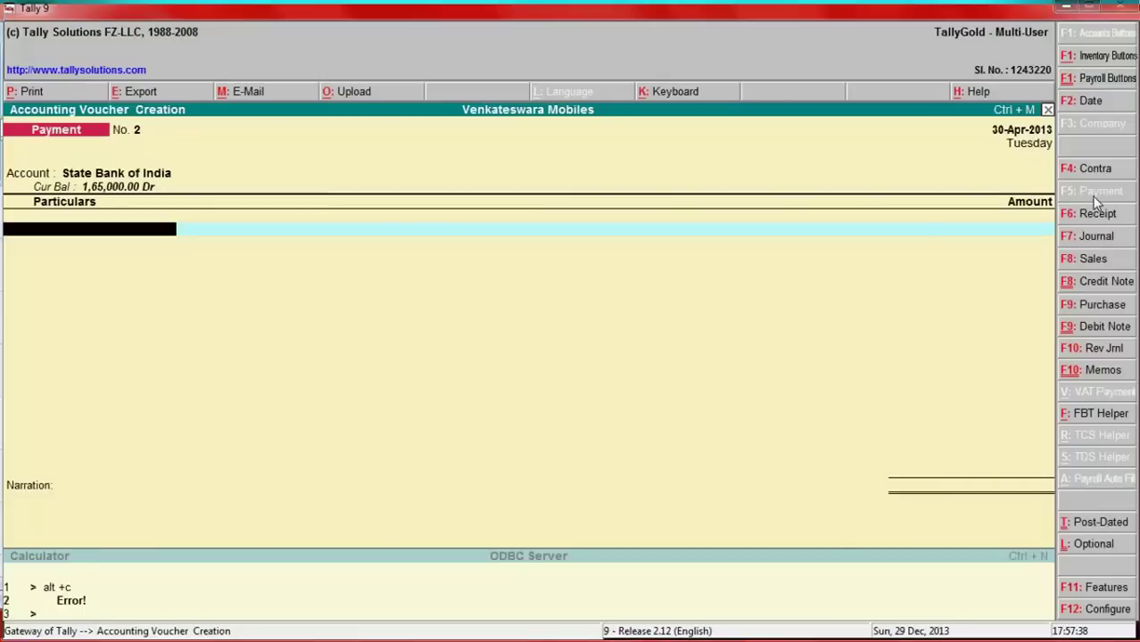
Start a new ledger for the payment voucher's particulars and name it Furniture A/c.
text(a)
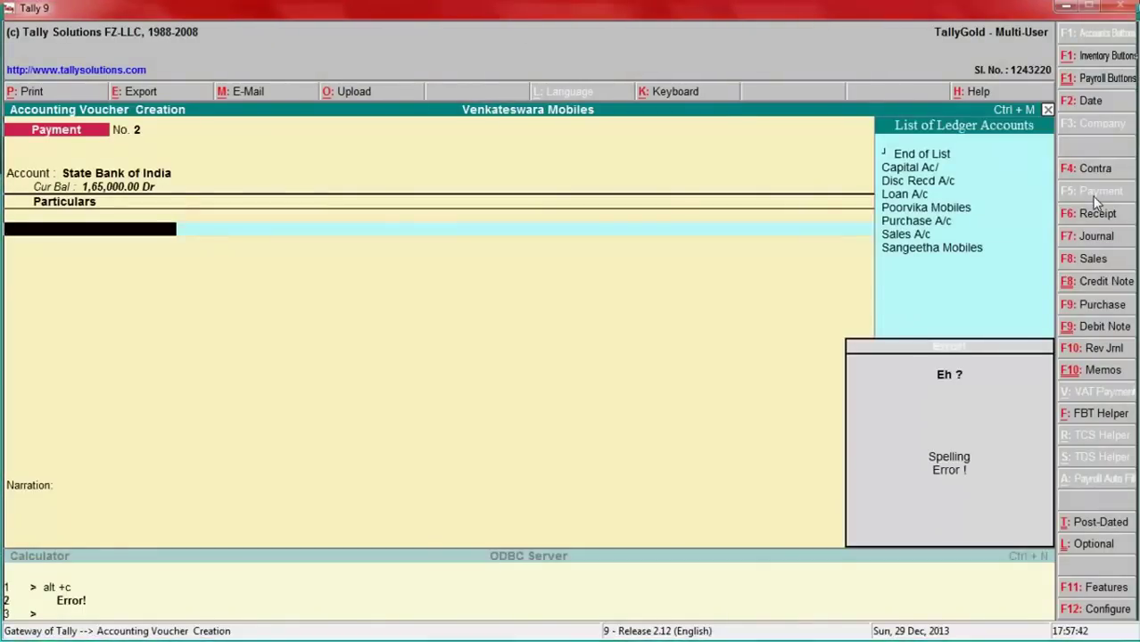
key(alt+c)
text(F)
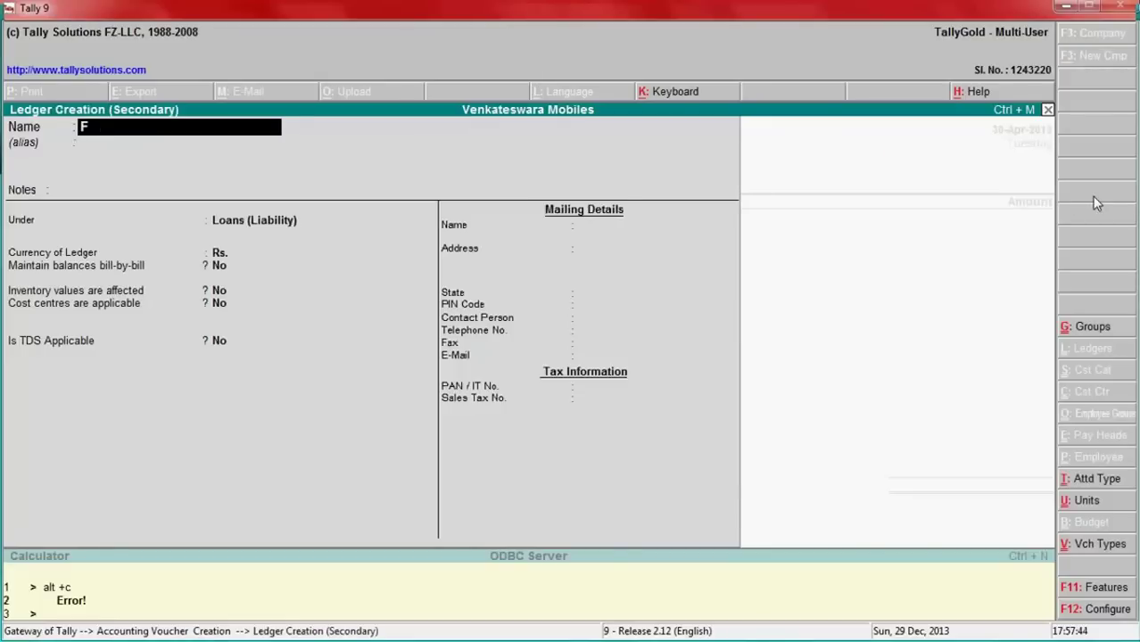
text(urniture A/c)
key(Return)
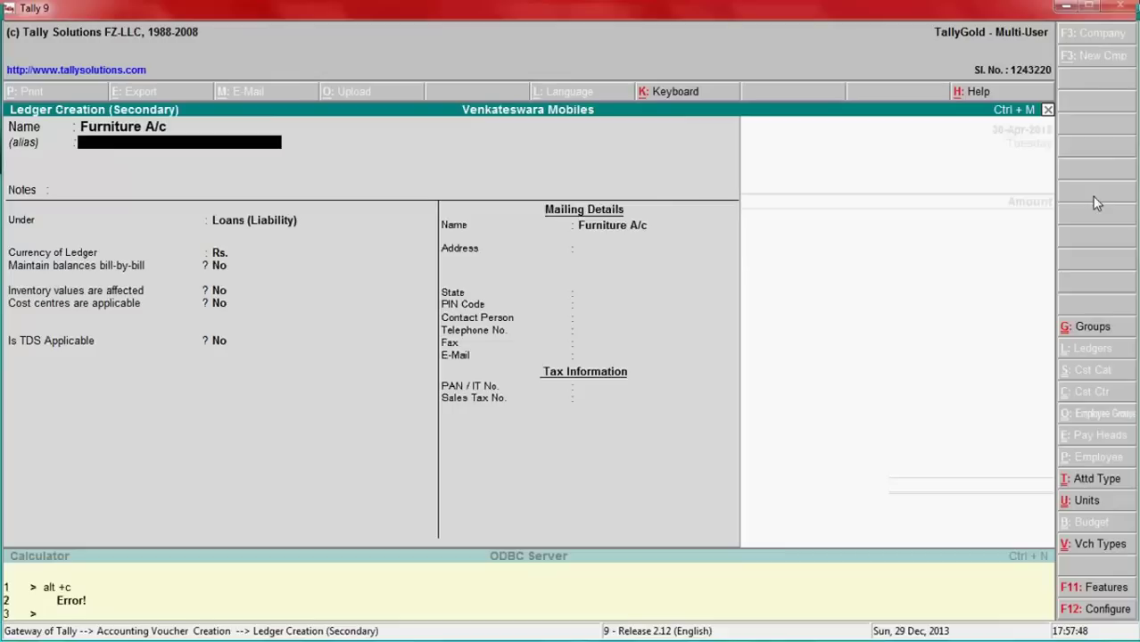
key(Return)
key(Return)
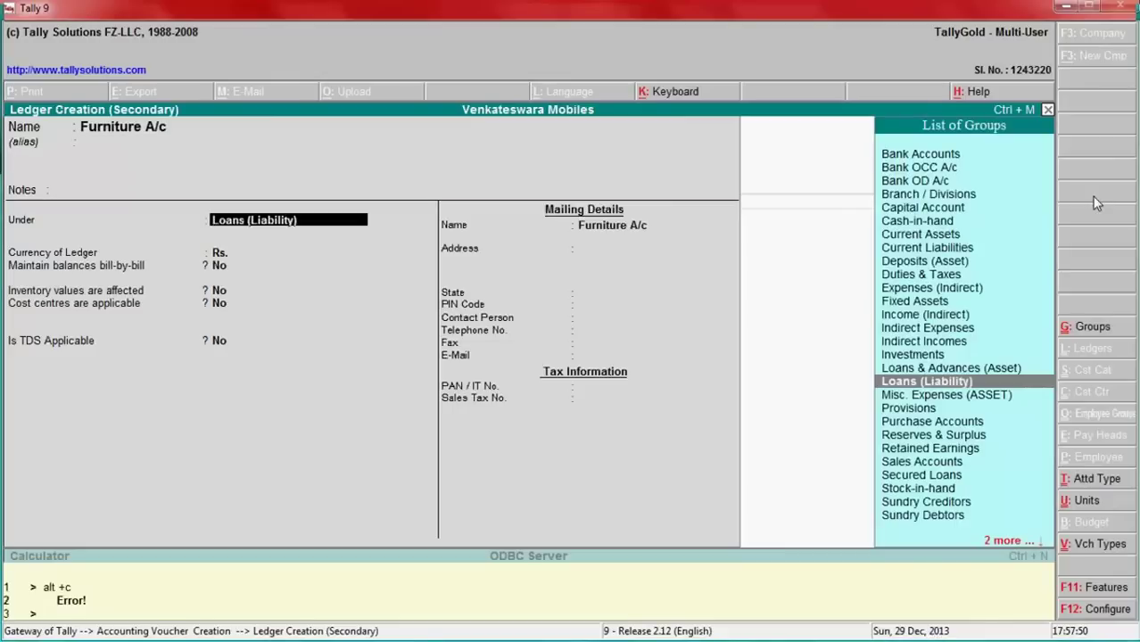
Place the Furniture A/c ledger under Sundry Debtors, keep the remaining defaults and save it.
text(Sundr)
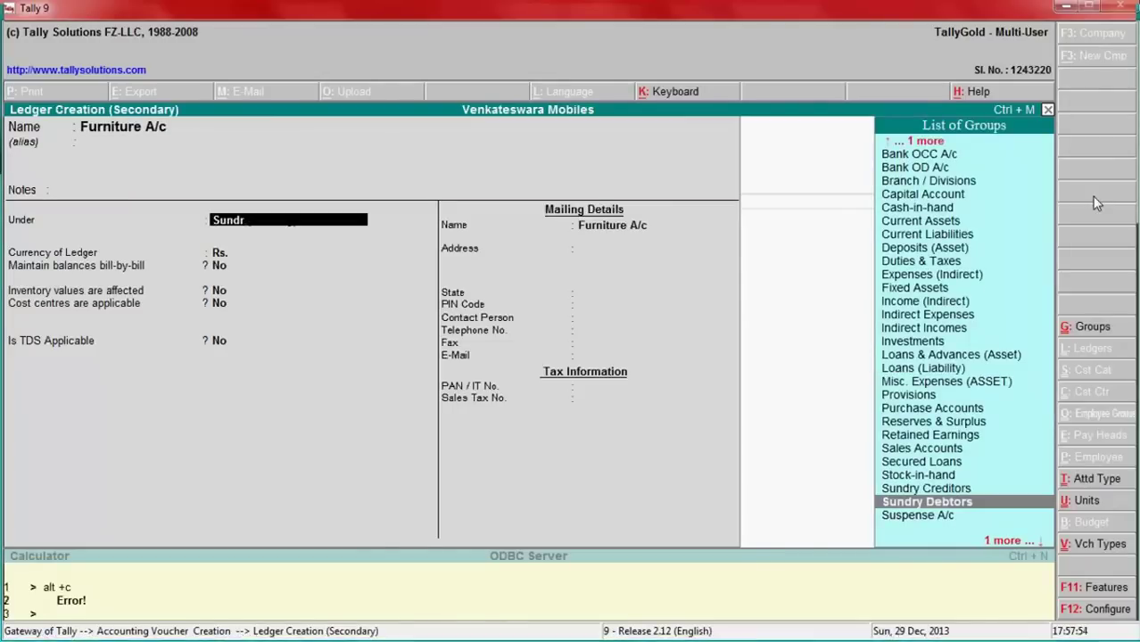
key(Return)
key(Return)
key(Return)
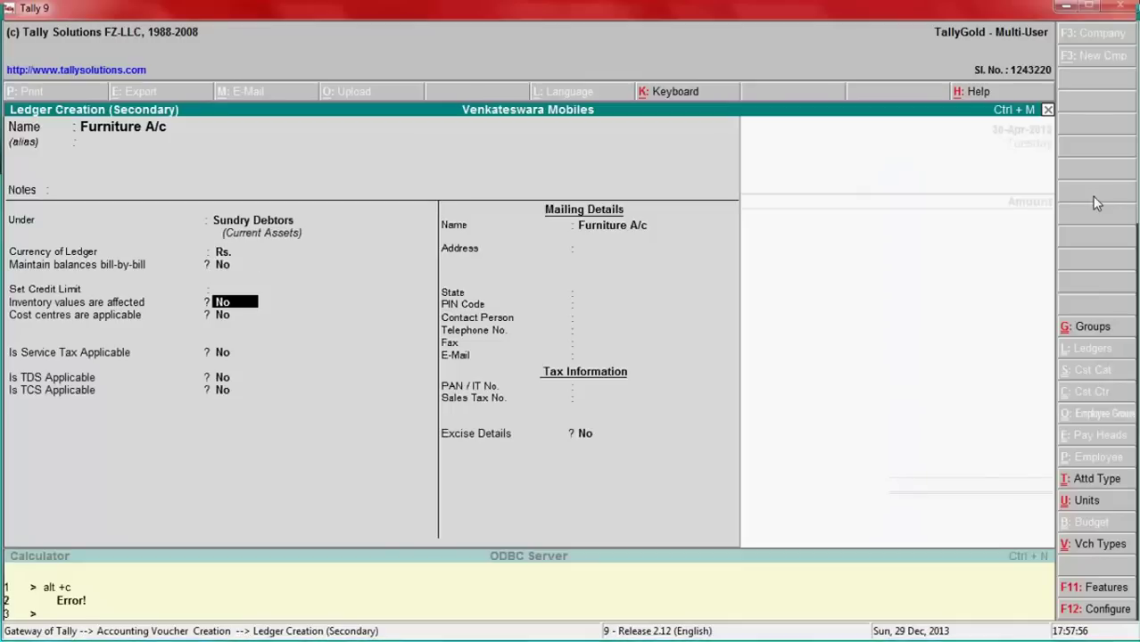
key(Return)
key(Return)
key(Return)
key(Return)
key(Return)
key(Return)
key(Return)
key(Return)
key(Return)
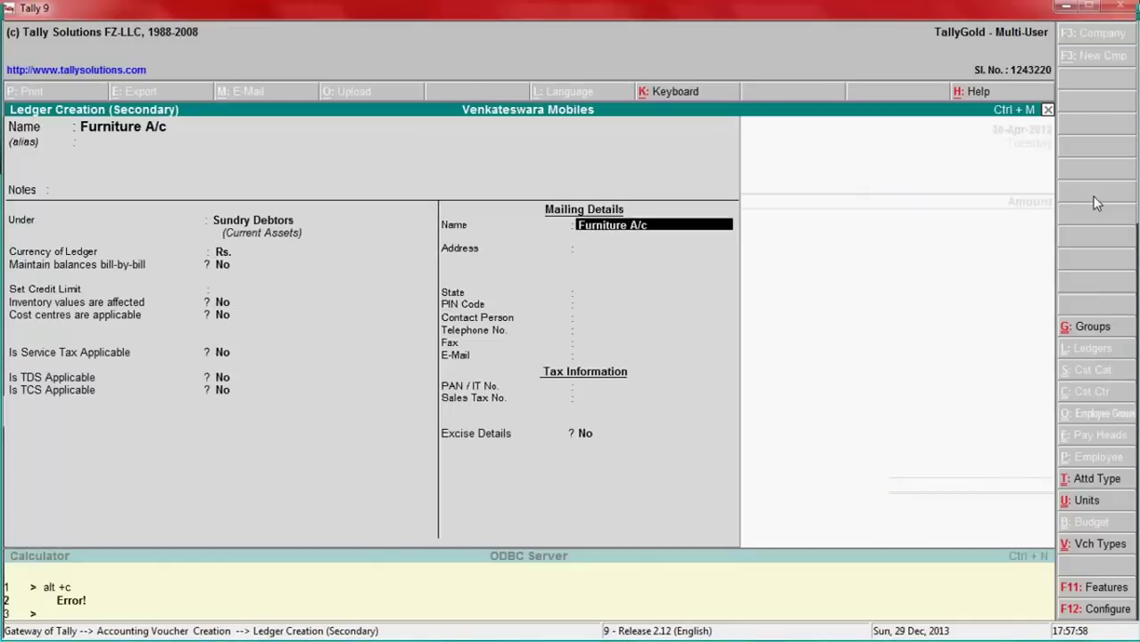
key(Return)
key(Return)
key(Return)
key(Return)
key(Return)
key(Return)
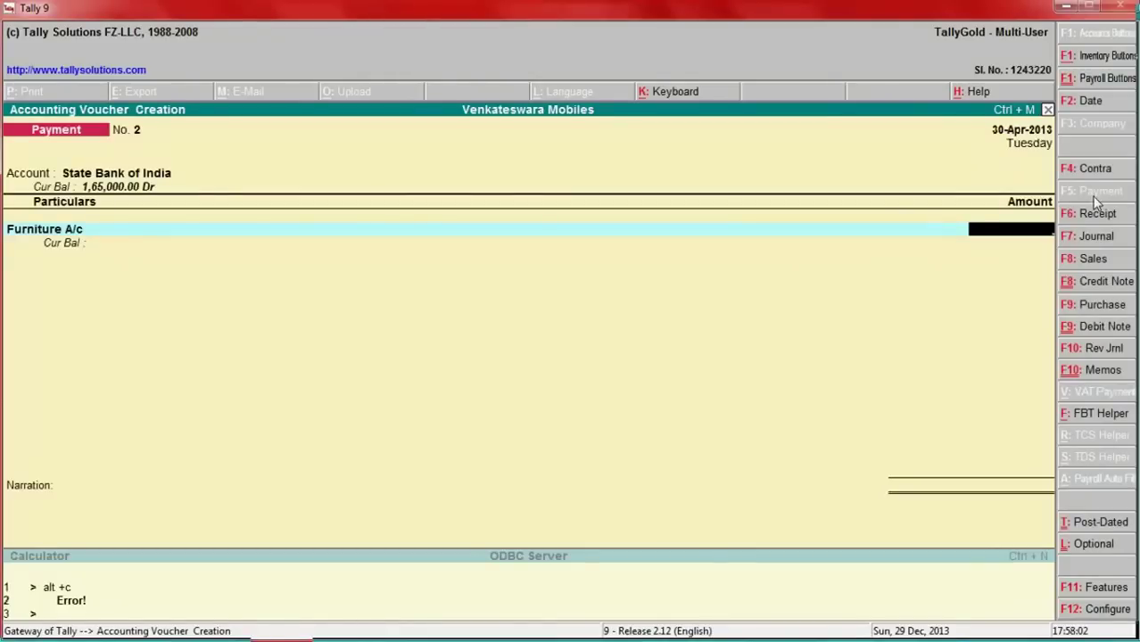
Enter 25000 as the Furniture A/c amount, checking it against the Excel list.
key(alt+Tab)
key(alt+Tab)
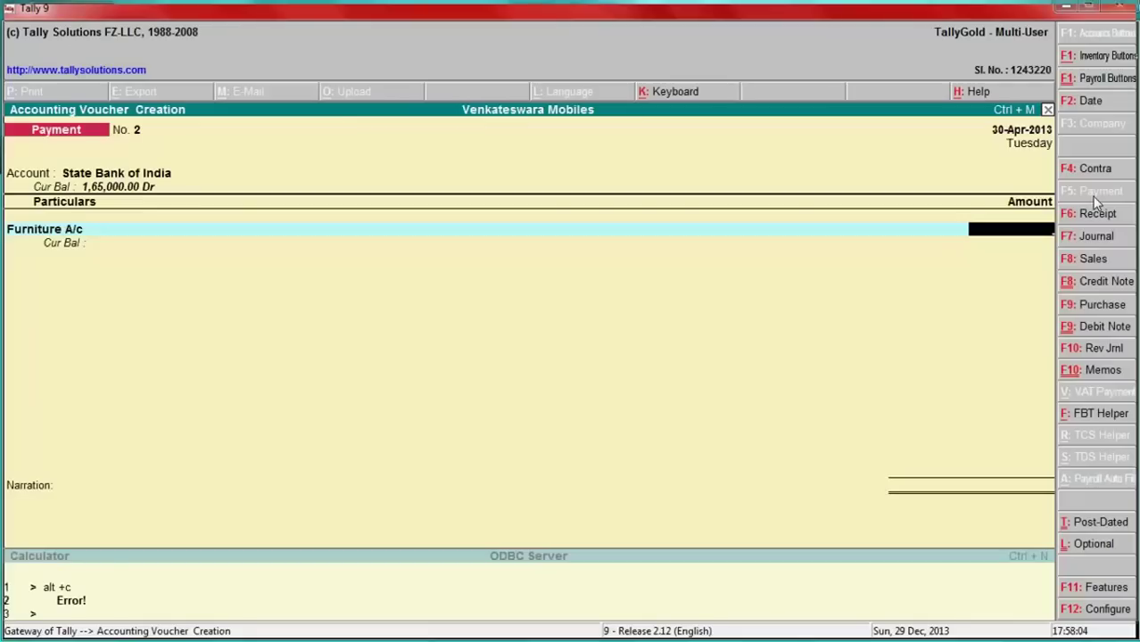
text(25000)
key(Return)
key(Return)
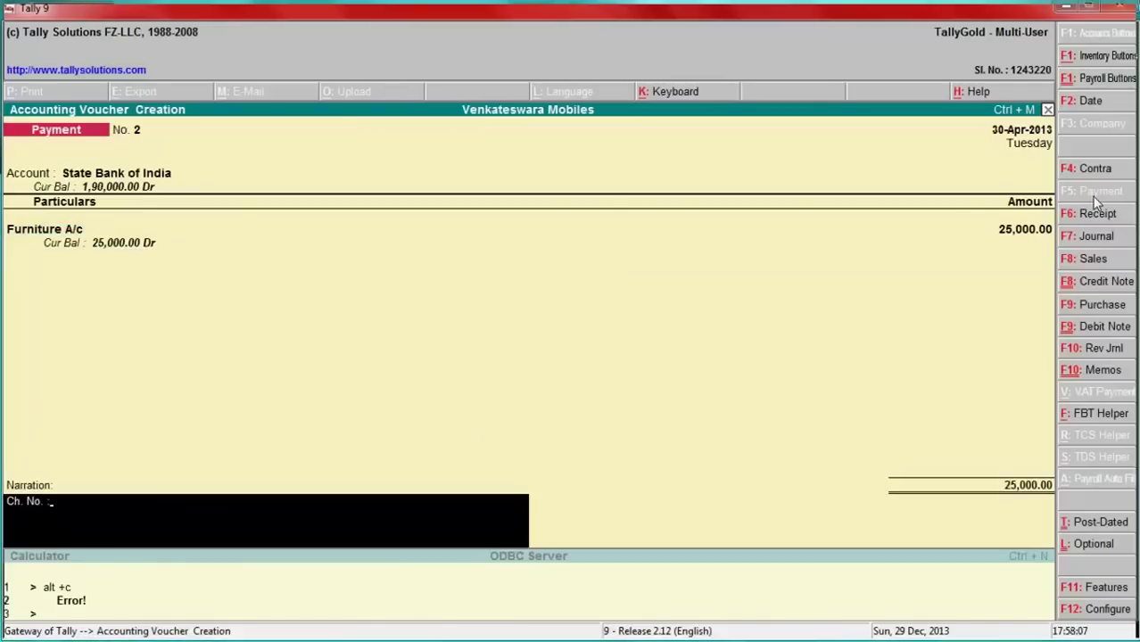
Enter the narration "Being Brough Furnitre through cheque payment" and save the payment voucher.
text(Being)
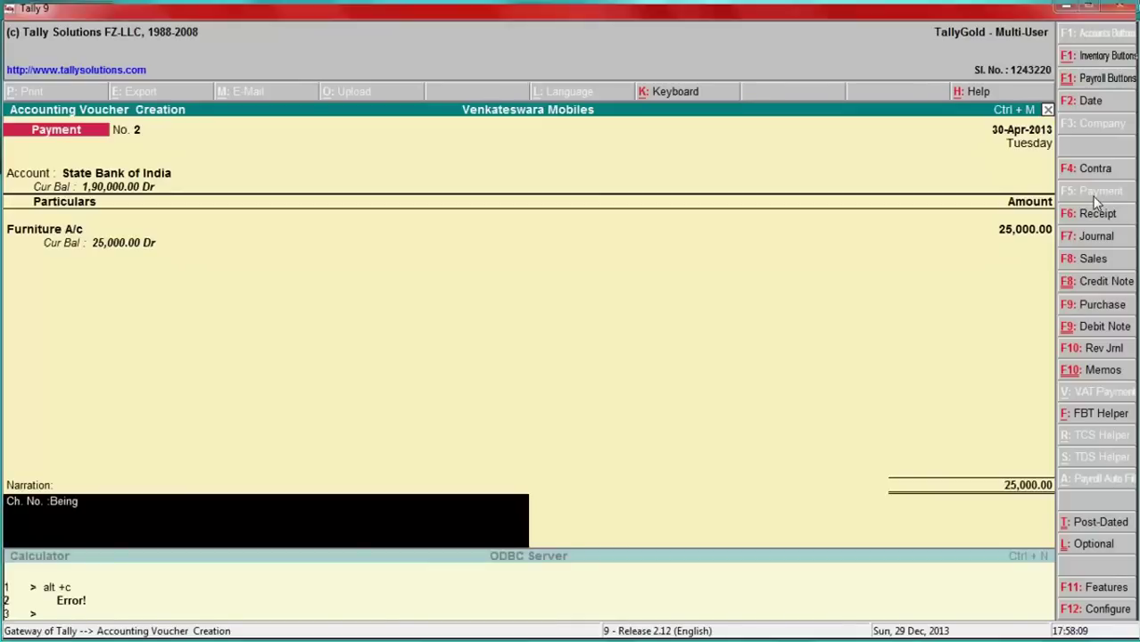
text( Brough)
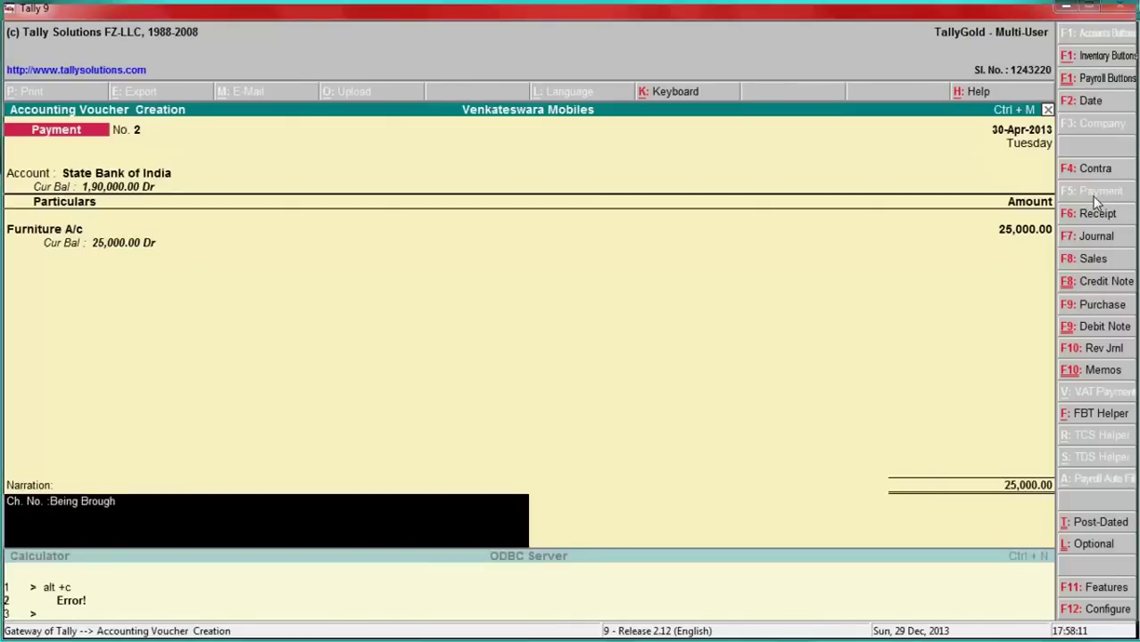
text( Furnitre)
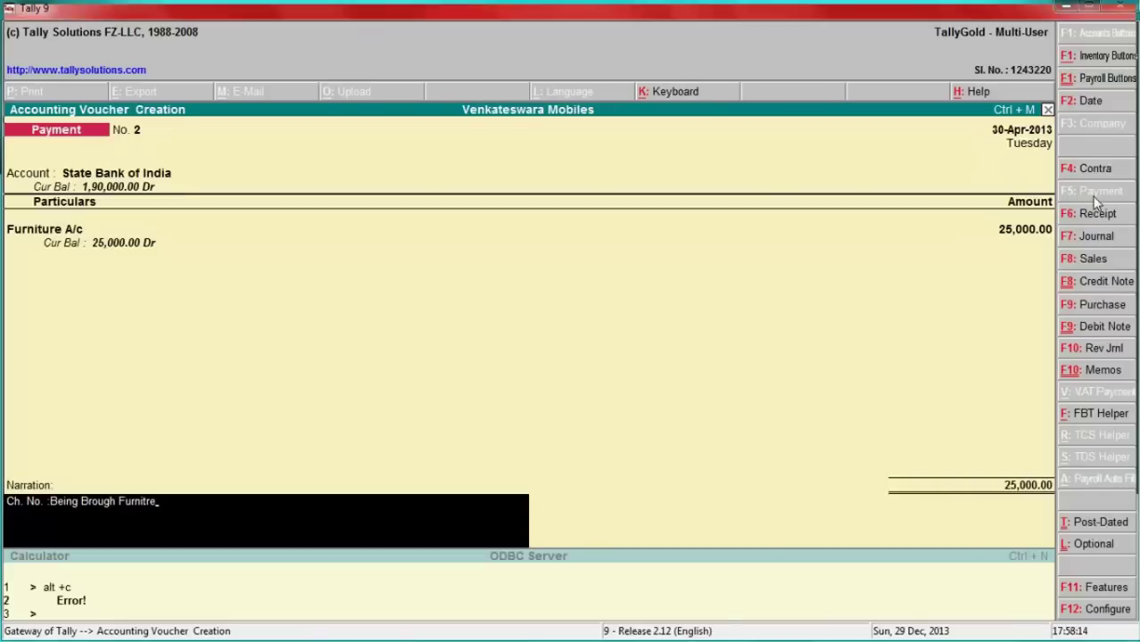
text( throu)
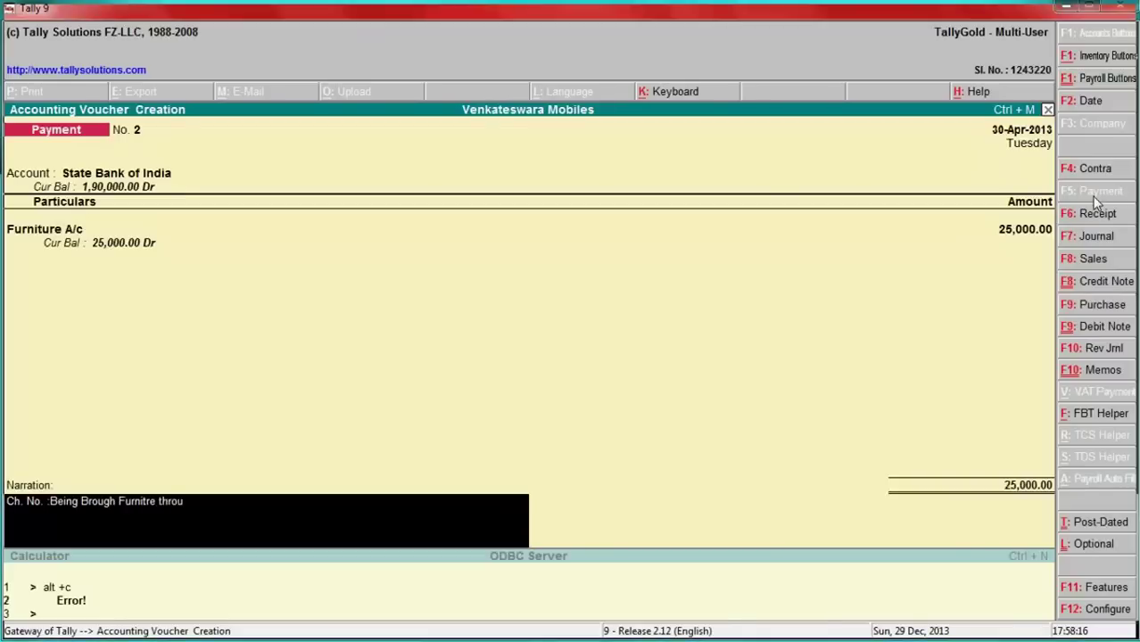
text(gh cheq)
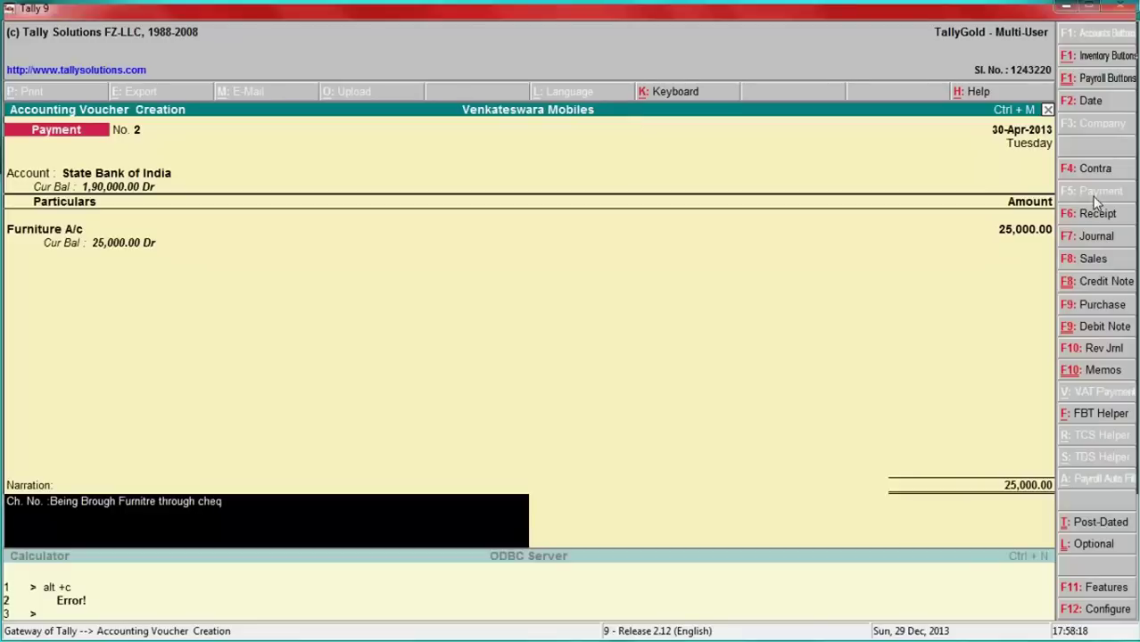
text(ue payment)
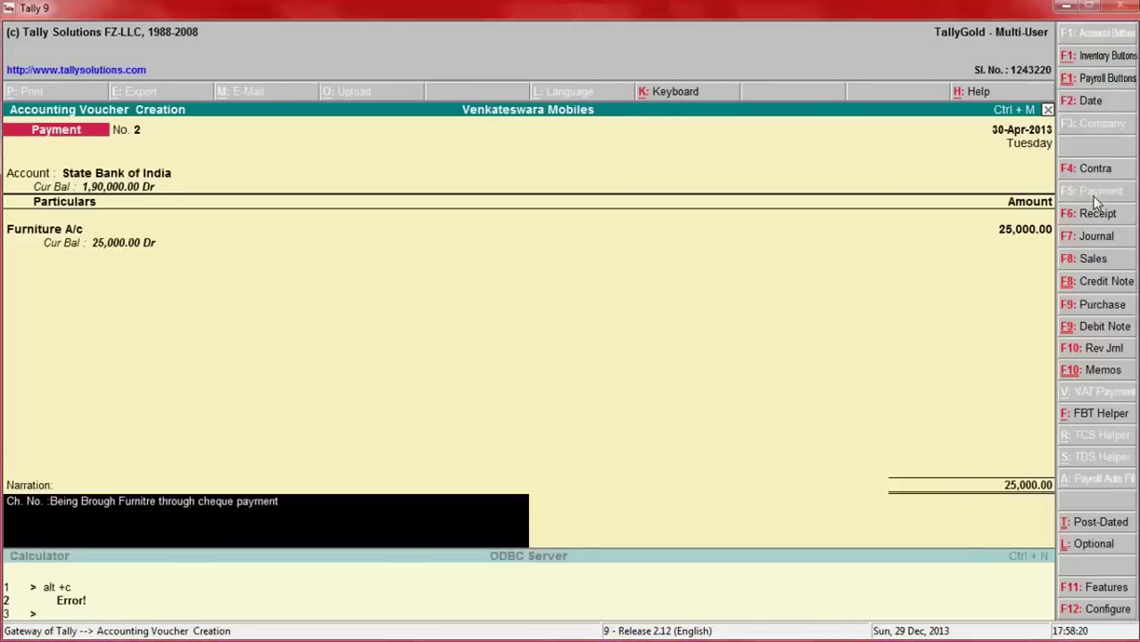
key(Return)
key(Return)
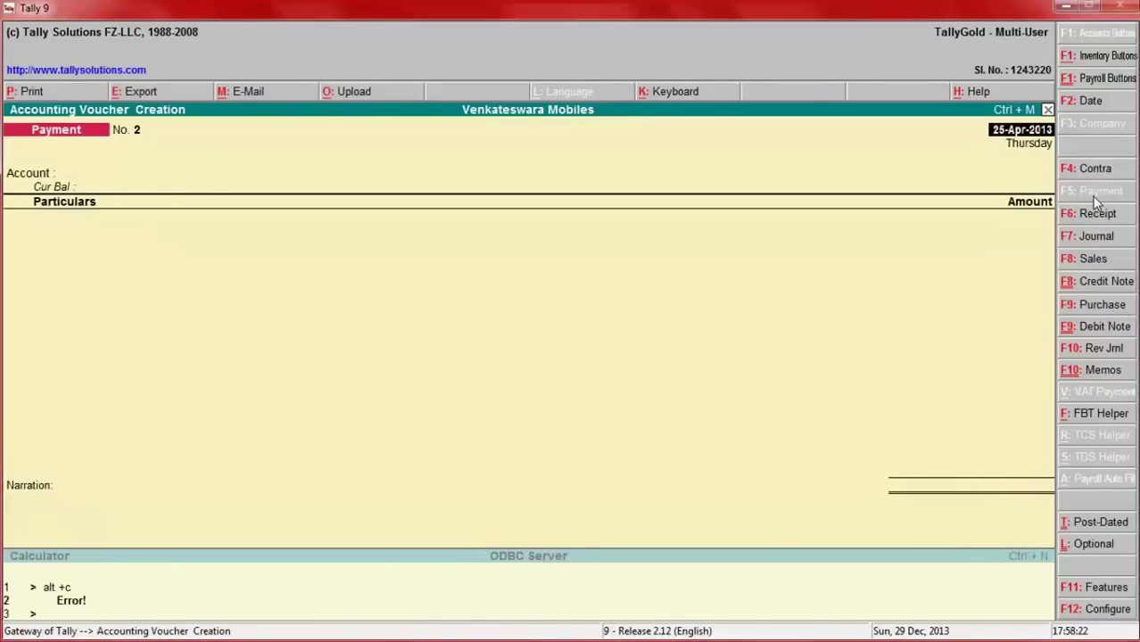
Select the 30.04.13 "Paid cash for salary" entry in the Excel list and return to Tally.
key(alt+Tab)
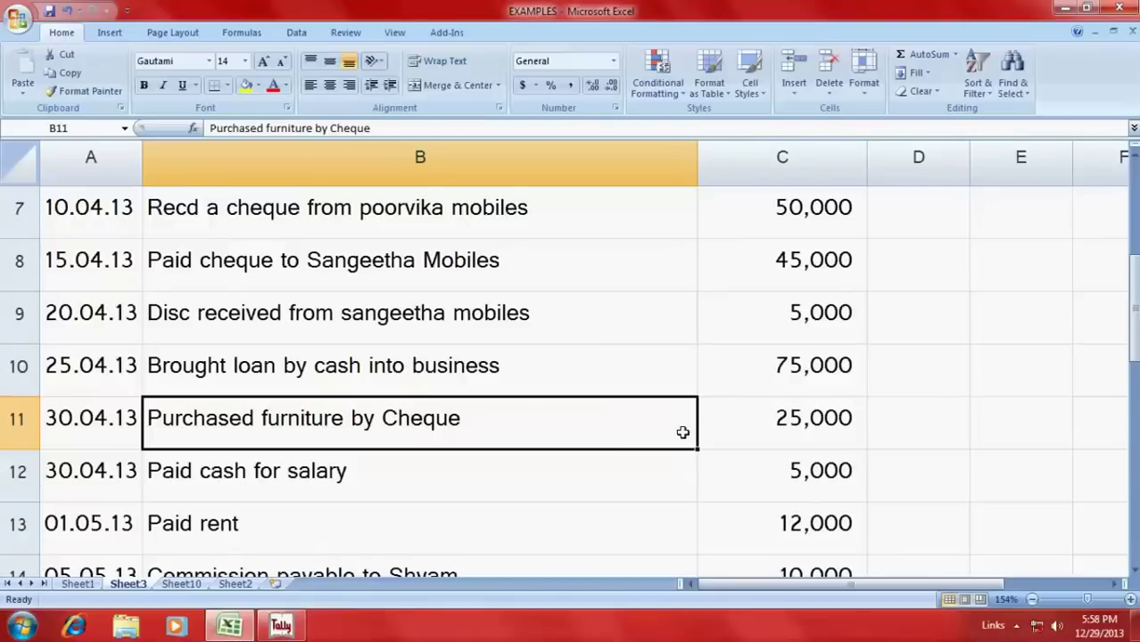
click(342, 489)
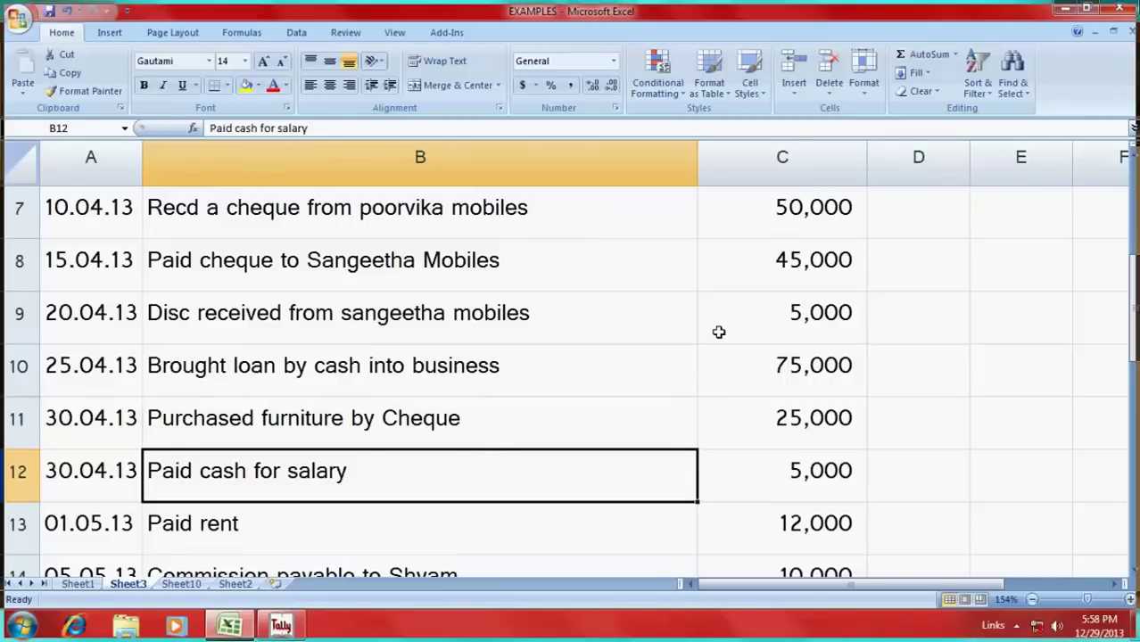
key(alt+Tab)
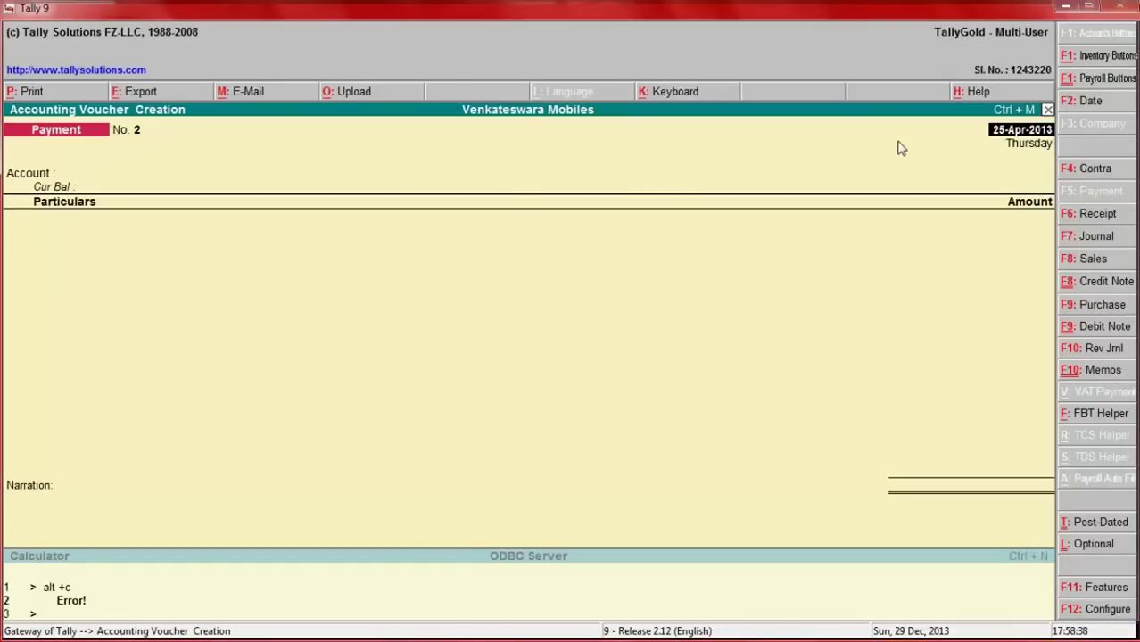
key(alt+Tab)
key(alt+Tab)
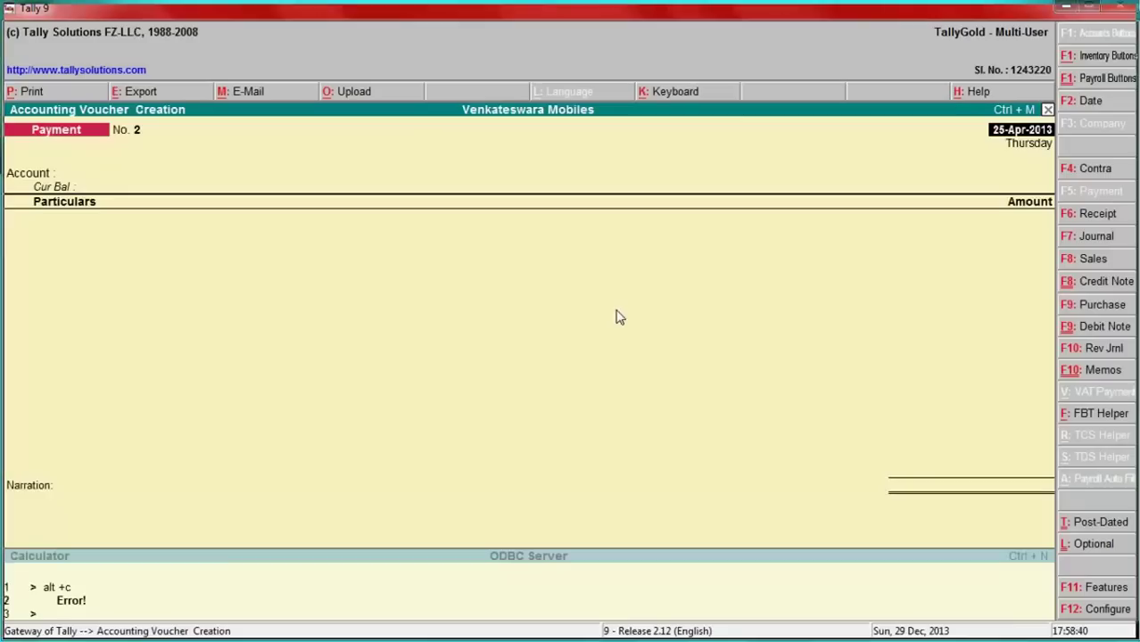
Date the new payment voucher 30-Apr-2013 and set Cash as the paying account.
text(30)
key(Return)
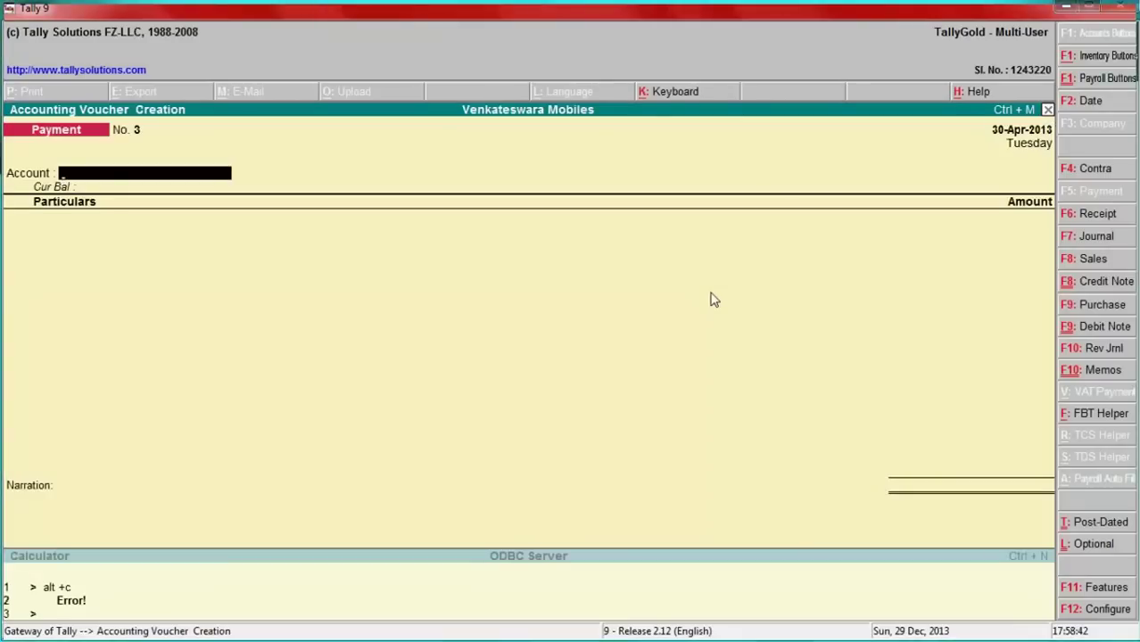
text(cas)
key(Return)
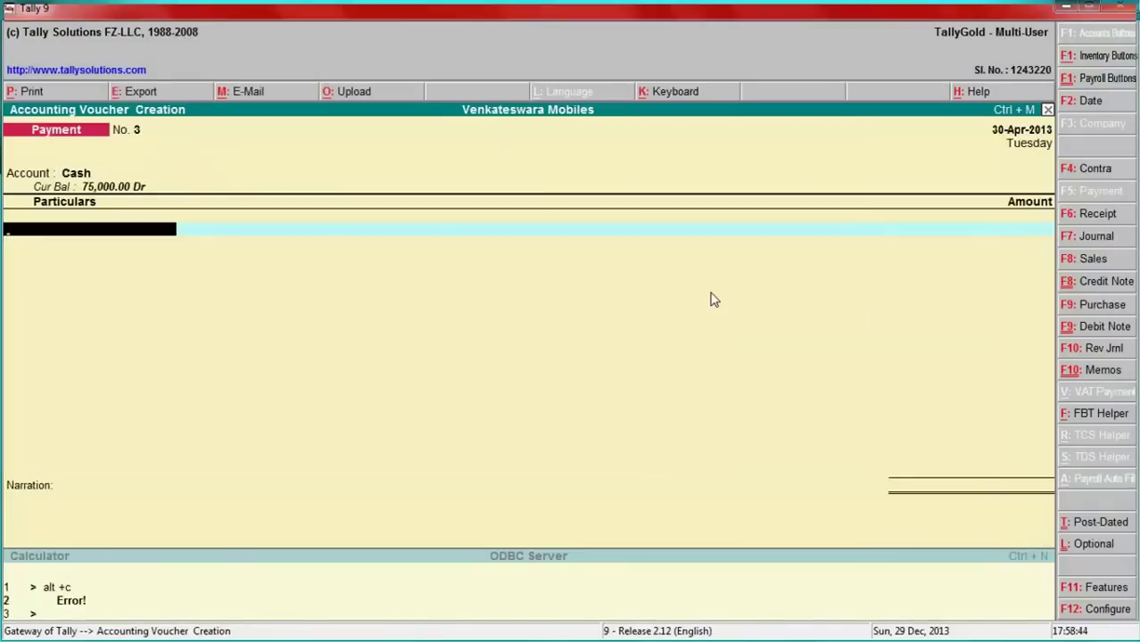
Start a new ledger from the payment's particulars and name it "Salary Ac/".
text(sal)
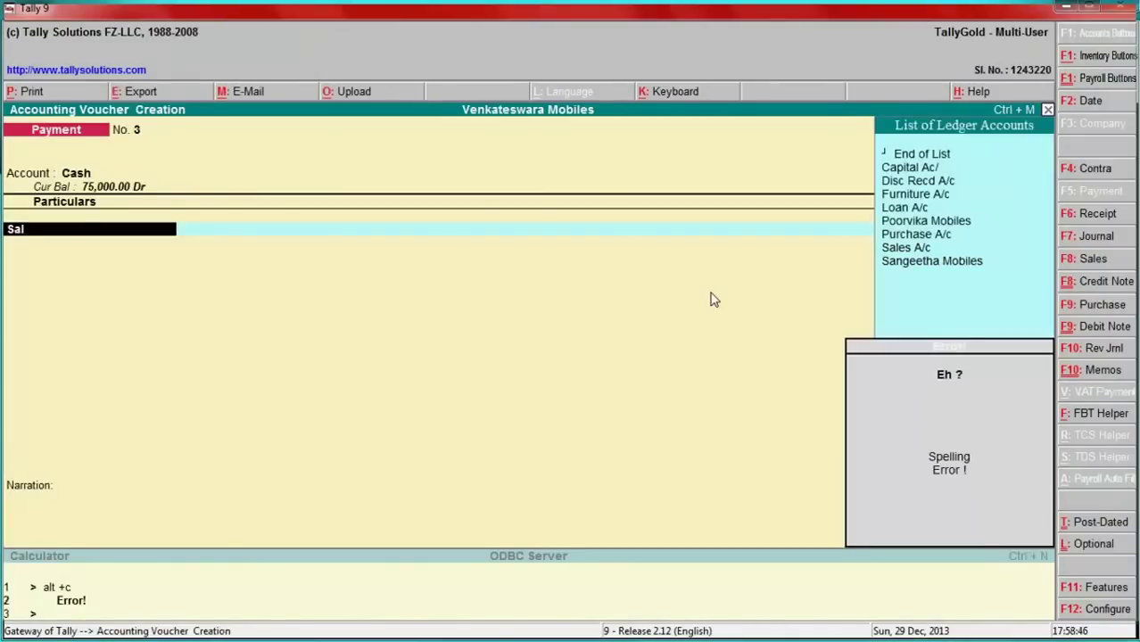
key(alt+c)
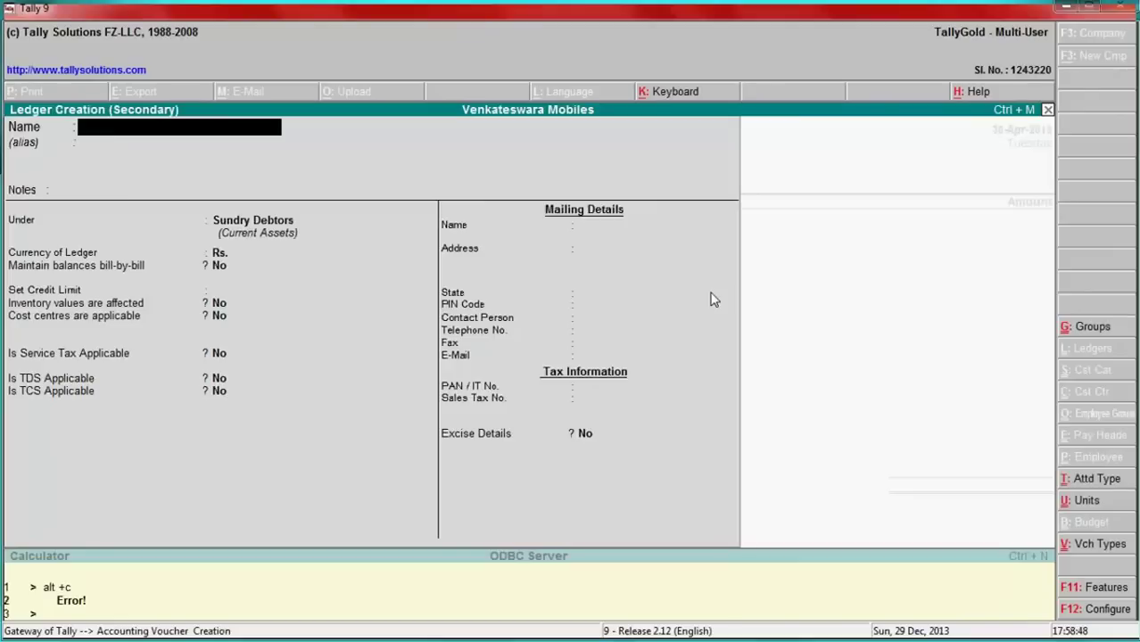
text(Salary Ac/)
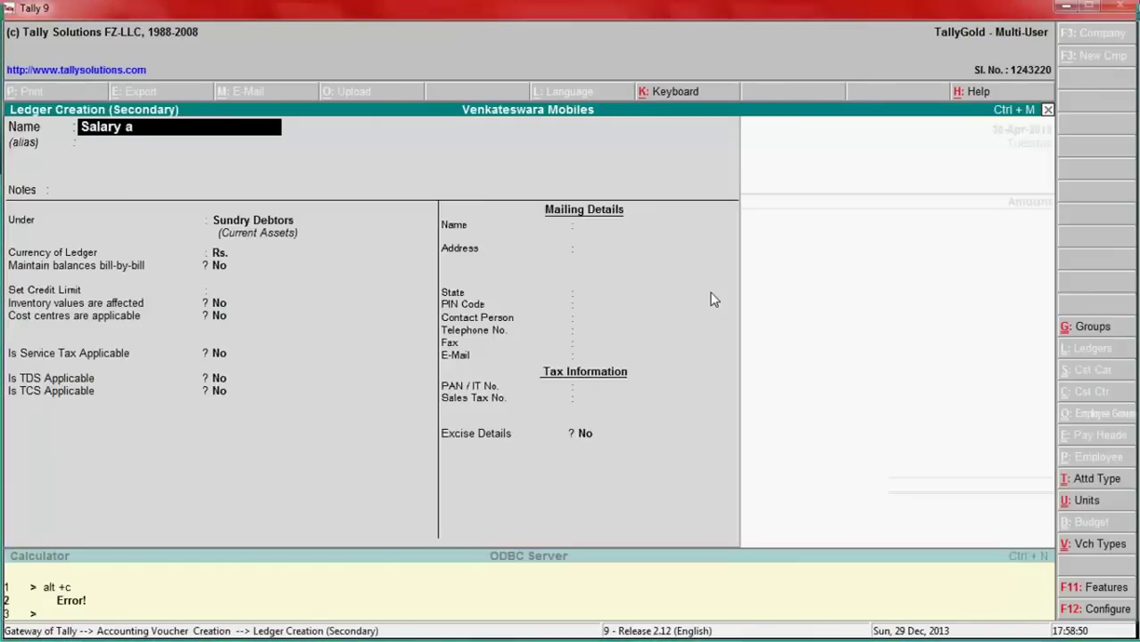
key(Return)
key(Return)
key(Return)
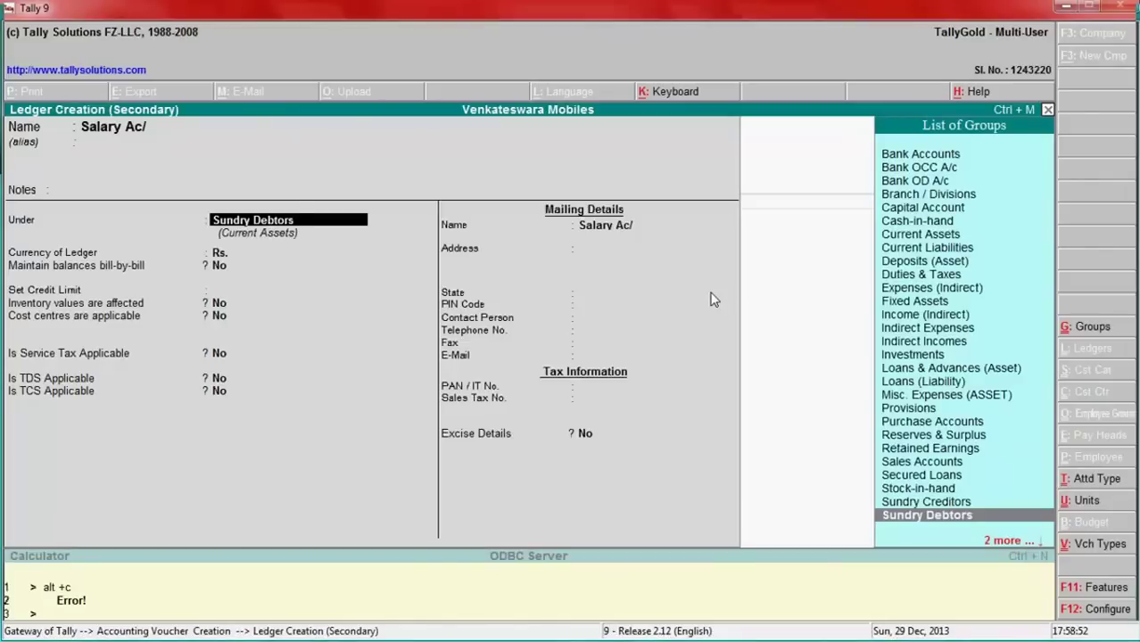
Place the salary ledger under Indirect Expenses with cost centres set to No, and save it.
text(Indir)
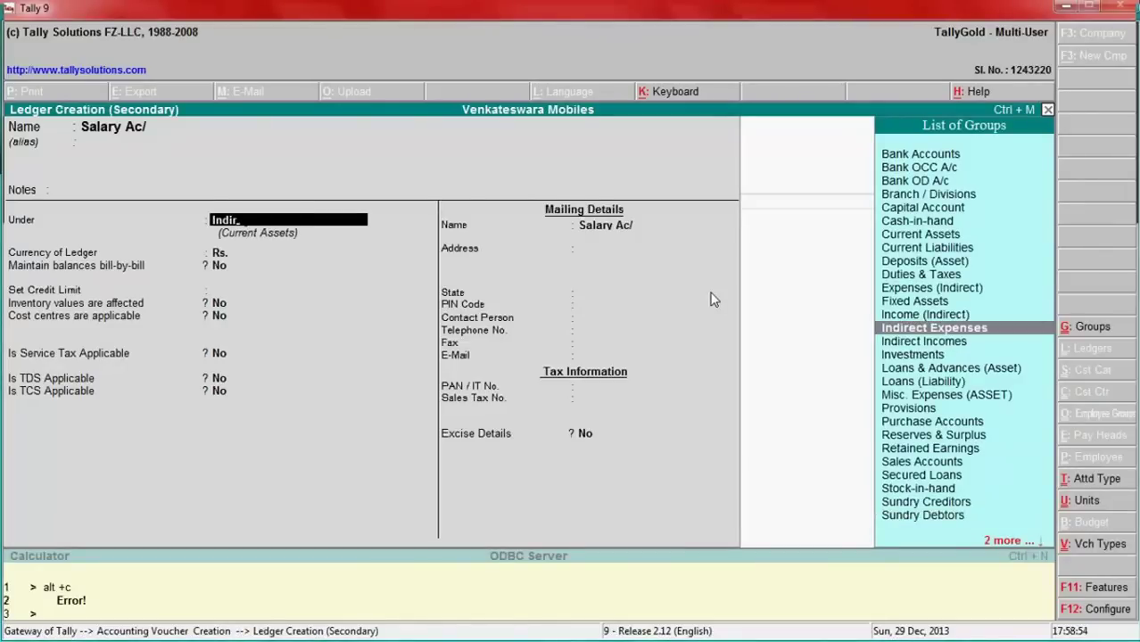
key(Return)
key(Return)
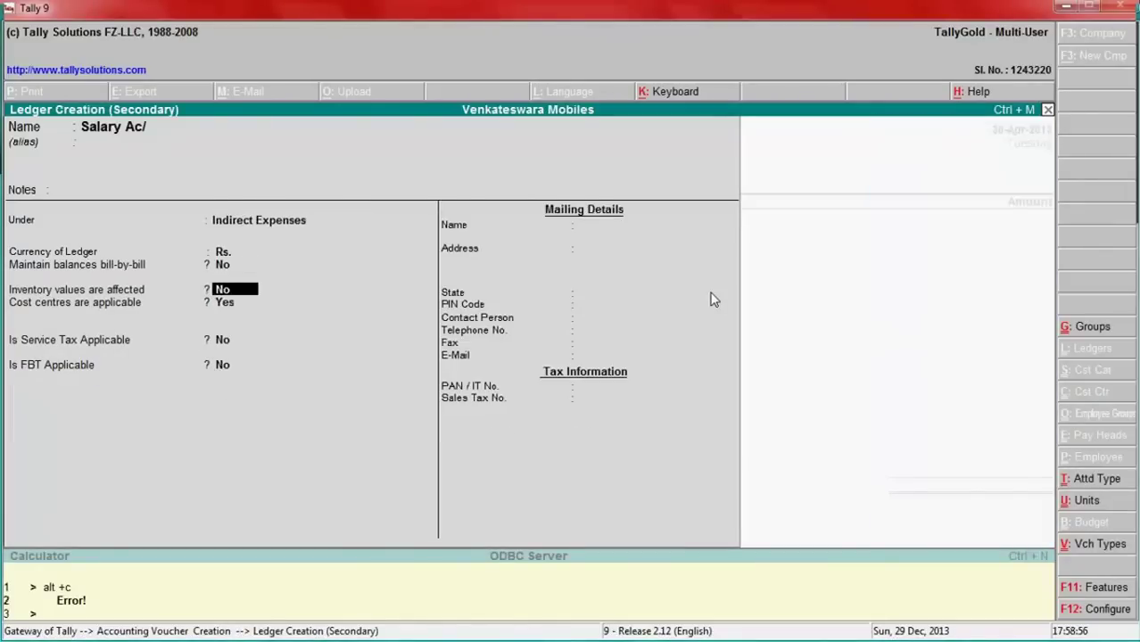
key(Return)
key(Return)
key(Return)
key(Return)
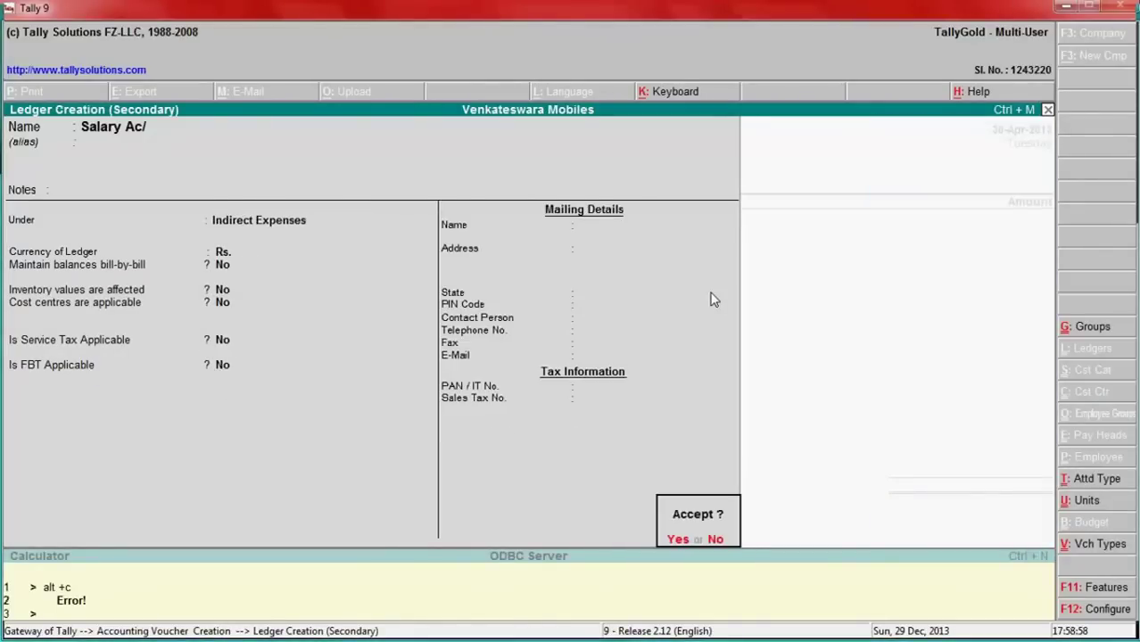
key(Return)
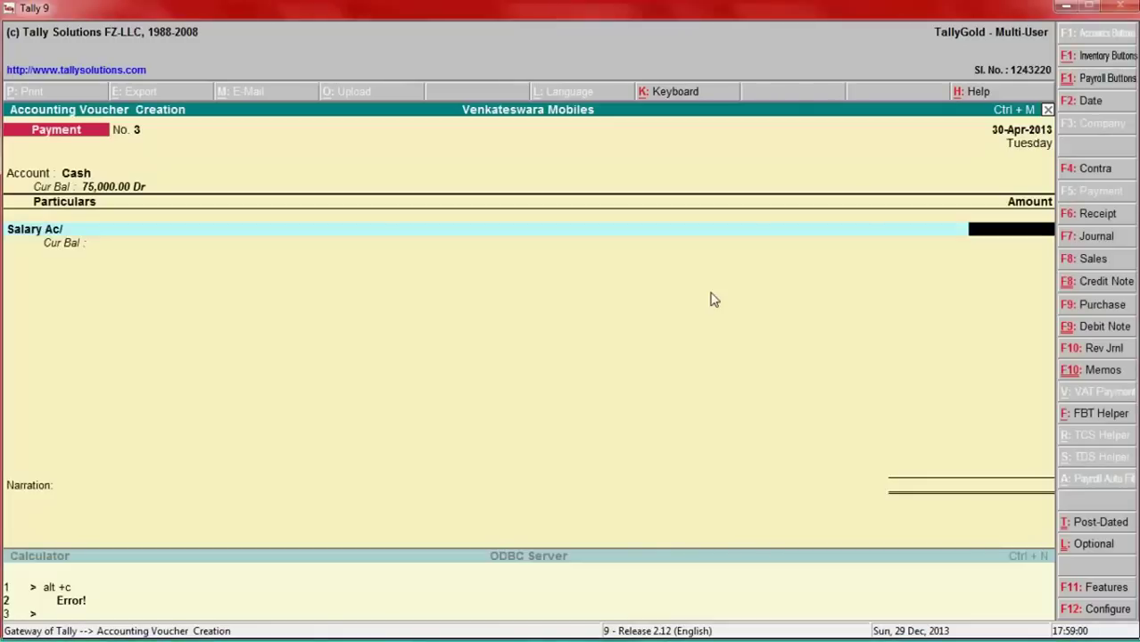
Reopen the salary ledger for alteration from the voucher and try to correct the ending of its name.
key(BackSpace)
key(ctrl+Return)
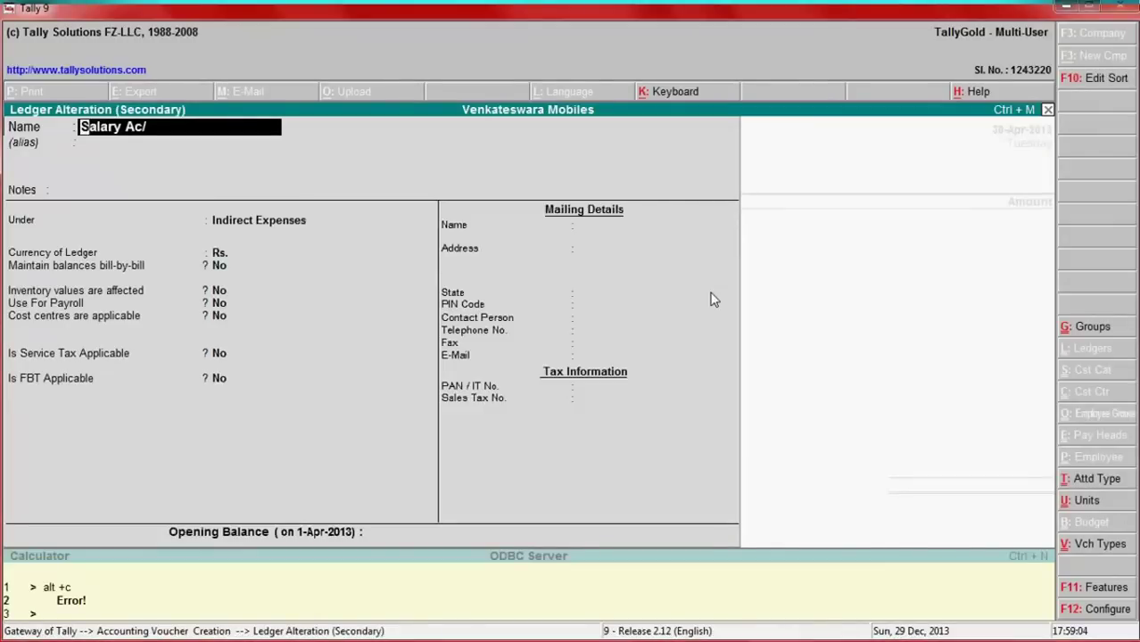
key(BackSpace)
key(BackSpace)
text(c/)
key(Return)
key(Return)
key(ctrl+a)
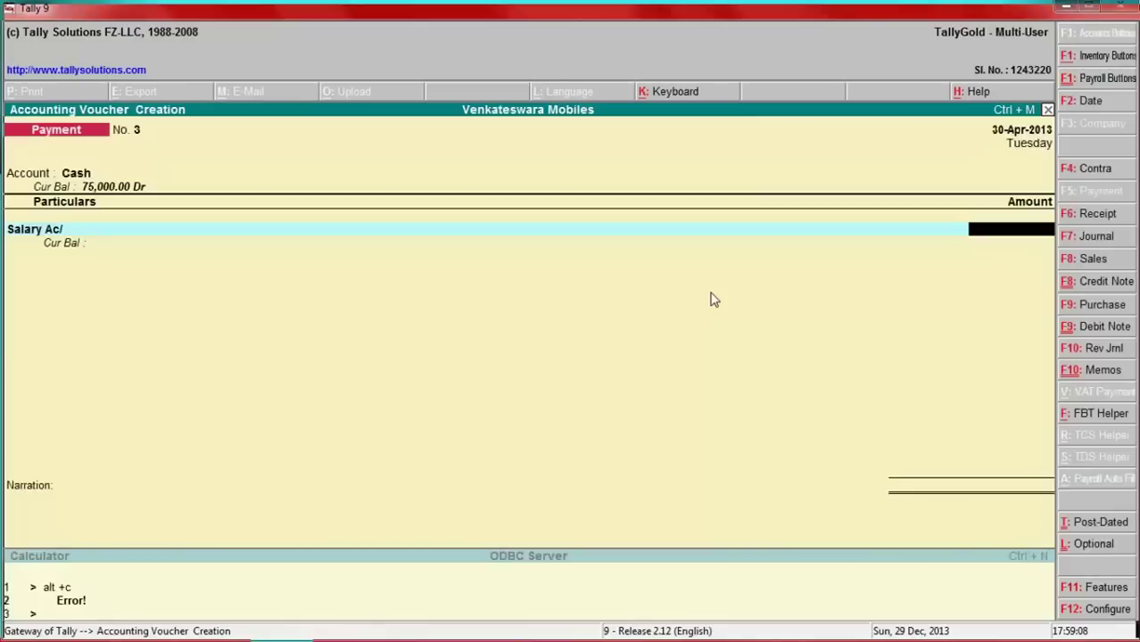
Try to rename the salary ledger to "Salary A/c" by reopening it for alteration from the payment's particulars, accepting its other settings.
key(BackSpace)
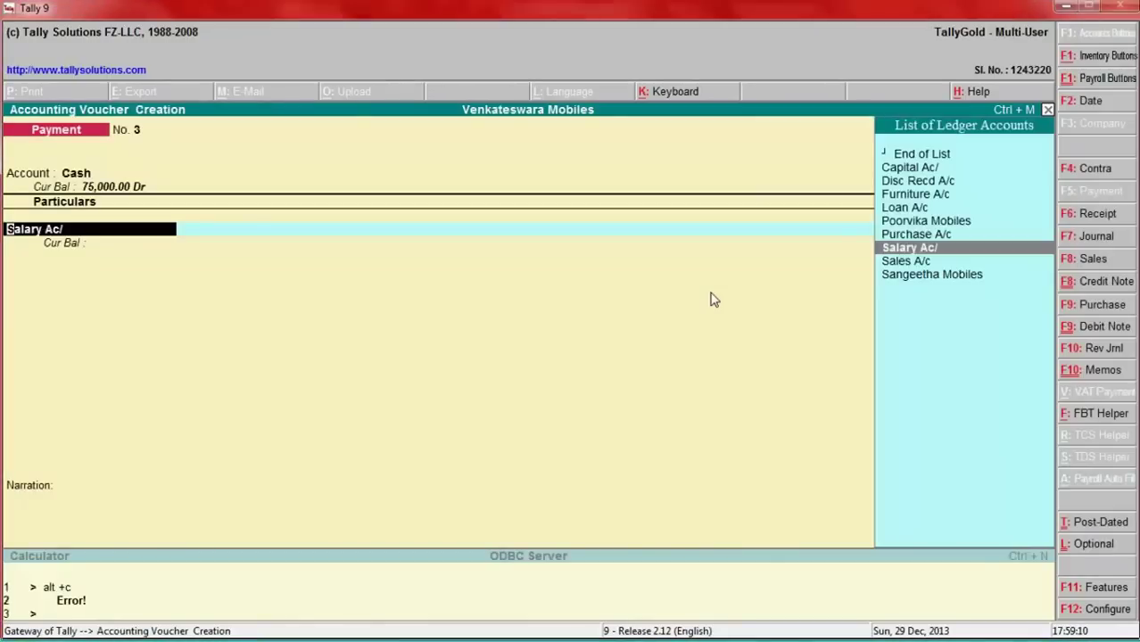
key(Down)
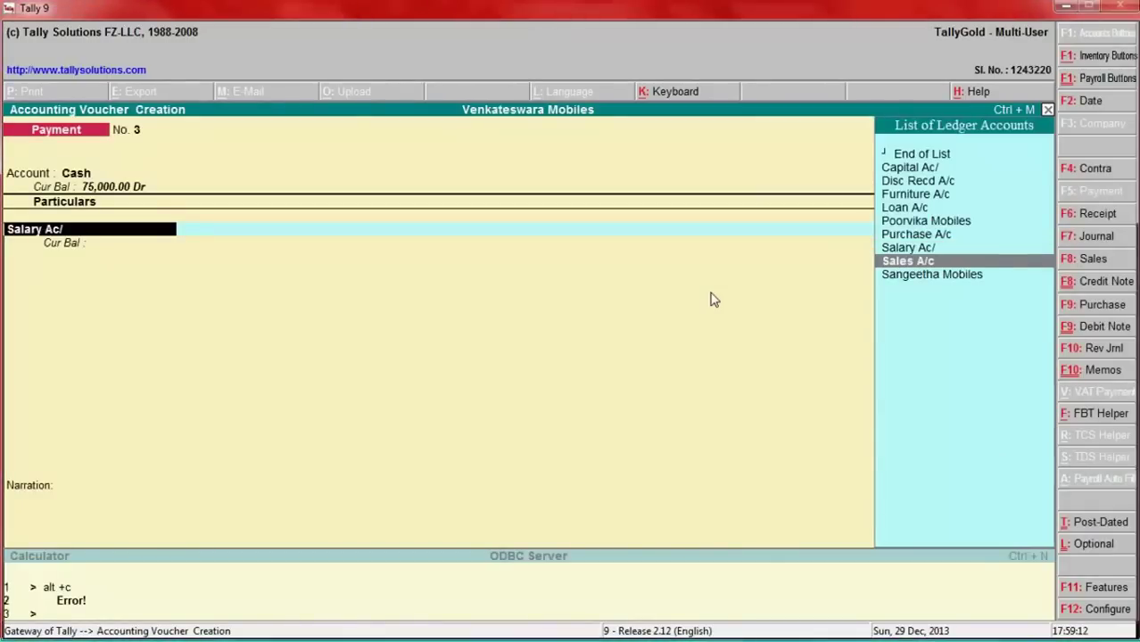
key(Up)
key(Return)
key(BackSpace)
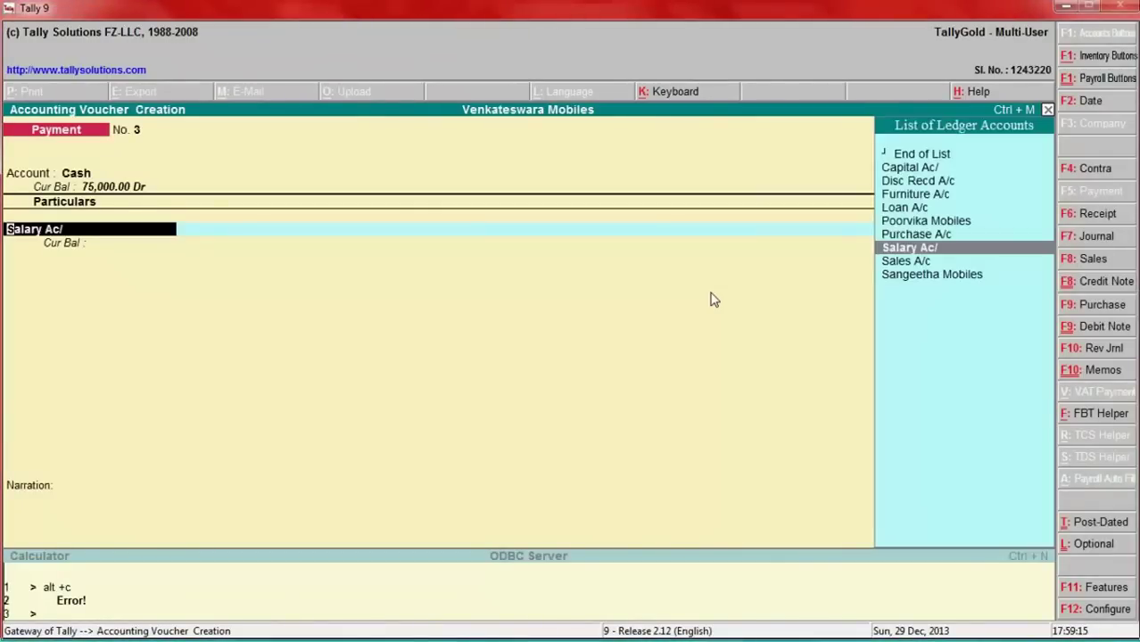
key(ctrl+Return)
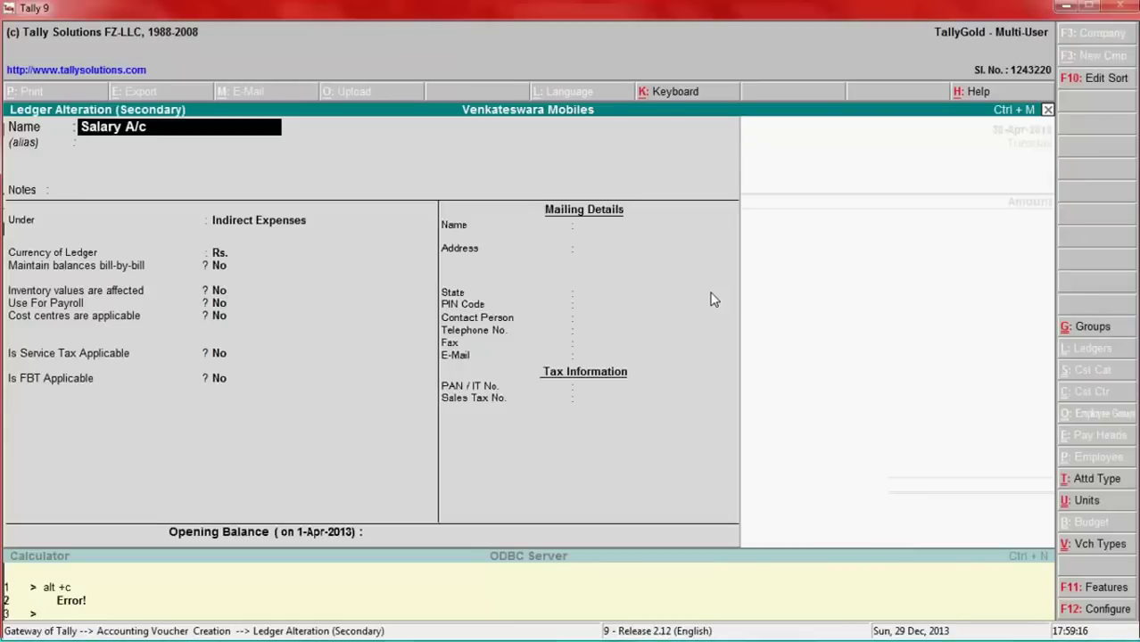
key(BackSpace)
key(BackSpace)
key(BackSpace)
text(A/c)
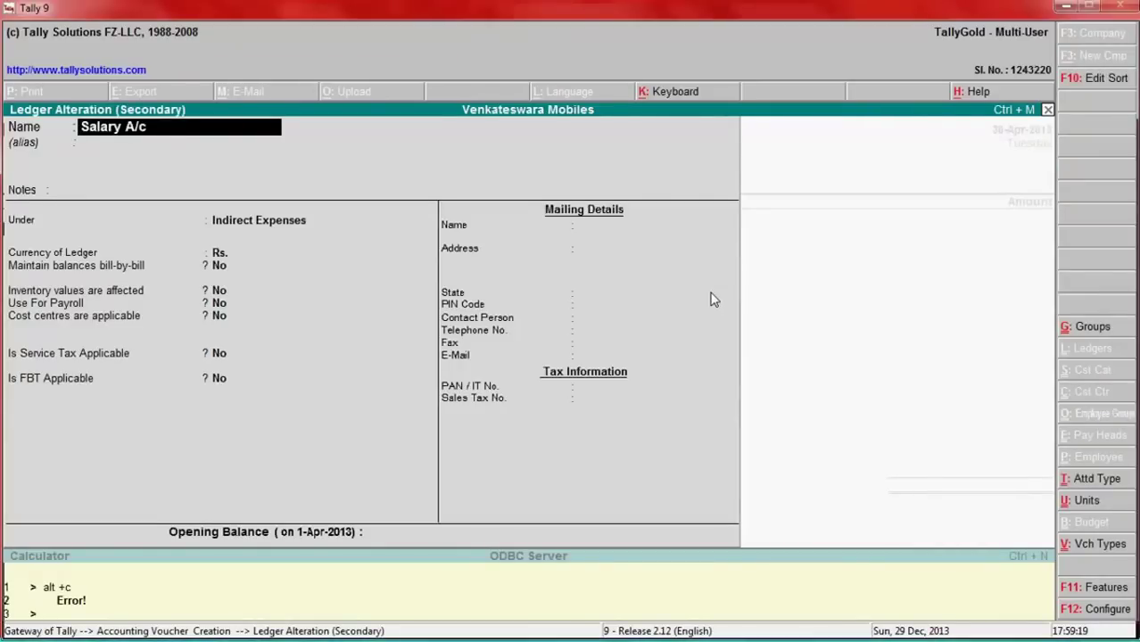
key(Return)
key(Return)
key(Return)
key(Return)
key(Return)
key(Return)
key(Return)
key(Return)
key(Return)
key(Return)
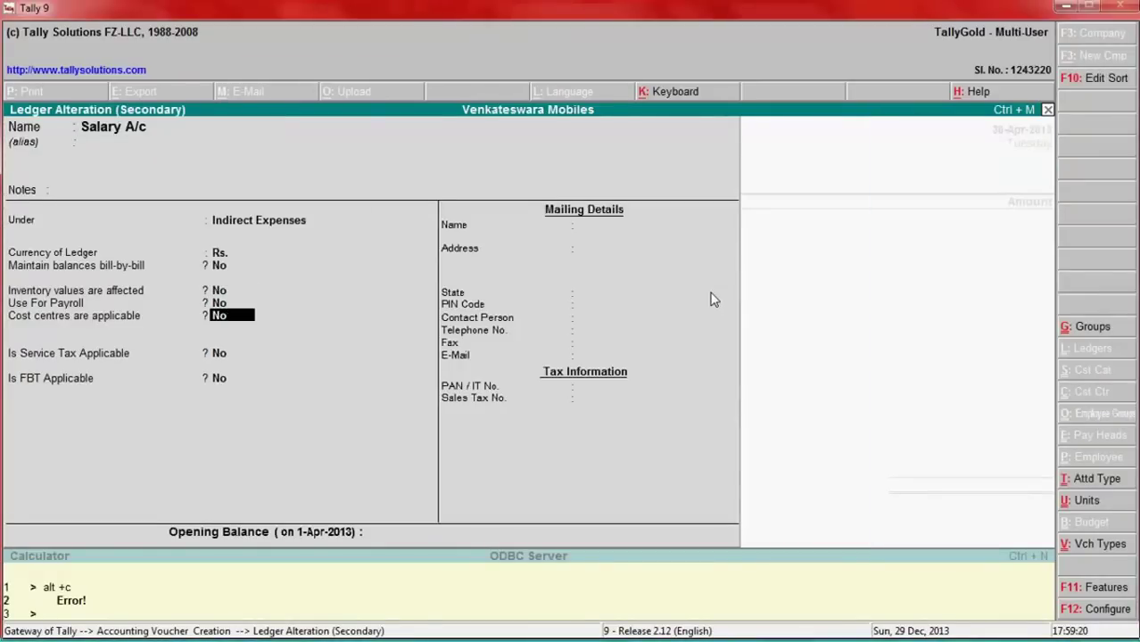
key(Return)
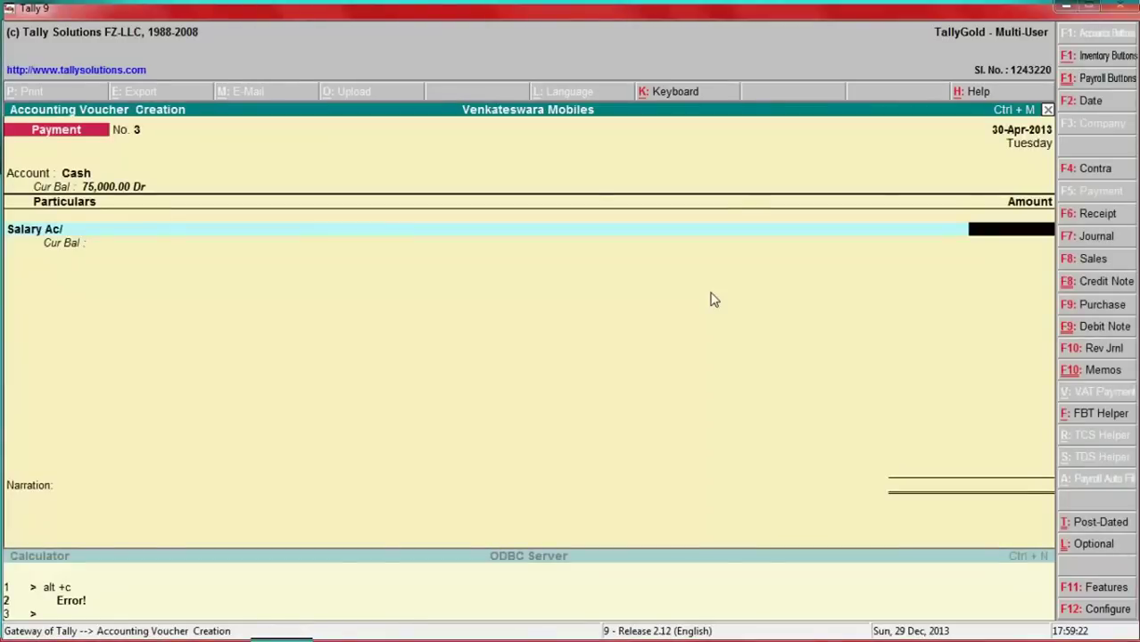
Discard the unfinished payment voucher and restart it with Cash as the paying account and Salary Ac/ as the particulars.
key(Escape)
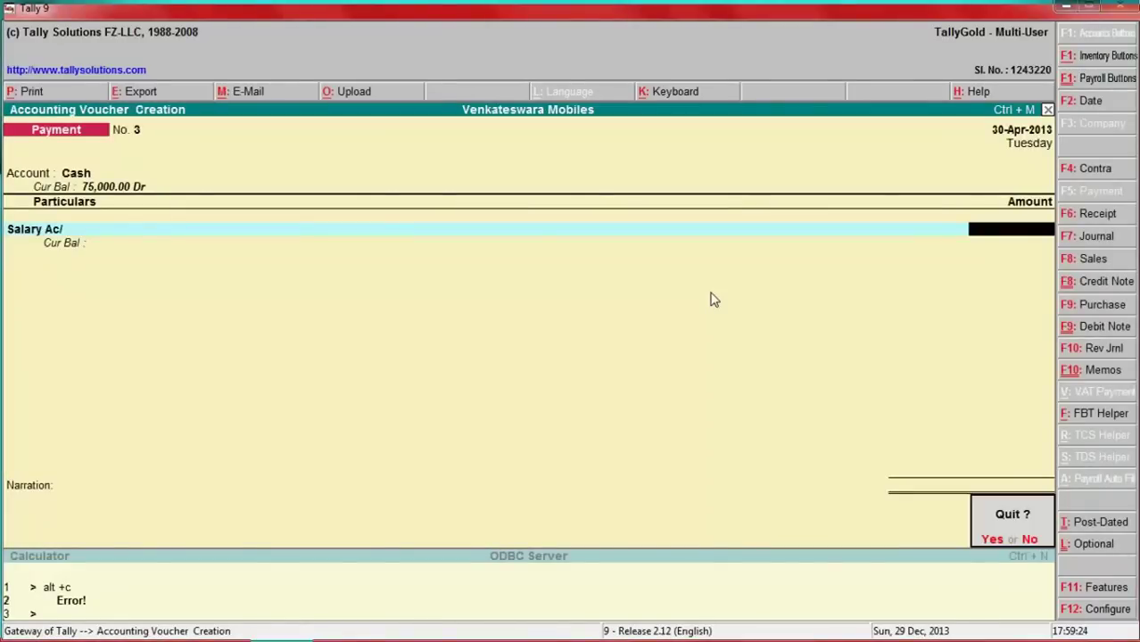
key(Return)
key(Return)
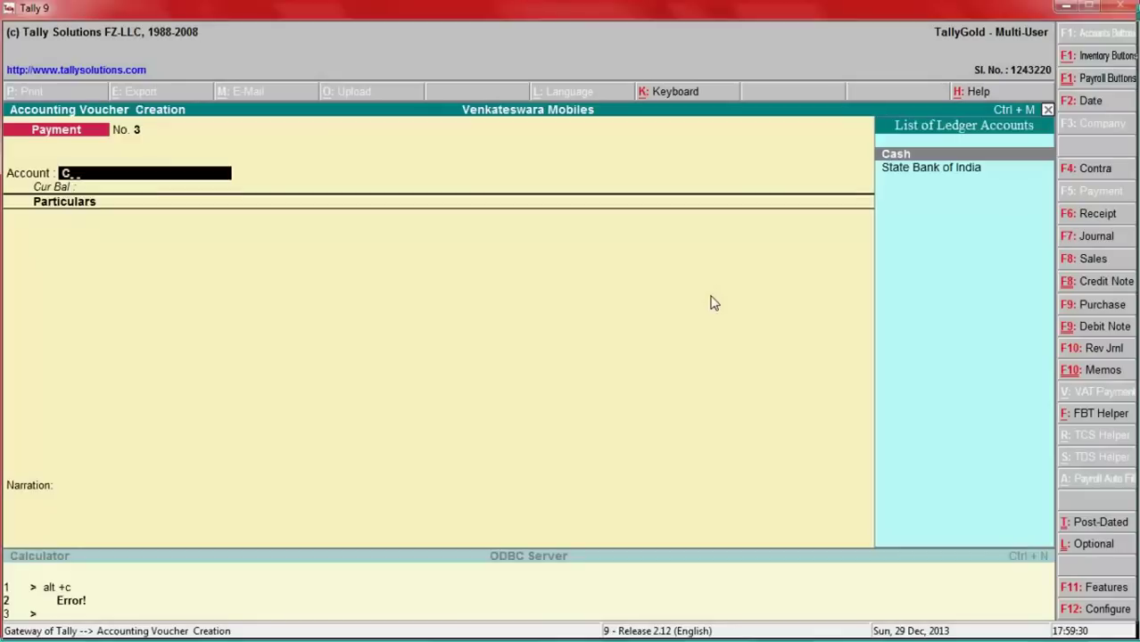
key(Return)
text(Sa)
key(Down)
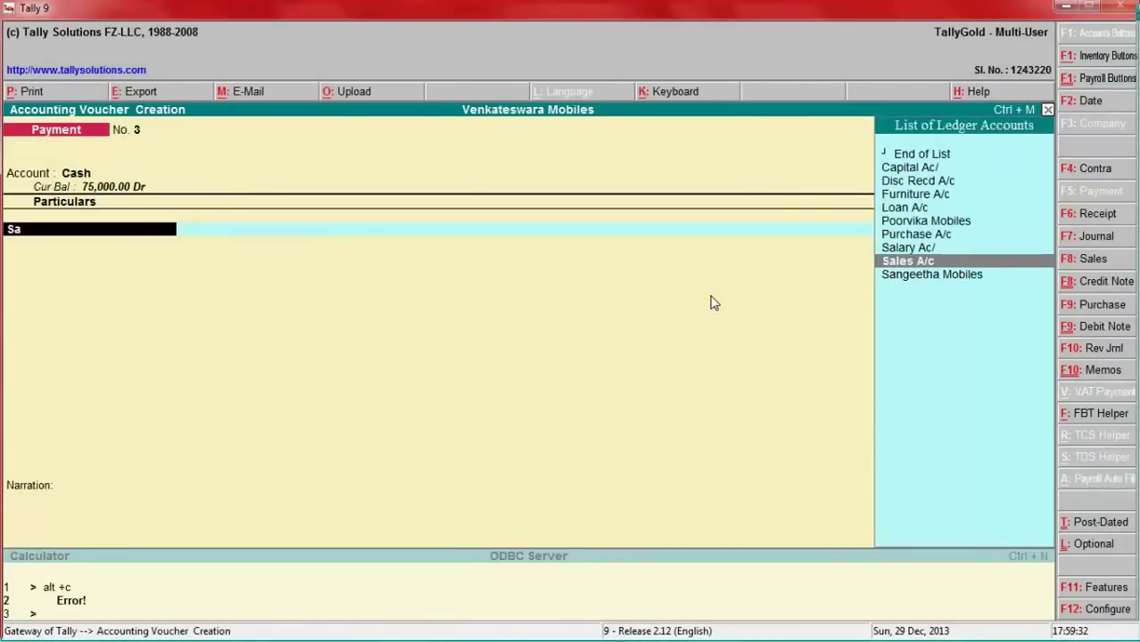
key(Up)
key(Return)
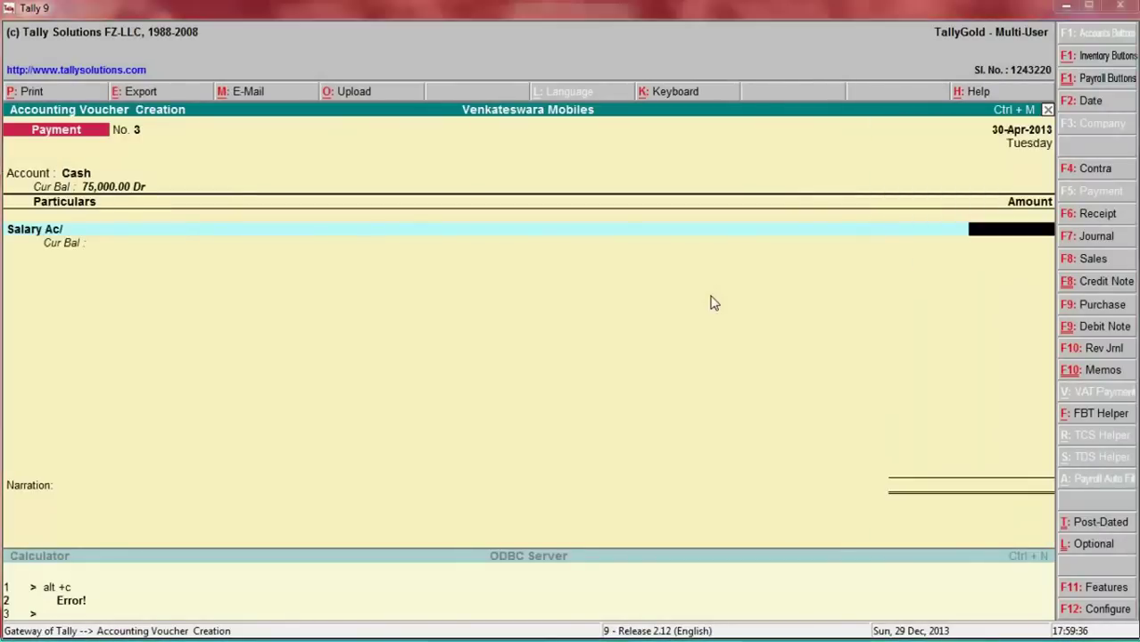
Check the salary transaction in the Excel list and enter 5000 as the Salary Ac/ amount in the Tally voucher.
key(alt+Tab)
key(alt+Tab)
text(5000)
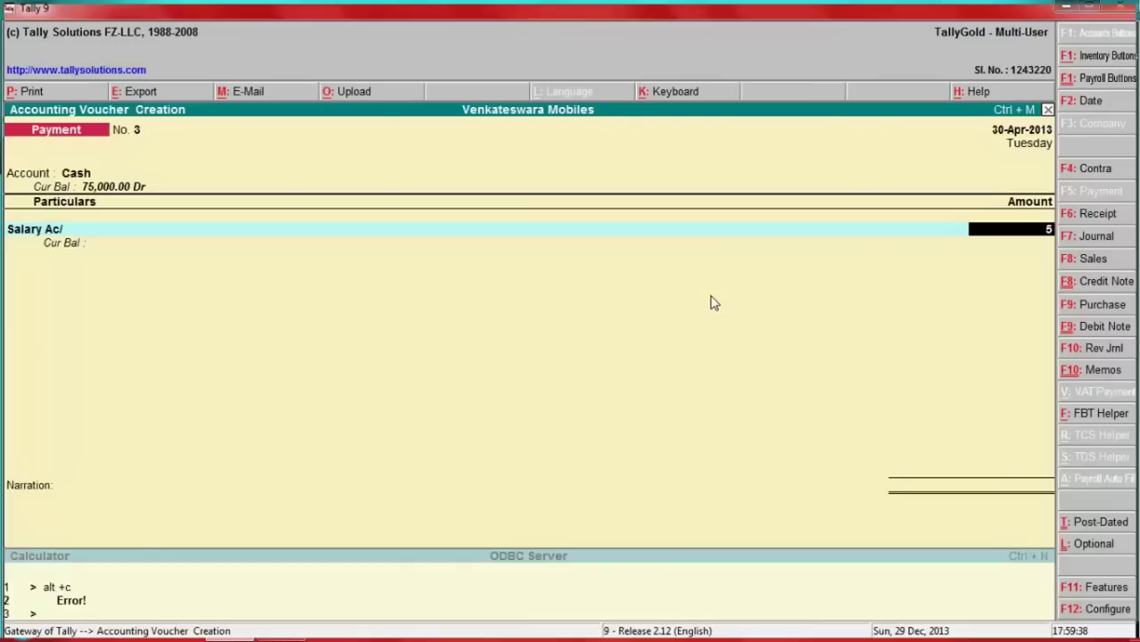
key(Return)
key(Return)
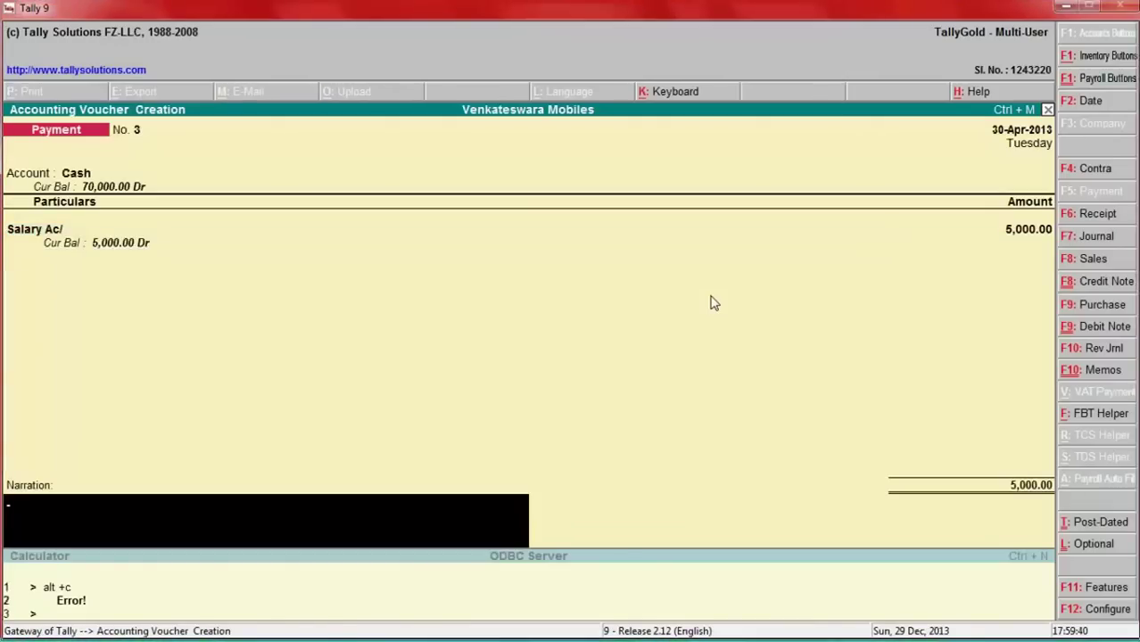
Add the narration "Paid salary by cash" and save the payment voucher.
text(Paid salary)
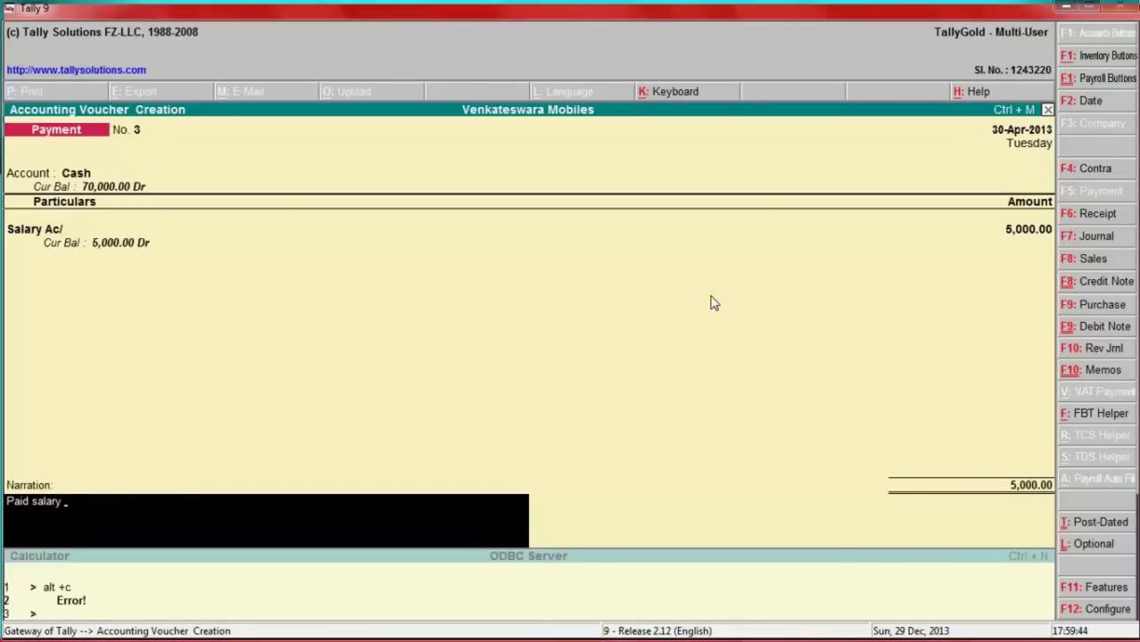
text( by)
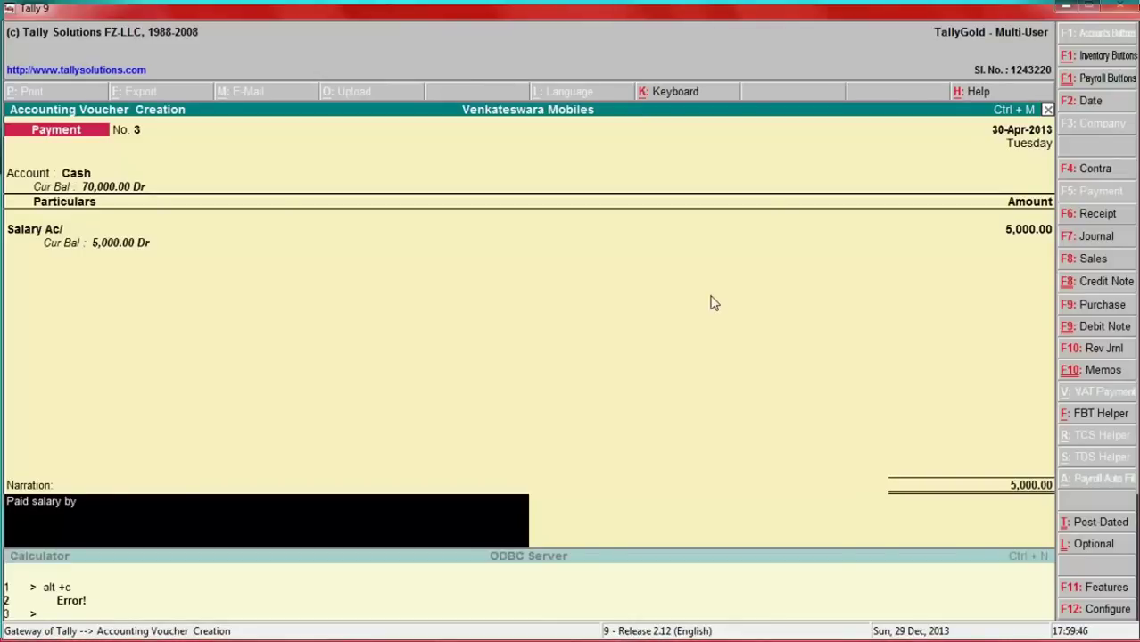
text( cash)
key(Return)
key(Return)
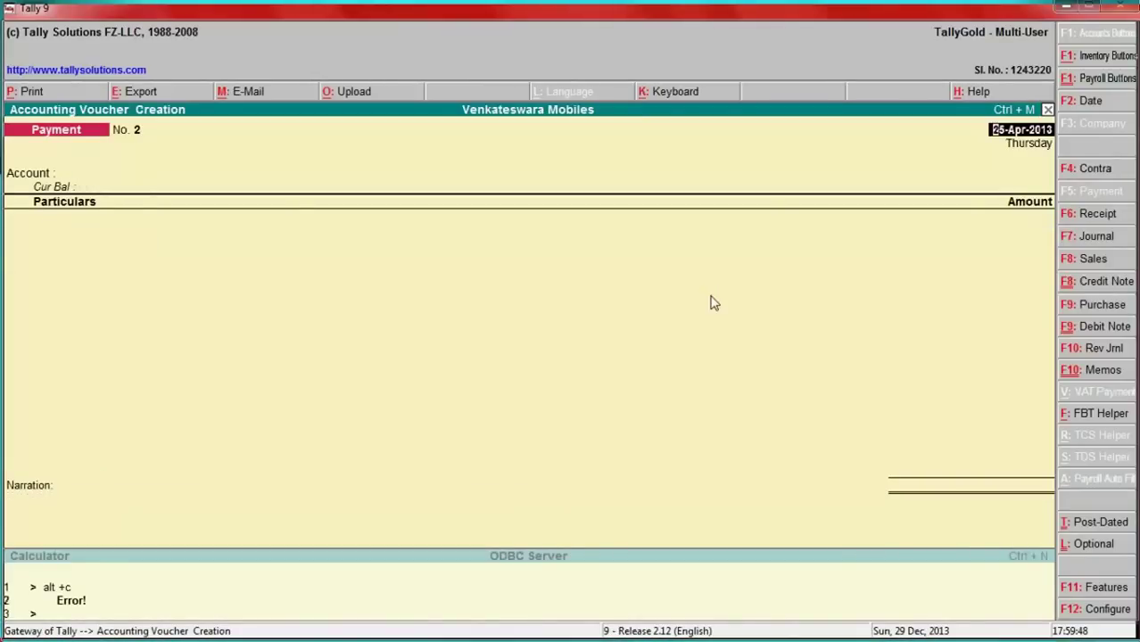
Switch to the Excel transaction list and append "byc ash" to the "Paid rent" entry in cell B13.
key(alt+Tab)
key(Down)
key(Down)
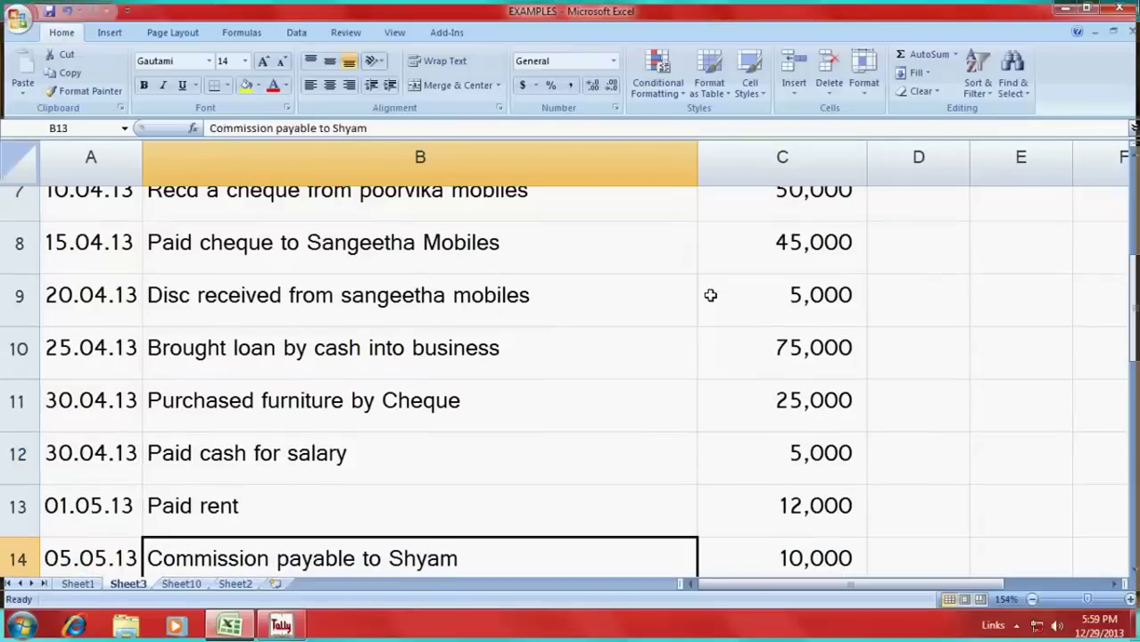
key(Up)
key(Up)
key(Down)
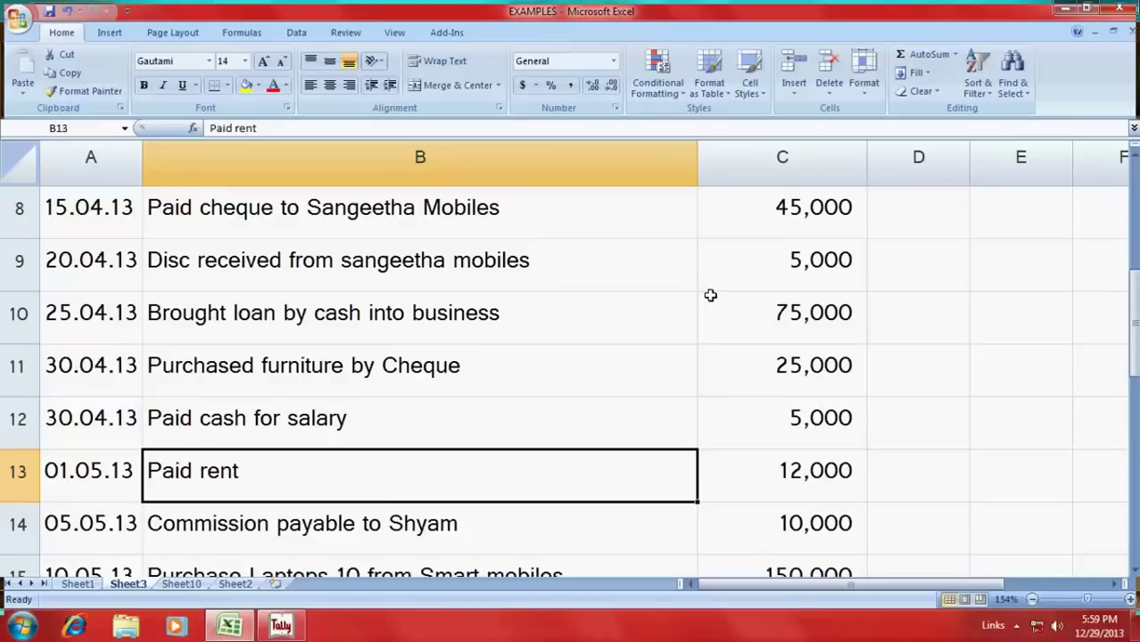
key(F2)
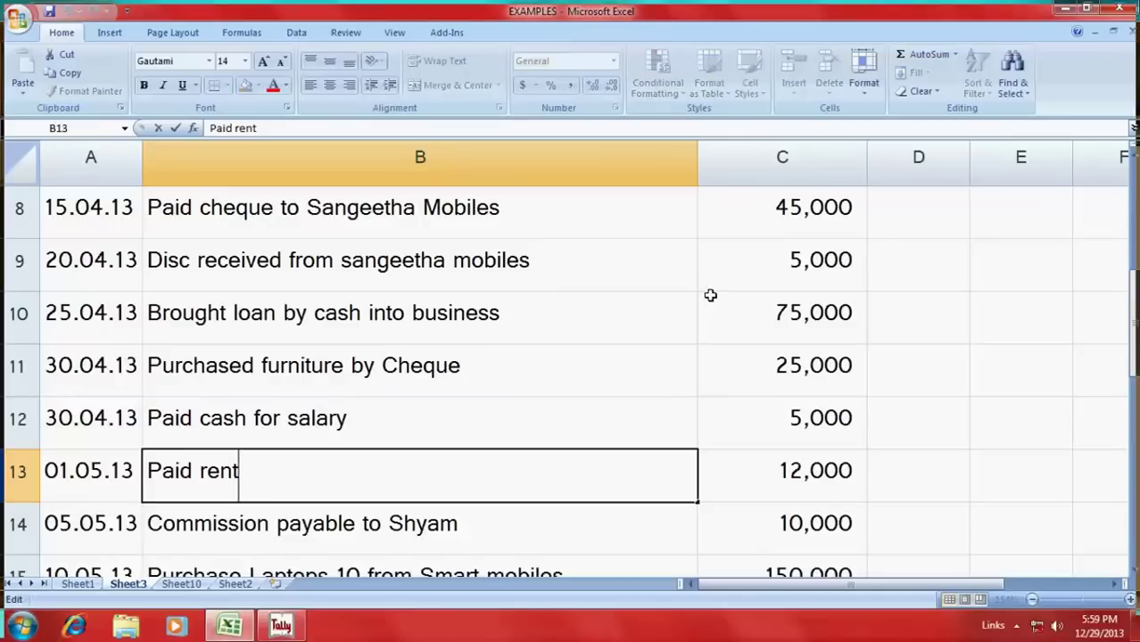
text(byc ash)
key(Return)
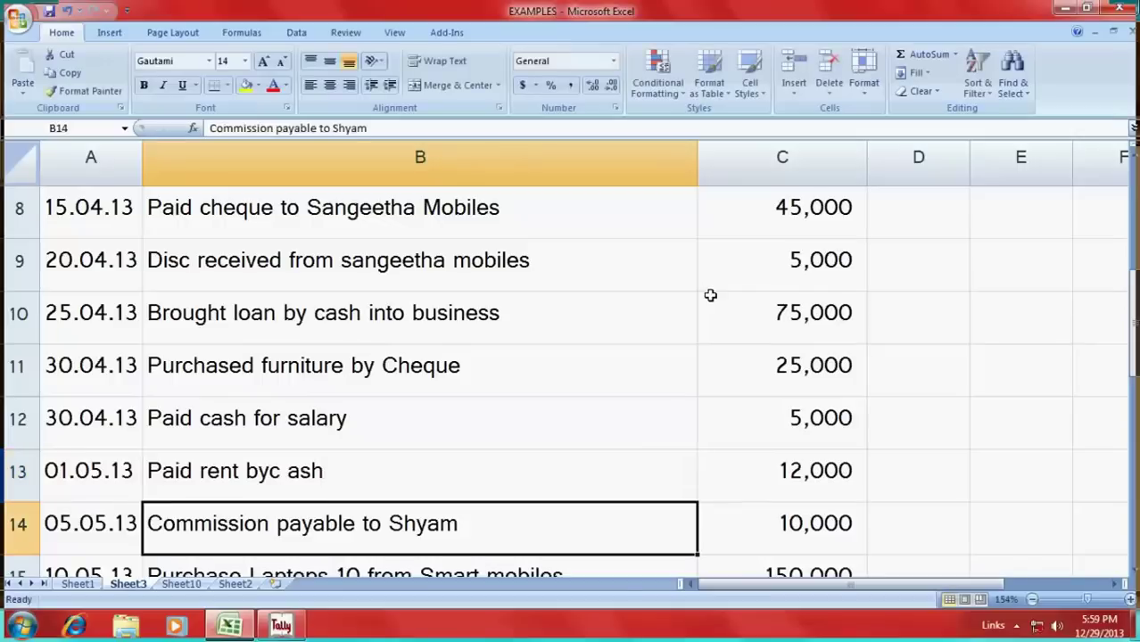
Correct the spacing in cell B13 so the entry reads "Paid rent by cash".
key(Up)
key(F2)
key(Left)
key(Left)
key(Left)
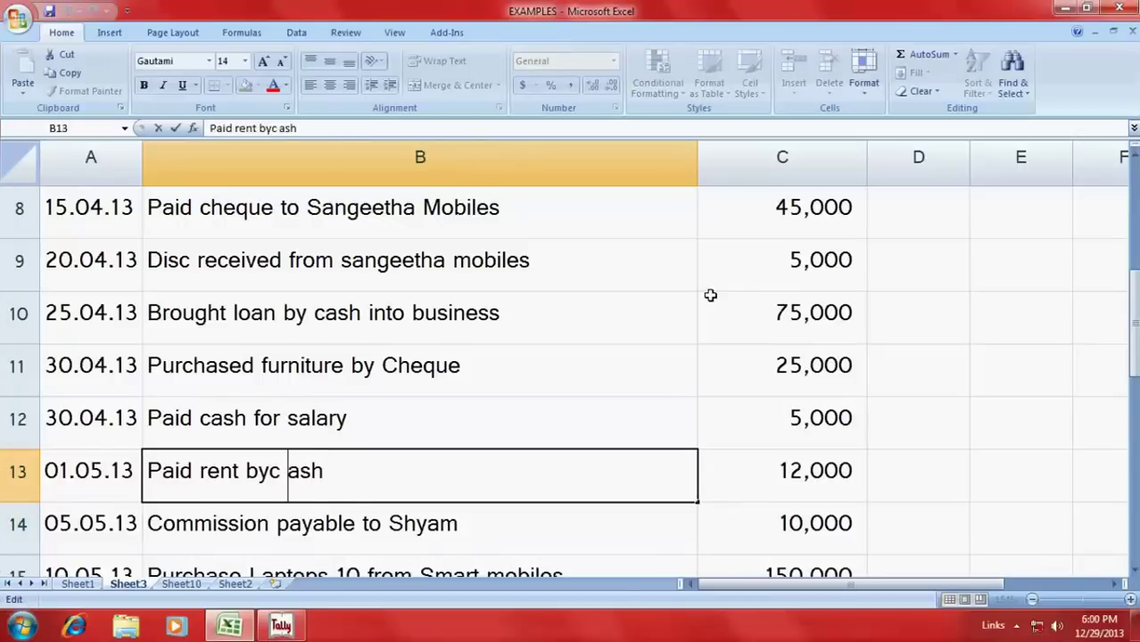
key(Left)
key(Left)
key(Right)
key(Right)
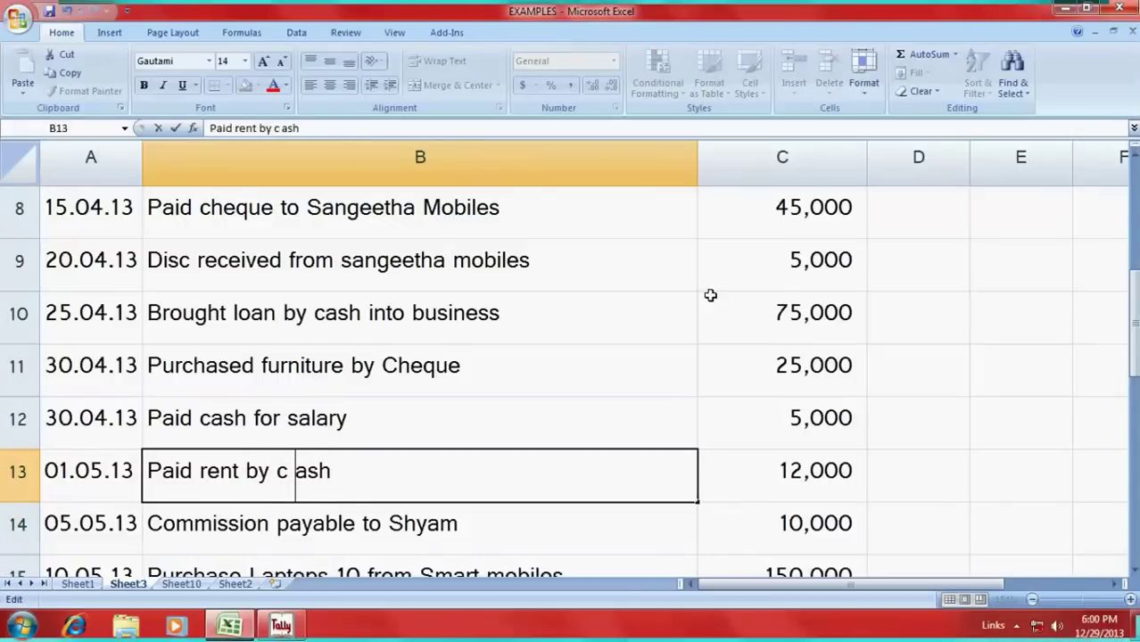
key(Left)
key(Delete)
key(Return)
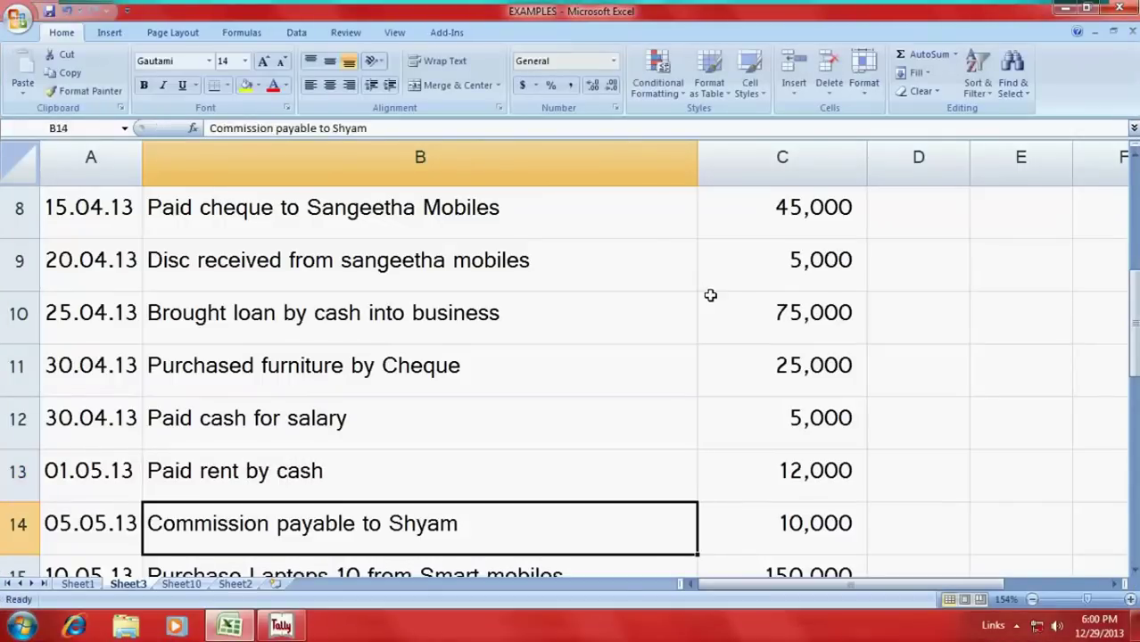
Switch to Tally, date the payment voucher 1 May 2013, and set its account to Cash.
key(alt+Tab)
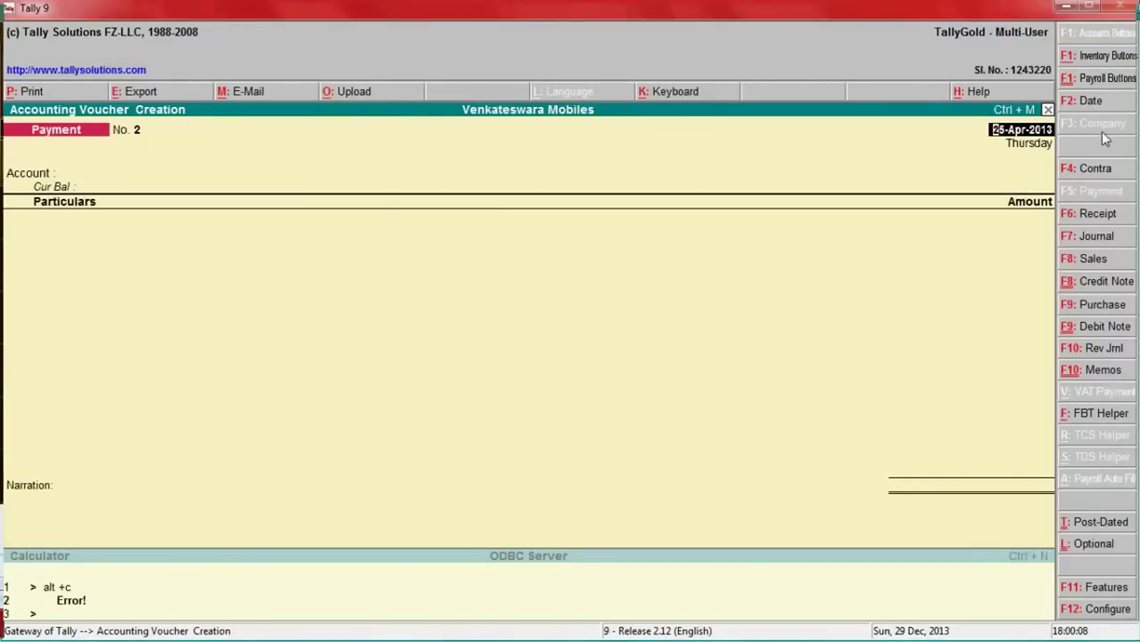
click(1087, 101)
text(1)
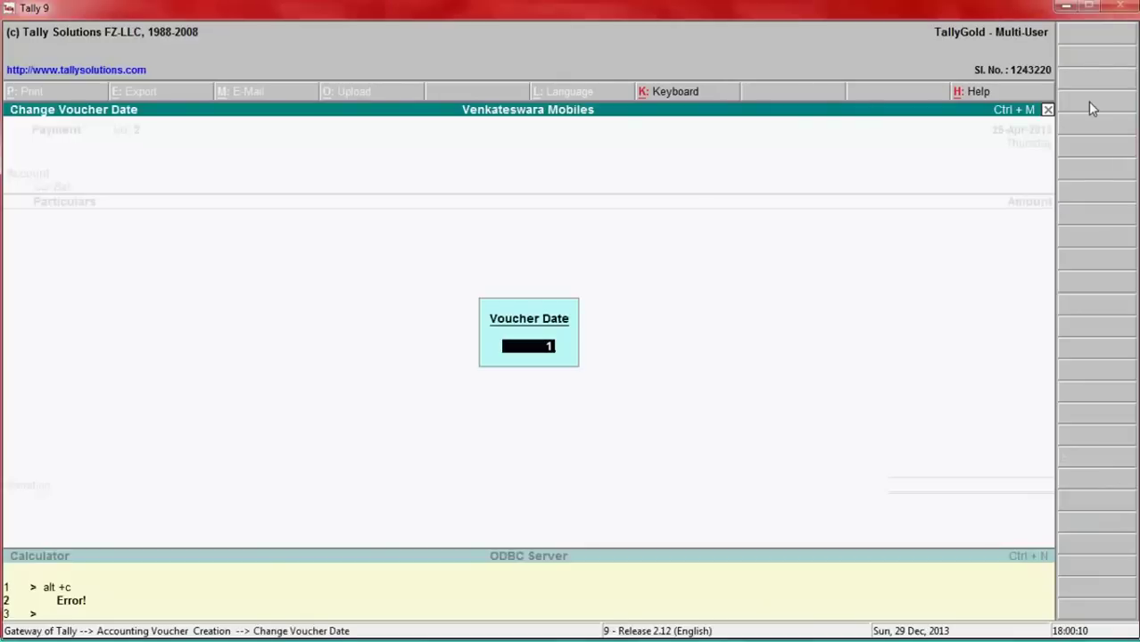
key(Return)
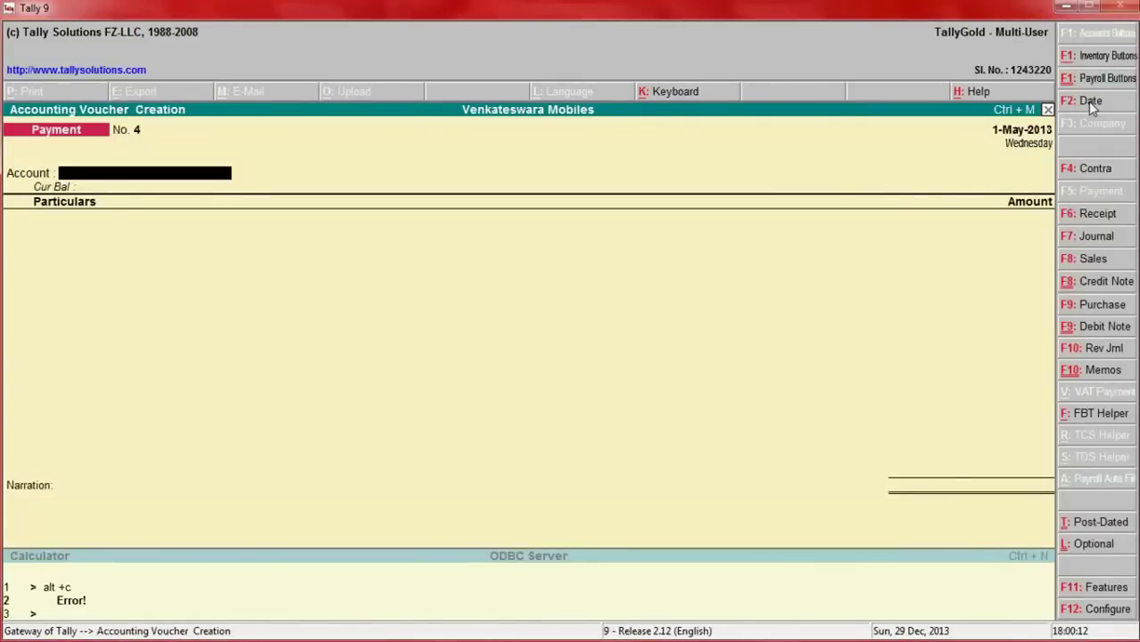
text(cash)
key(Return)
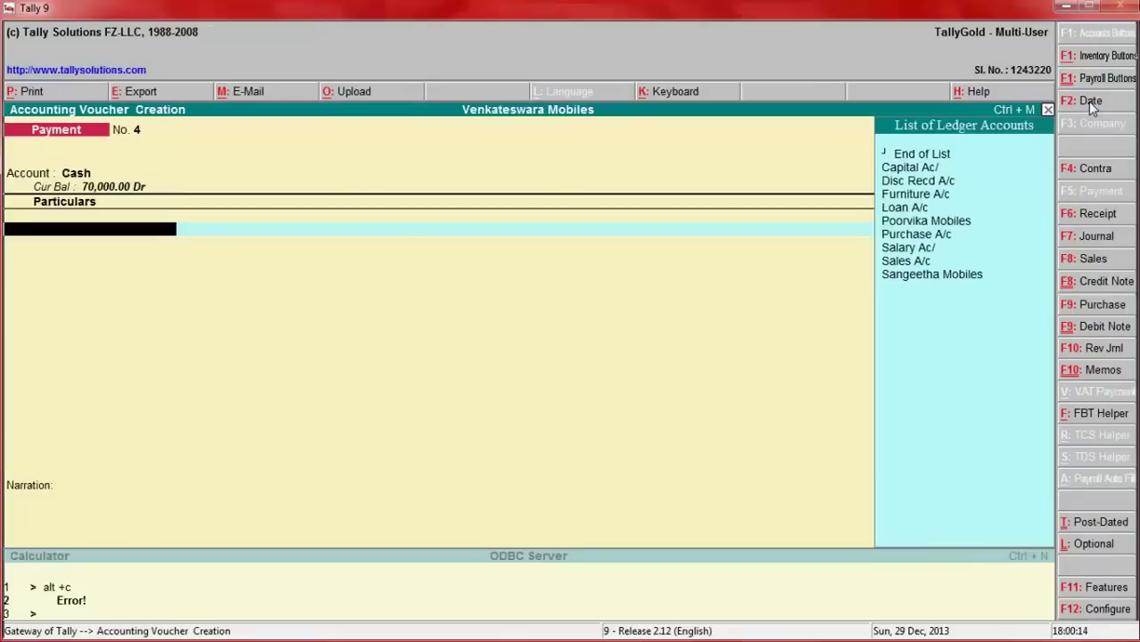
Create a Rent A/c ledger under Indirect Expenses from the voucher's particulars line, keeping the default settings.
text(r)
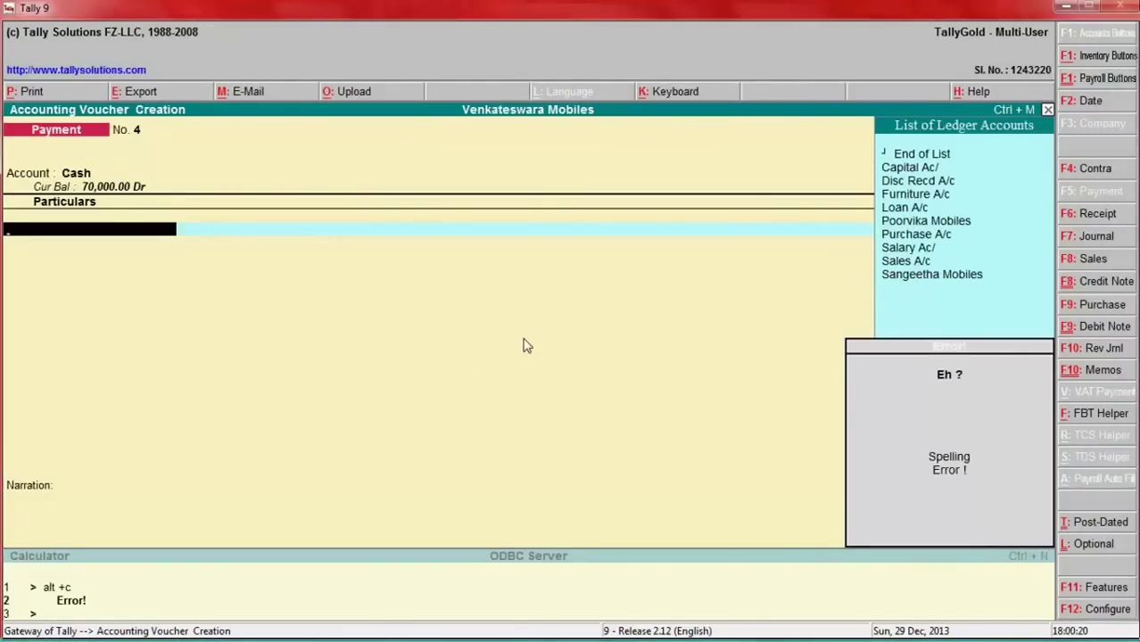
key(alt+c)
text(Rent A/c)
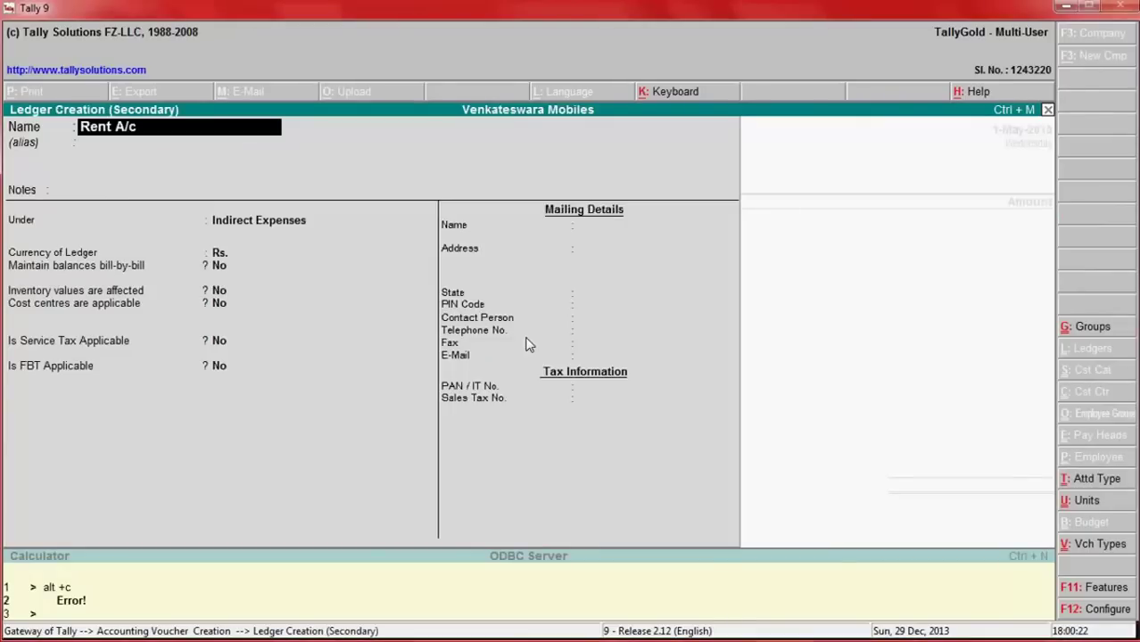
key(Return)
key(Return)
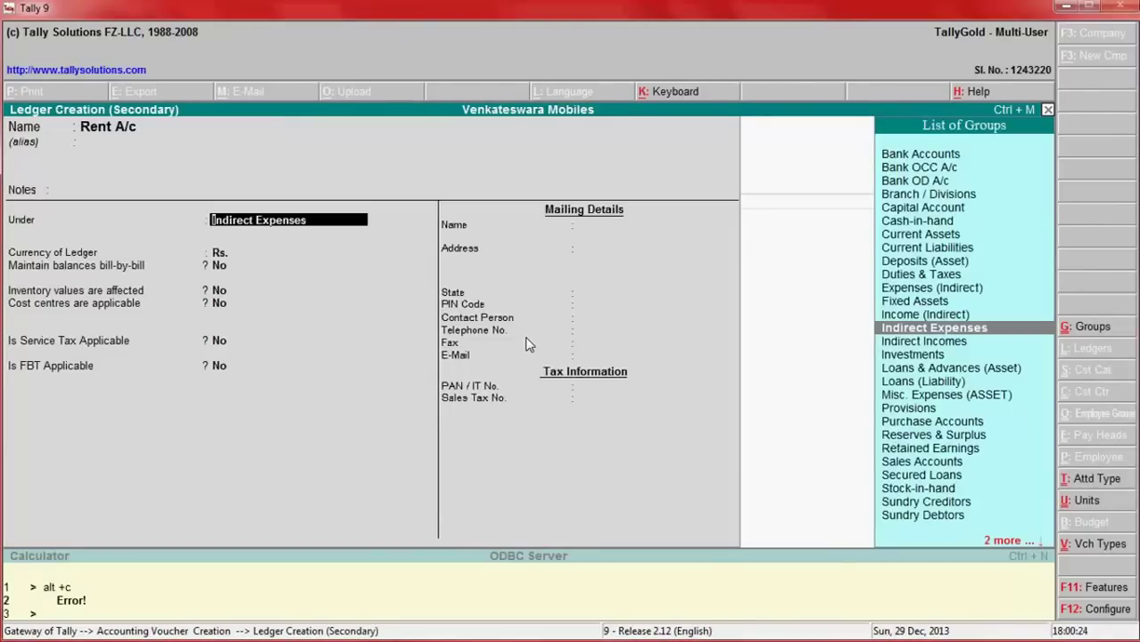
key(Return)
key(Return)
key(Return)
key(Return)
key(ctrl+a)
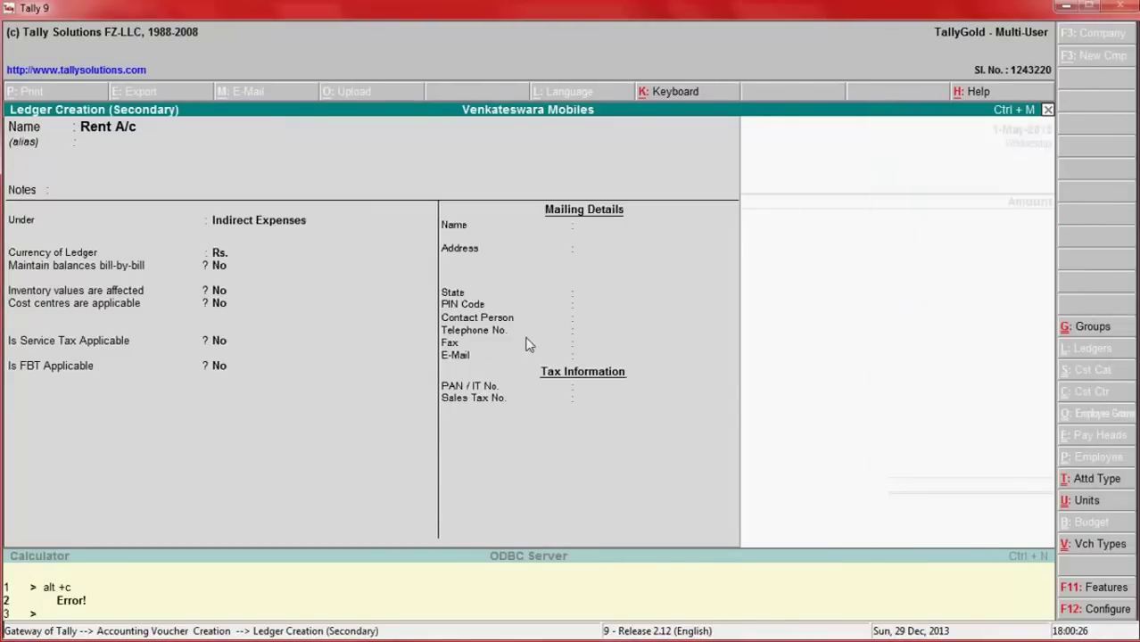
Check the rent entry in the Excel list, then set the Rent A/c amount to 12,000 in the Tally payment voucher.
key(alt+Tab)
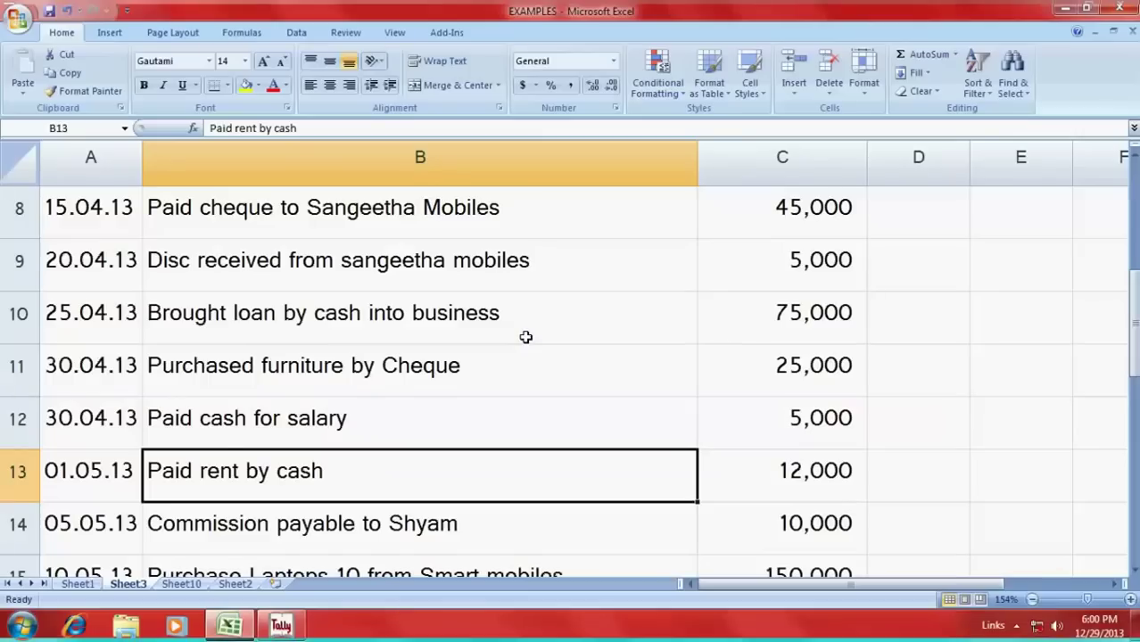
key(alt+Tab)
text(12000)
key(Return)
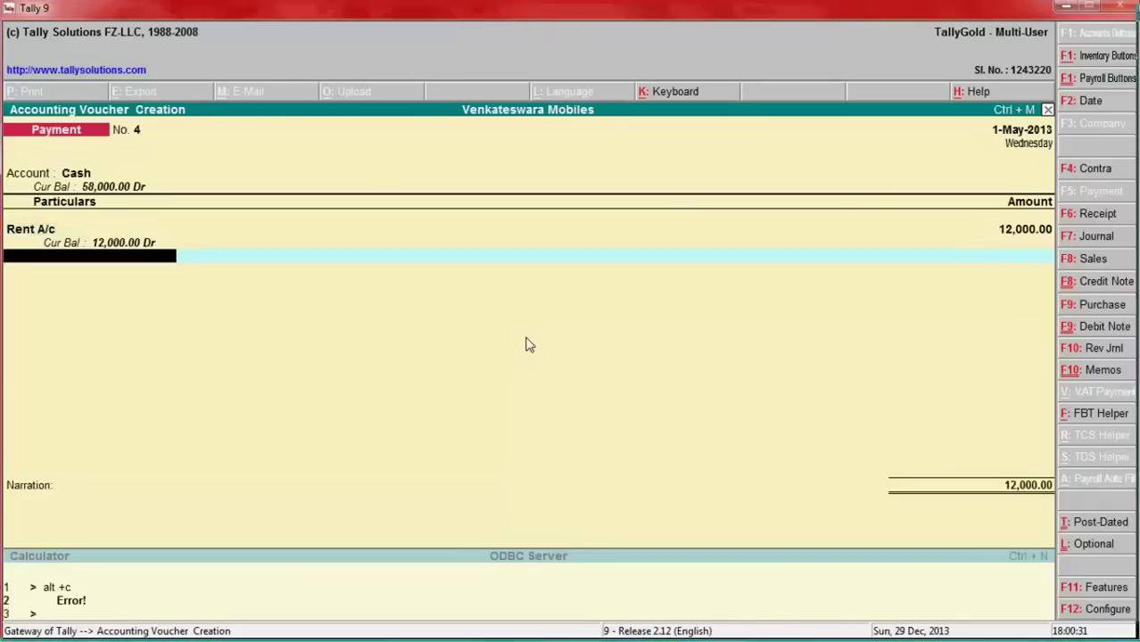
key(Return)
Enter the narration "Paid rent by cash" and save the payment voucher.
text(Paid)
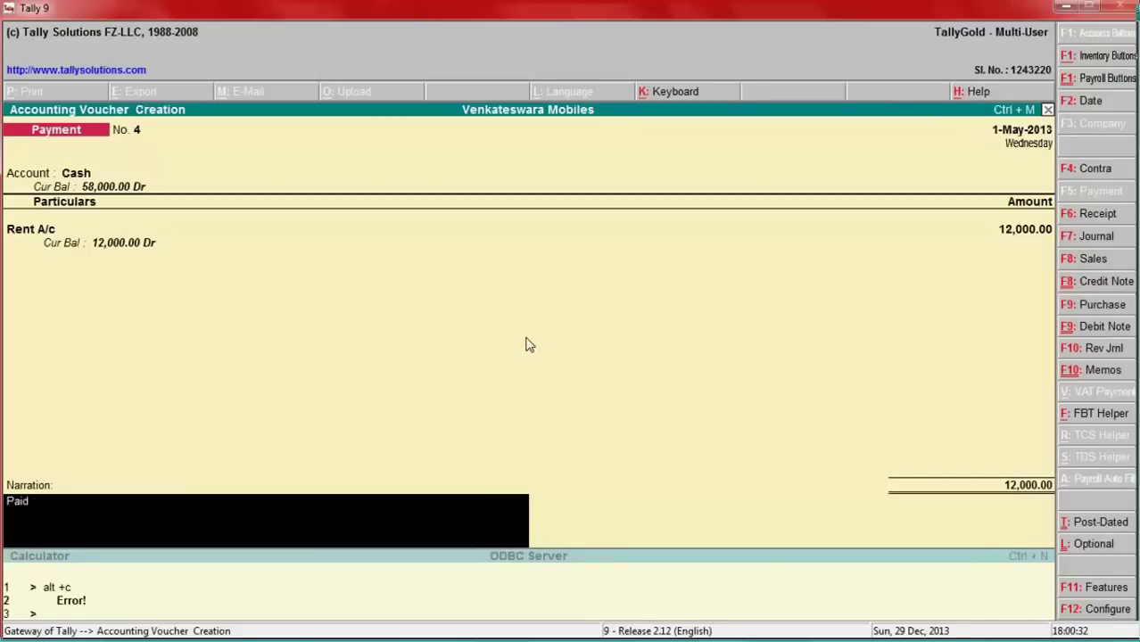
text( rent for)
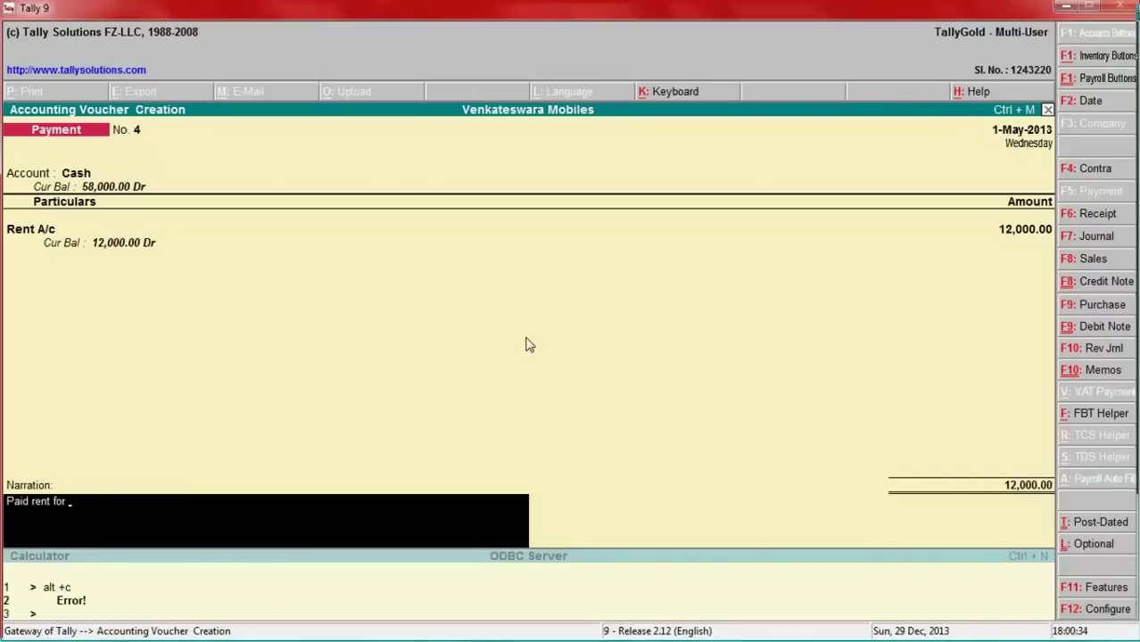
key(BackSpace)
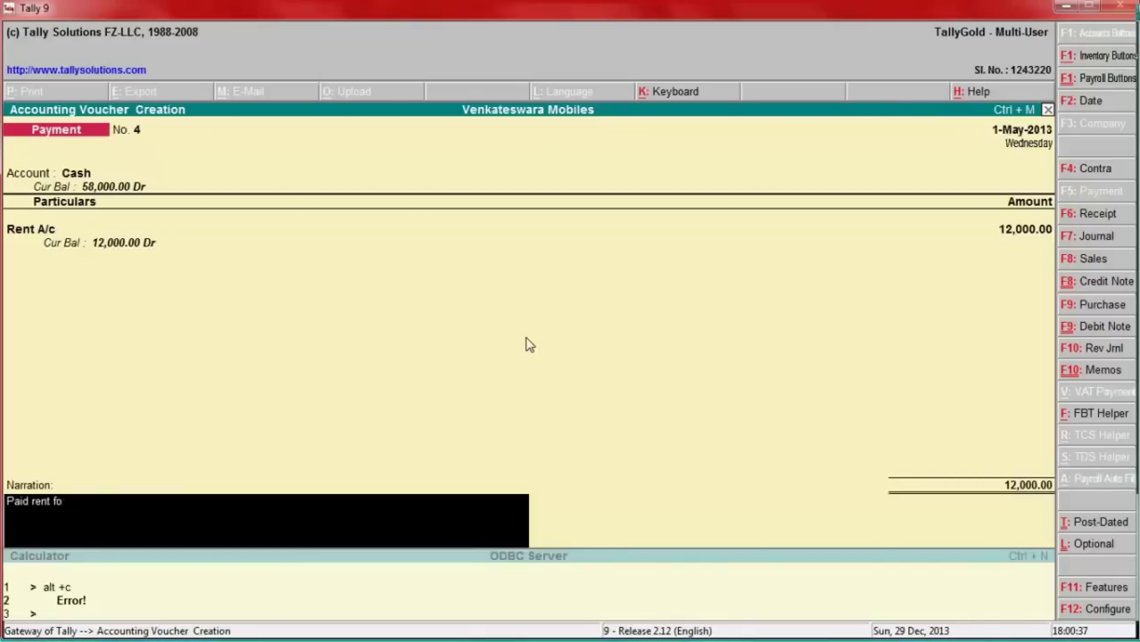
key(BackSpace)
text(by cash)
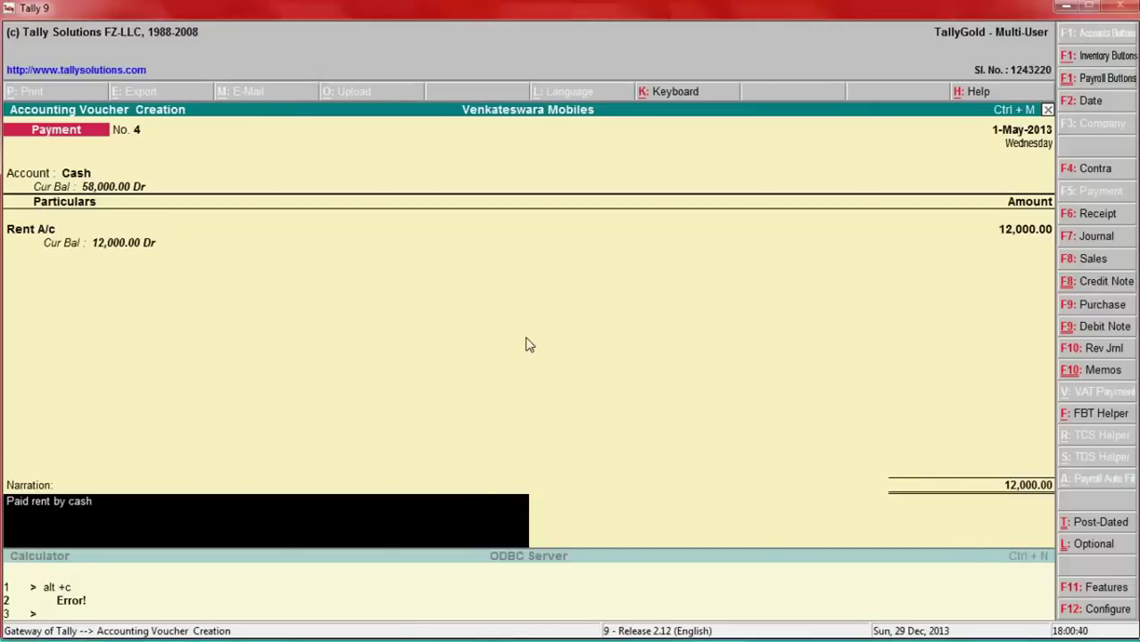
key(Return)
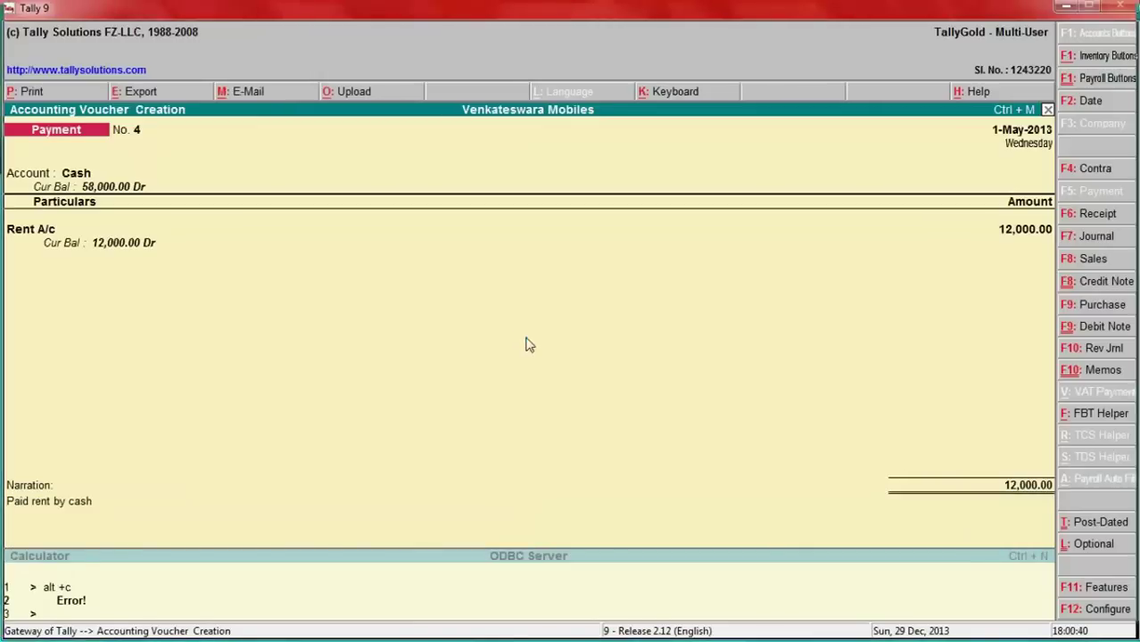
key(Return)
Switch to the Excel transaction list and select the commission payable entry dated 05.05.13.
key(alt+Tab)
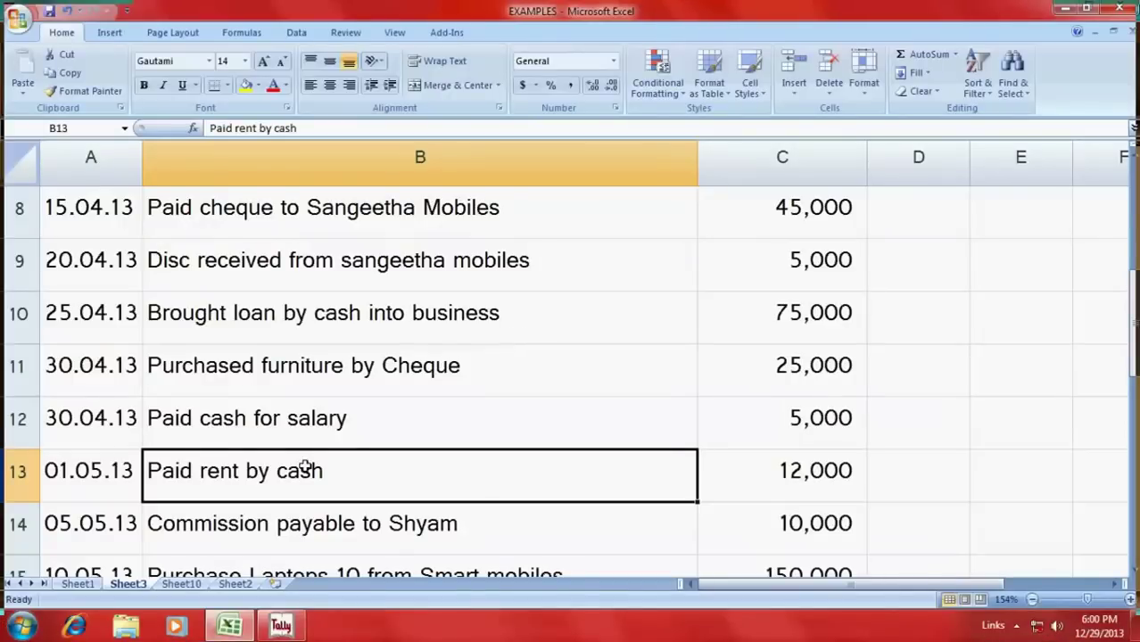
scroll(304, 465, down, 1)
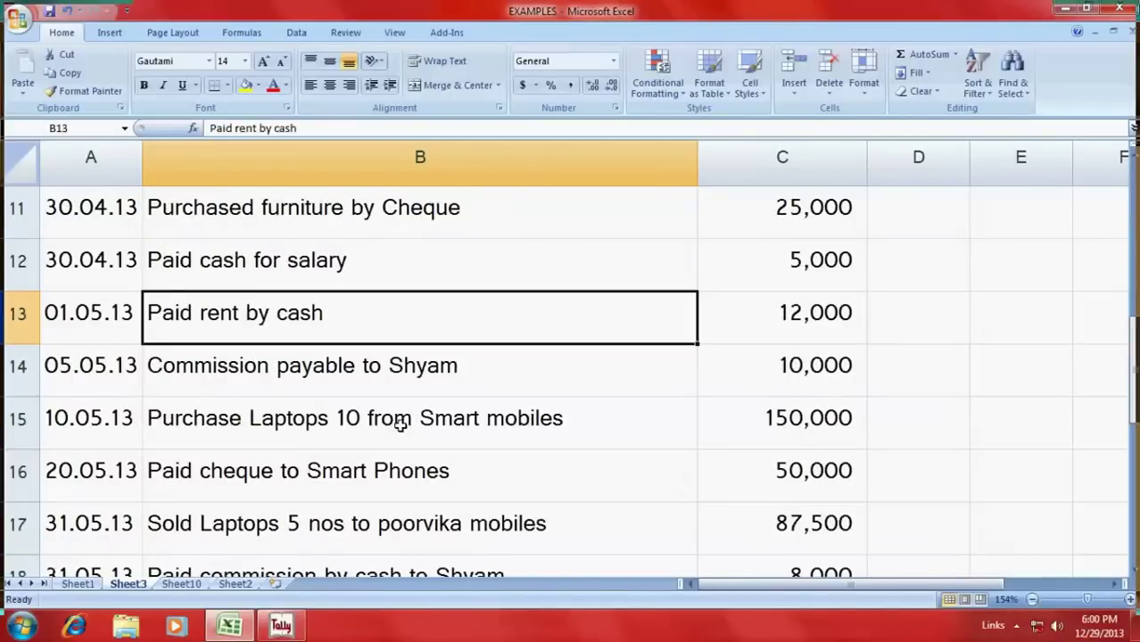
click(321, 366)
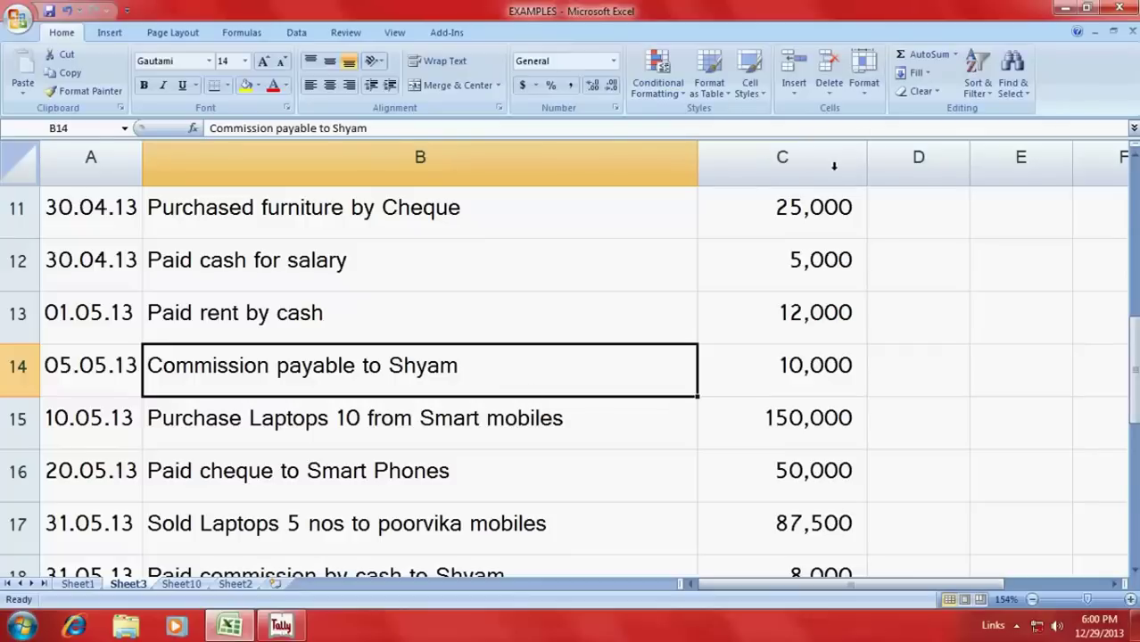
Switch back to Tally and start a Journal voucher dated 5 May 2013.
key(alt+Tab)
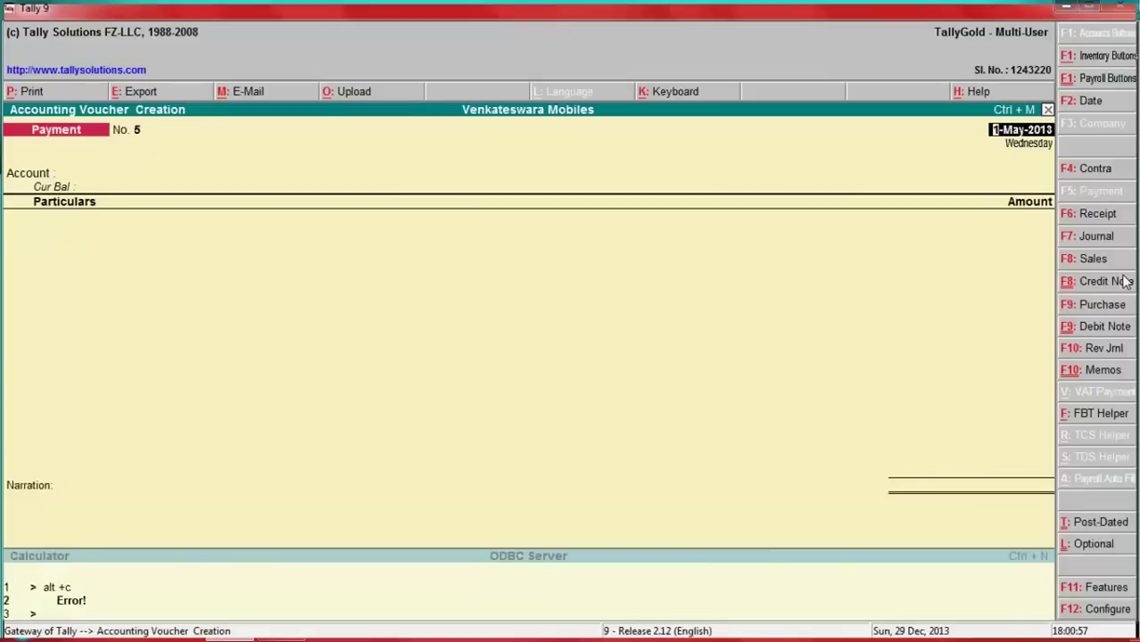
click(1085, 238)
key(alt+Tab)
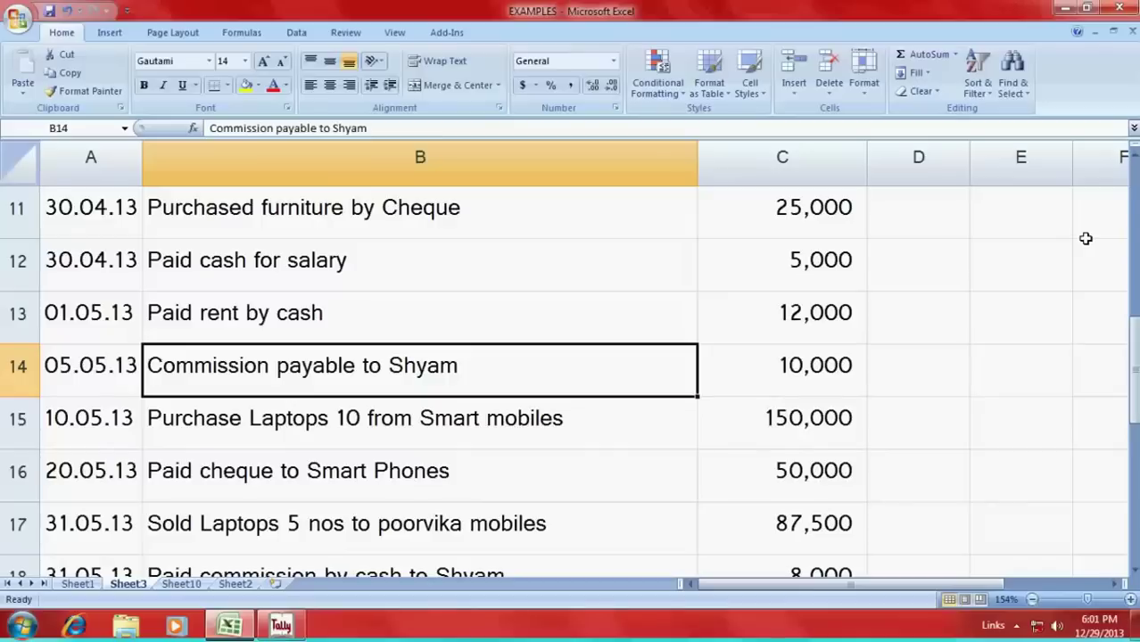
key(alt+Tab)
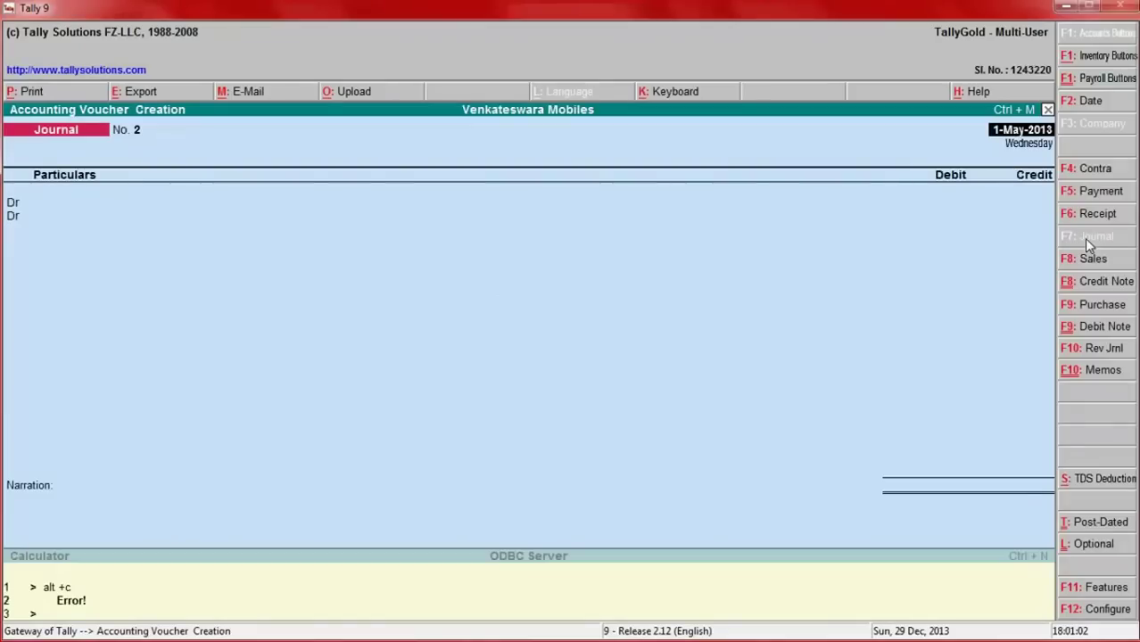
key(F2)
text(5)
key(Return)
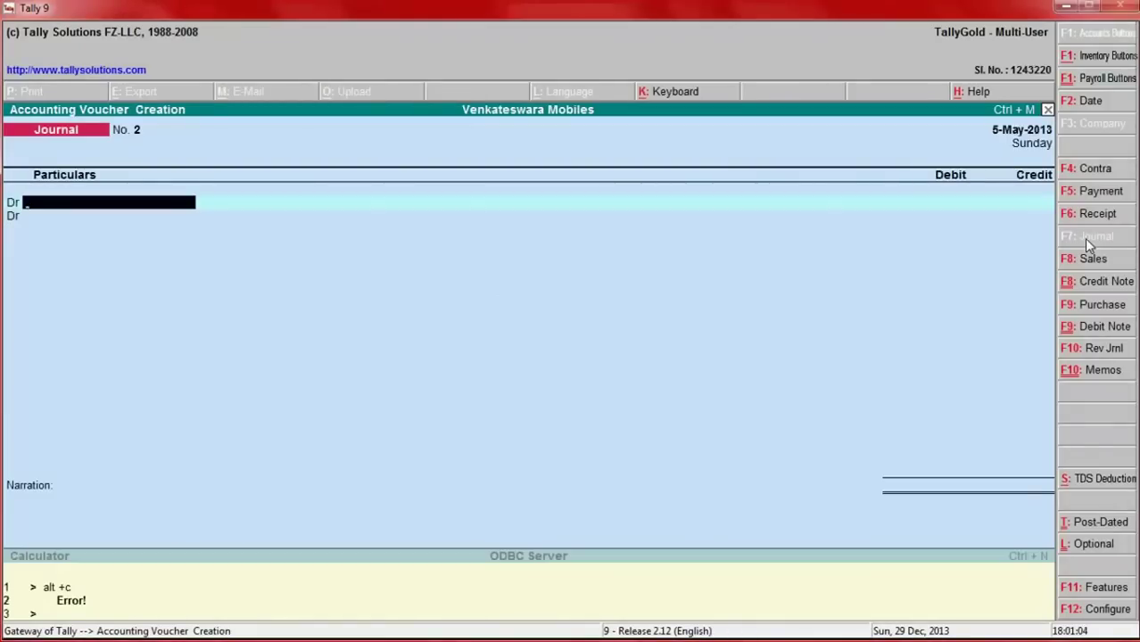
Start a new ledger from the debit line, named after the commission payee in the Excel entry plus "A/c", under Sundry Creditors.
key(alt+Tab)
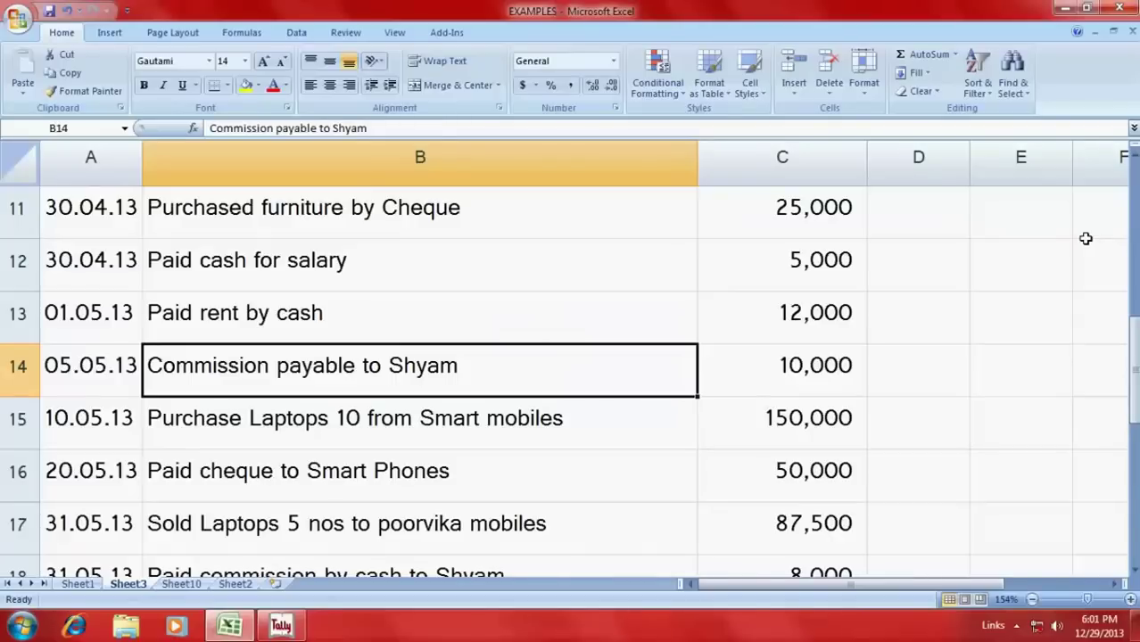
key(alt)
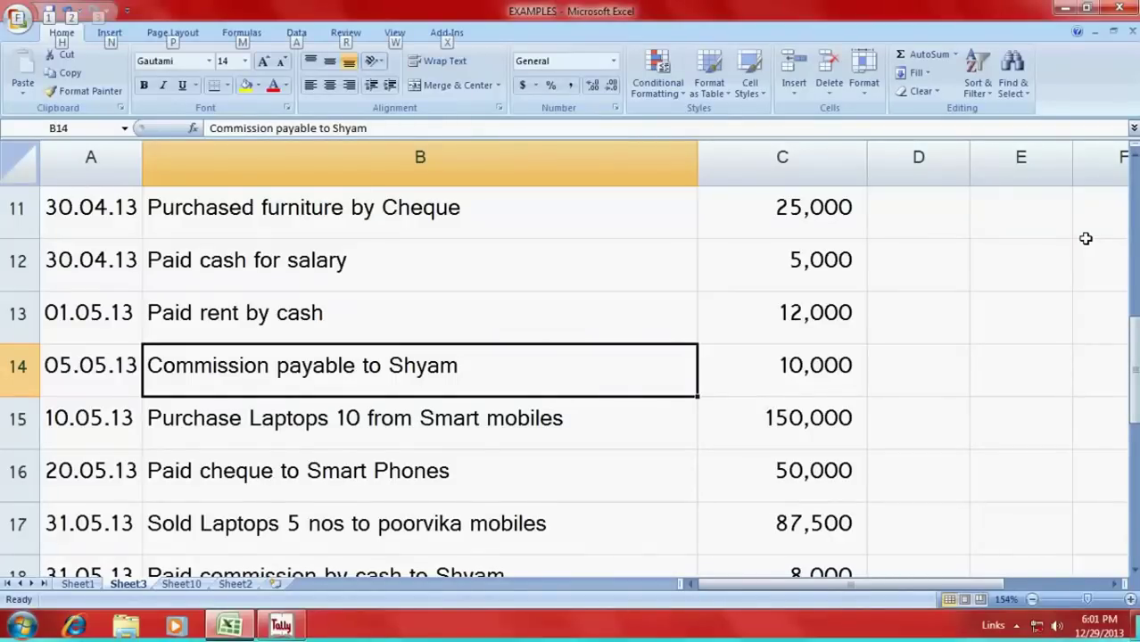
key(alt+Tab)
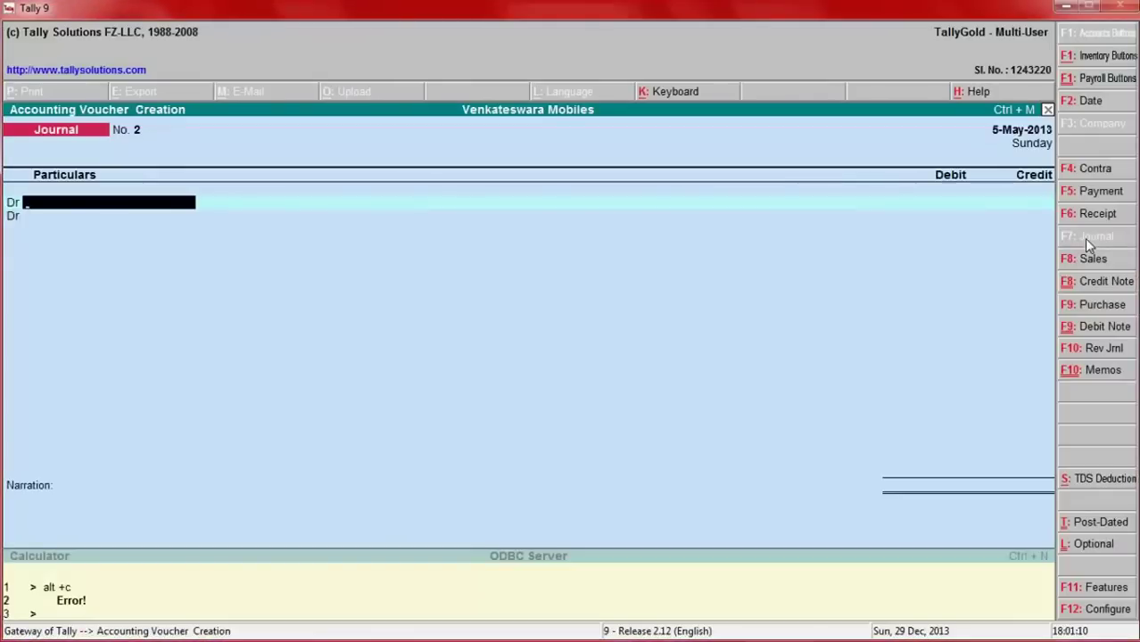
text(Sa)
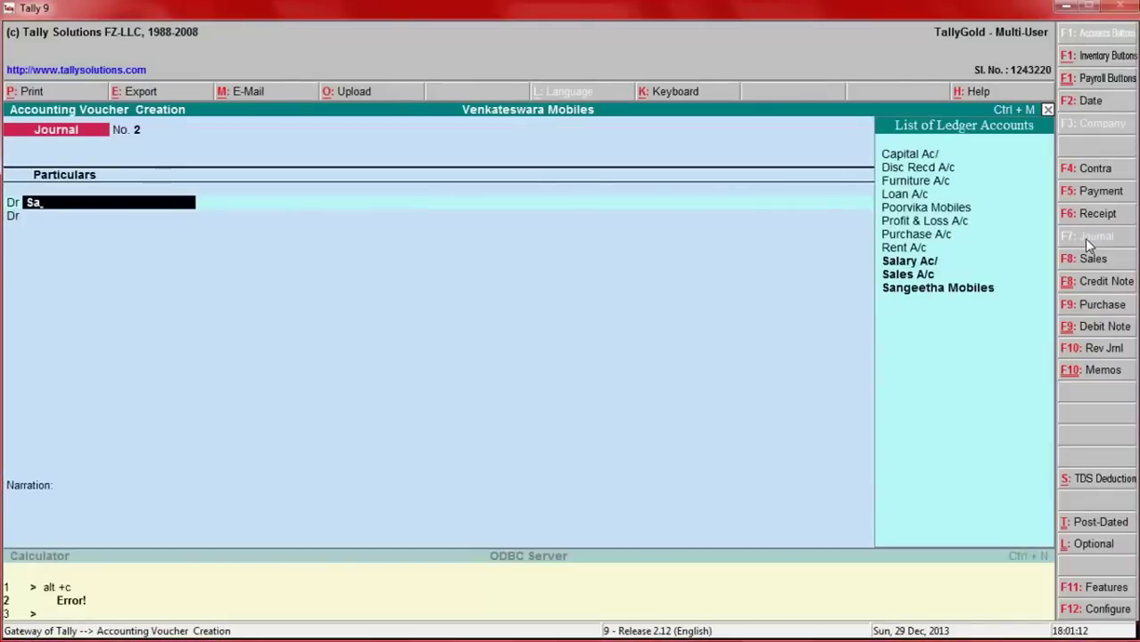
key(alt+c)
text(Shyam)
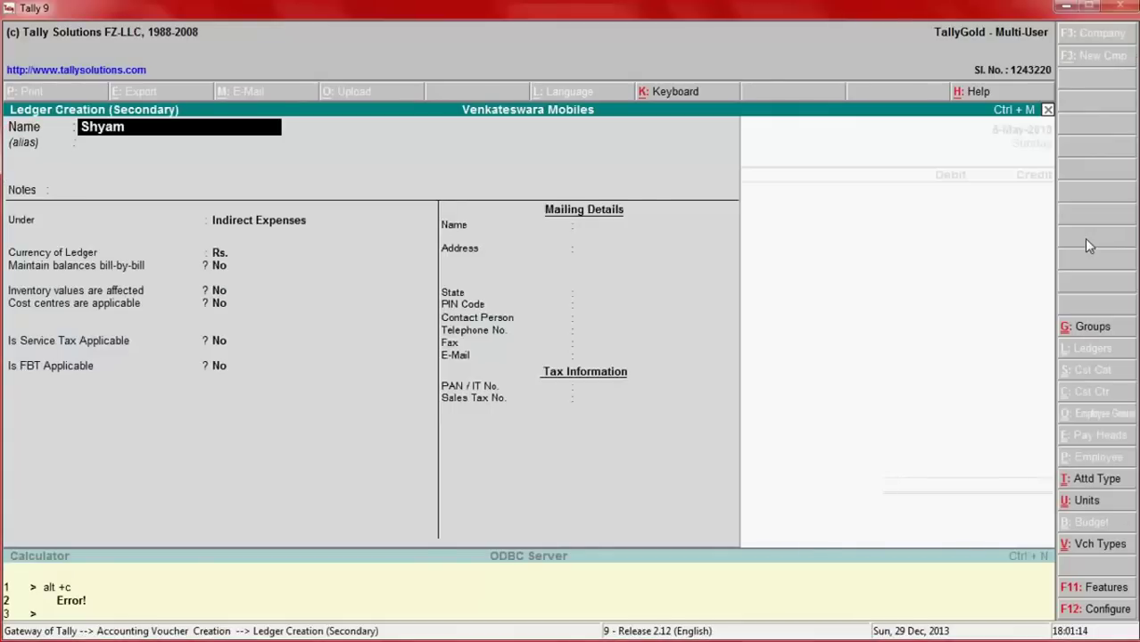
text( A/c)
key(Return)
key(Return)
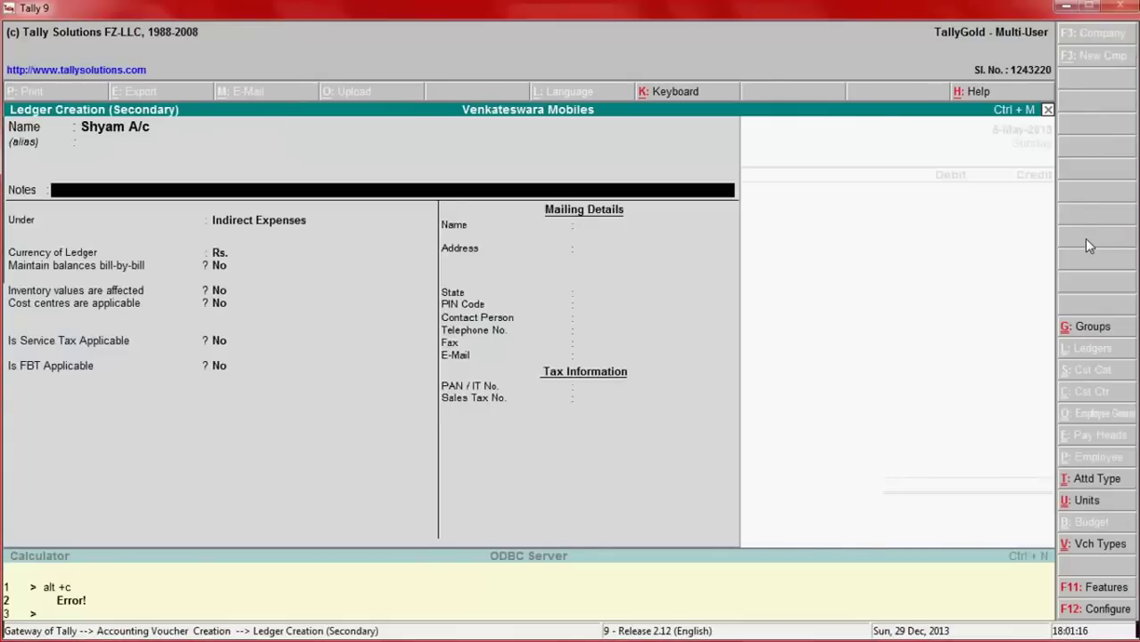
key(Return)
text(Sundr)
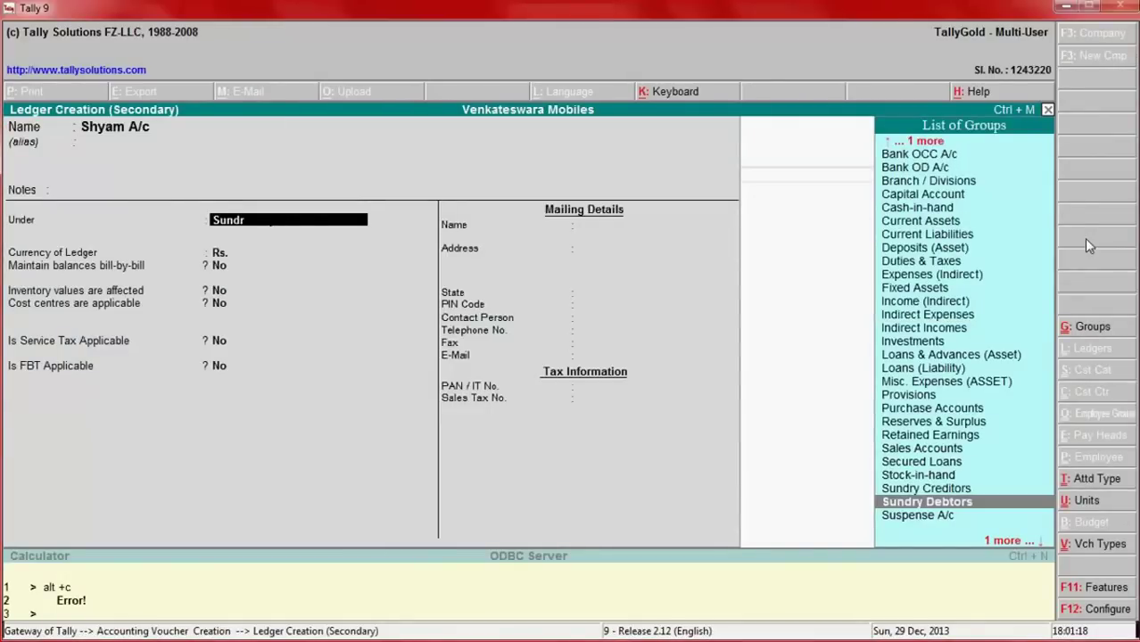
key(Up)
key(Return)
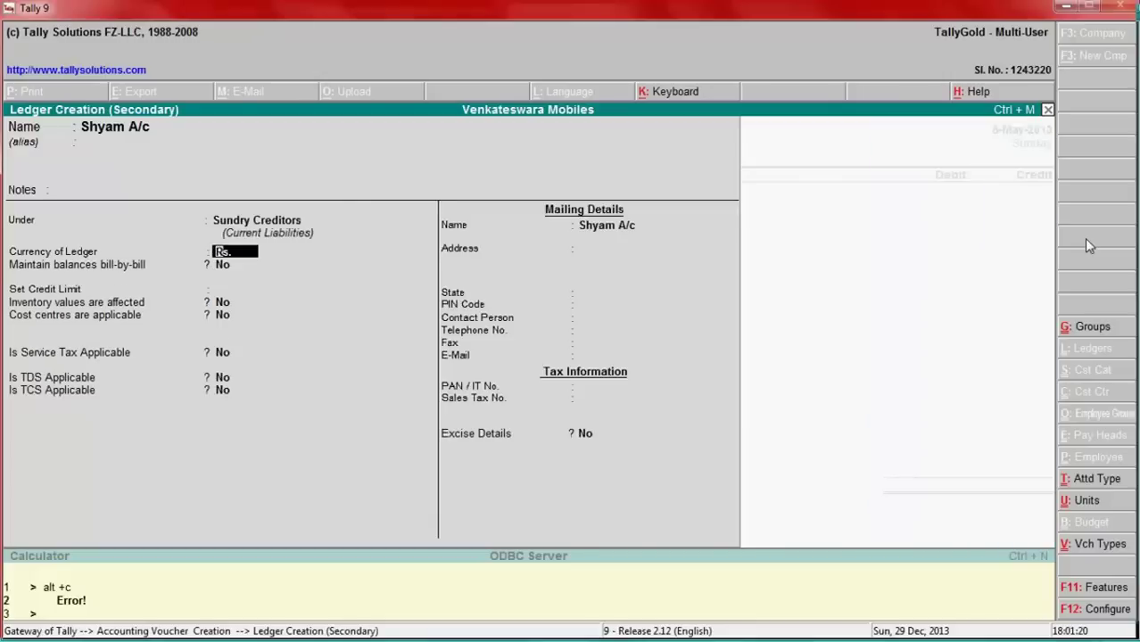
Accept the default settings for the payee ledger, leave its contact and tax details blank with state Not Applicable, and save it.
key(Return)
key(Return)
key(Return)
key(Return)
key(Return)
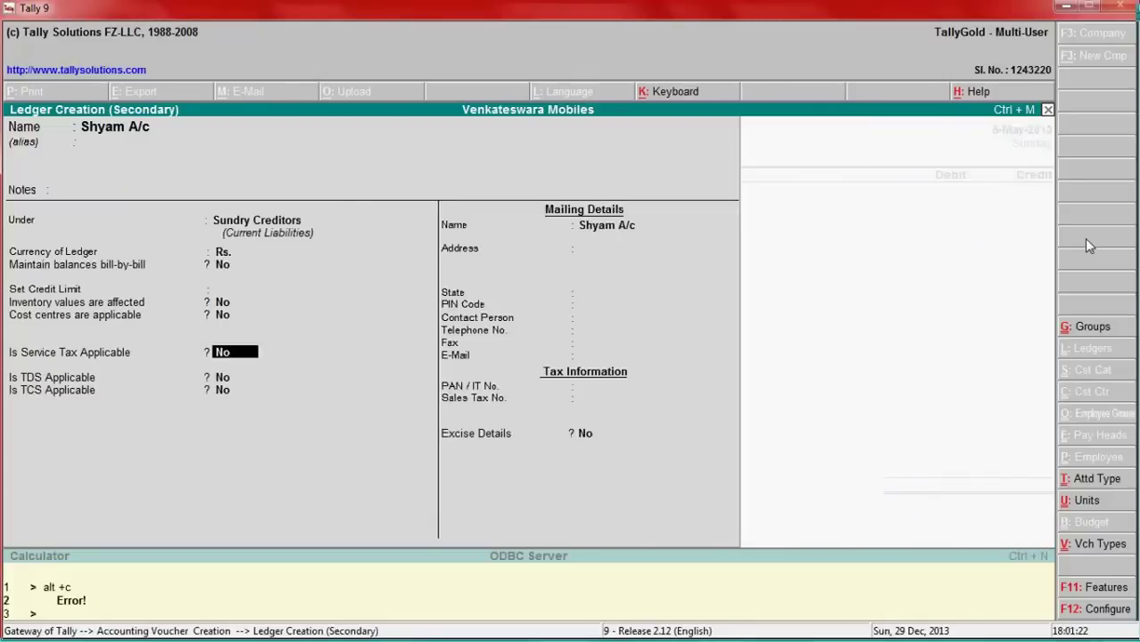
key(Return)
key(Return)
key(Return)
key(Return)
key(Return)
key(Return)
key(Return)
key(Return)
key(Return)
key(Return)
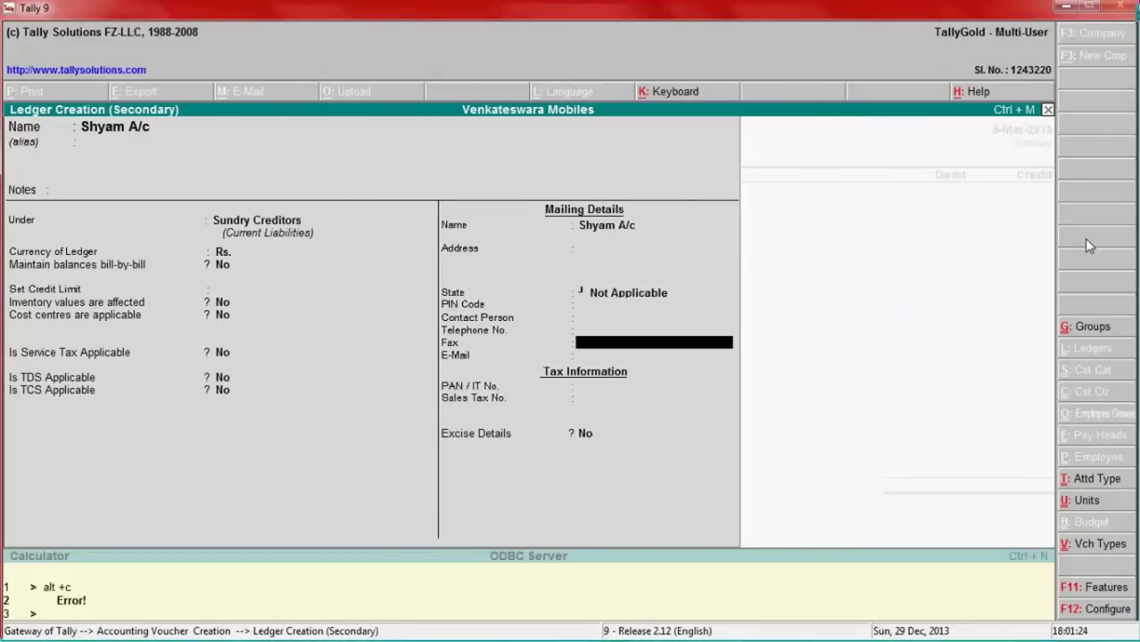
key(Return)
key(Return)
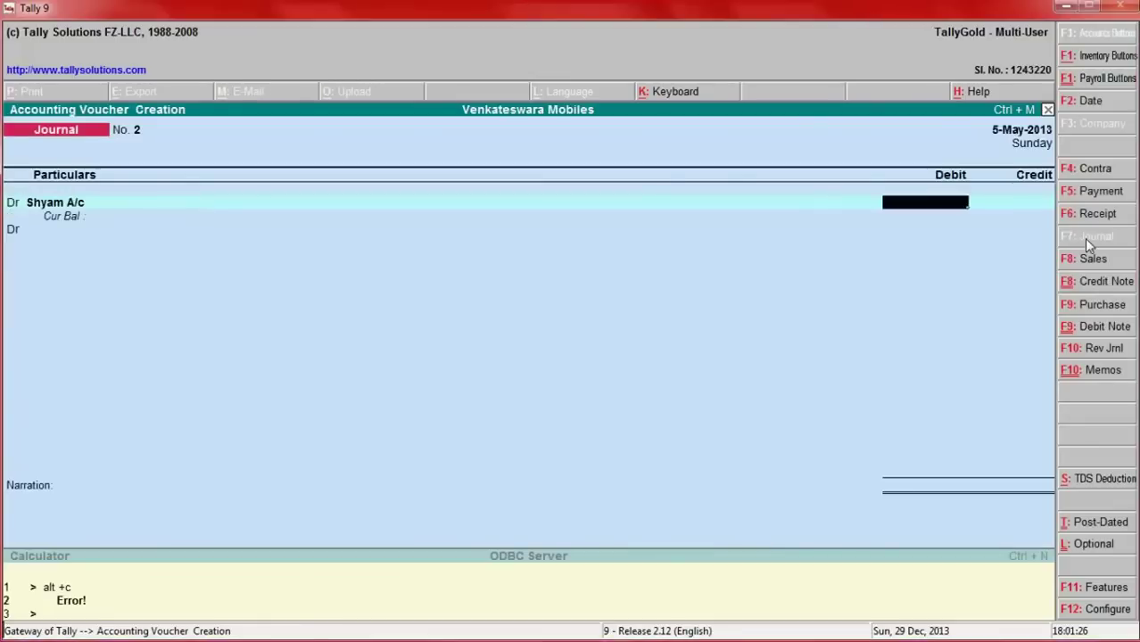
Set the debit amount for the payee's ledger to 10,000 in the journal voucher, matching the Excel entry.
key(alt+Tab)
key(alt+Tab)
text(1000)
key(Return)
key(shift+Tab)
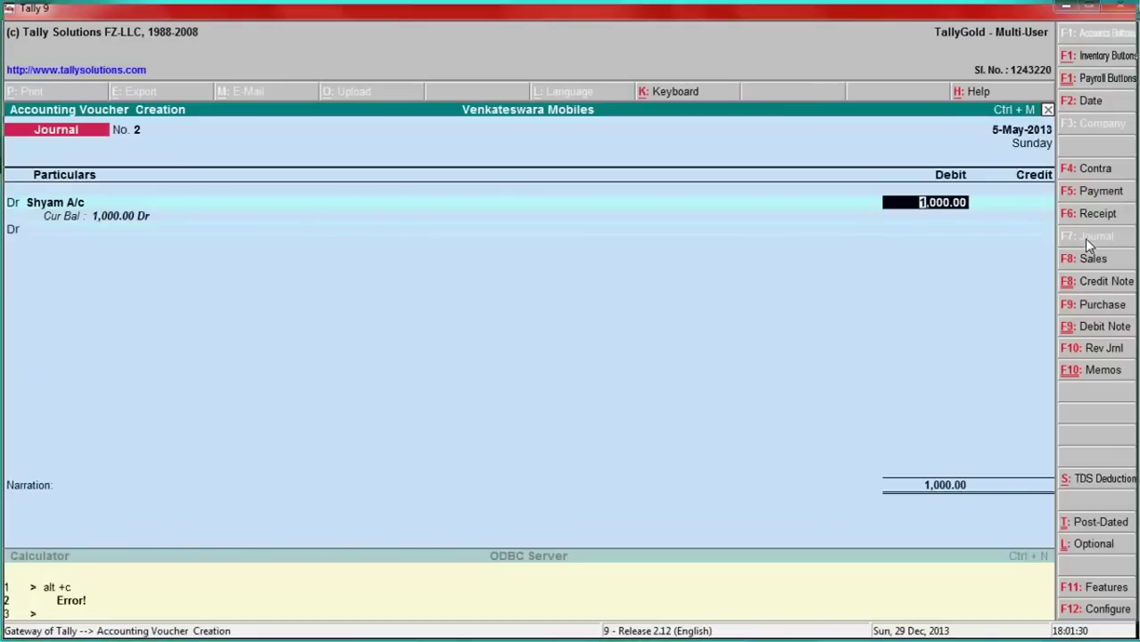
text(10000)
key(Return)
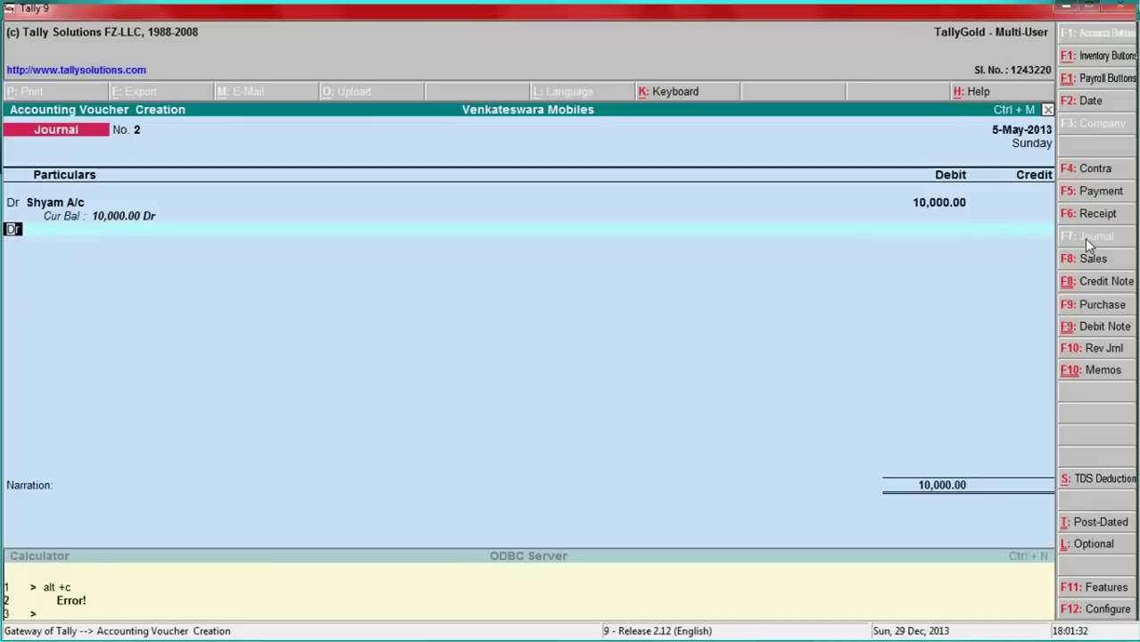
Make the journal's second line a credit line and return to the debit ledger after checking the commission entry in Excel.
text(c)
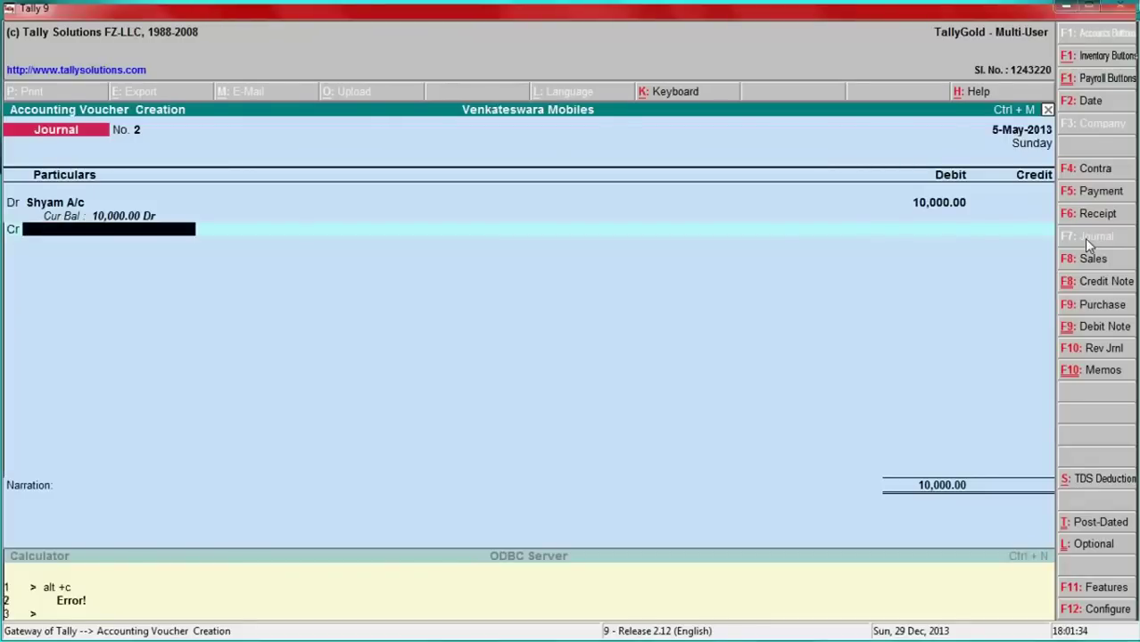
text(c)
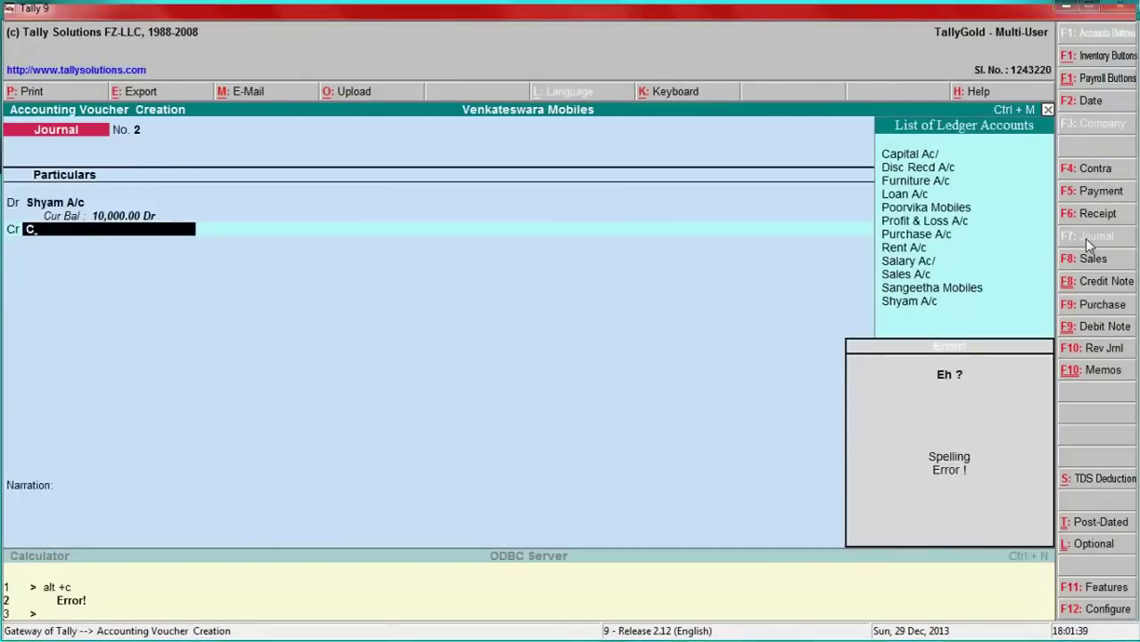
key(alt+Tab)
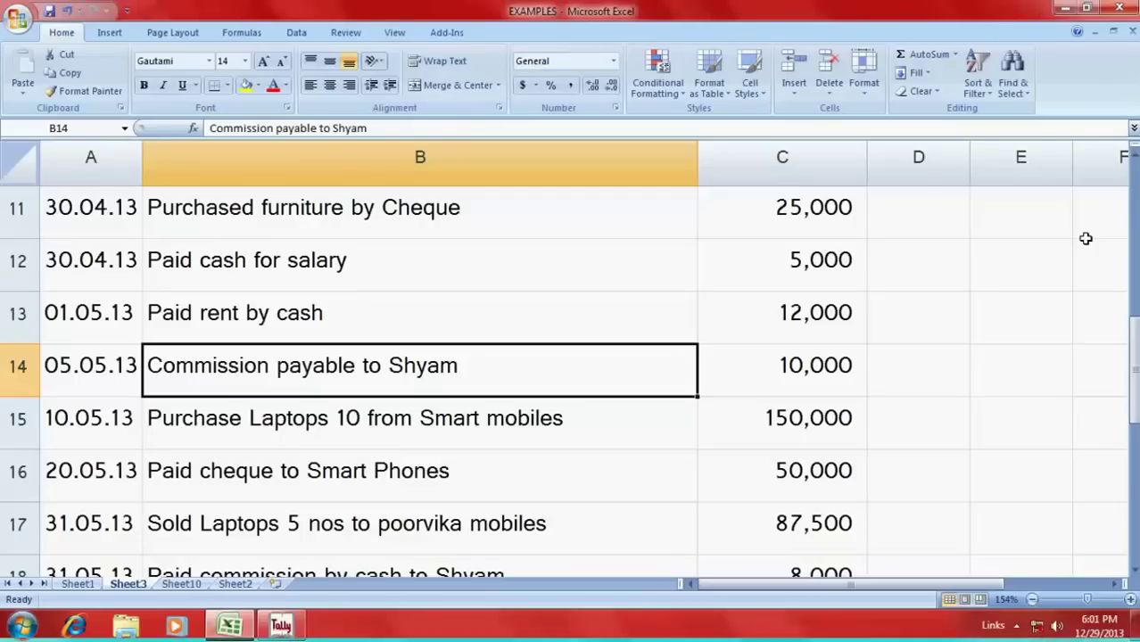
key(alt+Tab)
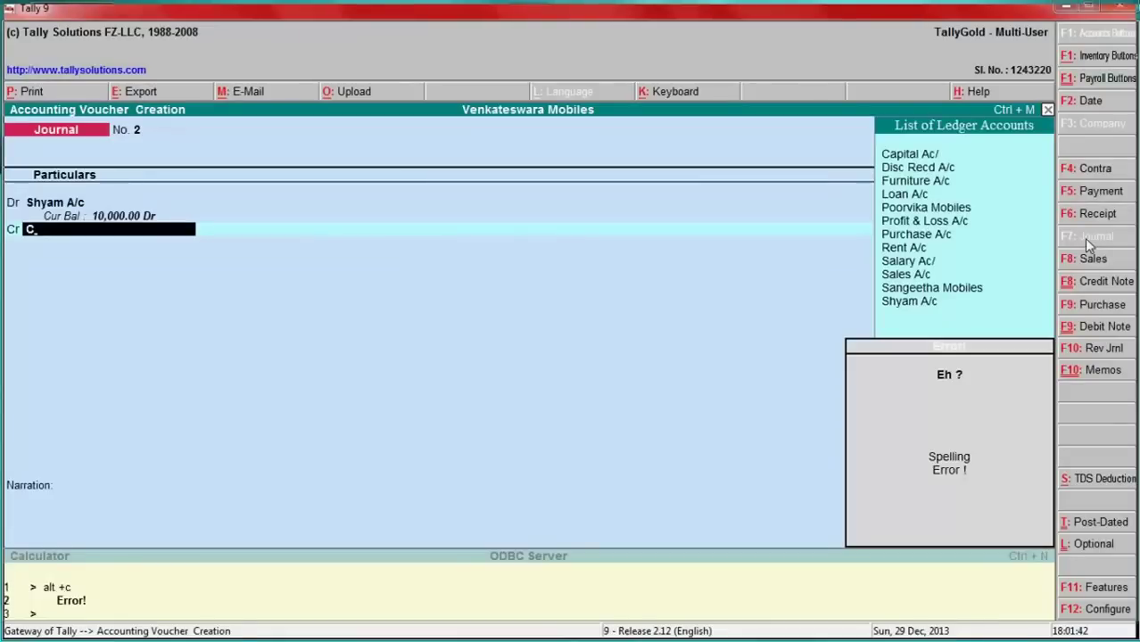
key(BackSpace)
key(BackSpace)
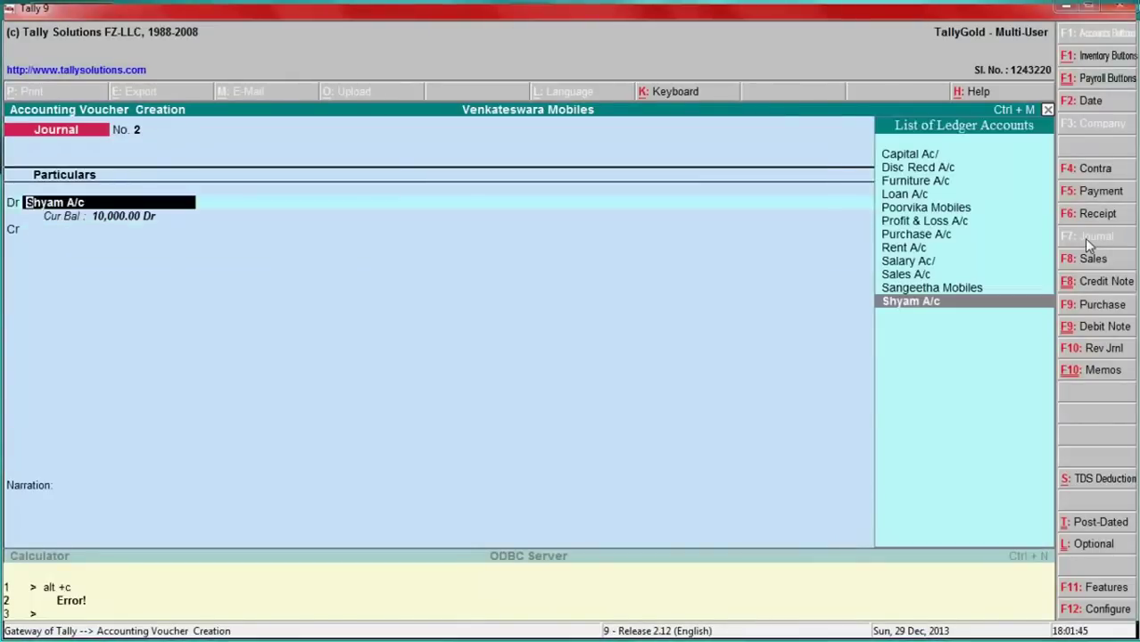
Start a new ledger from the debit line and name it "Commossion A/c", leaving the alias blank.
key(alt+c)
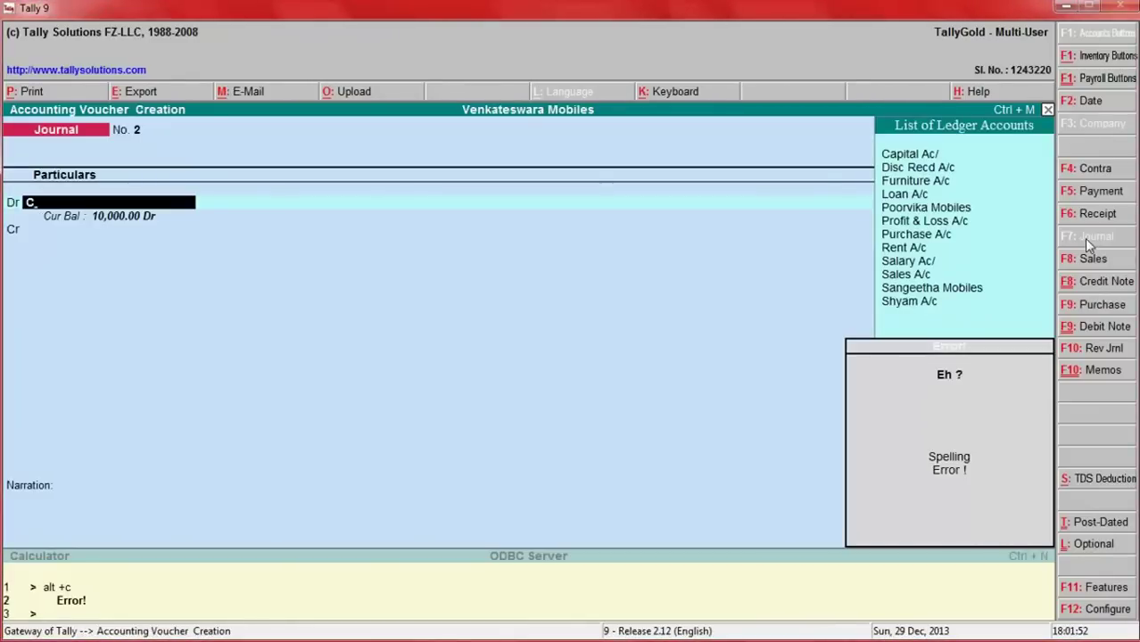
key(alt+c)
text(Com)
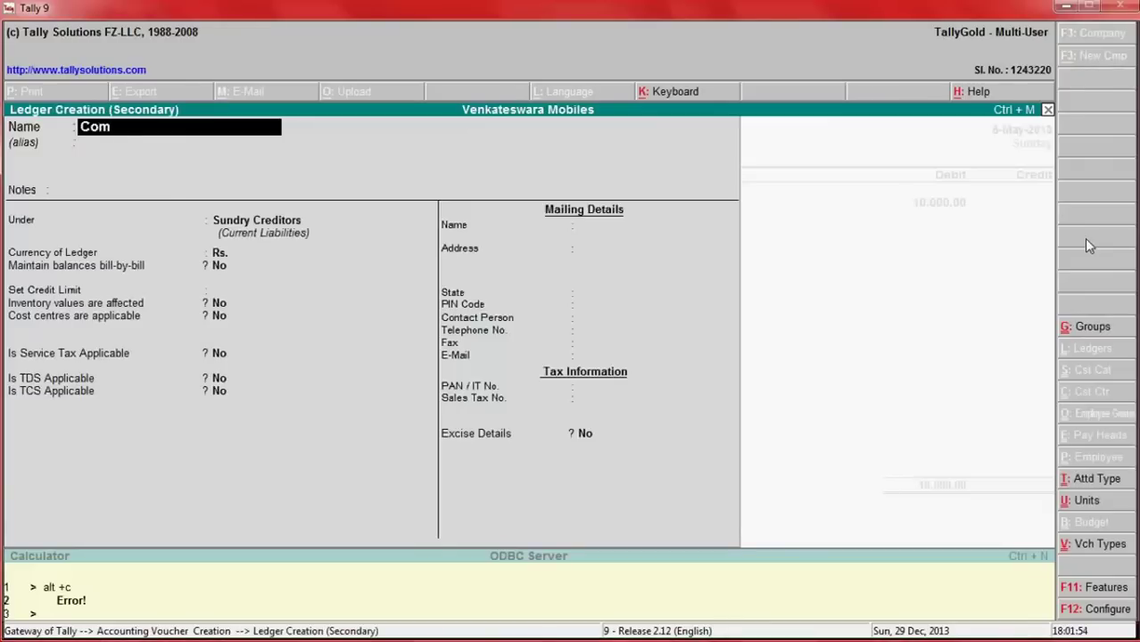
text(mossional)
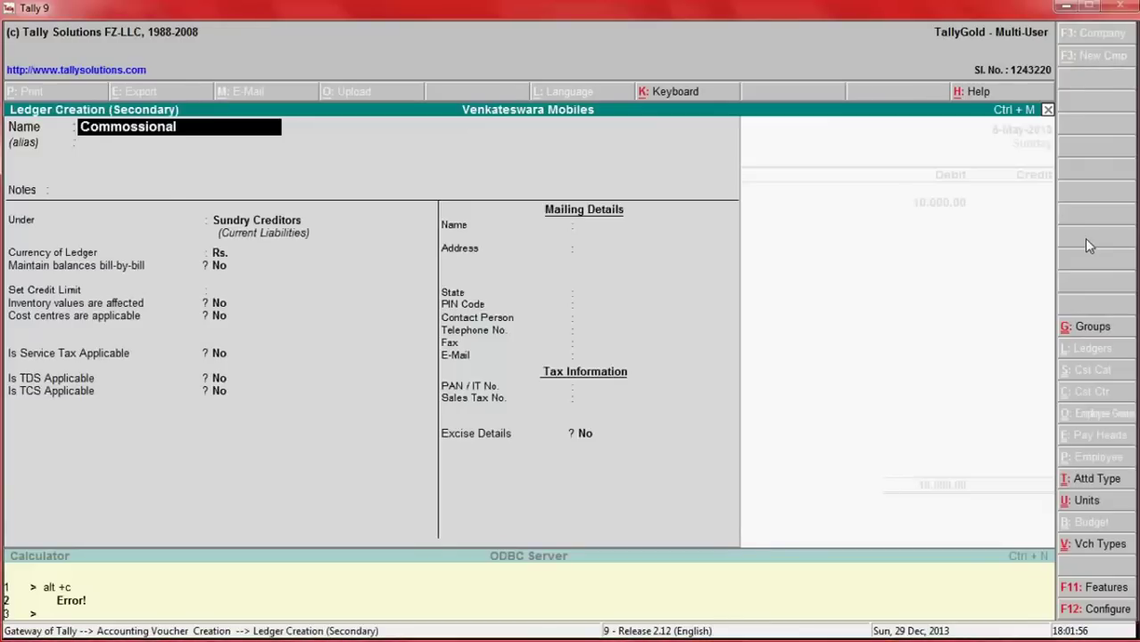
key(BackSpace)
key(BackSpace)
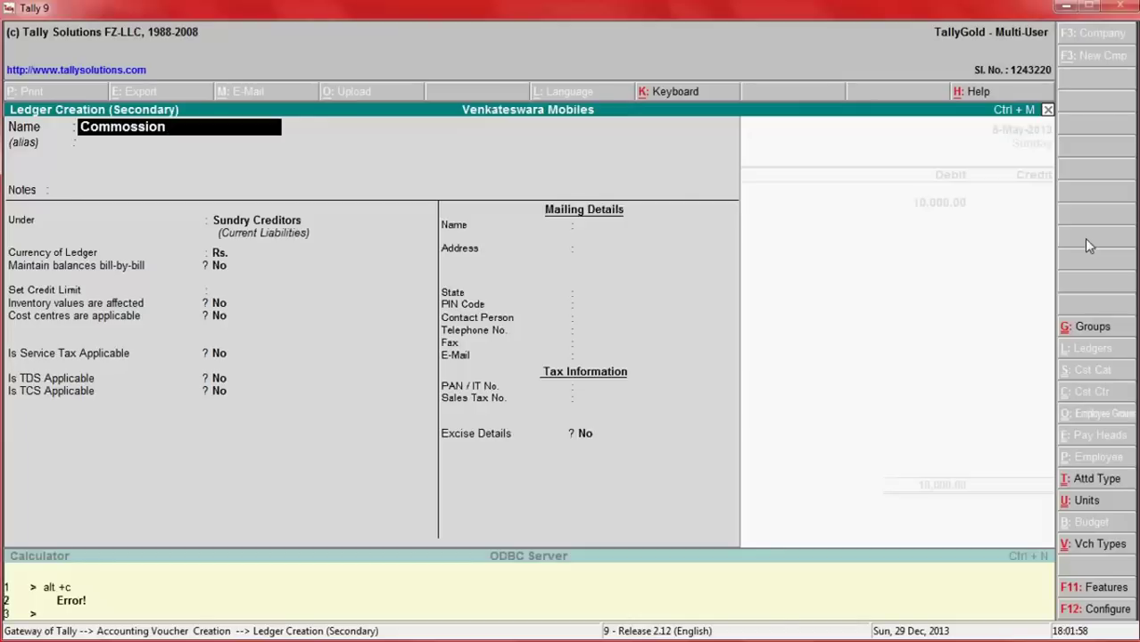
text(A/c)
key(Return)
key(Return)
key(Return)
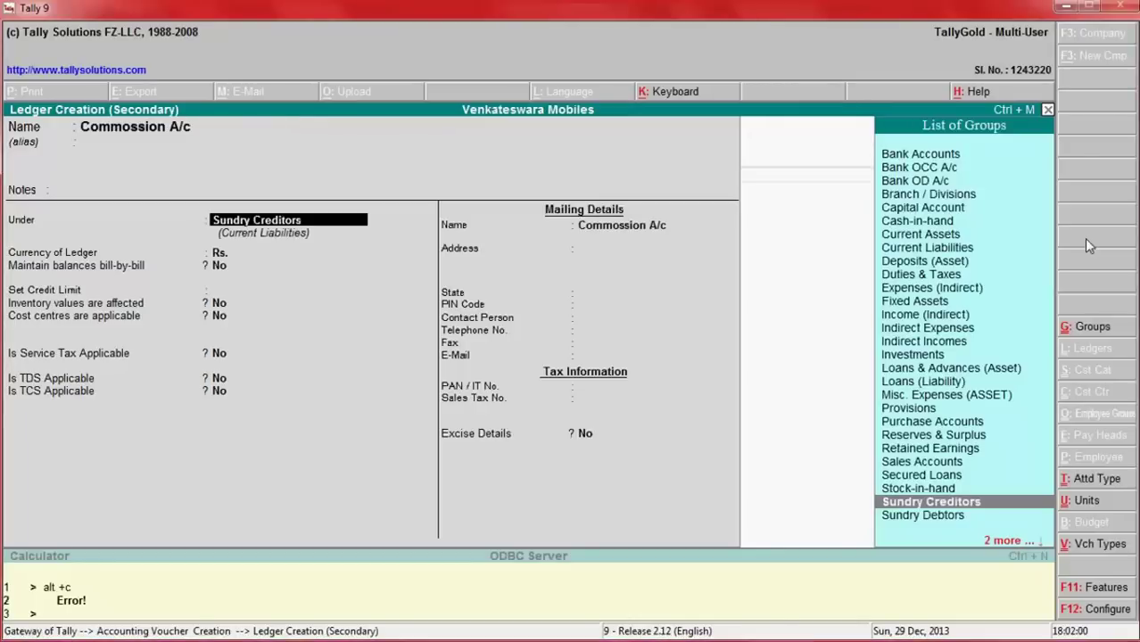
Place the commission ledger under Indirect Expenses and save it with the remaining default settings.
text(Indire)
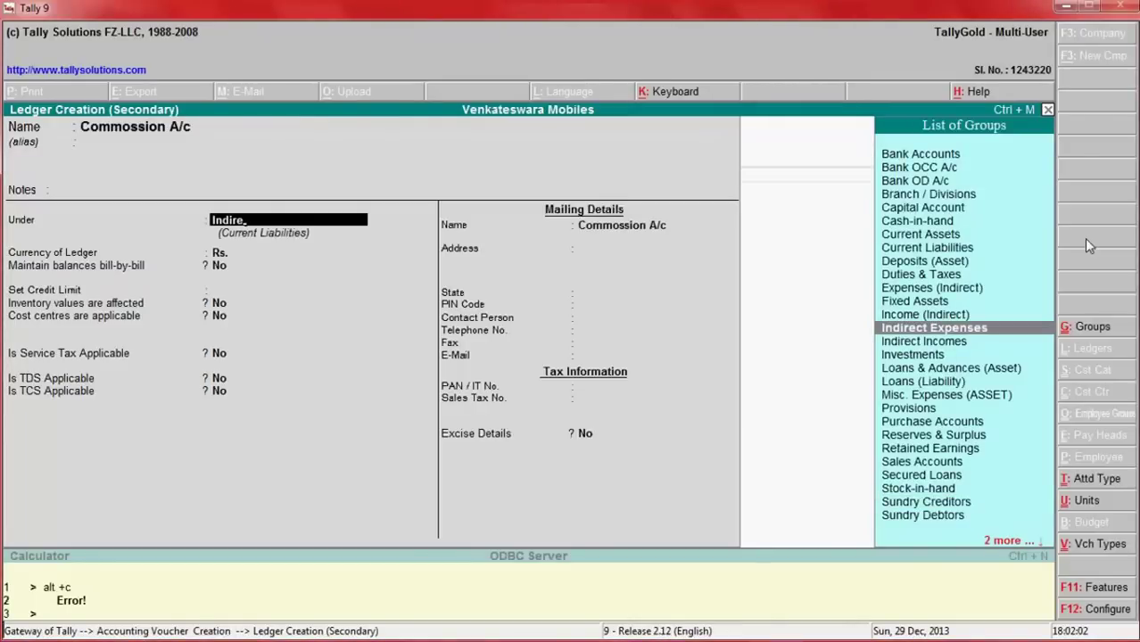
key(Return)
key(Return)
key(Return)
key(ctrl+a)
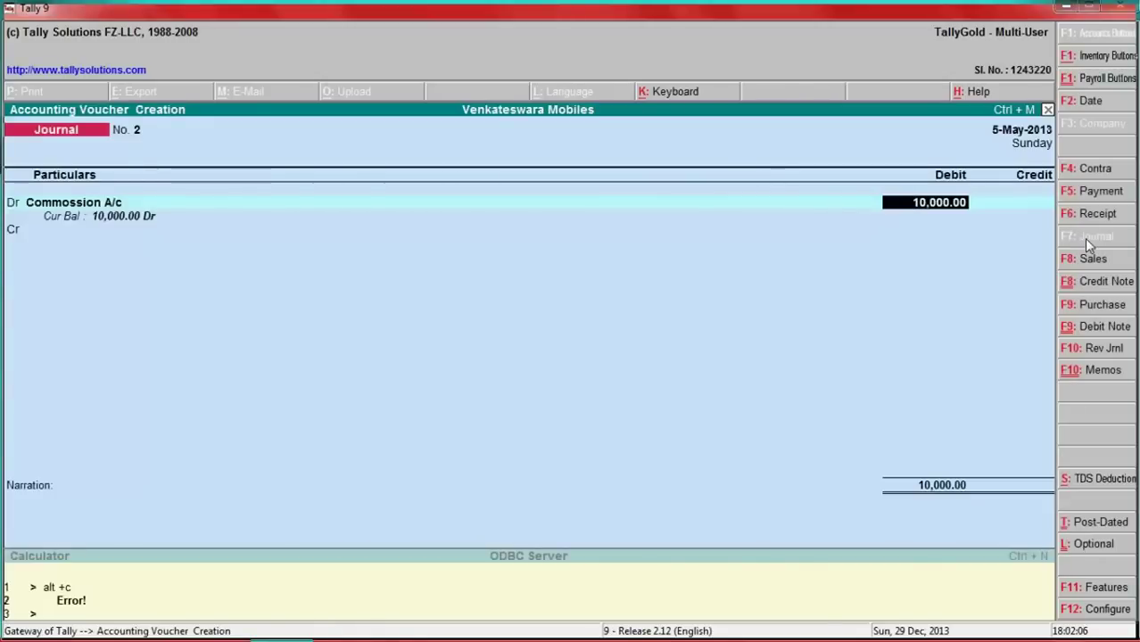
Keep the 10,000 debit on the commission ledger and credit 10,000 to the commission payee's ledger.
key(Return)
key(Return)
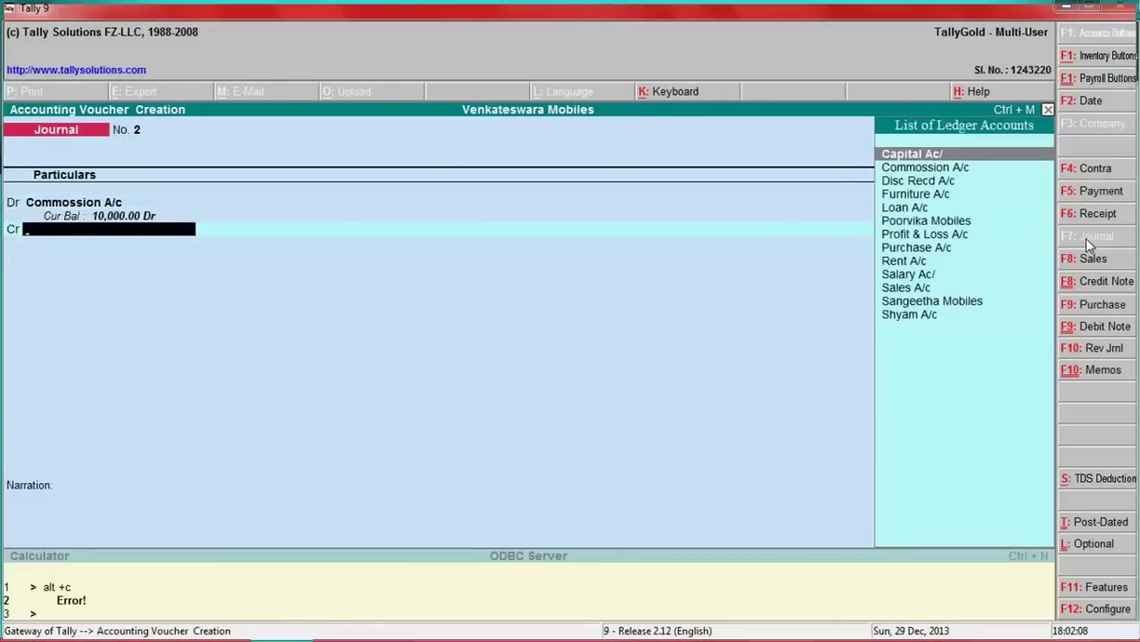
text(sh)
key(Return)
key(Return)
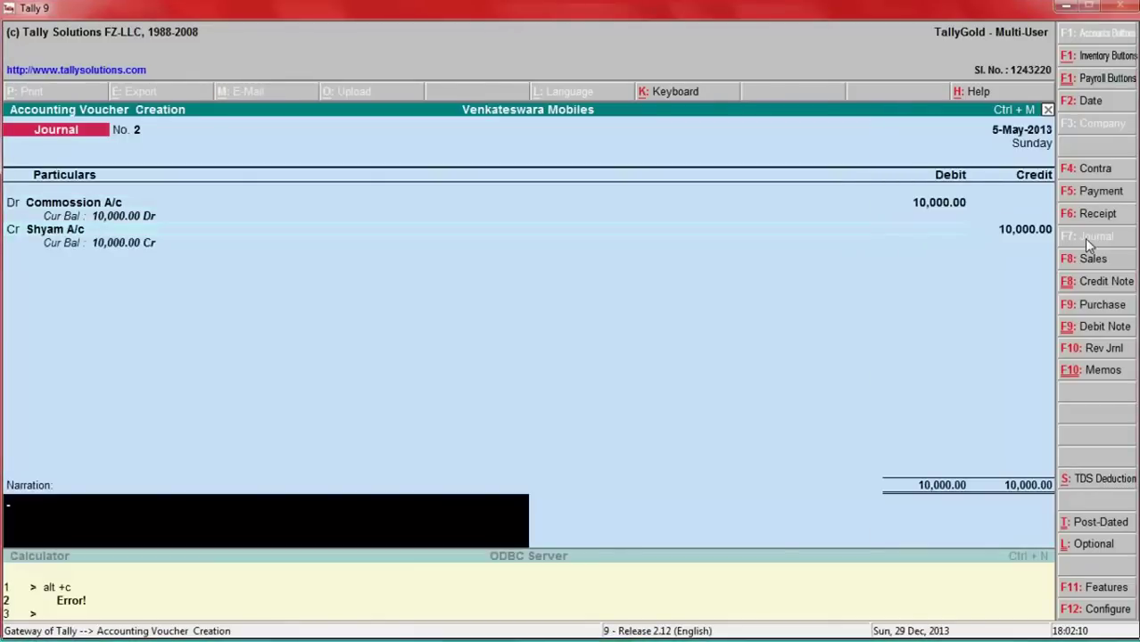
Enter a narration beginning "Being Amount" that says it is payable to the payee towards commission, and save the journal voucher.
text(Being )
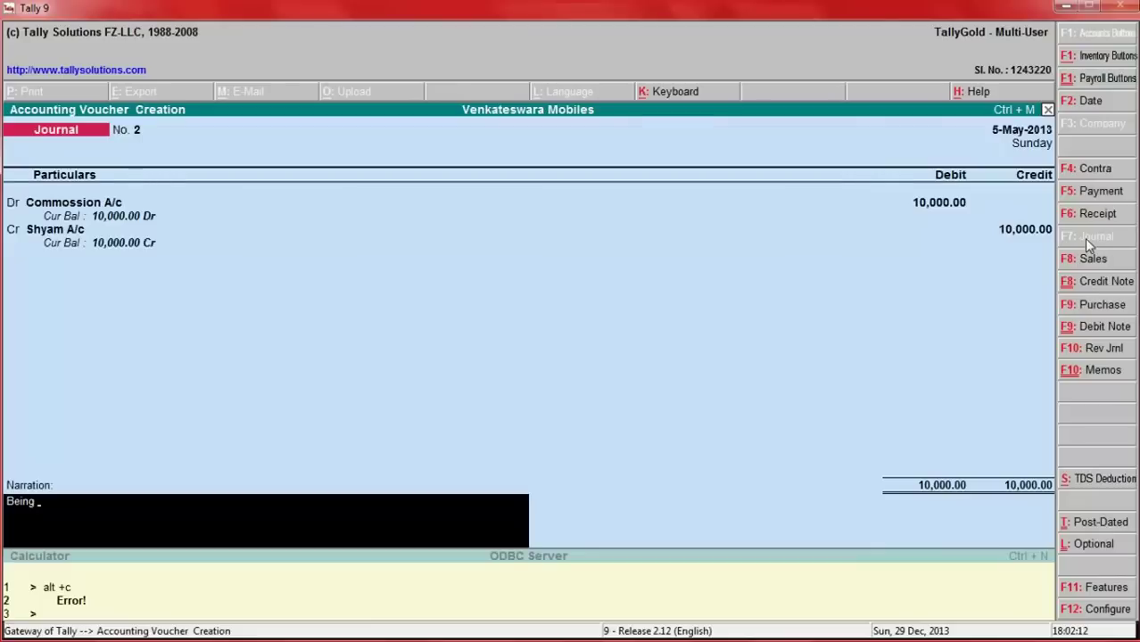
text(Amount pauable)
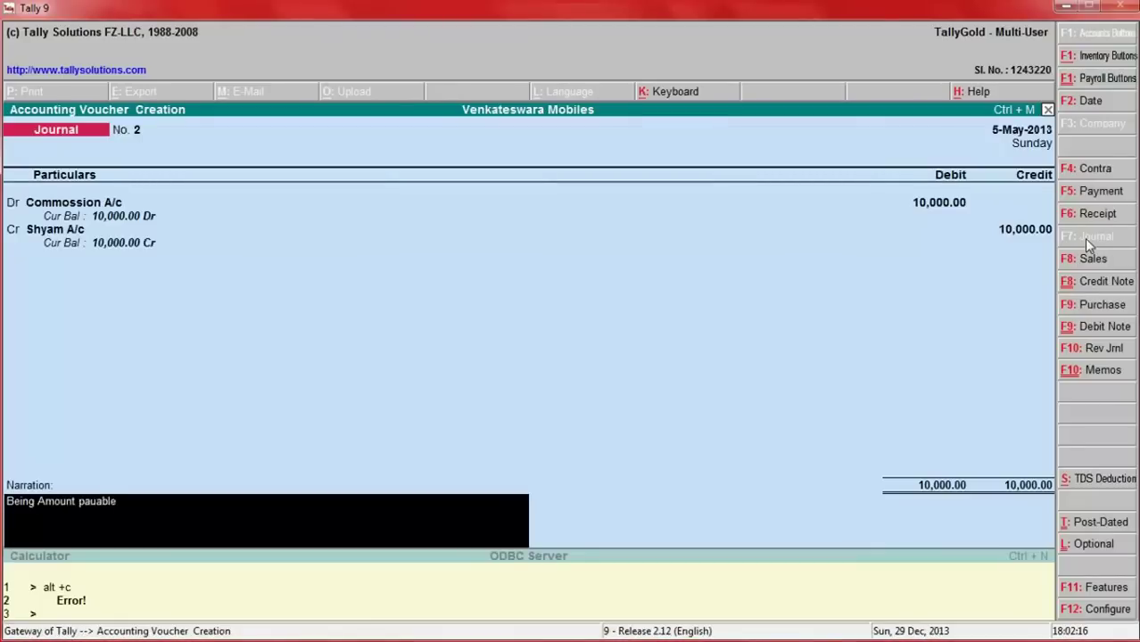
text( to shyam towards )
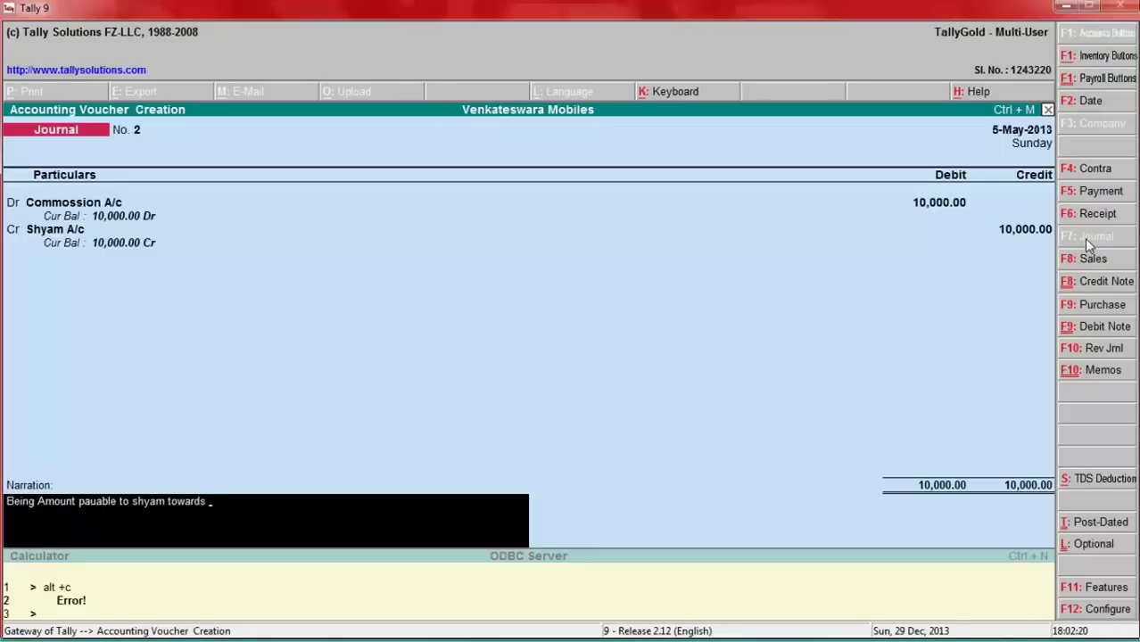
text(commission)
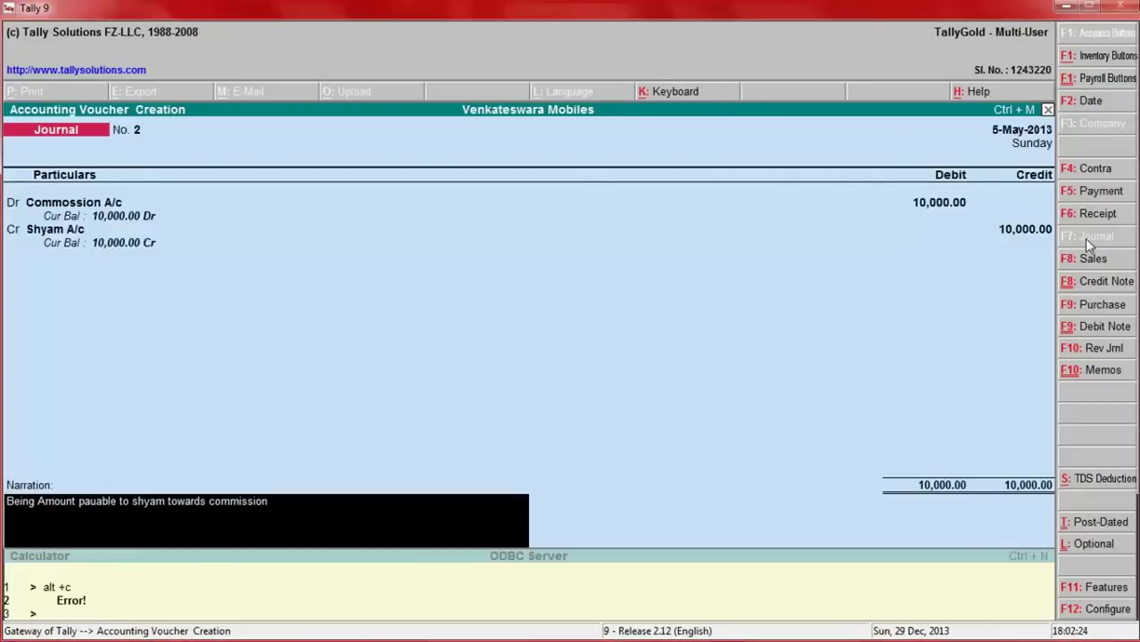
key(Return)
key(Return)
Switch to Excel and read the next transaction, the laptop purchase in row 15.
key(alt+Tab)
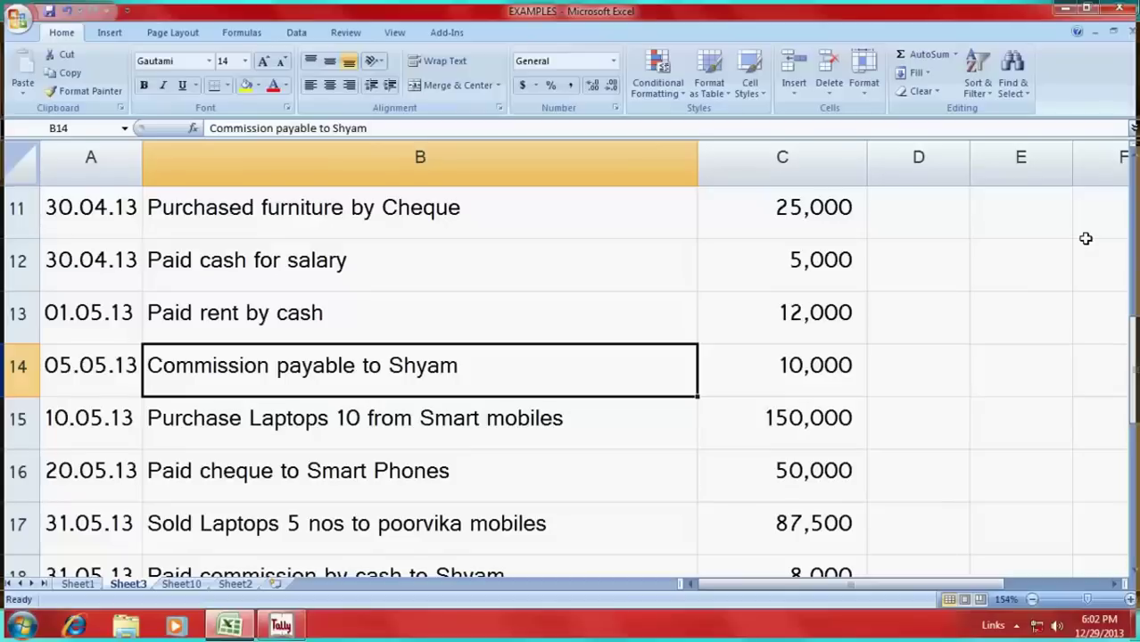
key(Down)
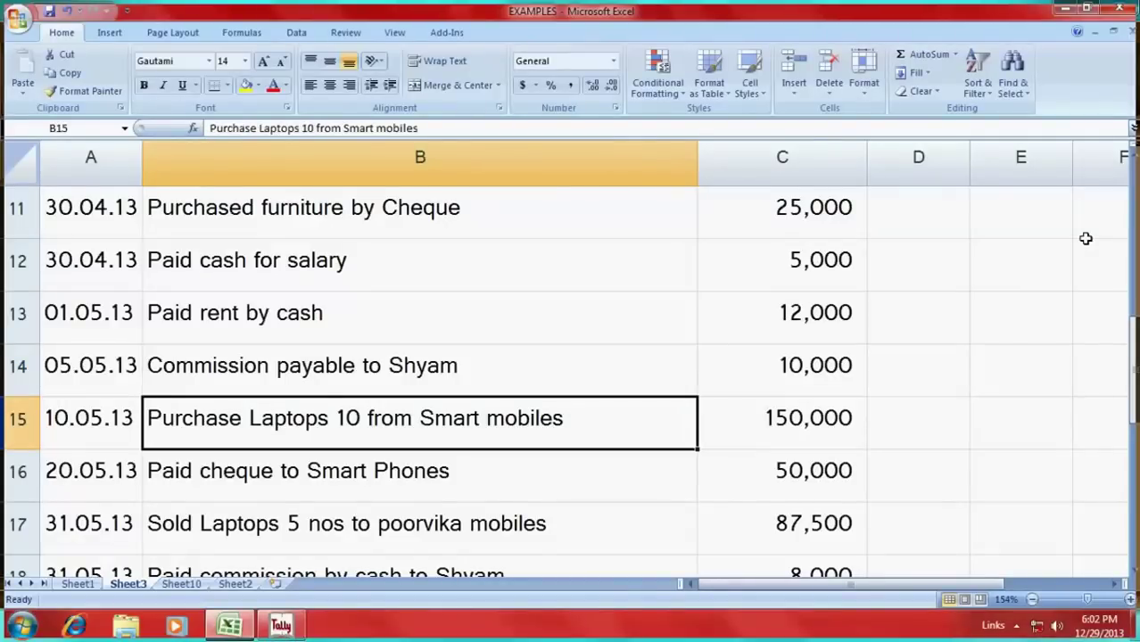
key(Left)
key(Right)
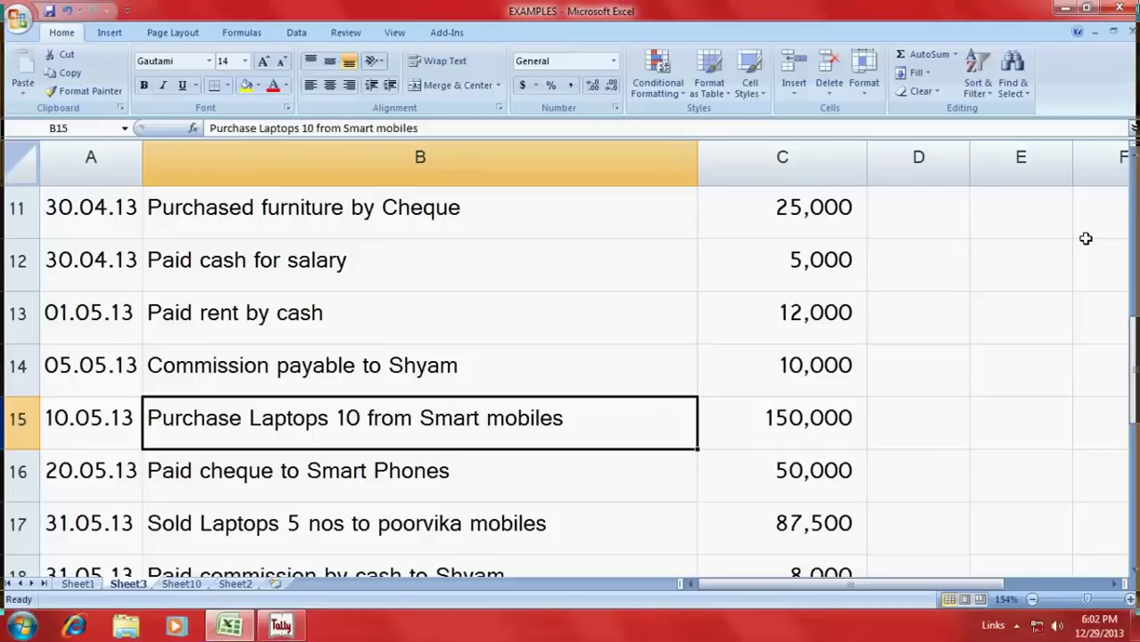
Switch back to Tally and start a Purchase voucher dated 10 May 2013, leaving the reference blank.
key(alt+Tab)
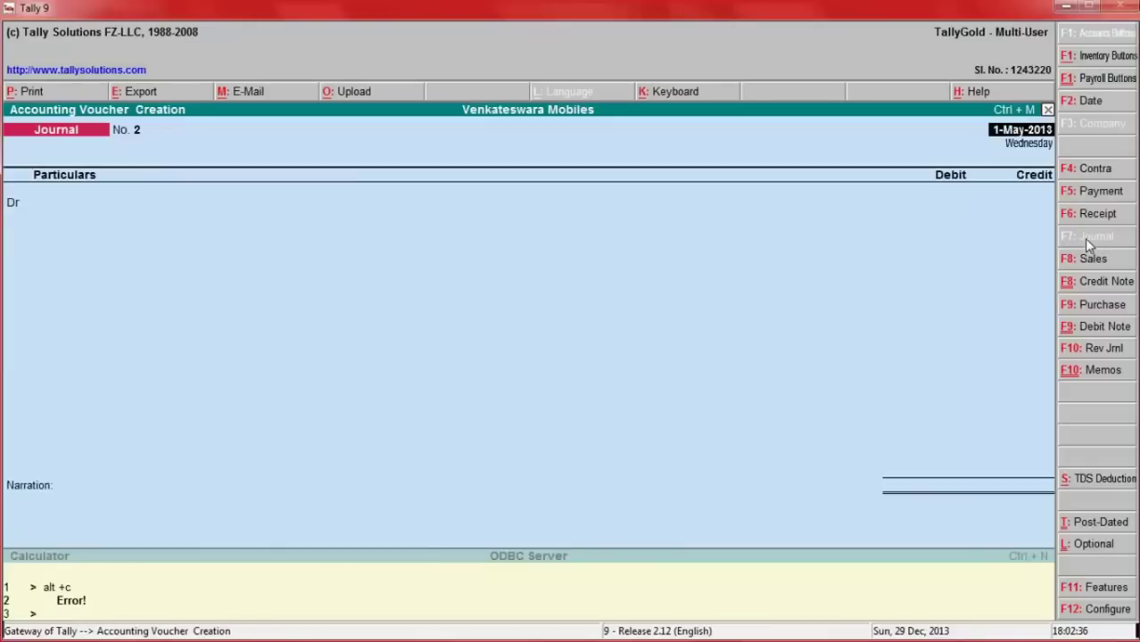
click(1096, 306)
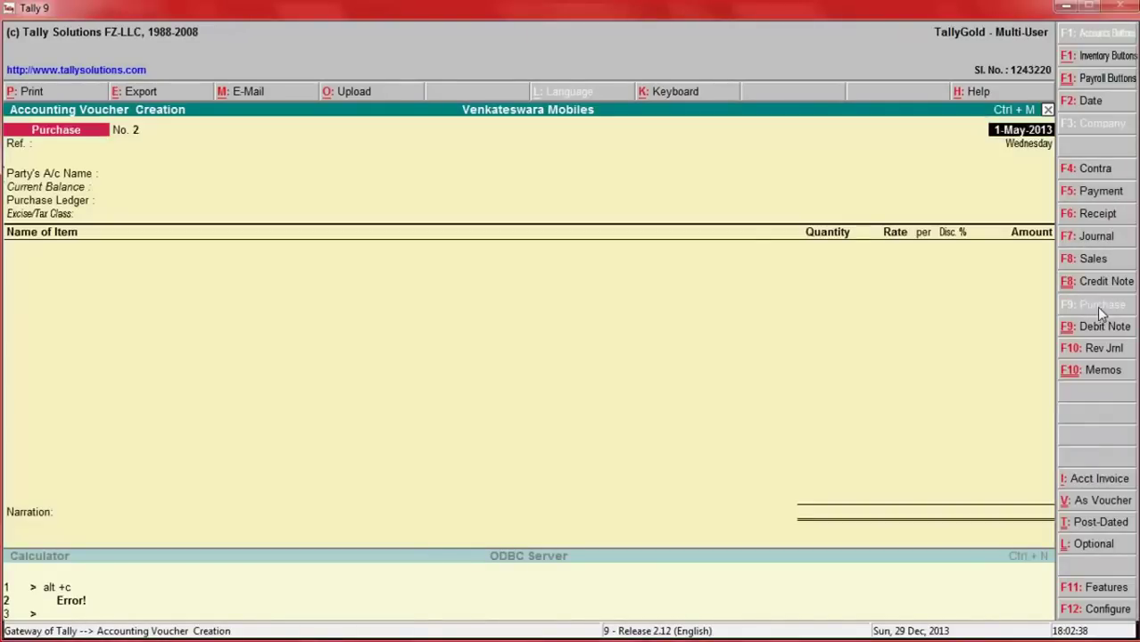
click(1081, 100)
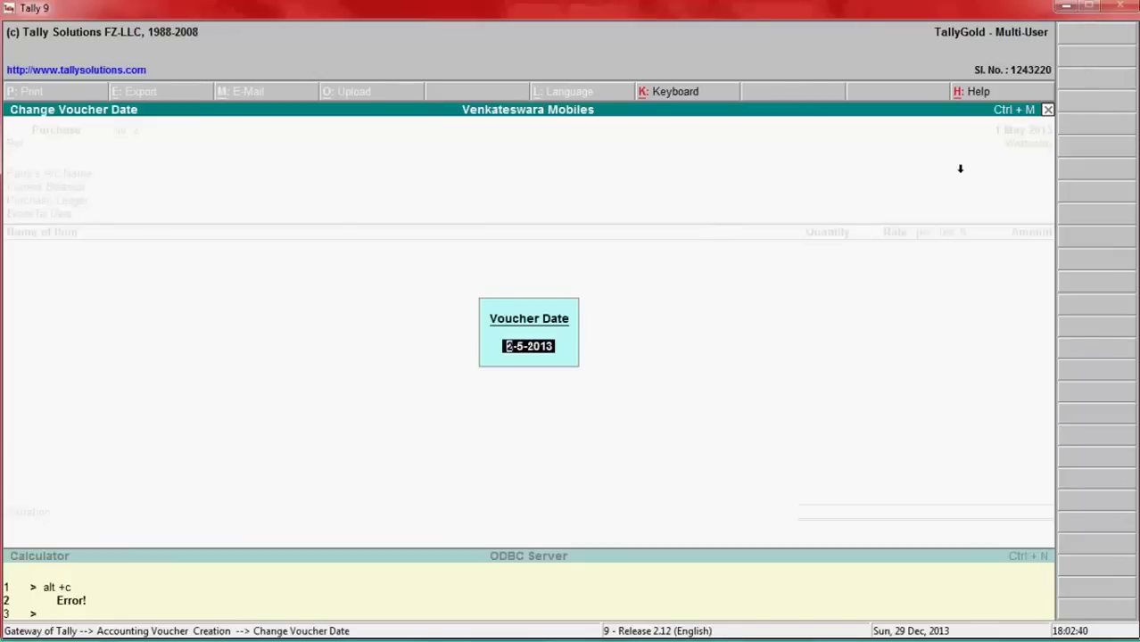
key(alt+Tab)
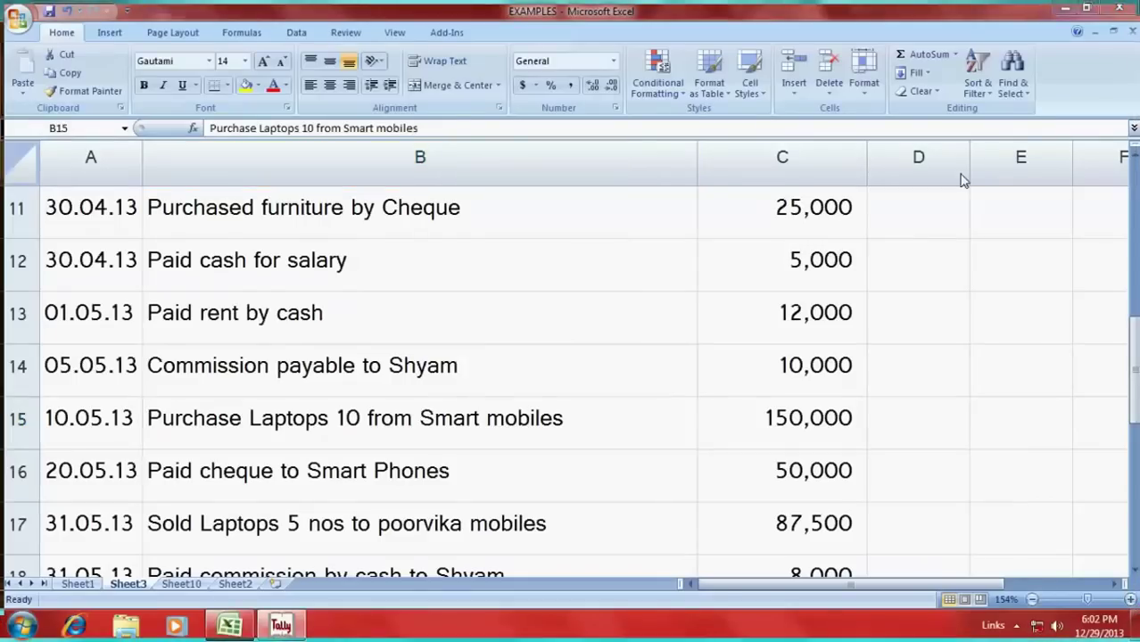
key(alt+Tab)
text(10-)
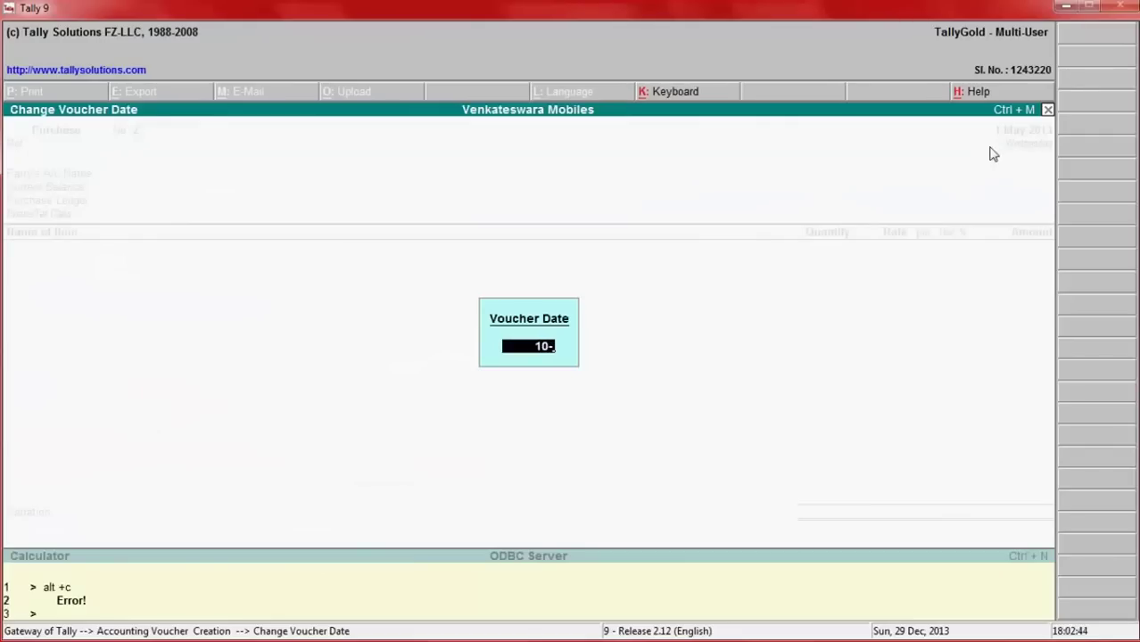
text(5)
key(Return)
key(Return)
key(Return)
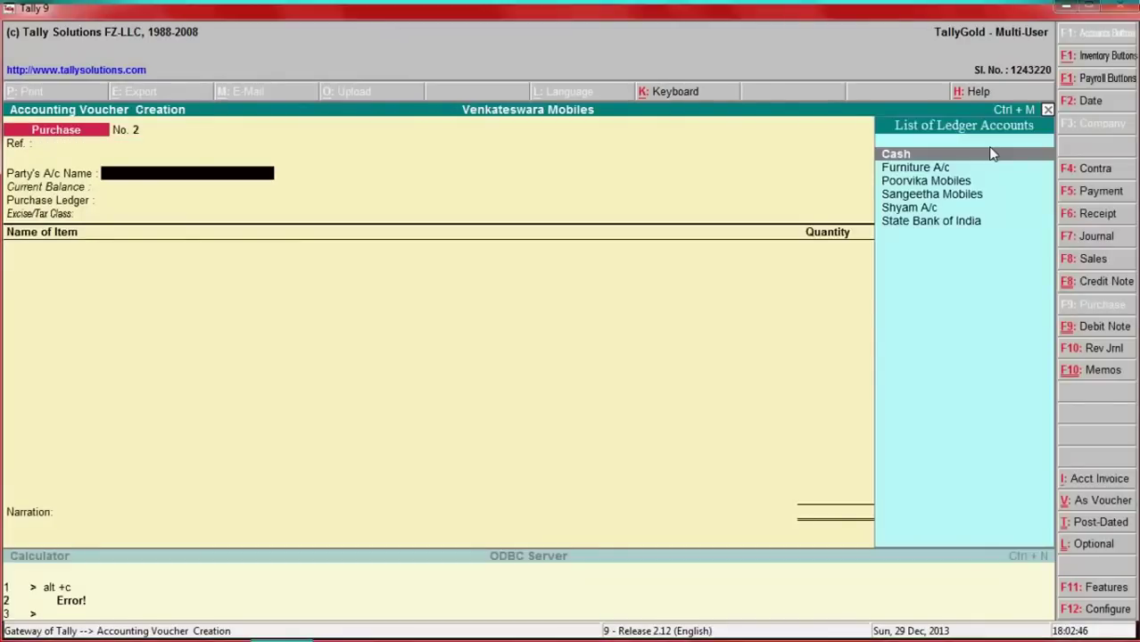
Check the supplier in the Excel purchase entry and look for a matching ledger in Tally's party account list.
key(alt+Tab)
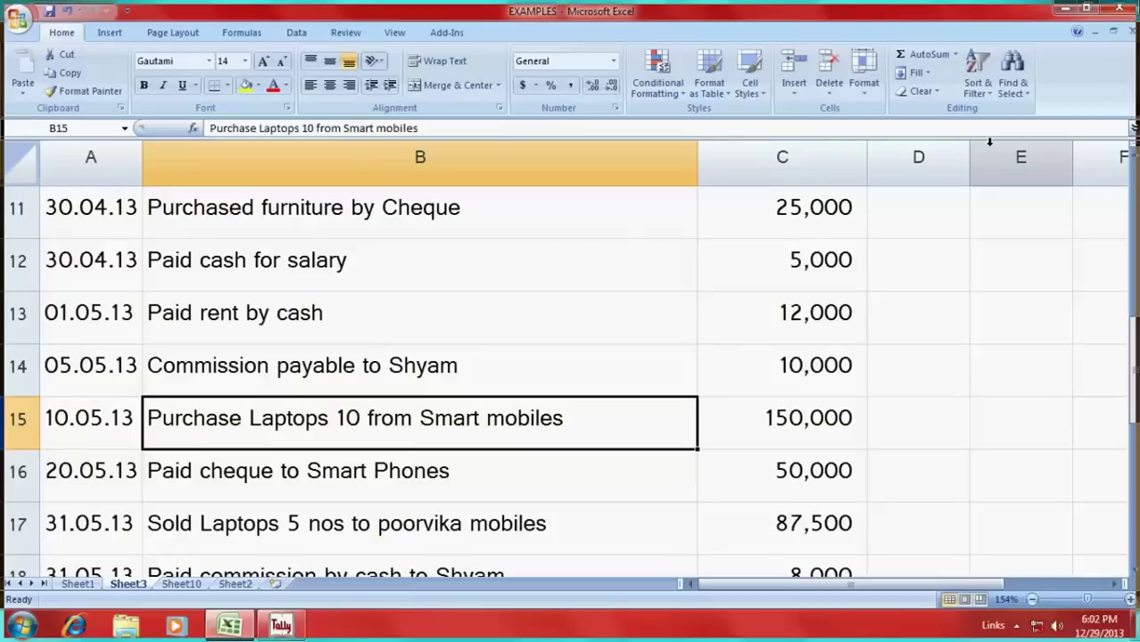
key(alt+Tab)
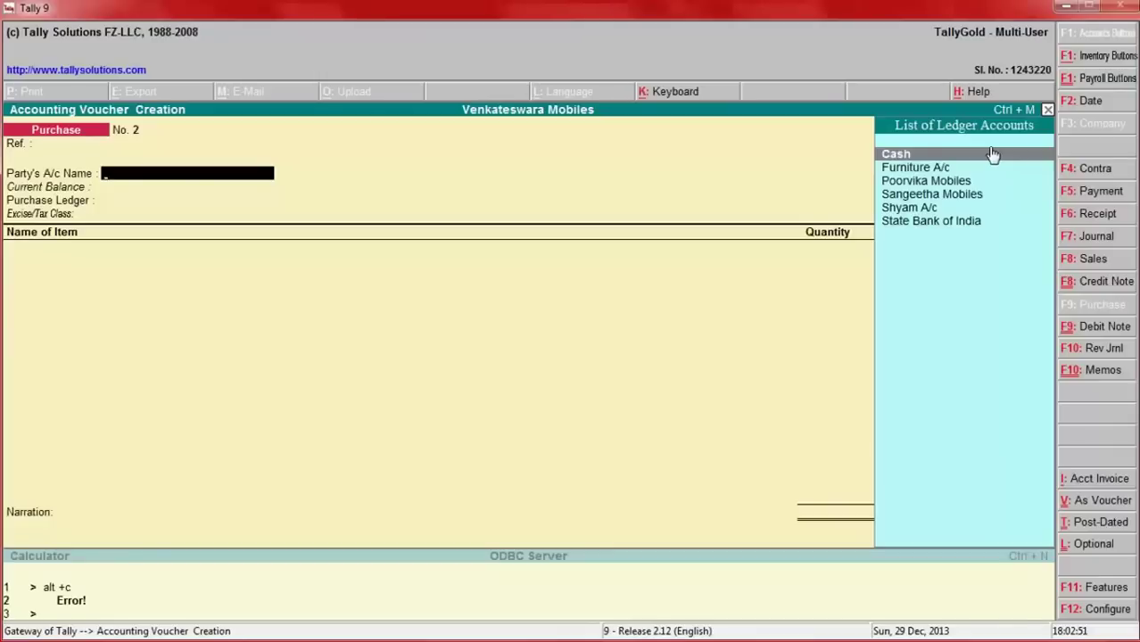
key(Down)
key(Down)
key(Down)
key(Down)
key(Down)
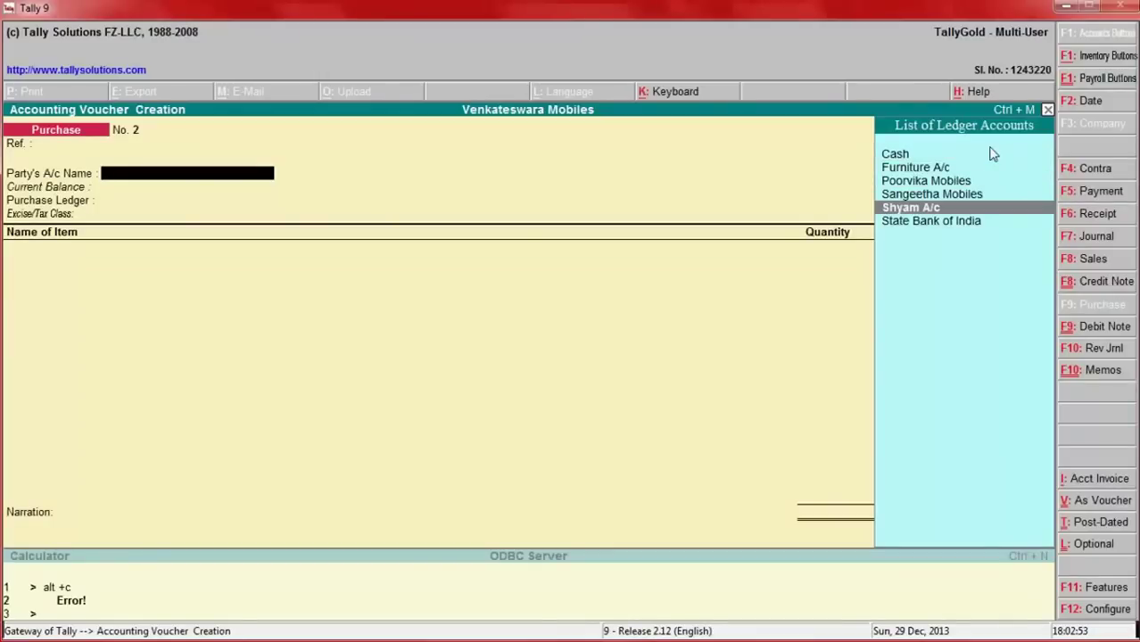
key(Up)
key(Up)
key(Up)
key(Down)
key(Down)
key(Down)
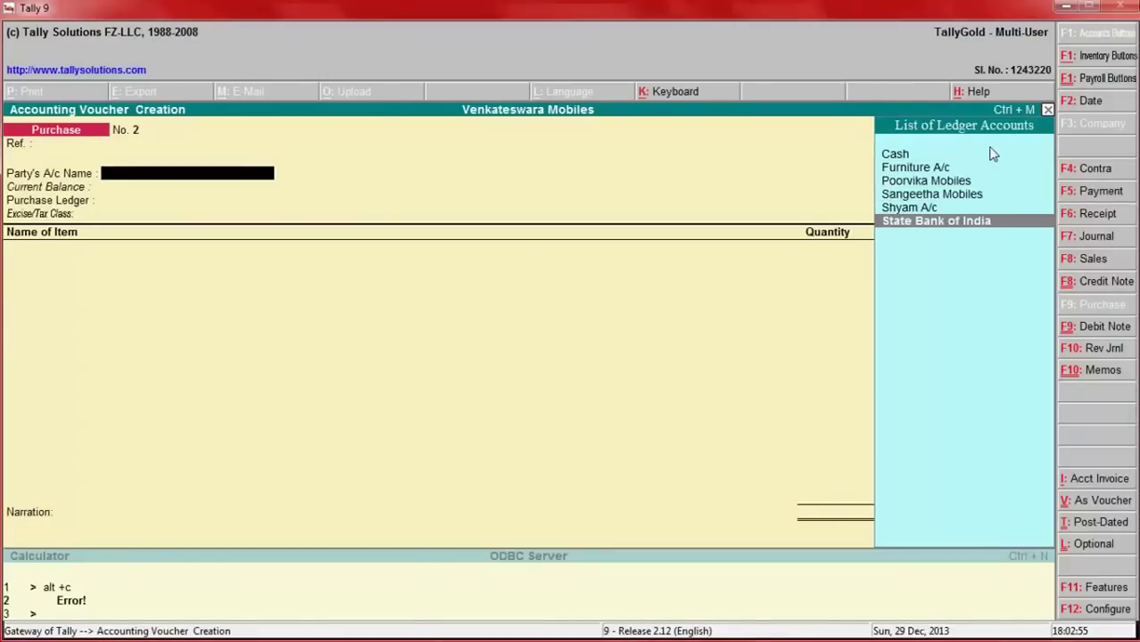
Create a new supplier ledger named Smart Mobiles under the Sundry Creditors group from the purchase voucher's party account field.
key(alt+c)
text(Smar)
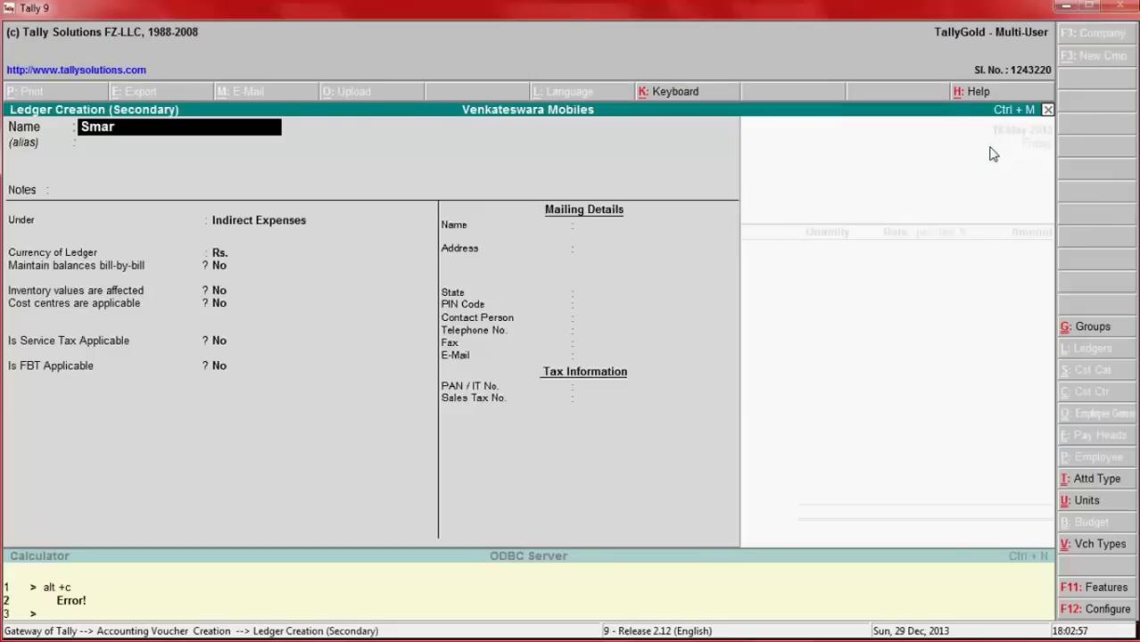
text(t Mobiles)
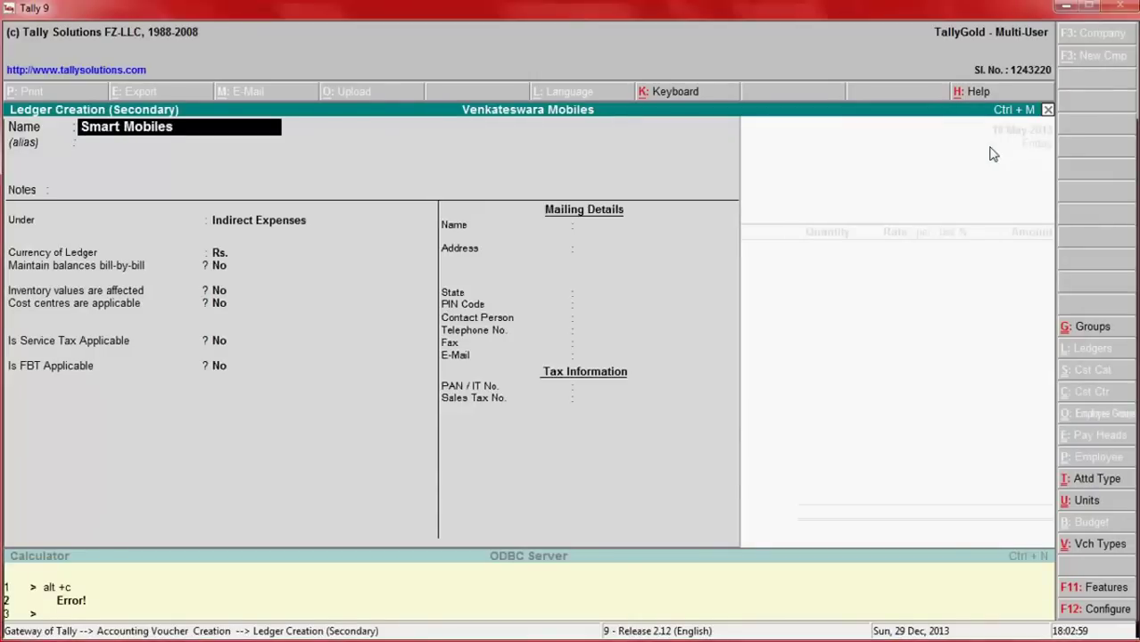
key(Return)
key(Return)
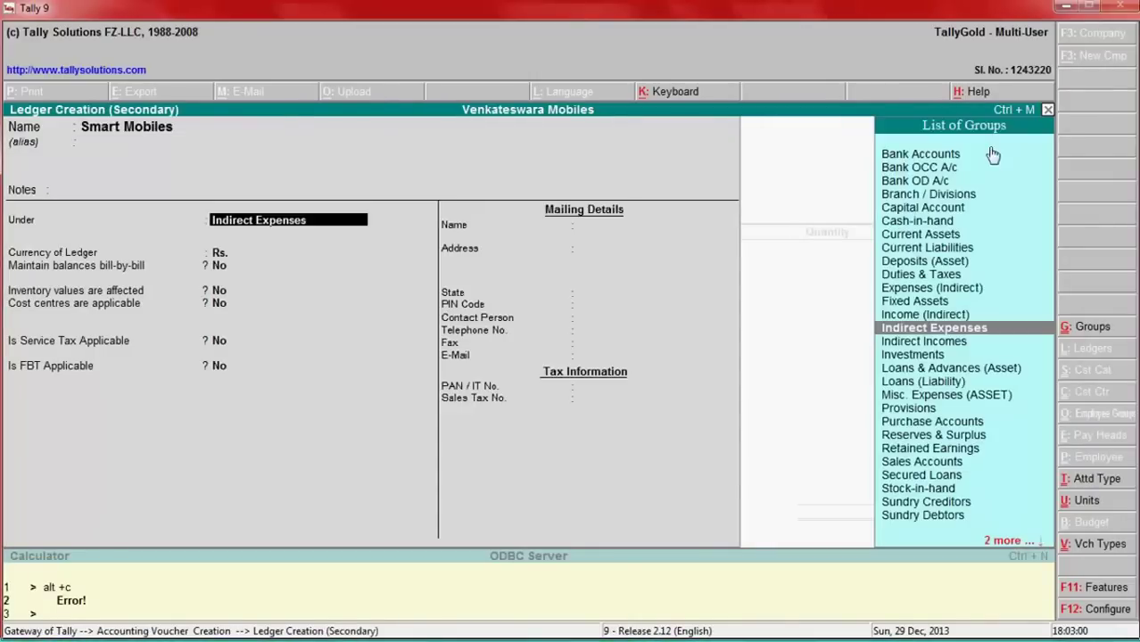
text(Sundr)
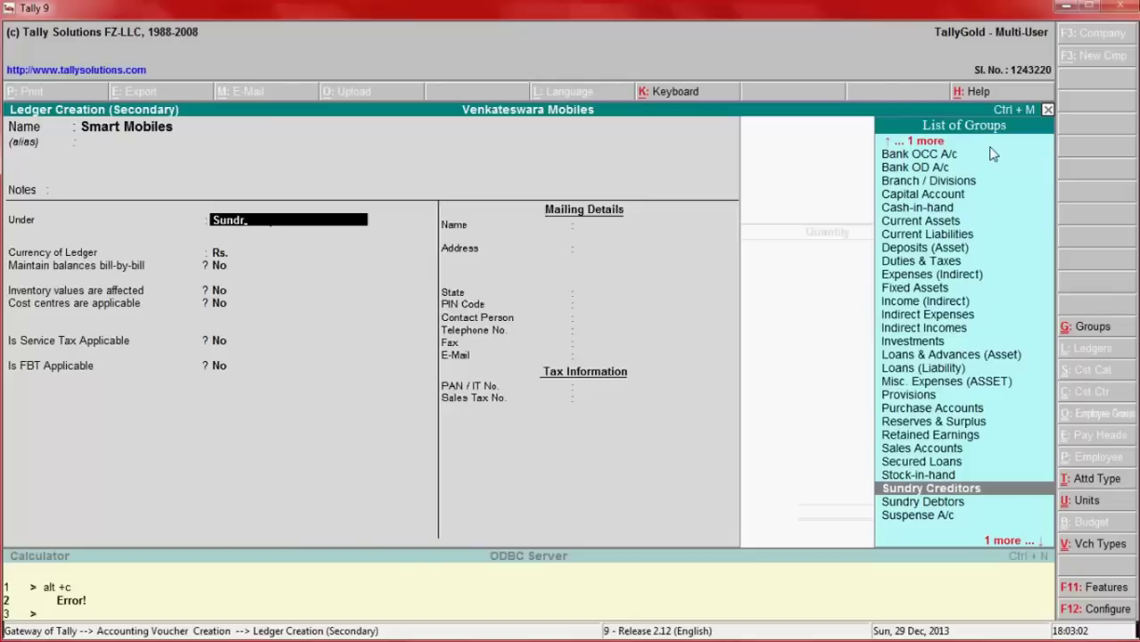
key(Return)
Accept the default settings, mailing and tax details for the Smart Mobiles ledger and save it as the voucher's party account.
key(Return)
key(Return)
key(Return)
key(Return)
key(Return)
key(Return)
key(Return)
key(Return)
key(Return)
key(Return)
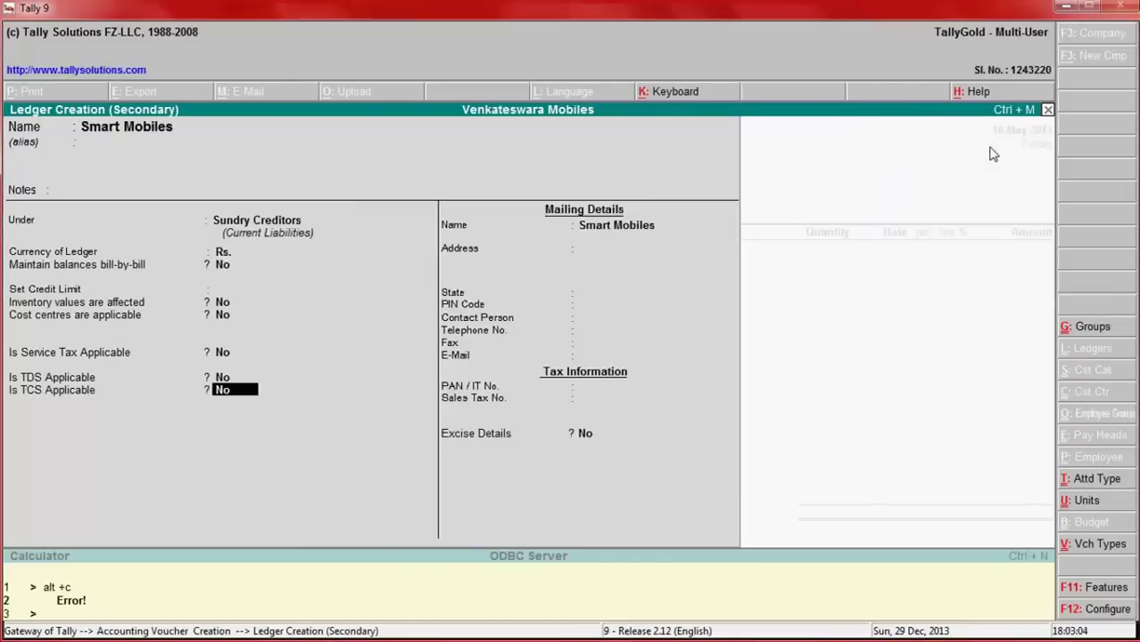
key(Return)
key(Return)
key(Return)
key(Return)
key(Return)
key(Return)
key(Return)
key(Return)
key(Return)
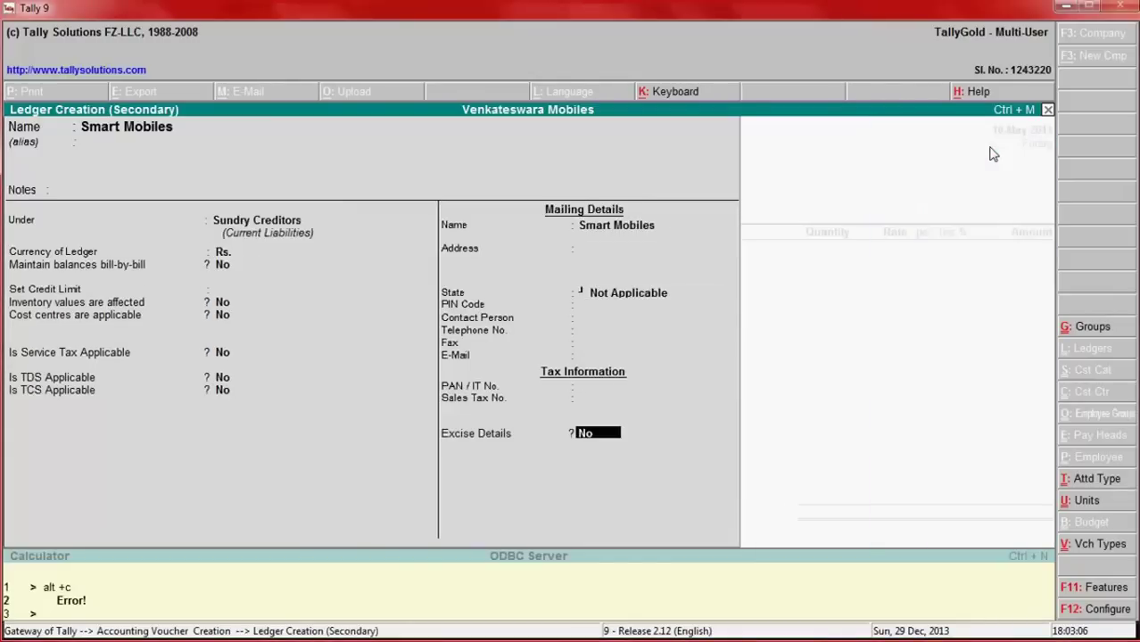
key(Return)
key(Return)
key(Return)
key(Return)
key(Return)
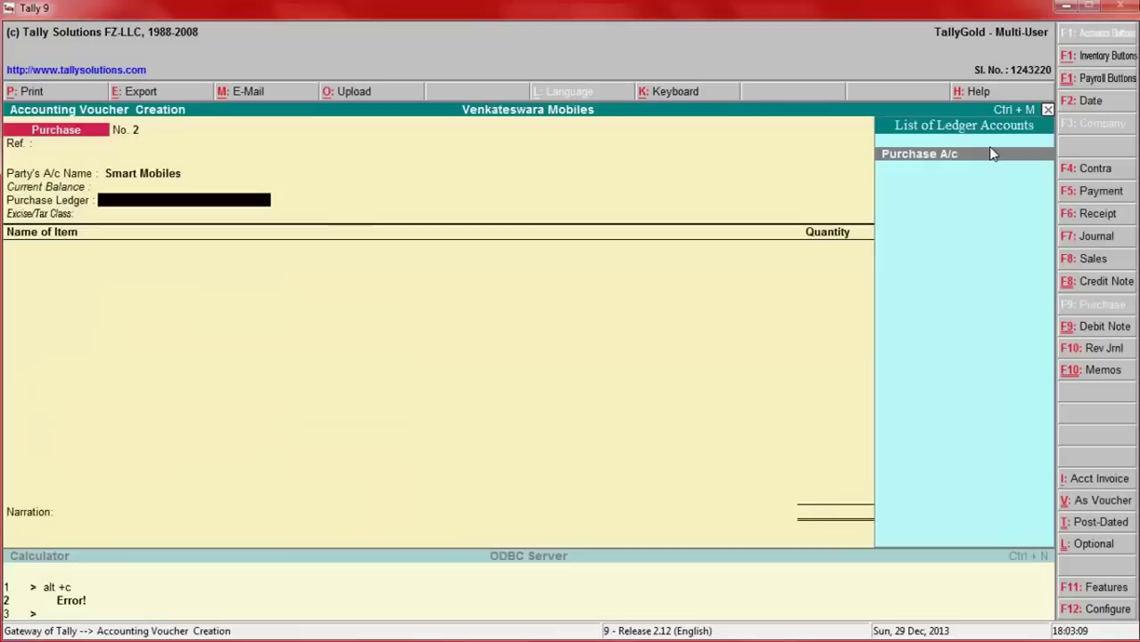
Set the purchase ledger to Purchase A/c and the excise/tax class to Not Applicable.
key(Return)
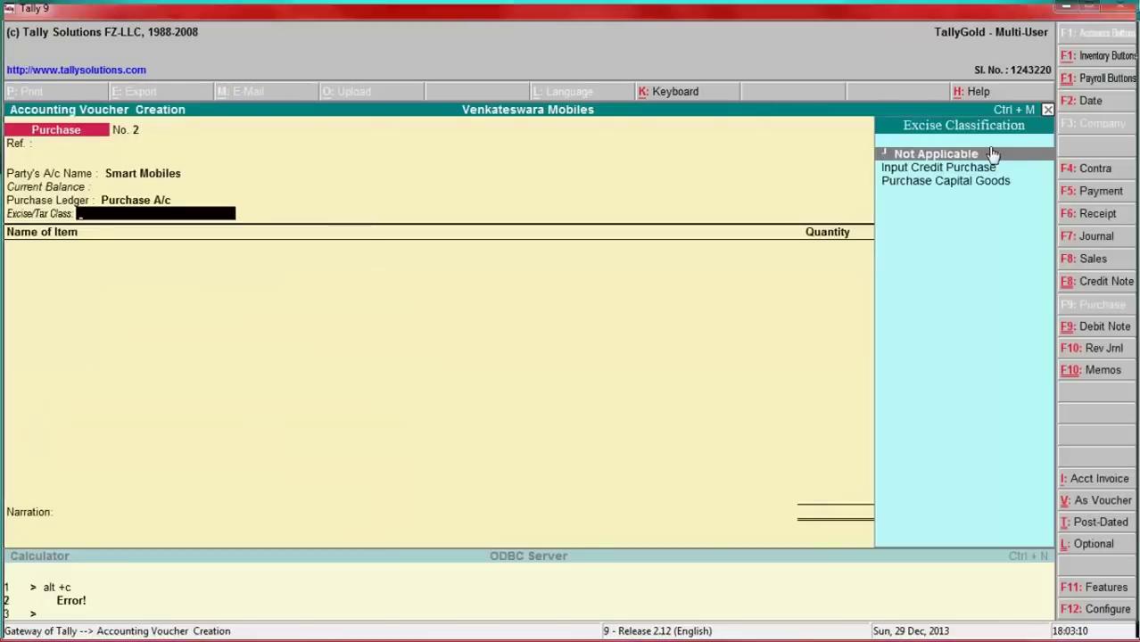
key(Return)
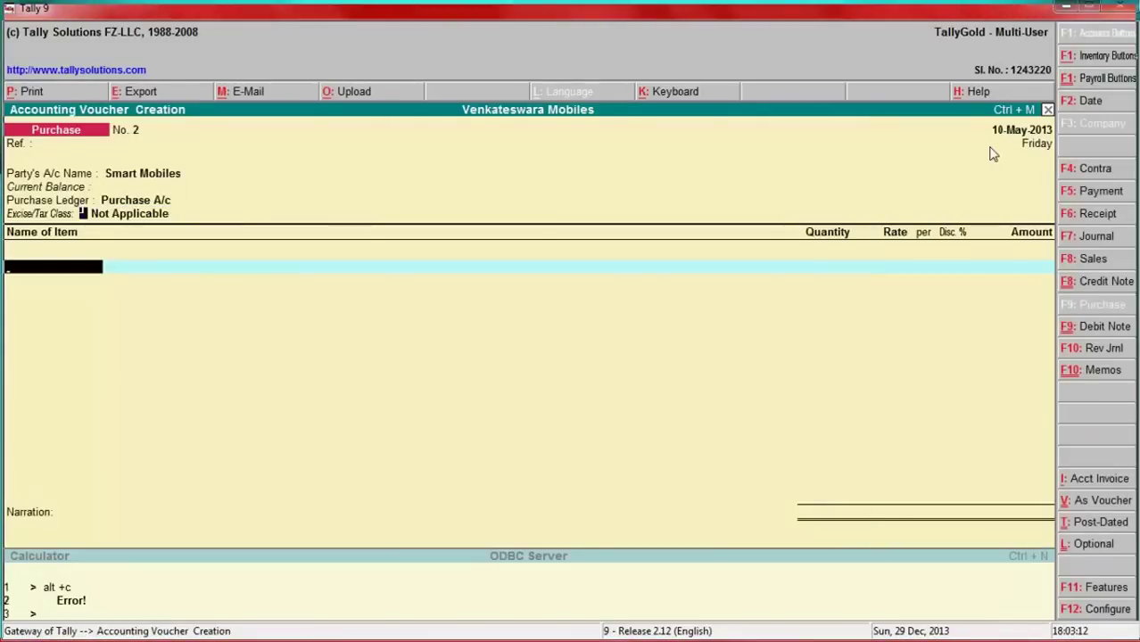
key(BackSpace)
key(Return)
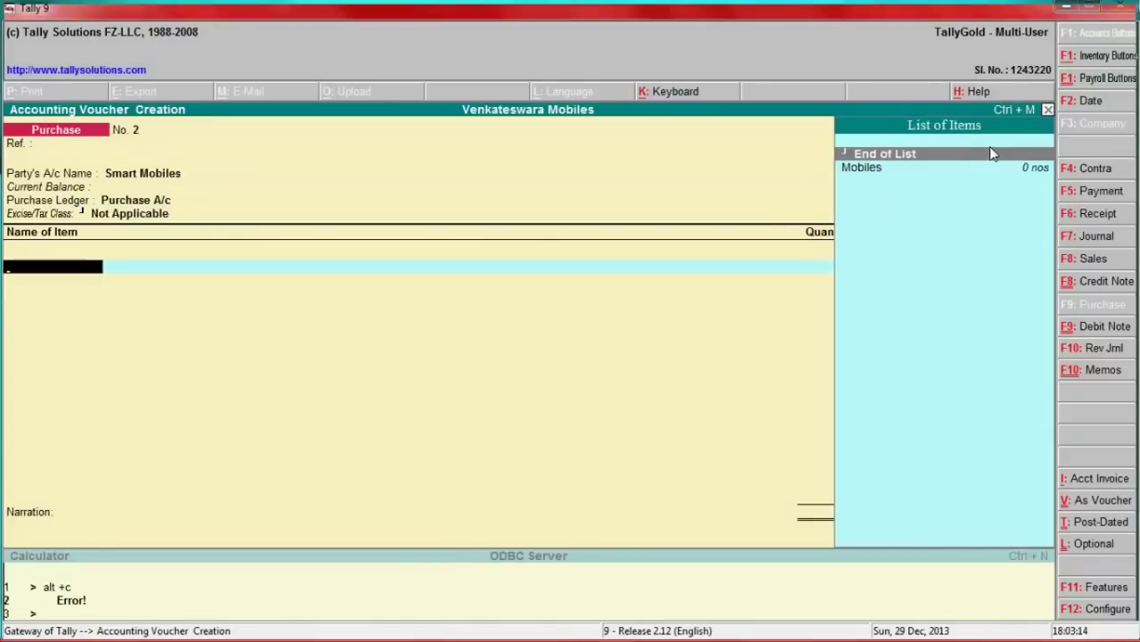
Check the purchased item in Excel row 15, then start a Tally stock item named Laptops under Primary with units nos.
key(alt+Tab)
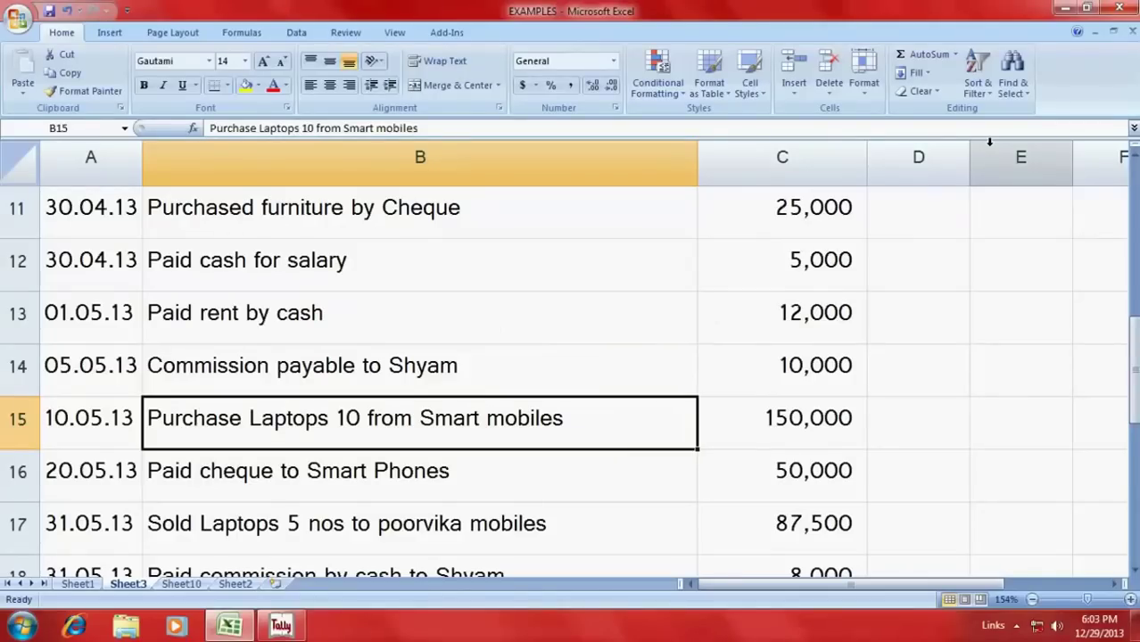
key(alt+Tab)
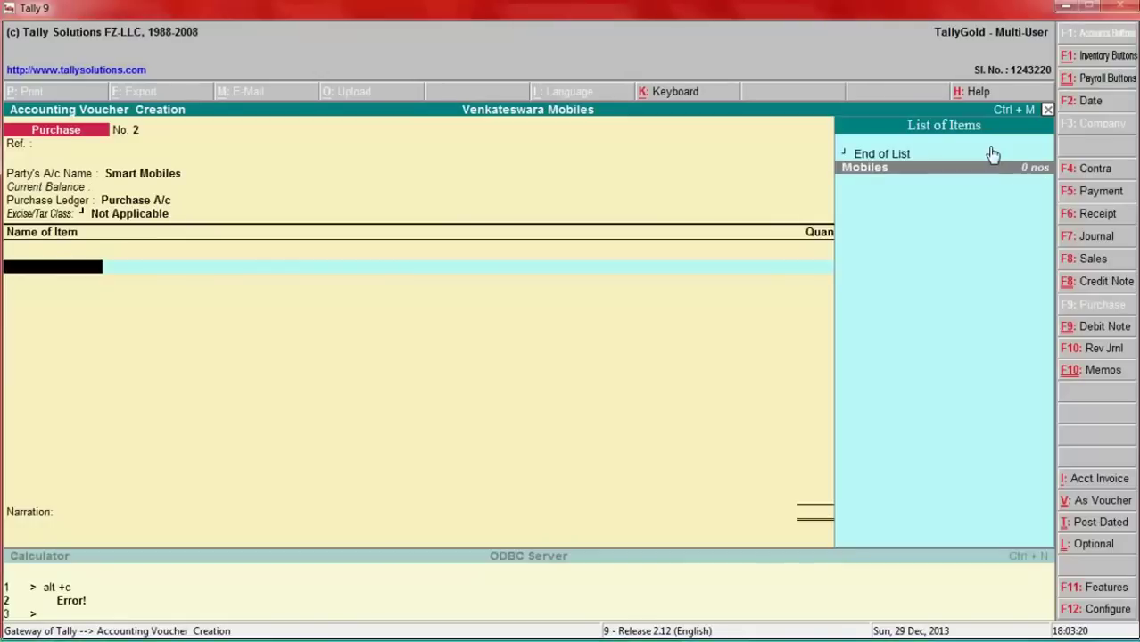
key(Up)
key(Down)
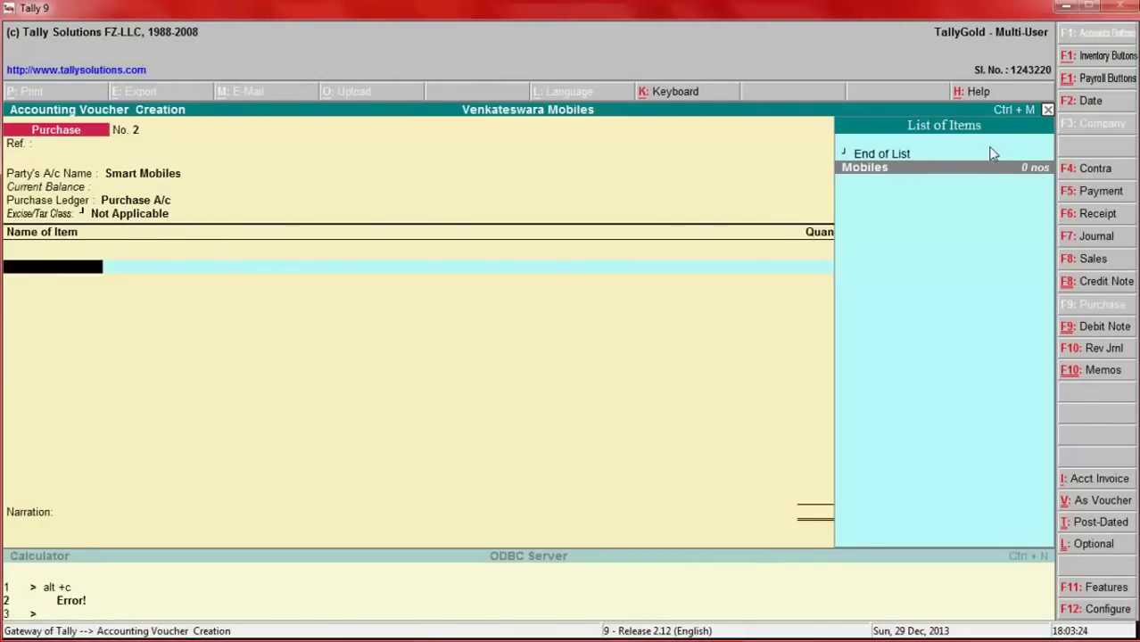
key(alt+c)
text(Laptop)
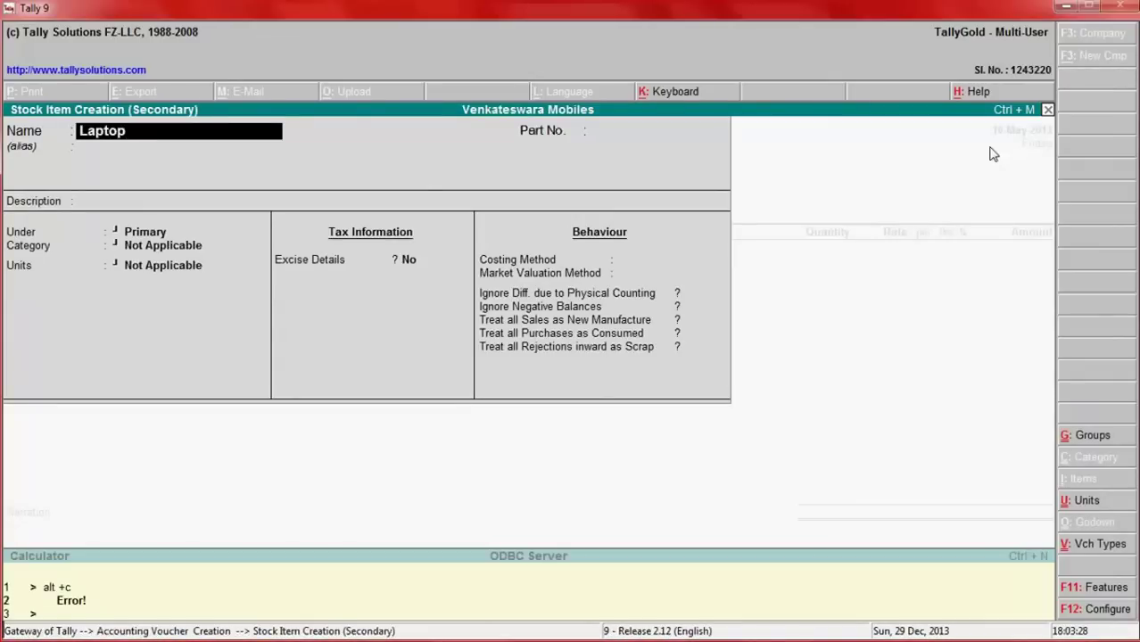
text(s)
key(Return)
key(Return)
key(Return)
key(Return)
key(Return)
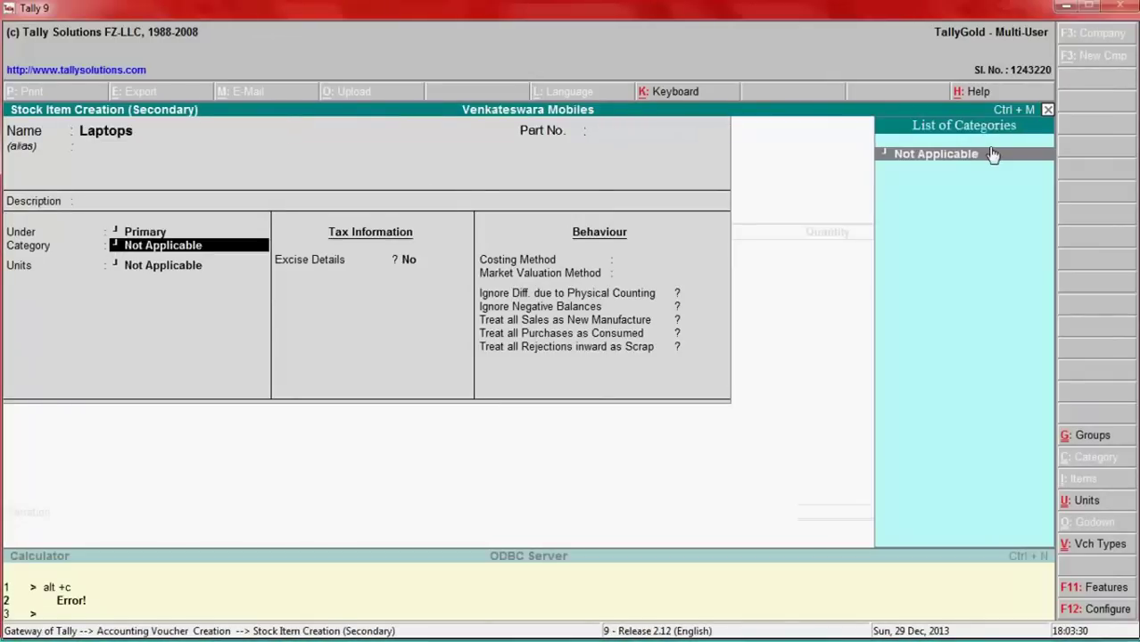
key(Return)
key(Down)
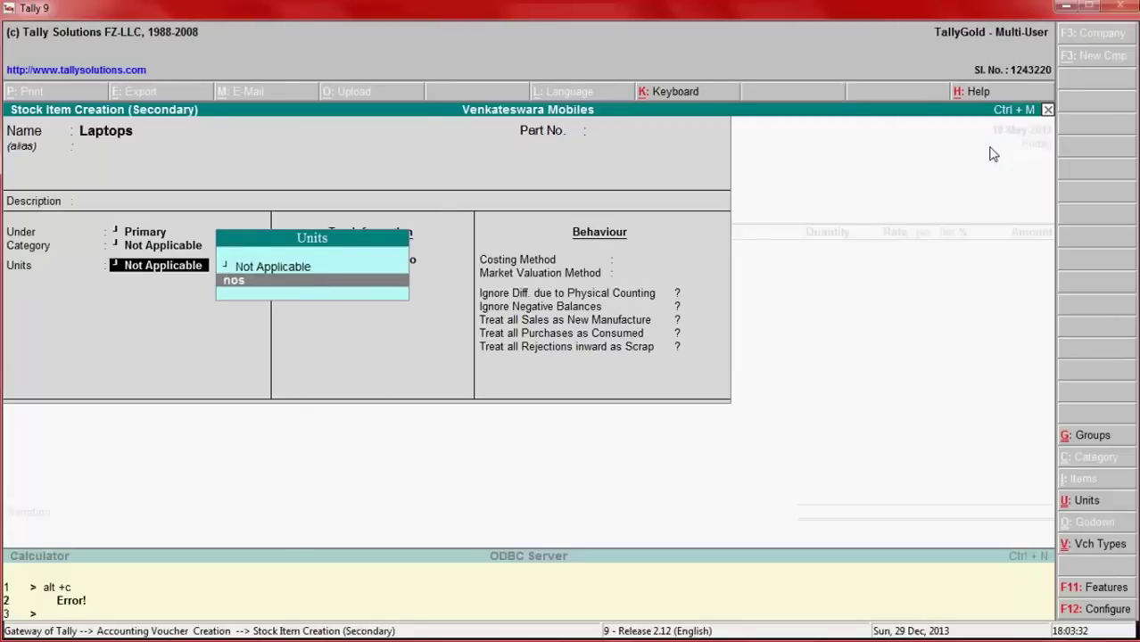
key(Return)
Keep the default batch, excise and valuation settings for the Laptops stock item and save it into the purchase voucher.
key(Return)
key(Return)
key(Return)
key(Return)
key(Return)
key(Return)
key(Return)
key(Return)
key(Return)
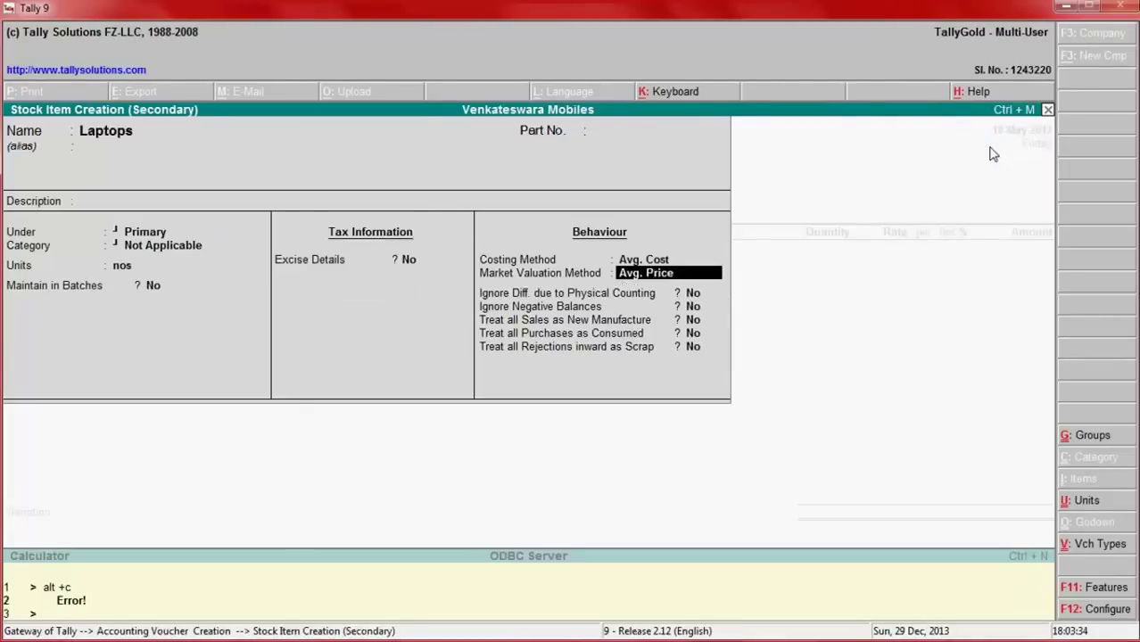
key(Return)
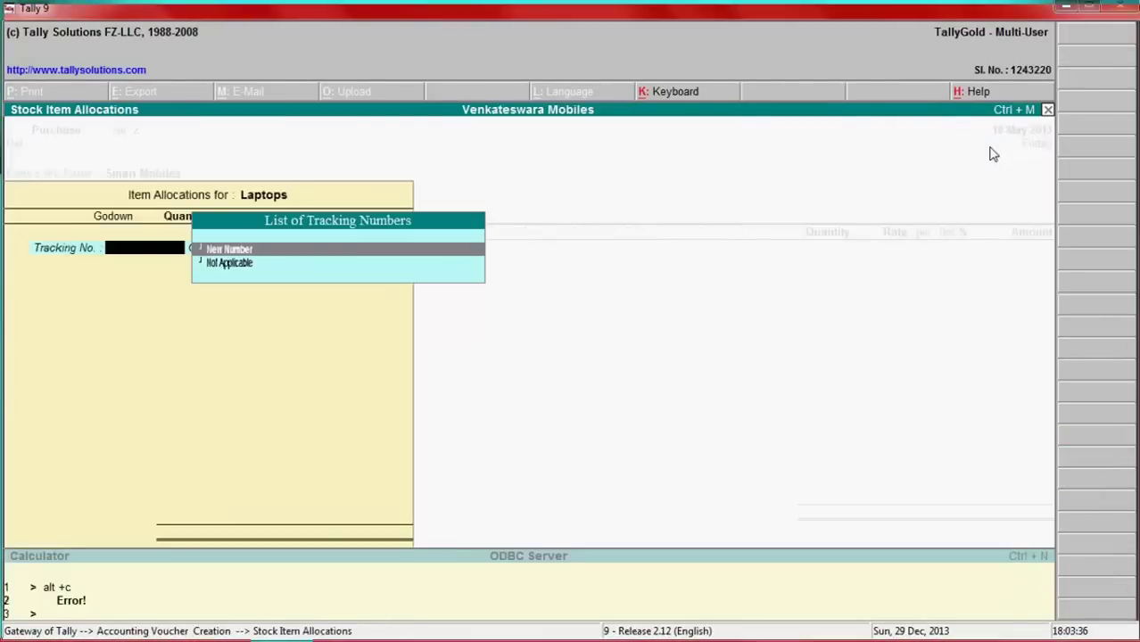
Set the Laptops allocation's tracking, order and indent numbers to Not Applicable, with Main Location as the godown.
key(Down)
key(Return)
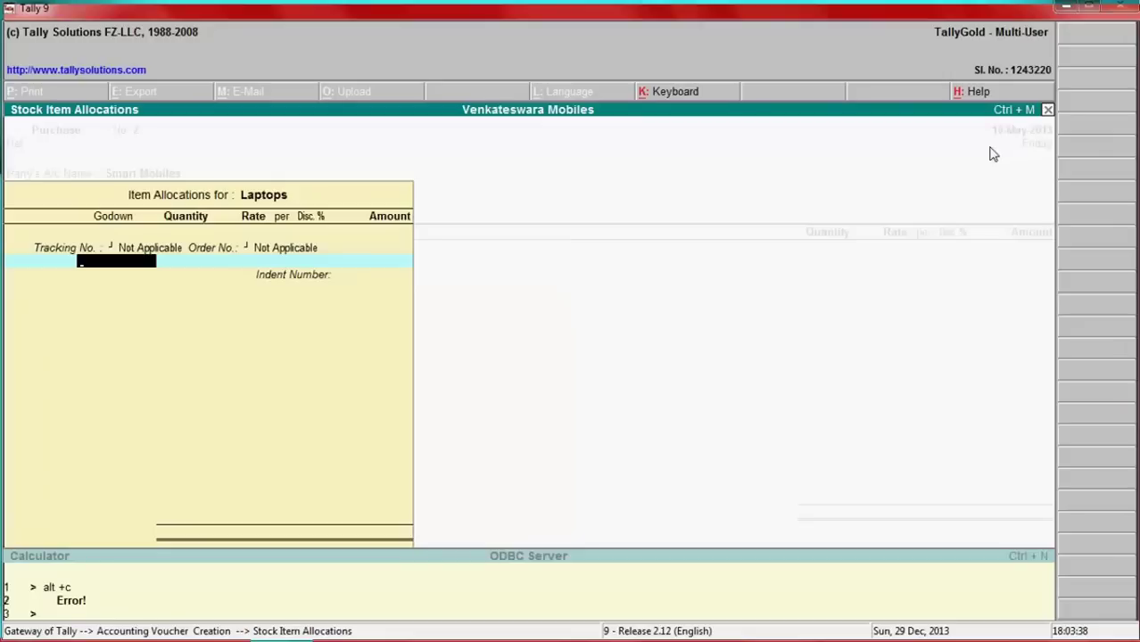
key(Down)
key(Return)
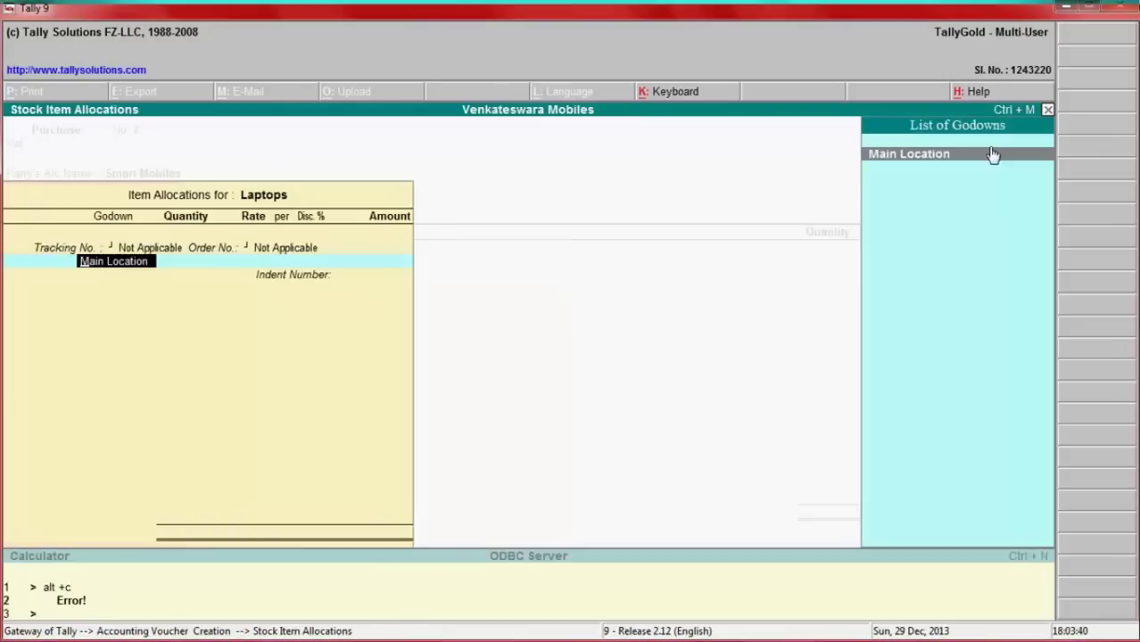
key(Return)
key(Down)
key(Return)
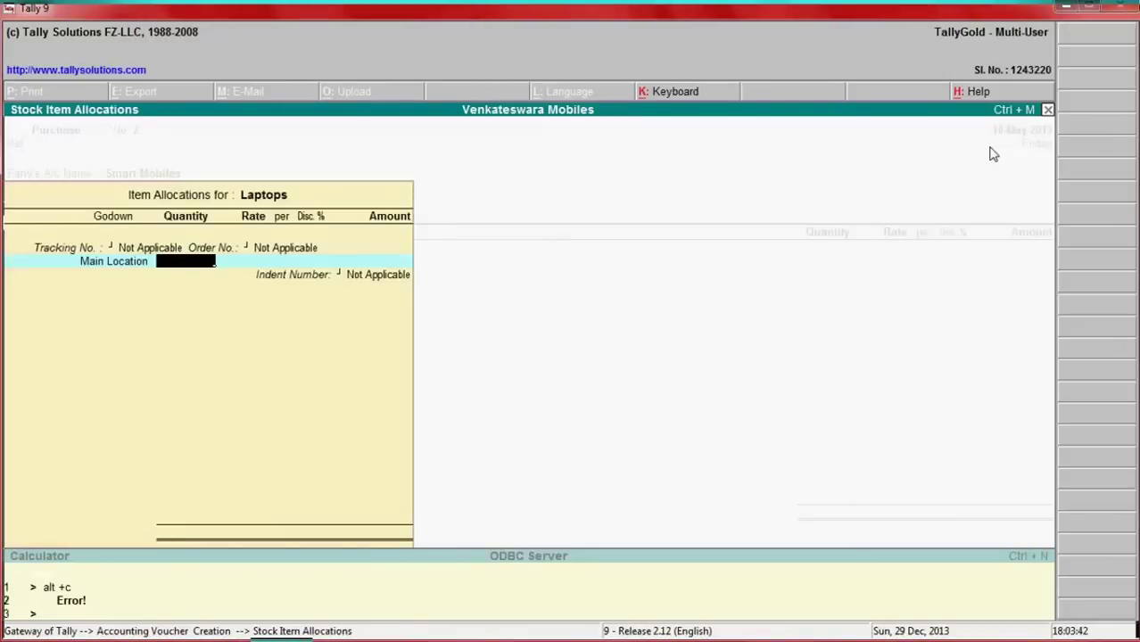
Consult the Excel purchase entry, enter a quantity of 10 nos at a rate of 15,000 for Laptops, and end the item list.
key(alt+Tab)
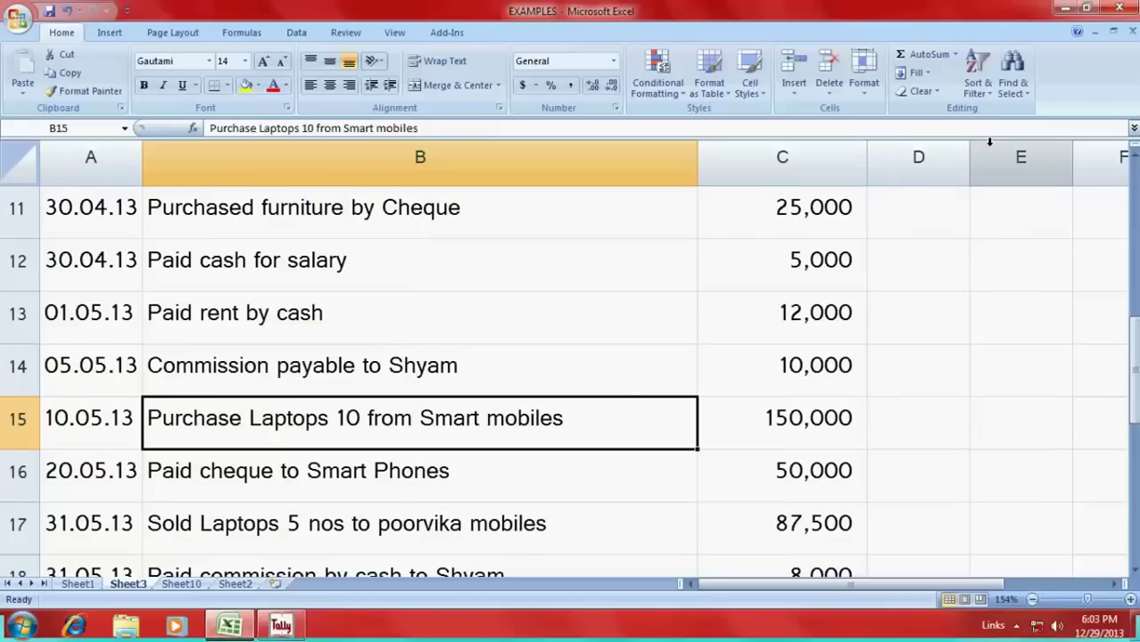
key(alt+Tab)
text(10)
key(Return)
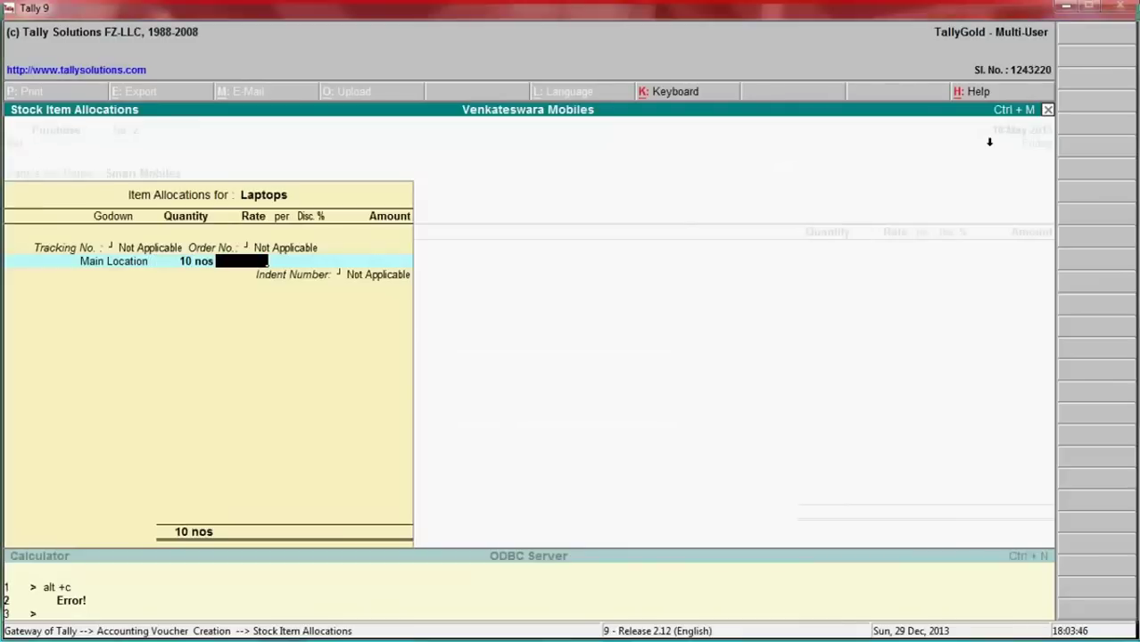
key(alt+Tab)
key(alt+Tab)
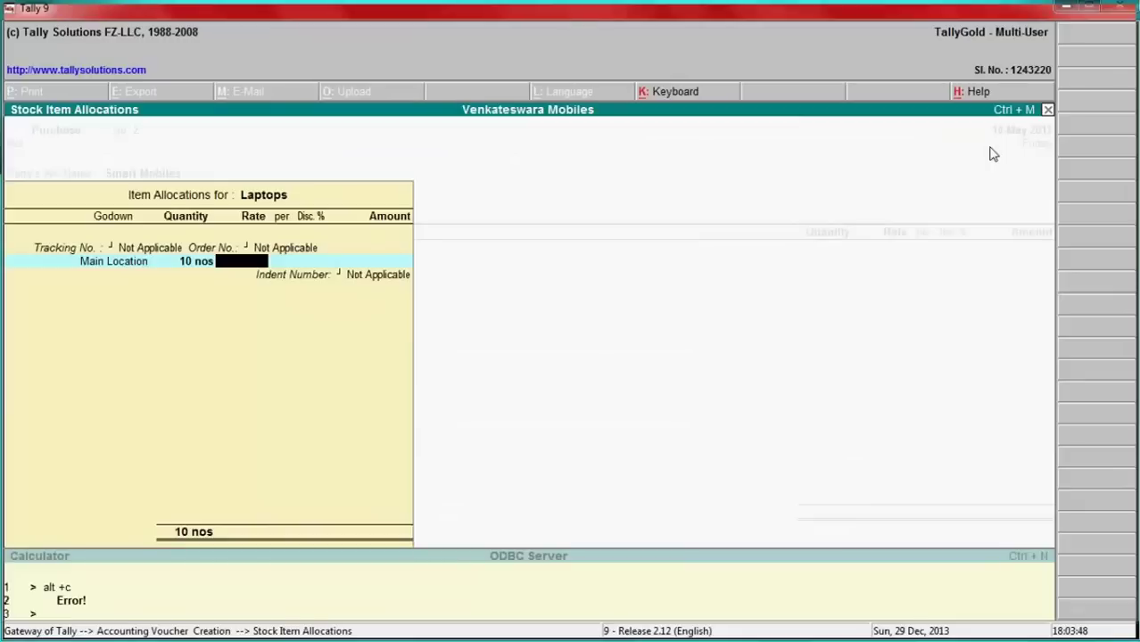
text(1500)
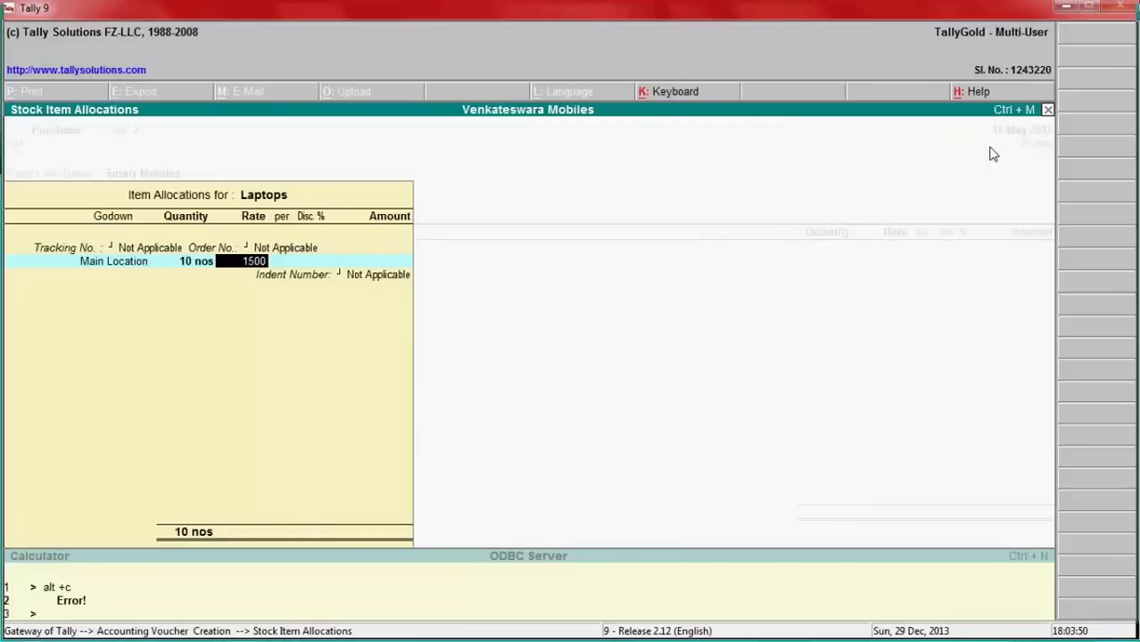
key(Return)
key(Return)
key(Return)
key(Return)
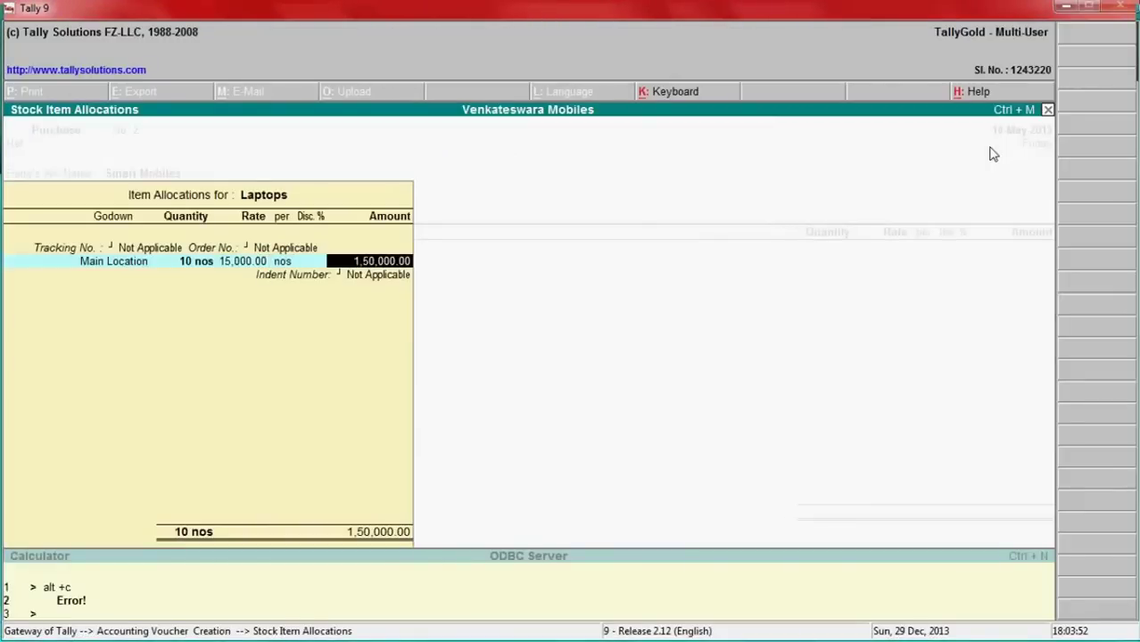
key(Return)
key(Return)
key(Return)
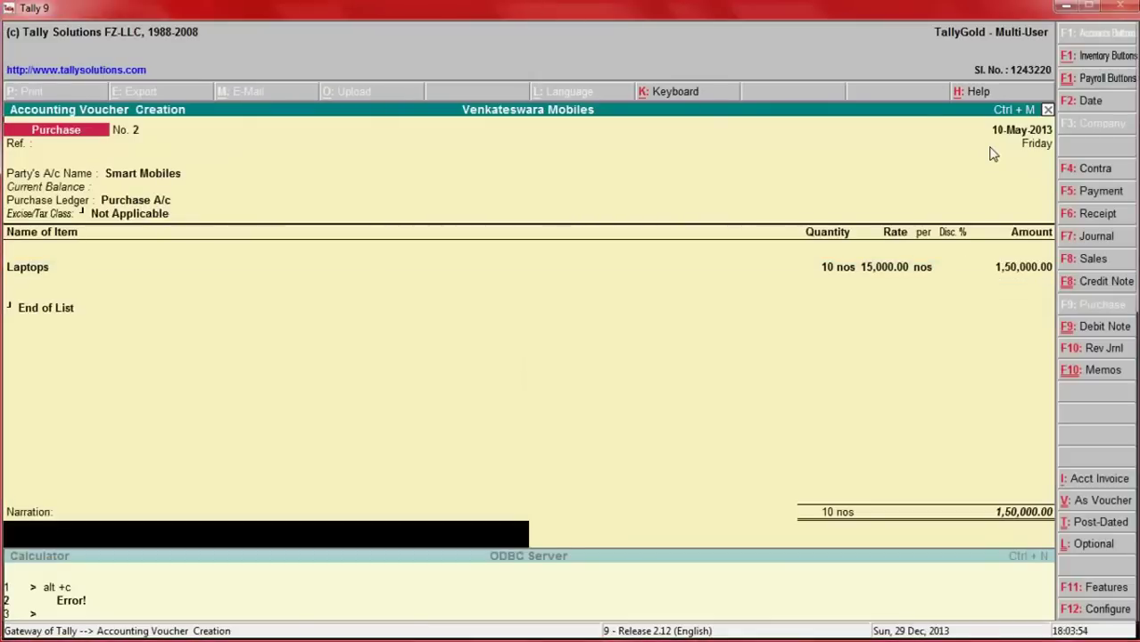
Enter the narration "Purchase of laptops 10 nos from Smar mobiles" and save the purchase voucher.
text(Purchase of L)
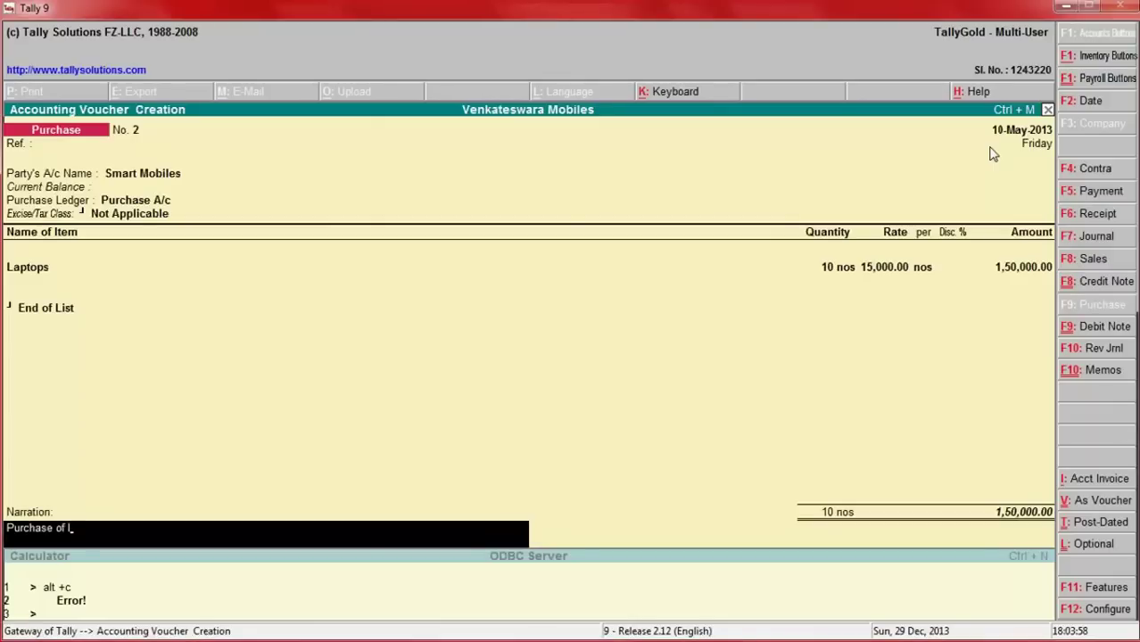
text(aptop)
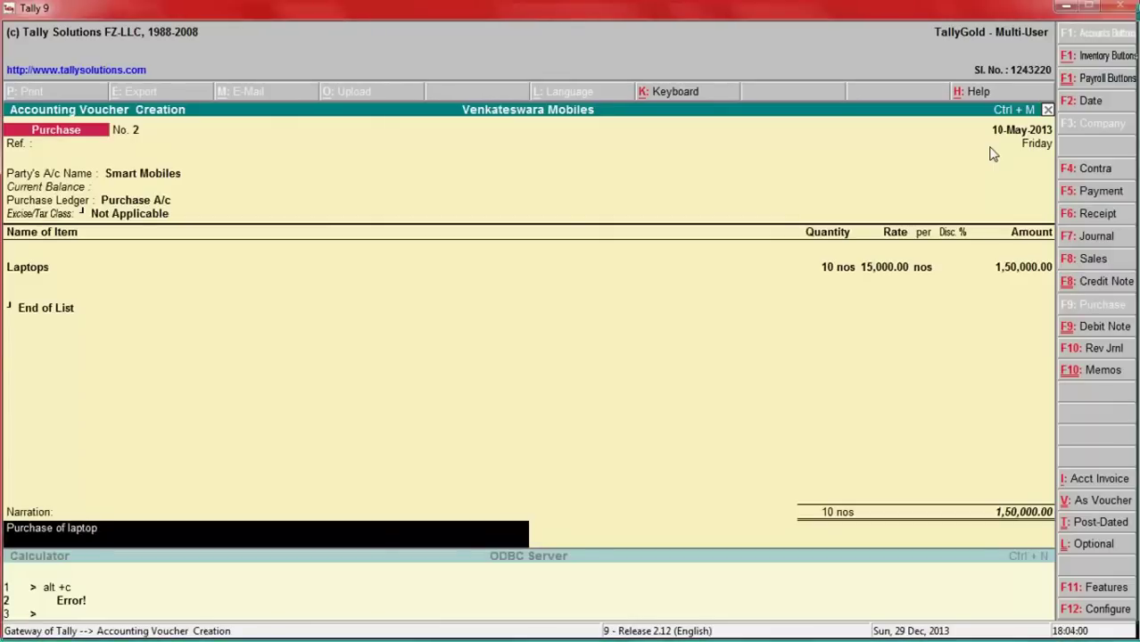
text(s 10 nos f)
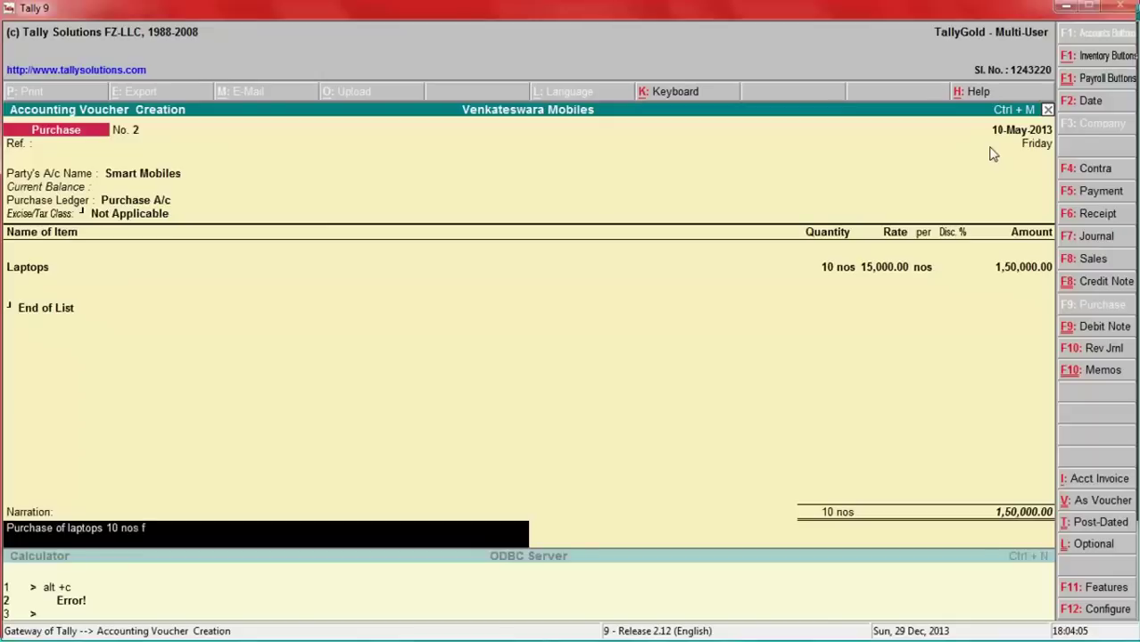
text(rom Smar mobiles)
key(Return)
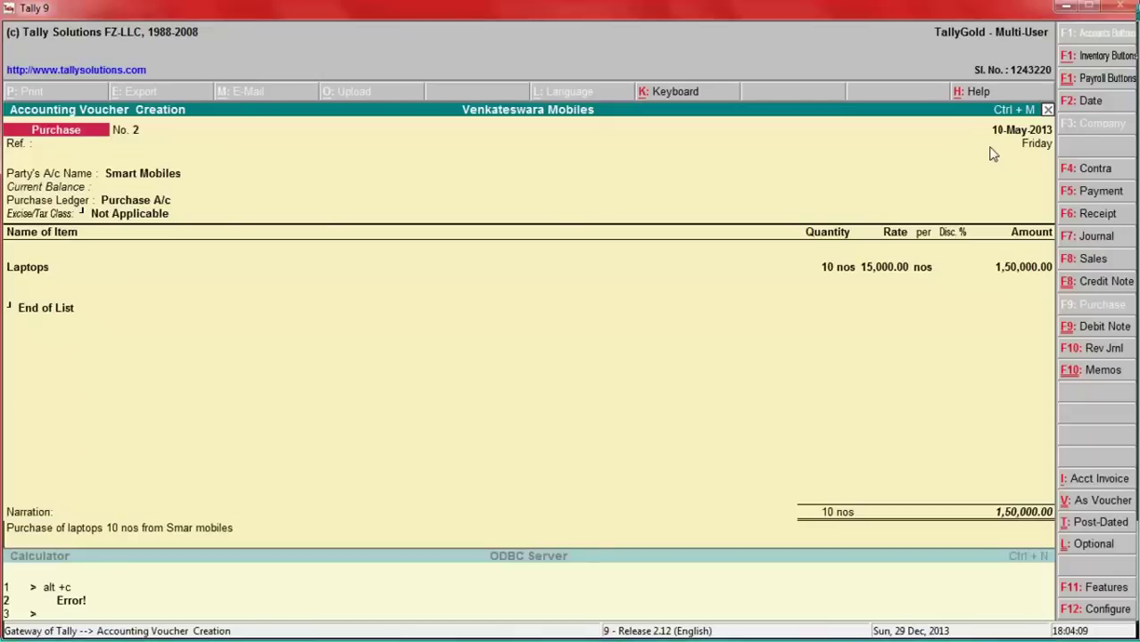
key(Return)
Read the next transaction in Excel row 16, then return to Tally and set the voucher date to 20-May-2013.
key(alt+Tab)
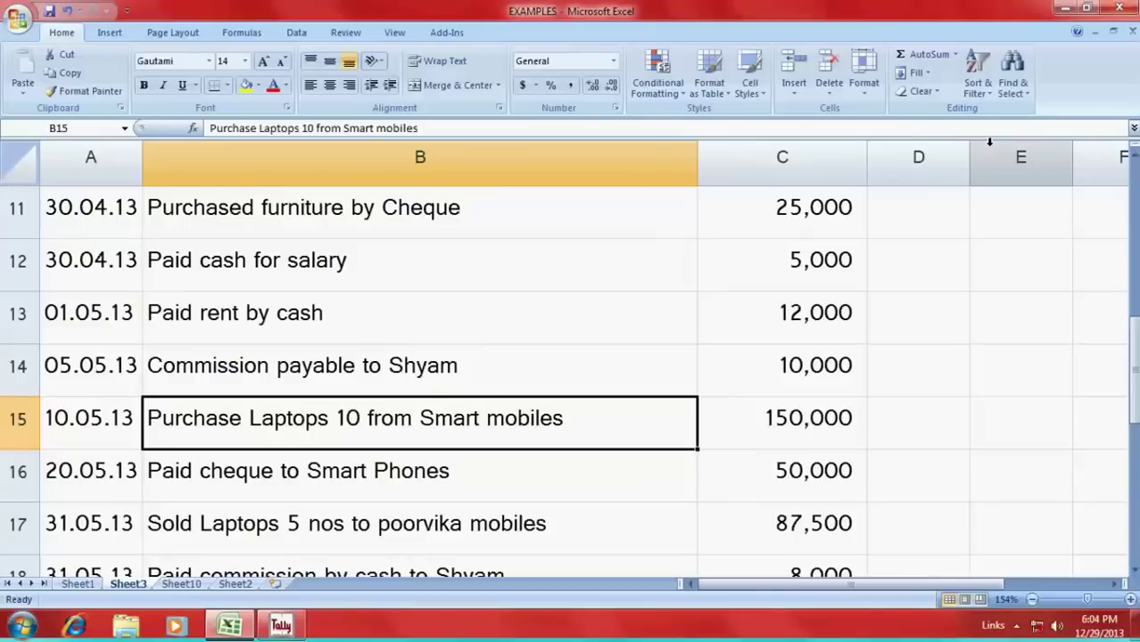
key(Down)
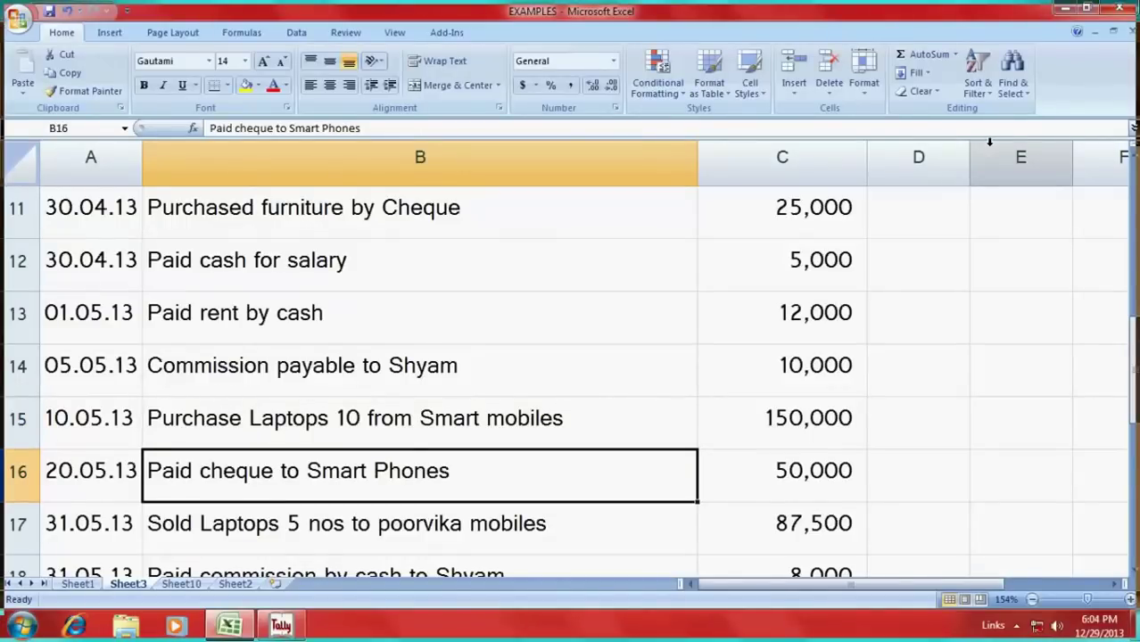
key(alt+Tab)
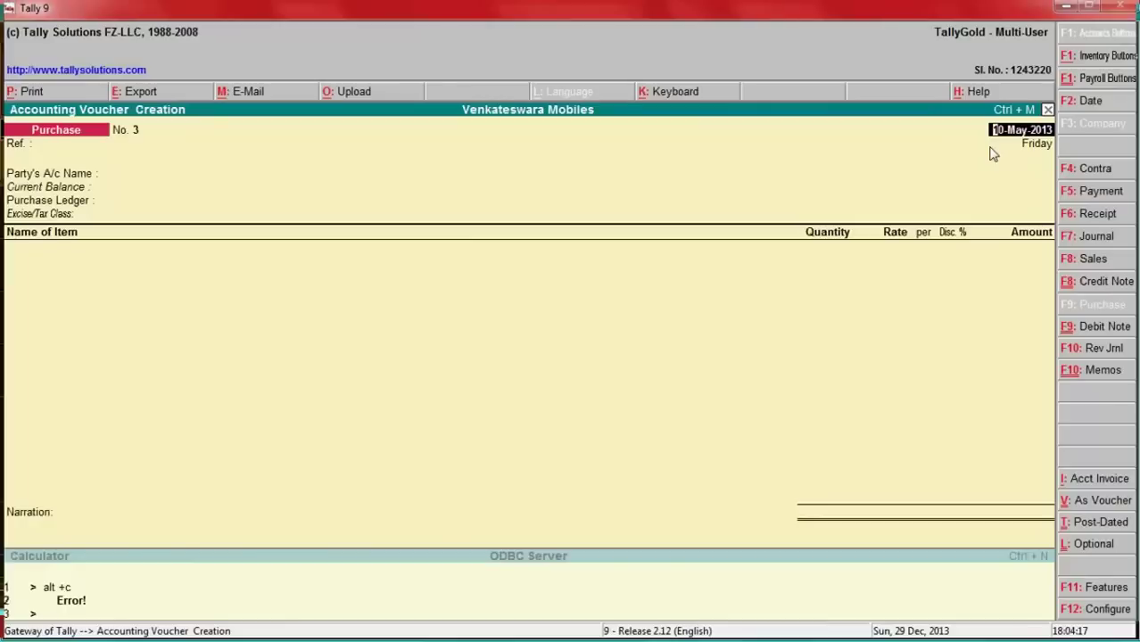
click(1087, 102)
text(20)
key(Return)
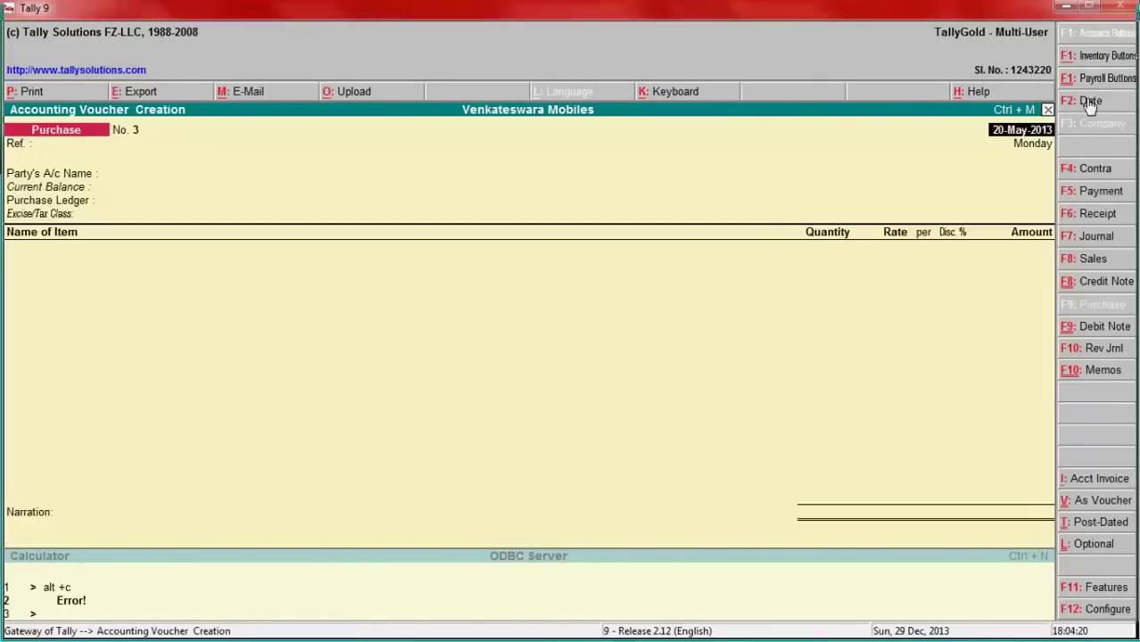
Start a payment voucher dated 20-May-2013 with State Bank of India as the account.
click(1077, 192)
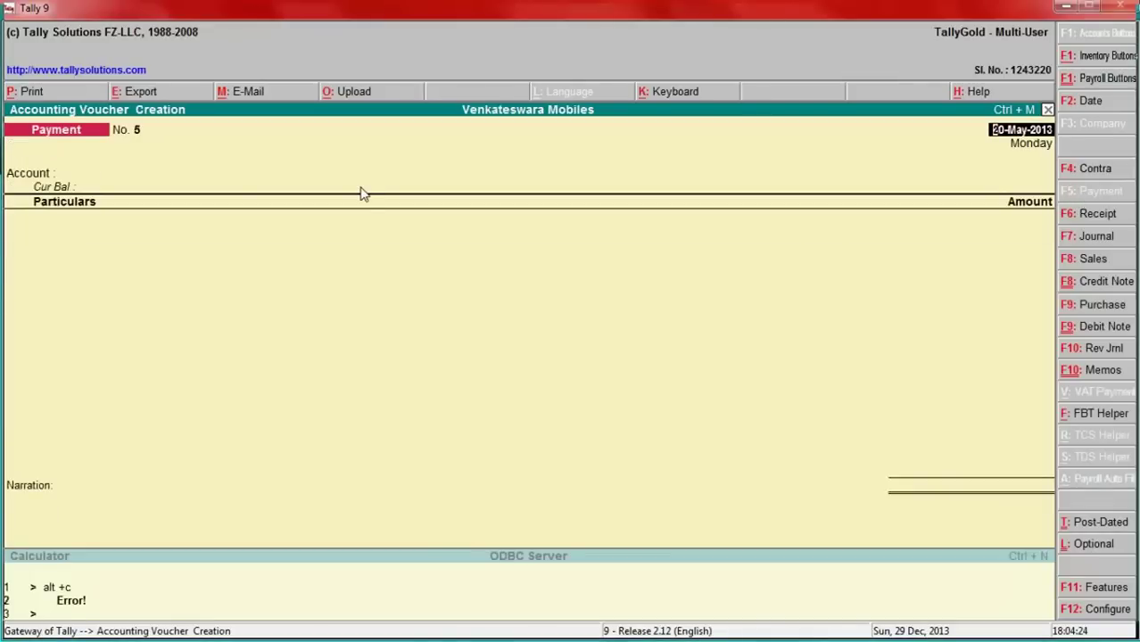
key(Return)
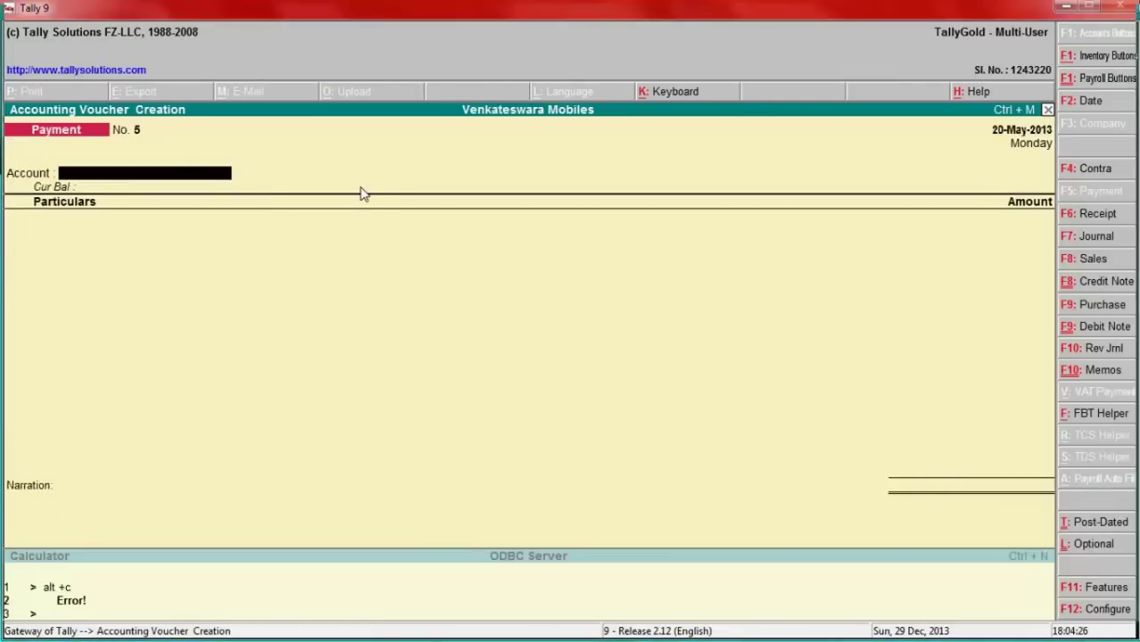
text(s)
key(Return)
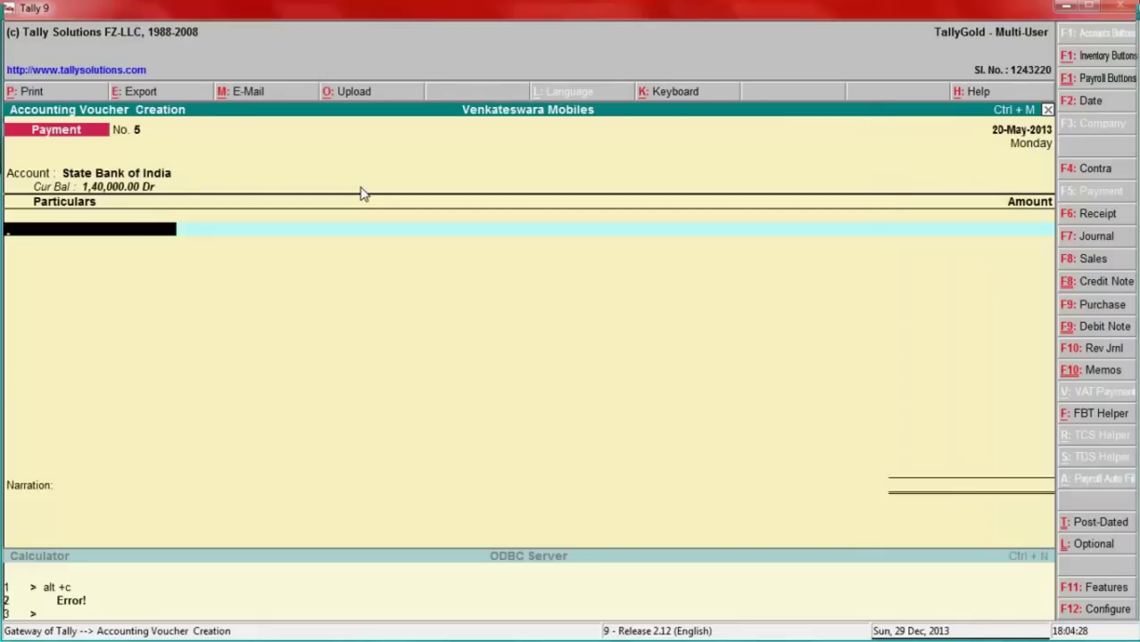
Check the row 16 cheque payment in Excel, then enter Smart Mobiles in the payment voucher with an amount of 50,000.
key(alt+Tab)
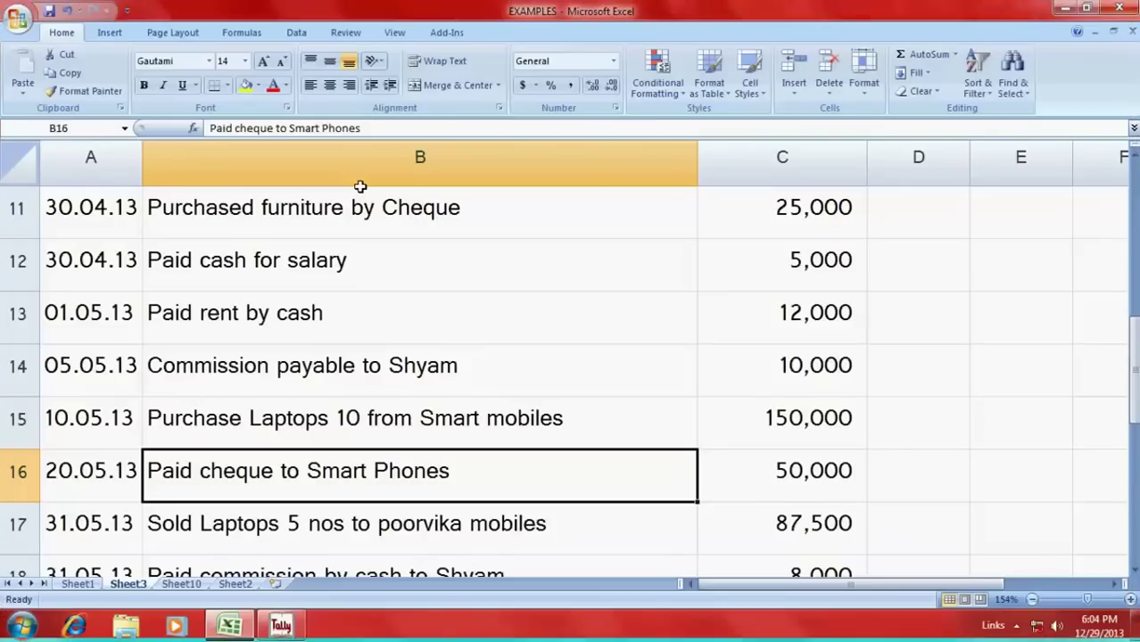
key(alt+Tab)
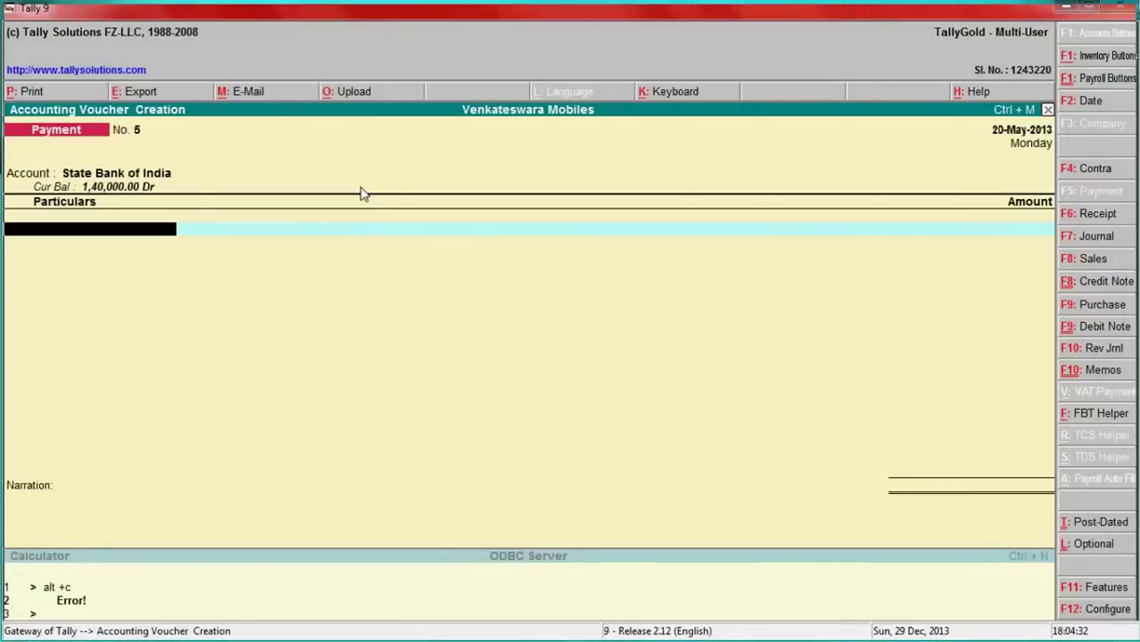
text(Sma)
key(Return)
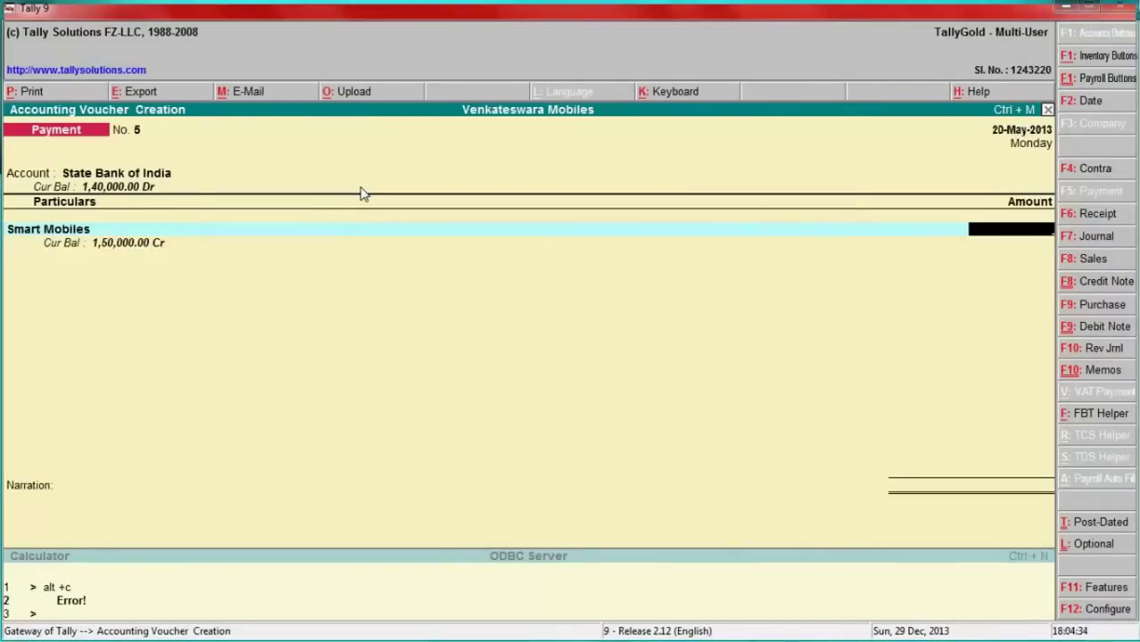
text(50000)
key(Return)
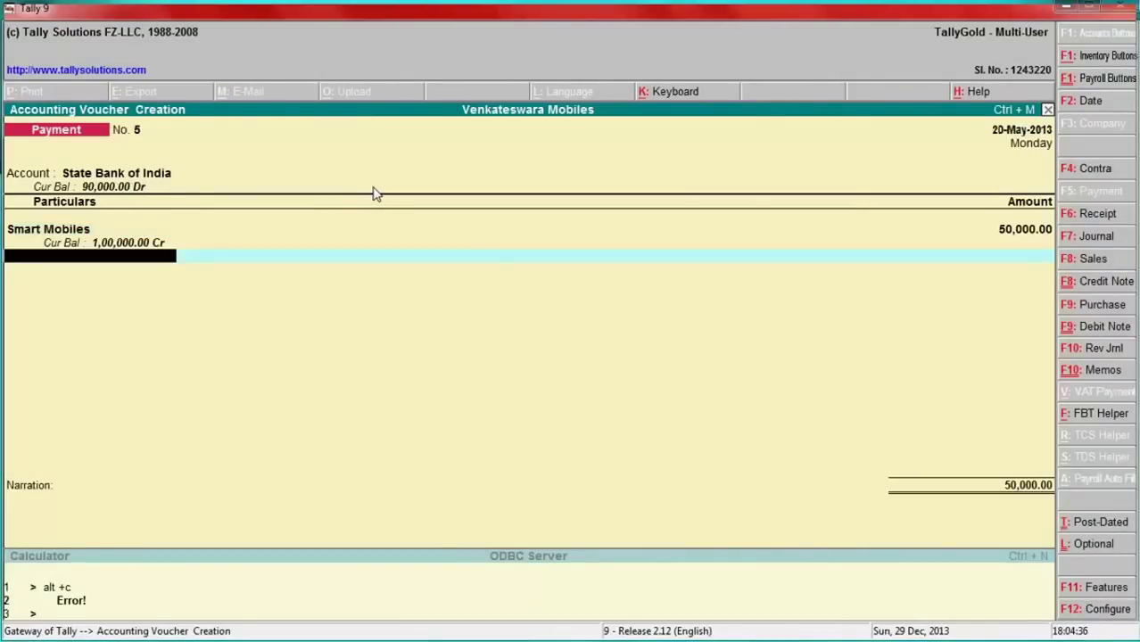
Add "Paid cheque to Smart phones" to the narration and save the payment voucher.
key(Return)
text(Paid c)
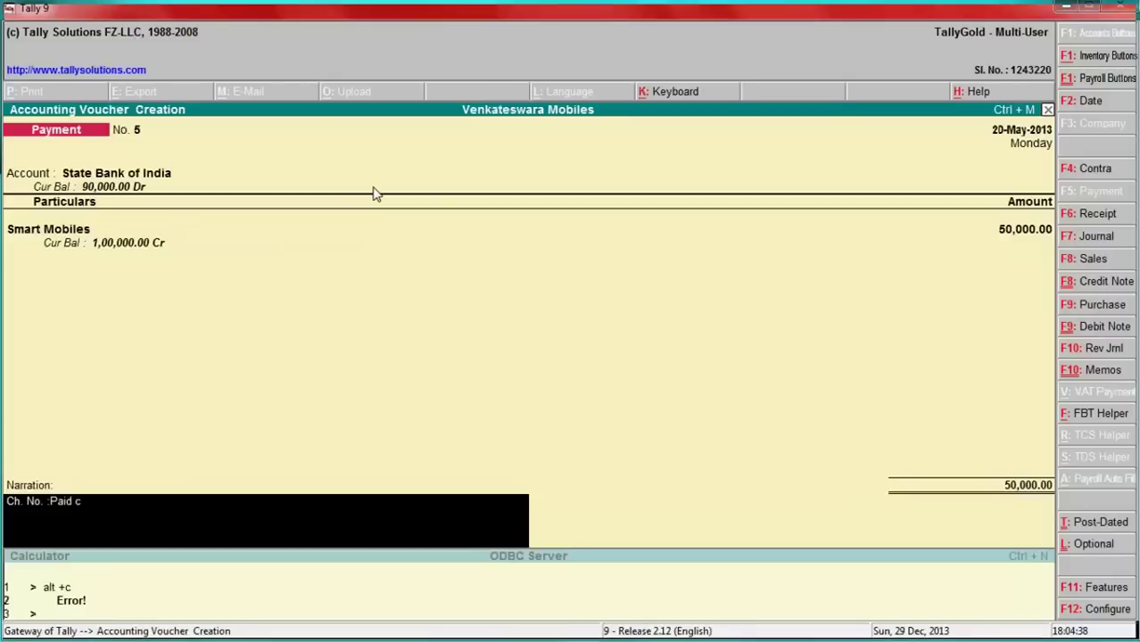
text(heque to Sm)
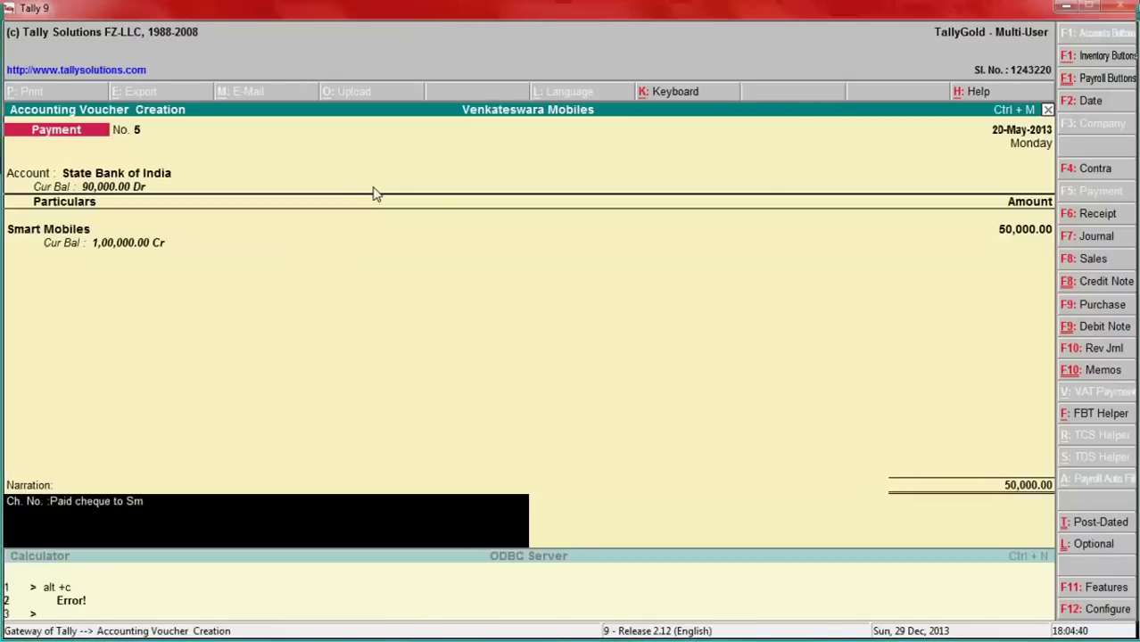
text(art phones)
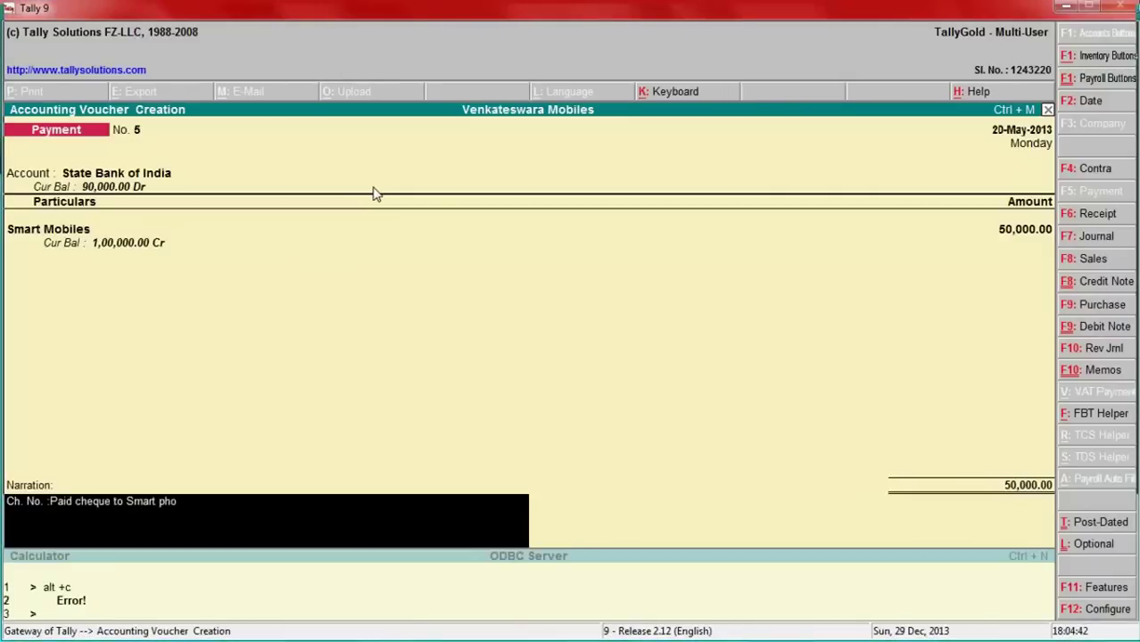
key(Return)
key(Return)
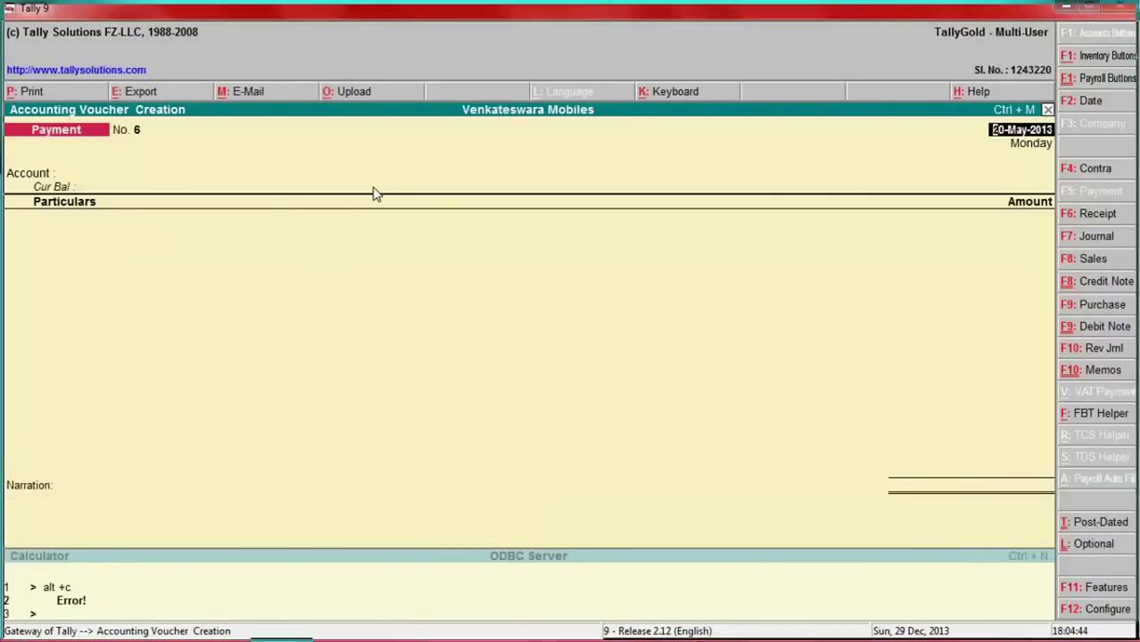
Read the laptop sale in Excel row 17, then return to Tally and set the voucher date to 31-May-2013.
key(alt+Tab)
scroll(303, 401, down, 1)
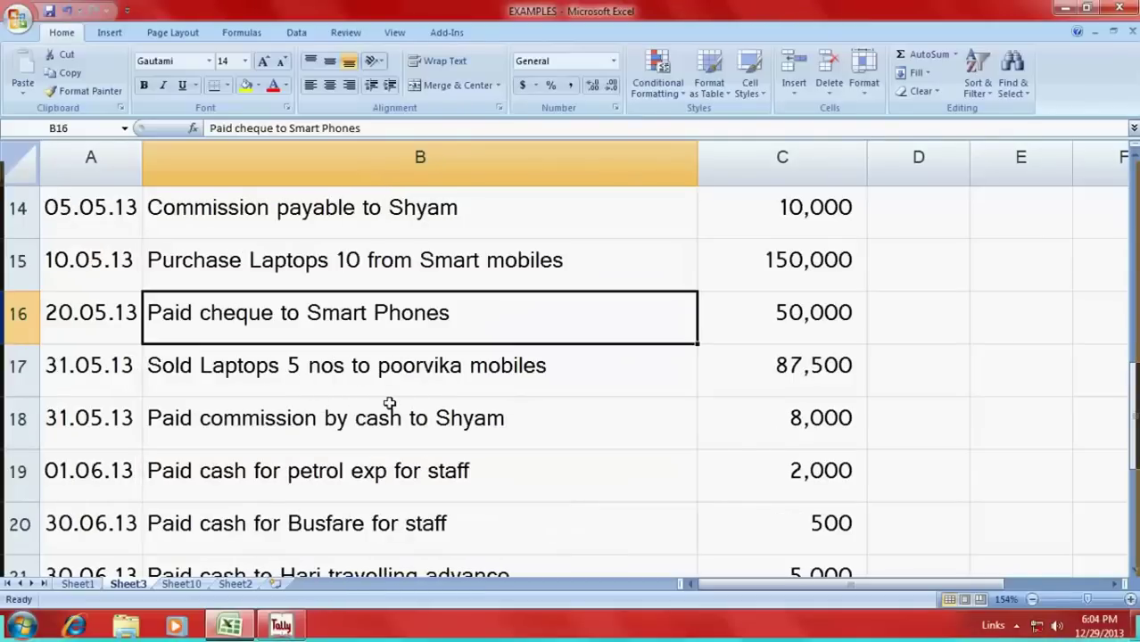
click(291, 371)
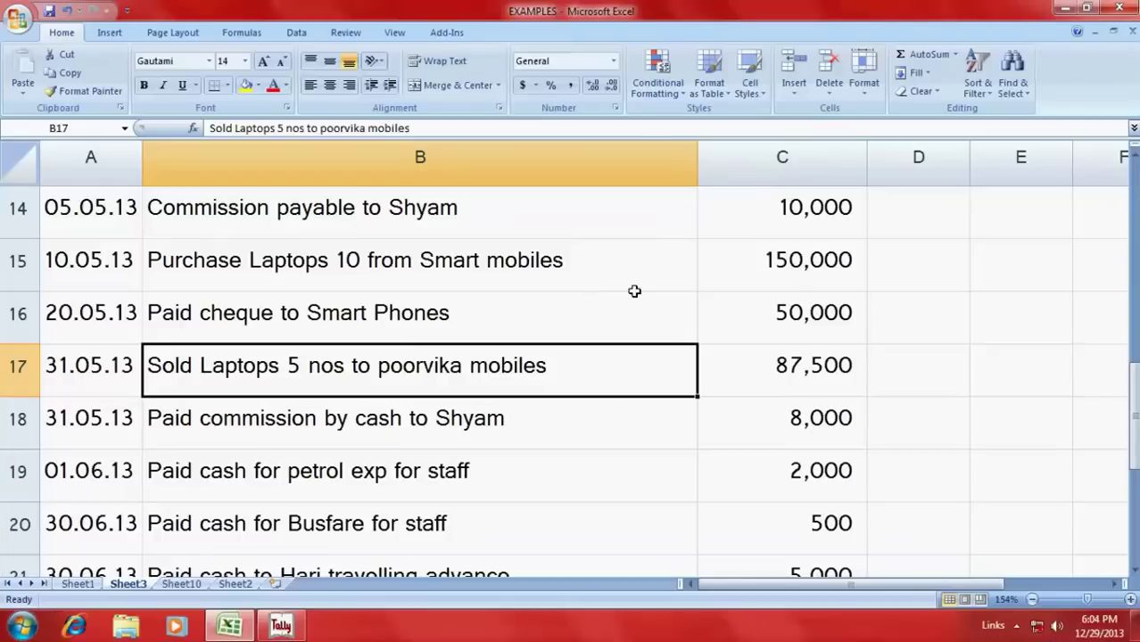
key(alt+Tab)
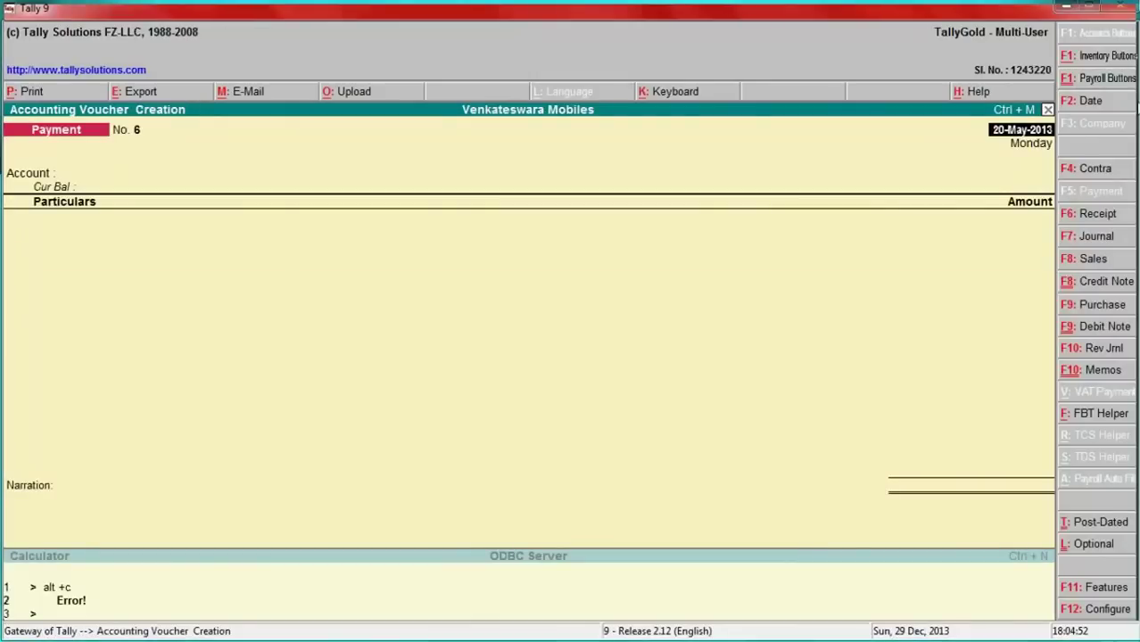
click(1102, 103)
text(31)
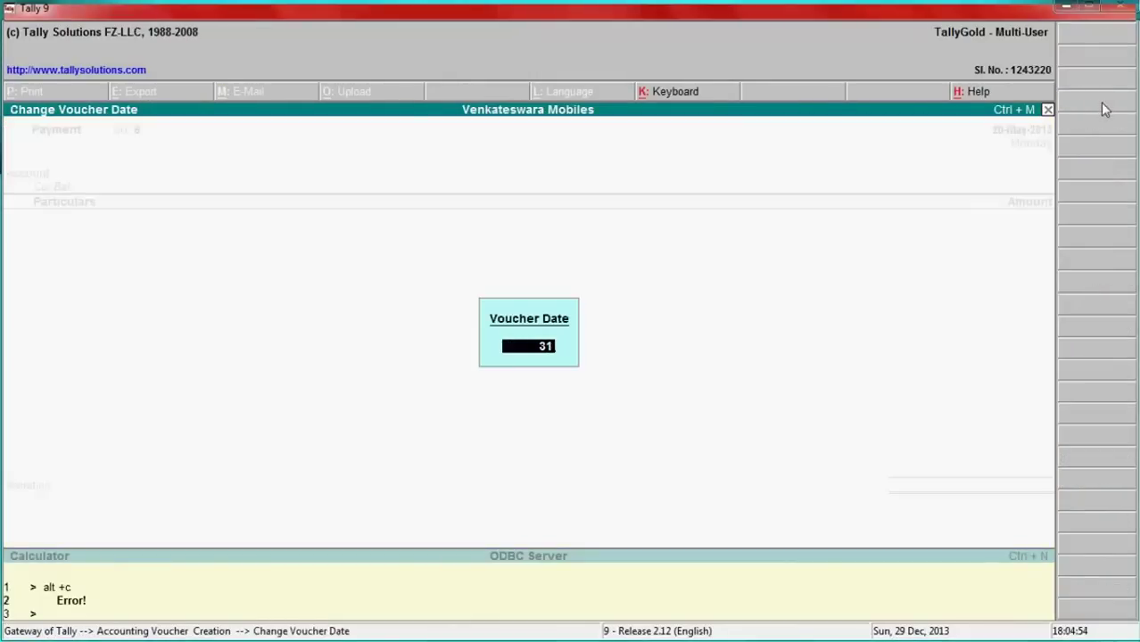
key(Return)
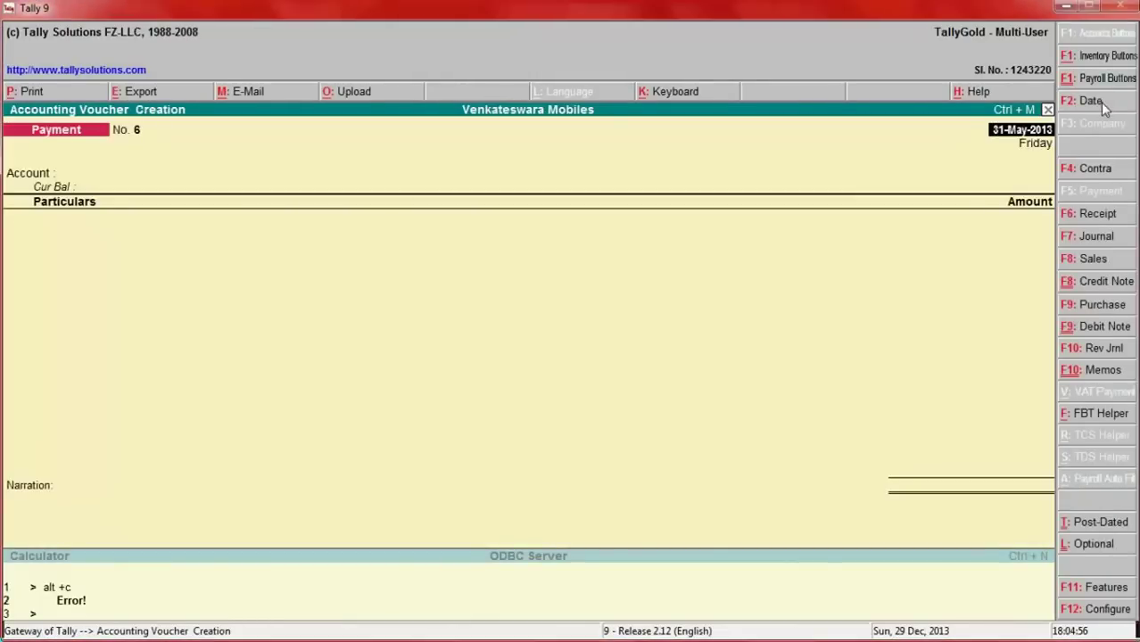
Start a sales voucher with a blank reference and Poorvika Mobiles as the party account.
click(1086, 258)
key(Return)
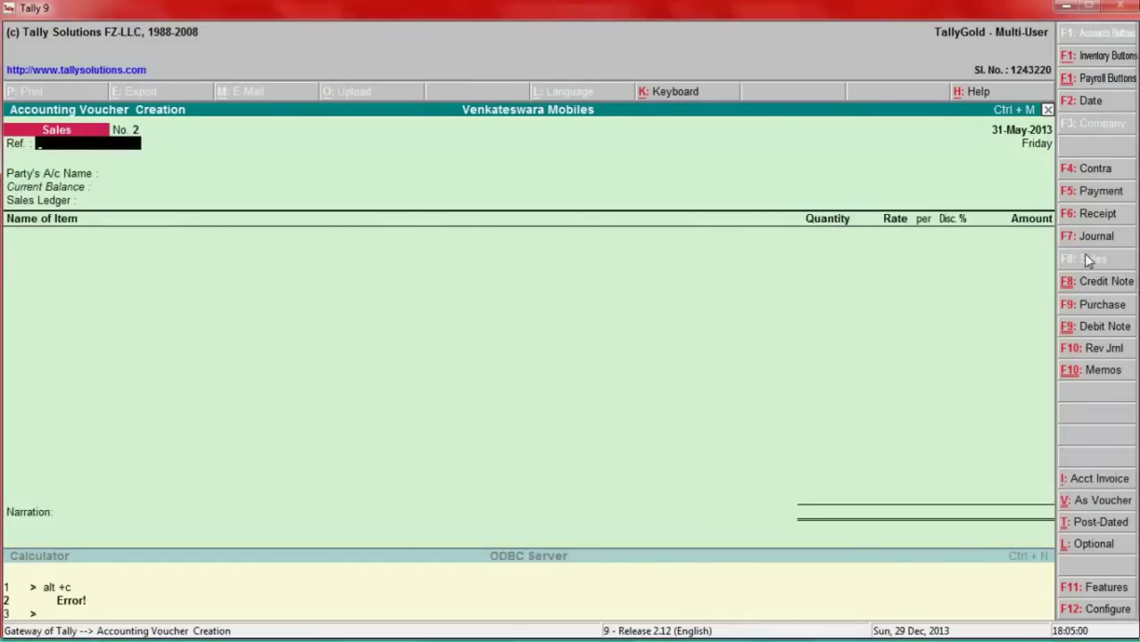
key(Return)
key(Down)
key(Down)
key(Return)
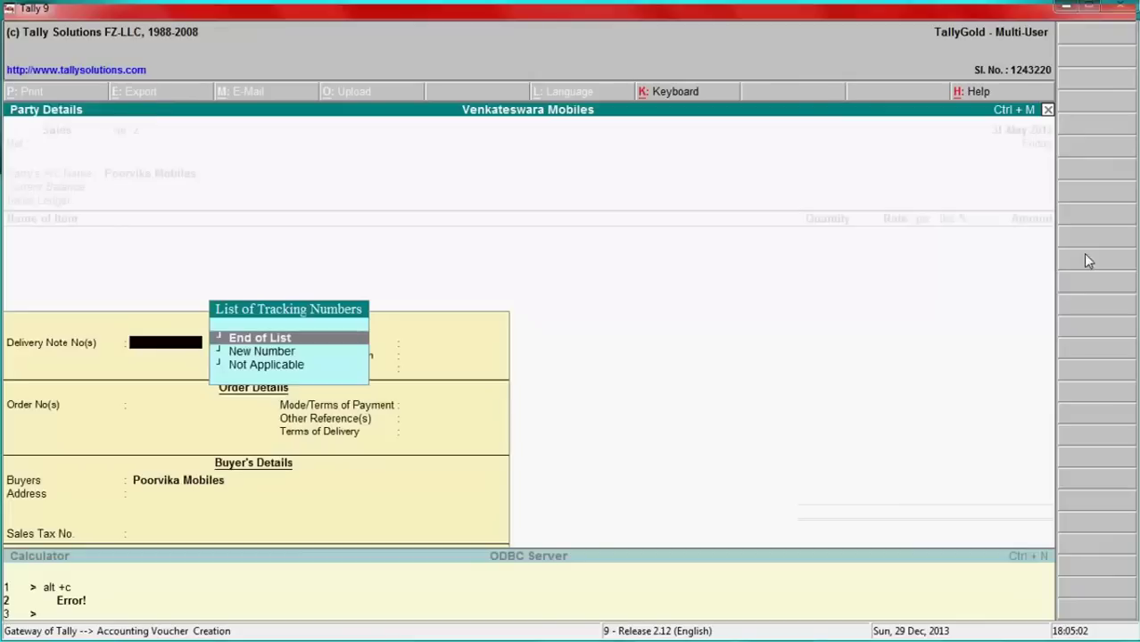
Accept the party details without delivery note or order numbers and choose Sales A/c as the sales ledger.
key(Return)
key(Return)
key(Return)
key(ctrl+a)
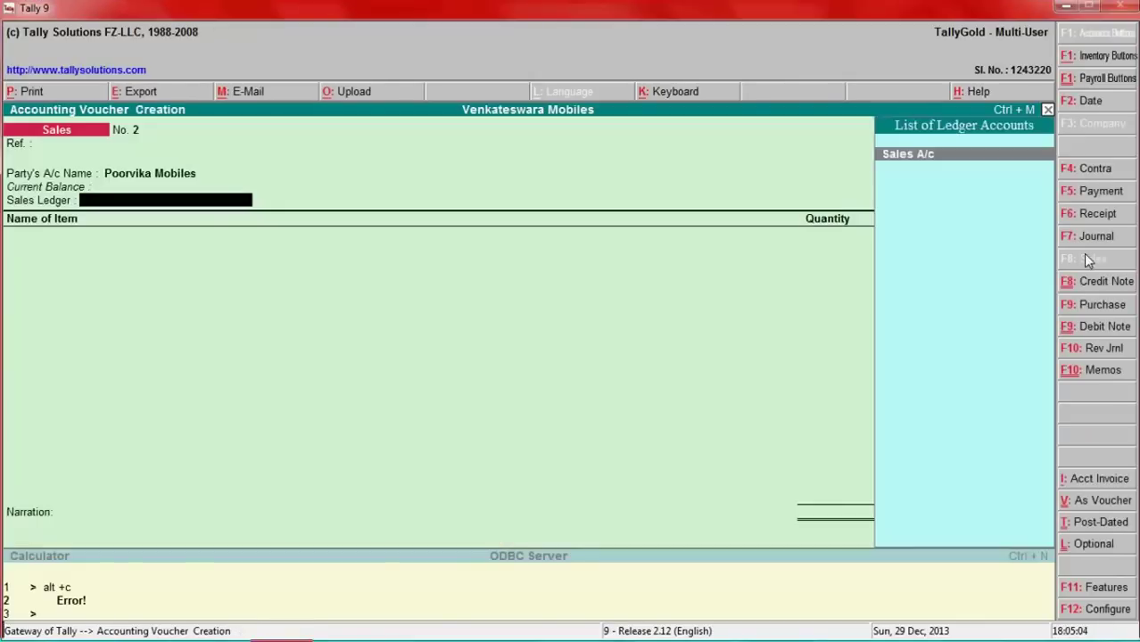
key(Return)
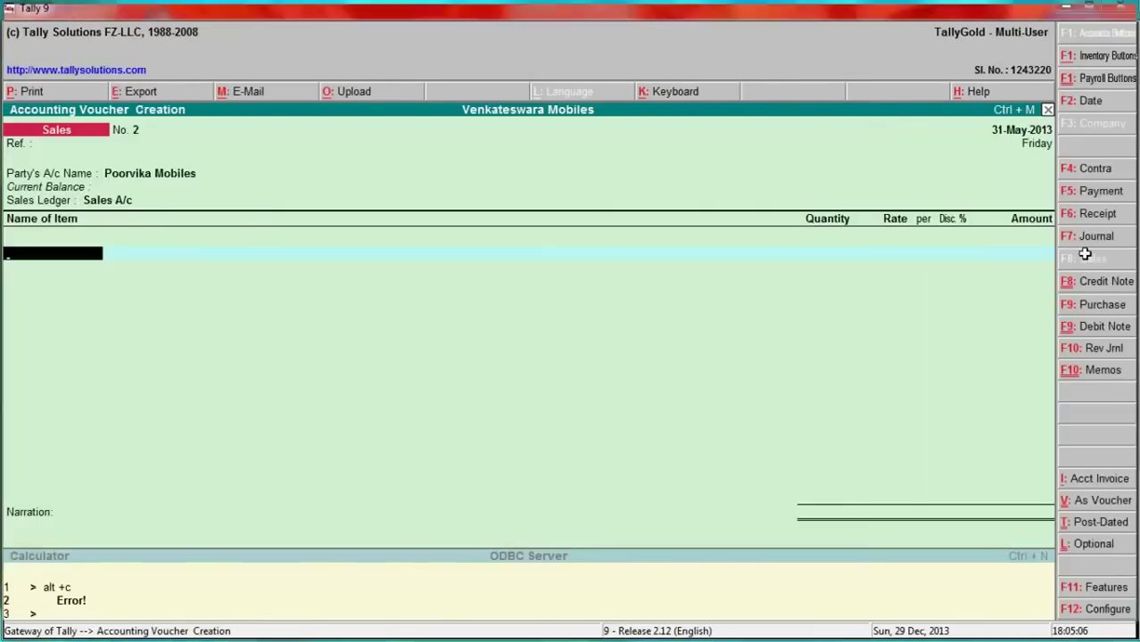
Add Laptops to the sales voucher with tracking and order numbers Not Applicable and Main Location as the godown.
key(alt+Tab)
key(alt+Tab)
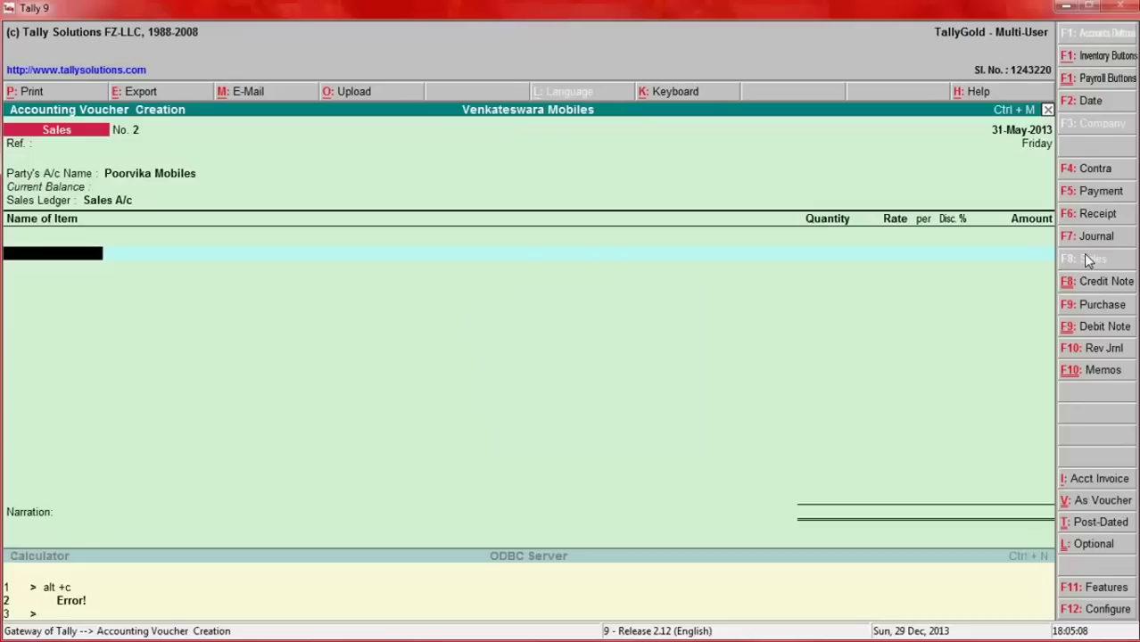
text(Lap)
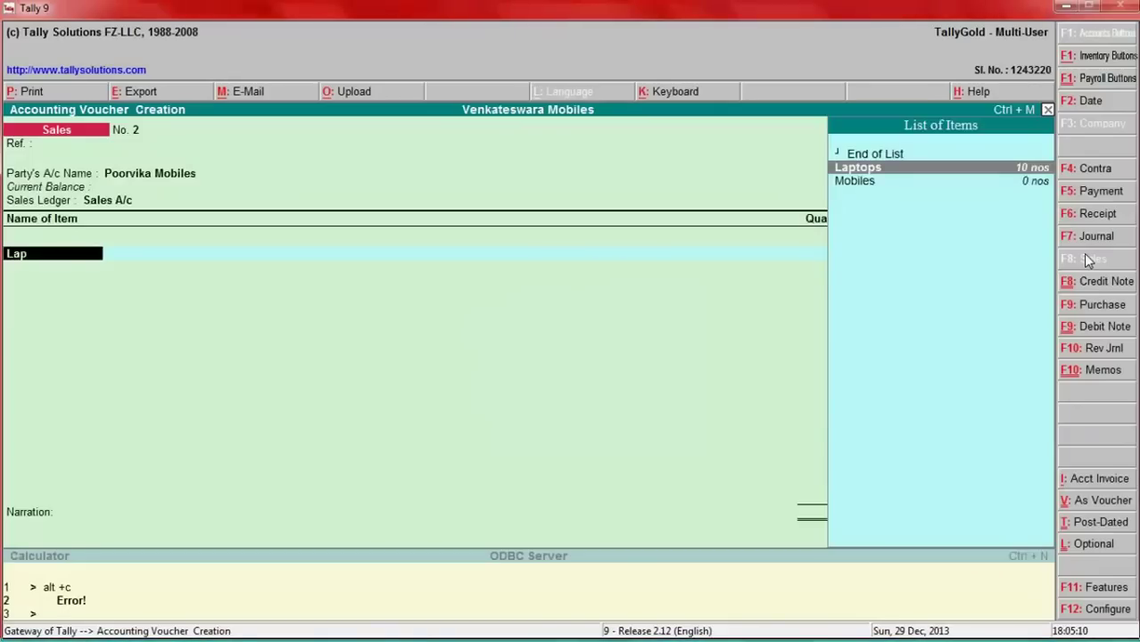
key(Return)
key(Return)
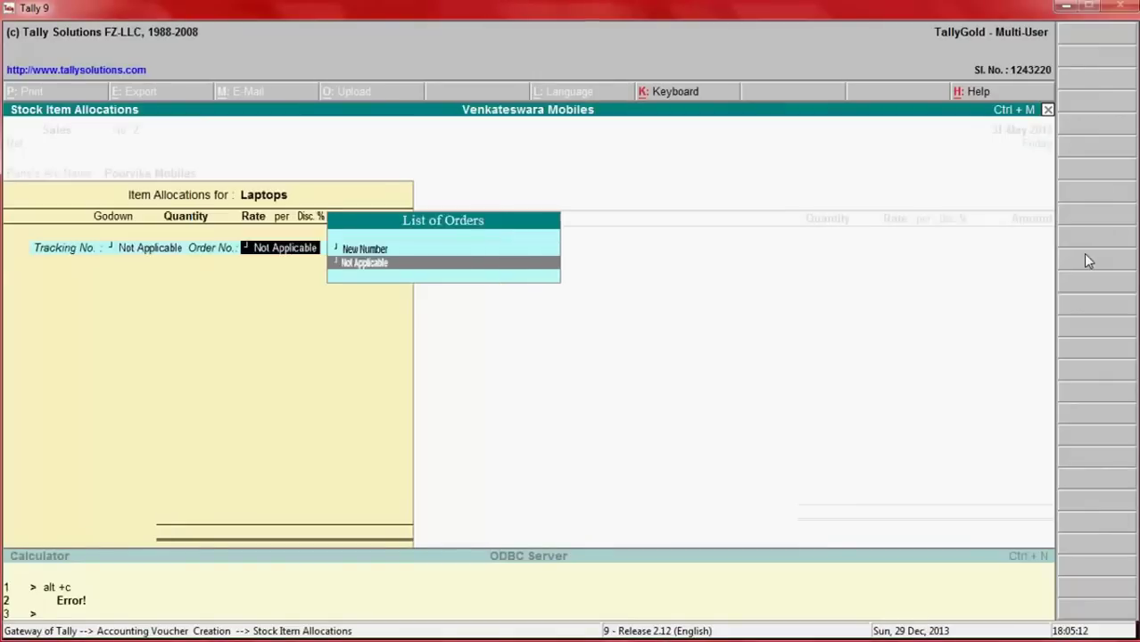
key(Return)
key(Return)
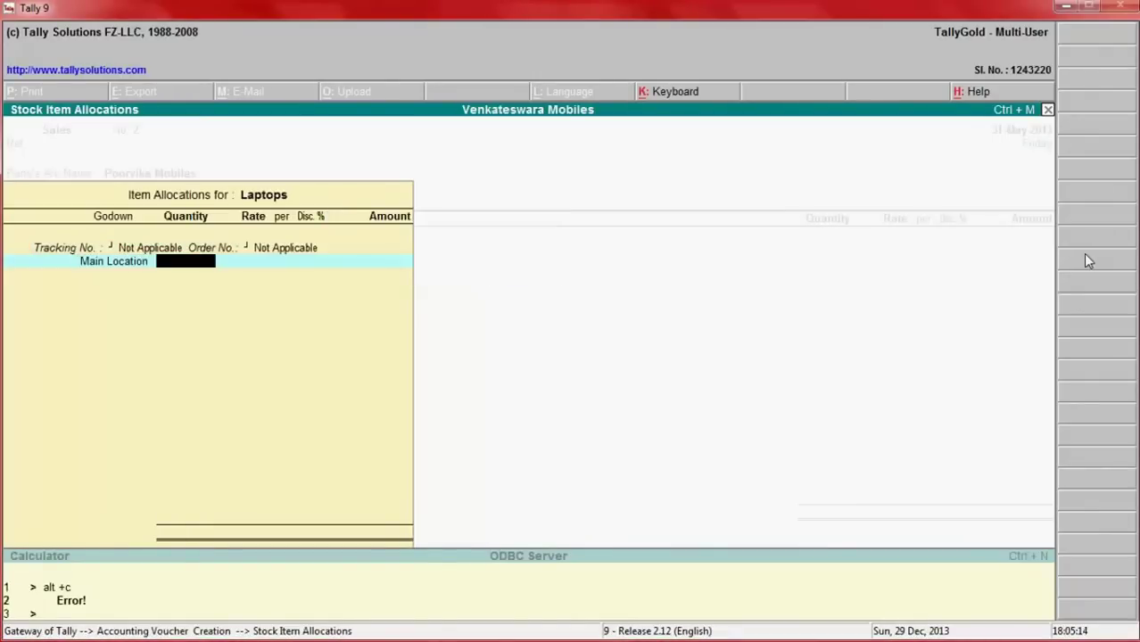
Consult the row 17 sale in Excel and set the Laptops quantity to 5 nos.
key(alt+Tab)
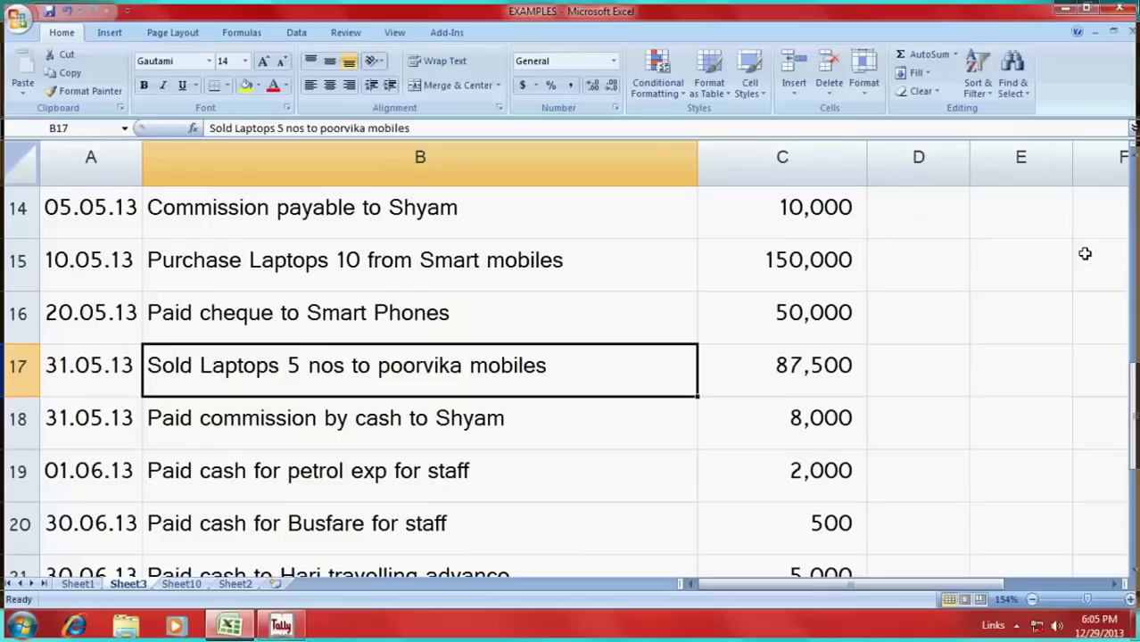
key(alt+Tab)
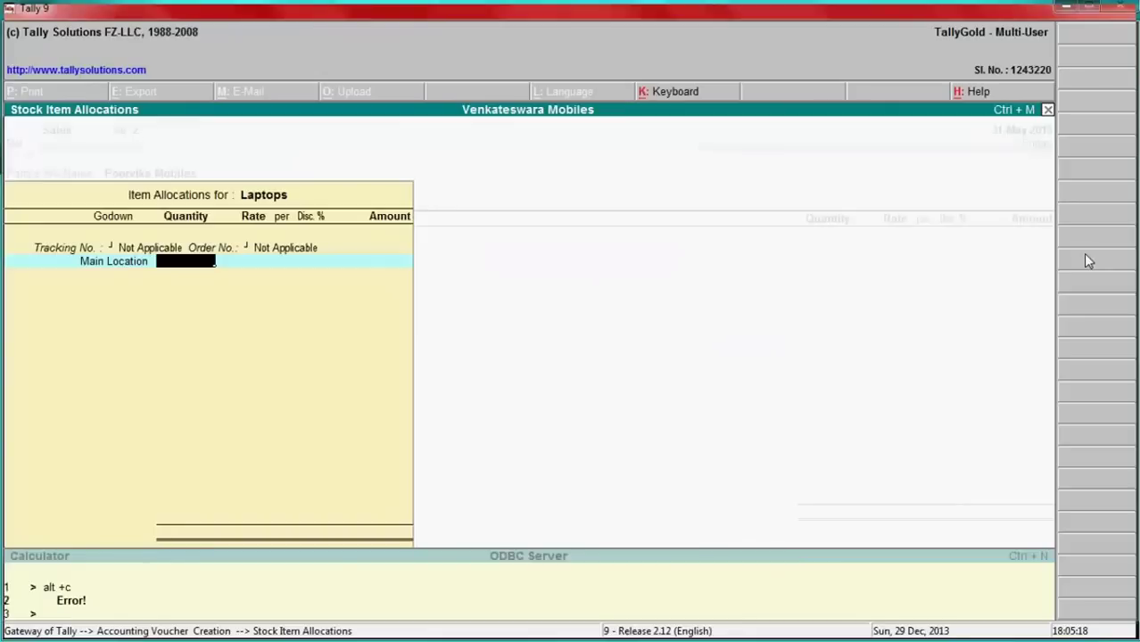
text(5)
key(Return)
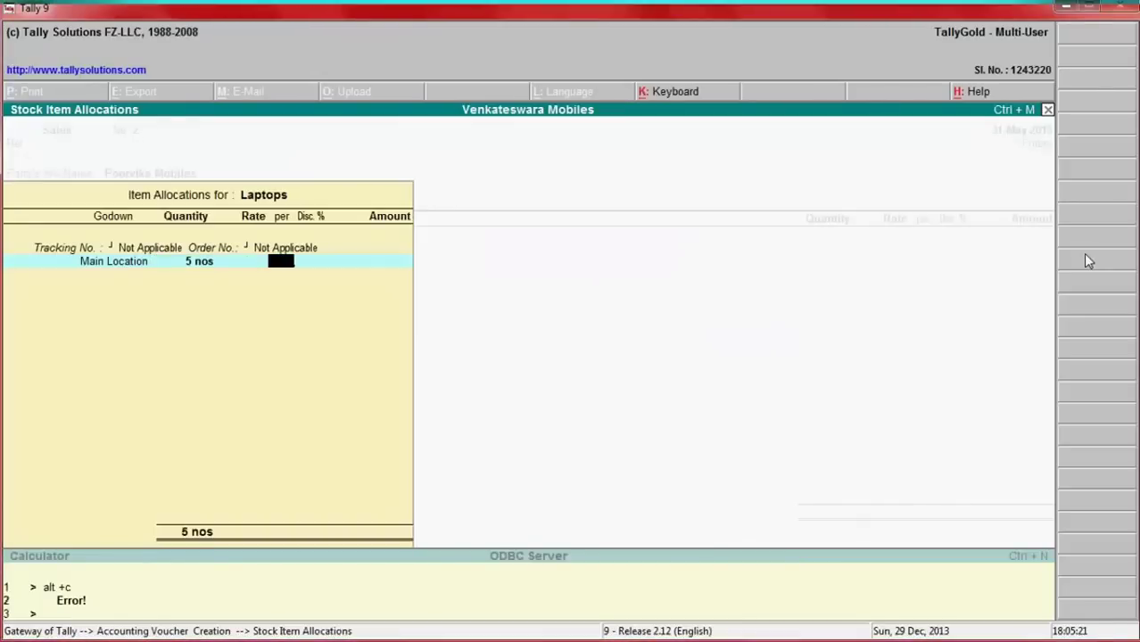
Check the sale amount in Excel, enter 87,500 as the Laptops amount, and end the item allocation.
key(Return)
key(Return)
key(alt+Tab)
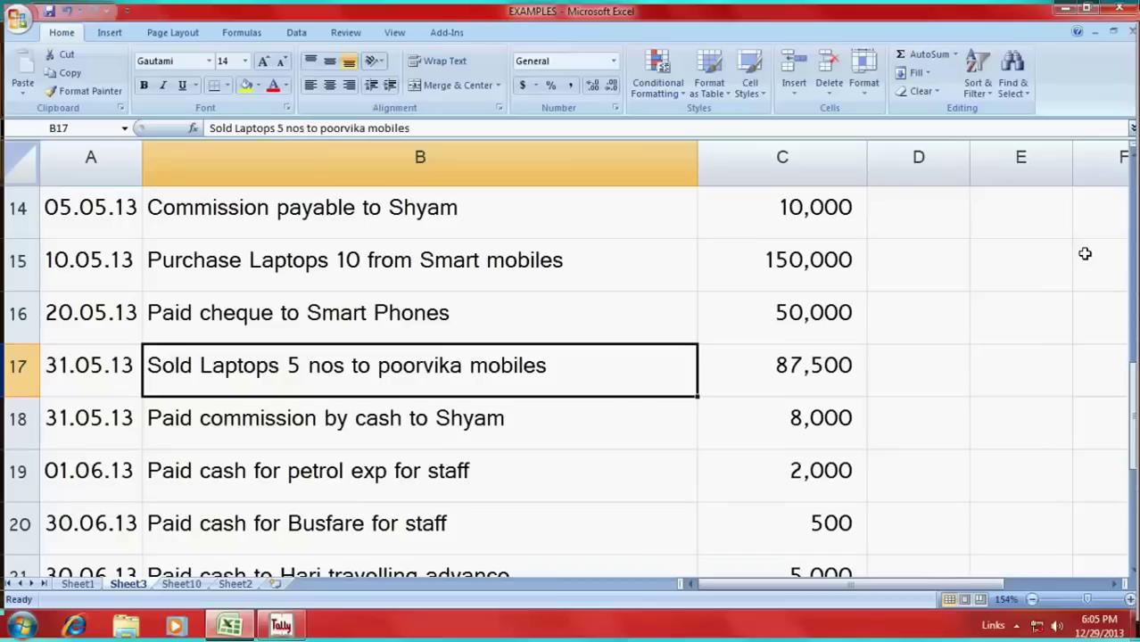
key(alt+Tab)
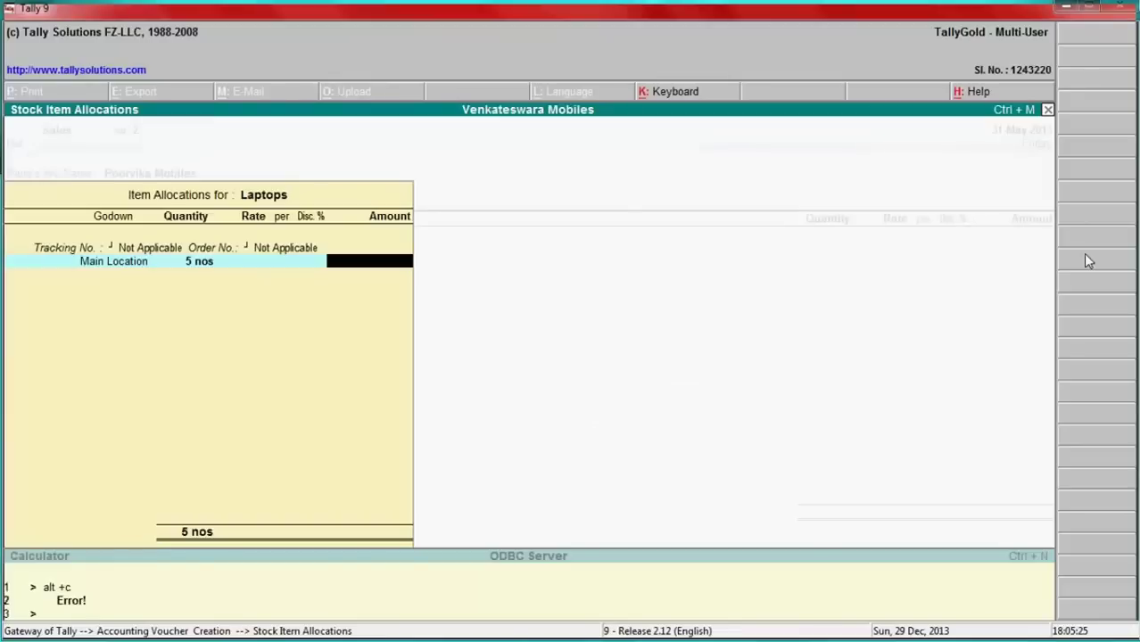
text(87)
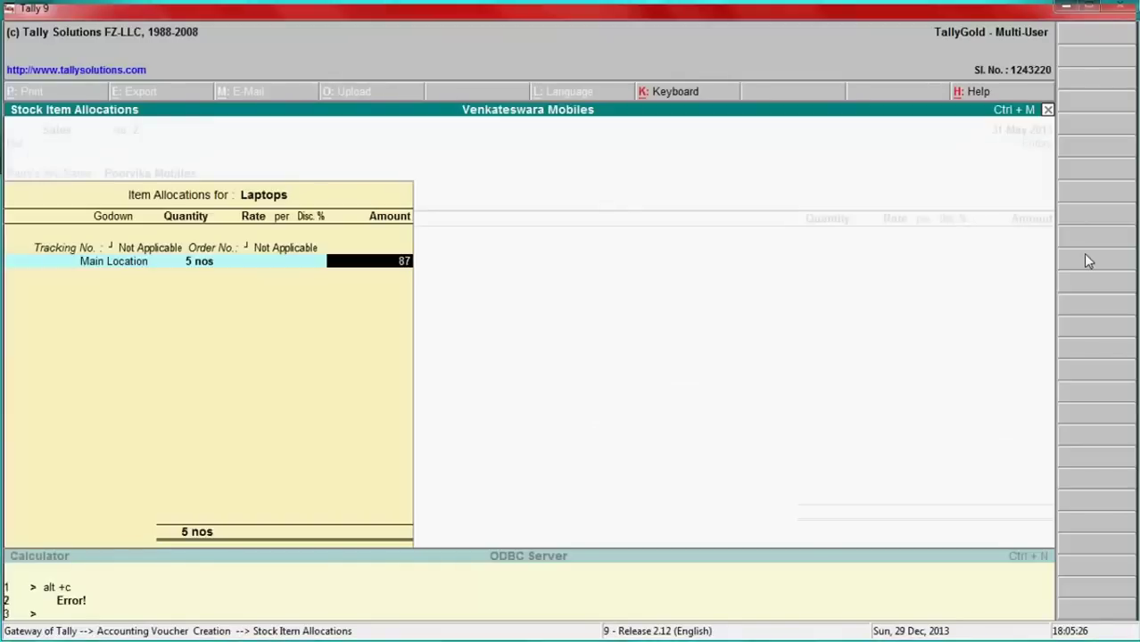
text(,5000)
key(Return)
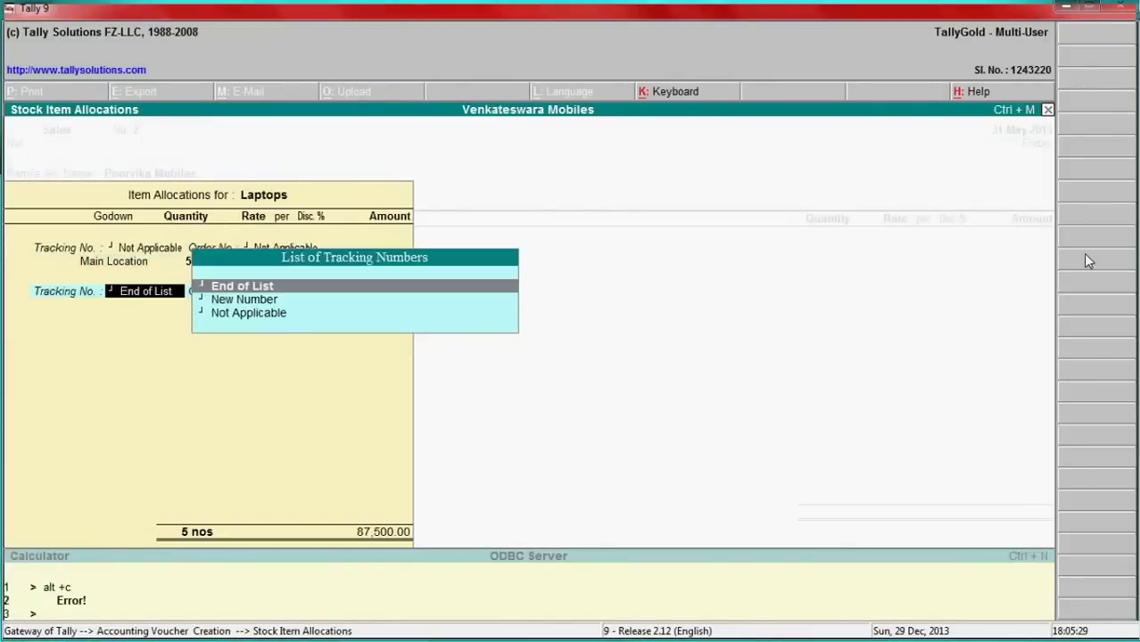
key(Return)
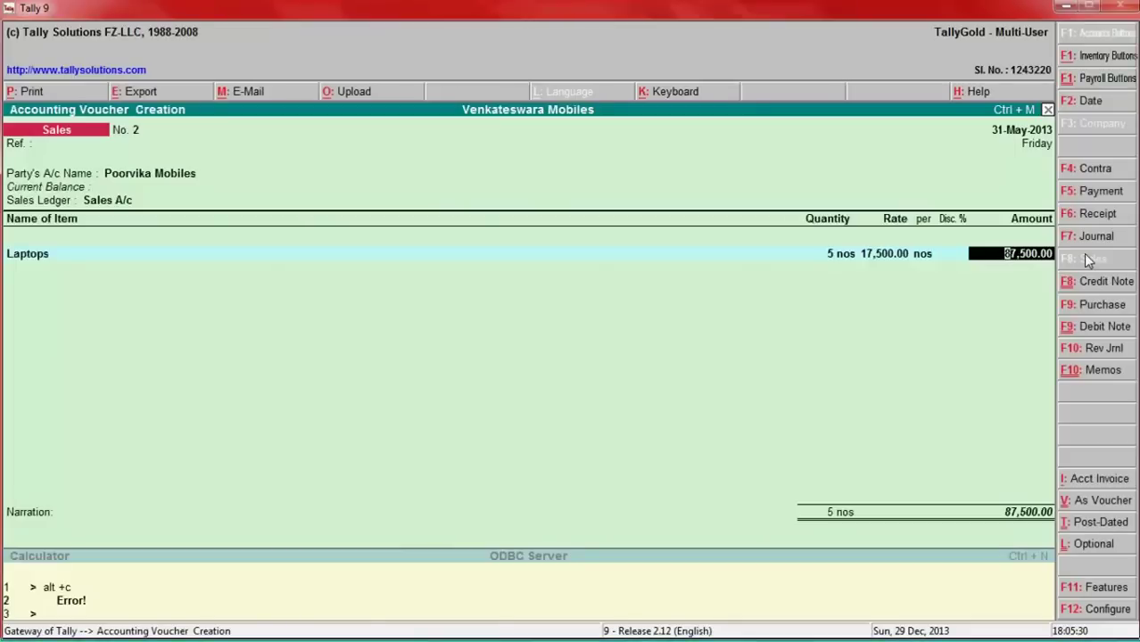
End the item list, leave the narration blank, and save the sales voucher.
key(Return)
key(Return)
key(Return)
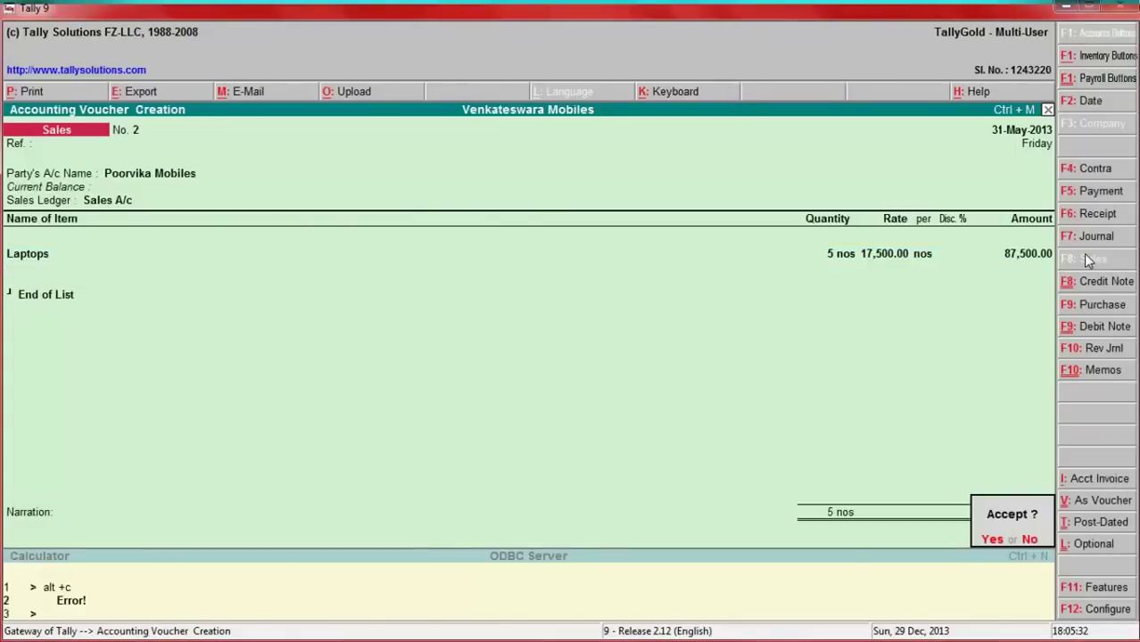
key(Return)
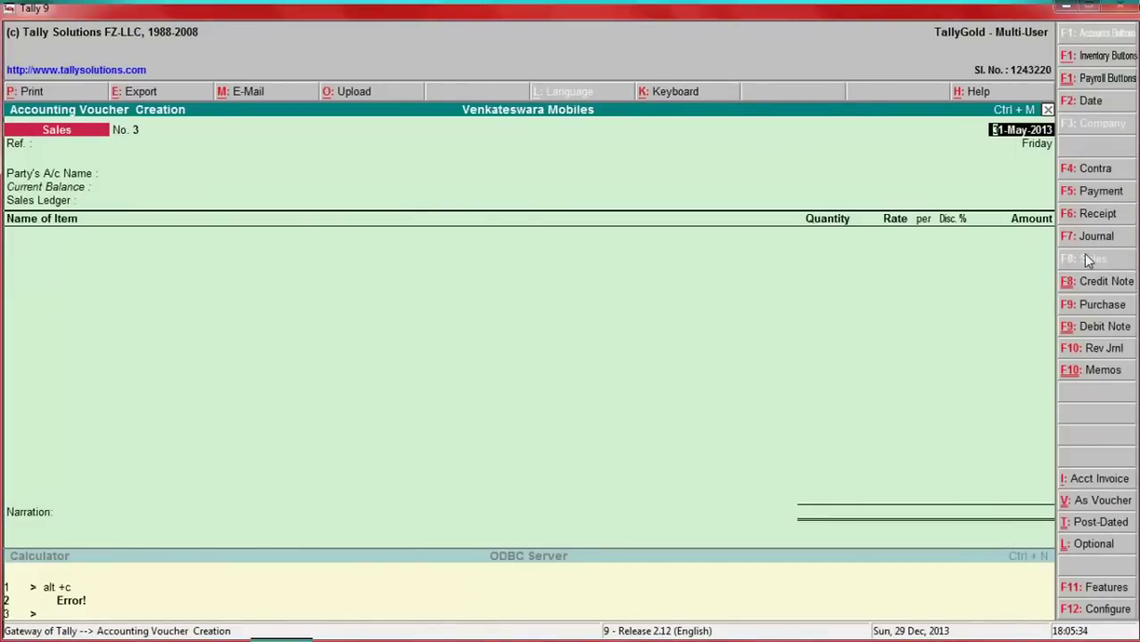
Consult the row 18 commission payment in Excel and set the voucher date in Tally to 5-6.
key(alt+Tab)
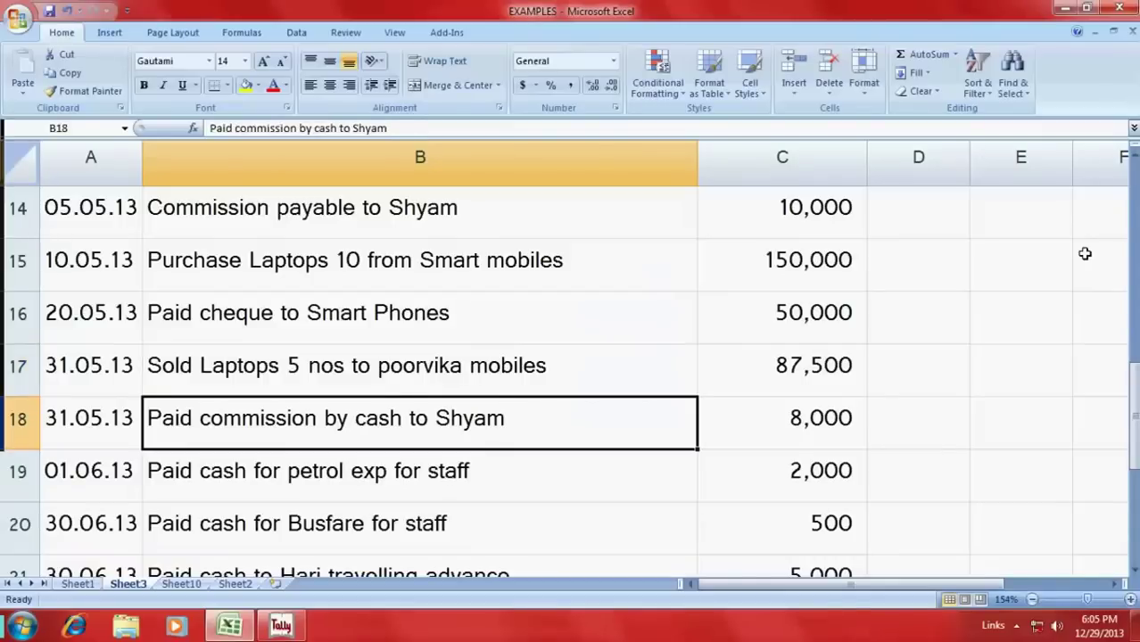
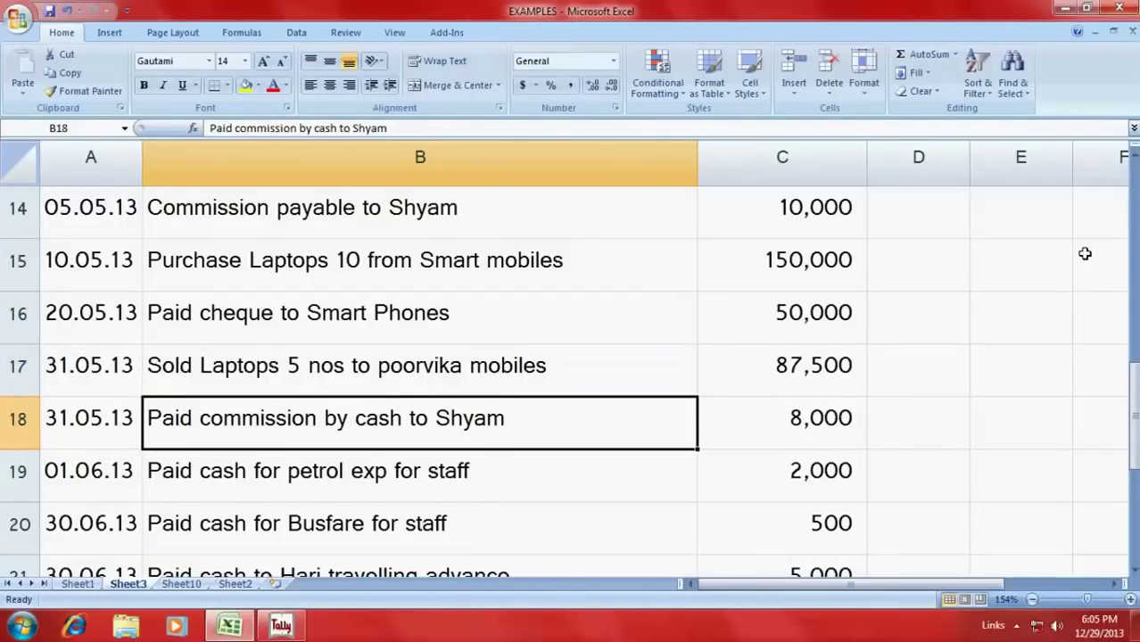
key(alt)
key(alt+Tab)
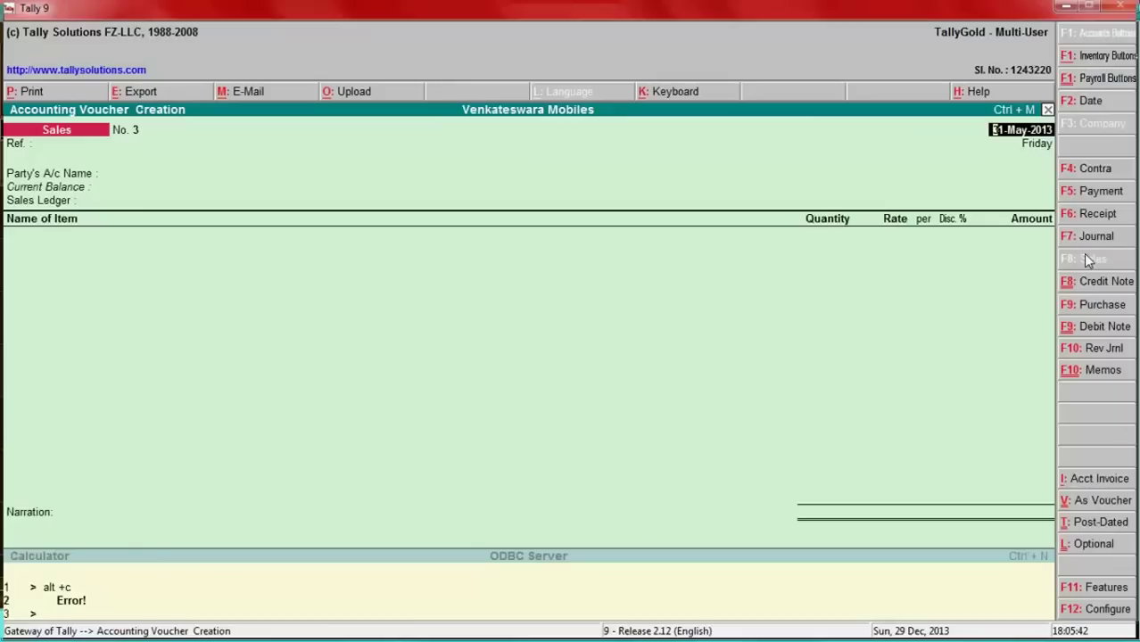
click(1090, 101)
text(31)
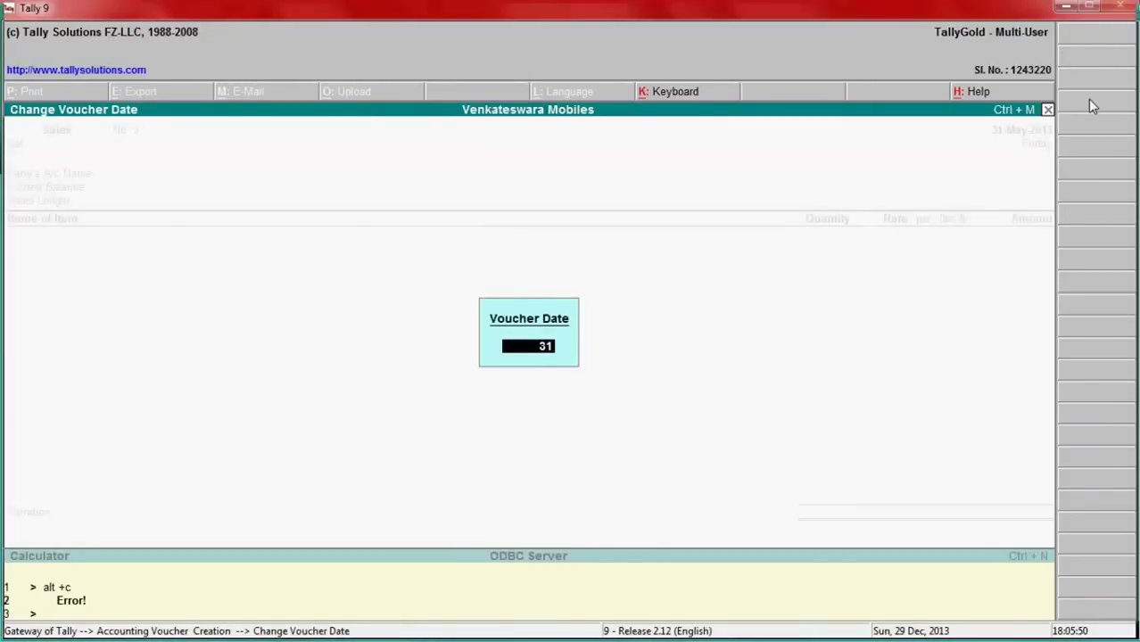
key(alt+Tab)
key(alt+Tab)
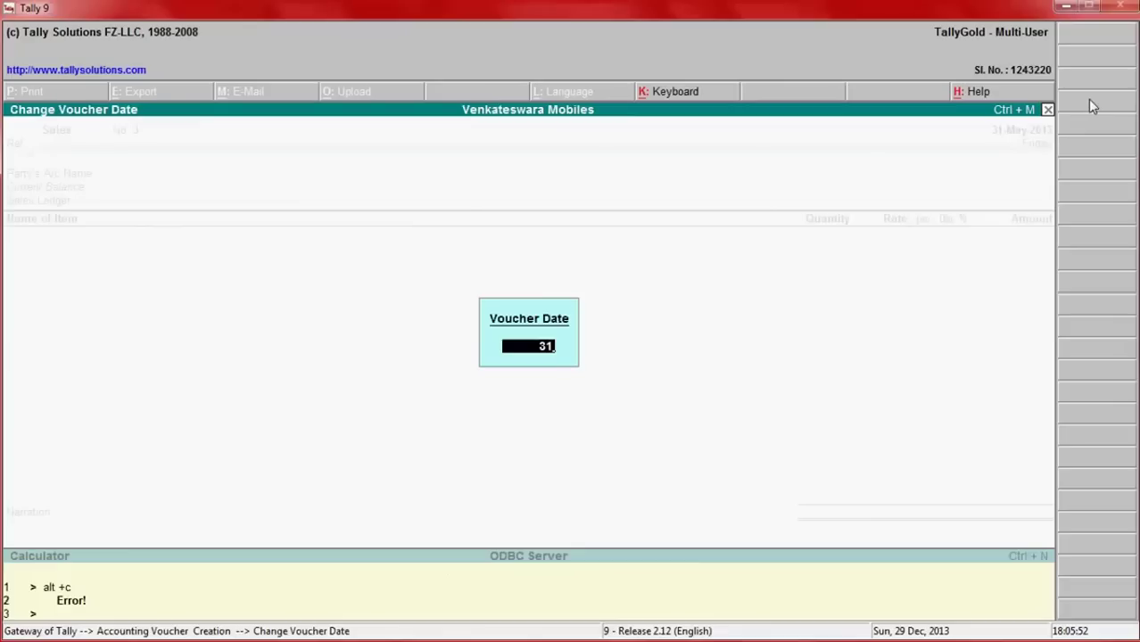
key(BackSpace)
key(BackSpace)
text(5-6)
key(Return)
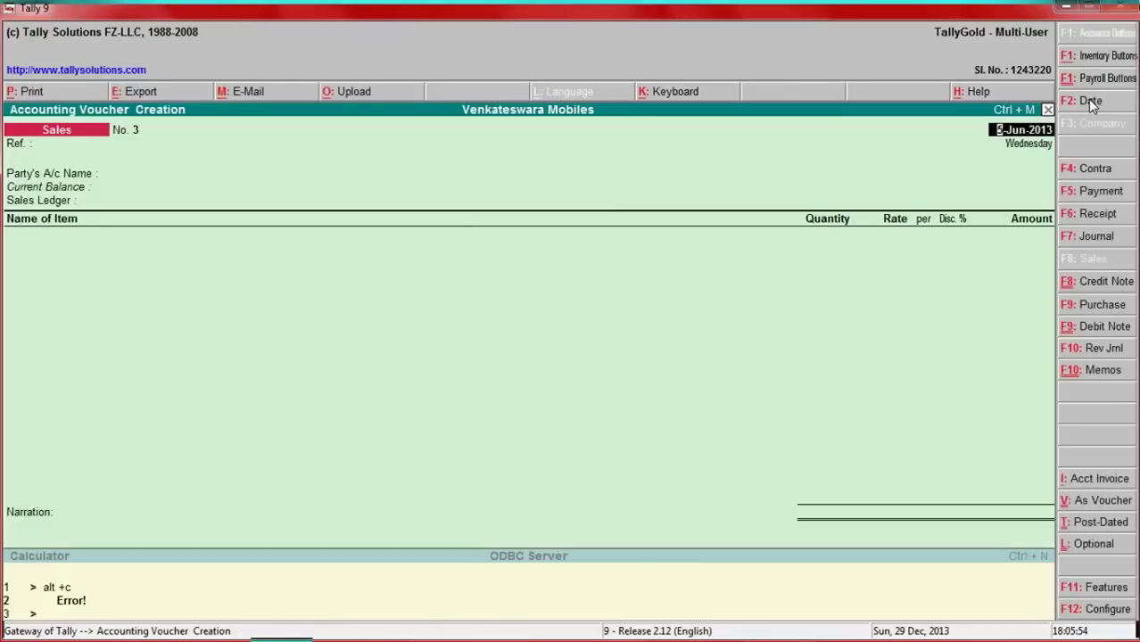
Set the voucher date to 31-5, recheck row 18 in Excel, and switch to a payment voucher in Tally.
text(31-5)
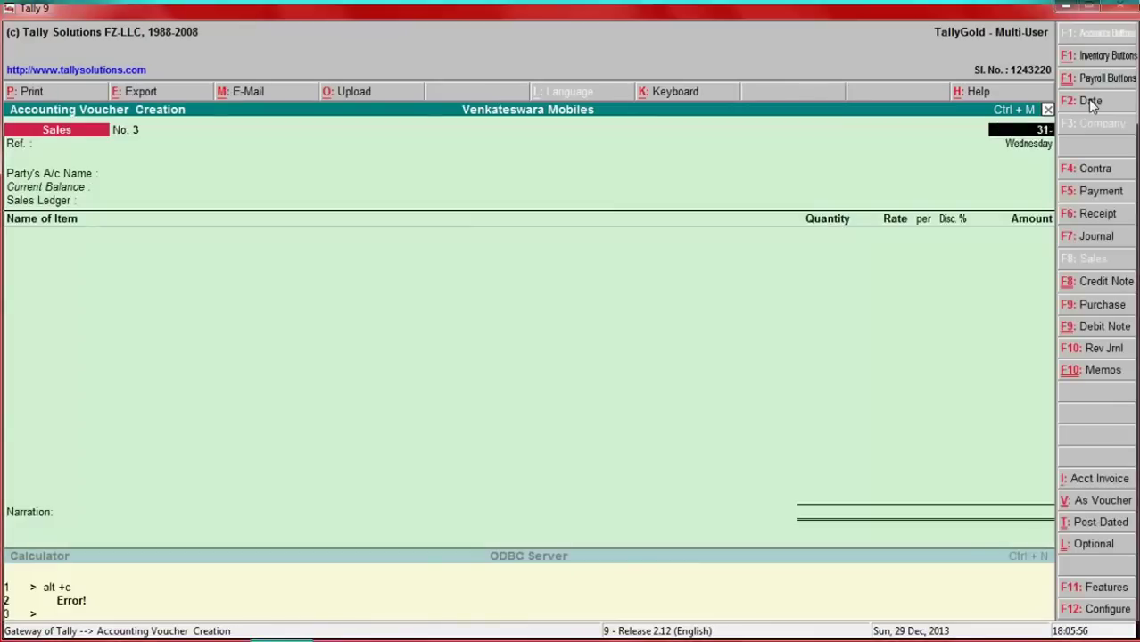
key(Return)
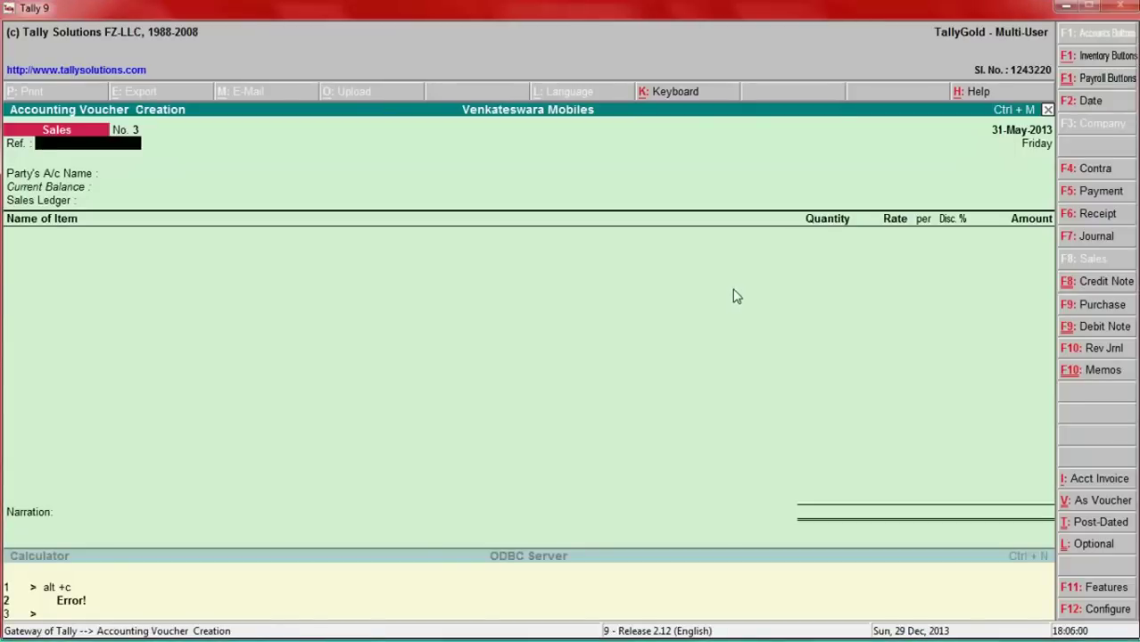
key(alt+Tab)
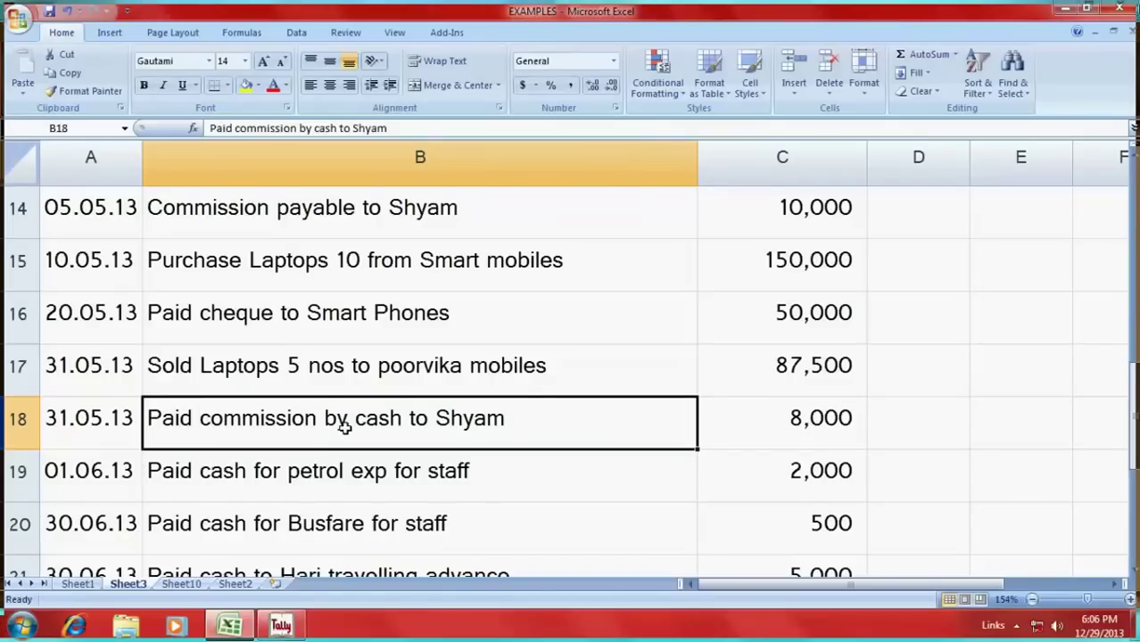
key(alt+Tab)
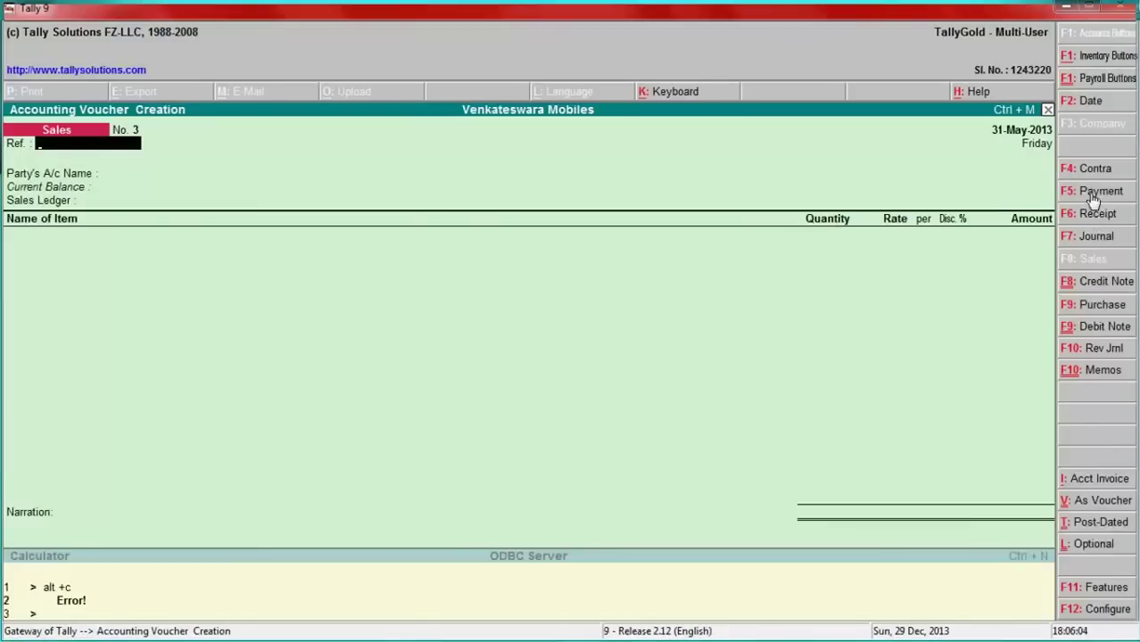
click(1090, 192)
key(Return)
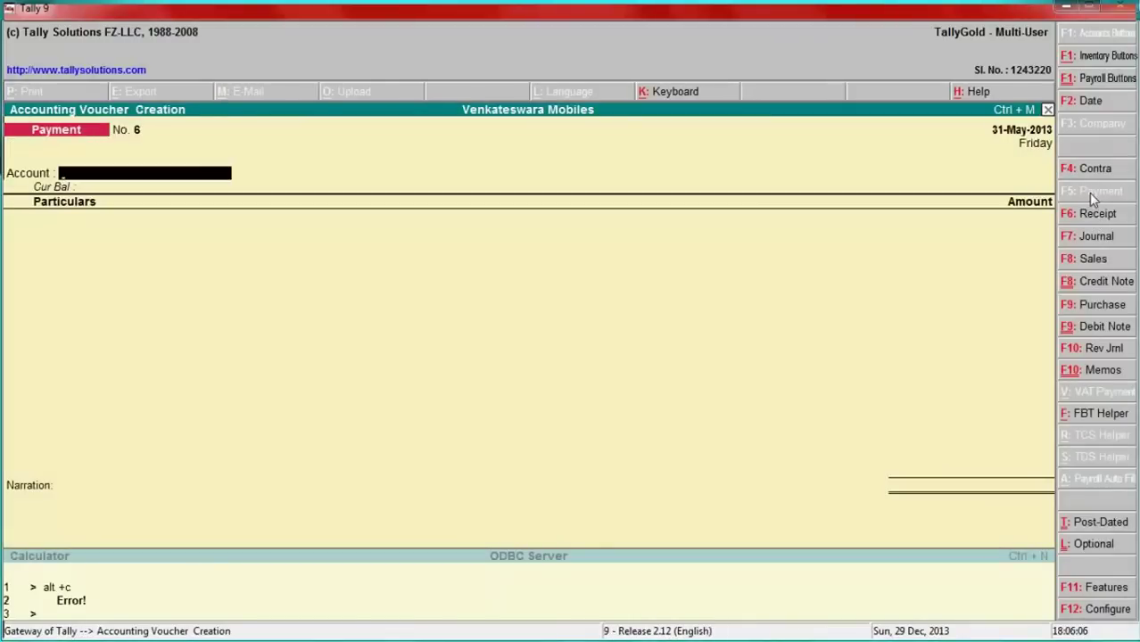
Pay 8,000 from Cash to the commission payee's ledger, checking the amount in Excel, and end the particulars list.
text(Cash)
key(Return)
text(Shy)
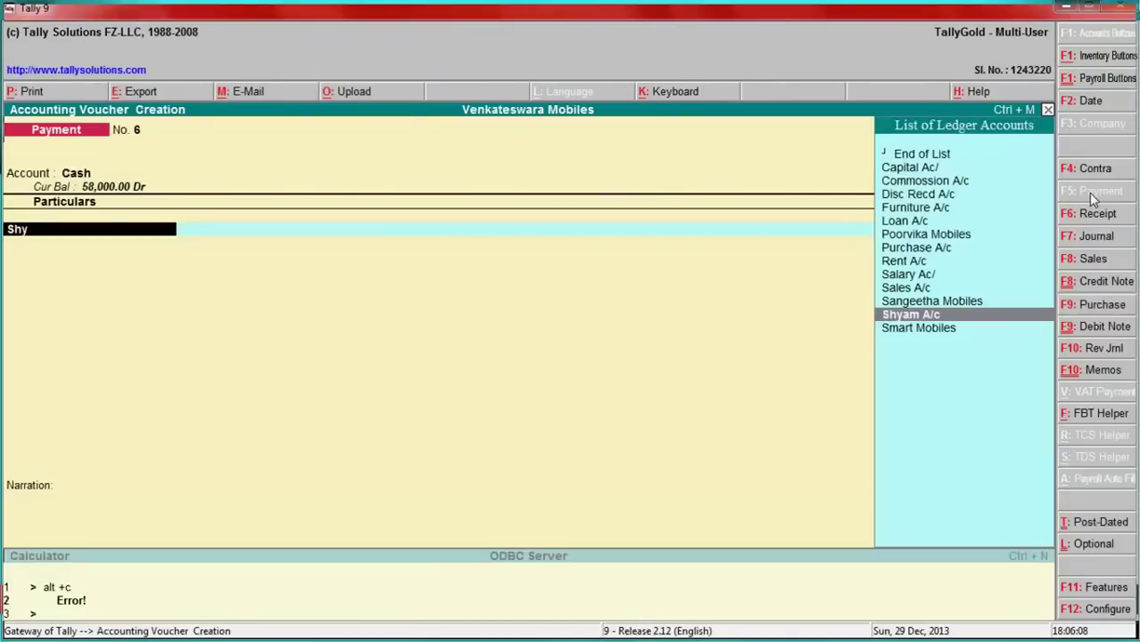
key(Return)
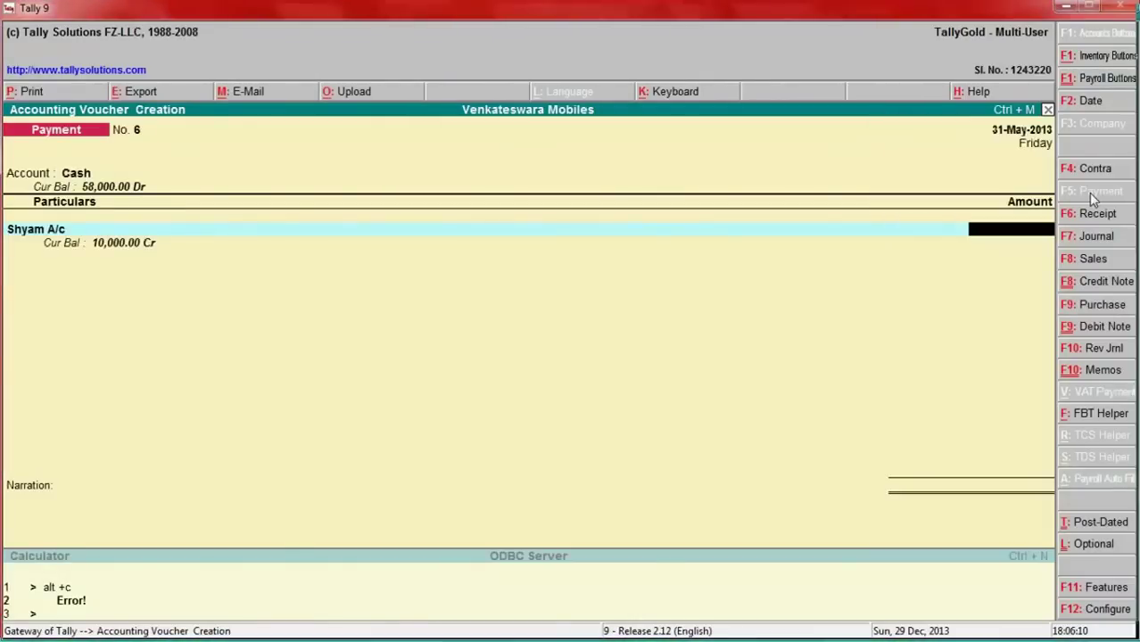
key(alt+Tab)
key(alt+Tab)
text(8000)
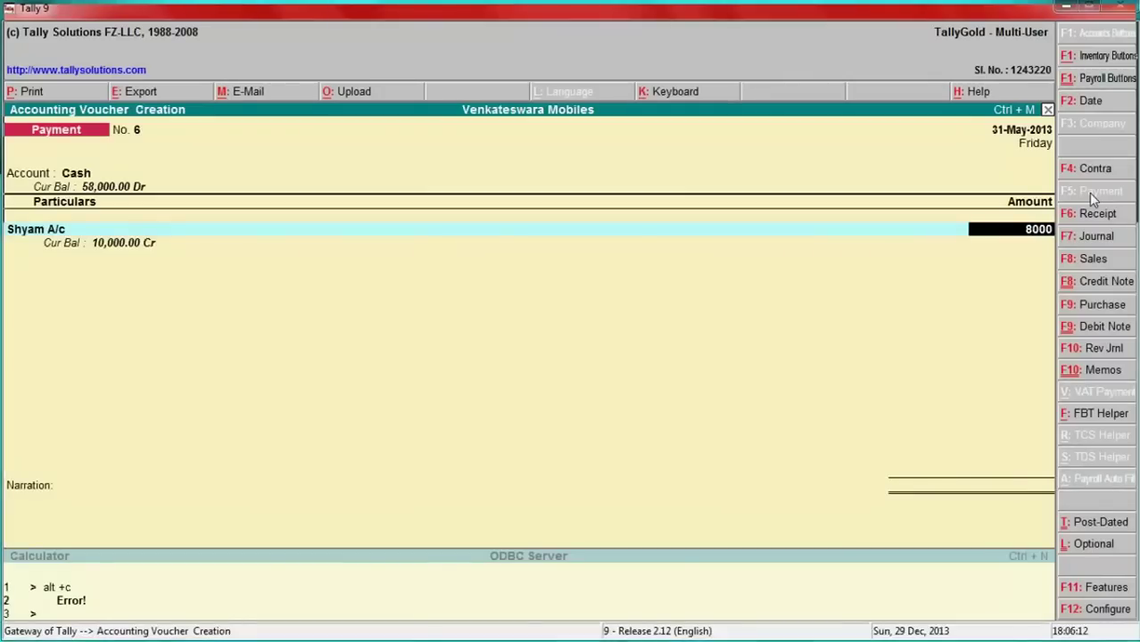
key(Return)
key(Return)
Enter the narration "Paid comm to" followed by the payee's name, and save the payment voucher.
text(Paid)
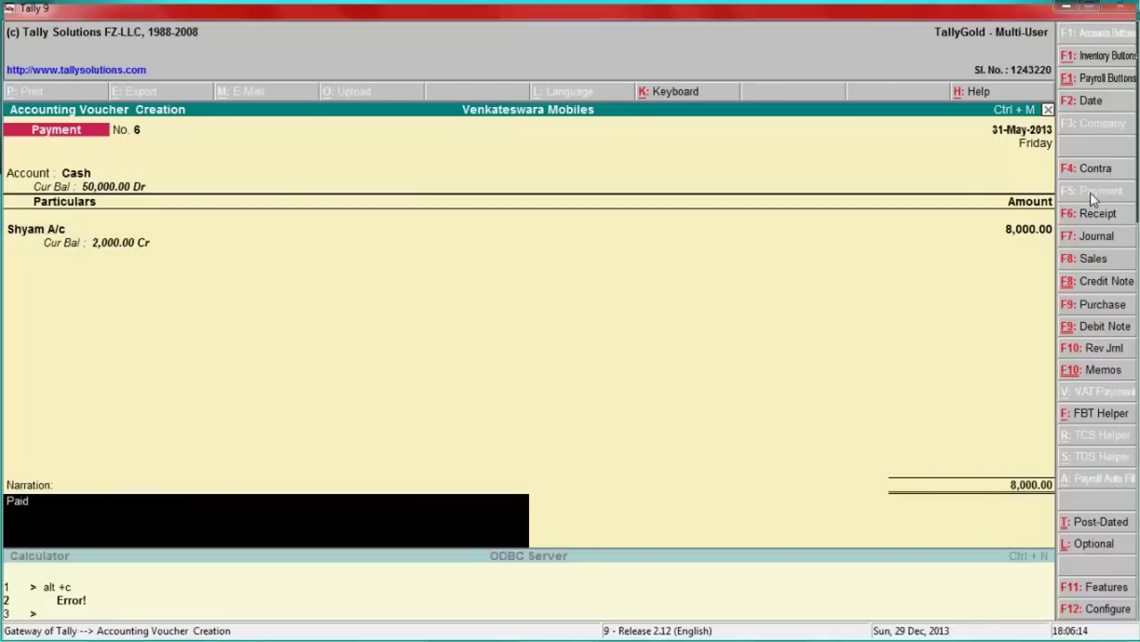
text( comm to shyam)
key(Return)
key(Return)
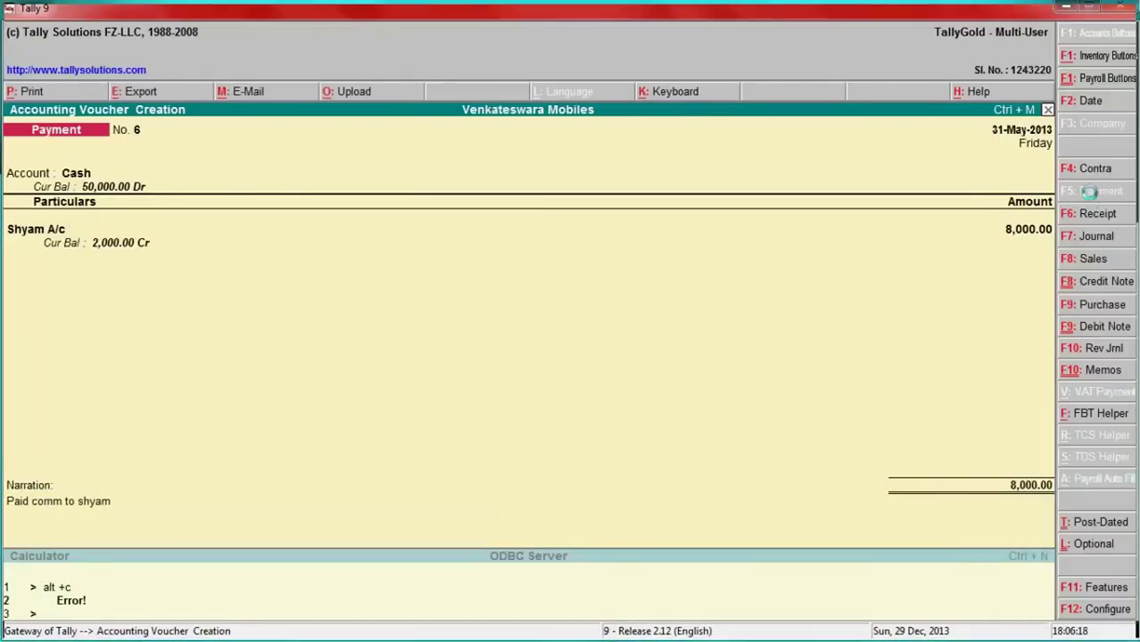
Consult the row 19 petrol expense in Excel, then date the new payment voucher 1-Jun-2013 with Cash as the account.
key(alt+Tab)
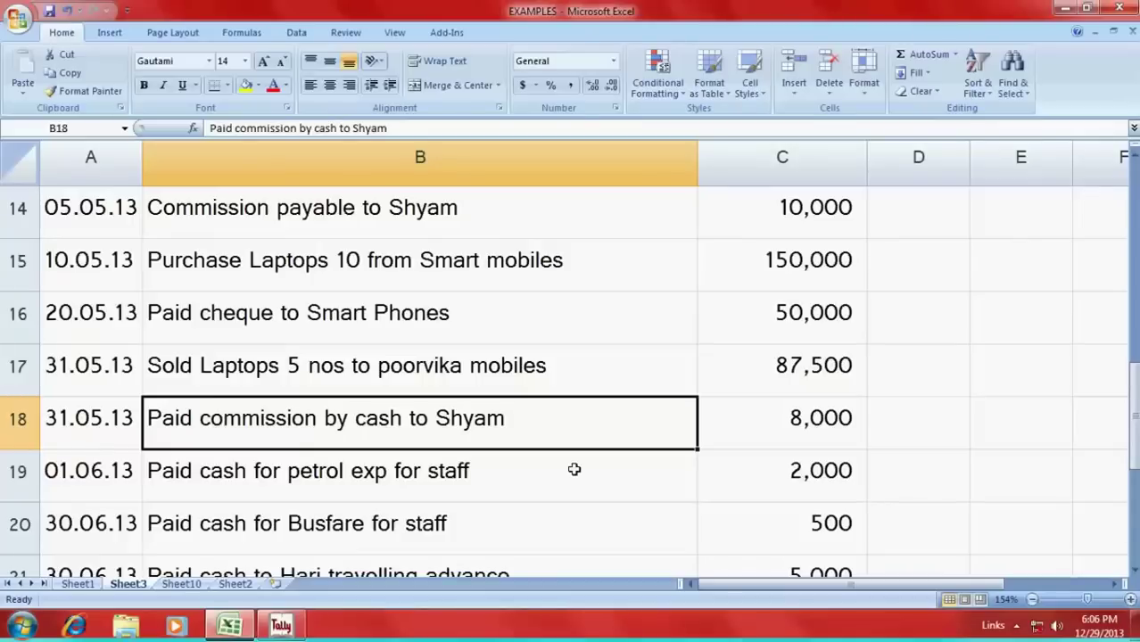
click(330, 476)
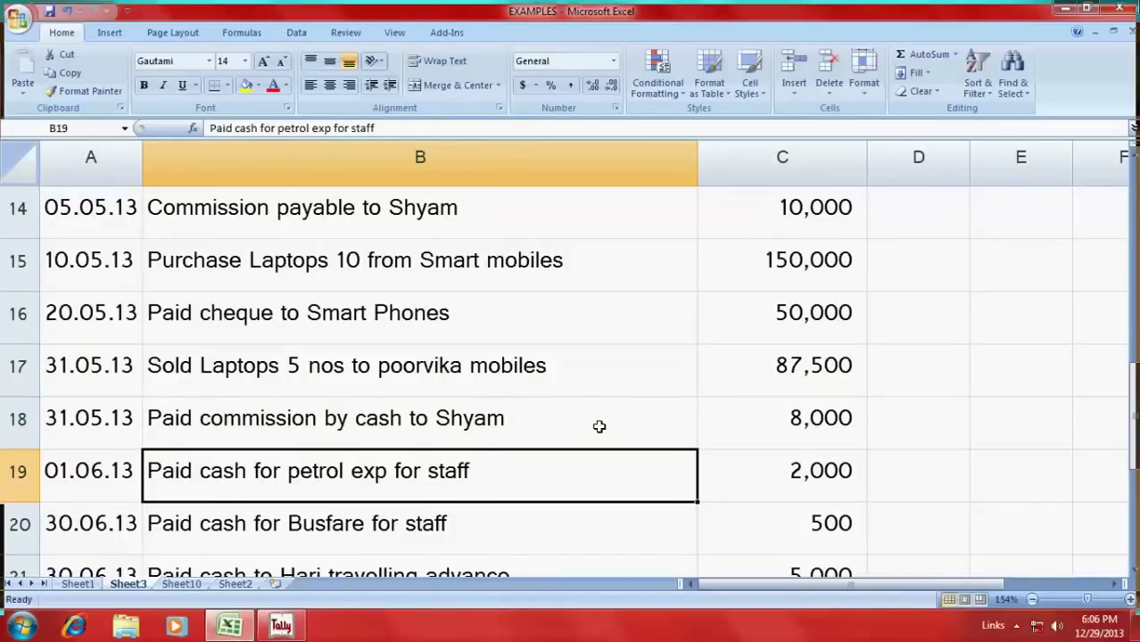
key(alt+Tab)
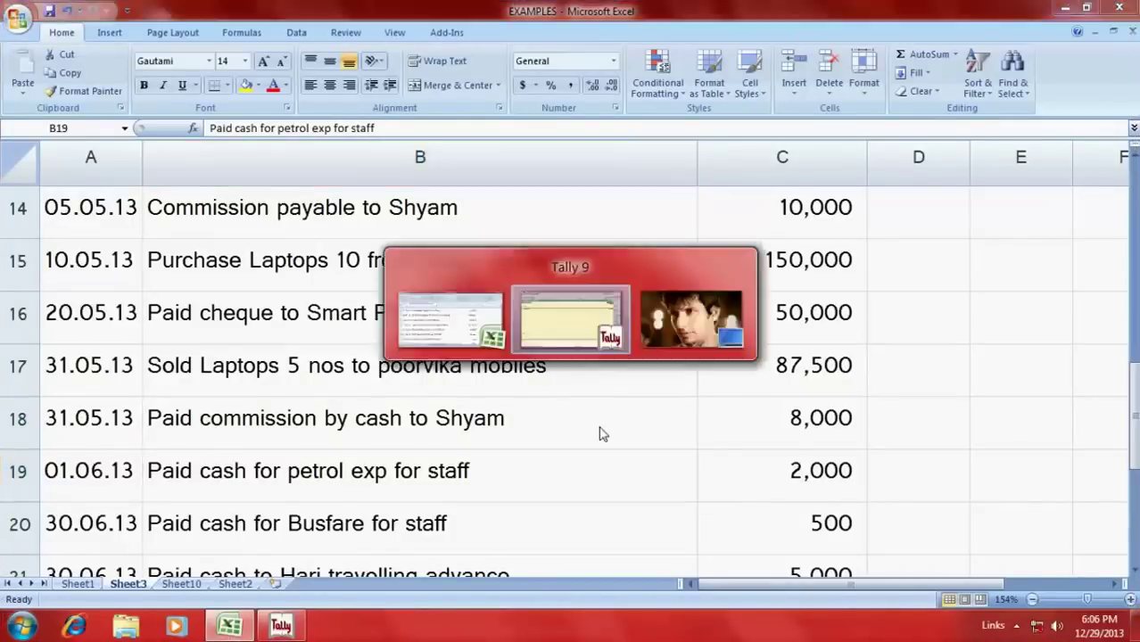
click(1069, 105)
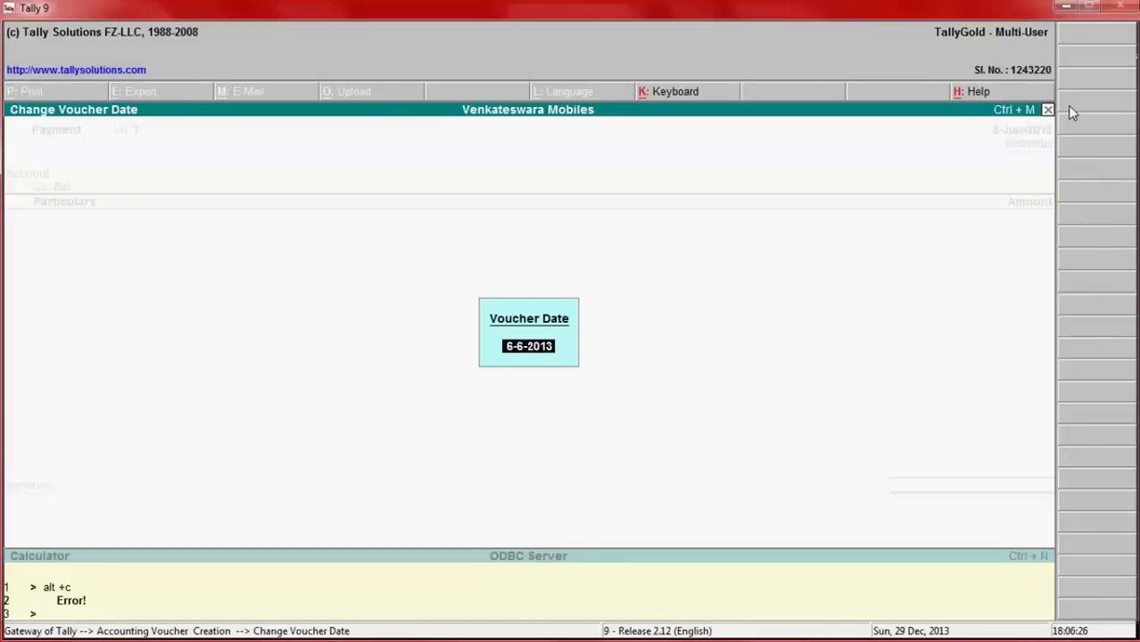
text(1)
key(Return)
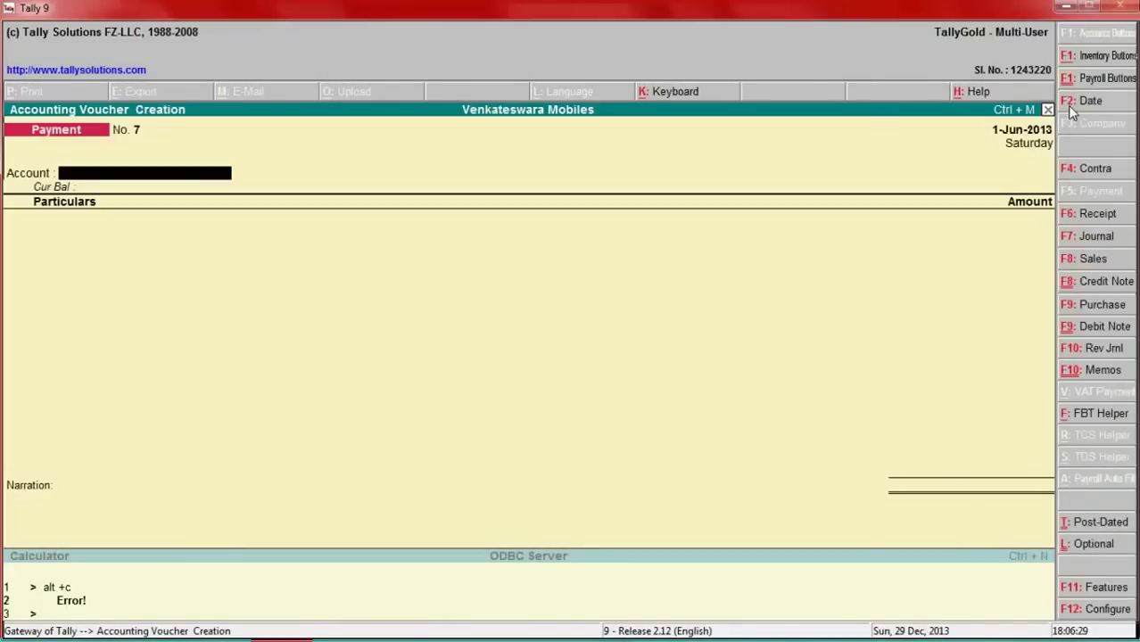
text(cas)
key(Return)
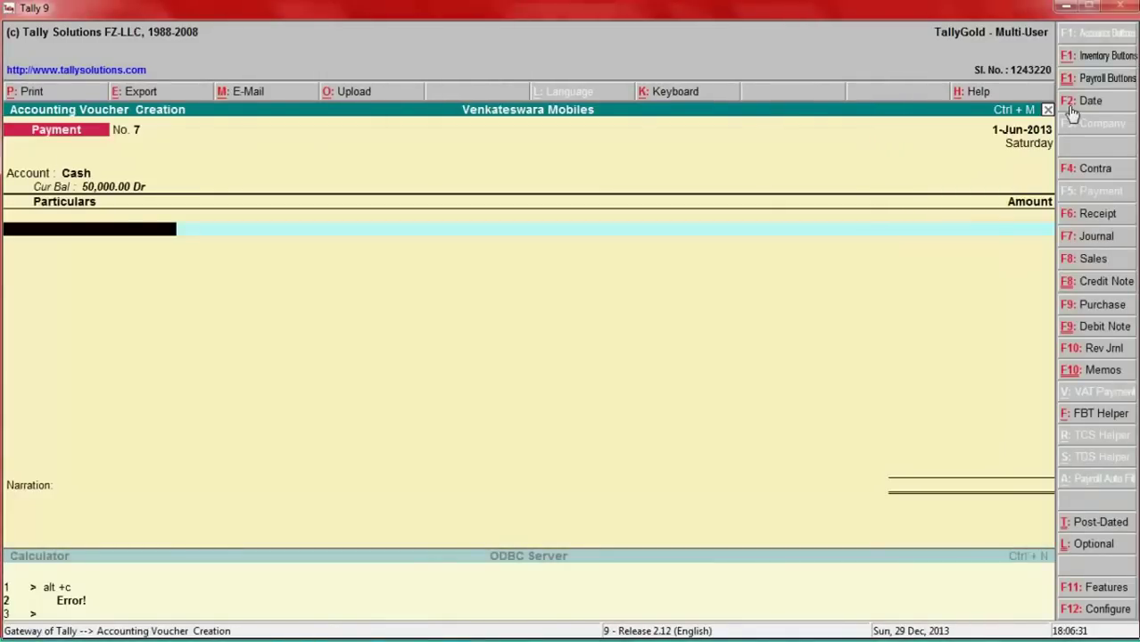
Start creating a ledger from the payment particulars, name it Petrol A/c, and leave the alias and notes blank.
text(P)
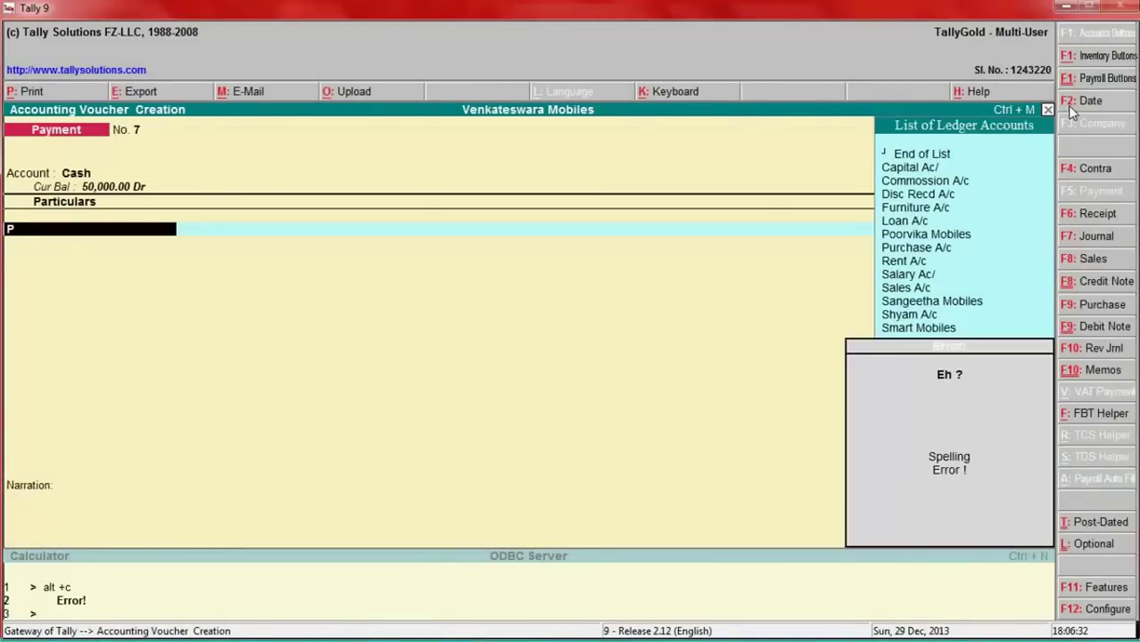
key(alt+c)
text(et)
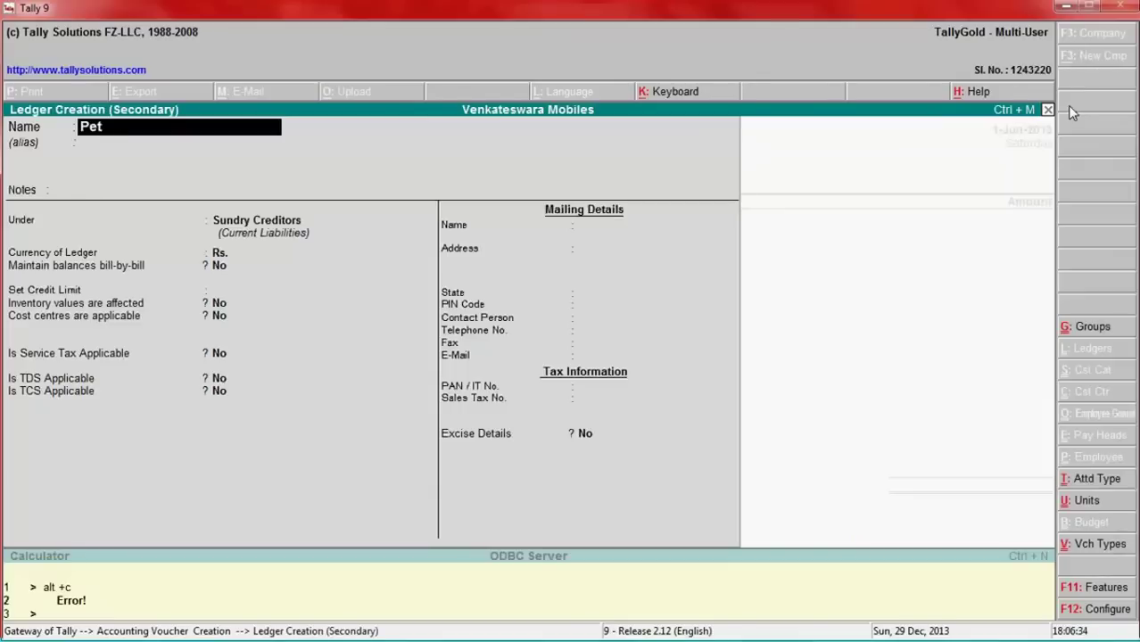
text(rol A/c)
key(Return)
key(Return)
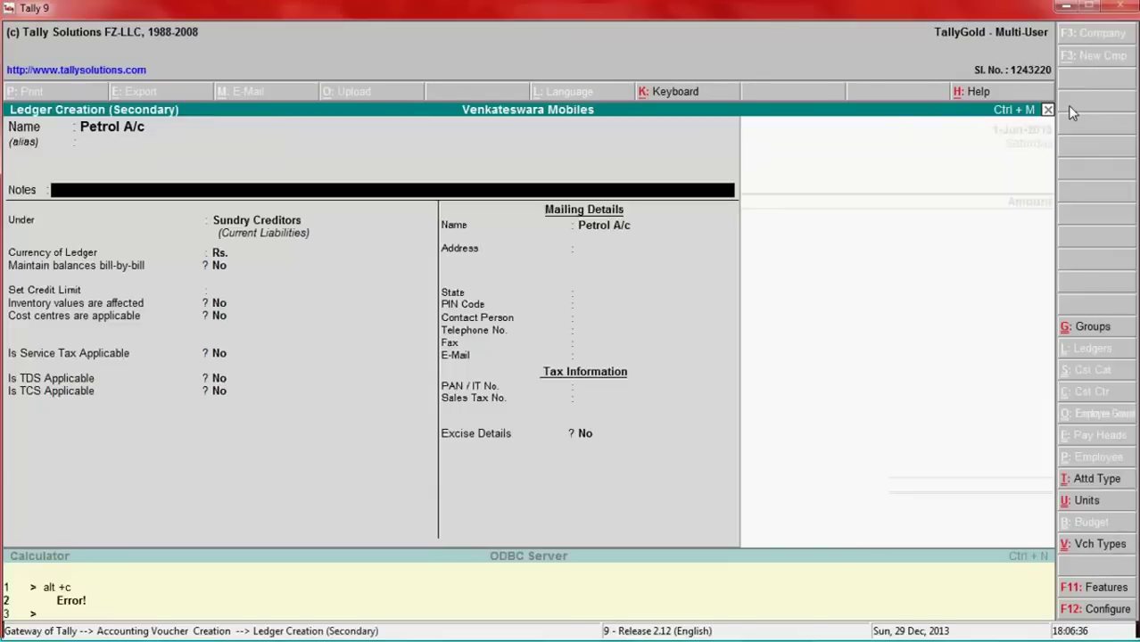
key(Return)
Place the Petrol A/c ledger under Indirect Expenses, keep the remaining defaults, and save it.
text(Indire)
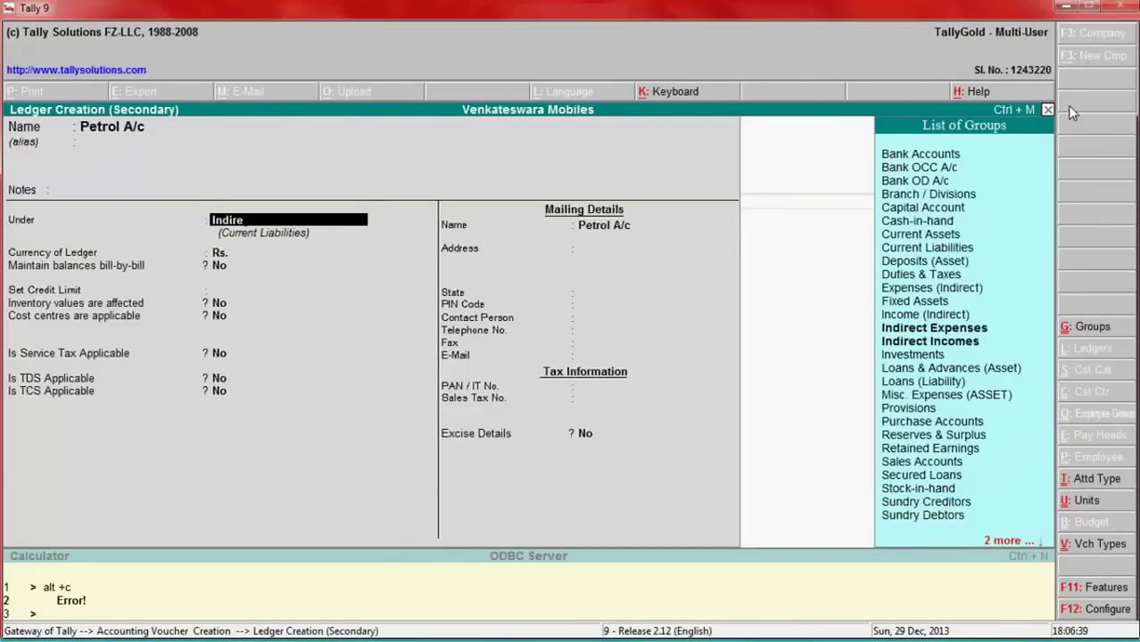
key(Return)
key(Return)
key(Return)
key(Return)
key(Return)
key(Return)
key(Return)
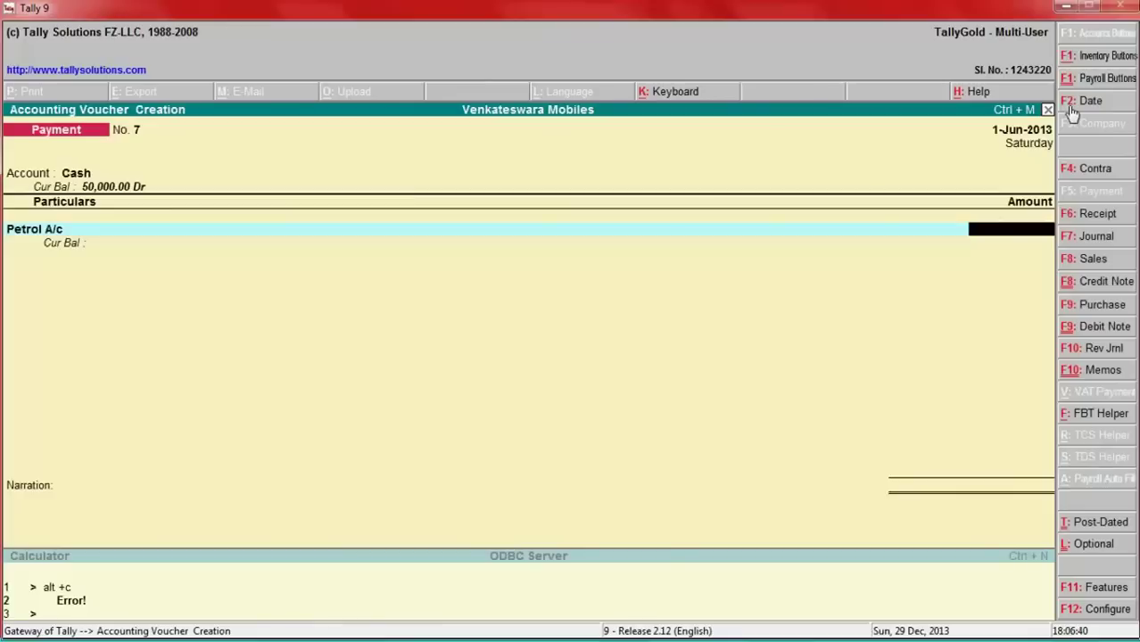
Check the petrol amount in Excel, enter 2,000 for Petrol A/c, and end the particulars list.
key(alt+Tab)
key(alt+Tab)
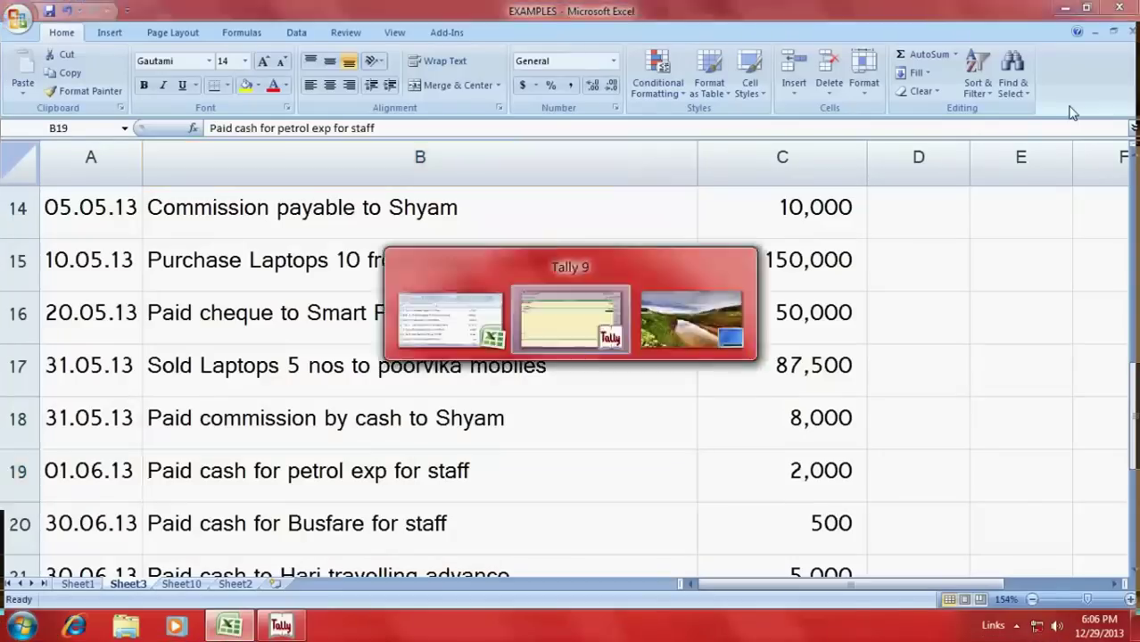
text(2000)
key(Return)
key(Return)
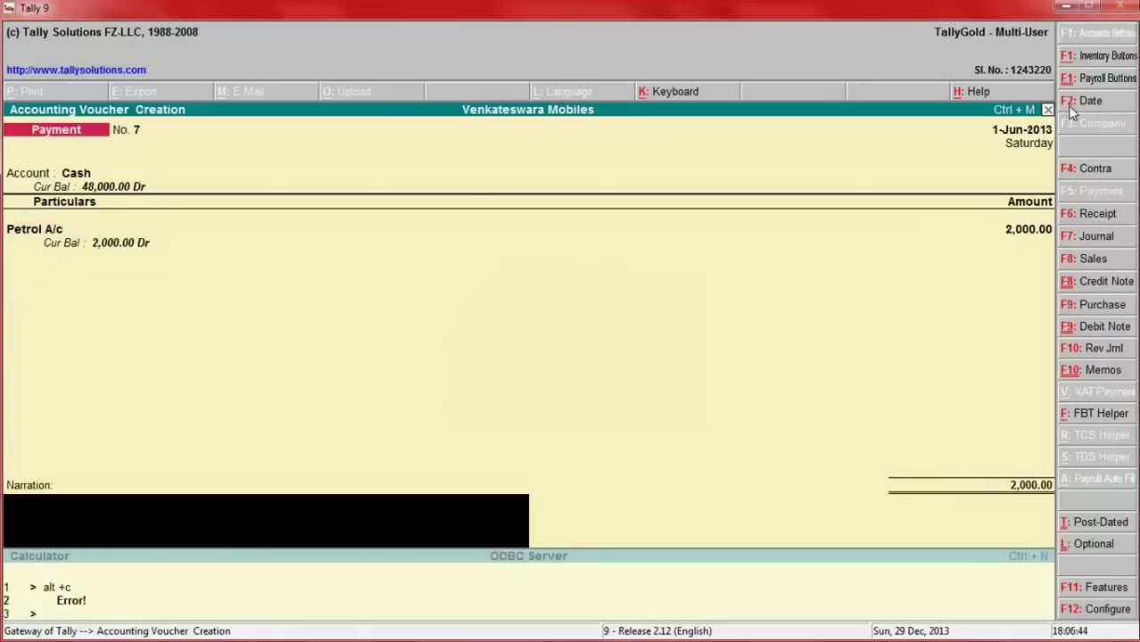
Enter the narration "Paid cash towards petrol exp for staff" and save the payment voucher.
text(Paid cash towards pe)
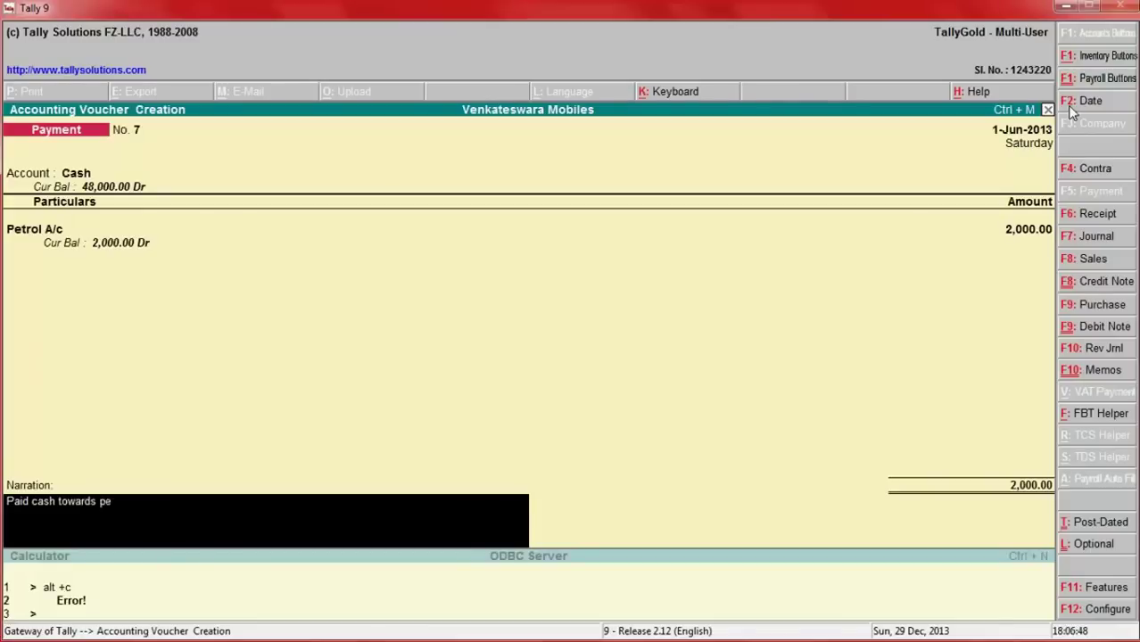
text(rt\\)
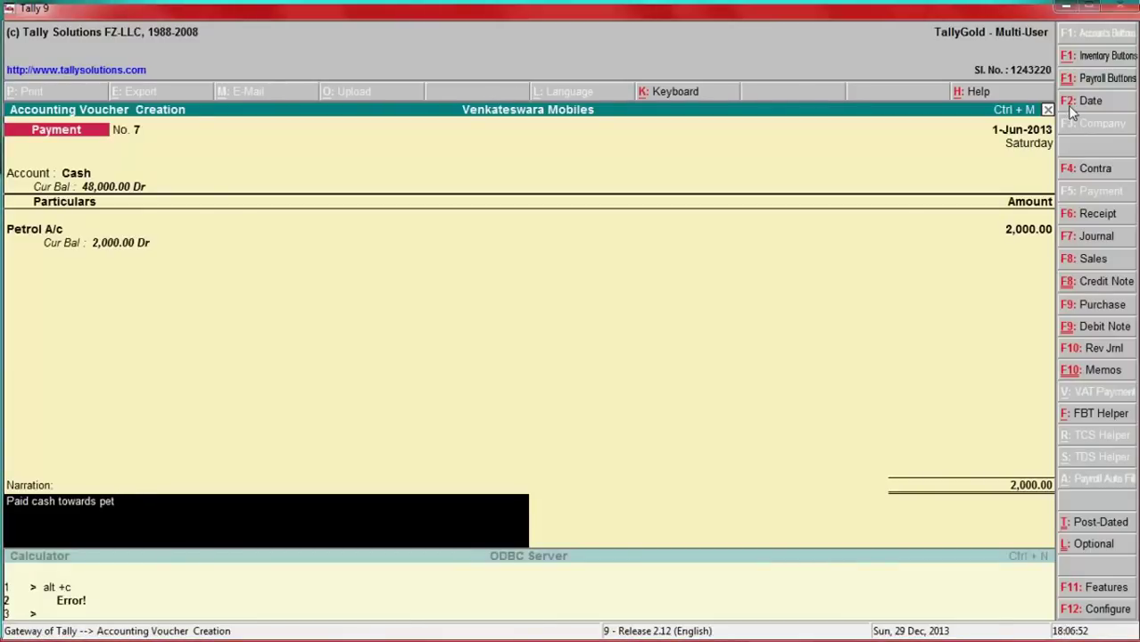
text(rol exp fo)
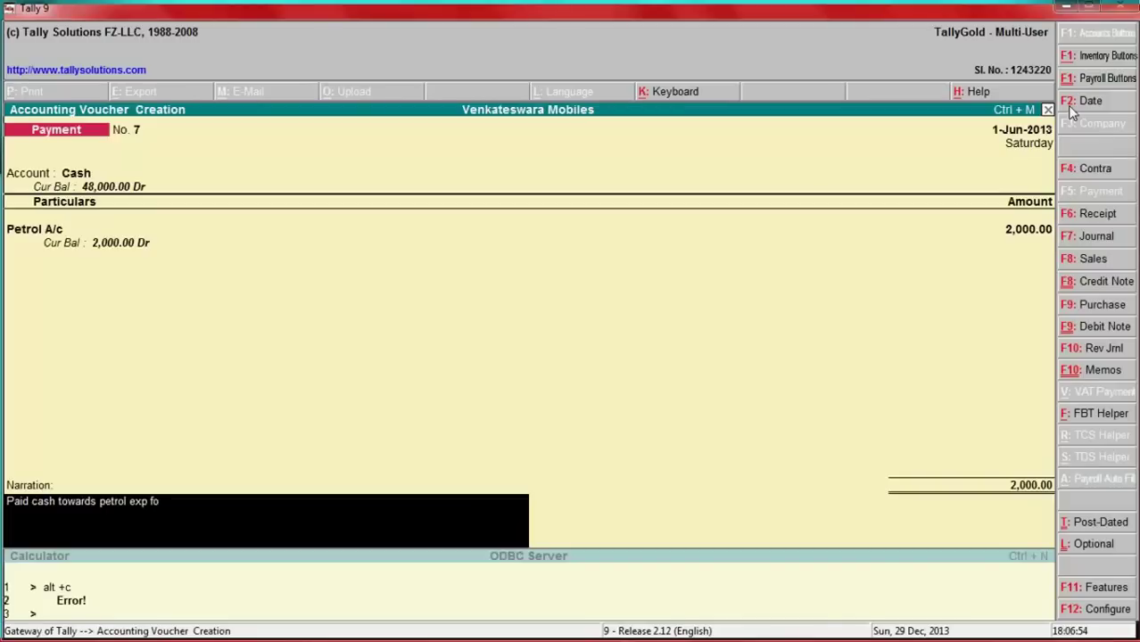
text(r staff)
key(Return)
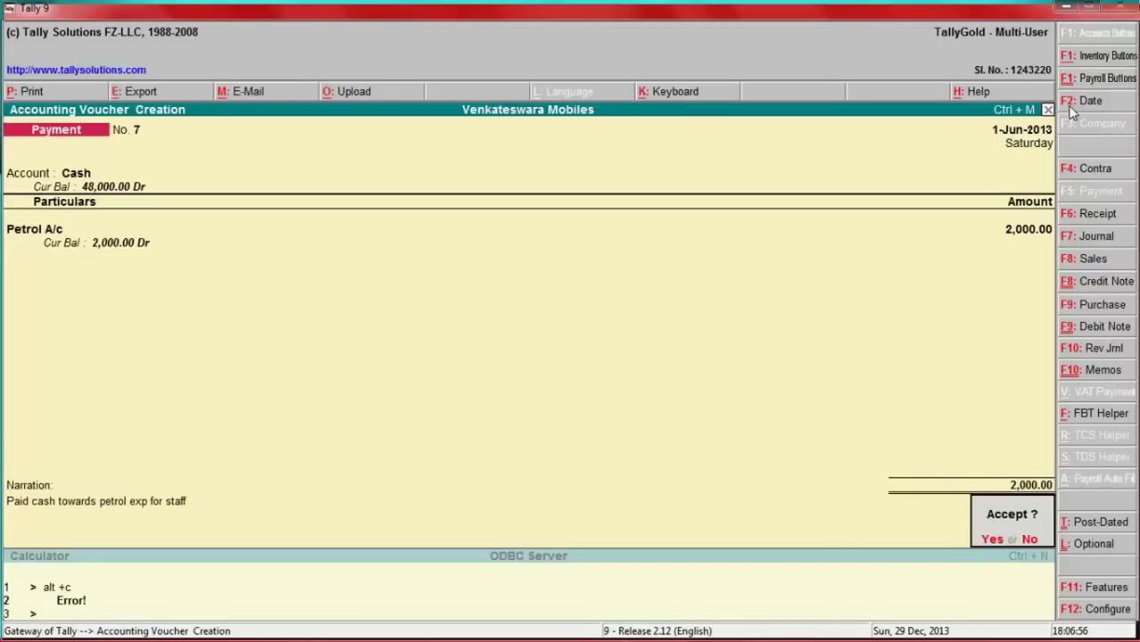
key(Return)
Switch to Excel, select the 30.06.13 staff bus fare payment in row 20, and return to Tally.
key(alt+Tab)
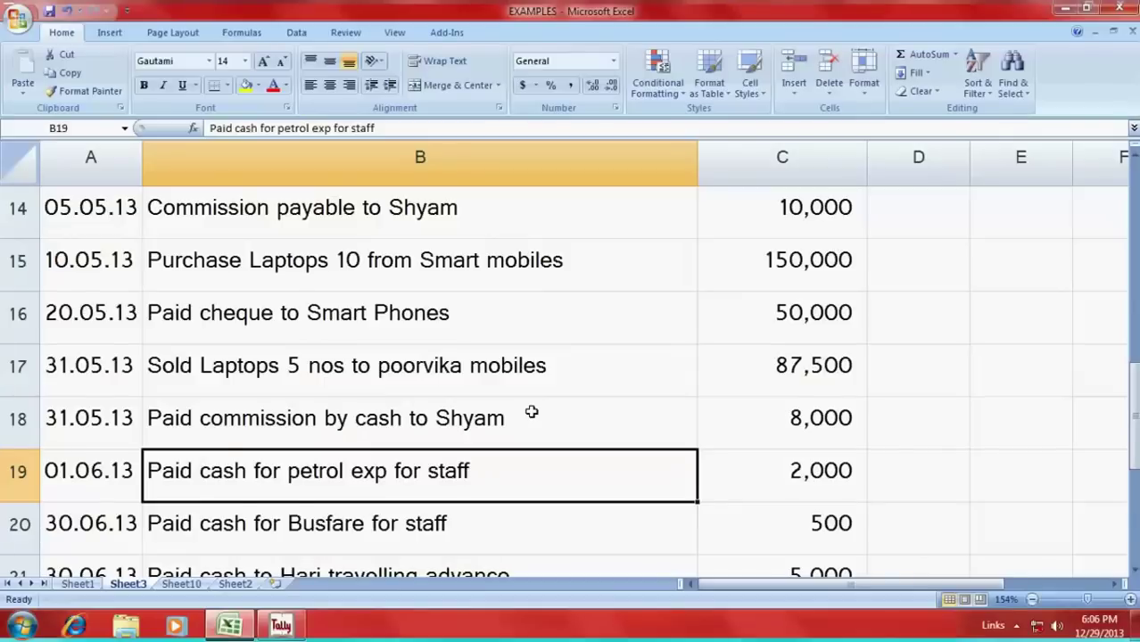
scroll(533, 410, down, 2)
scroll(638, 335, up, 1)
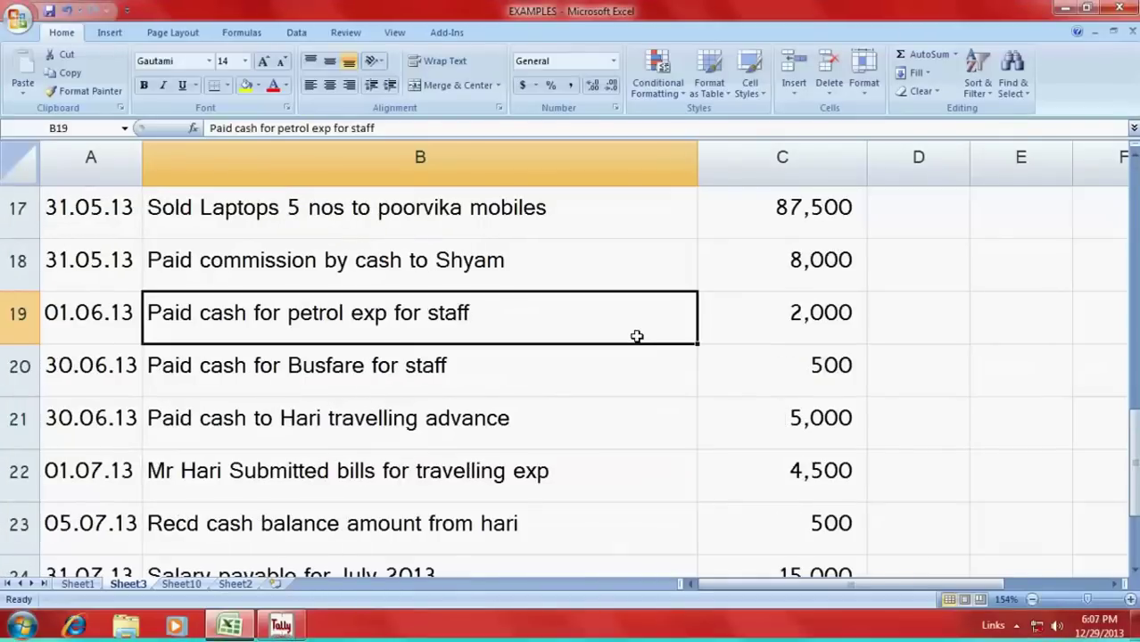
click(247, 368)
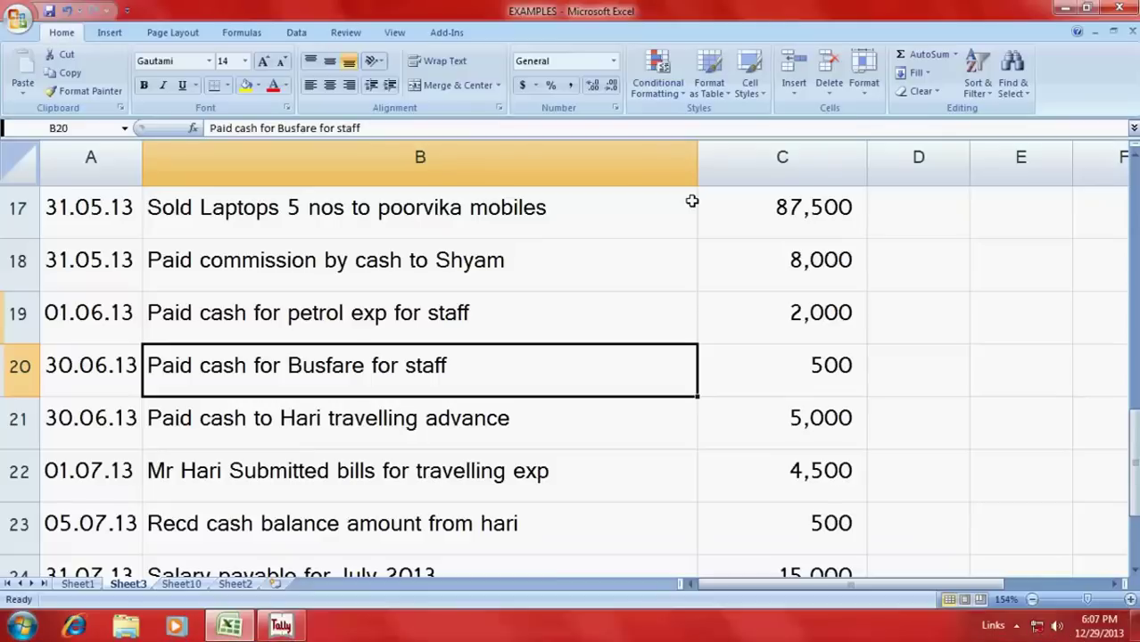
key(alt+Tab)
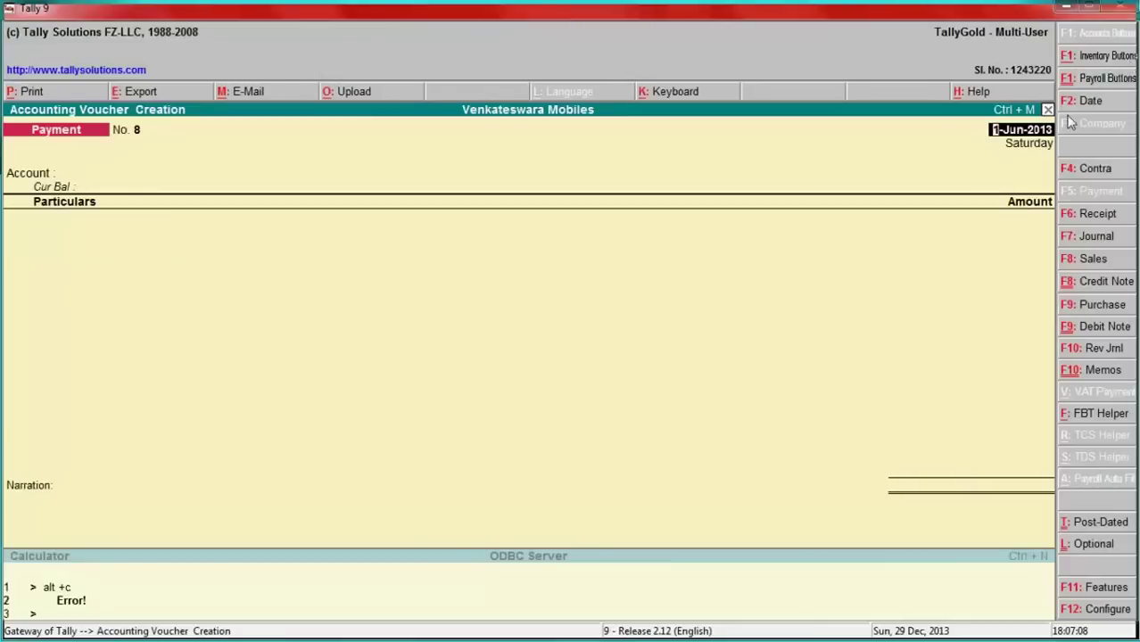
Set the new payment voucher's date to 30 June 2013 and choose Cash as the account.
click(1101, 111)
text(30)
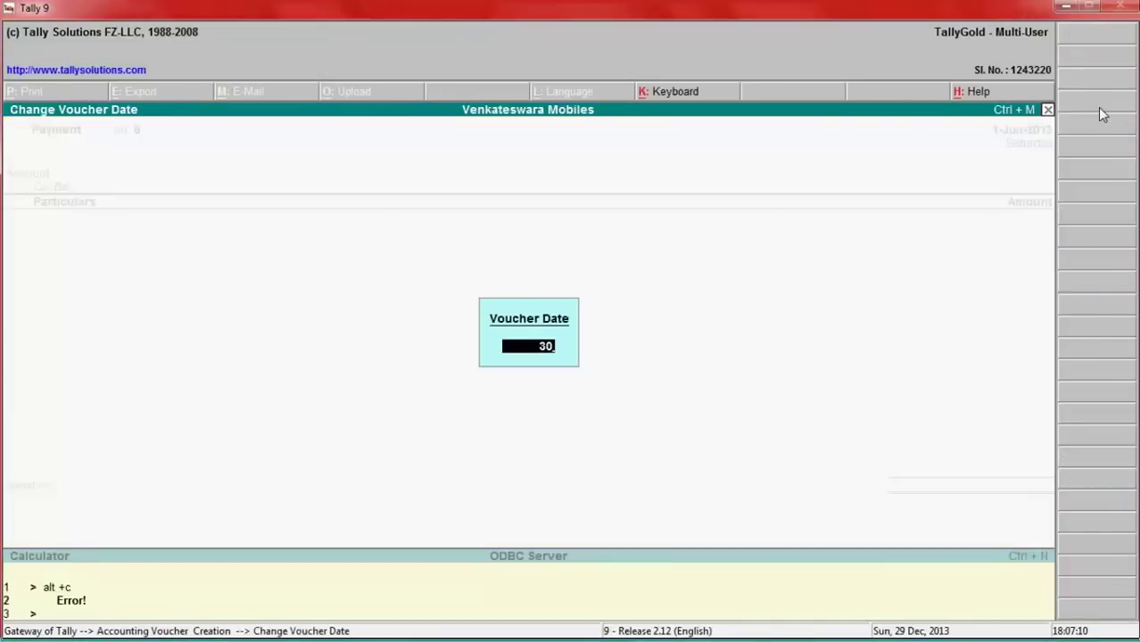
key(Return)
text(cash)
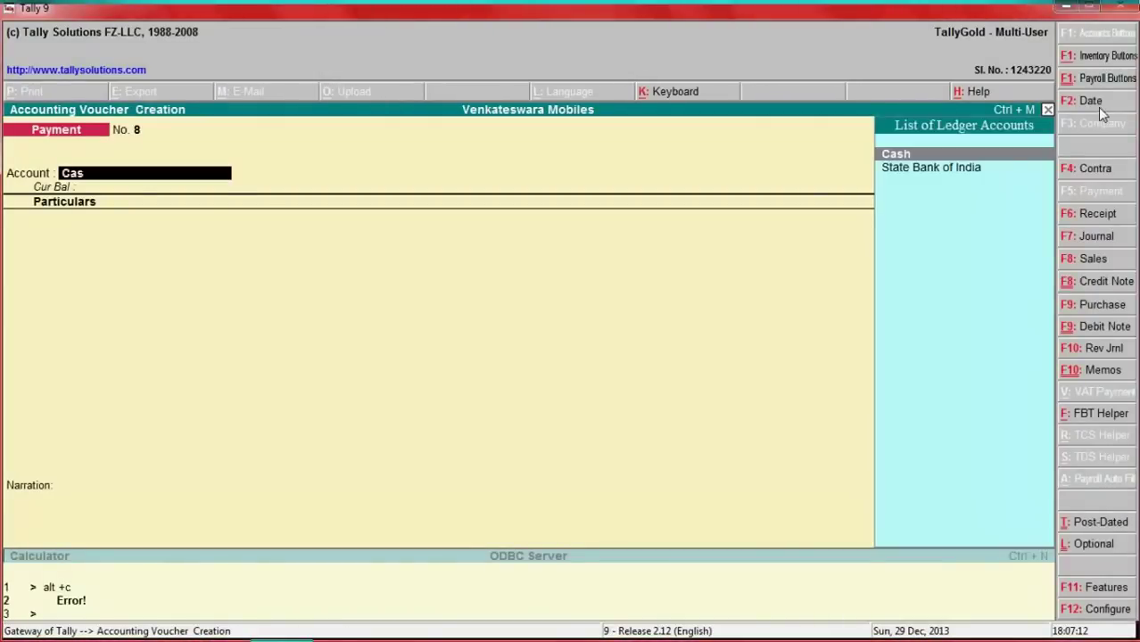
key(Return)
text(Sa)
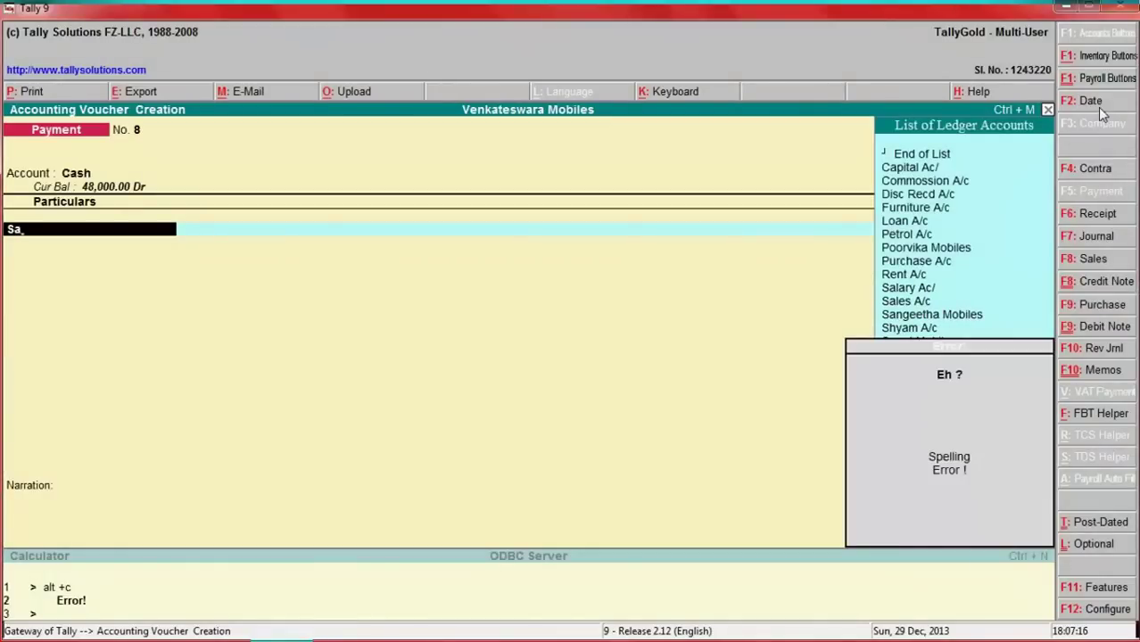
key(Down)
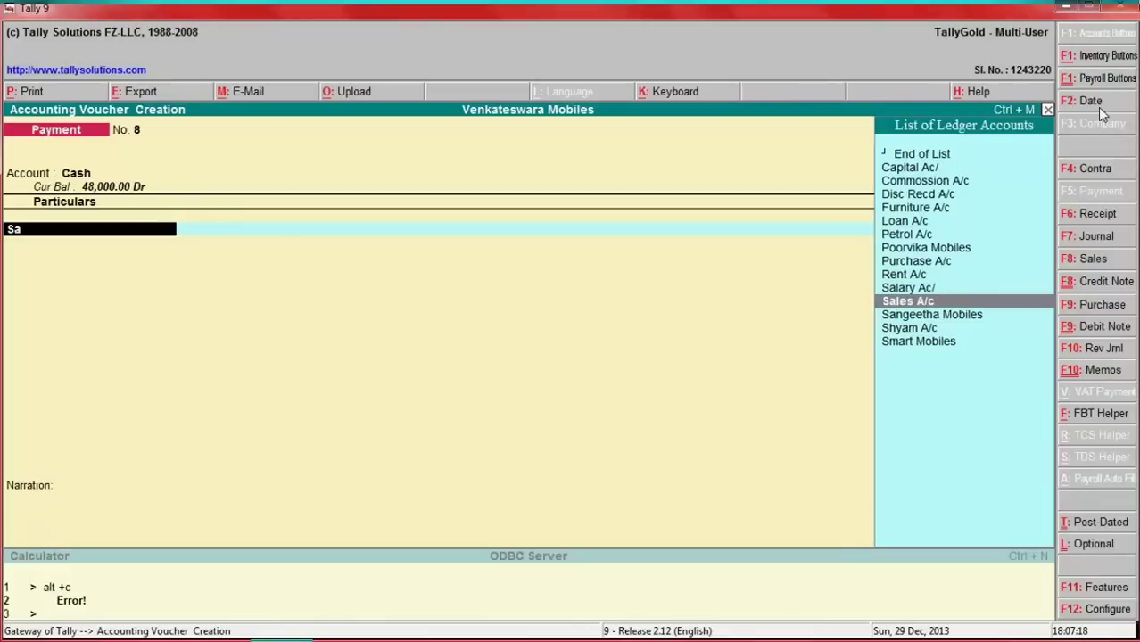
key(BackSpace)
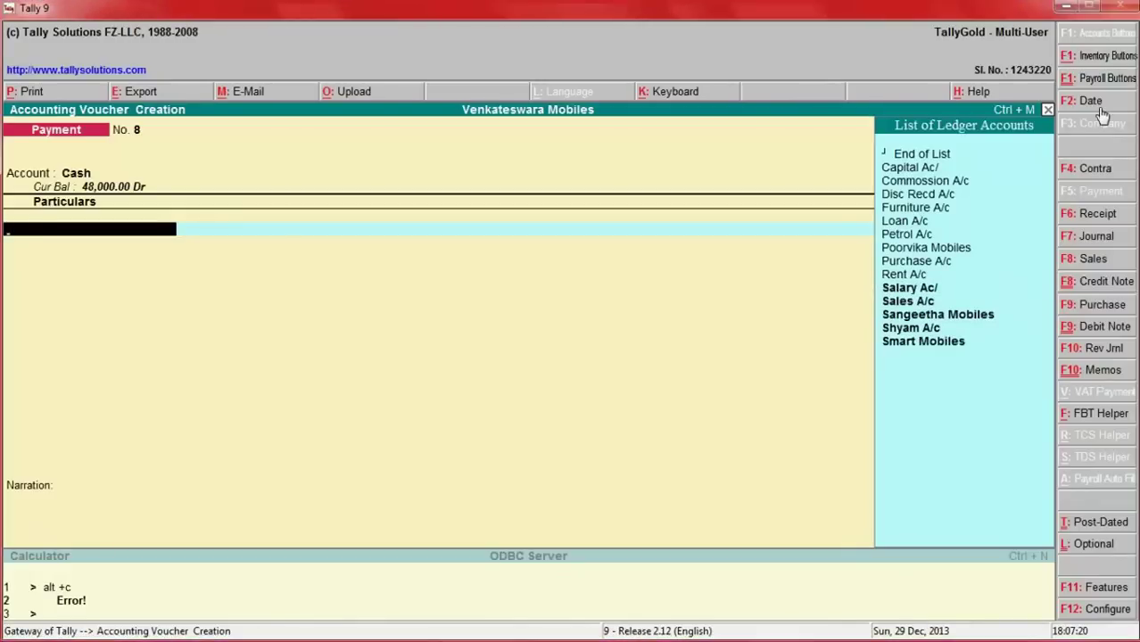
Start creating a ledger from the payment particulars and name it Conveyance.
key(alt+c)
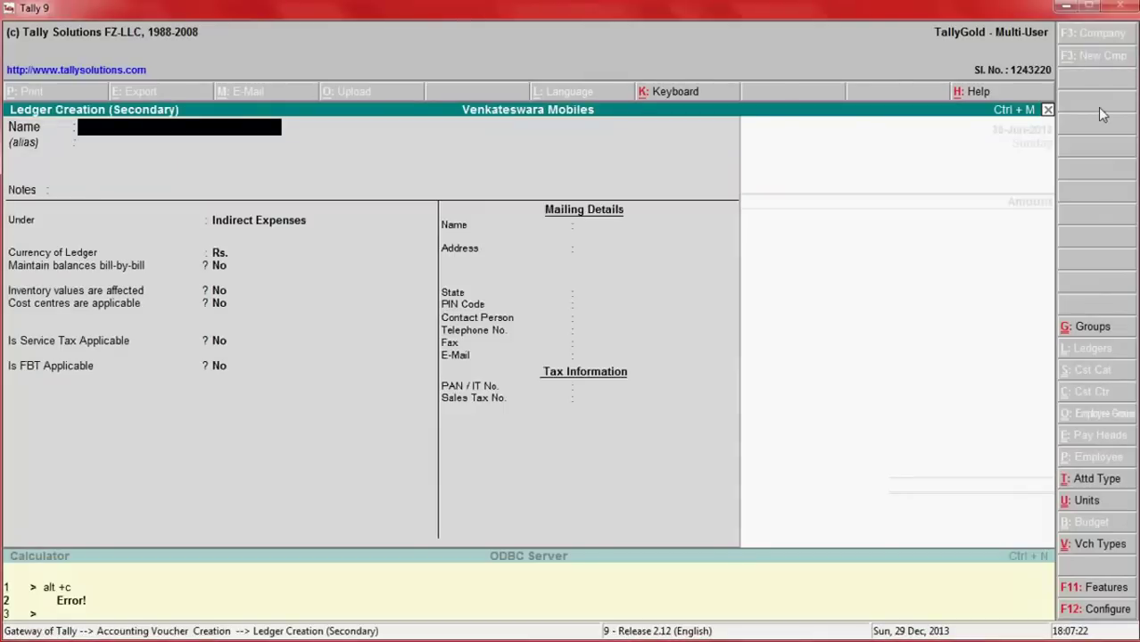
text(Conveyand)
key(BackSpace)
text(ce)
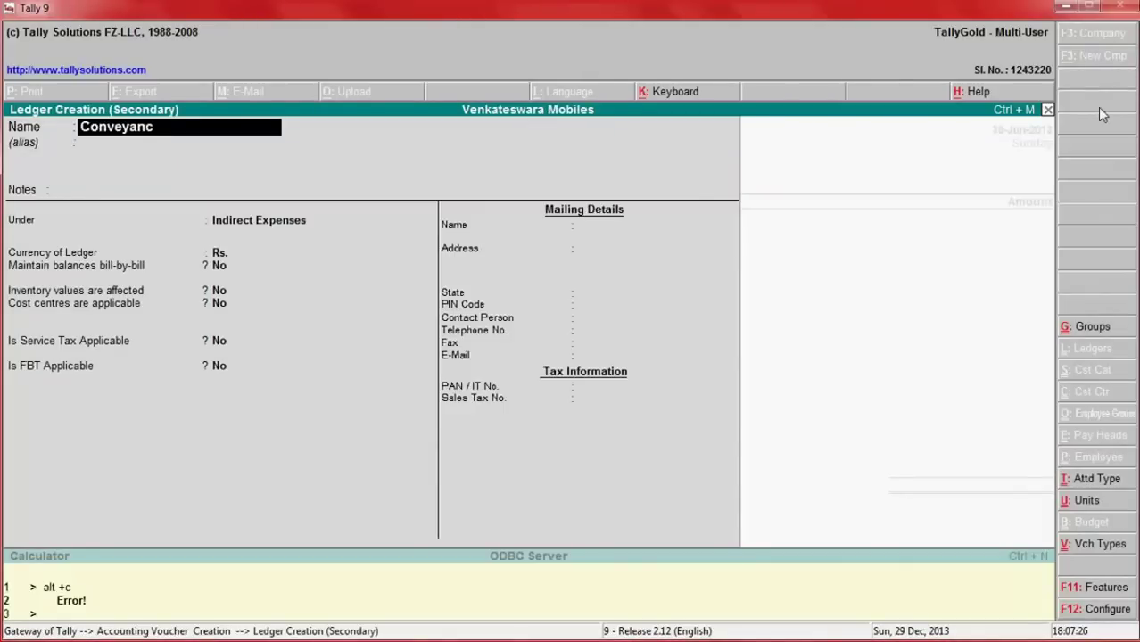
Keep the Conveyance ledger under Indirect Expenses with the remaining defaults, and save it.
key(Return)
key(Return)
key(Return)
key(Return)
key(Return)
key(Return)
key(Return)
key(Return)
key(Return)
key(Return)
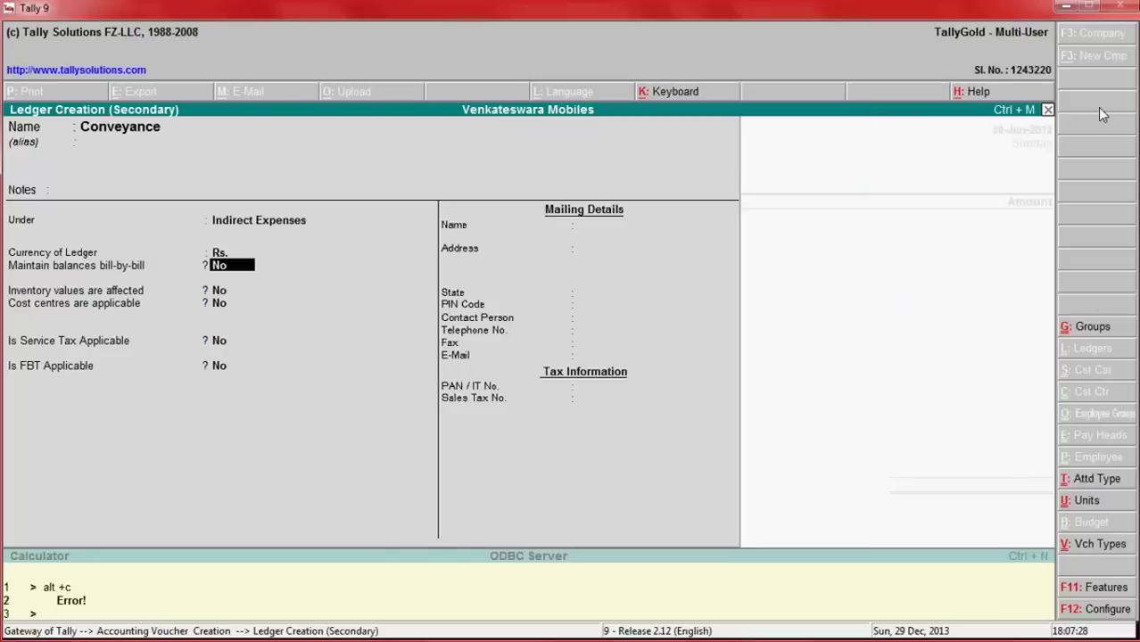
key(Return)
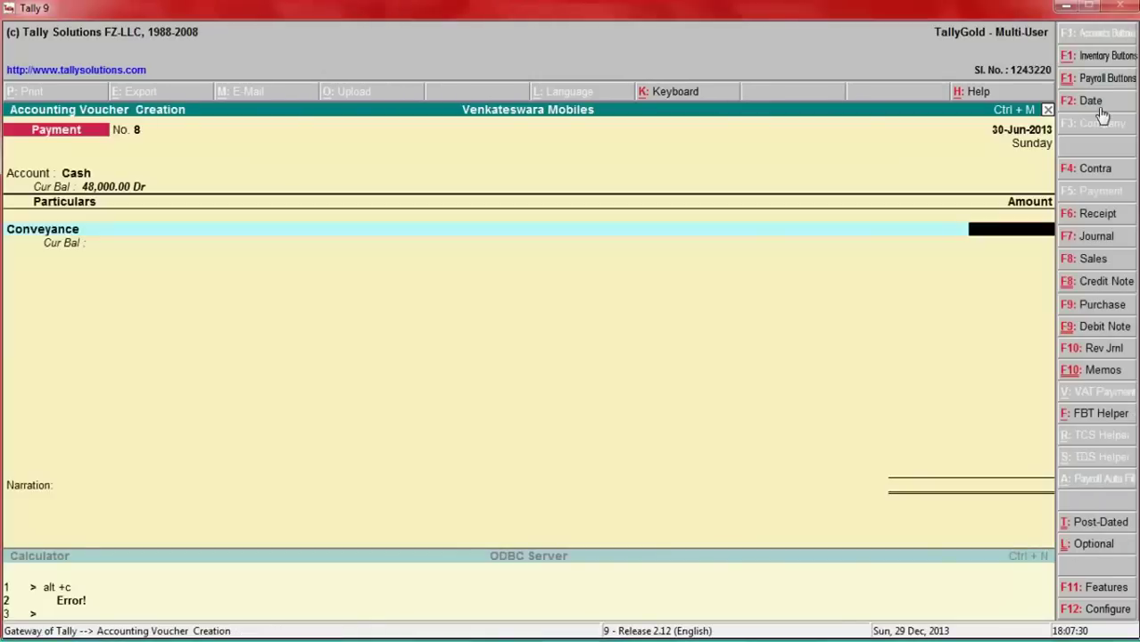
Check the bus fare amount in Excel, enter 500 for Conveyance, and end the particulars list.
key(alt+Tab)
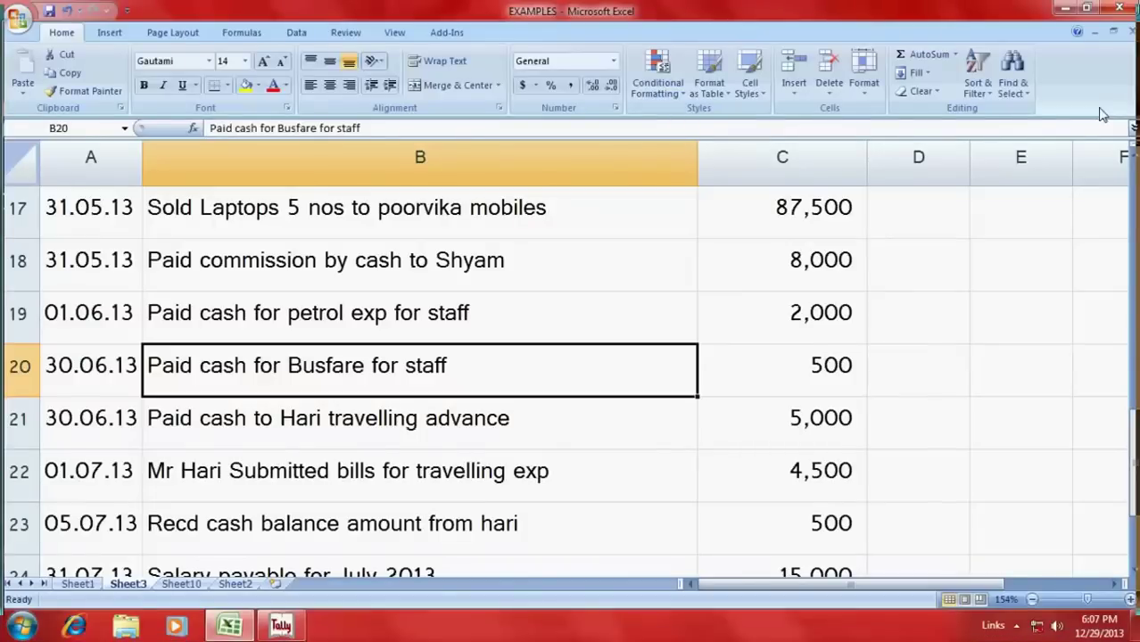
key(alt+Tab)
text(500)
key(Return)
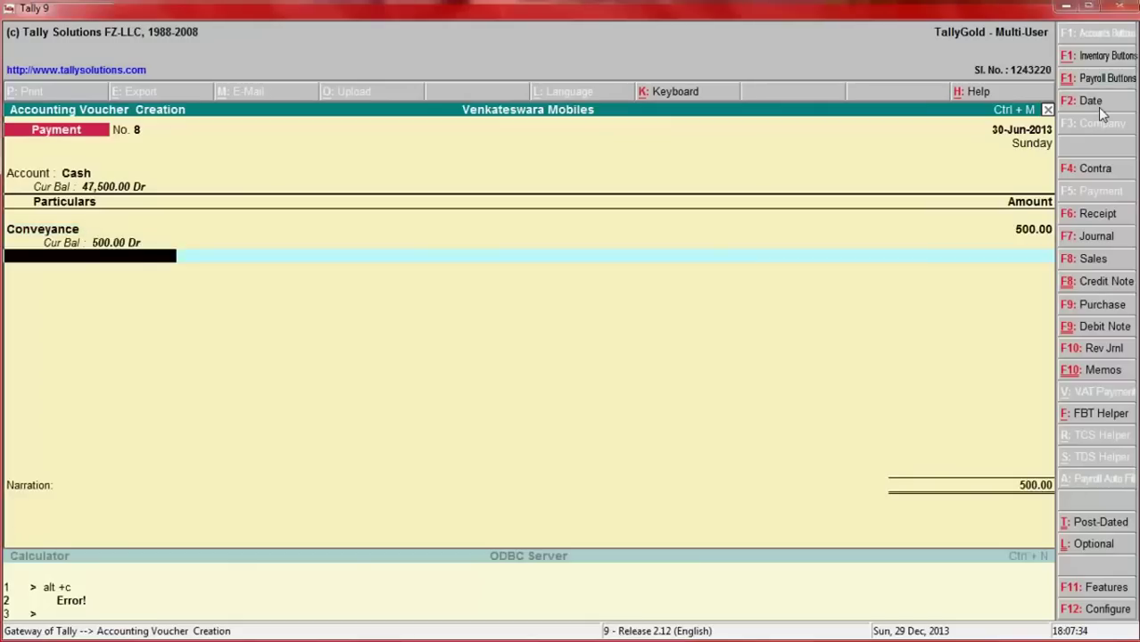
key(Return)
Enter the narration "Paid cash towards busfare" and save the payment voucher.
text(Paid cash)
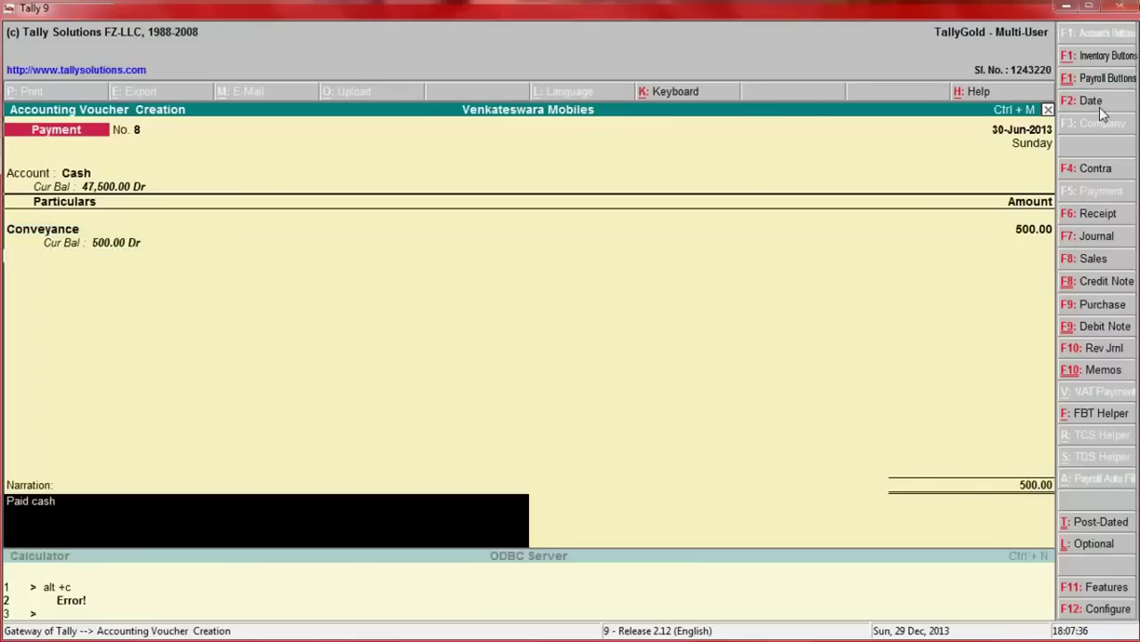
text( towards busfare)
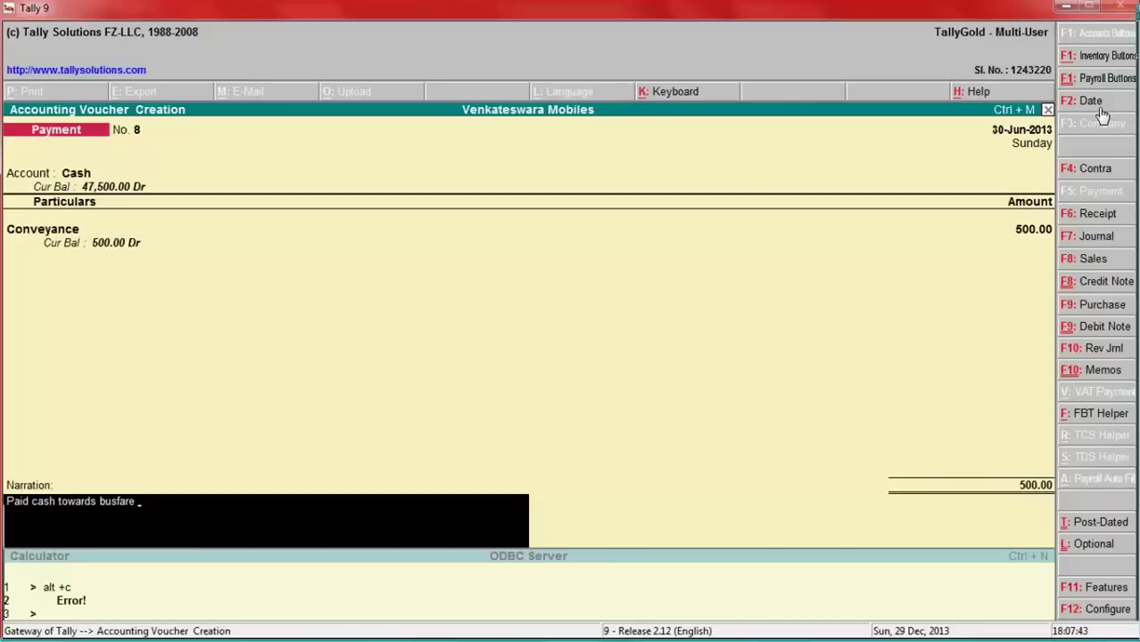
key(Return)
key(Return)
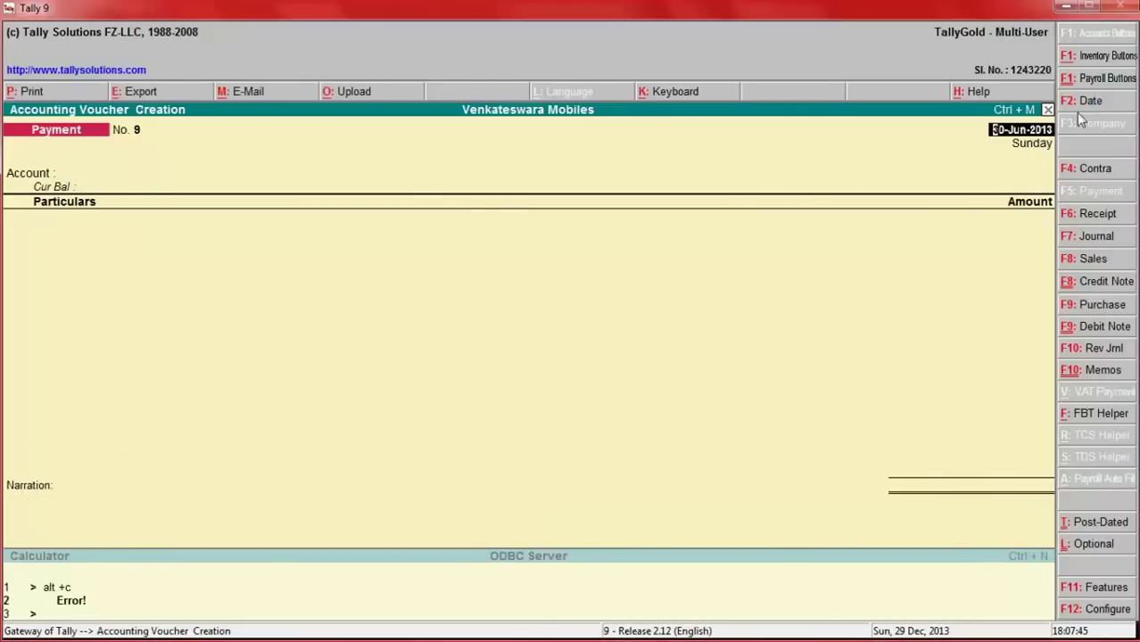
Select the travelling advance payment in row 21 of the Excel list, and keep 30-Jun-2013 and Cash for the new payment voucher in Tally.
key(alt+Tab)
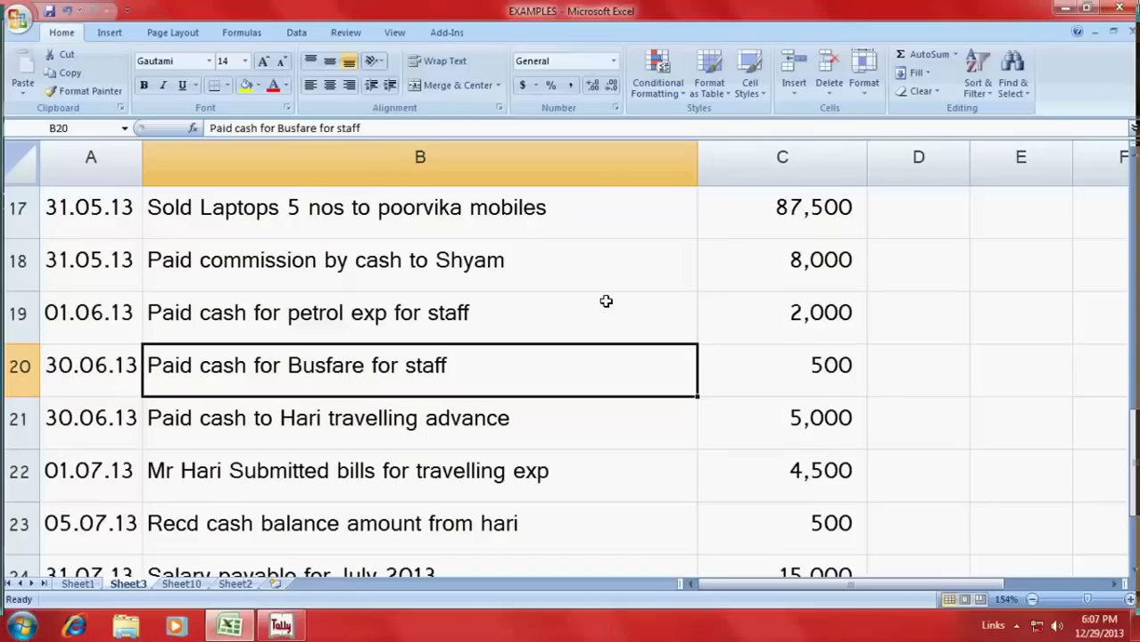
click(328, 424)
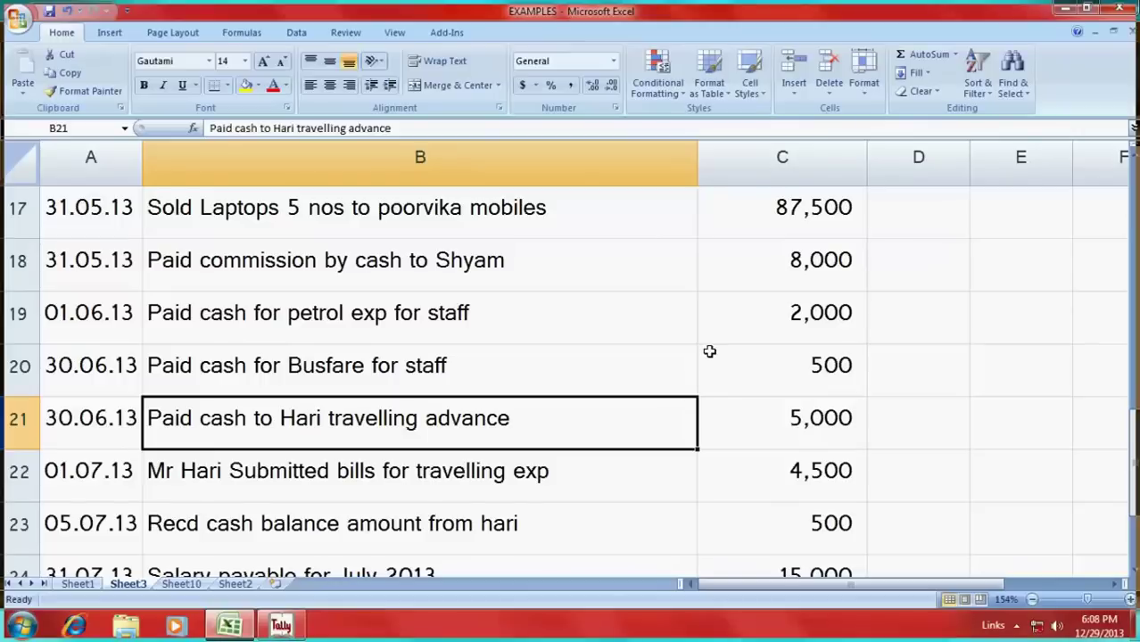
key(alt+Tab)
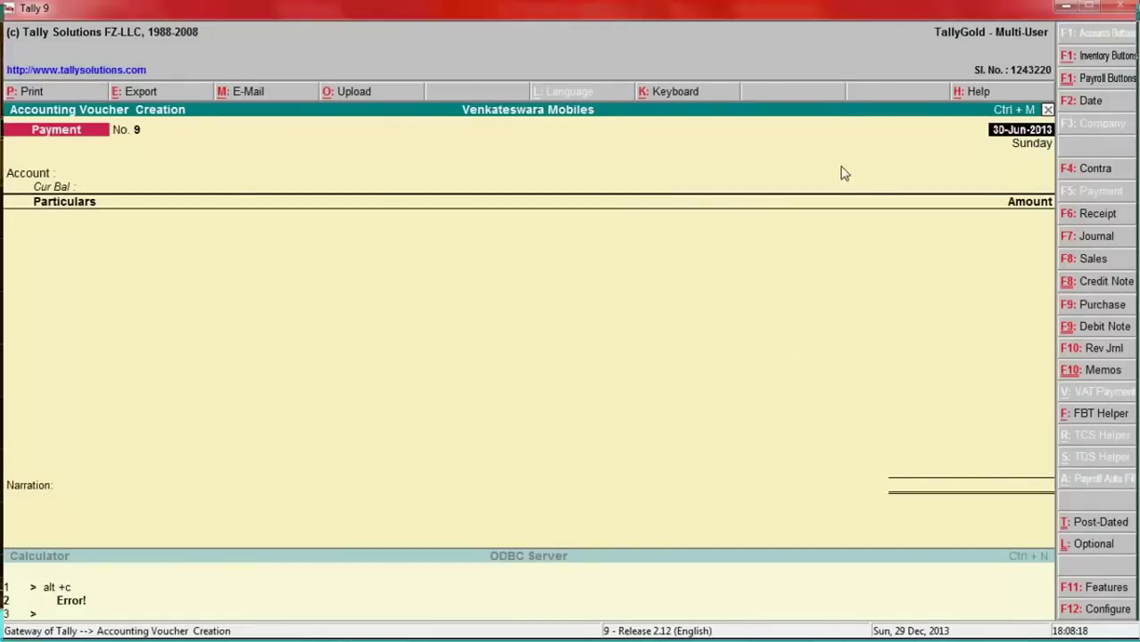
key(Return)
key(Return)
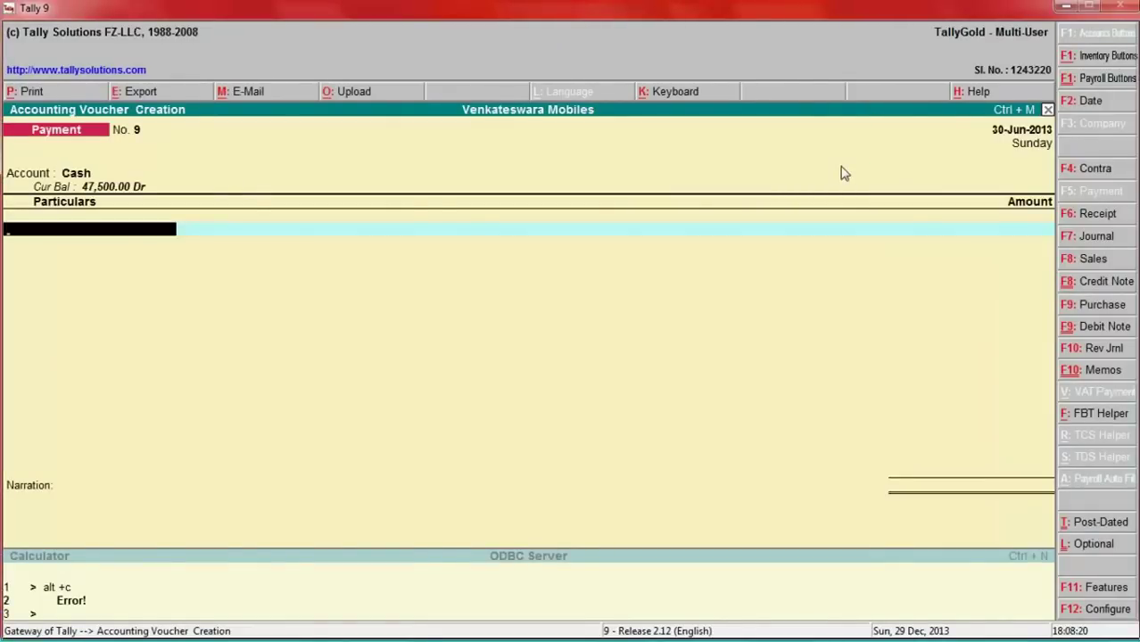
Check the advance recipient in Excel, create a ledger with that person's name from the payment particulars, and leave the alias and notes blank.
key(alt+Tab)
key(alt+Tab)
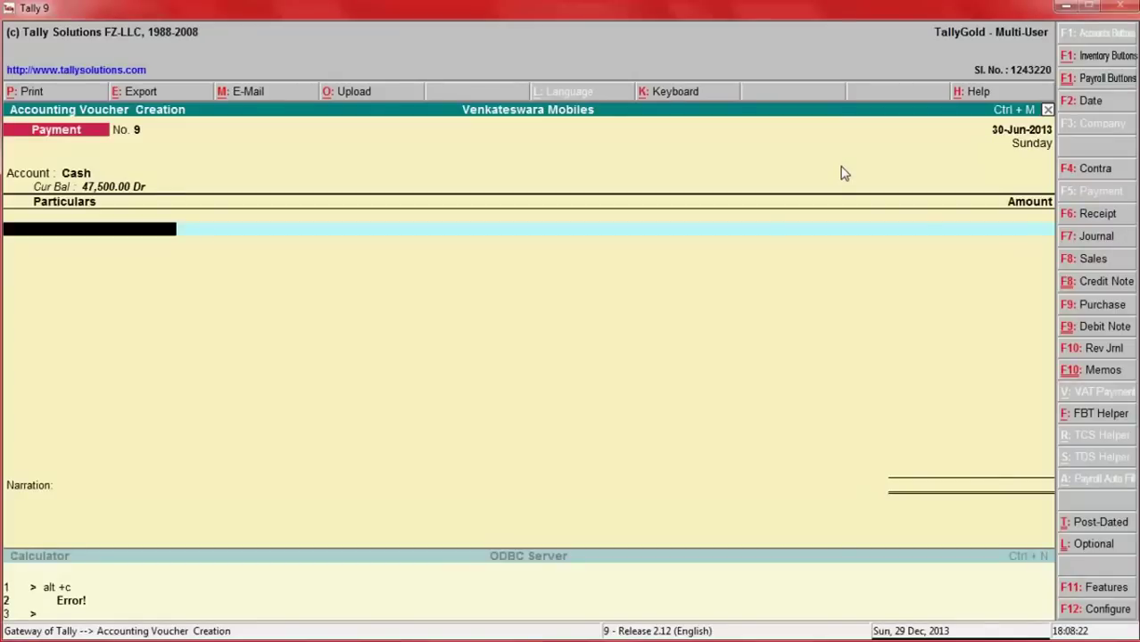
key(ctrl+alt+v)
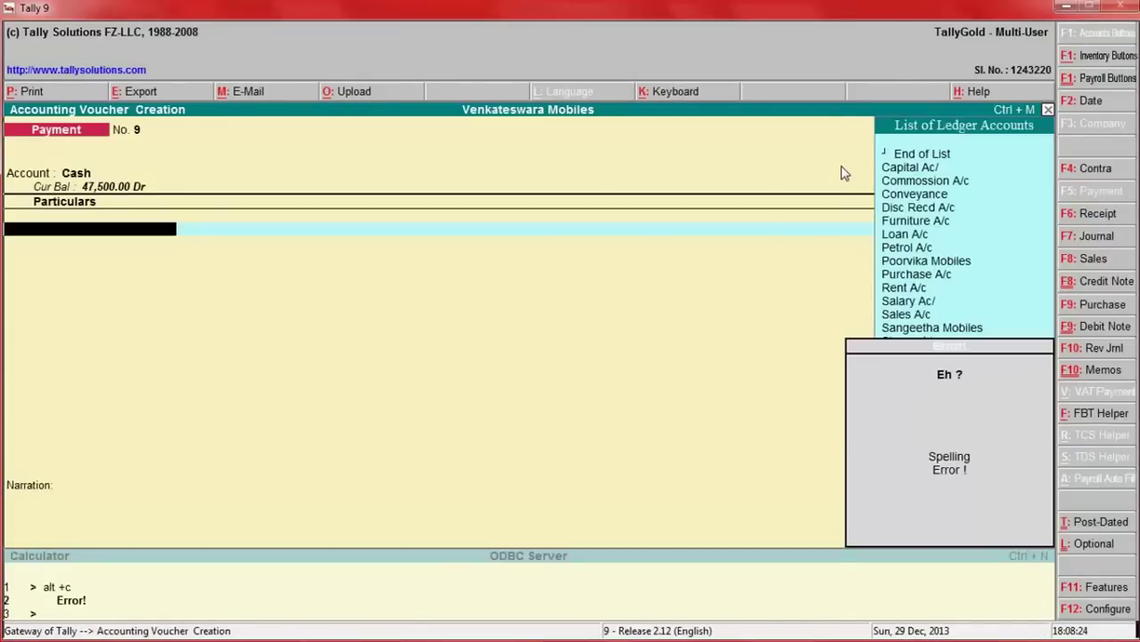
key(alt+c)
text(Hari)
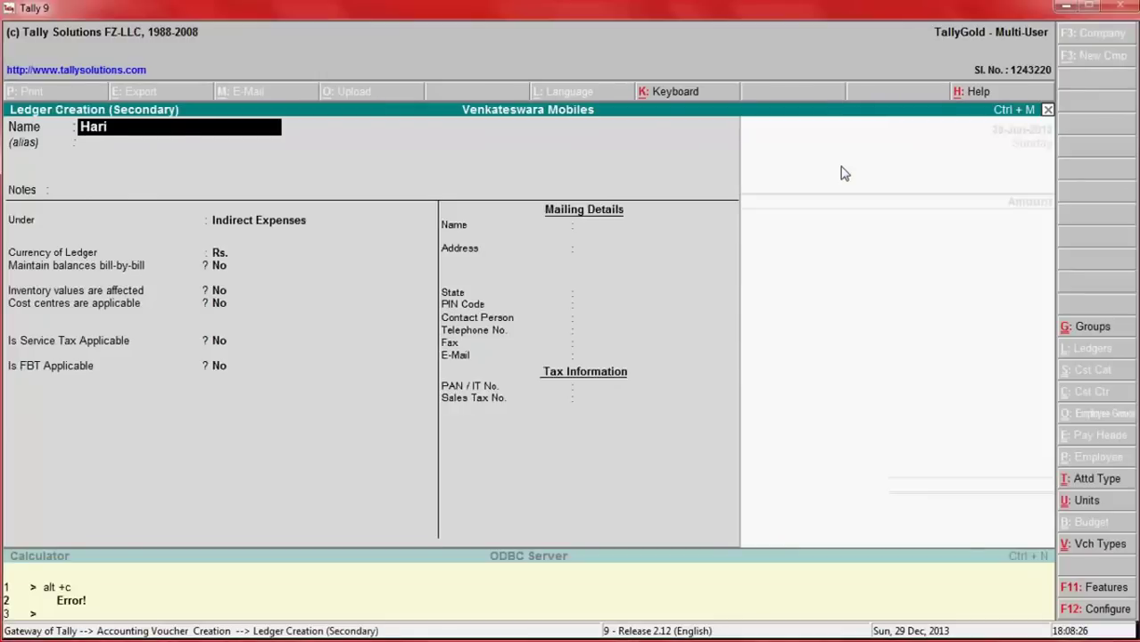
key(Return)
key(Return)
key(Return)
Place the advance recipient's ledger under the Loans & Advances (Asset) group.
text(Sund)
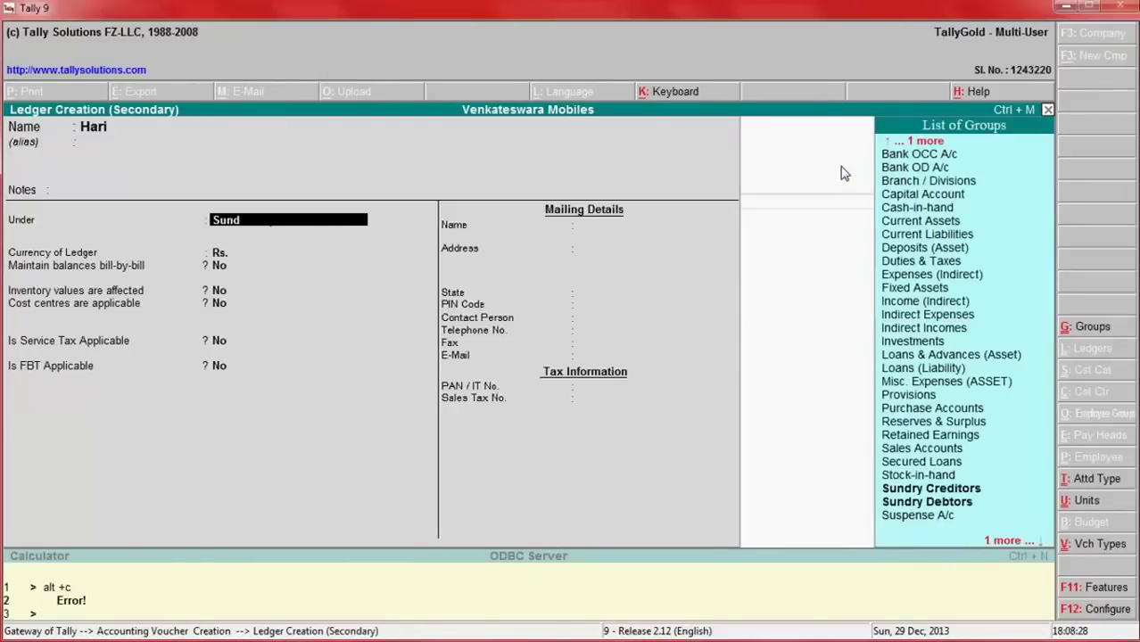
text(r)
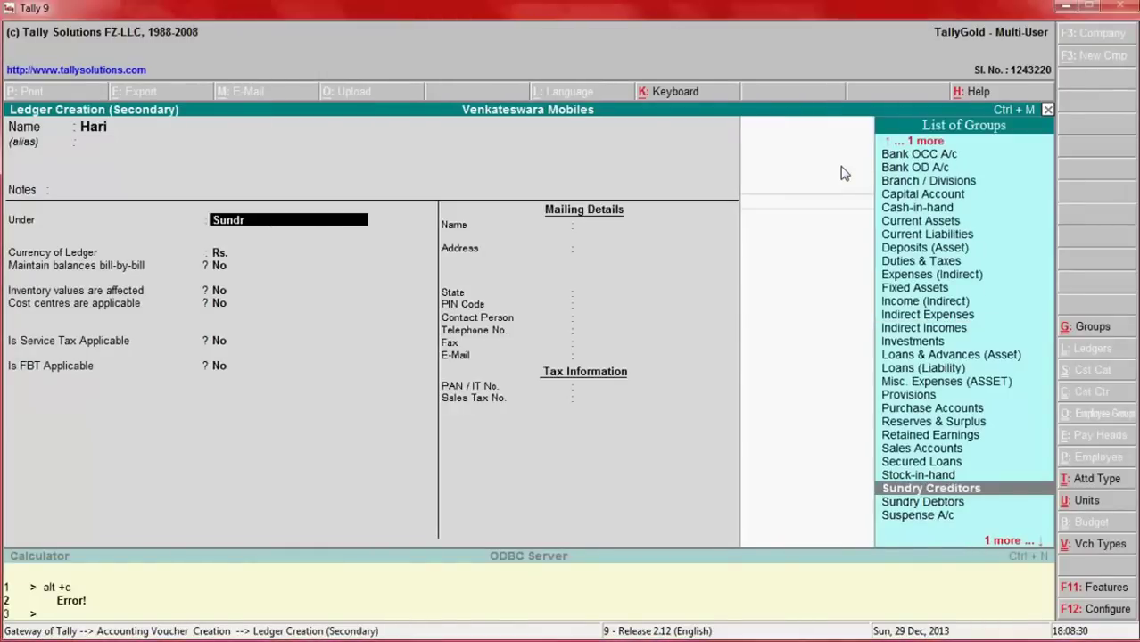
text(.)
key(BackSpace)
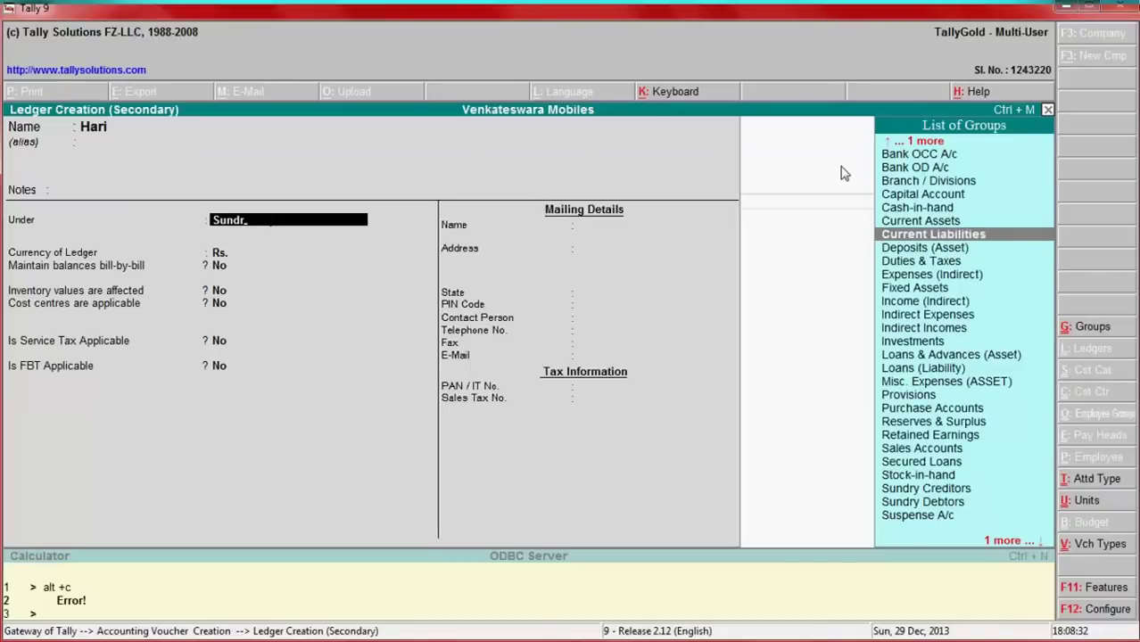
key(Down)
key(Down)
key(Up)
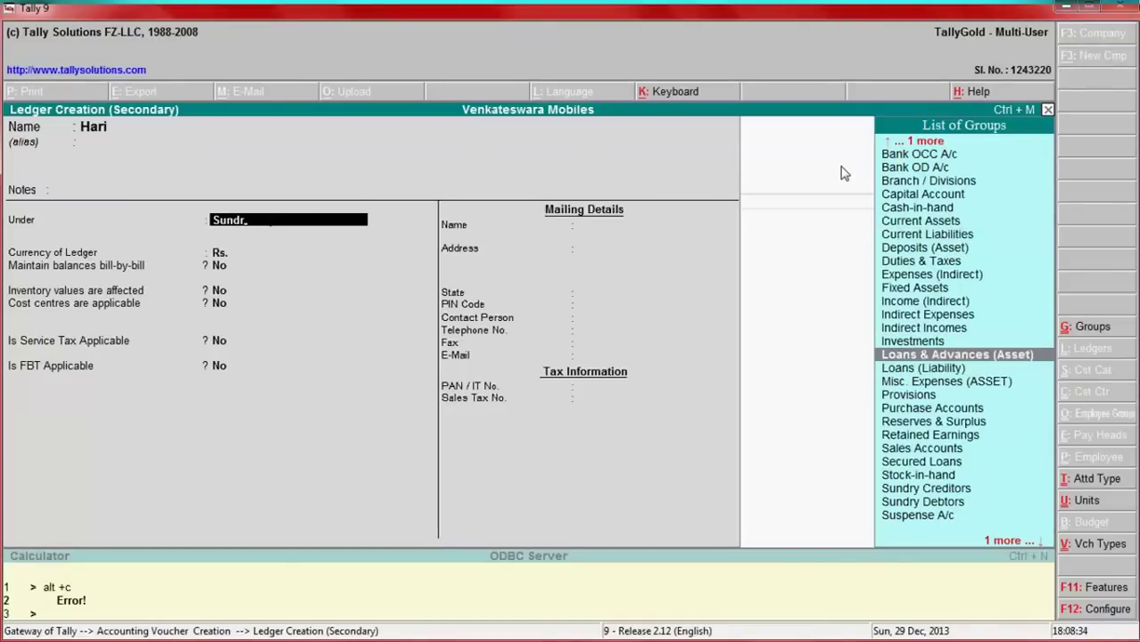
key(Return)
Keep the ledger's remaining defaults, leave the address, contact and tax details blank with the state Not Applicable, and save it.
key(Return)
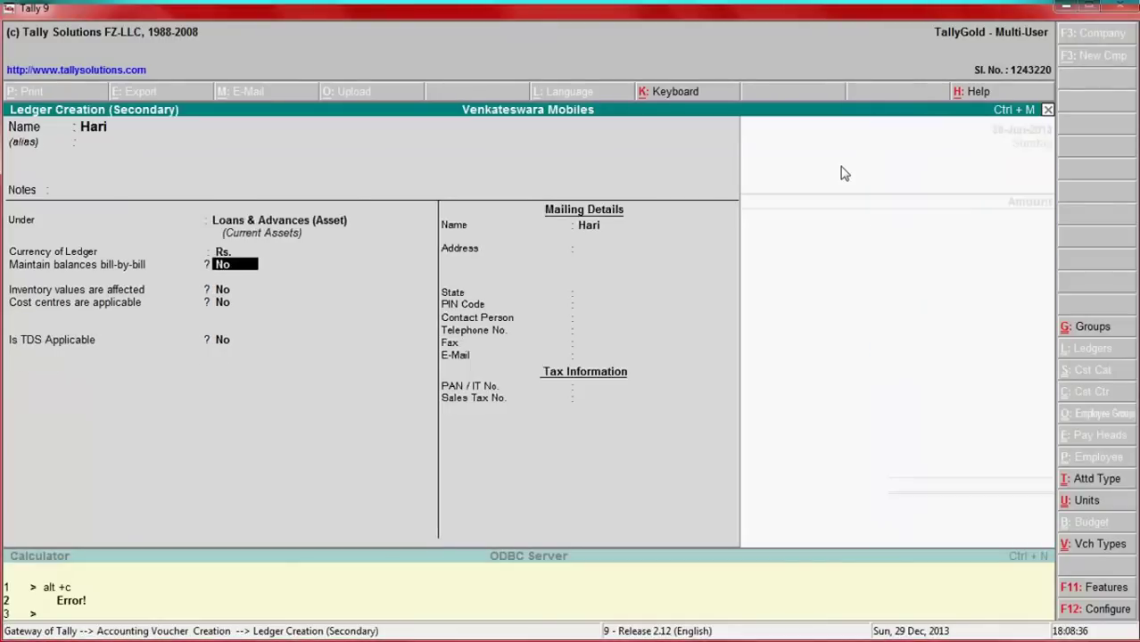
key(Return)
key(Return)
key(Return)
key(Return)
key(Return)
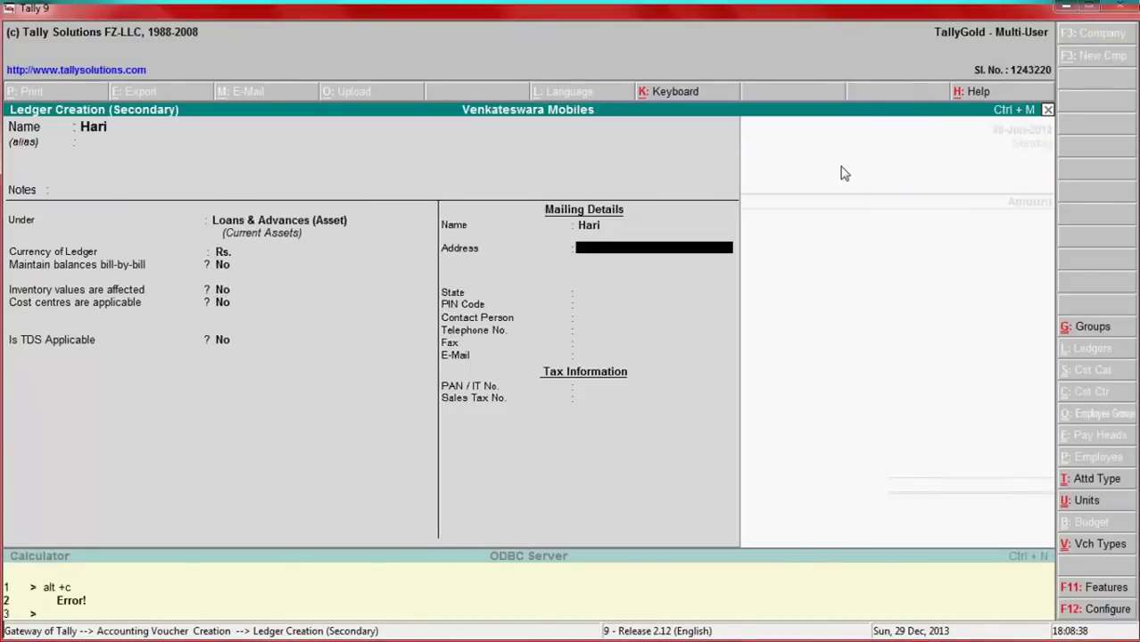
key(Return)
key(Return)
key(Return)
key(Return)
key(Return)
key(Return)
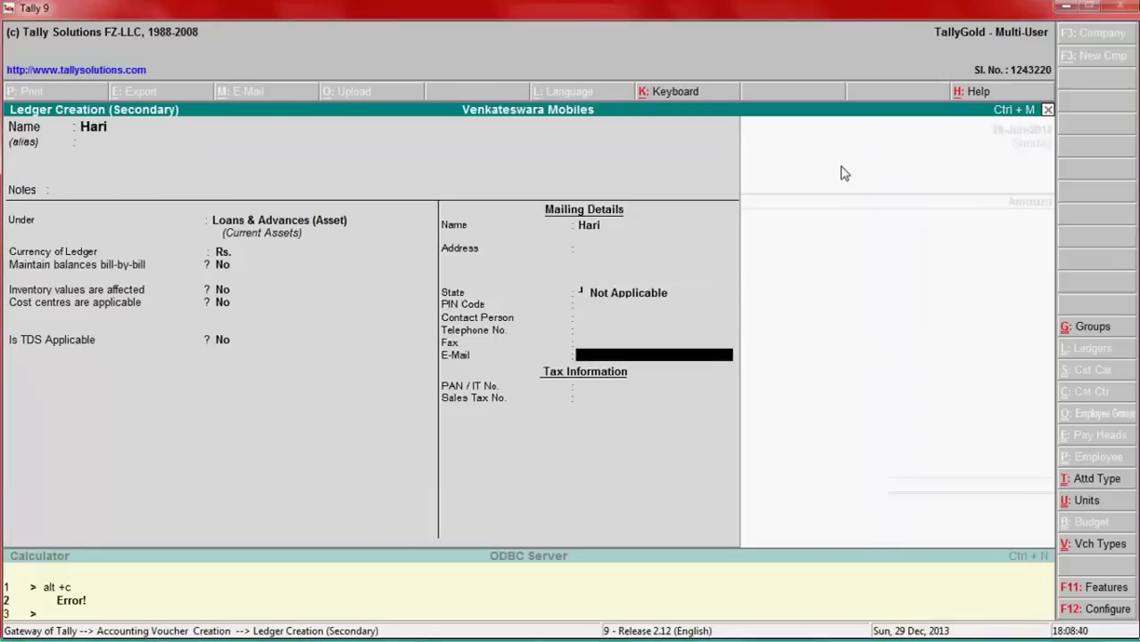
key(Return)
key(Return)
key(Return)
key(Return)
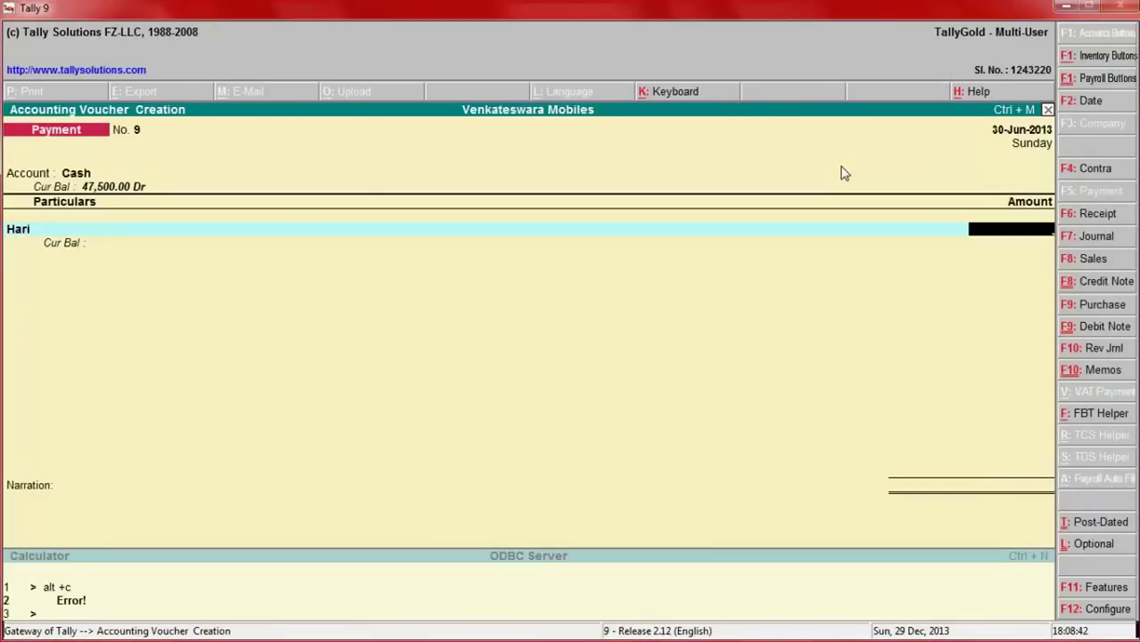
Check the travelling advance in Excel, enter 5,000 for the recipient's ledger, and end the particulars list.
key(alt+Tab)
key(alt+Tab)
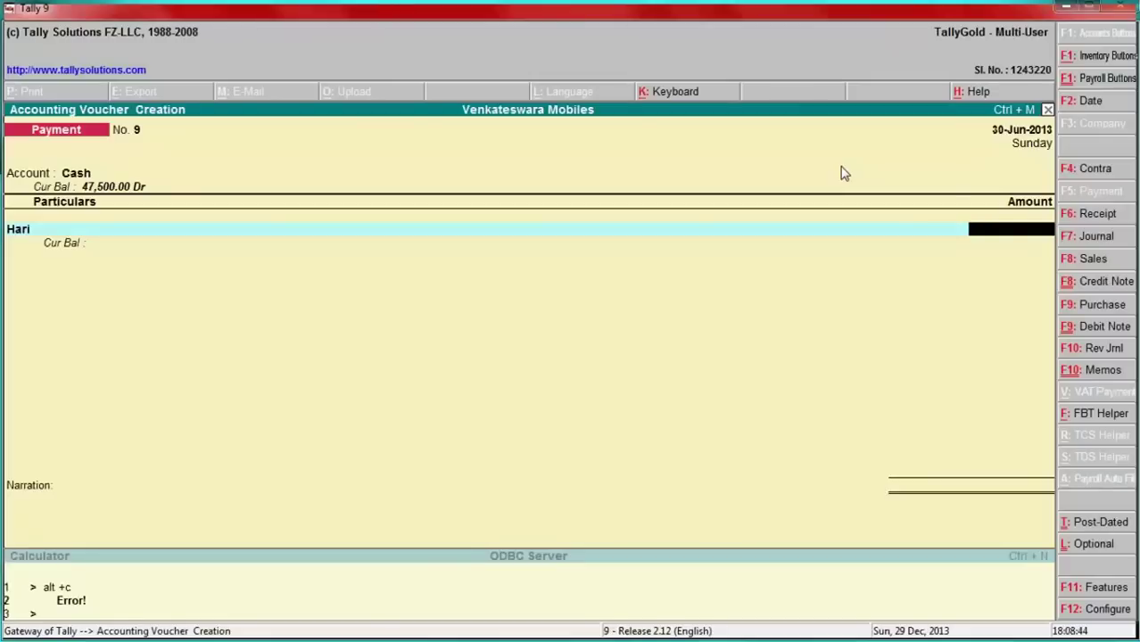
text(5000)
key(Return)
key(Return)
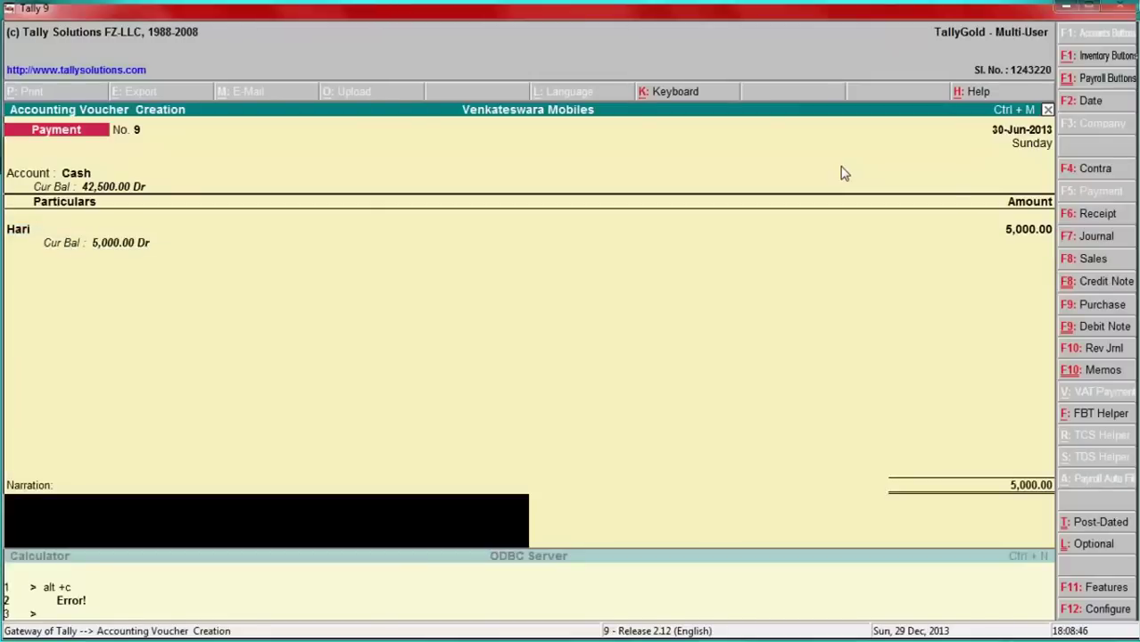
Enter a narration saying cash was paid to the recipient towards travelling advance, and save the payment voucher.
text(Paid cash t)
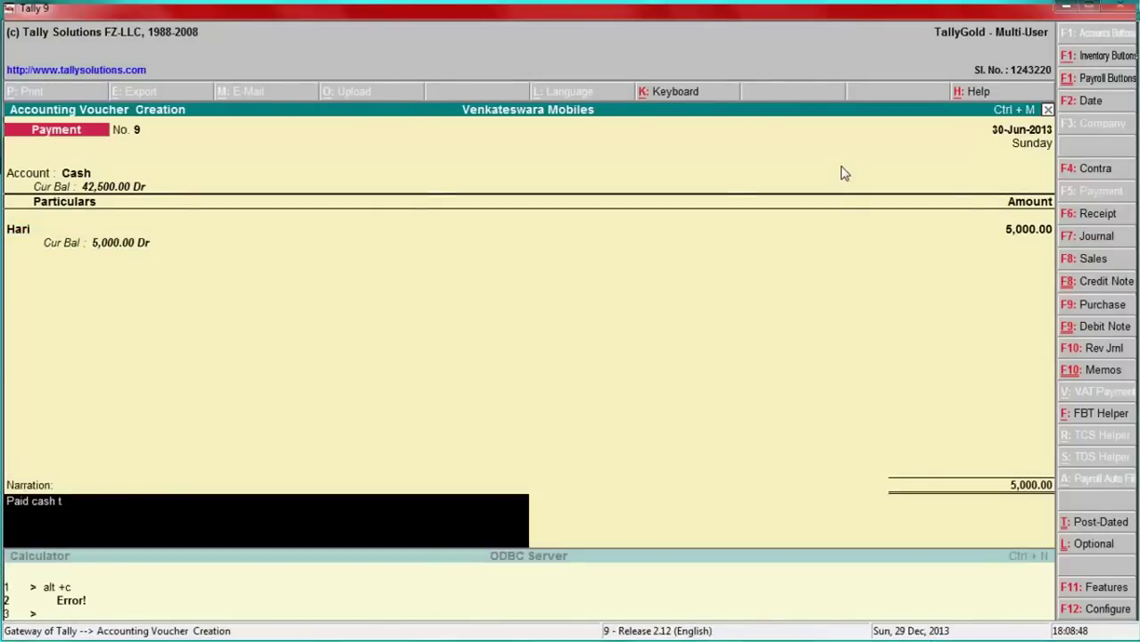
text(o hari w)
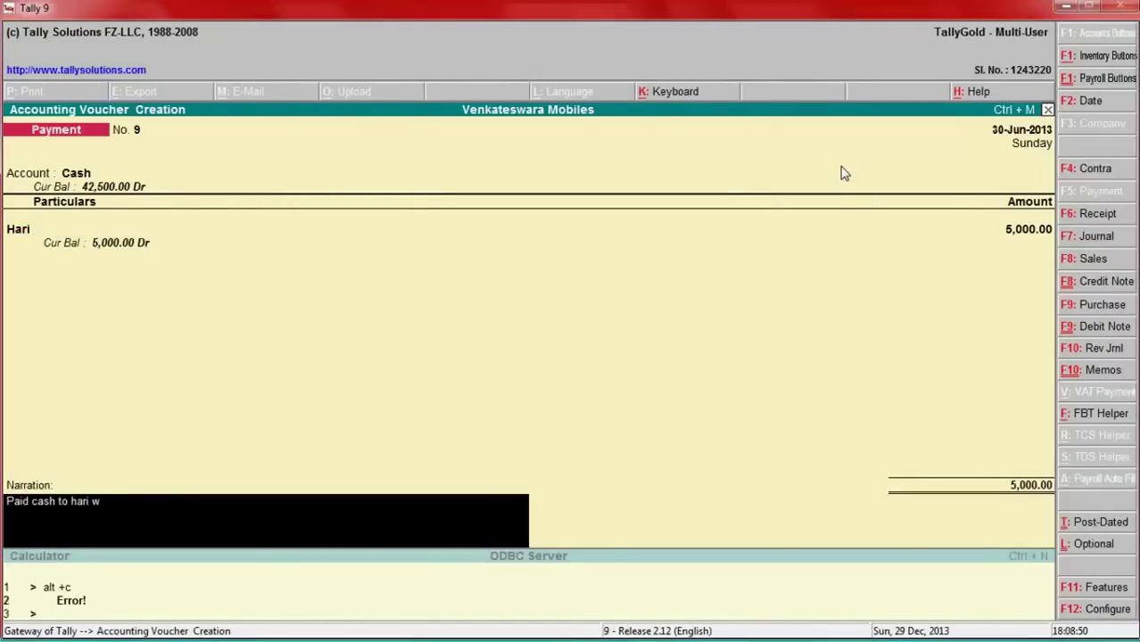
key(BackSpace)
text(towards tra)
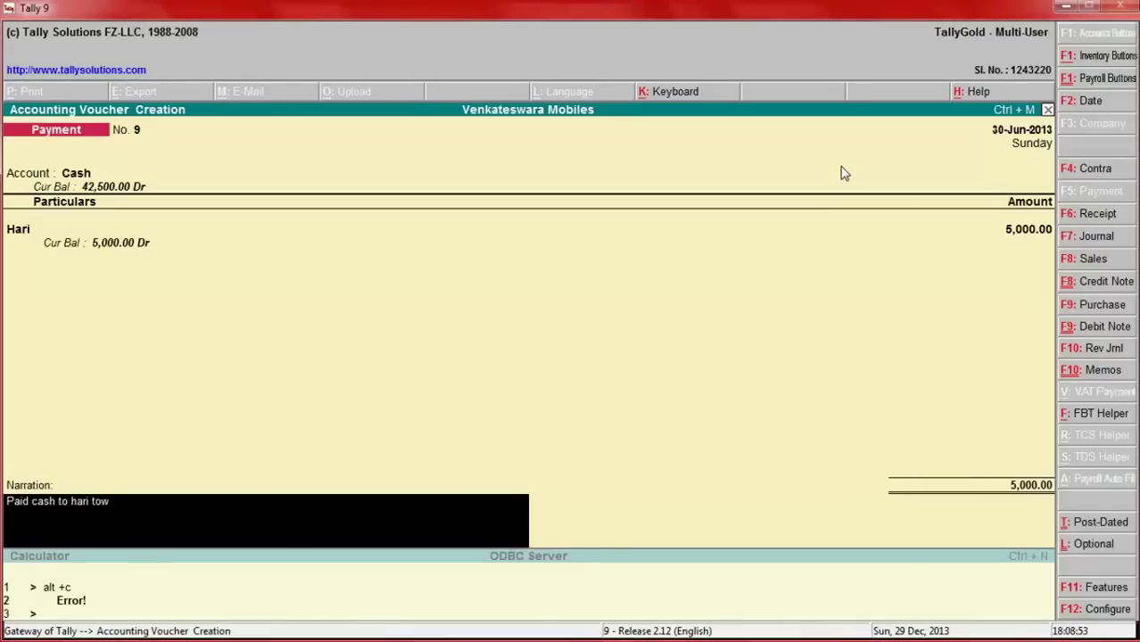
text(v)
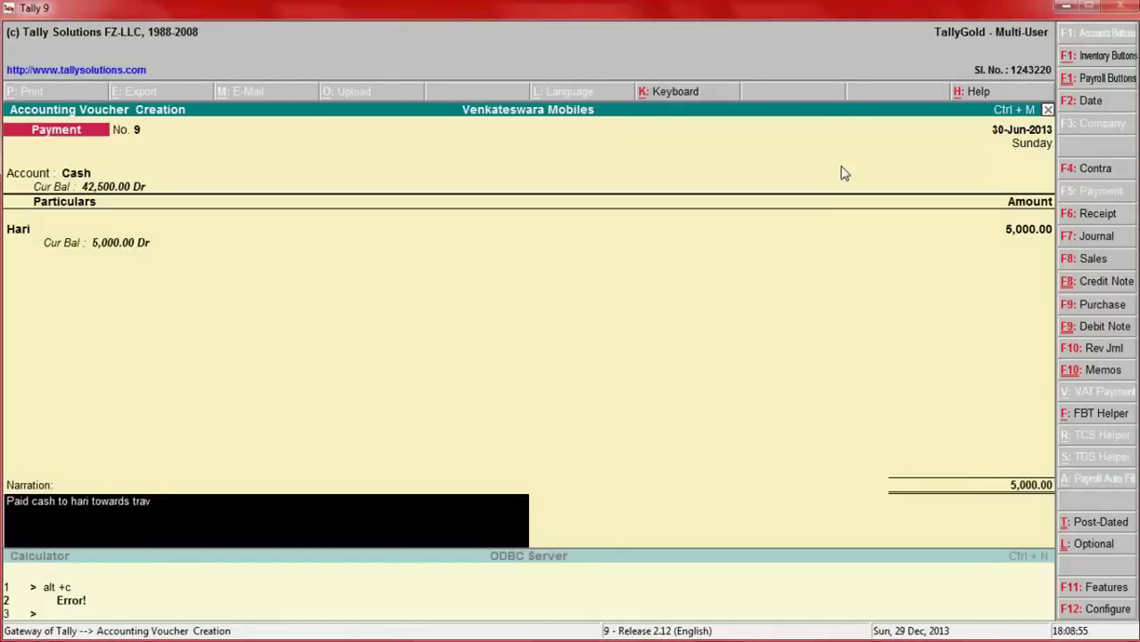
text(elling advance)
key(Return)
key(Return)
Check the travelling bills entry in the Excel list, and start a journal voucher in Tally dated 1-7.
key(alt+Tab)
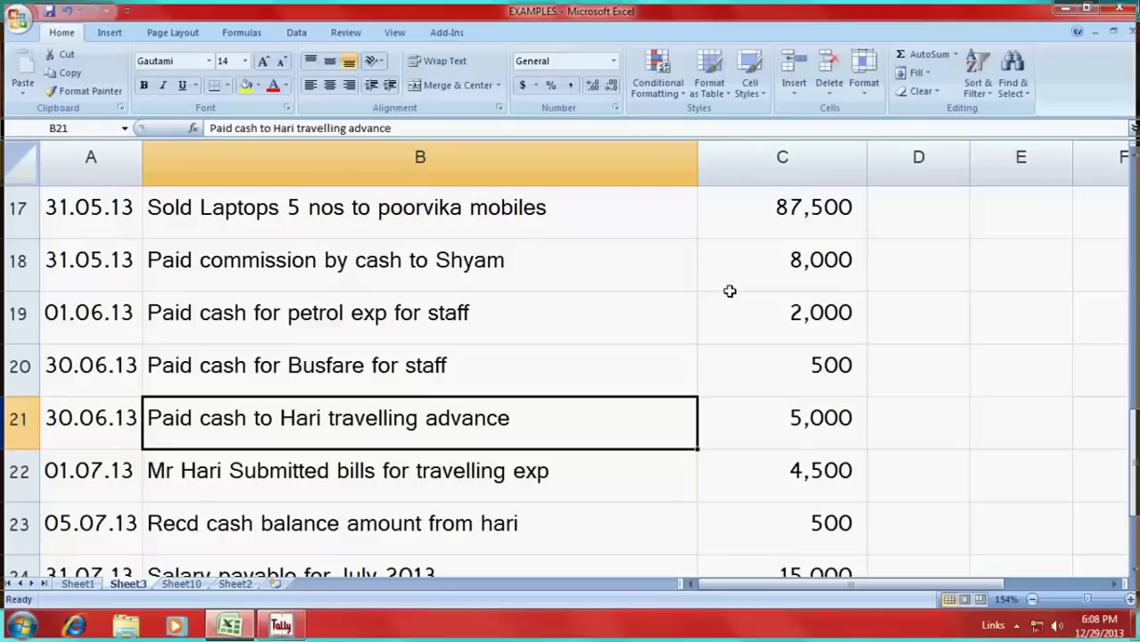
click(451, 482)
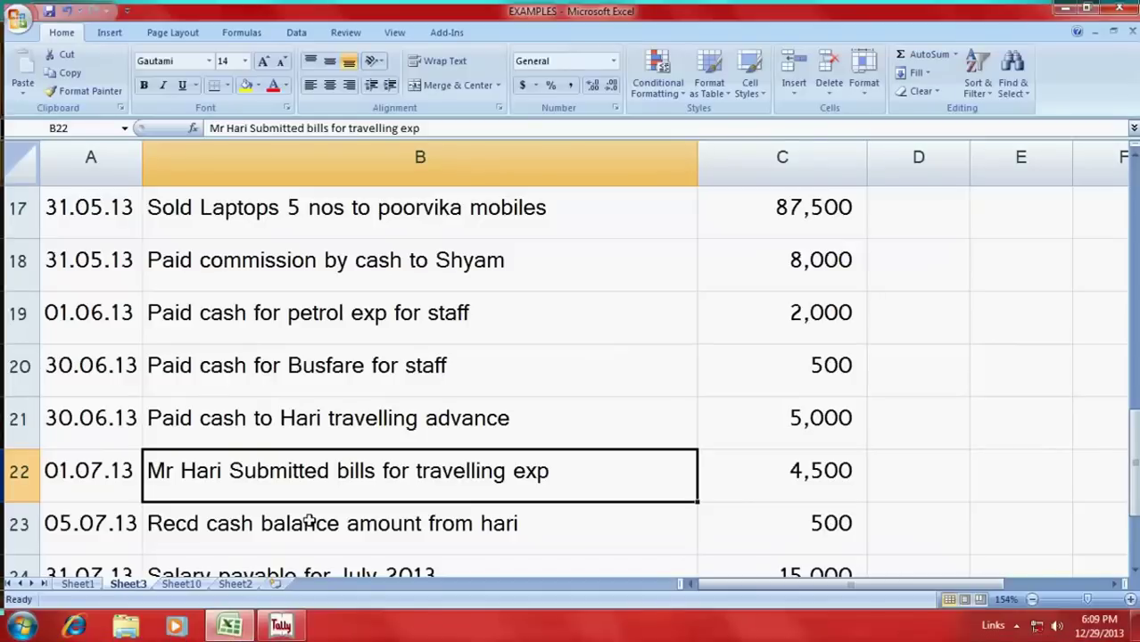
key(alt+Tab)
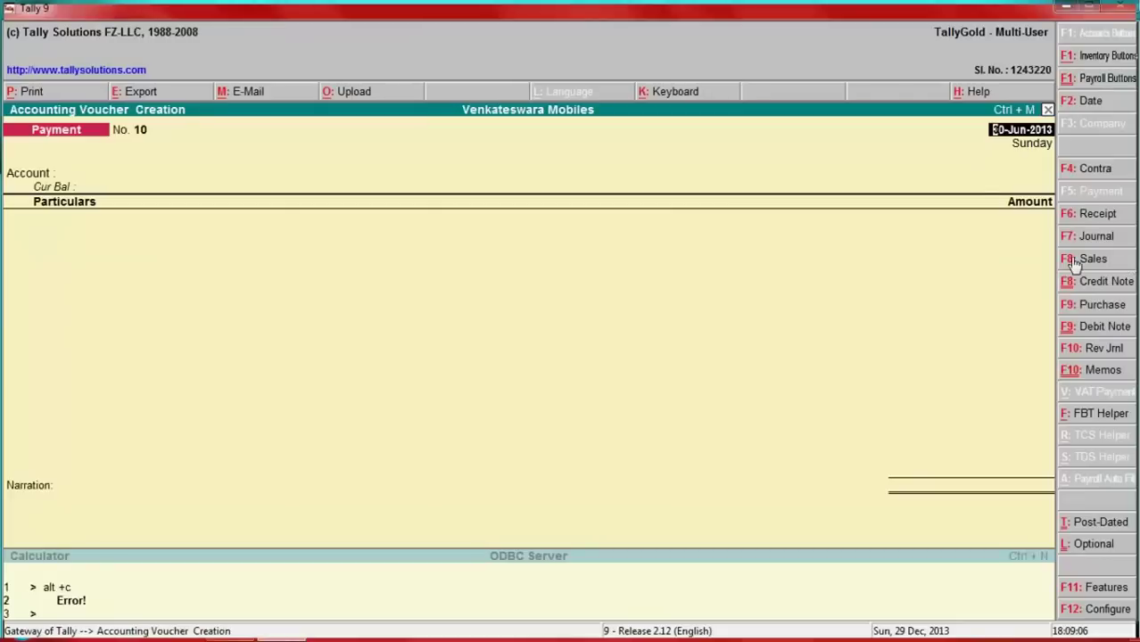
click(1089, 242)
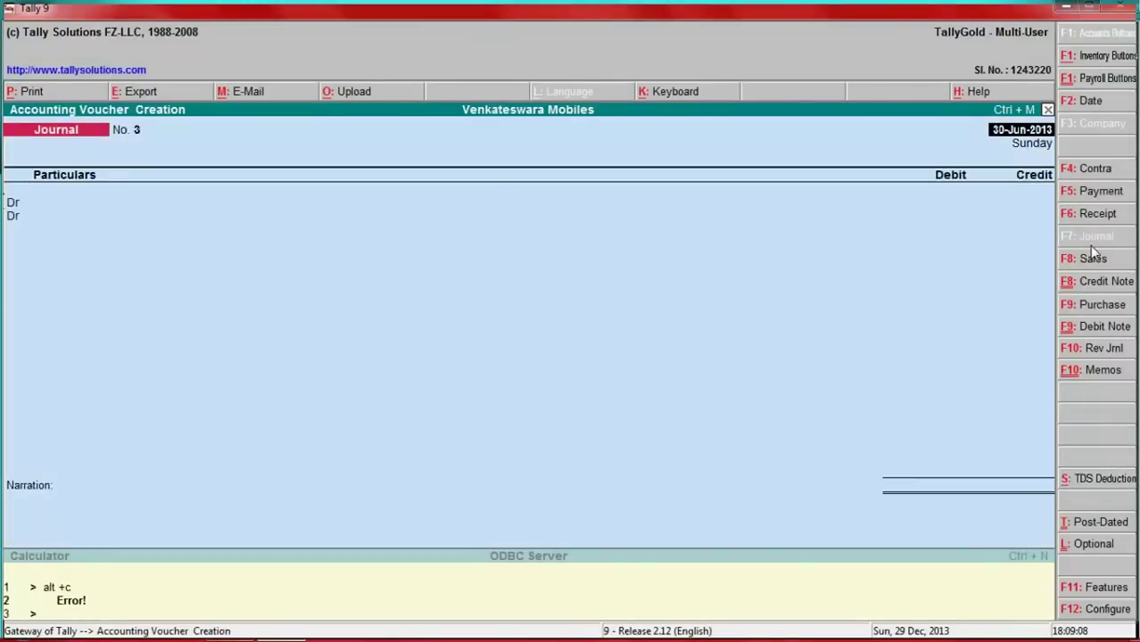
text(1-7)
key(Return)
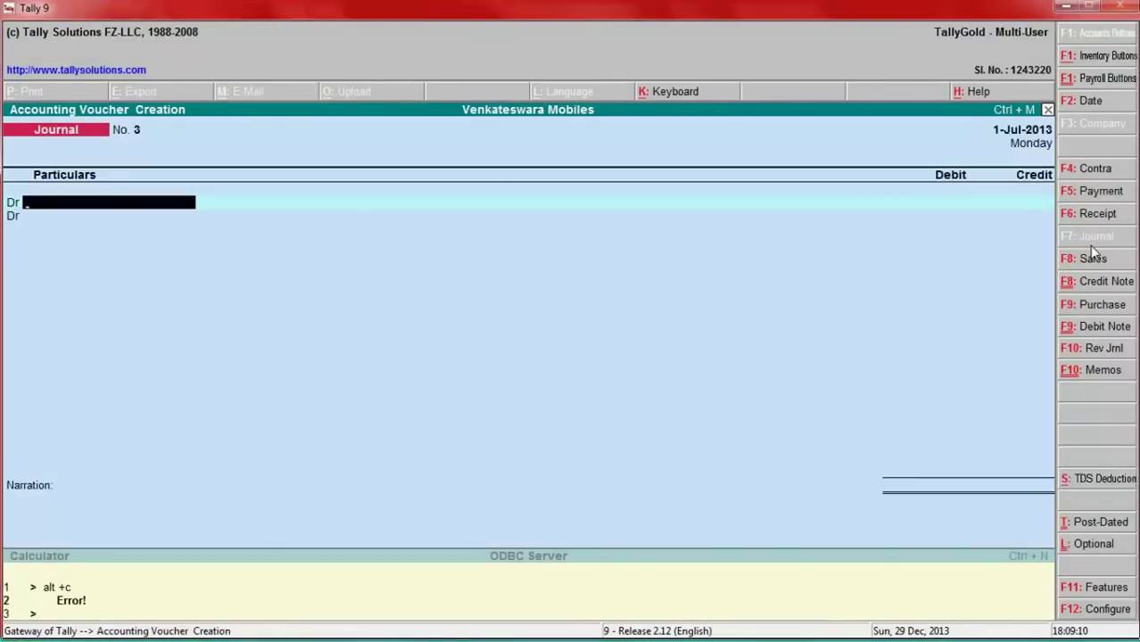
Recheck the entry in Excel, and create a Travelling Exp ledger from the journal's debit line, leaving the alias and notes blank.
key(alt+Tab)
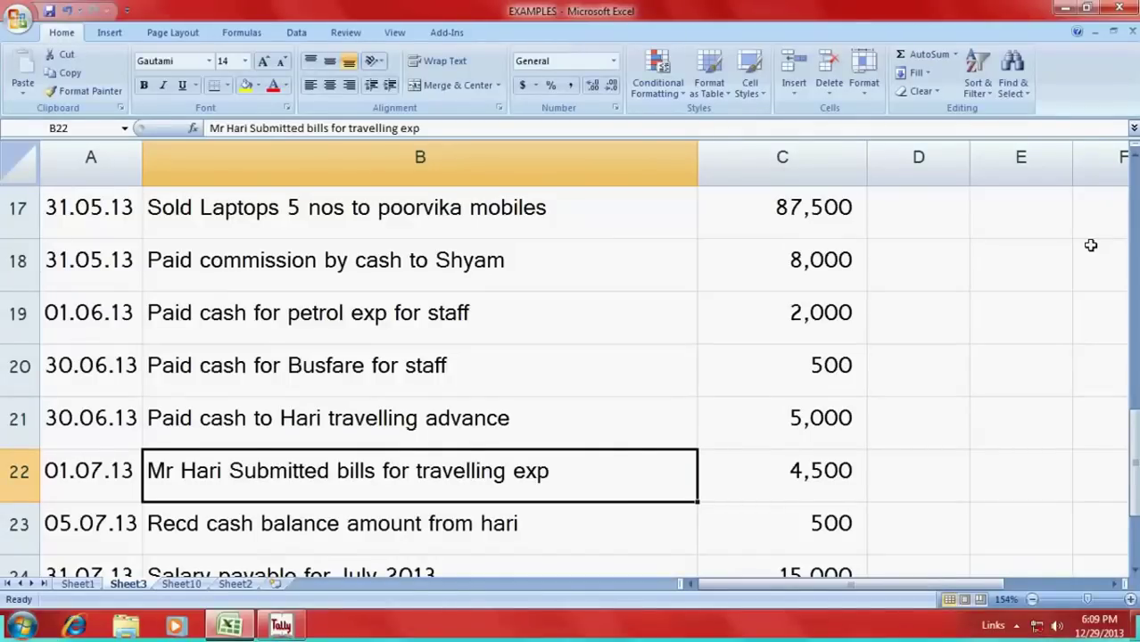
key(alt+Tab)
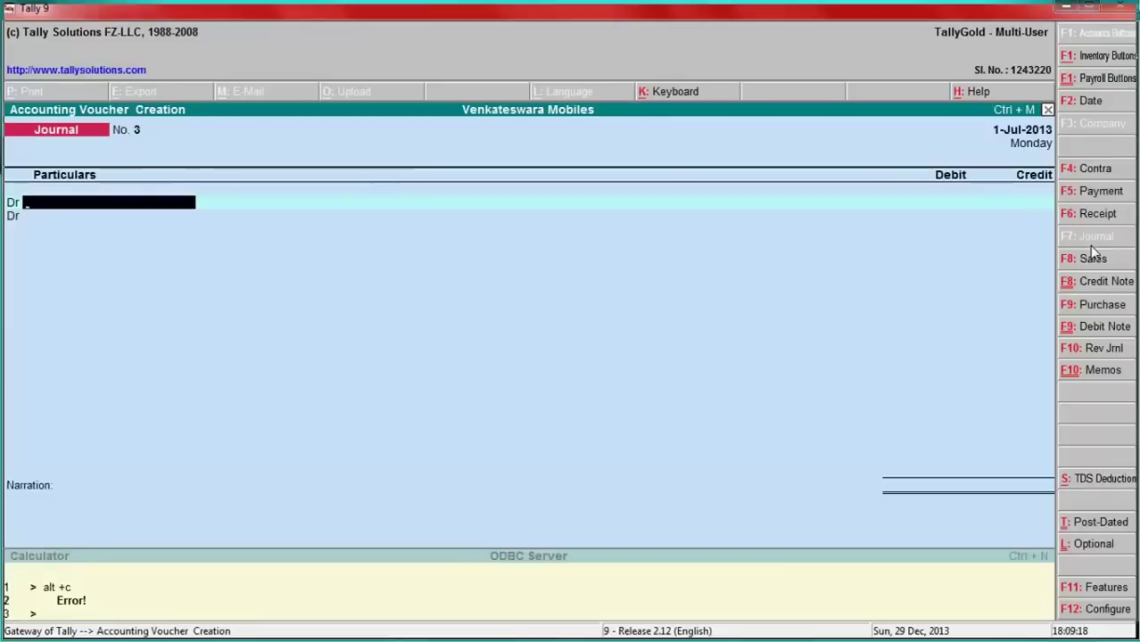
text(Rc)
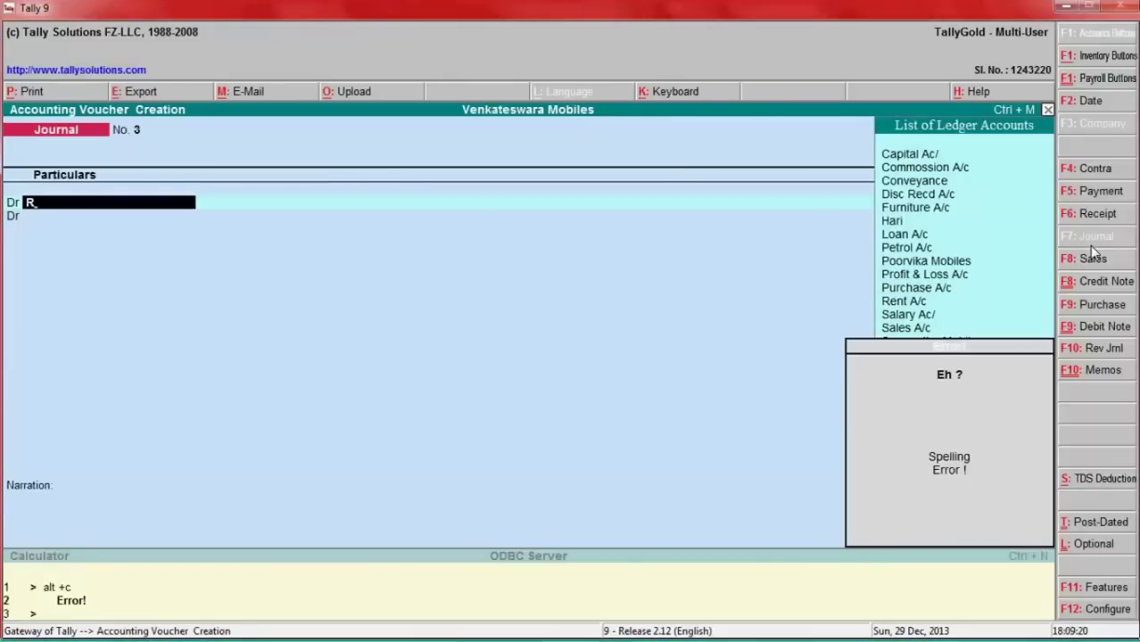
key(alt+c)
text(Travell)
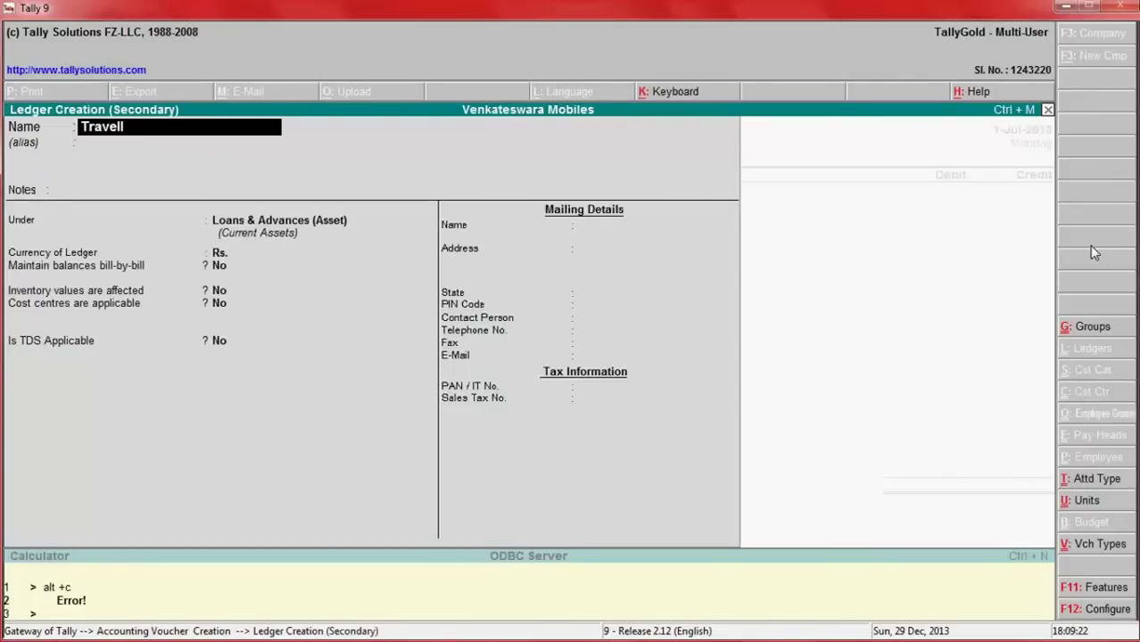
text(ing Exp)
key(Return)
key(Return)
key(Return)
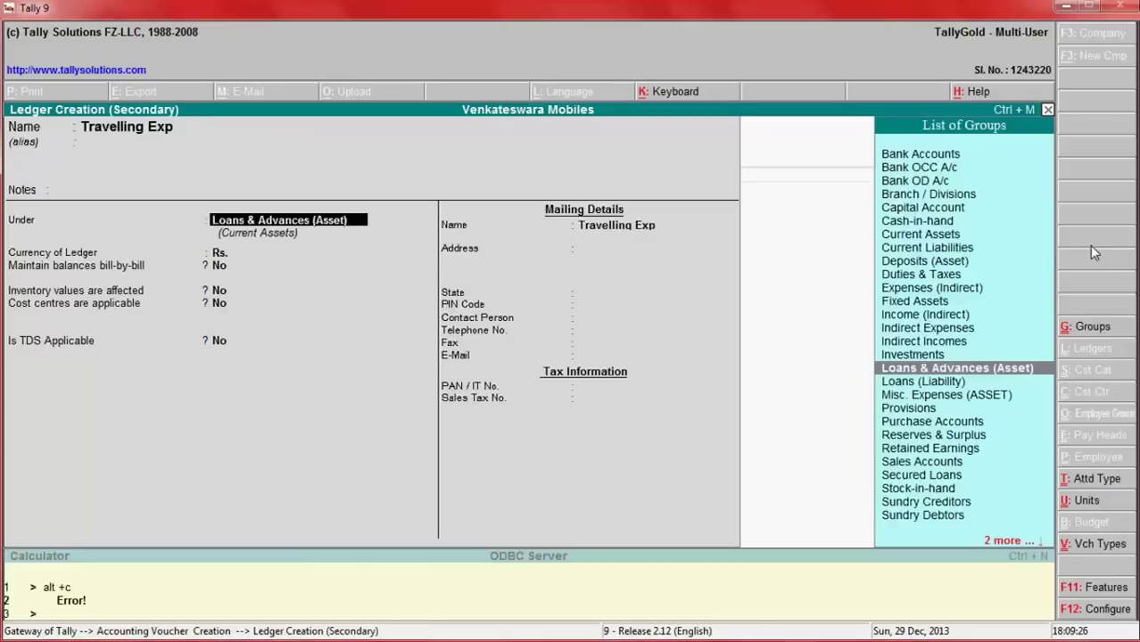
Place the Travelling Exp ledger under Indirect Expenses, keep the remaining defaults, and save it.
text(Indi)
key(Return)
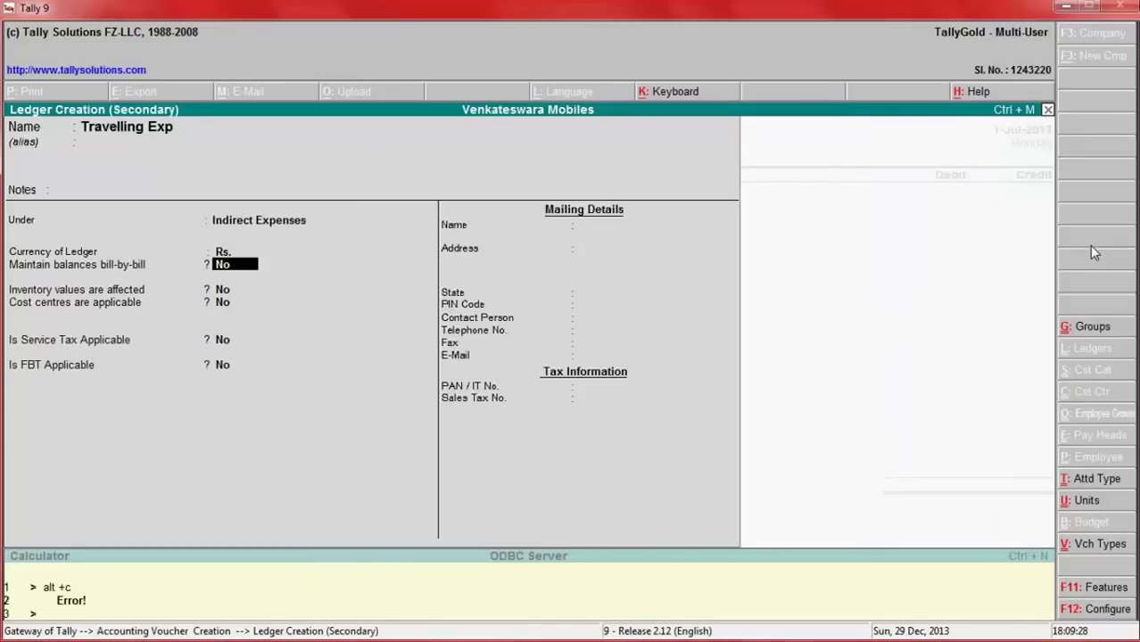
key(Return)
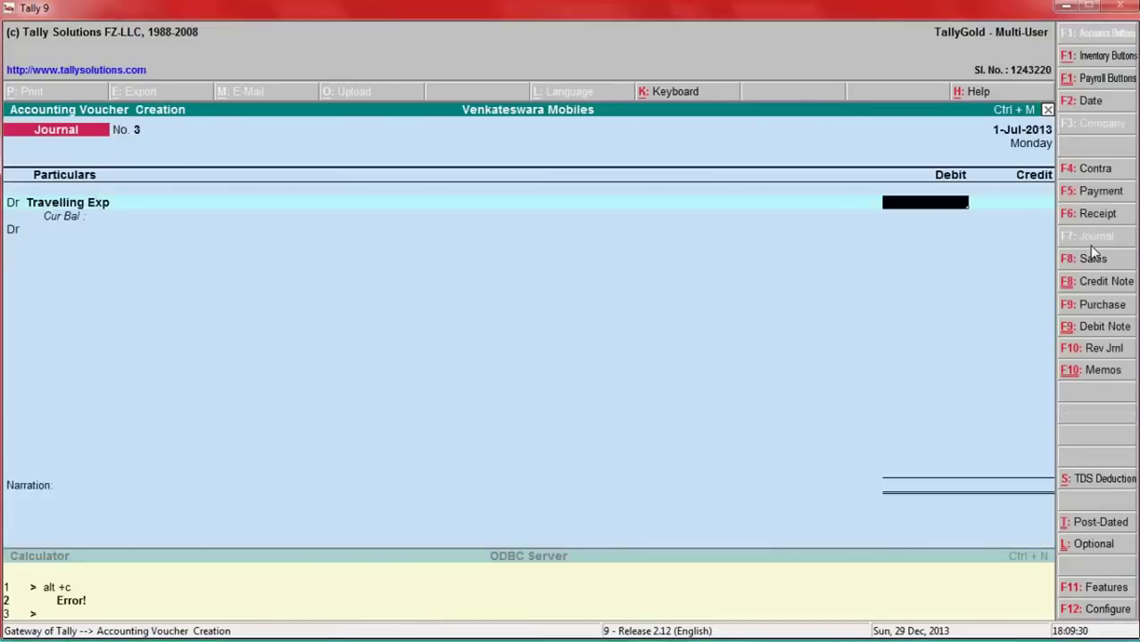
Debit 4,500 to Travelling Exp and credit the same amount to the advance recipient's ledger.
text(4500)
key(Return)
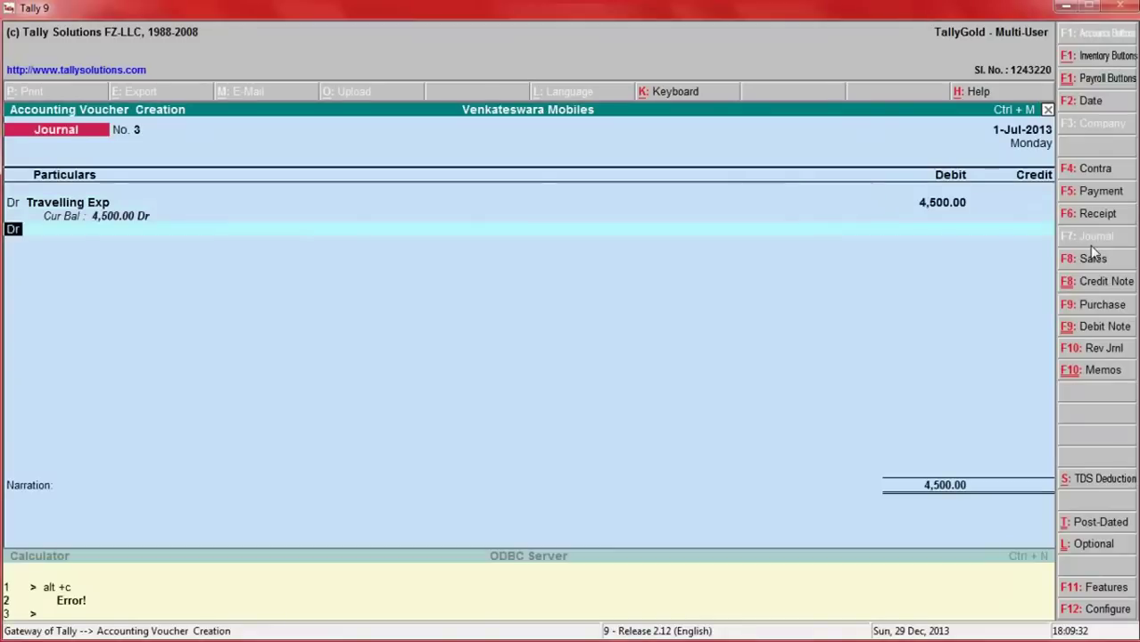
key(c)
key(Return)
text(Har)
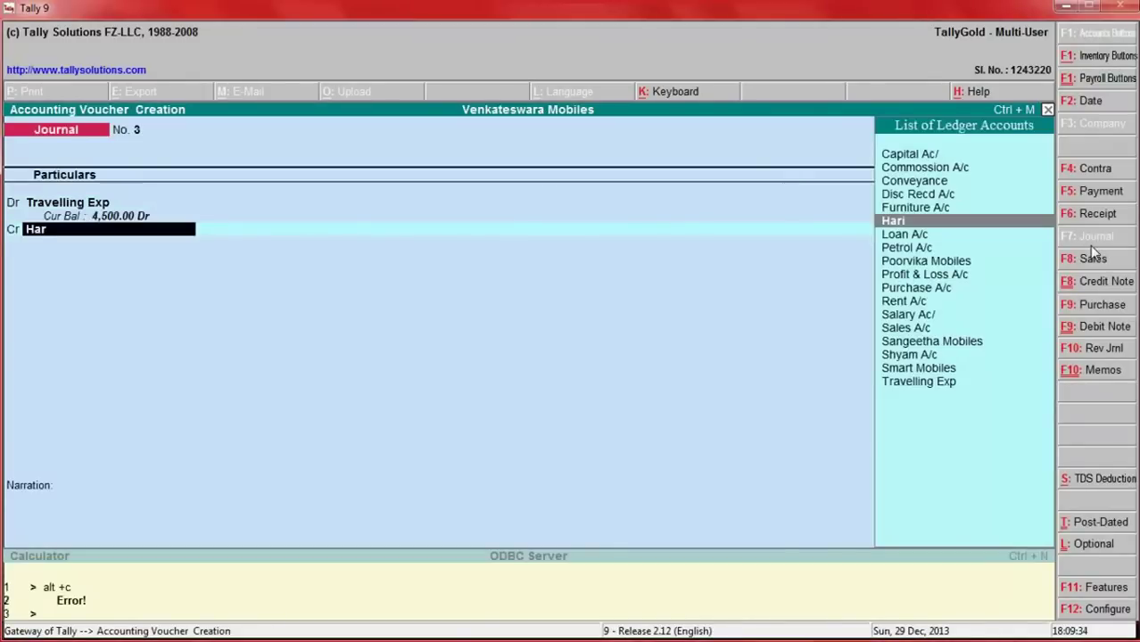
key(Return)
key(Return)
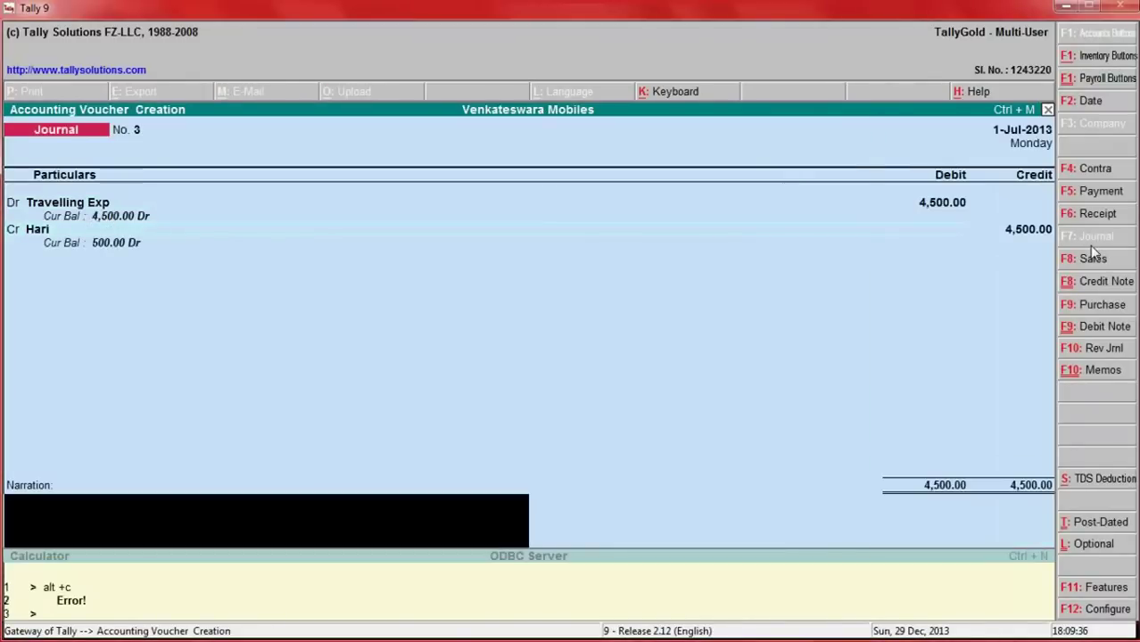
Enter a narration saying the advance recipient settled the bills towards travelling exp, and save the journal voucher.
text(Being)
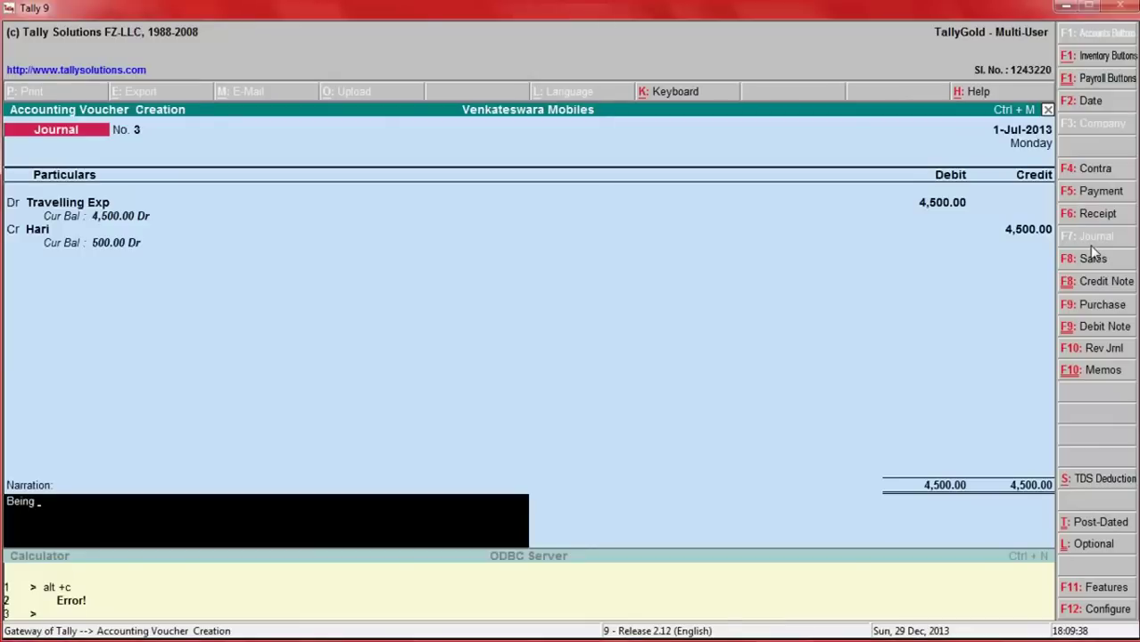
text( Mr)
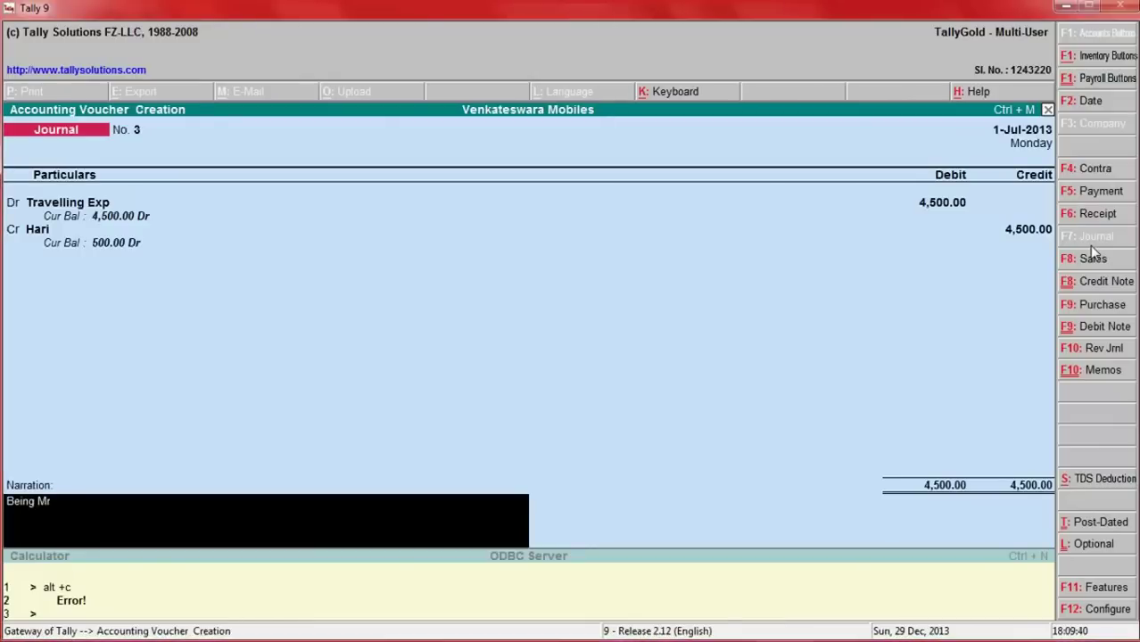
text( Hari settle the bi)
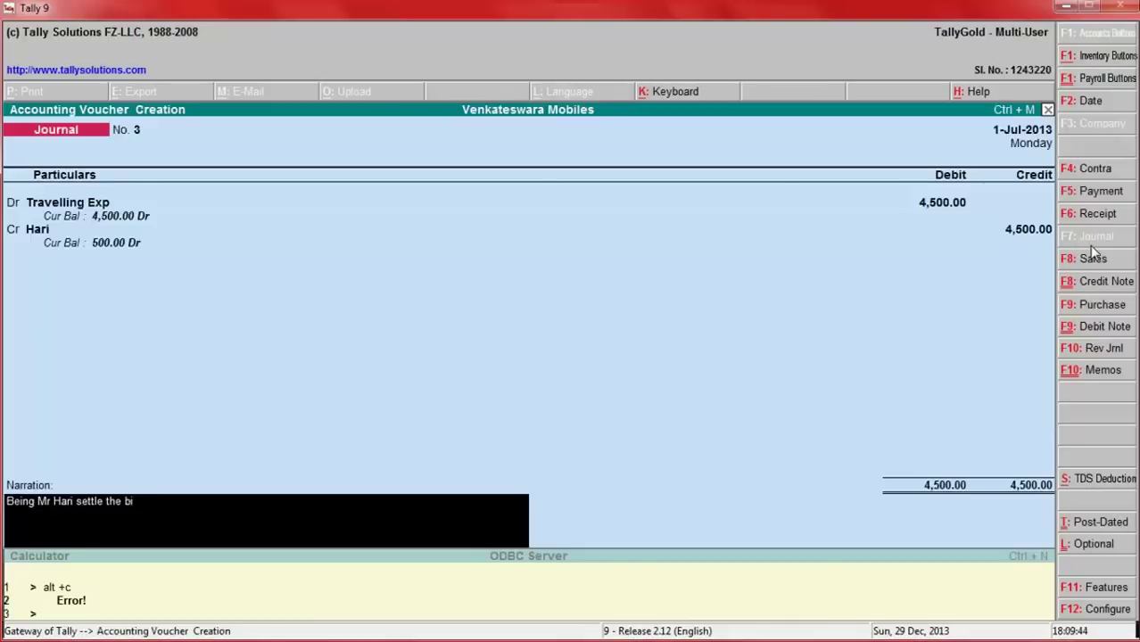
text(lls towards)
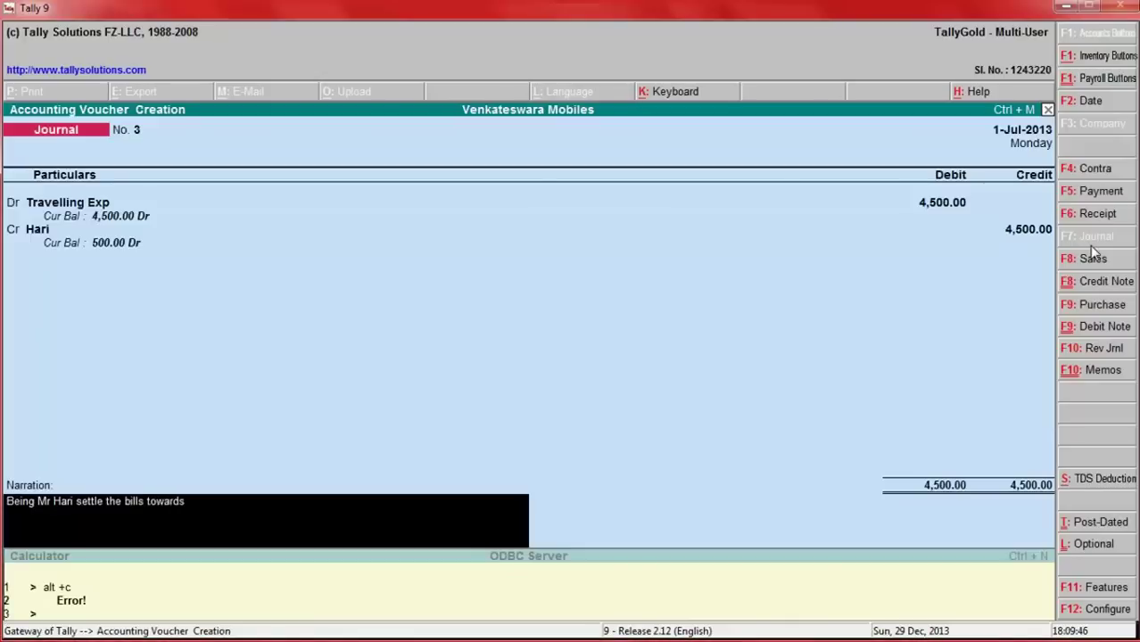
text( travelling exp)
key(Return)
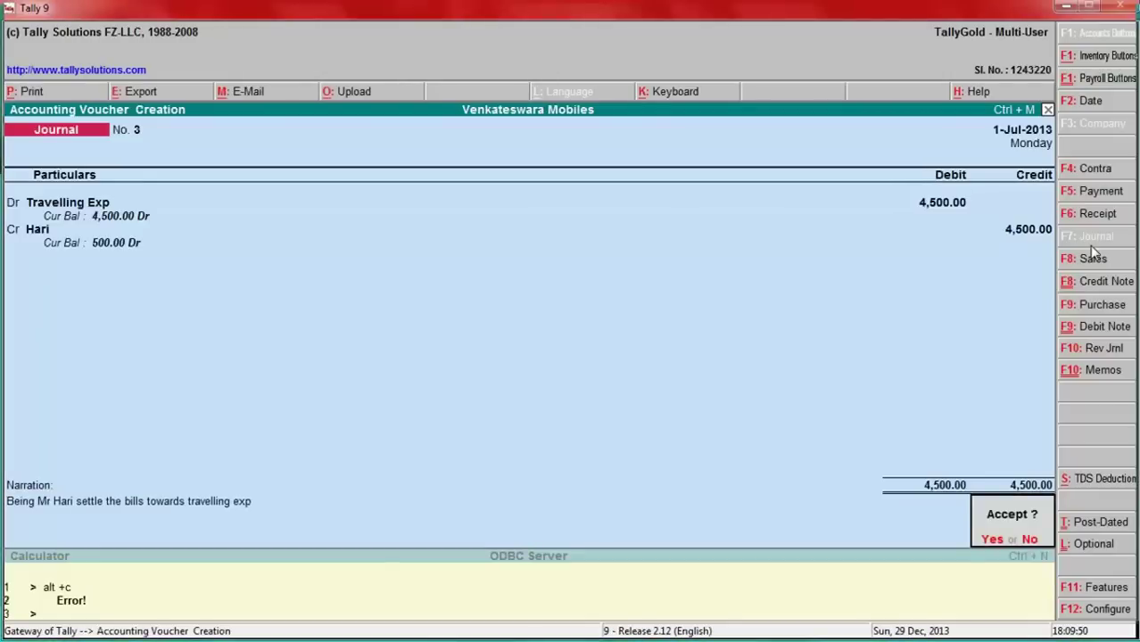
key(Return)
Check the balance cash received entry in Excel, and start a receipt voucher in Tally with Cash as the account.
key(alt+Tab)
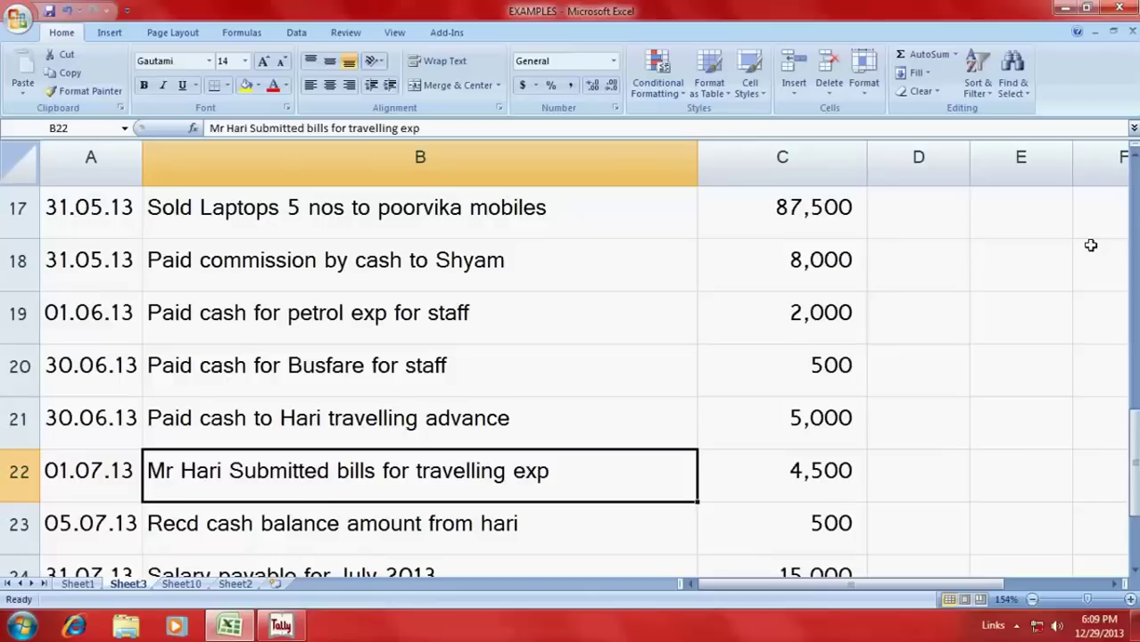
scroll(673, 357, down, 1)
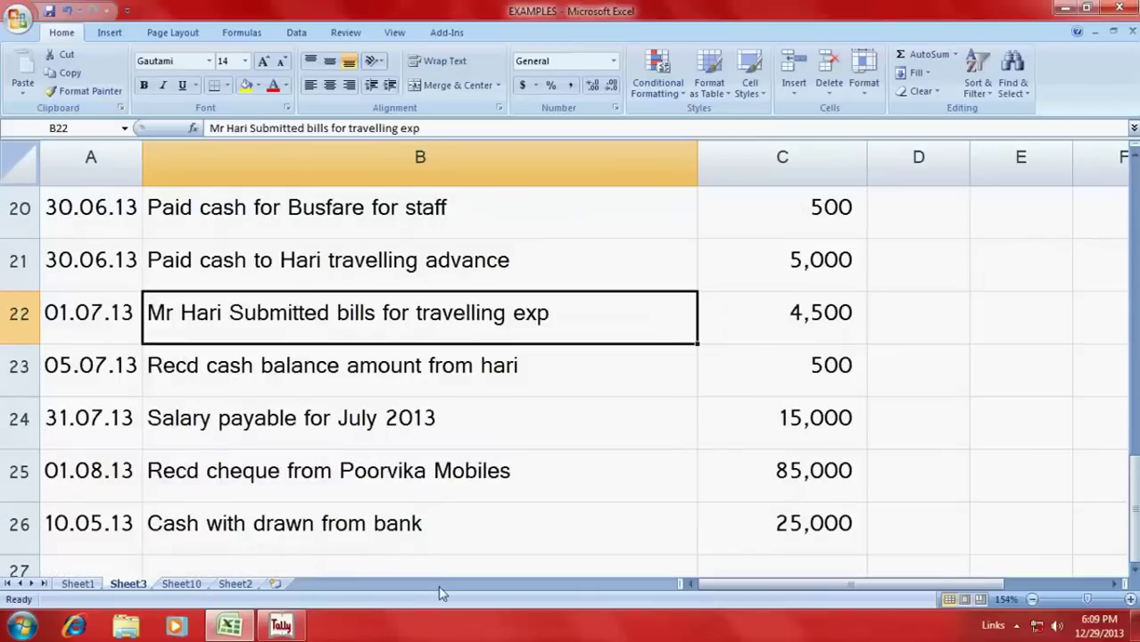
click(342, 369)
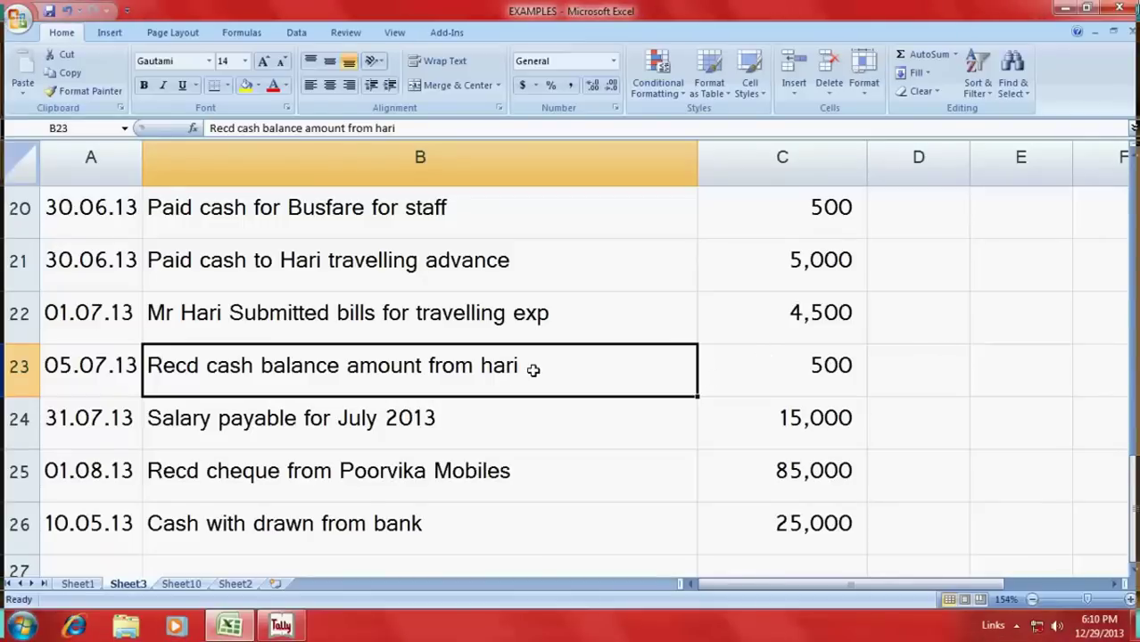
key(alt+Tab)
click(1111, 222)
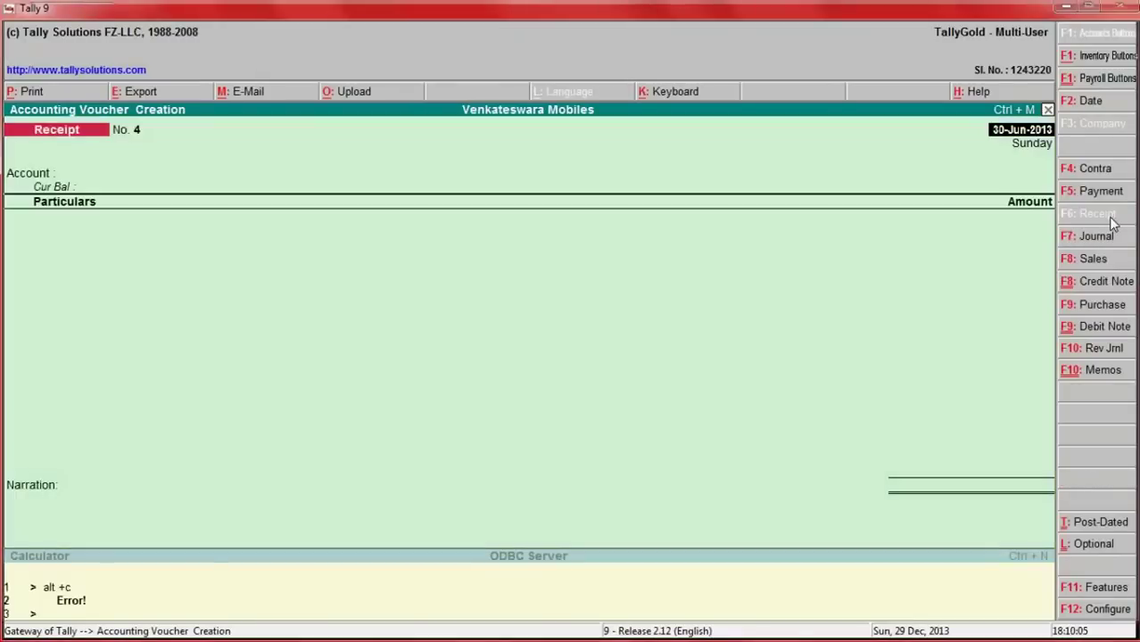
text(cas)
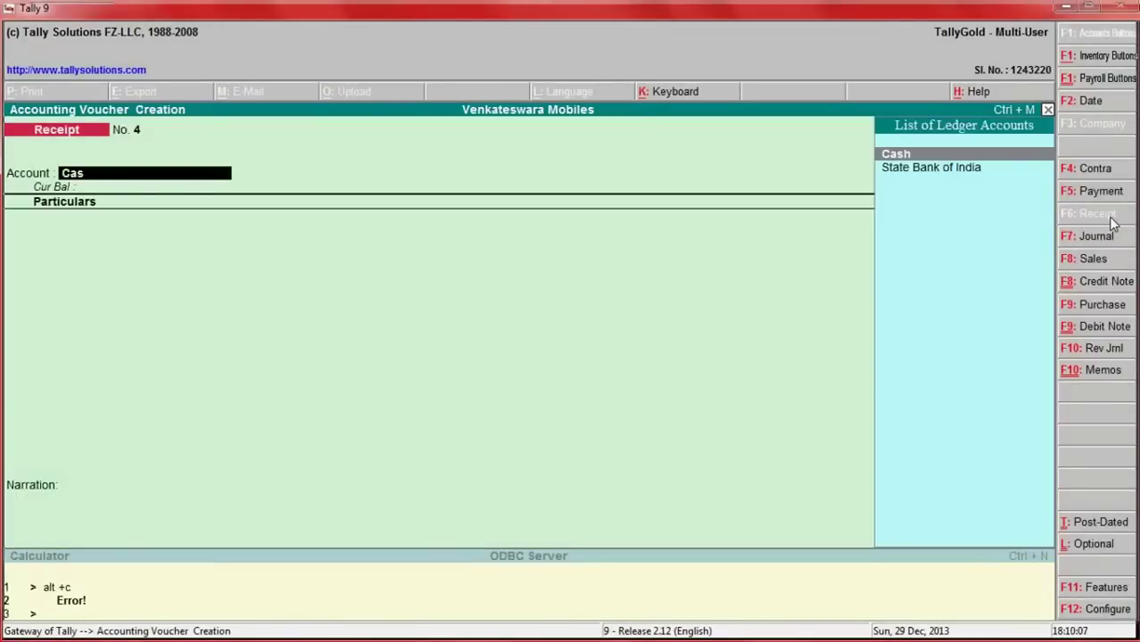
text(h)
key(Return)
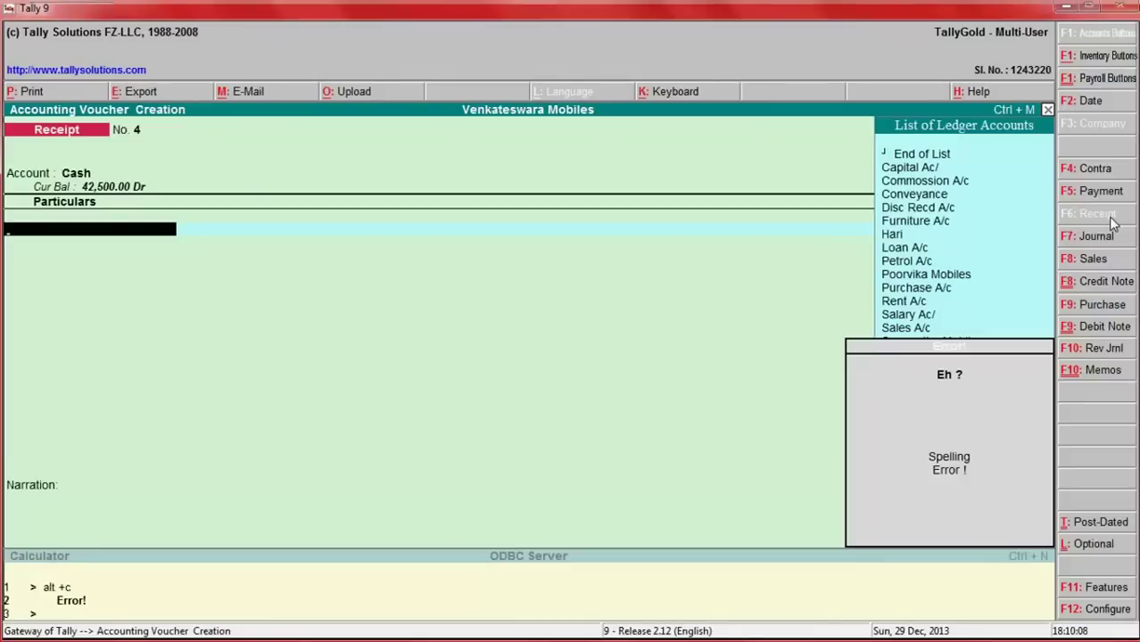
Enter 500 received against the advance recipient's ledger and end the particulars list.
text(Har)
key(Return)
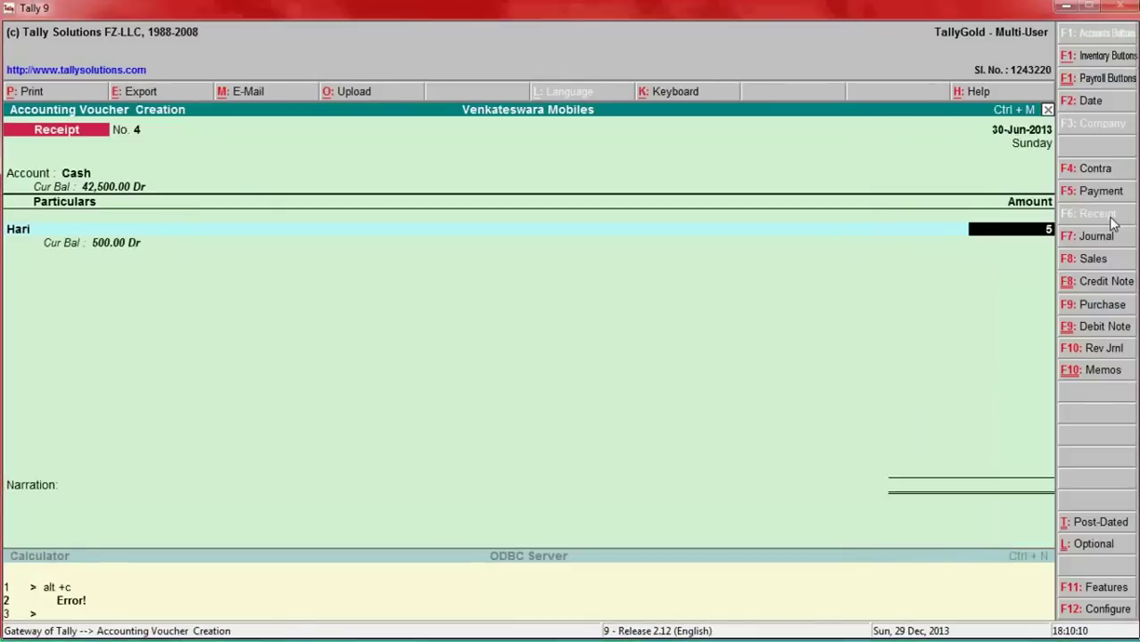
text(500)
key(Return)
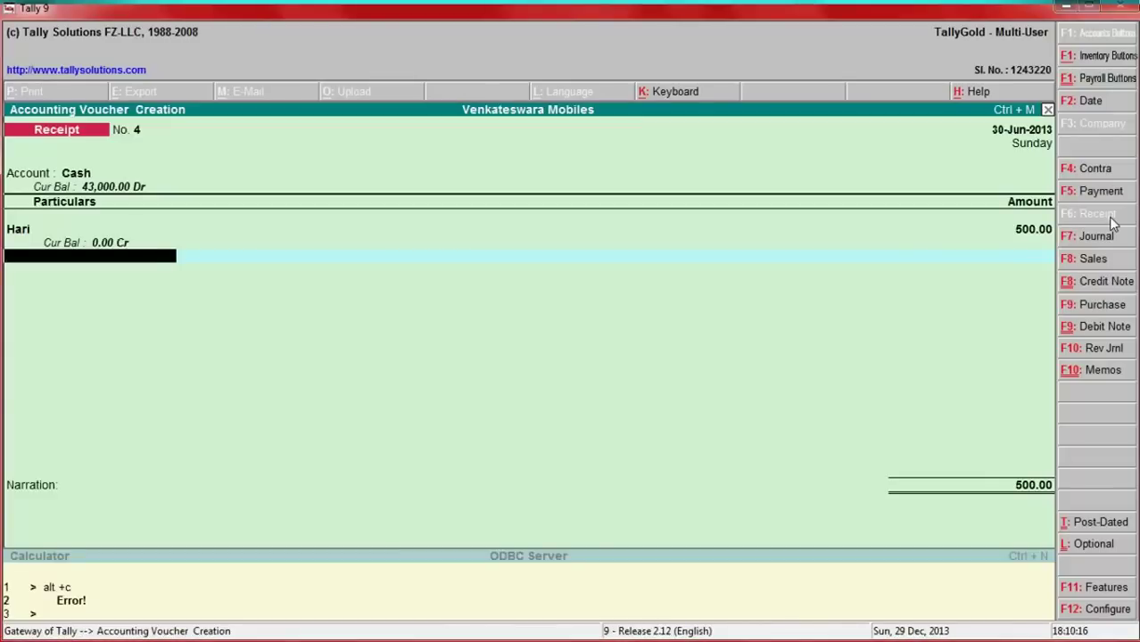
key(Return)
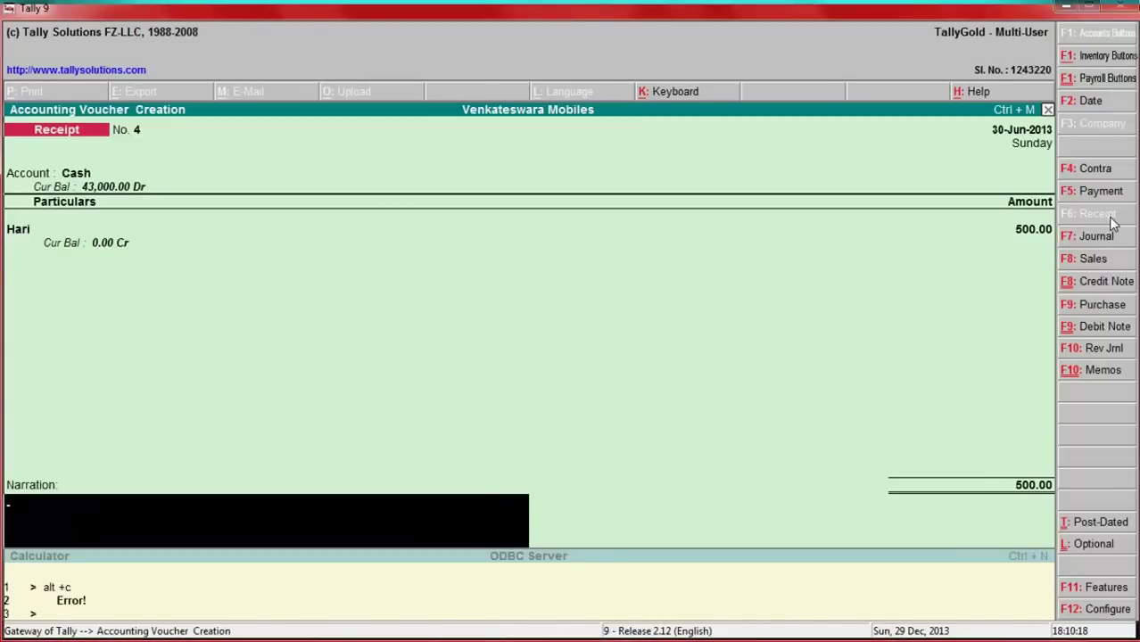
Enter a narration saying cash was received from the advance recipient, and save the receipt voucher.
text(Pa)
key(BackSpace)
key(BackSpace)
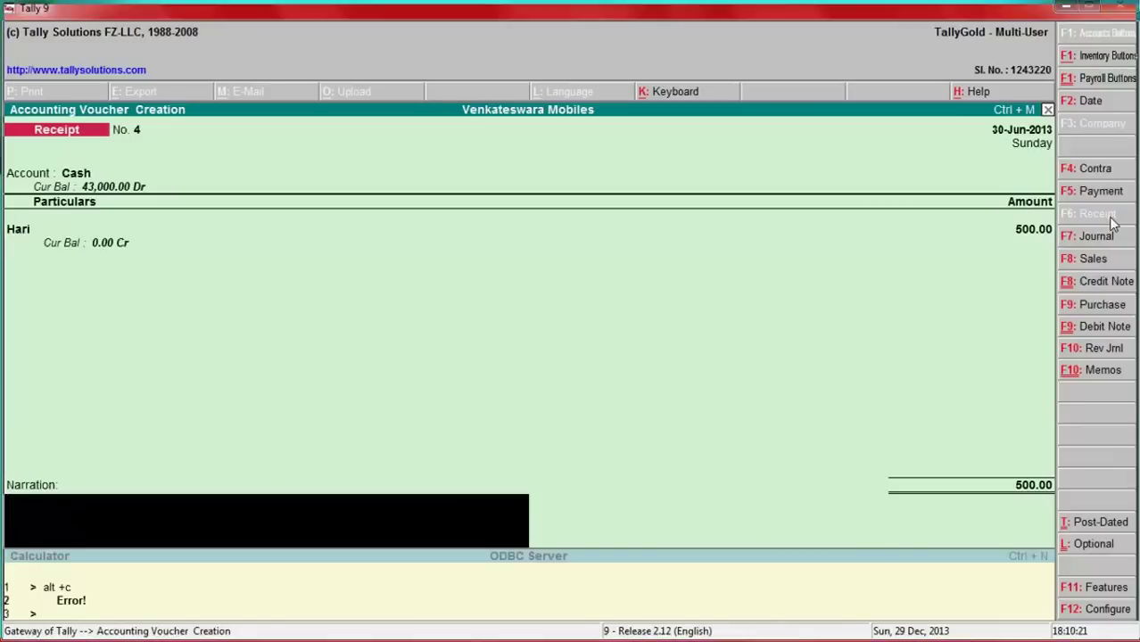
text(Recd cahs from Har)
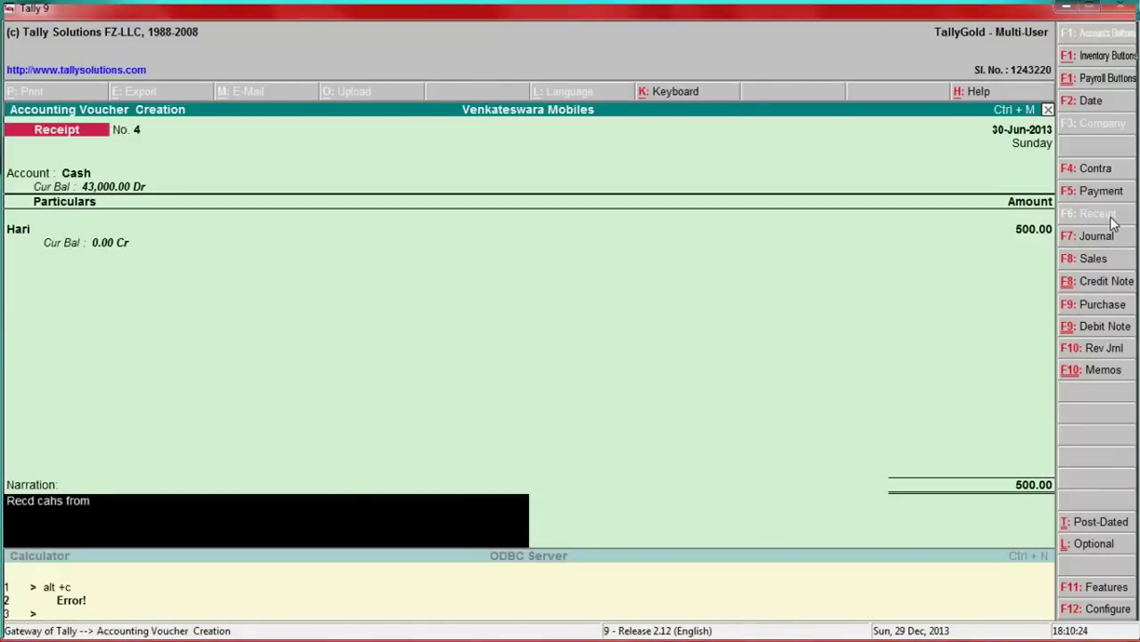
key(BackSpace)
key(BackSpace)
key(BackSpace)
key(BackSpace)
key(BackSpace)
key(BackSpace)
key(BackSpace)
key(BackSpace)
key(BackSpace)
key(BackSpace)
key(BackSpace)
key(BackSpace)
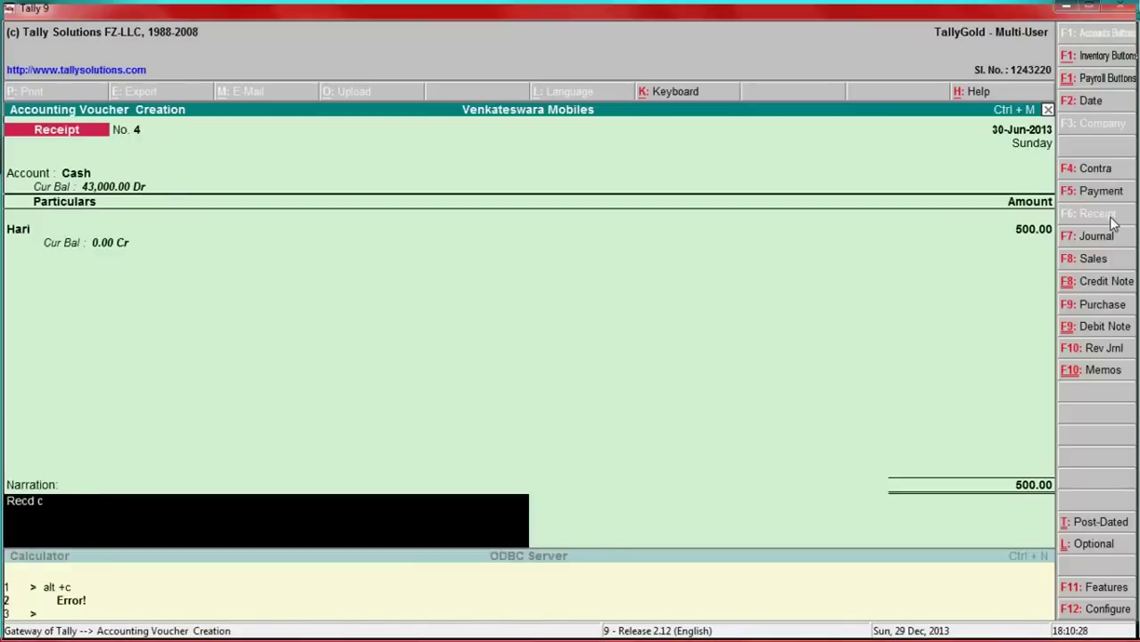
text(ash from)
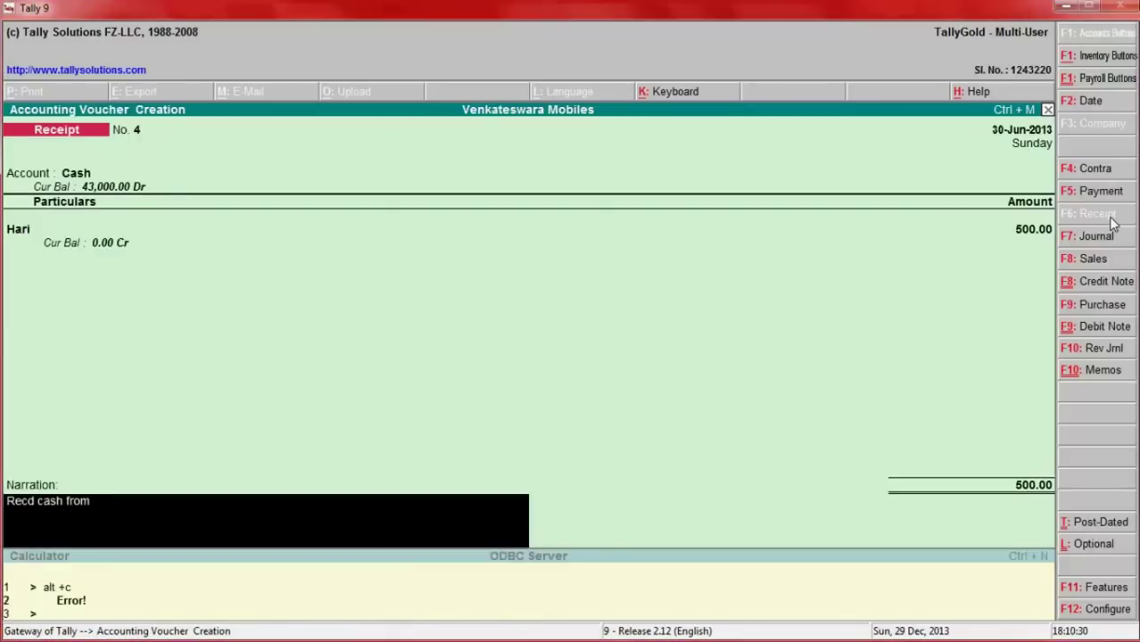
text( hari)
key(Return)
key(Return)
Select the July 2013 salary payable entry in Excel, and start a journal voucher in Tally.
key(alt+Tab)
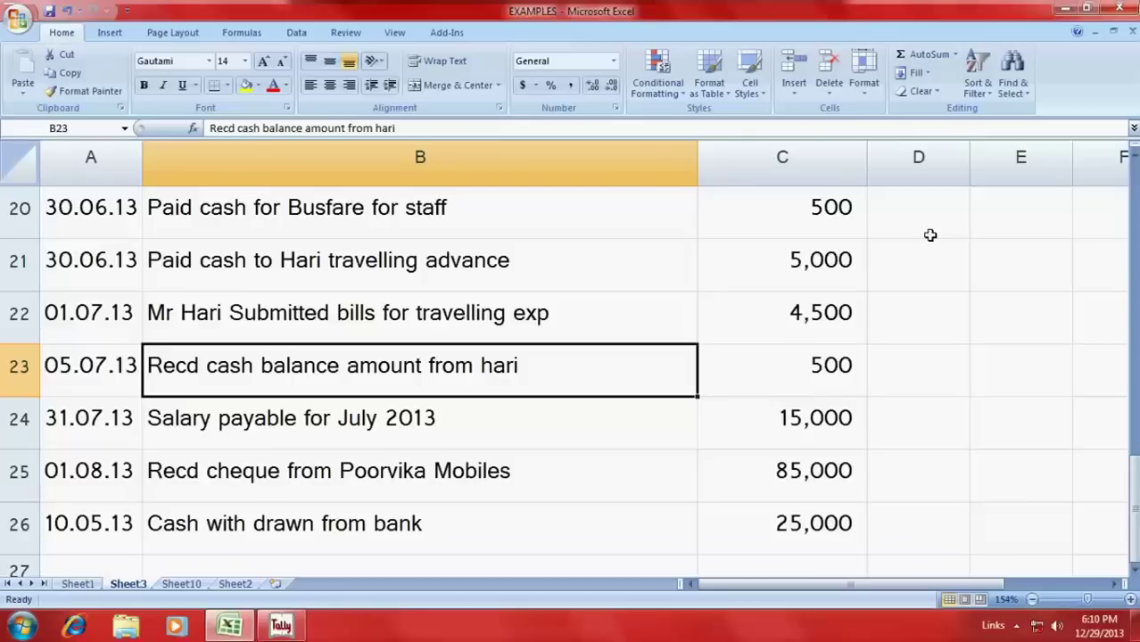
click(388, 430)
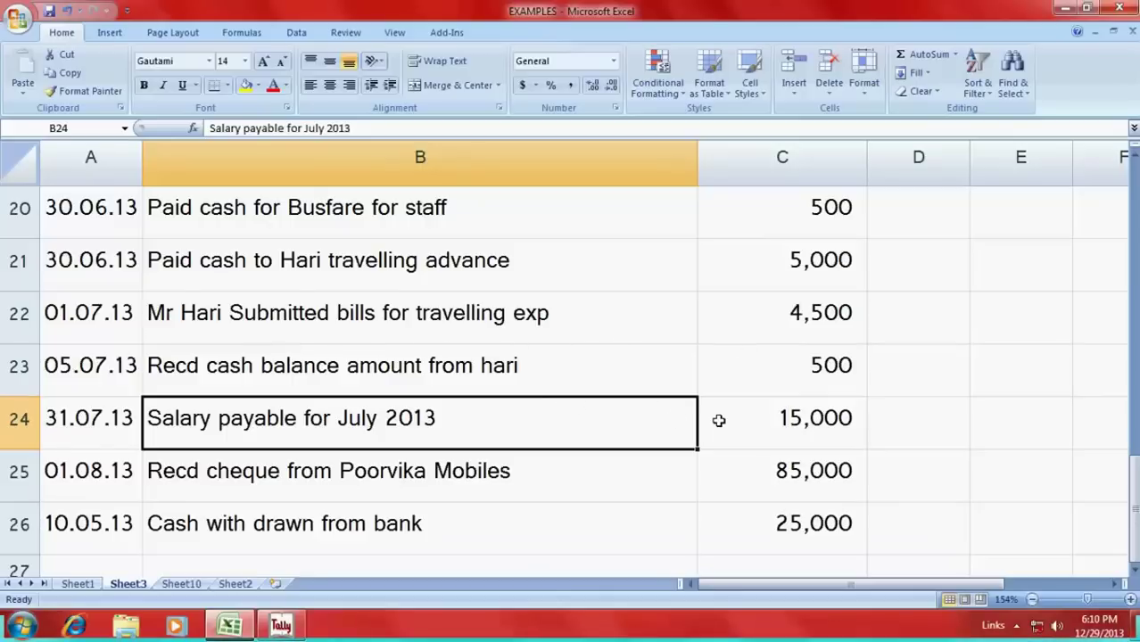
key(alt+Tab)
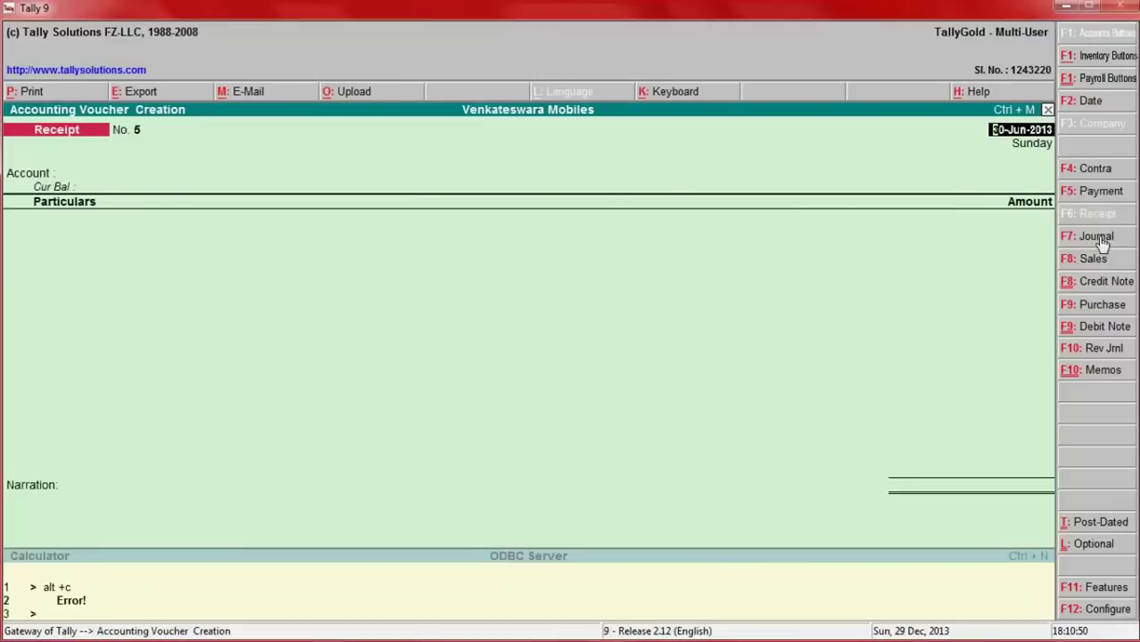
click(1090, 239)
text(31)
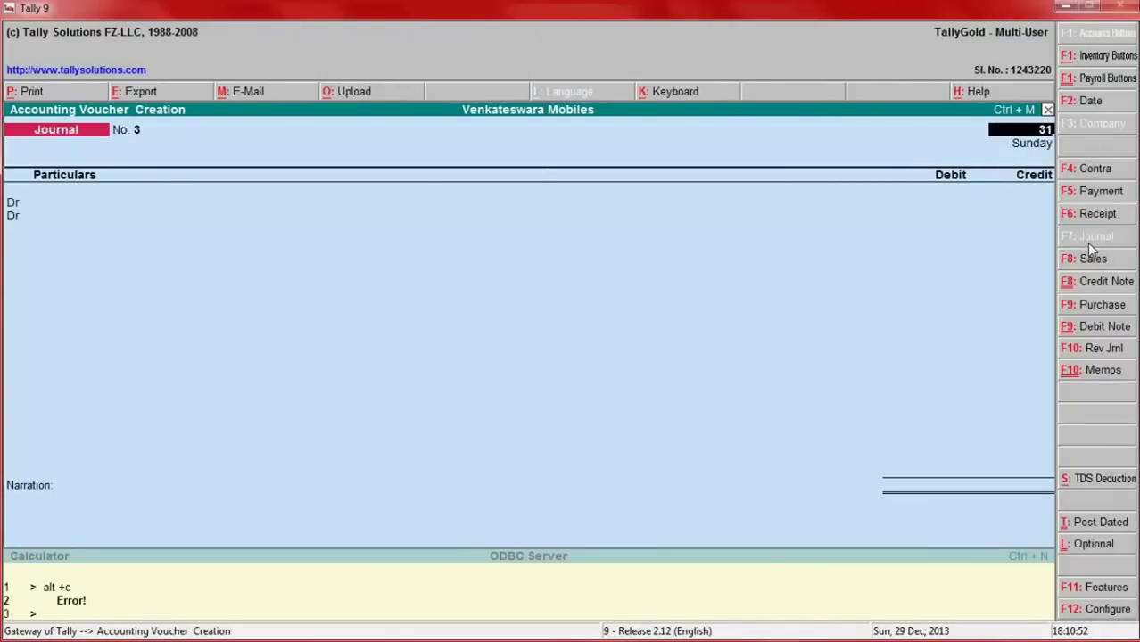
key(BackSpace)
key(BackSpace)
text(7)
key(Return)
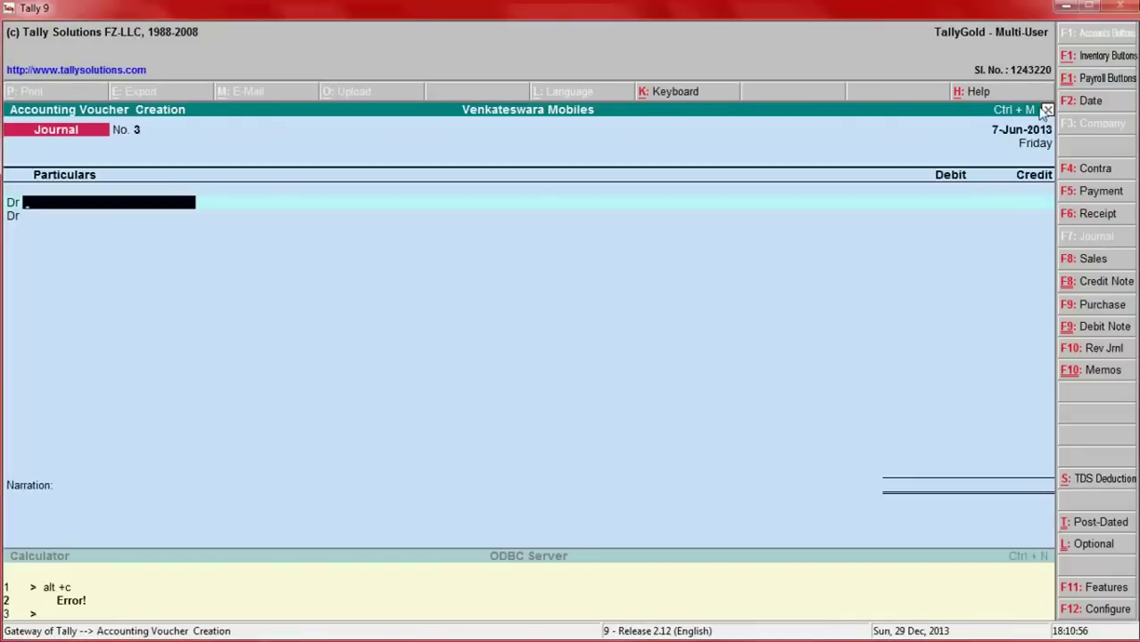
Recheck the salary entry's date in Excel, and set the journal voucher's date to 31-7 in Tally.
click(1025, 129)
key(alt+Tab)
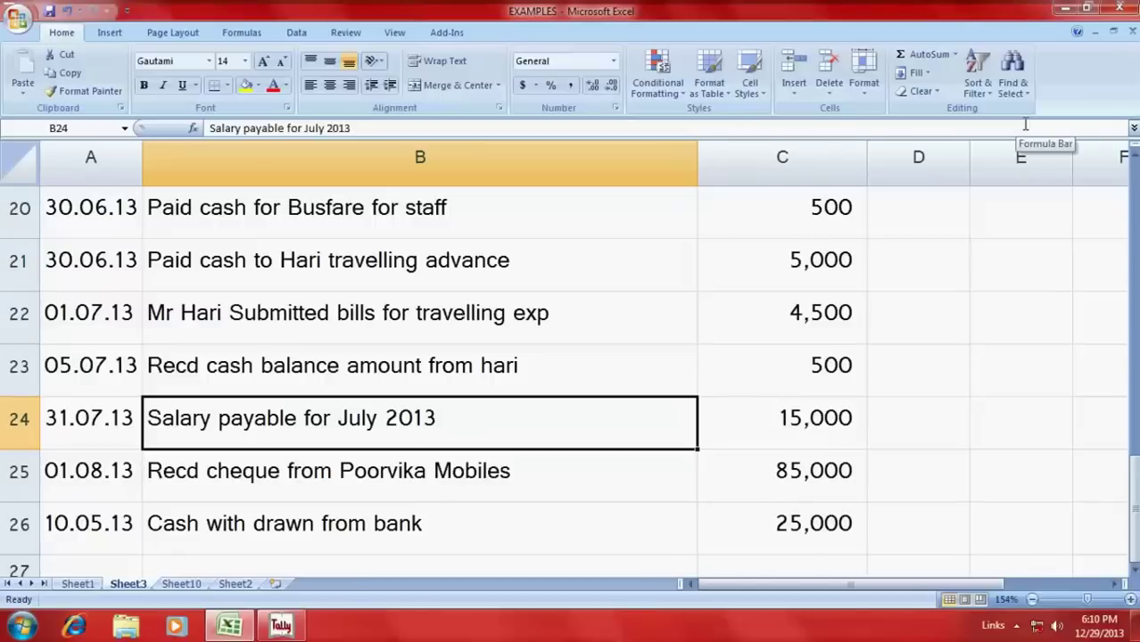
key(alt+Tab)
text(1-7)
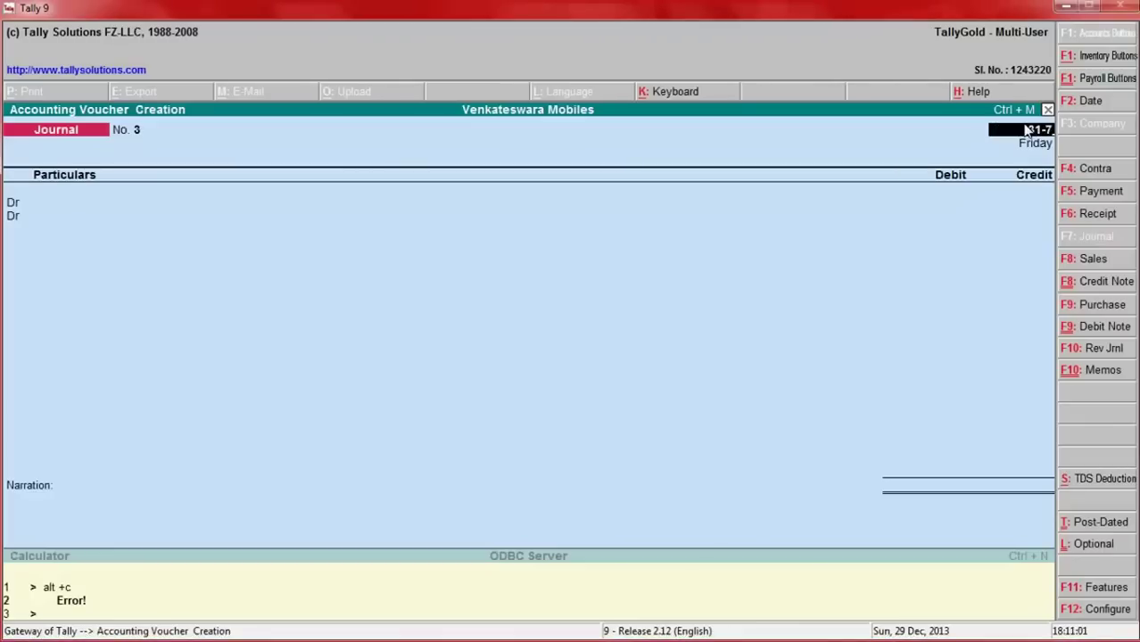
key(Return)
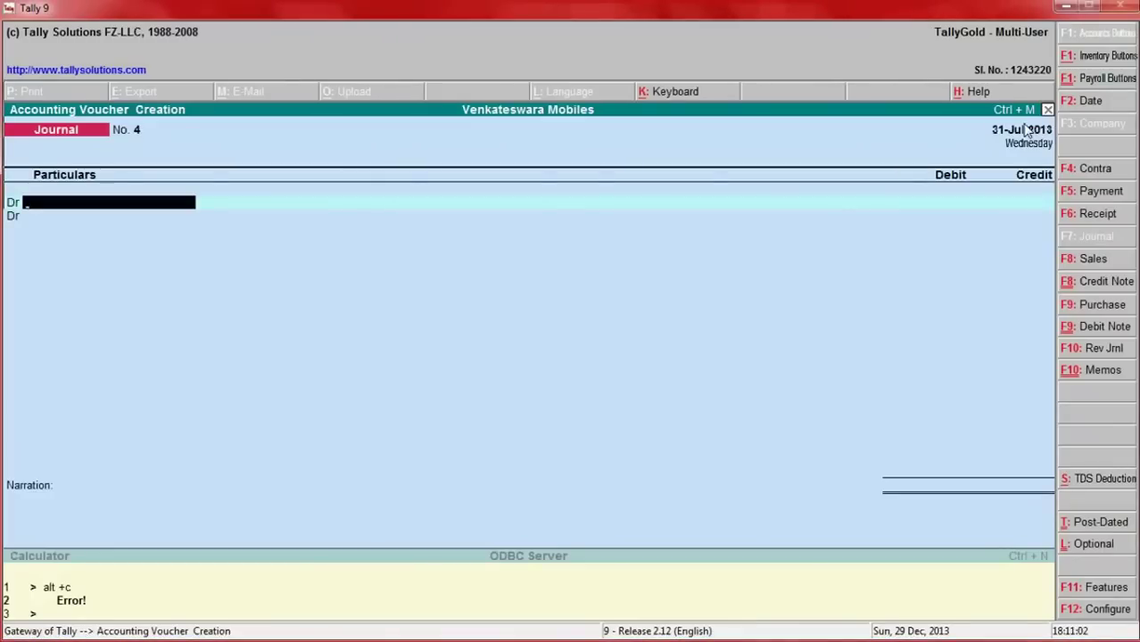
Debit 15,000 to Salary Ac/ in the journal voucher, checking the entry and amount against the Excel list.
key(alt+Tab)
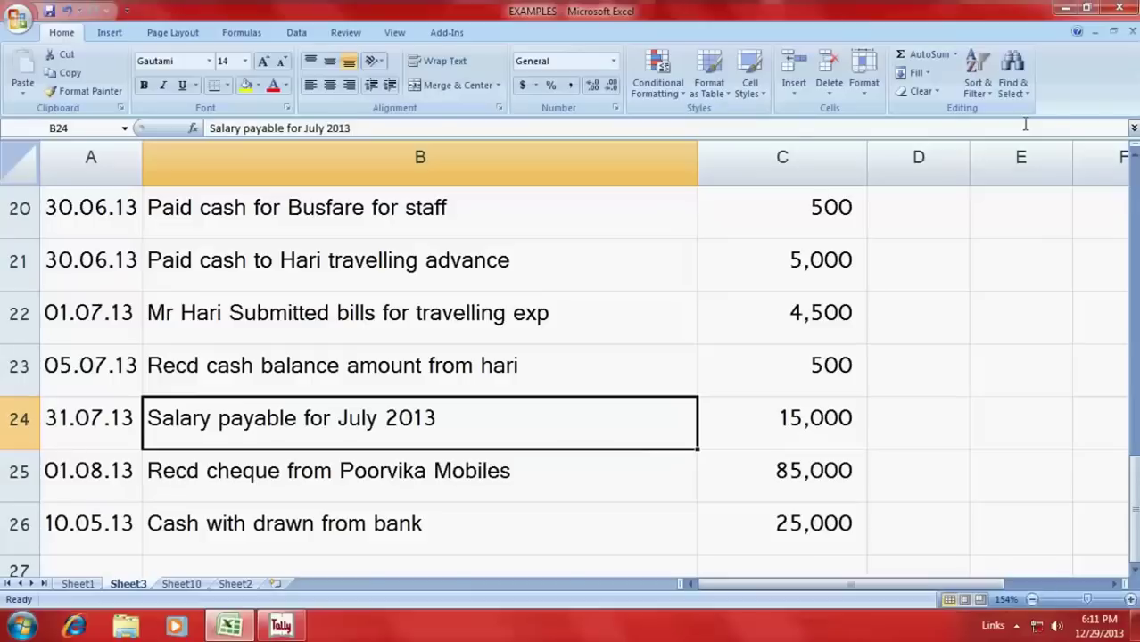
key(alt+Tab)
text(Sa)
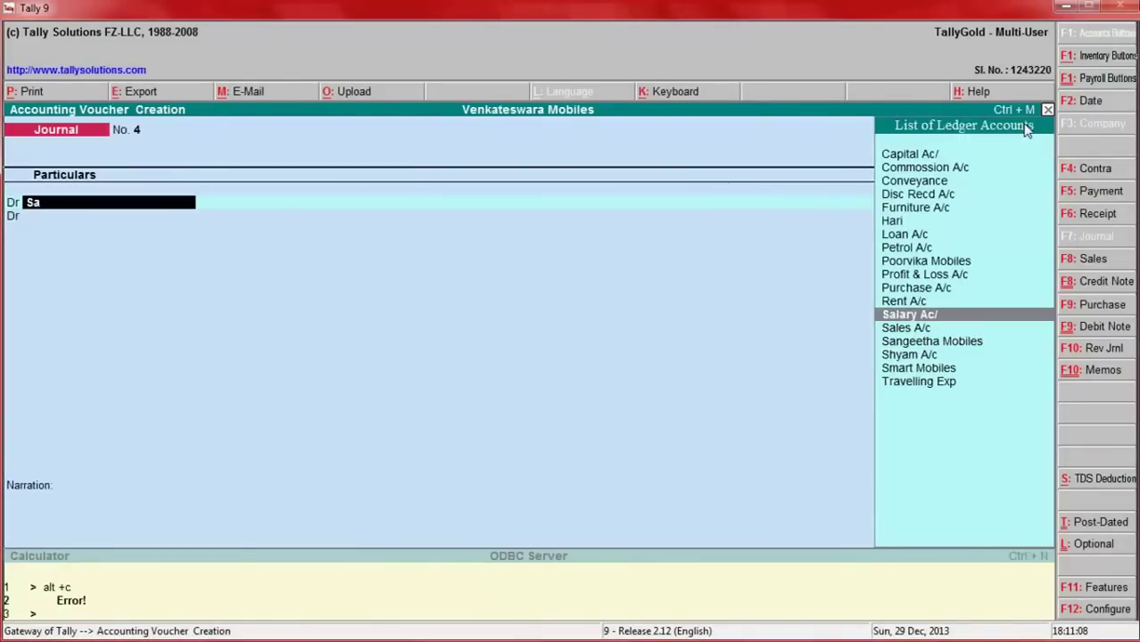
key(Down)
key(Down)
key(Up)
key(Up)
key(Return)
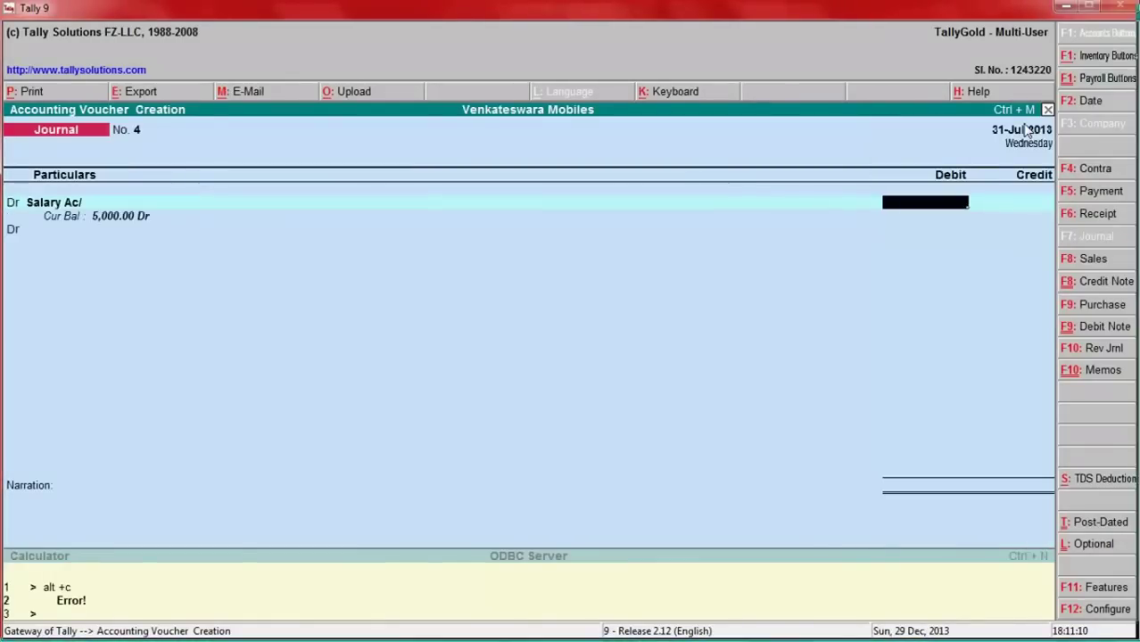
key(alt+Tab)
key(alt+Tab)
text(15000)
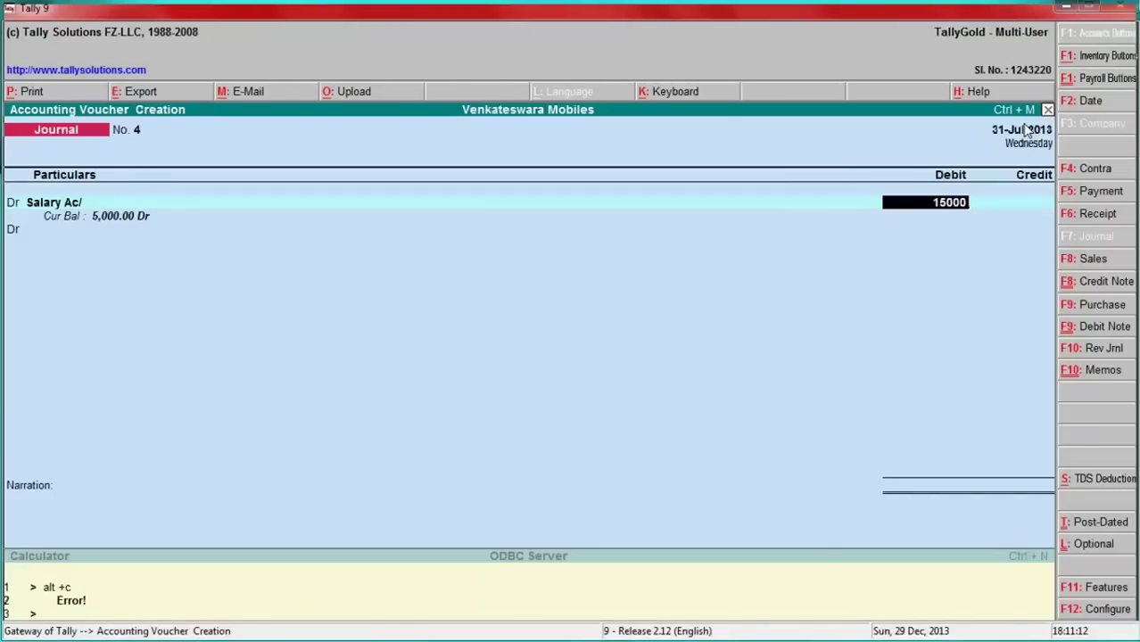
key(Return)
Add a credit line to the journal and start a new ledger for it named Salary Payable, without an alias.
text(c)
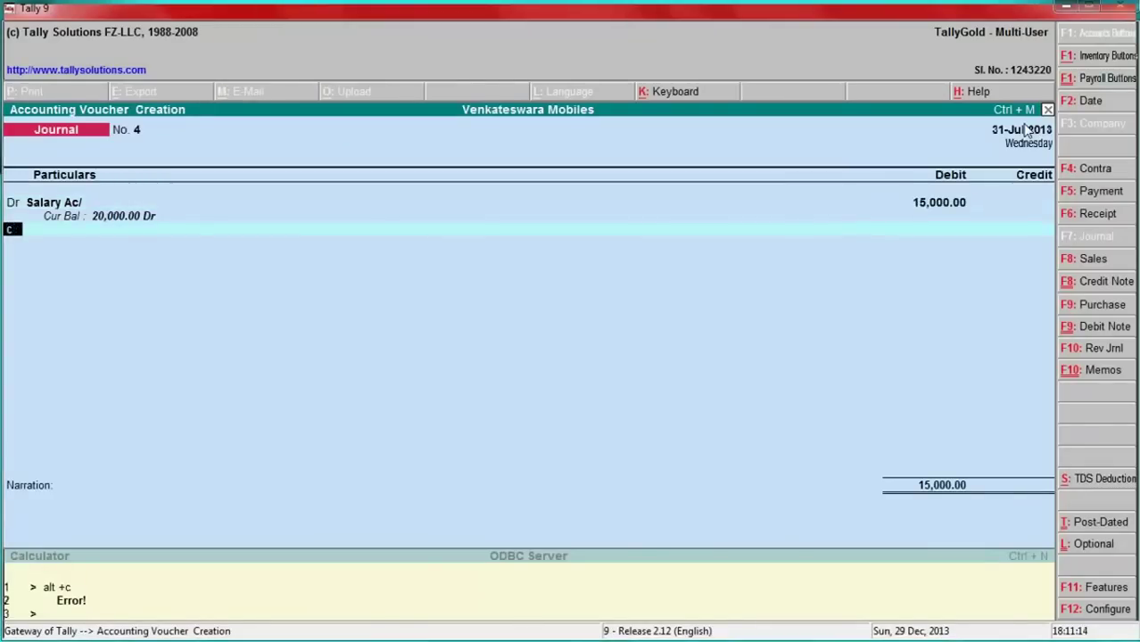
key(Return)
text(Salar)
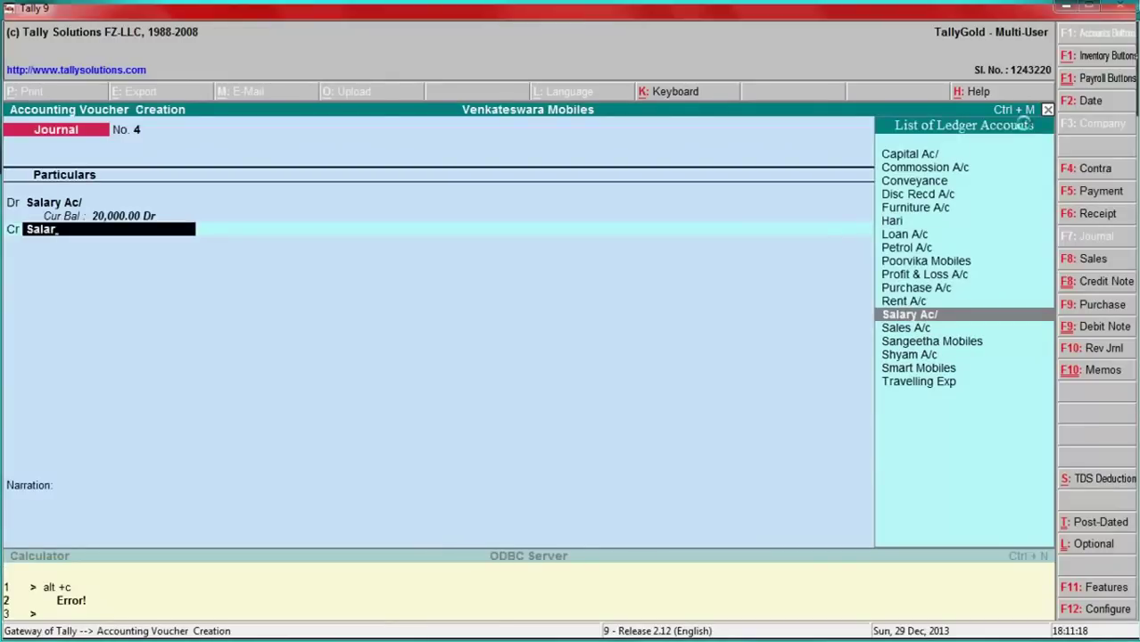
key(alt+c)
text(Salary Npayable)
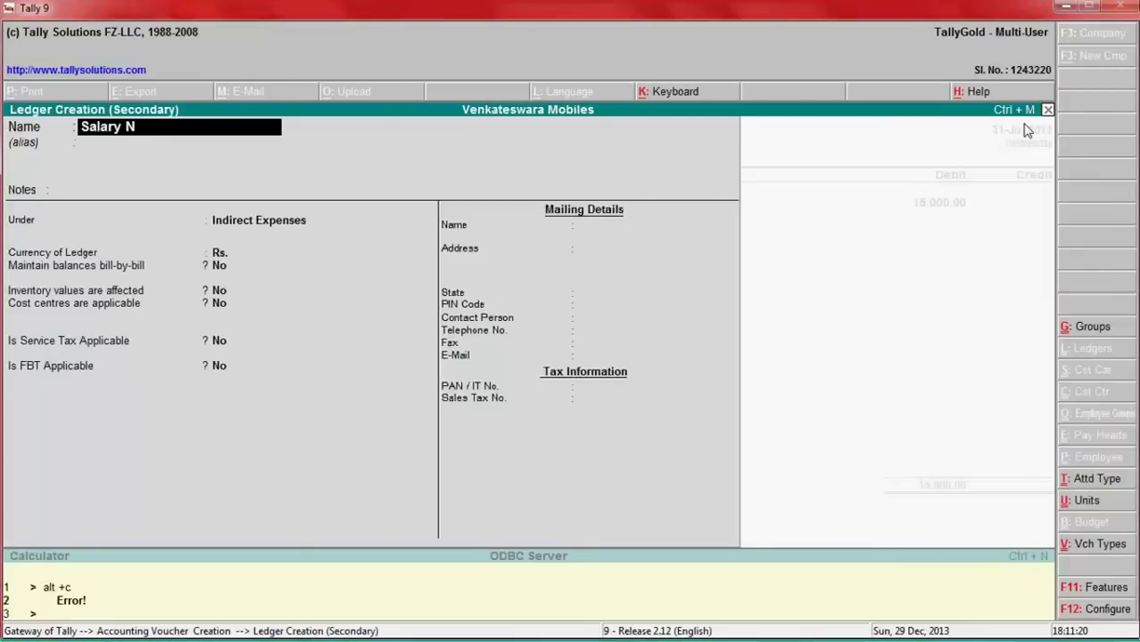
key(BackSpace)
key(BackSpace)
key(BackSpace)
key(BackSpace)
key(BackSpace)
key(BackSpace)
key(BackSpace)
key(BackSpace)
key(BackSpace)
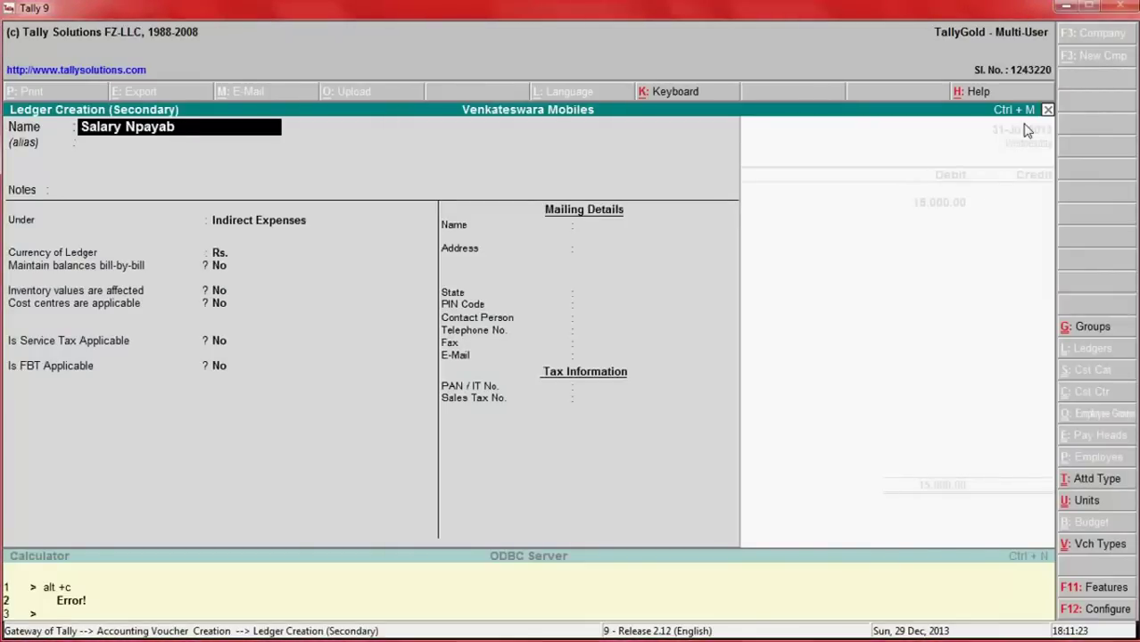
text(Payable)
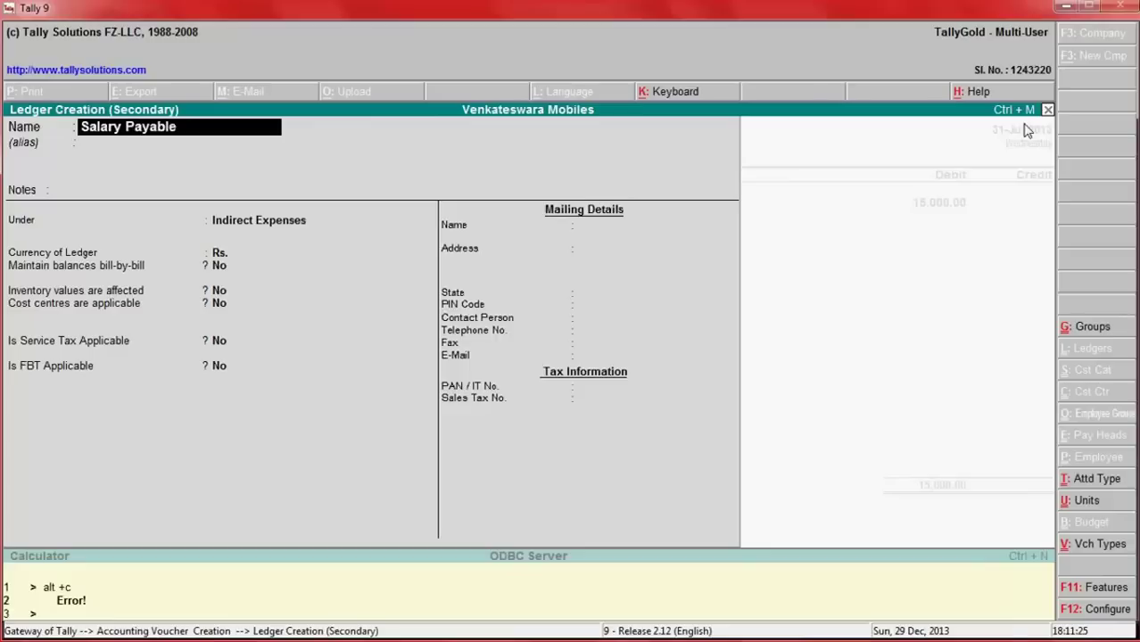
key(Return)
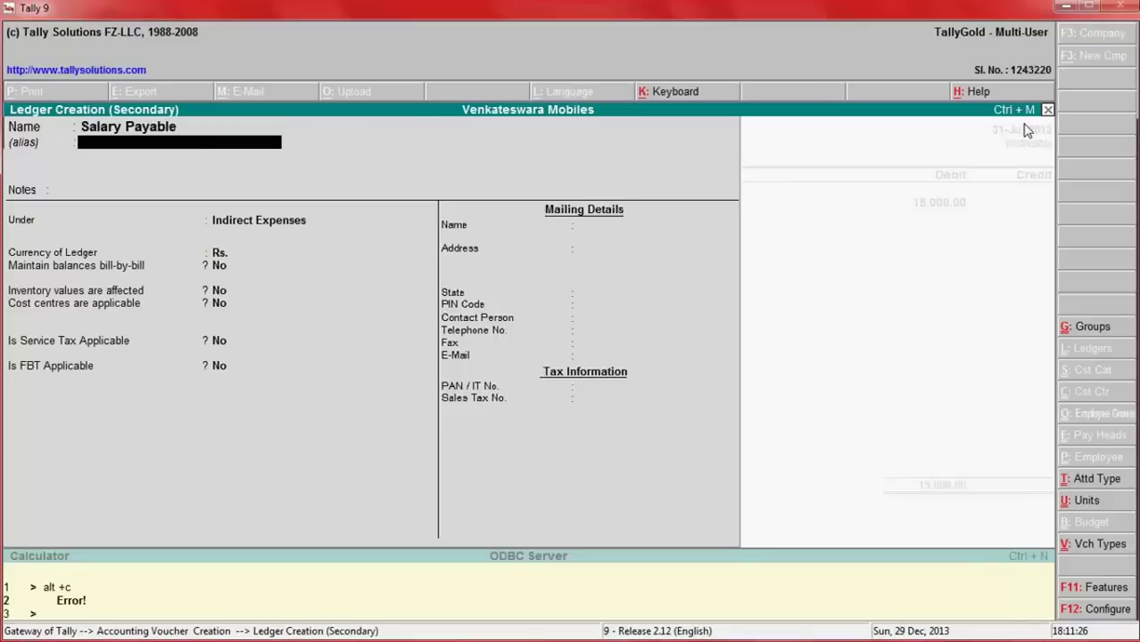
key(Return)
key(Return)
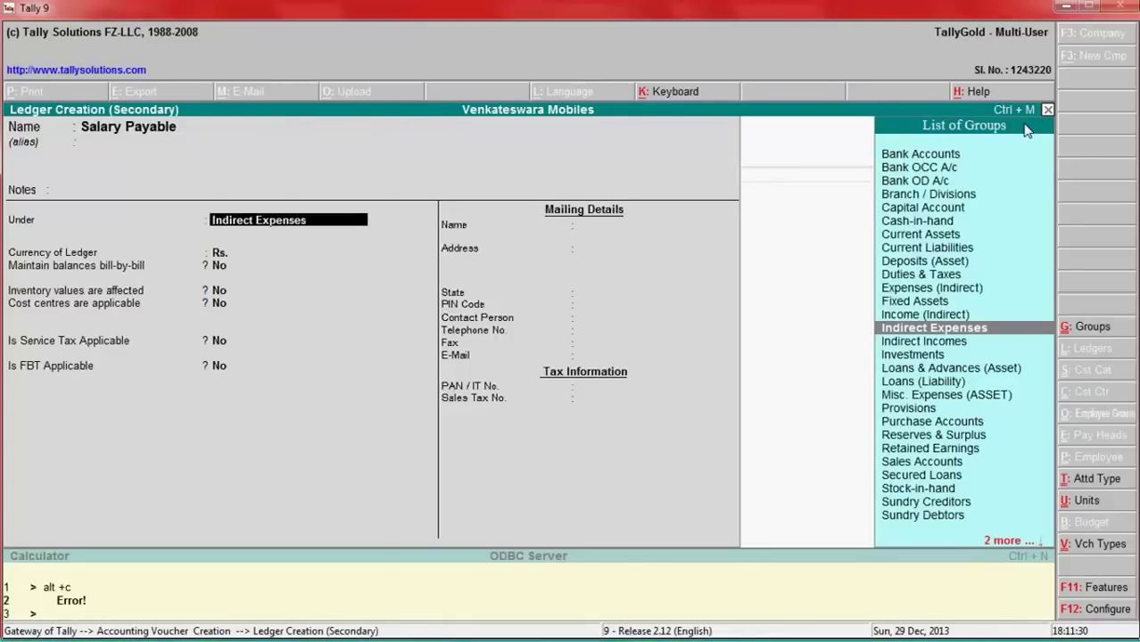
Group the Salary Payable ledger under Loans (Liability), keep the remaining defaults and save the ledger.
key(Down)
key(Down)
key(Down)
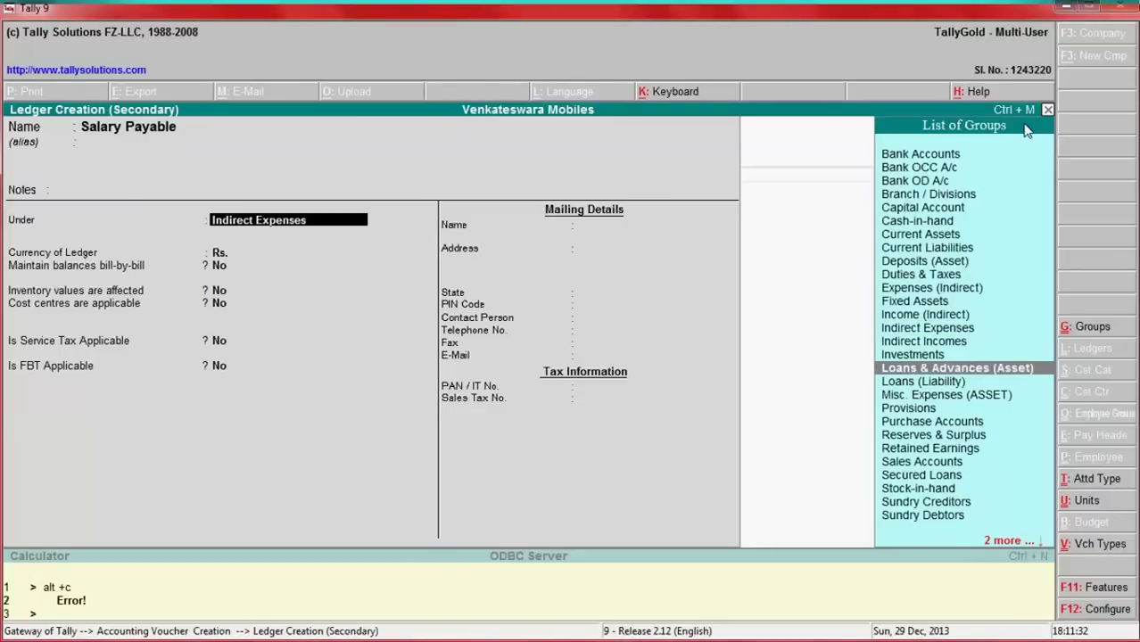
key(Down)
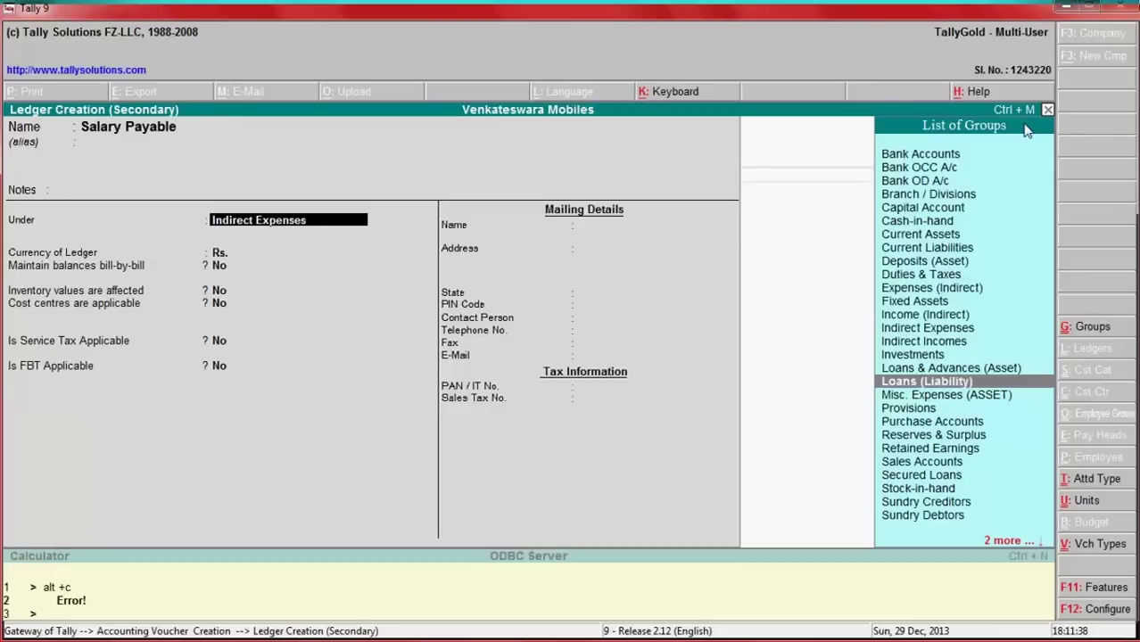
key(alt+c)
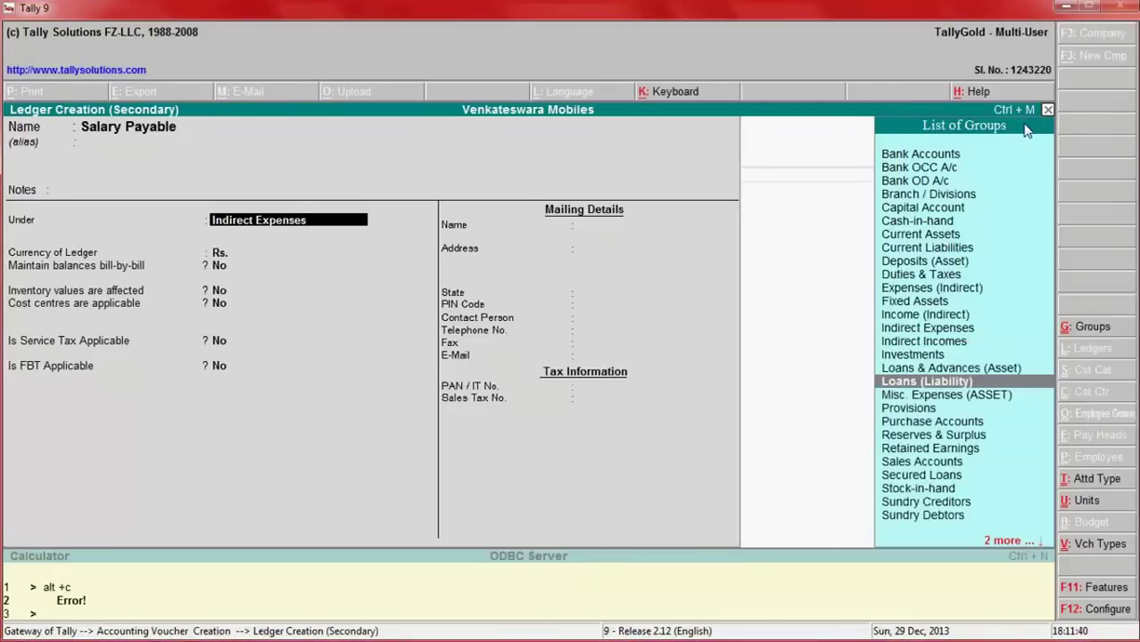
key(Return)
key(Return)
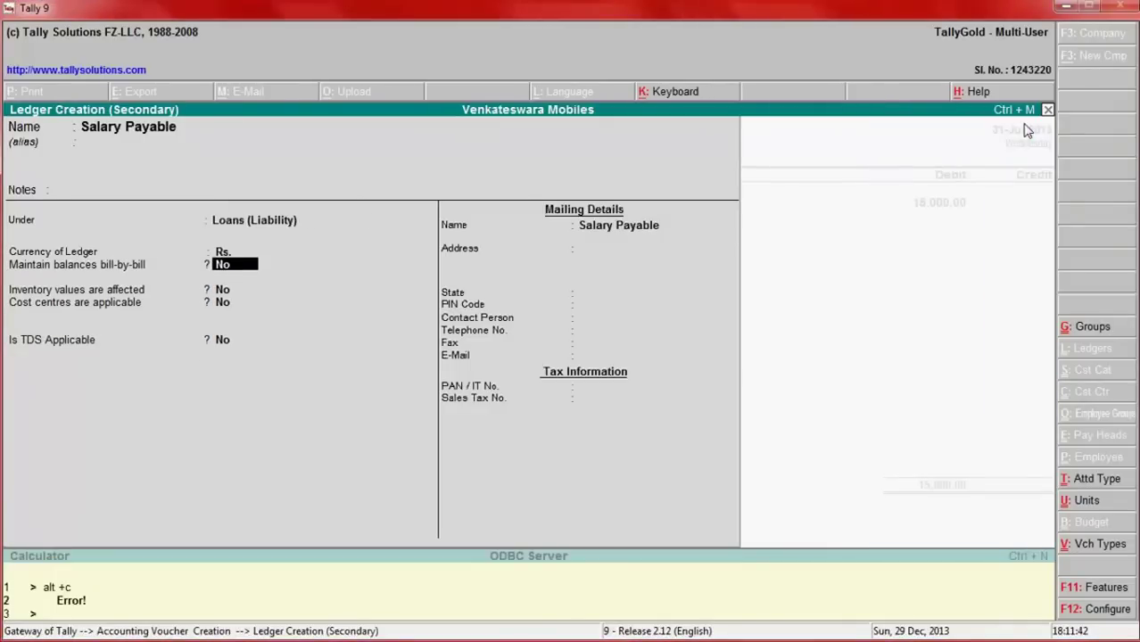
key(Return)
key(Return)
key(Return)
key(Return)
key(Return)
key(Return)
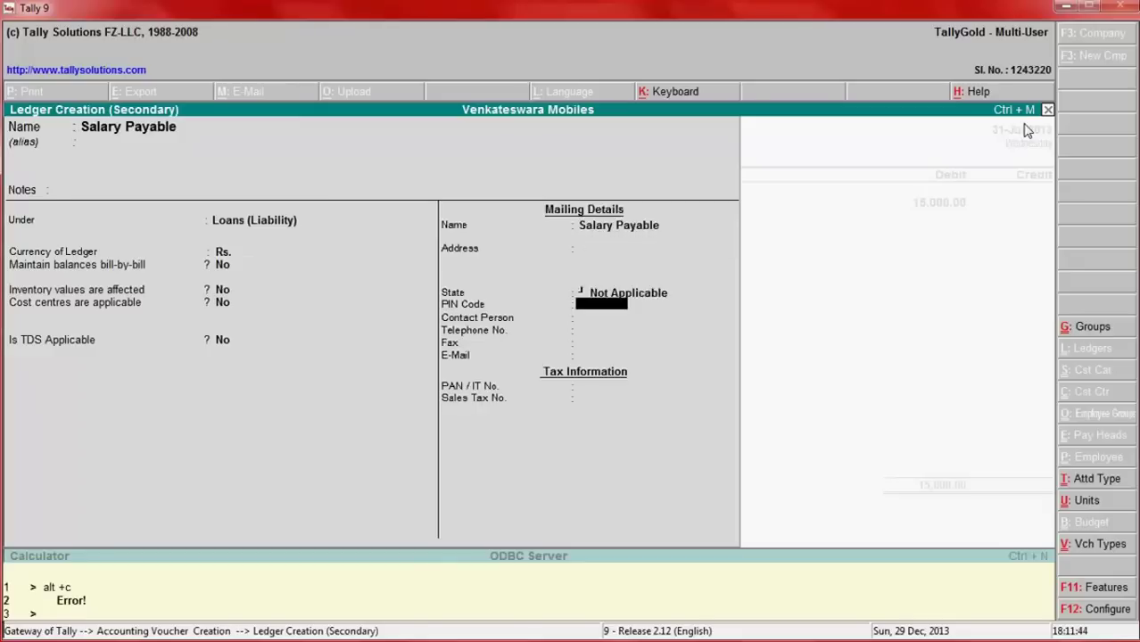
key(Return)
key(Return)
key(Return)
key(Return)
key(Return)
key(Return)
key(Return)
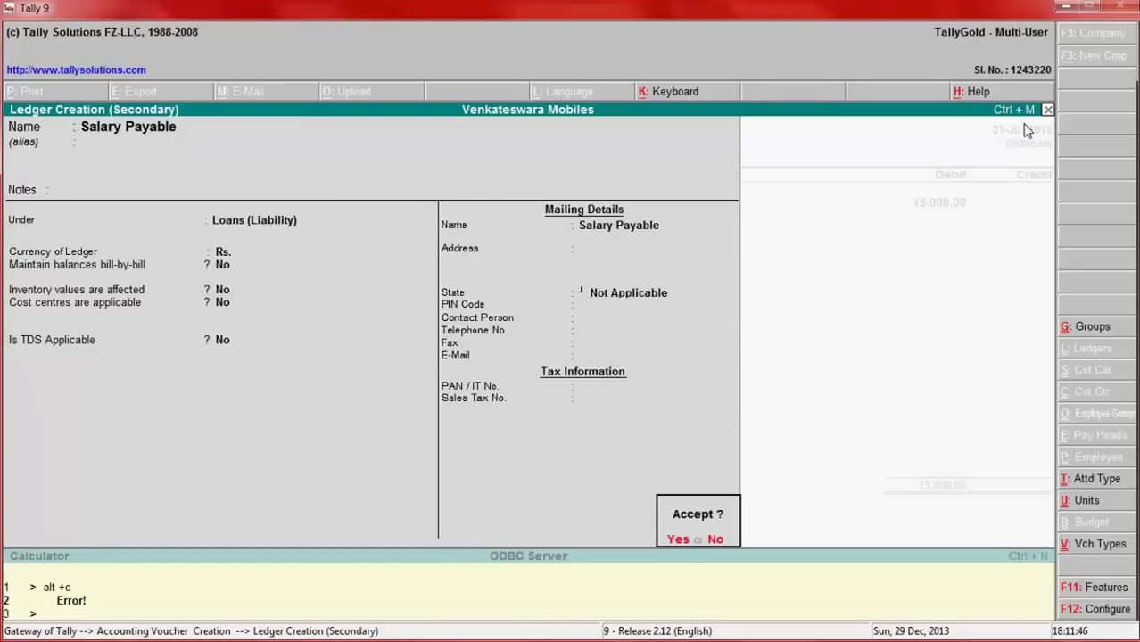
key(Return)
Complete the 15,000 credit to Salary Payable, enter the narration "Being salary payable for July" and save the journal voucher.
key(Return)
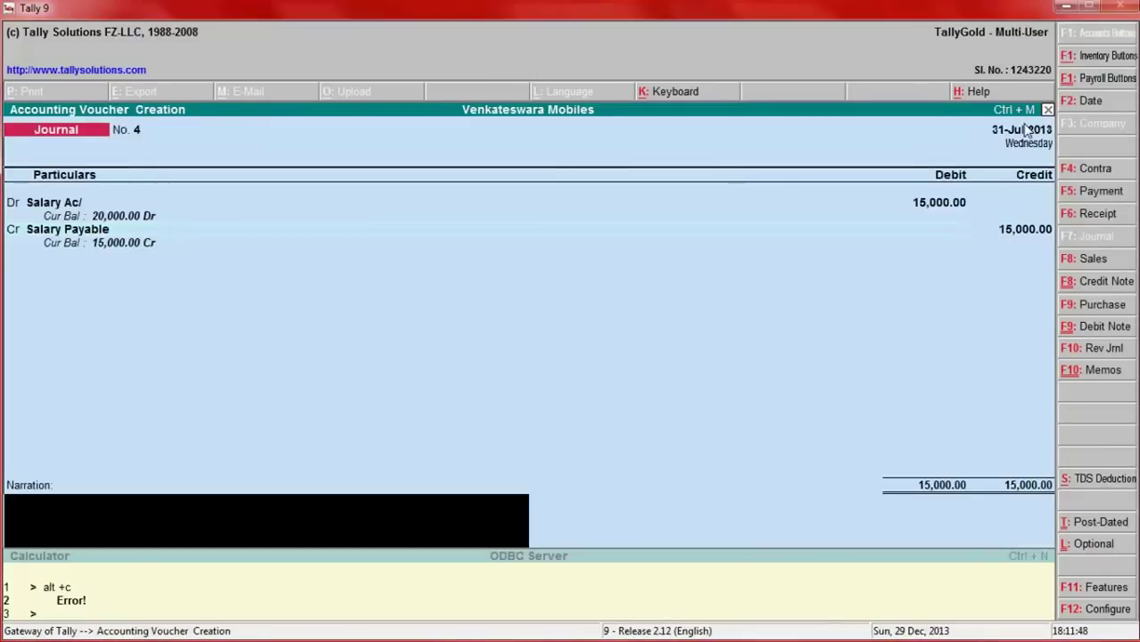
text(Being)
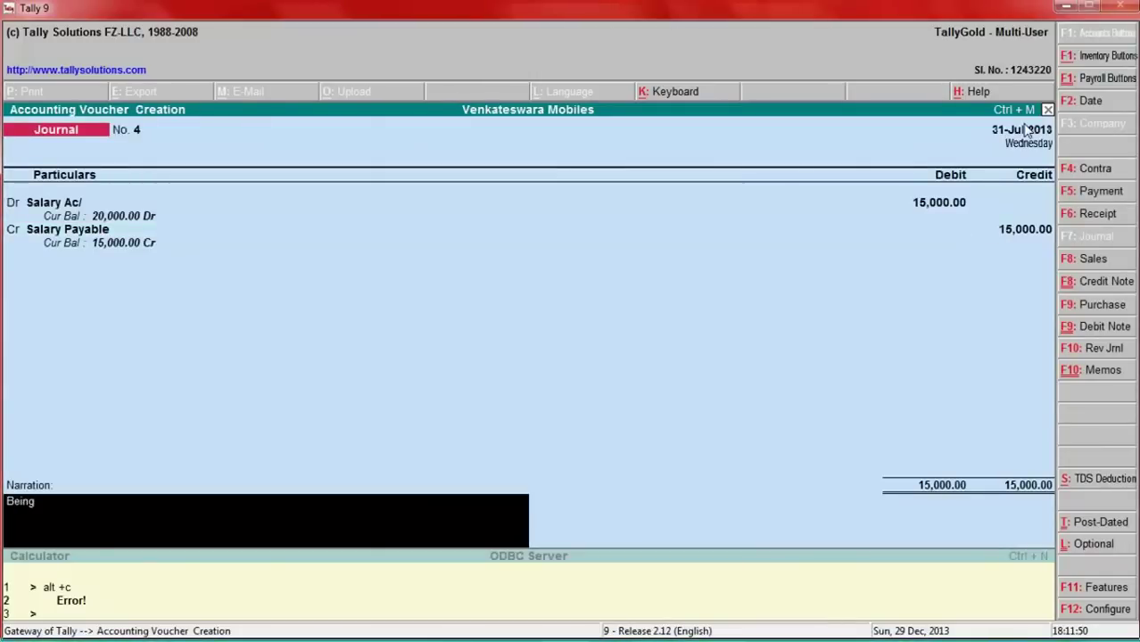
text( salary pay)
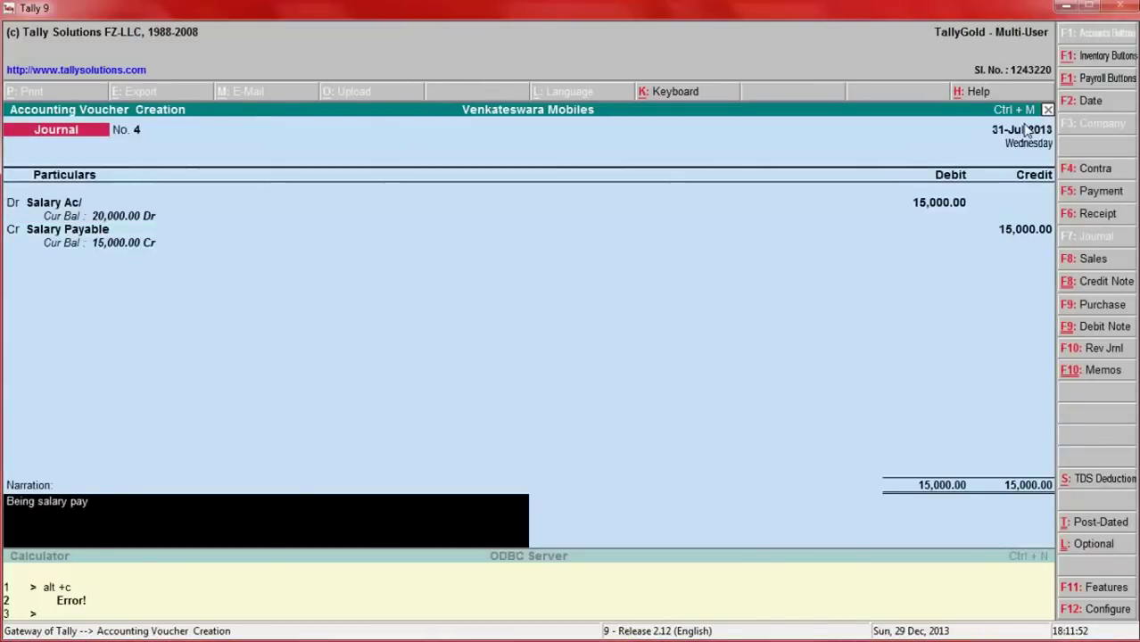
text(able for)
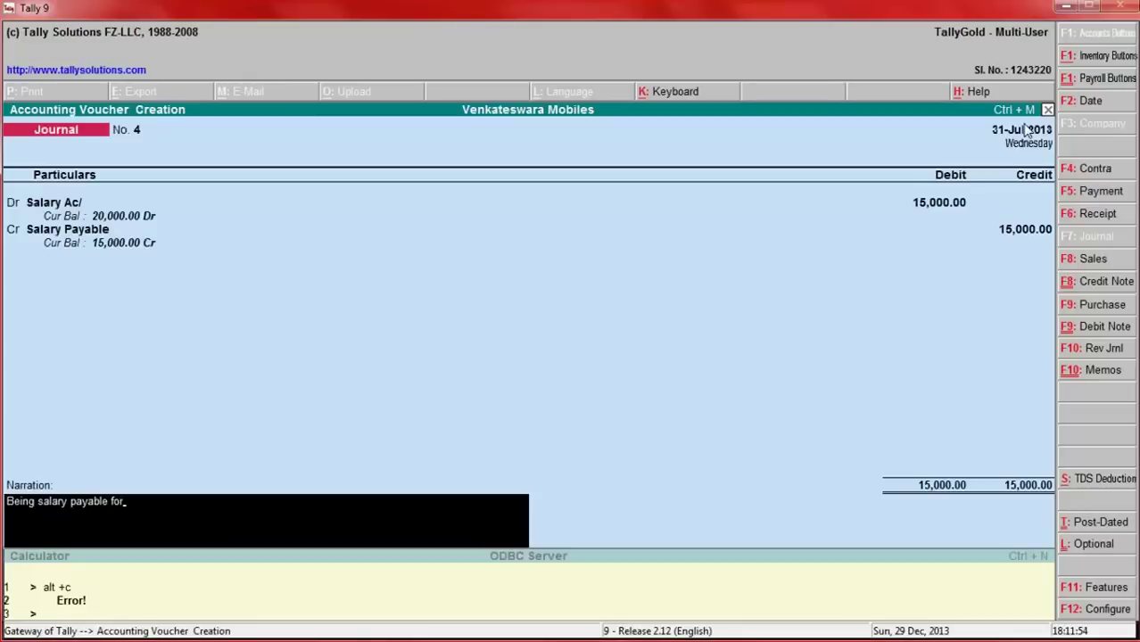
text( July)
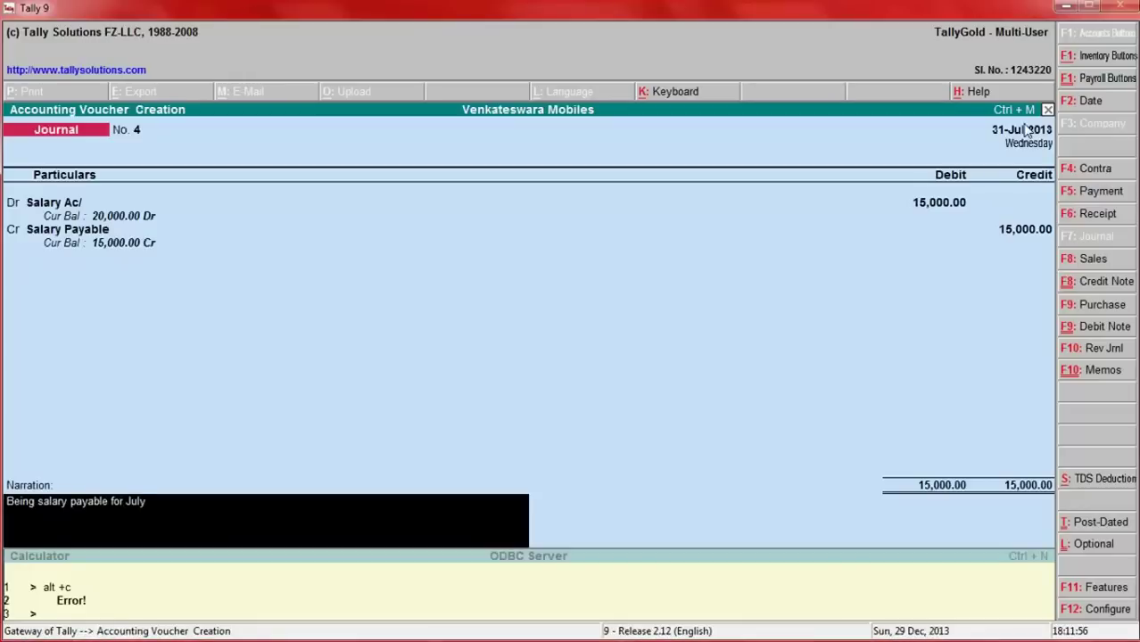
key(Return)
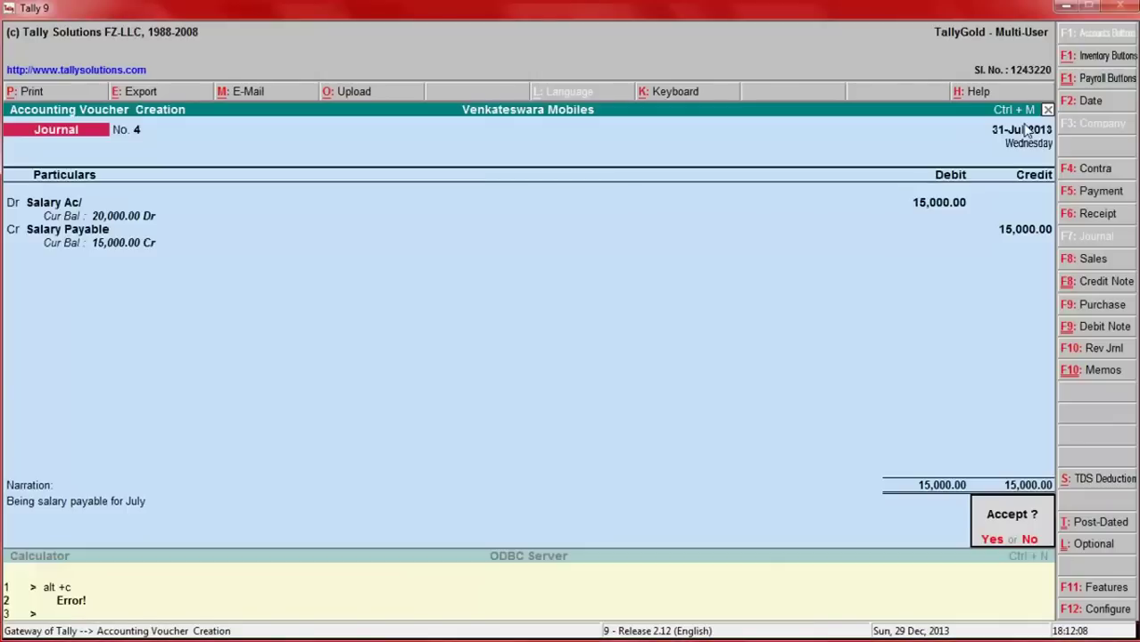
key(Return)
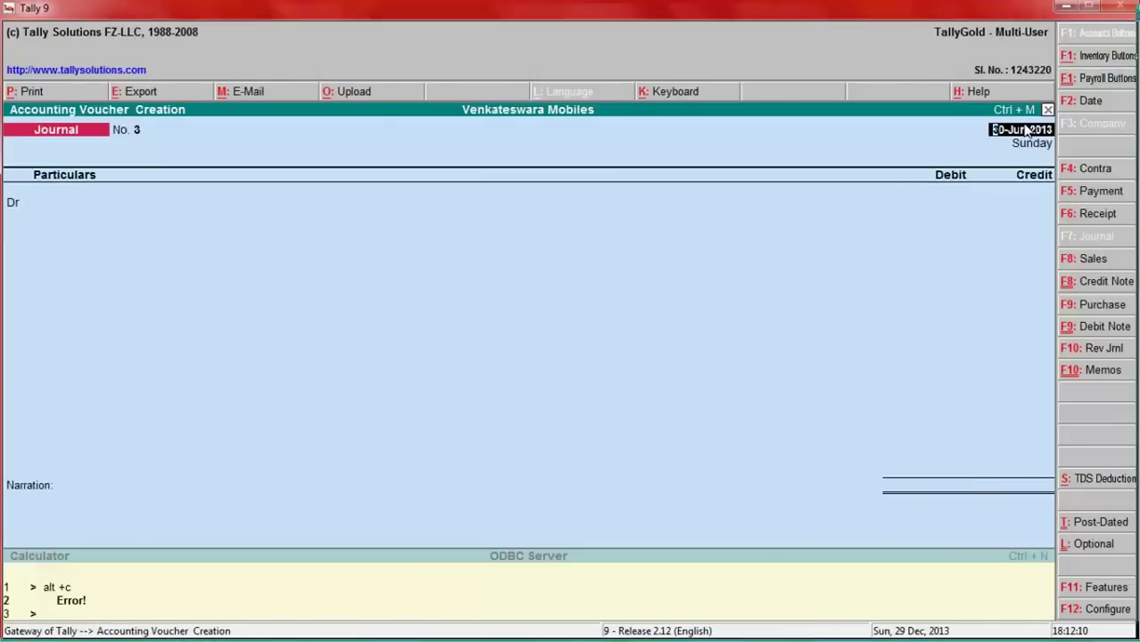
Look up the Poorvika Mobiles cheque entry in Excel, and start a Tally receipt voucher dated 1-8 with State Bank of India as the account.
key(alt+Tab)
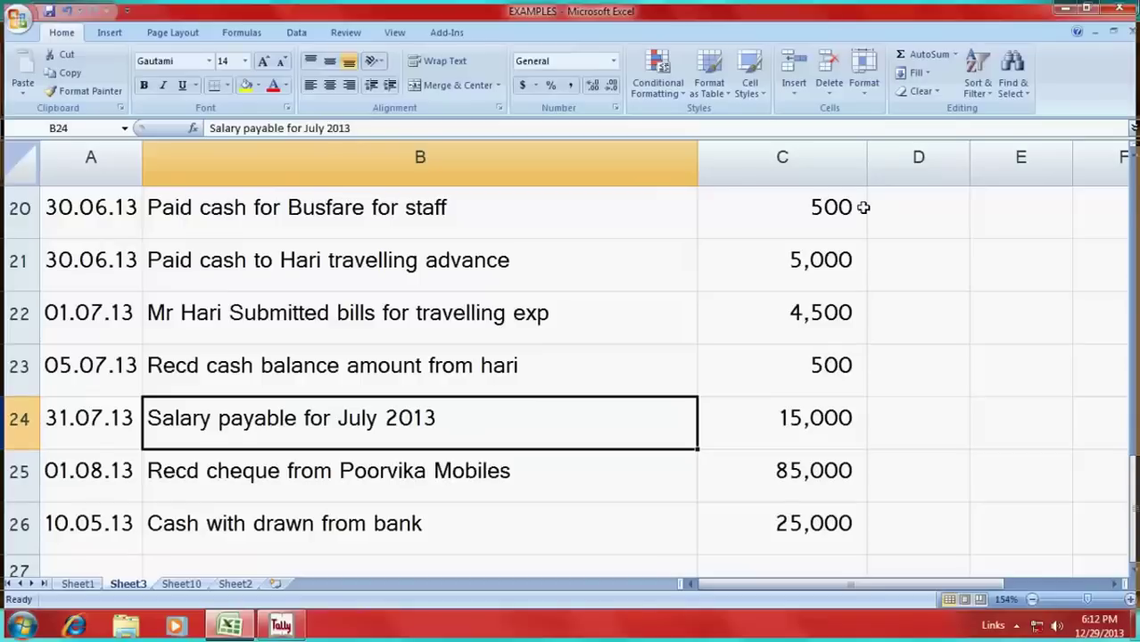
click(486, 473)
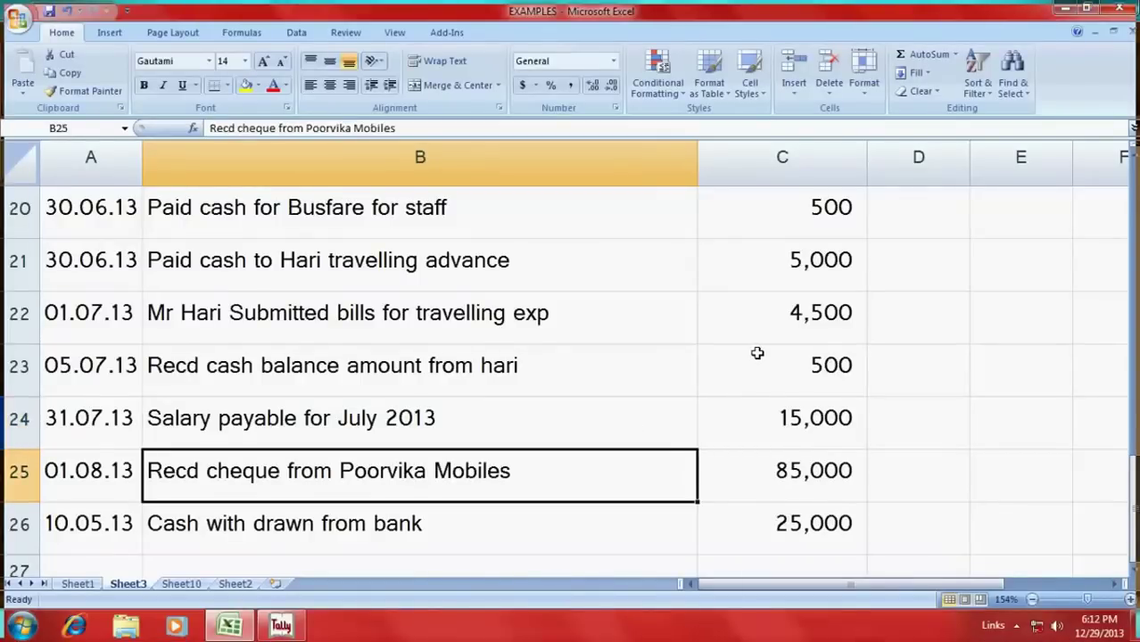
key(alt+Tab)
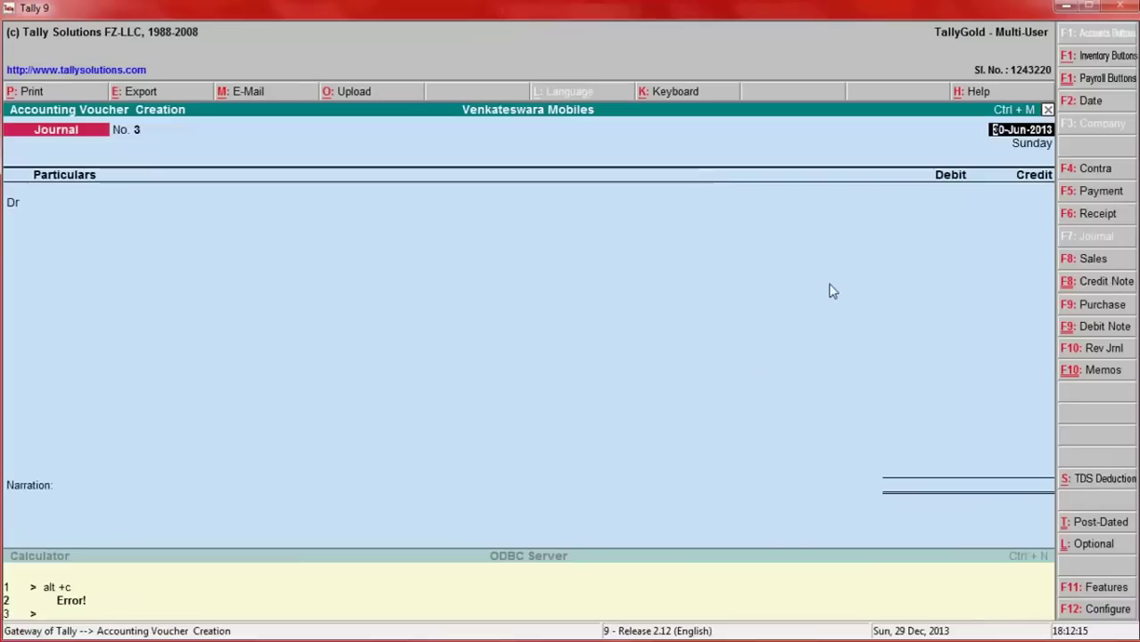
click(1093, 214)
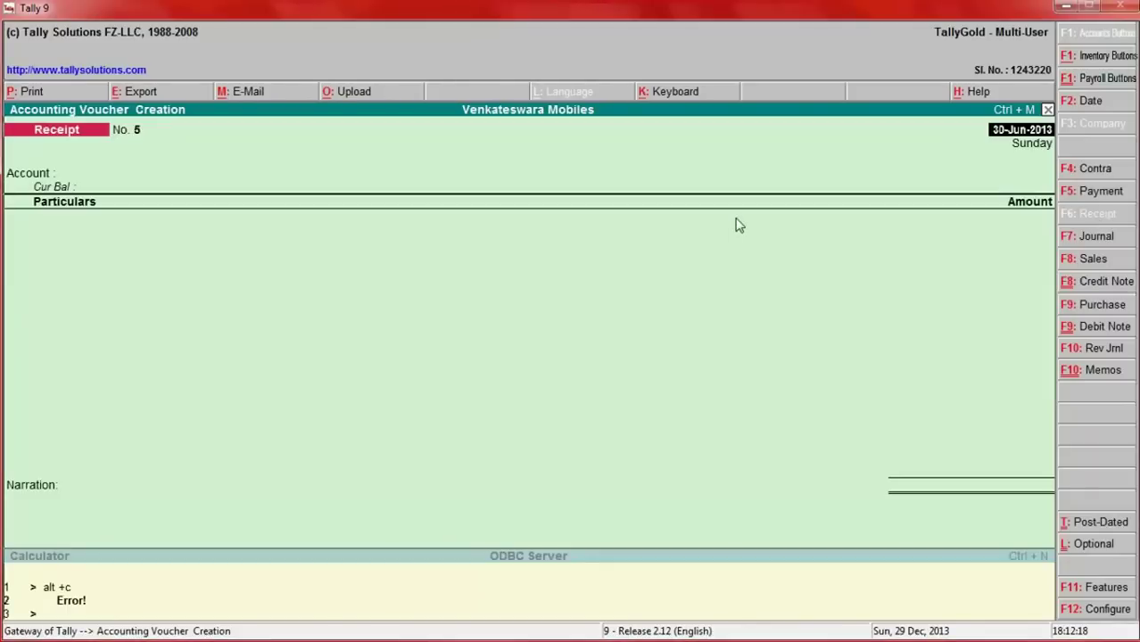
text(1-8)
key(Return)
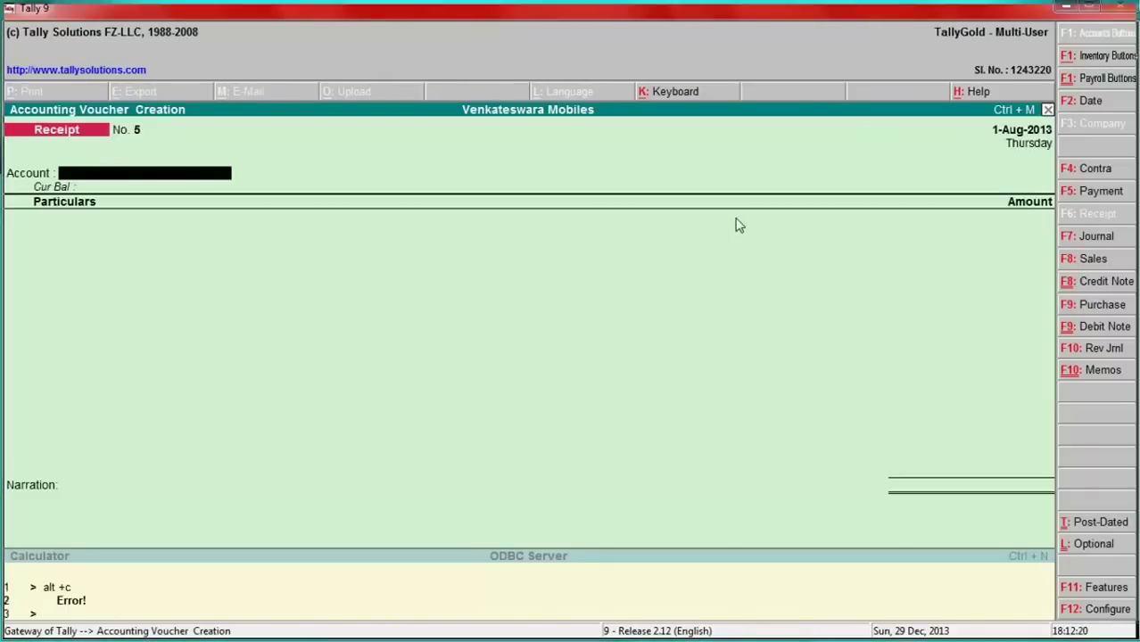
text(s)
key(Return)
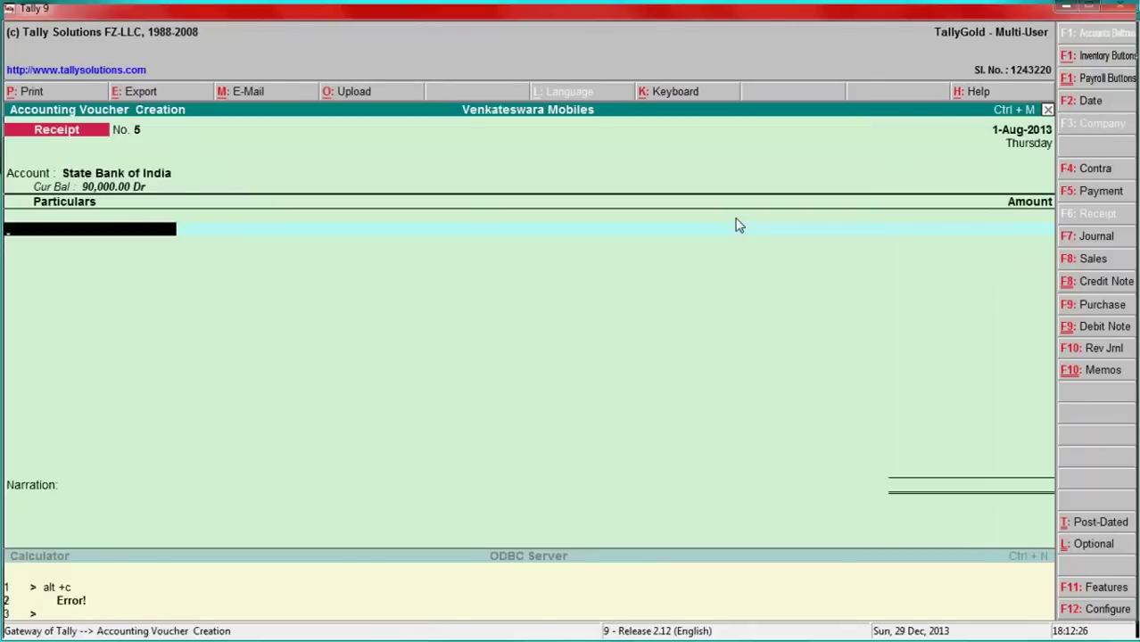
Add Poorvika Mobiles to the receipt voucher for 85,000, checking the party and amount against the Excel list.
key(alt+Tab)
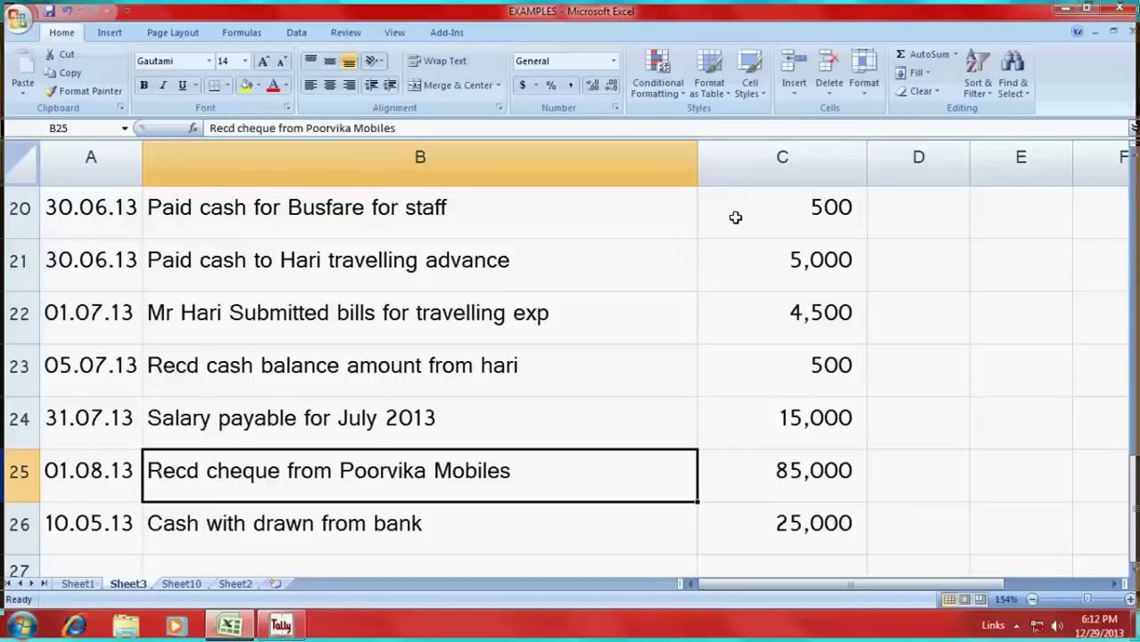
key(alt+Tab)
text(Poo)
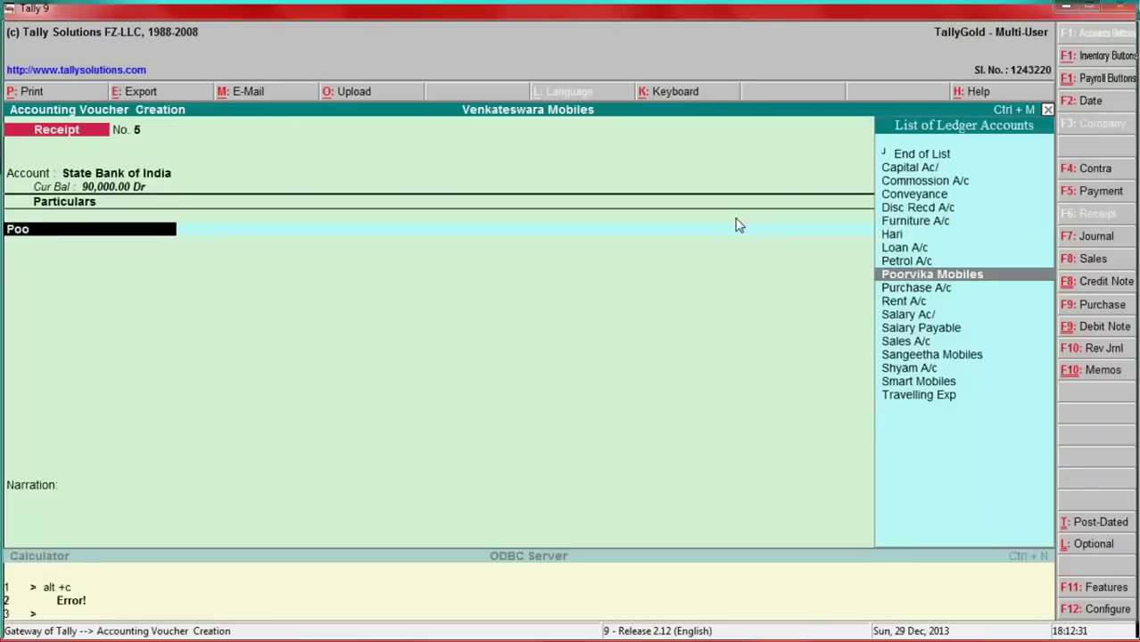
key(Return)
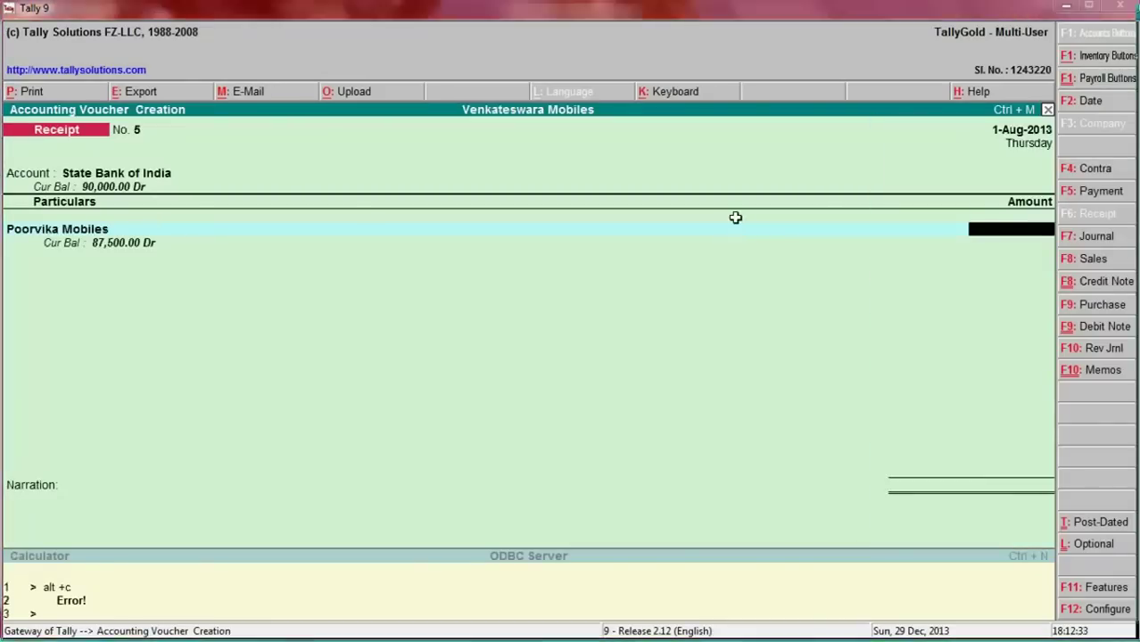
key(alt+Tab)
key(alt+Tab)
text(85000)
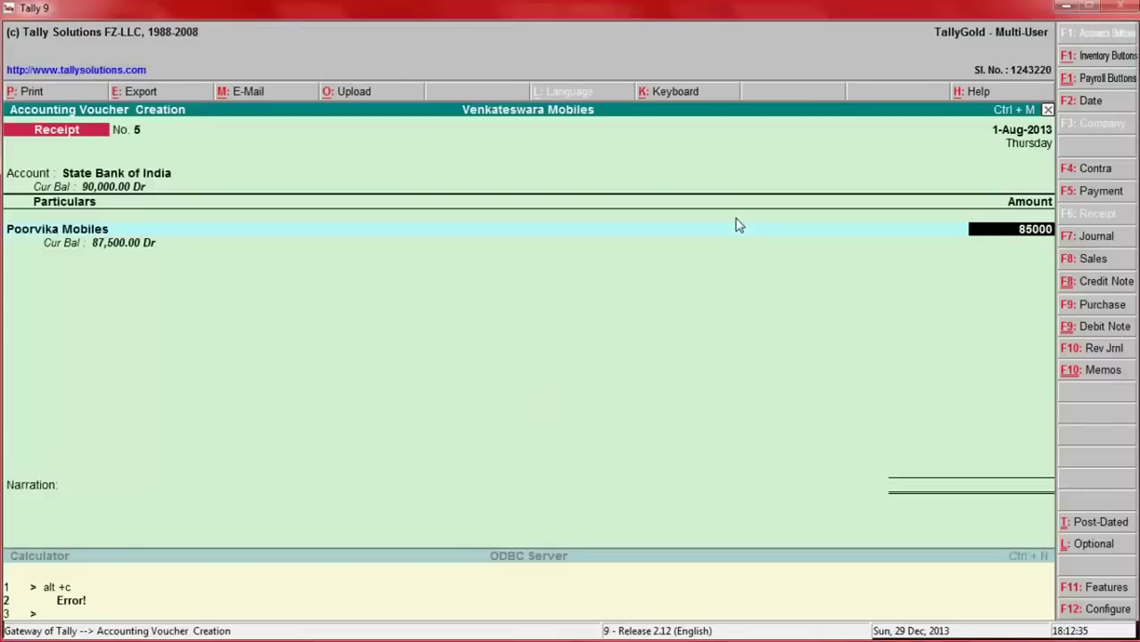
key(Return)
key(Return)
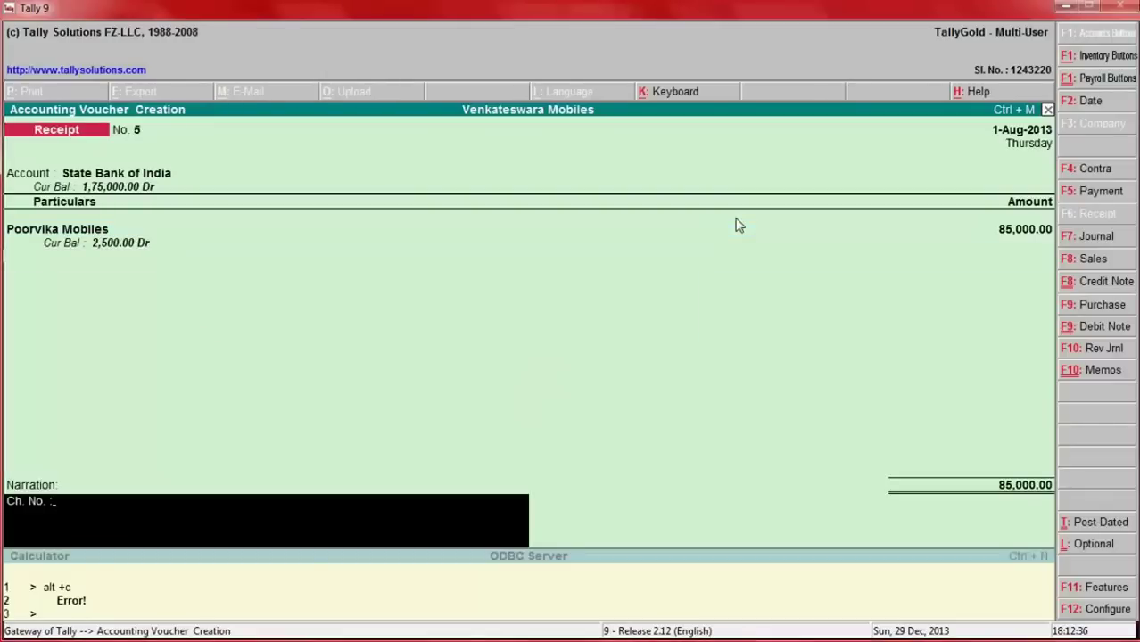
Enter the receipt narration "Recd ccheque from Poorvika Mobiles" after the cheque number prefix and save the voucher.
text(Recd ccheque from Poo)
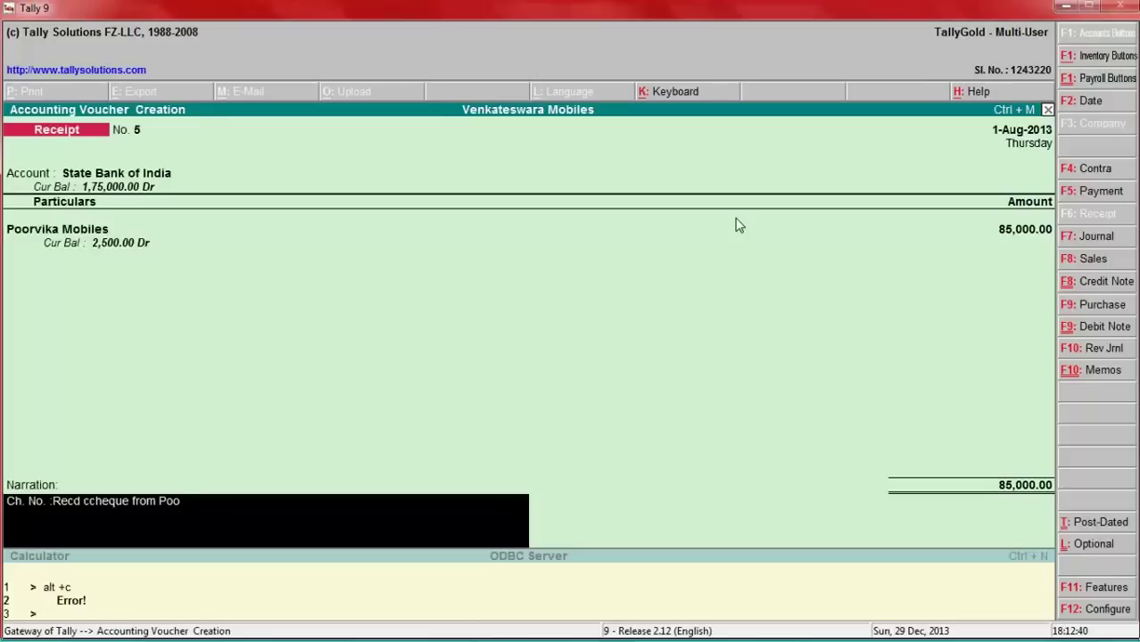
text(rvika)
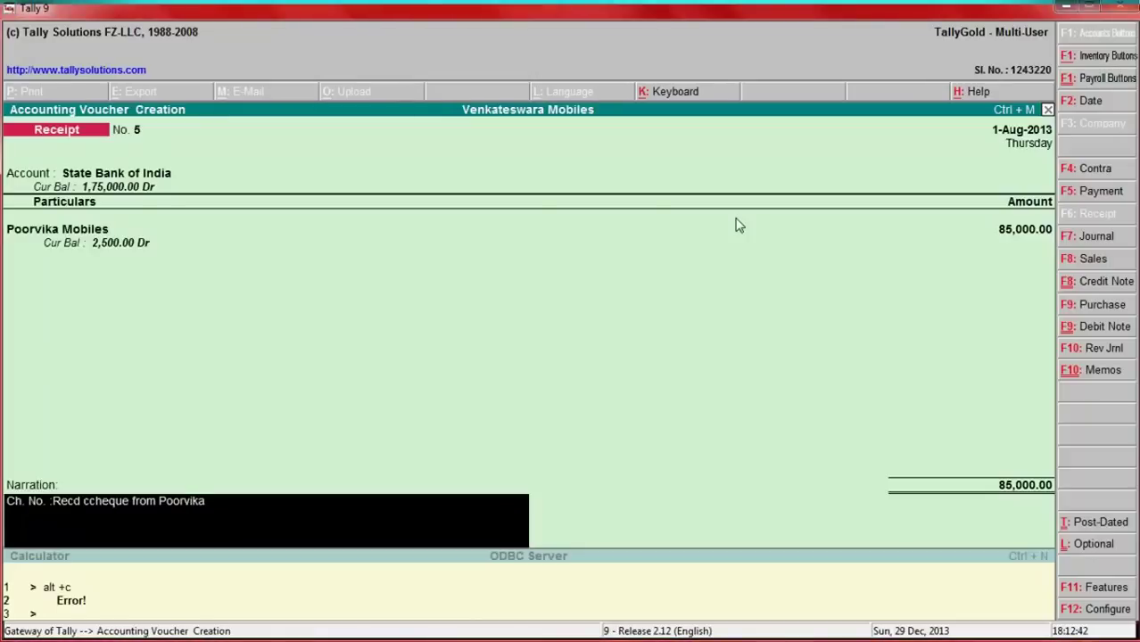
text( Mobiles)
key(Return)
key(Return)
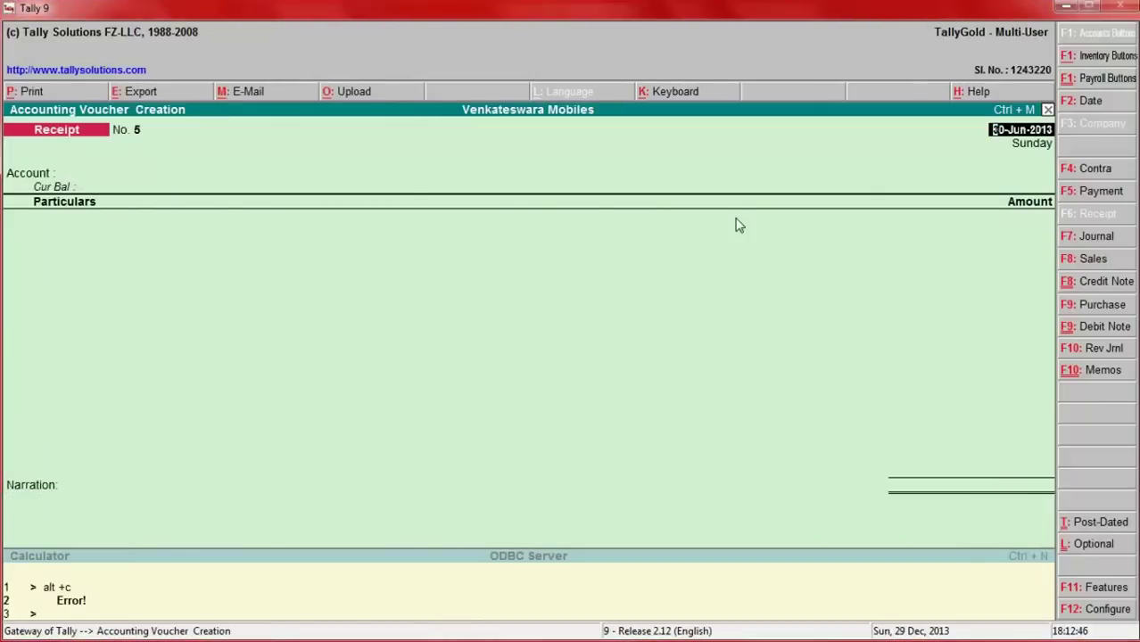
Switch to Excel and check the date and details of the bank cash withdrawal entry in row 26.
key(alt+Tab)
key(Down)
key(Down)
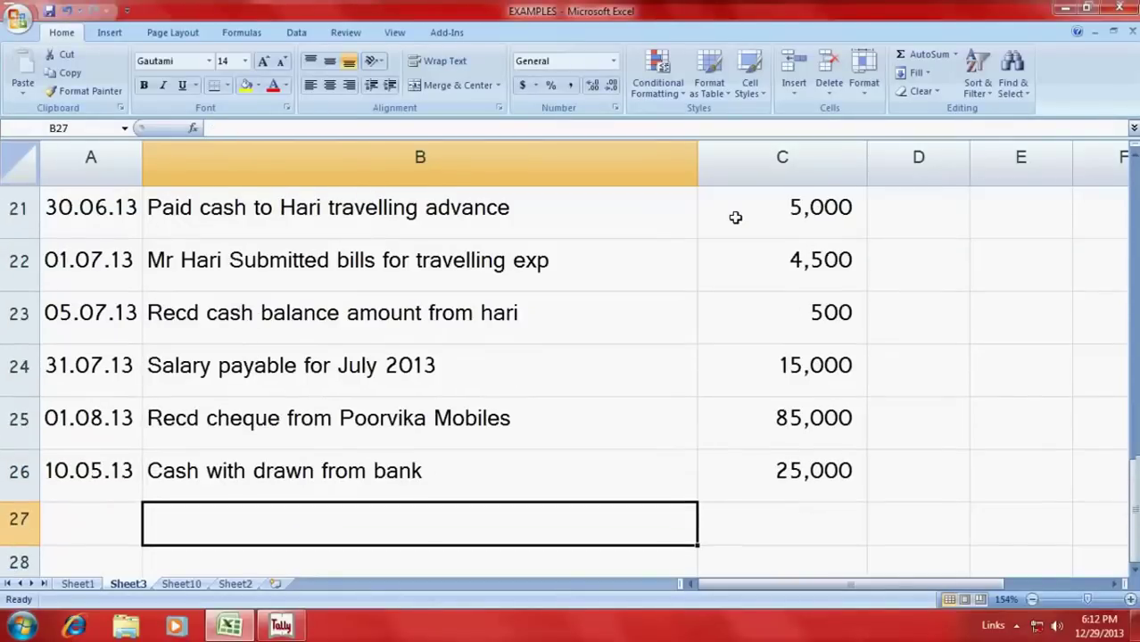
key(Up)
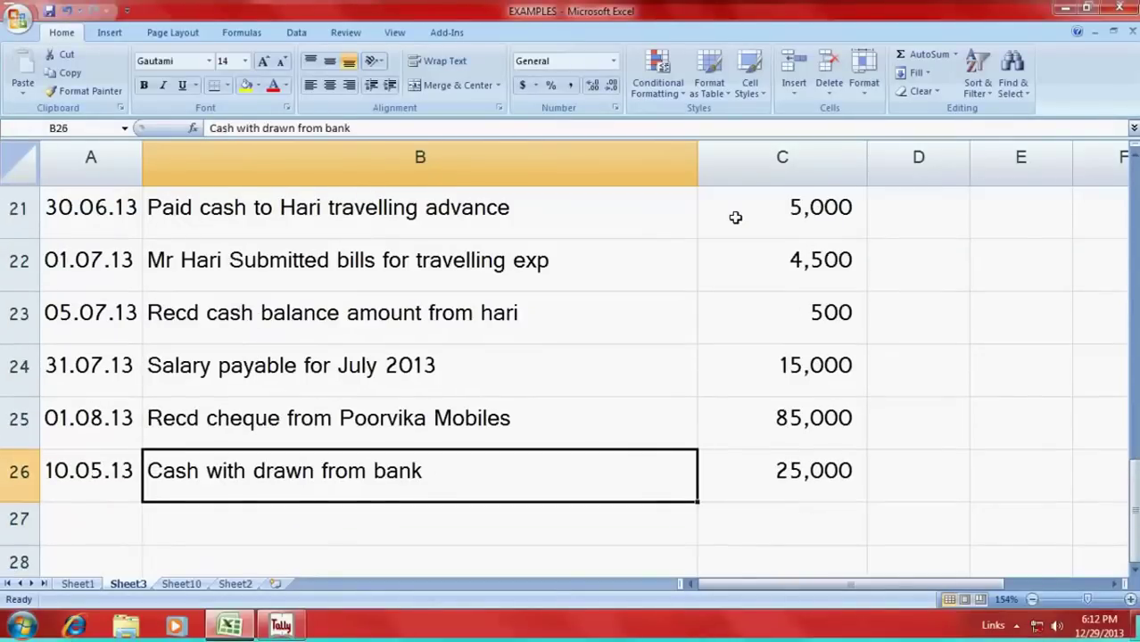
key(alt)
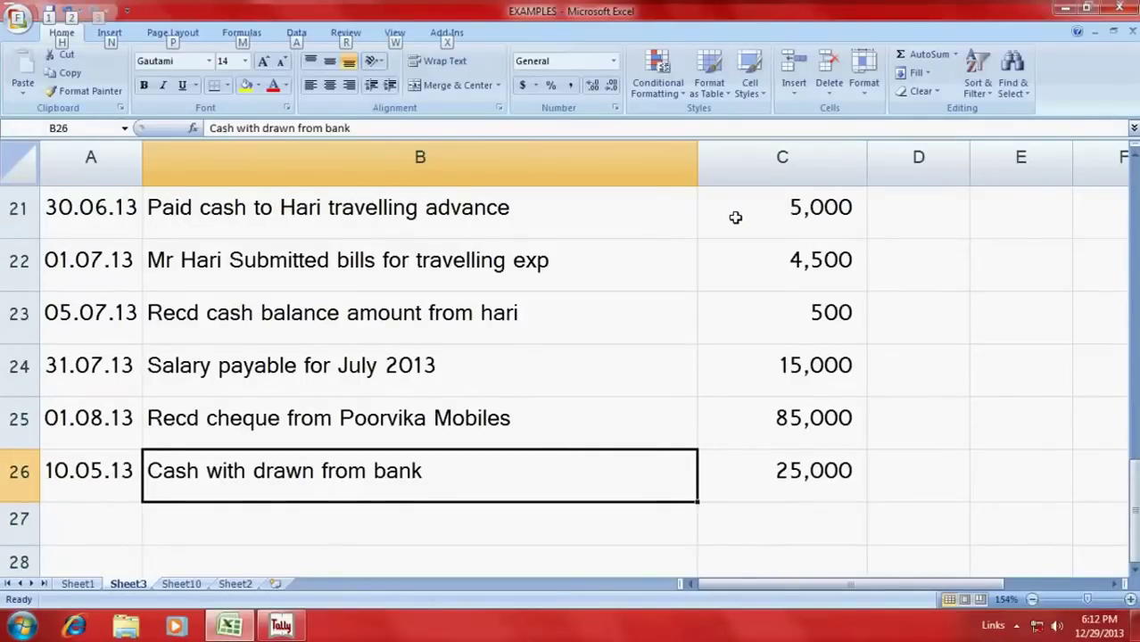
key(alt+Tab)
key(alt+Tab)
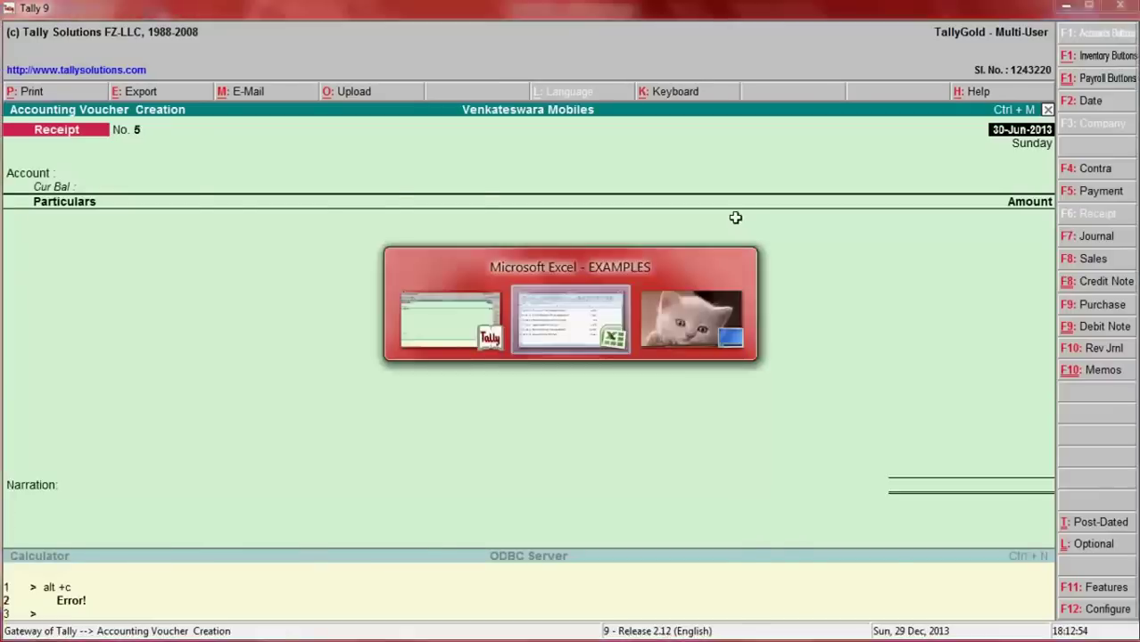
Try to change the cash withdrawal entry's date in cell A26 to 10-08-13.
key(Left)
text(10-08-13)
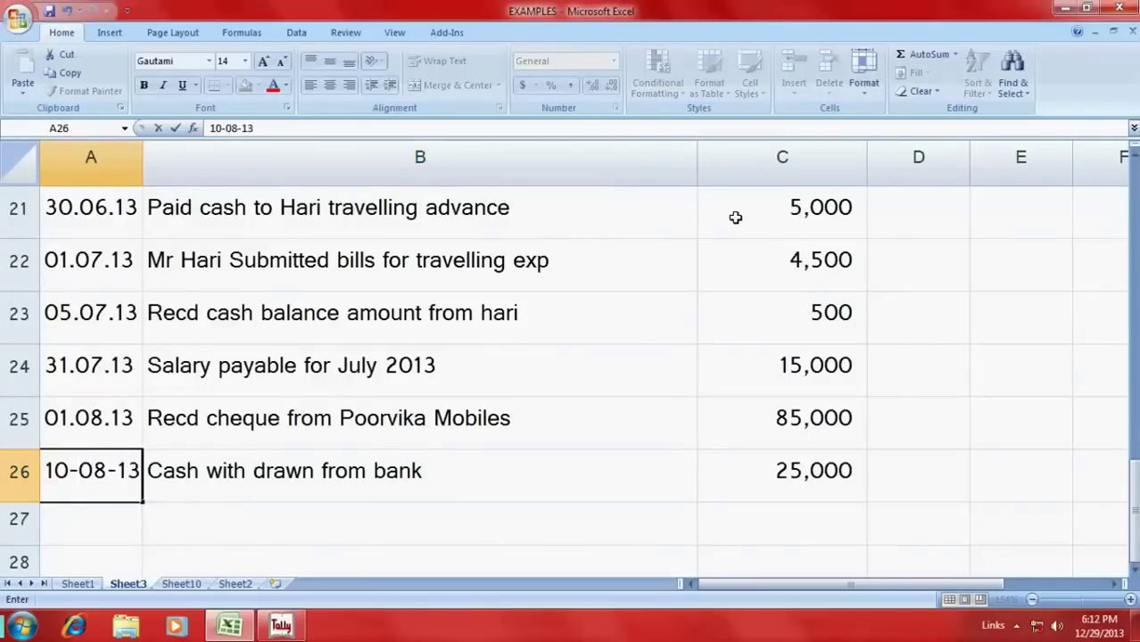
key(Return)
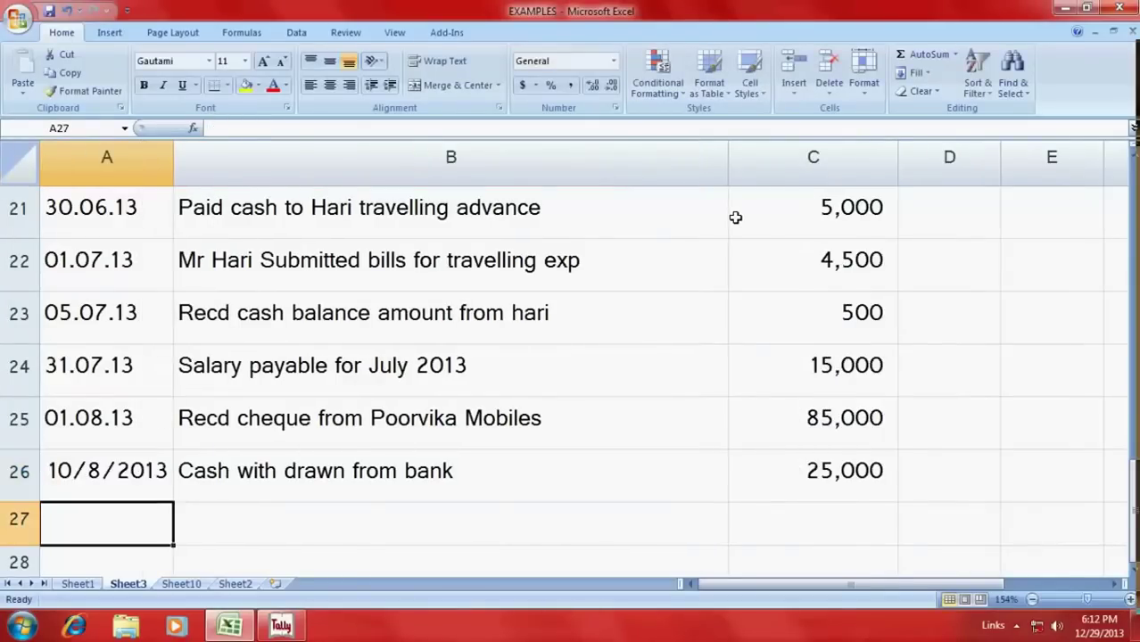
key(Up)
key(Right)
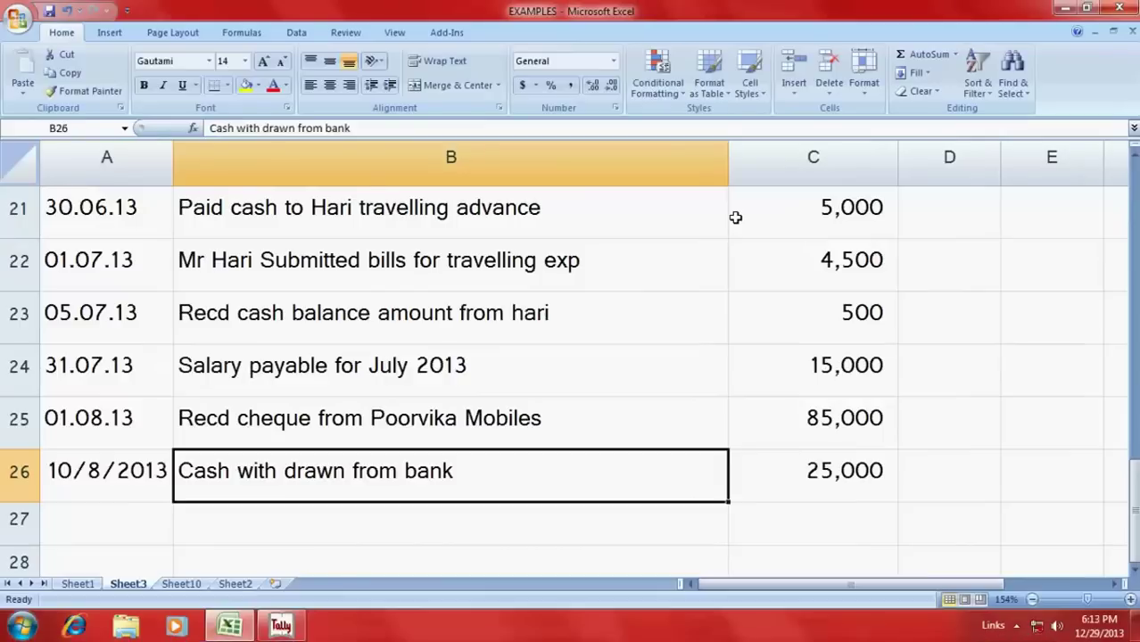
Set the cash withdrawal entry's date in cell A26 to 10.08.13, using dots as in the other rows.
key(Left)
text(1)
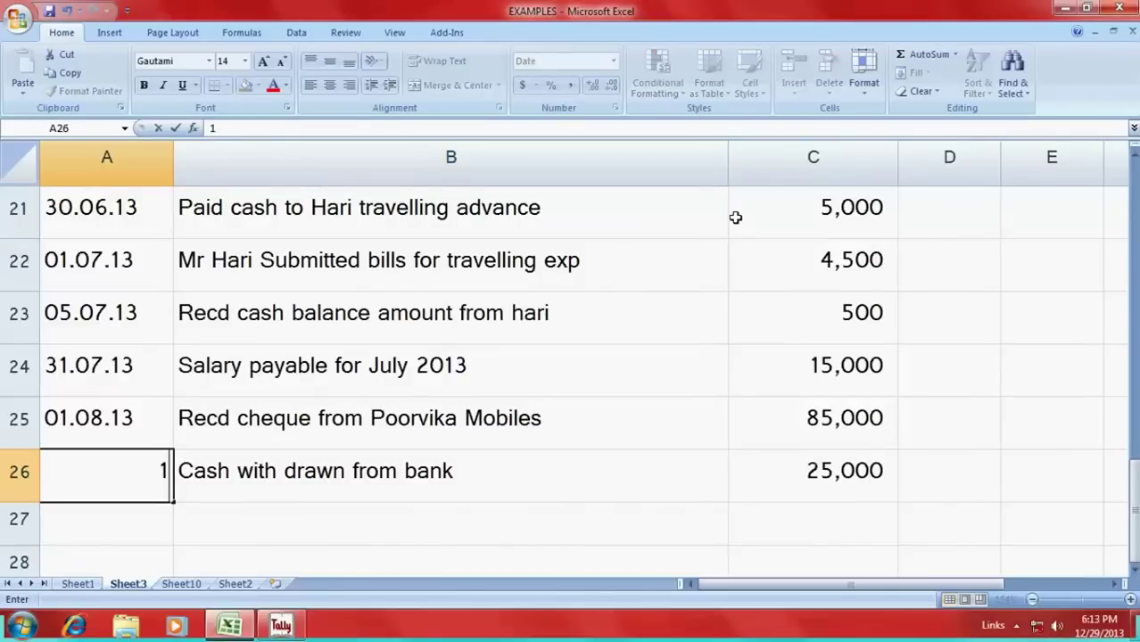
text(0.08.13)
key(Return)
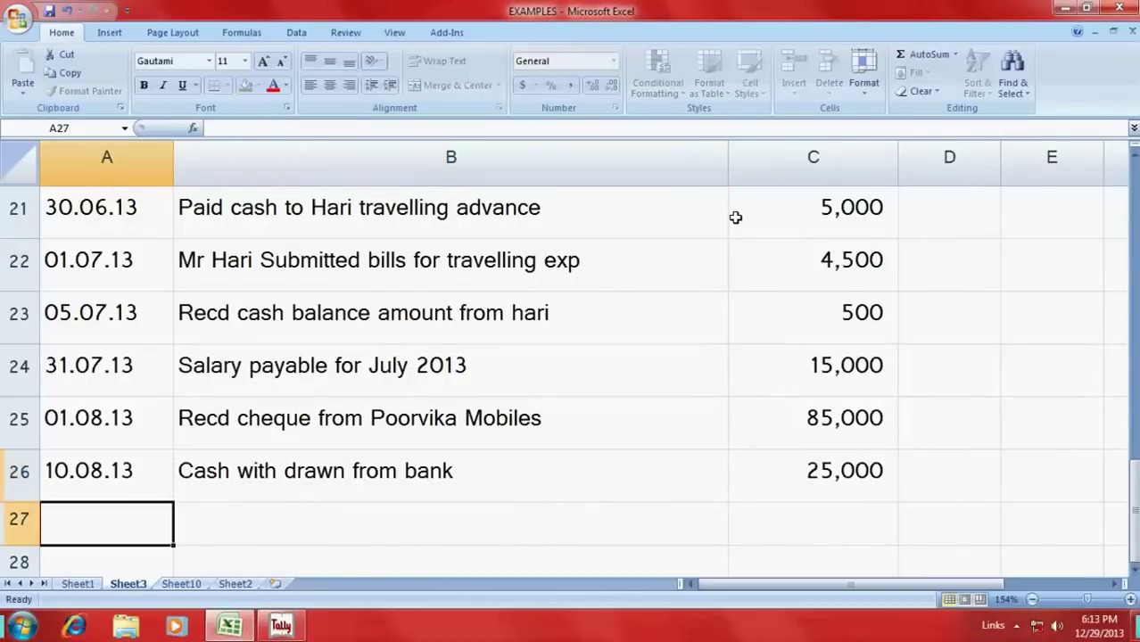
key(Up)
key(Right)
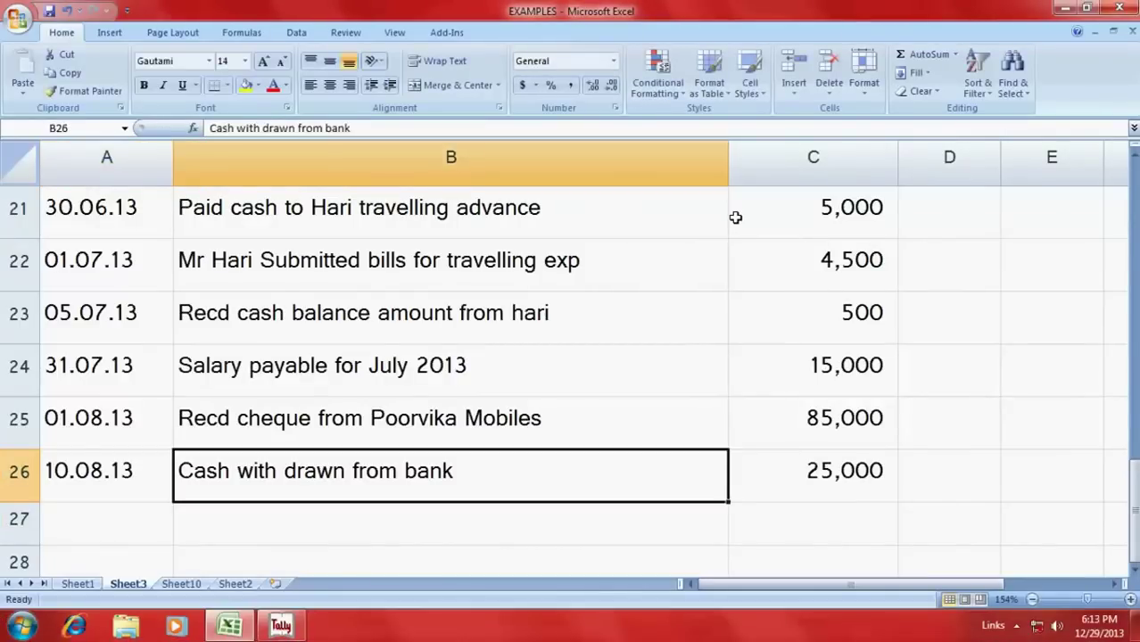
Switch to Tally and start a Contra voucher with Cash as the account and State Bank of India as the particulars.
key(alt+Tab)
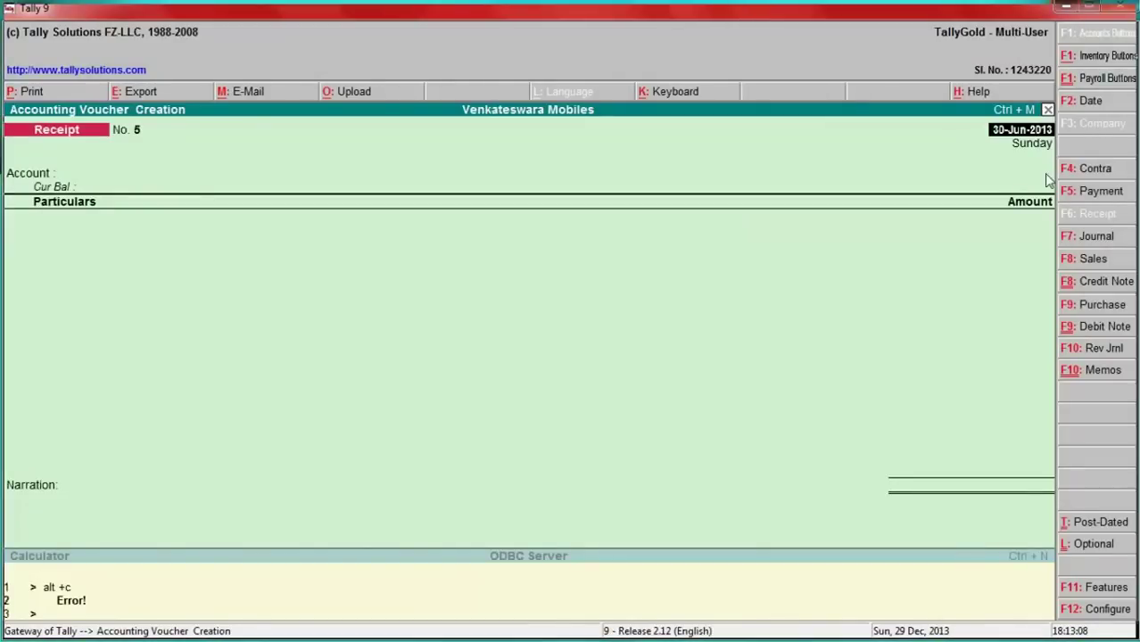
click(1090, 171)
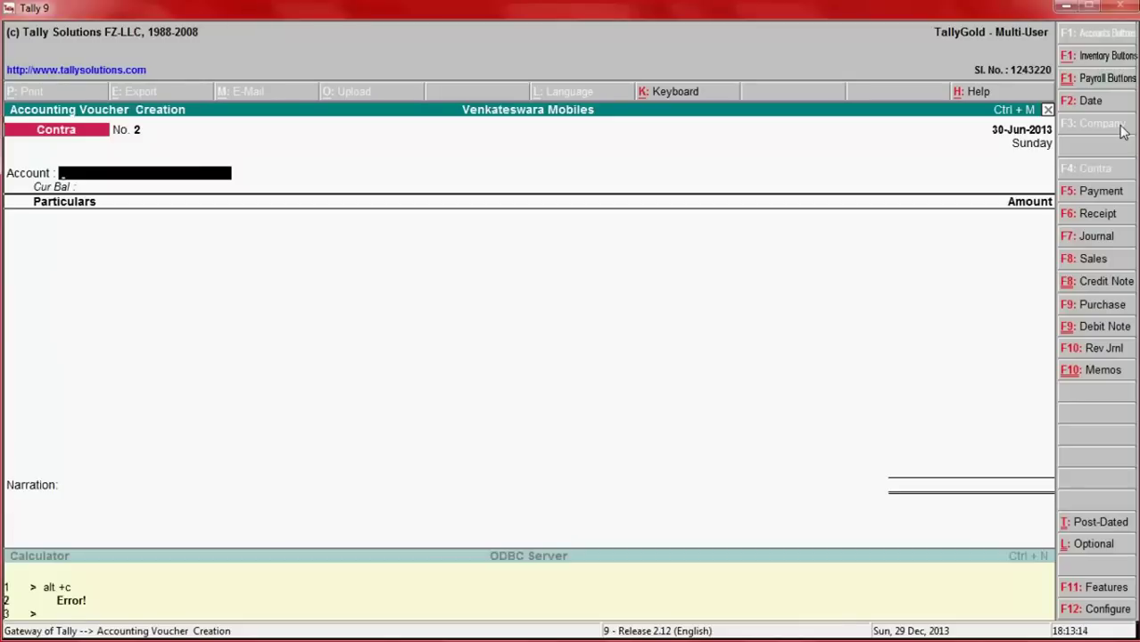
text(ca)
key(Return)
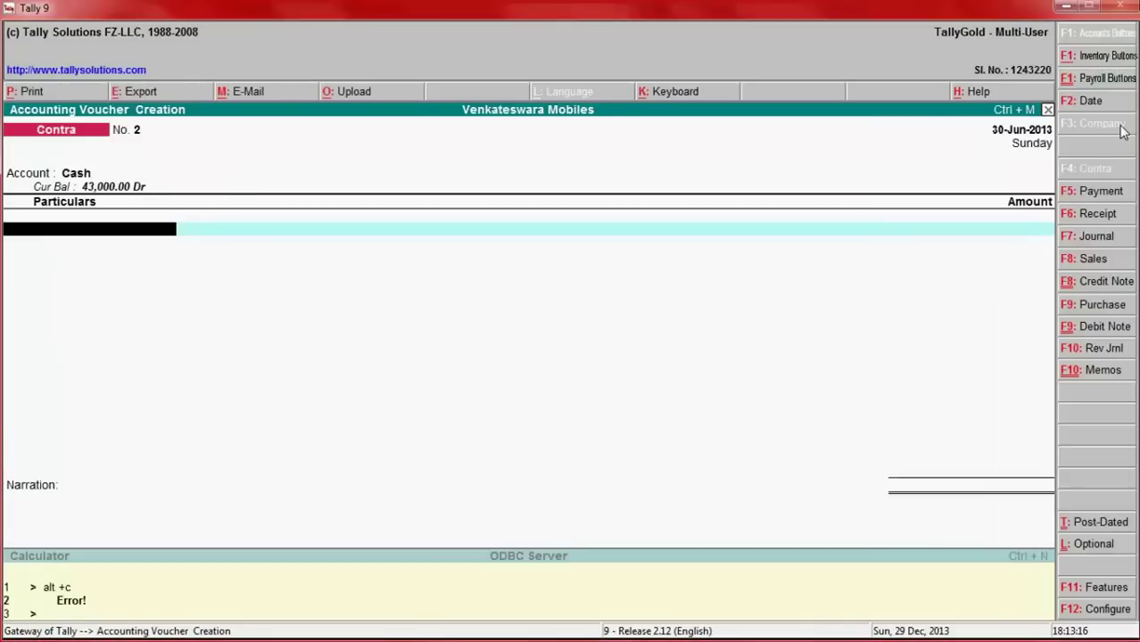
text(Stat)
key(Return)
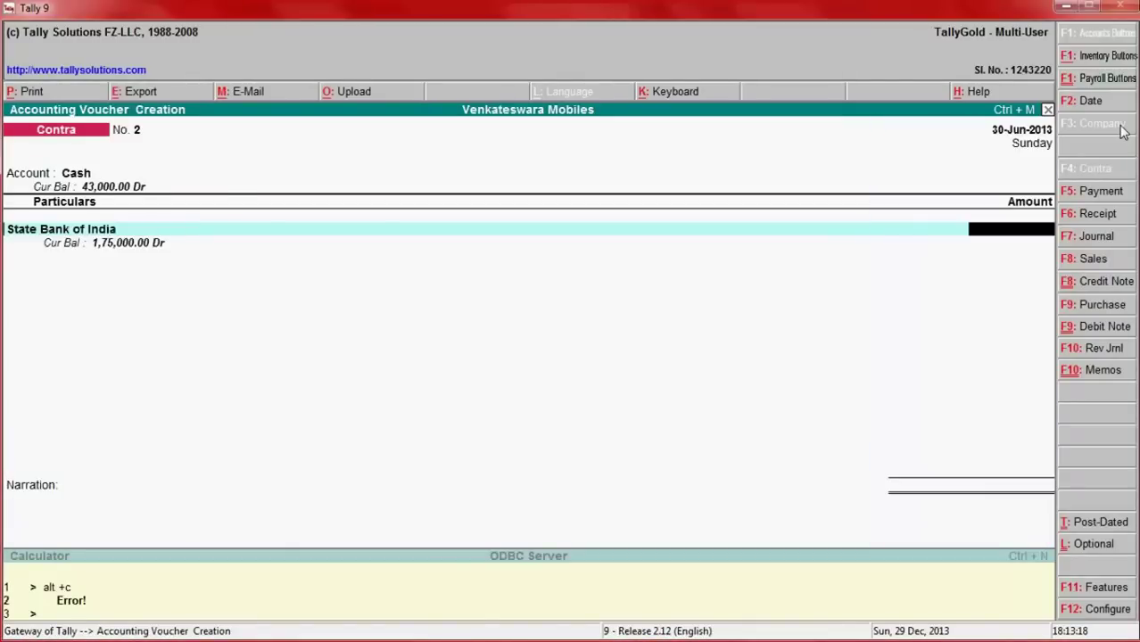
Check the withdrawal amount in Excel's row 26 and enter 25,000 for State Bank of India in the Tally voucher.
key(alt+Tab)
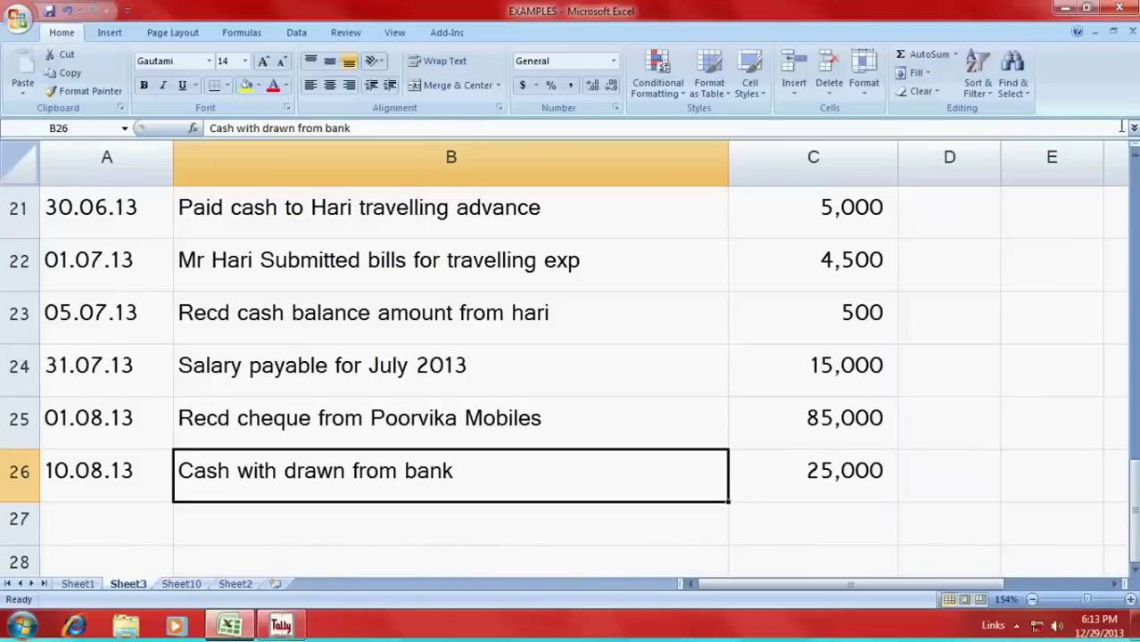
key(alt+Tab)
text(25000)
key(Return)
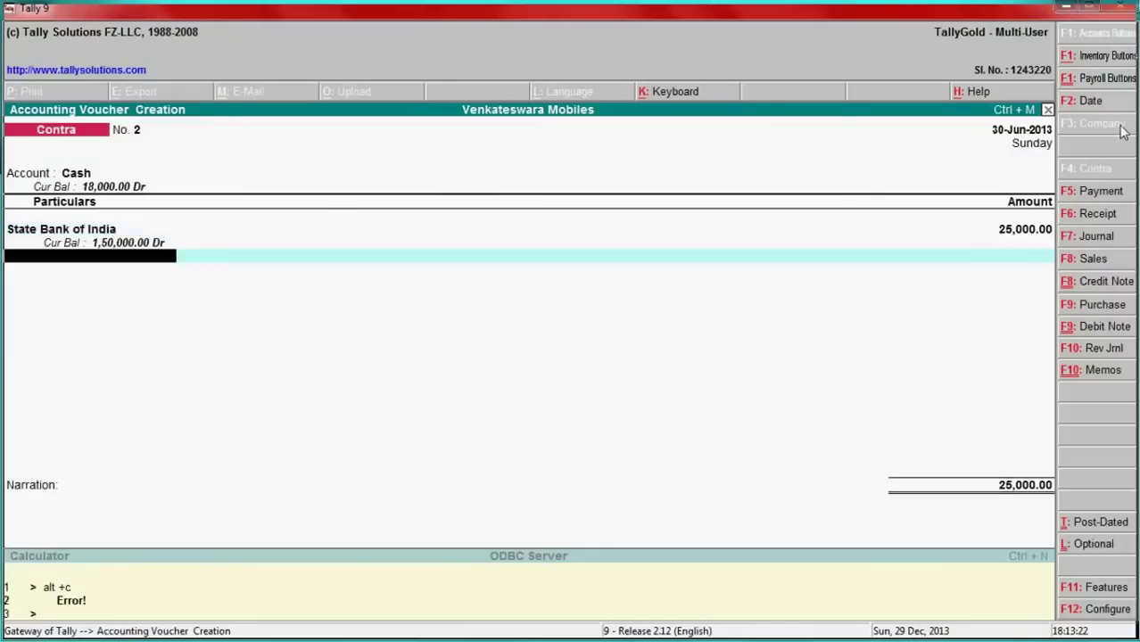
Recheck the withdrawal date in Excel and set the contra voucher's date to 10-8-2013 in Tally.
key(alt+Tab)
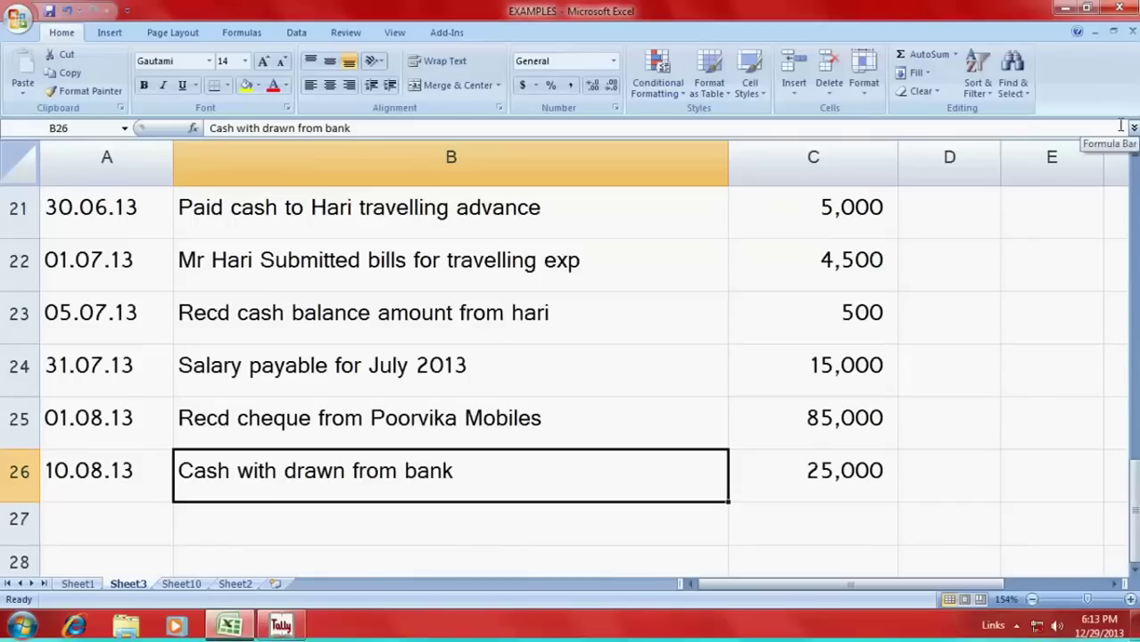
key(alt+Tab)
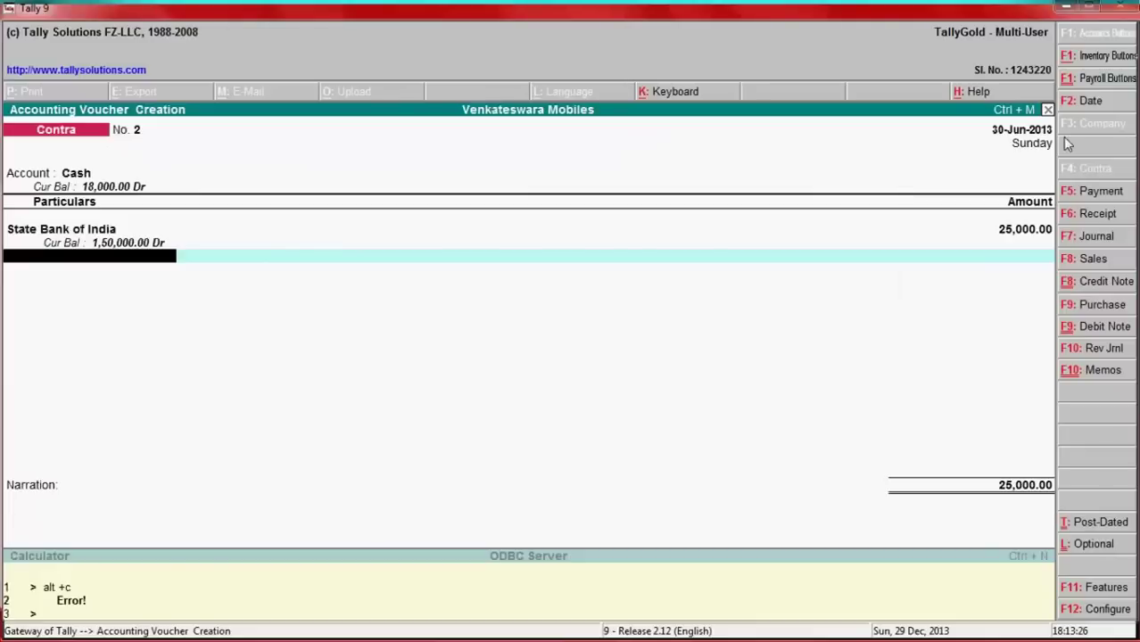
click(1085, 113)
text(10)
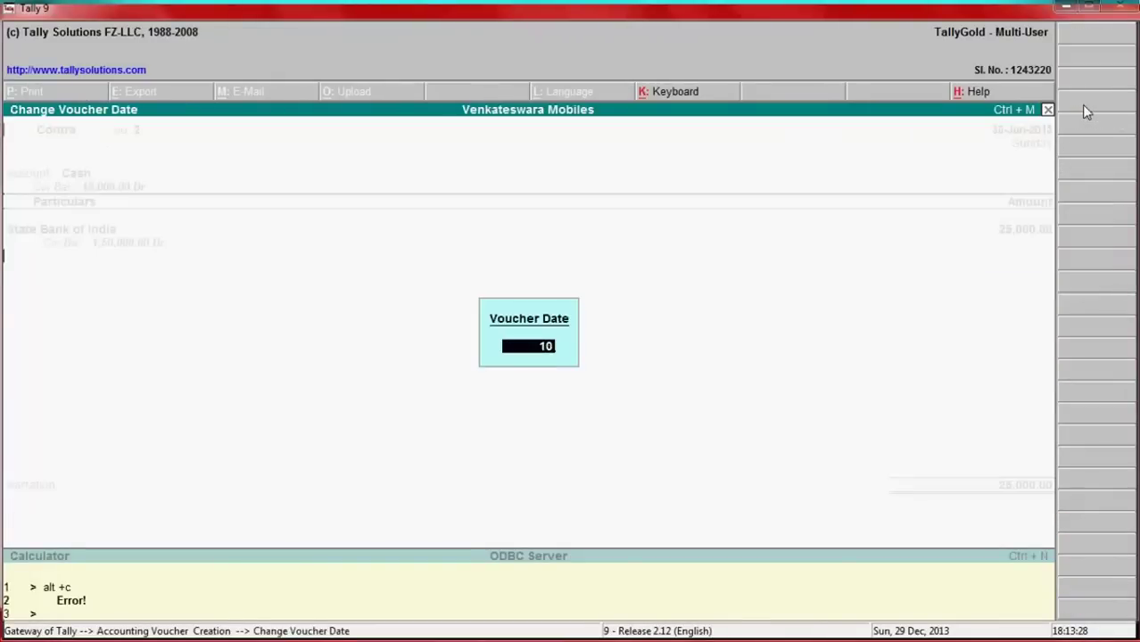
text(-8)
key(Return)
key(Return)
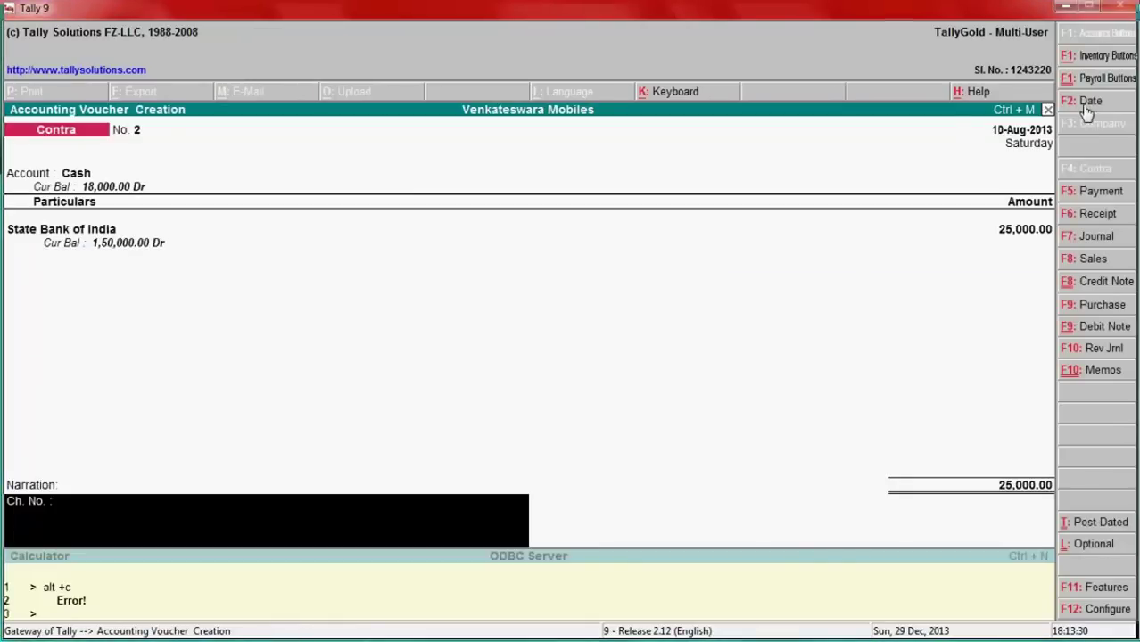
Enter the contra narration "Cash with drawn from bank" after the cheque number prefix and save the voucher.
text(Cash)
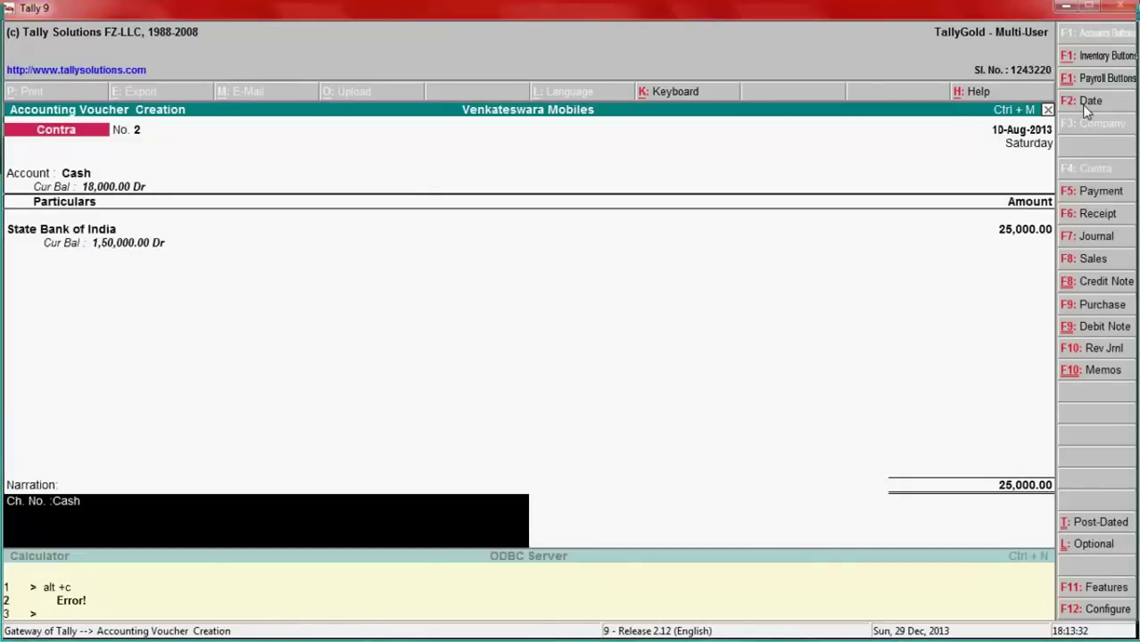
text( with dra)
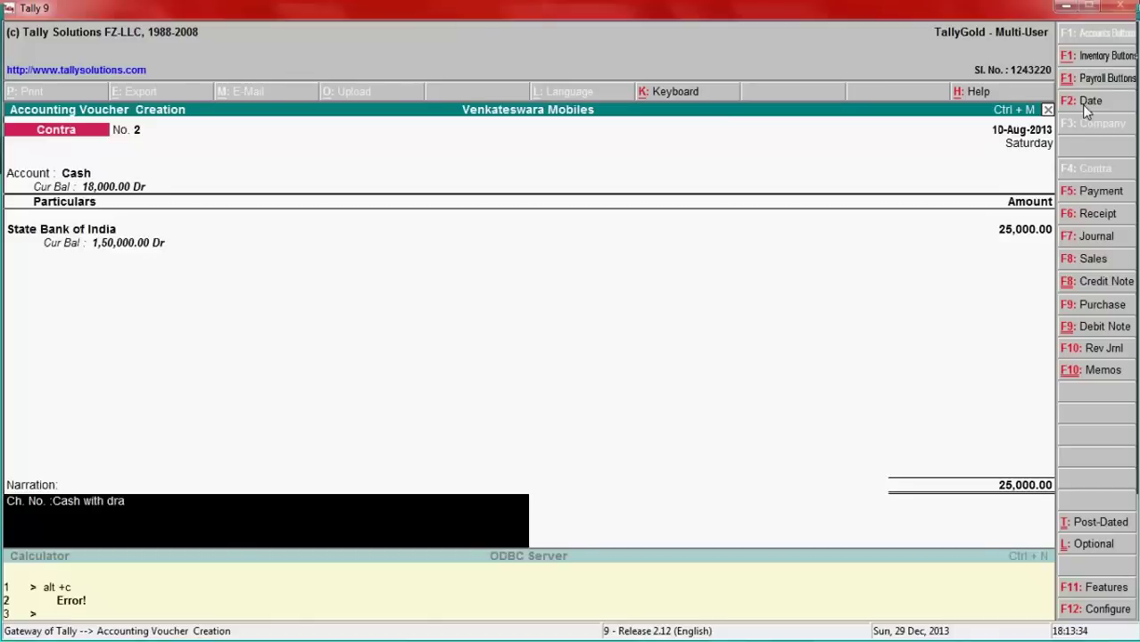
text(wn from bank)
key(Return)
key(Return)
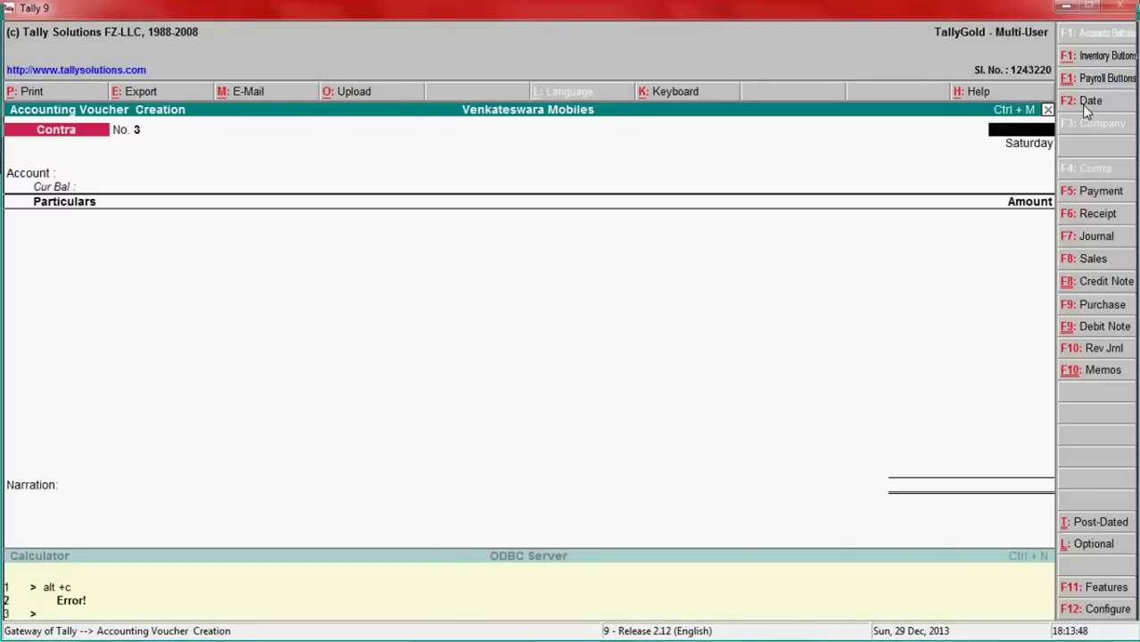
Leave voucher creation and open the Day Book from the Gateway of Tally's Display reports.
key(Escape)
key(y)
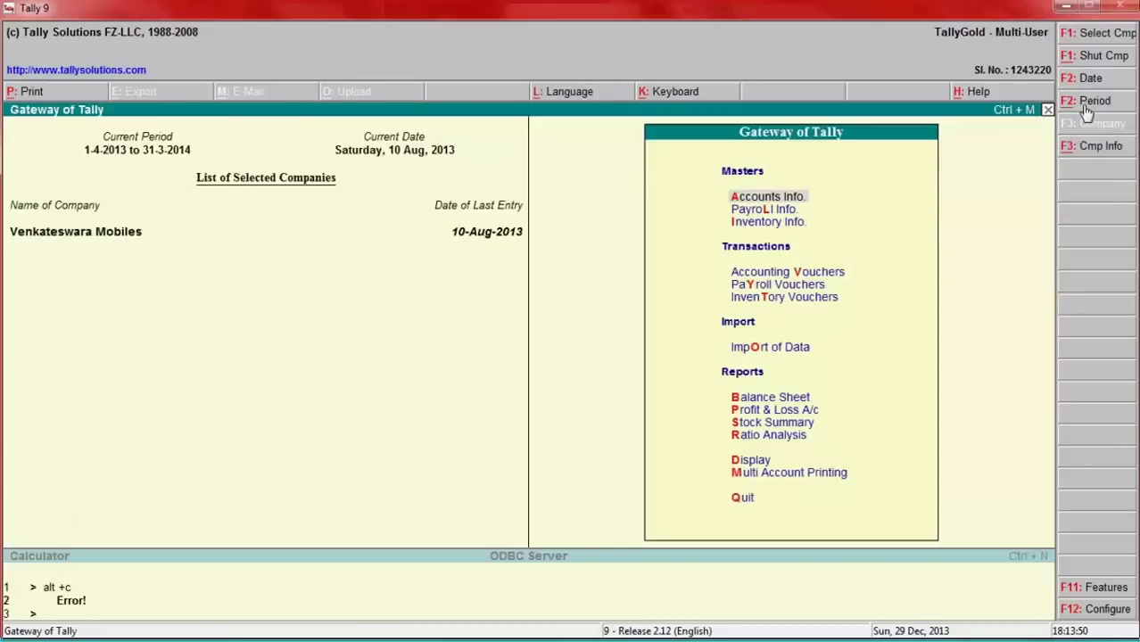
key(Down)
key(Down)
key(Down)
key(Down)
key(Down)
key(Down)
key(Down)
key(Down)
key(Down)
key(Down)
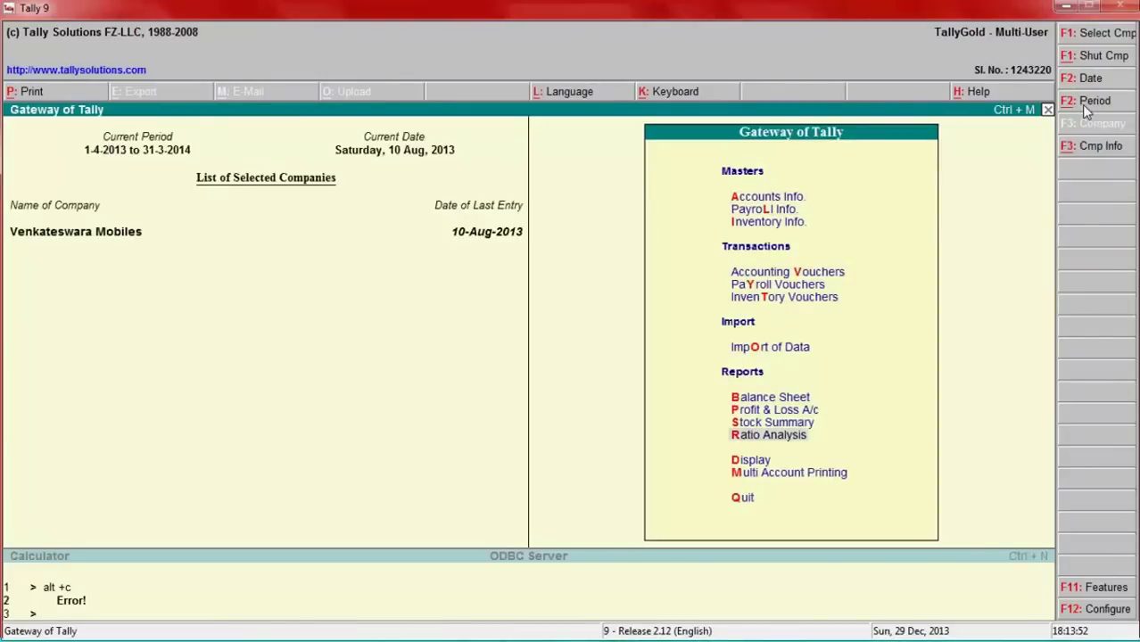
key(Down)
key(Return)
key(Down)
key(Return)
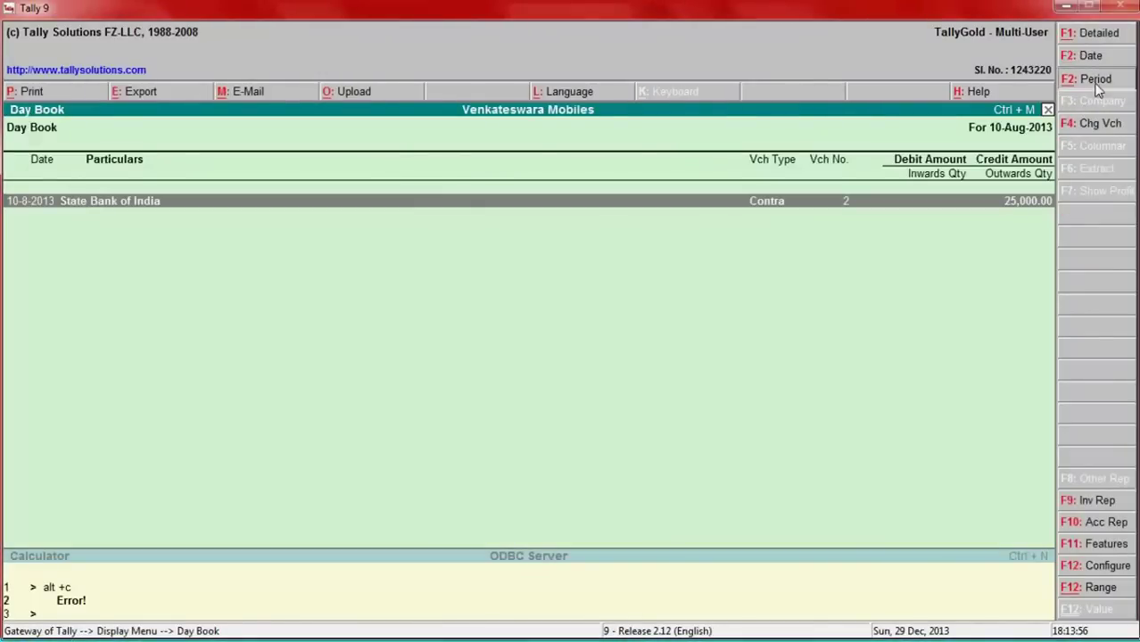
Set the Day Book period from 1-4-2013 to 10-8-2013.
click(1095, 80)
text(1-4)
key(Return)
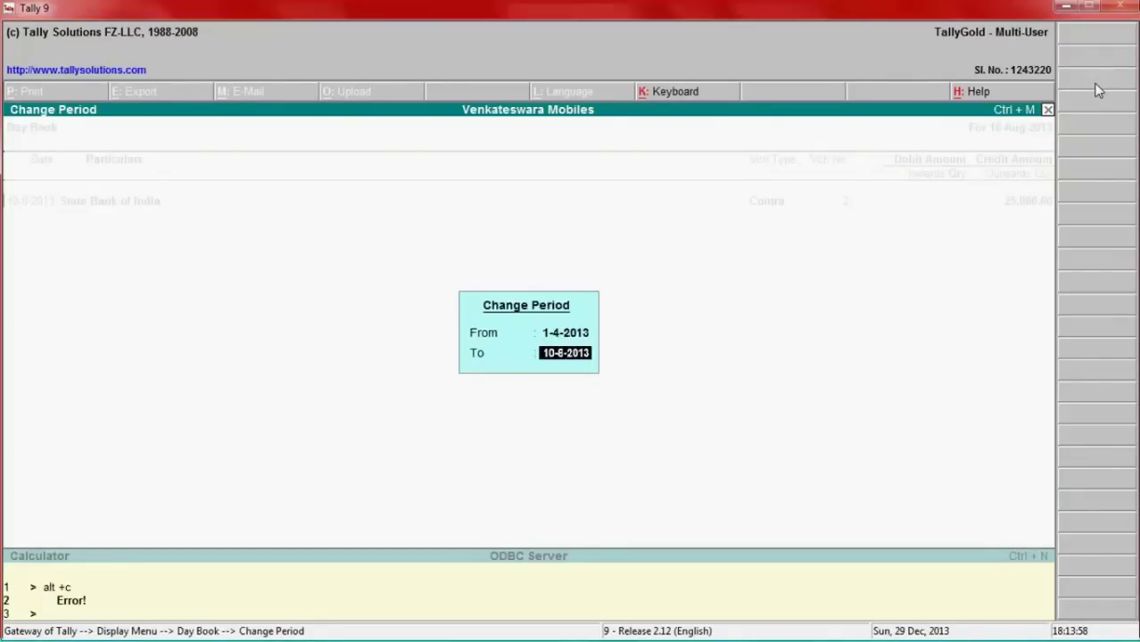
key(Return)
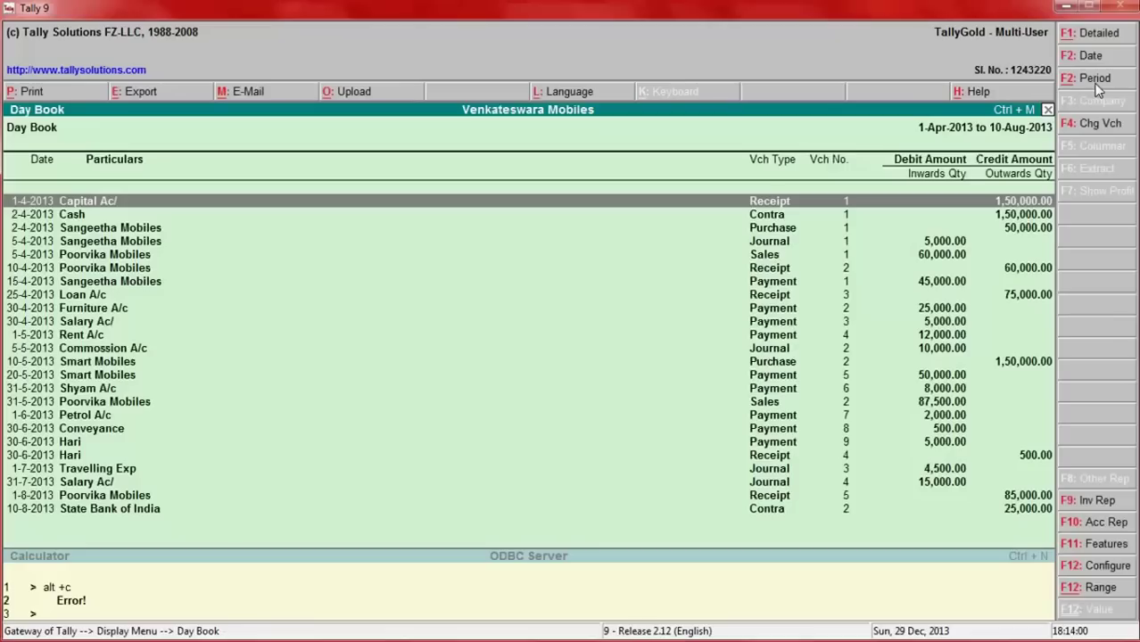
Switch to Excel and go back to the first April transactions at the start of the list for comparison.
key(alt+Tab)
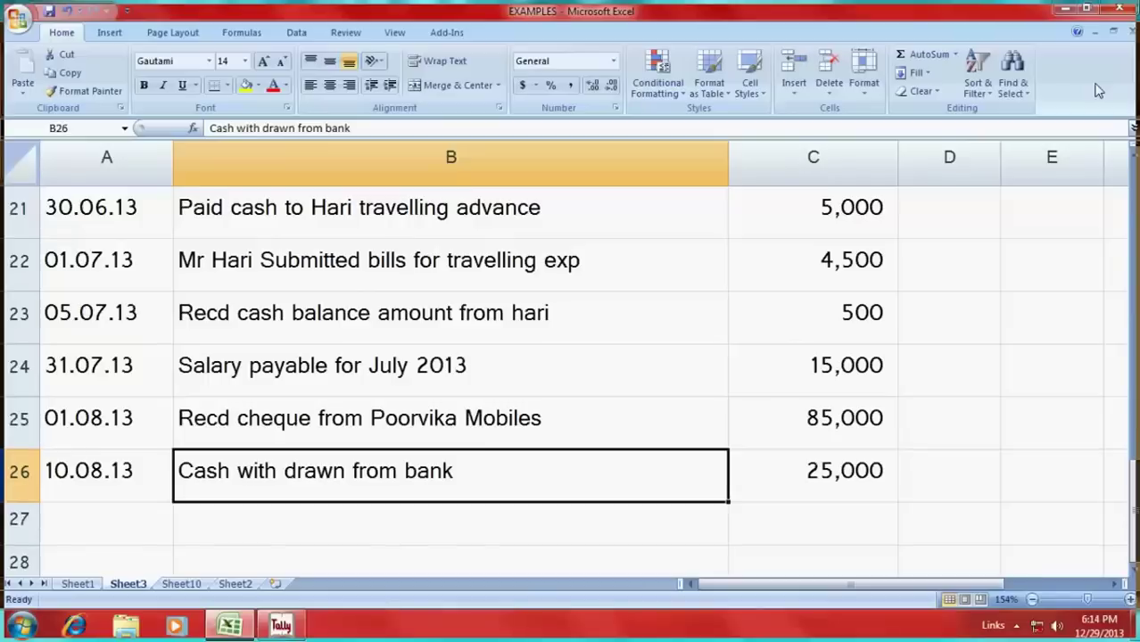
key(Up)
key(Up)
key(Up)
key(Up)
key(Up)
key(Up)
key(Up)
key(Up)
key(Up)
key(Up)
key(Up)
key(Up)
key(Up)
key(Up)
key(Up)
key(Up)
key(Up)
key(Up)
key(Up)
key(Up)
key(Up)
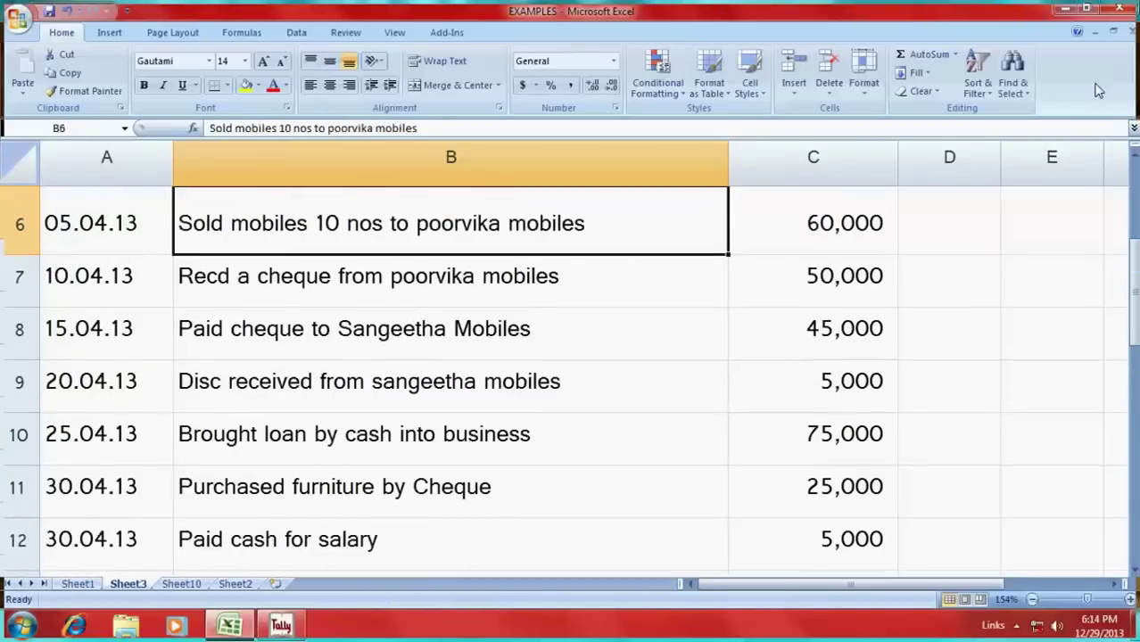
key(Up)
key(Up)
key(Up)
key(Up)
key(Down)
key(Down)
key(Down)
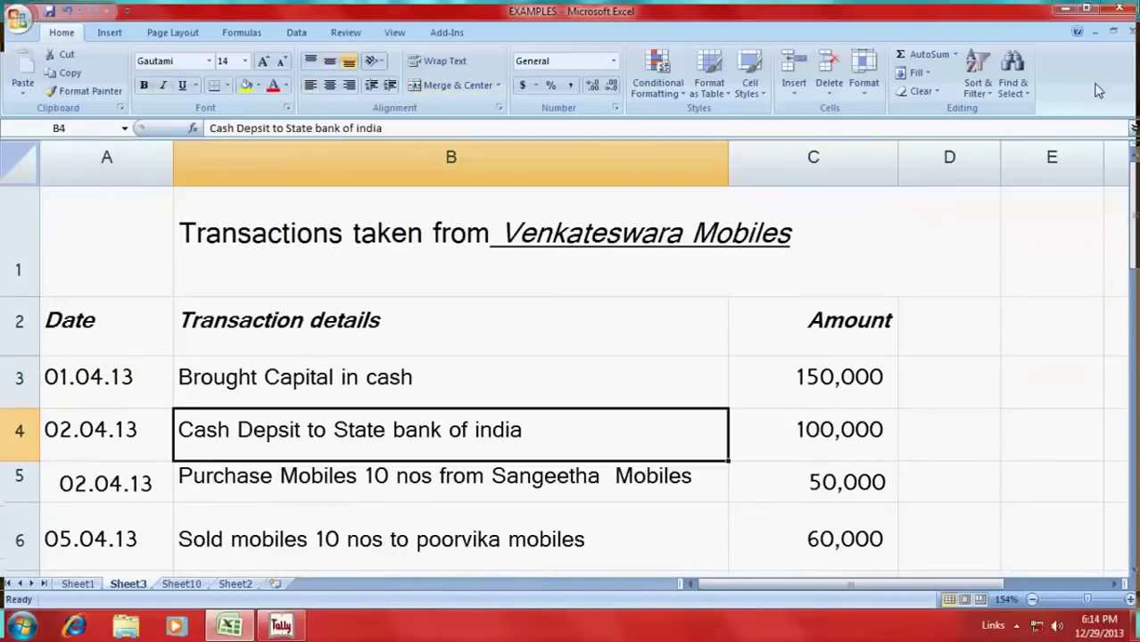
Compare the early April purchase, sales and cheque receipt entries in Tally's Day Book with rows 5 to 7 of the Excel list.
key(alt+Tab)
key(Down)
key(Down)
key(Down)
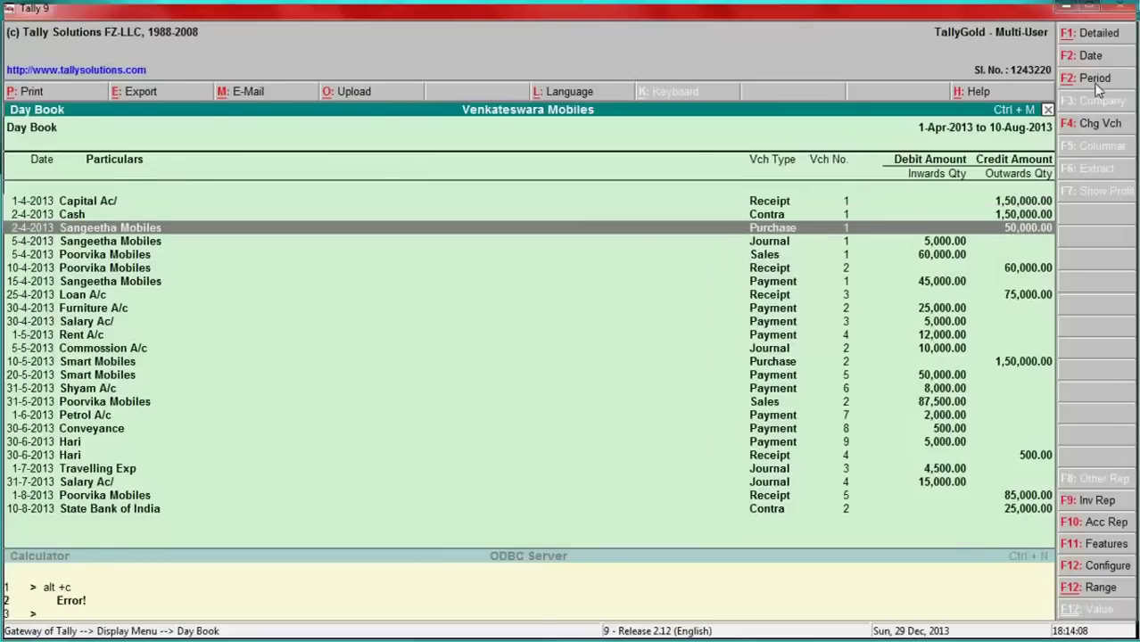
key(alt+Tab)
key(Down)
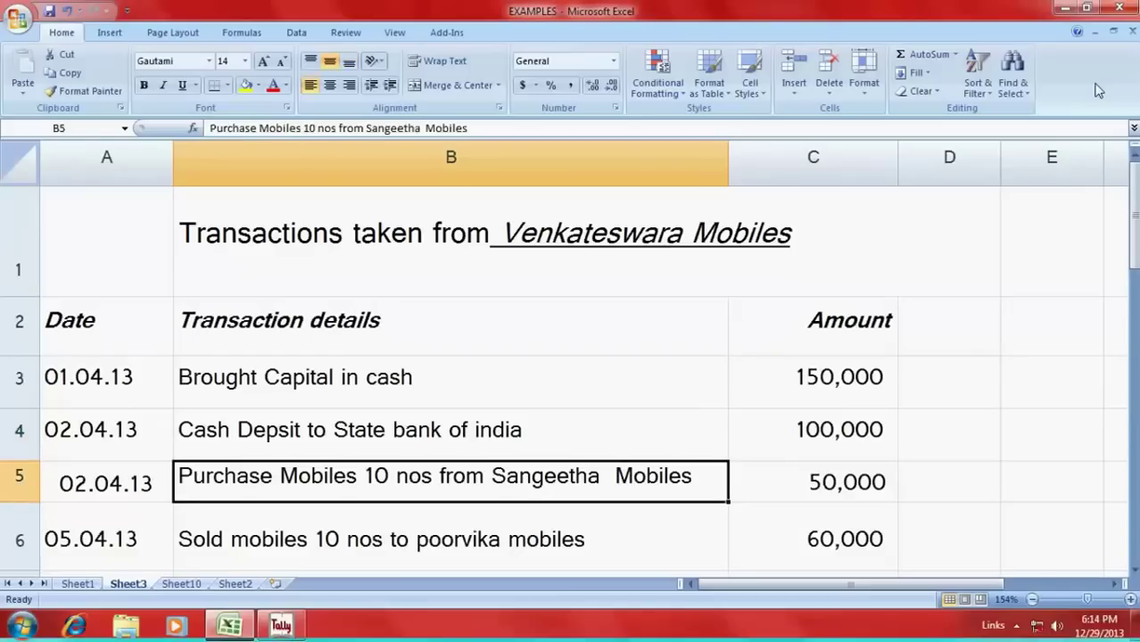
key(Down)
key(Down)
key(Down)
key(Up)
key(Up)
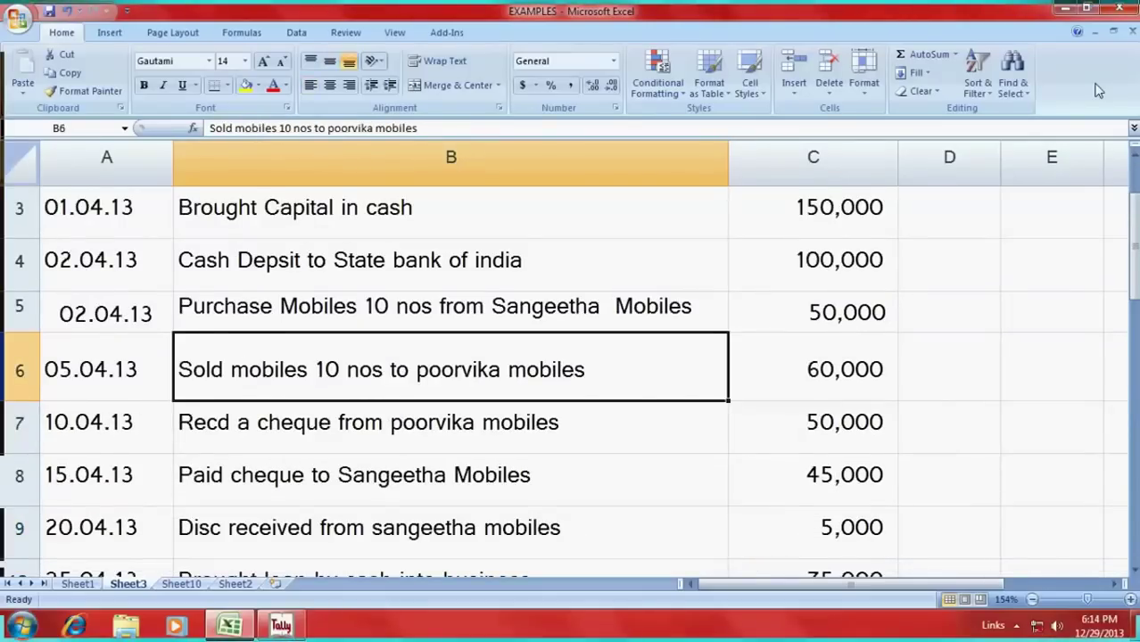
key(alt+Tab)
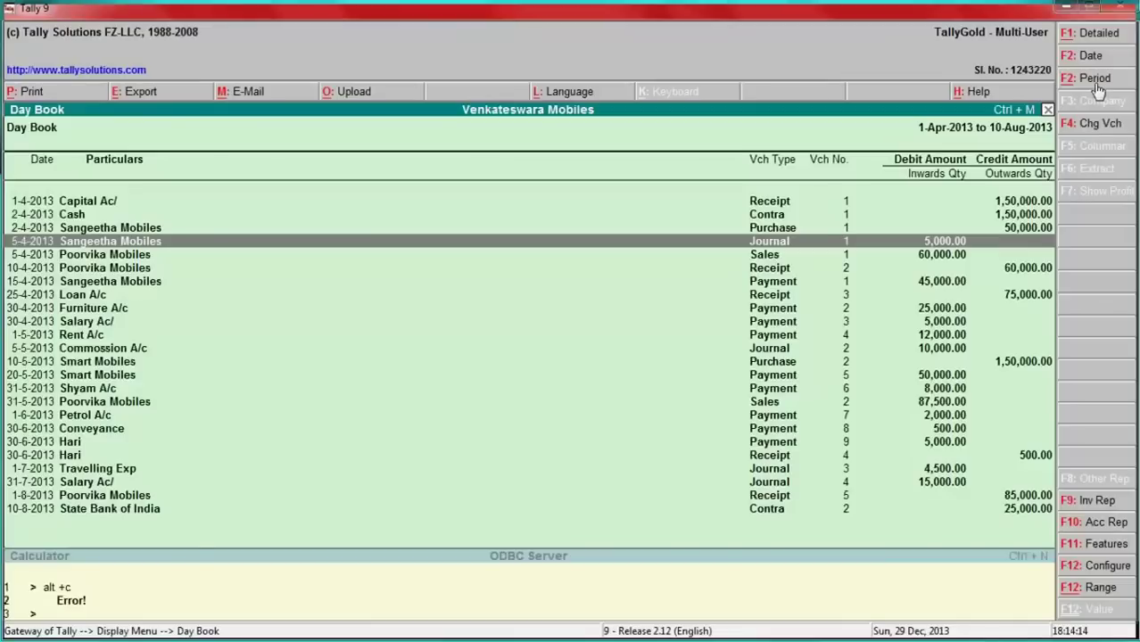
key(Down)
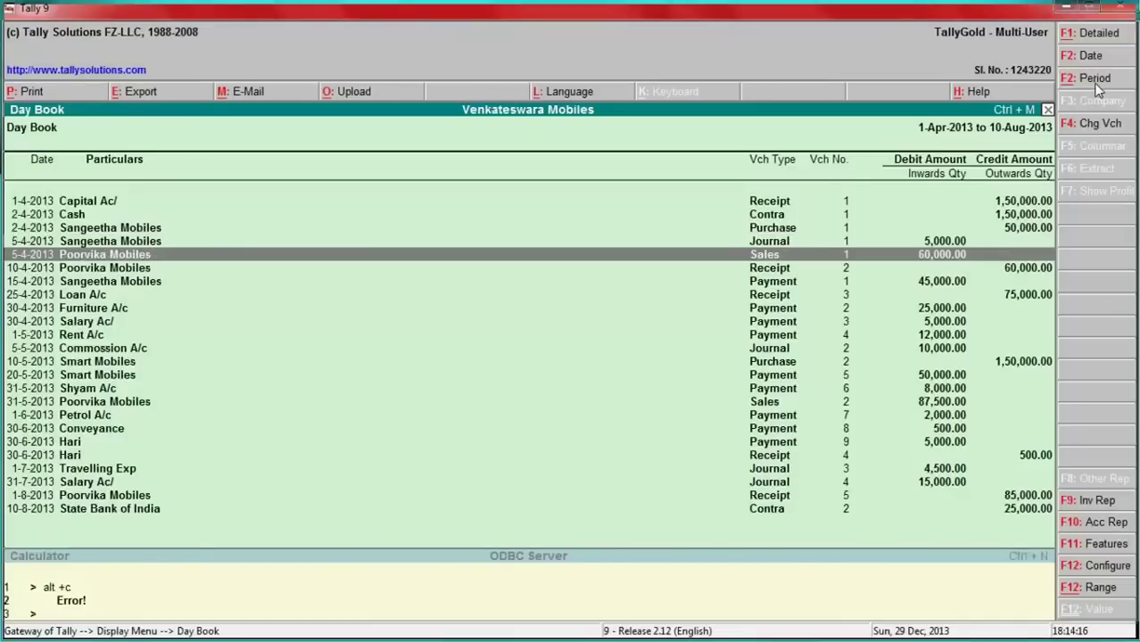
key(alt+Tab)
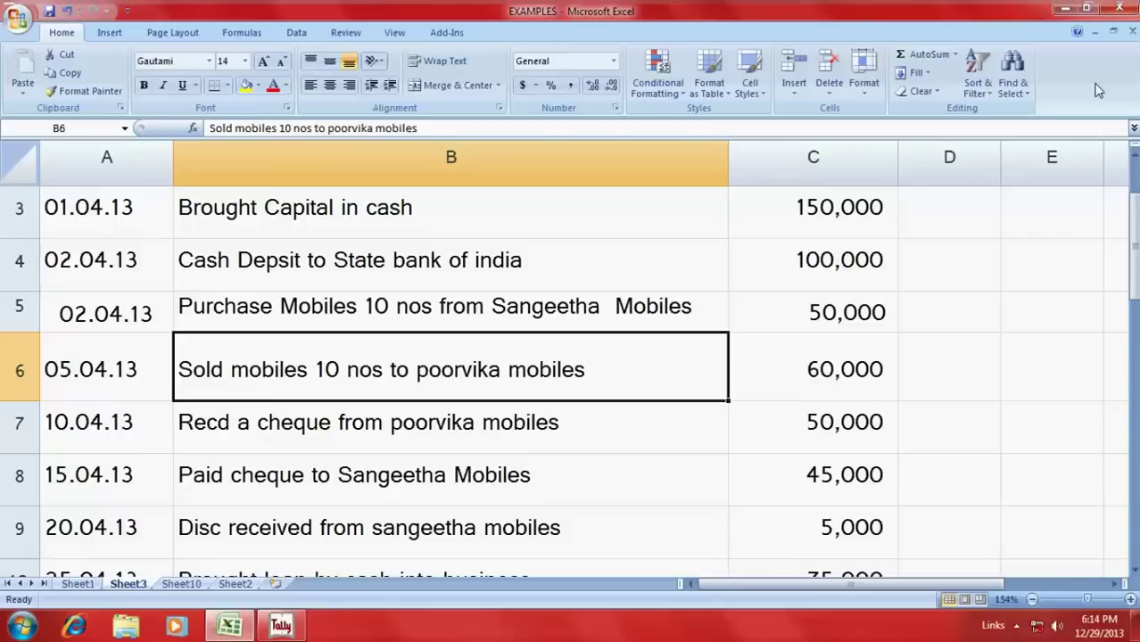
key(Down)
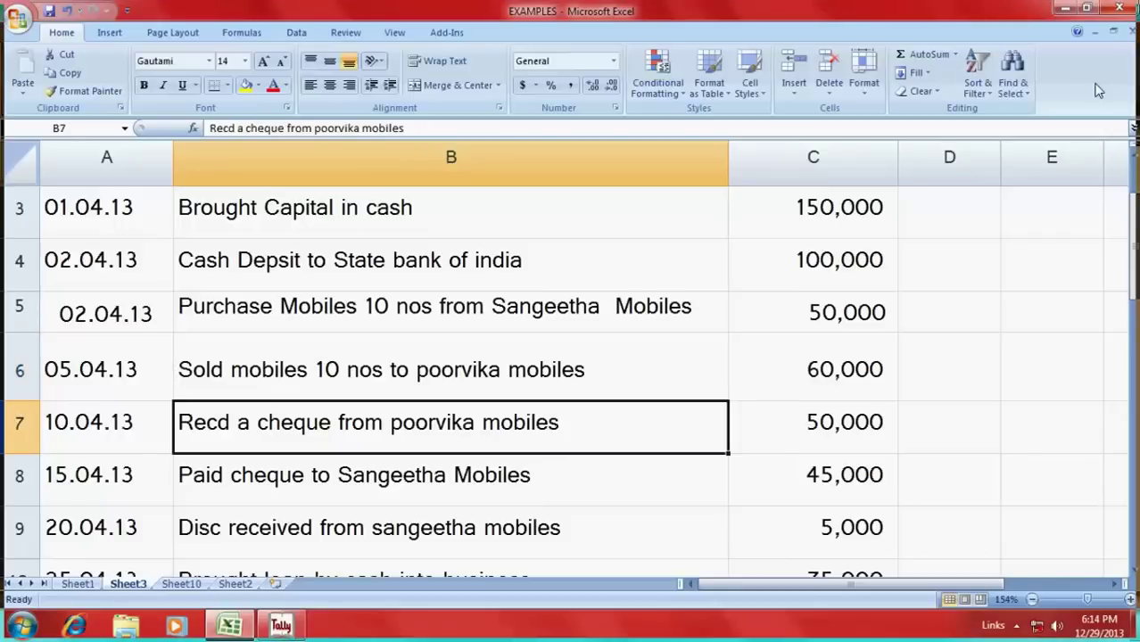
key(alt+Tab)
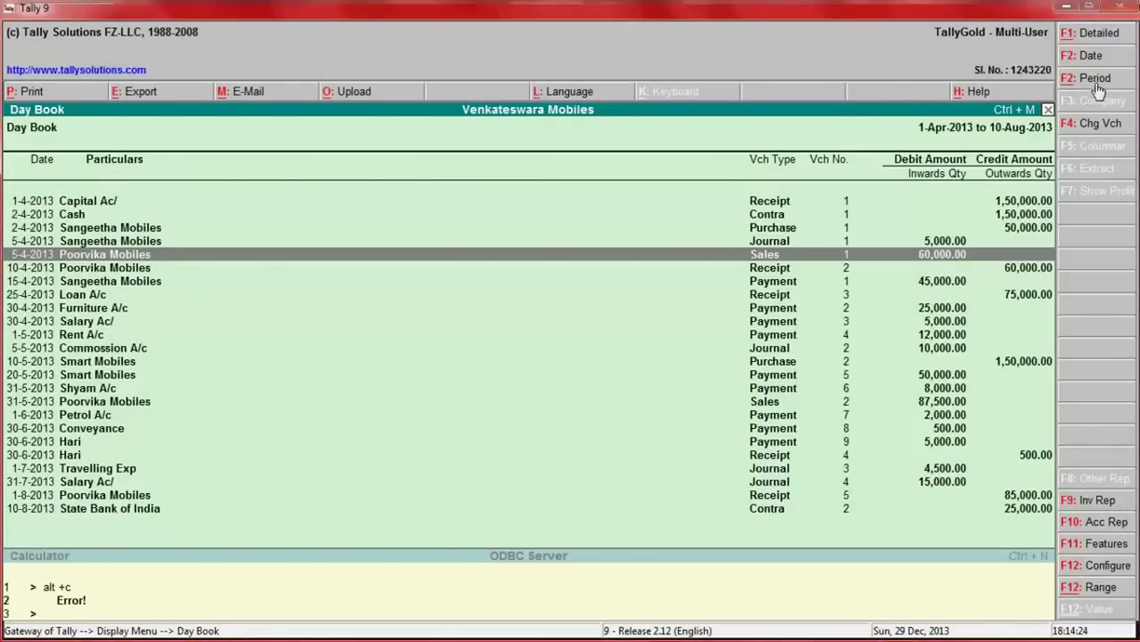
Check the date of the Sangeetha Mobiles discount in row 9 of the Excel list against its Day Book journal entry.
key(Up)
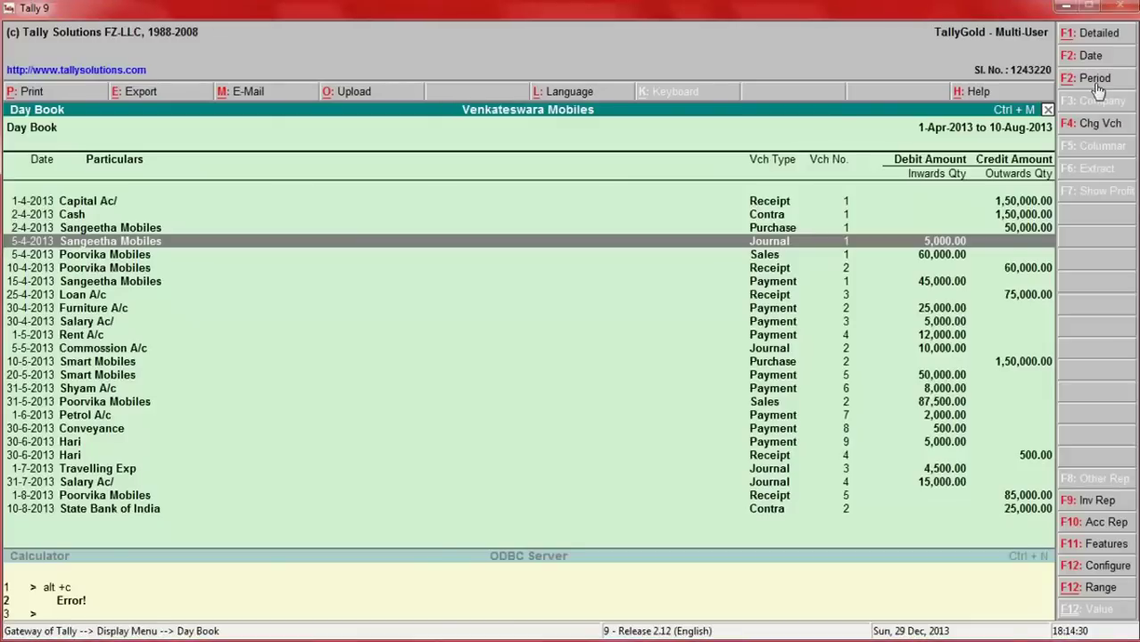
key(alt+Tab)
key(Down)
key(Down)
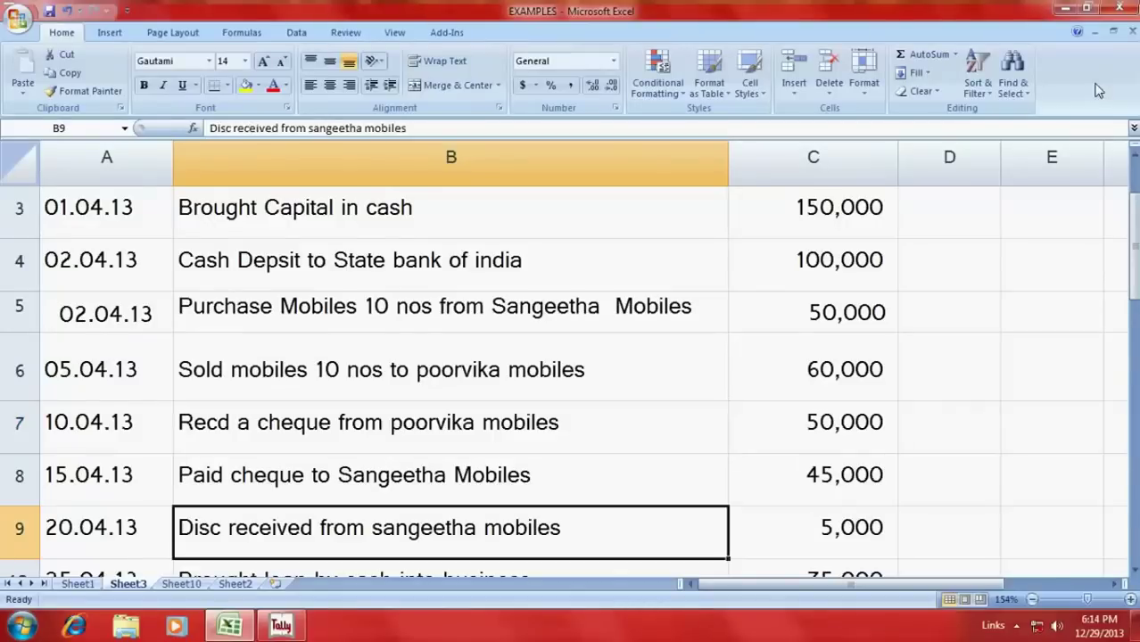
key(Up)
key(Down)
key(Up)
key(Up)
key(Up)
key(Up)
key(Up)
In Tally, change the Sangeetha Mobiles discount journal's date to 20-4-2013 and save the altered voucher.
key(alt+Tab)
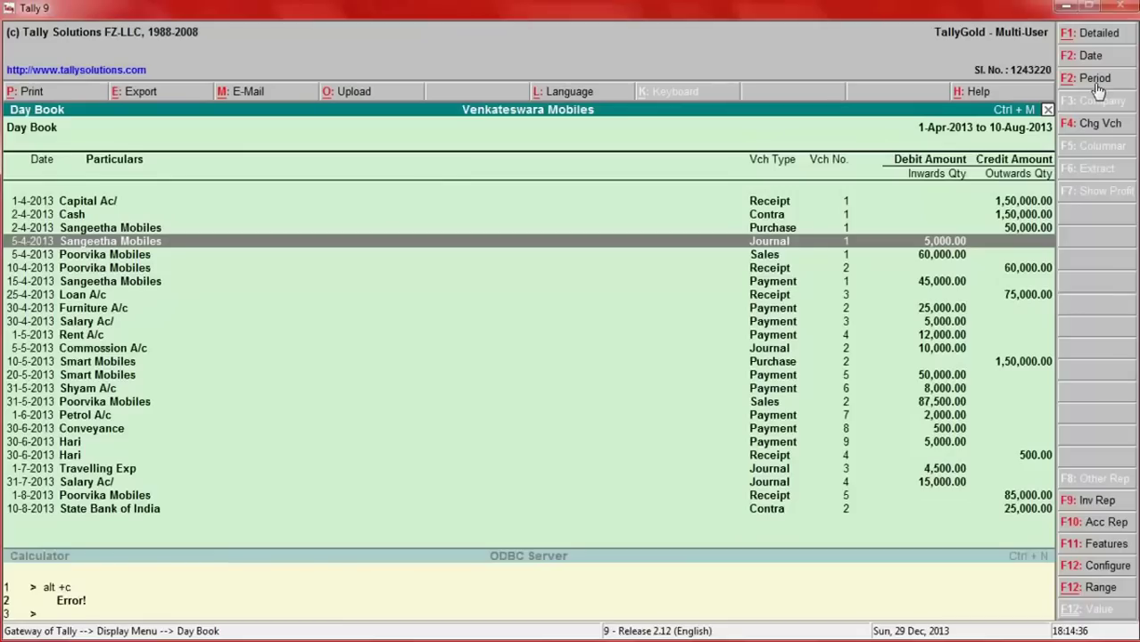
key(Return)
text(2013)
key(Return)
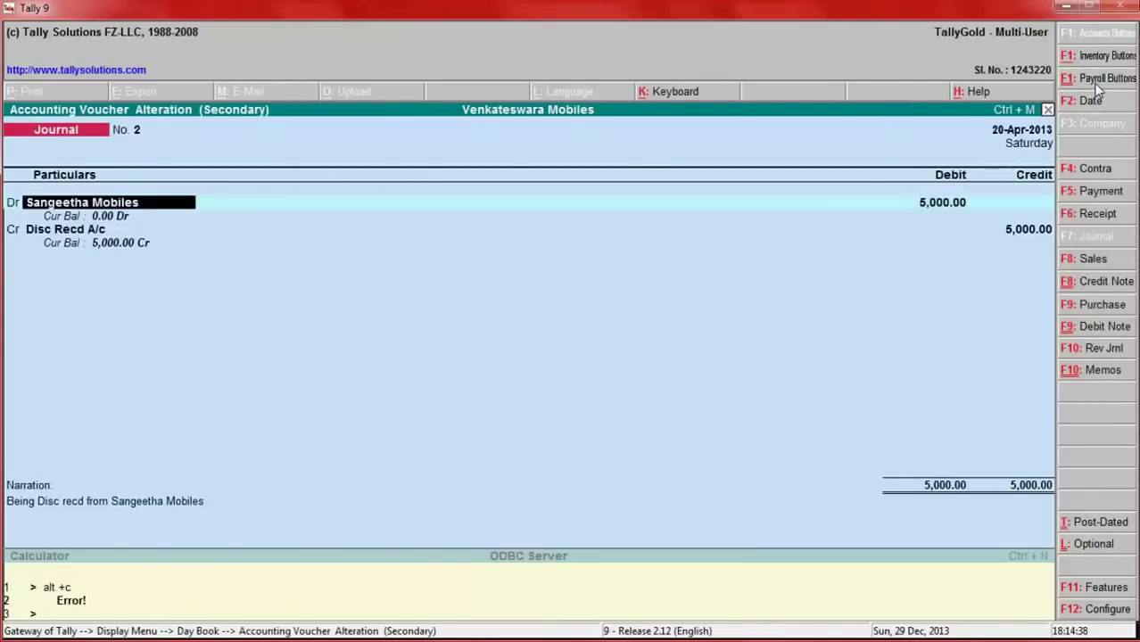
key(Return)
key(Return)
key(Return)
key(Return)
key(Return)
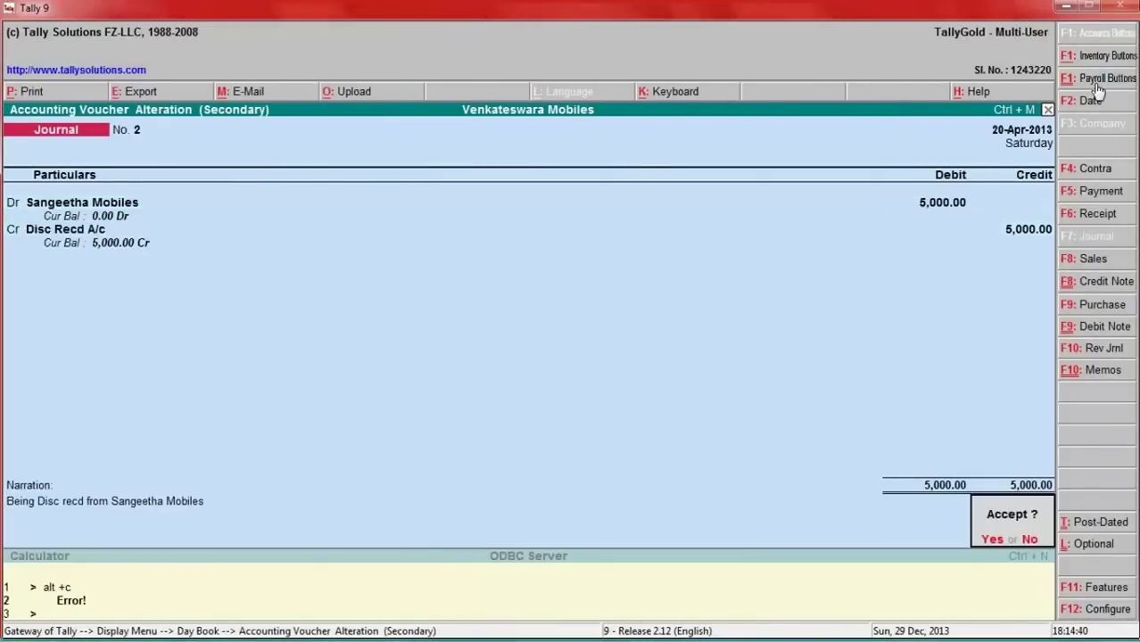
key(Return)
Compare the Day Book's mid-April entries, including the redated Sangeetha Mobiles journal, with the corresponding transactions in the Excel list.
key(Down)
key(Down)
key(Down)
key(Down)
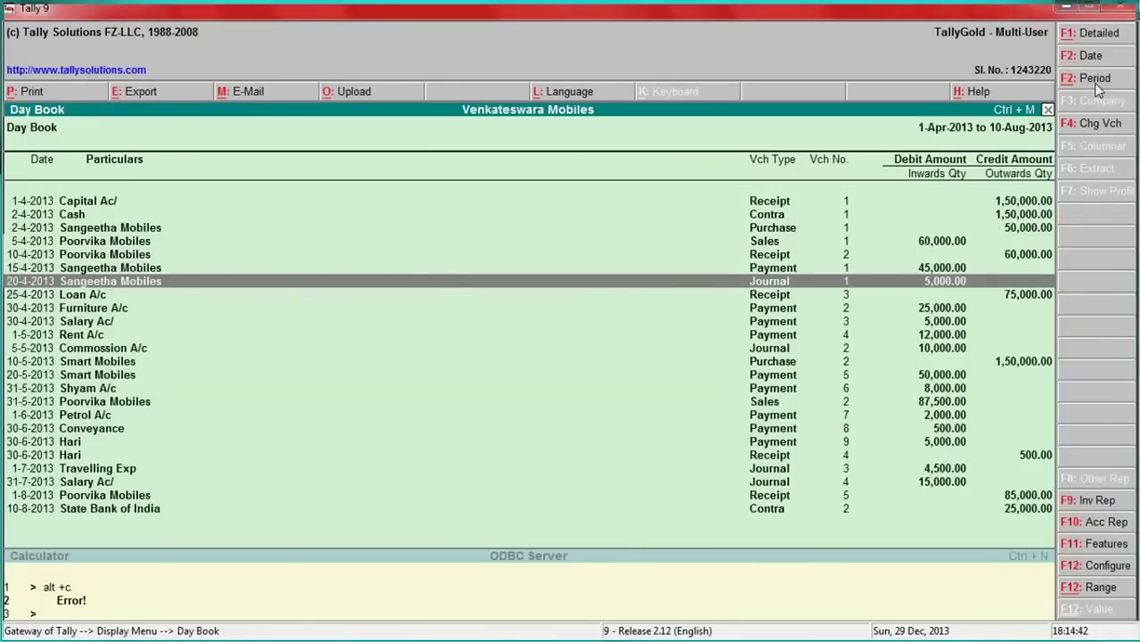
key(alt+Tab)
key(Down)
key(Down)
key(Down)
key(Up)
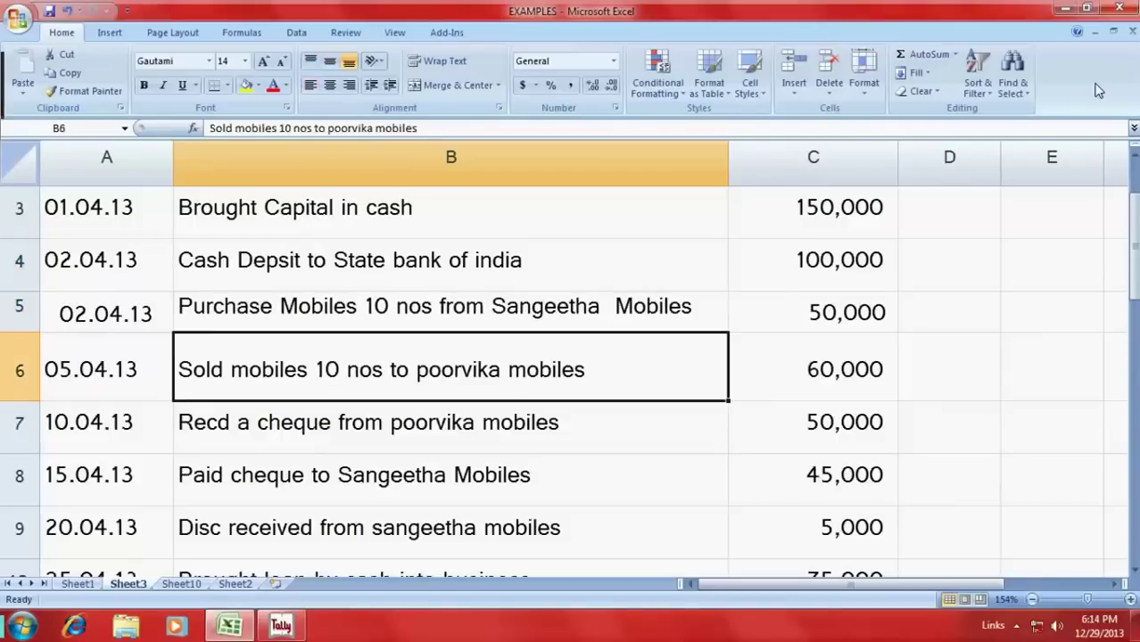
key(alt+Tab)
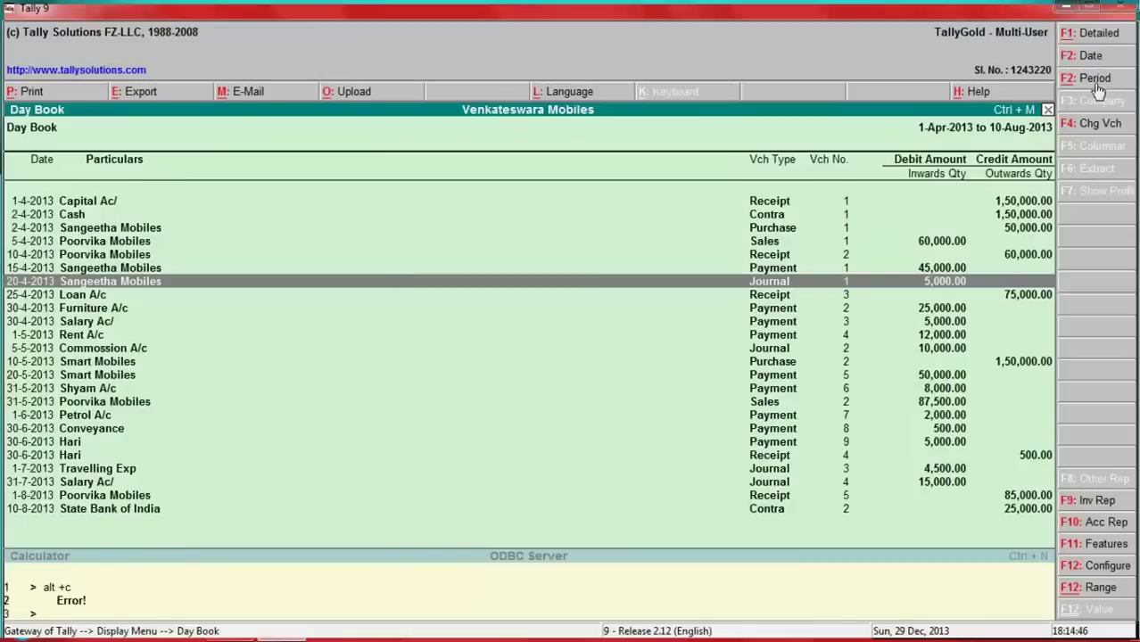
key(Down)
key(Up)
key(Up)
key(Down)
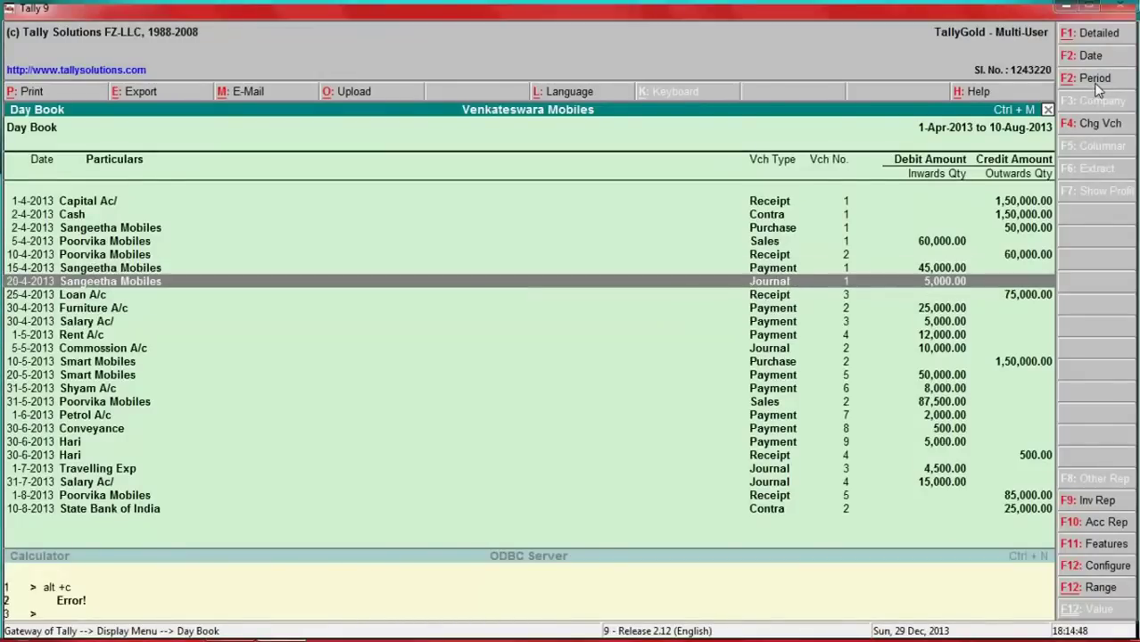
Switch to the Excel transaction list and examine the April 2013 entries around the 20.04.13 discount received from Sangeetha Mobiles.
key(Up)
key(alt+Tab)
key(Down)
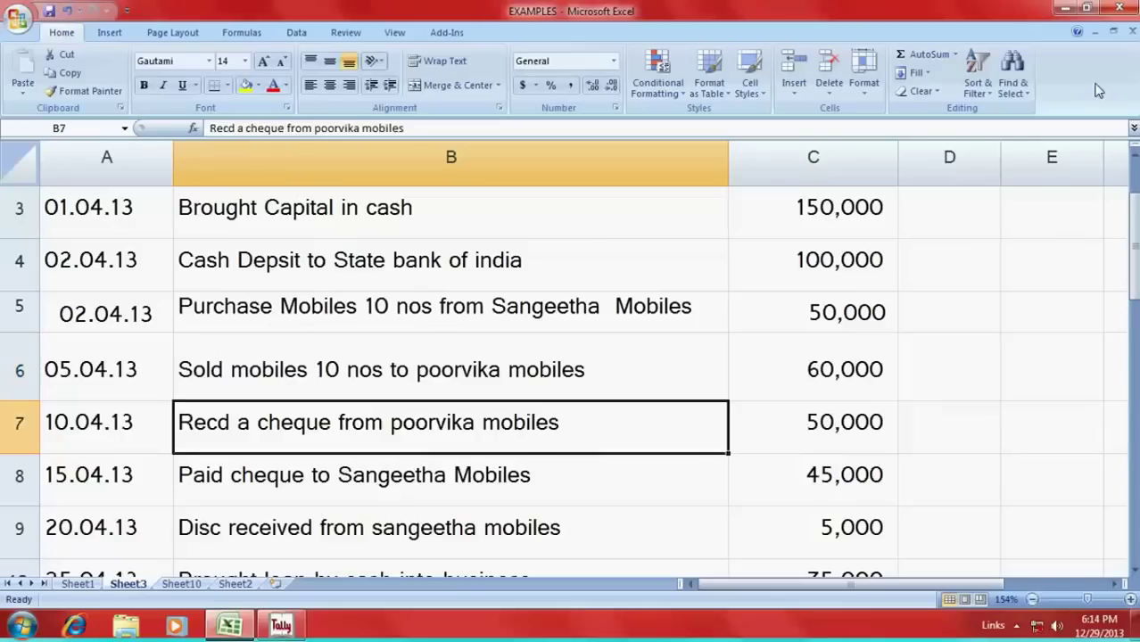
key(Down)
key(Down)
key(Down)
key(Down)
key(Up)
key(Up)
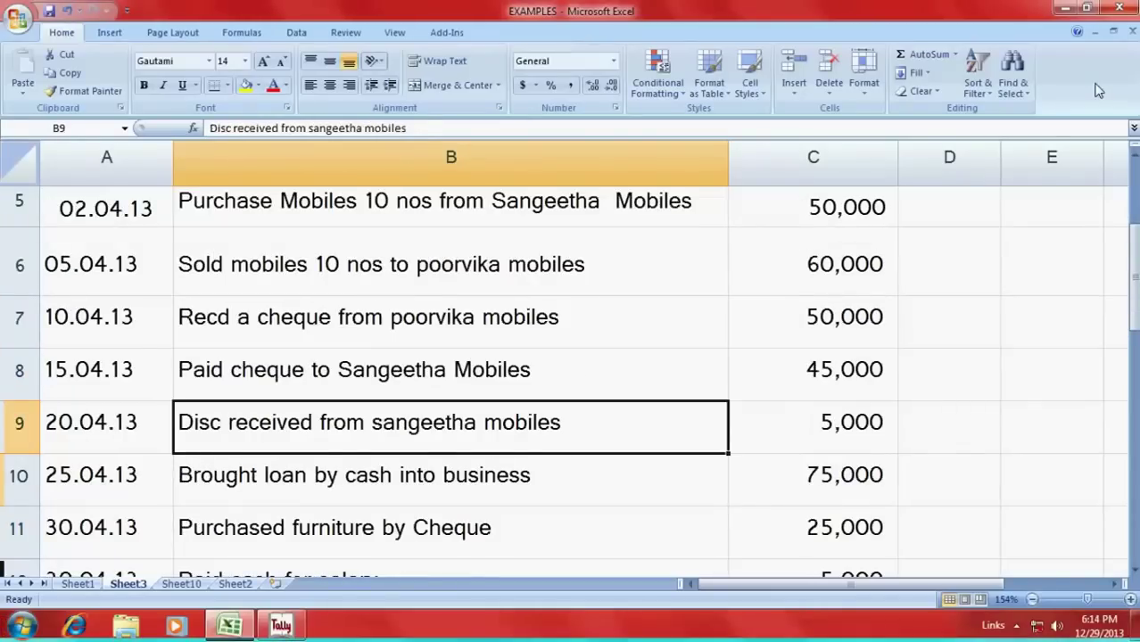
Switch to the Tally Day Book and check its loan, furniture and salary vouchers for 25 and 30 April 2013.
key(Down)
key(alt+Tab)
key(Down)
key(Down)
key(Down)
key(Down)
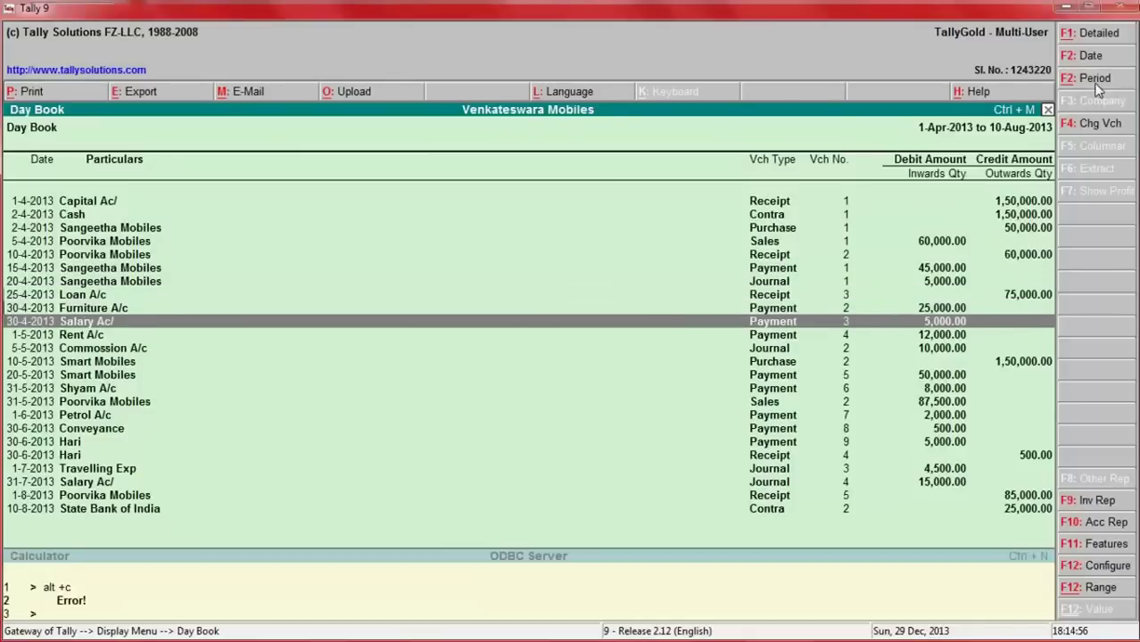
key(Up)
Switch to Excel and review the furniture, salary and rent transactions dated 30.04.13 to 01.05.13.
key(alt+Tab)
key(Down)
key(Down)
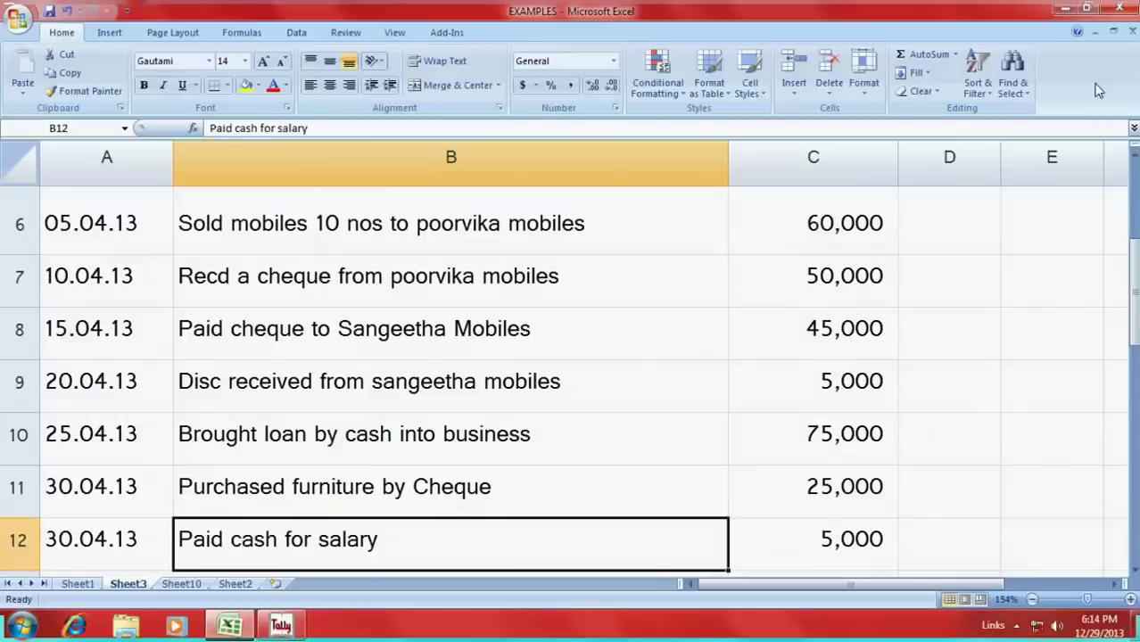
key(Up)
key(Down)
key(Down)
key(Down)
key(Up)
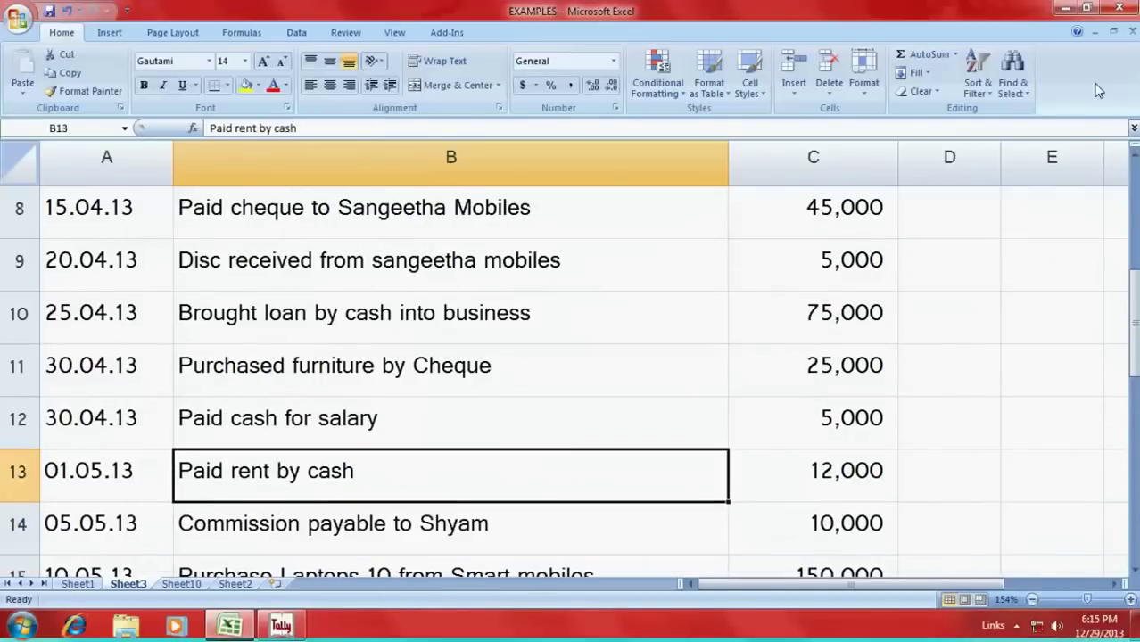
key(Up)
key(Up)
key(Down)
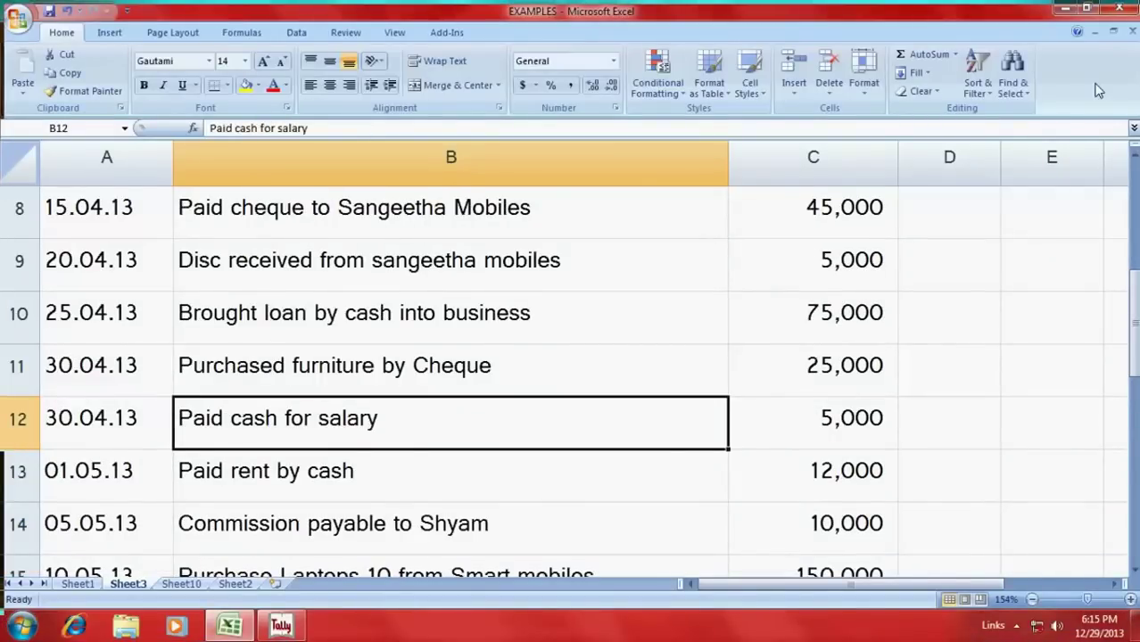
key(Down)
Compare the early May 2013 rent and commission entries between the Tally Day Book and the Excel list.
key(alt+Tab)
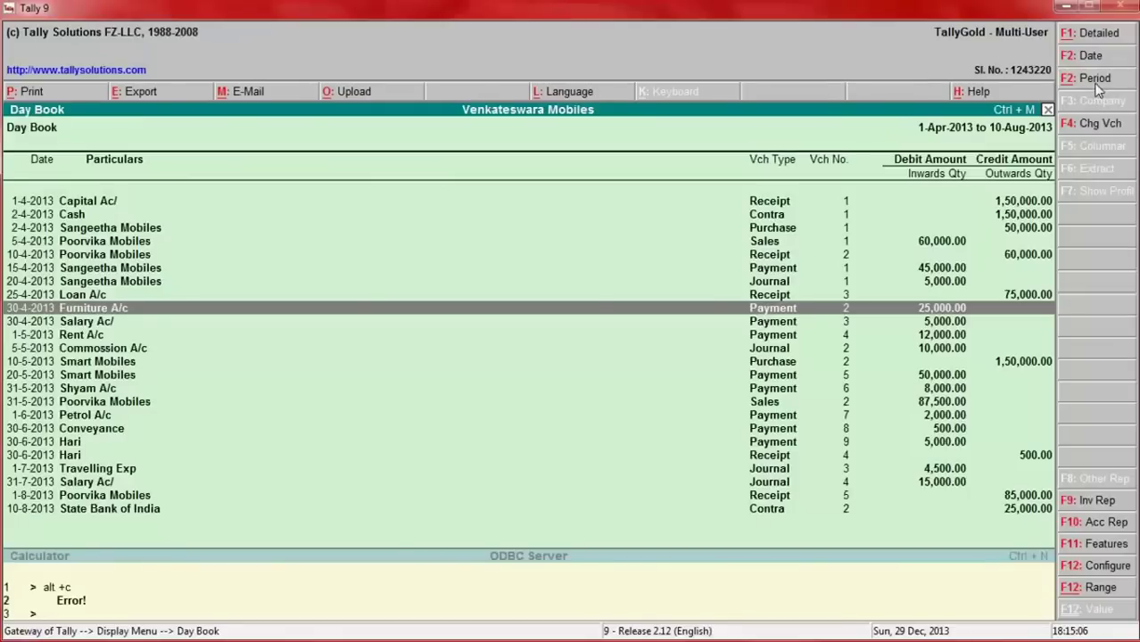
key(Down)
key(Down)
key(Down)
key(alt+Tab)
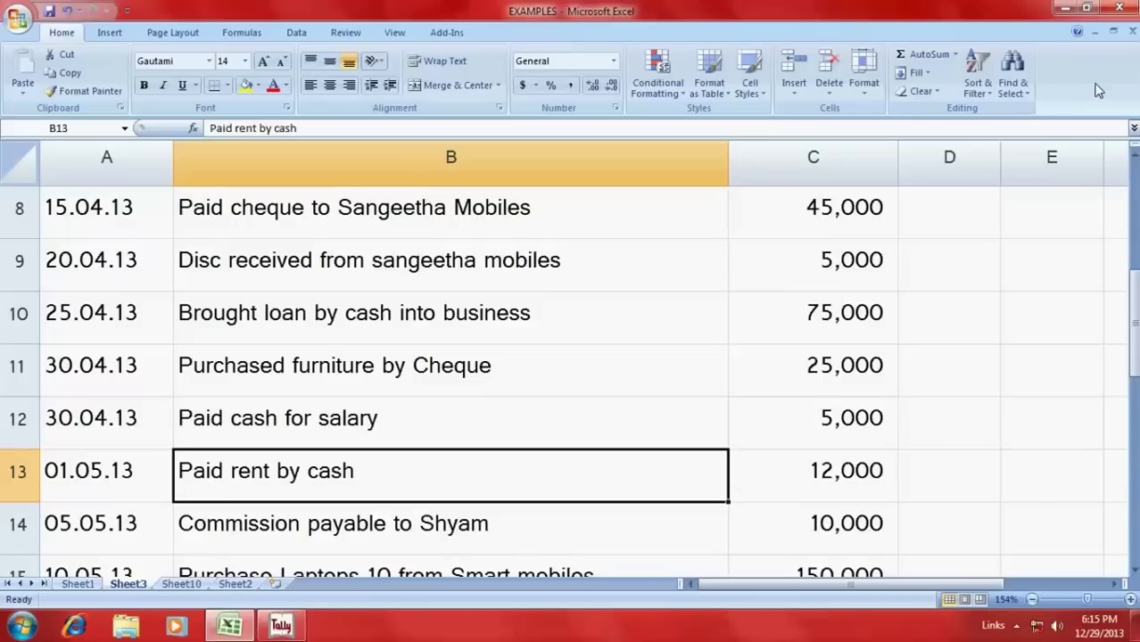
key(Down)
key(alt+Tab)
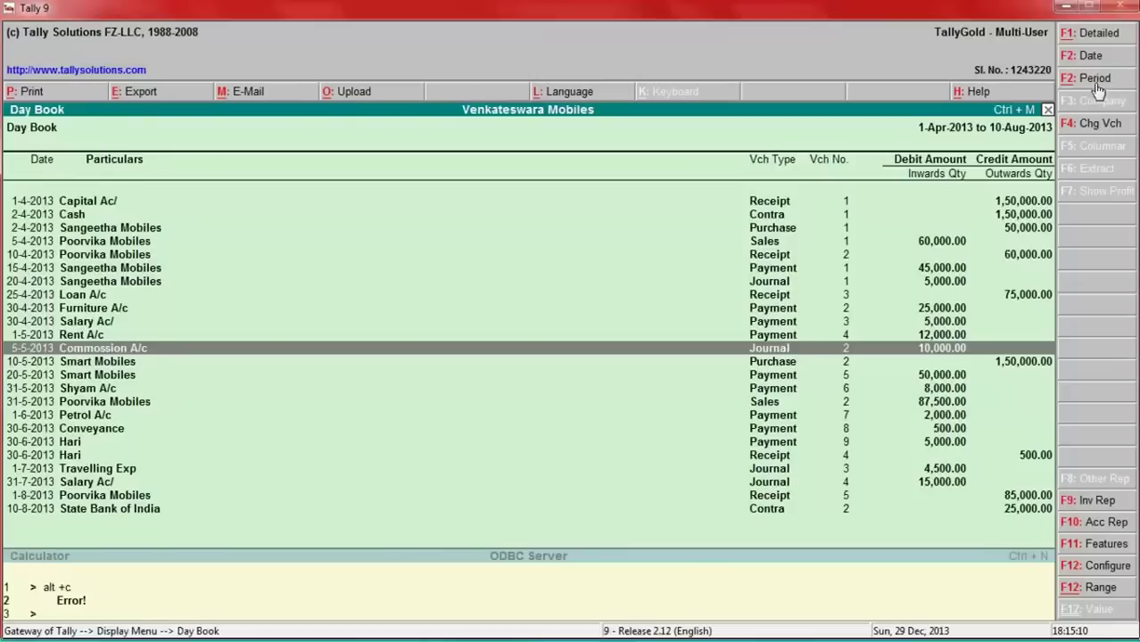
key(Down)
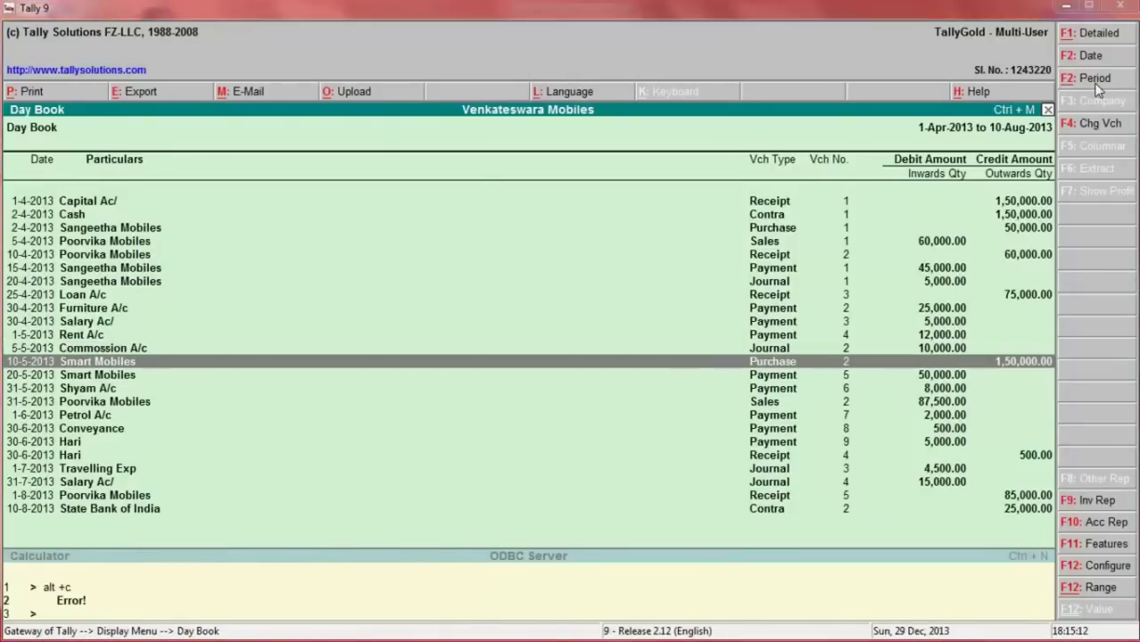
Check the 10.05.13 laptop purchase from Smart Mobiles in Excel against the May vouchers in the Tally Day Book.
key(alt+Tab)
key(Down)
key(Down)
key(Down)
key(Up)
key(Up)
key(Up)
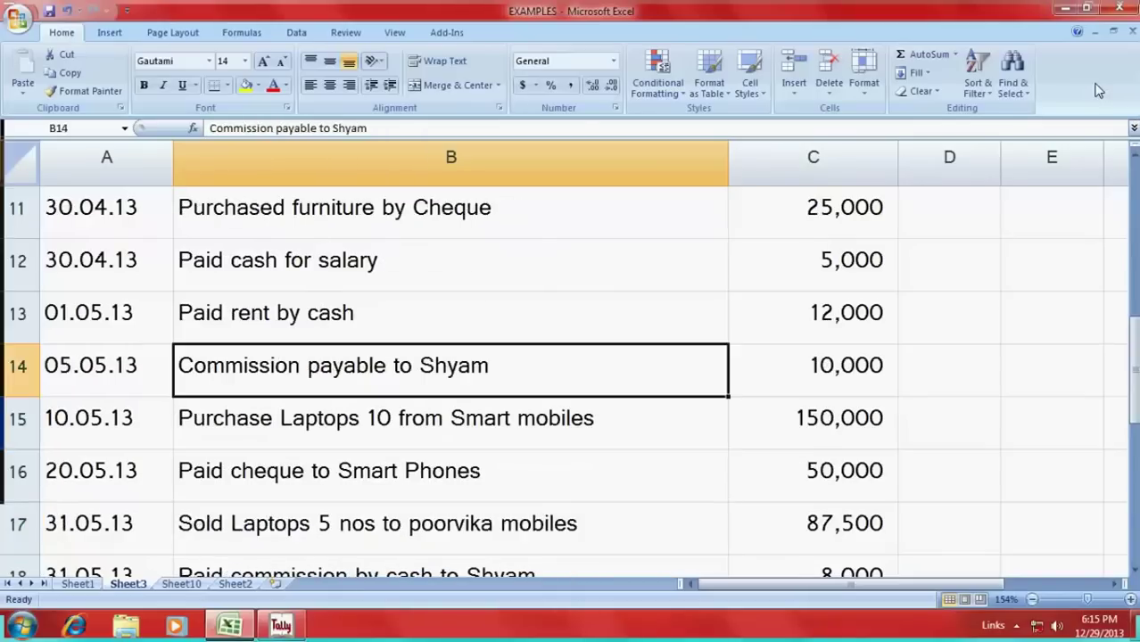
key(Down)
key(alt+Tab)
key(Down)
key(Down)
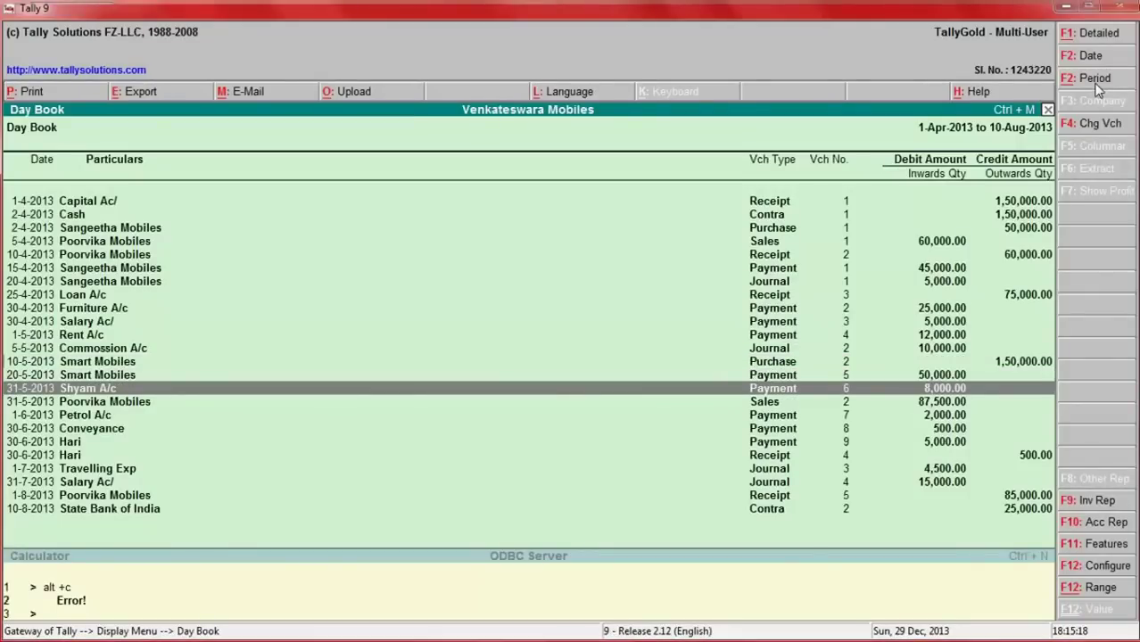
Compare the 20.05.13 cheque payment and the 31.05.13 laptop sale and commission payment in Excel with the Tally Day Book.
key(alt+Tab)
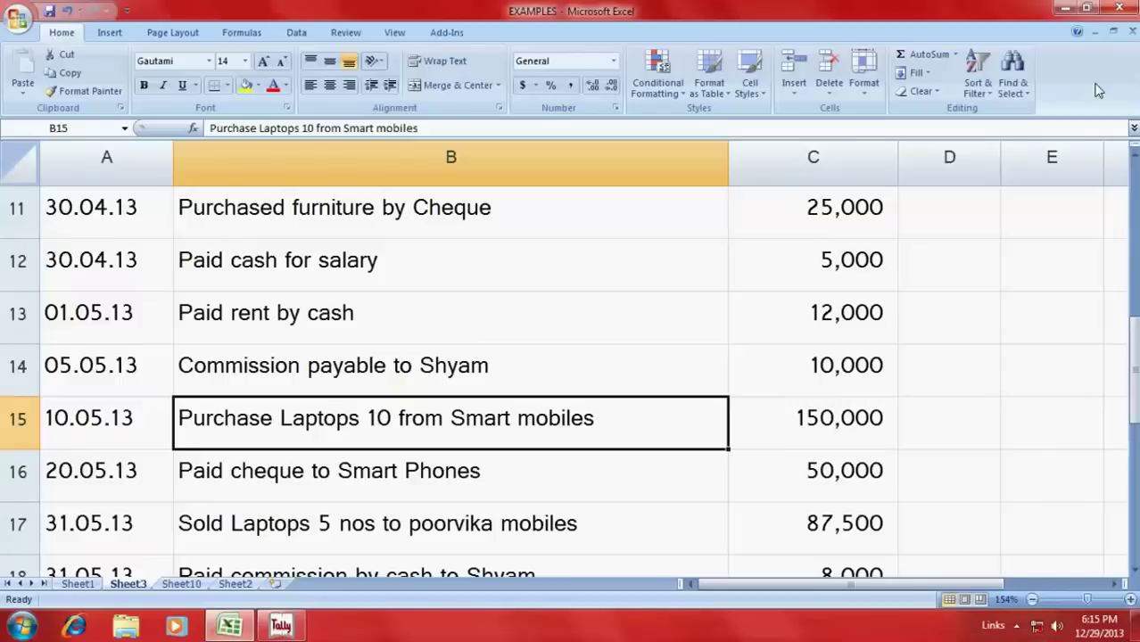
key(Down)
key(Down)
key(Up)
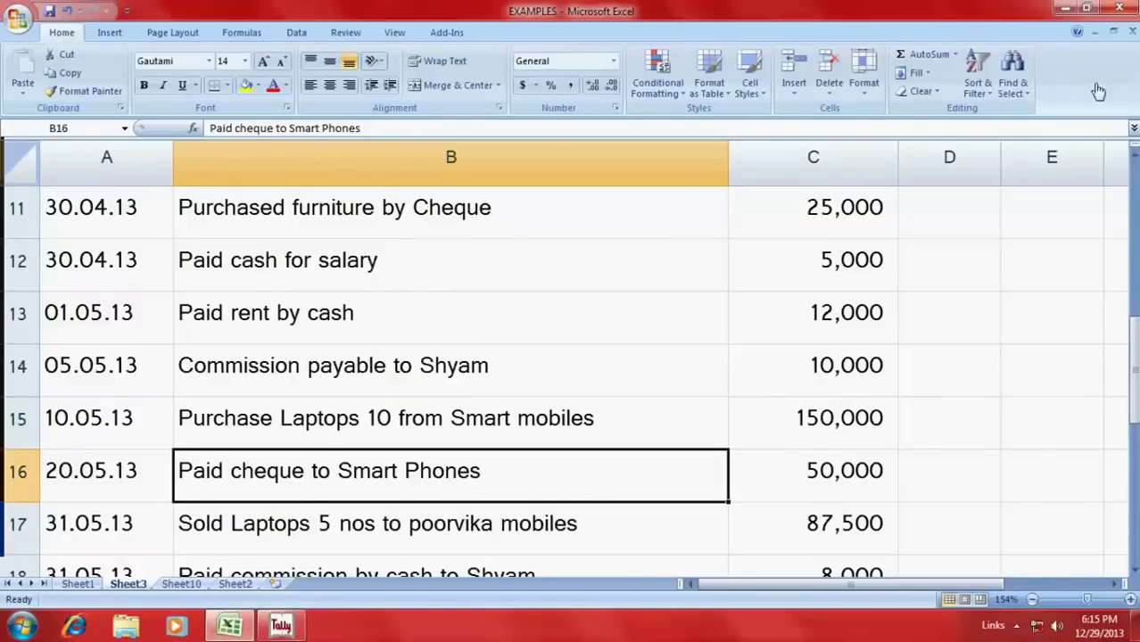
key(alt+Tab)
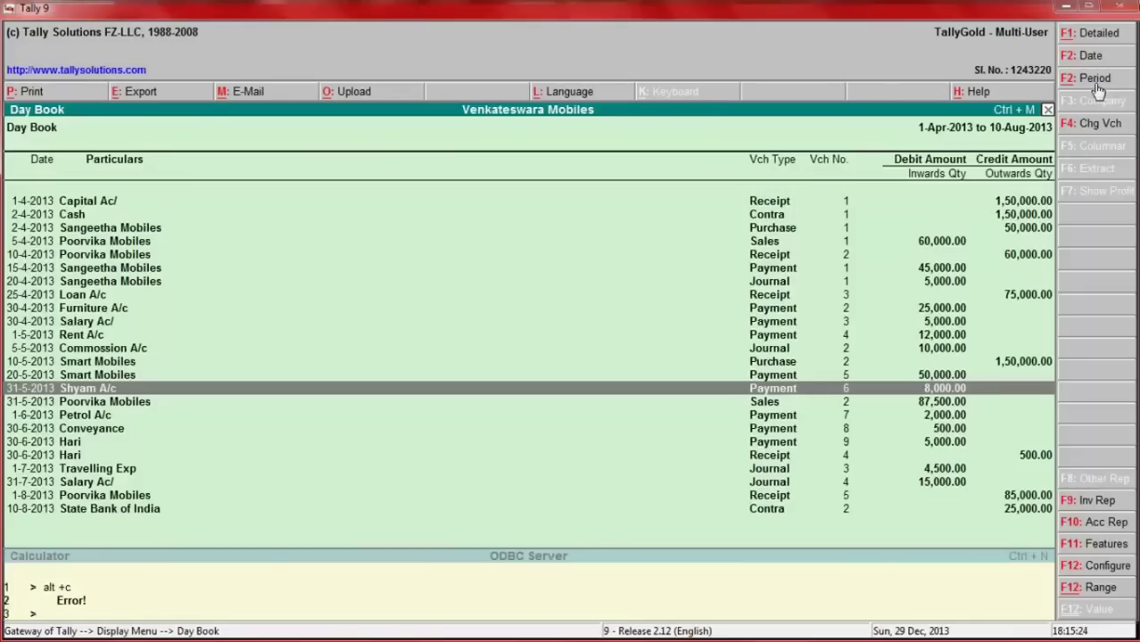
key(alt+Tab)
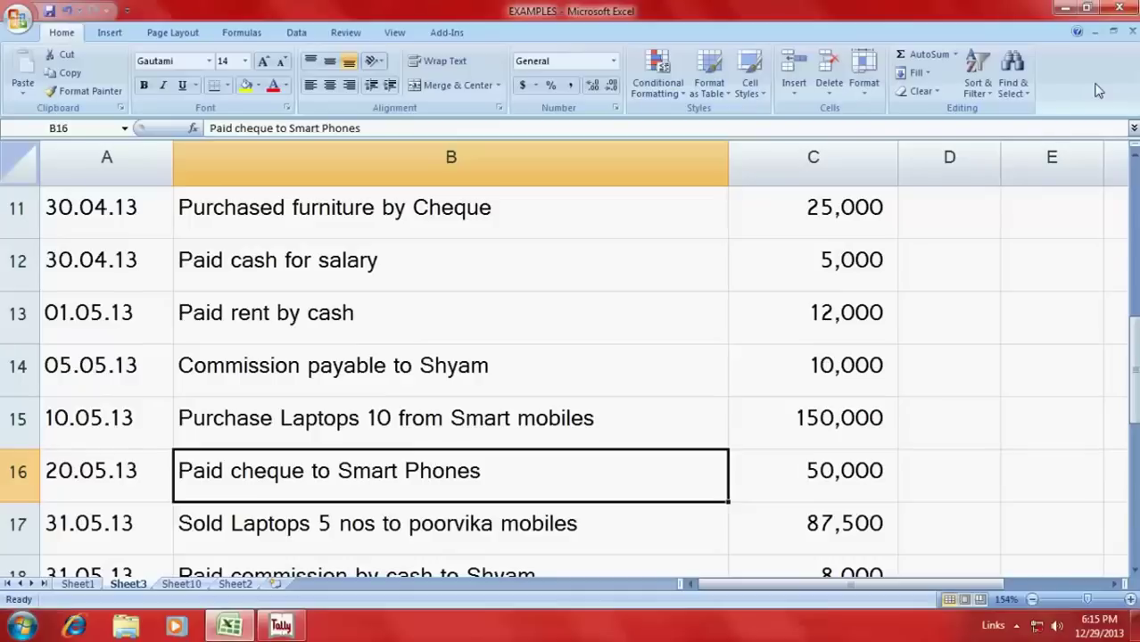
key(Down)
key(Down)
key(Down)
key(Up)
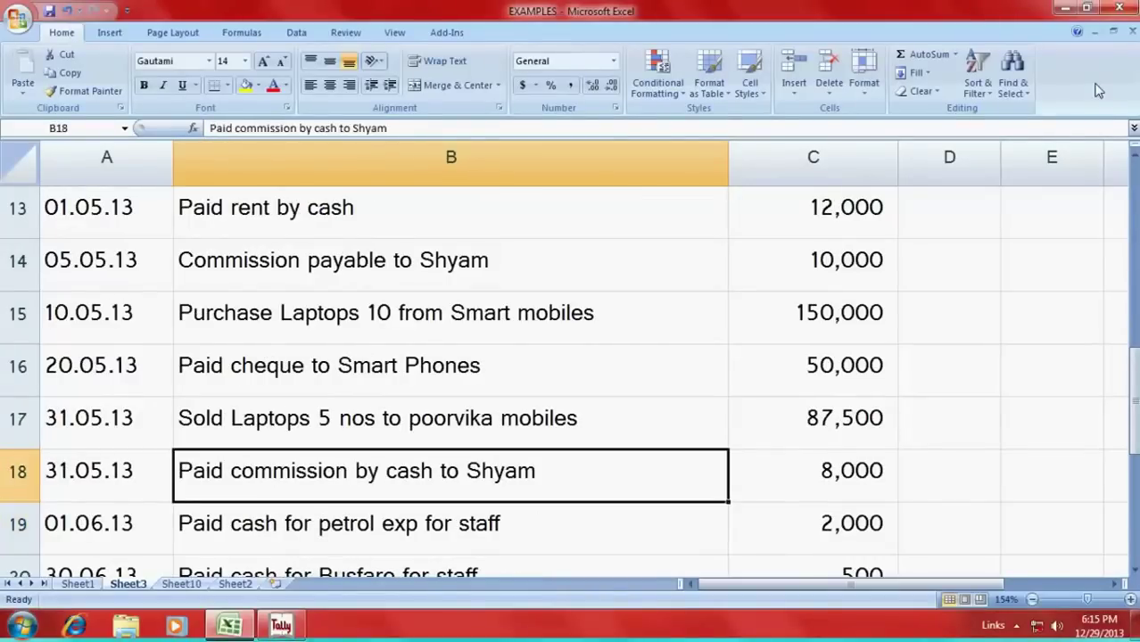
key(alt+Tab)
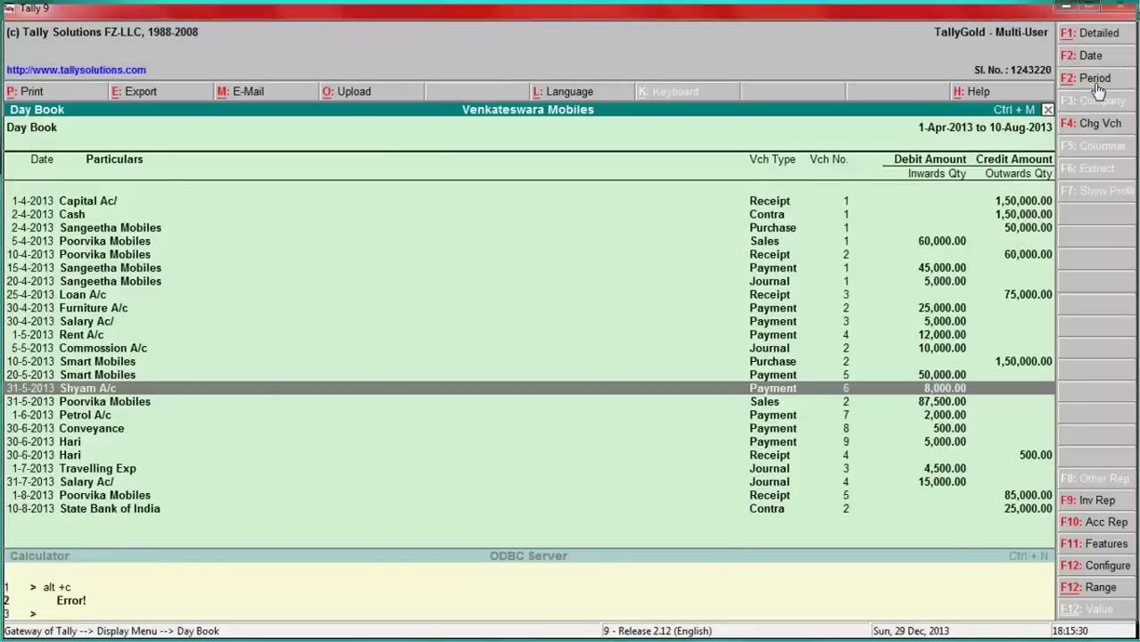
key(alt+Tab)
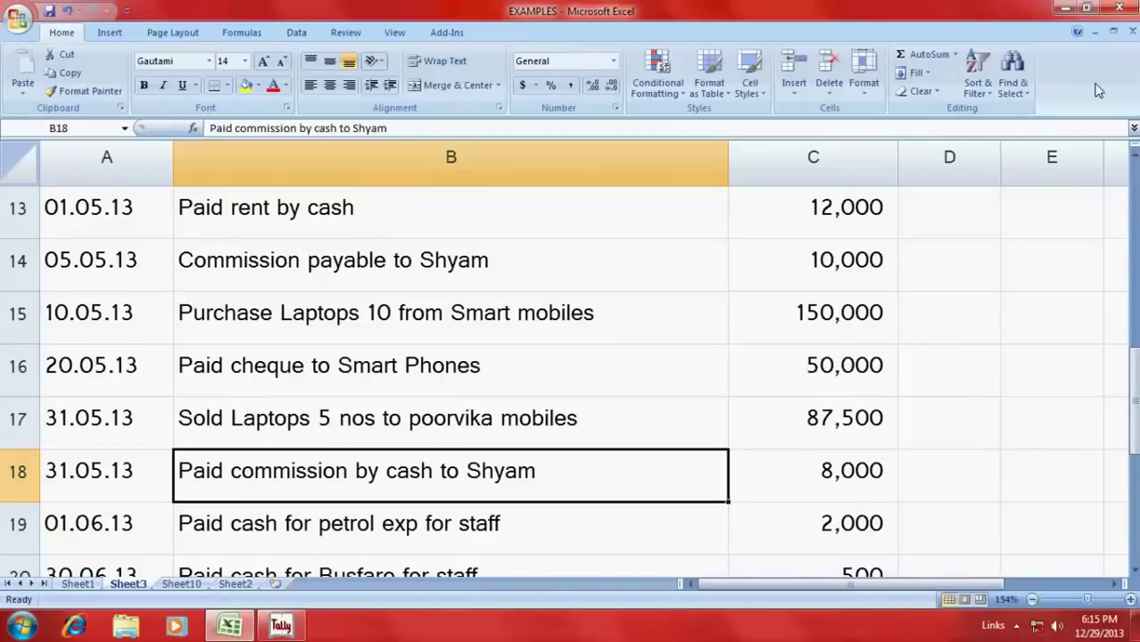
key(alt+Tab)
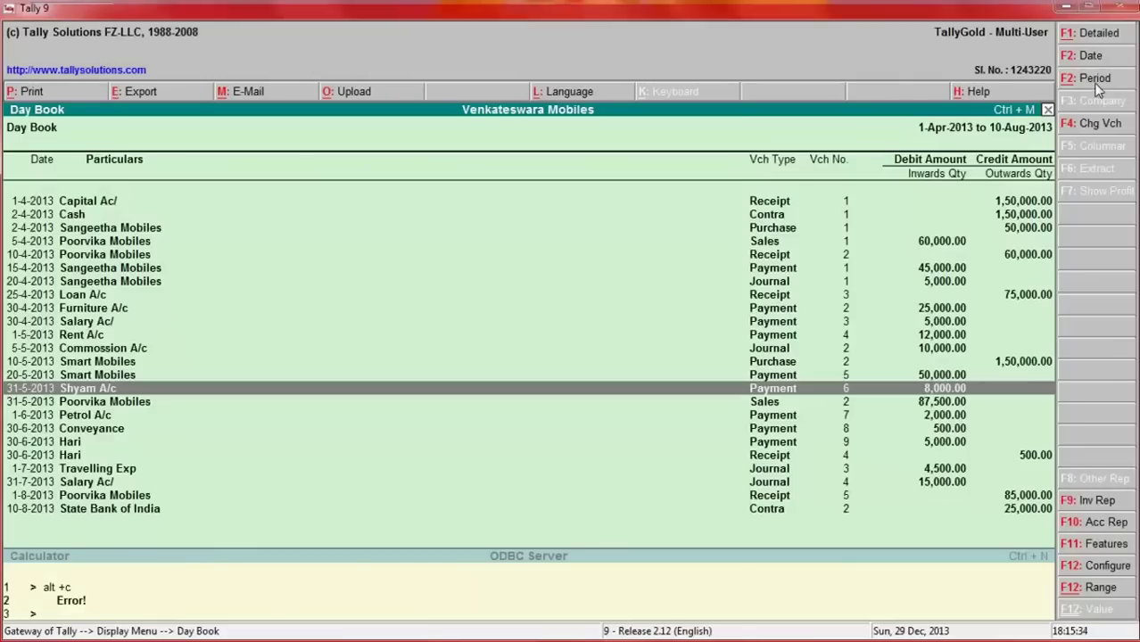
Compare the June 2013 petrol and bus fare expenses between the Tally Day Book and the Excel list.
key(Down)
key(Down)
key(alt+Tab)
key(Down)
key(Down)
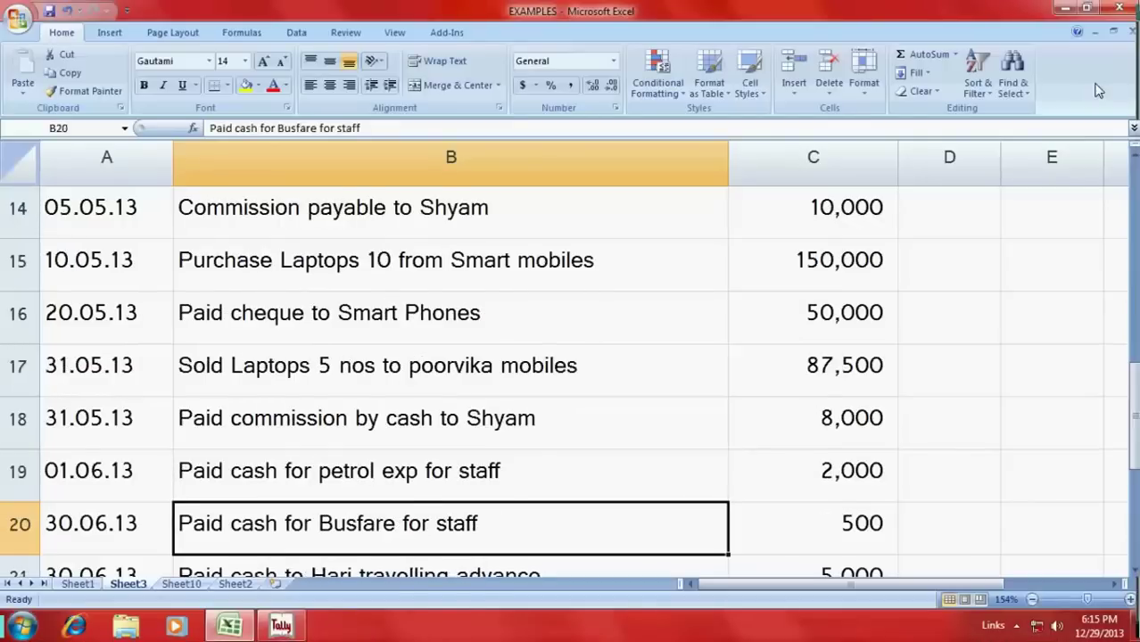
key(Up)
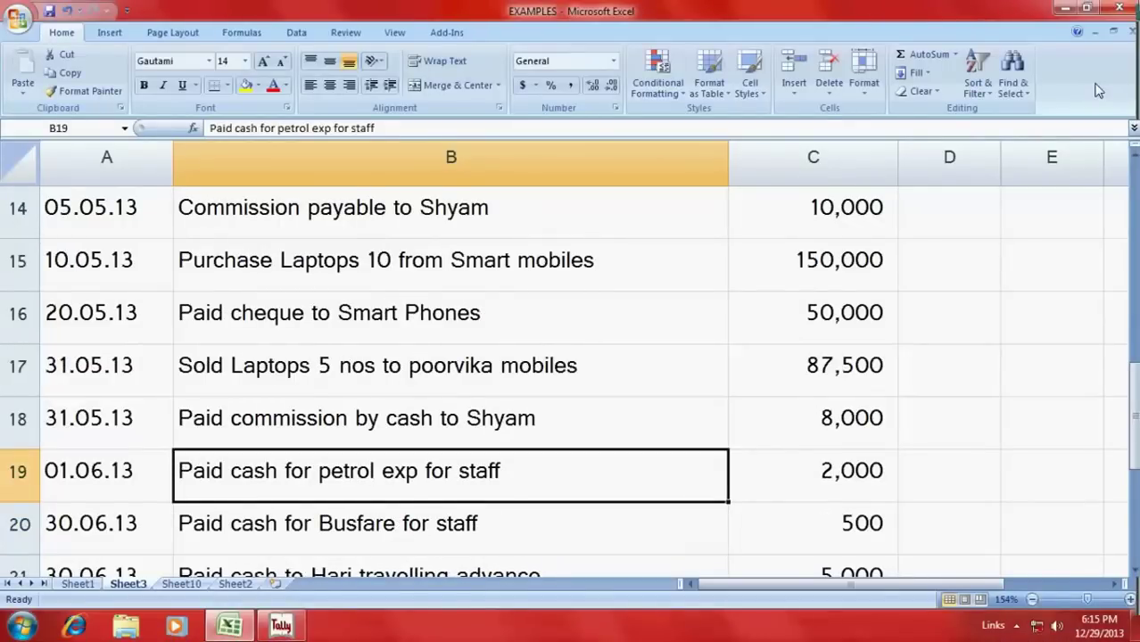
key(alt+Tab)
key(Down)
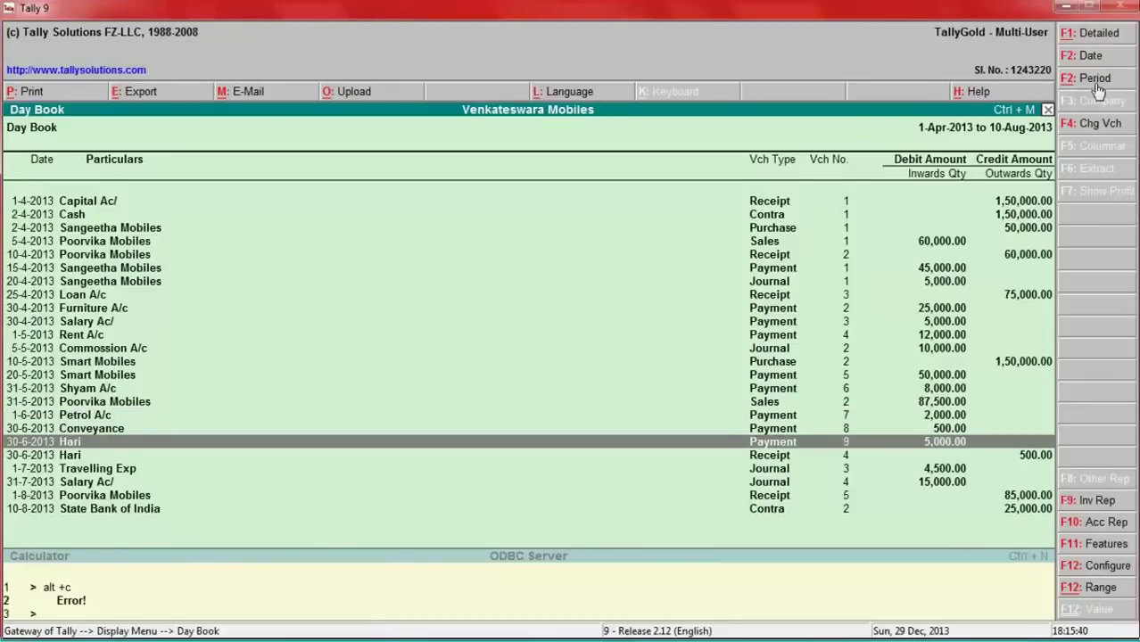
Compare the 30.06.13 travelling advance and the 01.07.13 travelling expense bills in Excel with the Tally Day Book.
key(alt+Tab)
key(Down)
key(Down)
key(Down)
key(Down)
key(Up)
key(Up)
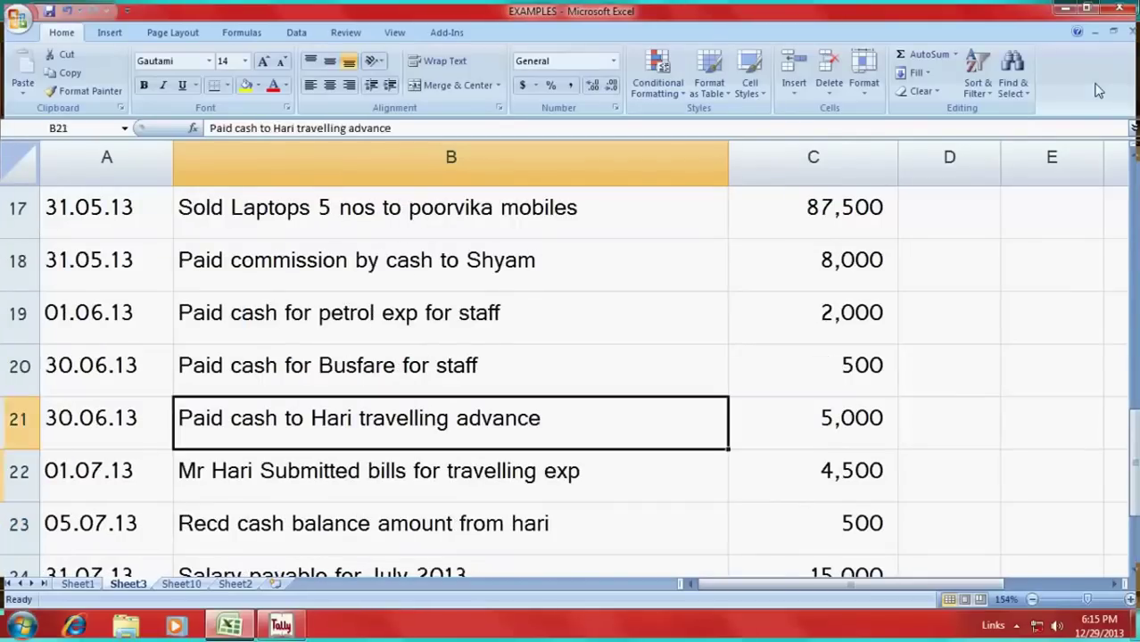
key(Down)
key(alt+Tab)
key(Down)
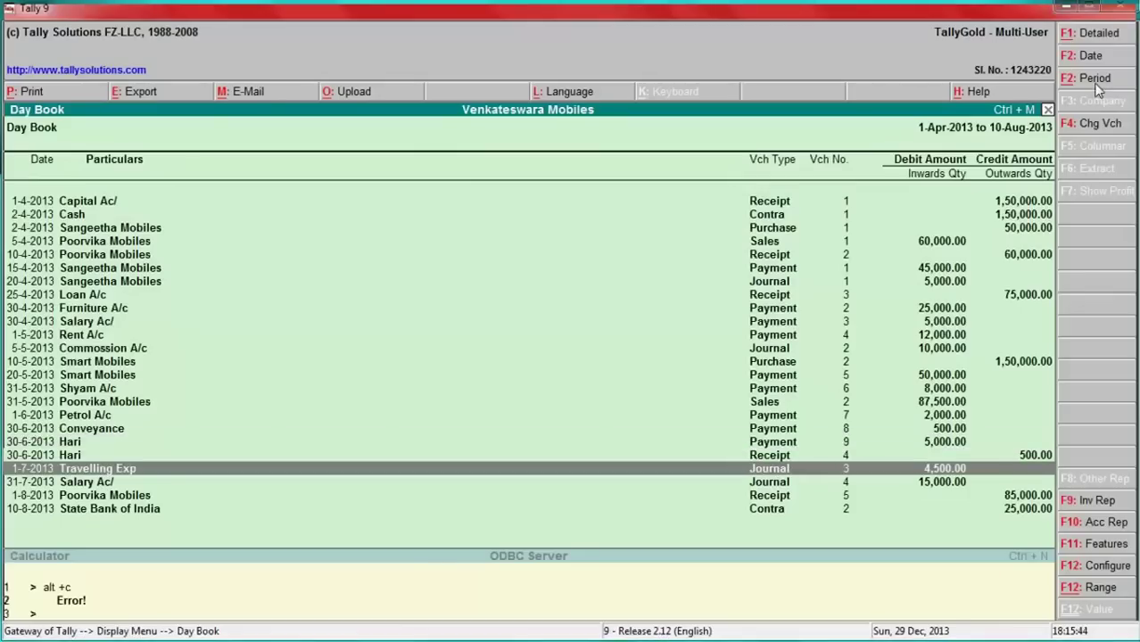
Check the date of the 500 cash balance receipt in Excel and open the matching receipt voucher from the Tally Day Book.
key(alt+Tab)
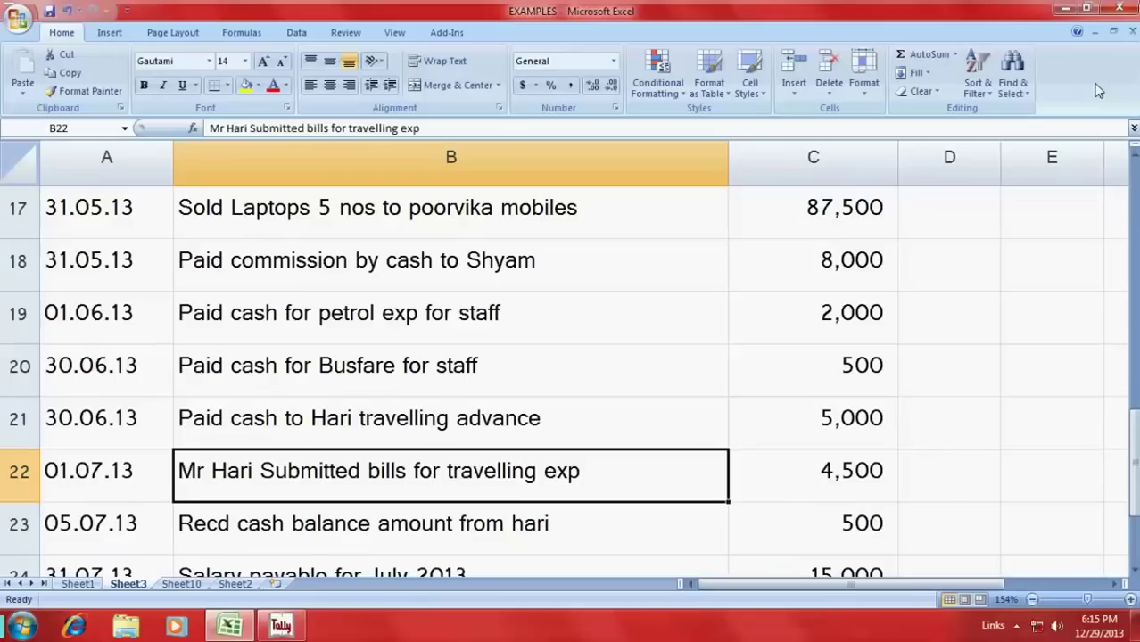
key(Down)
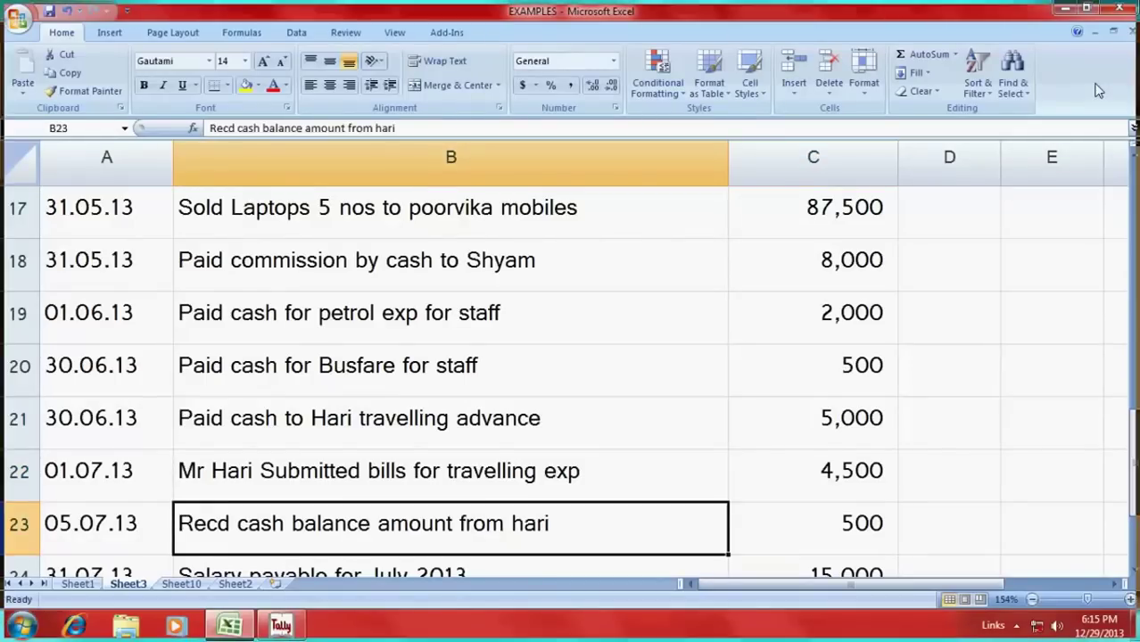
key(alt+Tab)
key(Down)
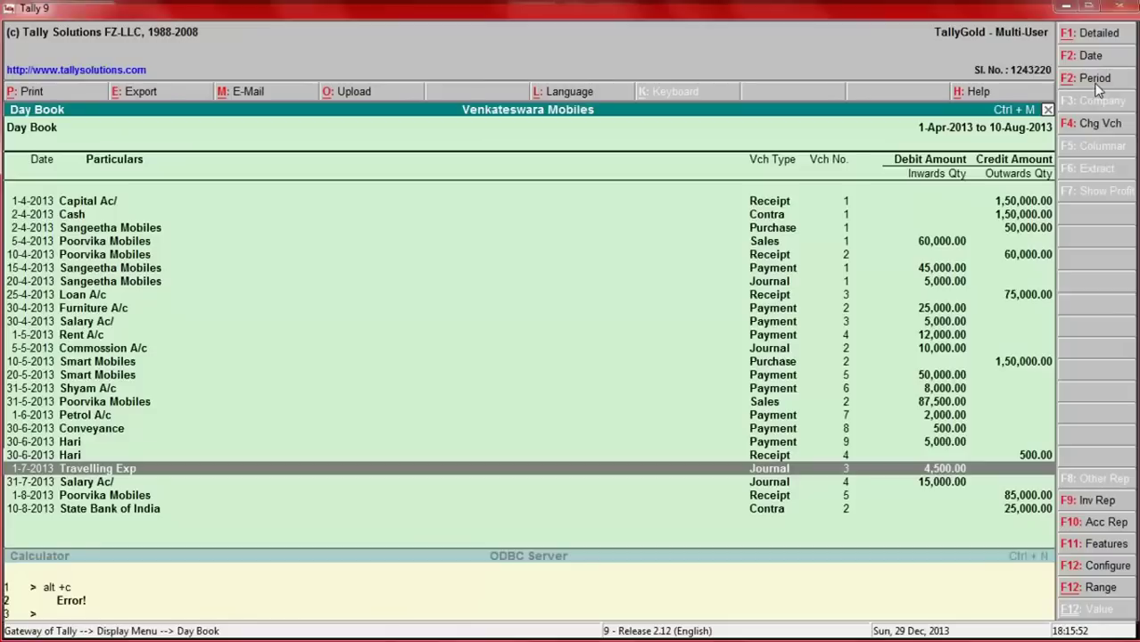
key(Up)
key(Return)
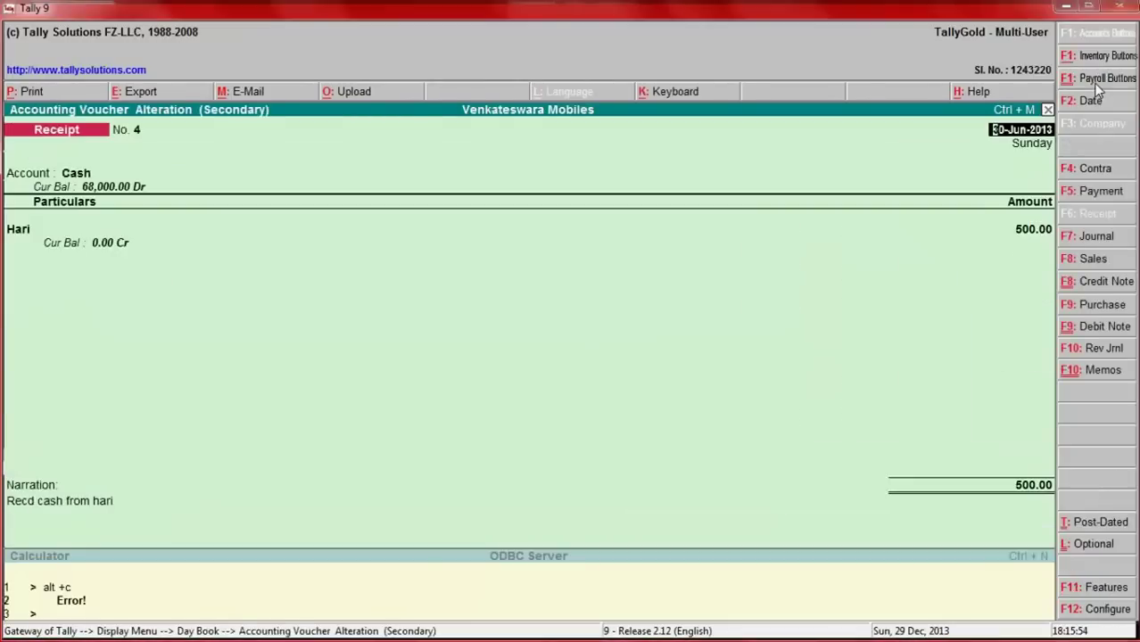
Change the receipt voucher's date to 5-7, verify it against the Excel list, and save the voucher.
text(5-7)
key(Return)
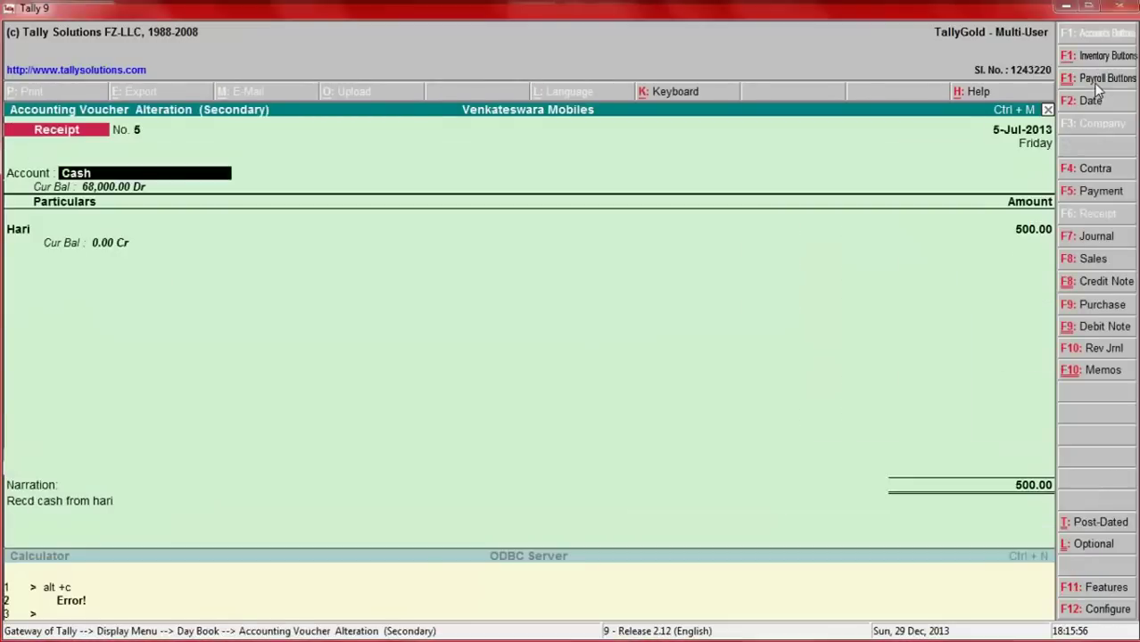
key(alt+Tab)
key(alt+Tab)
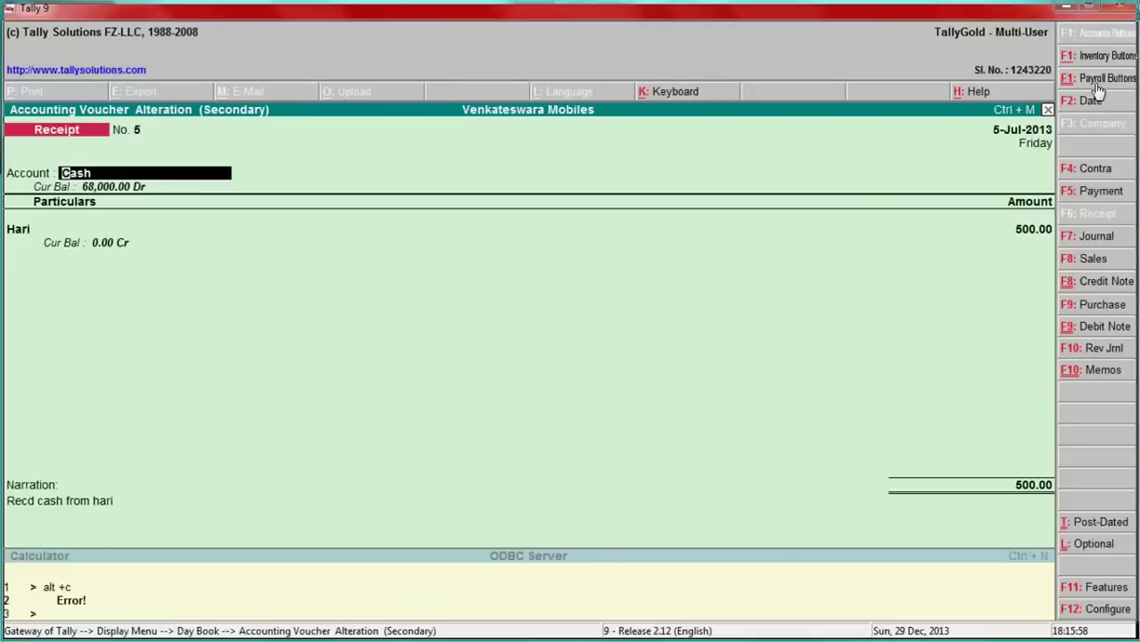
key(Return)
key(ctrl+a)
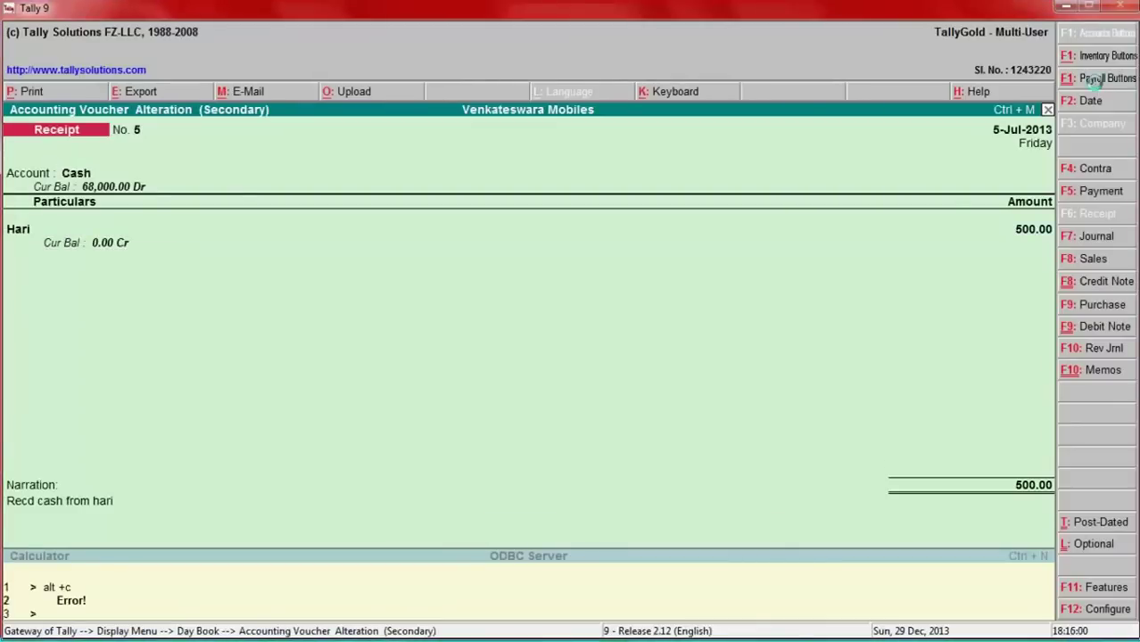
Review the July 2013 transactions in Excel again and compare them with the updated Tally Day Book.
key(alt+Tab)
key(Down)
key(Down)
key(Down)
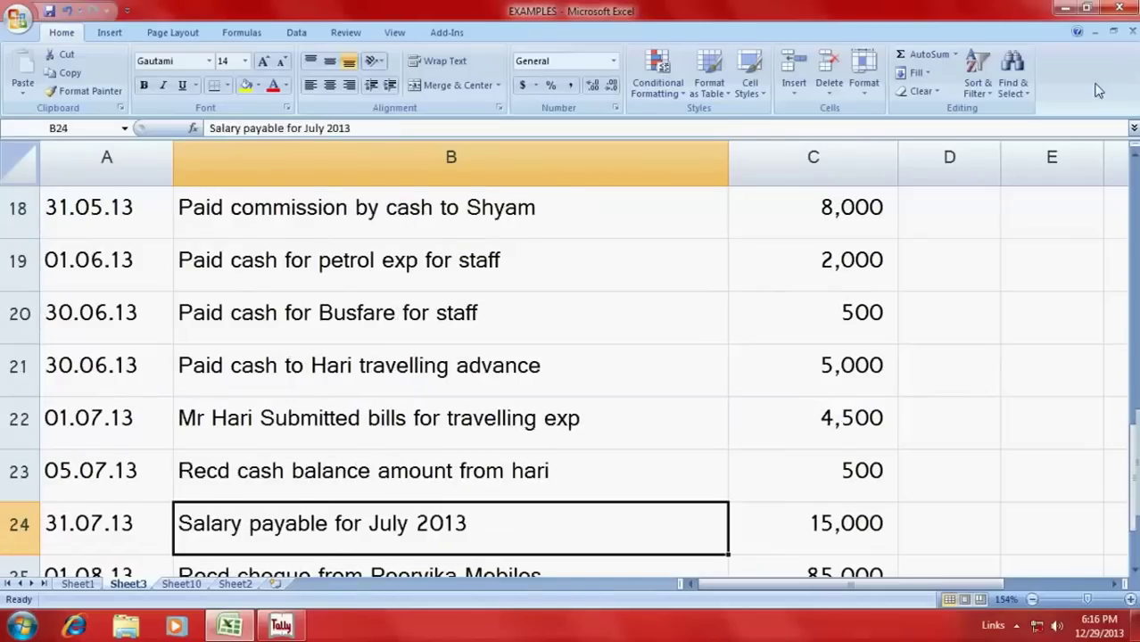
key(Up)
key(Up)
key(alt+Tab)
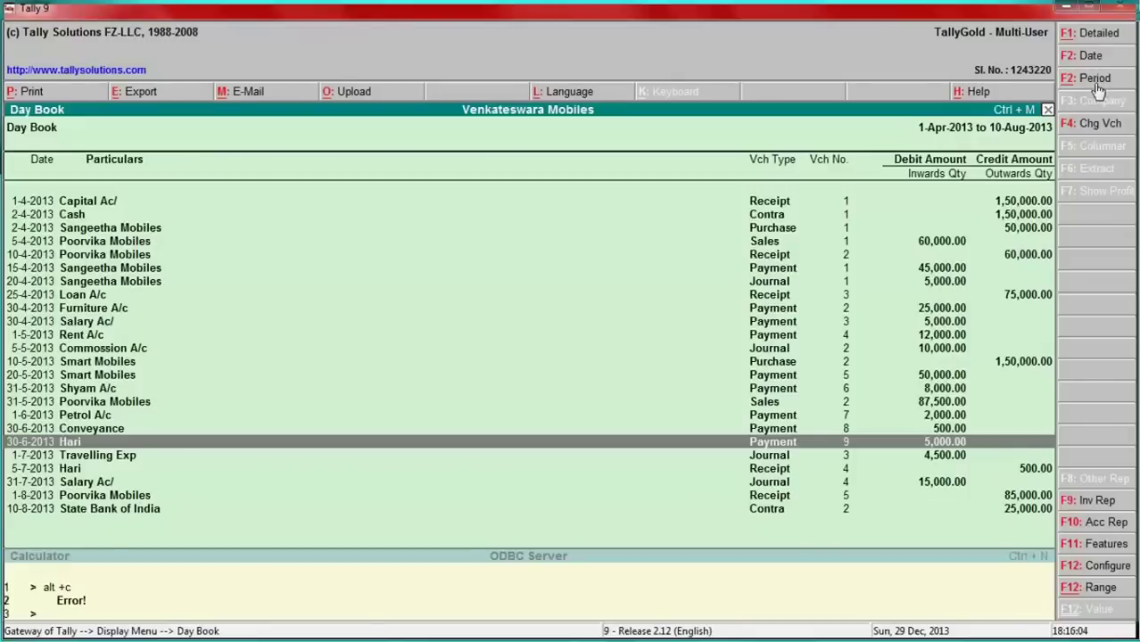
key(Down)
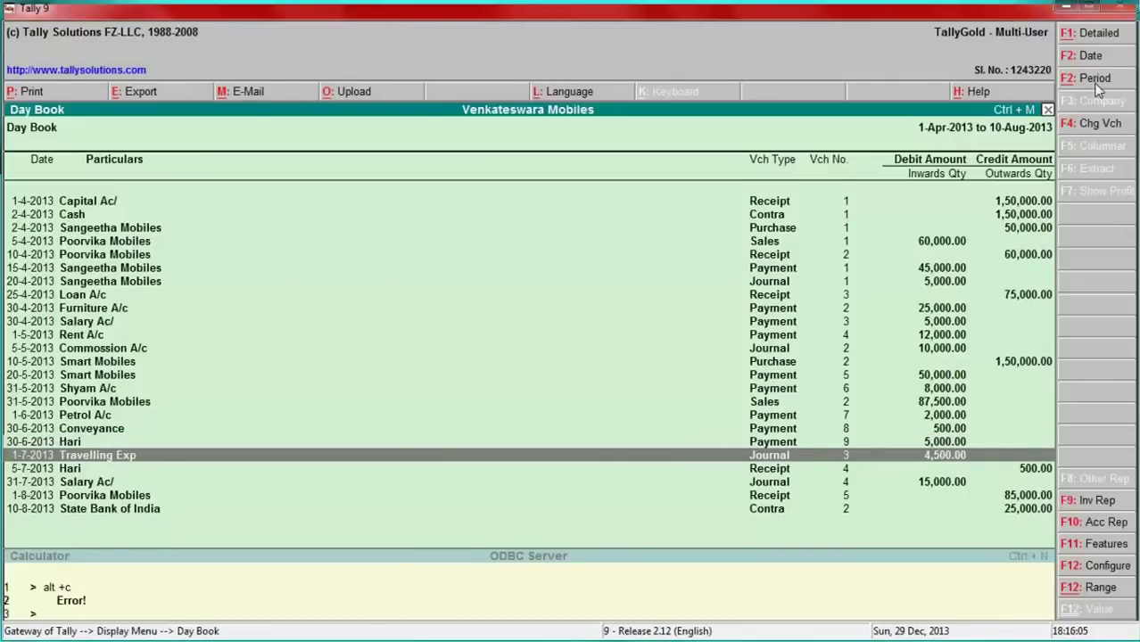
Check the 31-7-2013 salary journal and the 1-8-2013 Poorvika Mobiles receipt in the Day Book.
key(Down)
key(Down)
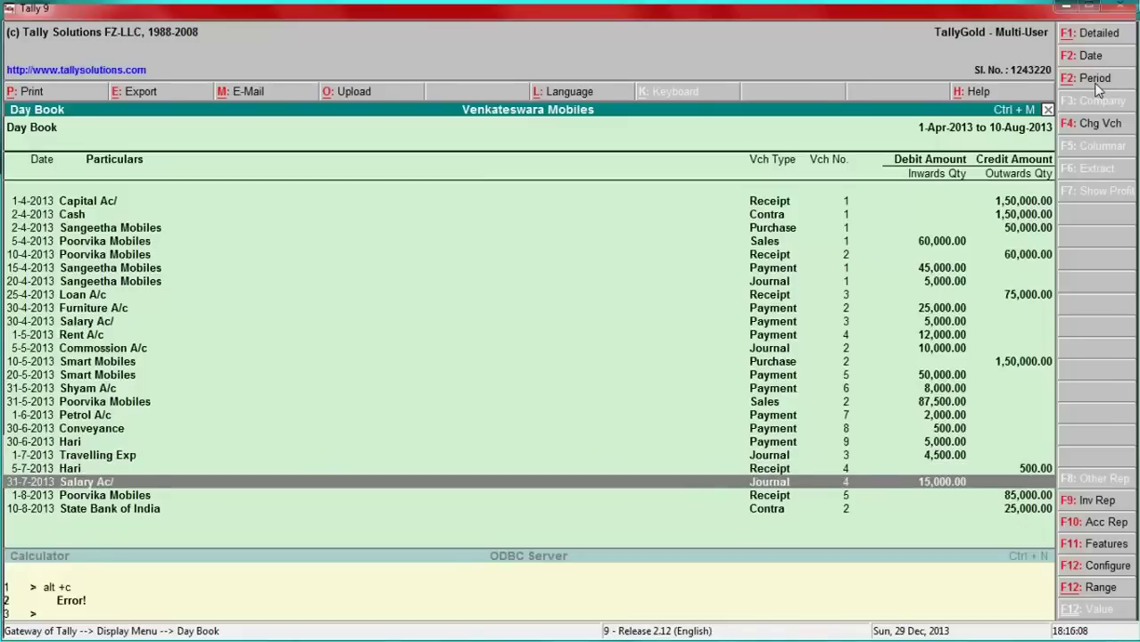
key(Up)
key(Down)
key(Down)
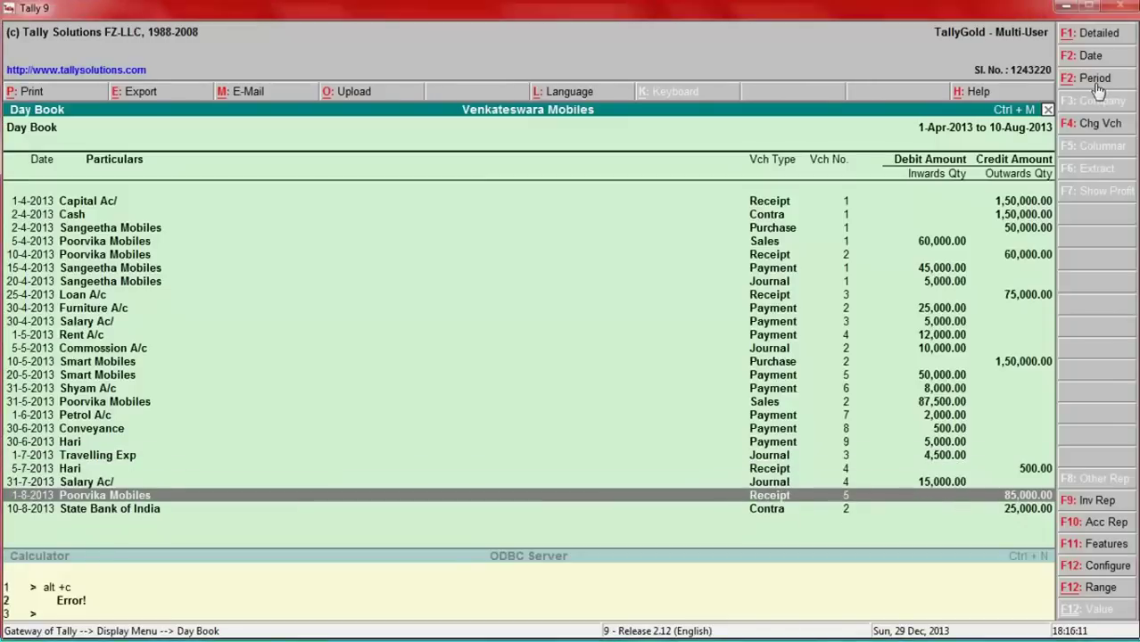
Switch to Excel and review the June to August 2013 transactions through the bank cash withdrawal on 10.08.13.
key(alt+Tab)
key(Down)
key(Down)
key(Down)
key(Down)
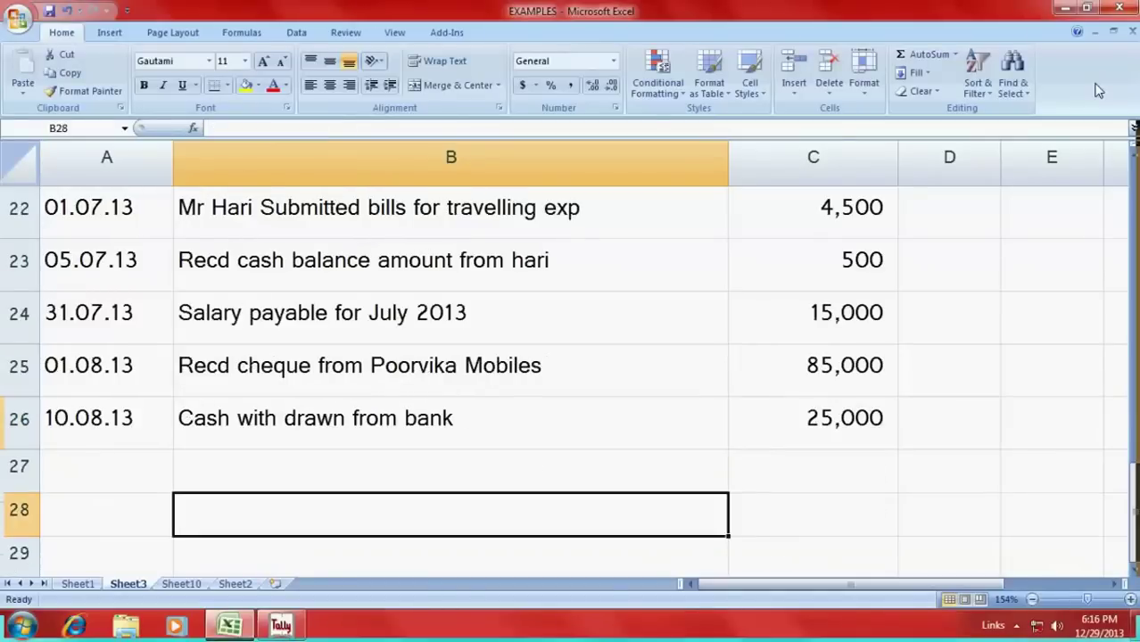
key(Up)
key(Up)
key(Up)
key(Up)
key(Up)
key(Up)
key(Up)
key(Up)
key(Up)
key(Up)
key(Up)
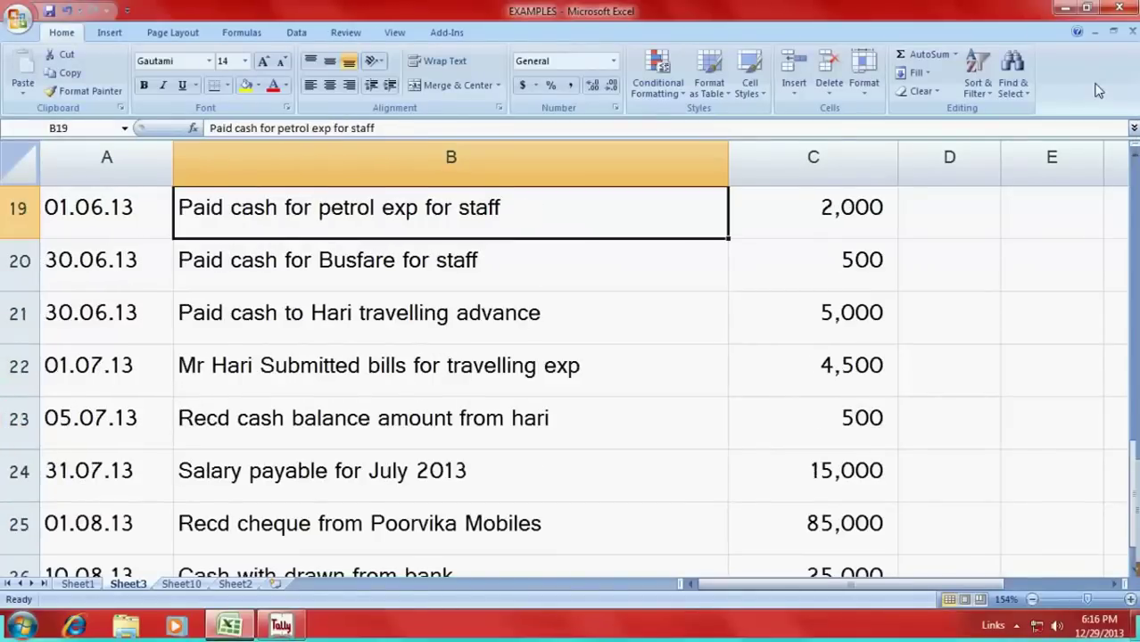
key(Down)
key(Down)
key(Down)
key(Down)
key(Down)
key(Down)
key(Down)
key(Down)
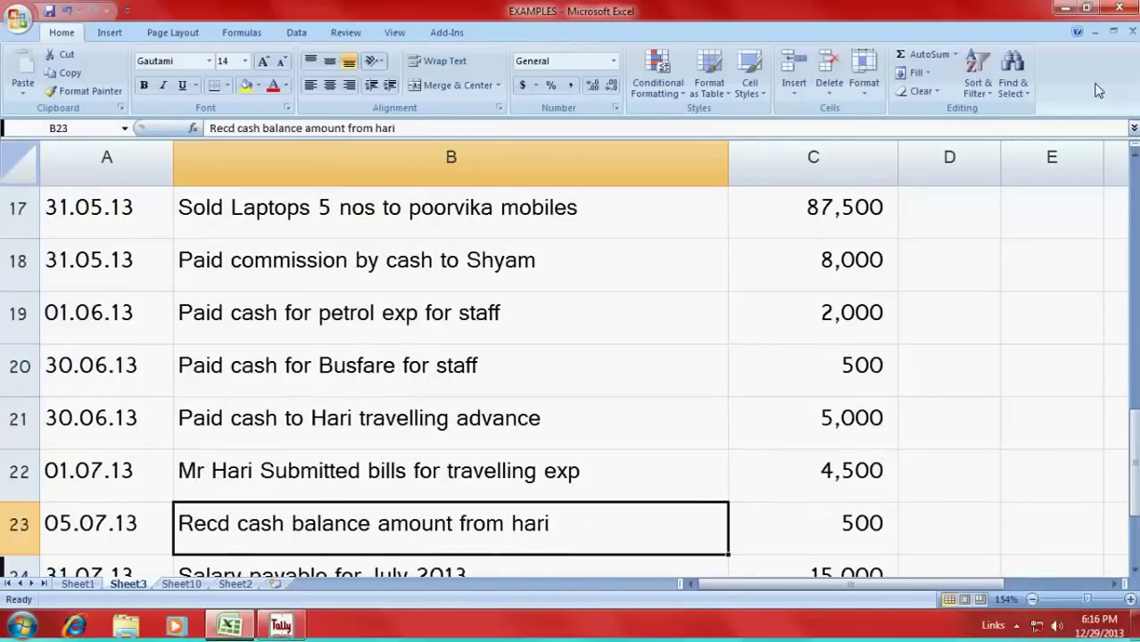
key(Up)
key(Down)
key(Down)
key(Down)
key(Down)
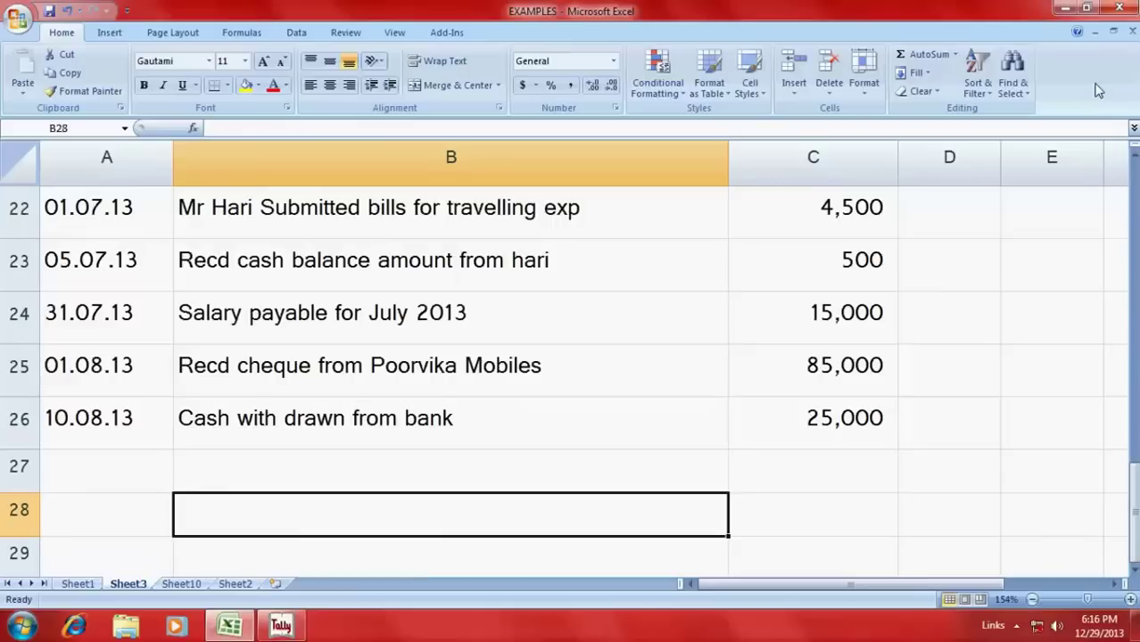
Go back to the header of the Excel transaction list and return to the Tally Day Book.
key(Up)
key(Up)
key(Up)
key(Up)
key(Up)
key(Up)
key(Up)
key(Up)
key(Up)
key(Up)
key(Up)
key(Up)
key(Up)
key(Up)
key(Up)
key(Up)
key(Up)
key(Up)
key(Up)
key(Up)
key(Up)
key(Up)
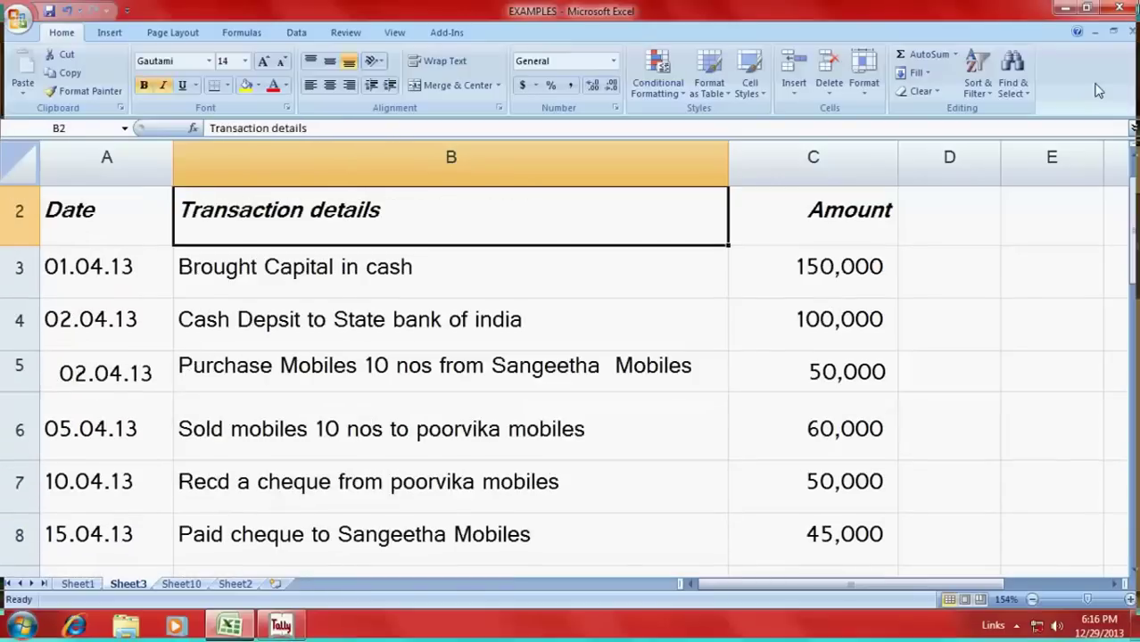
key(alt+Tab)
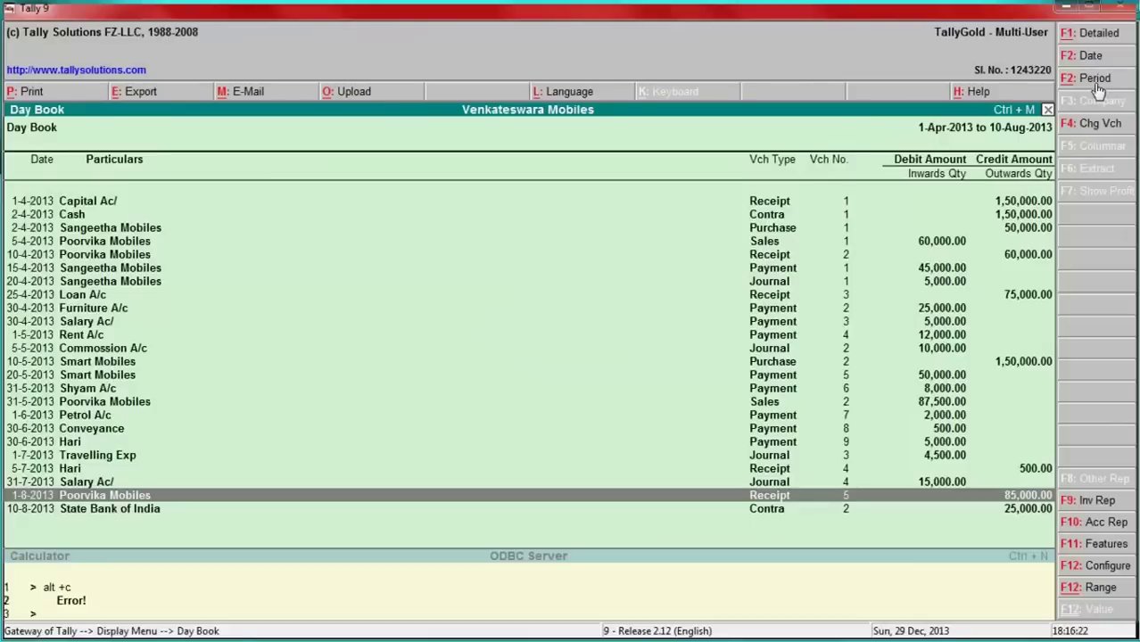
Close the Day Book and return to the Gateway of Tally.
key(Escape)
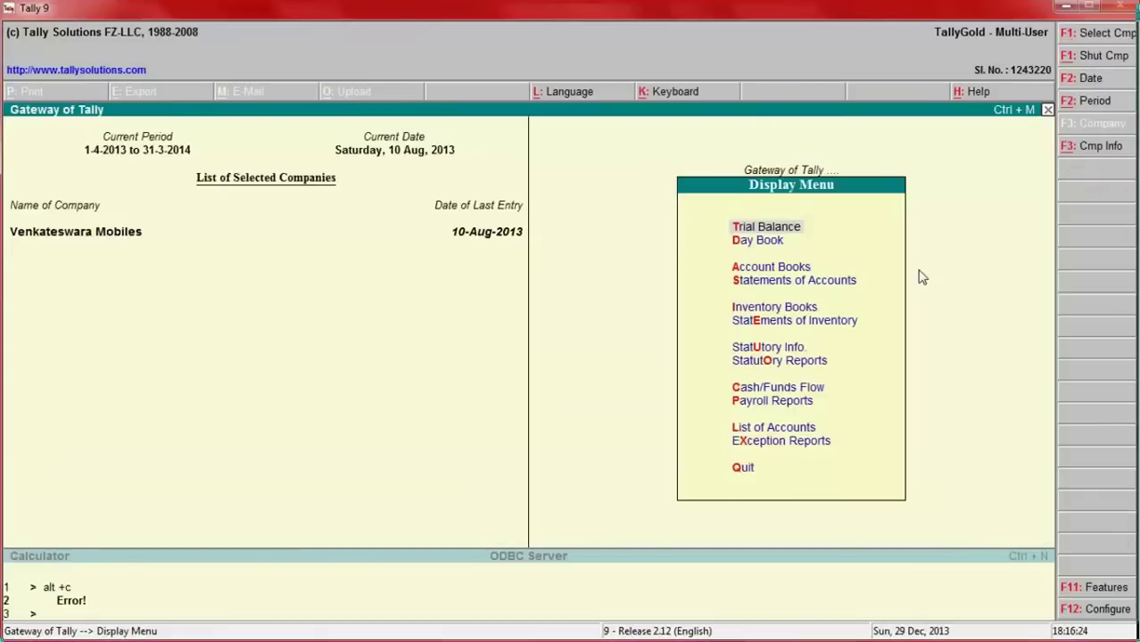
click(743, 470)
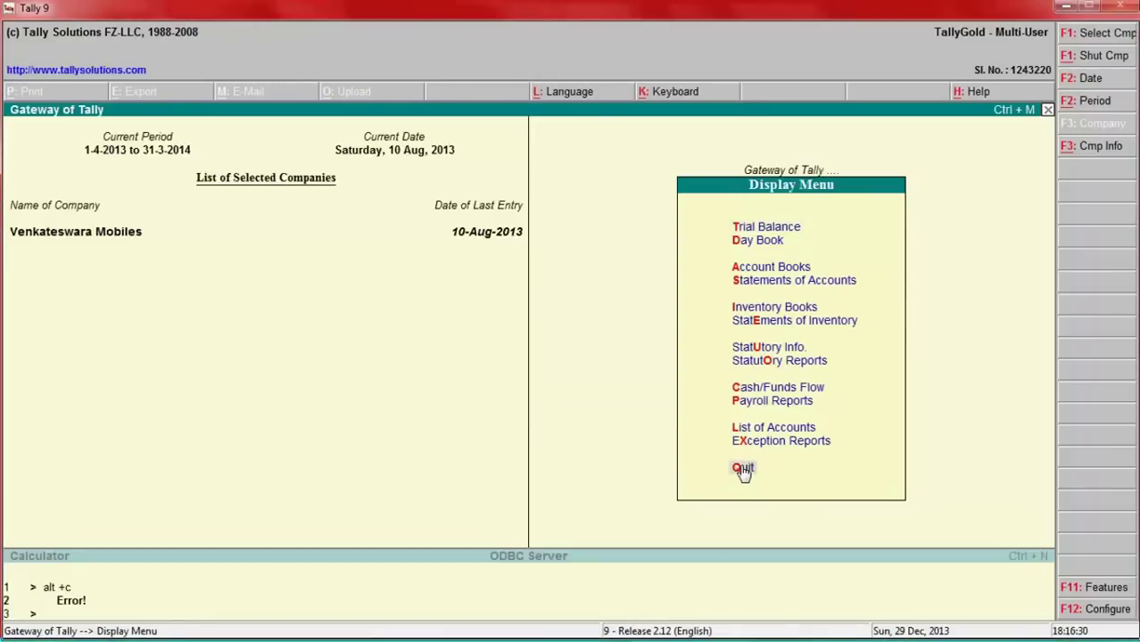
key(Up)
key(Down)
click(742, 468)
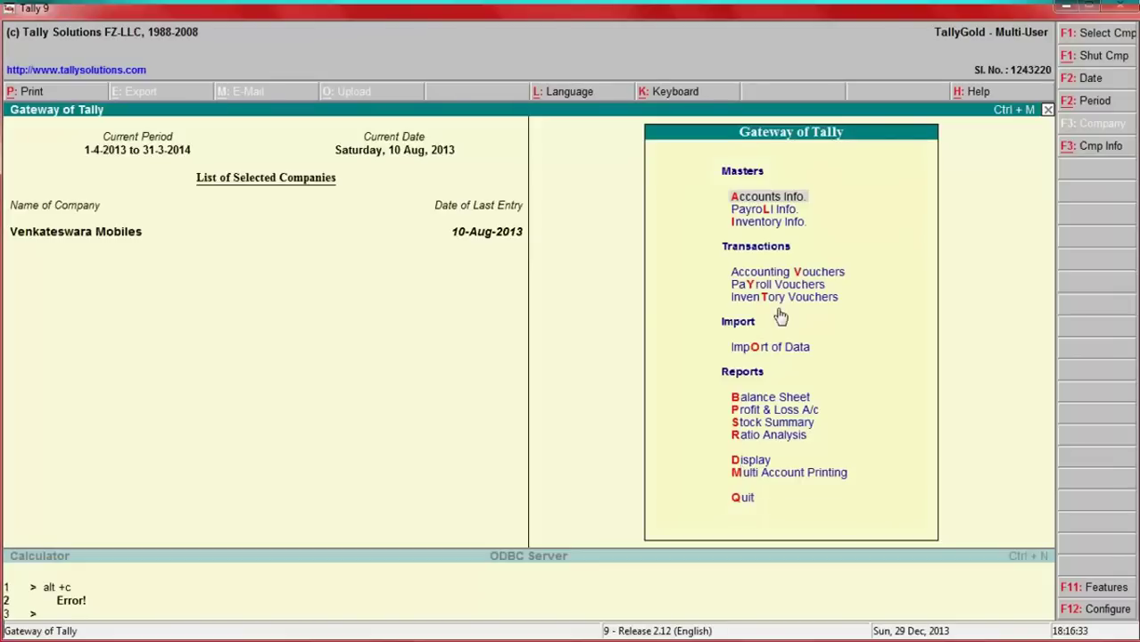
Display the ledger vouchers of Sangeetha Mobiles from the account books.
click(754, 462)
key(Down)
key(Down)
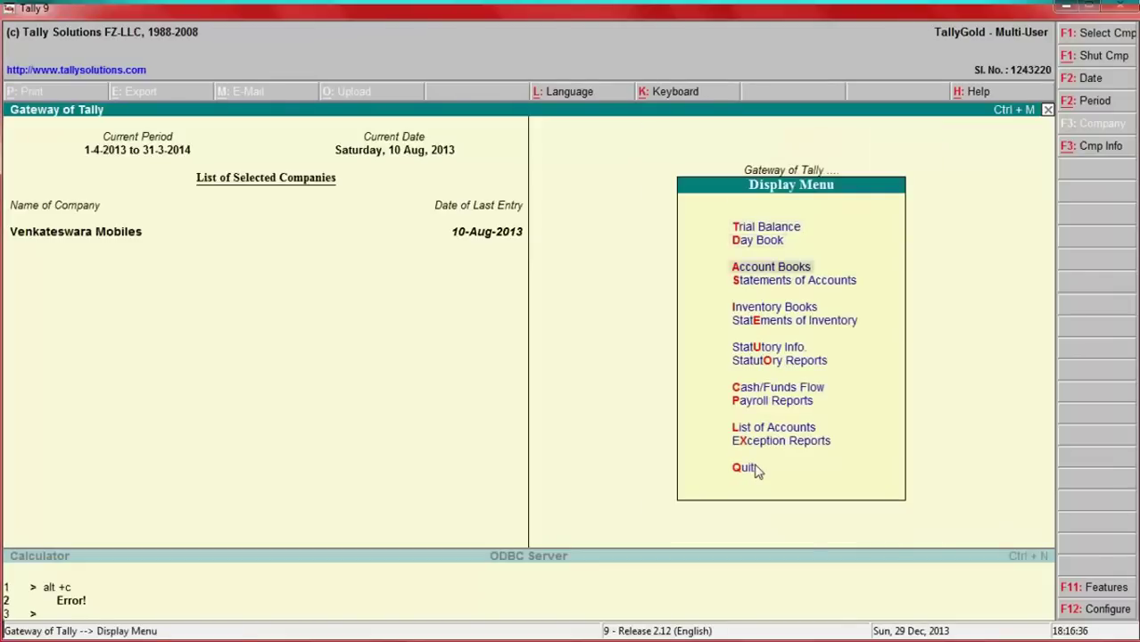
key(Return)
key(Down)
key(Down)
key(Up)
key(Return)
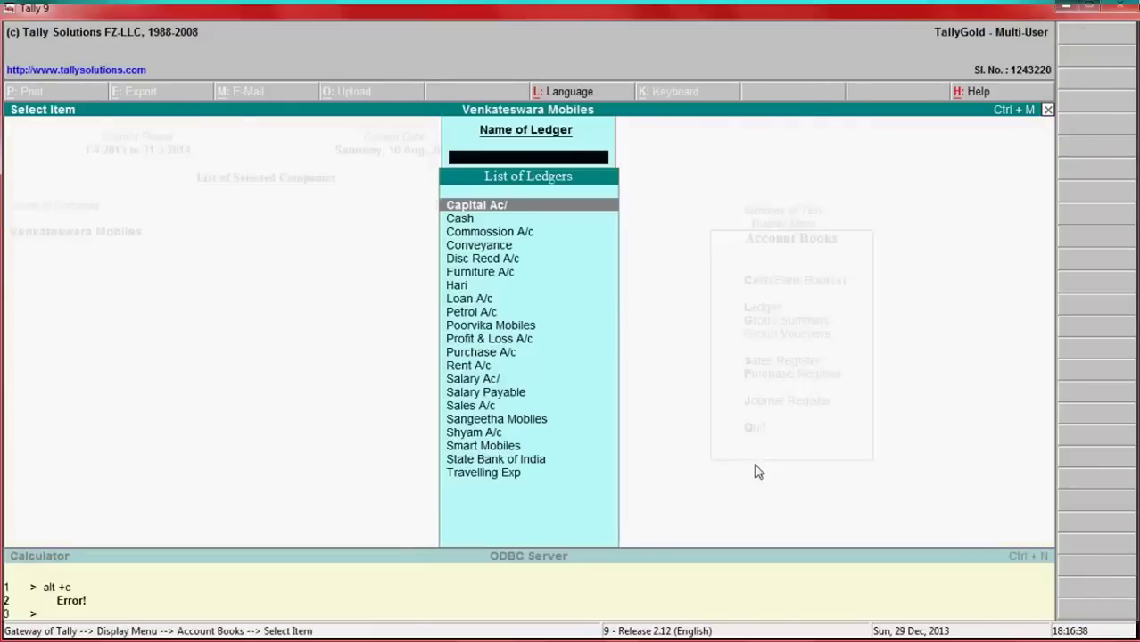
text(San)
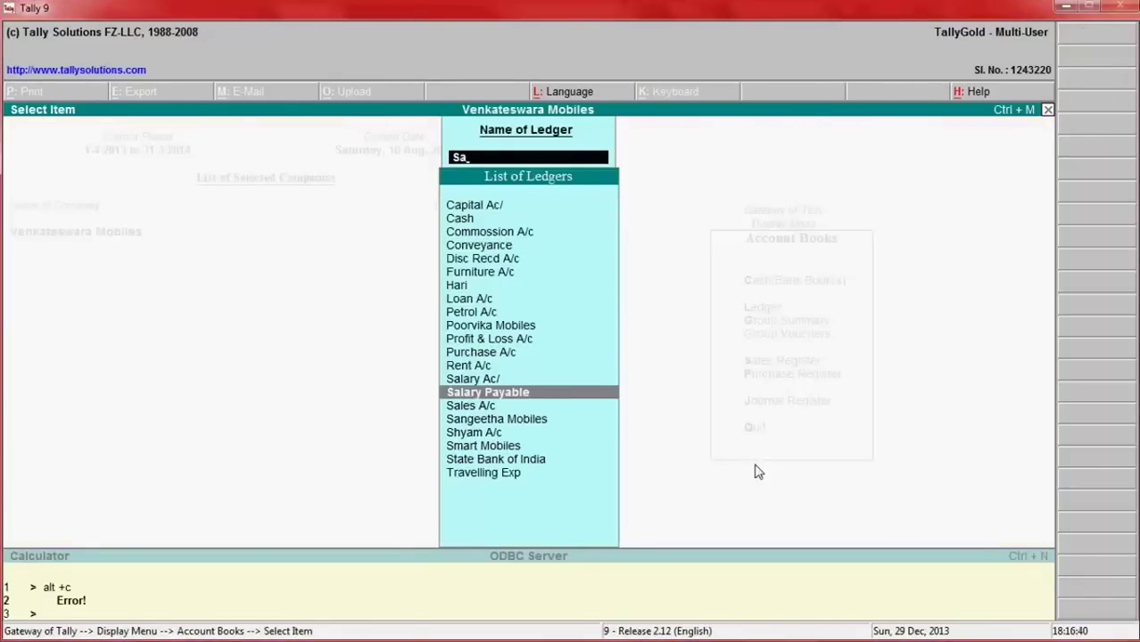
key(Return)
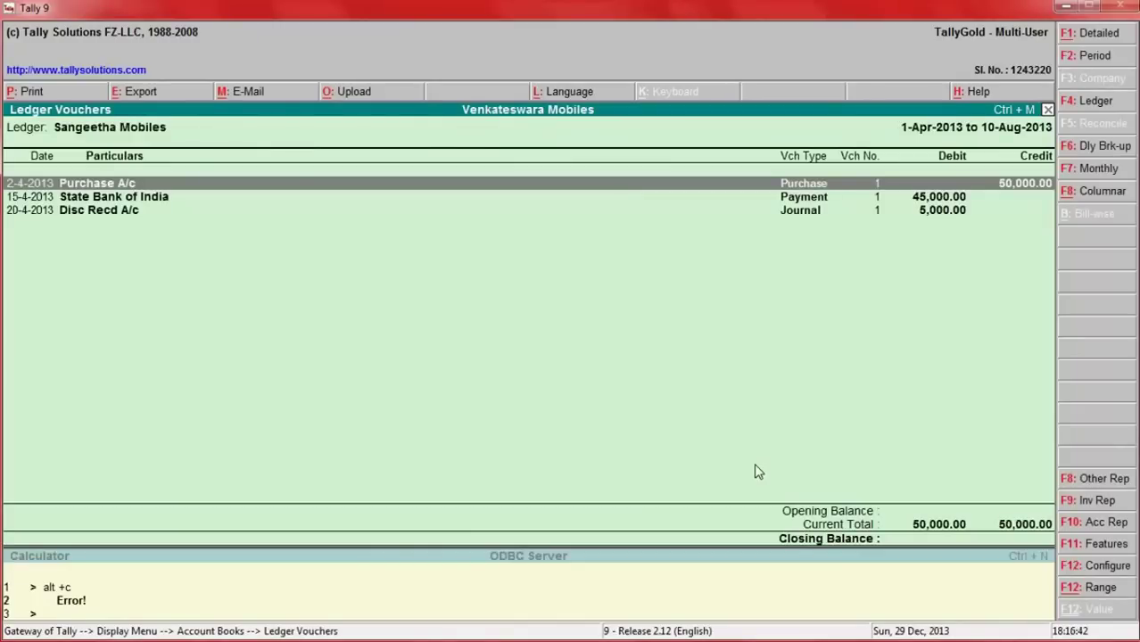
Review the purchase, bank payment and discount entries in the Sangeetha Mobiles ledger and close it.
key(Down)
key(Down)
key(Up)
key(Up)
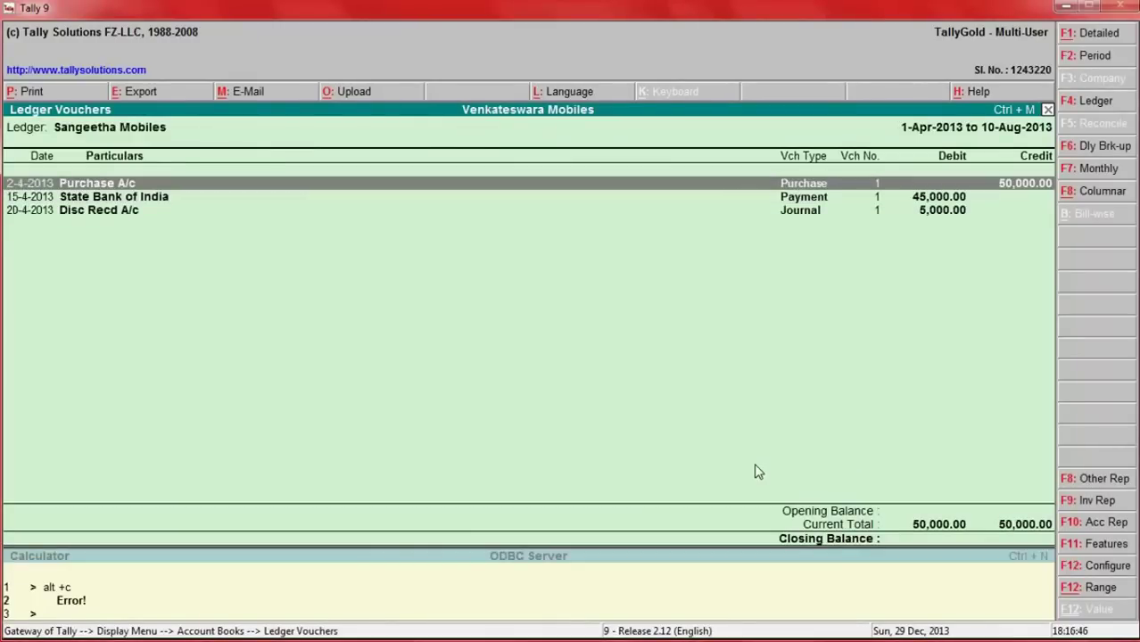
key(Down)
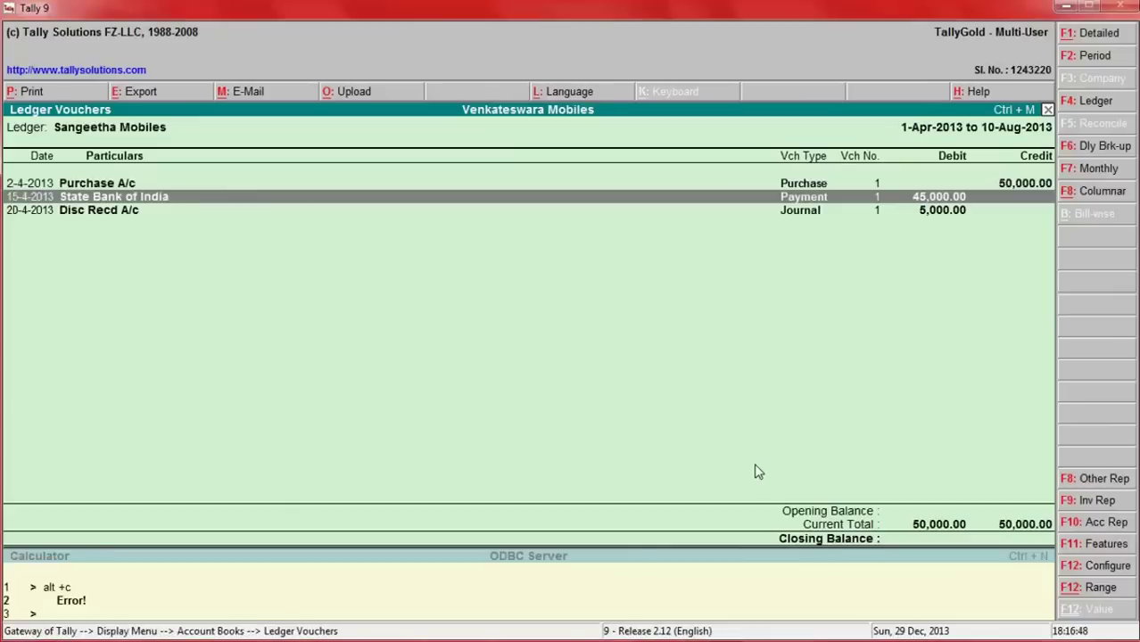
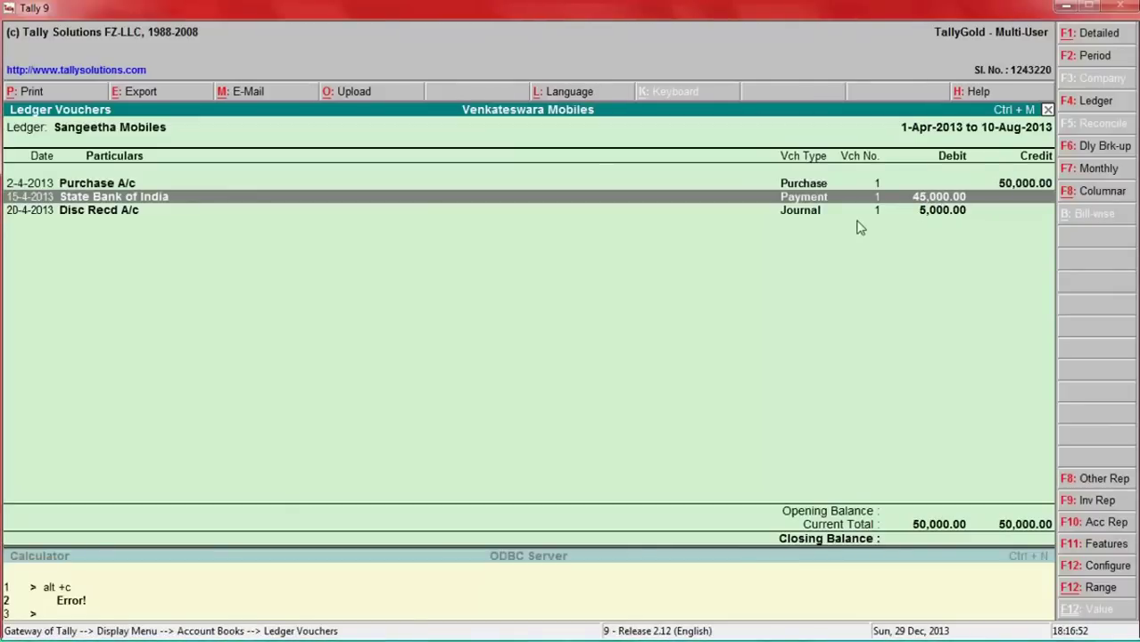
key(Escape)
key(Escape)
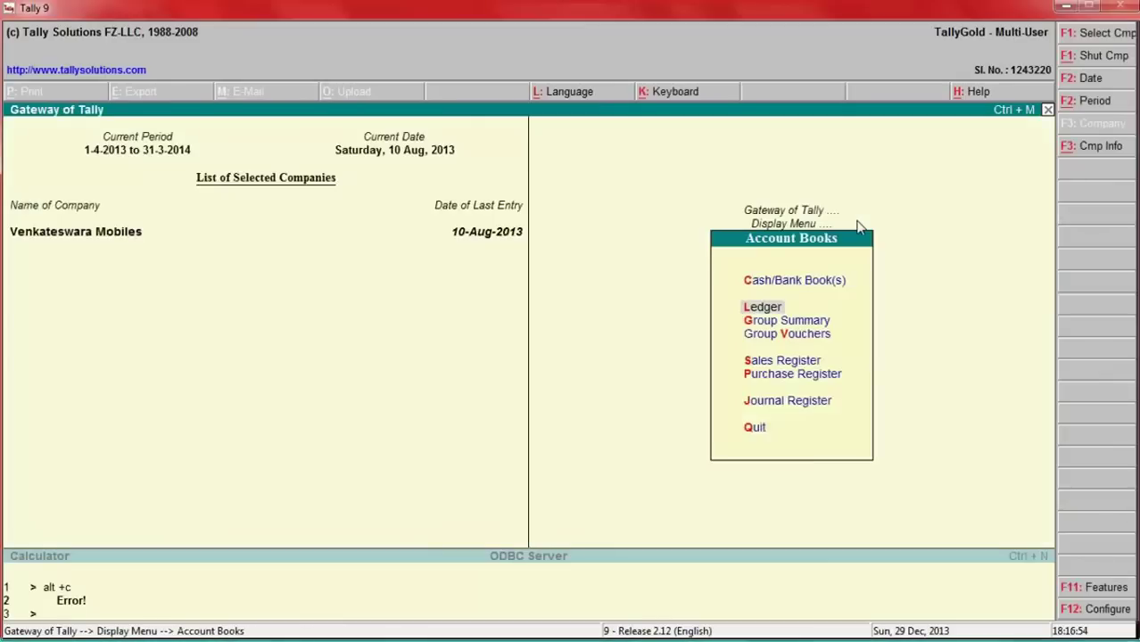
Display the Poorvika Mobiles ledger and set its period to start from 1-4-2013.
key(Return)
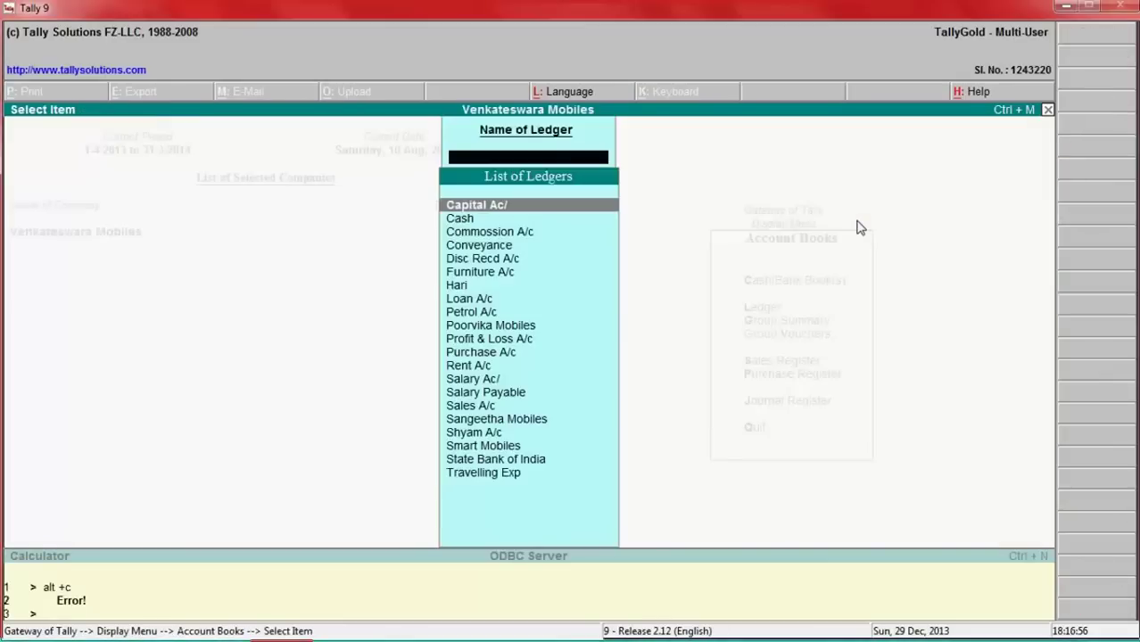
text(Poo)
key(Return)
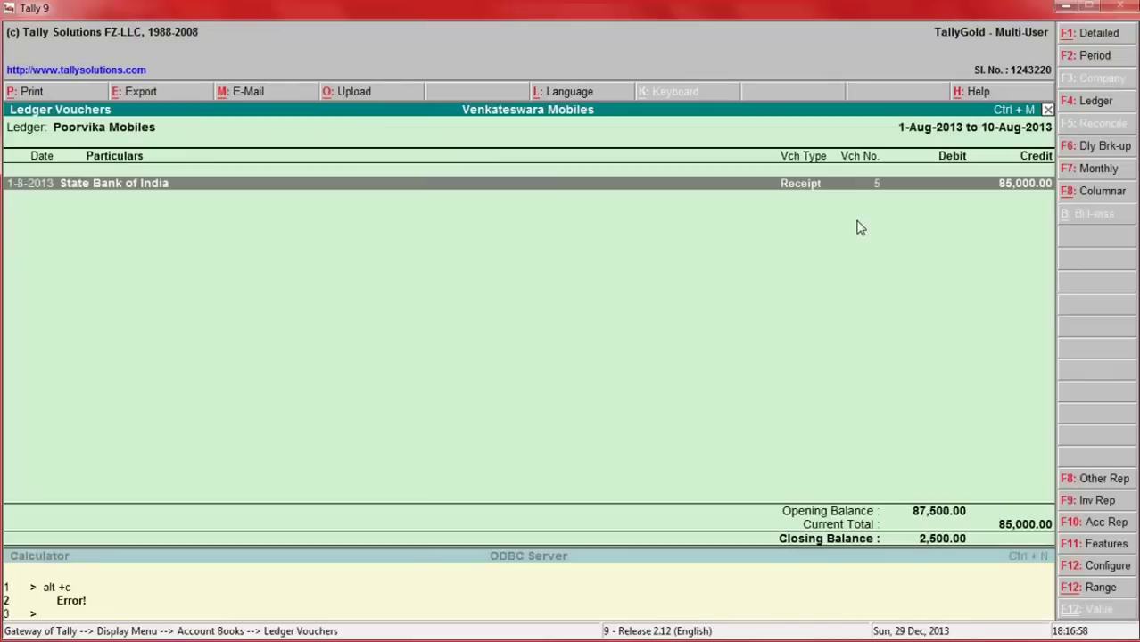
click(1095, 57)
text(1-4)
key(Return)
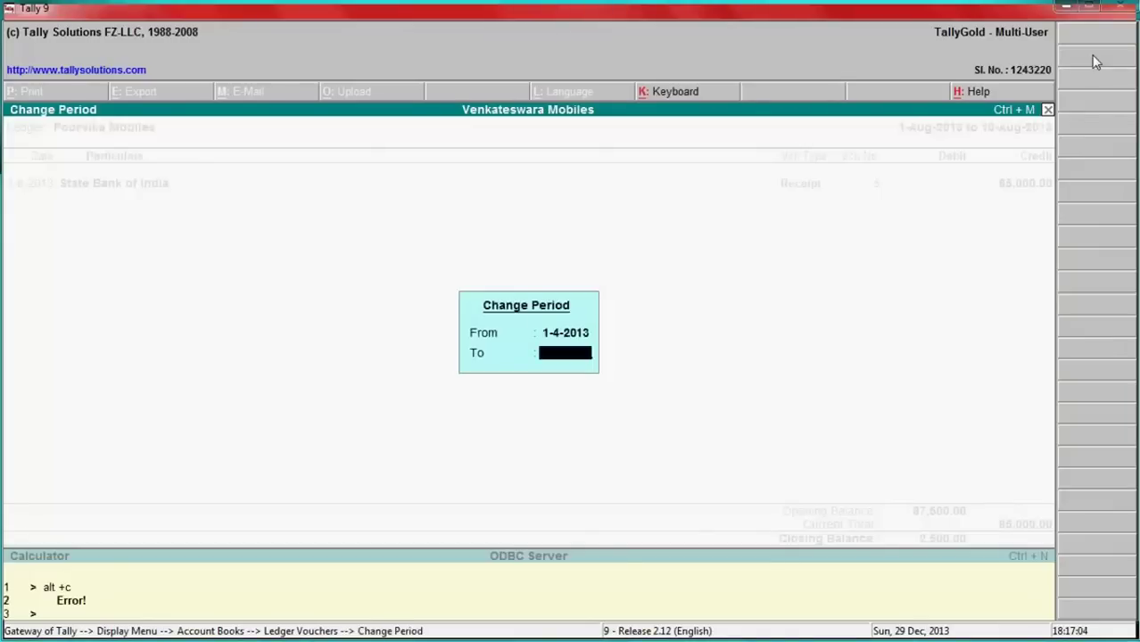
key(Return)
Compare the sales and bank receipt entries and the closing balance in the Poorvika Mobiles ledger, and return to the Gateway of Tally.
key(Down)
key(Down)
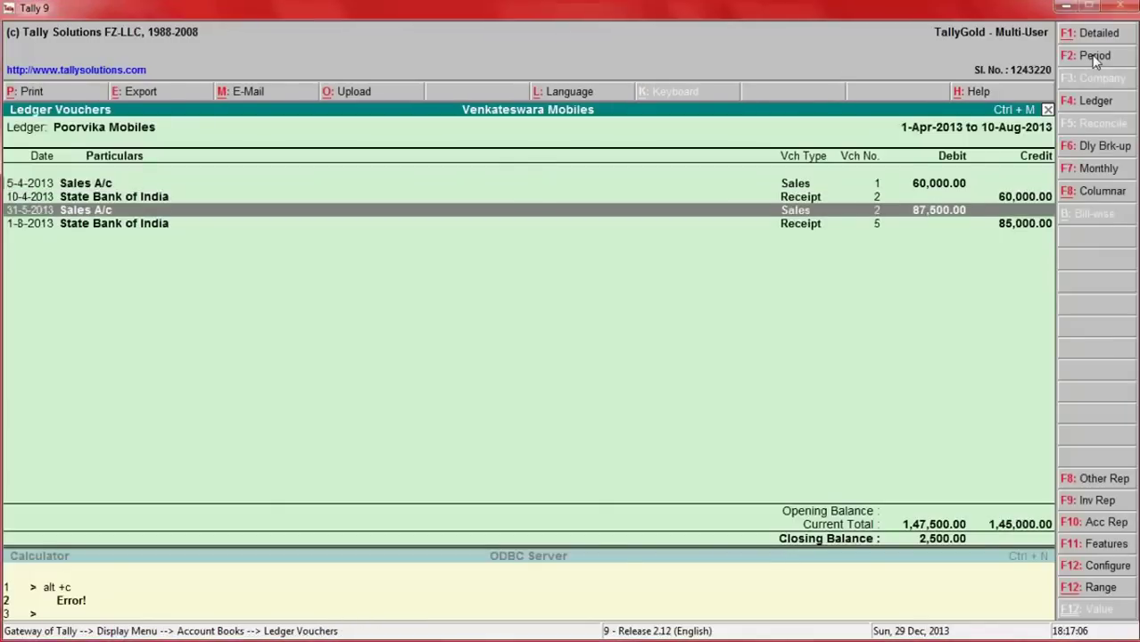
key(Down)
key(Up)
key(Up)
key(Up)
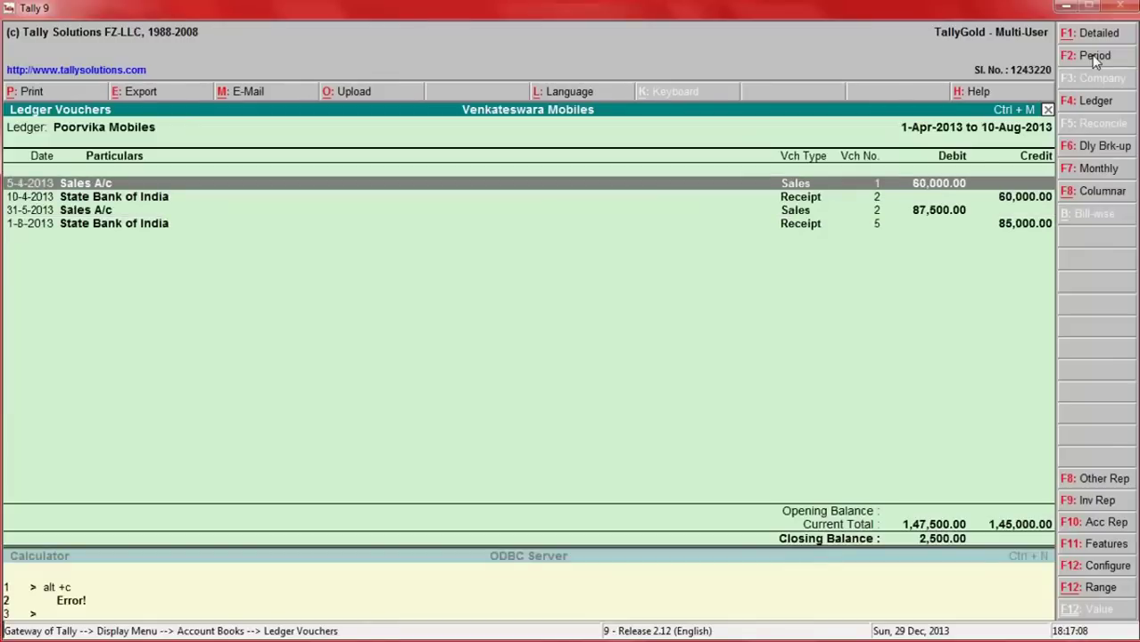
key(Down)
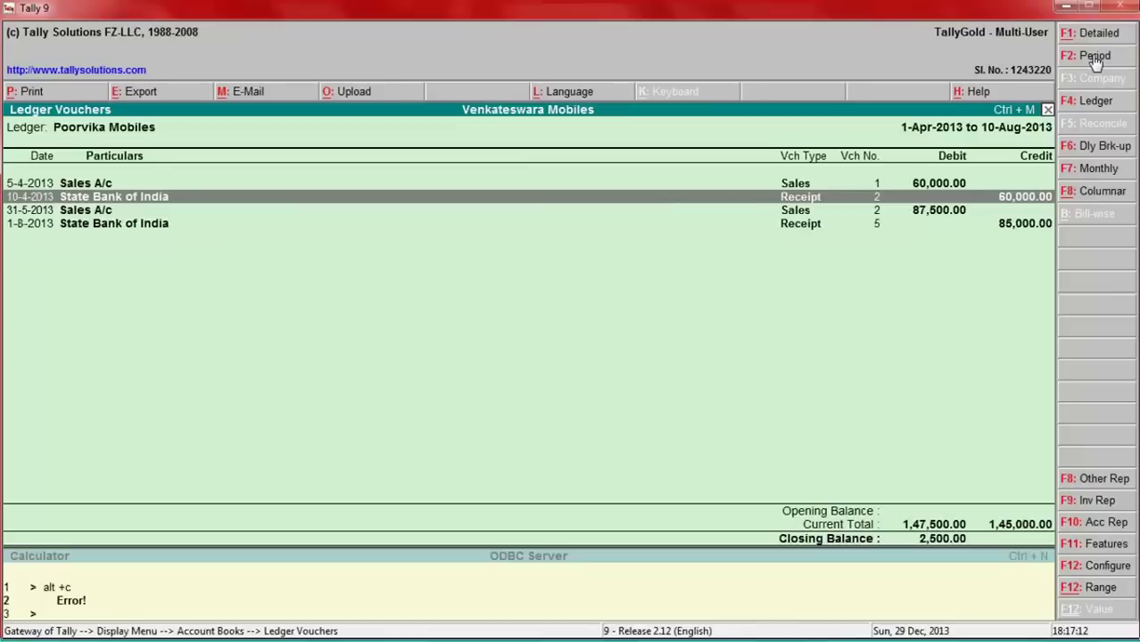
key(Down)
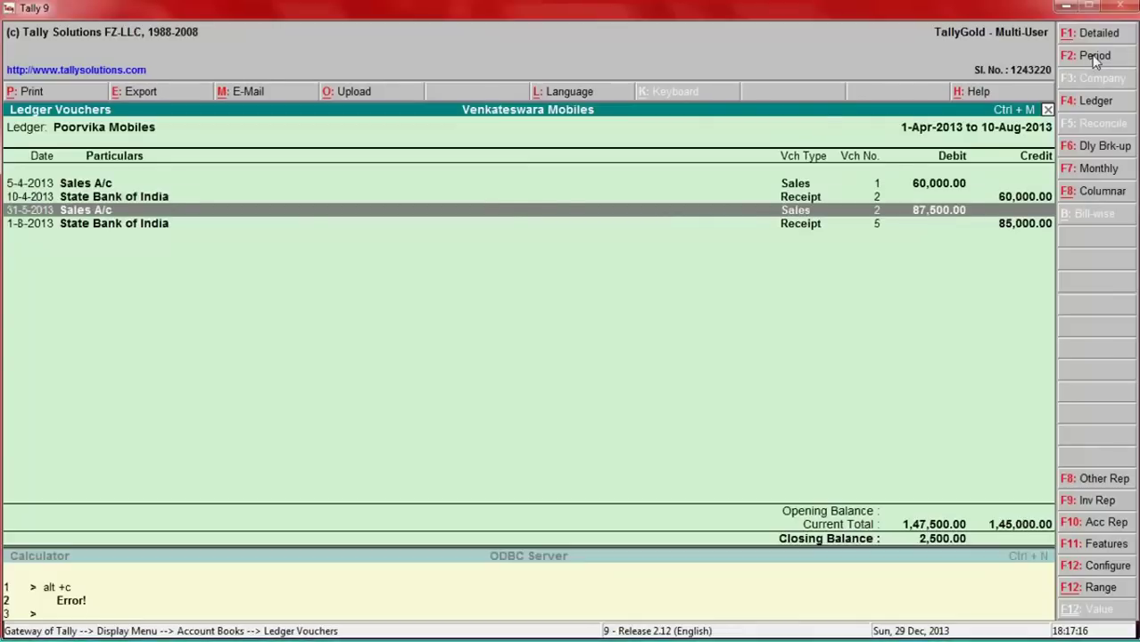
key(Down)
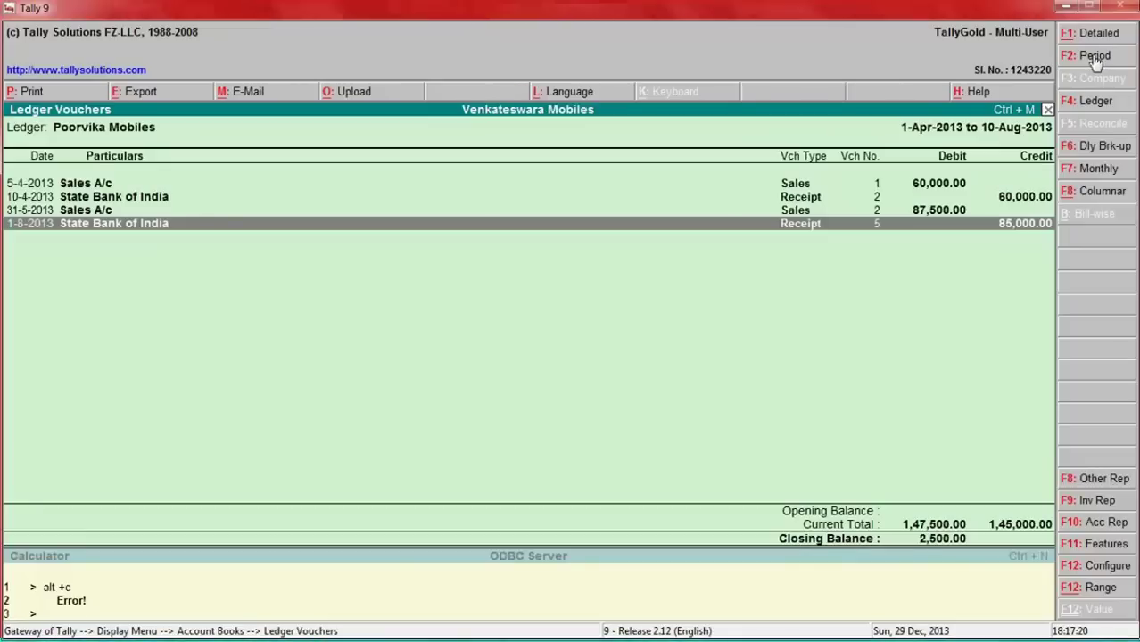
key(Up)
key(Down)
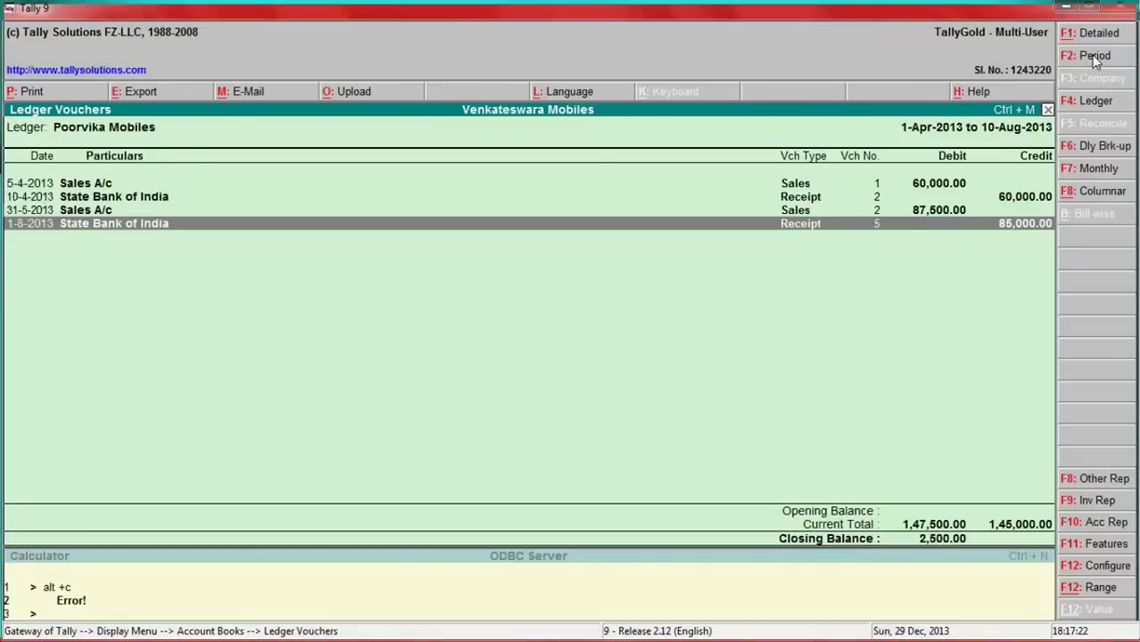
key(Up)
key(Up)
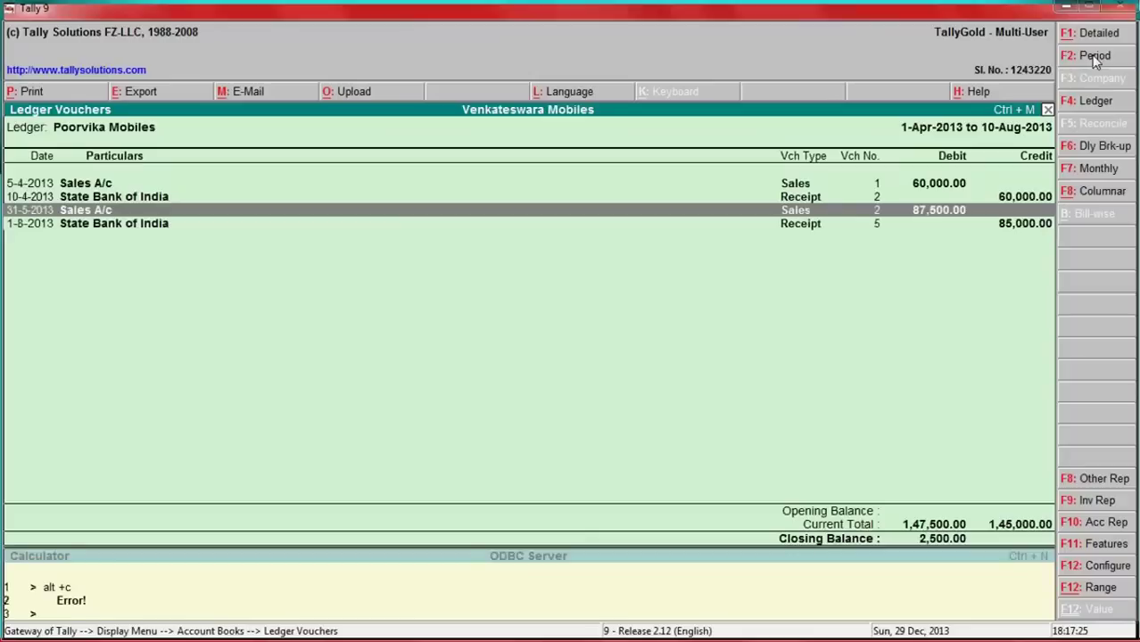
key(Down)
key(Down)
key(Escape)
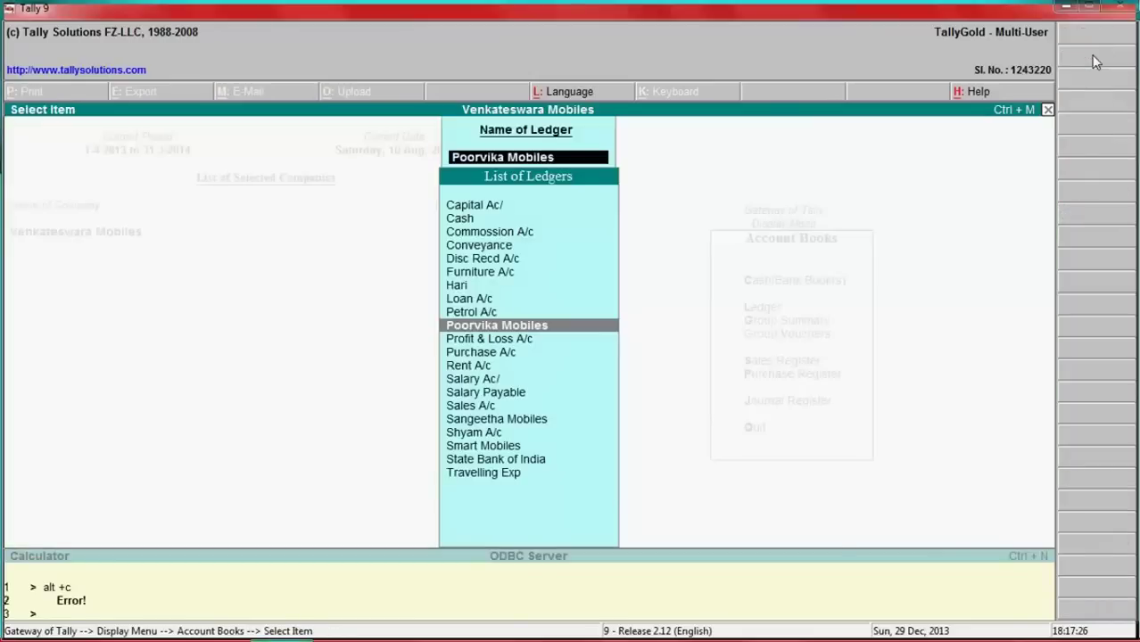
key(Escape)
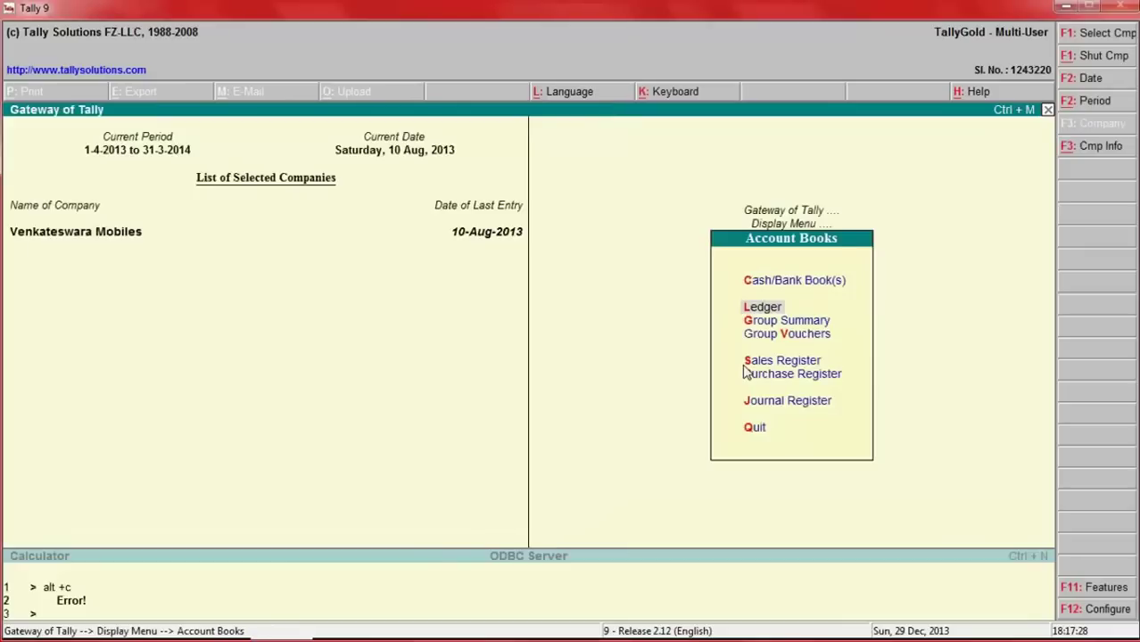
key(Escape)
key(Escape)
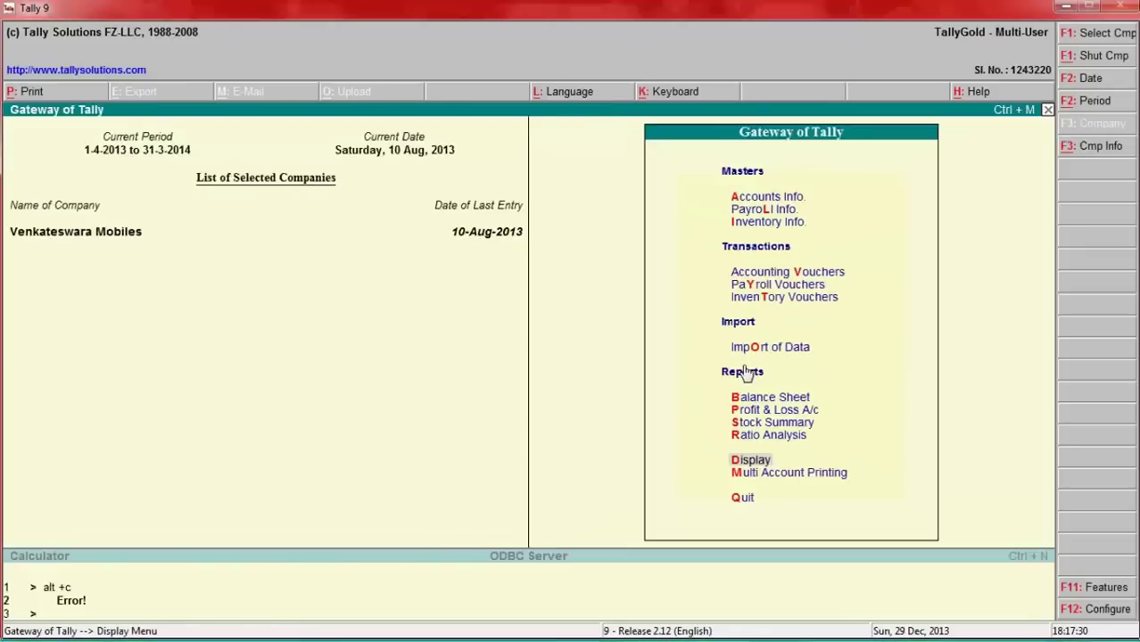
Open accounting voucher creation and switch the new voucher to a Journal.
key(Up)
key(Up)
key(Up)
key(Up)
key(Up)
key(Up)
key(Up)
key(Up)
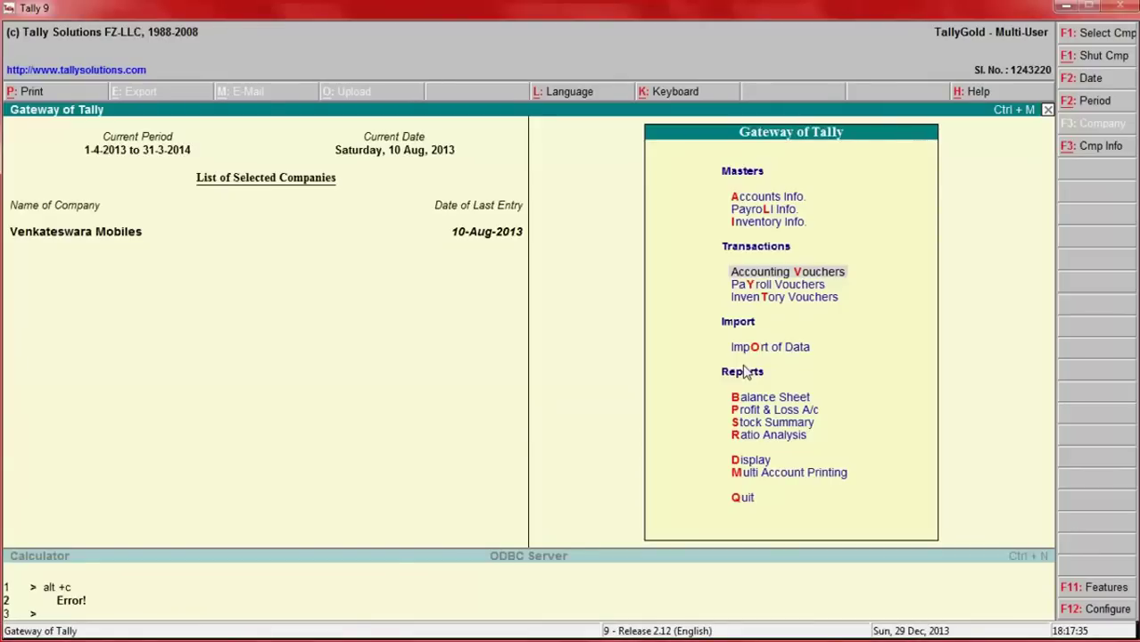
key(Return)
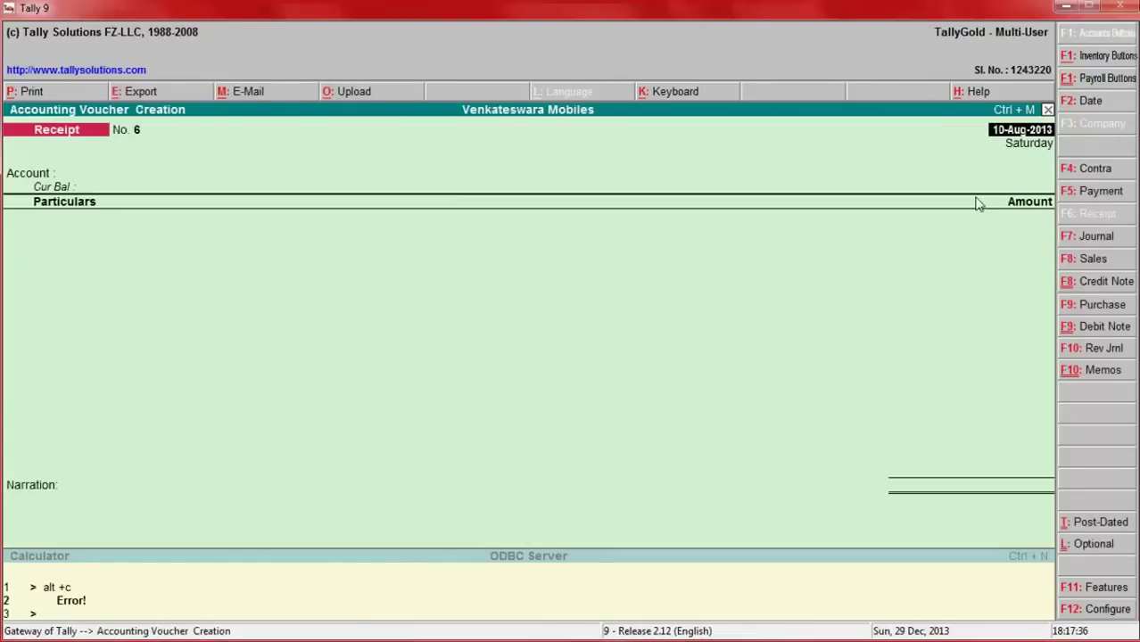
click(1093, 241)
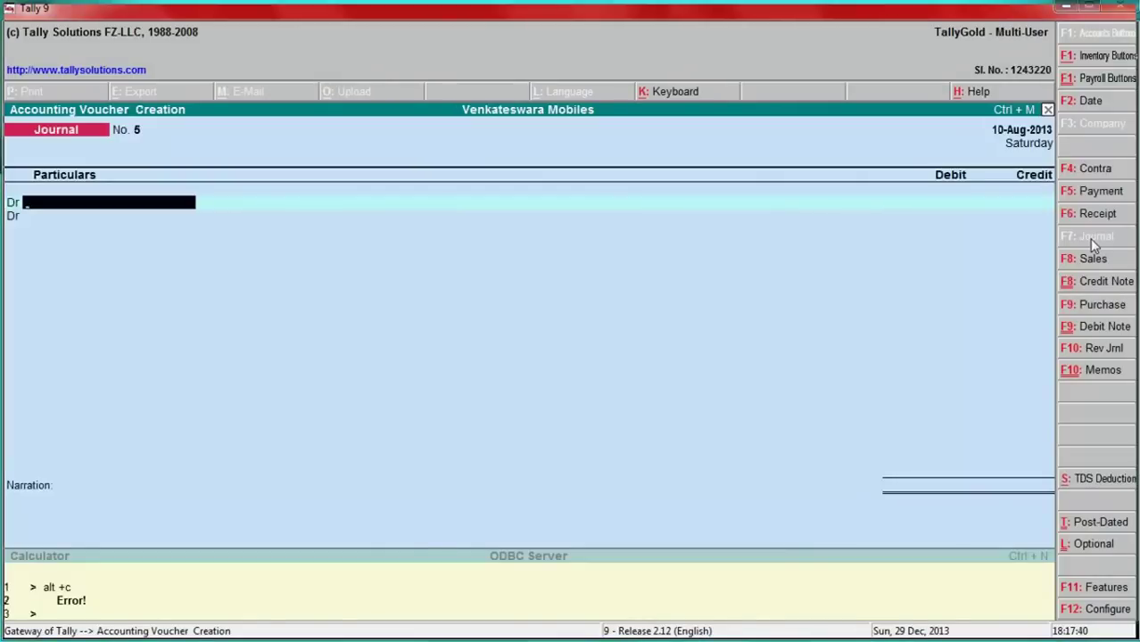
Set the journal voucher's date to 31-3-2014.
click(1098, 104)
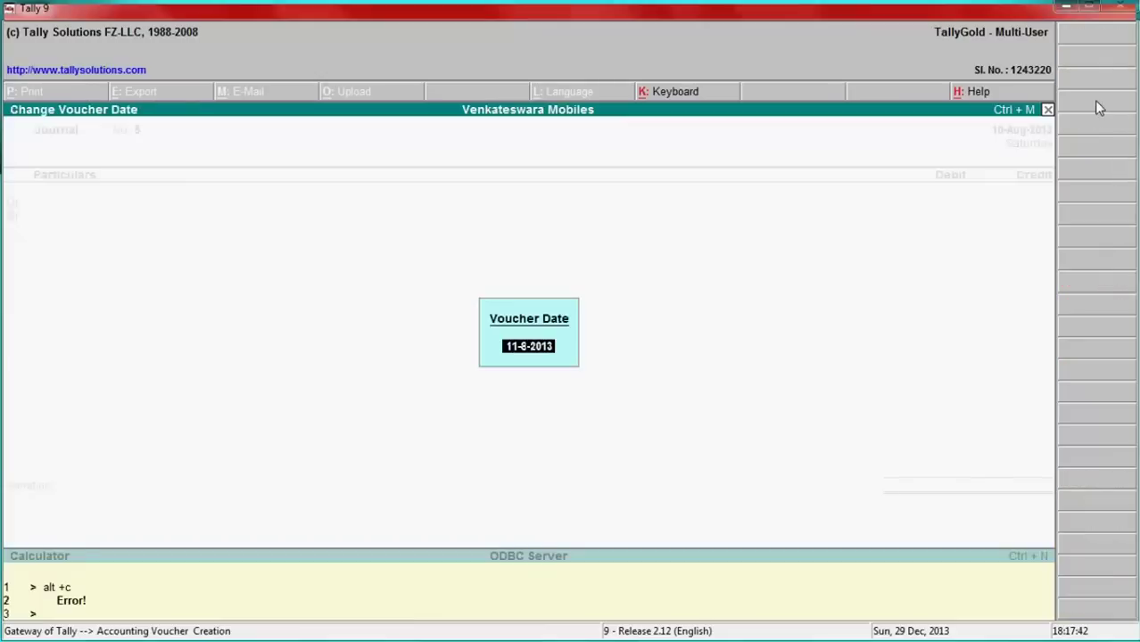
text(31-)
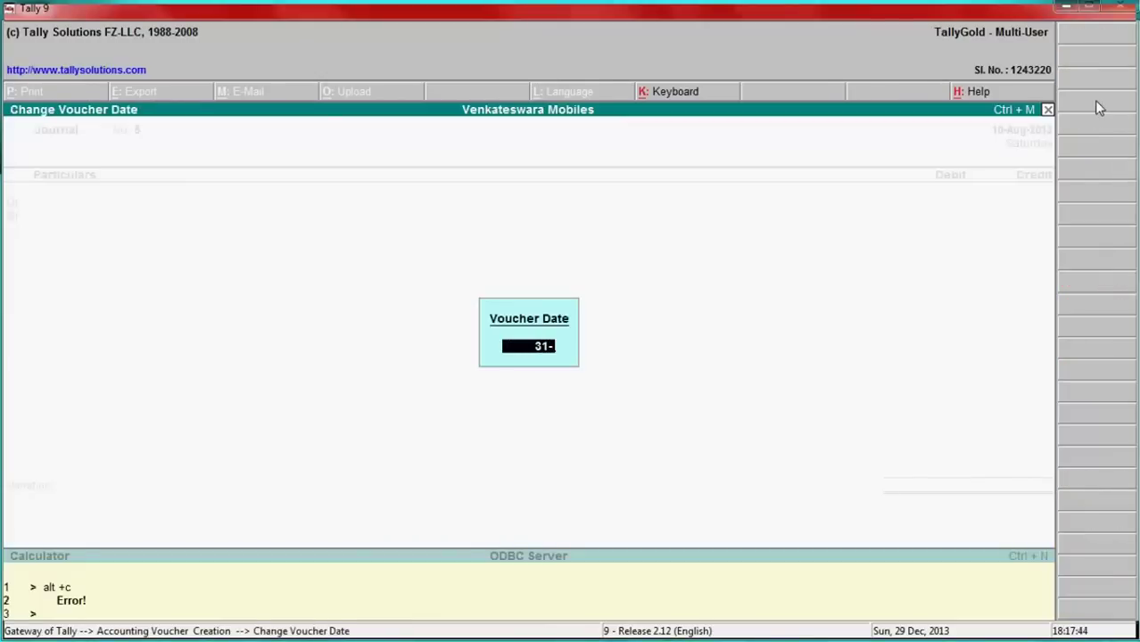
text(3)
key(Return)
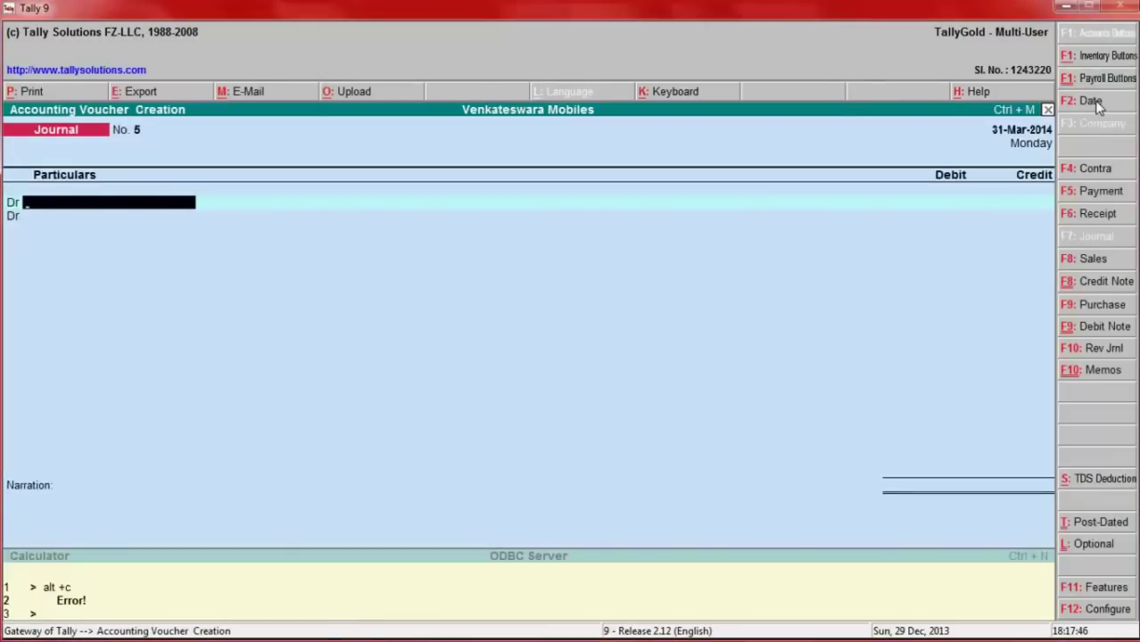
Start a new ledger from the voucher's debit line and name it Depreciation A/c, without alias or notes.
text(D)
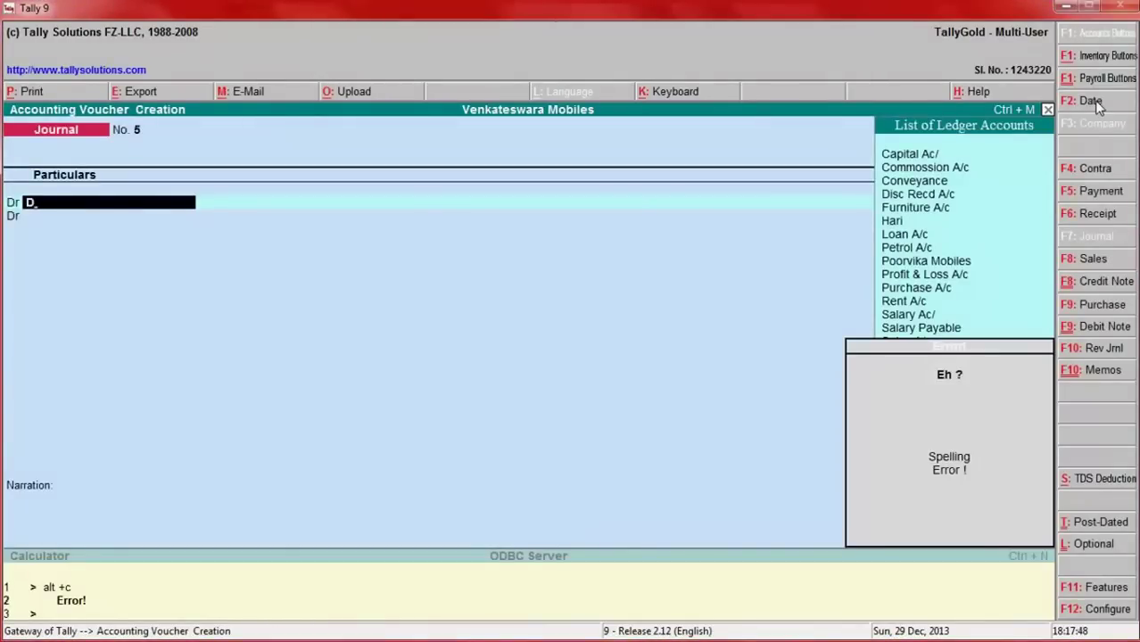
key(alt+c)
text(Deprec)
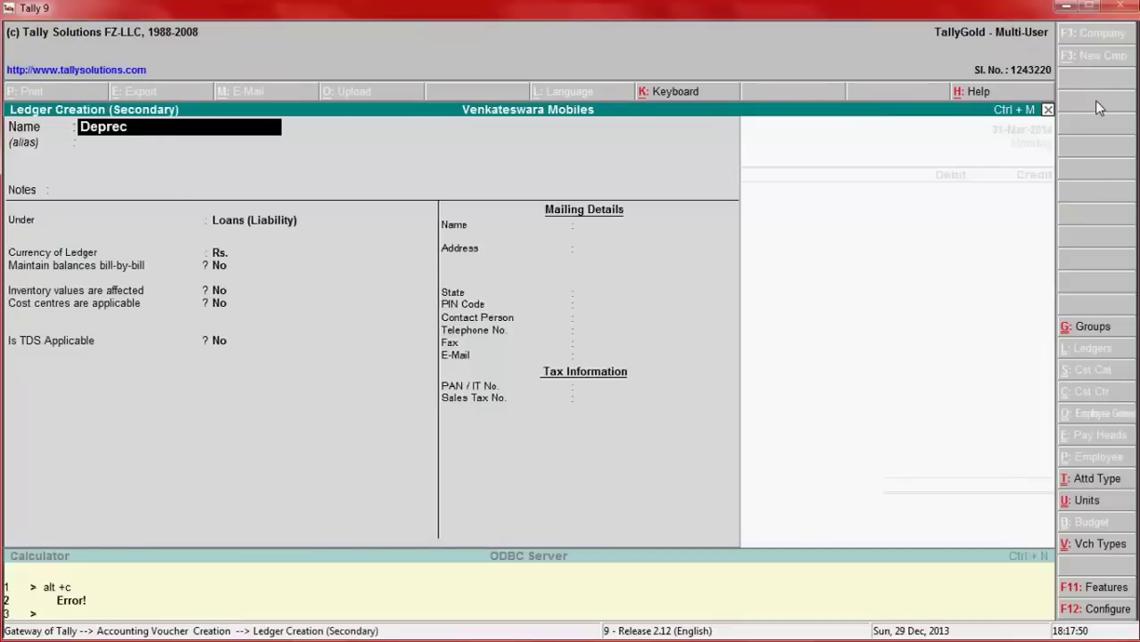
text(iation a/)
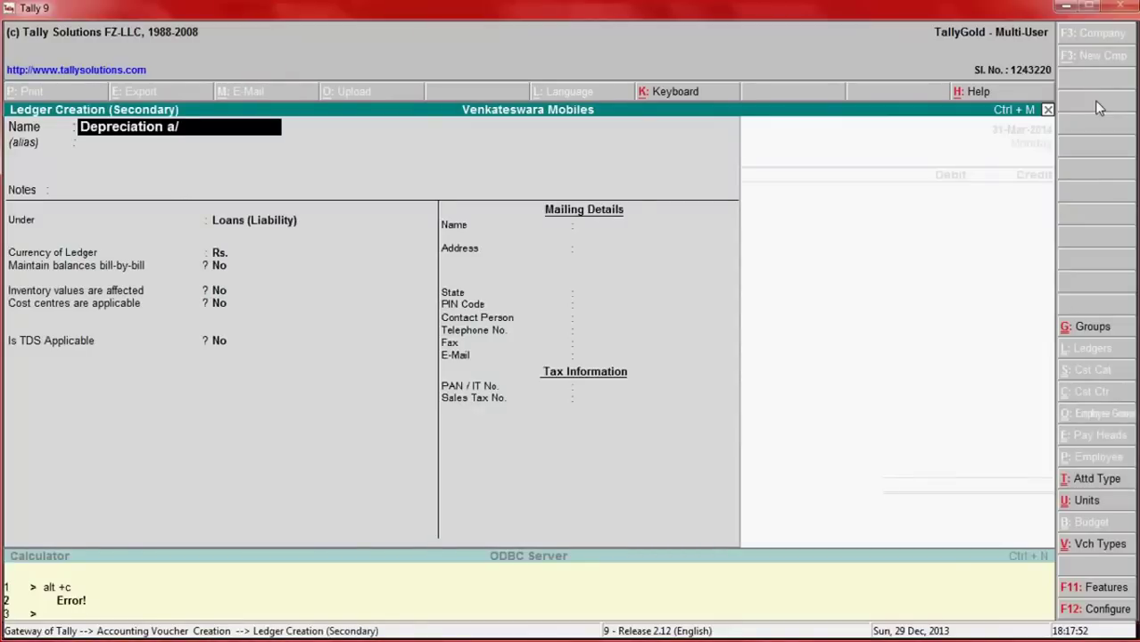
text(c)
key(Return)
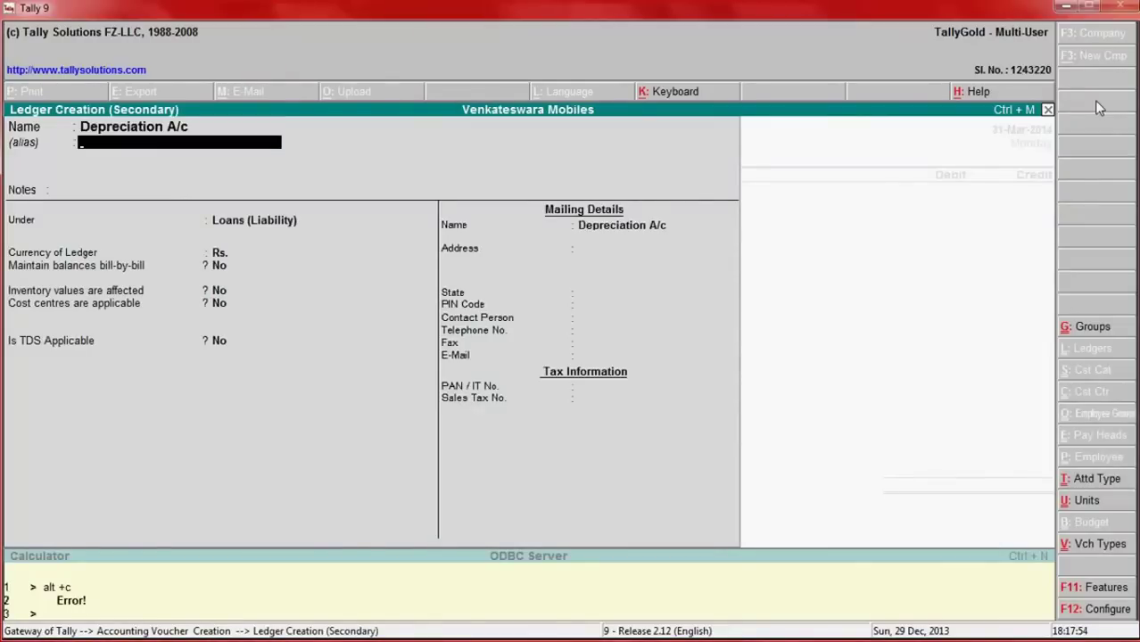
key(Return)
key(Return)
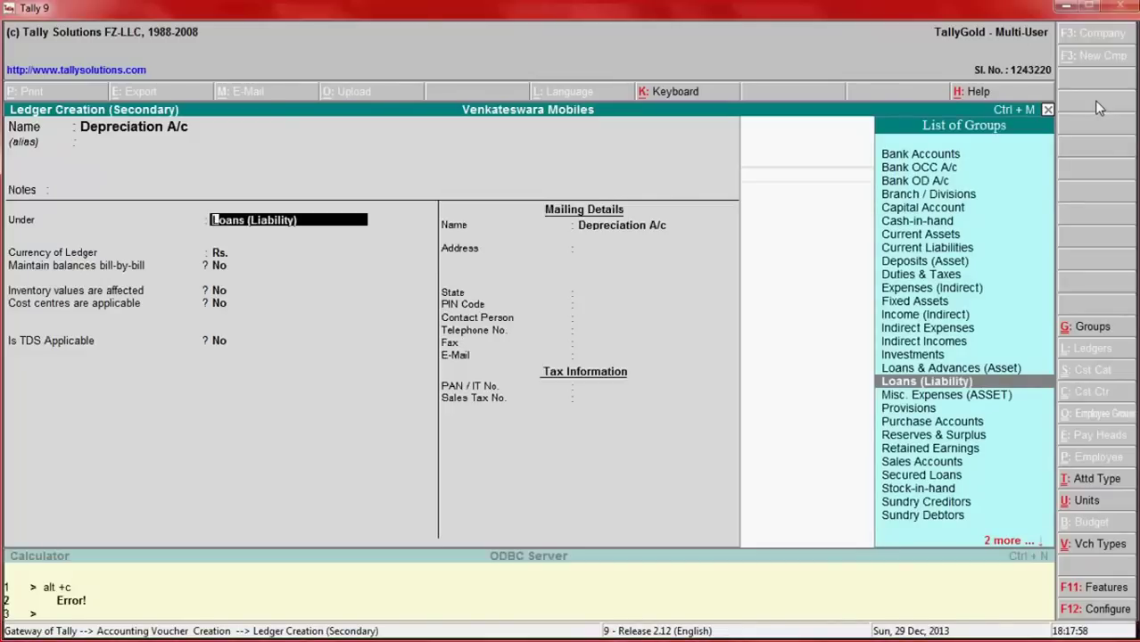
Place the Depreciation A/c ledger under Indirect Expenses and save it as the voucher's debit account.
text(Indi)
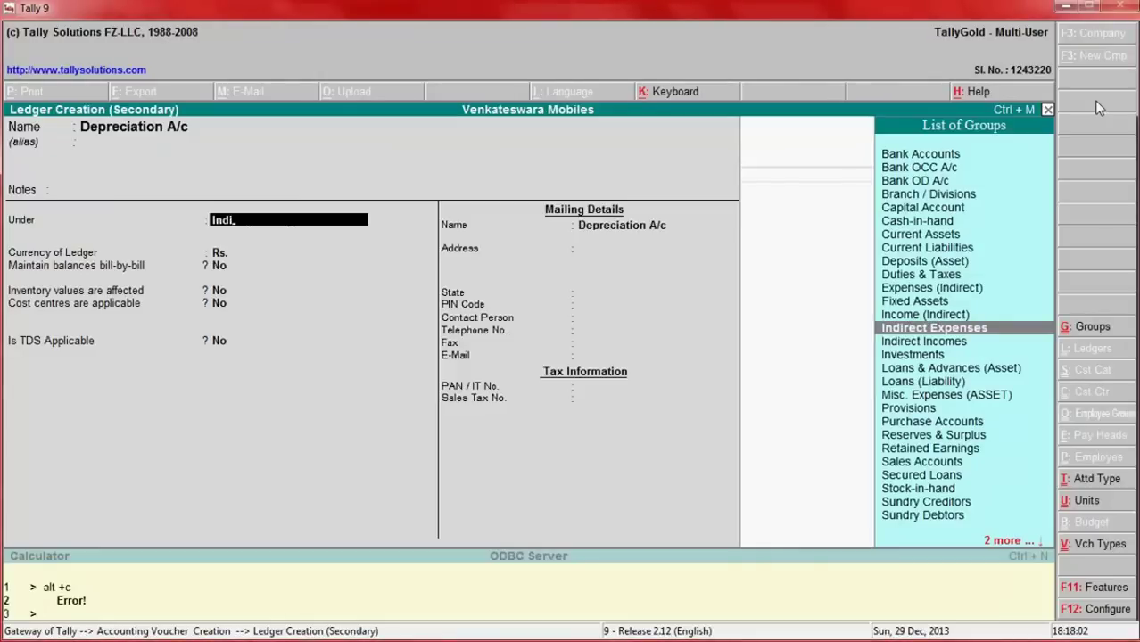
key(Return)
key(Return)
key(Return)
key(Return)
key(Return)
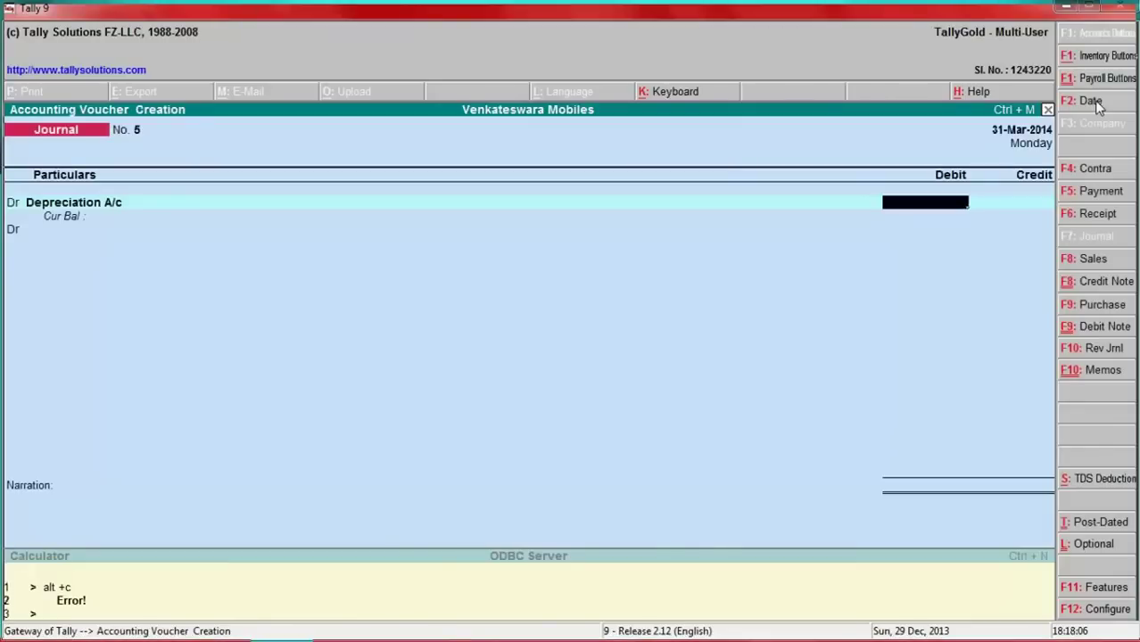
Check the current balance of Furniture A/c on the debit line, and set the debit account back to Depreciation A/c.
key(BackSpace)
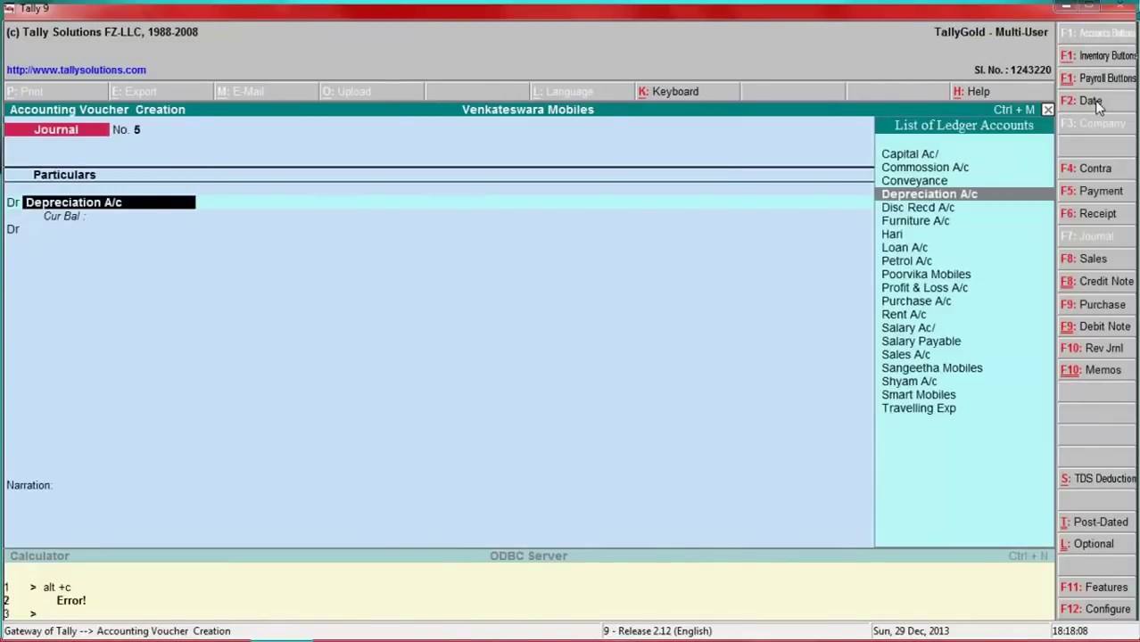
key(Down)
key(Down)
key(Return)
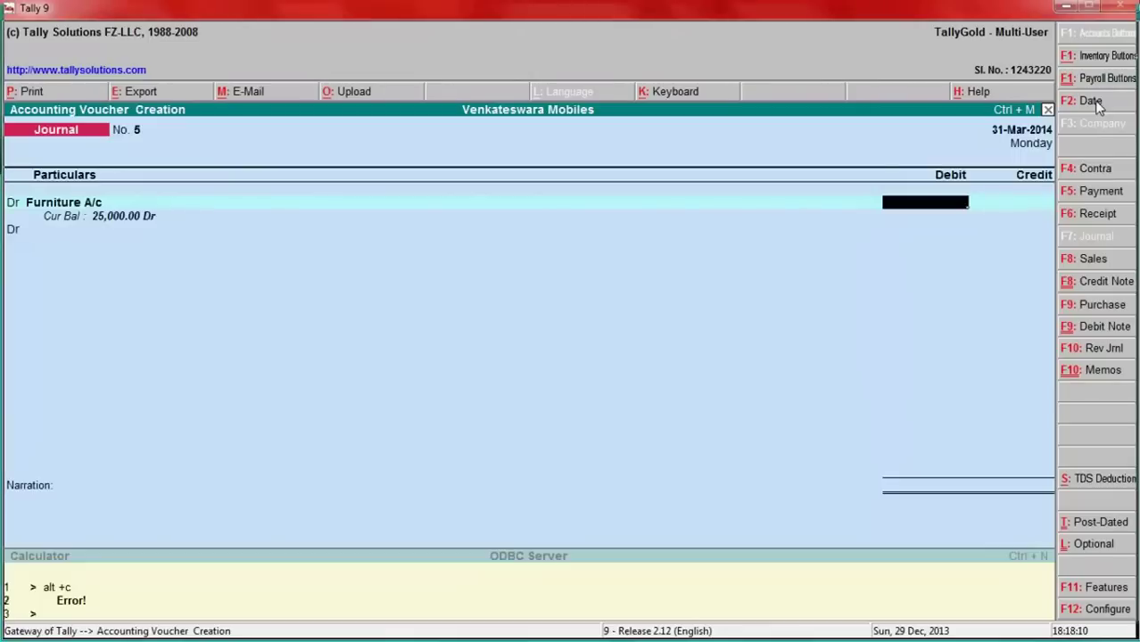
key(BackSpace)
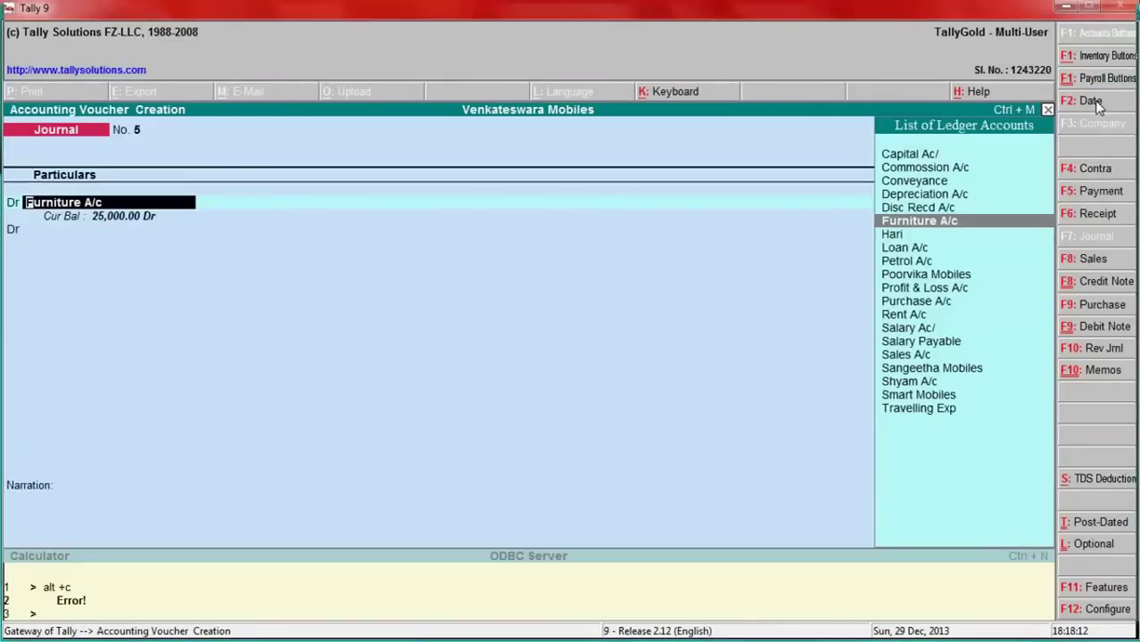
text(Dep)
key(Return)
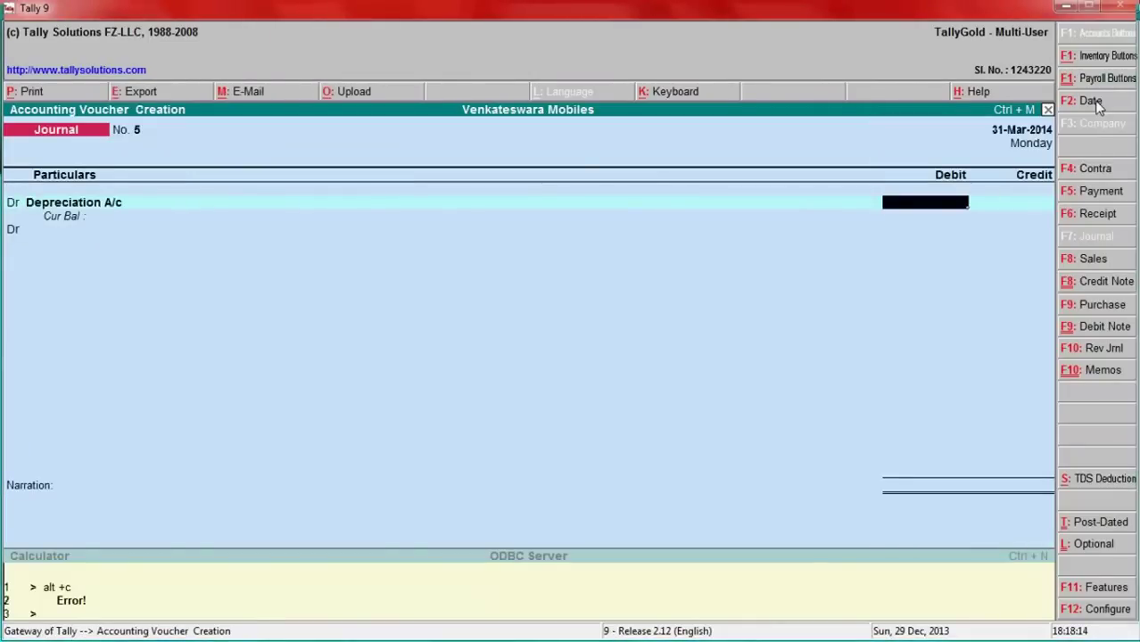
Calculate the Depreciation A/c debit amount as 25000*15/100 with the auto value calculator.
key(alt+c)
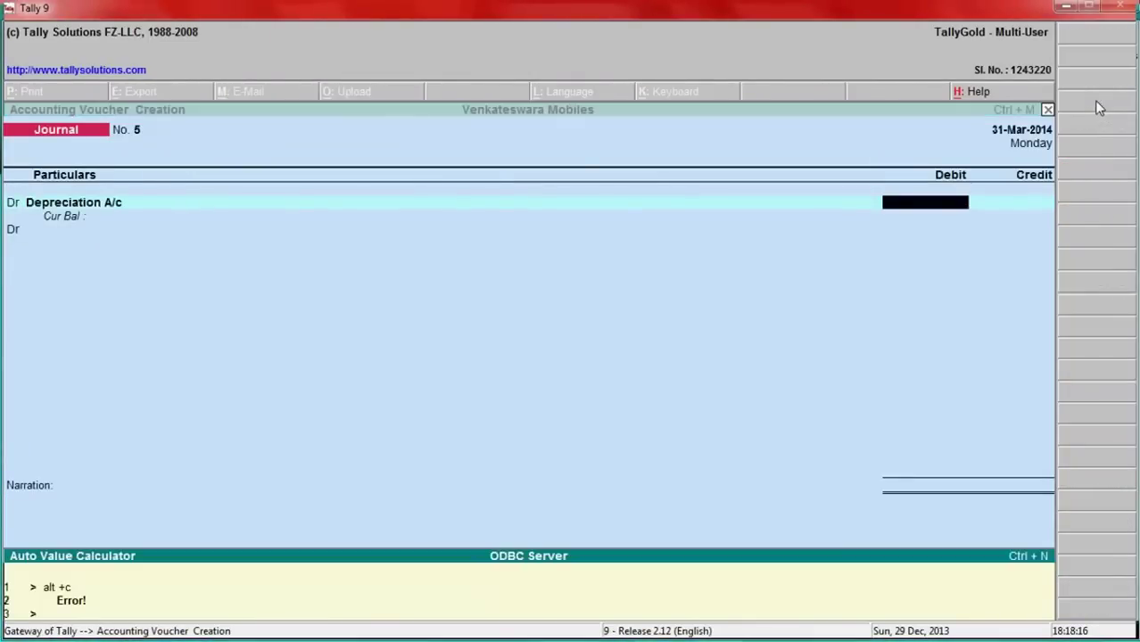
text(25000)
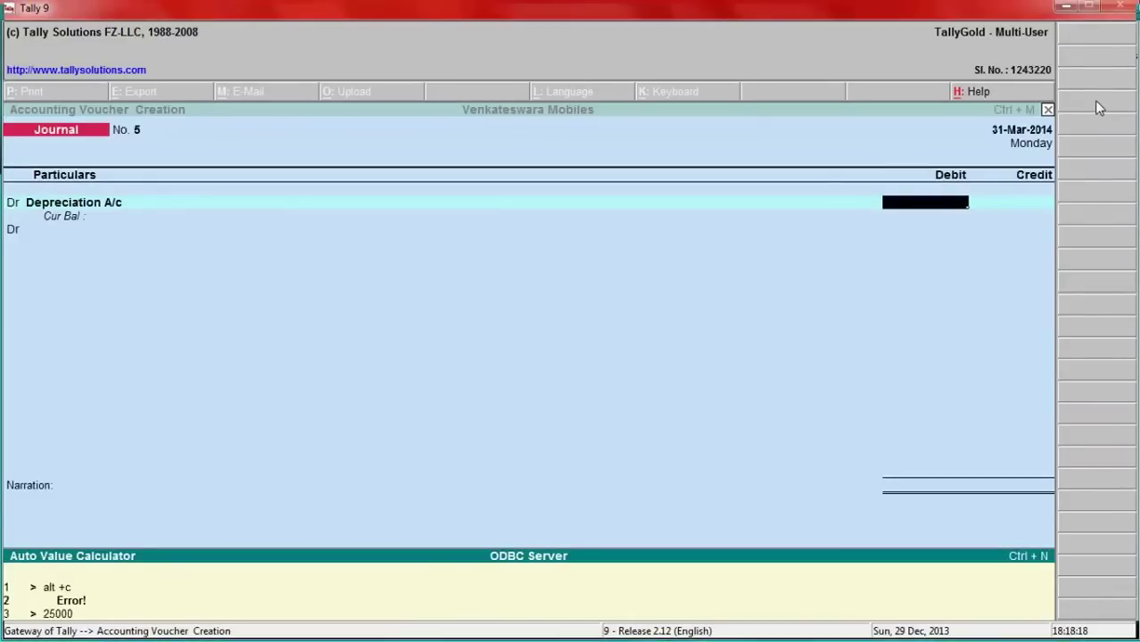
text(*15/100)
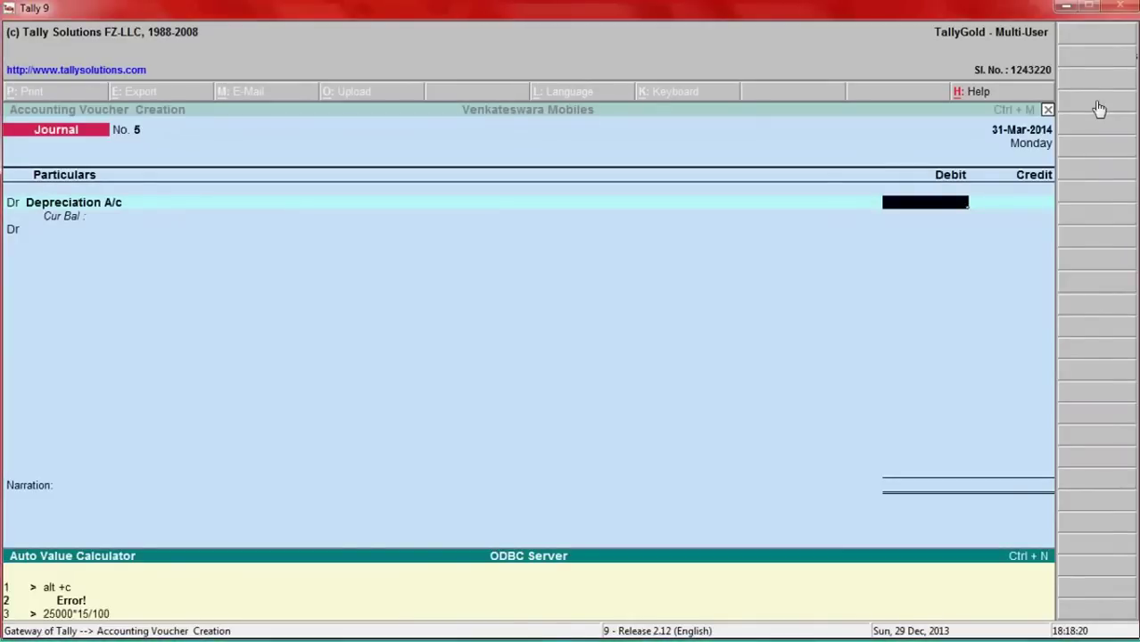
key(Return)
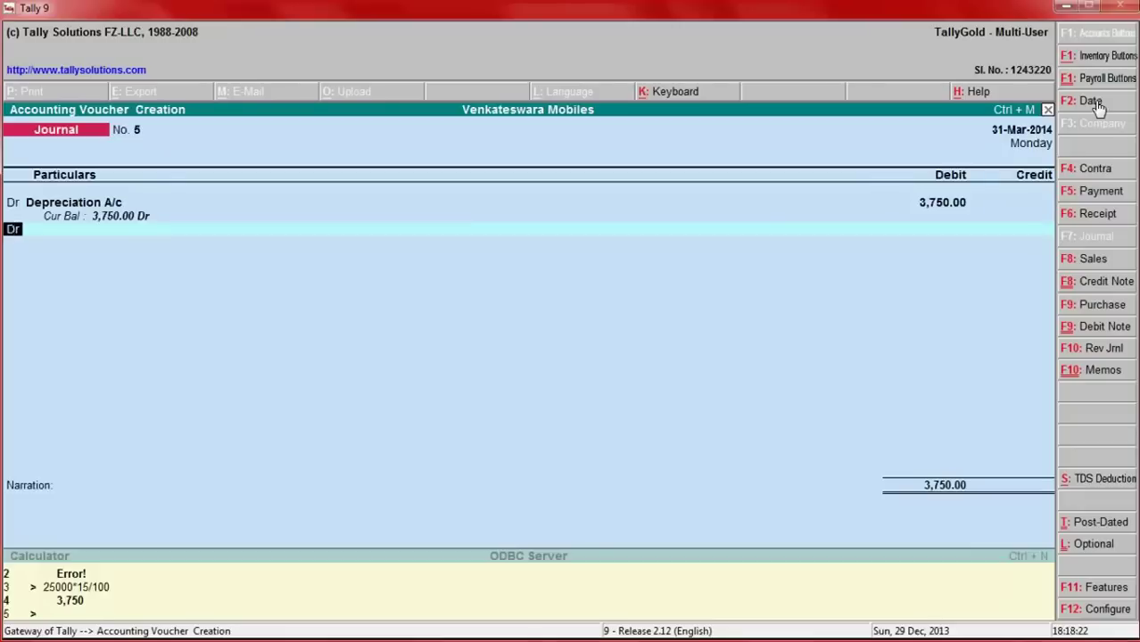
Credit Furniture A/c with 3,750.00 on the second line of the journal voucher.
text(cr)
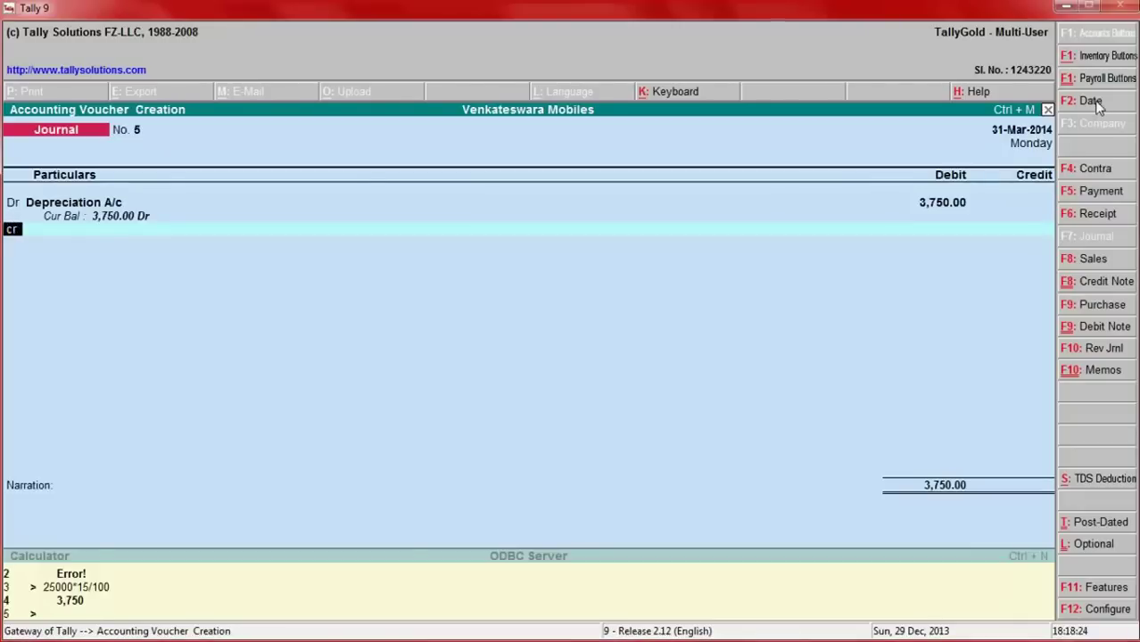
key(Return)
text(fur)
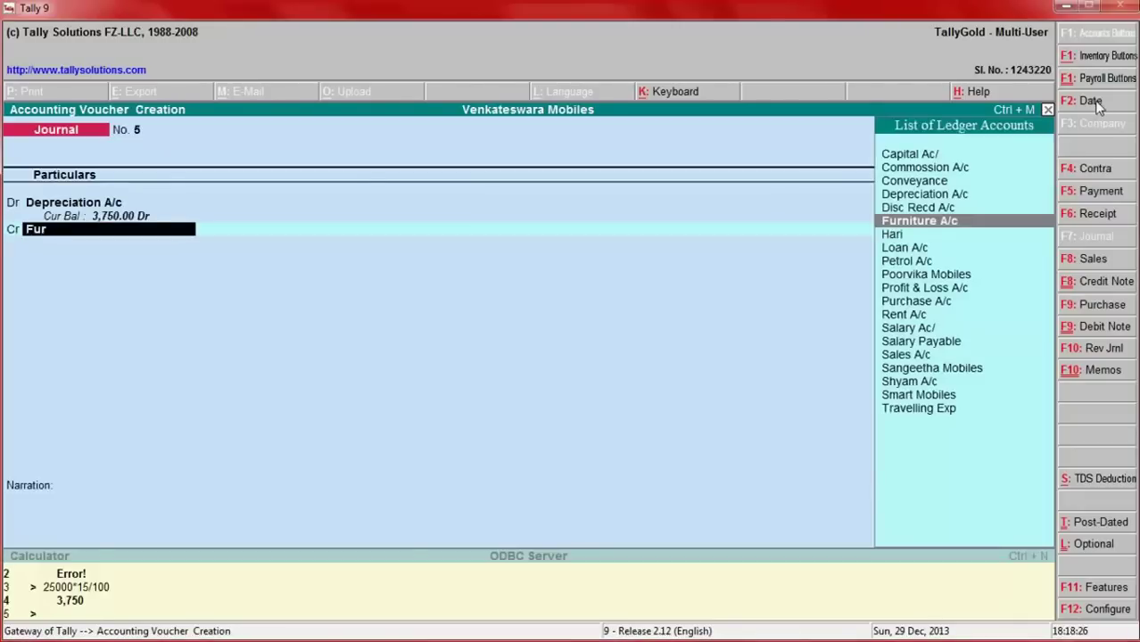
key(Return)
key(Return)
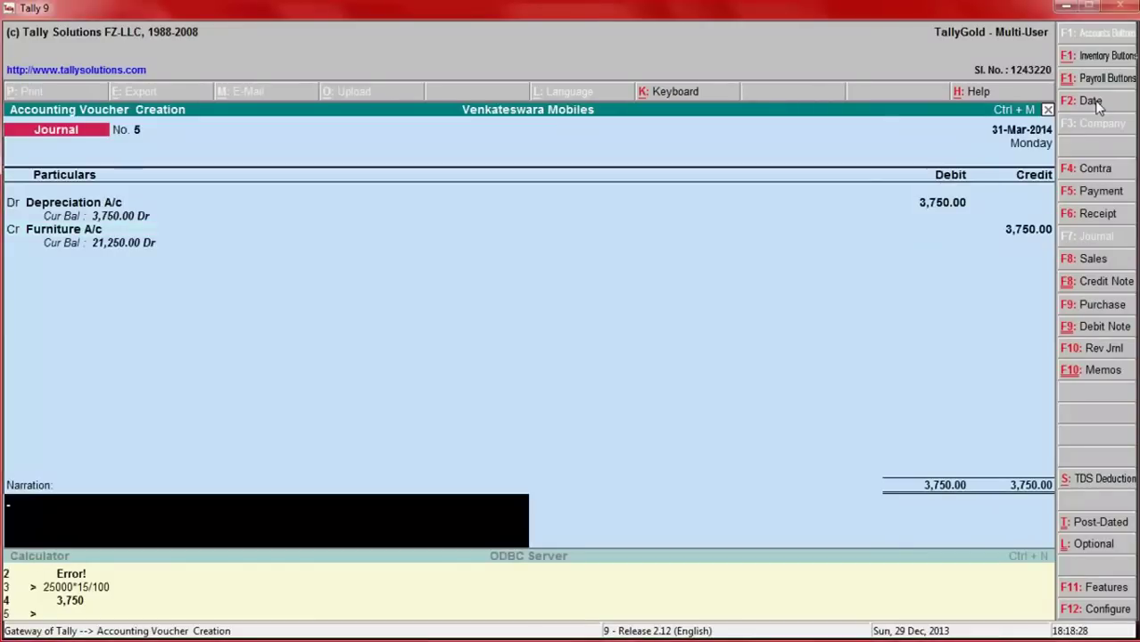
Enter the narration "Being depreciation arrived fro the period from 01.04.13 to 31.03.14" and accept the journal voucher.
text(Being)
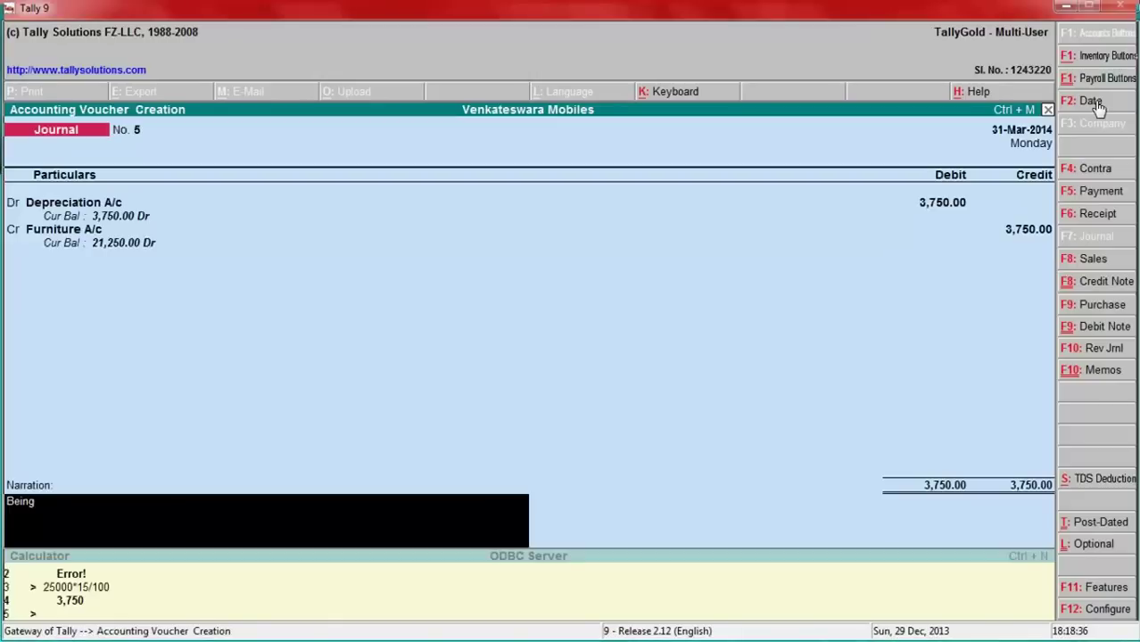
text( depr)
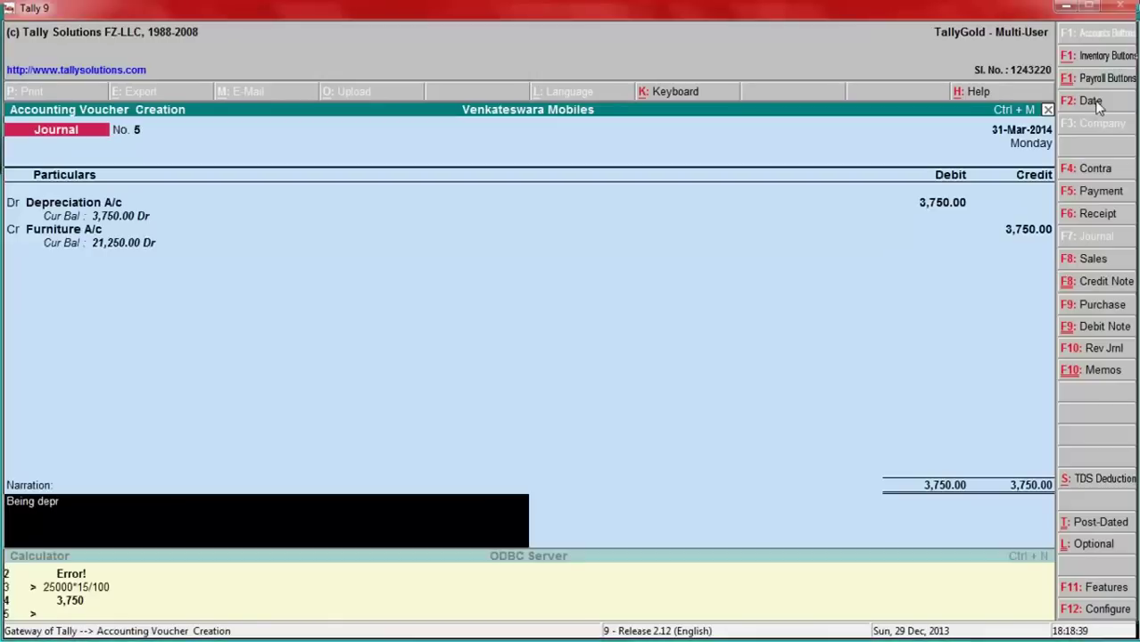
text(eciation)
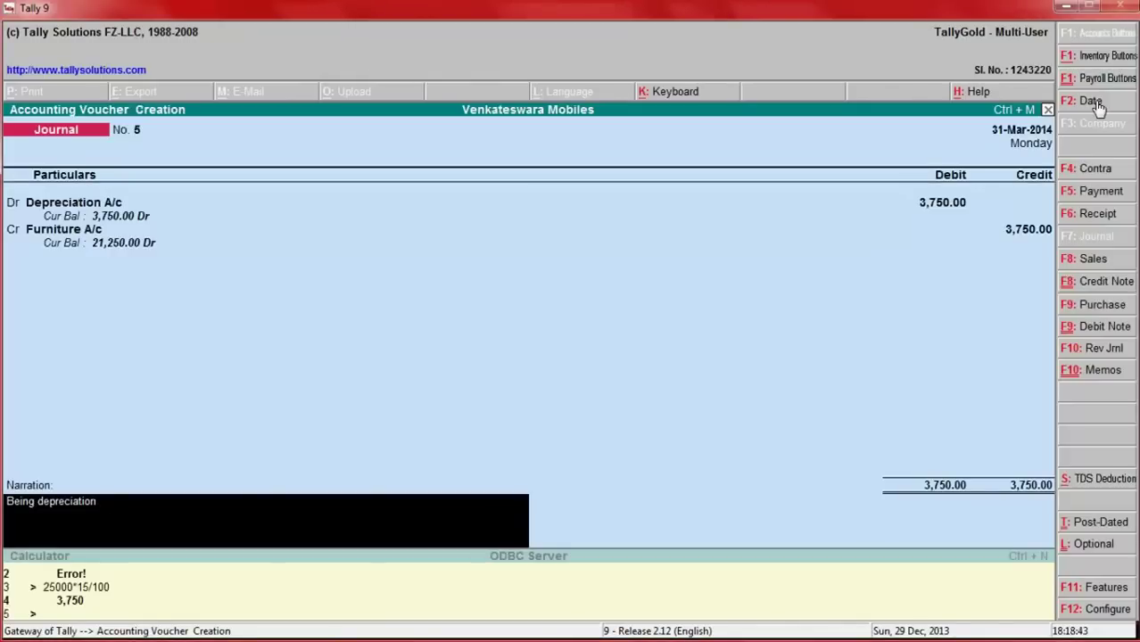
text( arrivd)
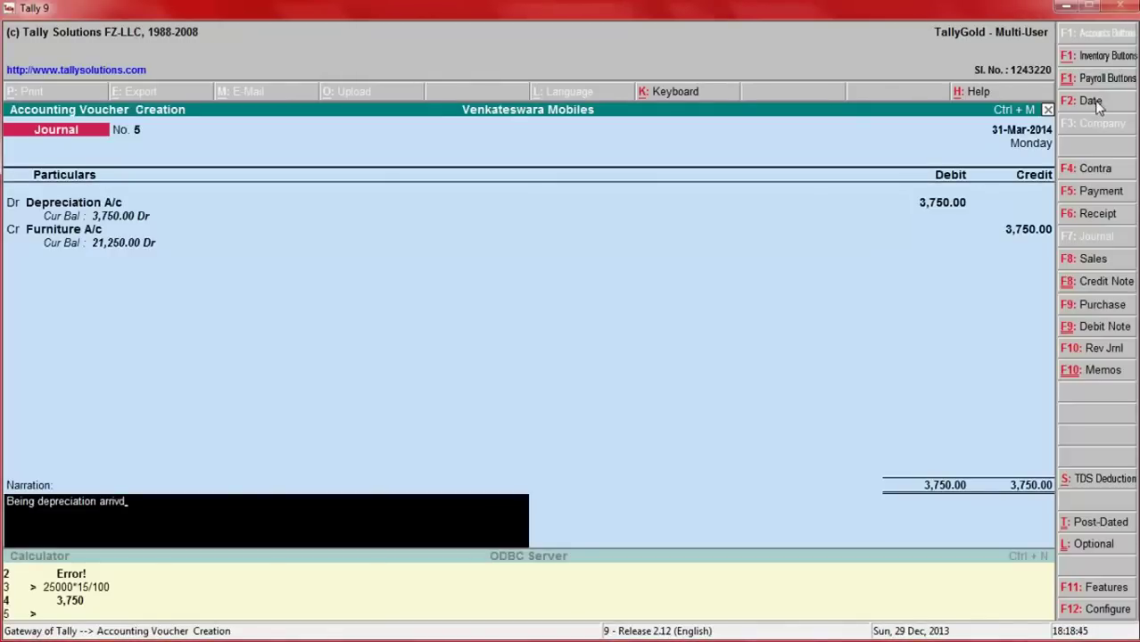
key(BackSpace)
text(ed fro the period)
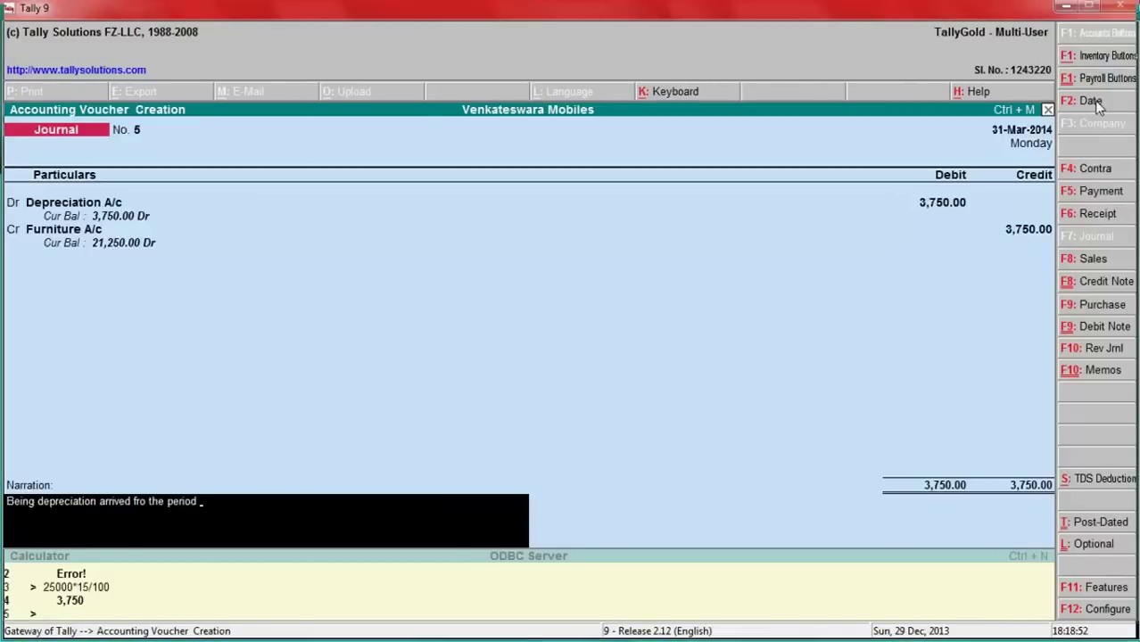
text( from 01.)
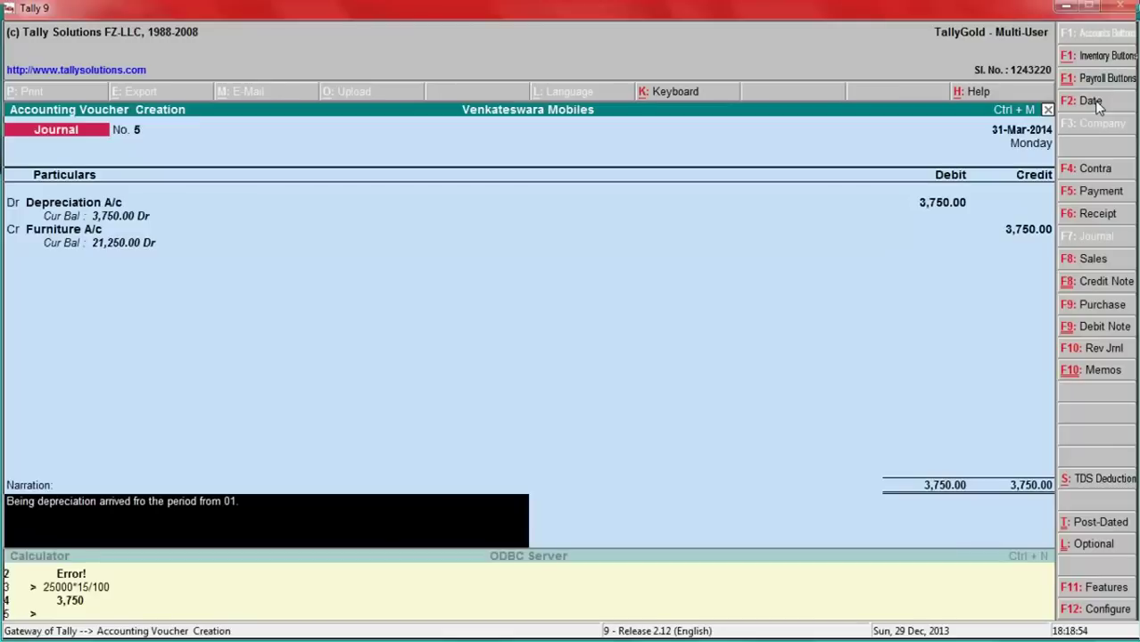
text(13)
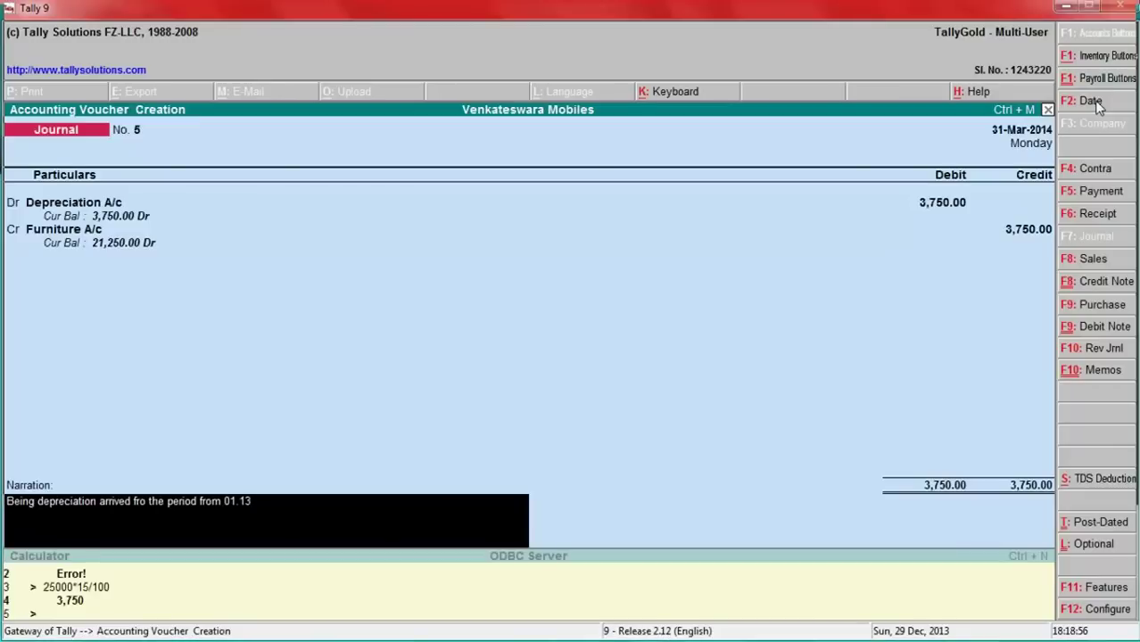
key(BackSpace)
key(BackSpace)
text(04.13 to 31.)
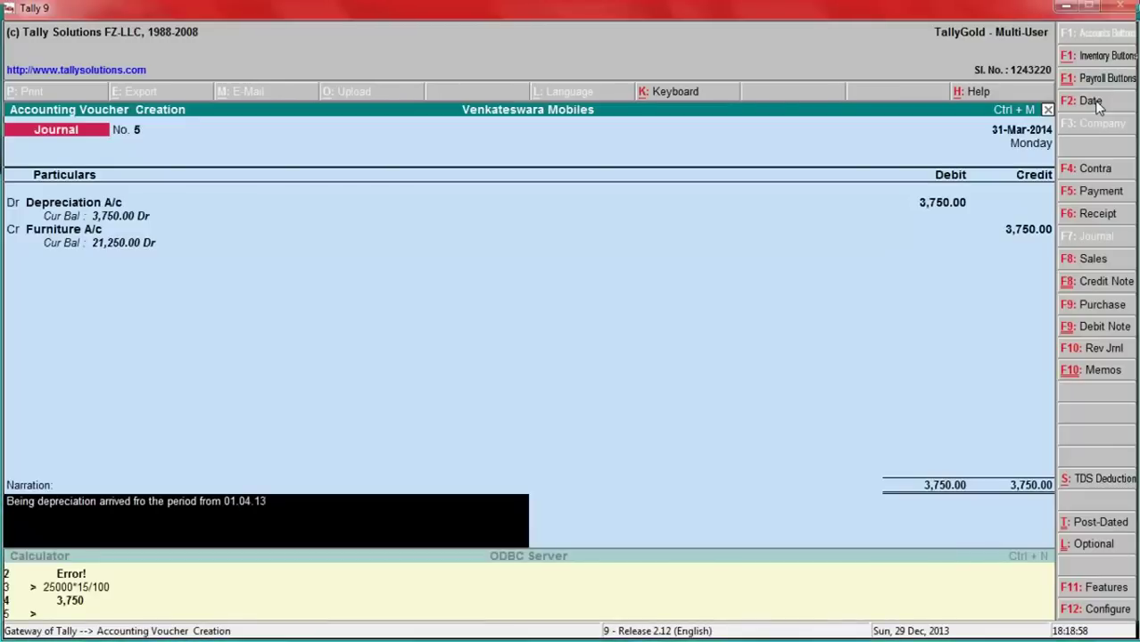
text(03.14.)
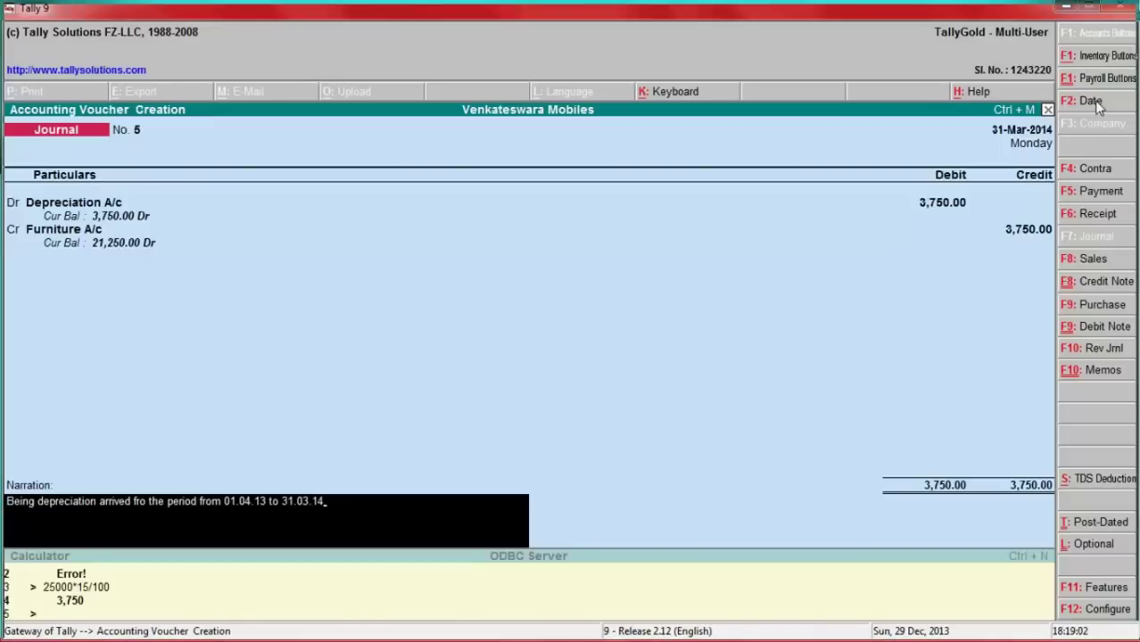
key(Return)
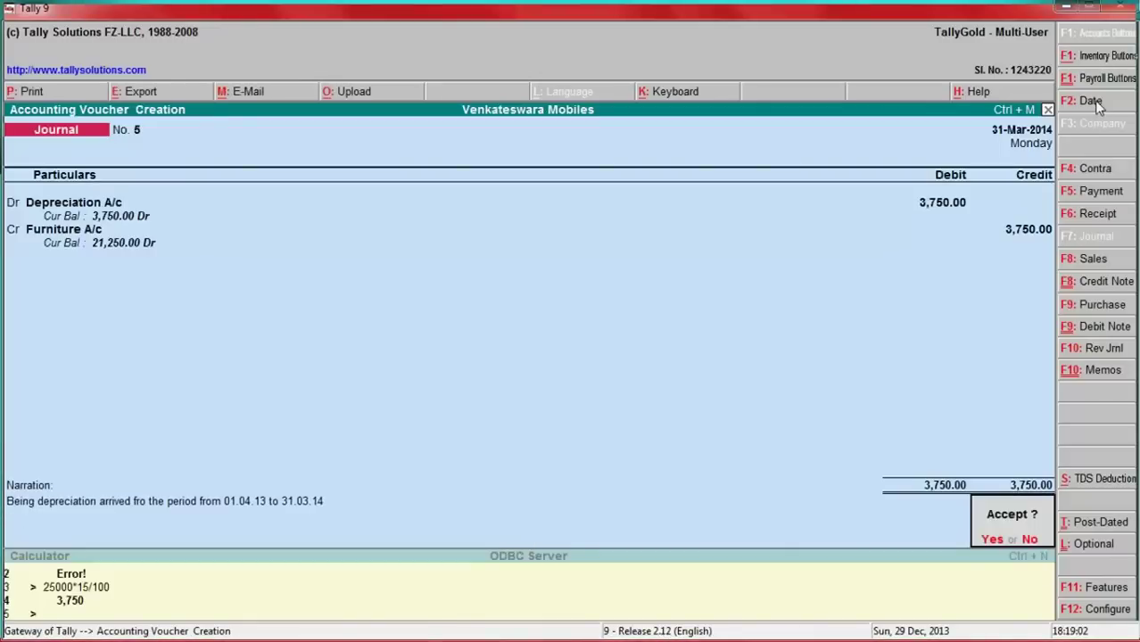
key(Return)
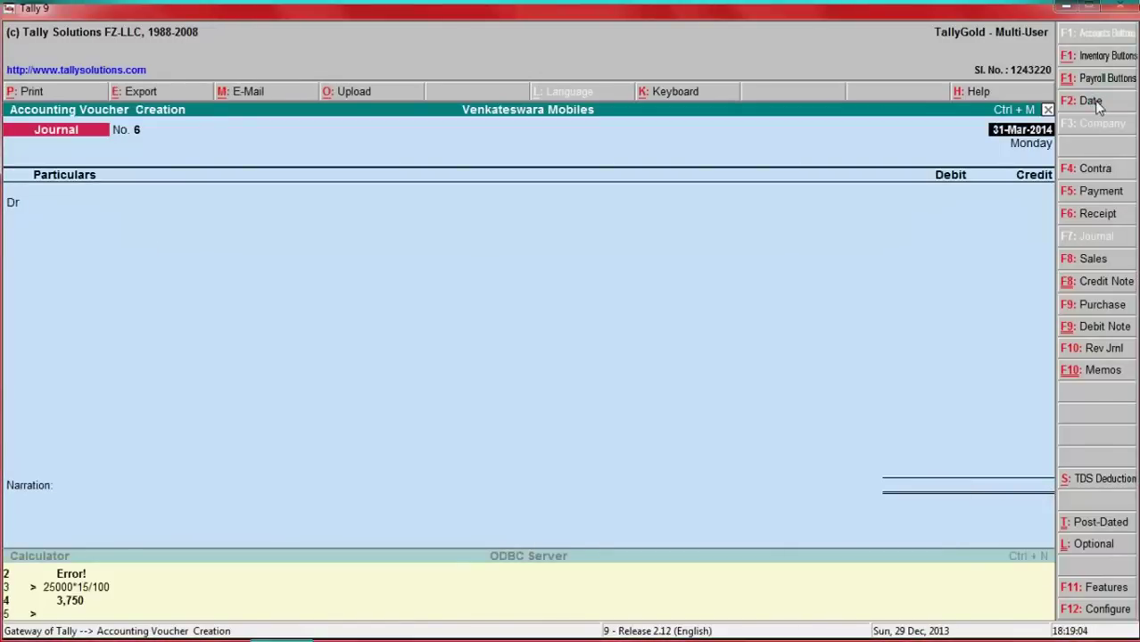
Leave the journal voucher entry and open the Display reports from the Gateway of Tally.
key(Escape)
key(Down)
key(Down)
key(Down)
key(Down)
key(Down)
key(Down)
key(Down)
key(Down)
key(Down)
key(Down)
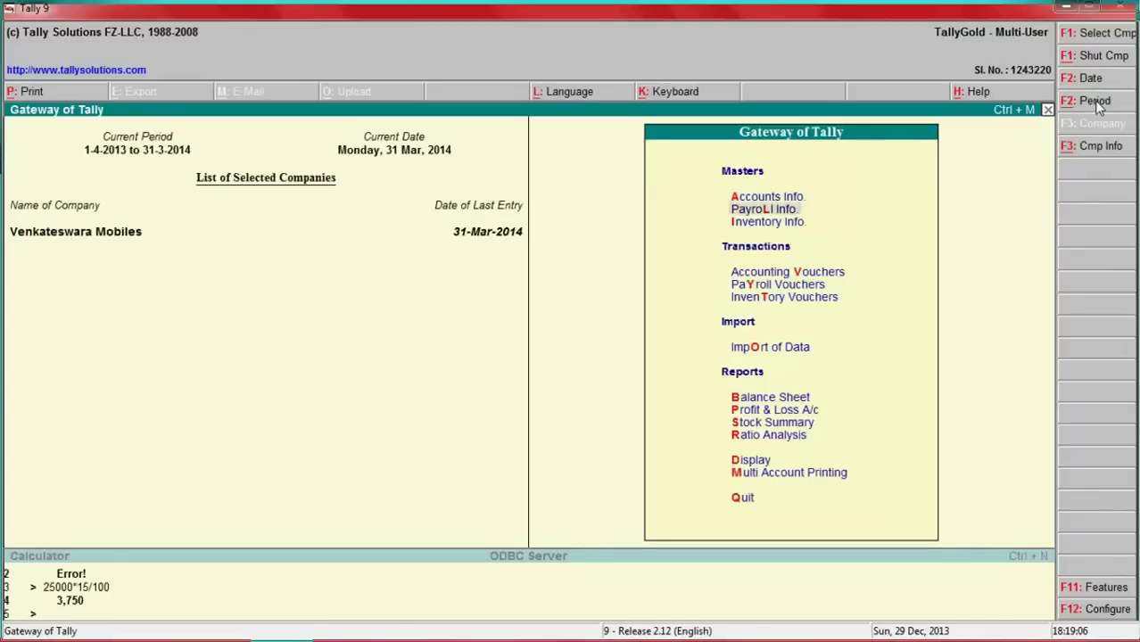
key(Down)
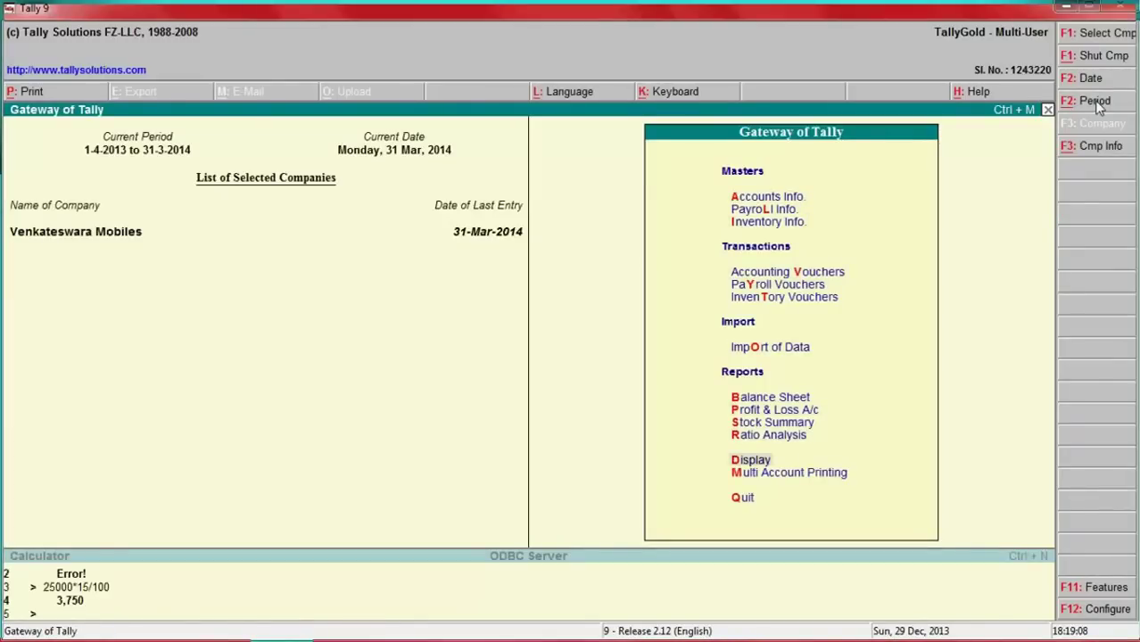
key(Return)
Open Inventory Books among the Display reports.
key(Down)
key(Down)
key(Down)
key(Down)
key(Down)
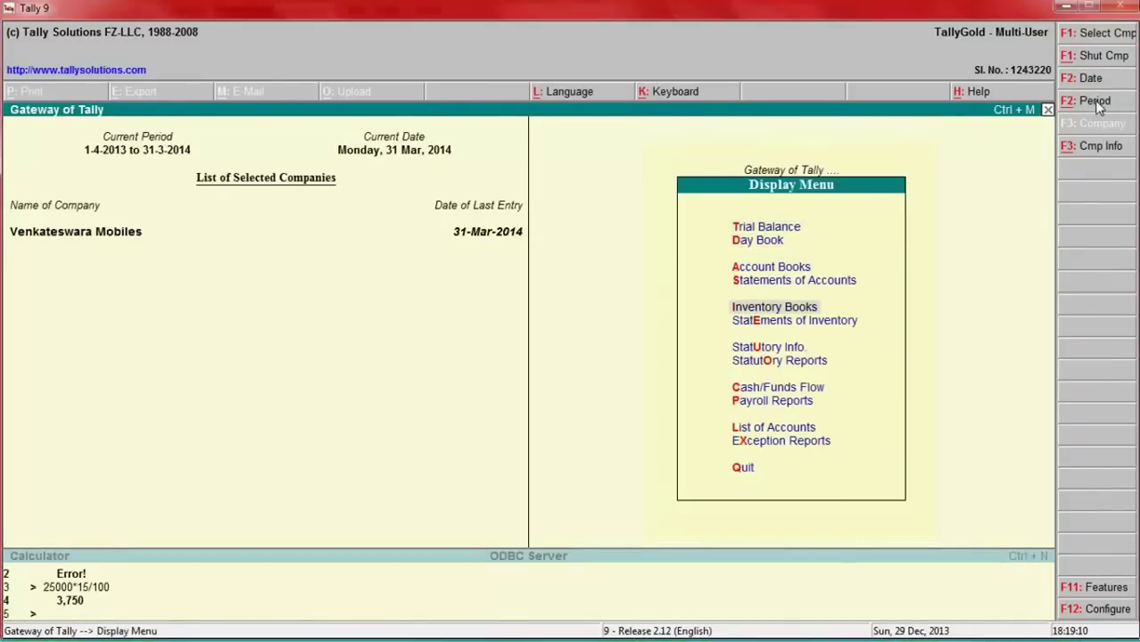
key(Up)
key(Up)
key(Up)
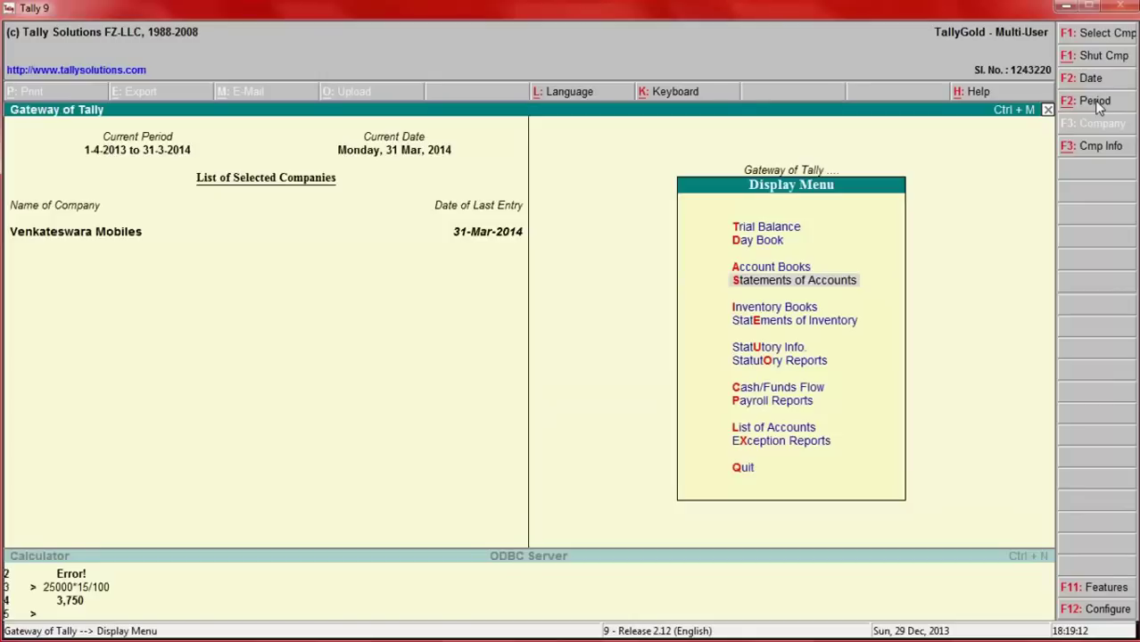
key(Down)
key(Down)
key(Up)
key(Return)
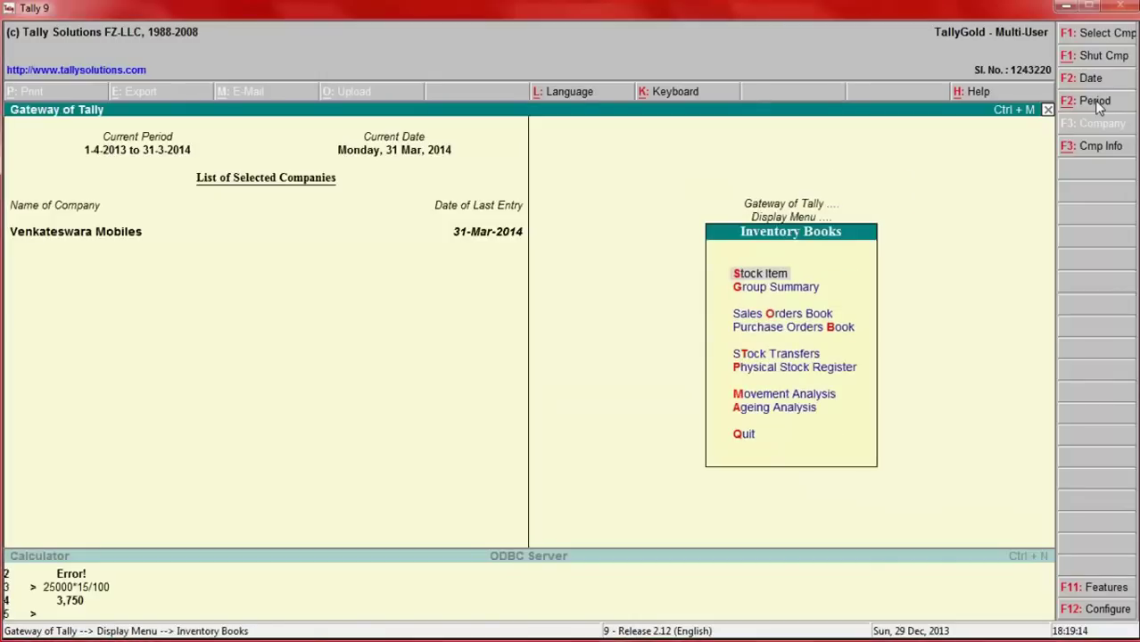
Open the inventory group summary for the Primary group and show it item-wise.
key(Down)
key(Return)
key(Return)
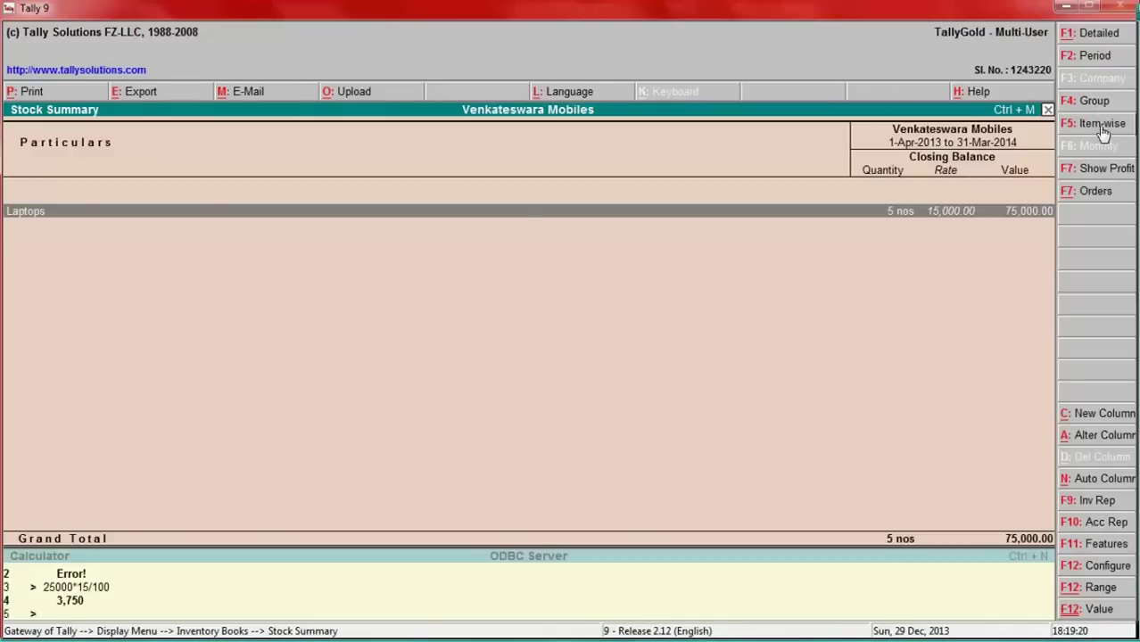
click(1070, 127)
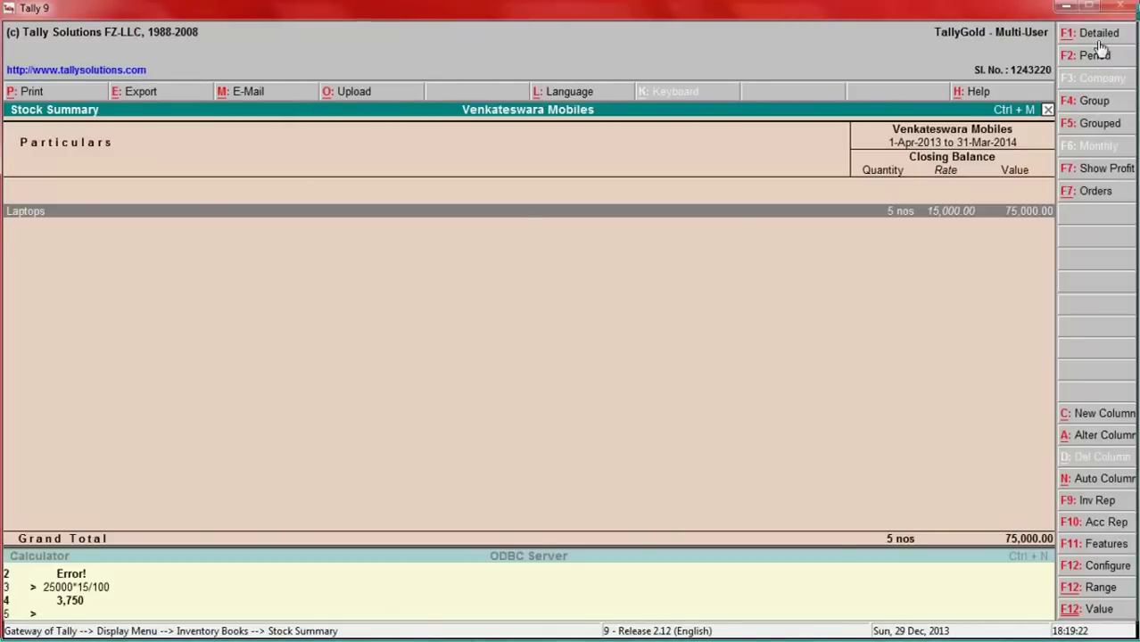
Configure the stock summary to hide rates and show the opening balance, goods inwards and goods outwards, keeping all other options.
click(1102, 565)
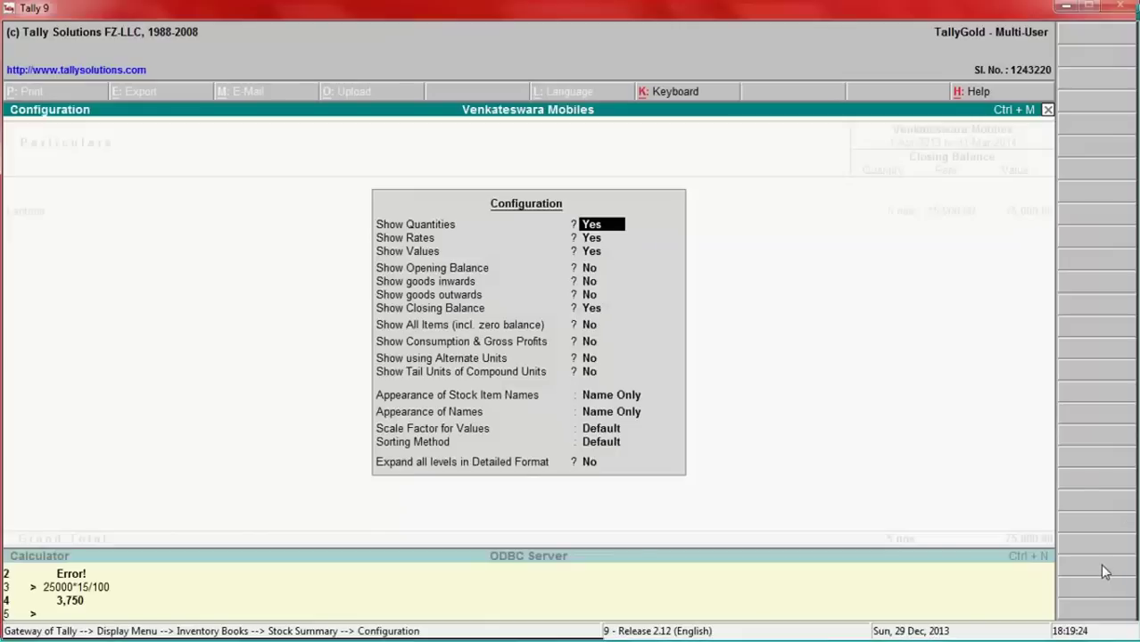
key(Return)
text(n)
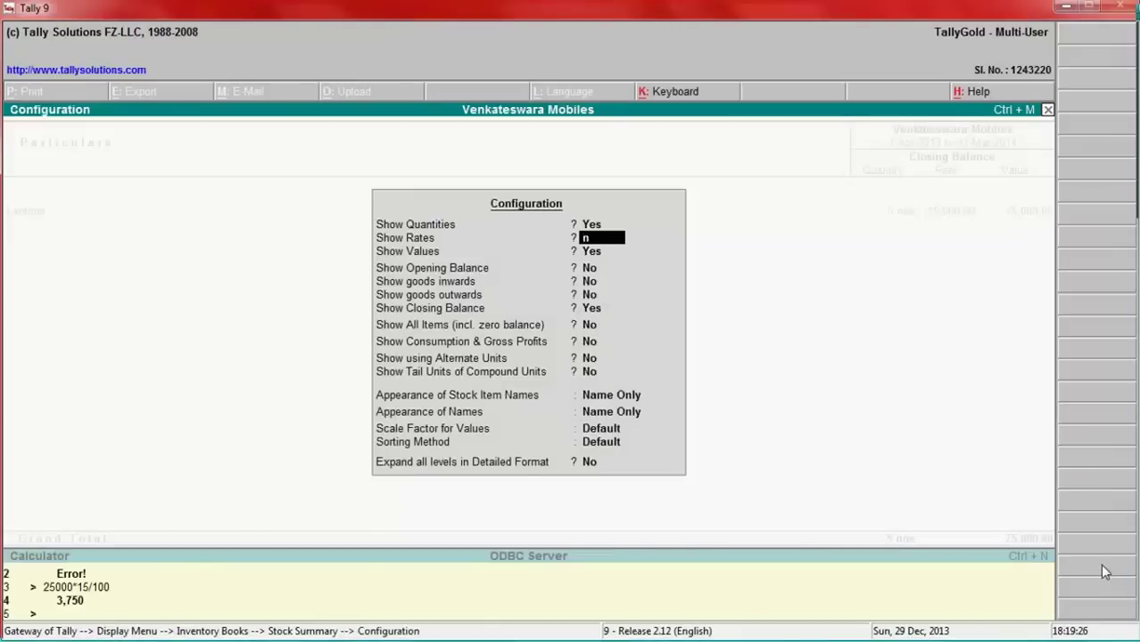
key(Return)
key(Return)
text(y)
key(Return)
text(y)
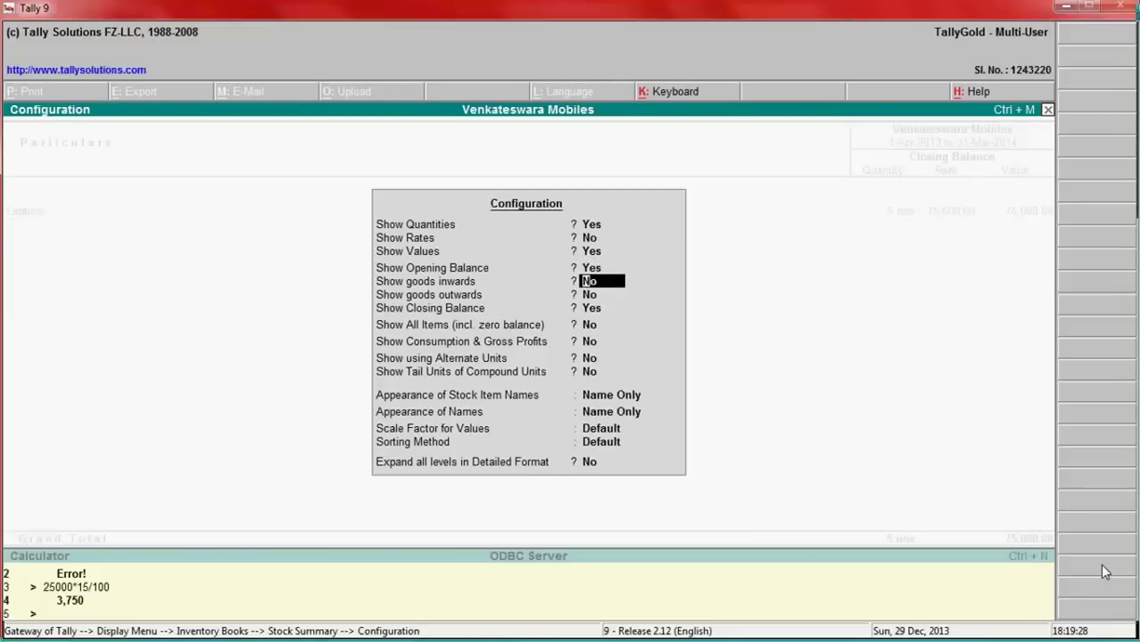
key(Return)
text(y)
key(Return)
key(Return)
key(Return)
key(Return)
key(Return)
key(Return)
key(Return)
key(Return)
key(Return)
key(Return)
key(Return)
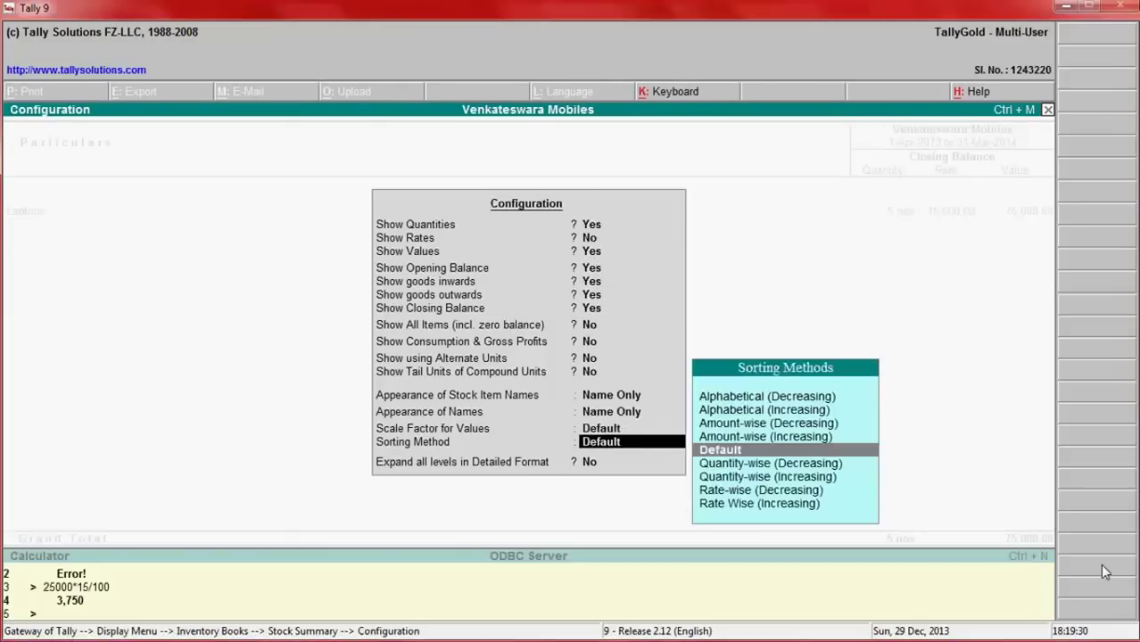
key(Return)
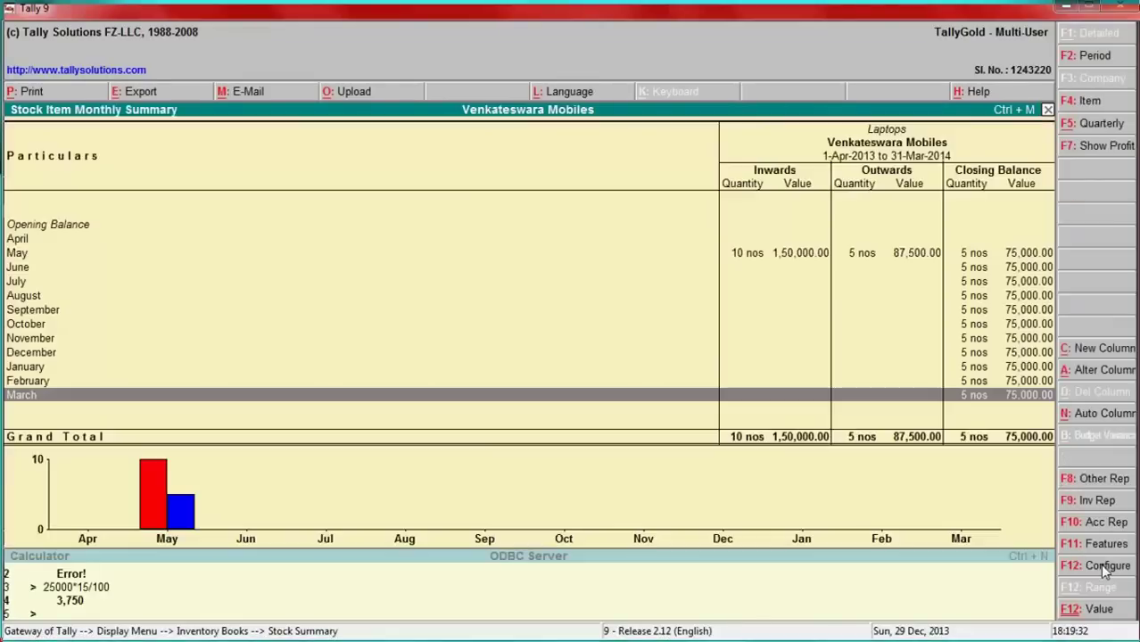
Open the May stock vouchers from the Laptops monthly summary.
key(Up)
key(Up)
key(Up)
key(Up)
key(Up)
key(Up)
key(Up)
key(Up)
key(Up)
key(Up)
key(Up)
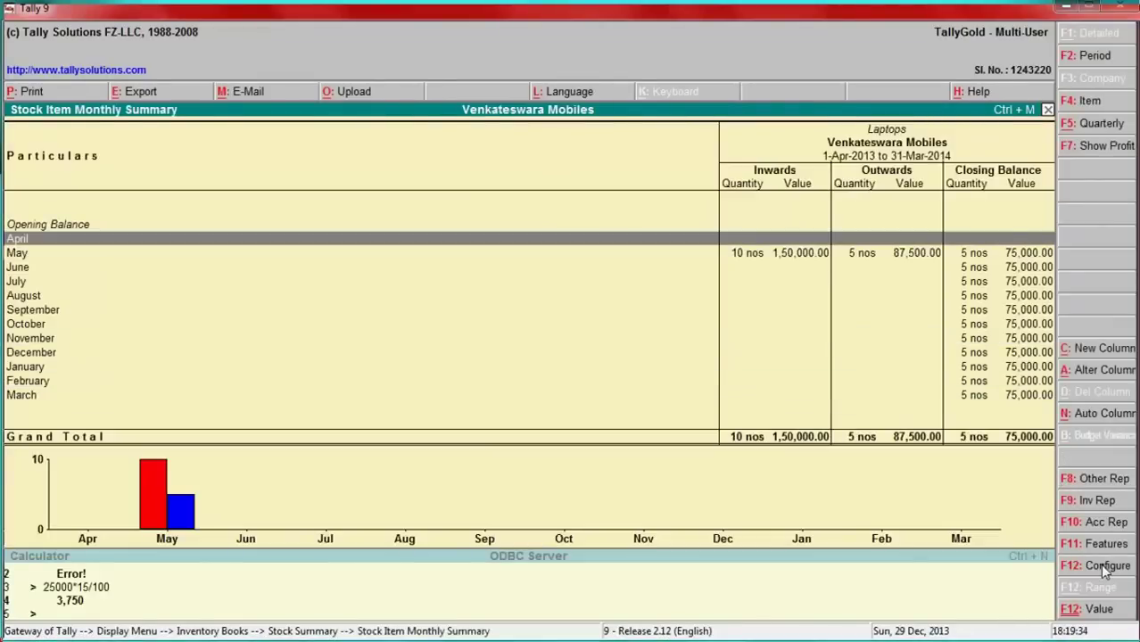
key(Down)
key(Return)
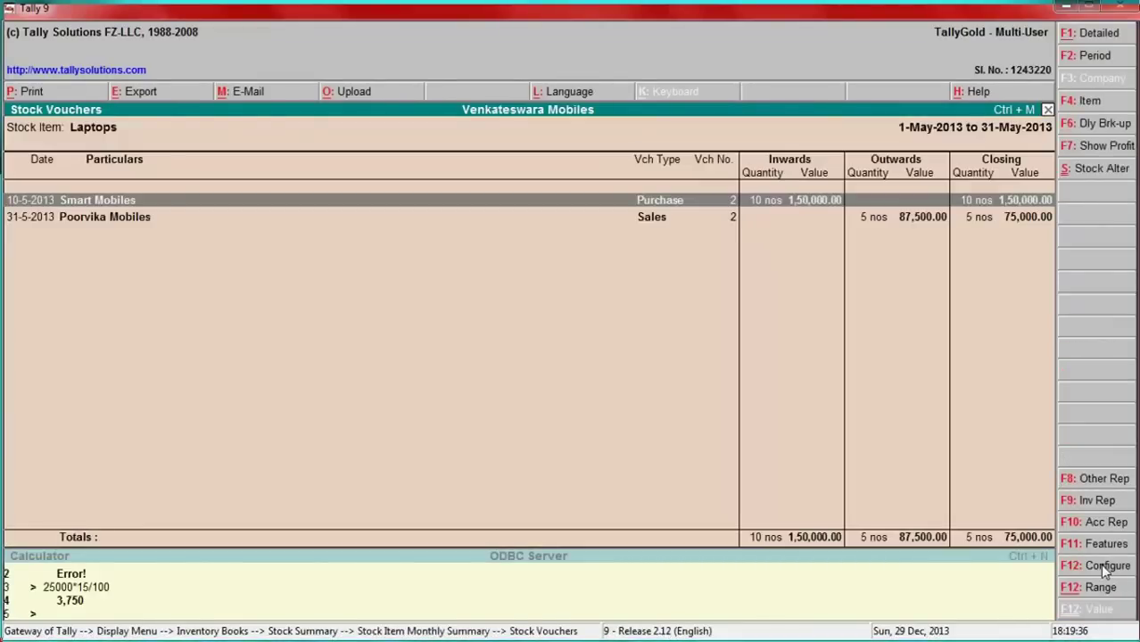
Examine the Smart Mobiles purchase and Poorvika Mobiles sales entries in the Laptops stock vouchers.
key(Down)
key(Up)
key(Down)
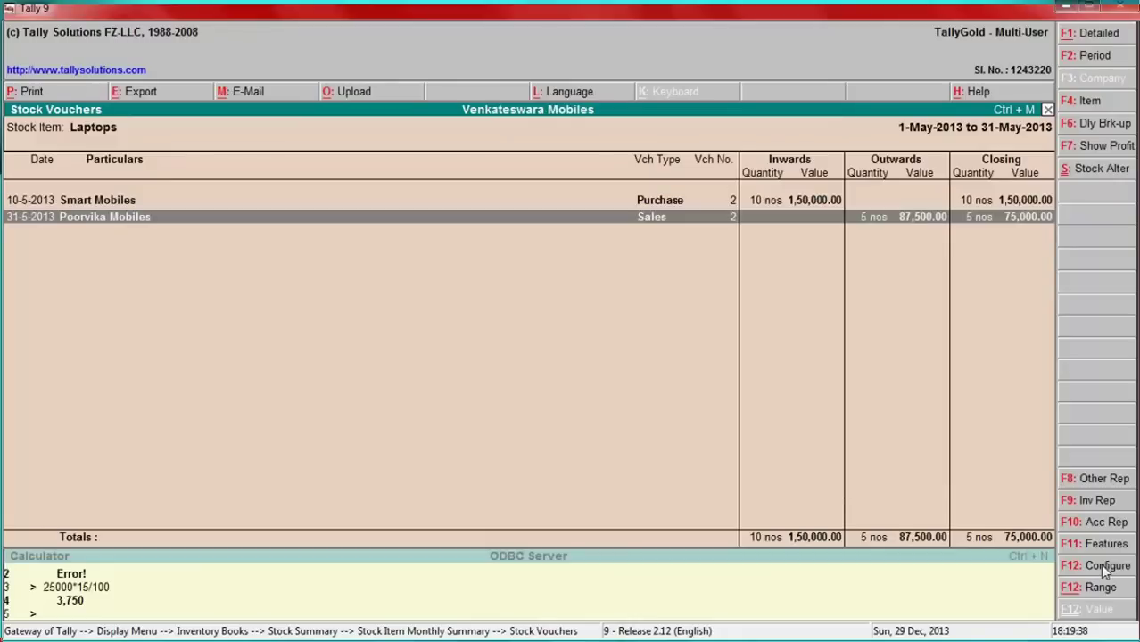
key(Up)
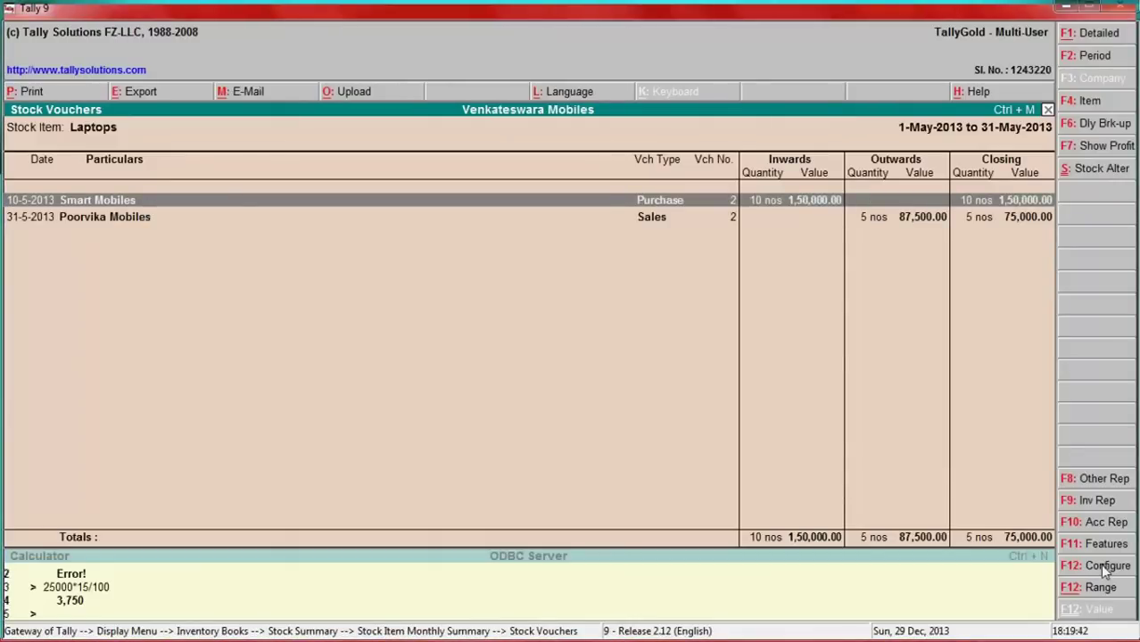
key(Down)
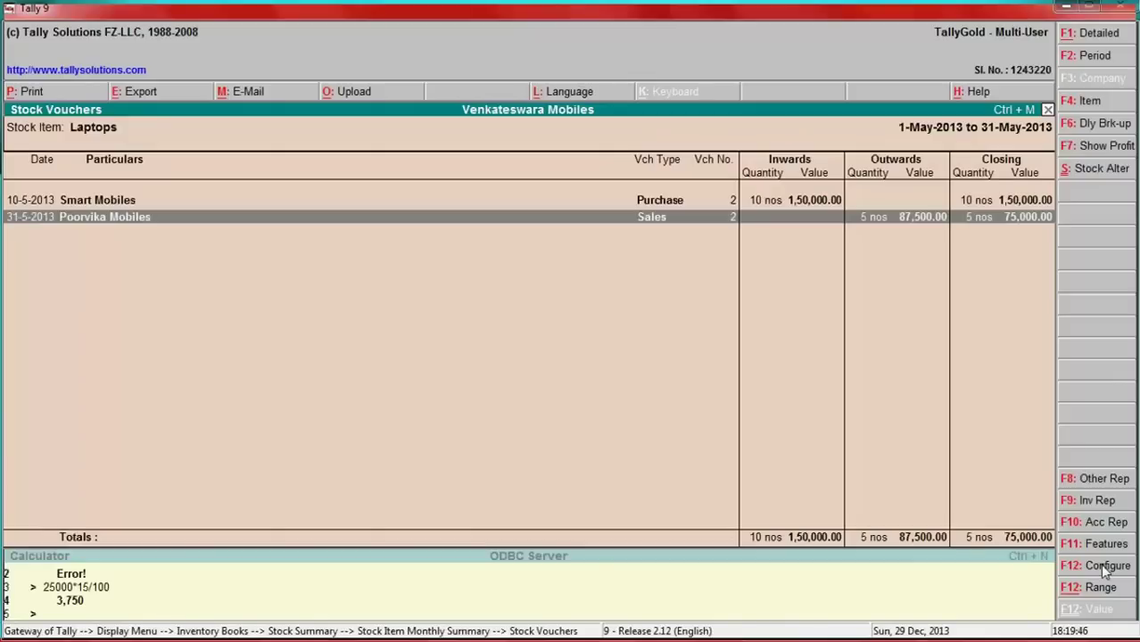
Close the stock reports and return to the Gateway of Tally.
key(Escape)
key(Escape)
key(F4)
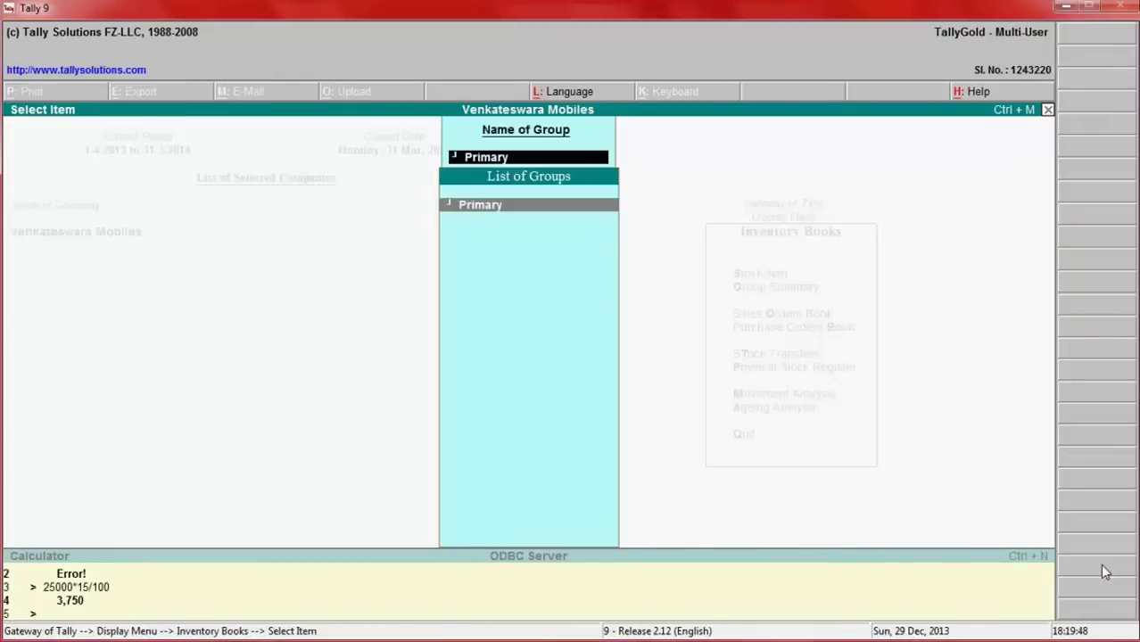
key(Escape)
key(Escape)
key(Escape)
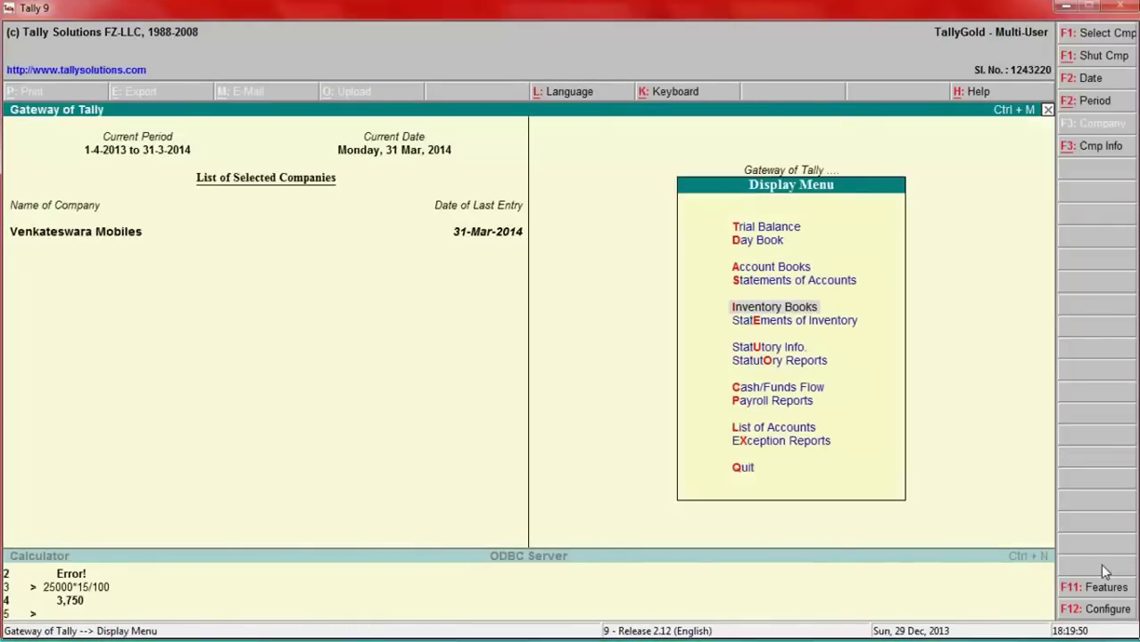
key(Down)
key(Up)
key(Up)
key(Up)
key(Escape)
Open the Profit & Loss A/c report.
key(Down)
key(Down)
key(Down)
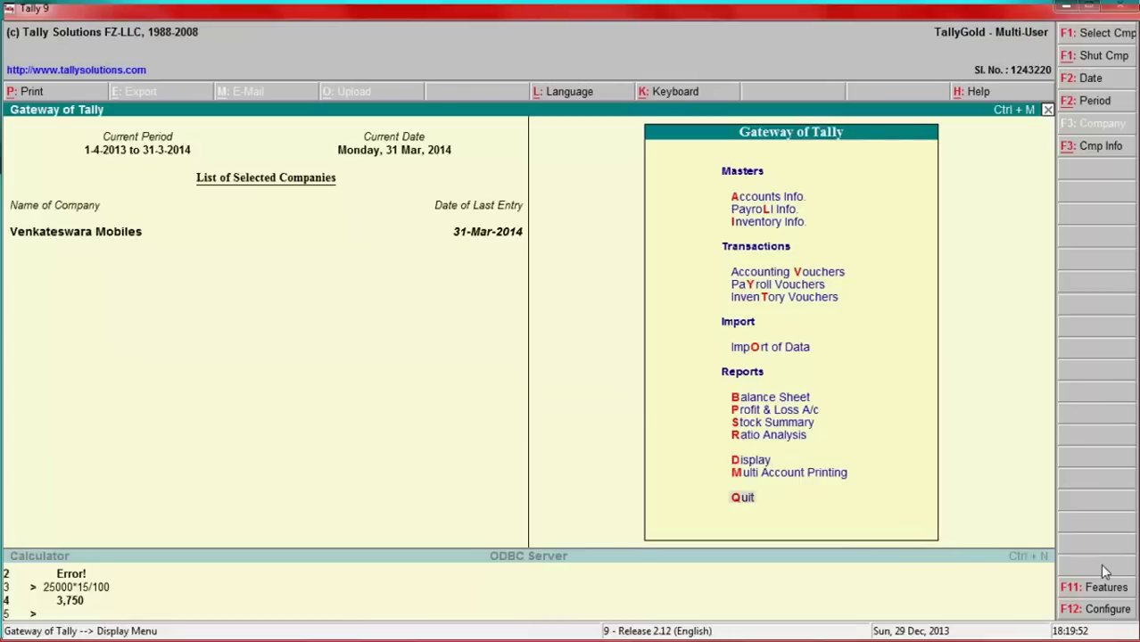
key(Up)
key(Up)
key(Up)
key(Up)
key(Up)
key(Up)
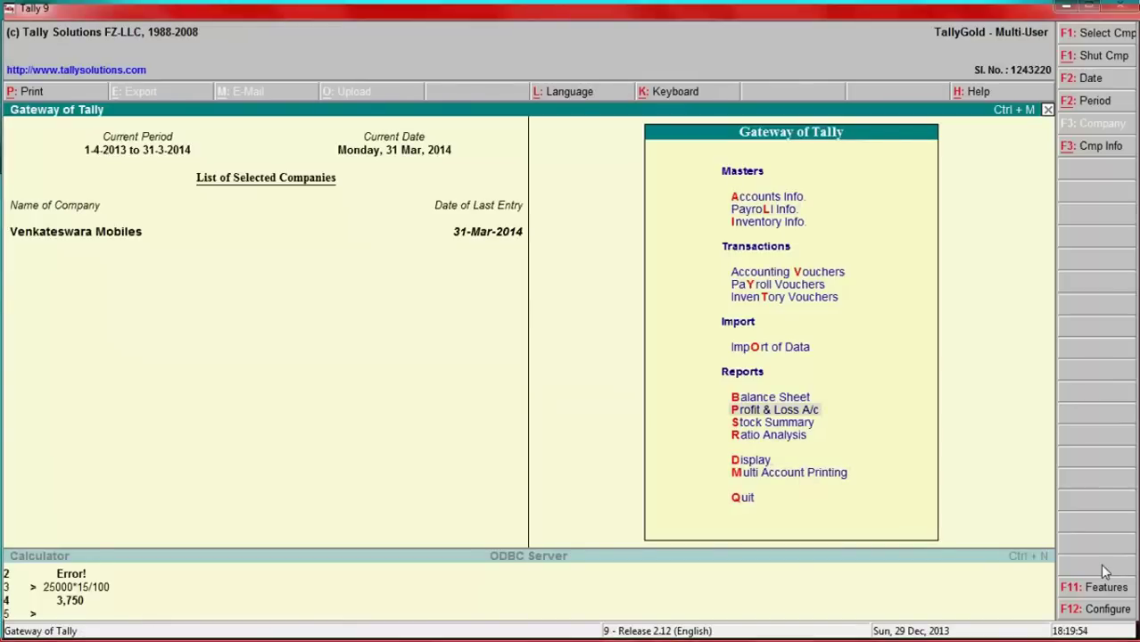
key(Return)
Examine the Closing Stock, Indirect Expenses and Nett Loss lines of the Profit & Loss A/c.
key(Right)
key(Down)
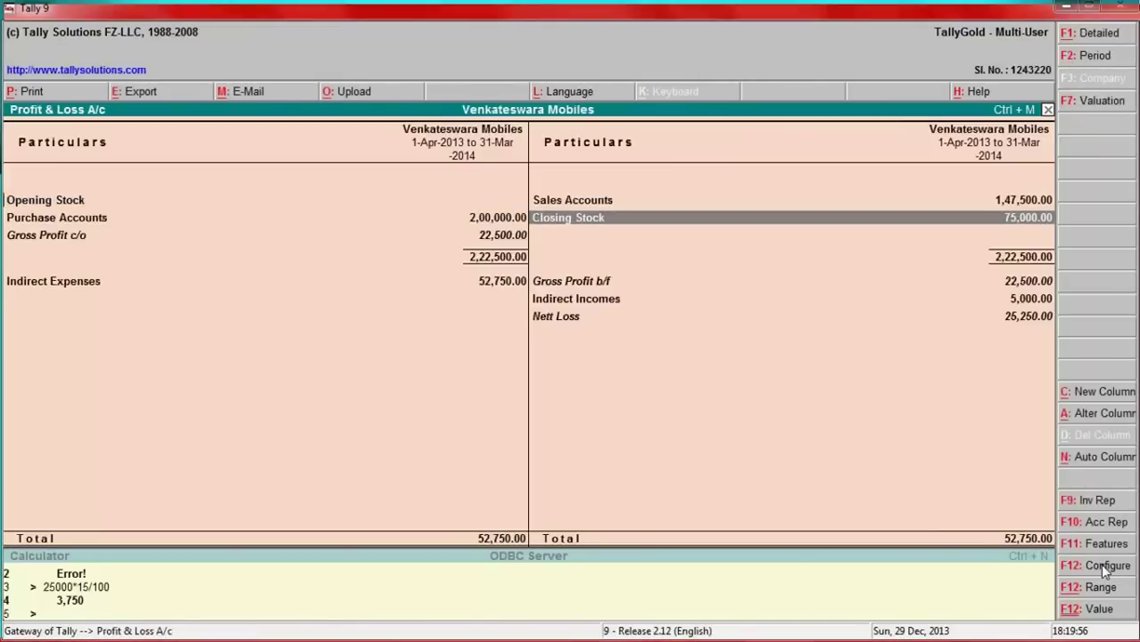
key(Left)
key(Down)
key(Down)
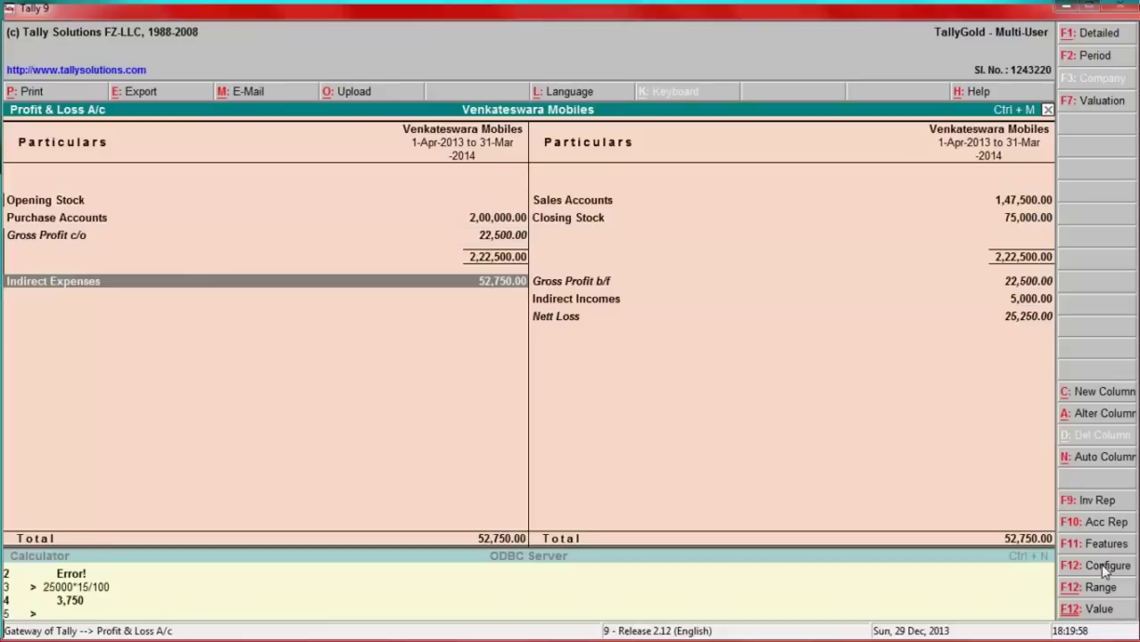
key(Right)
key(Down)
key(Down)
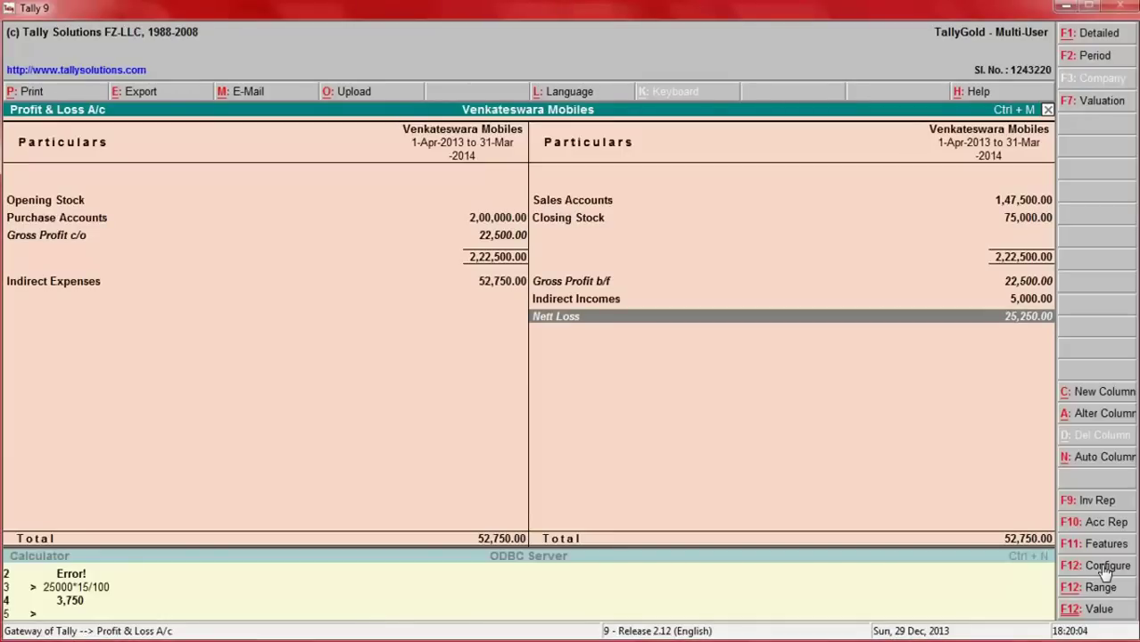
Compare closing stock and purchase accounts with the gross profit lines on both sides of the Profit & Loss A/c.
key(Up)
key(Up)
key(Up)
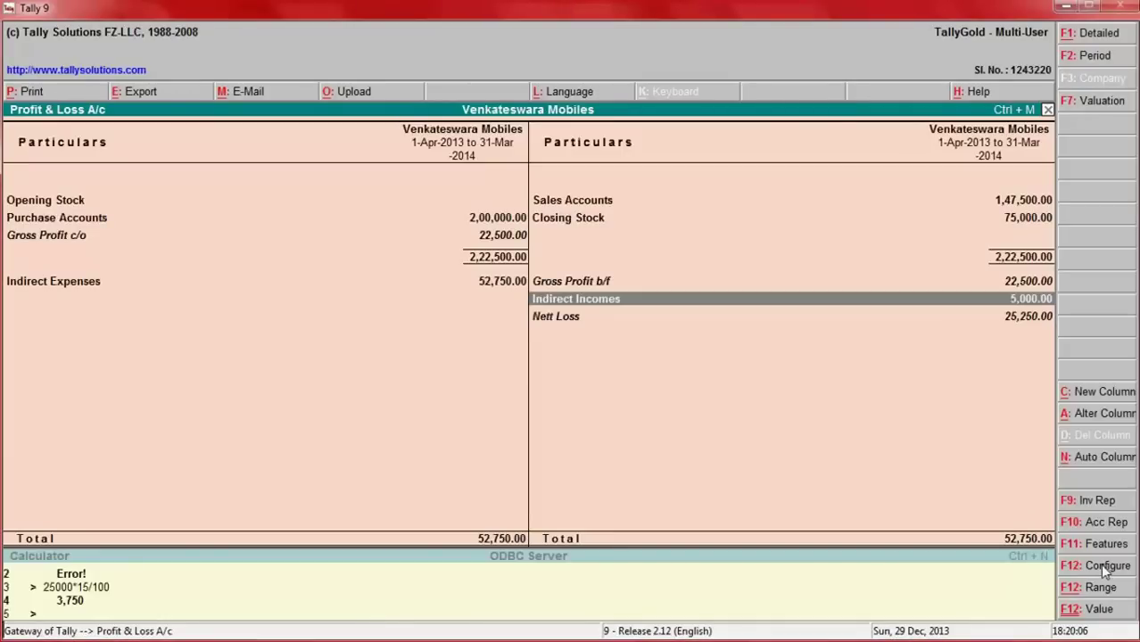
key(Down)
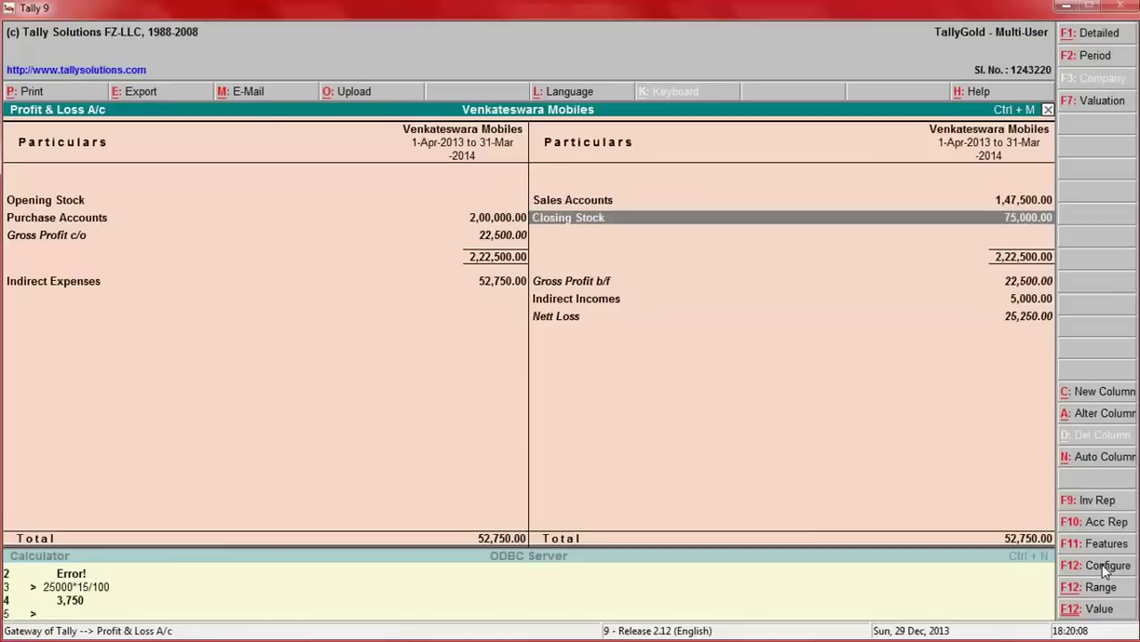
key(Left)
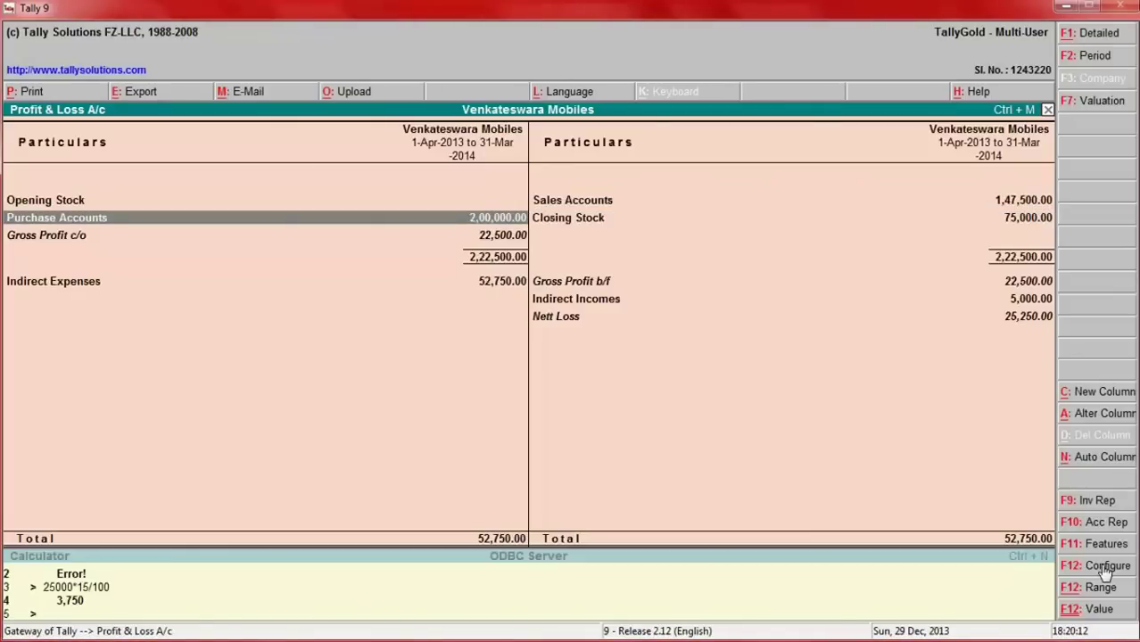
key(Right)
key(Down)
key(Down)
key(Down)
key(Up)
key(Up)
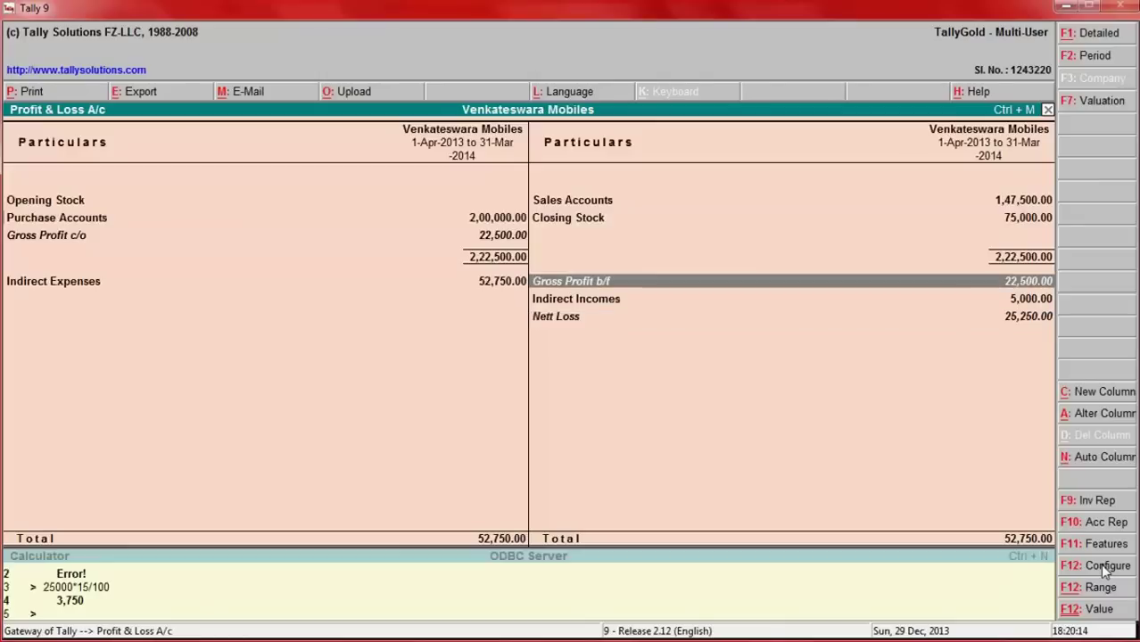
key(Up)
key(Up)
key(Left)
key(Down)
key(Down)
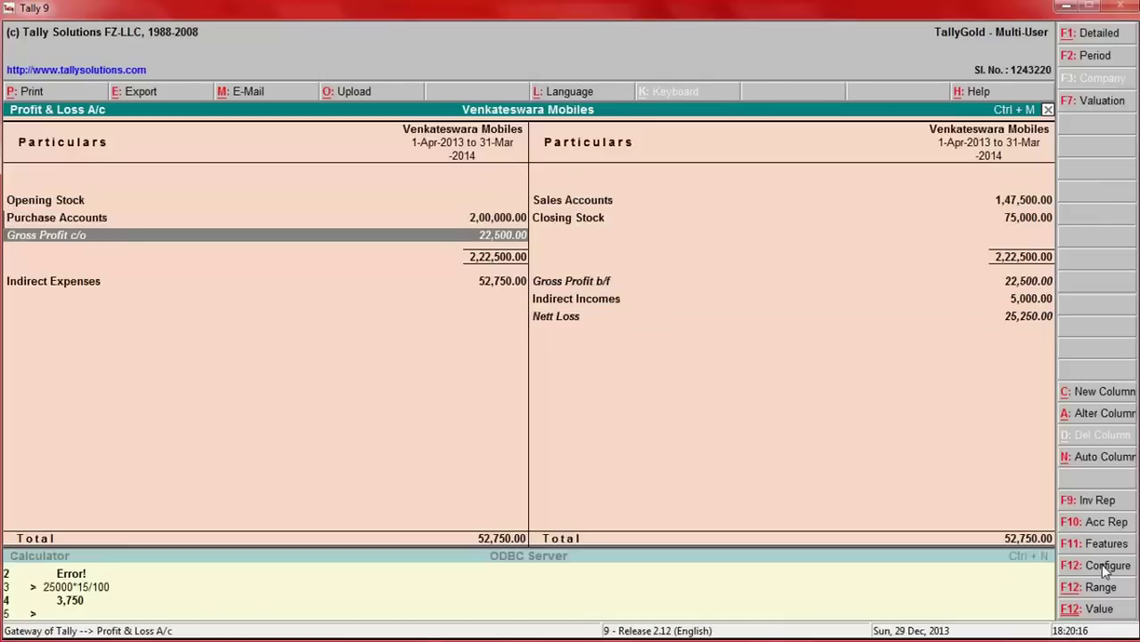
Drill down from Purchase Accounts to the monthly summary of the Purchase A/c ledger.
key(Up)
key(Return)
key(Return)
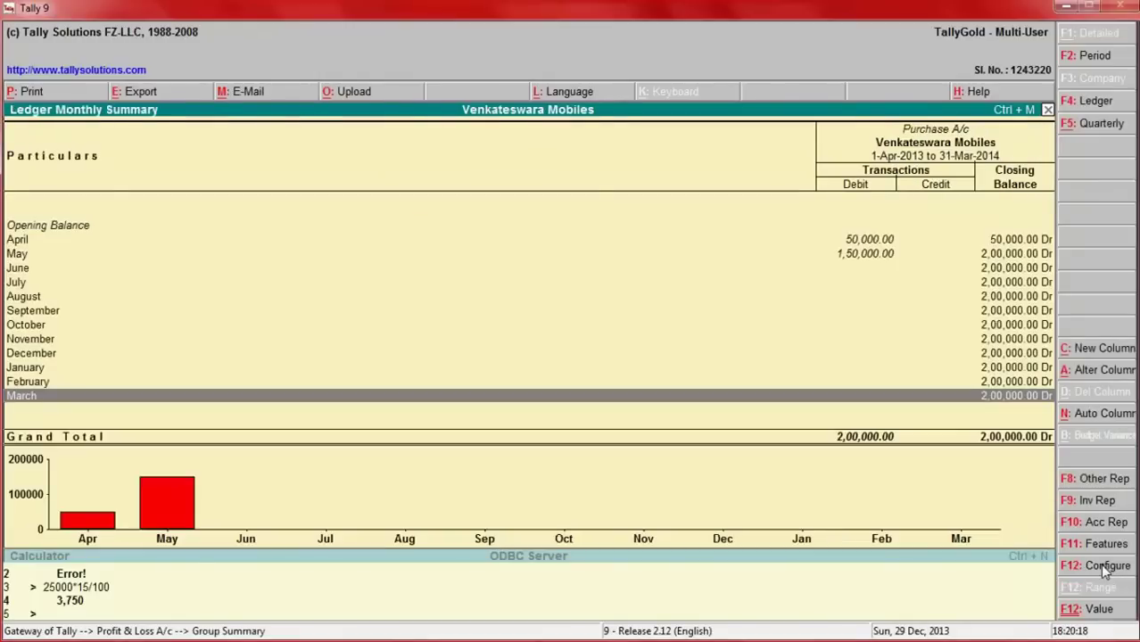
Open the April vouchers of the Purchase A/c ledger.
key(Up)
key(Up)
key(Up)
key(Up)
key(Up)
key(Up)
key(Up)
key(Up)
key(Up)
key(Up)
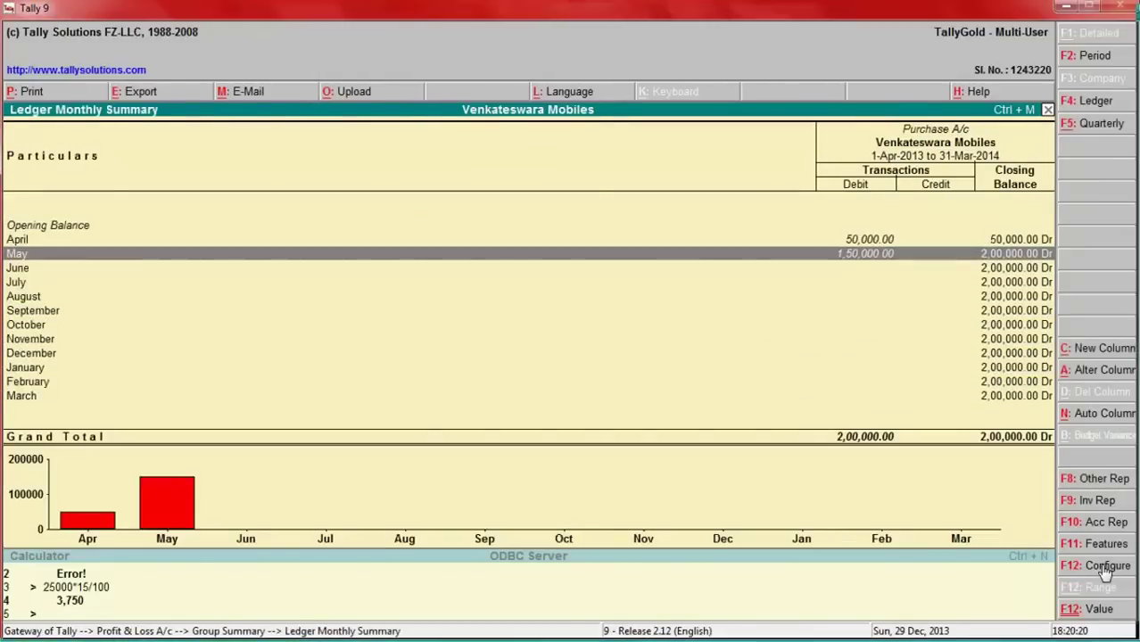
key(Up)
key(Return)
Close the purchase ledger reports and the Profit & Loss A/c to return to the Gateway of Tally.
key(Escape)
key(Escape)
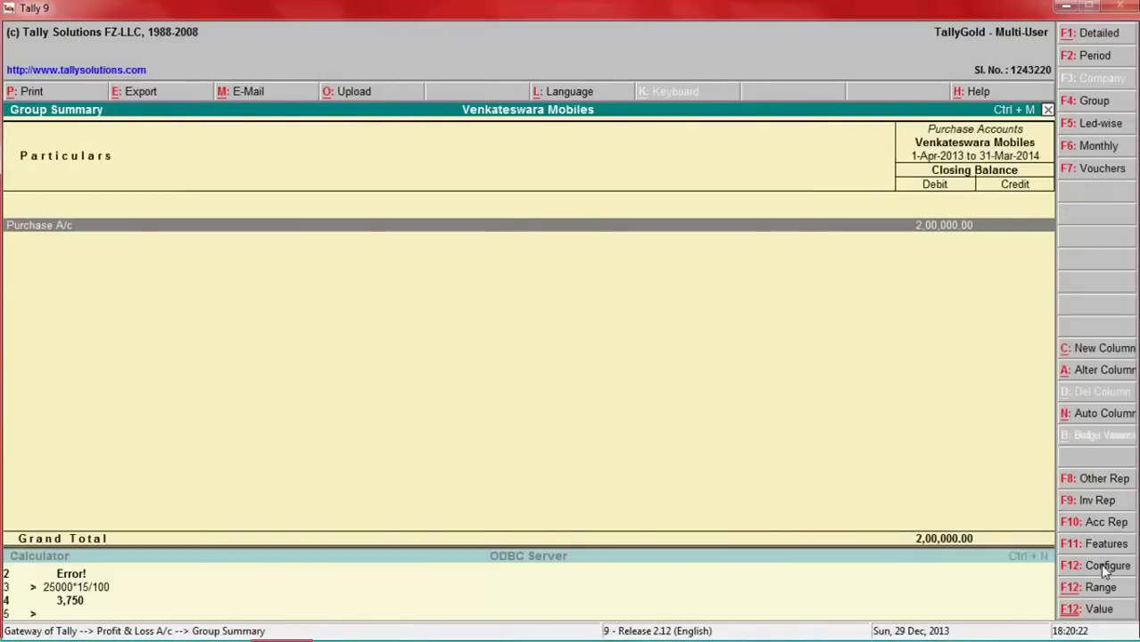
key(Escape)
key(Escape)
key(Down)
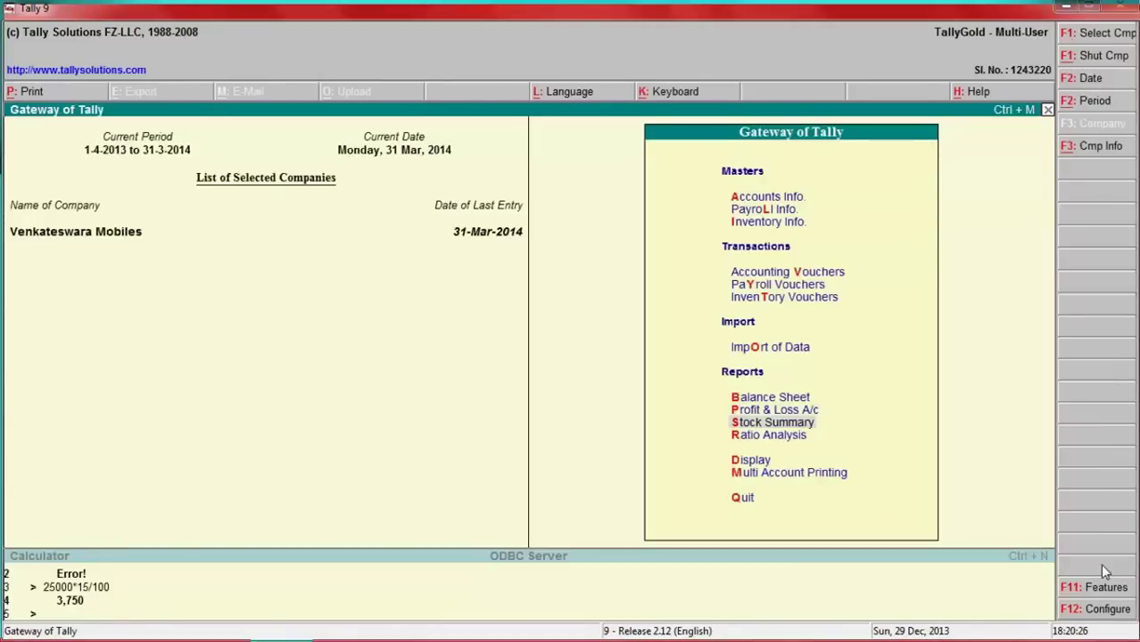
Open the stock item monthly summary of Mobiles from the inventory books.
key(d)
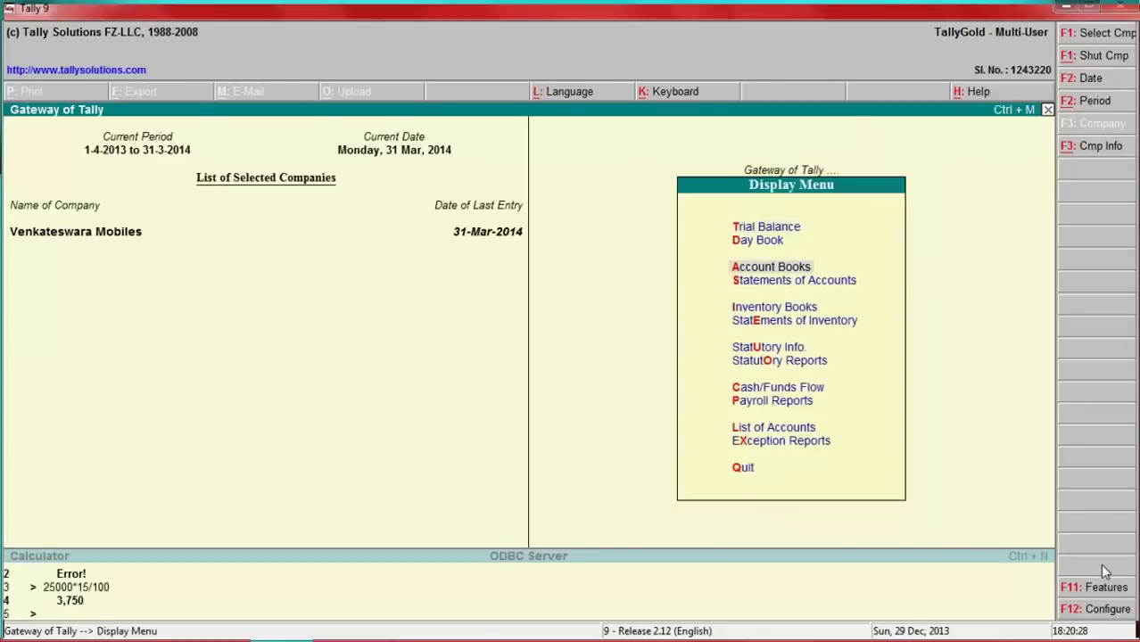
key(i)
key(s)
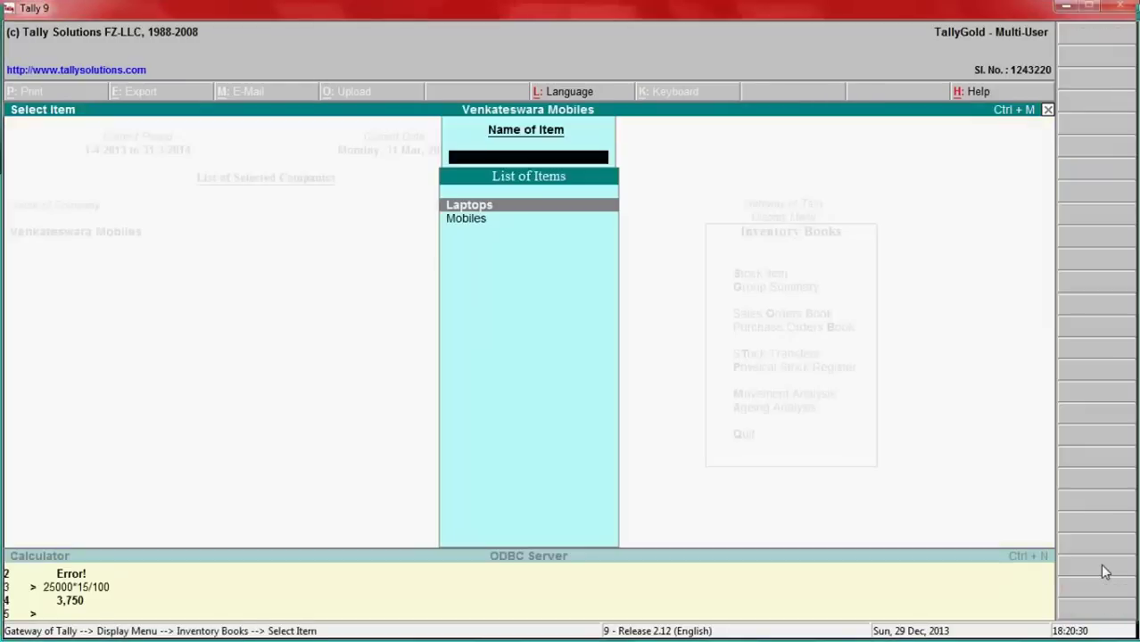
key(Down)
key(Return)
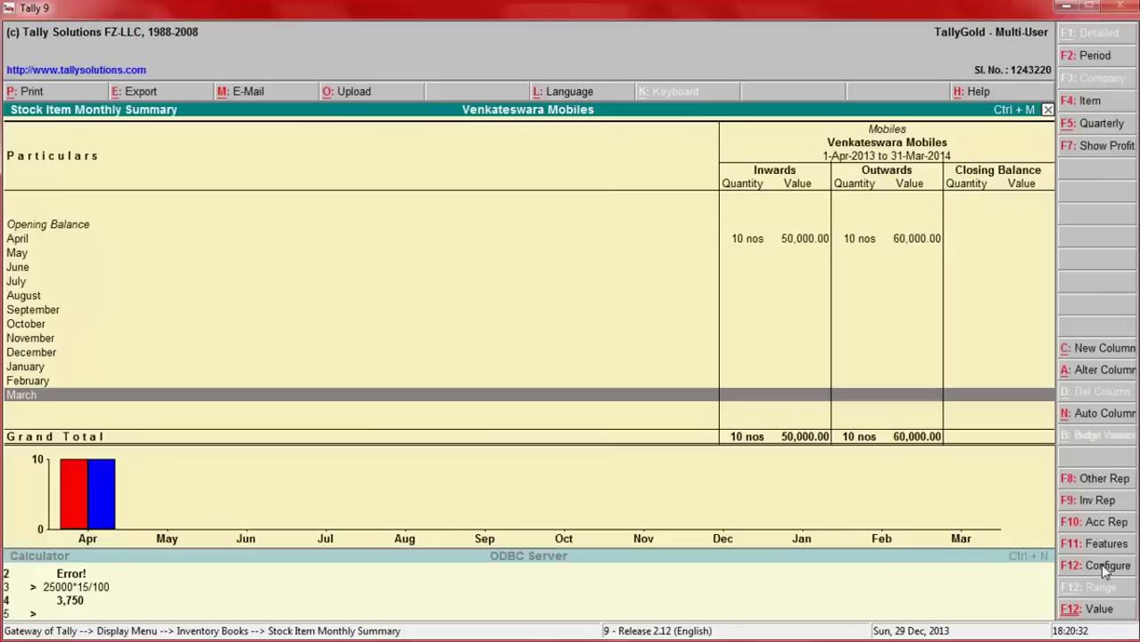
Examine the purchase and sales entries in the April stock vouchers of Mobiles, and return to the Display Menu.
key(Up)
key(Home)
key(Return)
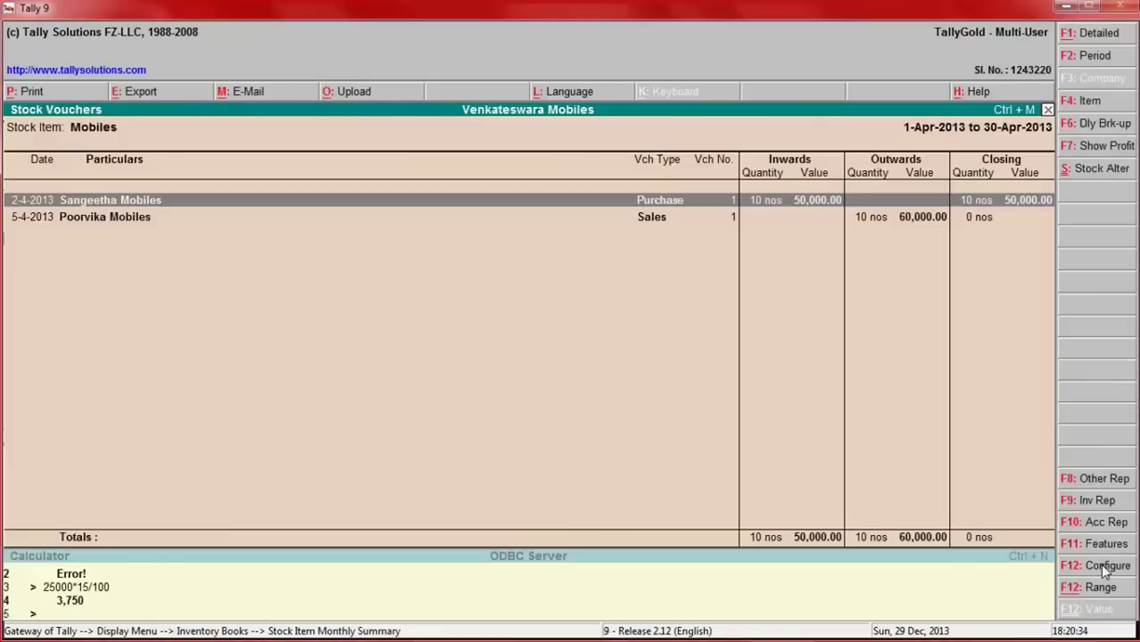
key(Down)
key(Up)
key(Down)
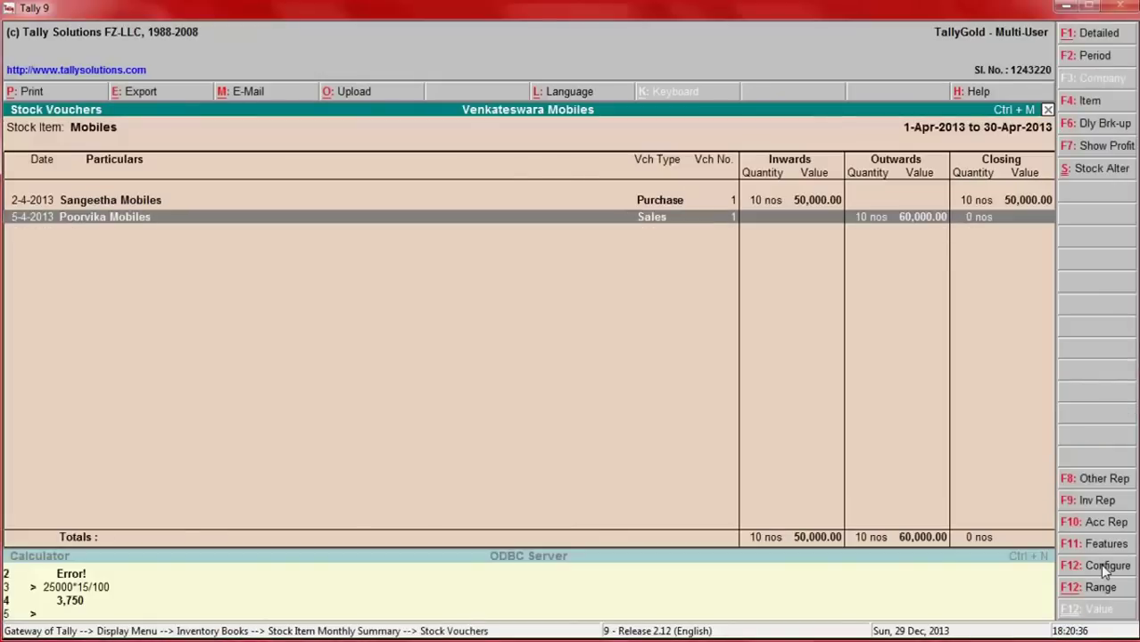
key(Up)
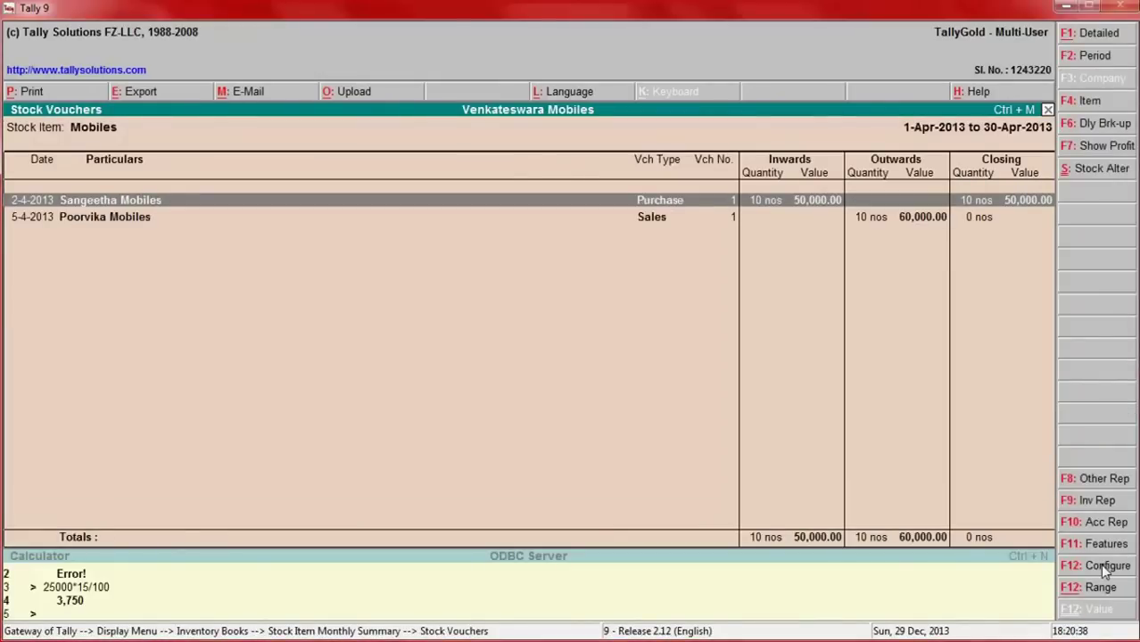
key(Escape)
key(Escape)
key(Escape)
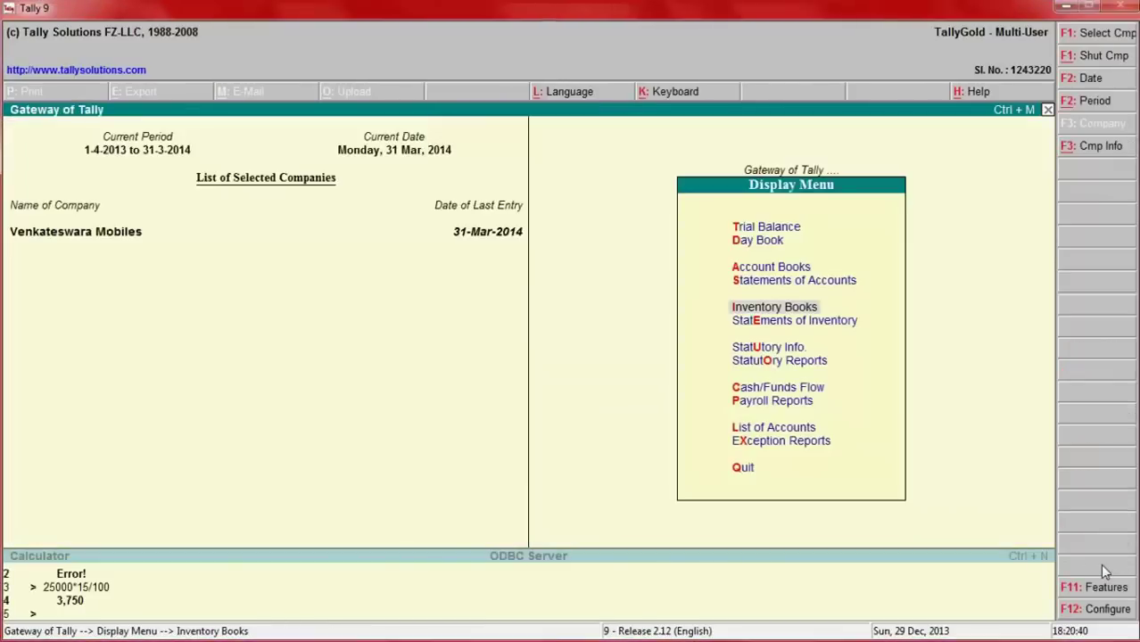
Open the Sales Register from the account books.
key(Up)
key(Up)
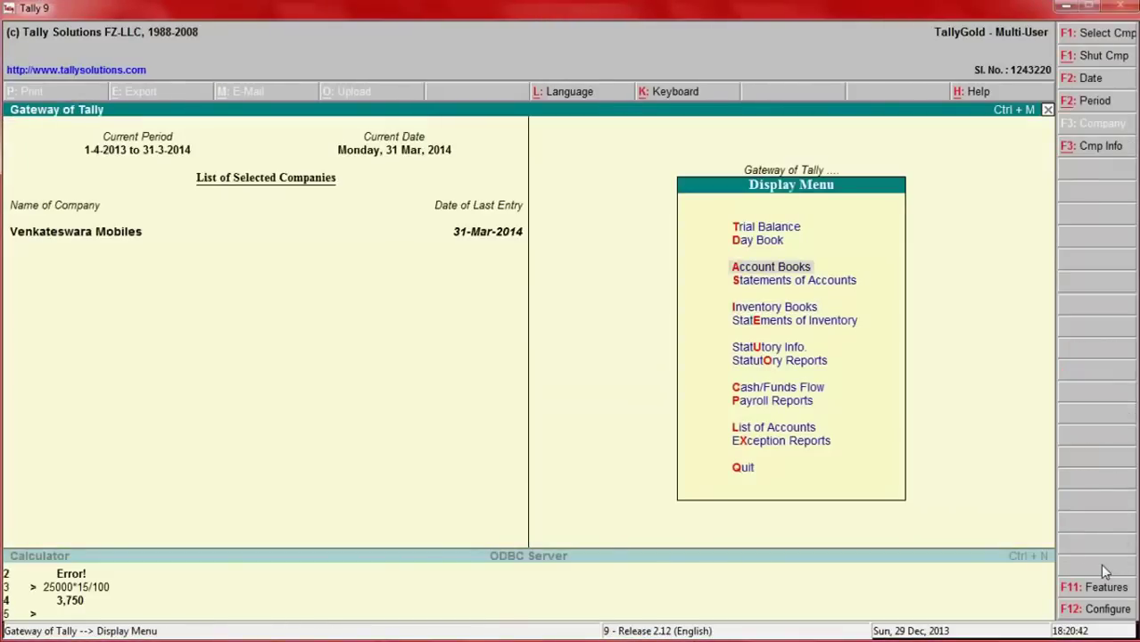
key(Down)
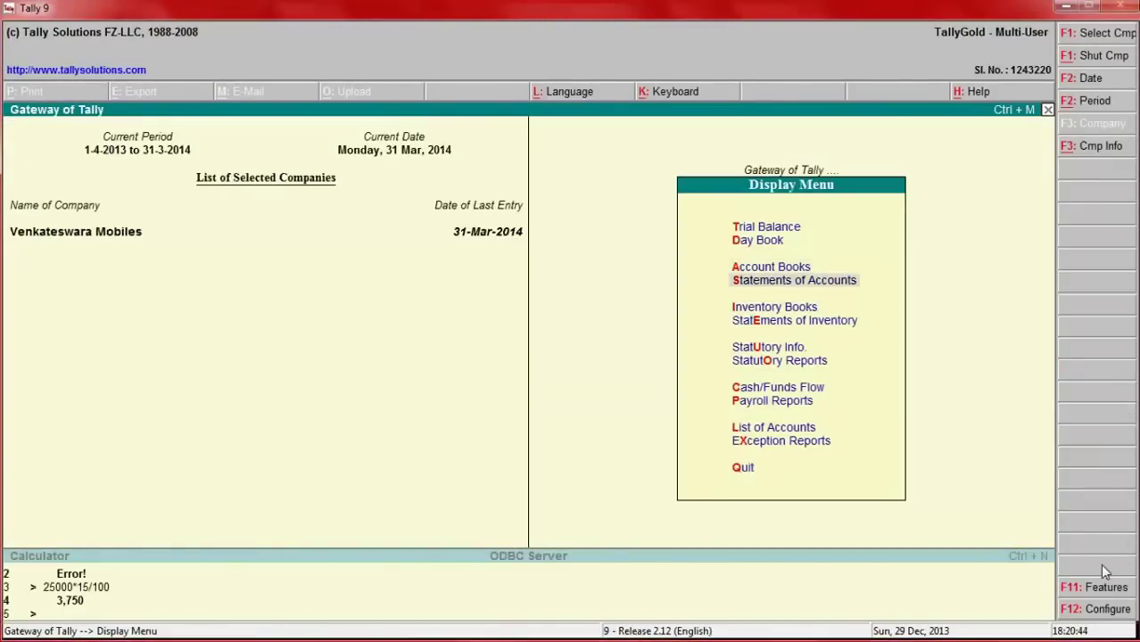
key(Up)
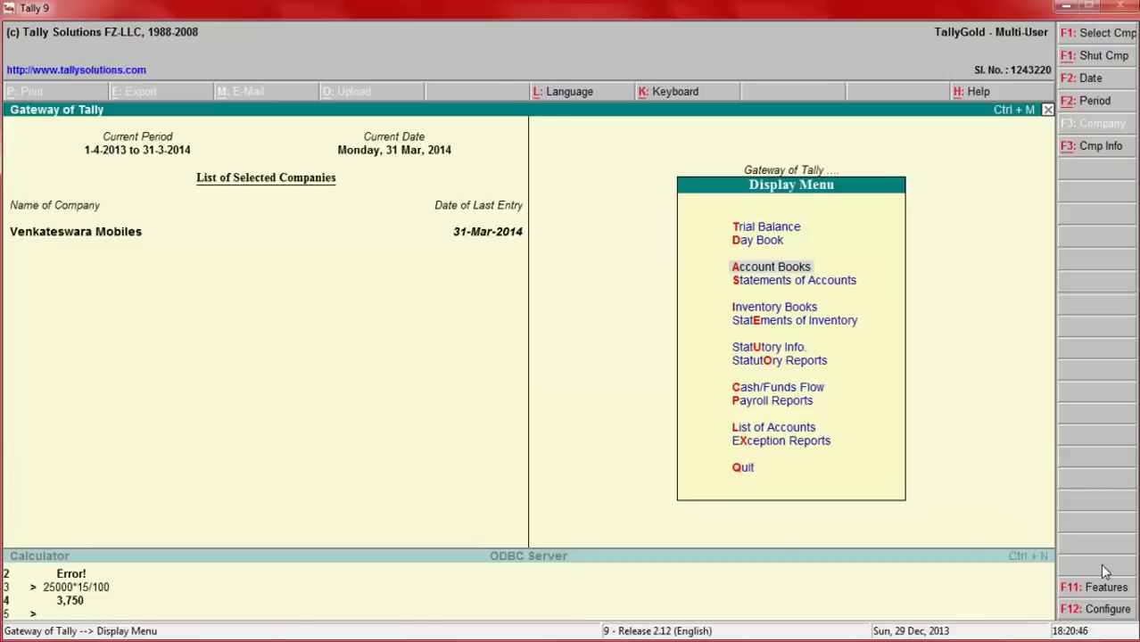
key(Return)
key(Down)
key(Down)
key(Down)
key(Down)
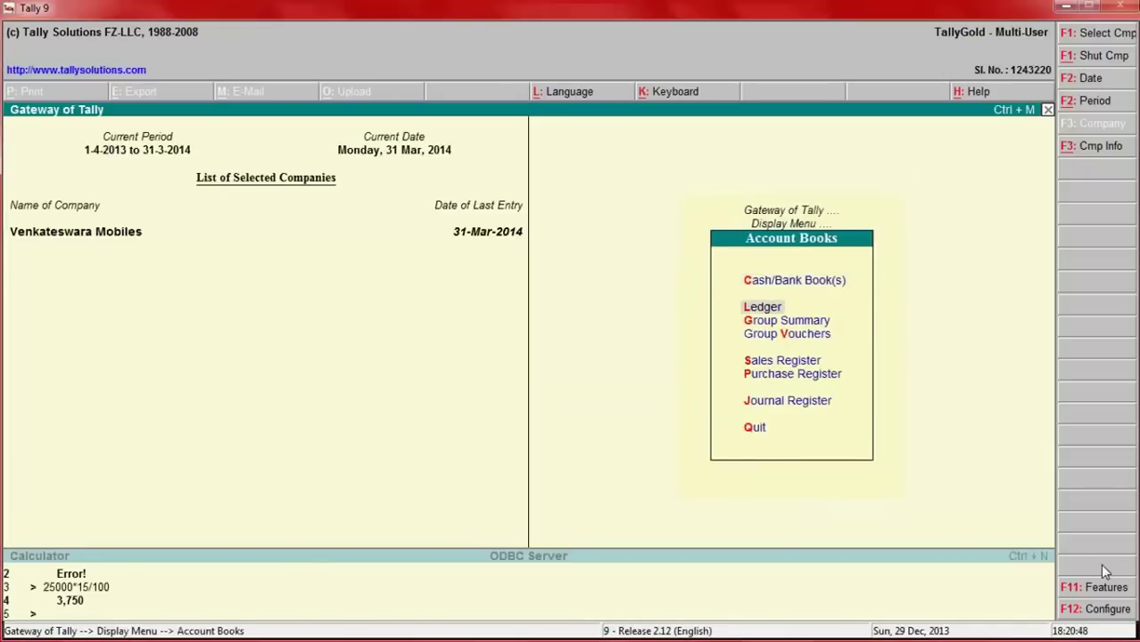
key(Return)
Drill down from April in the Sales Register and open Poorvika Mobiles sales voucher no. 1 for alteration.
key(Up)
key(Up)
key(Up)
key(Up)
key(Up)
key(Up)
key(Up)
key(Up)
key(Up)
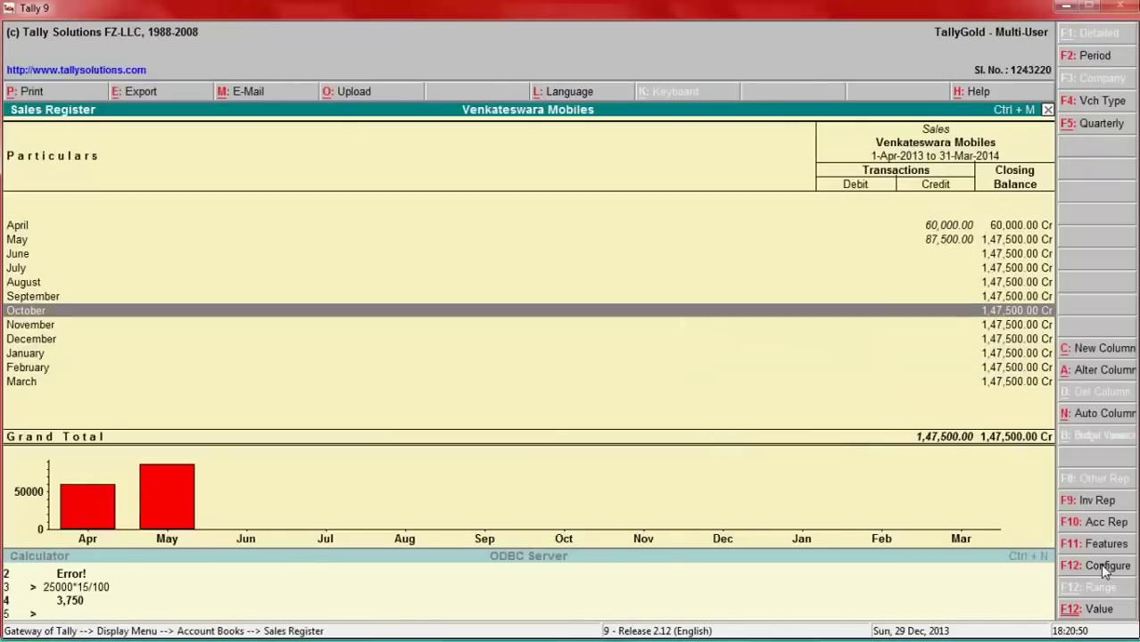
key(Up)
key(Up)
key(Return)
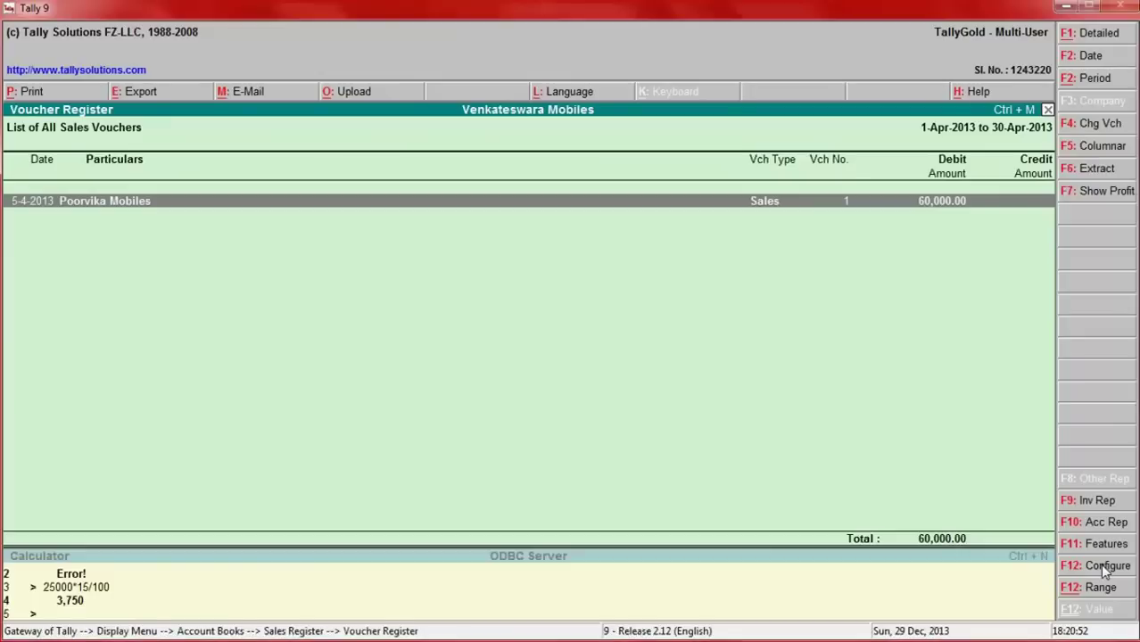
key(Return)
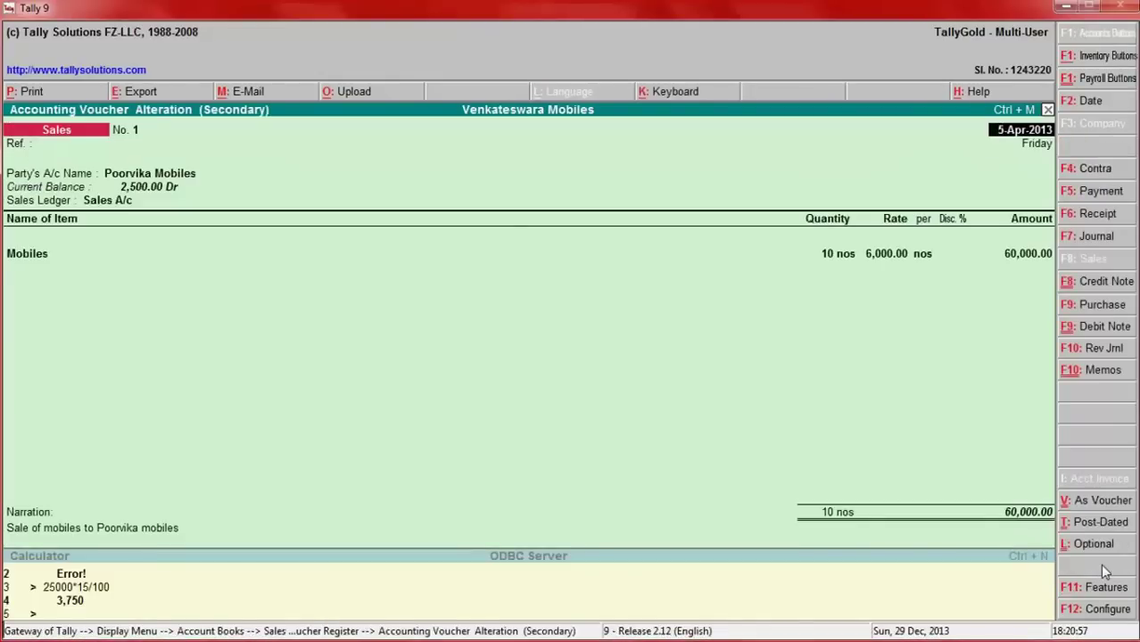
Set the Mobiles amount in the item allocations of sales voucher no. 1 to 75,000 for 10 nos.
key(Return)
key(Return)
key(Return)
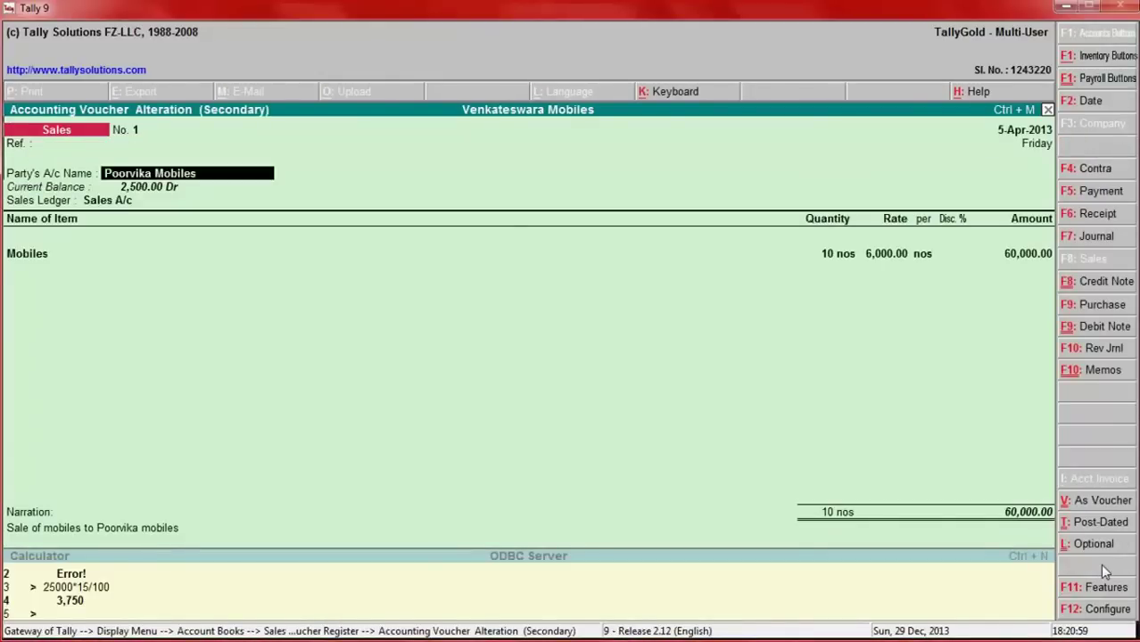
key(Return)
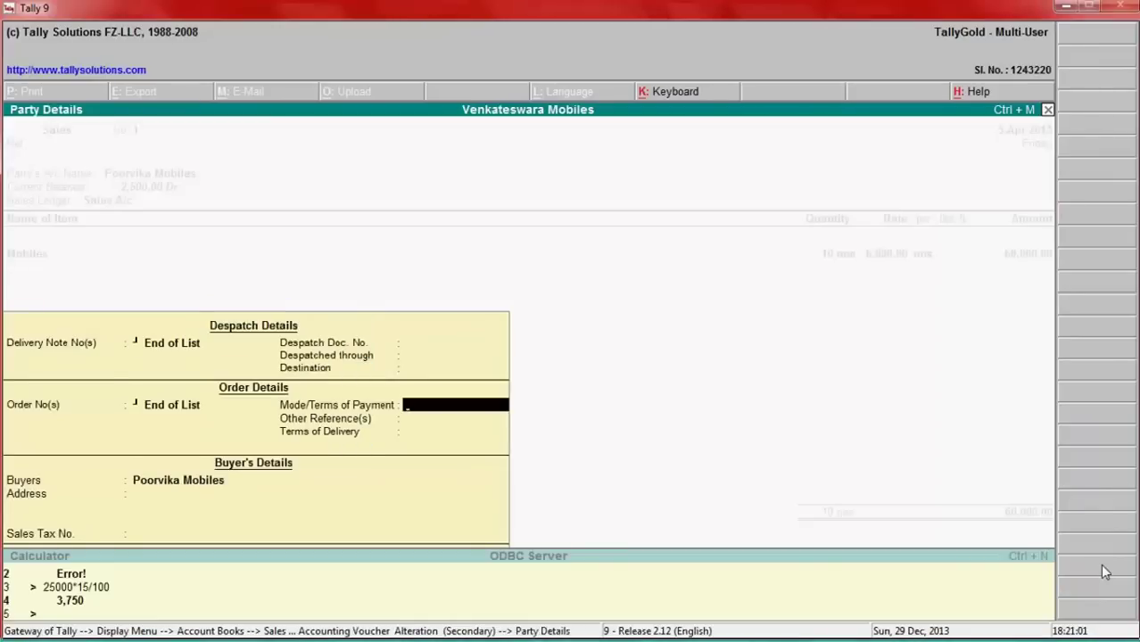
key(Return)
key(Return)
key(Return)
key(Return)
key(Return)
key(Return)
key(Return)
key(Return)
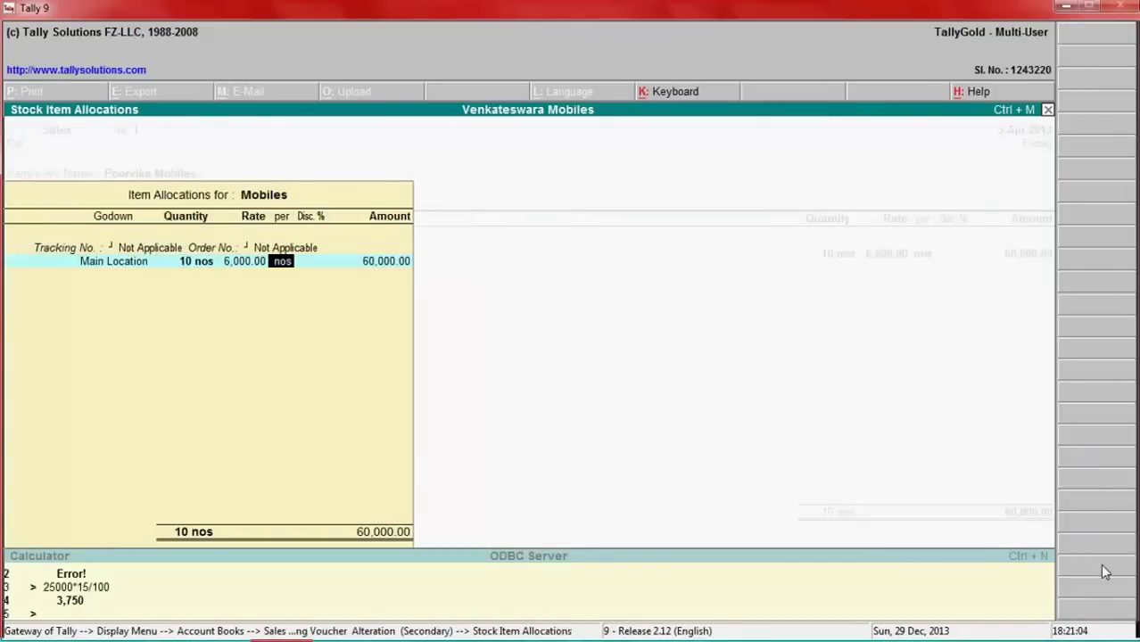
key(Return)
key(Return)
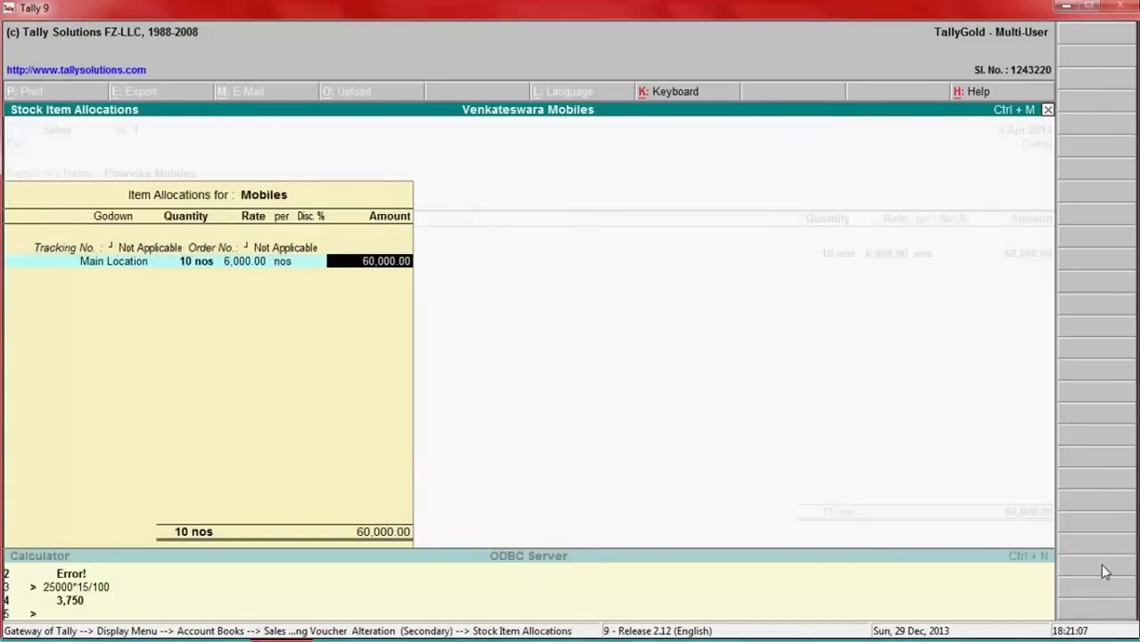
text(75)
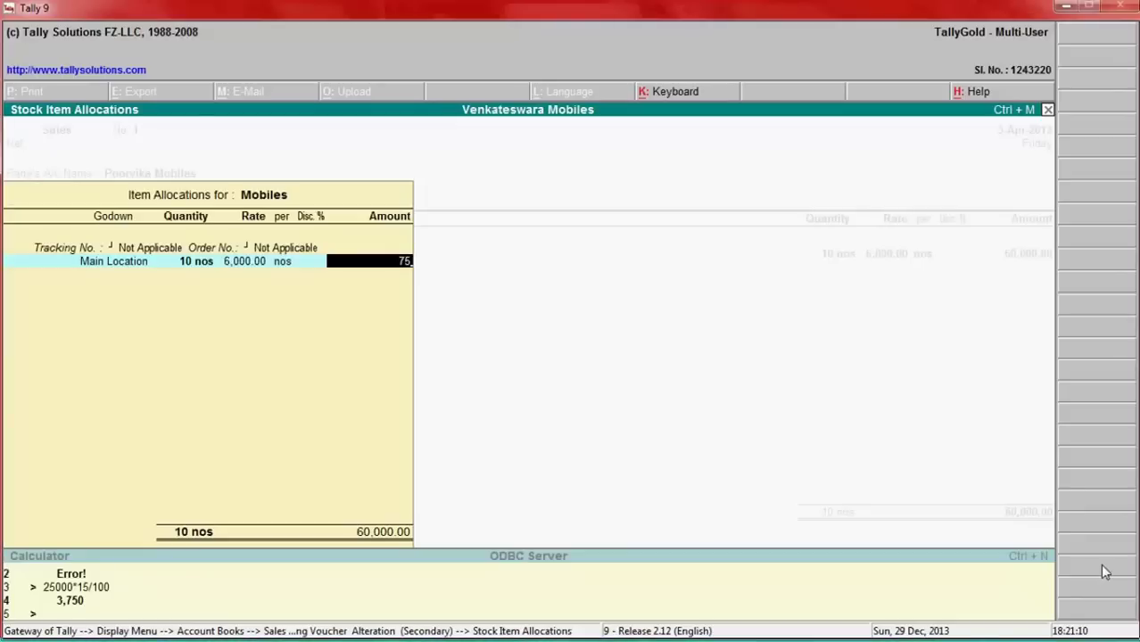
text(000)
key(Return)
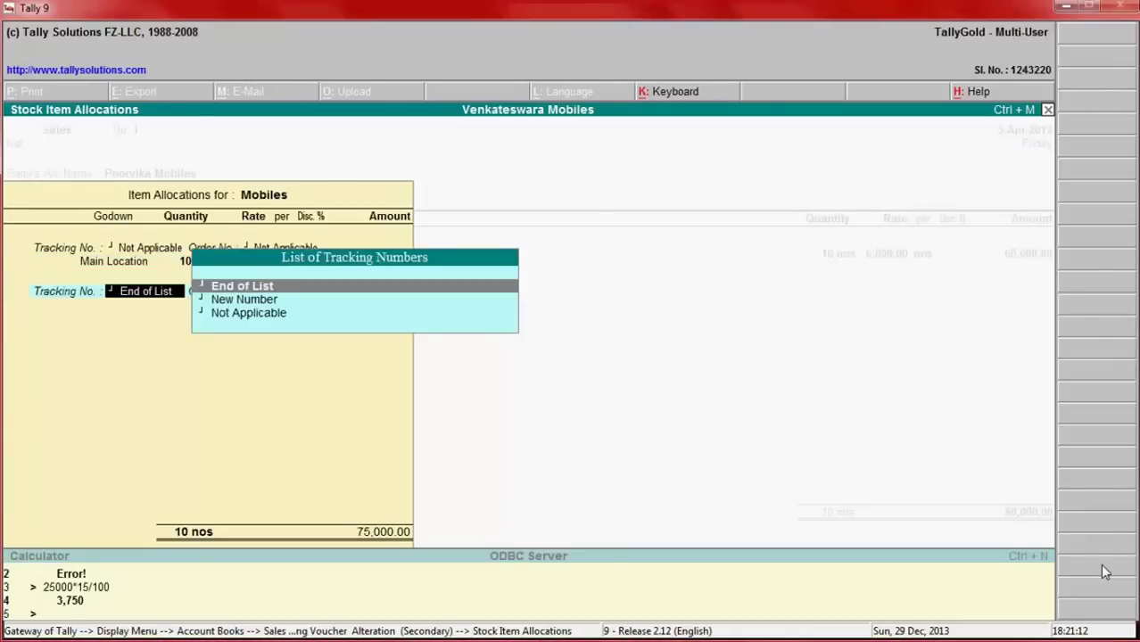
End the item lists, keep the narration and accept the altered April sales voucher.
key(Return)
key(Return)
key(Return)
key(Return)
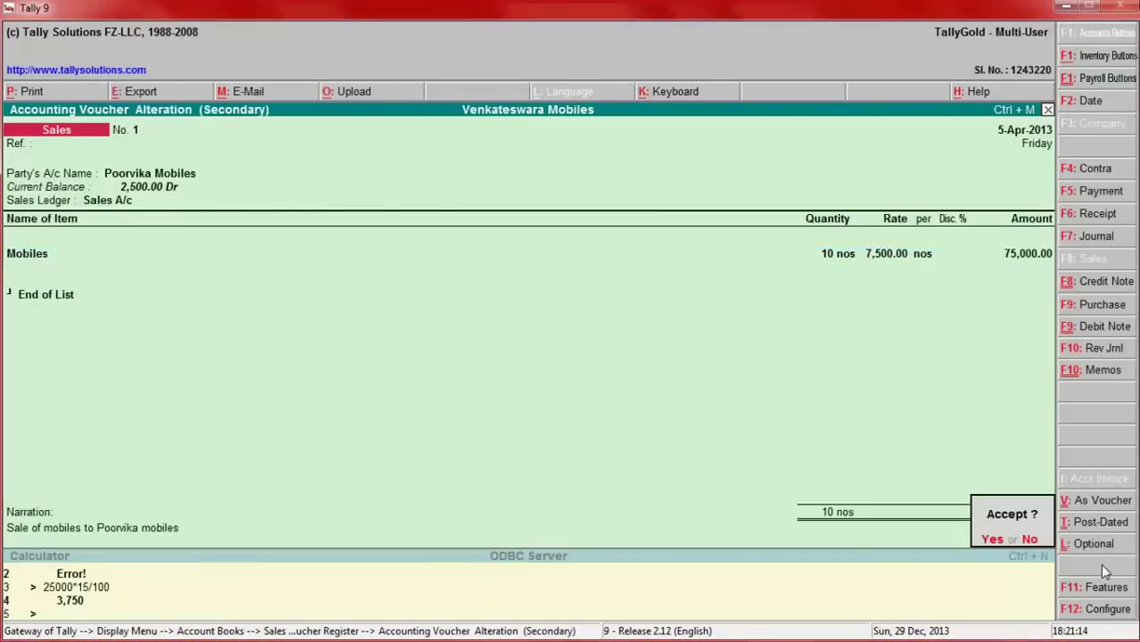
key(Return)
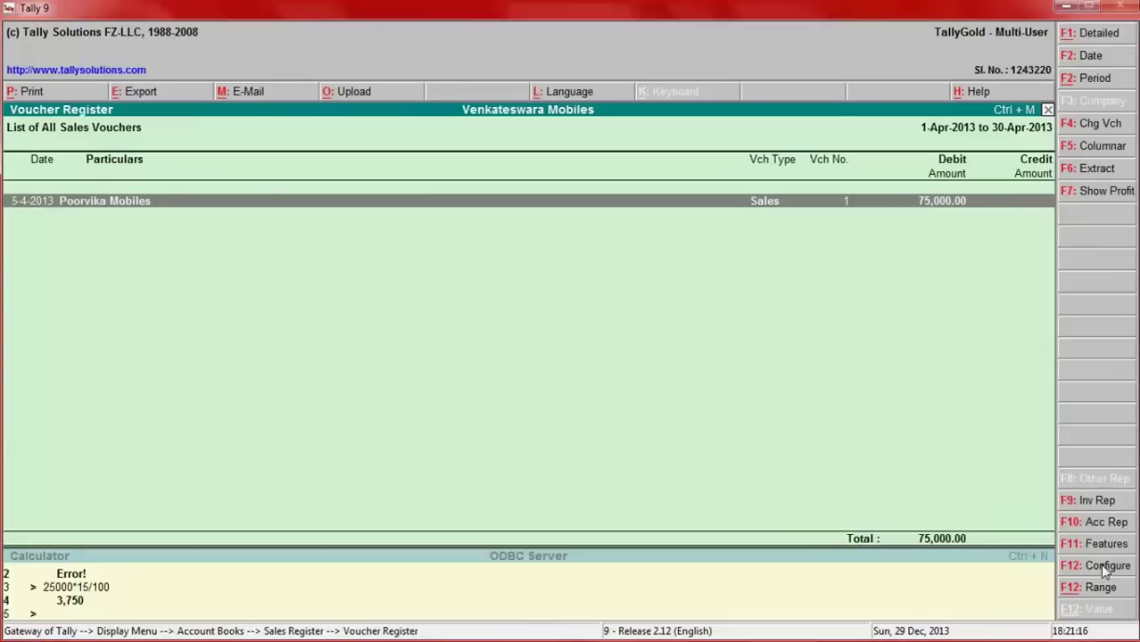
Return to the Sales Register and open the May sales voucher no. 2 of Poorvika Mobiles for alteration.
key(Escape)
key(Down)
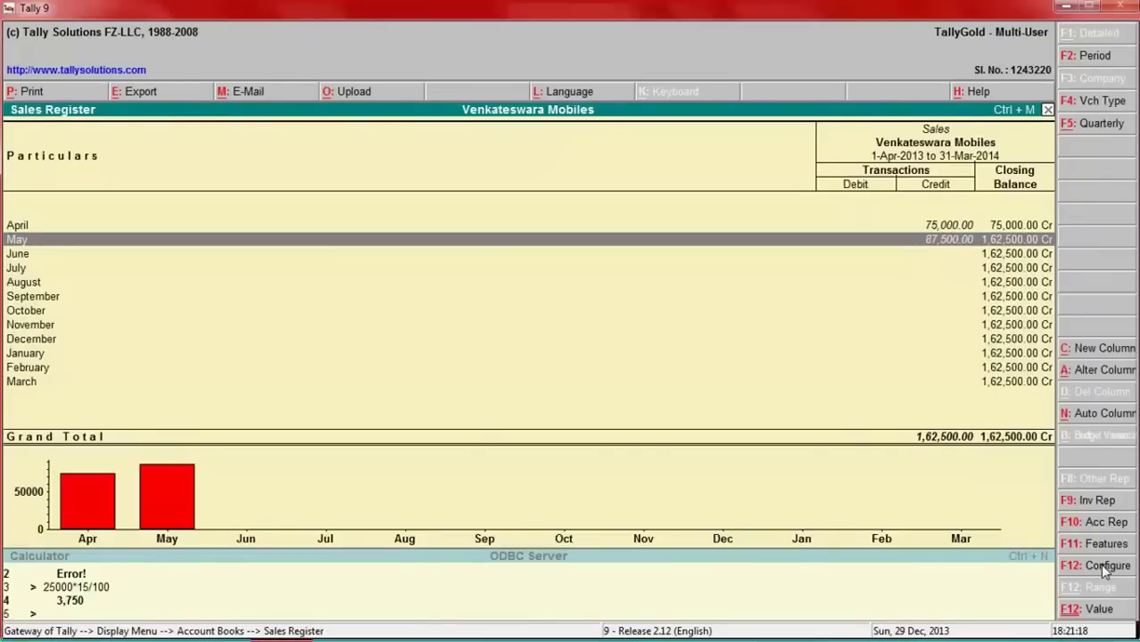
key(Return)
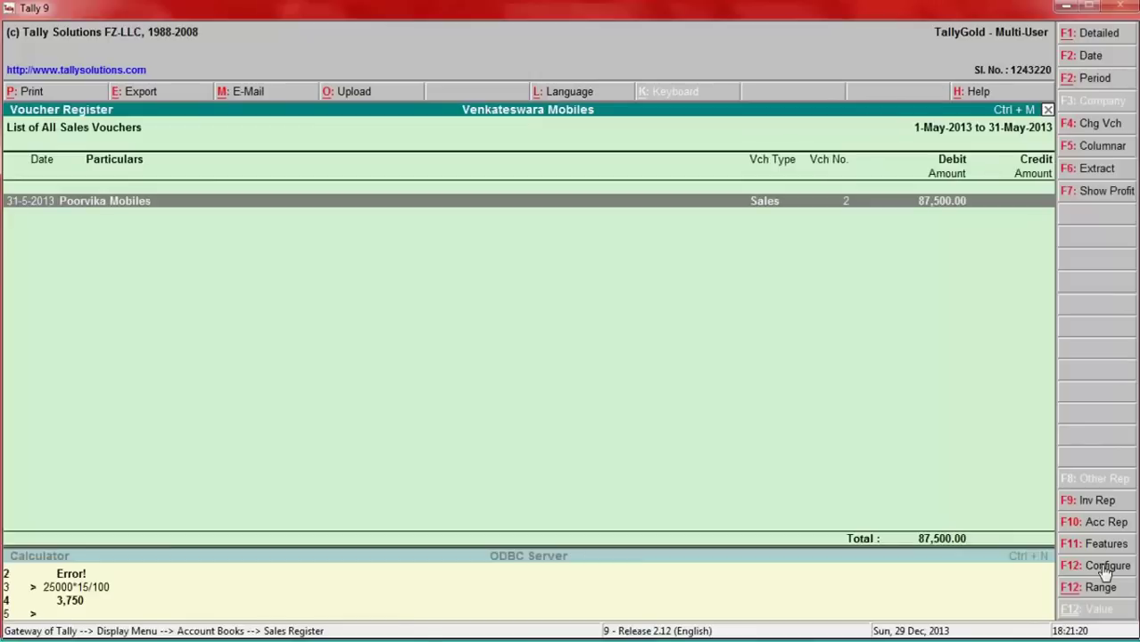
key(Return)
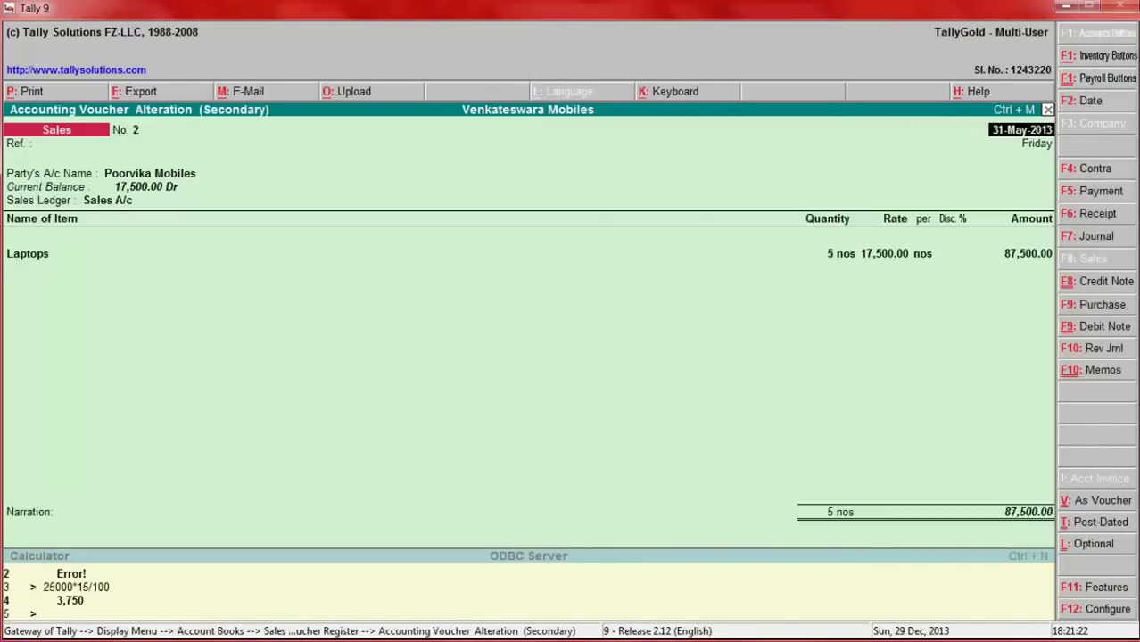
Set the Laptops amount in the item allocations of sales voucher no. 2 to 90,000 for 5 nos.
click(36, 257)
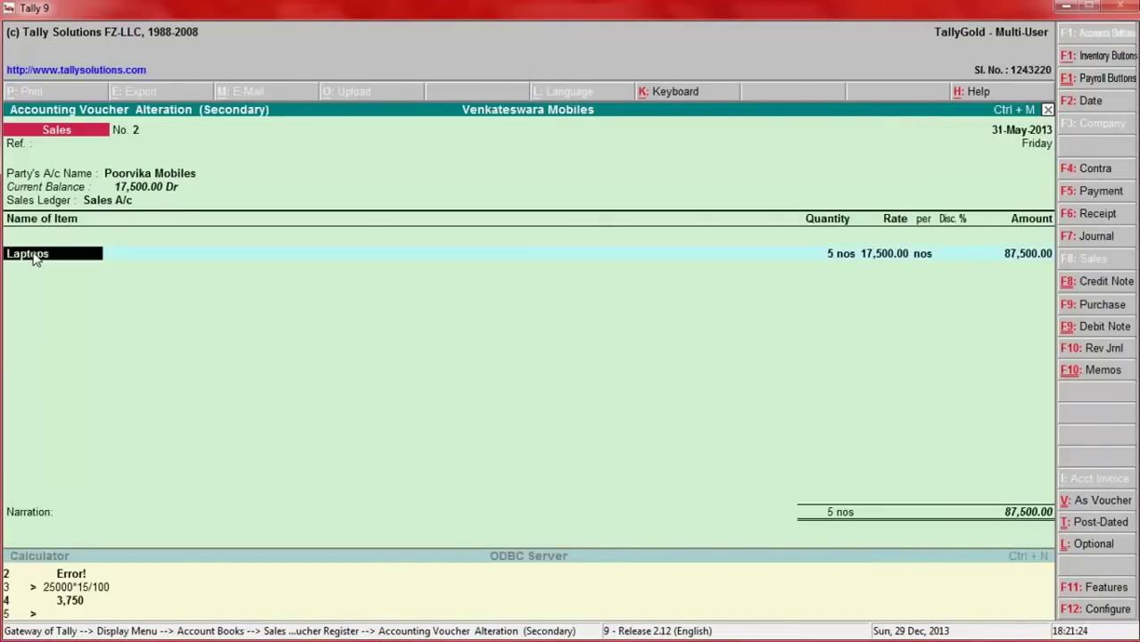
key(Return)
key(Return)
key(Return)
key(Return)
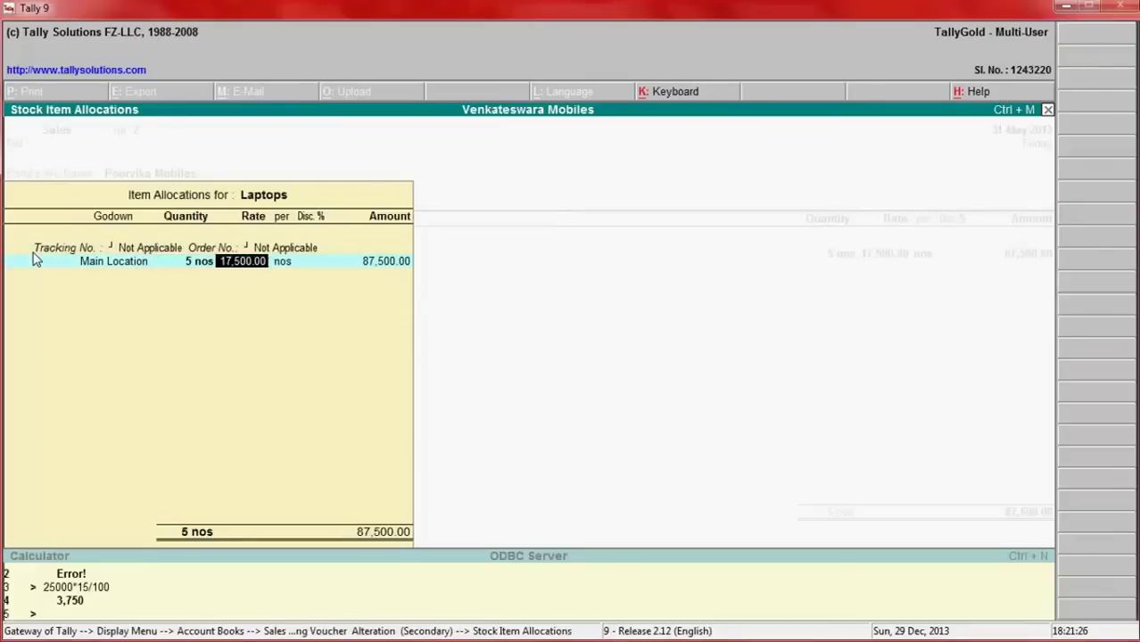
key(Return)
key(Return)
key(Return)
text(9)
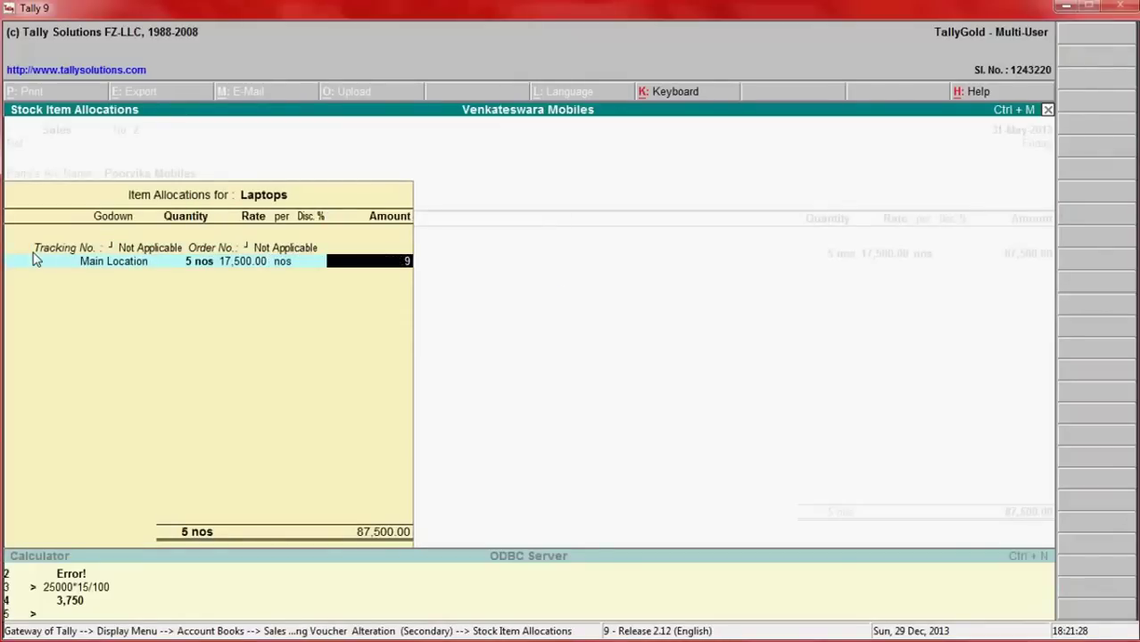
text(0,000)
key(Return)
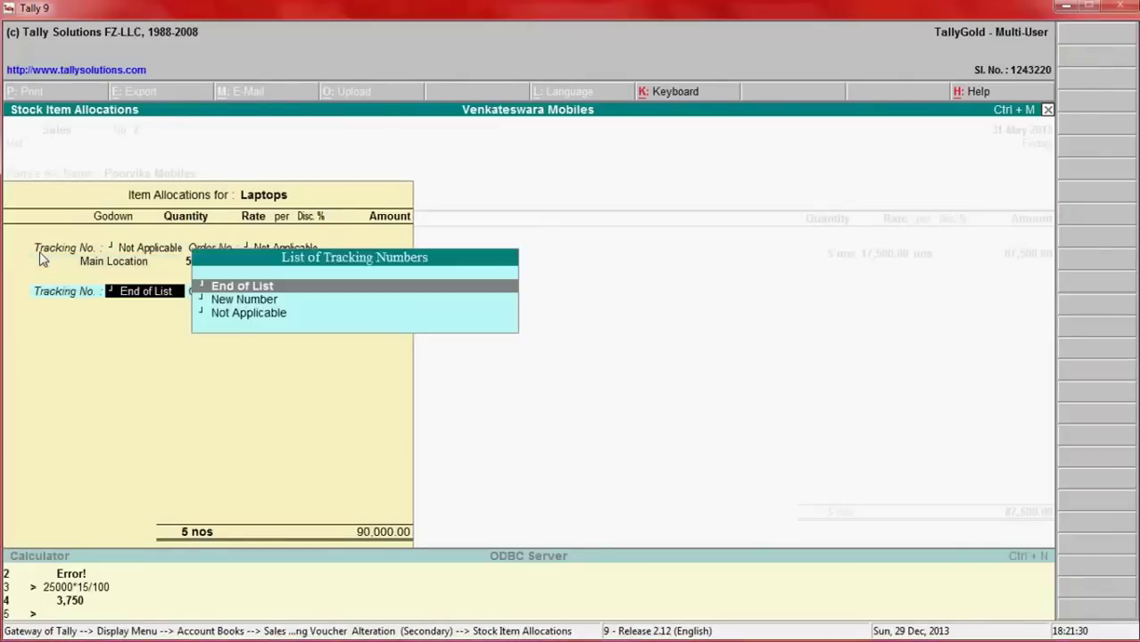
End the item lists and accept the altered May sales voucher.
key(Return)
key(Return)
key(Return)
key(Return)
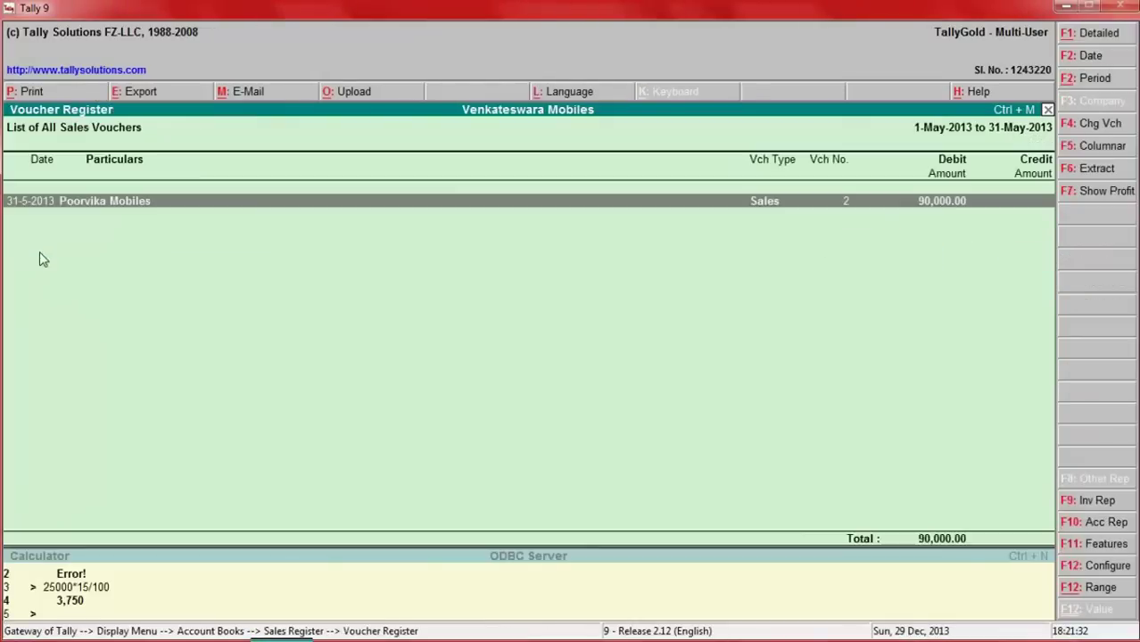
Check the April and May totals in the Sales Register, and go back to the Display Menu.
key(Escape)
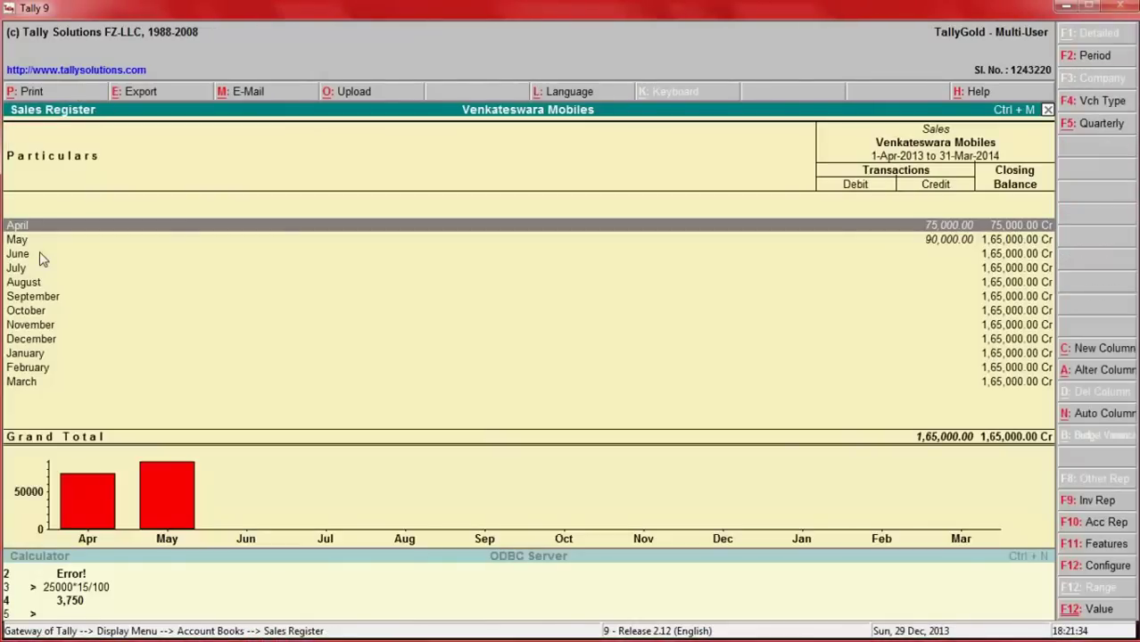
key(Down)
key(Up)
key(Escape)
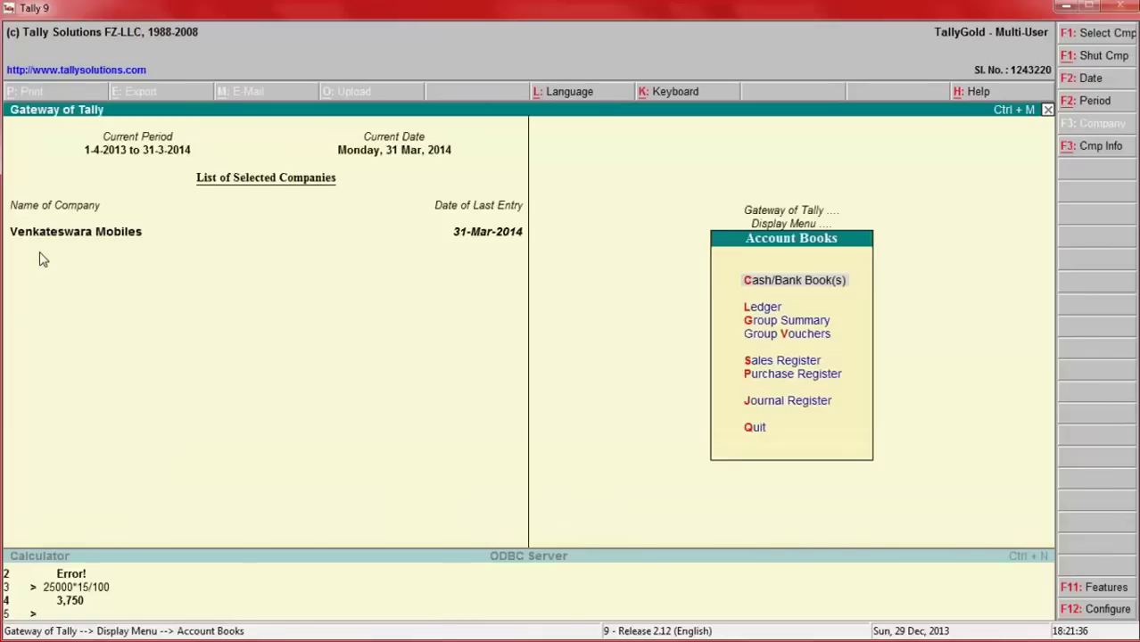
key(Escape)
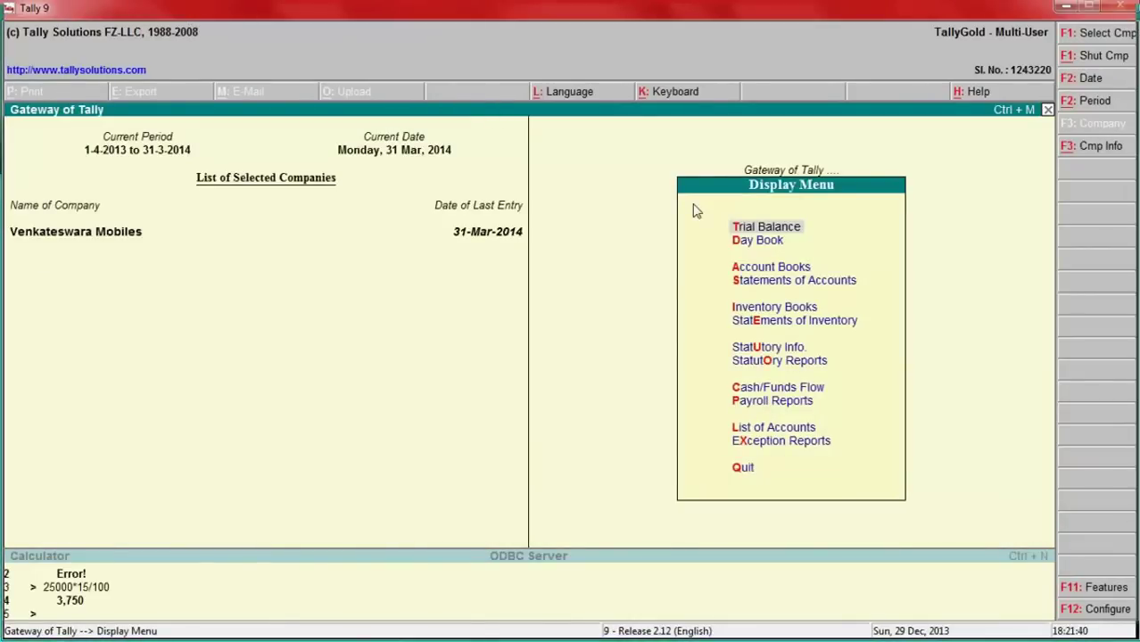
click(786, 273)
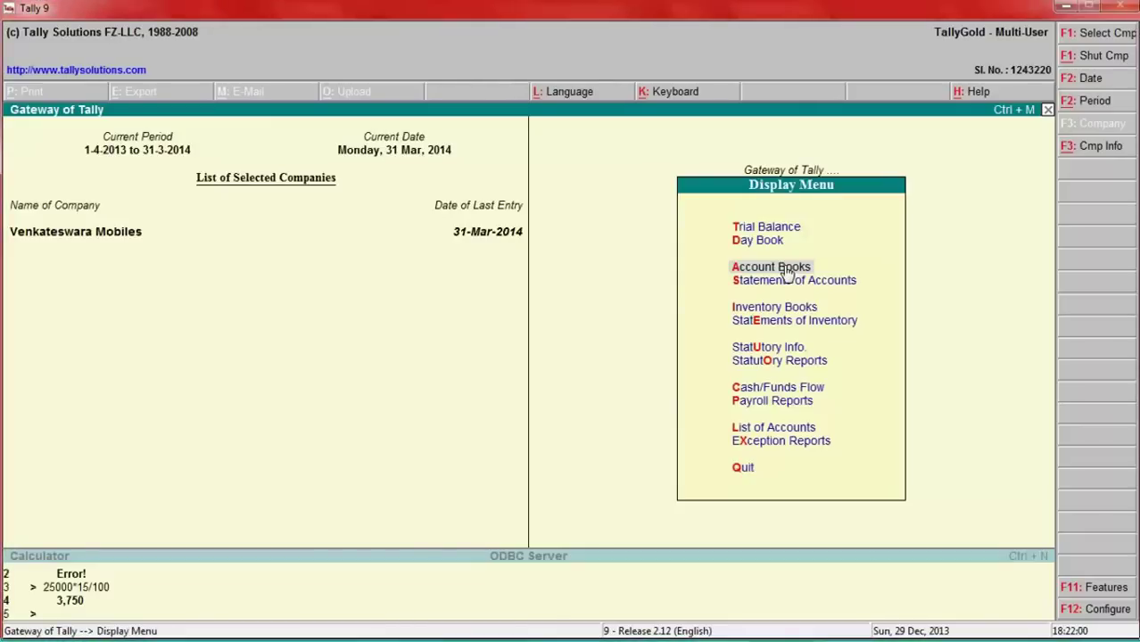
key(Down)
key(Down)
key(Up)
key(Up)
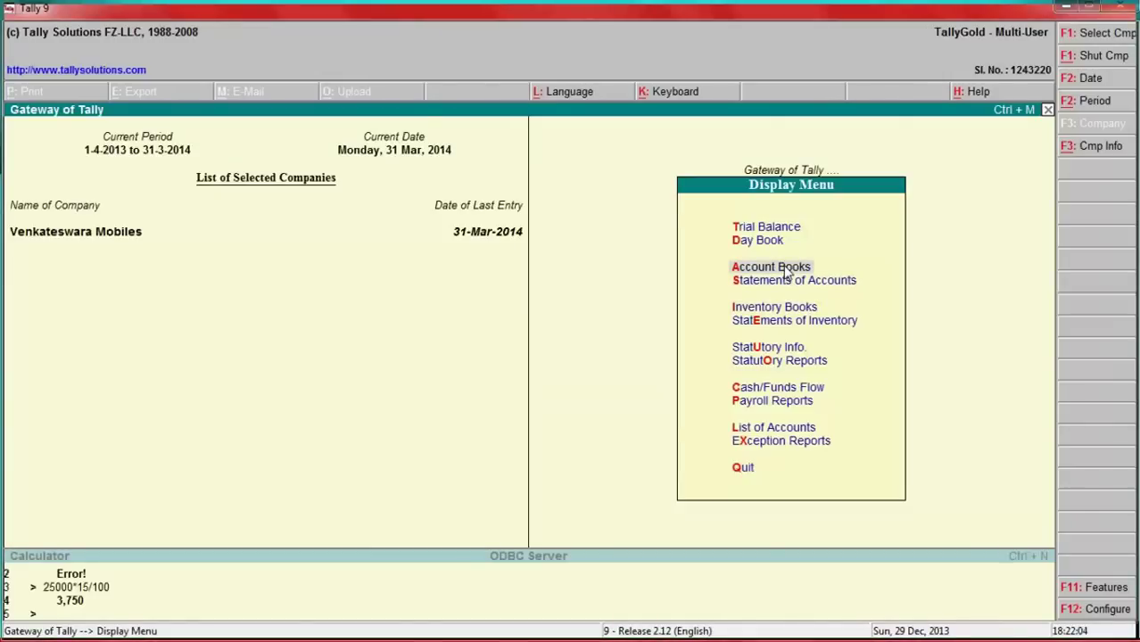
key(Down)
key(Up)
key(Down)
key(Down)
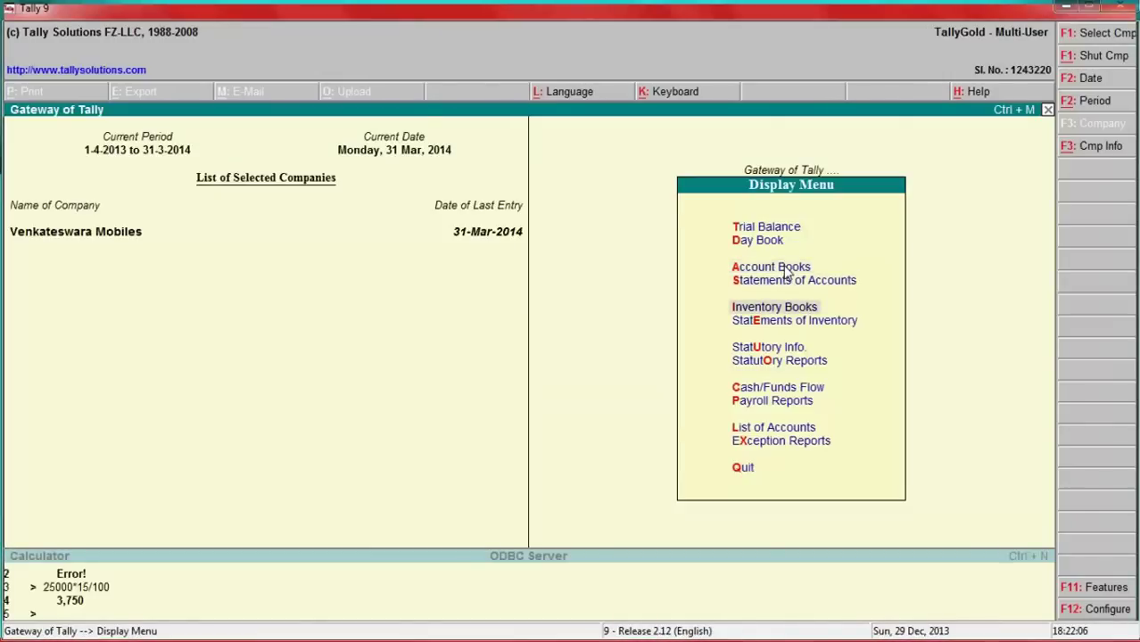
key(Up)
key(Up)
key(Up)
key(Down)
key(Down)
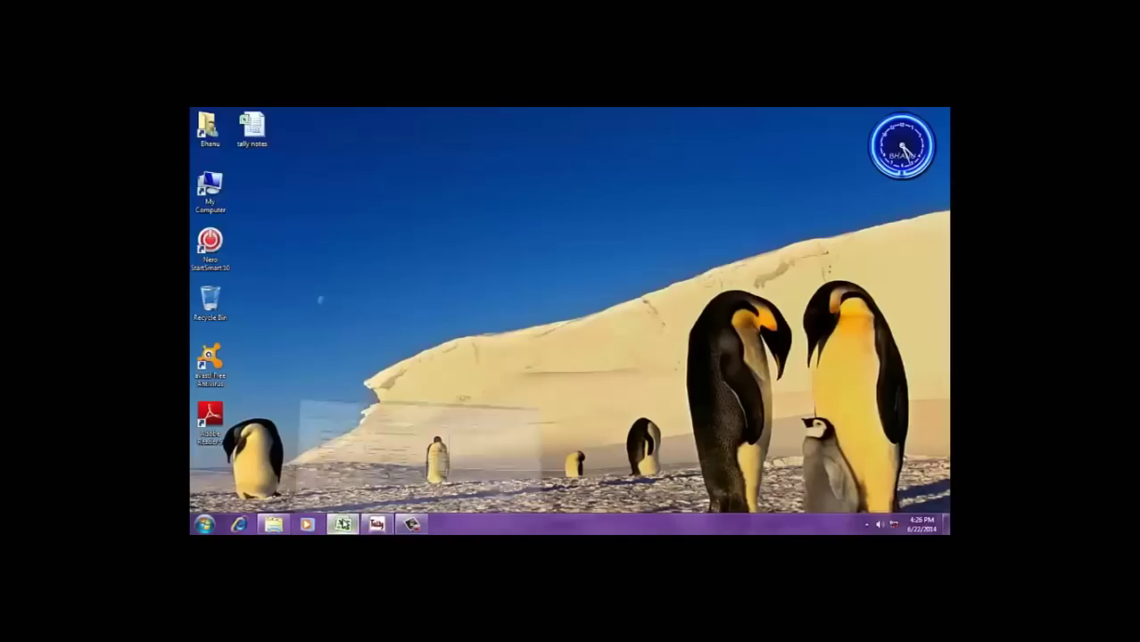
Switch to the tally notes workbook in Excel, look up the Capital amount in the balance sheet, and return to Tally.
click(342, 524)
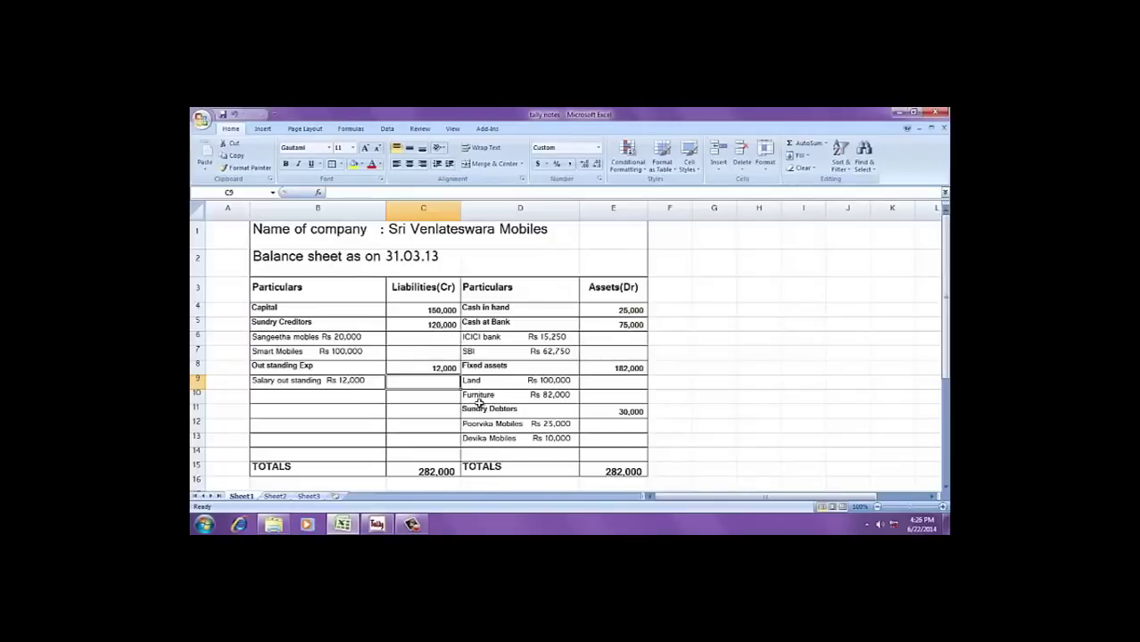
click(419, 309)
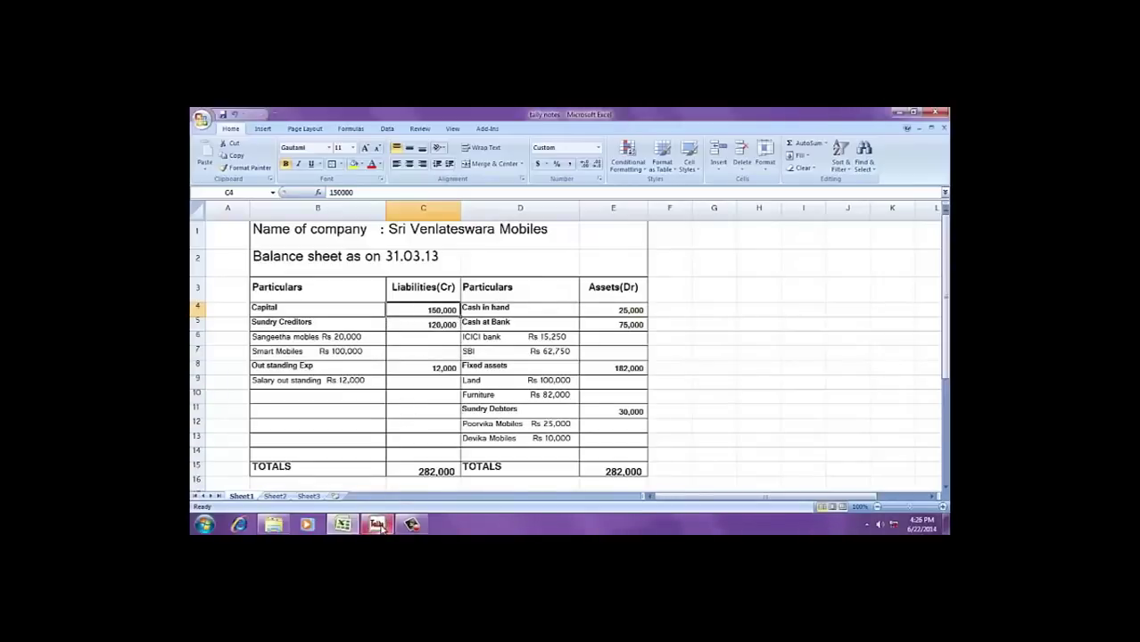
mouse_move(376, 524)
click(376, 524)
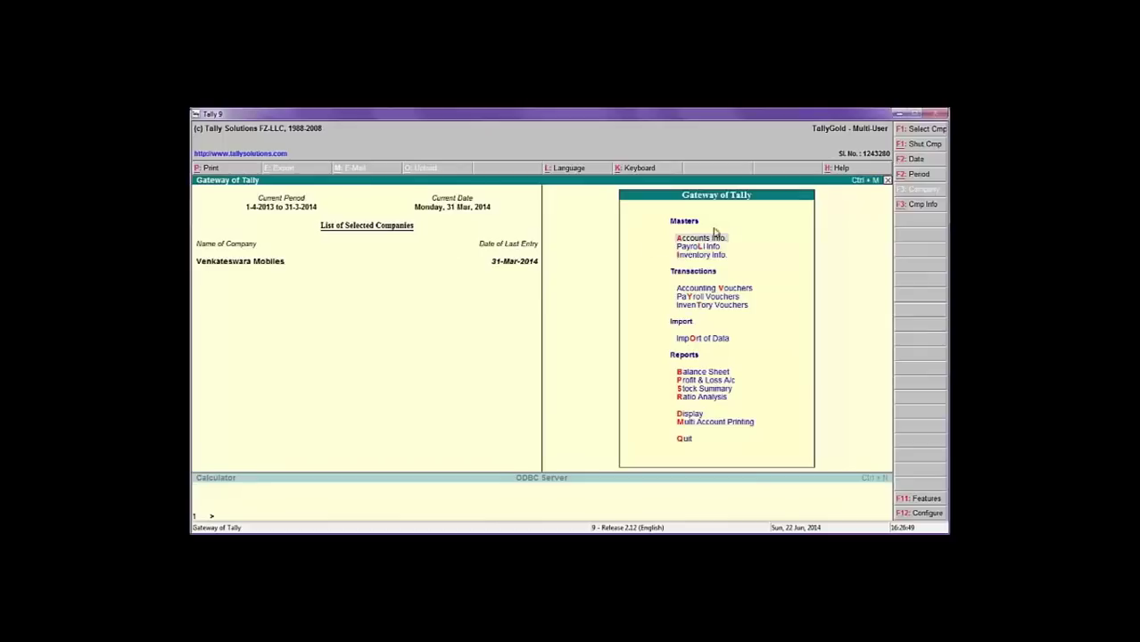
Open the existing Capital Ac/ ledger of Venkateswara Mobiles for single-ledger alteration.
key(Return)
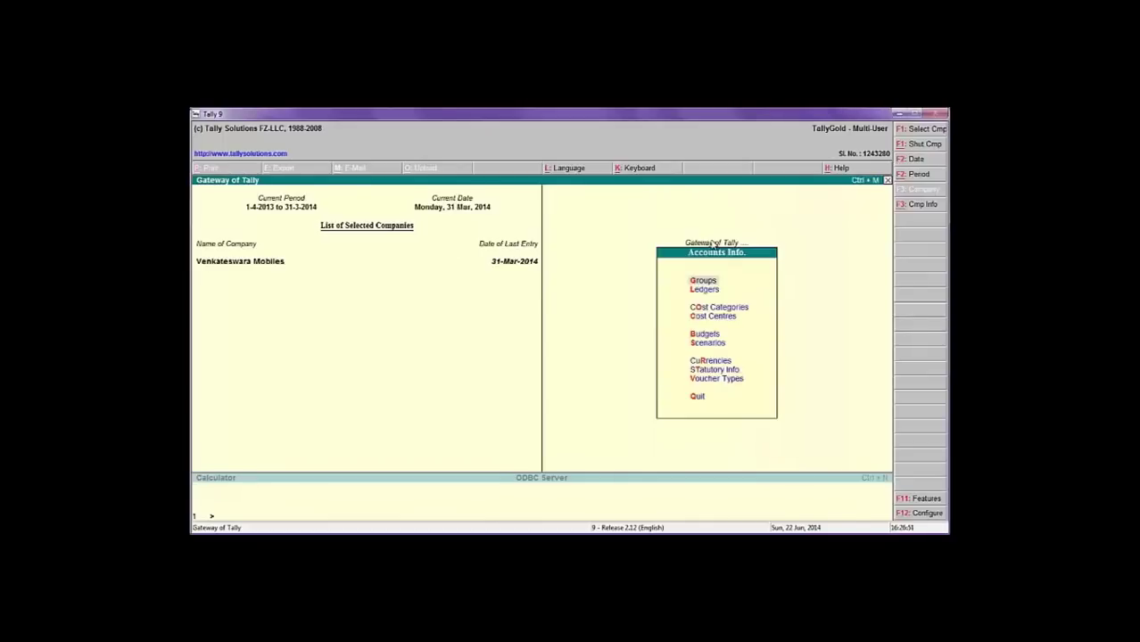
key(Down)
key(Return)
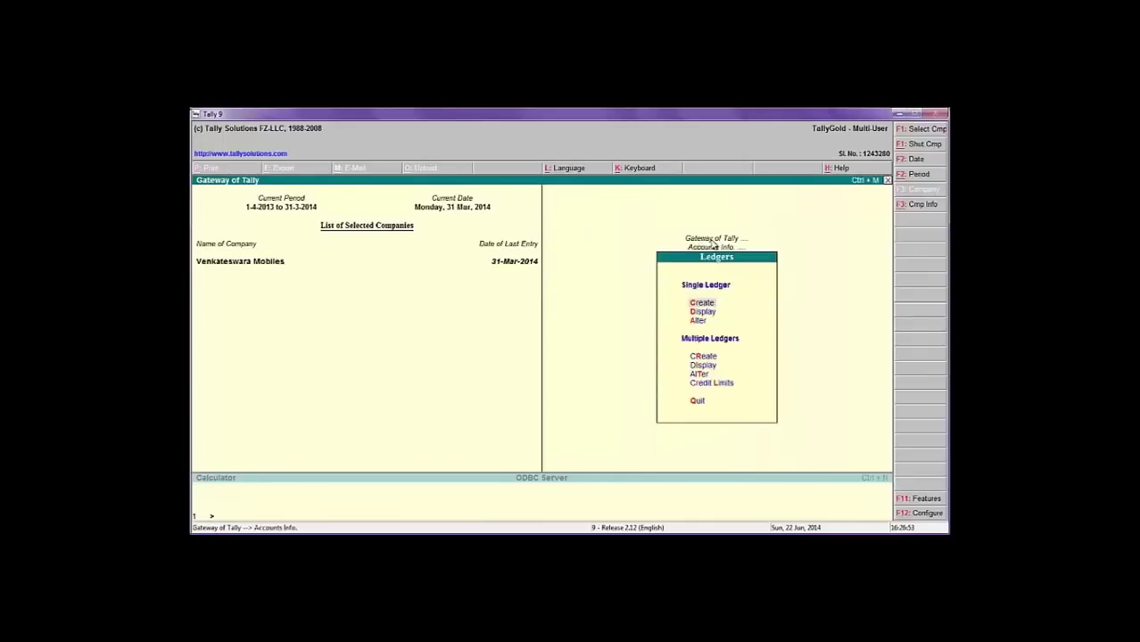
key(Down)
key(Down)
key(Return)
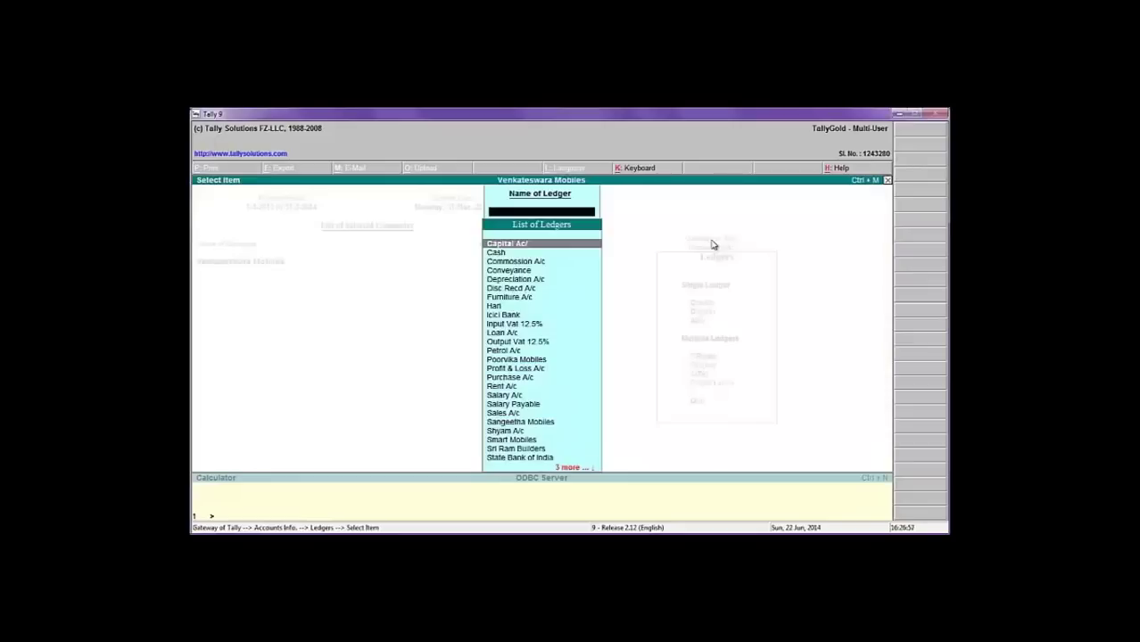
key(Return)
key(Return)
key(Return)
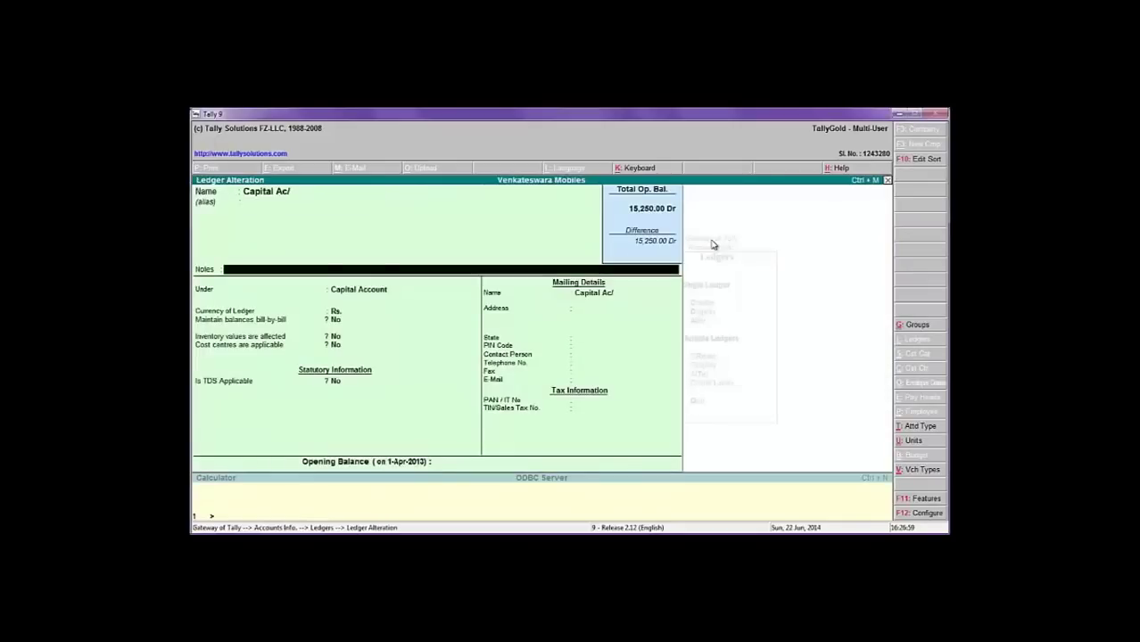
Set the state in the Capital Ac/ mailing details to Not Applicable and proceed to the opening balance.
key(Return)
key(Return)
key(Return)
key(Return)
key(Return)
key(Return)
key(Return)
key(Return)
key(Return)
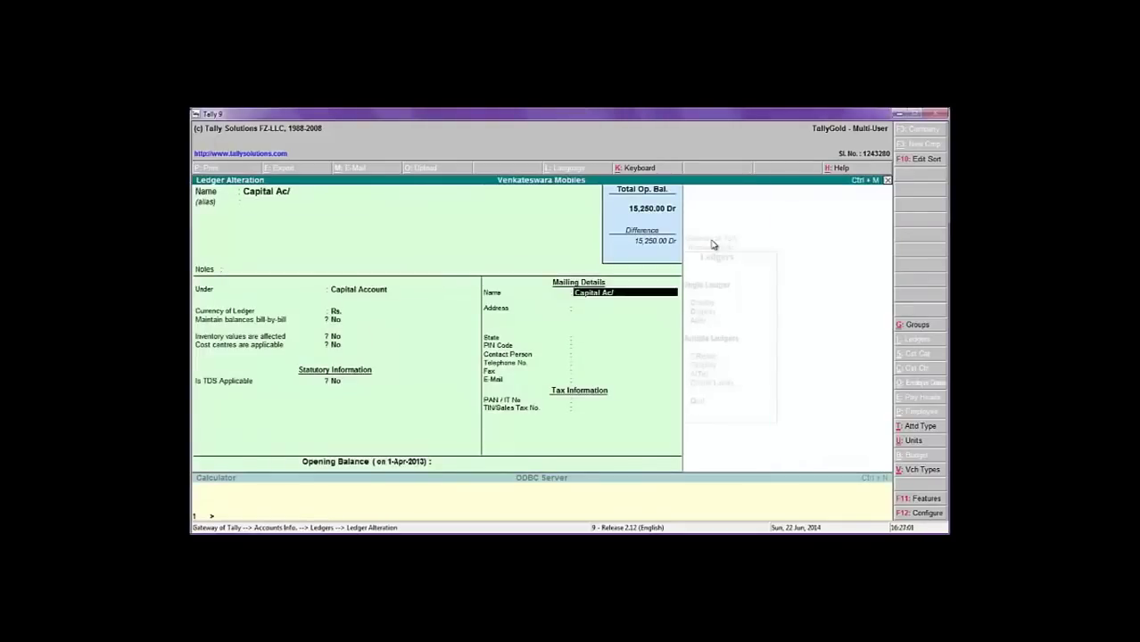
key(Return)
key(Return)
key(Return)
key(Return)
key(Return)
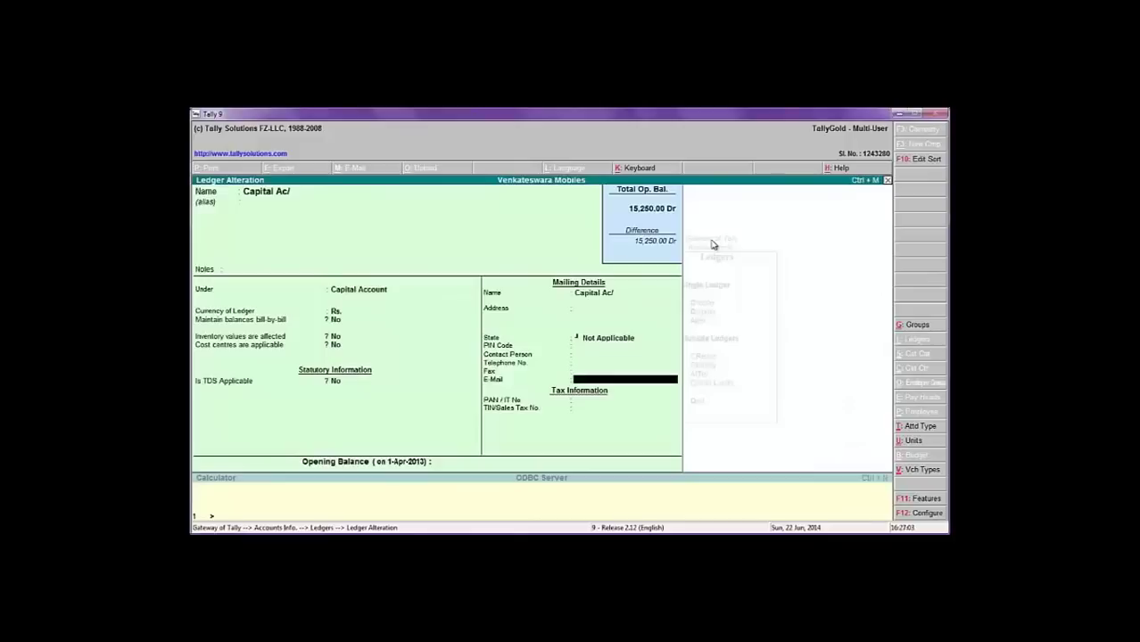
key(Return)
key(Return)
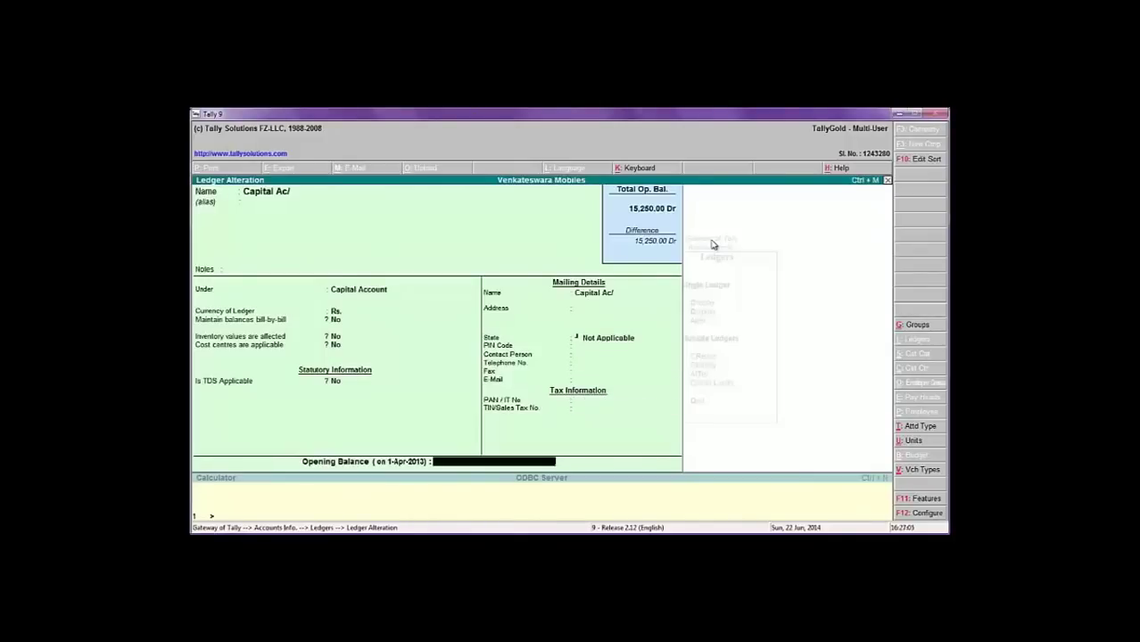
Set the Capital Ac/ opening balance to 1,50,000 Cr, checking it against the Excel balance sheet, and save the ledger.
key(alt+Tab)
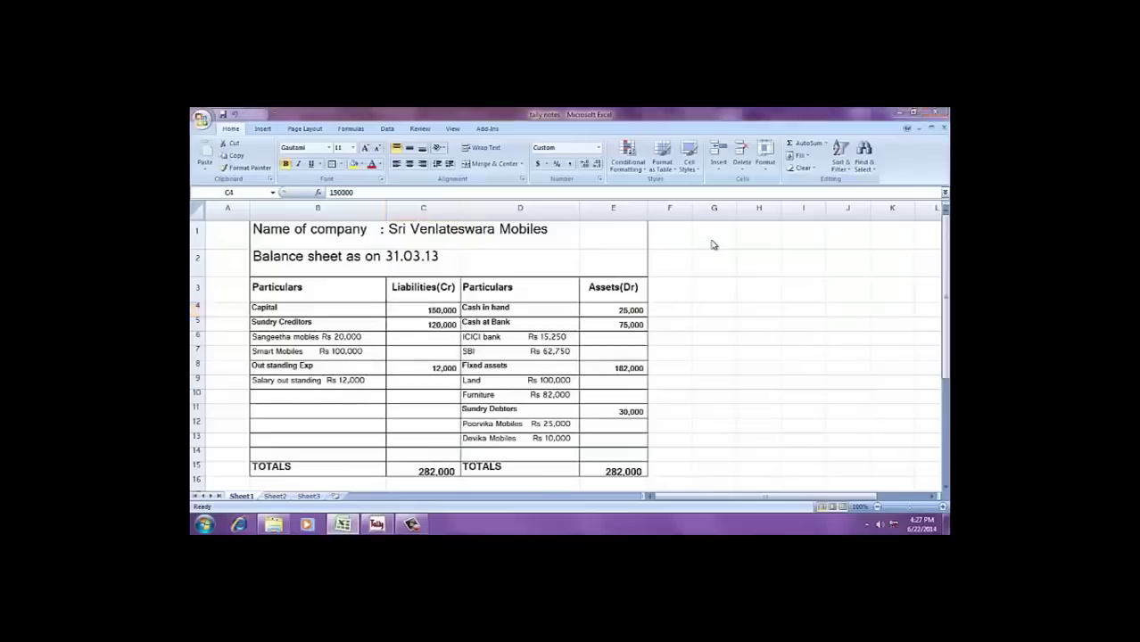
key(alt+Tab)
text(1,50,000)
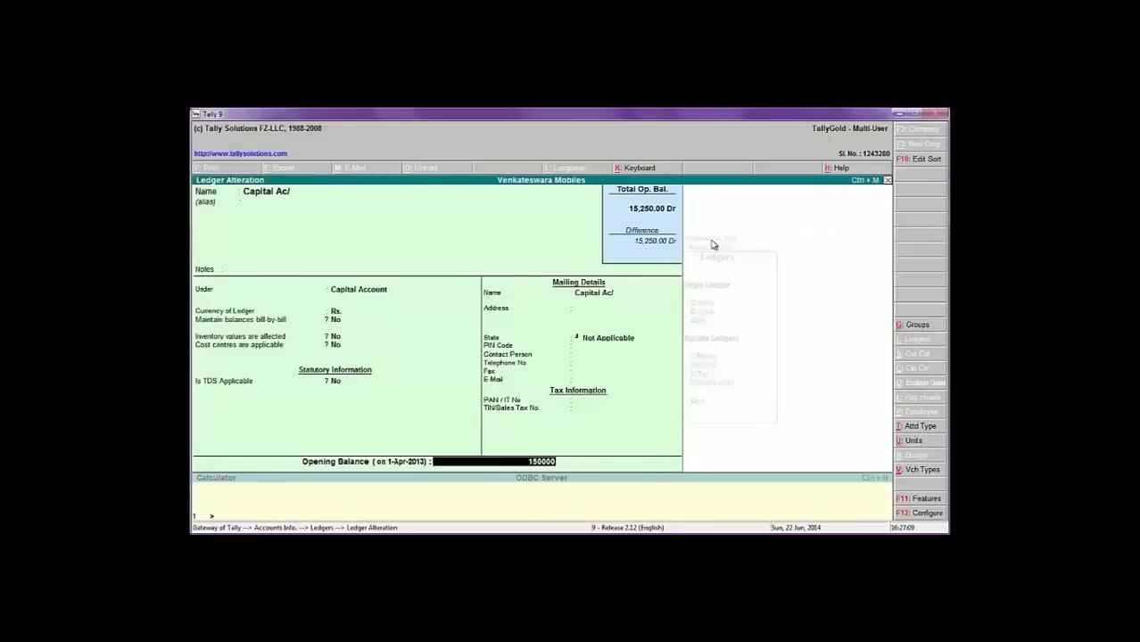
key(Return)
key(alt+Tab)
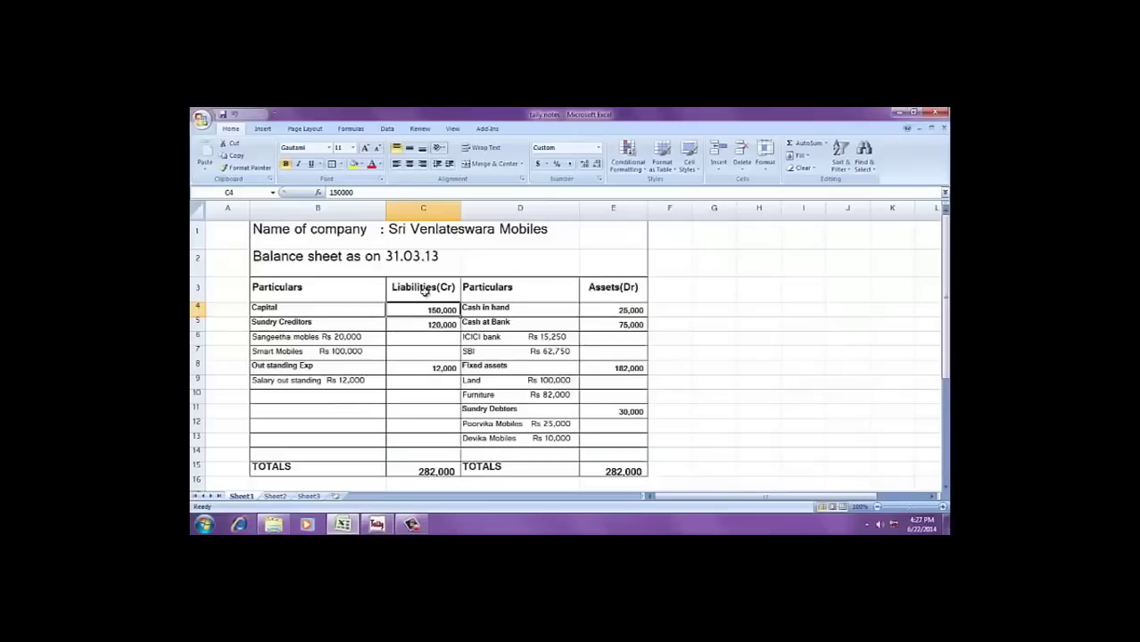
key(alt+Tab)
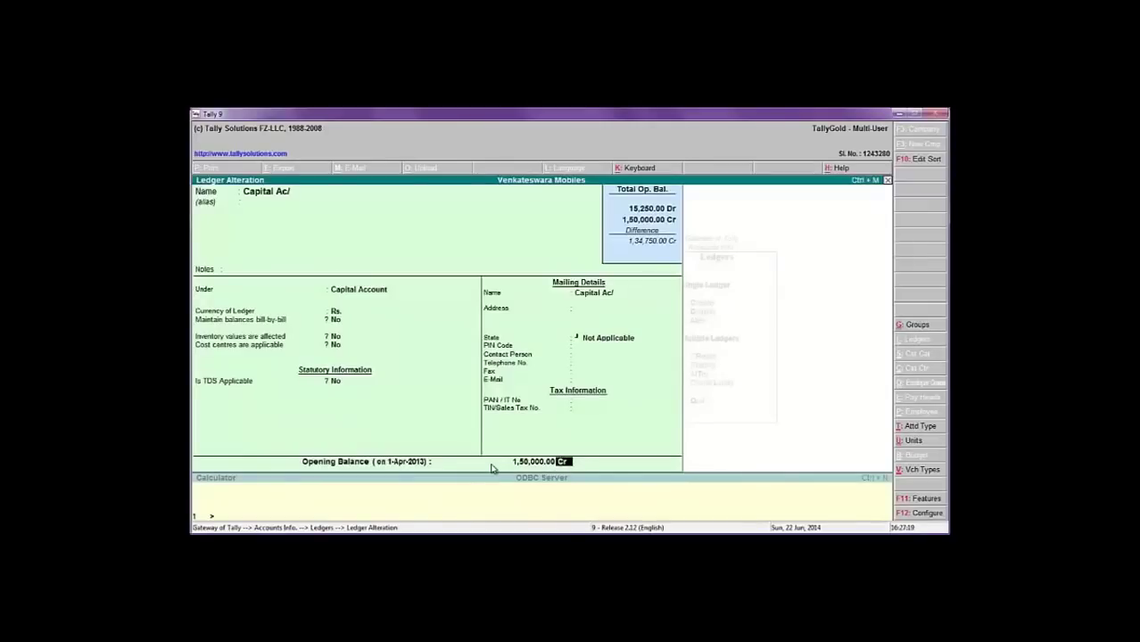
key(Return)
key(Return)
Look up the Sundry Creditors in the Excel balance sheet and open the Sangeetha Mobiles ledger in Tally for alteration.
key(alt+Tab)
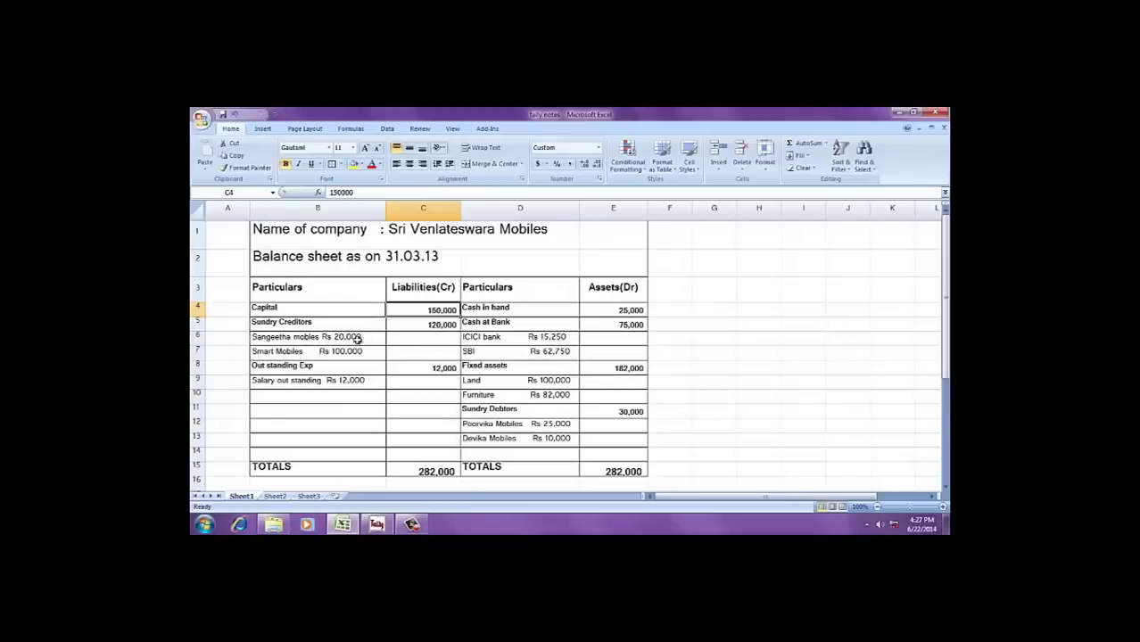
click(438, 327)
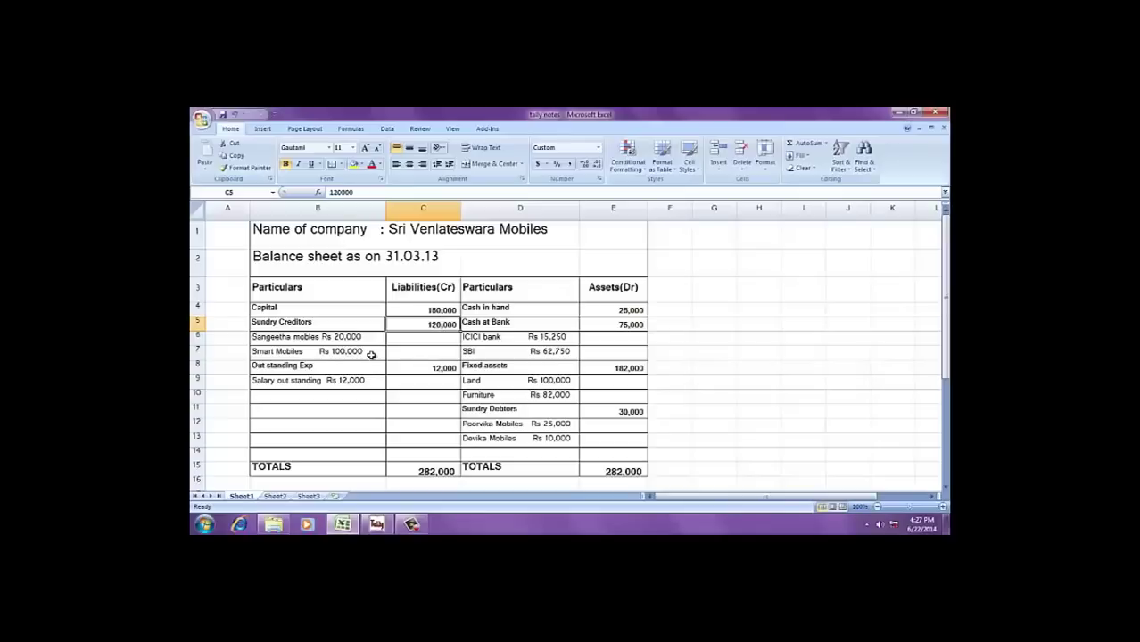
key(alt+Tab)
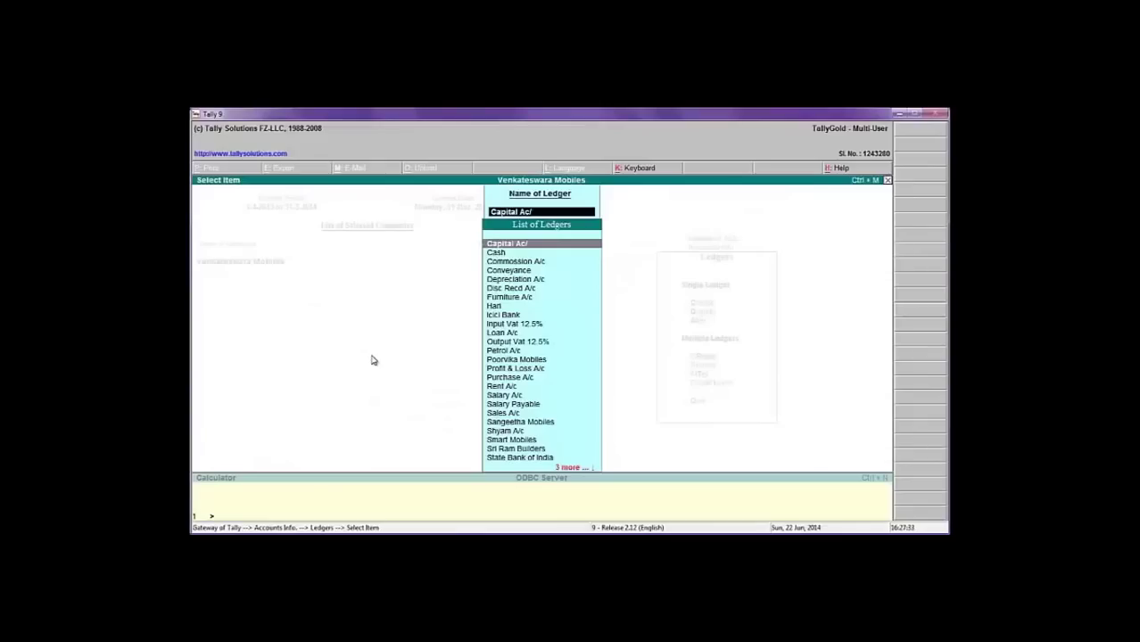
text(Sang)
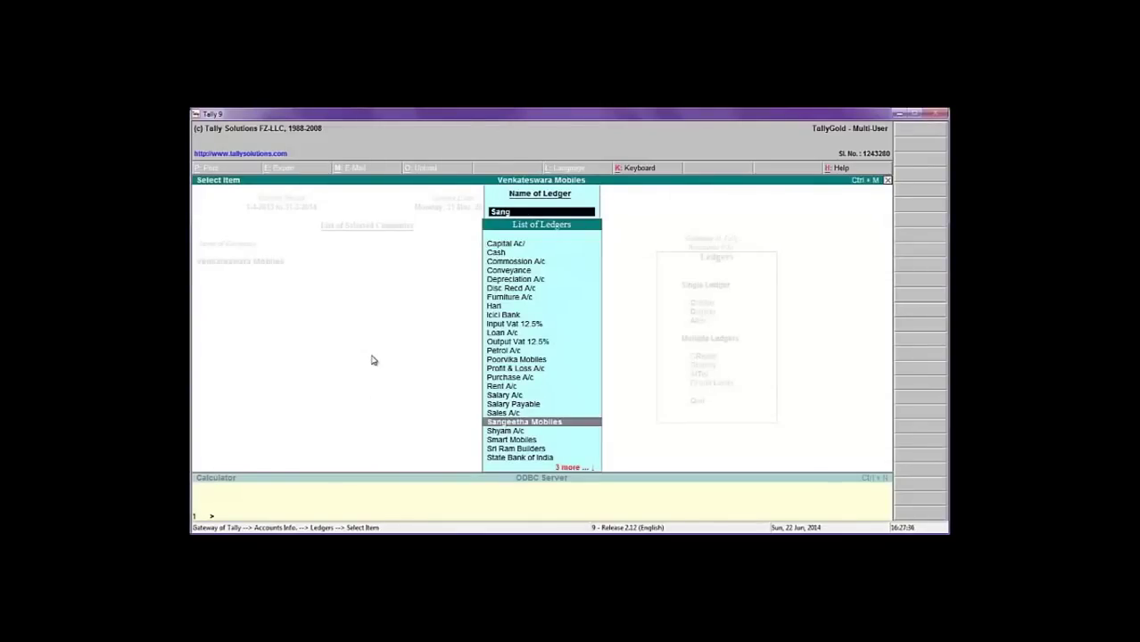
key(Return)
Set the Sangeetha Mobiles type of dealer to Not Applicable, keeping its group and other general details.
key(Return)
key(Return)
key(Return)
key(Return)
key(Return)
key(Return)
key(Return)
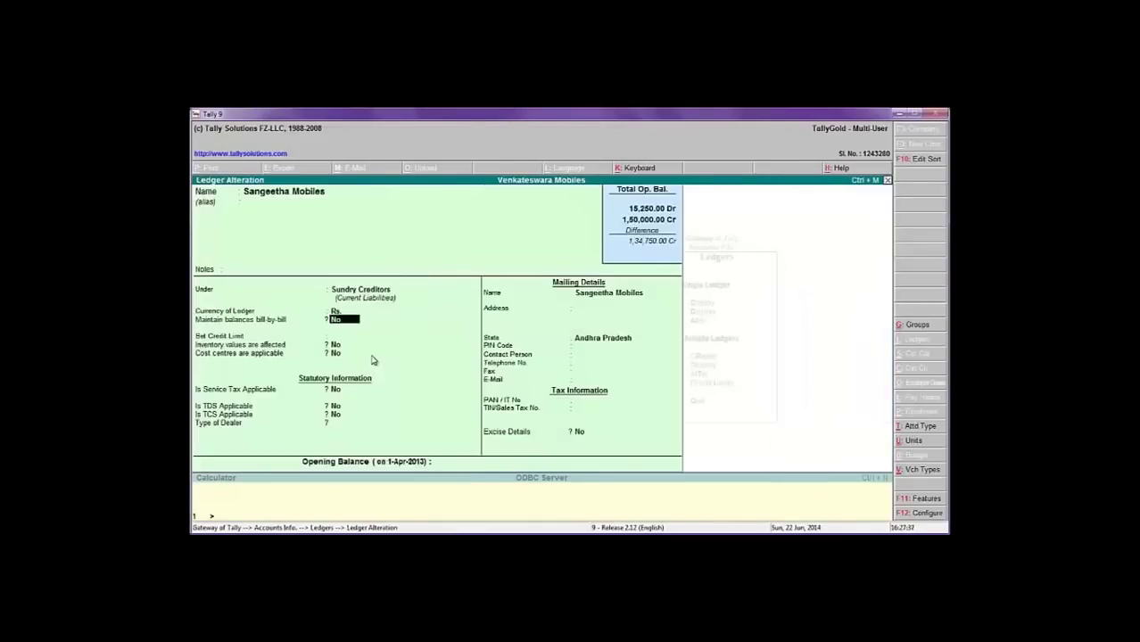
key(Return)
key(Return)
key(Return)
key(Return)
key(Return)
key(Return)
key(Return)
key(Return)
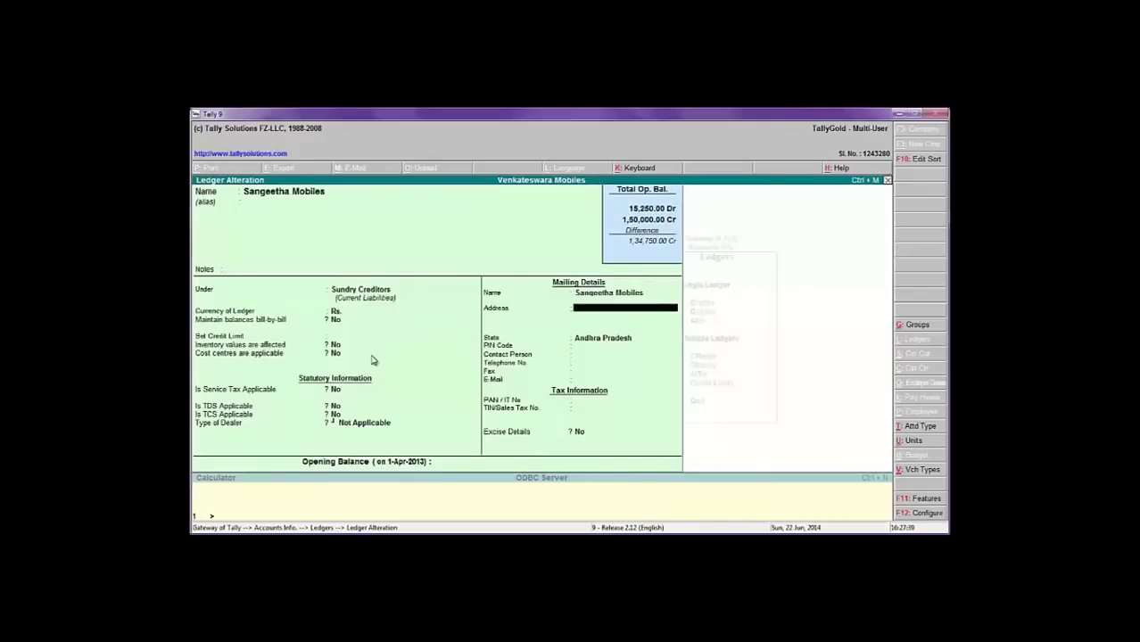
Set the Sangeetha Mobiles opening balance to 20,000 Cr and save the ledger.
key(Return)
key(Return)
key(Return)
key(Return)
key(Return)
key(Return)
key(Return)
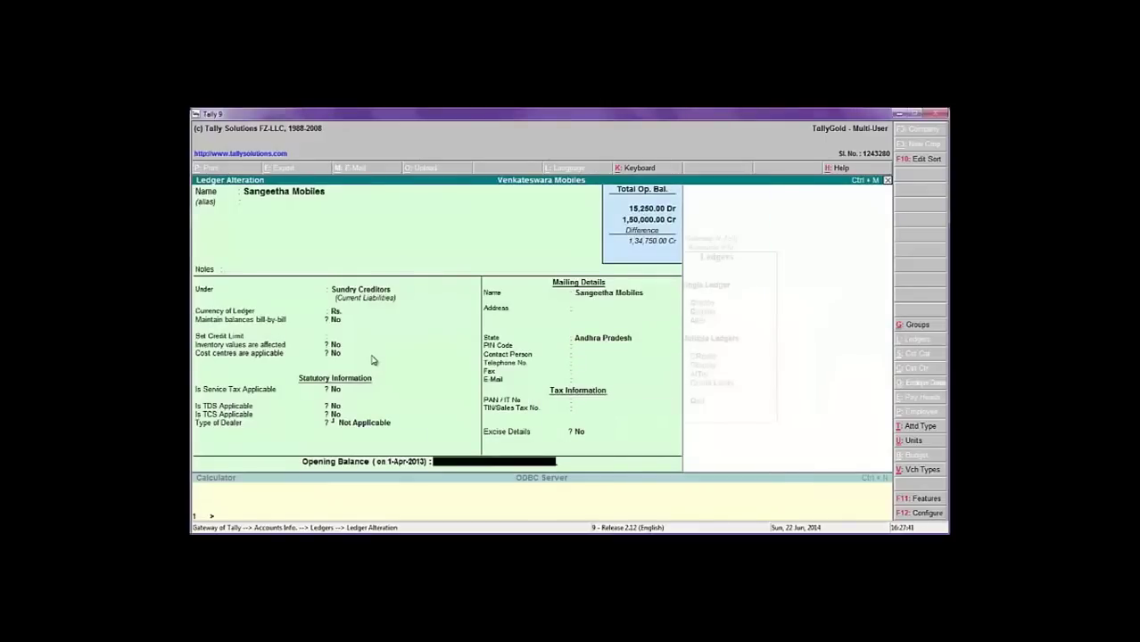
text(20000)
key(Return)
key(Return)
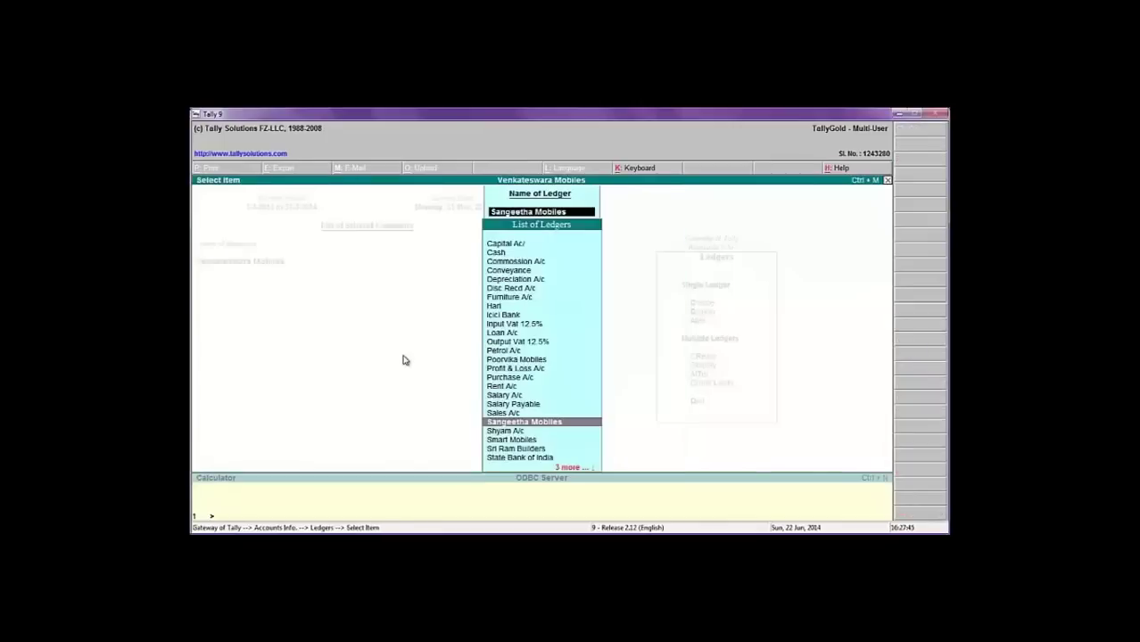
Look up Smart Mobiles in the Excel balance sheet and open its ledger in Tally for alteration.
key(alt+Tab)
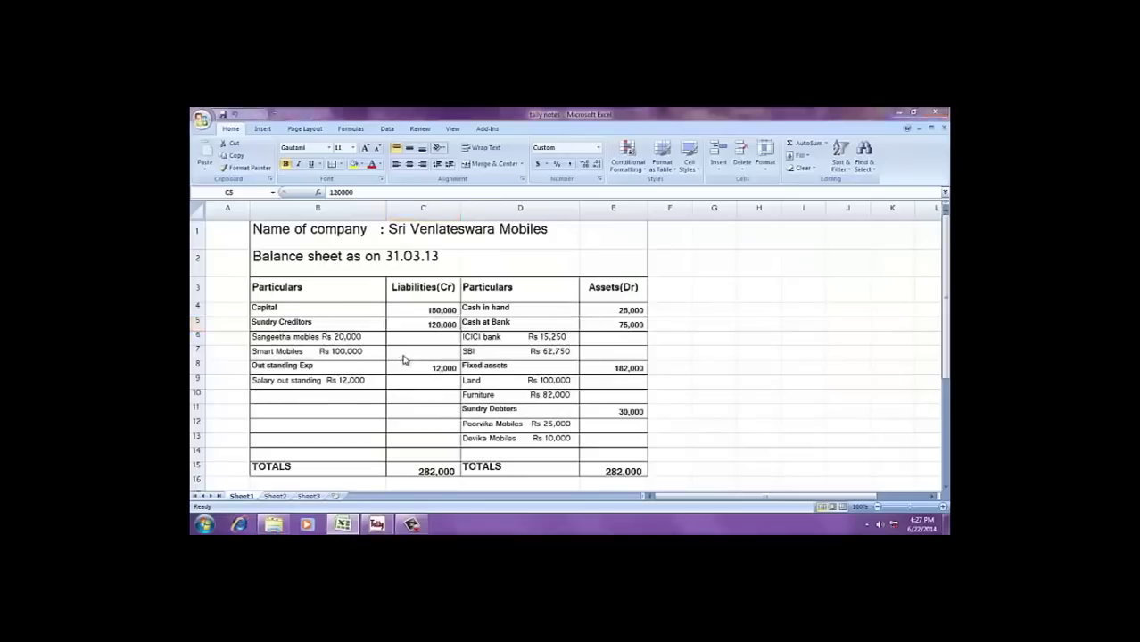
key(alt+Tab)
text(Smar)
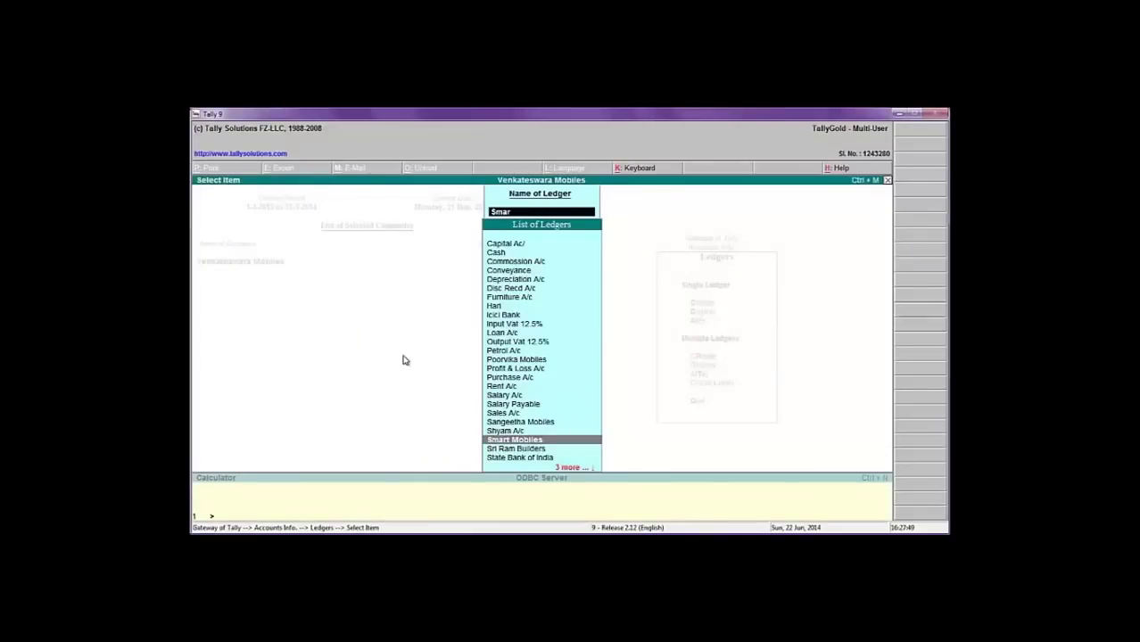
key(Return)
Set the Smart Mobiles type of dealer to Not Applicable and proceed to the state in the mailing details.
key(Return)
key(Return)
key(Return)
key(Return)
key(Return)
key(Return)
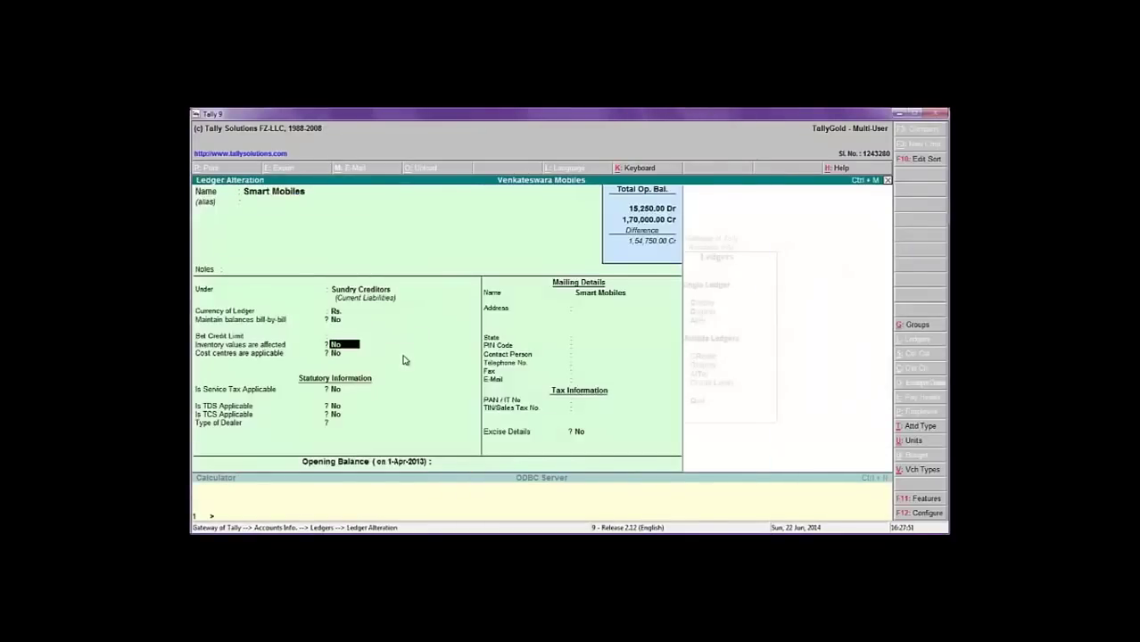
key(Return)
key(Return)
key(Return)
key(Return)
key(Return)
key(Return)
key(Return)
key(Return)
key(Return)
key(Return)
key(Return)
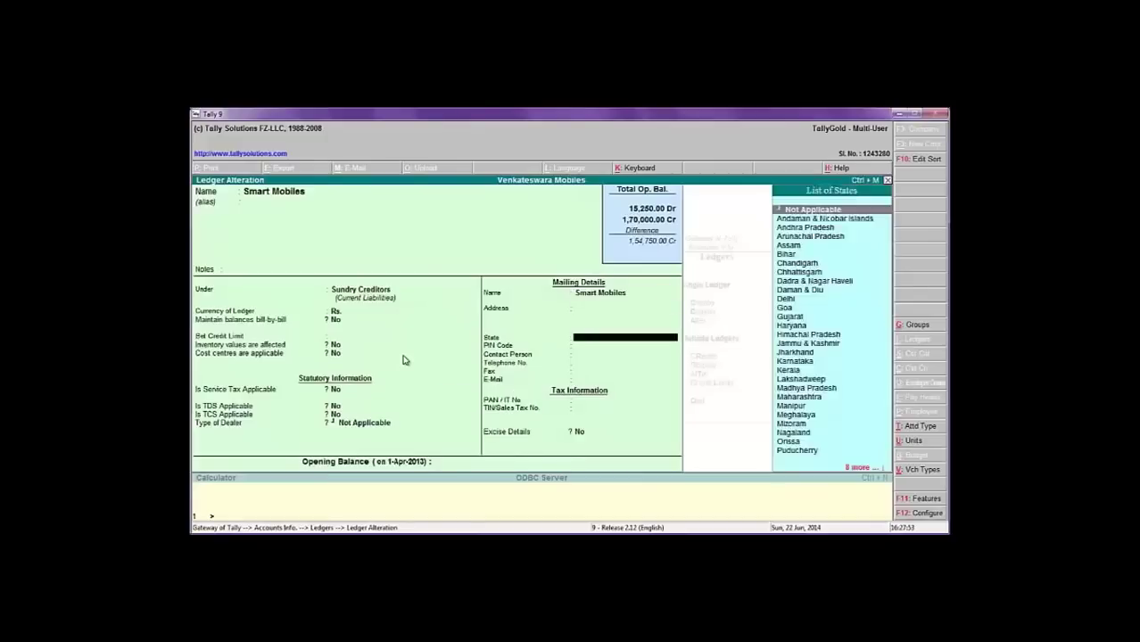
Set the Smart Mobiles state to Not Applicable and its opening balance to 1,00,000 Cr, and save the ledger.
key(Return)
key(Return)
key(Return)
key(Return)
key(Return)
key(Return)
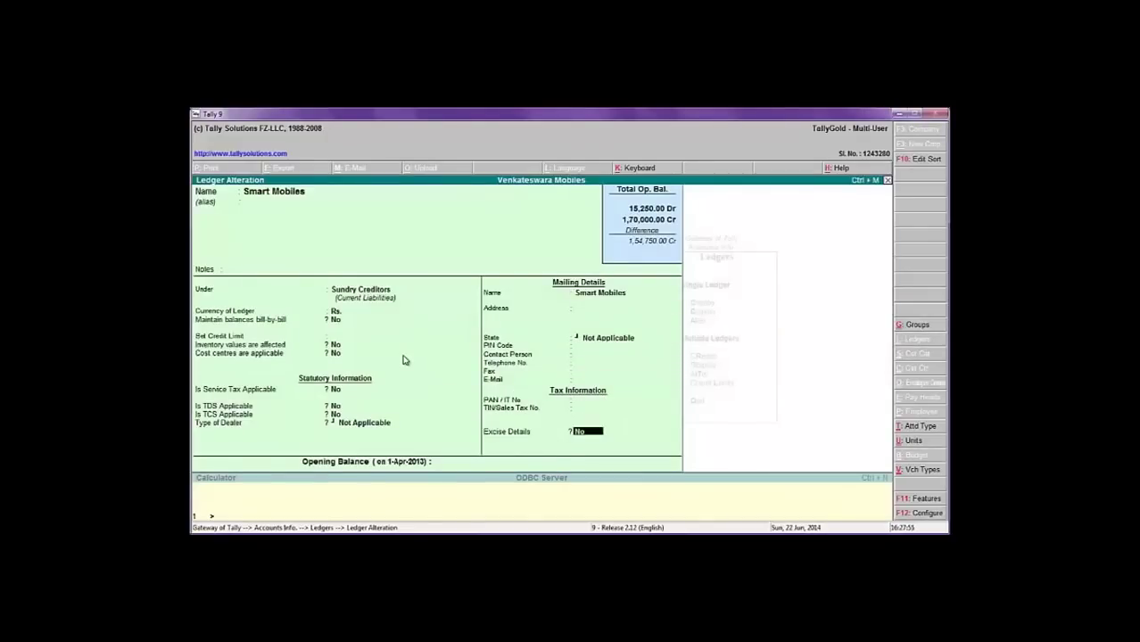
text(100)
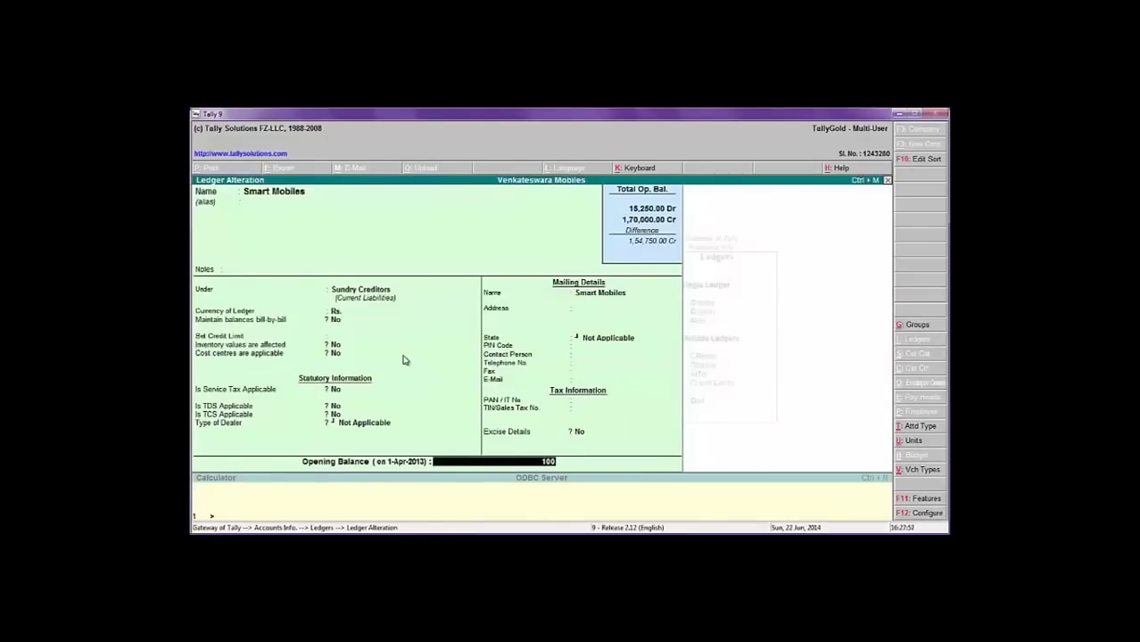
text(000)
key(Return)
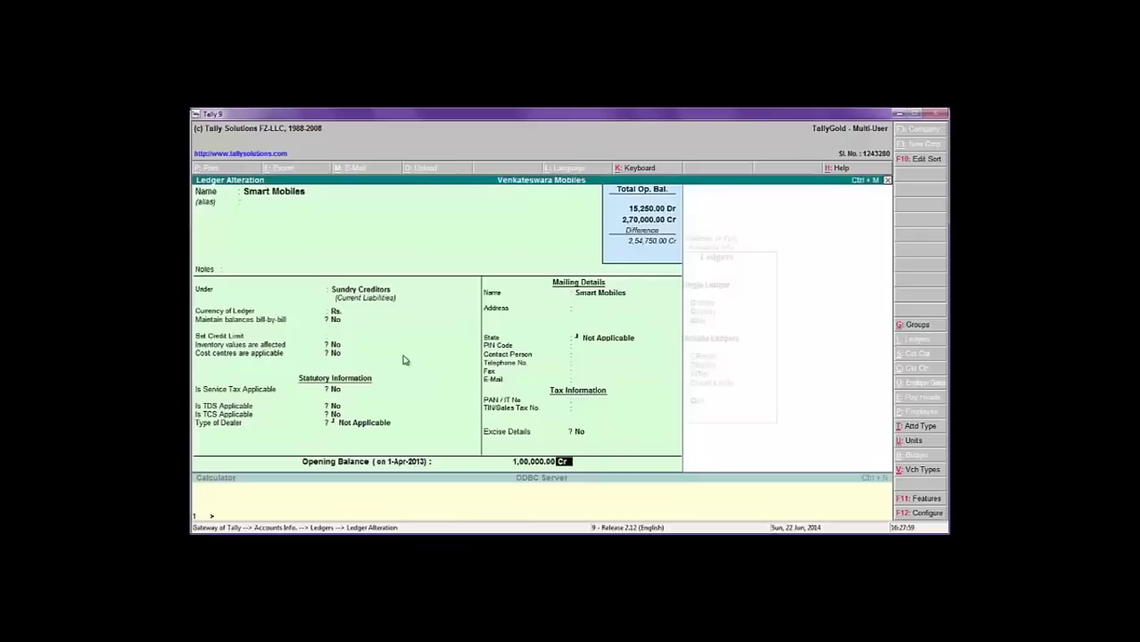
key(Return)
key(Return)
Check the Capital, Sundry Creditors and outstanding expense amounts in the Excel balance sheet, and return to the ledger list in Tally.
key(alt+Tab)
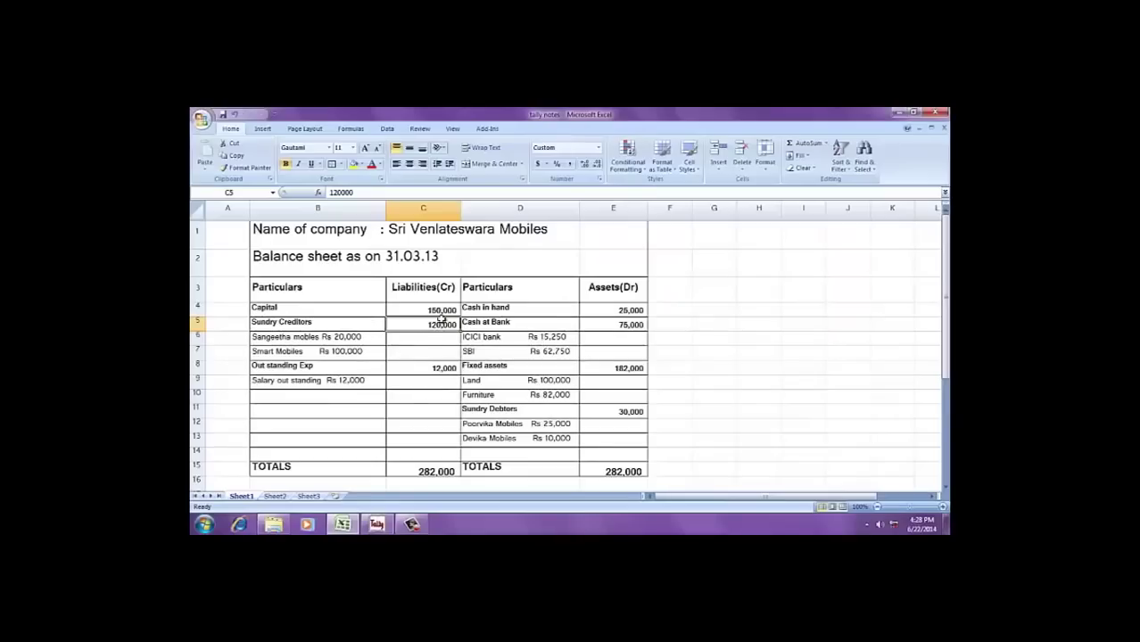
click(441, 312)
click(436, 326)
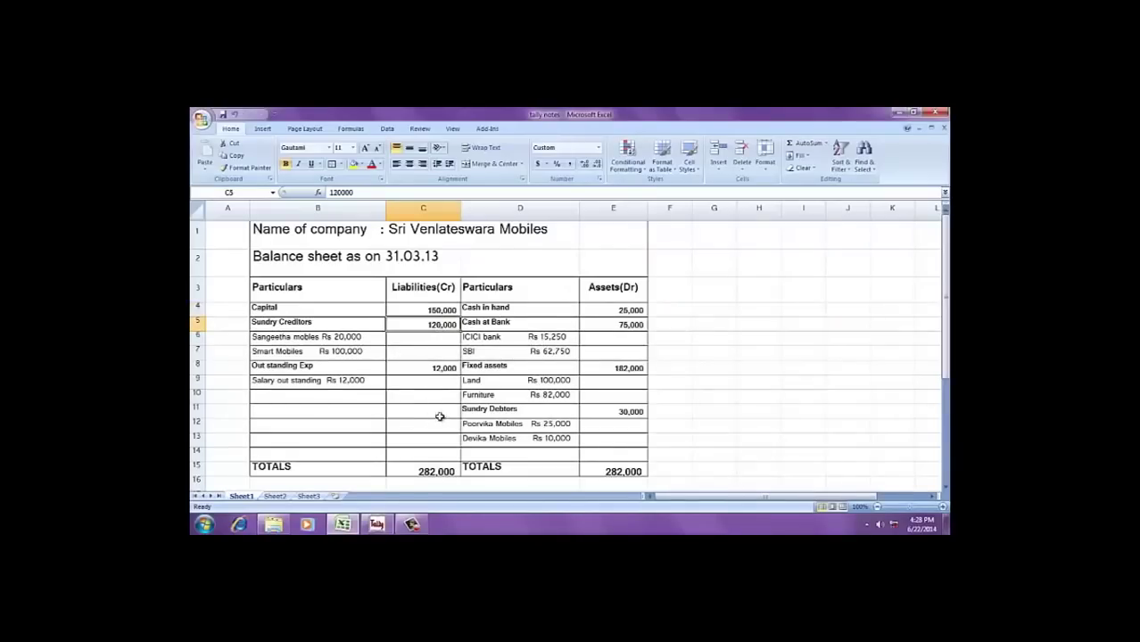
click(449, 368)
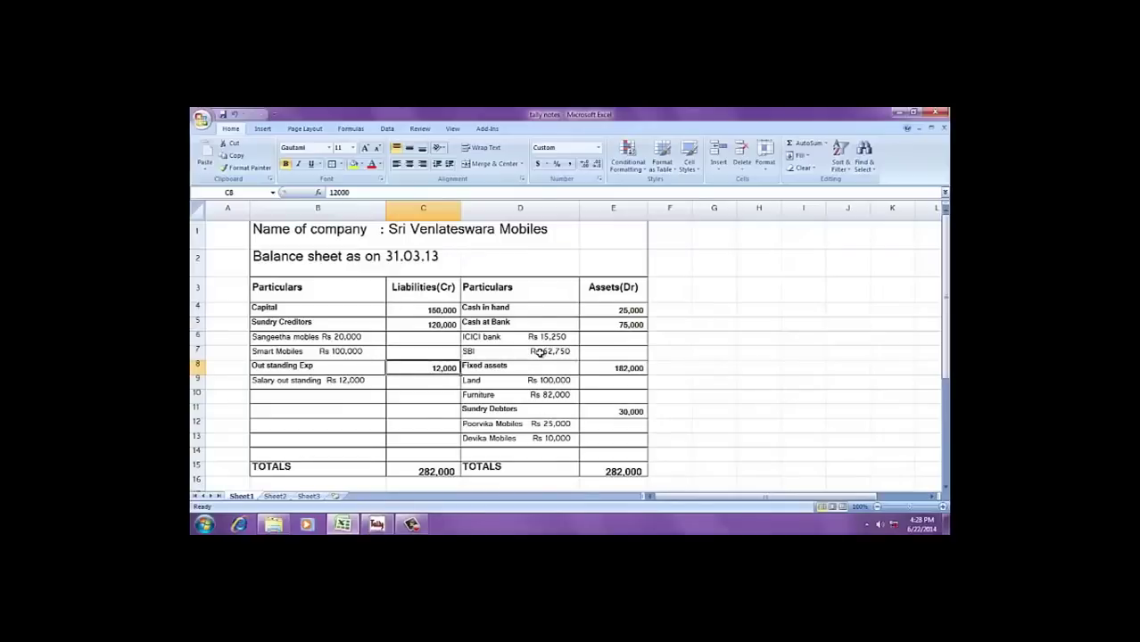
key(alt+Tab)
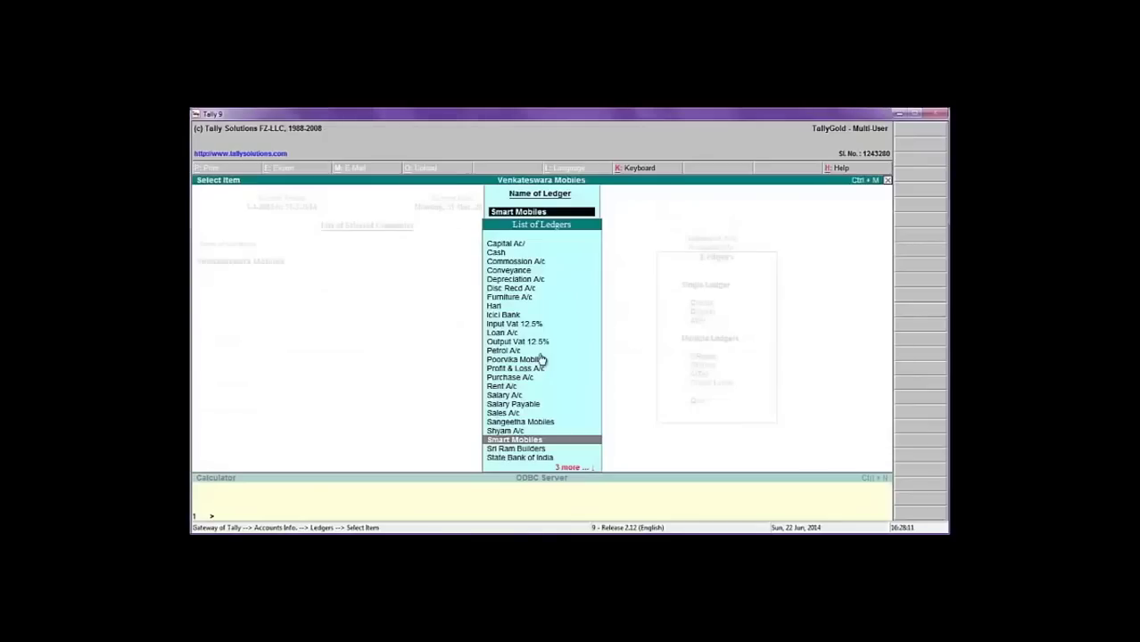
Open the Salary Payable ledger for alteration and proceed to the state in its mailing details.
text(Sala)
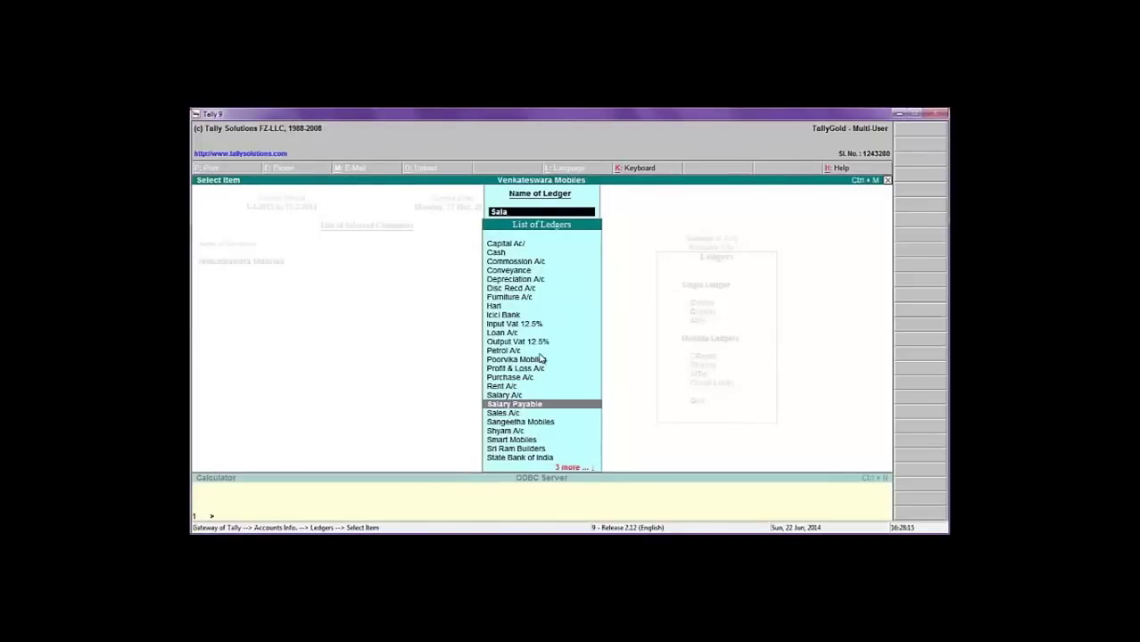
key(Return)
key(Return)
key(Return)
key(Return)
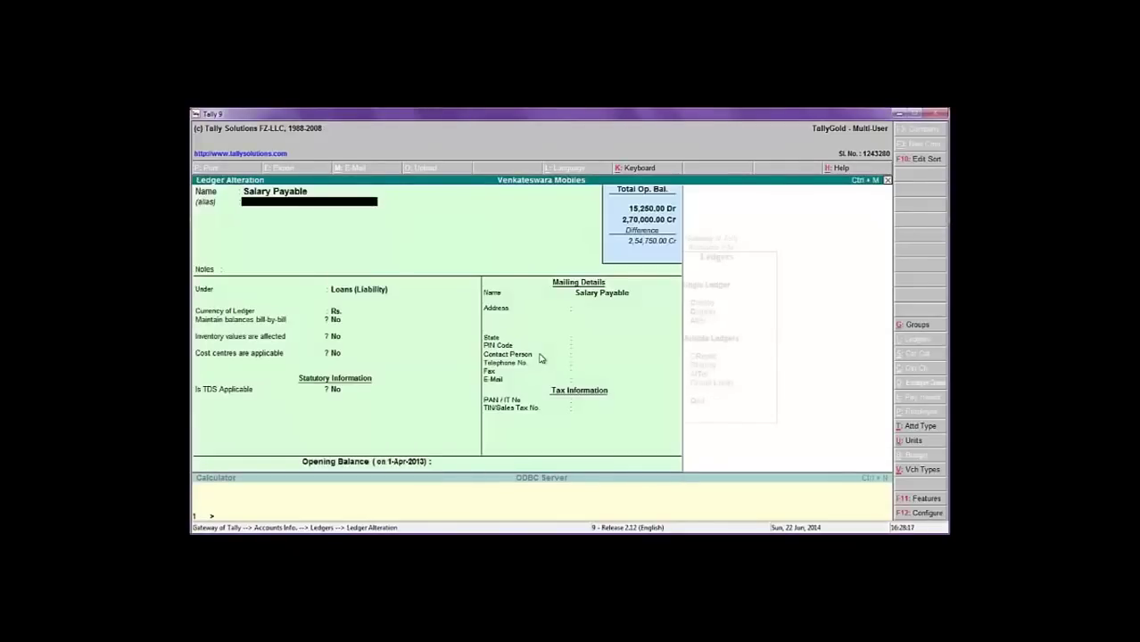
key(Return)
key(Return)
key(Return)
key(Return)
key(Return)
key(Return)
key(Return)
key(Return)
key(Return)
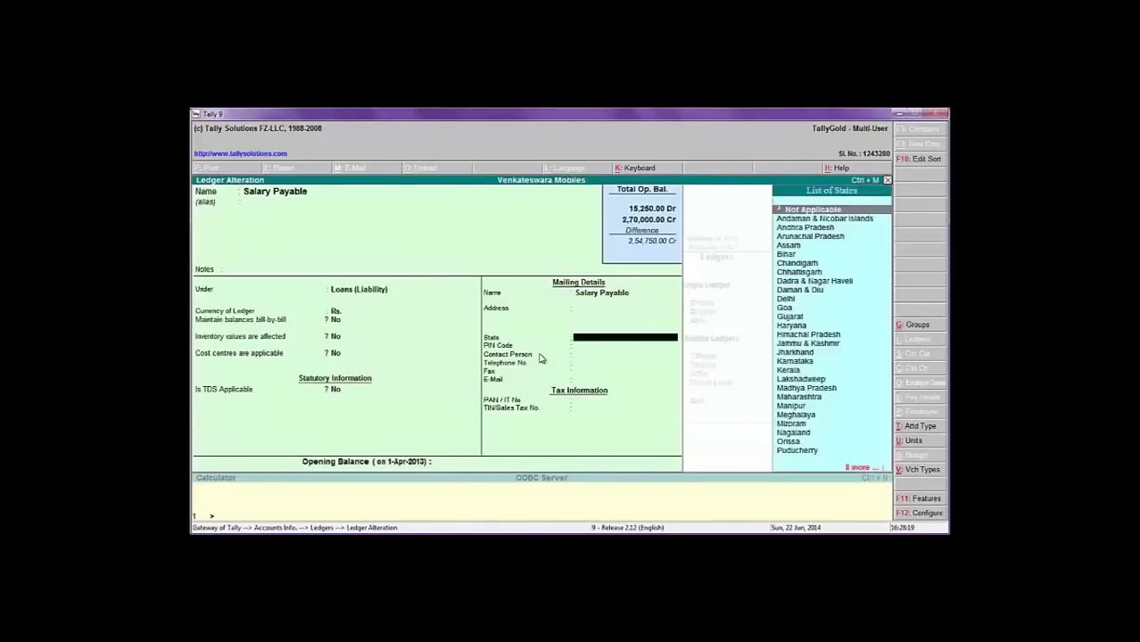
Set the Salary Payable state to Not Applicable and its opening balance to 12,000 Cr, and save the ledger.
key(Return)
key(Return)
key(Return)
key(Return)
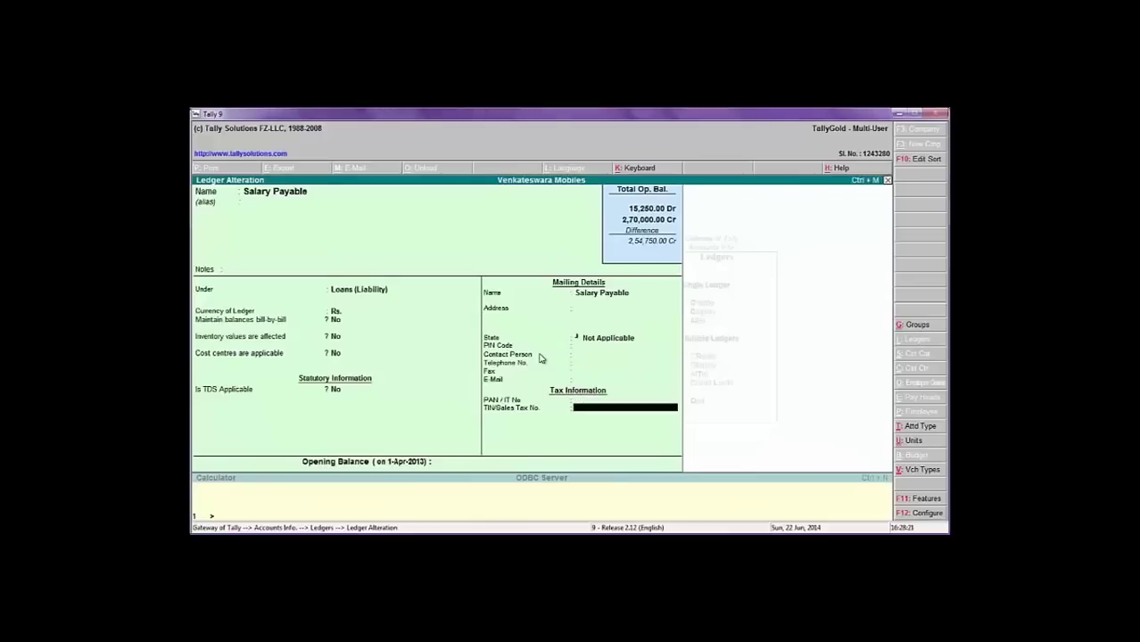
text(12000)
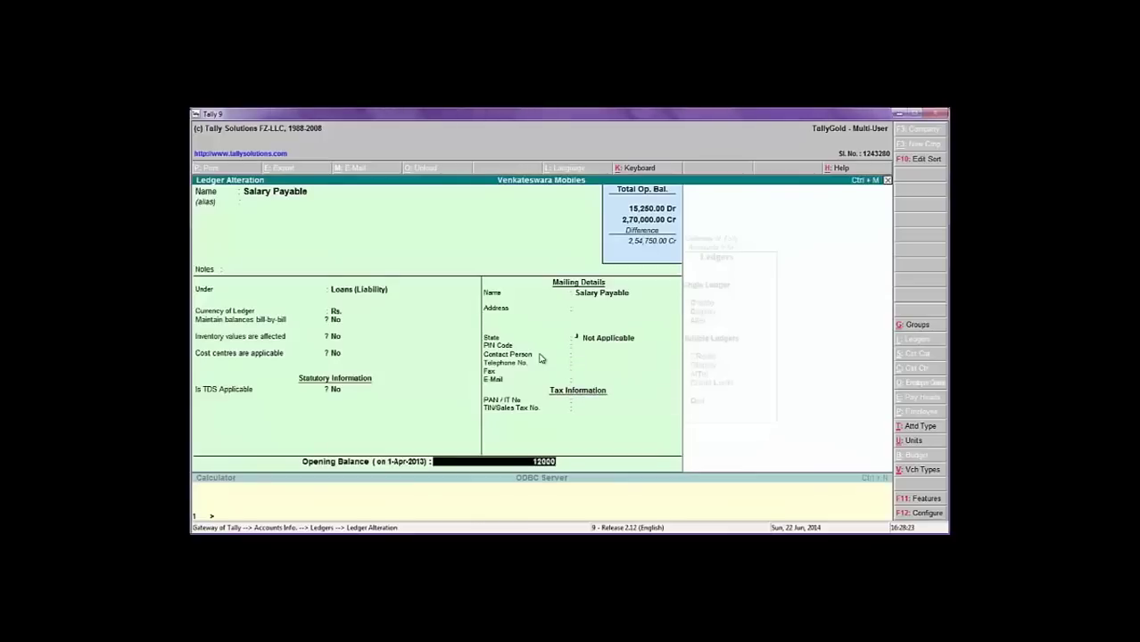
key(Return)
key(Return)
key(Return)
Look up Cash in hand in the Excel balance sheet and open the Cash ledger in Tally for alteration.
key(alt+Tab)
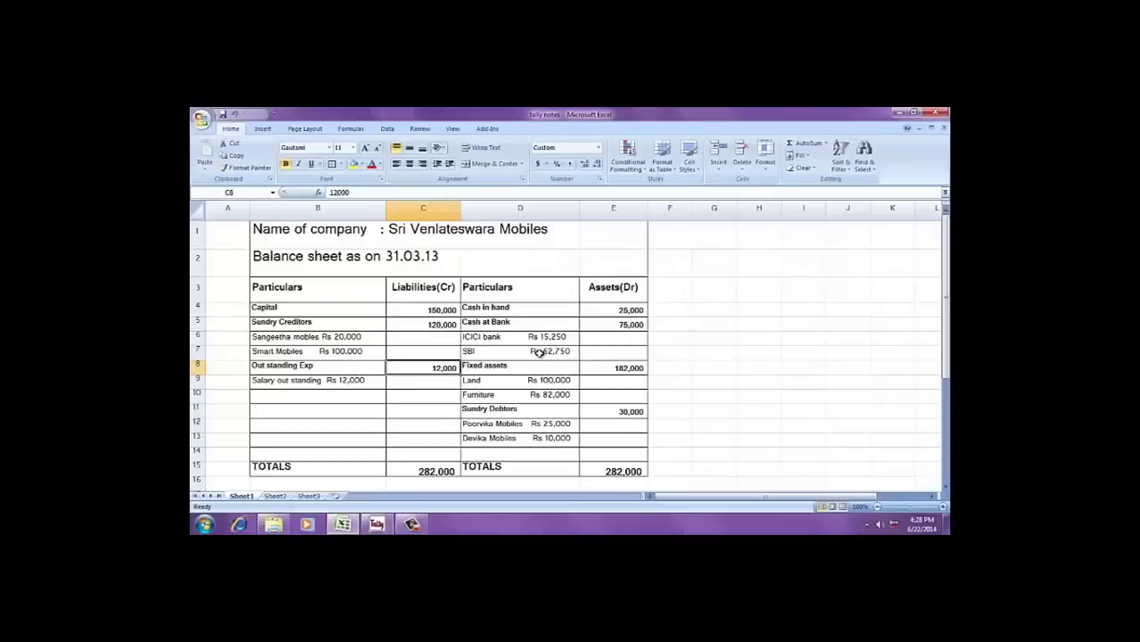
key(Right)
key(Right)
key(Up)
key(Up)
key(Up)
key(Up)
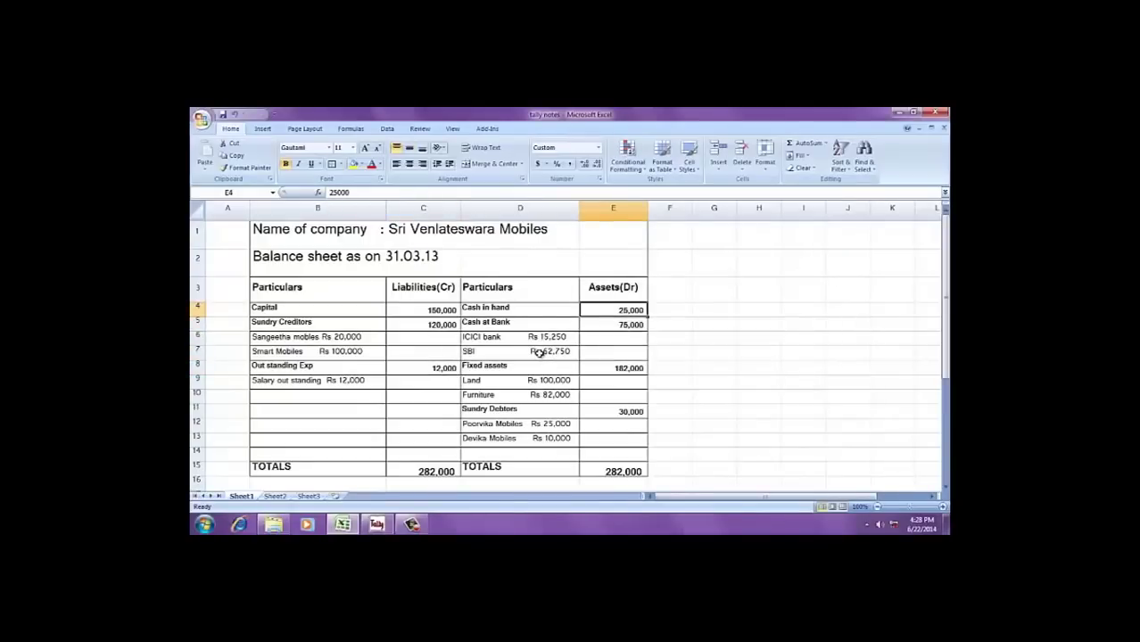
key(Left)
key(Left)
key(Right)
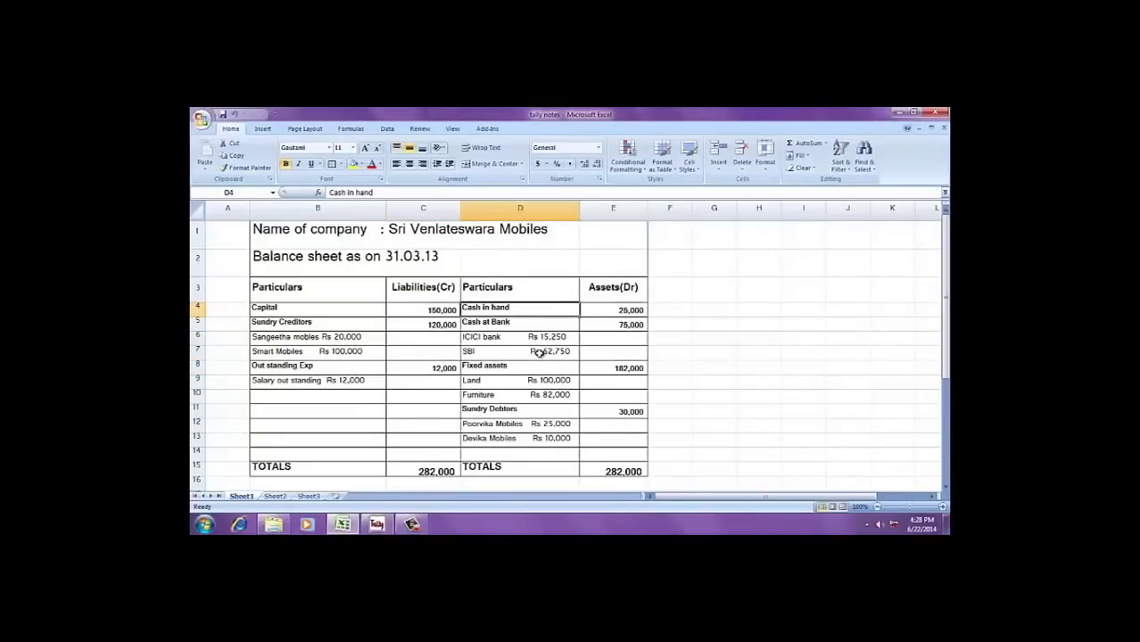
key(alt+Tab)
text(Cas)
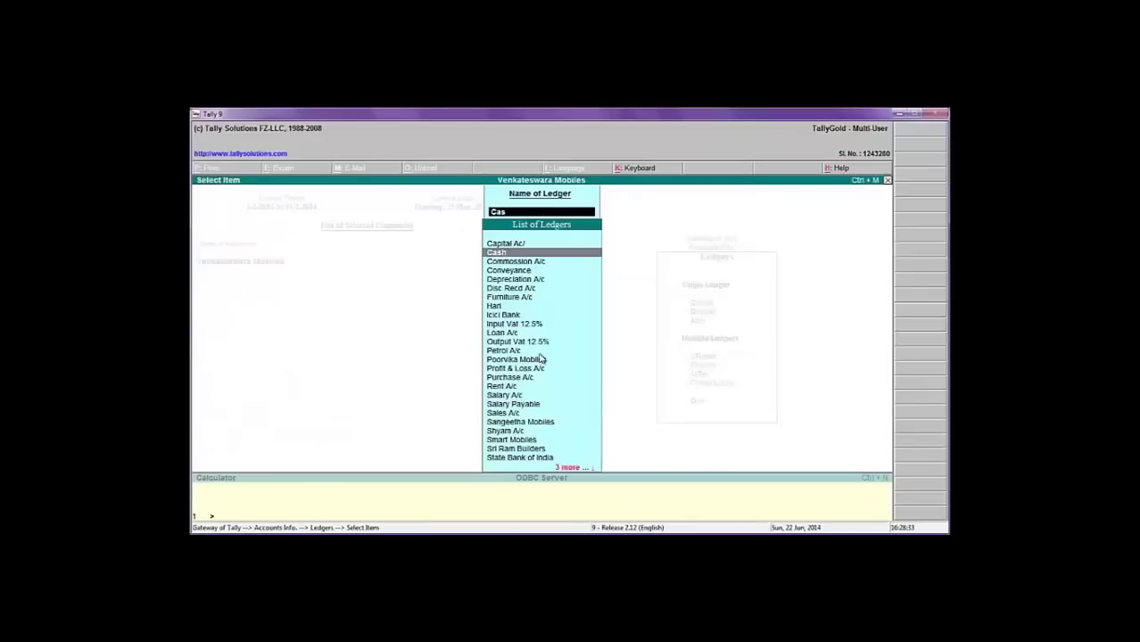
key(Return)
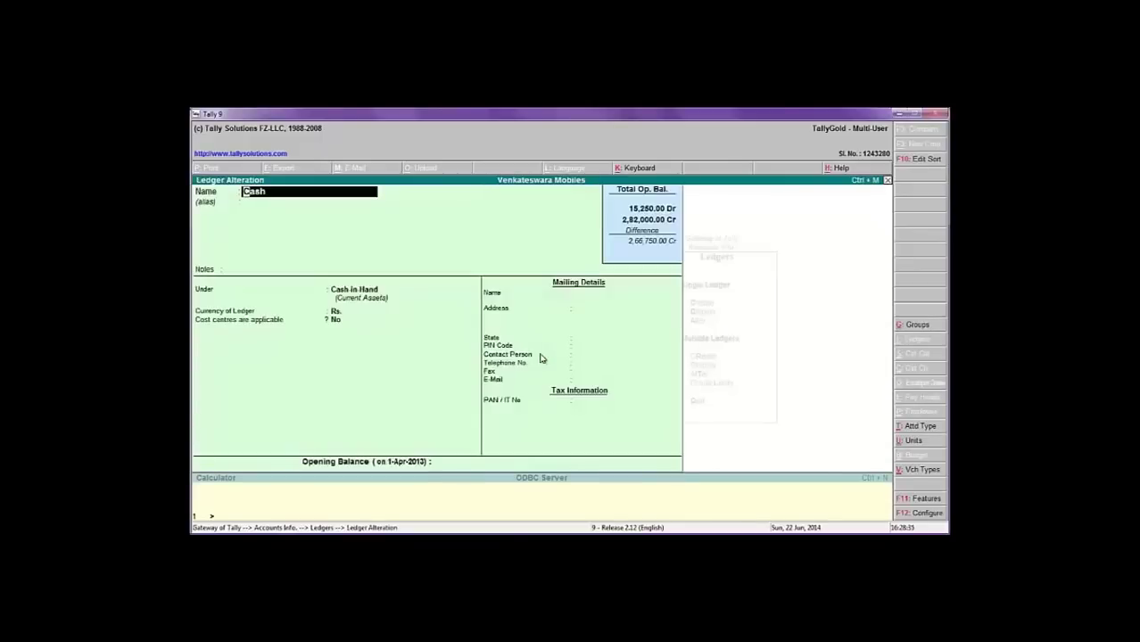
key(Return)
key(Return)
key(Return)
key(Return)
key(Return)
key(Return)
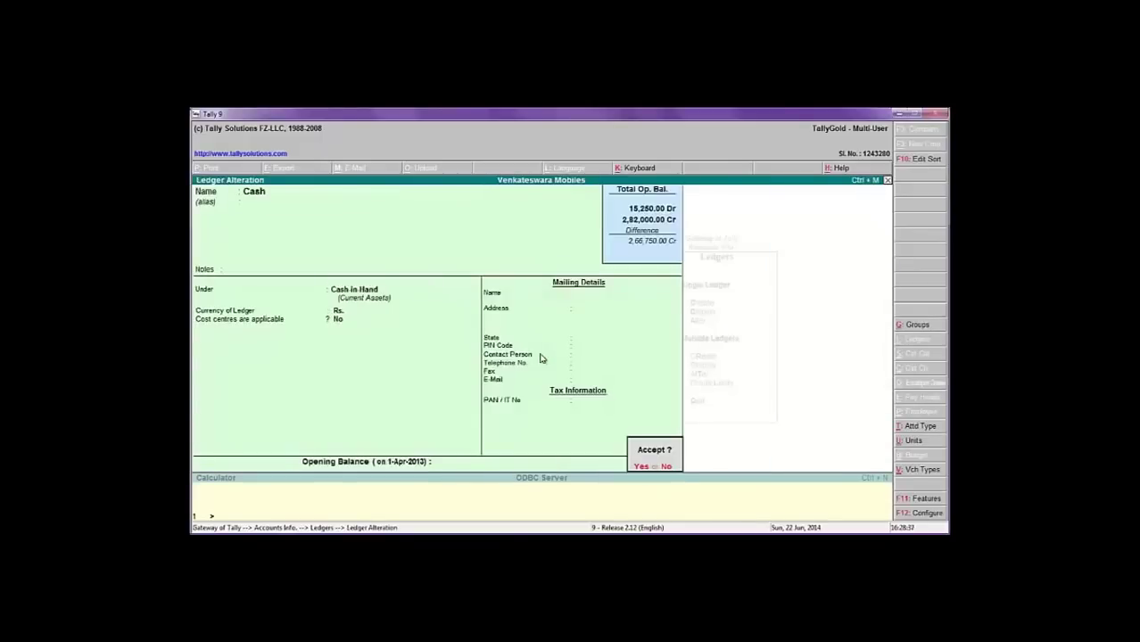
key(n)
Set the opening balance of the Cash ledger to 25,000 Dr and save the ledger.
key(Return)
key(Return)
key(Return)
key(Return)
key(Return)
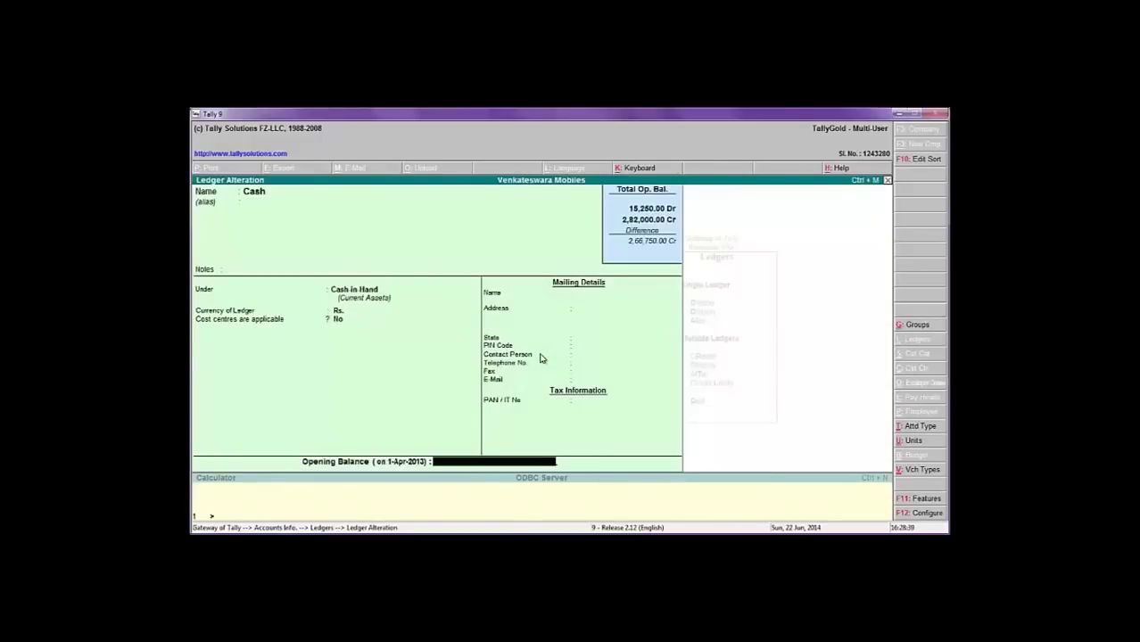
text(25000)
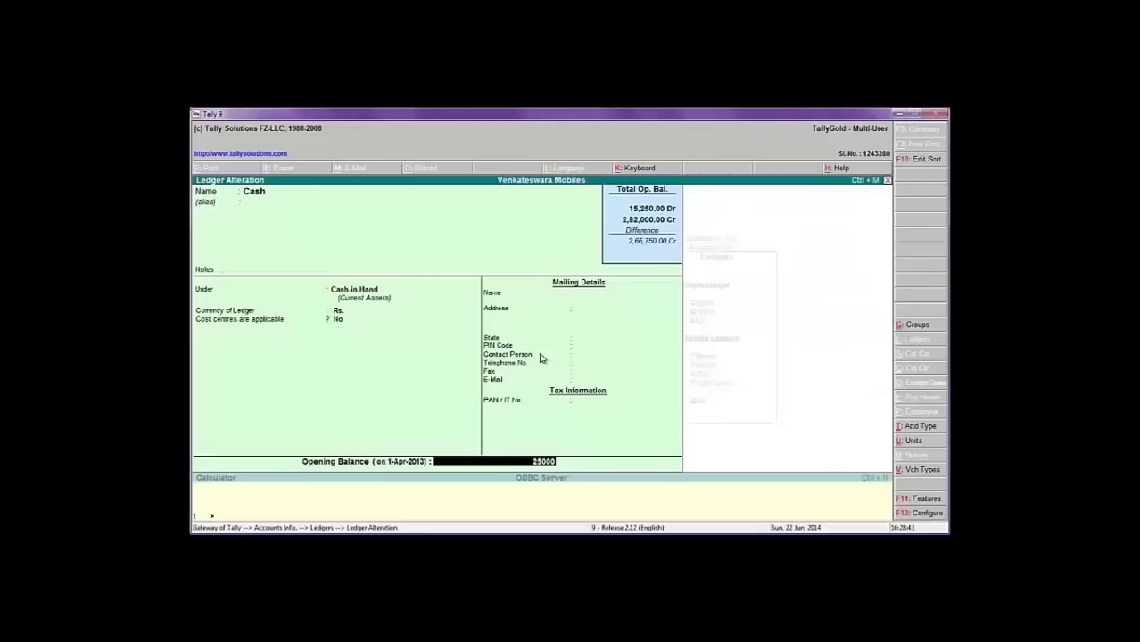
key(Return)
key(Return)
key(Return)
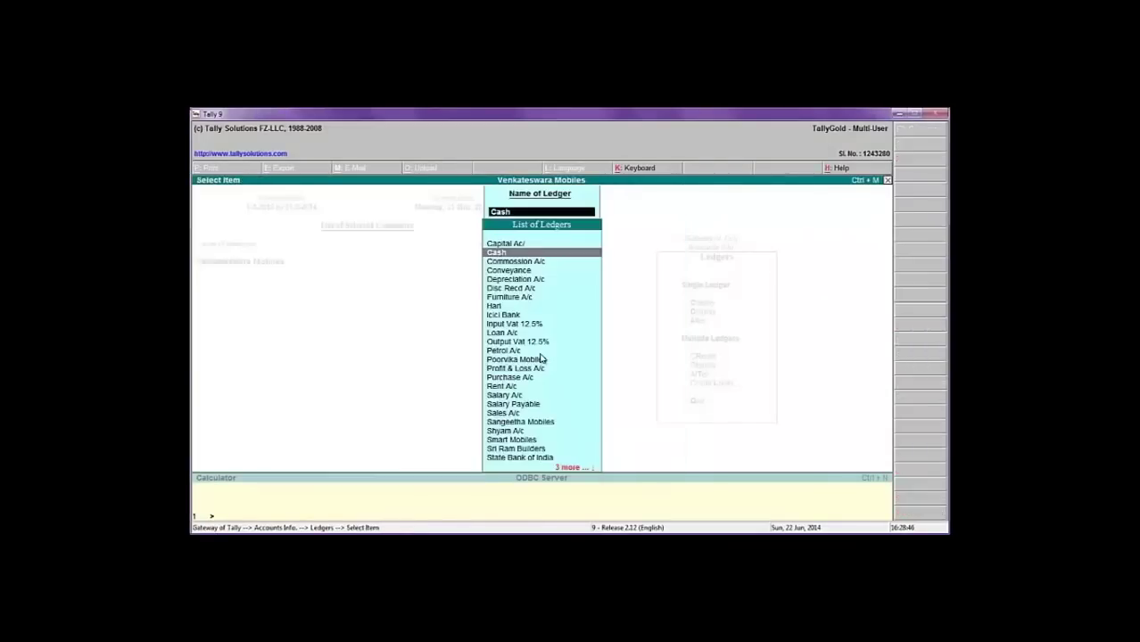
Check the Cash at Bank total and the ICICI bank and SBI amounts in the Excel balance sheet.
key(alt+Tab)
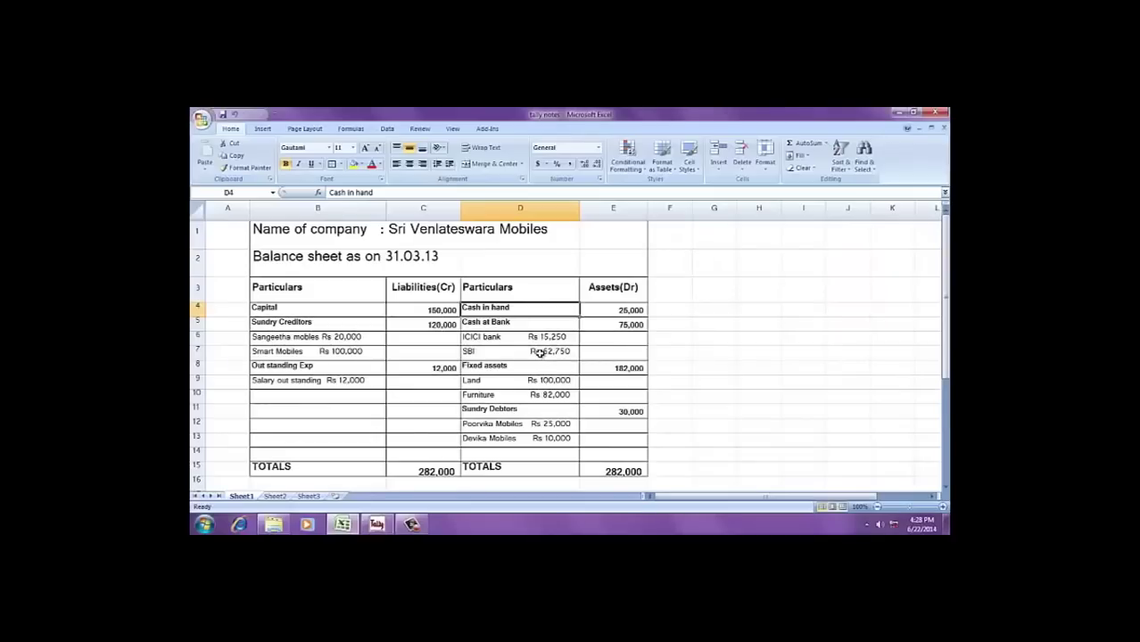
key(Down)
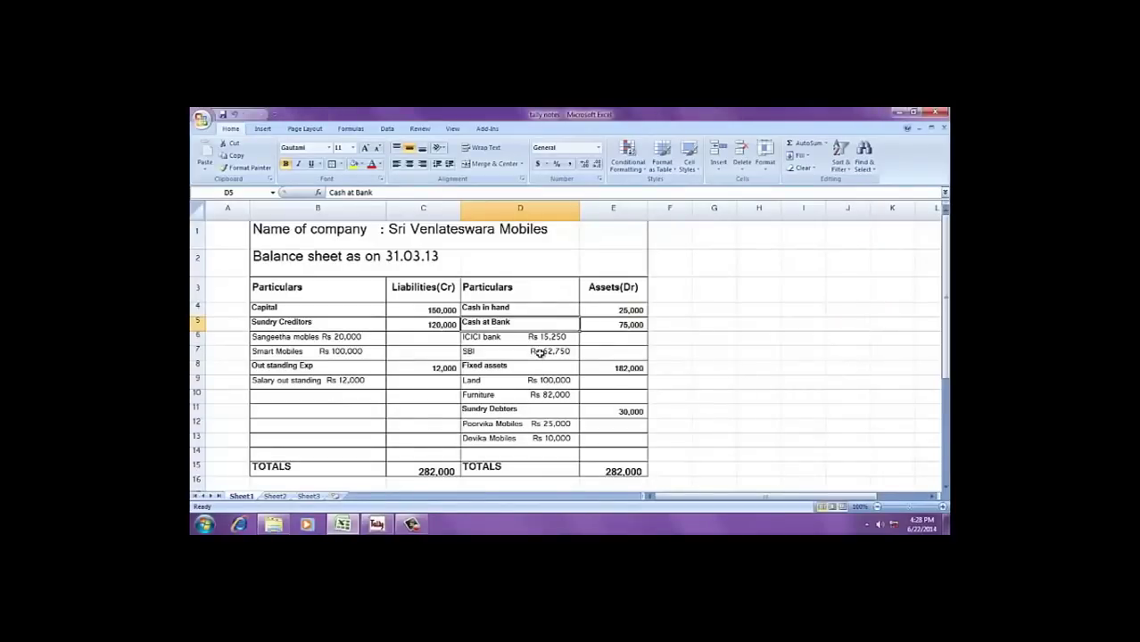
key(alt)
key(n)
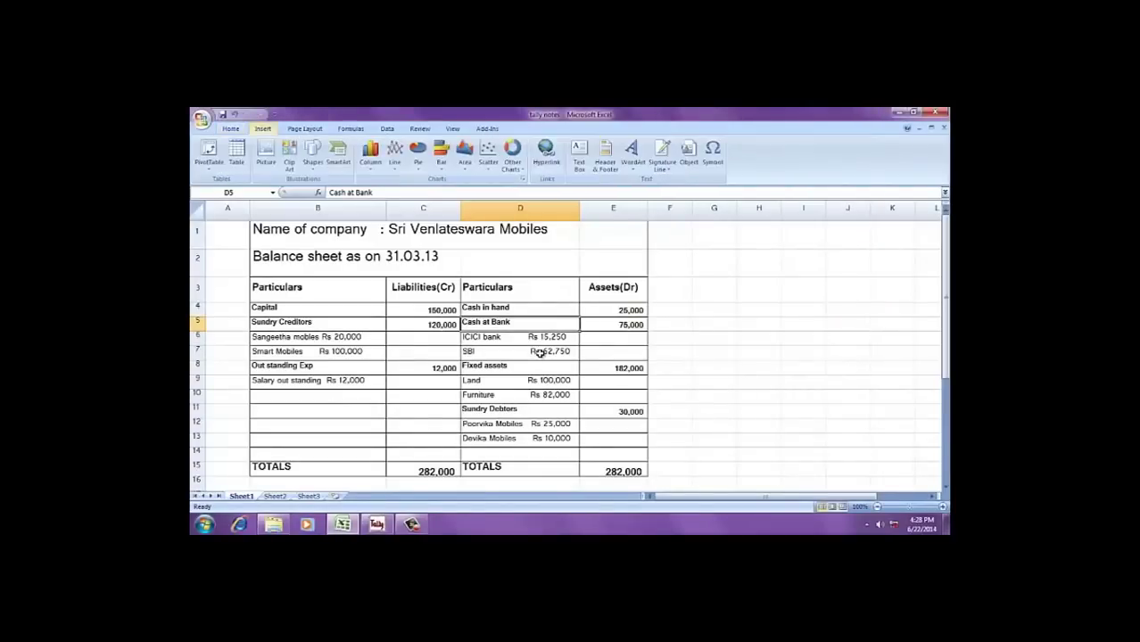
click(625, 328)
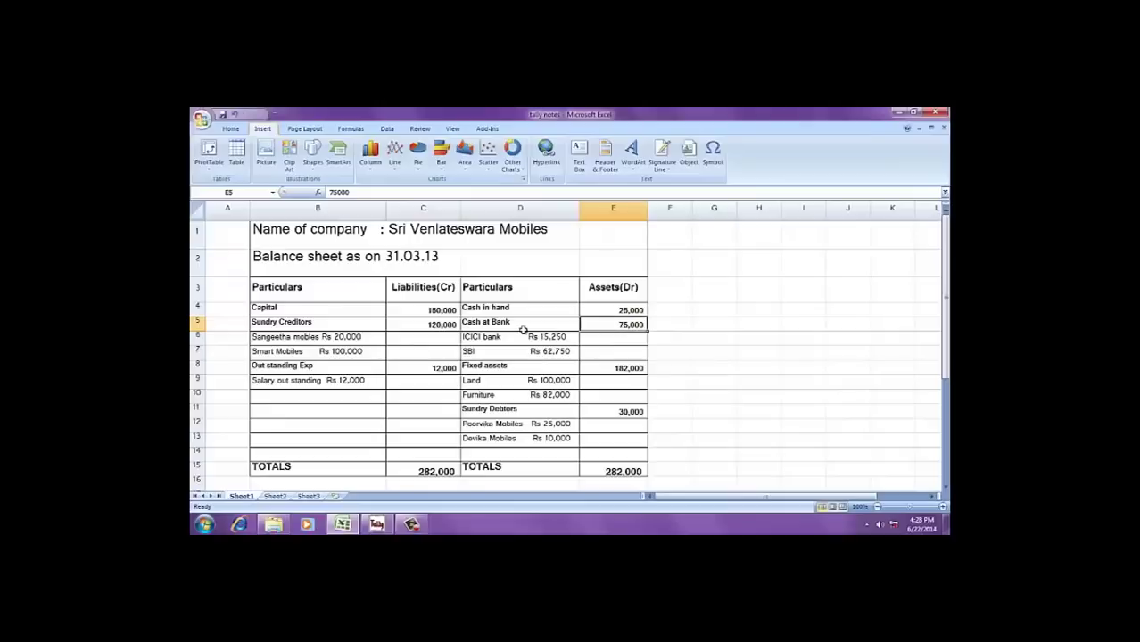
click(554, 343)
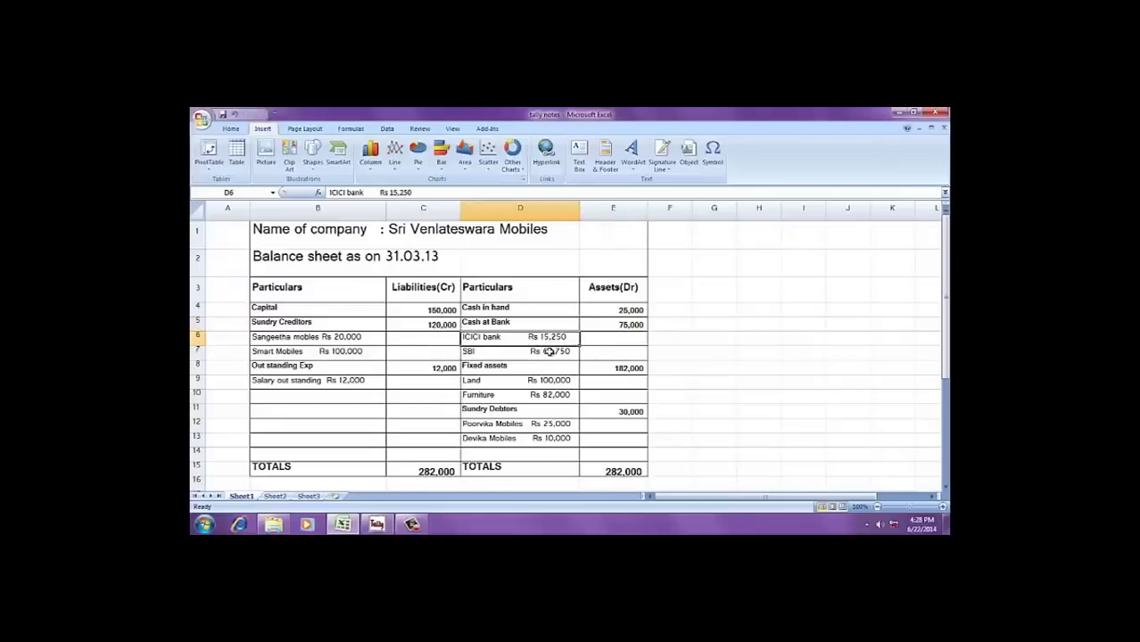
click(547, 351)
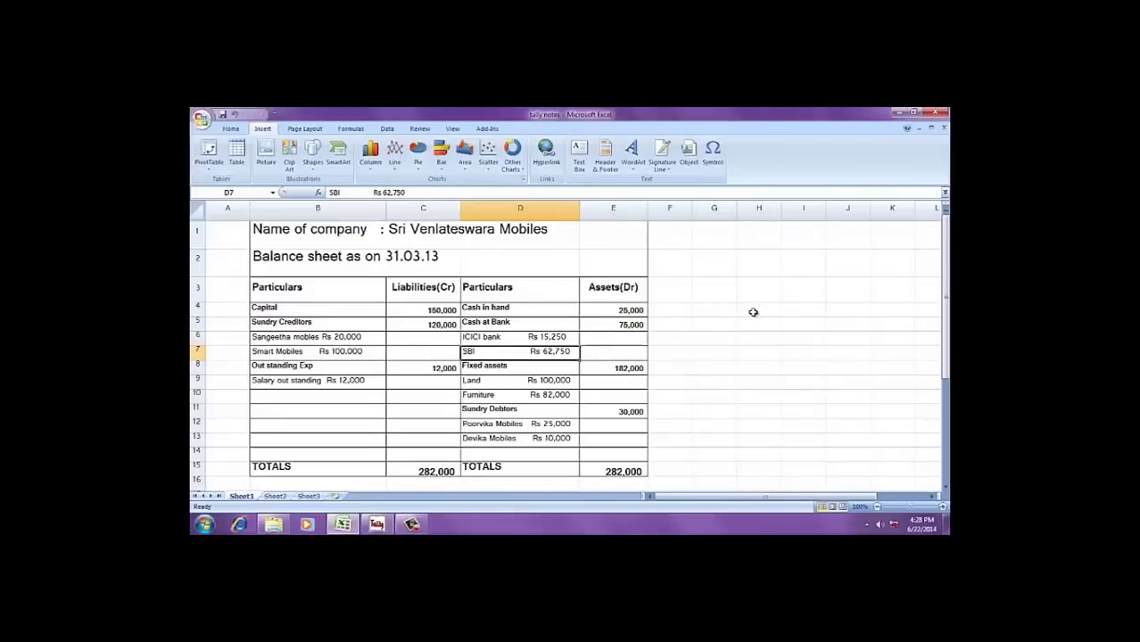
Open the Icici Bank ledger in Tally and compare its opening balance with the Excel balance sheet.
key(alt+Tab)
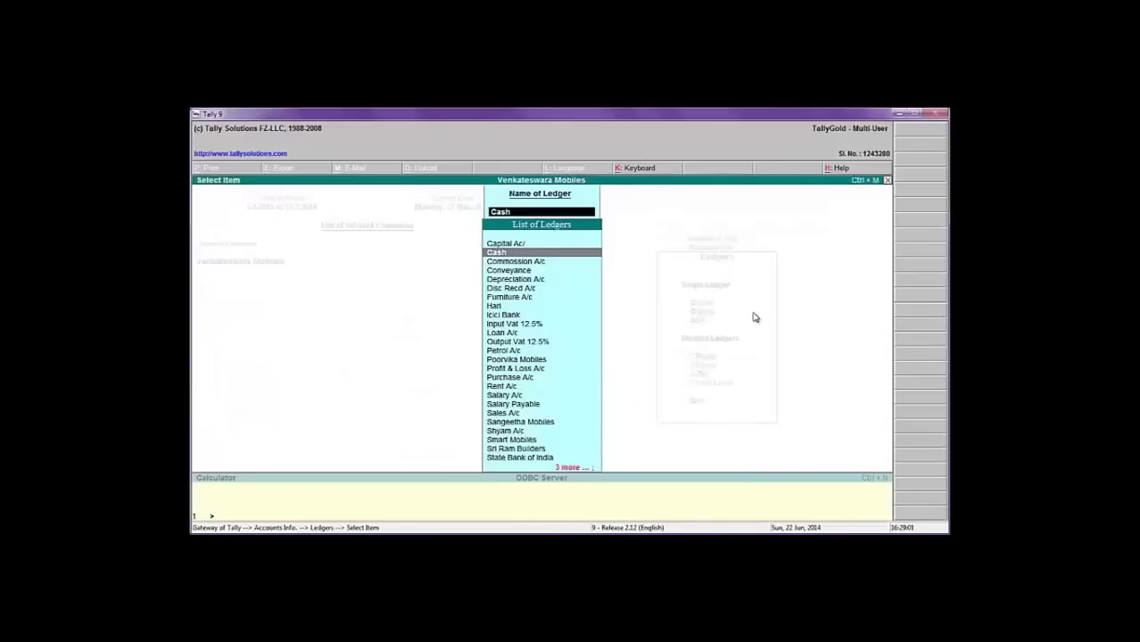
text(ic)
key(Return)
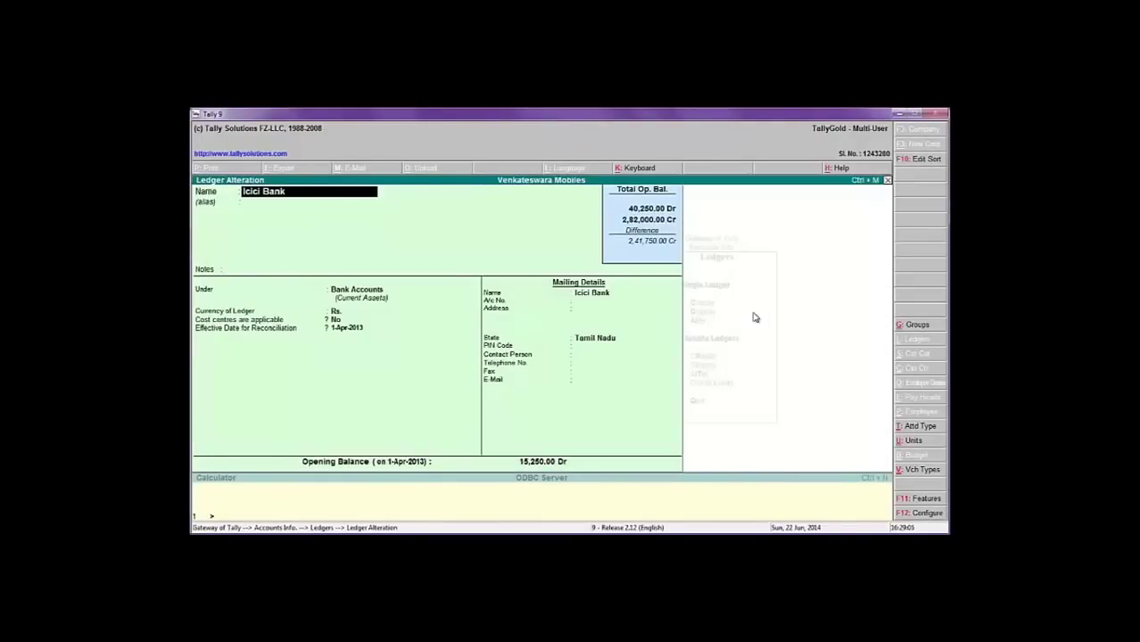
key(alt+Tab)
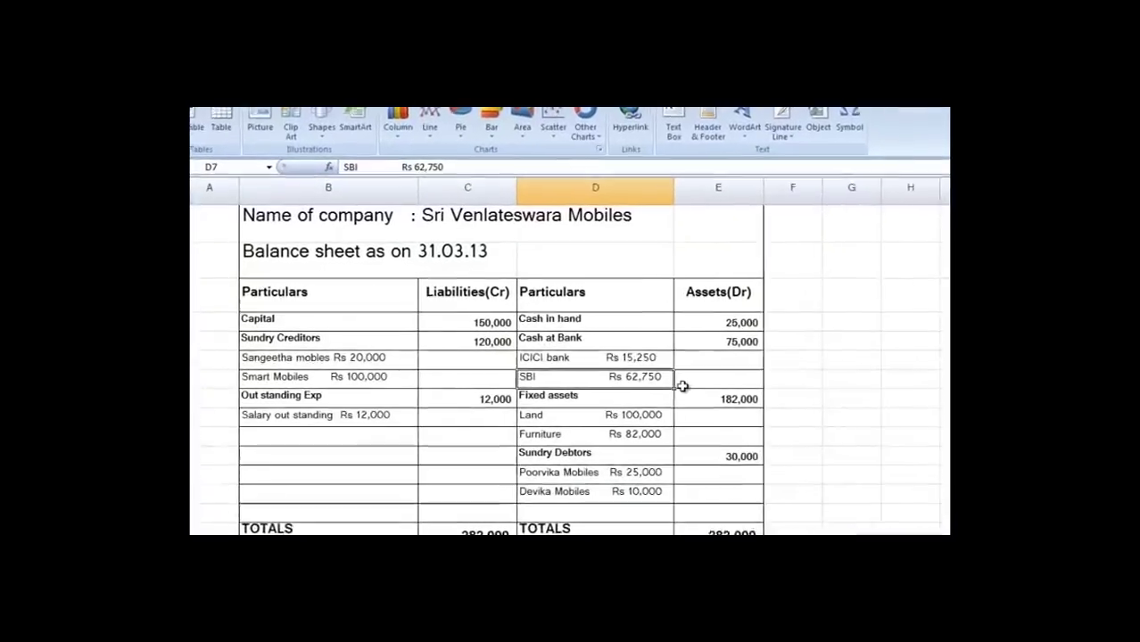
key(alt+Tab)
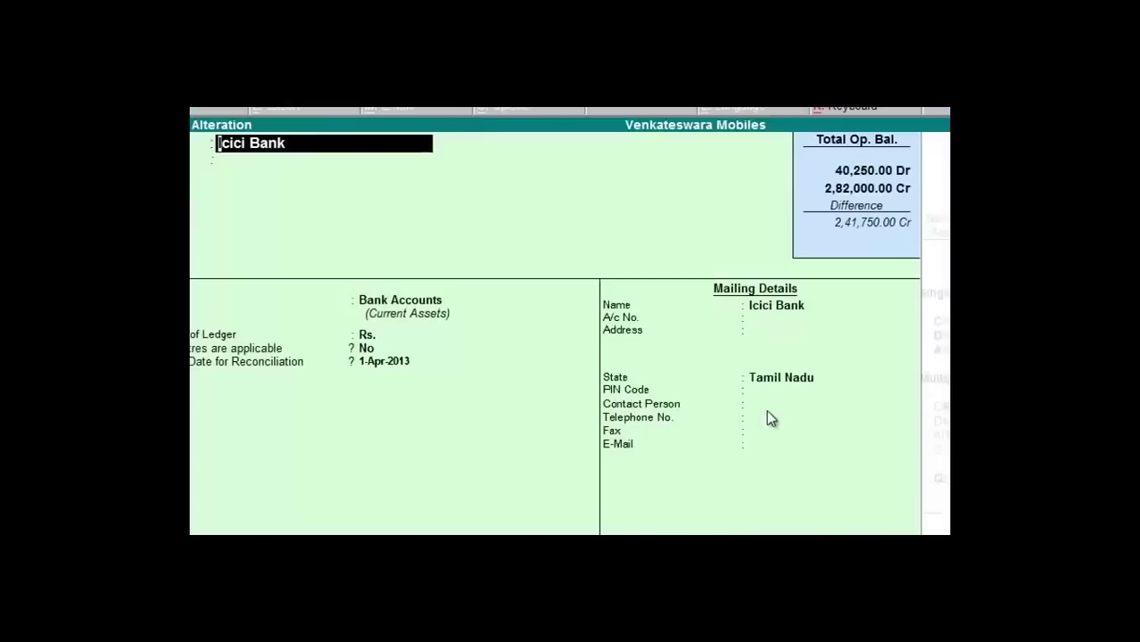
key(BackSpace)
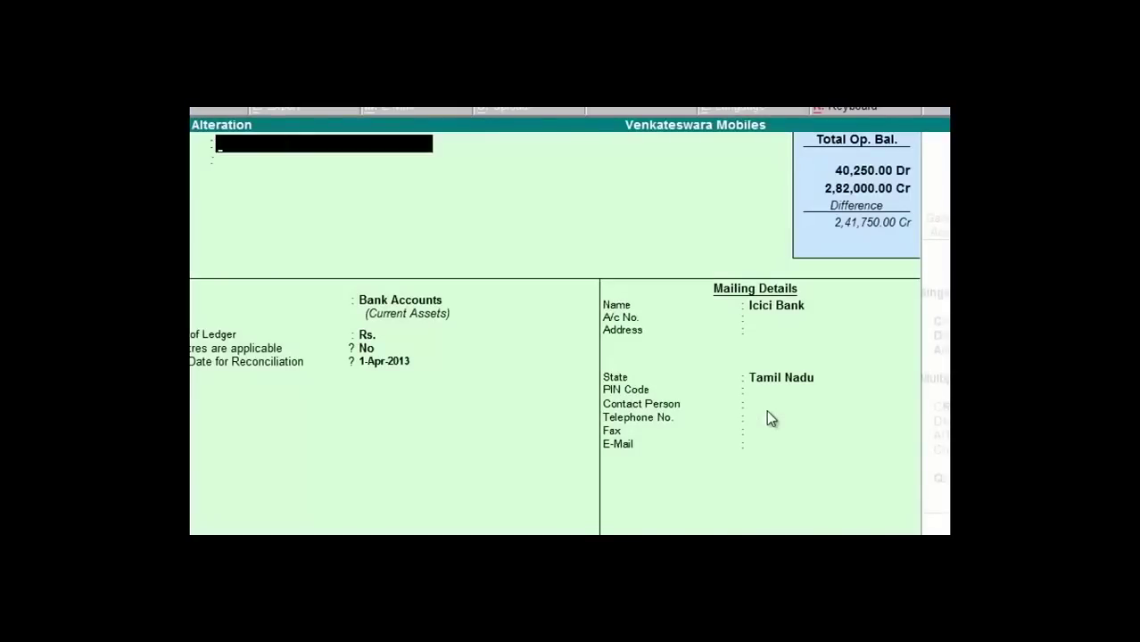
text(St)
key(BackSpace)
key(BackSpace)
key(Escape)
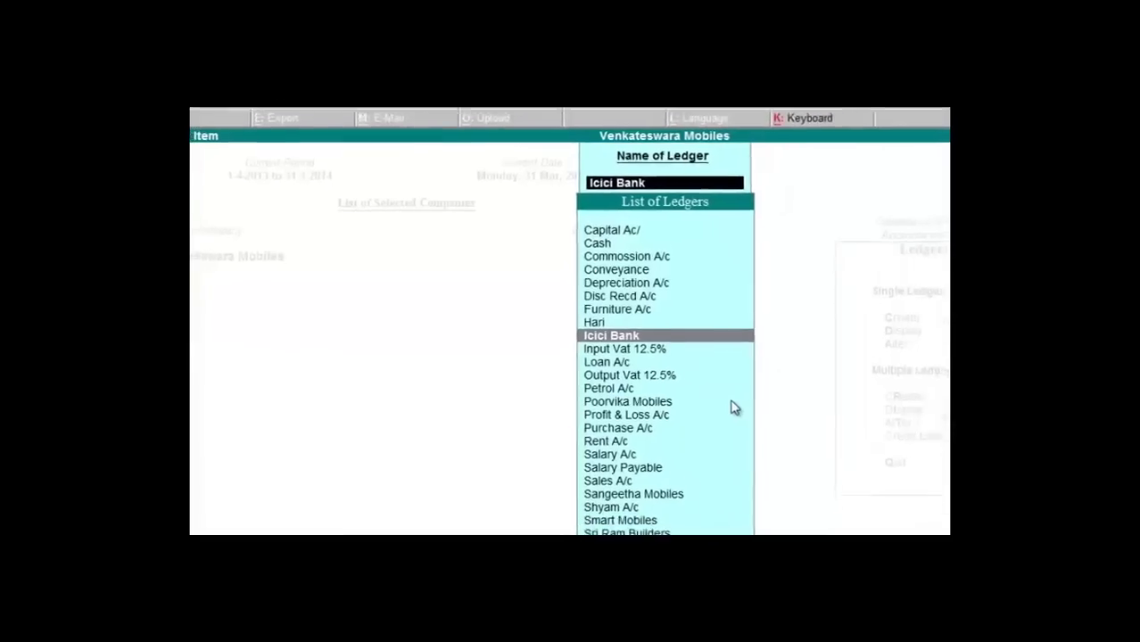
Open the State Bank of India ledger for alteration and proceed through its details to the opening balance.
text(St)
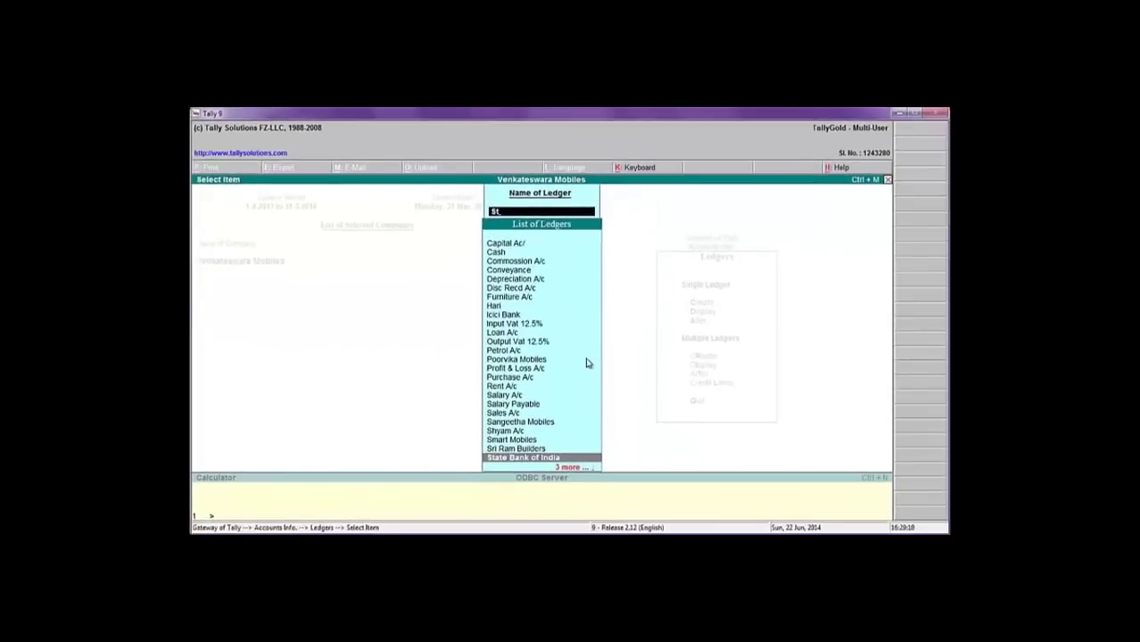
key(Return)
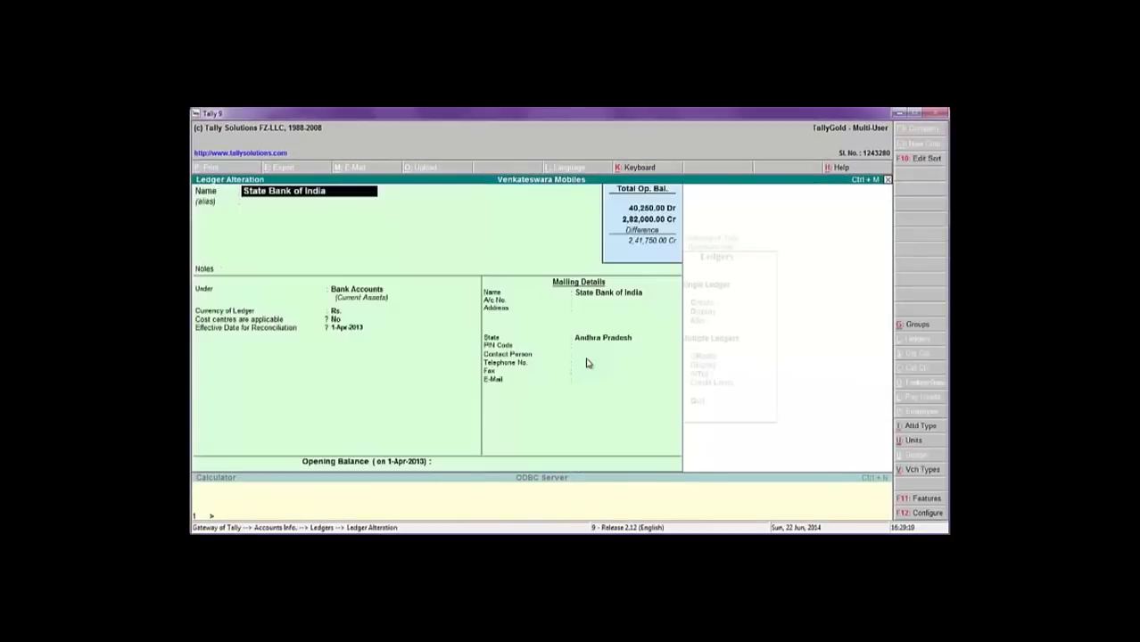
key(Return)
key(Return)
key(Return)
key(Return)
key(Return)
key(Return)
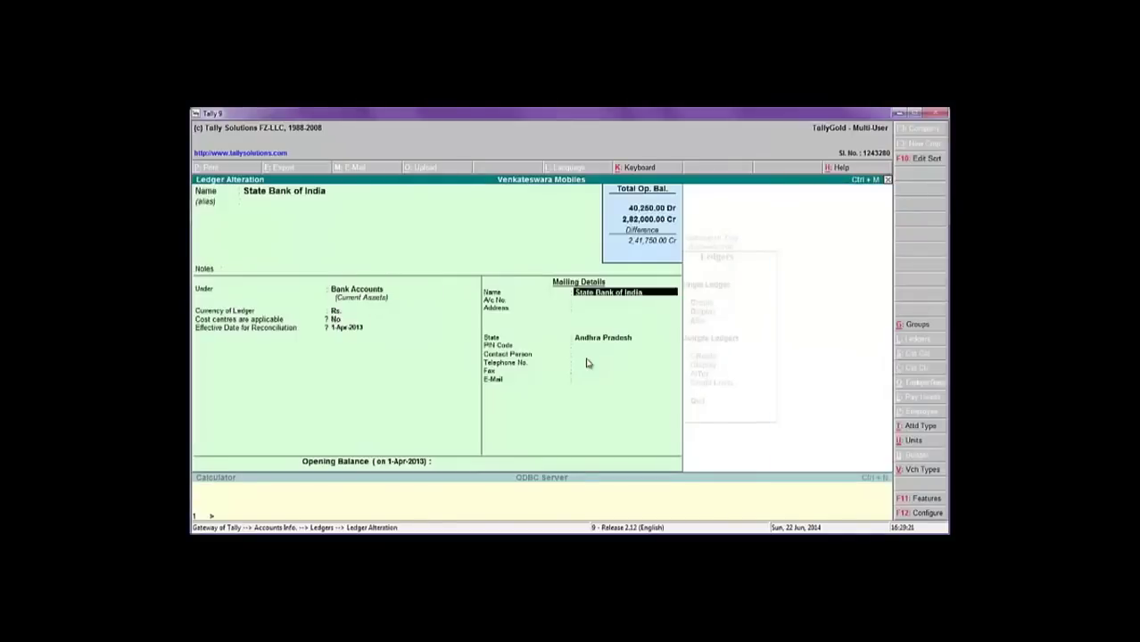
key(Return)
key(Return)
key(Return)
key(Return)
key(Return)
key(Return)
key(Return)
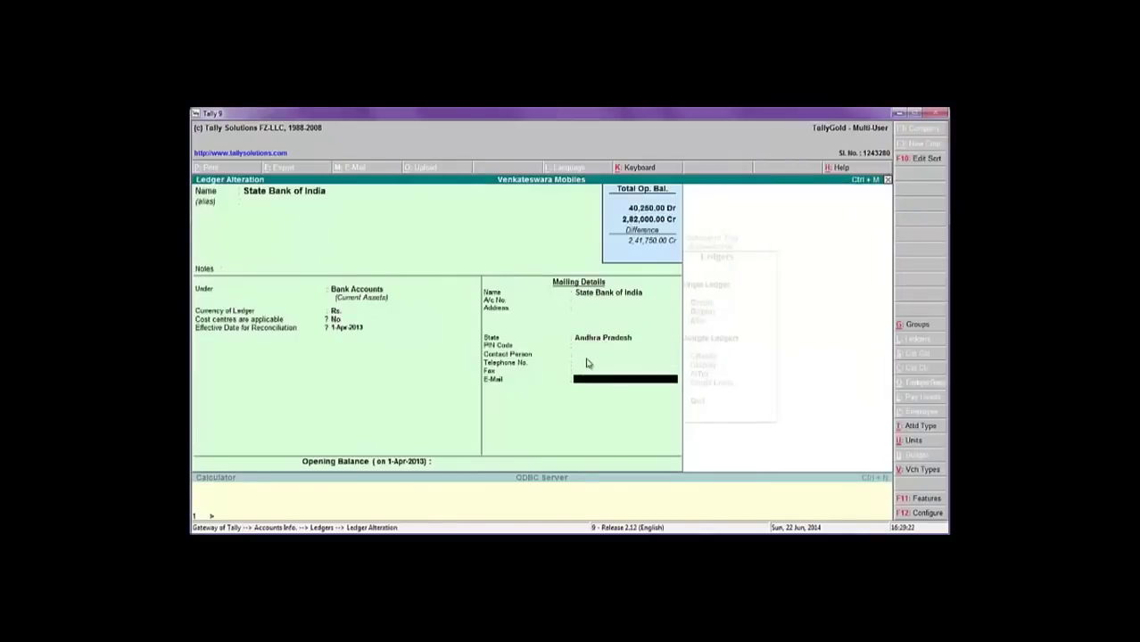
key(Return)
Check the SBI amount in Excel, set the State Bank of India opening balance to 62,750 Dr, and save the ledger.
key(alt+Tab)
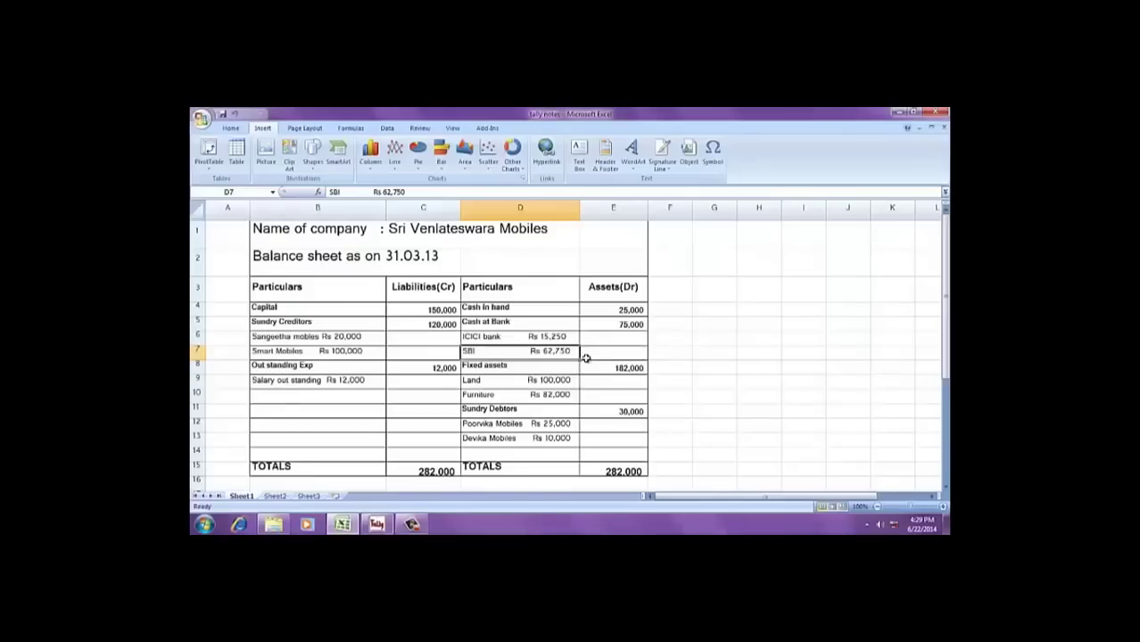
key(alt+Tab)
text(62750)
key(Return)
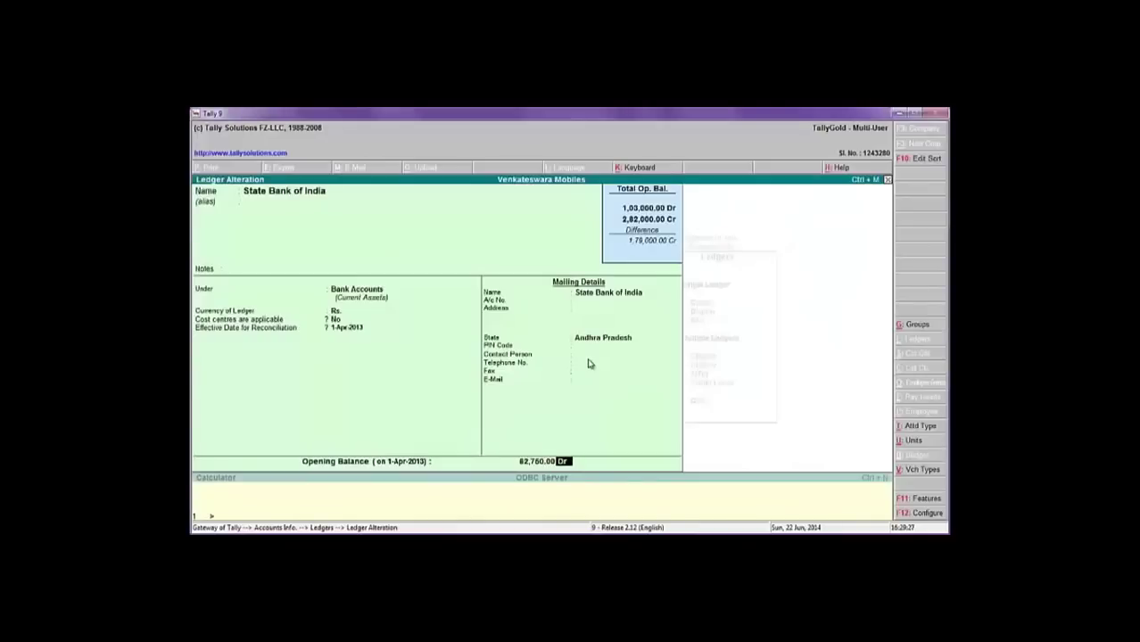
key(Return)
key(Return)
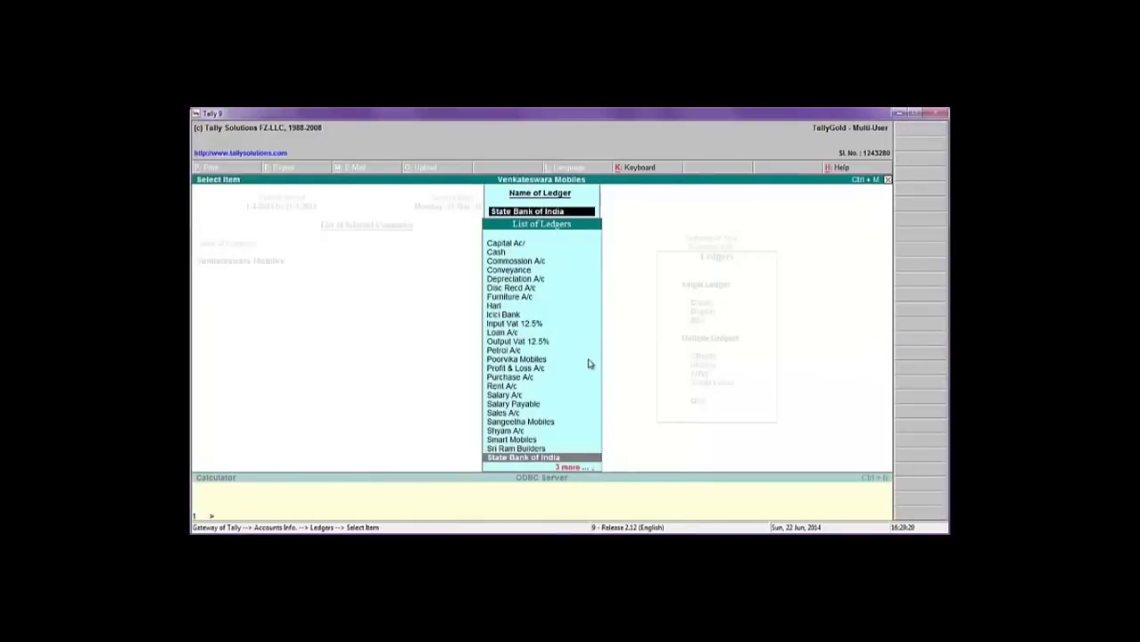
Switch to the Excel balance sheet and check the Fixed assets total and its Land and Furniture entries.
key(alt+Tab)
key(alt+Tab)
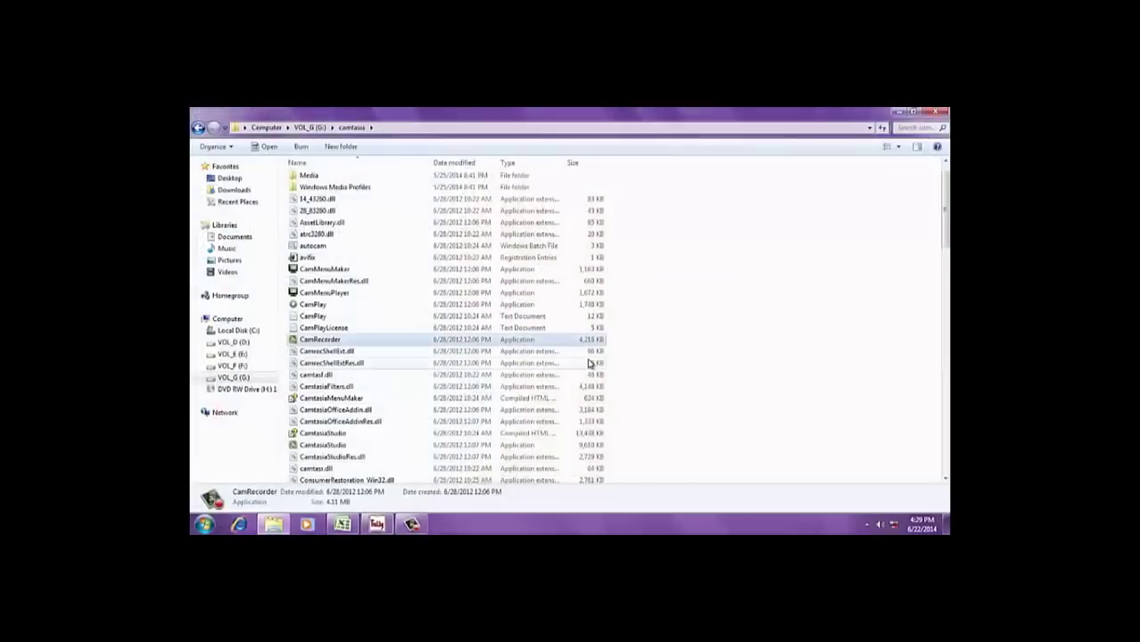
key(alt+Tab)
key(alt+Tab)
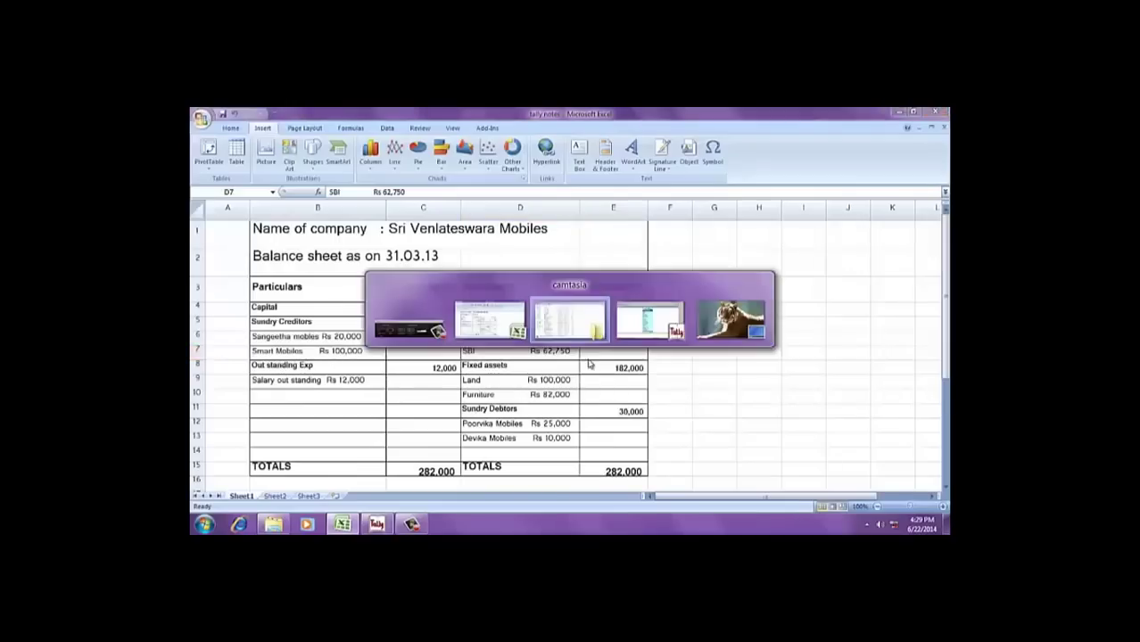
key(alt+Tab)
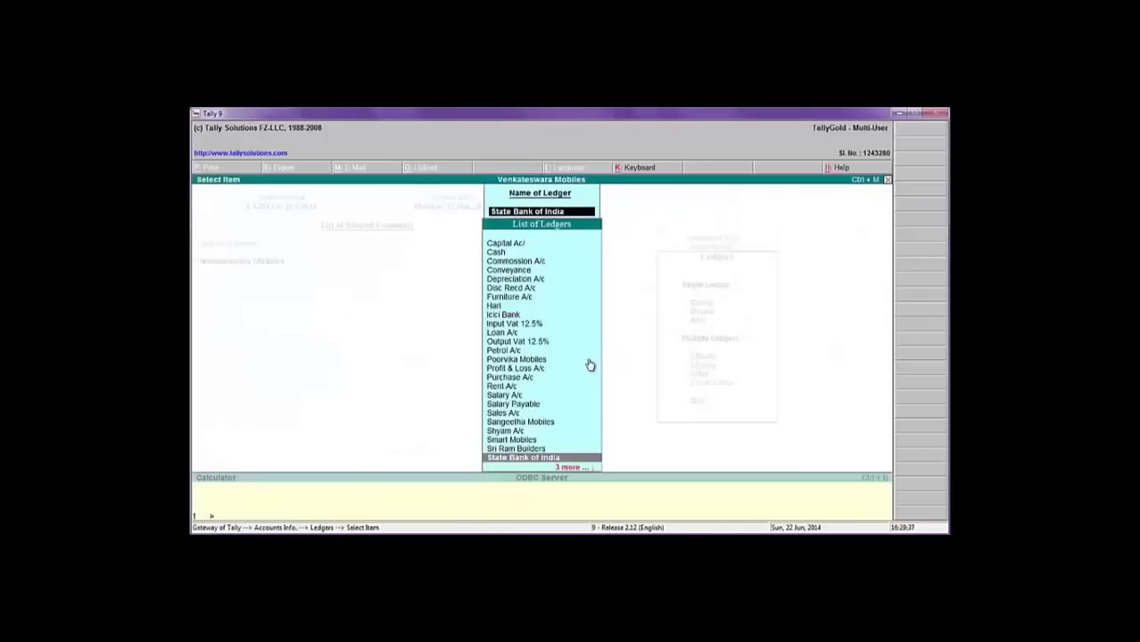
key(alt+Tab)
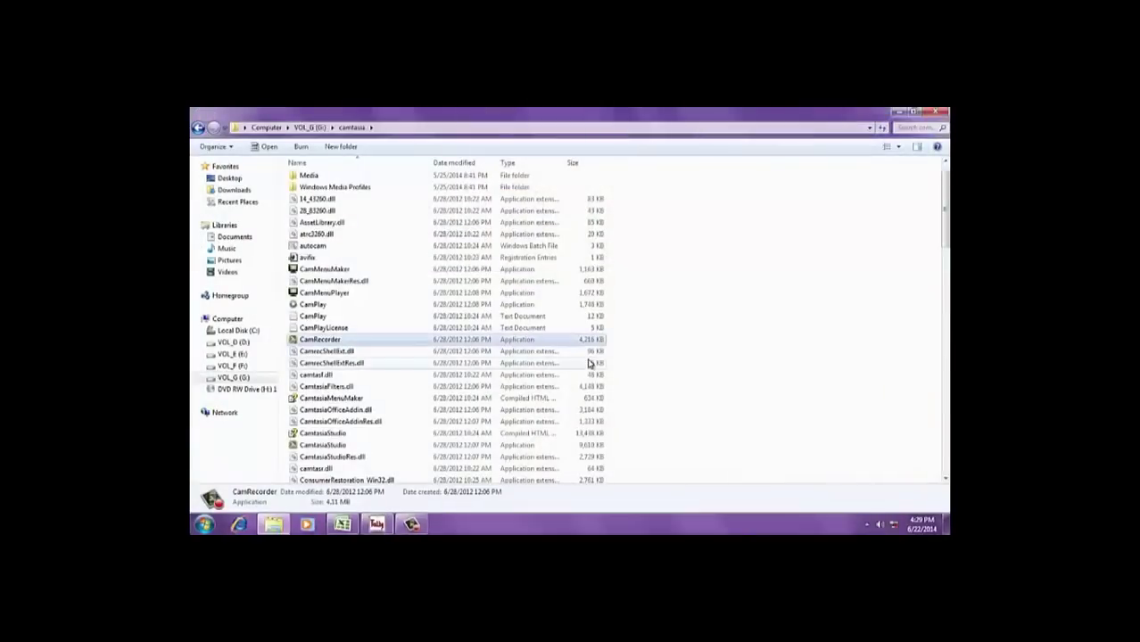
key(alt+Tab)
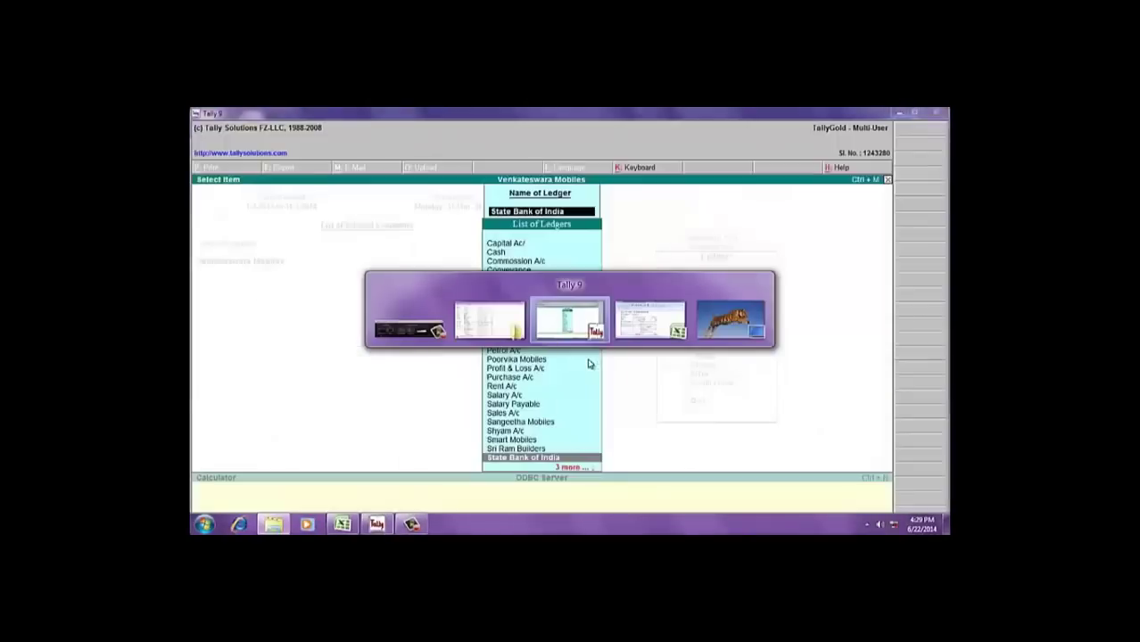
key(alt+Tab)
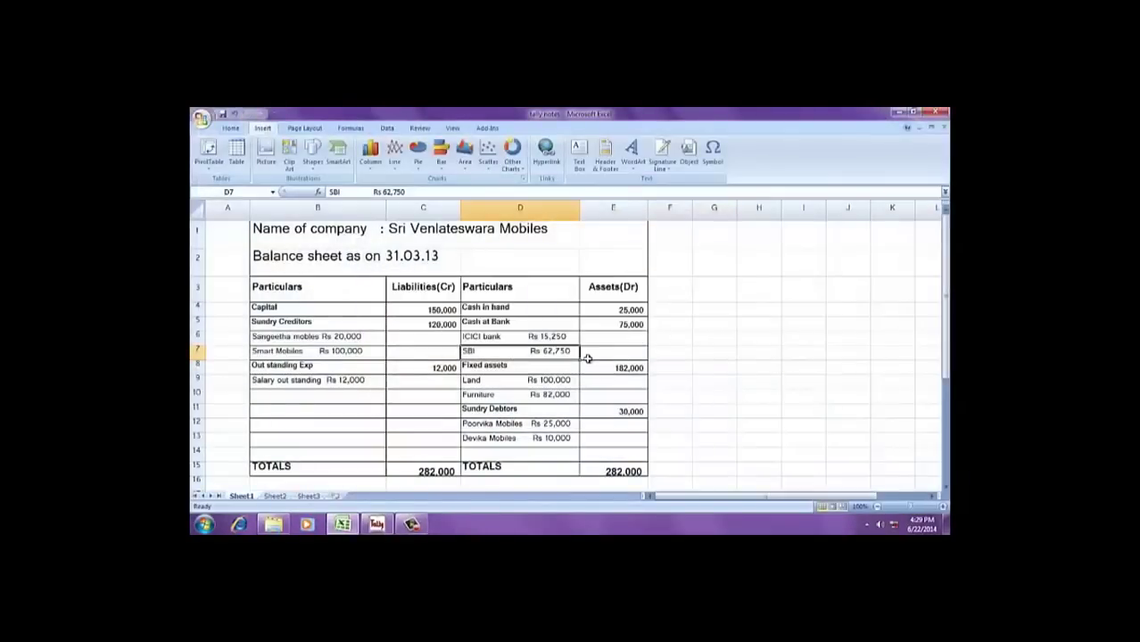
key(Down)
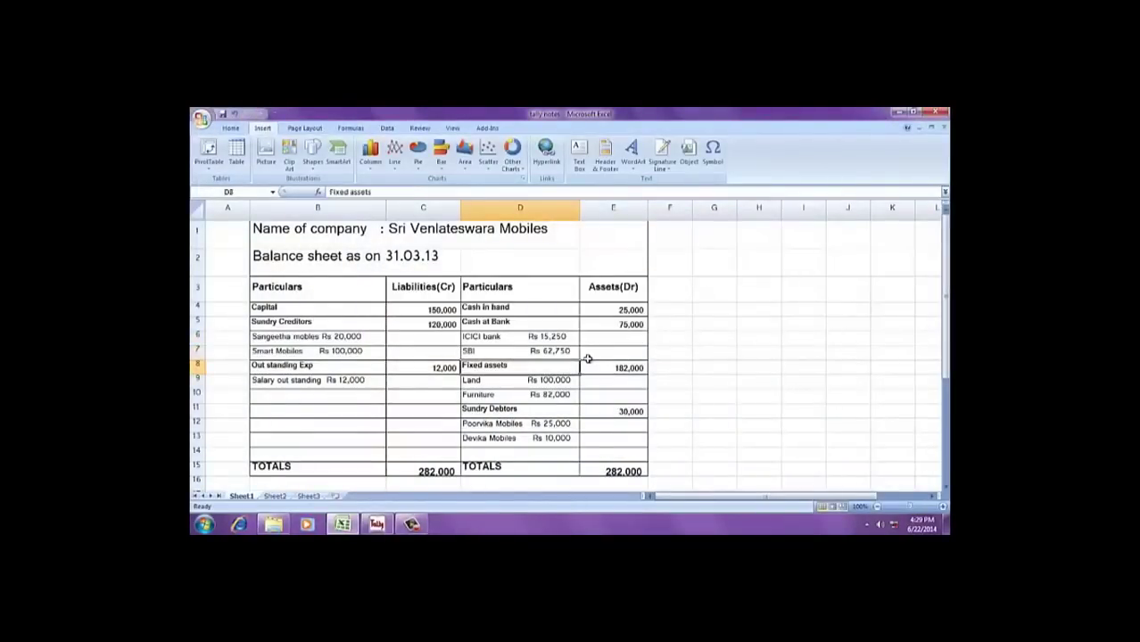
key(Right)
key(Left)
key(Down)
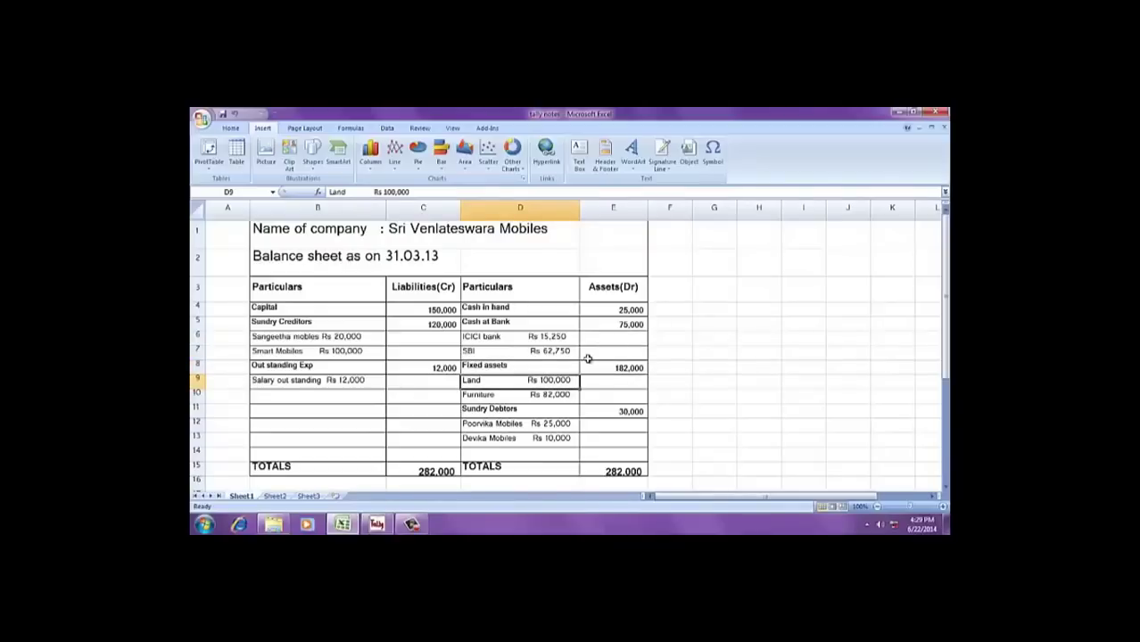
key(Down)
key(Up)
Return to Tally and look for a Land ledger among the ledgers available for alteration.
key(alt+Tab)
key(alt+Tab)
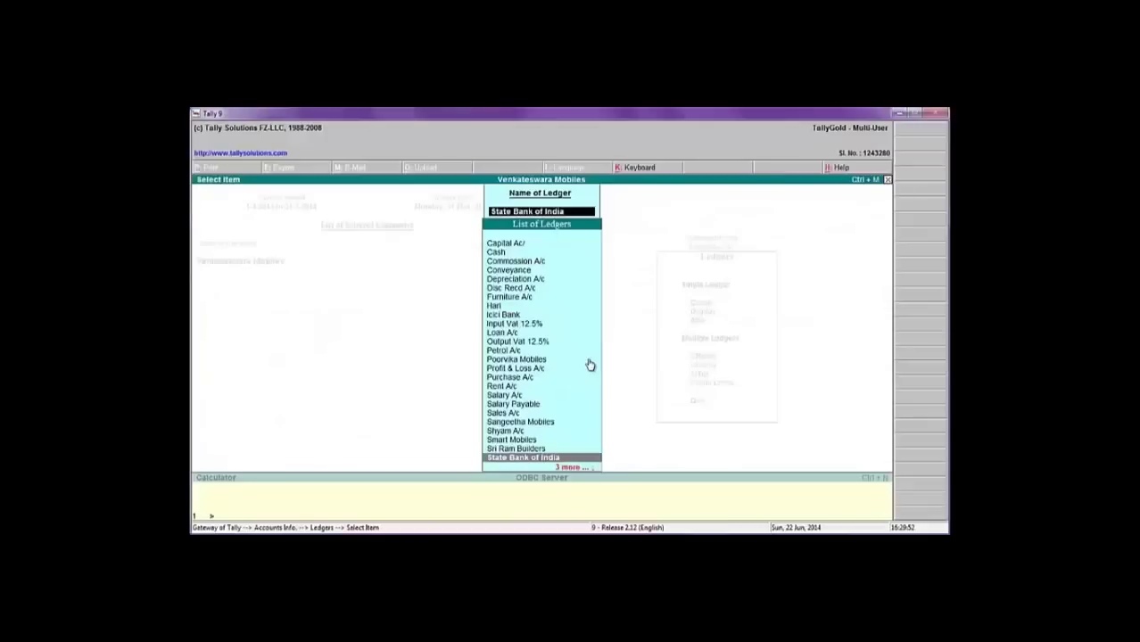
text(L)
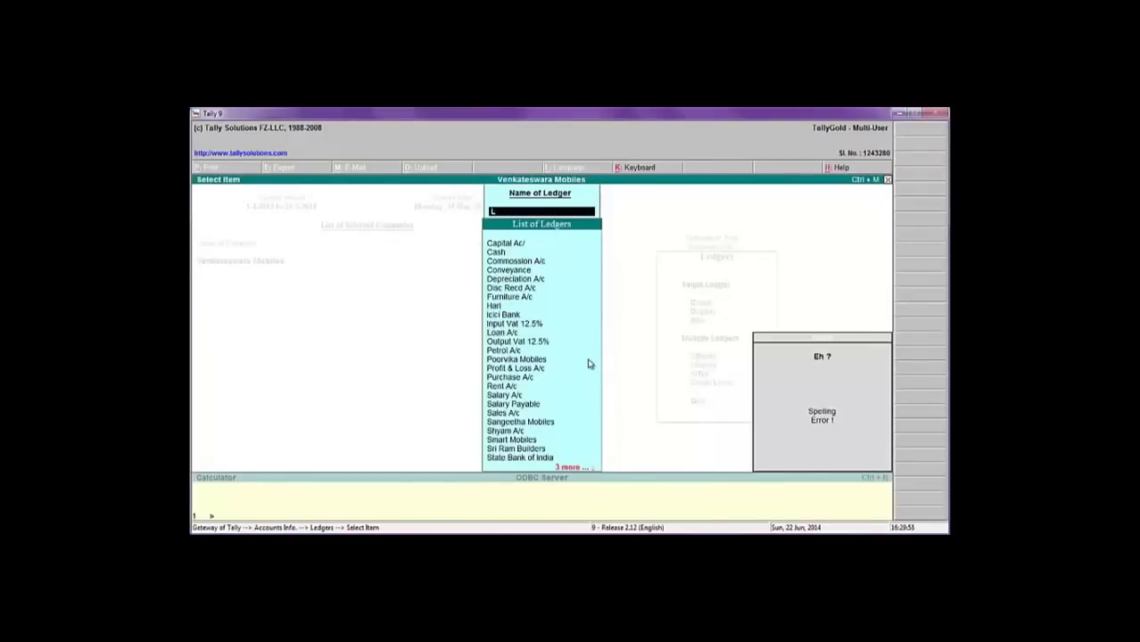
key(BackSpace)
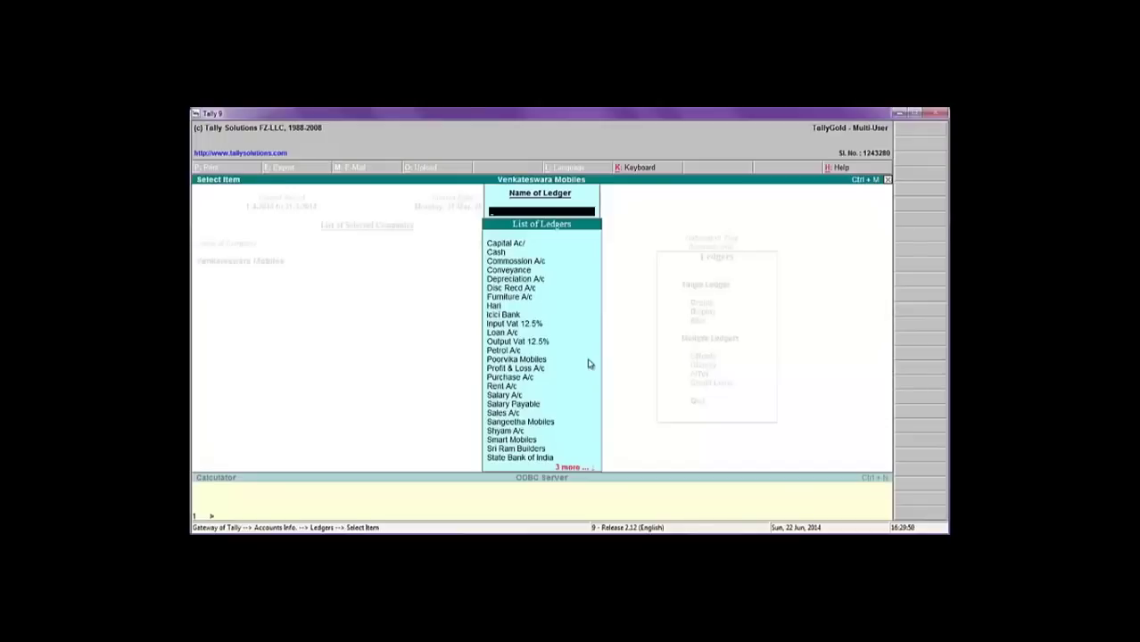
key(Escape)
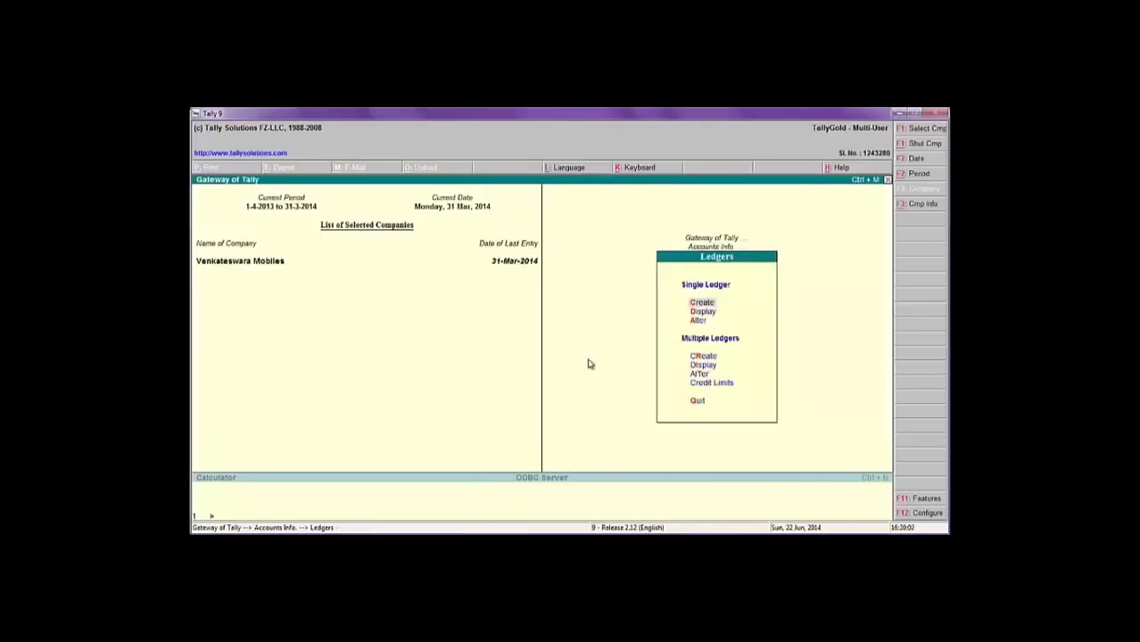
Start a new single ledger named Land and place it under the Fixed Assets group.
key(Escape)
key(Escape)
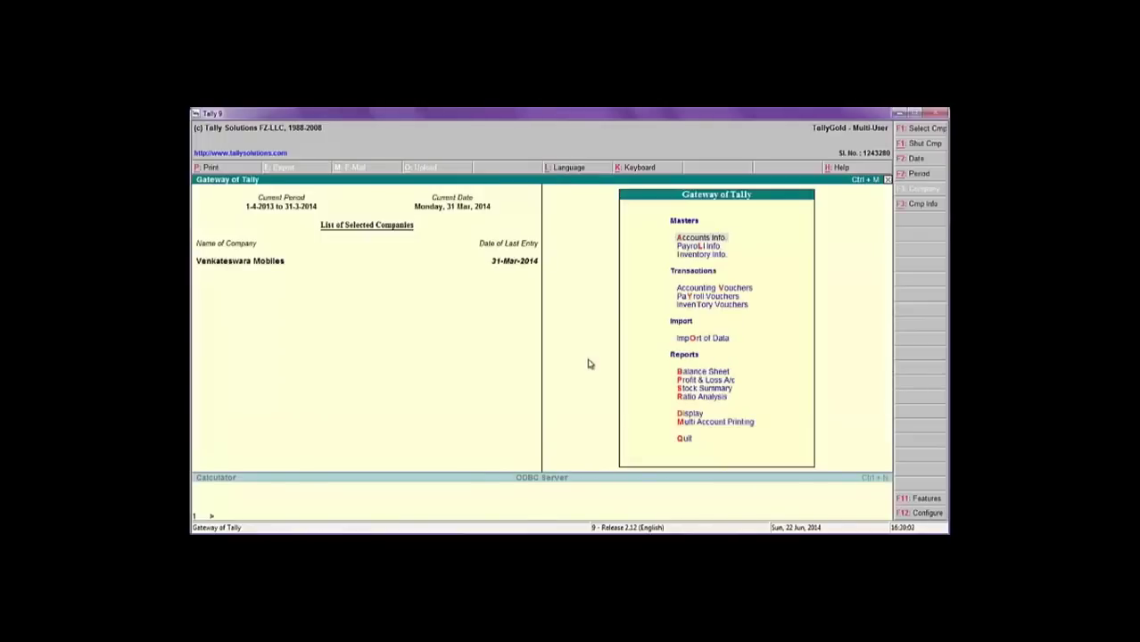
key(Return)
key(Down)
key(Return)
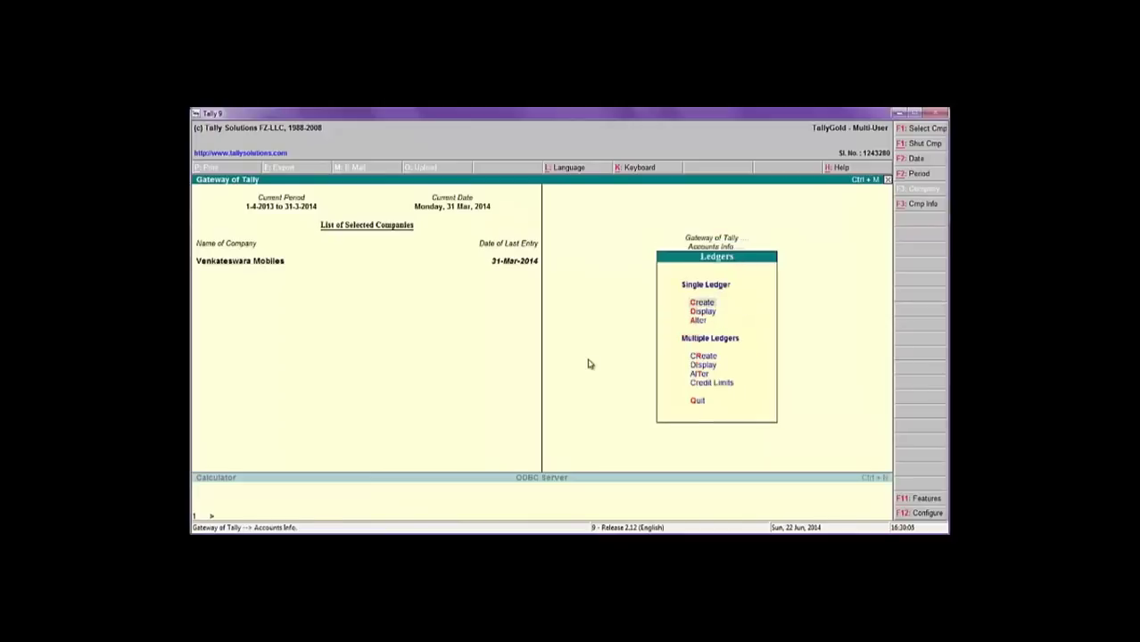
key(Return)
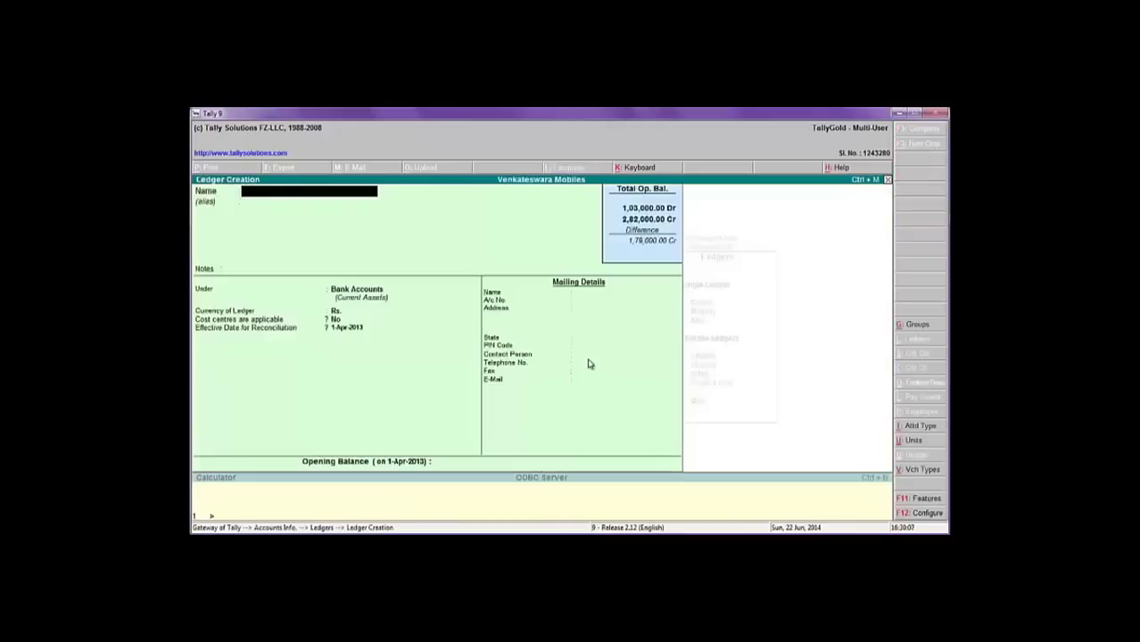
text(Land)
key(Return)
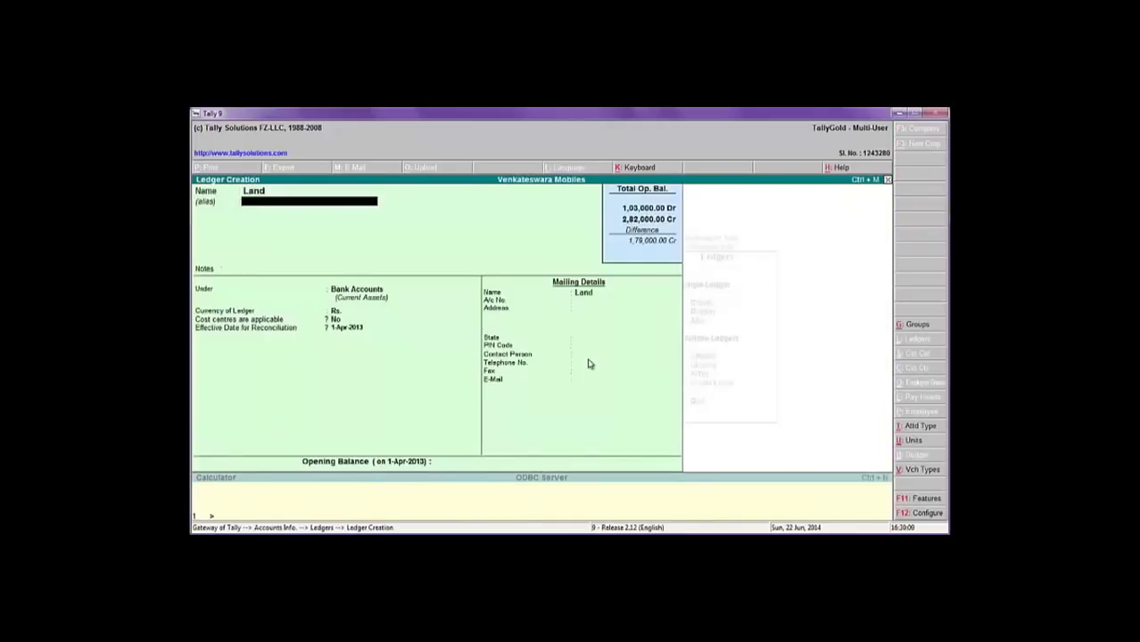
key(Return)
key(Return)
text(F)
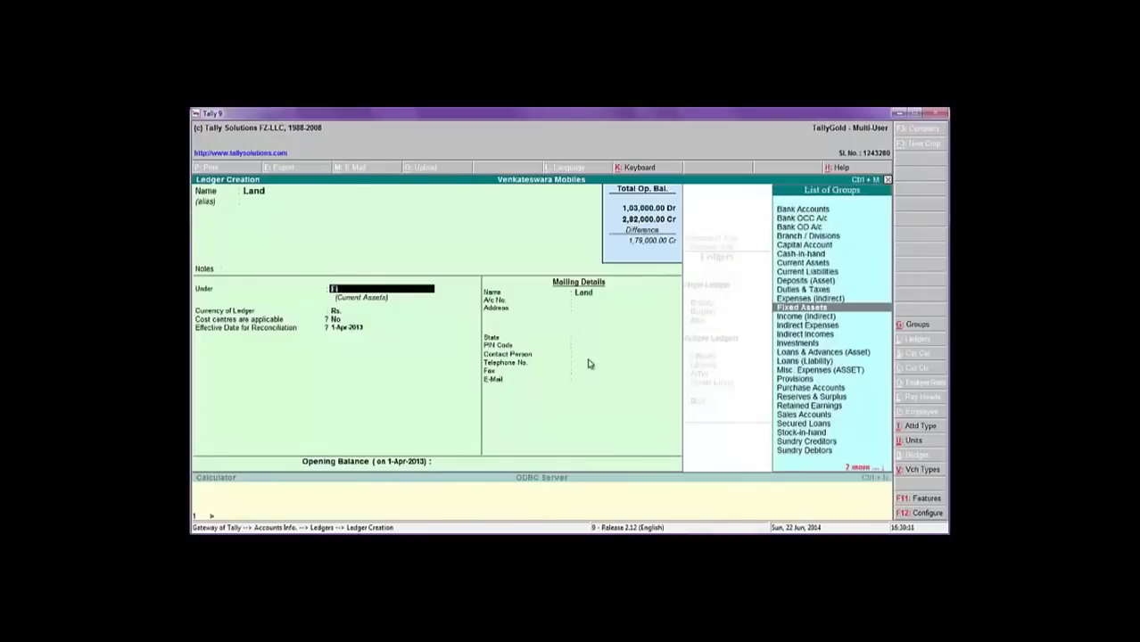
key(Return)
Check the Land amount in Excel, set the Land ledger's opening balance to 1,00,000 Dr, and save it.
key(Return)
key(Return)
key(Return)
key(Return)
key(Return)
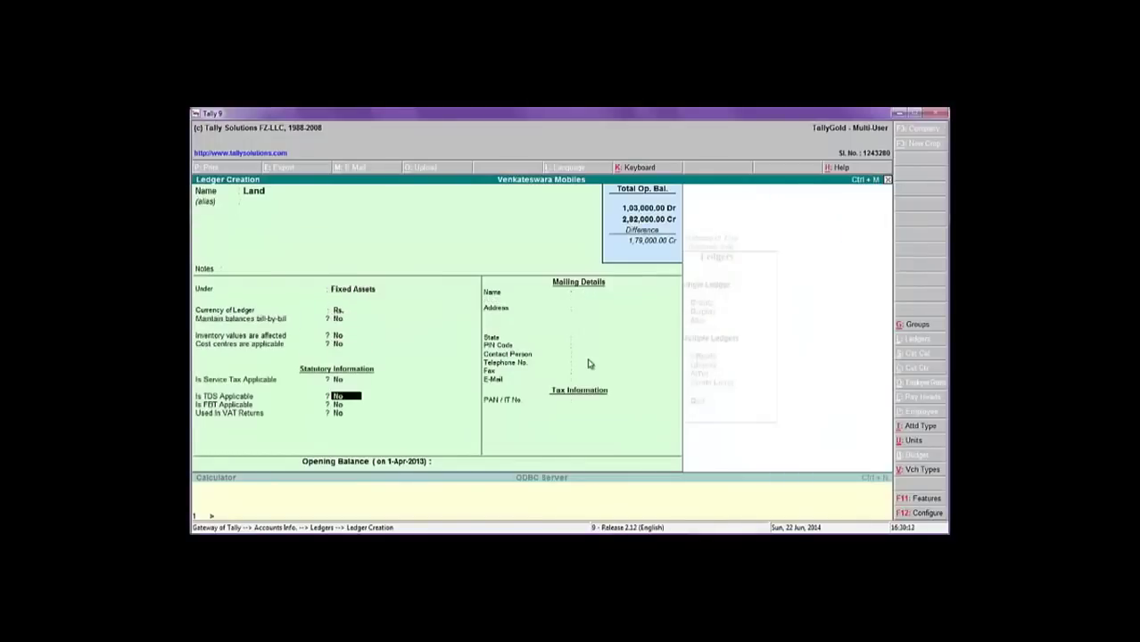
key(Return)
key(Return)
key(Return)
key(alt+Tab)
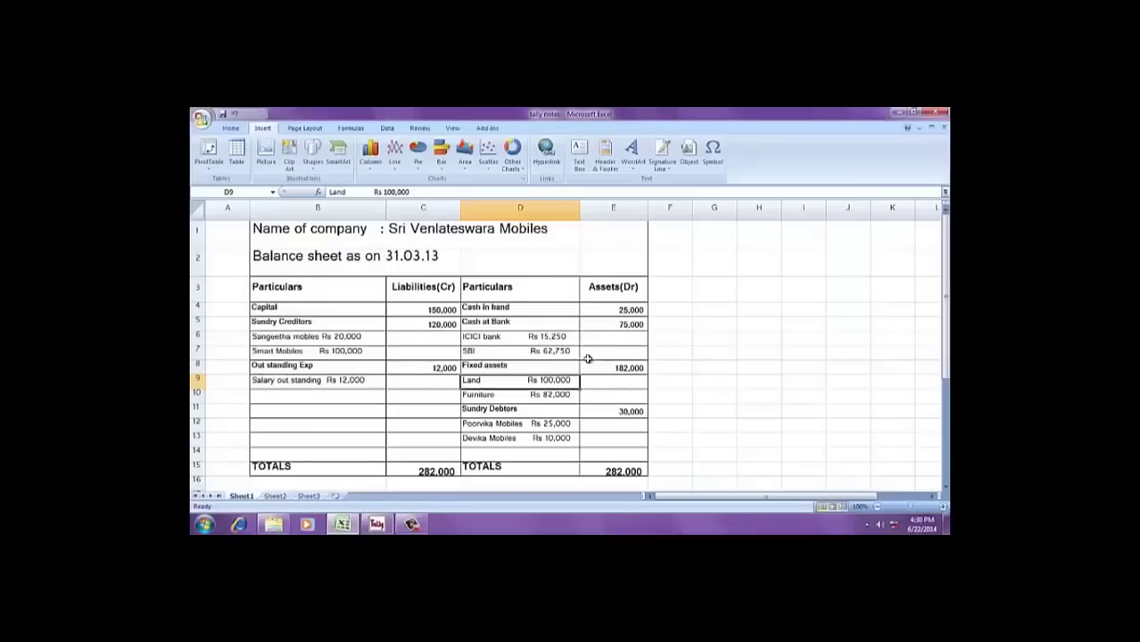
key(alt+Tab)
text(1)
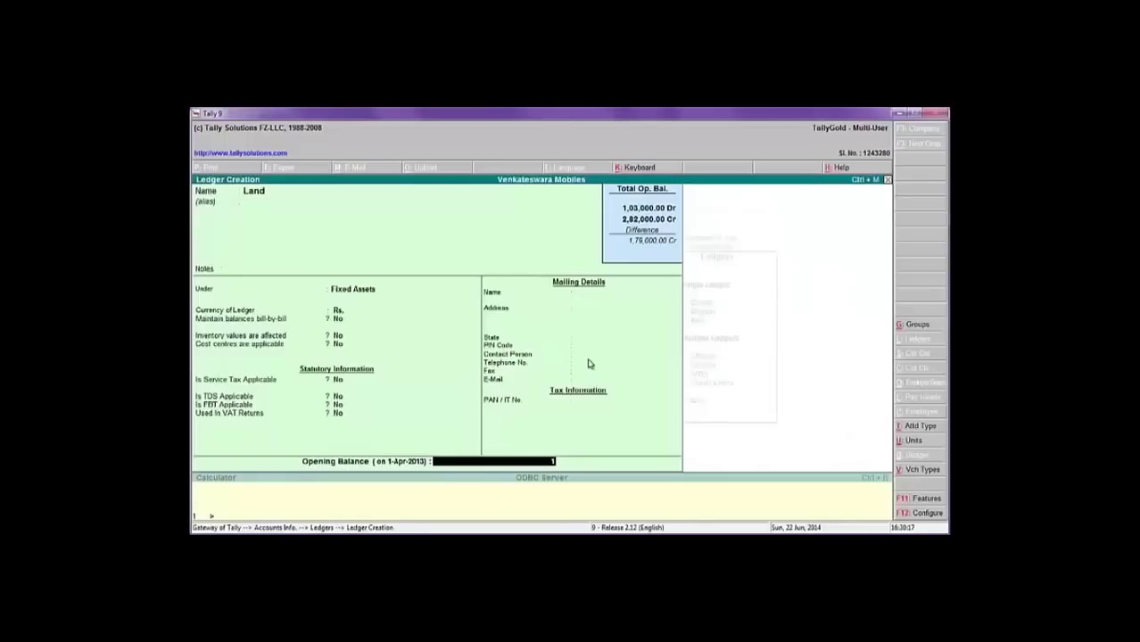
text(,00,000)
key(Return)
key(Return)
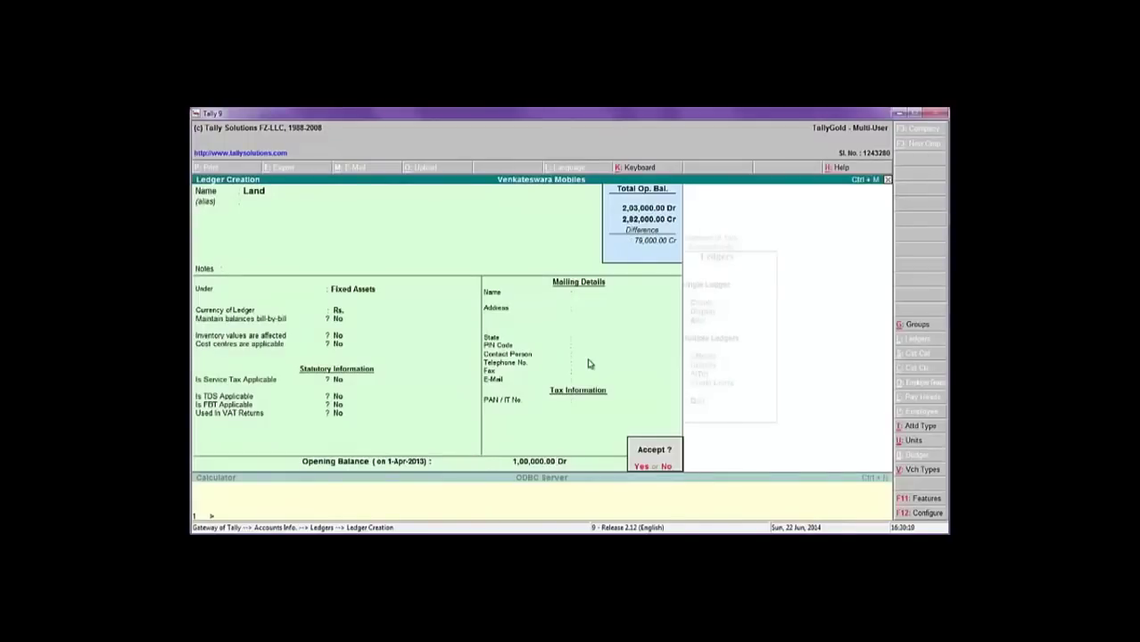
key(Return)
Check the next fixed asset in Excel and open the Furniture A/c ledger for alteration in Tally.
key(alt+Tab)
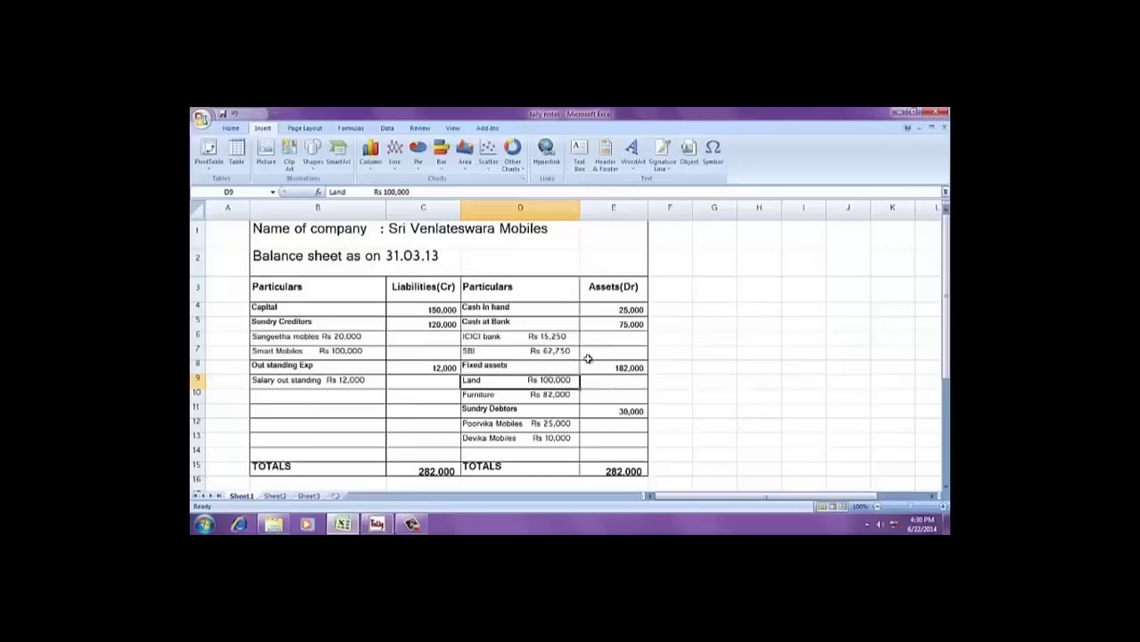
key(alt+Tab)
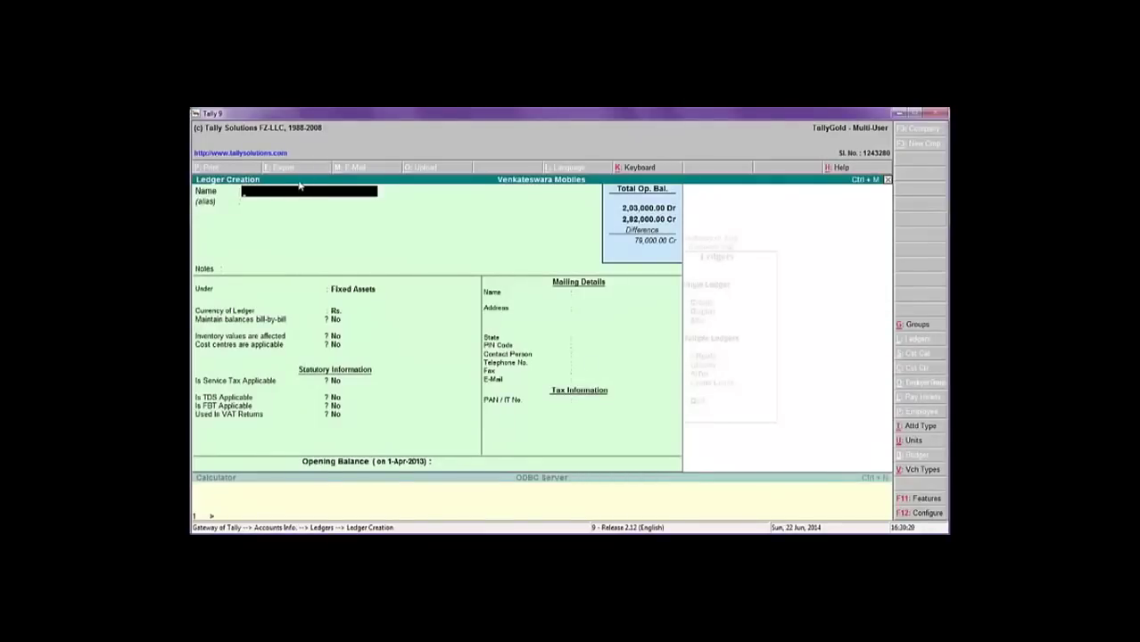
key(Escape)
key(Return)
key(Down)
key(Down)
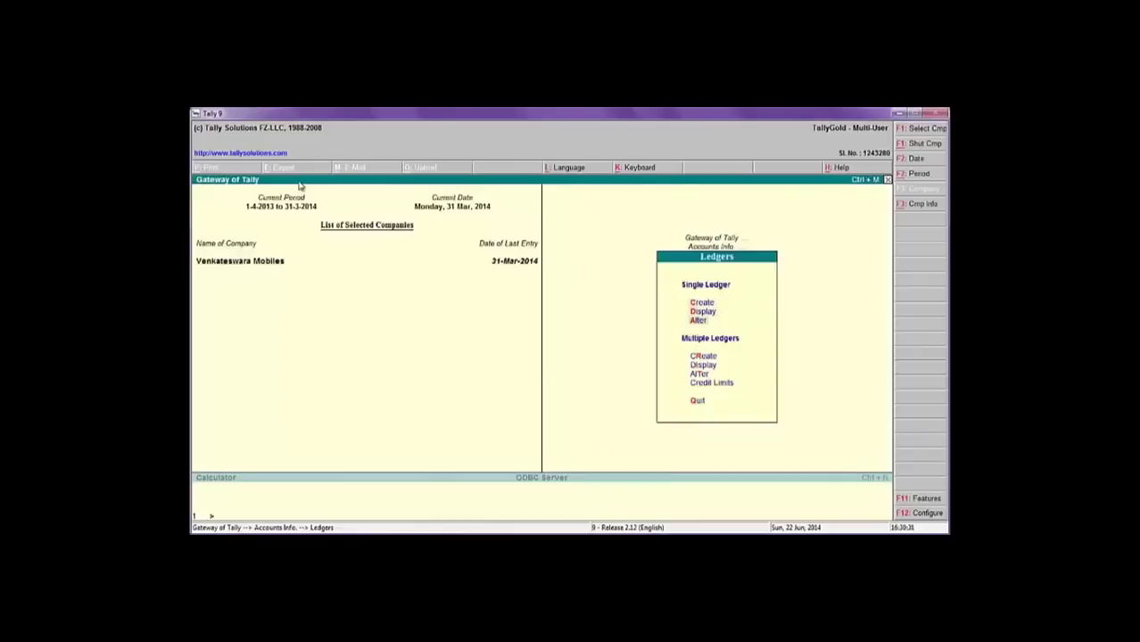
key(Return)
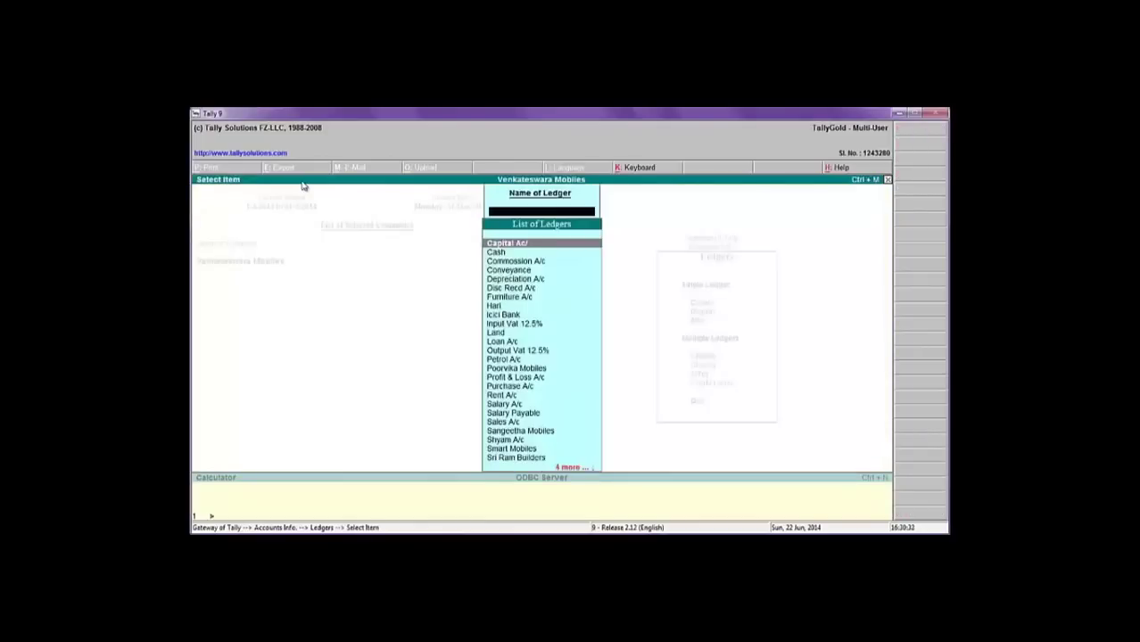
key(Down)
key(Down)
key(Down)
key(Down)
key(Down)
key(Down)
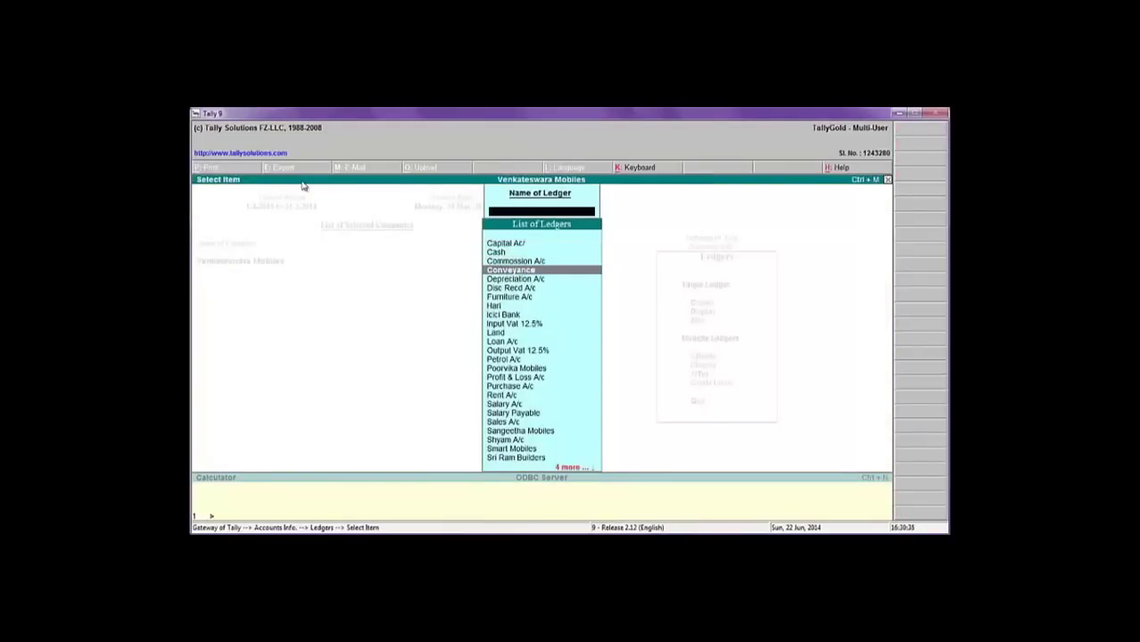
key(Return)
key(Return)
key(Return)
key(Return)
key(Return)
key(Return)
key(Return)
key(Return)
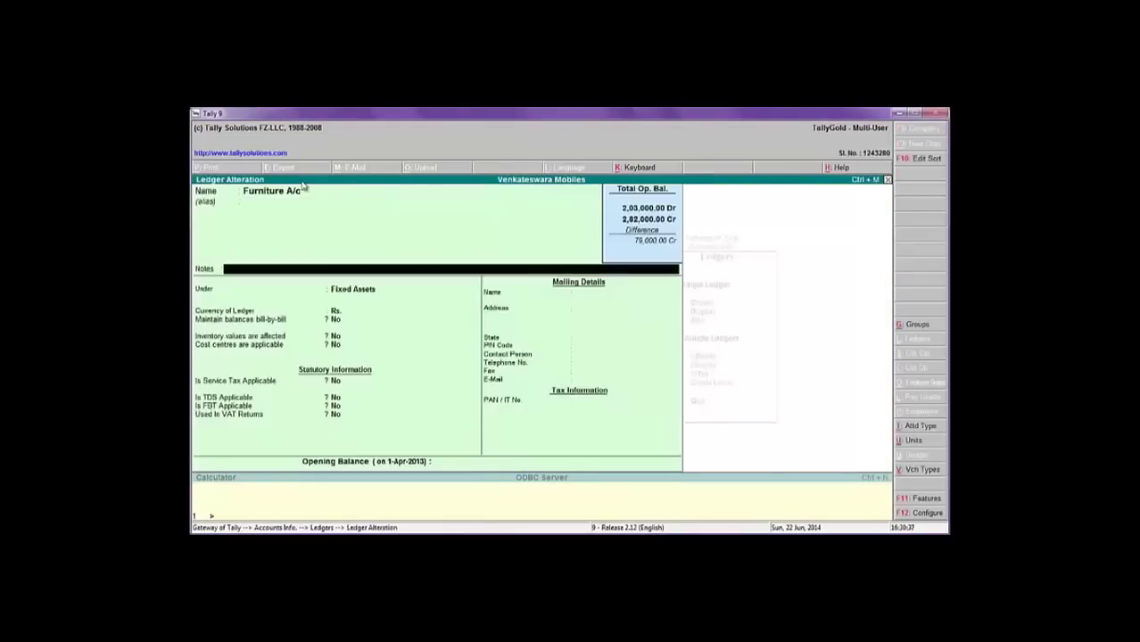
key(Return)
key(Return)
key(Return)
key(Return)
key(Return)
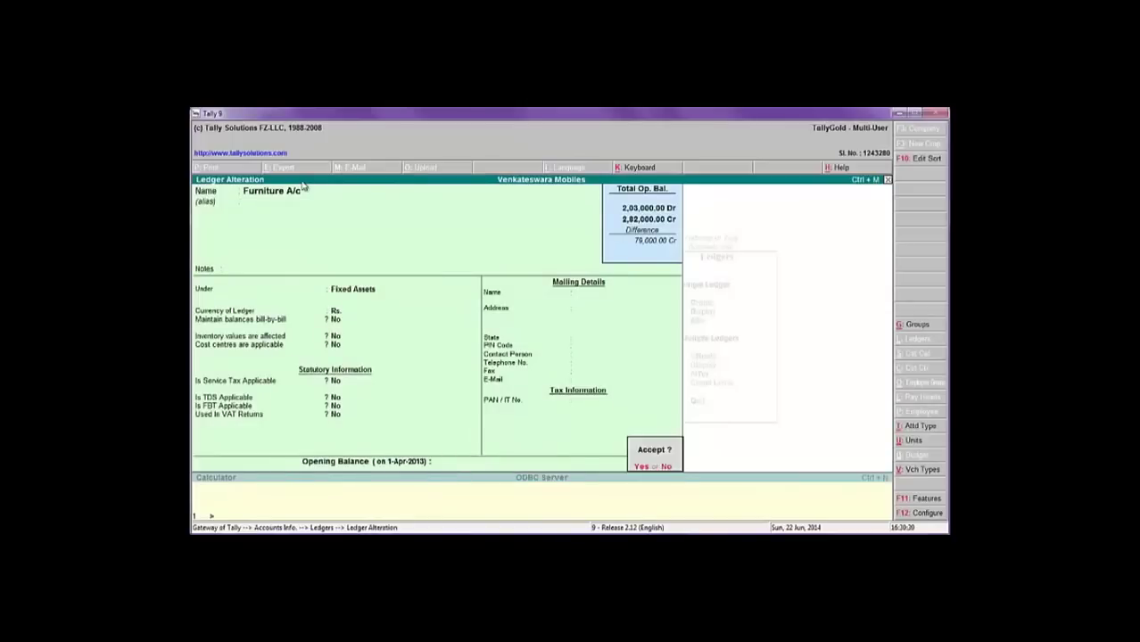
key(n)
Check the Furniture amount in Excel, set the Furniture A/c opening balance to 82,000 Dr, and save the ledger.
key(Return)
key(Return)
key(Return)
key(Return)
key(Return)
key(Return)
key(Return)
key(Return)
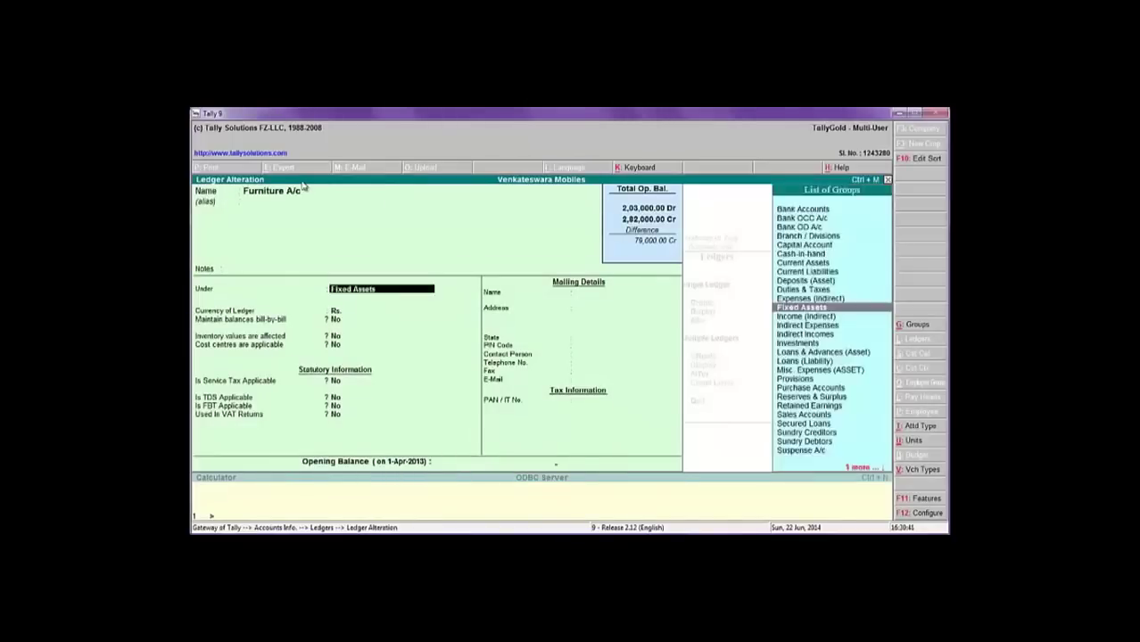
key(Return)
key(Return)
key(Return)
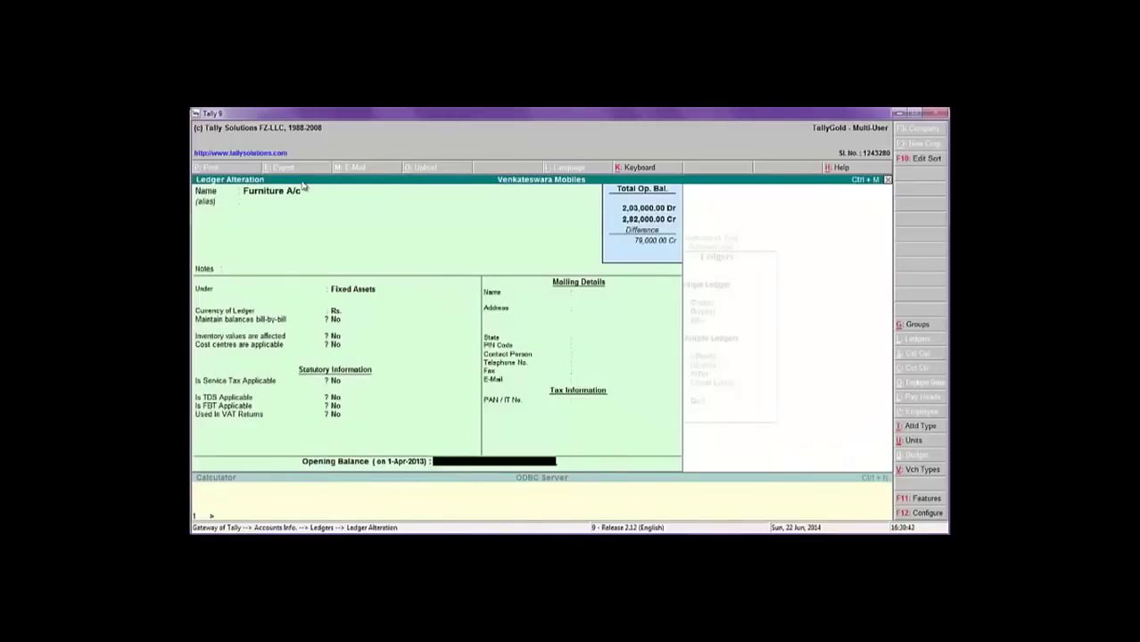
key(alt+Tab)
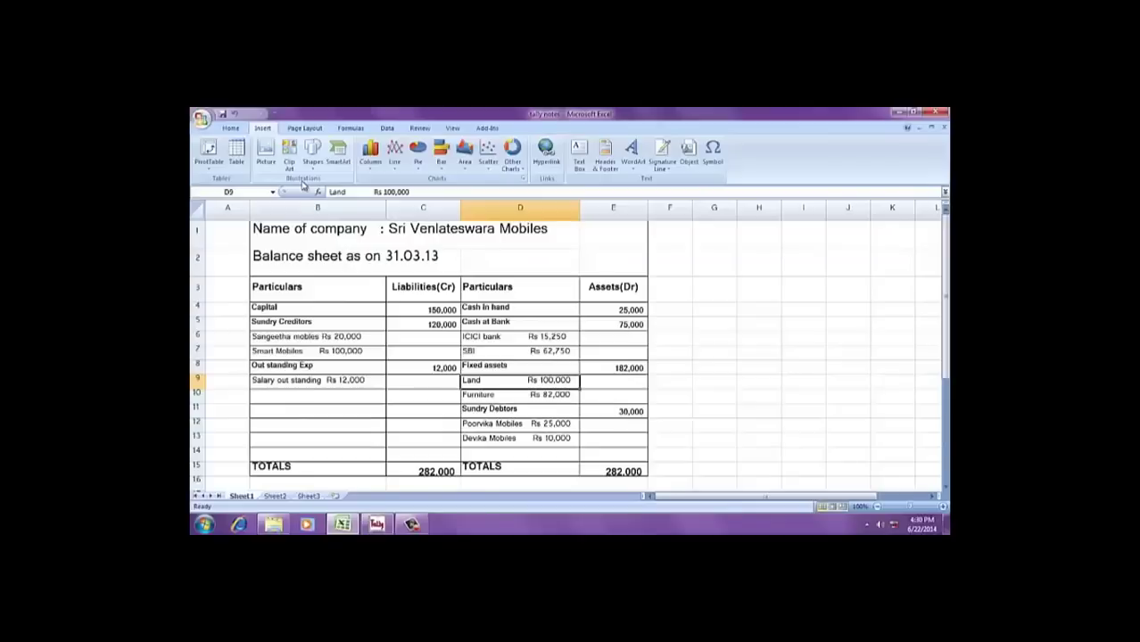
key(alt+Tab)
text(82000)
key(Return)
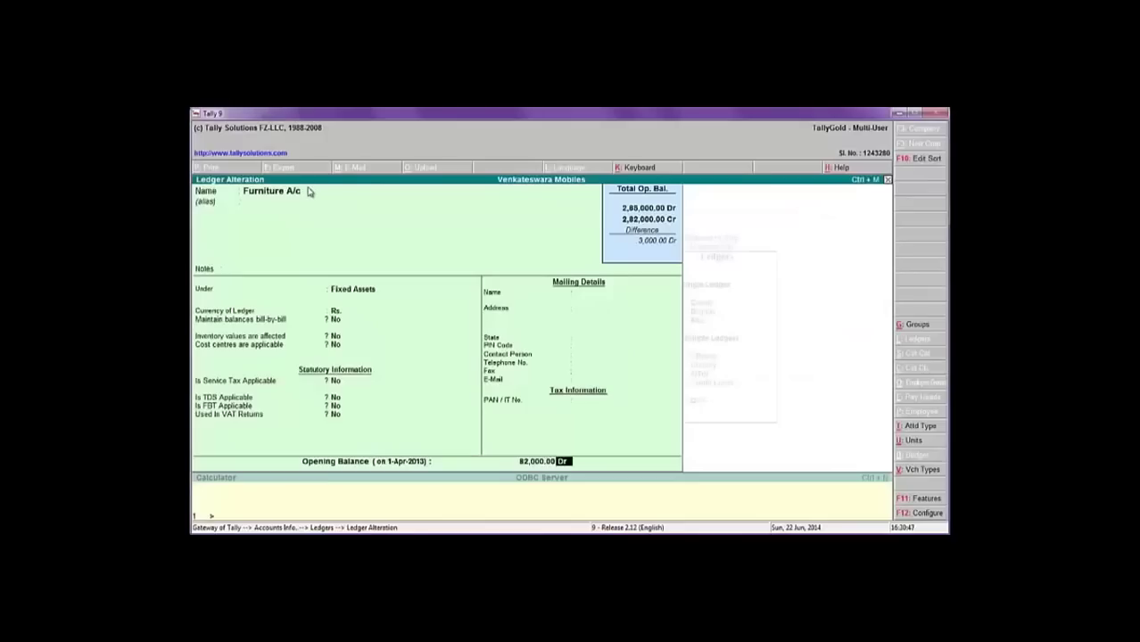
key(Return)
key(Return)
Check the Sundry Debtors total and the Poorvika Mobiles amount in the Excel balance sheet.
key(alt+Tab)
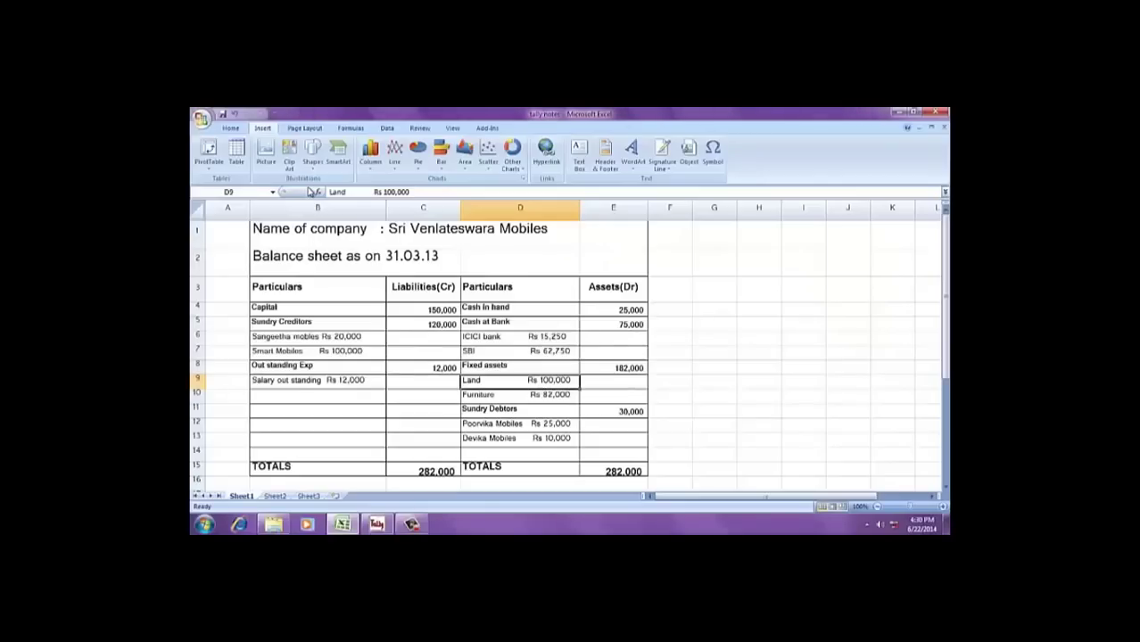
key(Down)
key(Down)
key(Right)
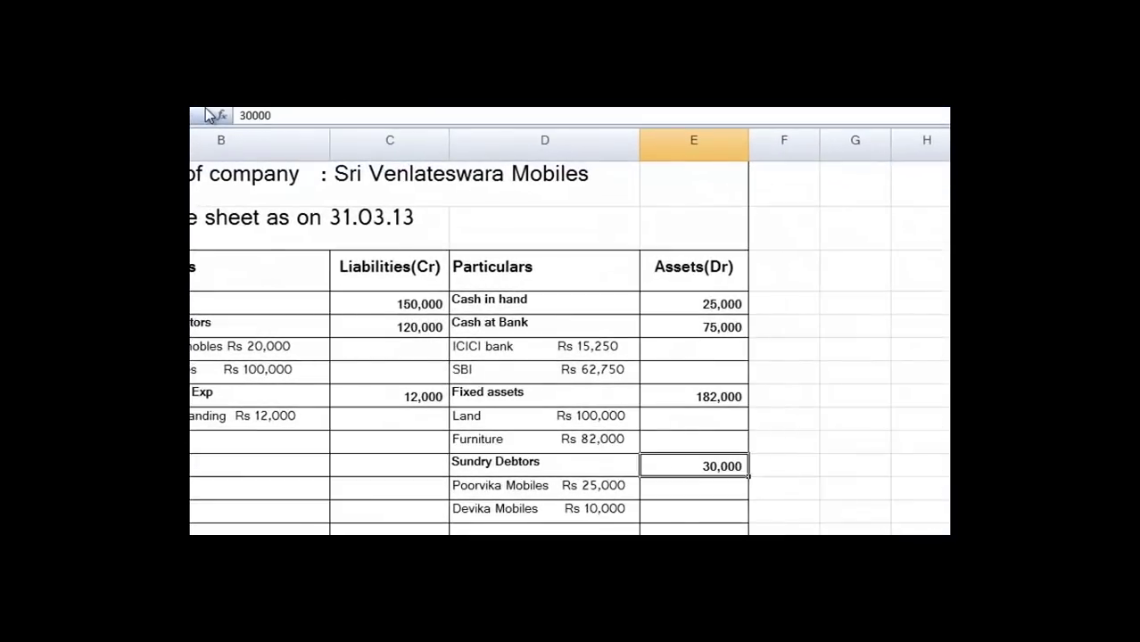
key(Left)
key(Right)
key(Right)
key(Left)
key(Left)
key(Down)
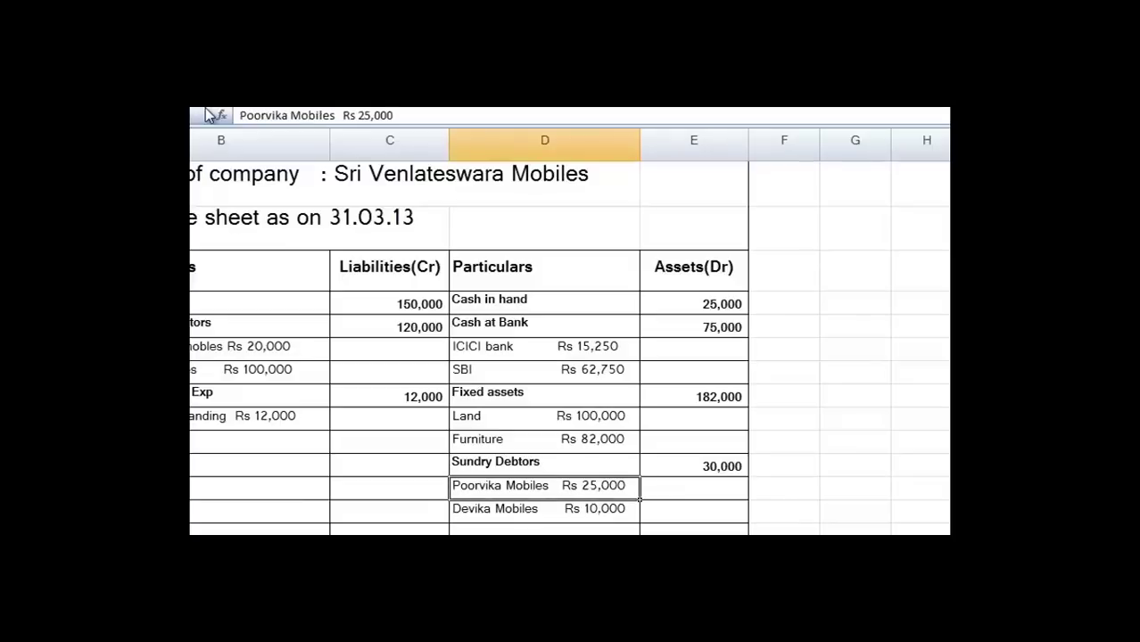
Change the Poorvika Mobiles amount under Sundry Debtors in the Excel balance sheet to Rs 20,000.
key(F2)
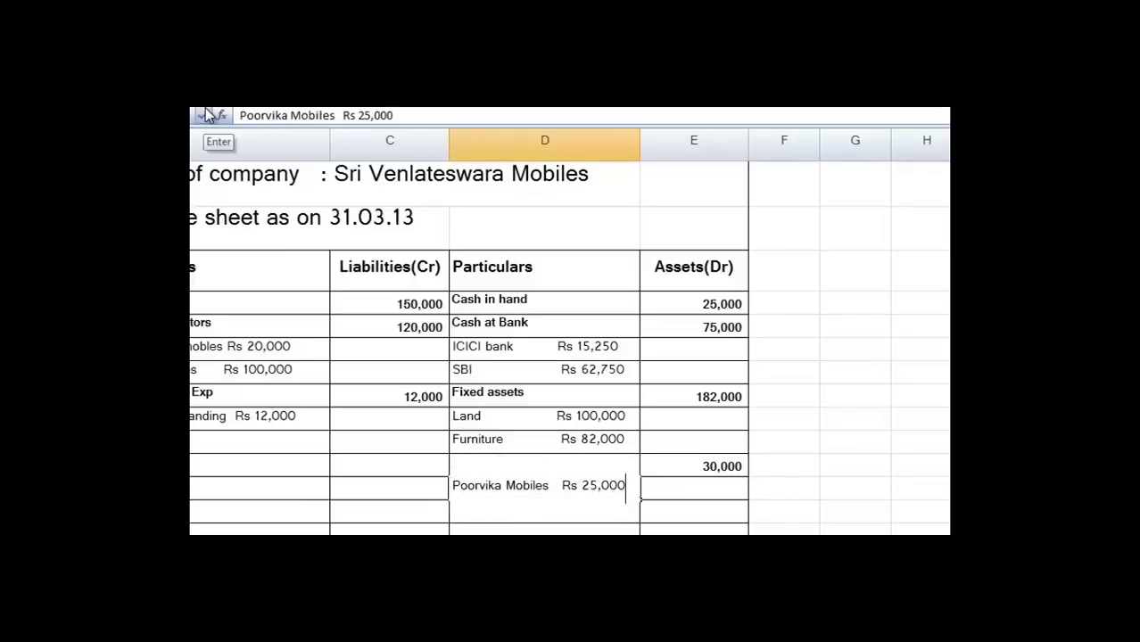
key(Left)
key(Left)
key(Left)
key(Left)
key(Left)
key(Delete)
text(0)
key(Return)
key(Up)
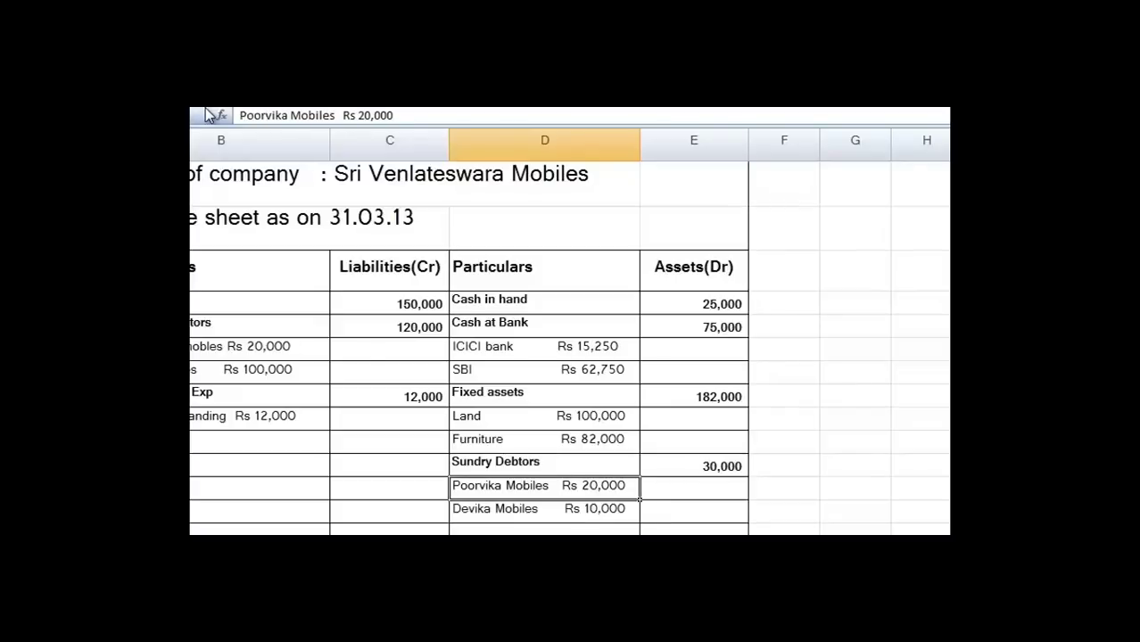
Review the Poorvika Mobiles and Devika Mobiles amounts against the Sundry Debtors total in Excel.
key(Right)
key(Left)
key(Down)
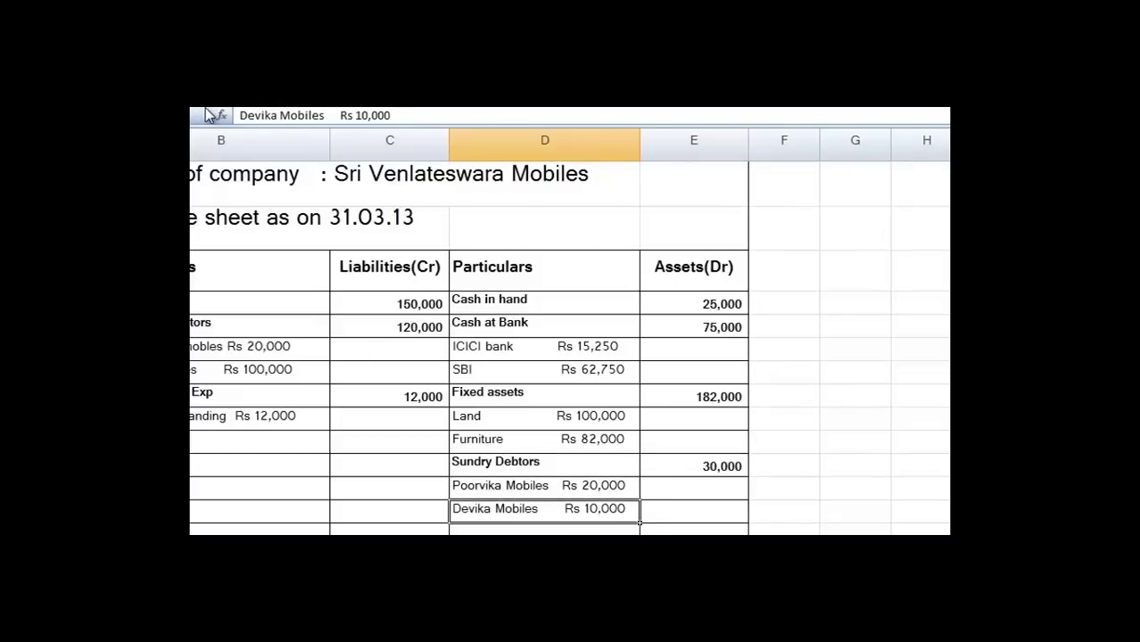
key(Up)
key(Down)
key(Up)
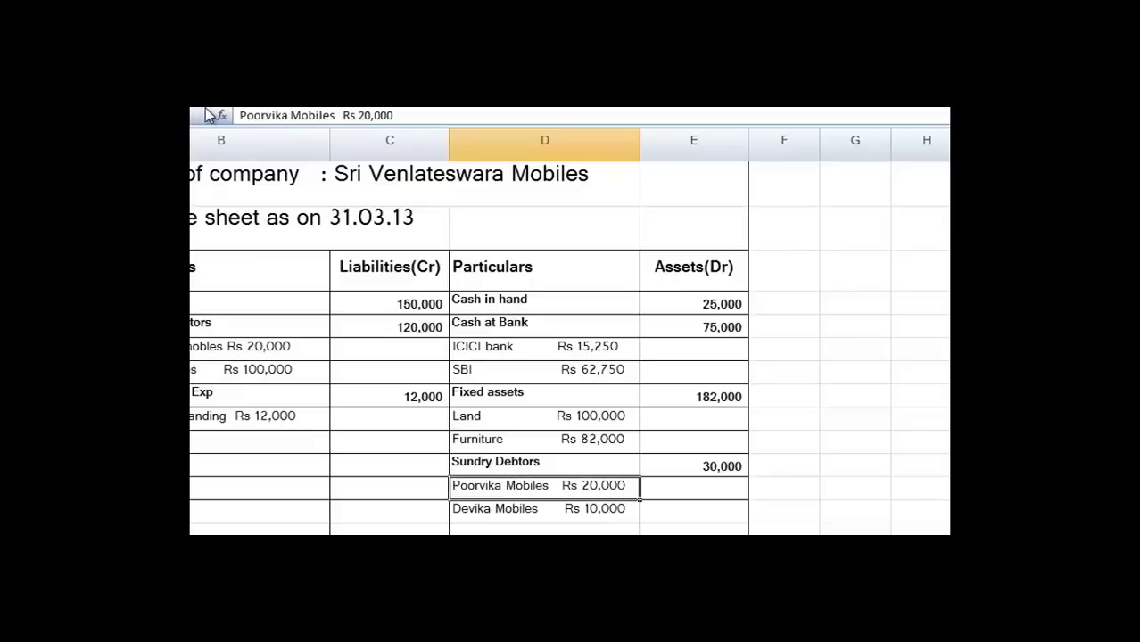
key(Down)
key(Up)
key(Right)
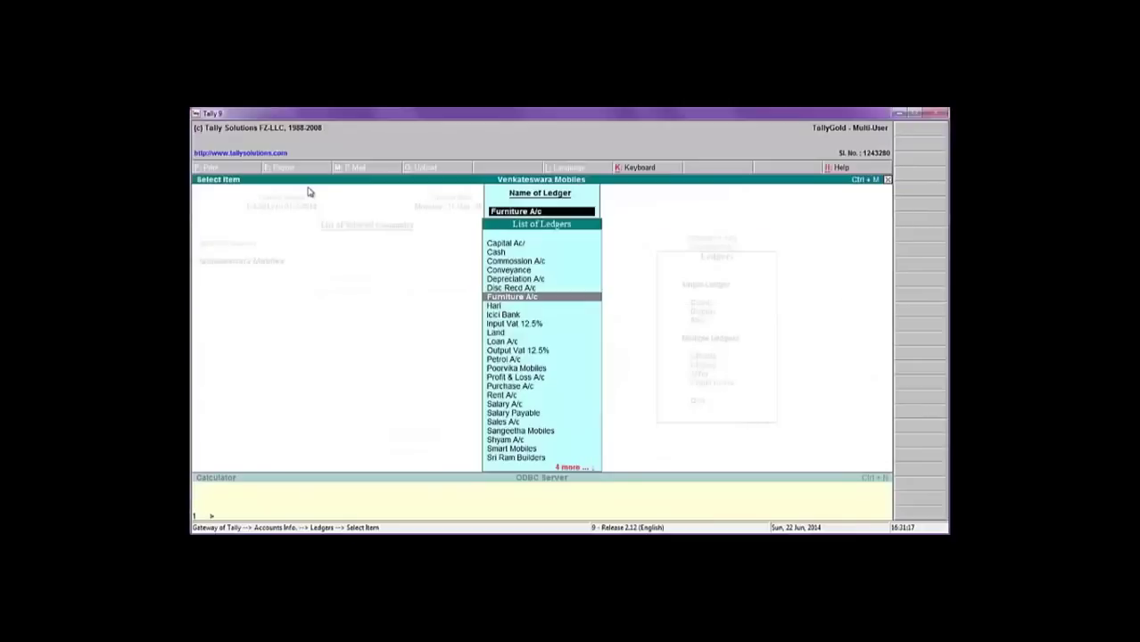
In Tally, open the Poorvika Mobiles ledger for alteration, set its opening balance to 20,000 Dr, and save it.
text(Poo)
key(Return)
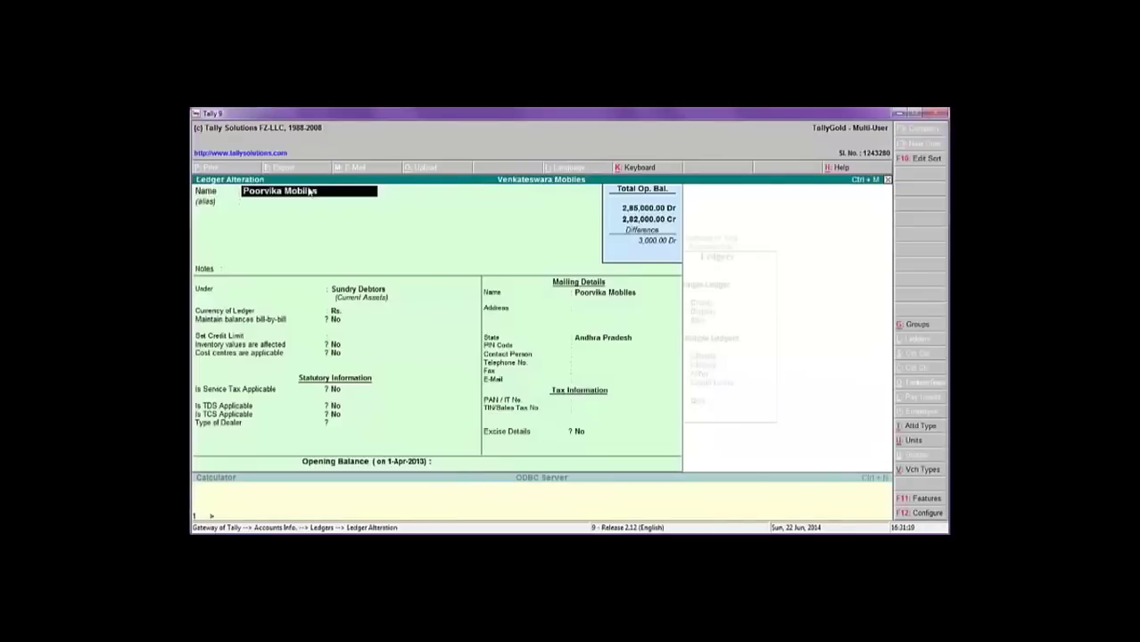
key(Return)
key(Return)
key(Return)
key(Return)
key(Return)
key(Return)
key(Return)
key(Return)
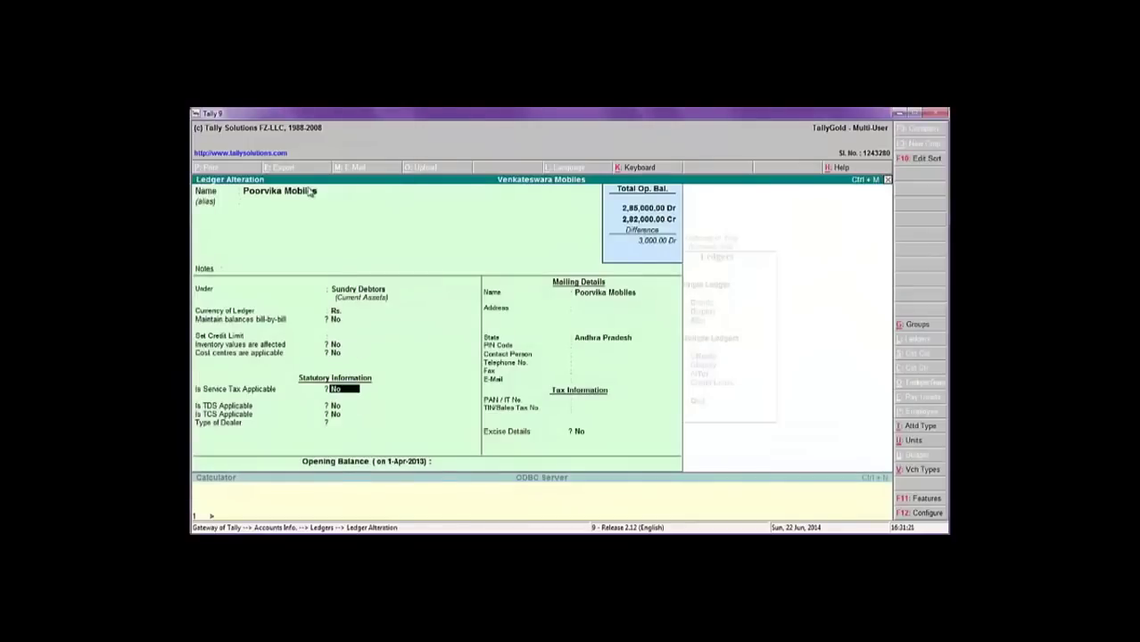
key(Return)
key(Return)
key(Return)
key(Return)
key(Return)
key(Return)
key(Return)
key(Return)
key(Return)
key(Return)
key(Return)
key(Return)
key(Return)
key(Return)
key(Return)
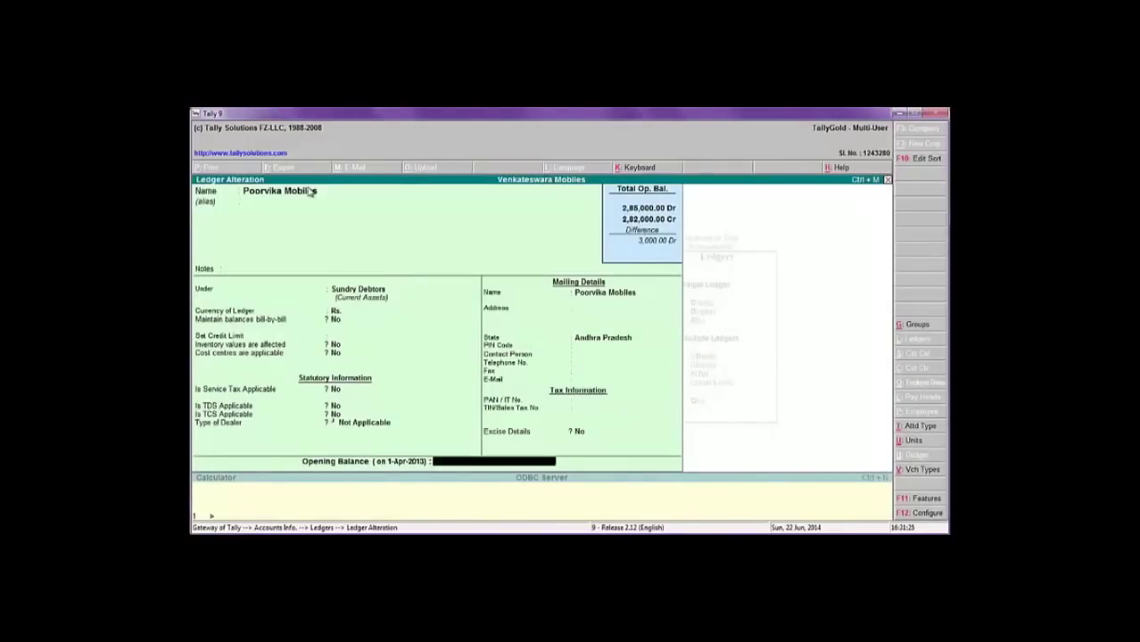
key(alt+Tab)
text(20,)
text(000)
key(Return)
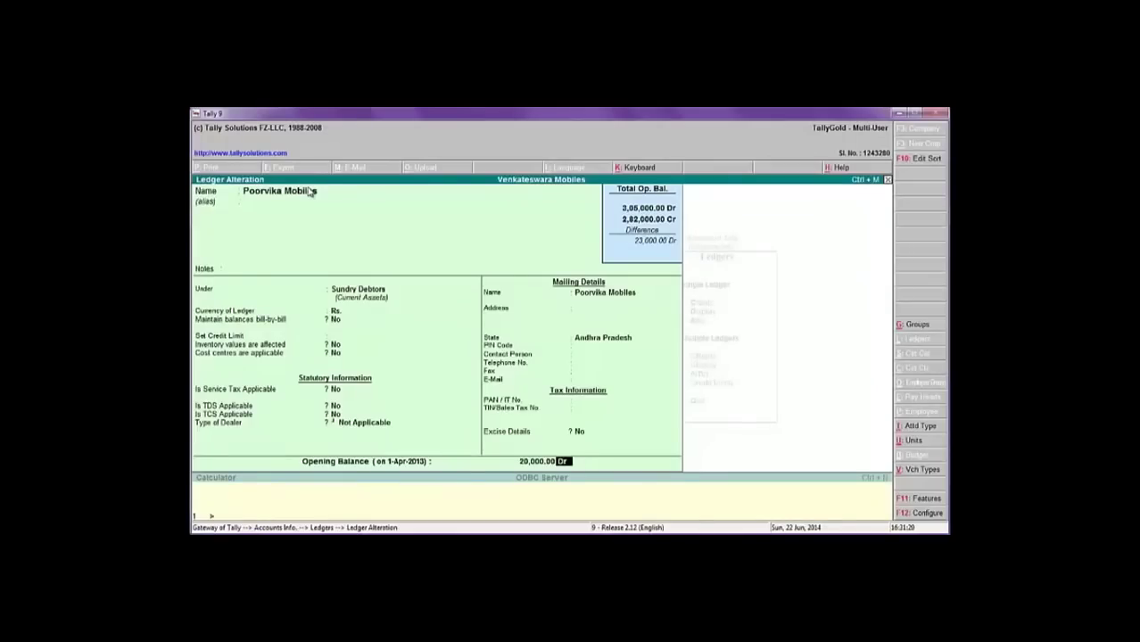
key(Return)
key(Return)
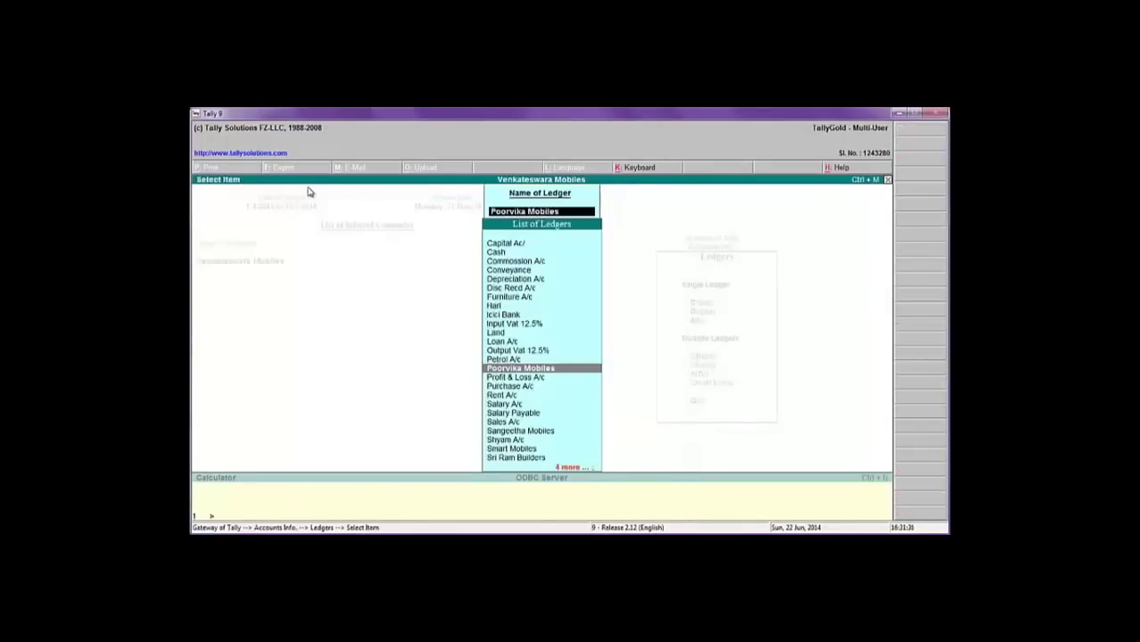
Check the next debtor in Excel and look for a Devika Mobiles ledger in Tally's list of ledgers.
key(alt+Tab)
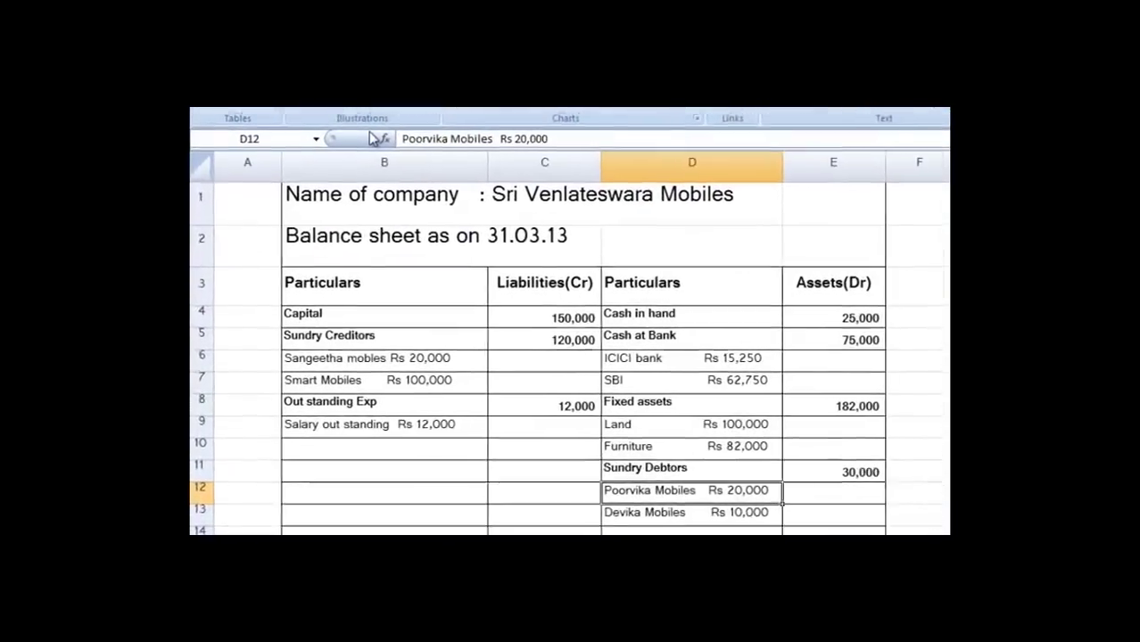
key(Down)
key(alt+Tab)
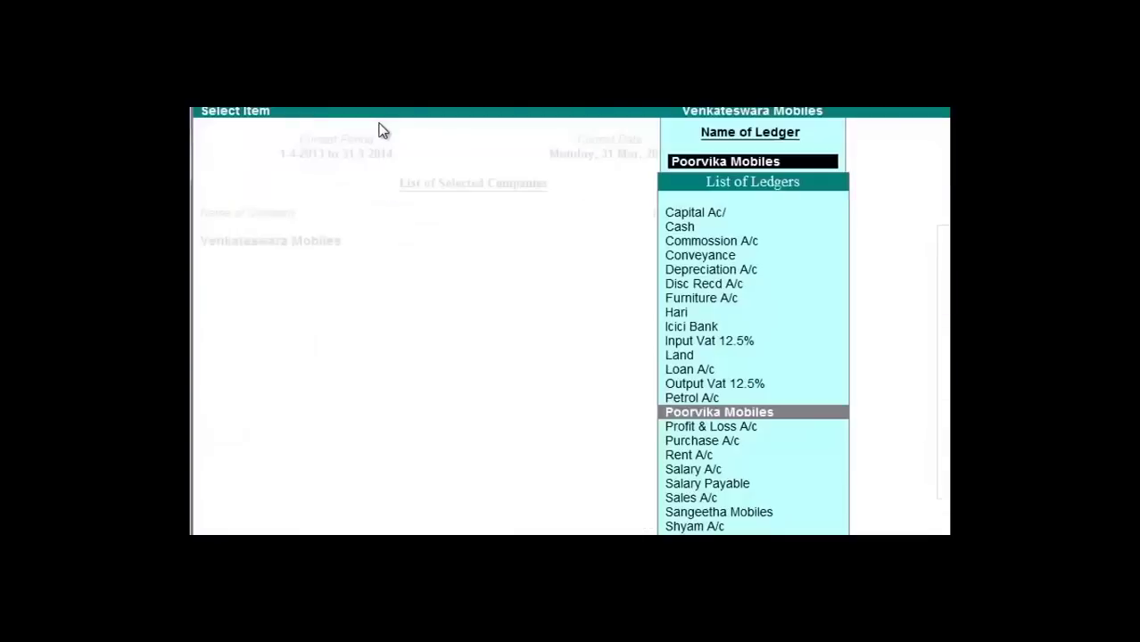
text(De)
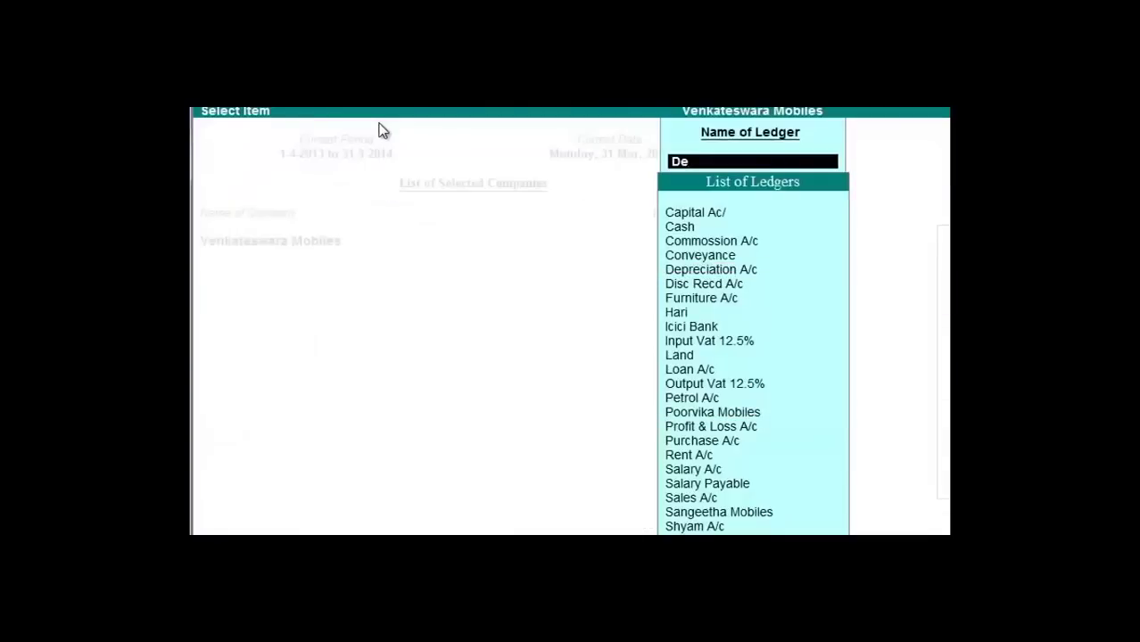
key(BackSpace)
key(BackSpace)
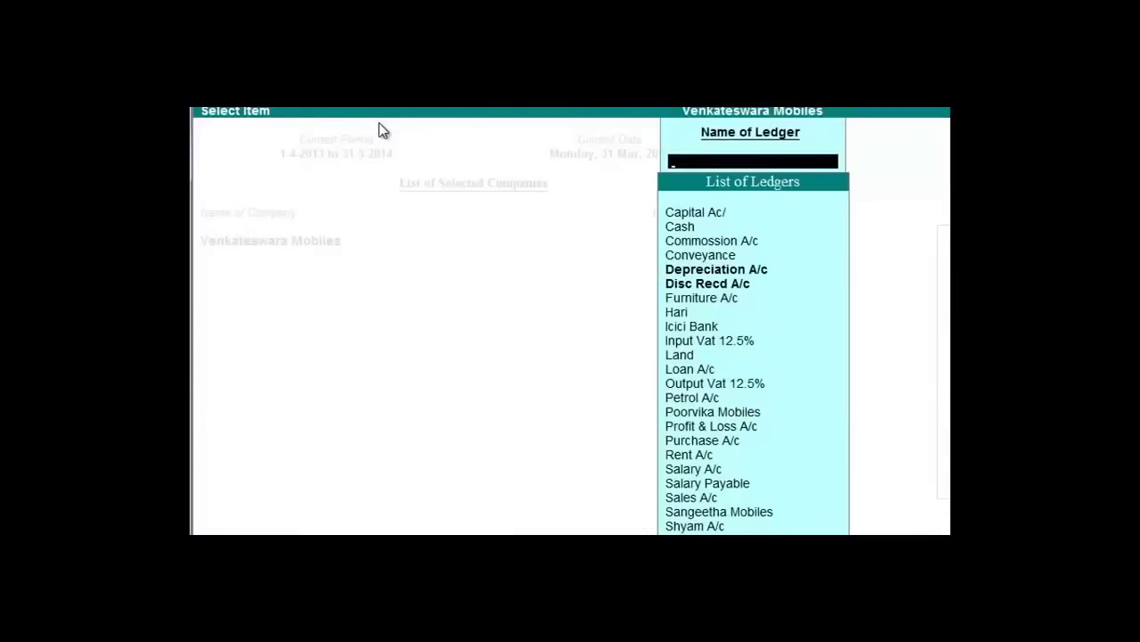
key(Escape)
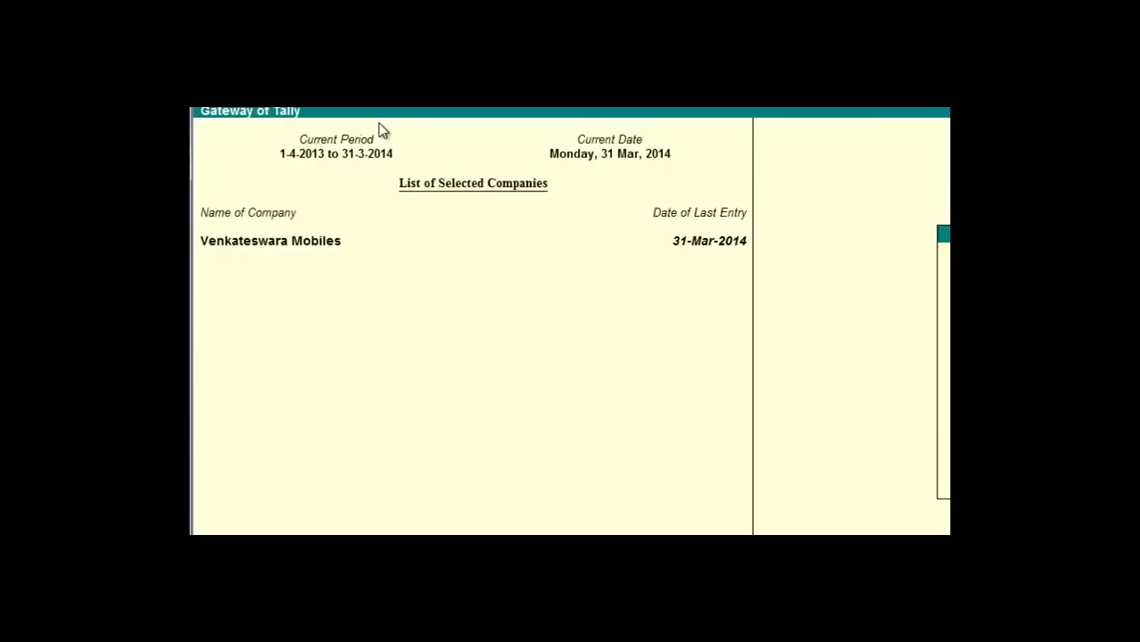
Start a new single ledger named Devika Mobiles under Sundry Debtors, keeping the default details, with state and dealer type Not Applicable.
text(alc)
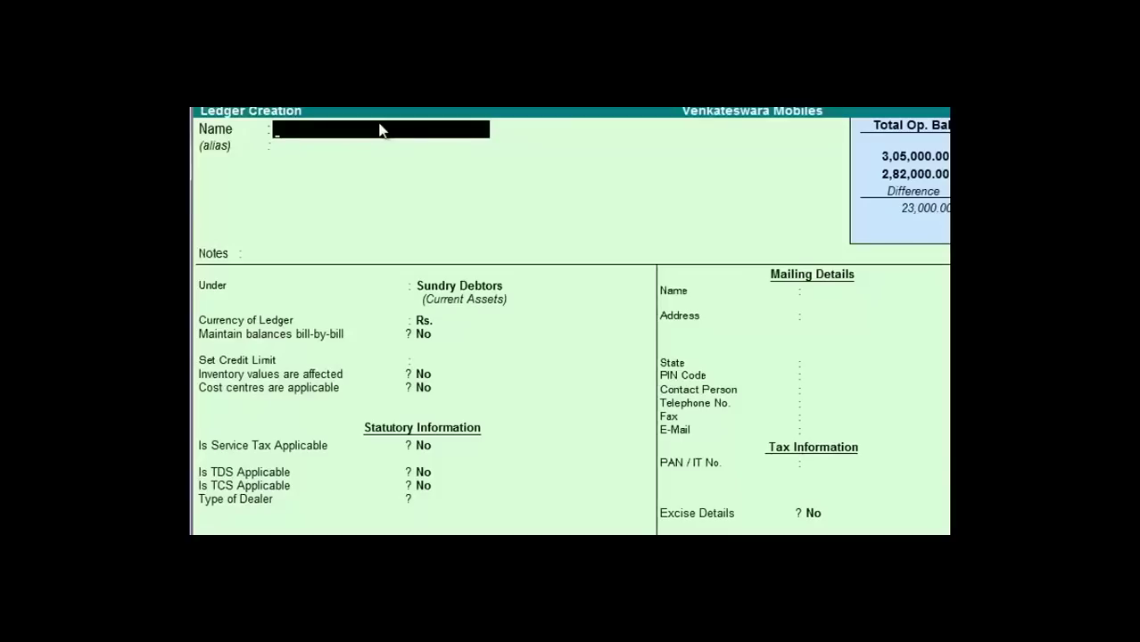
text(Devika Mobiles)
key(Return)
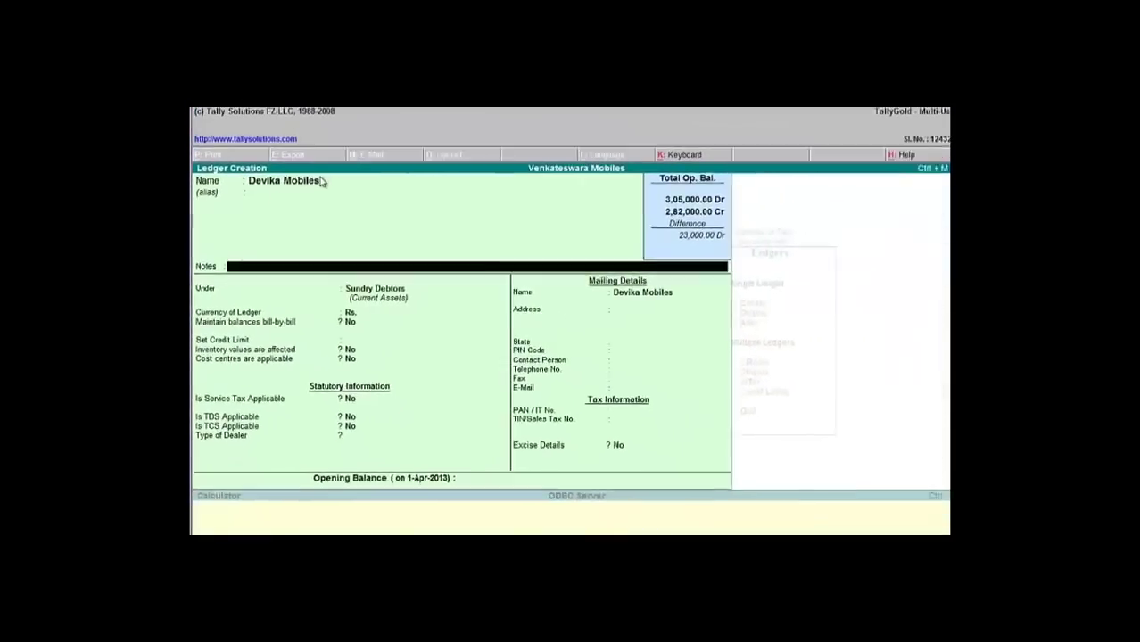
key(Return)
key(Return)
key(Return)
key(Return)
key(Return)
key(Return)
key(Return)
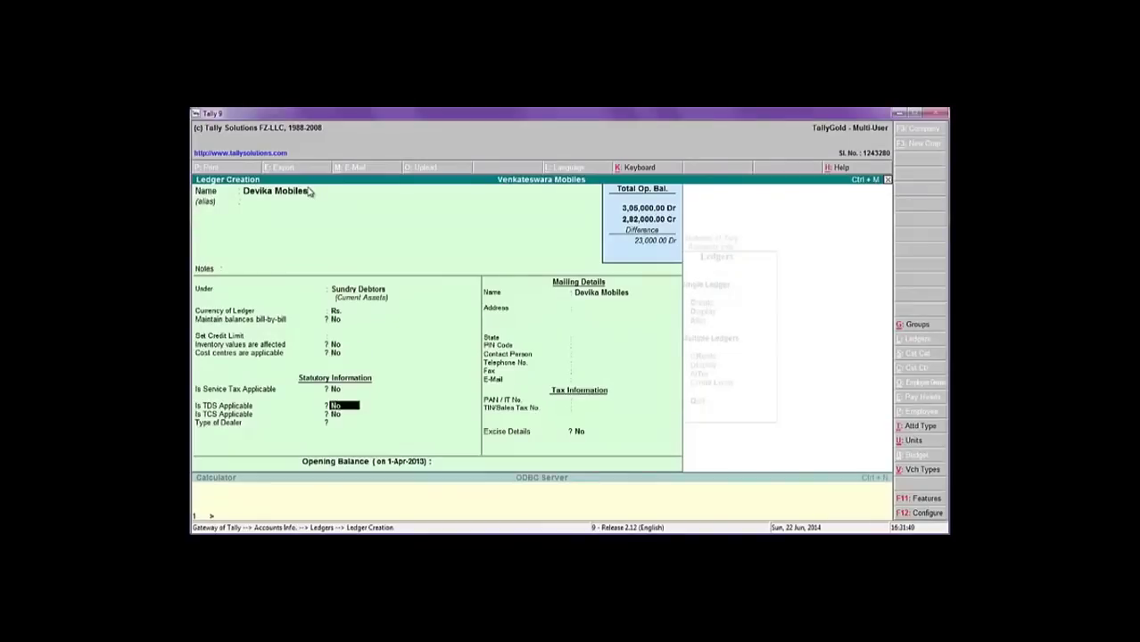
key(Return)
key(Return)
key(Return)
key(Return)
key(Return)
key(Return)
key(Return)
key(Return)
key(Return)
key(Return)
key(Return)
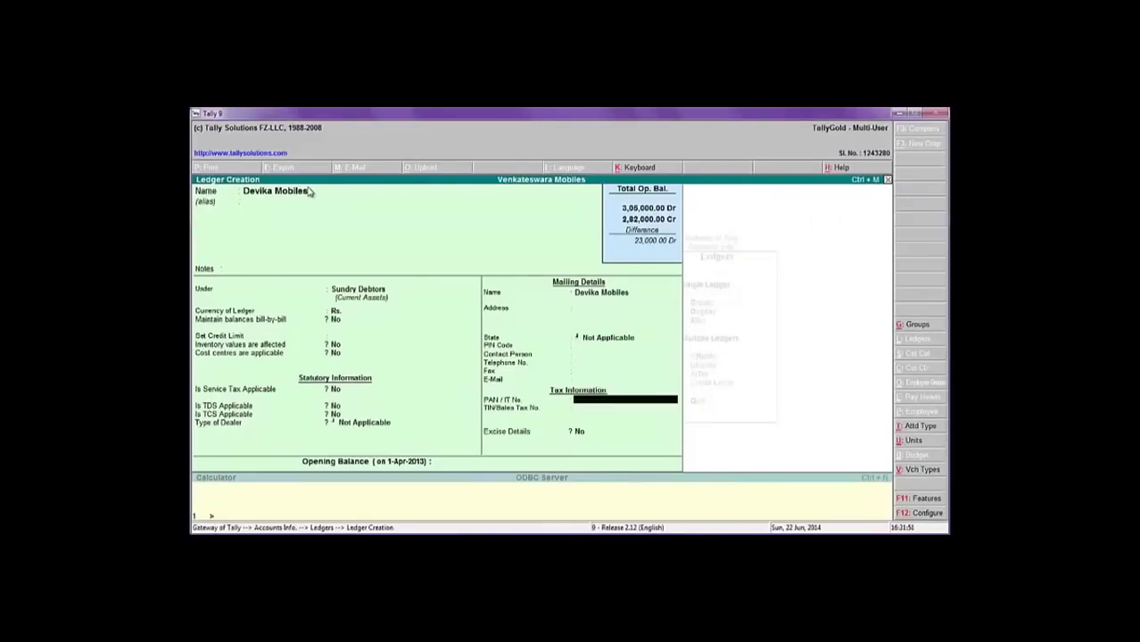
key(Return)
key(Return)
key(Return)
Check the Devika Mobiles amount in Excel, set the new ledger's opening balance to 10,000 Dr, and save it.
key(alt+Tab)
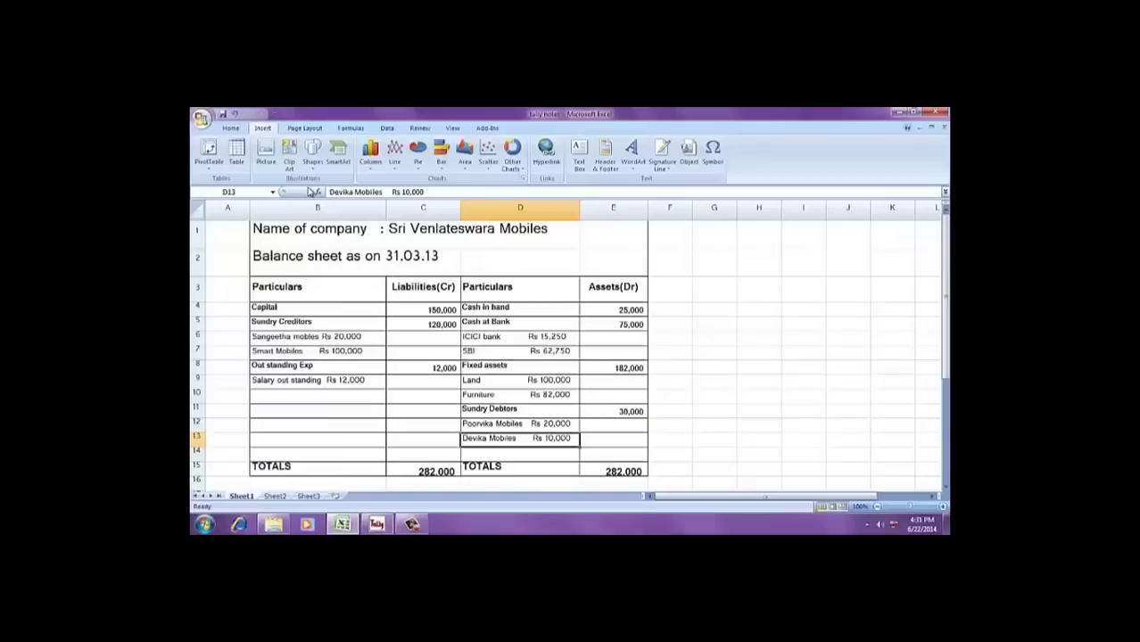
key(alt+Tab)
text(10000)
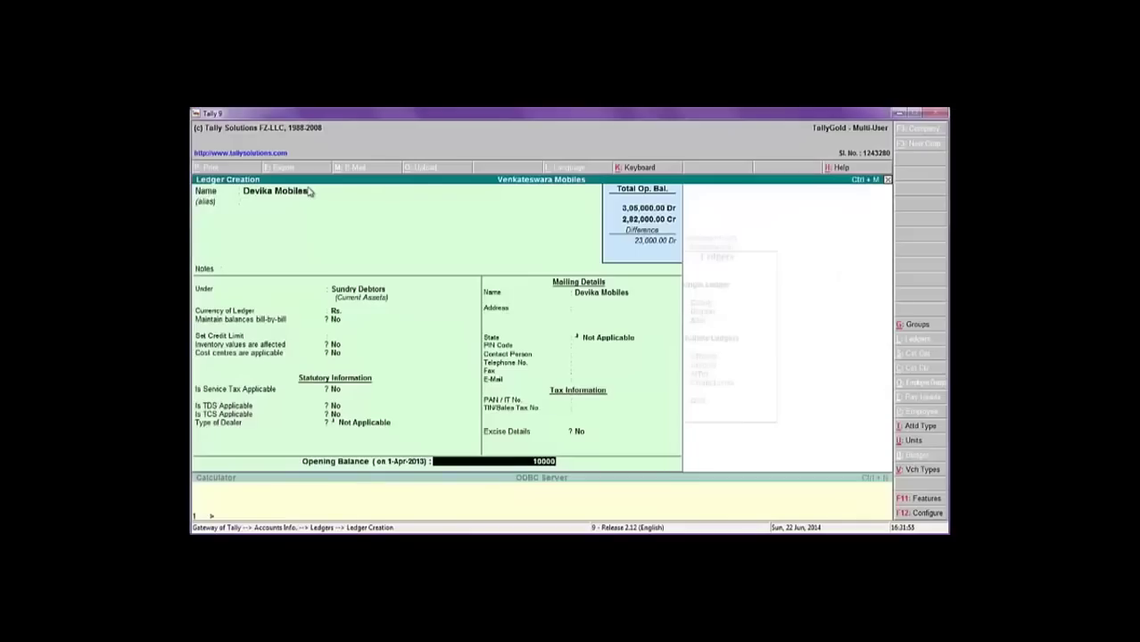
key(Return)
key(Return)
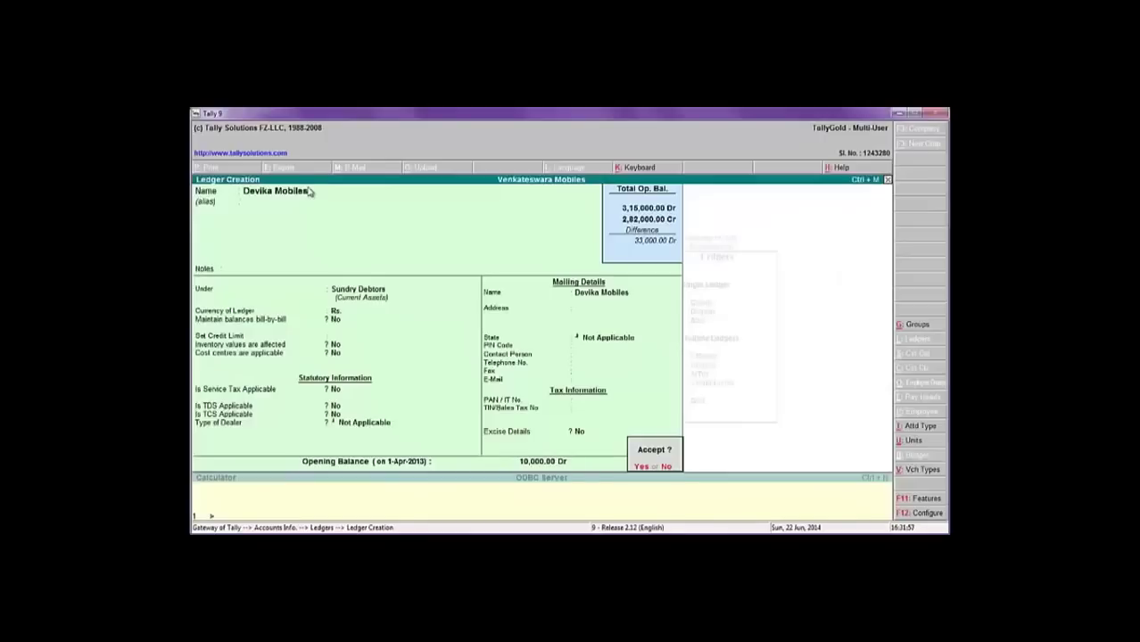
key(Return)
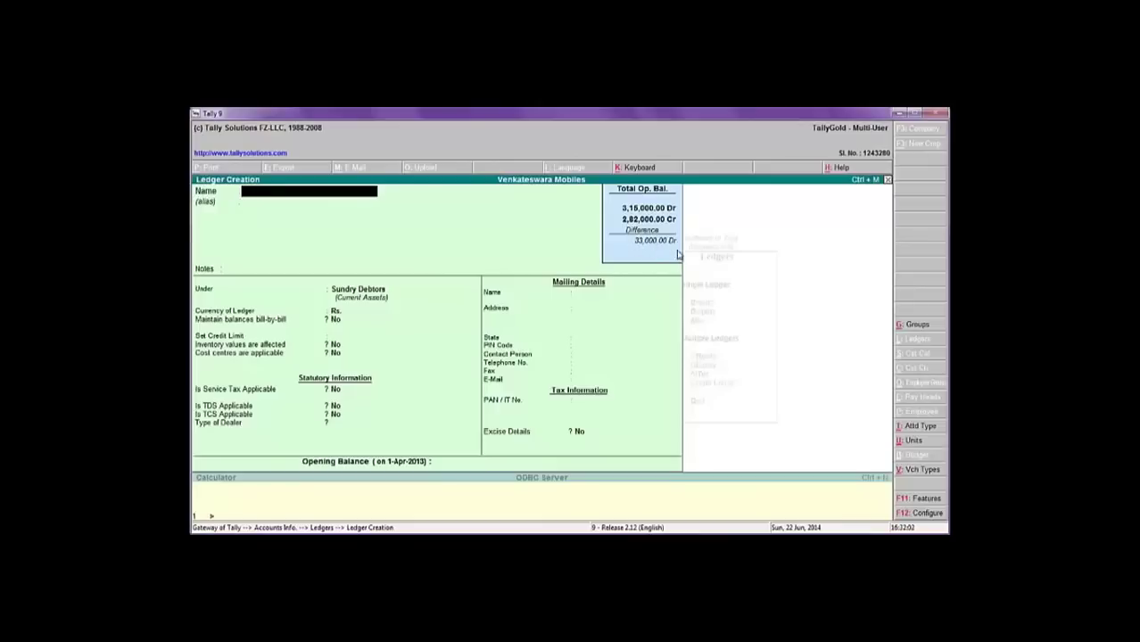
Leave ledger creation and display the company's Trial Balance in ledger-wise view.
key(Escape)
key(Return)
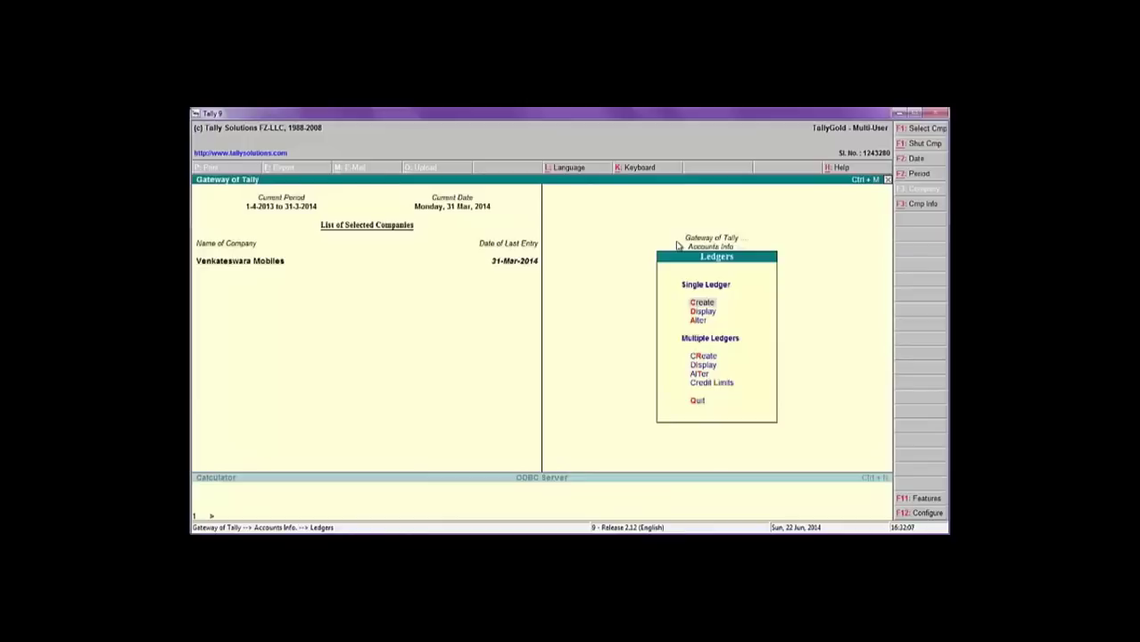
key(Escape)
key(Escape)
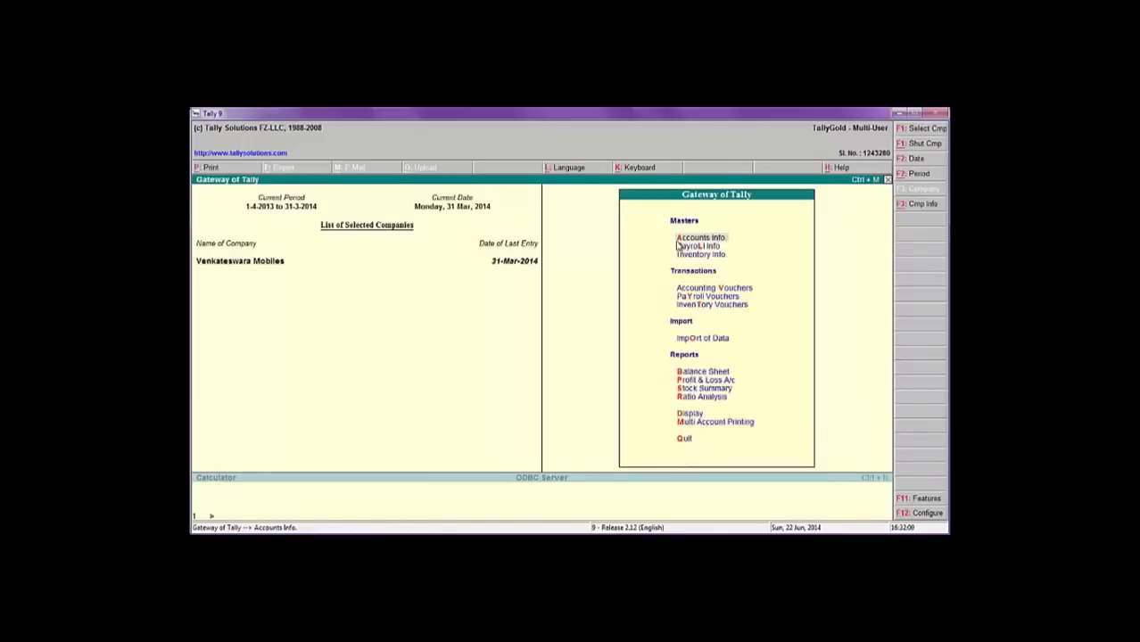
key(Down)
key(Down)
key(Down)
key(Down)
key(Down)
key(Down)
key(Down)
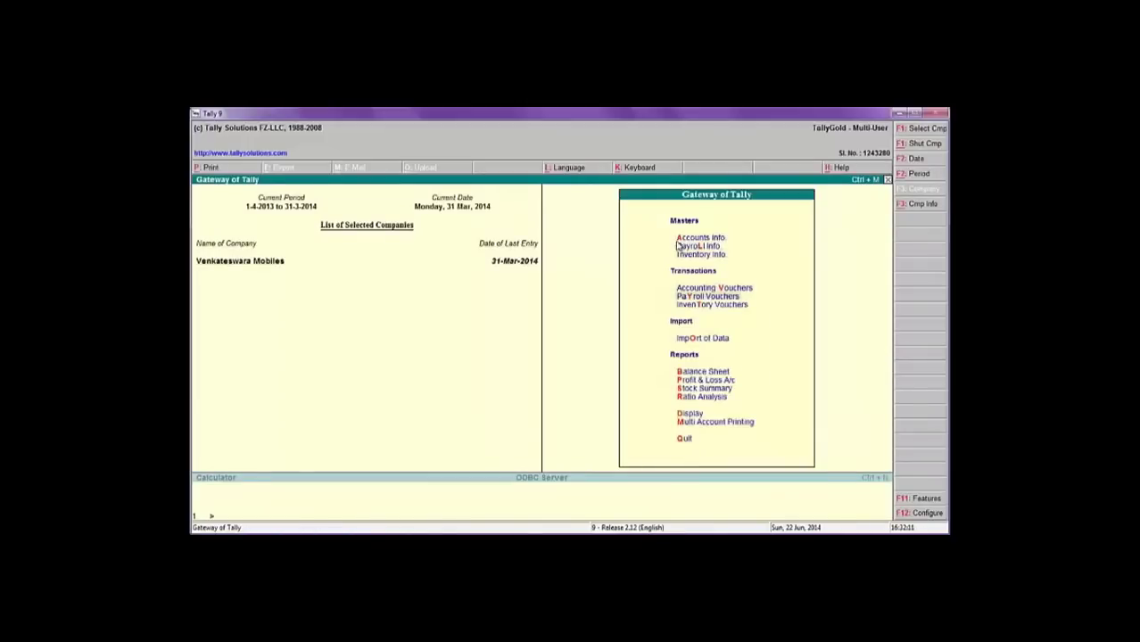
key(Down)
key(Return)
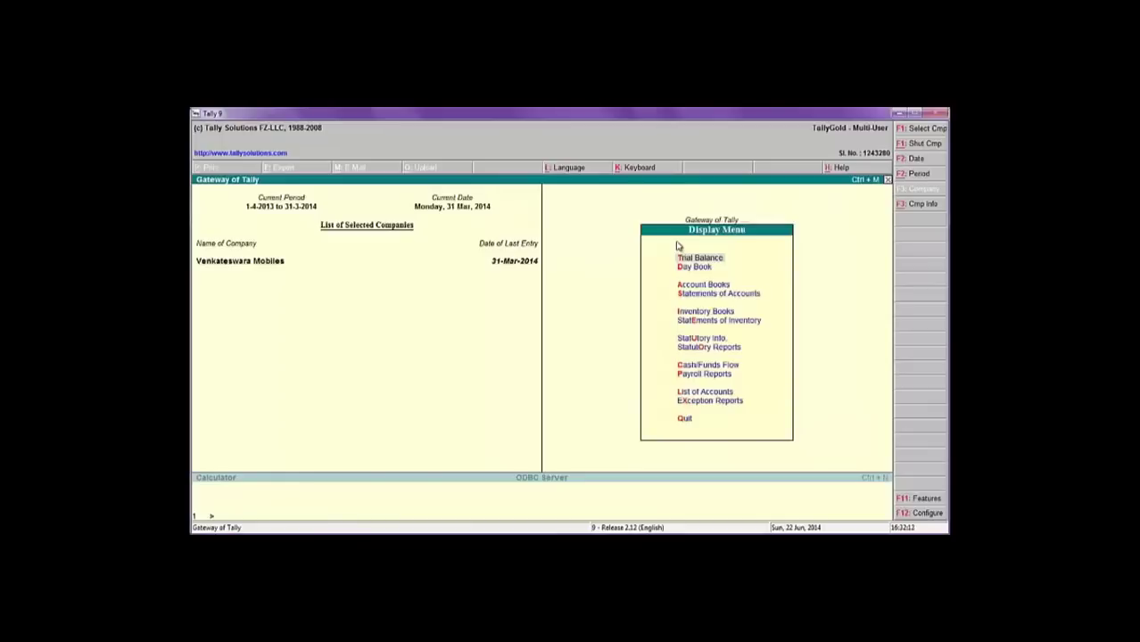
key(Return)
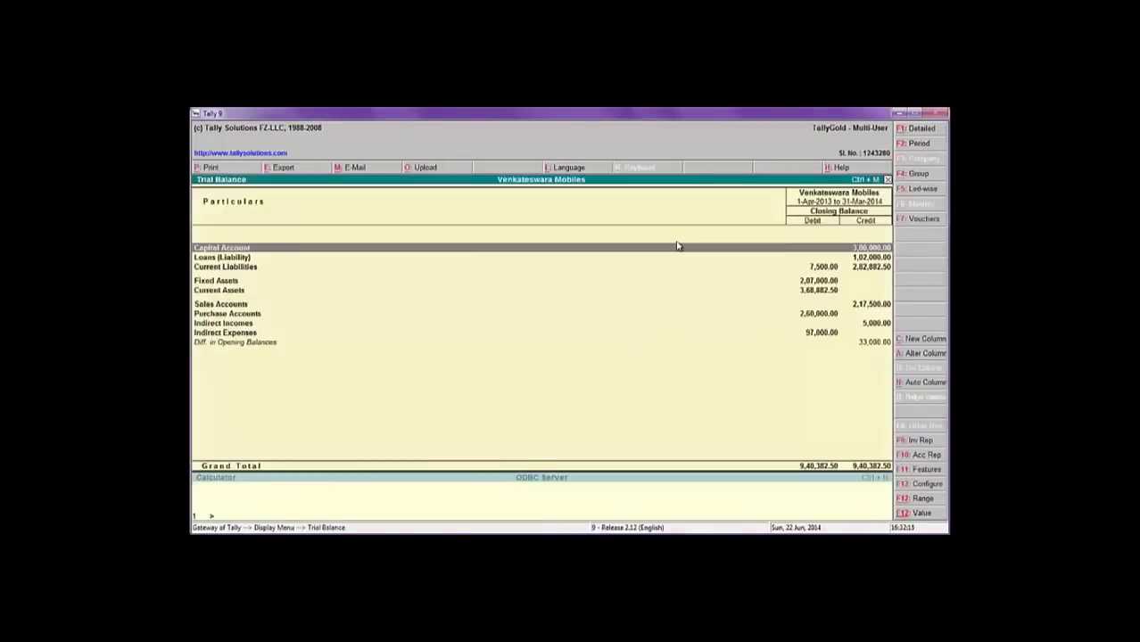
click(915, 190)
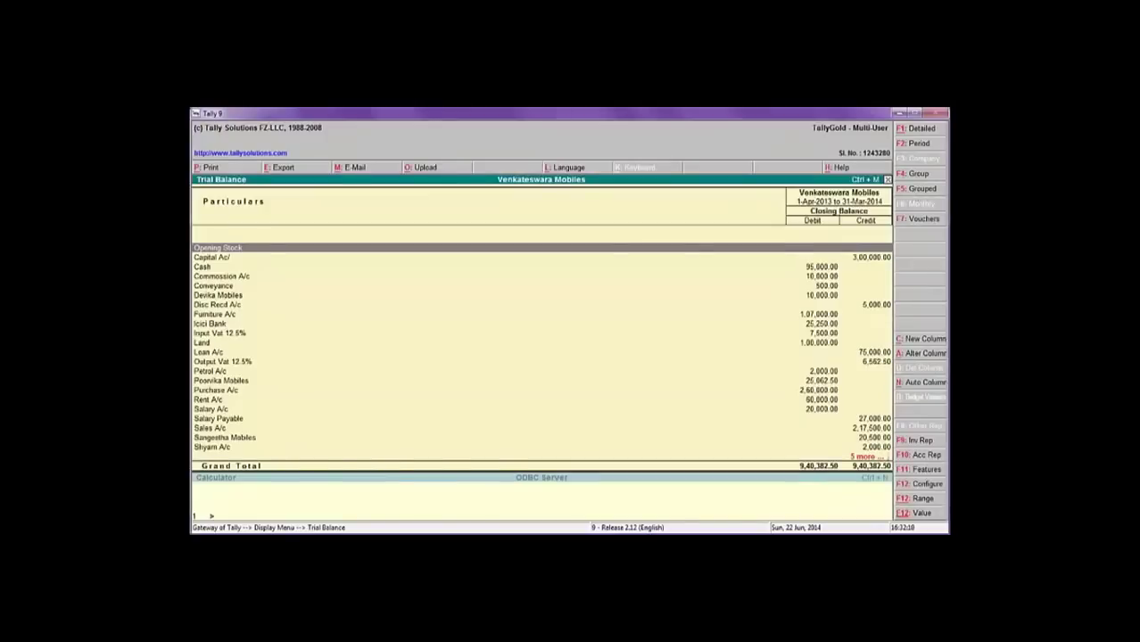
Configure the Trial Balance to show opening balances and transactions, keeping the remaining options at their current settings.
click(925, 487)
text(y)
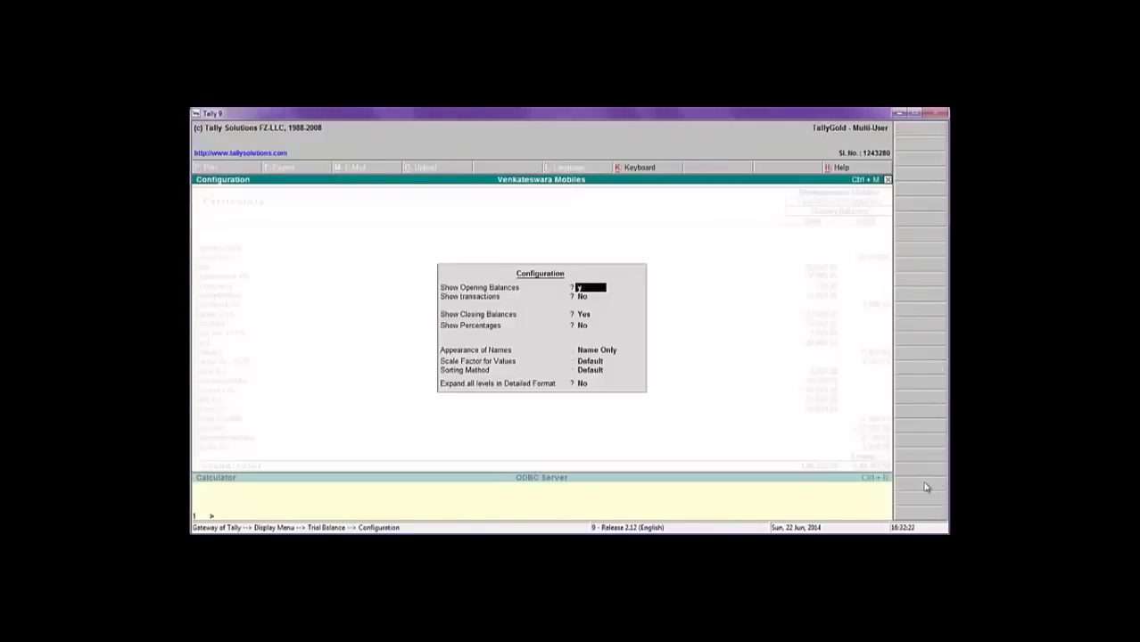
key(Return)
text(y)
key(Return)
key(Return)
key(Return)
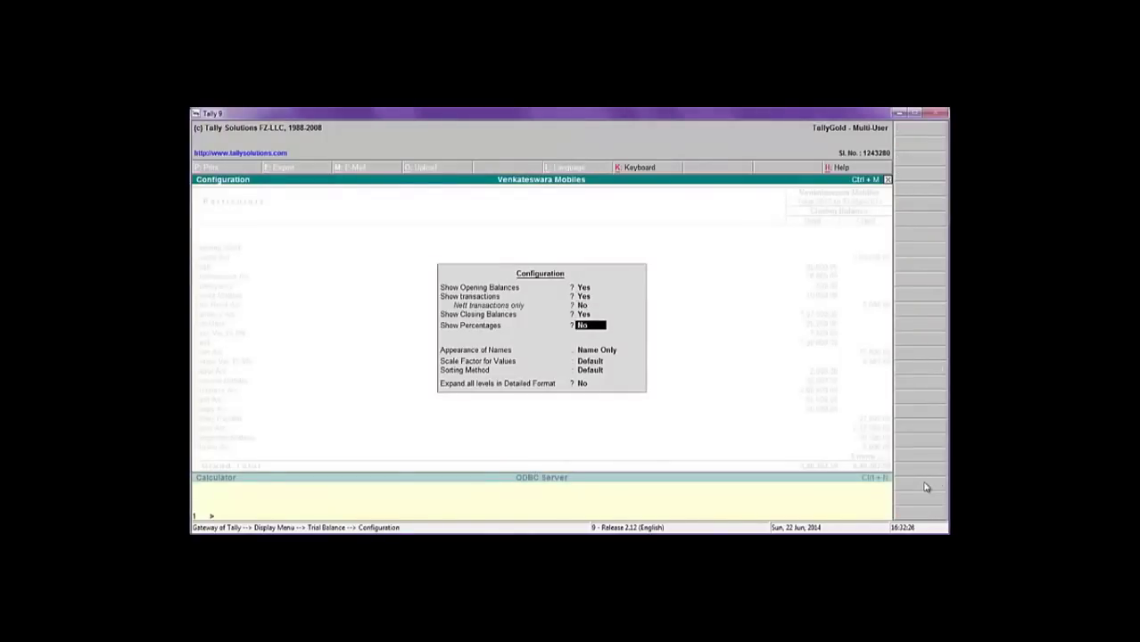
key(Return)
key(Return)
key(Return)
key(Return)
key(Return)
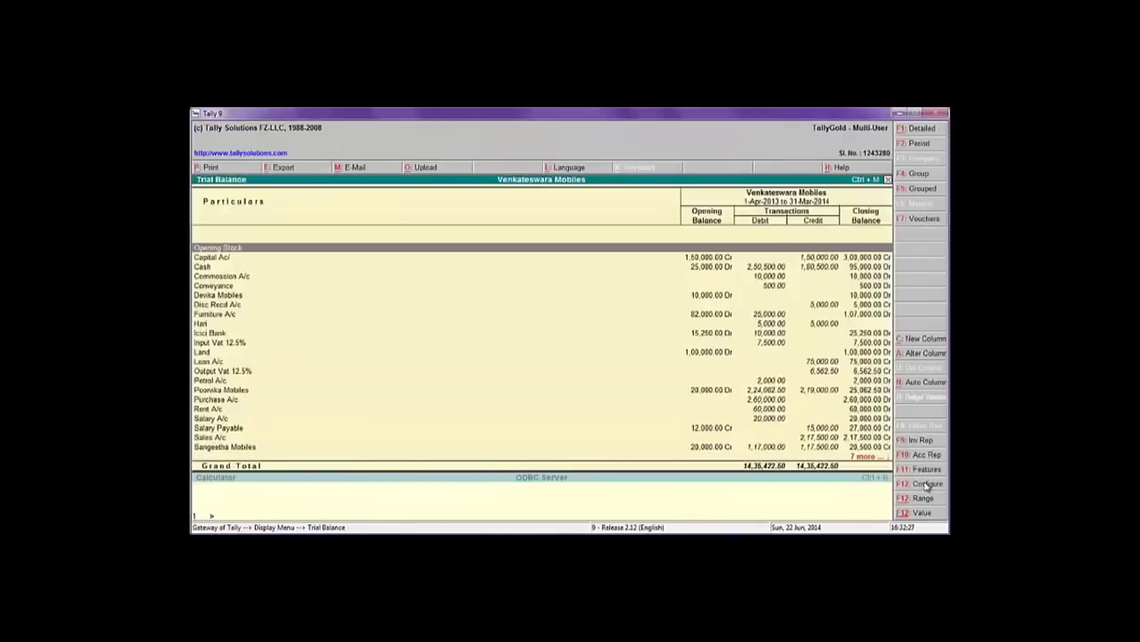
Compare the Capital amount in the Excel balance sheet with the Capital ledger's opening balance in Tally's Trial Balance.
key(alt+Tab)
key(Left)
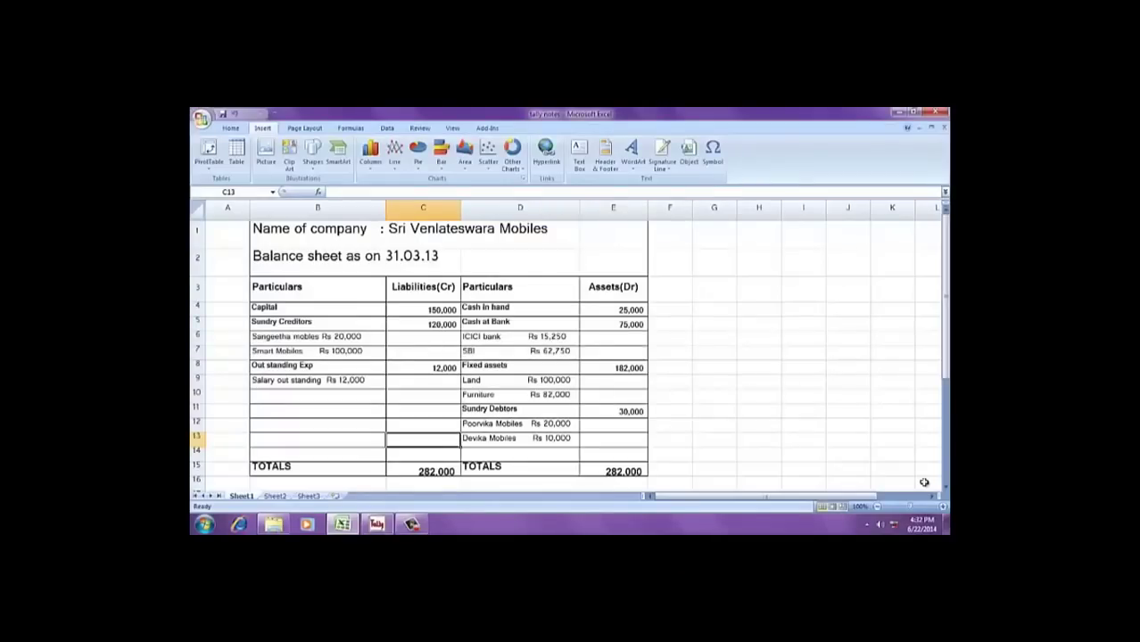
key(Up)
key(Up)
key(Up)
key(Up)
key(Up)
key(Up)
key(Up)
key(Up)
key(Up)
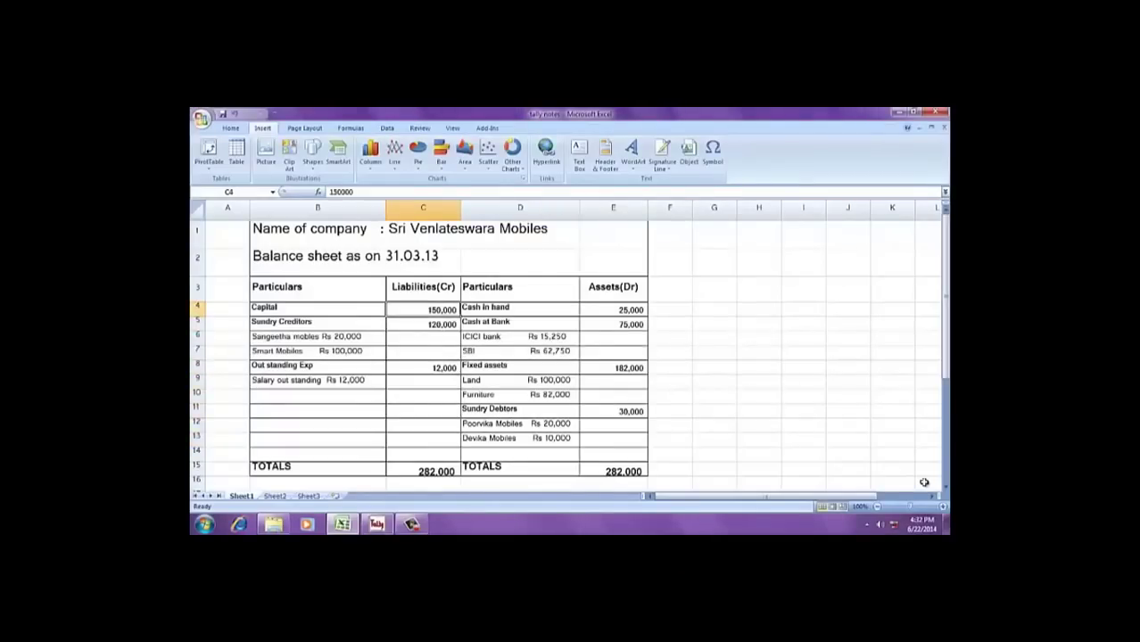
key(alt+Tab)
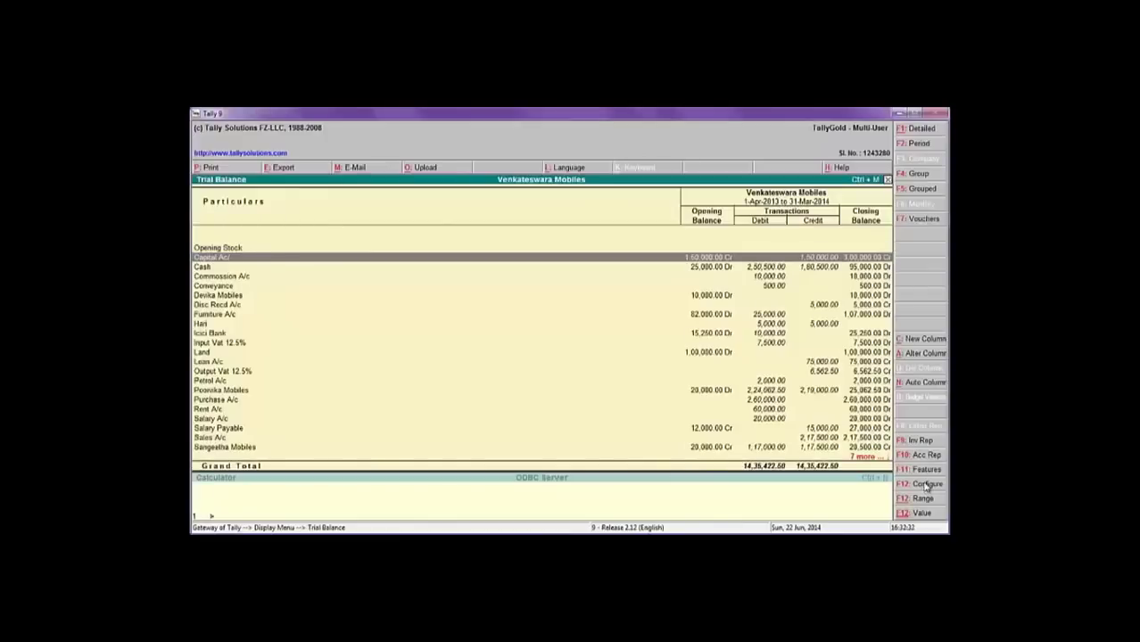
Recheck the Capital amount in the Excel balance sheet and remove the Capital A/c line from Tally's Trial Balance view.
key(Down)
key(Up)
key(alt+Tab)
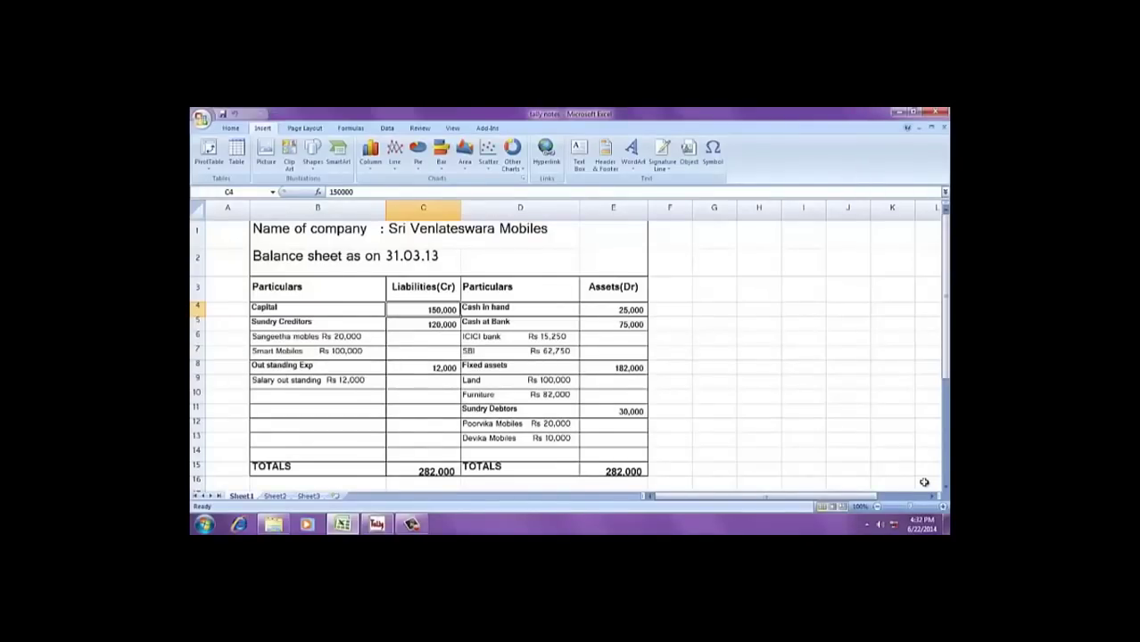
key(alt+Tab)
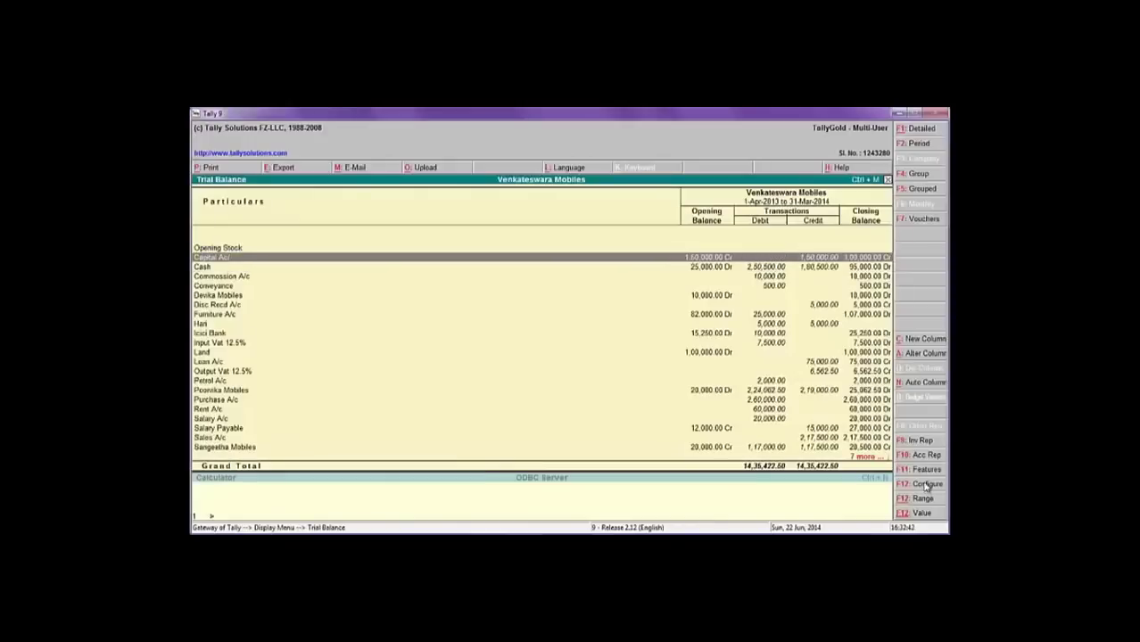
key(alt+r)
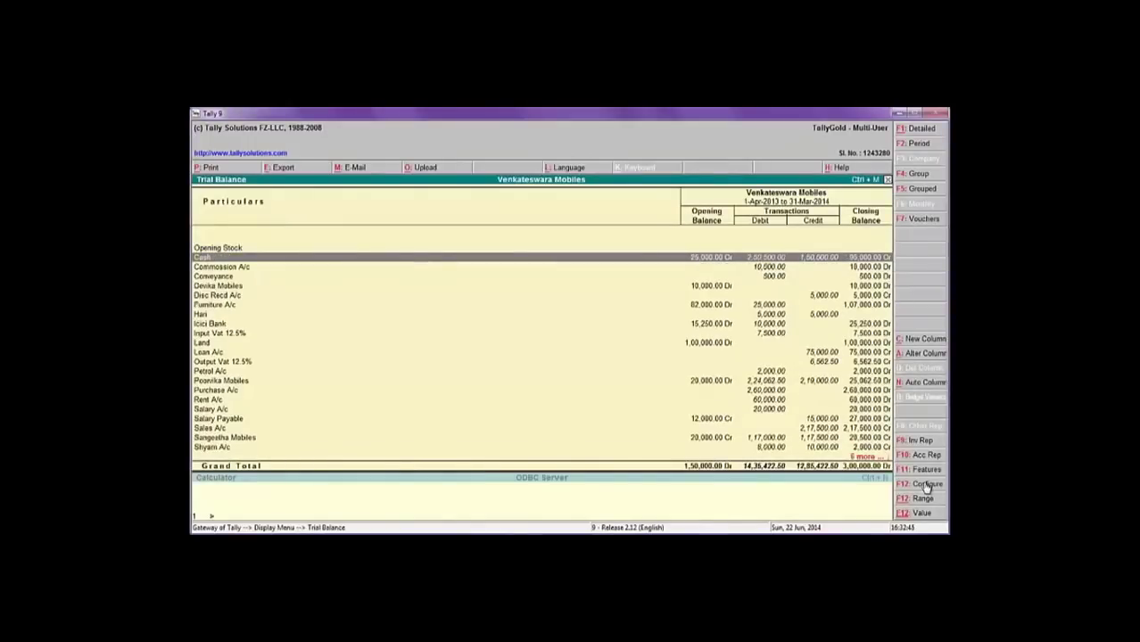
Compare Cash in hand in Excel with the Cash opening balance in Tally and remove the Cash line from the Trial Balance view.
key(alt+Tab)
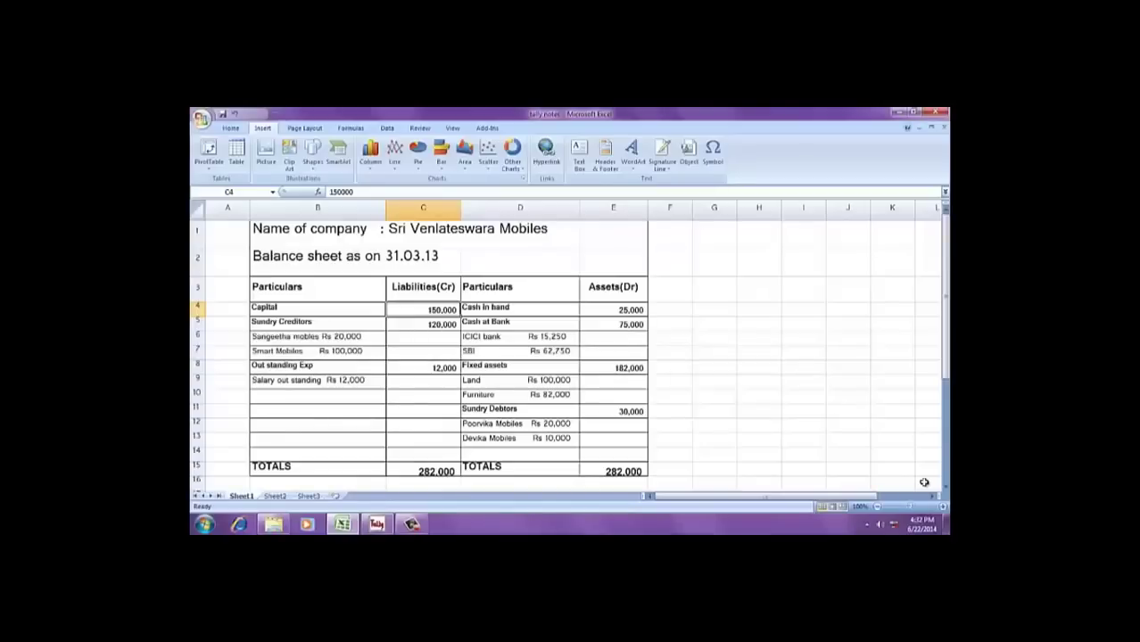
key(alt+Tab)
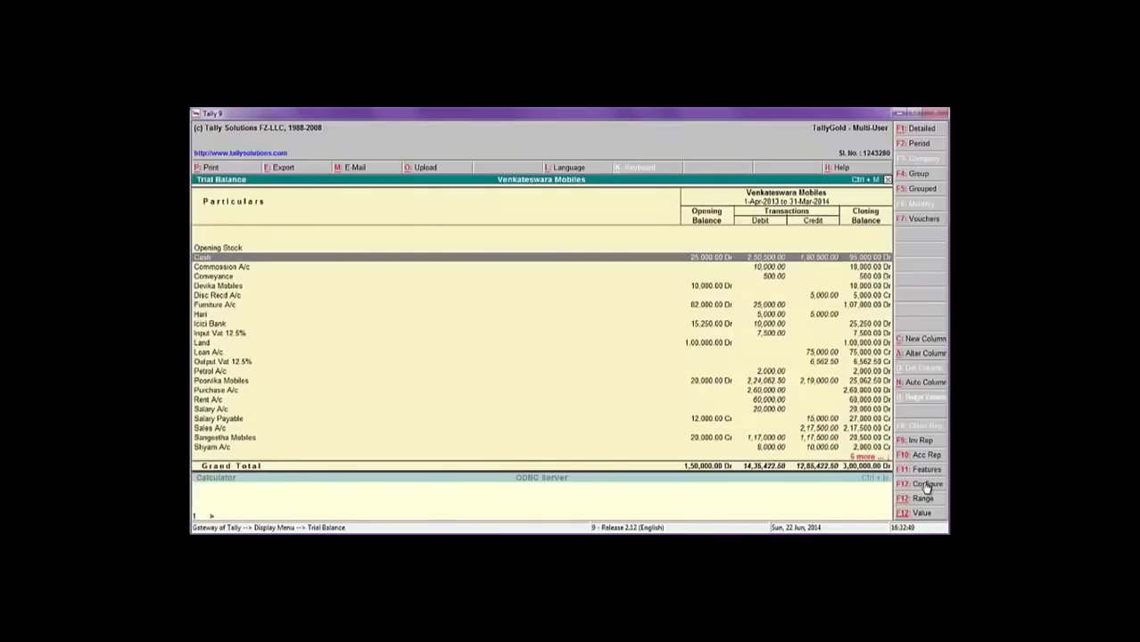
key(alt+Tab)
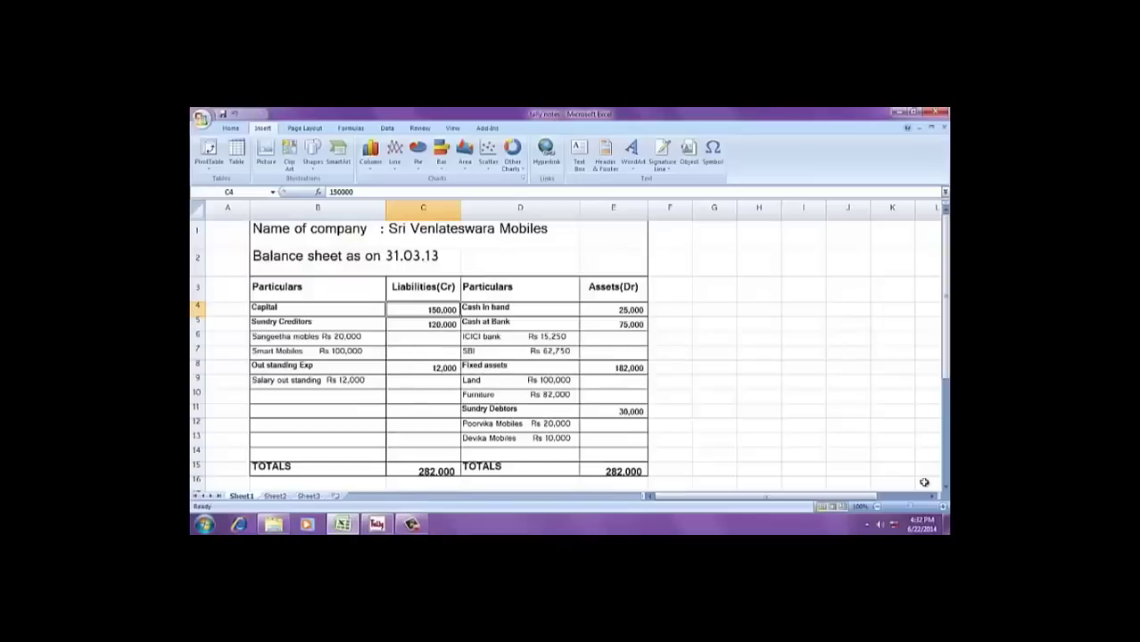
key(alt+Tab)
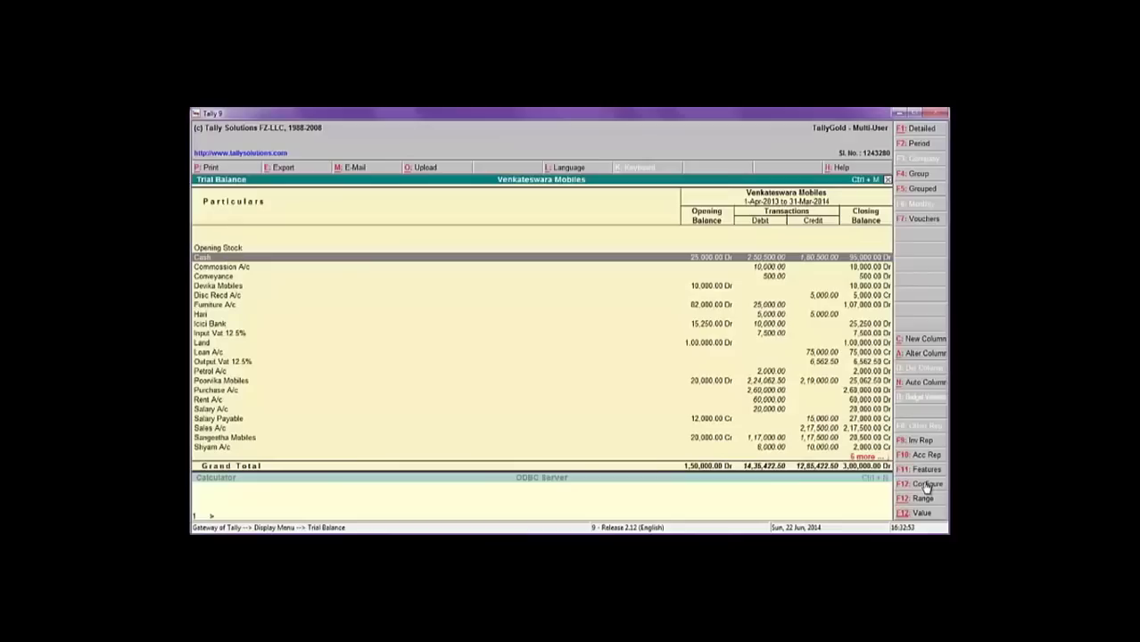
key(alt+r)
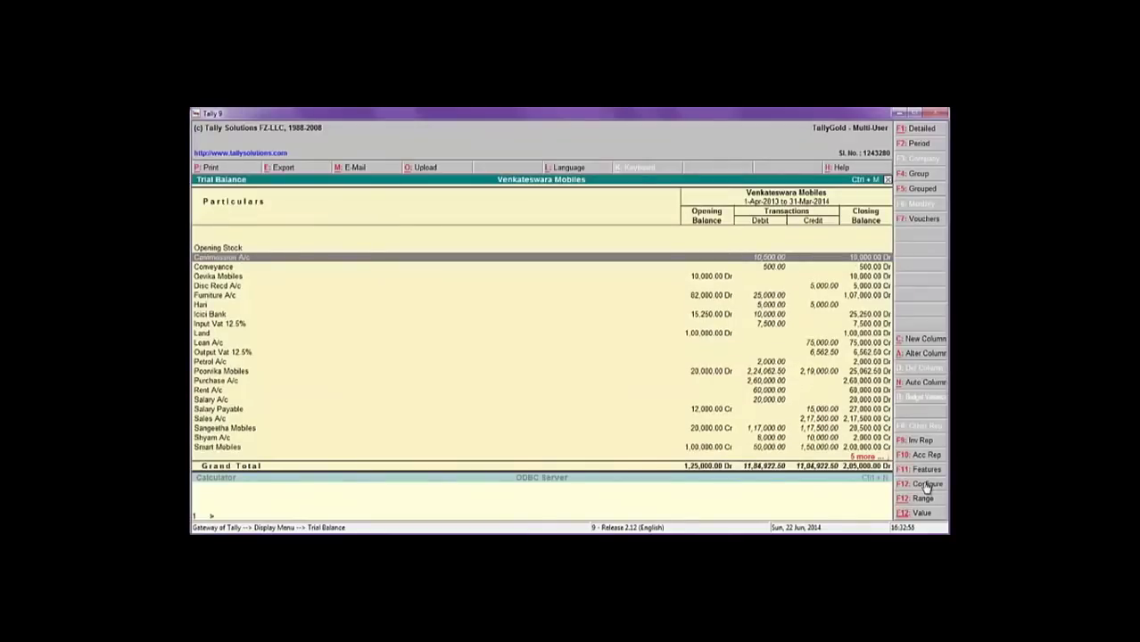
Highlight the Cash in hand and Capital amounts in the Excel balance sheet with yellow fill.
key(alt+Tab)
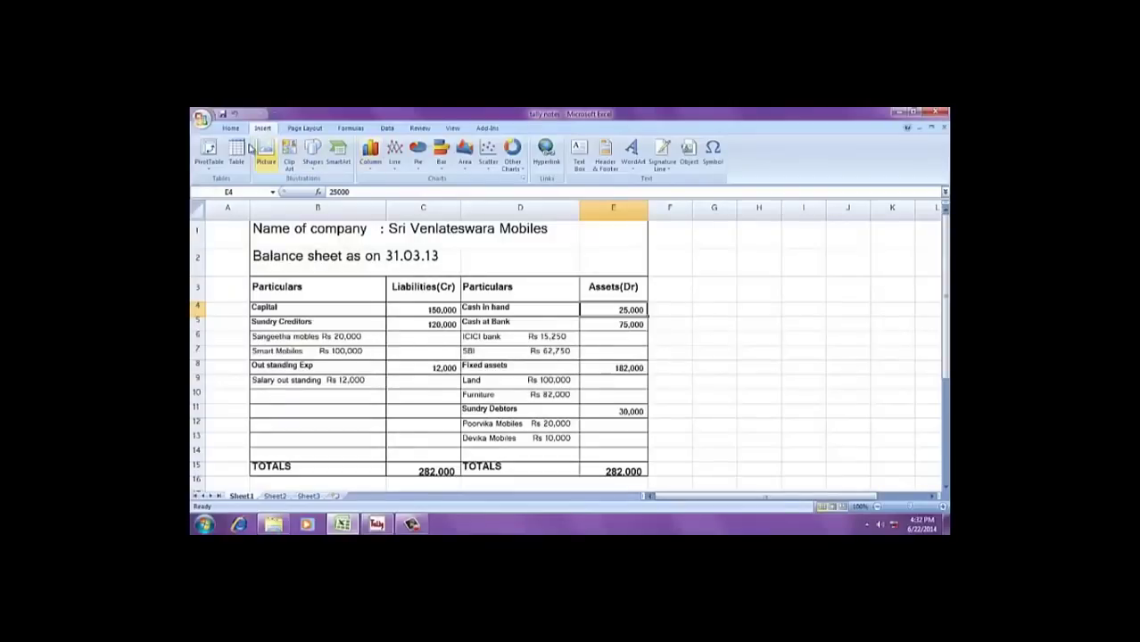
click(230, 127)
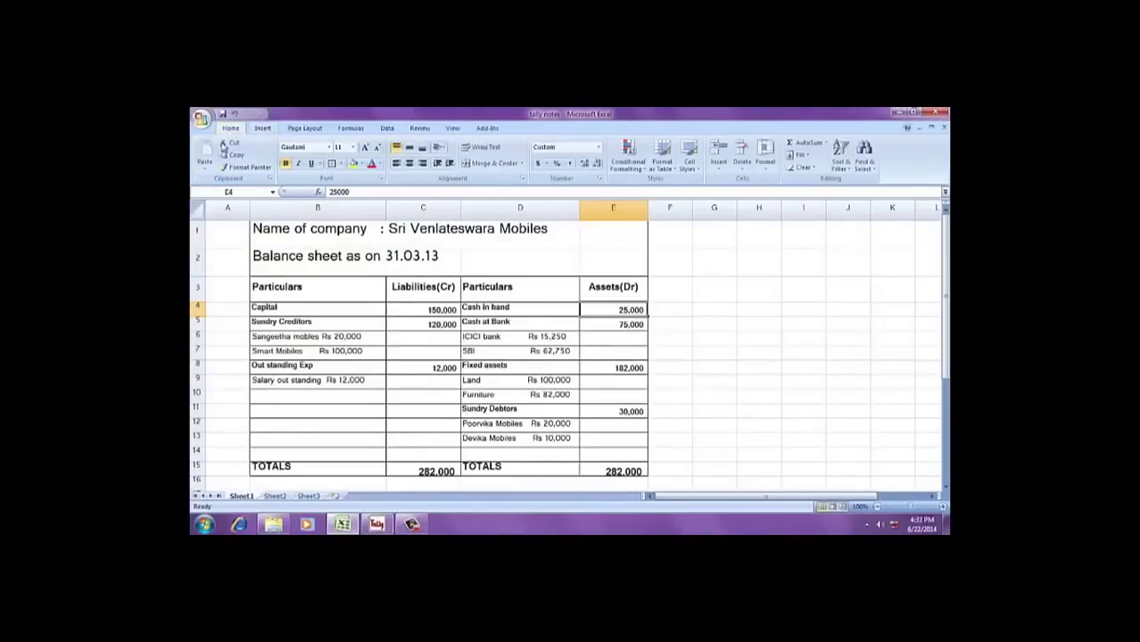
click(354, 163)
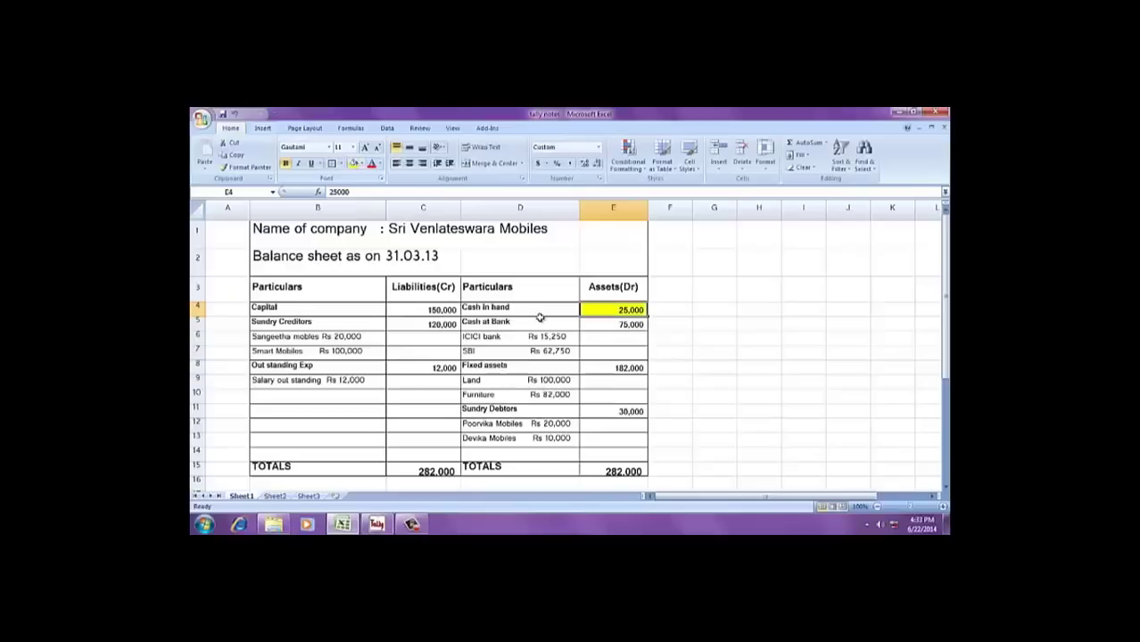
click(448, 309)
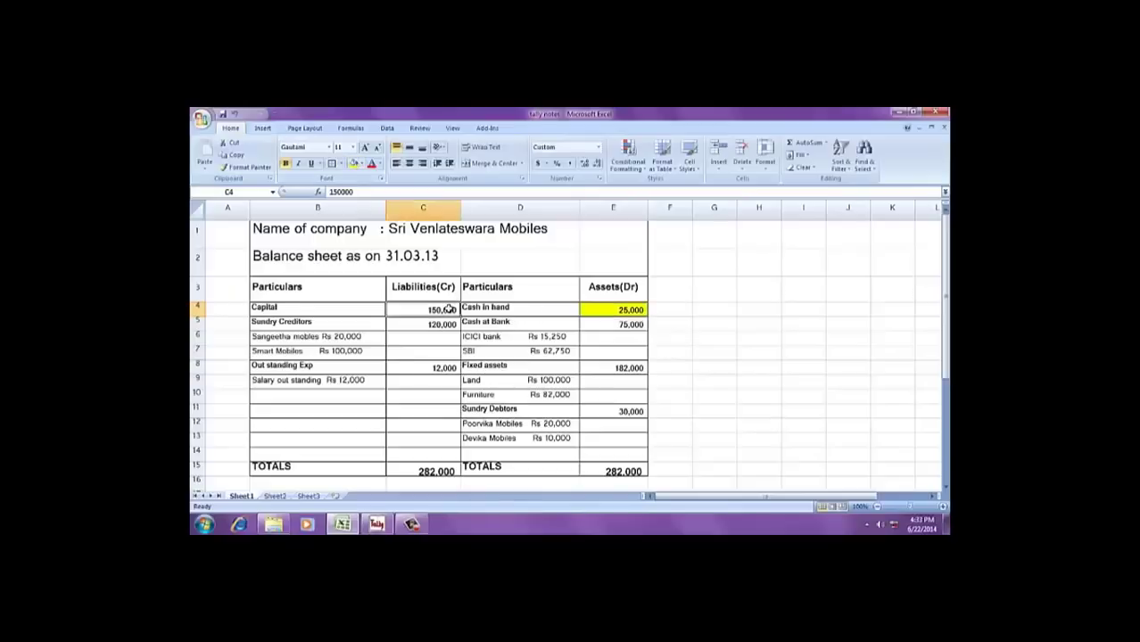
click(354, 163)
Match Devika Mobiles between Tally and Excel, fill its Excel cell yellow, and remove its line from the Trial Balance view.
key(alt+Tab)
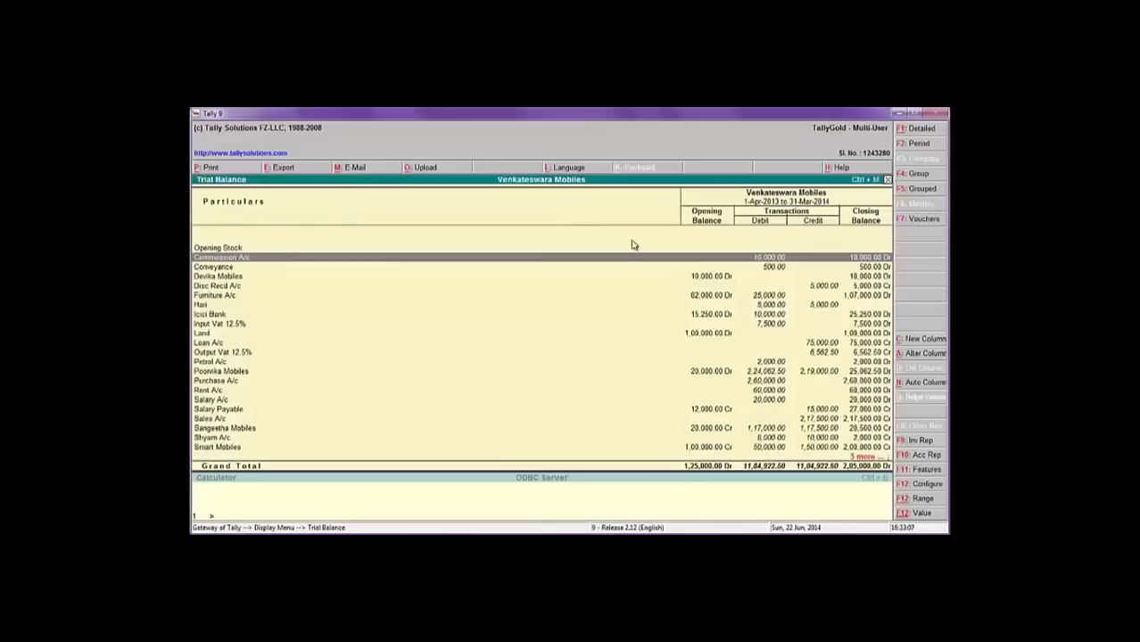
key(Down)
key(Down)
key(alt+Tab)
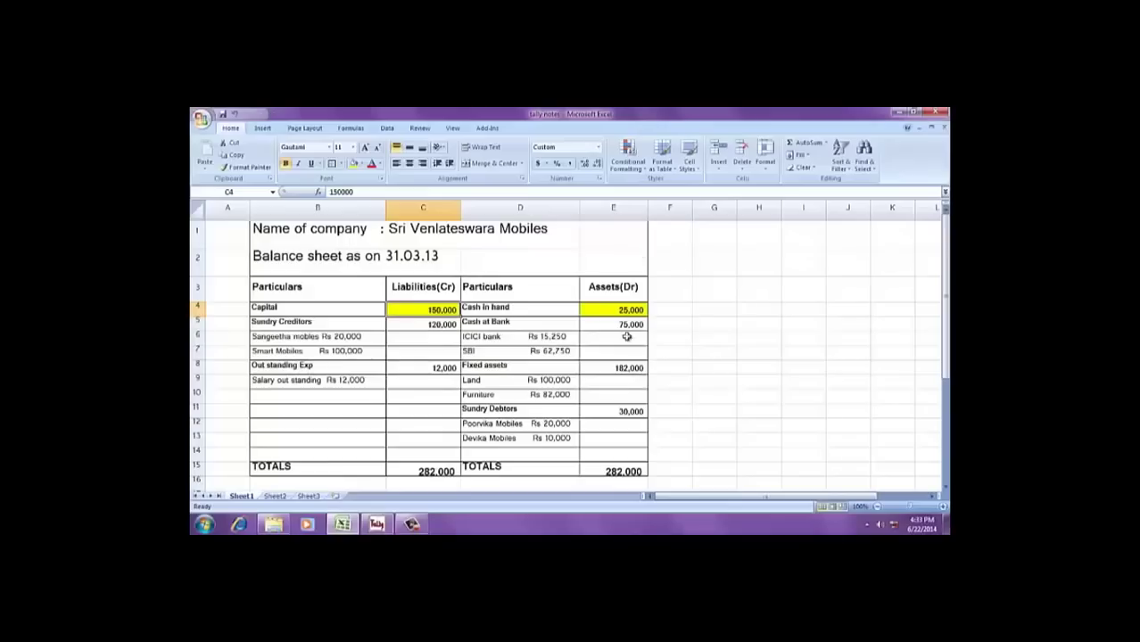
click(553, 438)
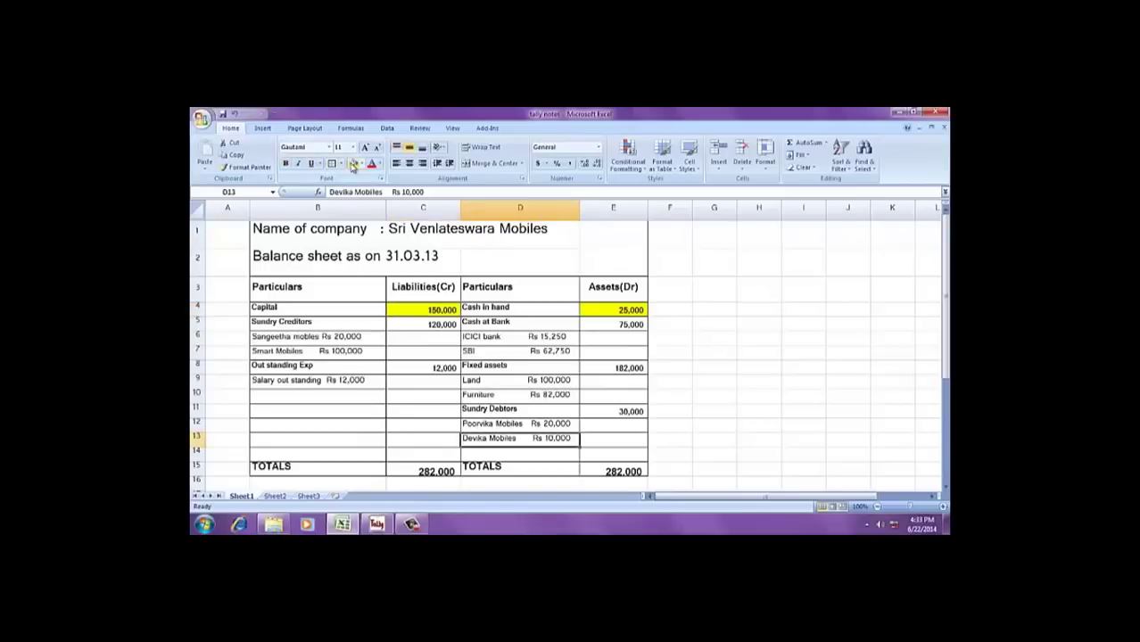
click(353, 164)
key(alt+Tab)
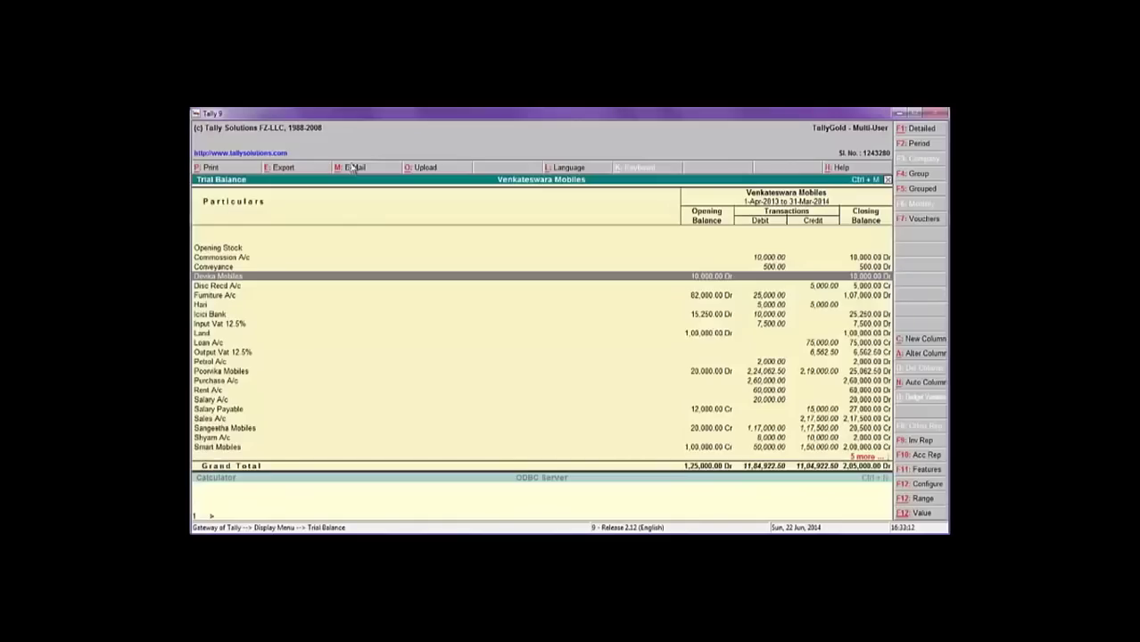
key(alt+r)
Match Furniture between Tally and Excel, fill its Excel cell yellow, and remove the Furniture A/c line from the Trial Balance view.
key(Down)
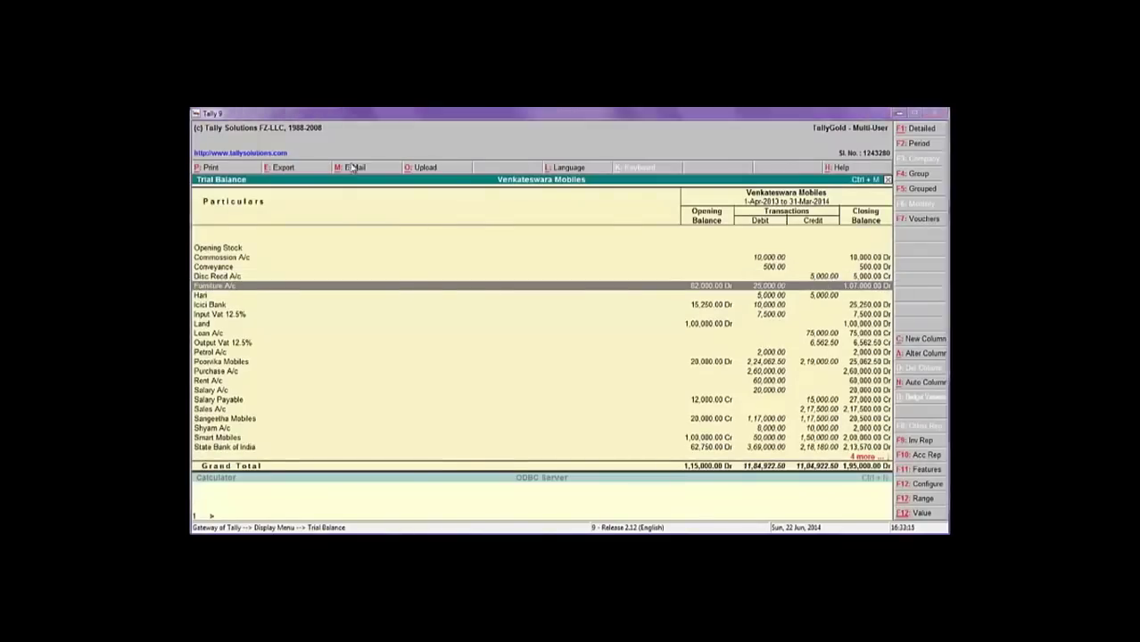
key(alt+Tab)
click(545, 393)
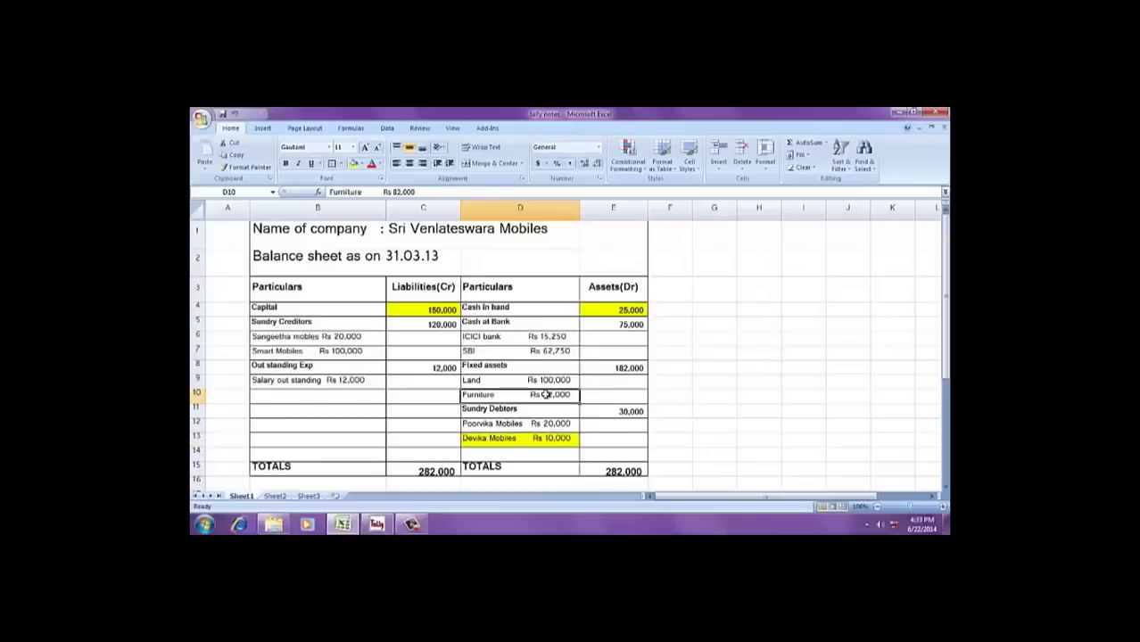
click(354, 165)
key(alt+Tab)
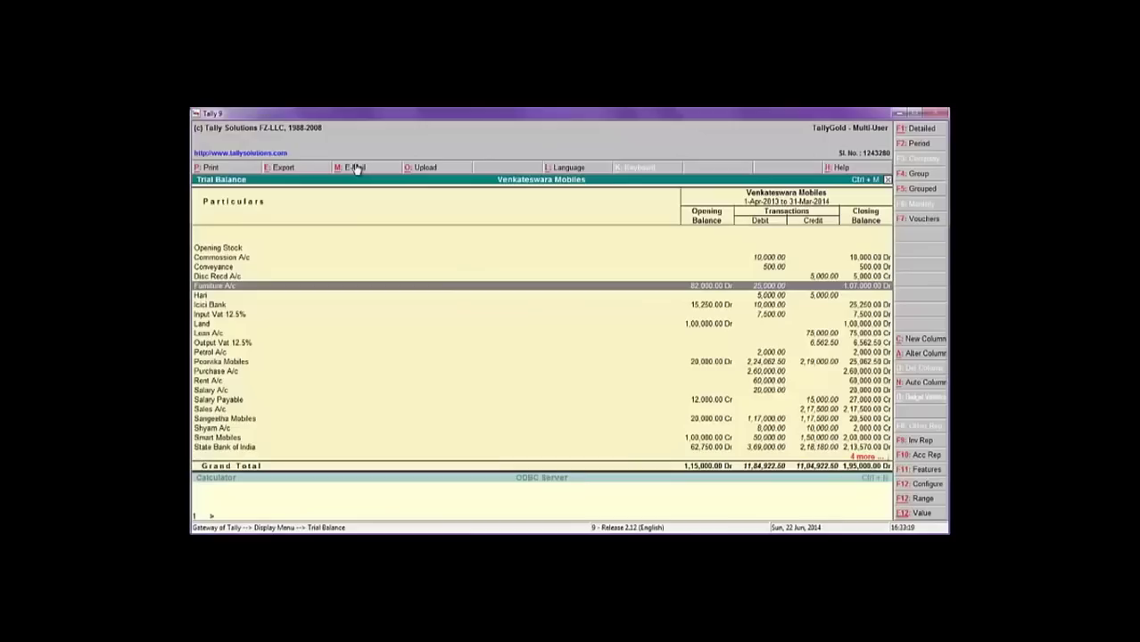
key(alt+r)
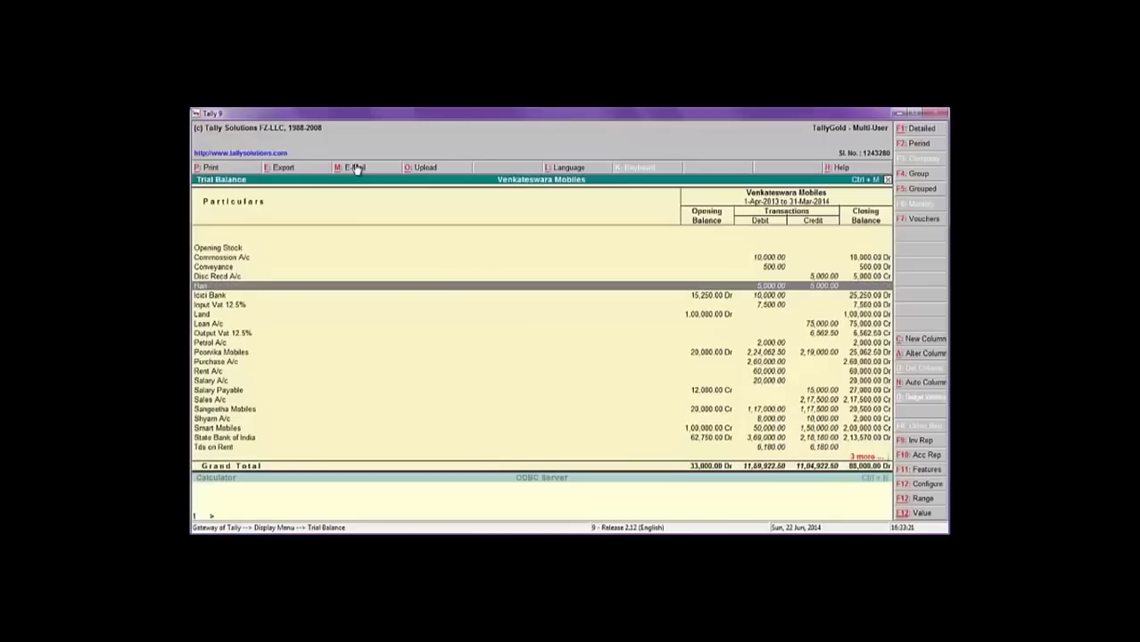
Fill the ICICI bank cell yellow in Excel and remove the Icici Bank line from Tally's Trial Balance view.
key(alt+Tab)
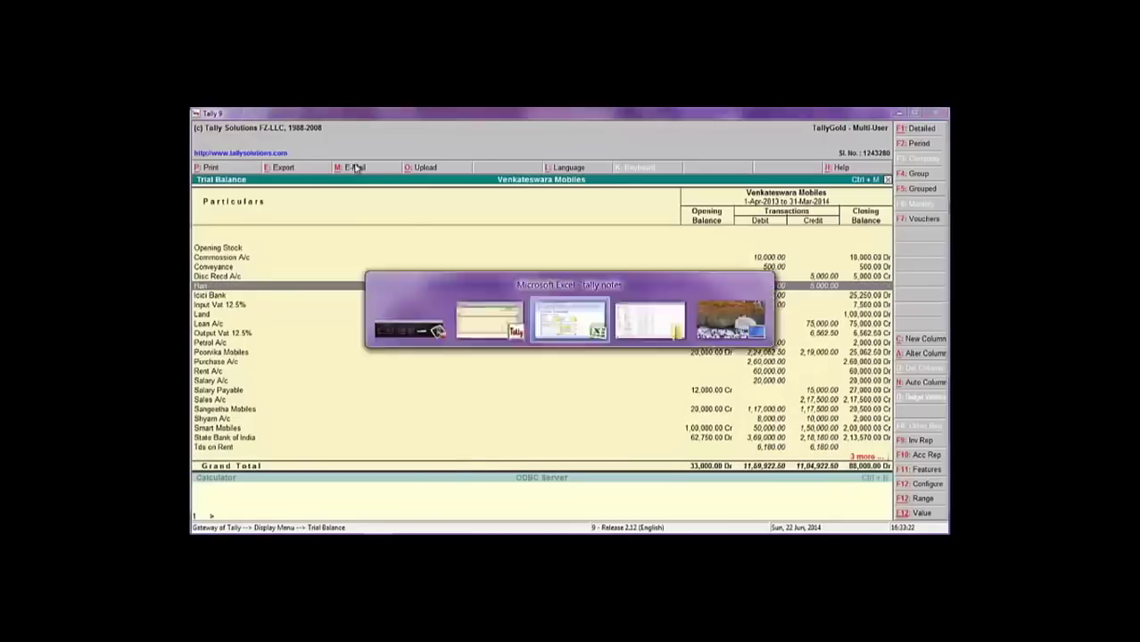
click(545, 335)
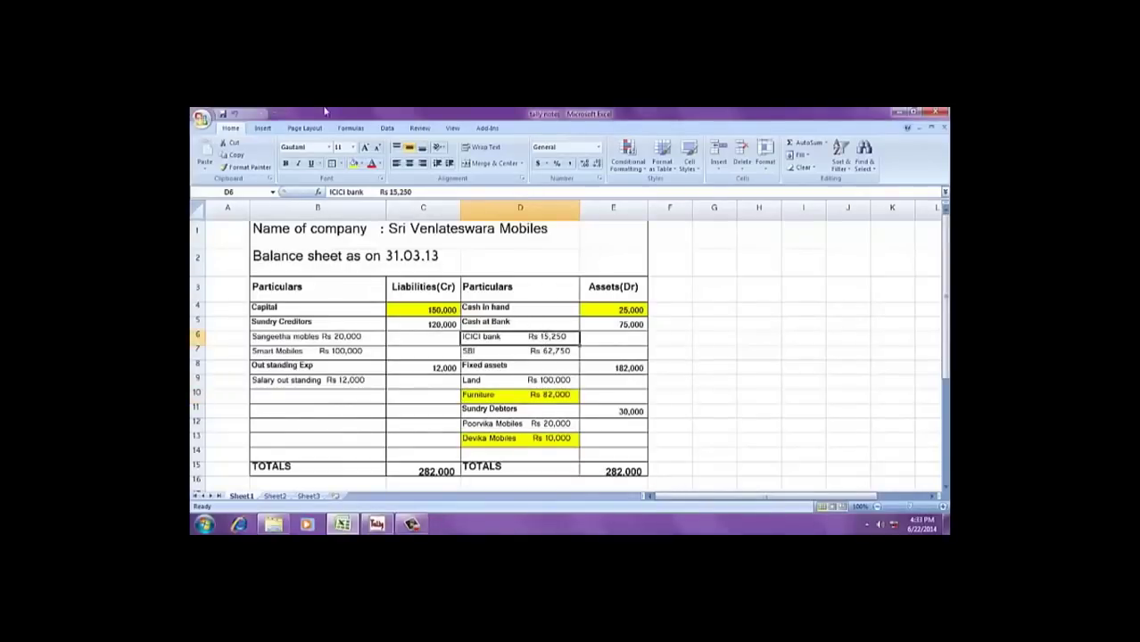
click(353, 165)
key(alt+Tab)
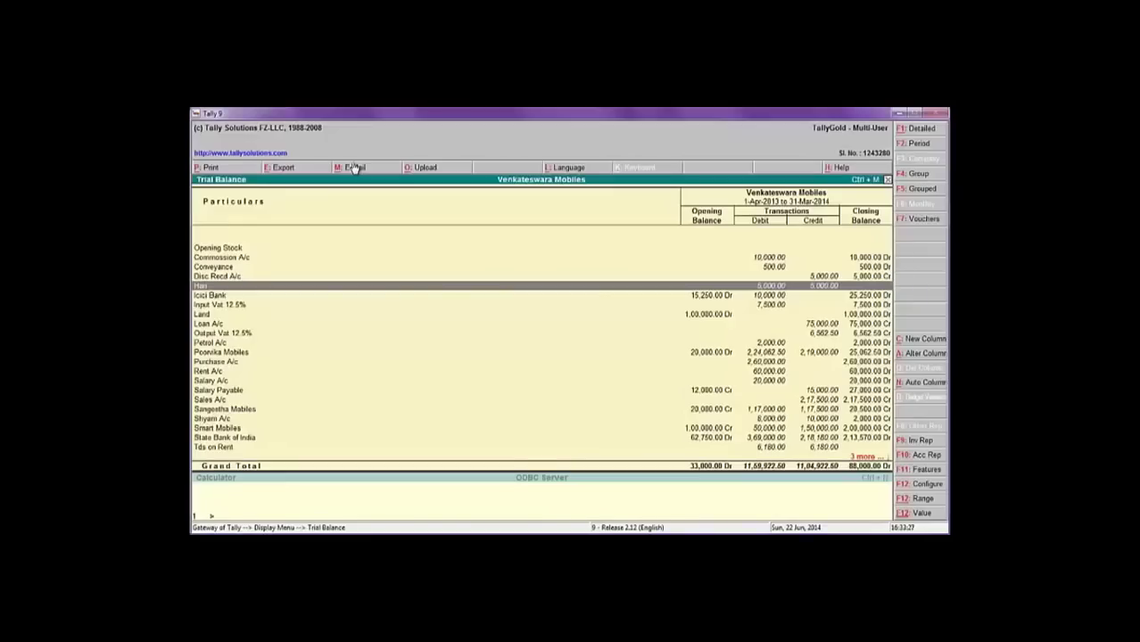
key(Down)
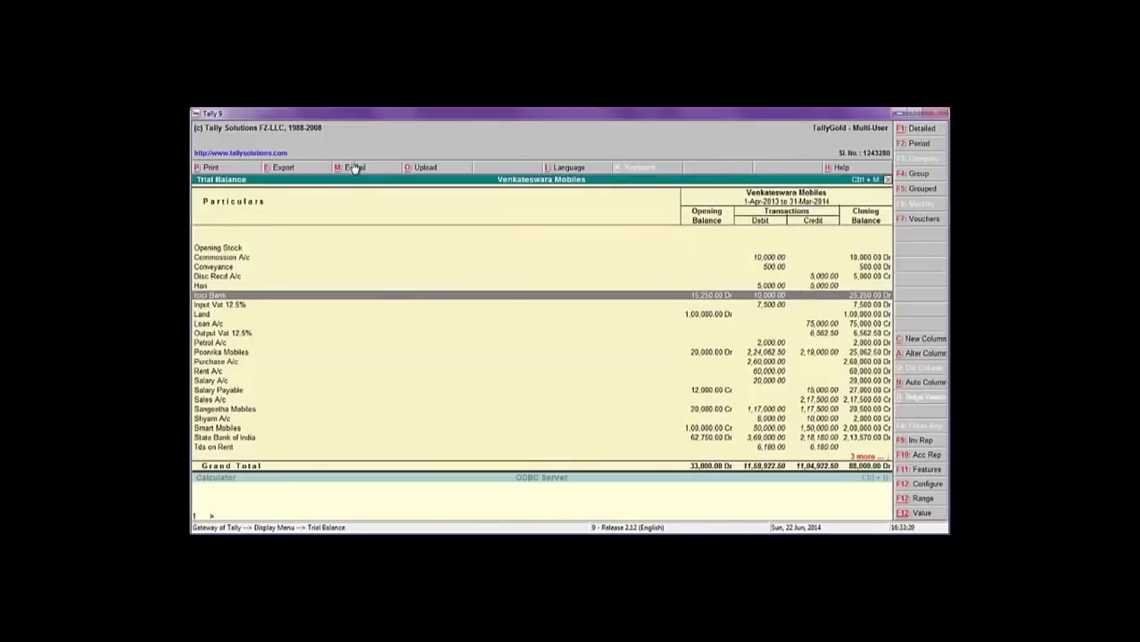
key(alt+r)
Highlight the Land entry in the Excel balance sheet with yellow fill.
key(alt+Tab)
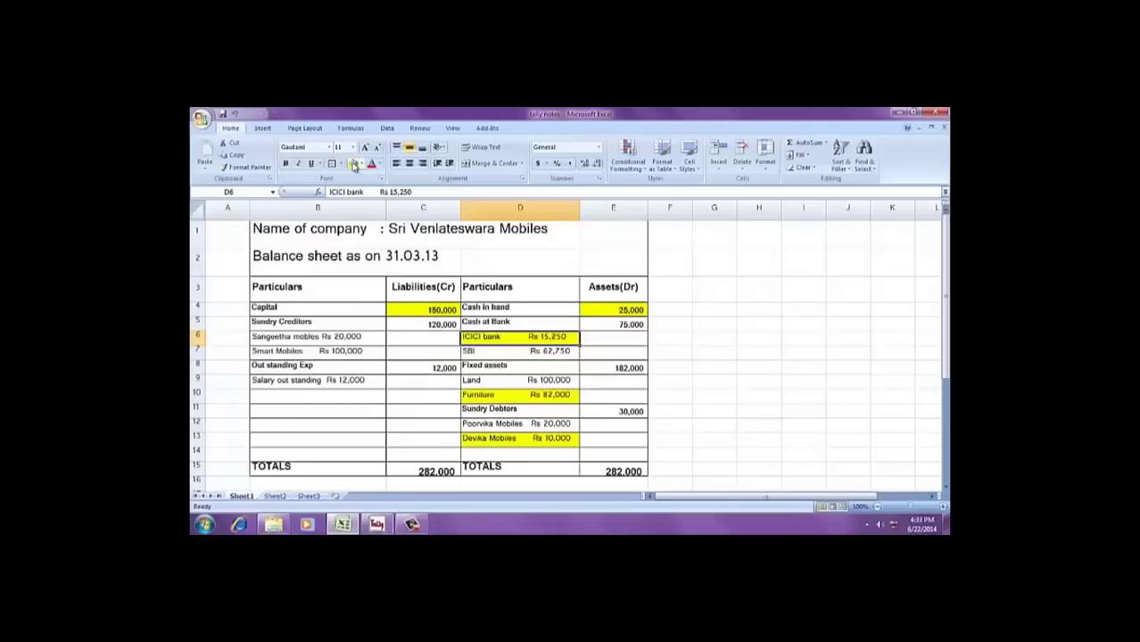
click(539, 377)
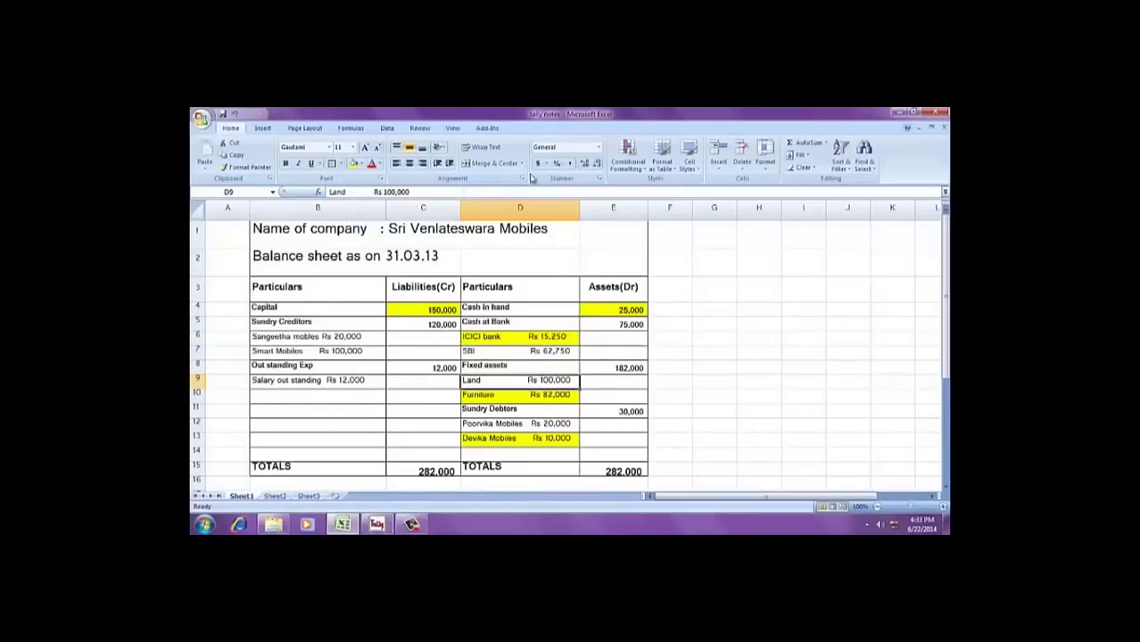
Highlight the Land entry in yellow on the Excel balance sheet and remove the Land line from the Tally trial balance.
click(354, 164)
key(alt+Tab)
key(Down)
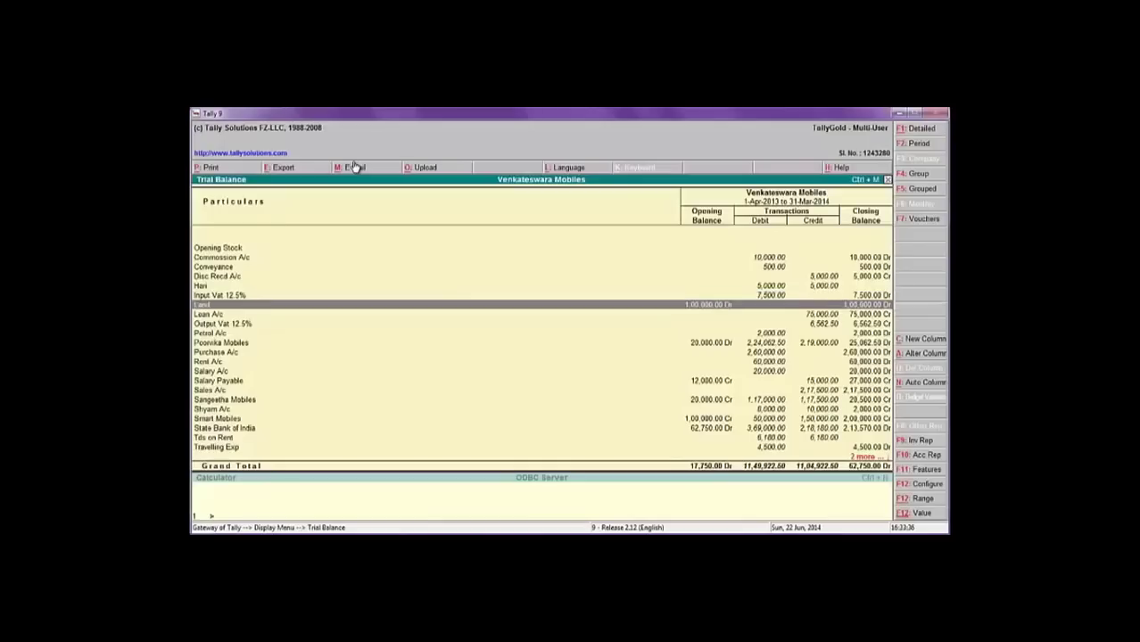
key(alt+r)
Locate Poorvika Mobiles in the trial balance, highlight its entry in yellow in Excel, and remove its line in Tally.
key(Down)
key(Down)
key(Down)
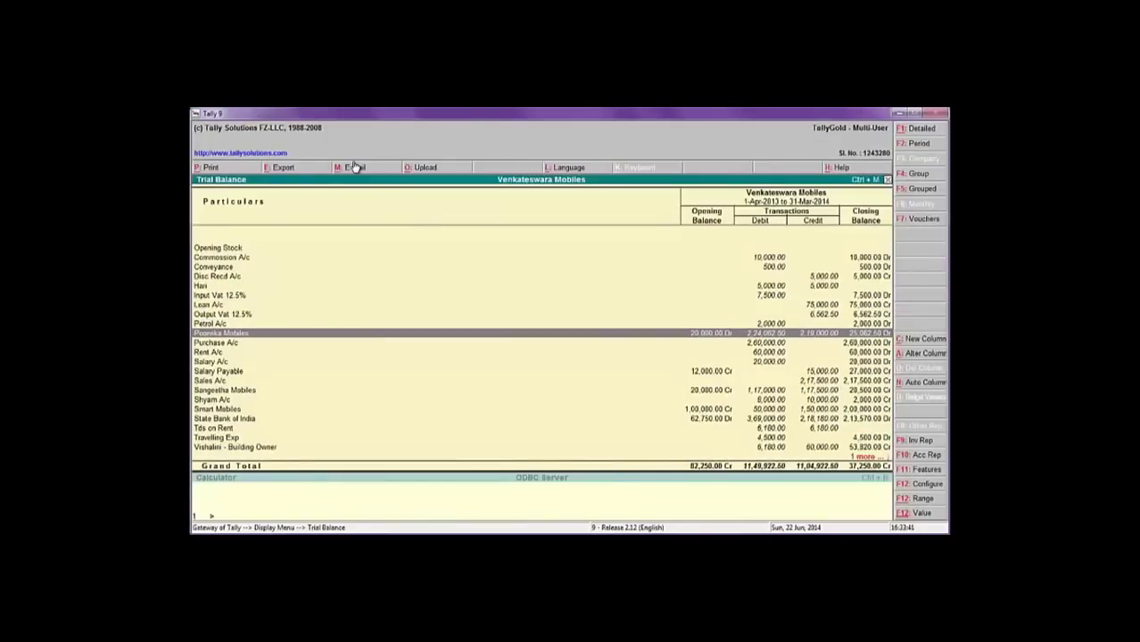
key(alt+Tab)
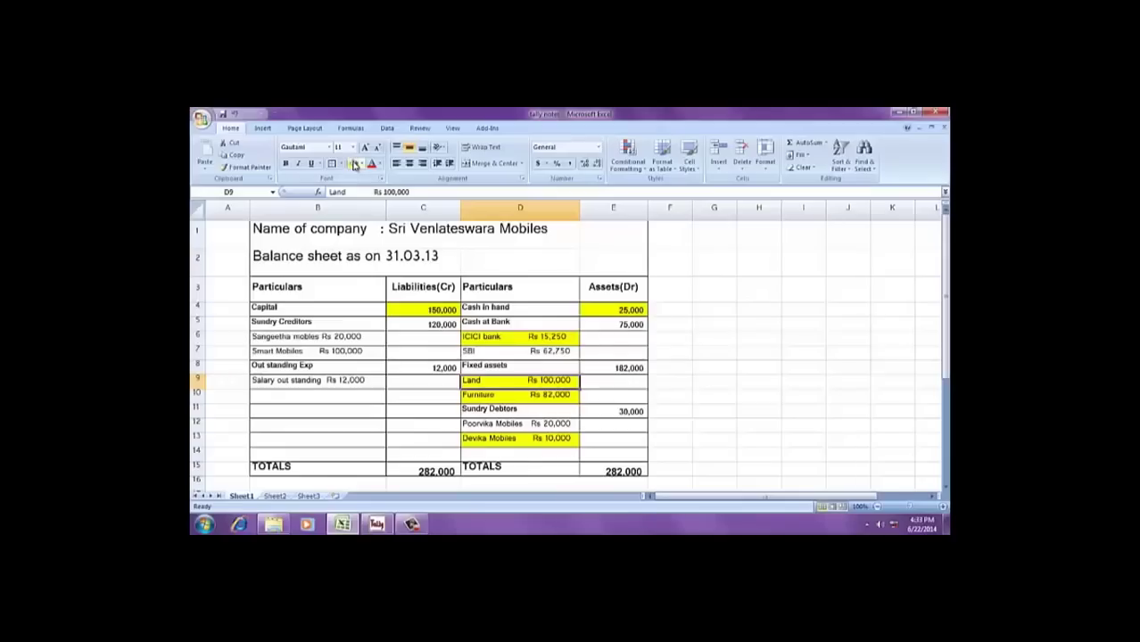
click(546, 425)
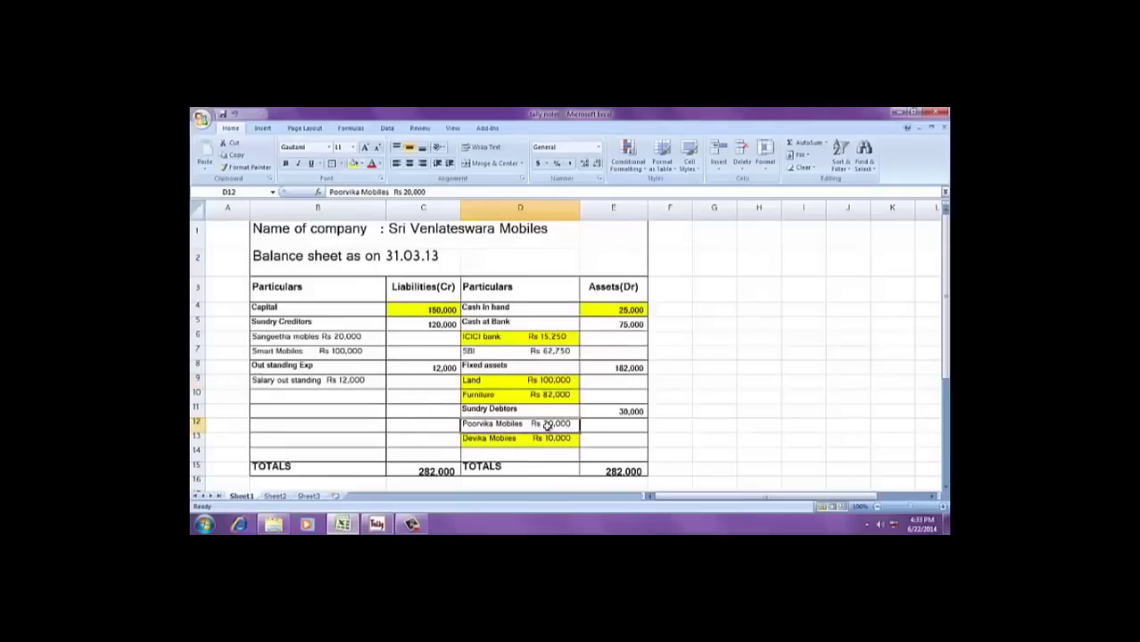
click(354, 165)
key(alt+Tab)
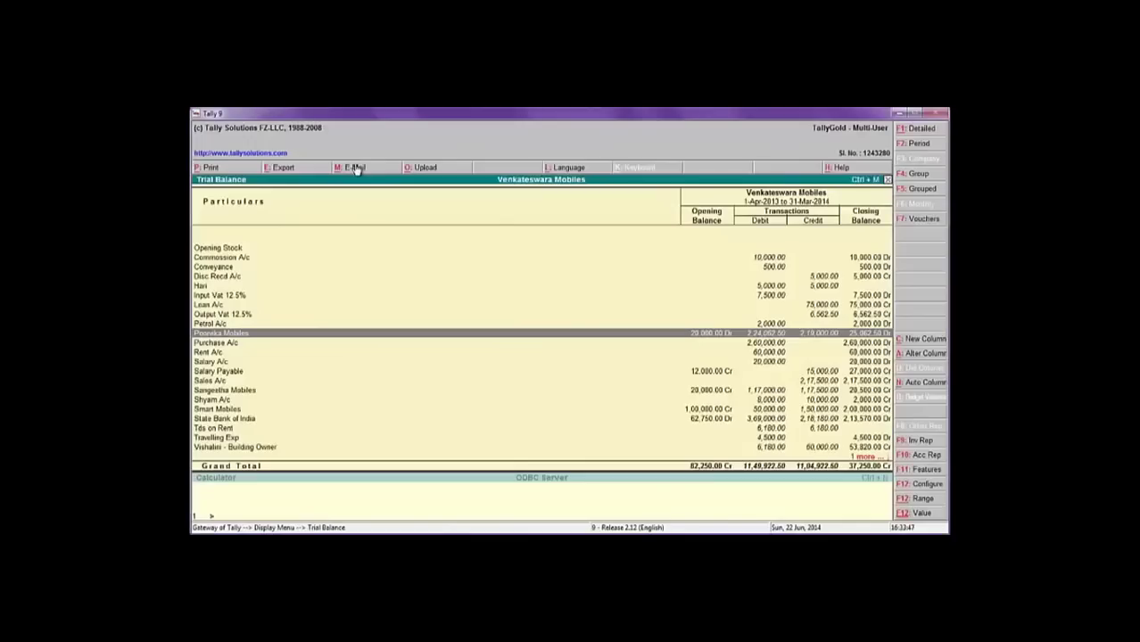
key(alt+r)
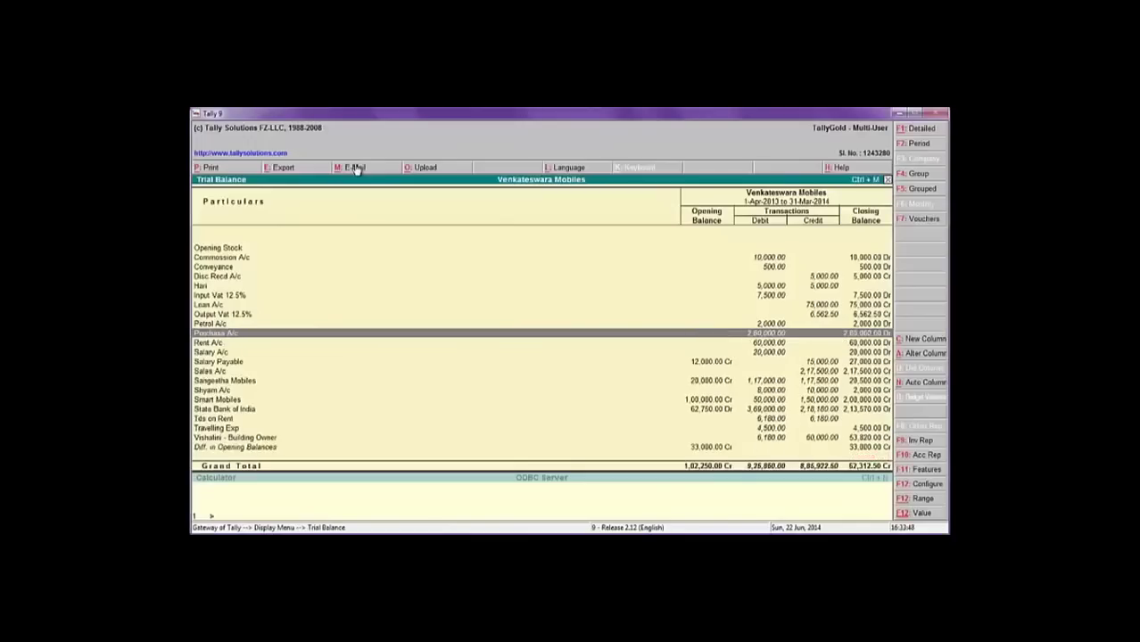
Match Salary Payable with the Out standing Exp amount, highlight that amount in yellow in Excel, and remove the Salary Payable line in Tally.
click(711, 361)
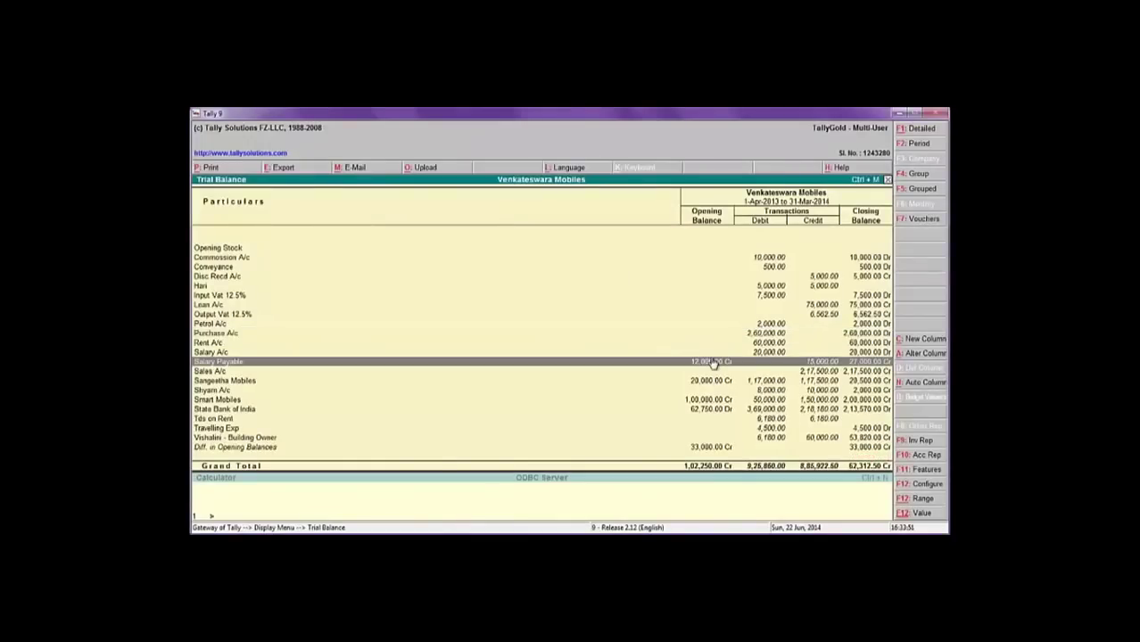
key(alt+Tab)
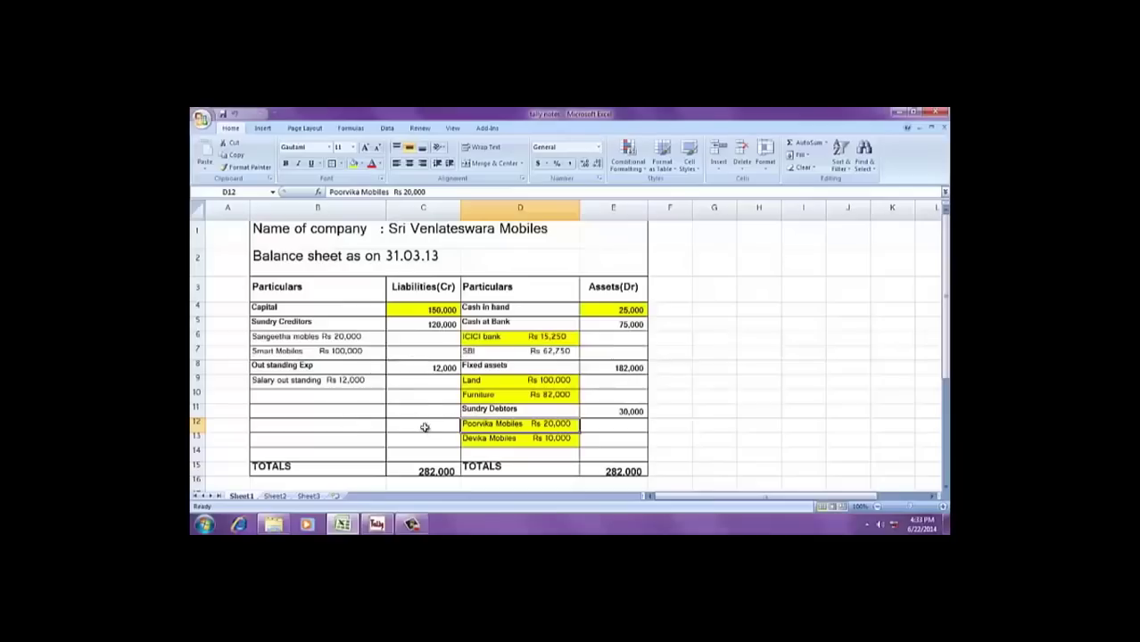
click(436, 368)
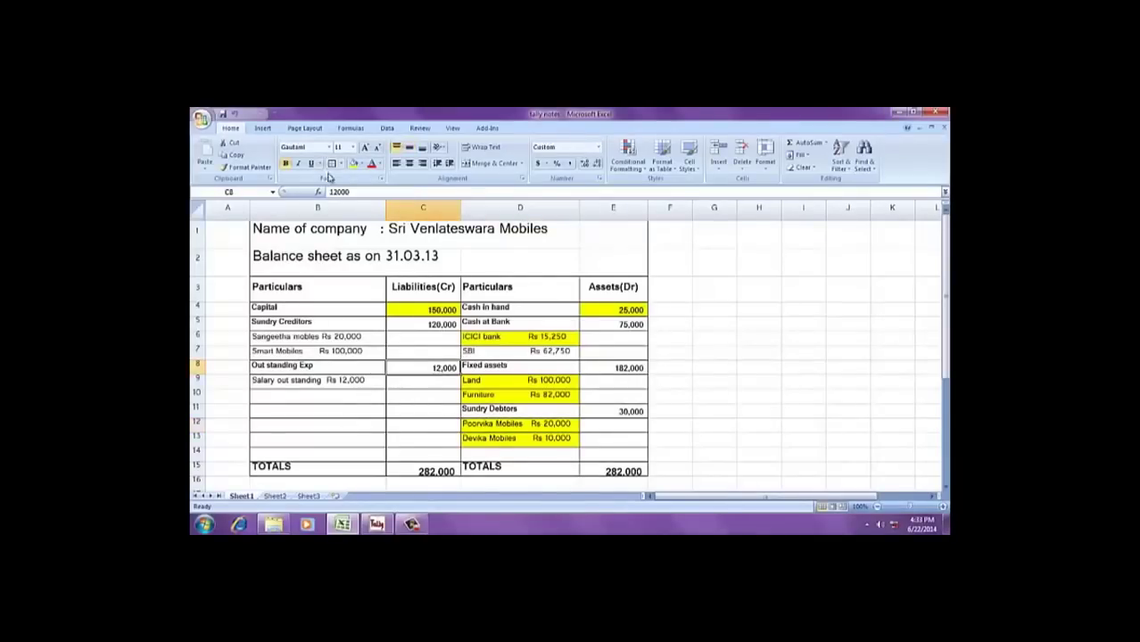
click(354, 168)
key(alt+Tab)
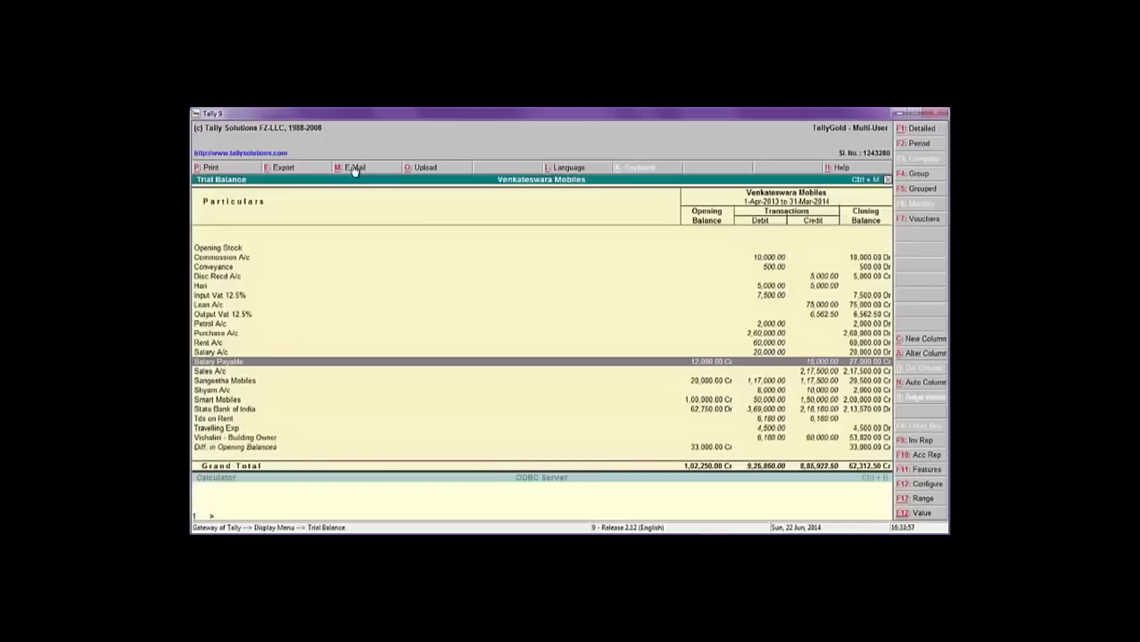
key(alt+Tab)
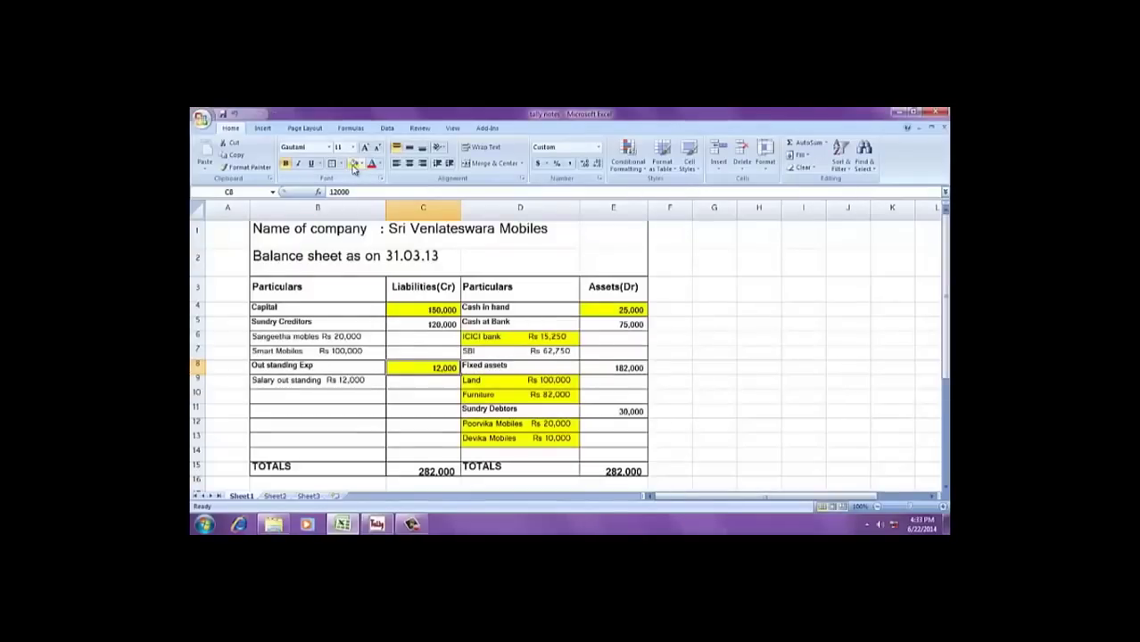
key(alt+Tab)
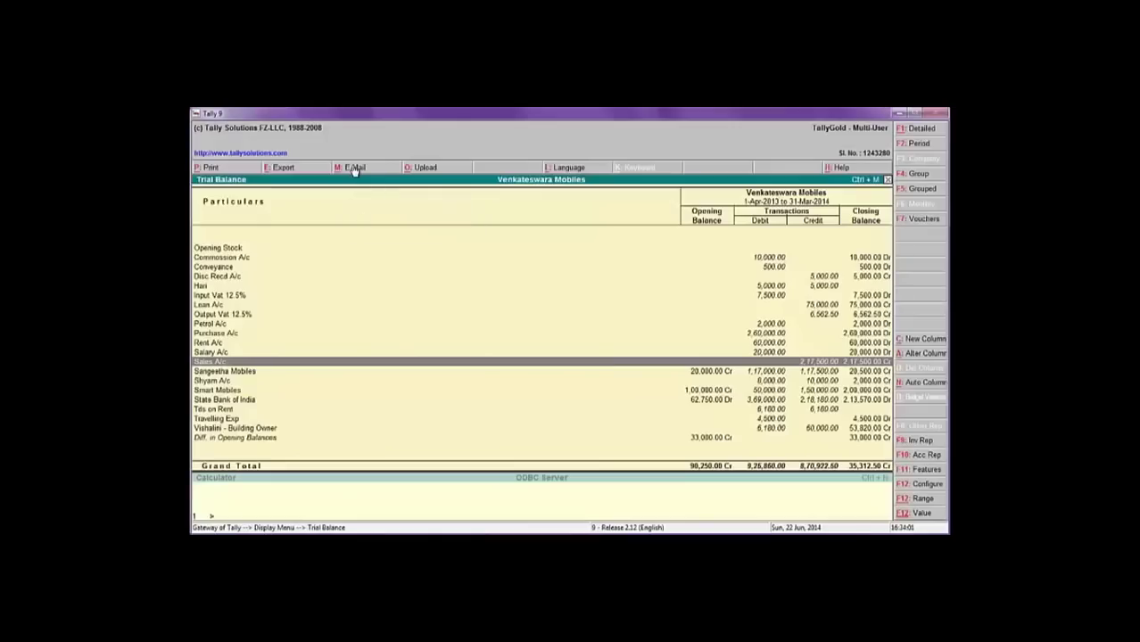
Highlight the Sangeetha Mobiles creditor entry in yellow in Excel and remove its line from the Tally trial balance.
key(Down)
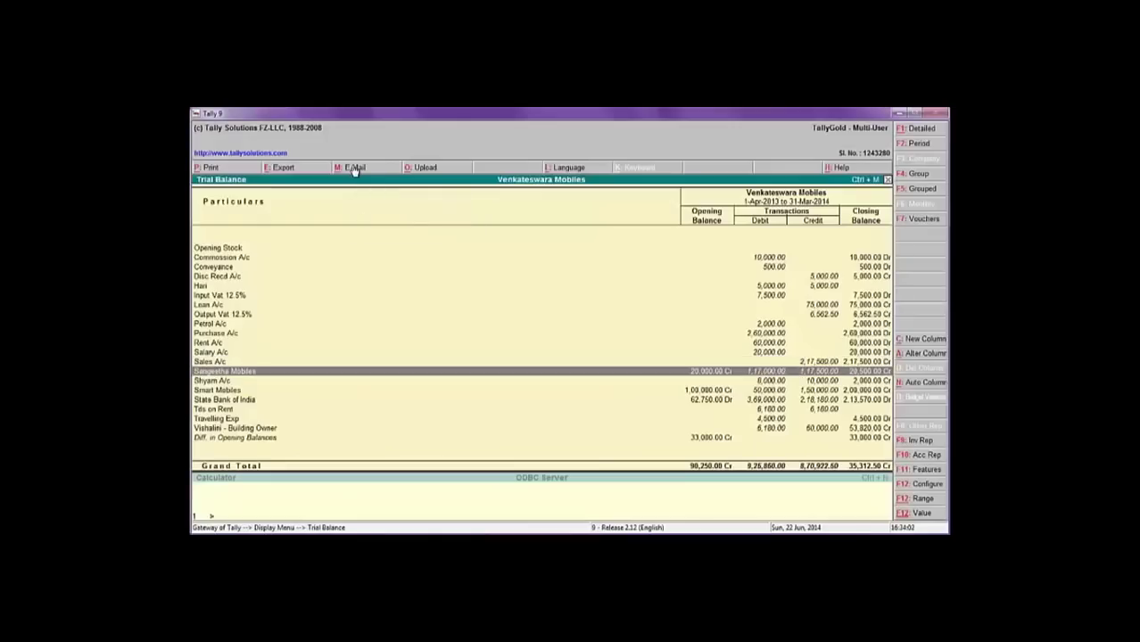
key(alt+Tab)
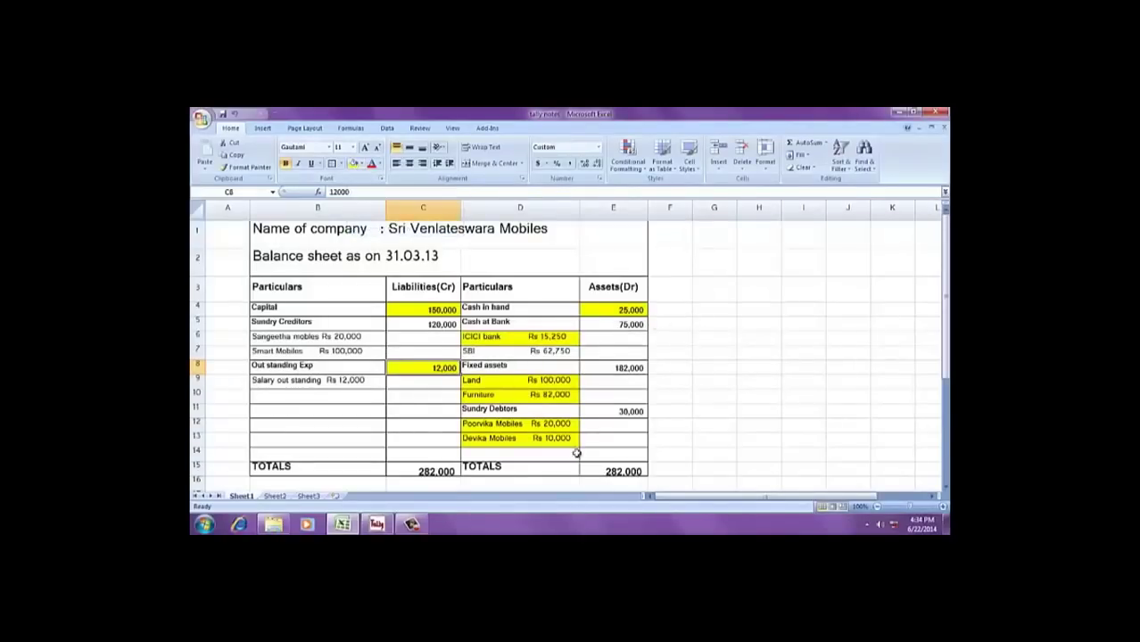
click(344, 337)
click(354, 164)
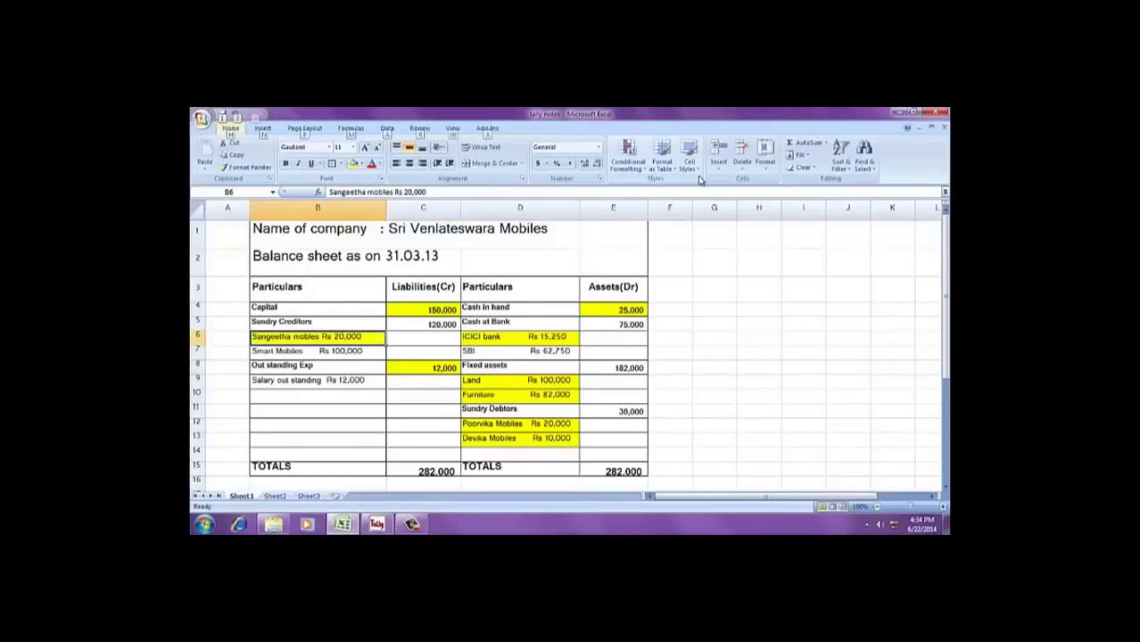
key(alt+Tab)
key(alt+r)
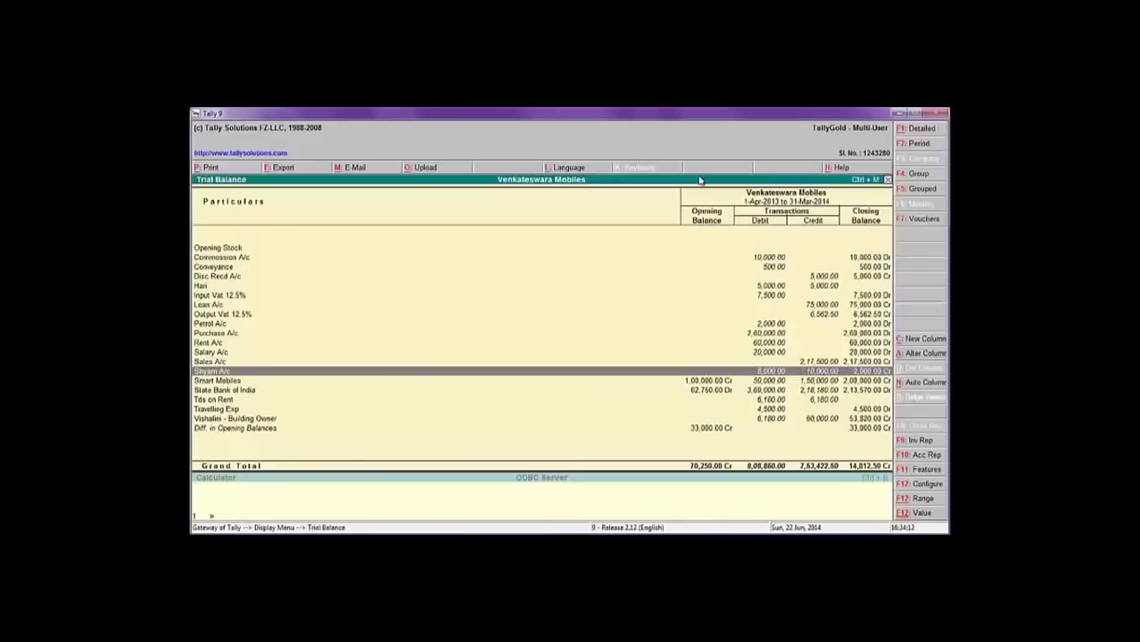
Highlight the Smart Mobiles creditor entry in yellow in Excel and remove its line from the Tally trial balance.
key(Down)
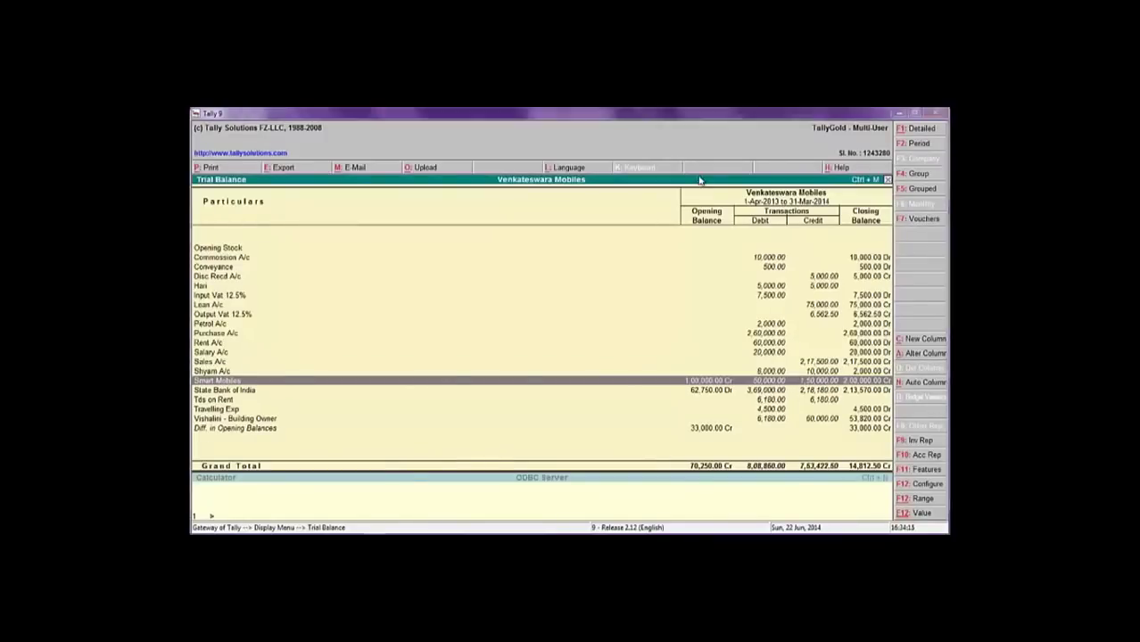
key(alt+Tab)
click(336, 353)
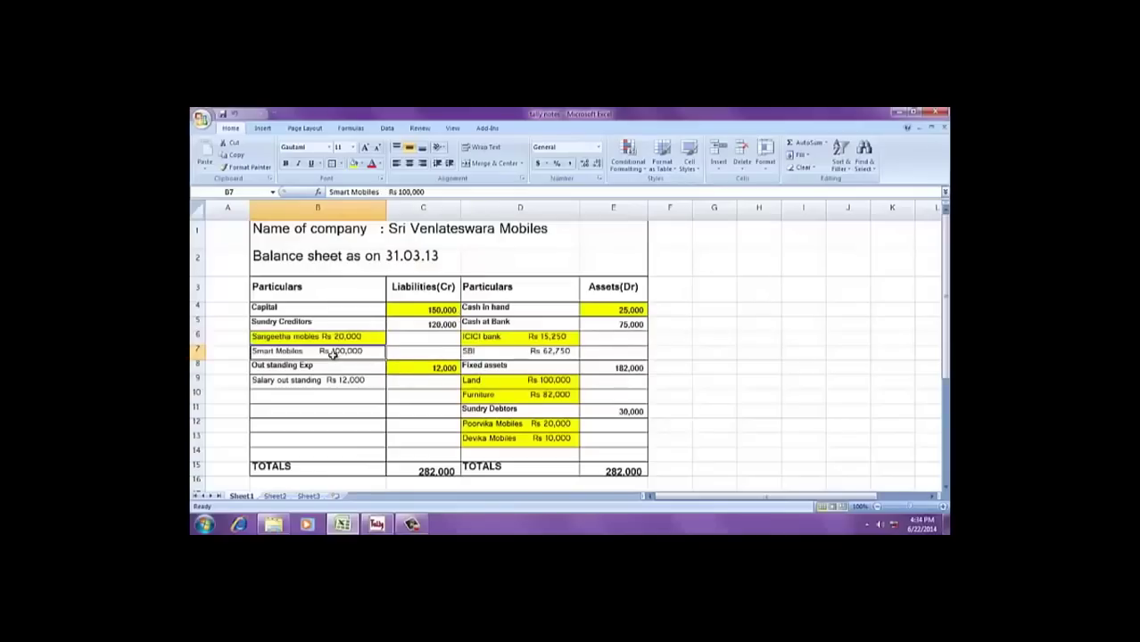
click(354, 164)
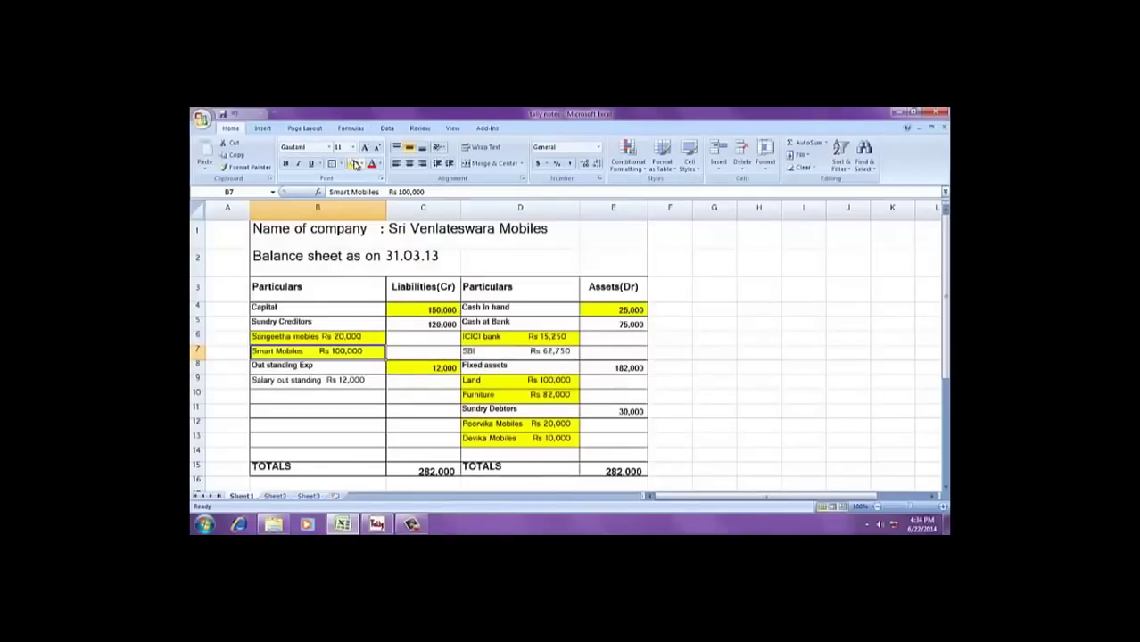
key(alt+Tab)
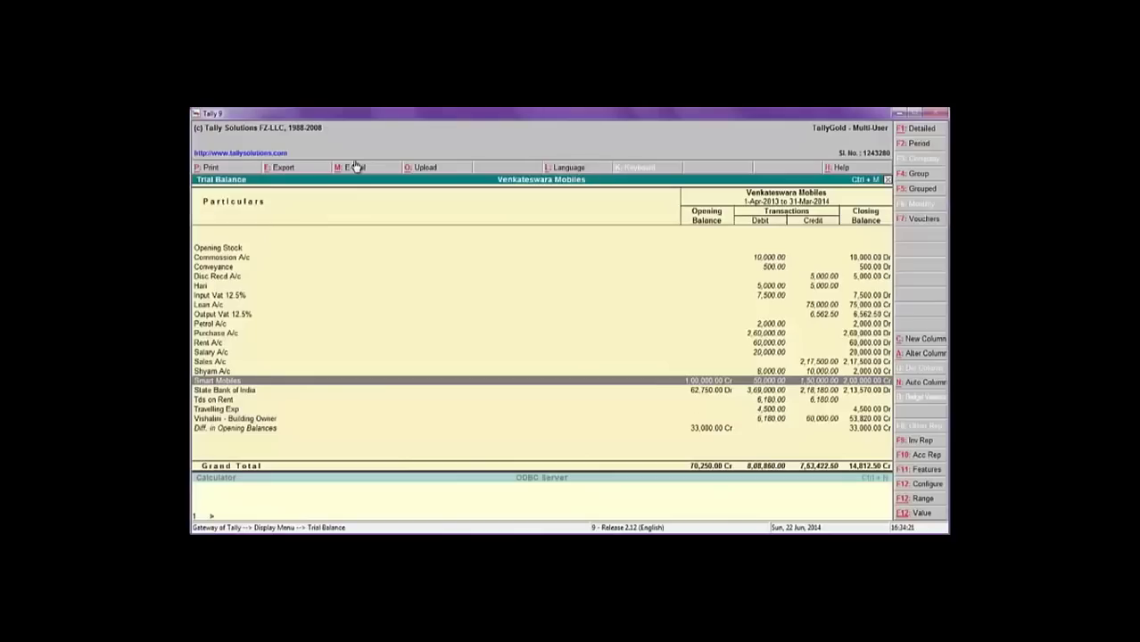
Switch to Excel and highlight the Sundry Creditors and Fixed assets amounts in yellow.
key(alt+Tab)
click(451, 320)
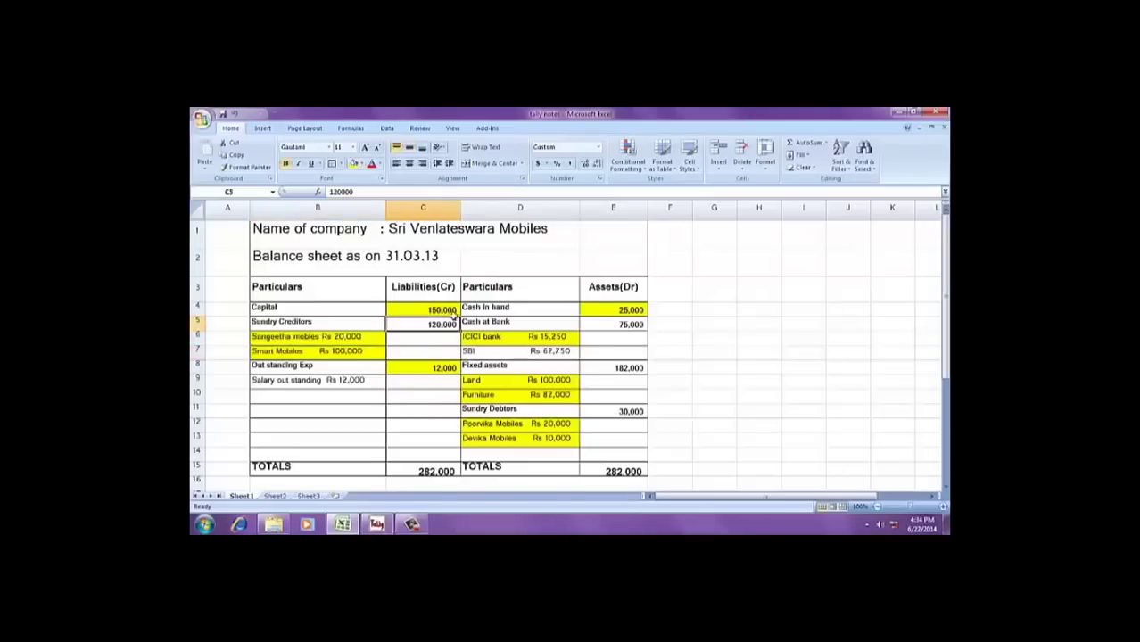
click(354, 164)
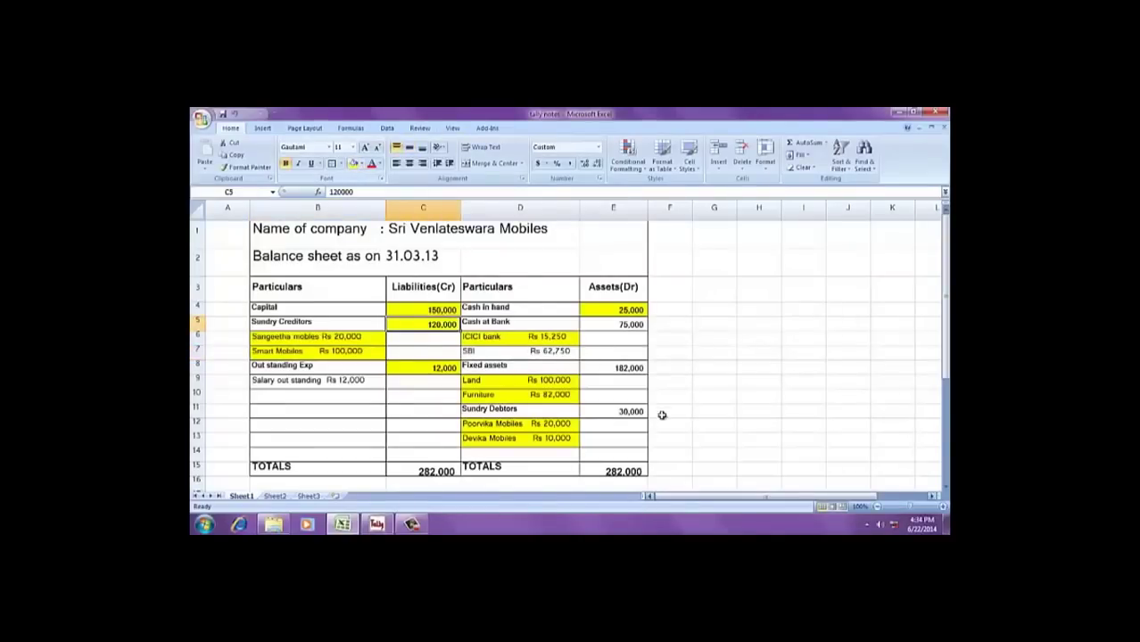
click(634, 370)
click(354, 164)
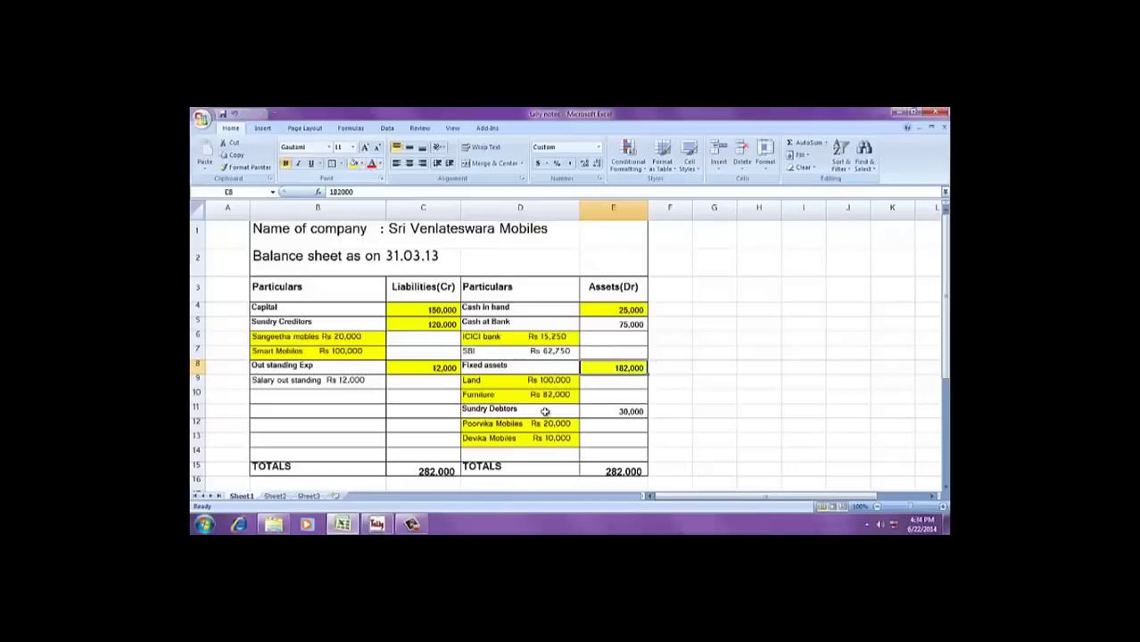
Match State Bank of India with the SBI entry, highlight that entry in yellow in Excel, and remove the bank's line in Tally.
key(alt+Tab)
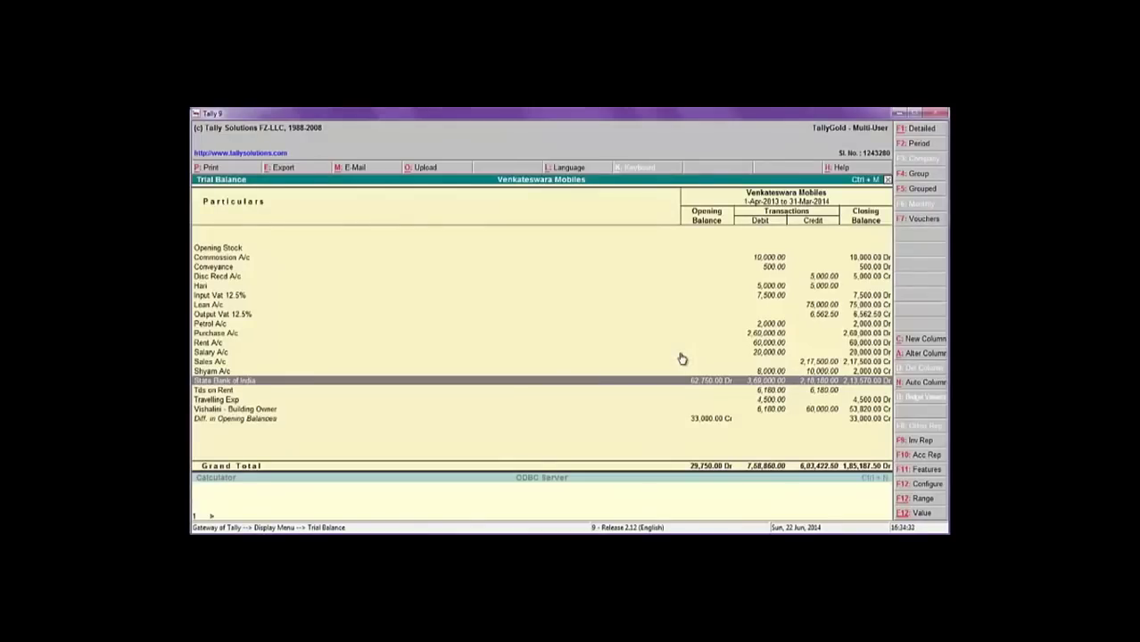
key(alt+Tab)
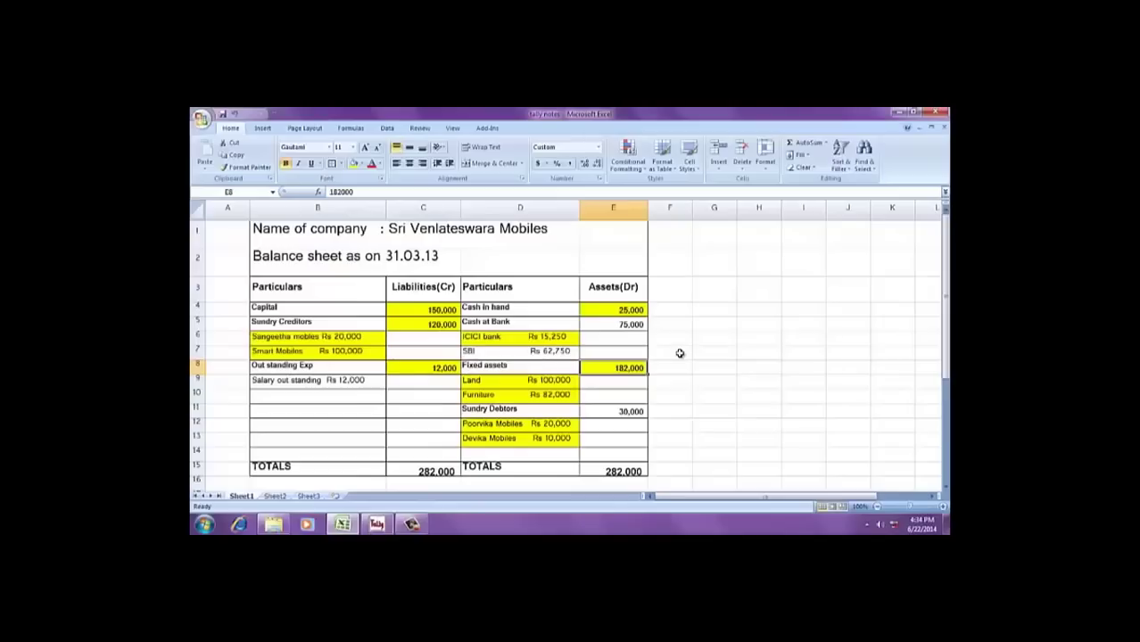
click(526, 353)
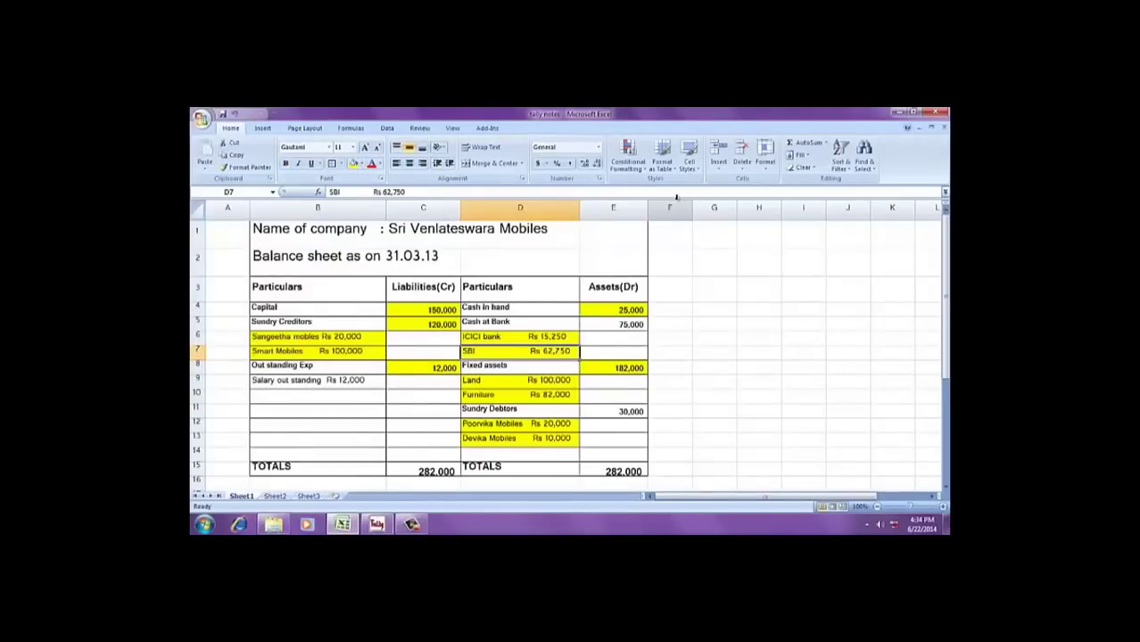
key(alt+Tab)
key(alt+r)
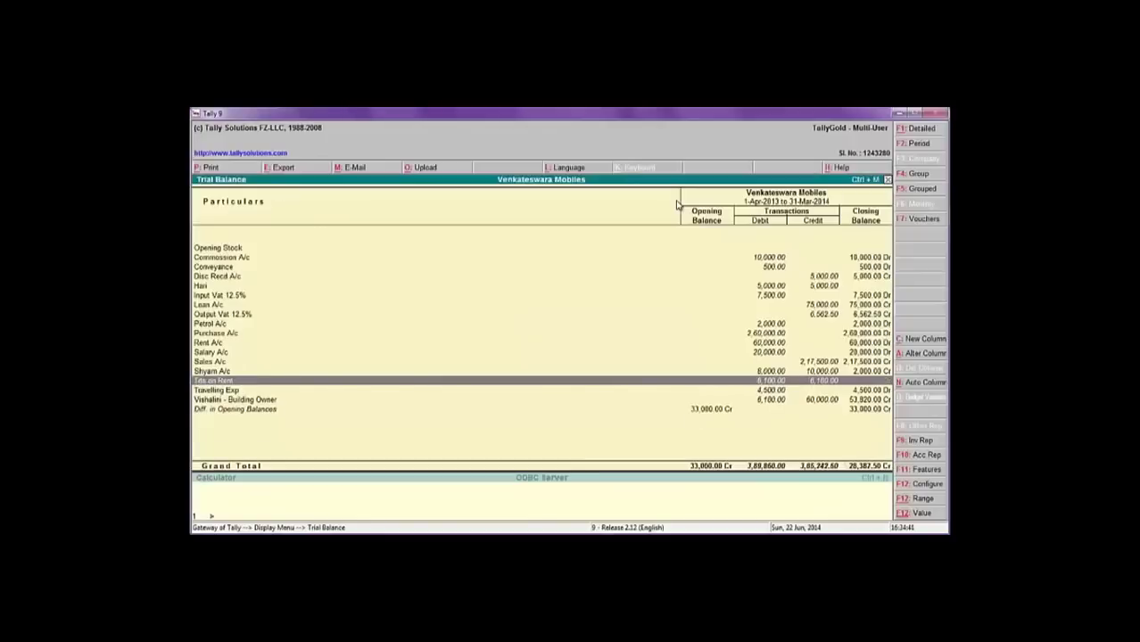
Check the remaining trial balance ledgers for unmatched opening balances and return to the Gateway of Tally.
key(Down)
key(Down)
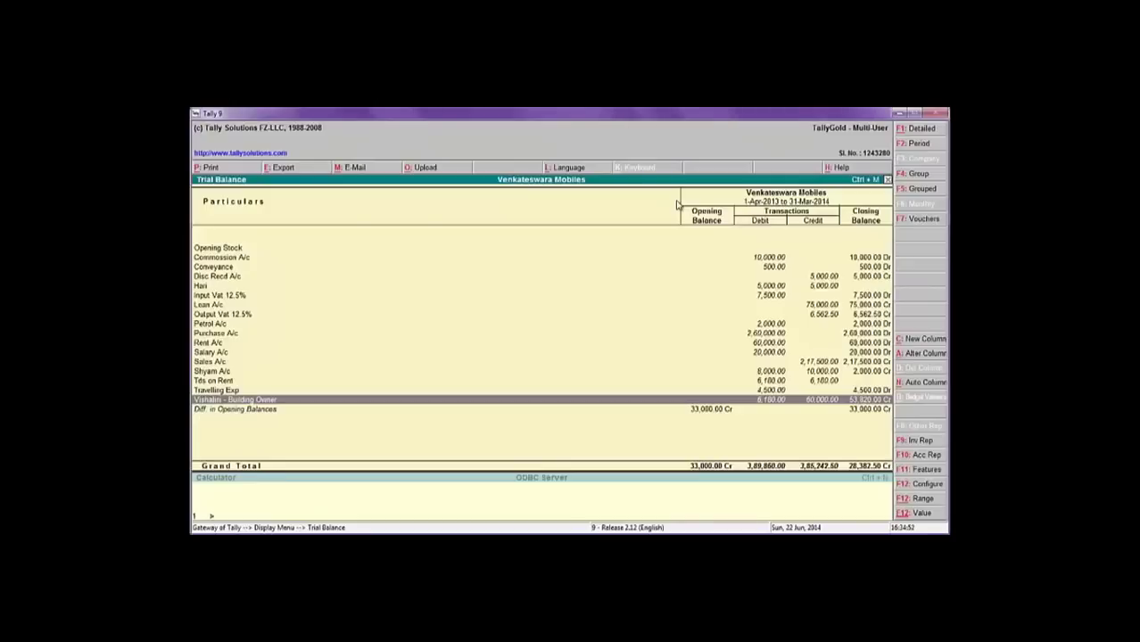
key(Up)
key(Up)
key(Up)
key(Up)
key(Up)
key(Up)
key(Up)
key(Up)
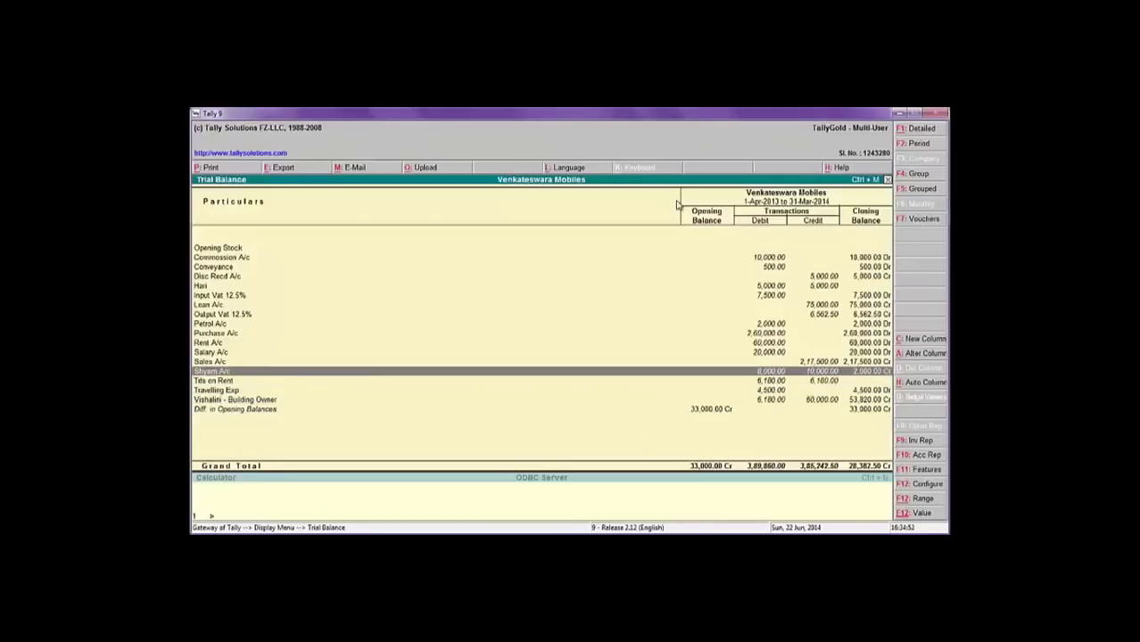
key(Up)
key(Up)
key(Up)
key(Up)
key(Up)
key(Up)
key(Up)
key(Up)
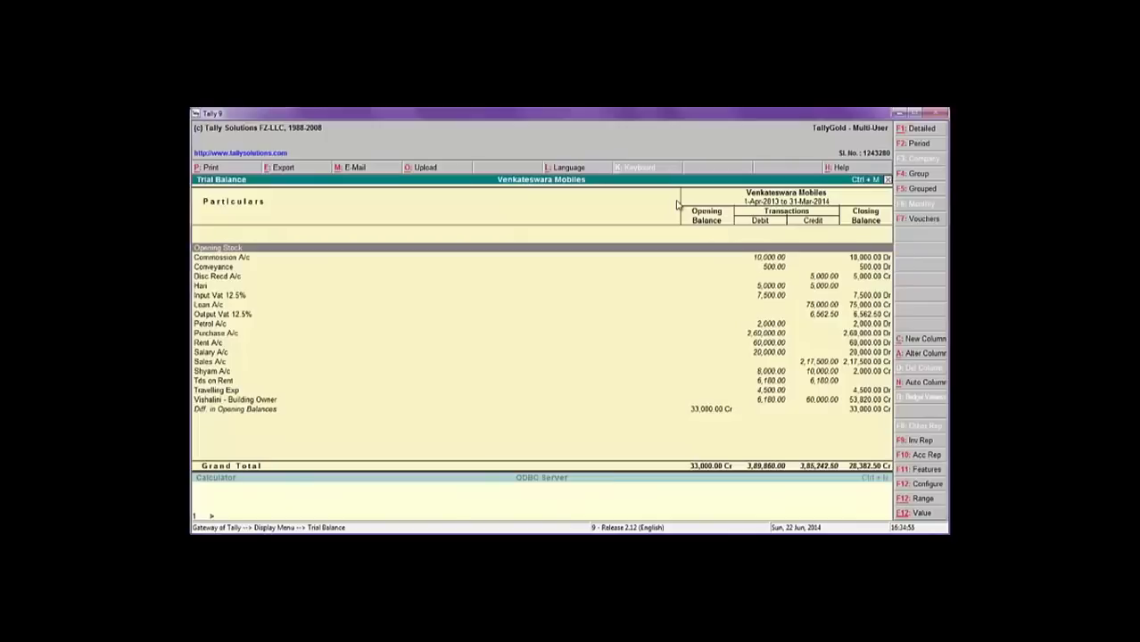
key(Down)
key(Down)
key(Down)
key(Down)
key(Down)
key(Down)
key(Down)
key(Down)
key(Down)
key(Down)
key(Down)
key(Down)
key(Down)
key(Down)
key(Down)
key(Down)
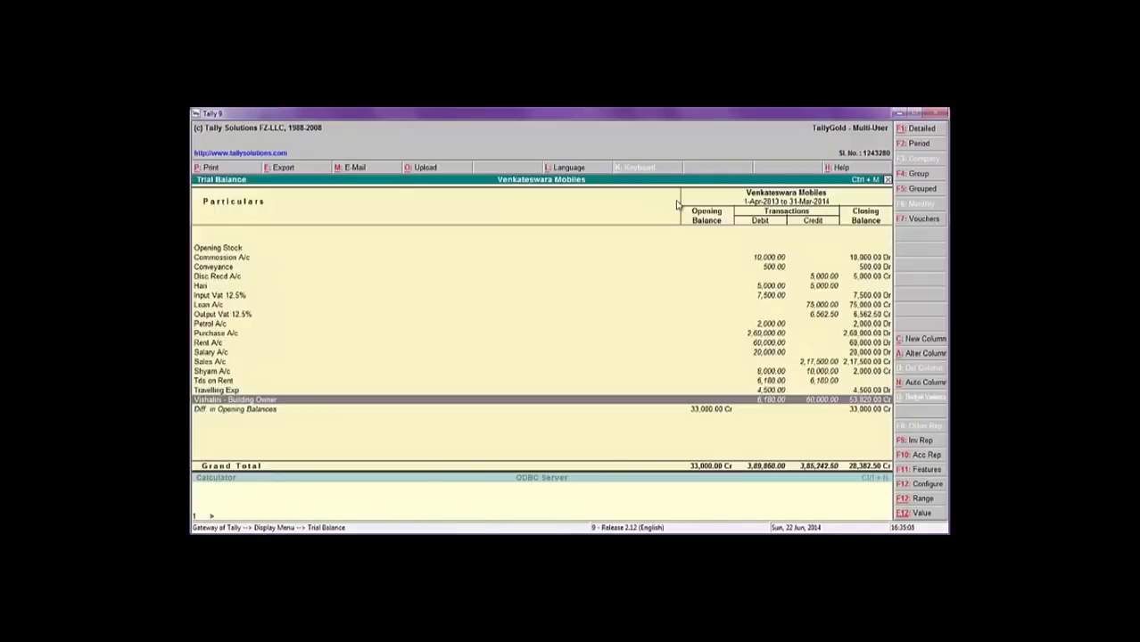
key(Escape)
key(Escape)
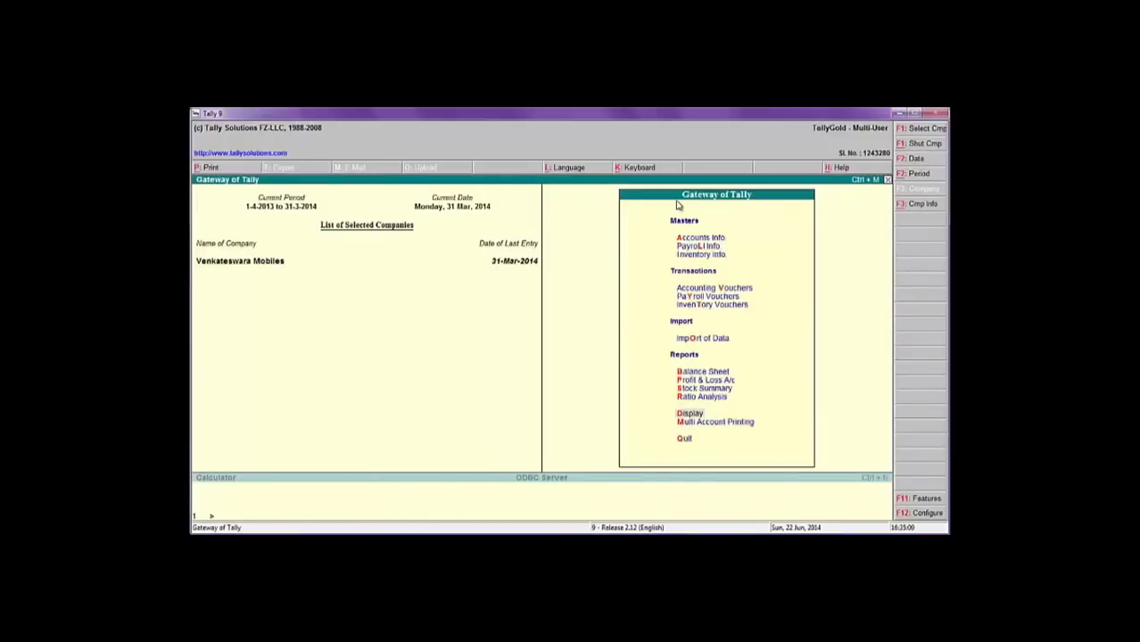
Switch to Excel and examine the asset particulars of the balance sheet, from the fixed assets up to Cash in hand.
key(alt+Tab)
key(Down)
key(Down)
key(Down)
key(Down)
key(Down)
key(Down)
key(Down)
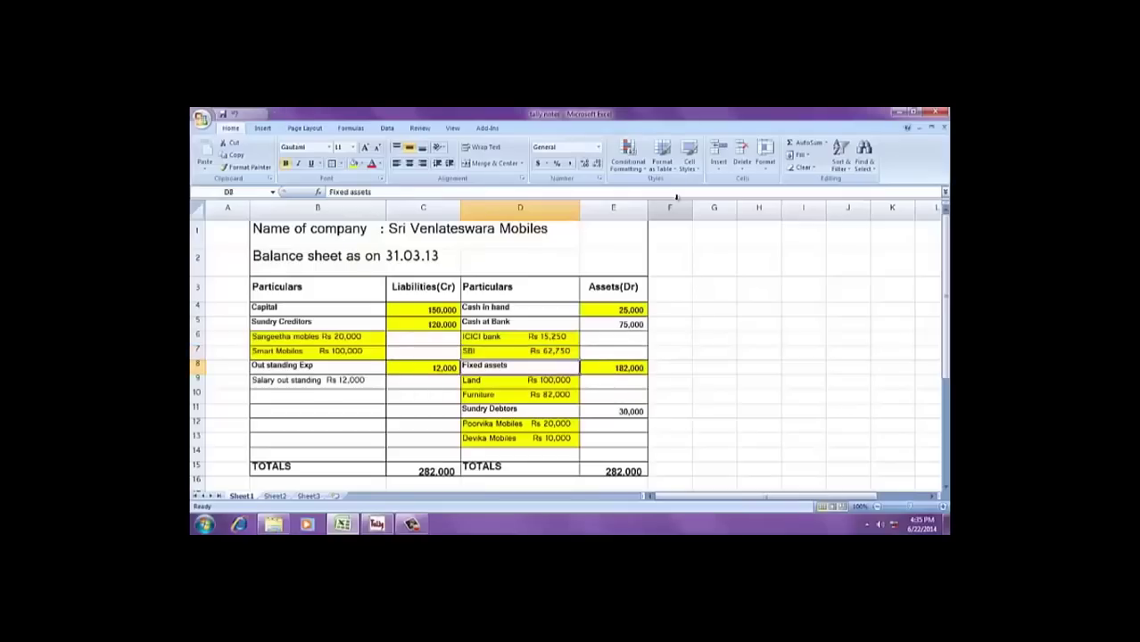
key(Up)
key(Up)
key(Up)
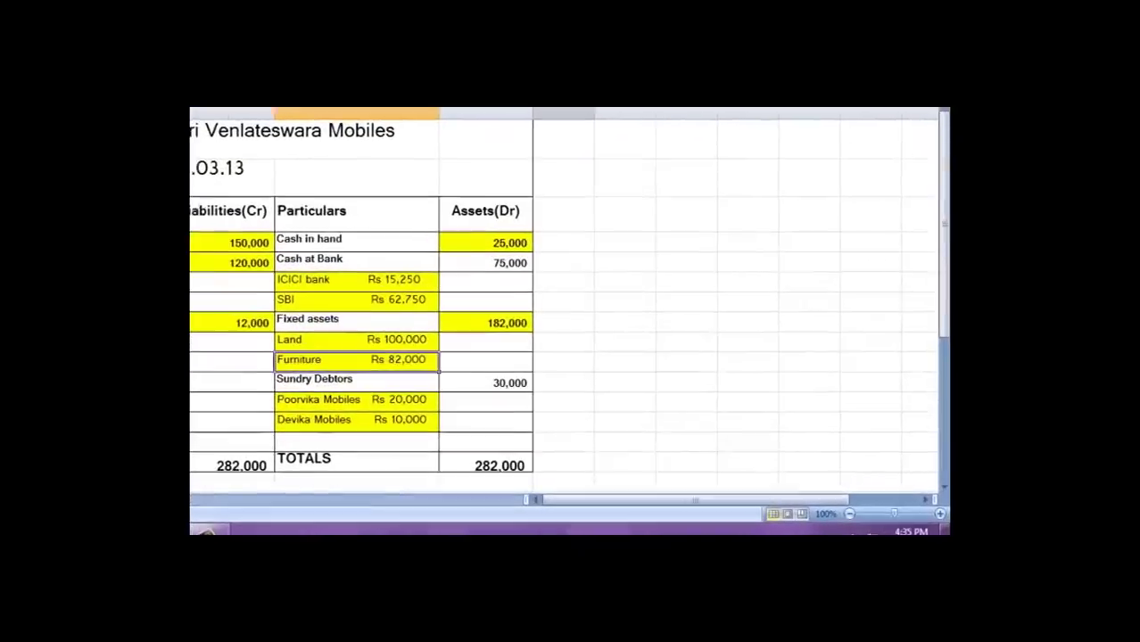
key(Up)
key(Up)
key(Up)
key(Up)
key(Up)
key(Up)
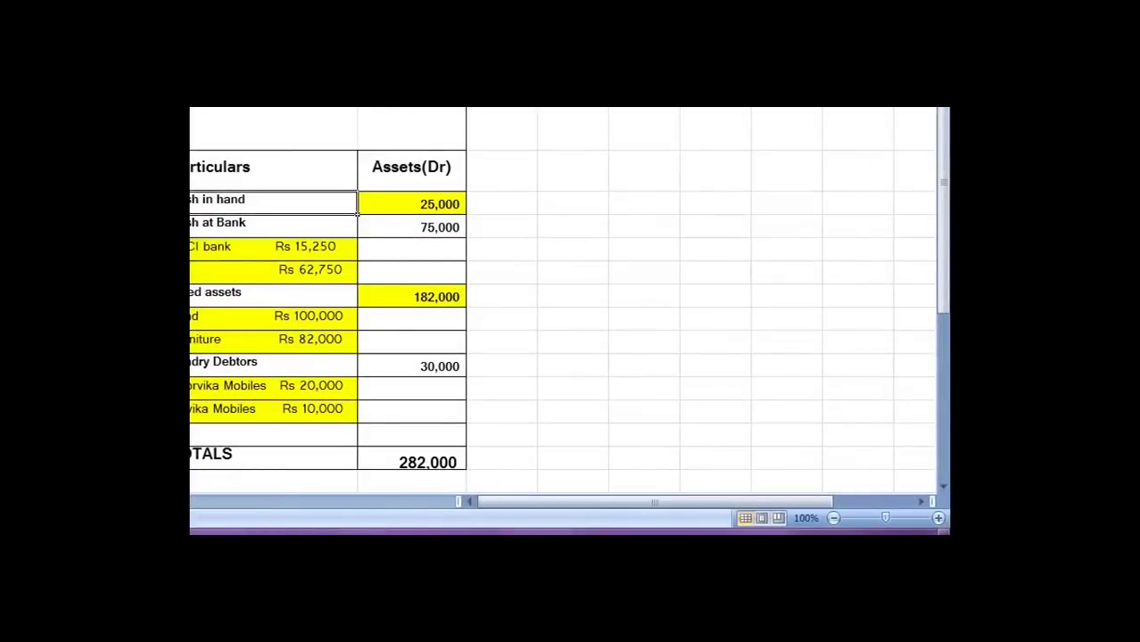
Add the ICICI and SBI amounts as +15250+62750 in the cell beside the Cash at Bank total, and compare both figures.
key(Down)
key(Right)
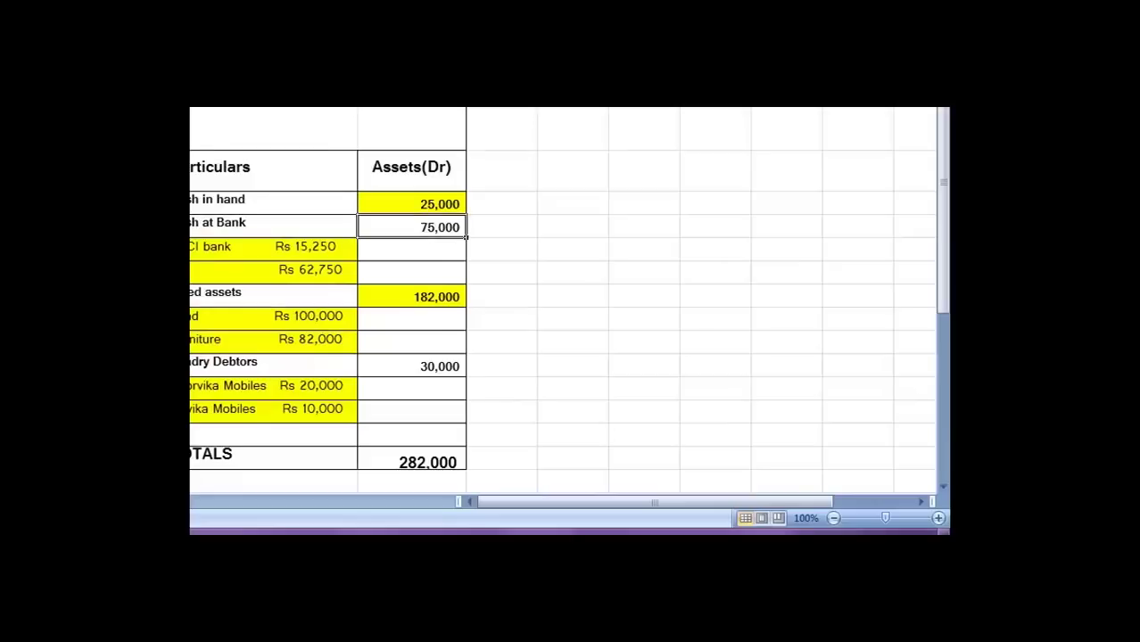
key(Left)
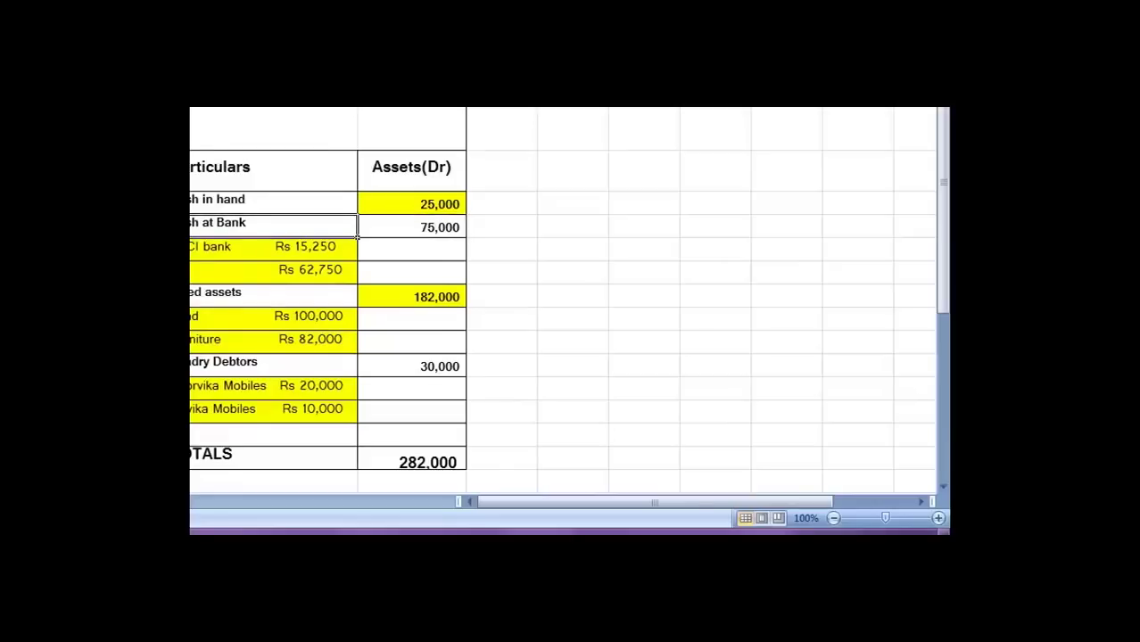
key(Right)
key(Left)
key(Right)
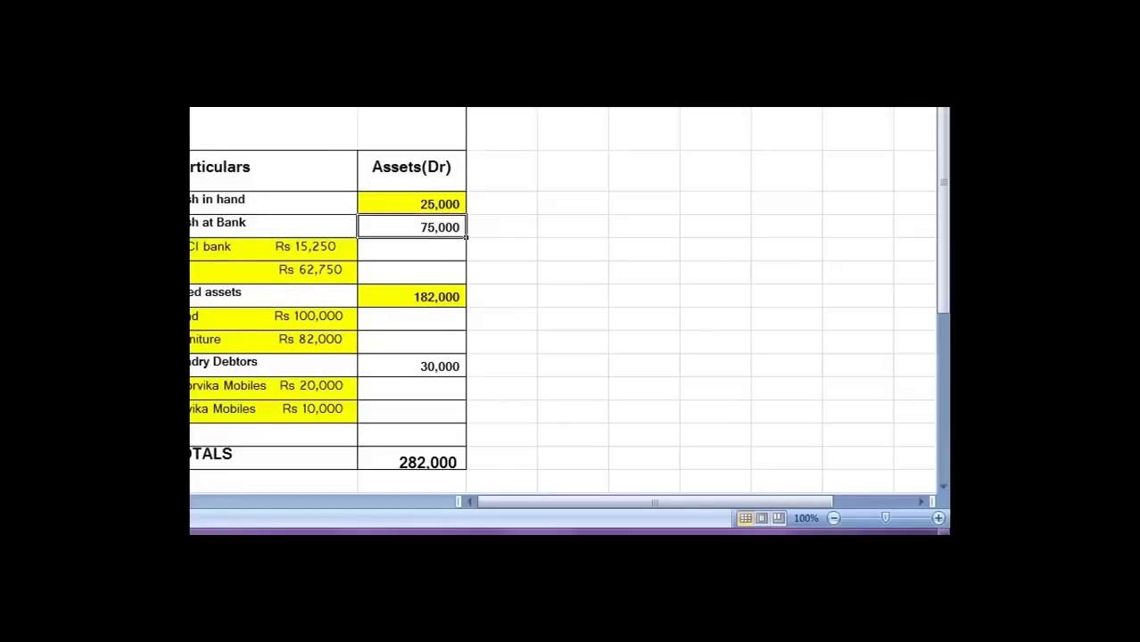
key(Right)
text(+)
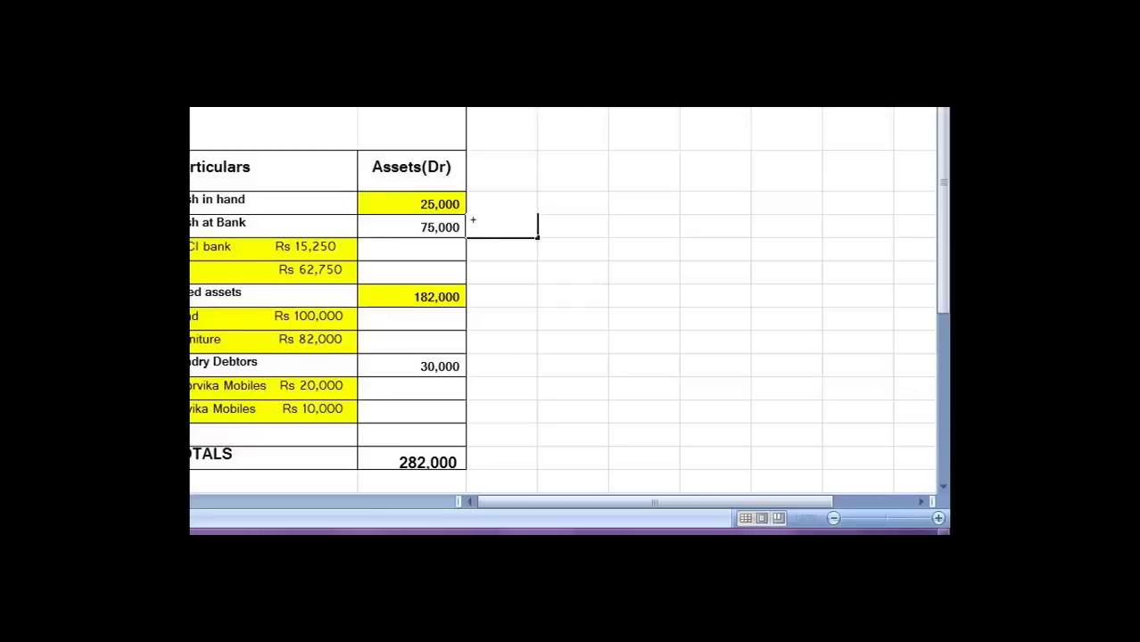
text(15250+62750)
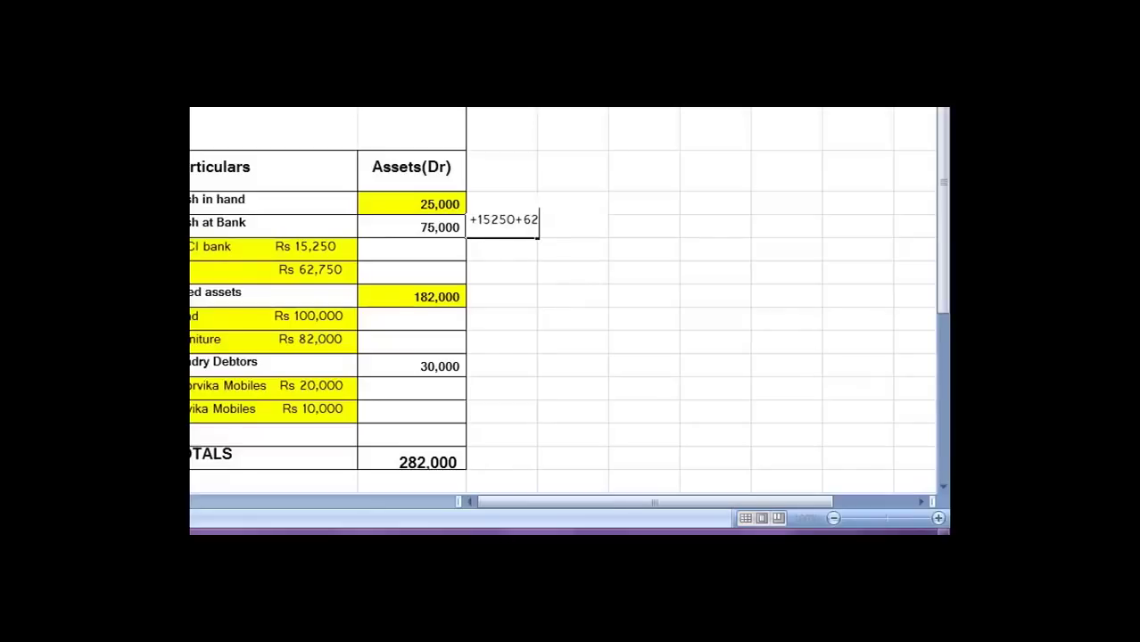
key(Return)
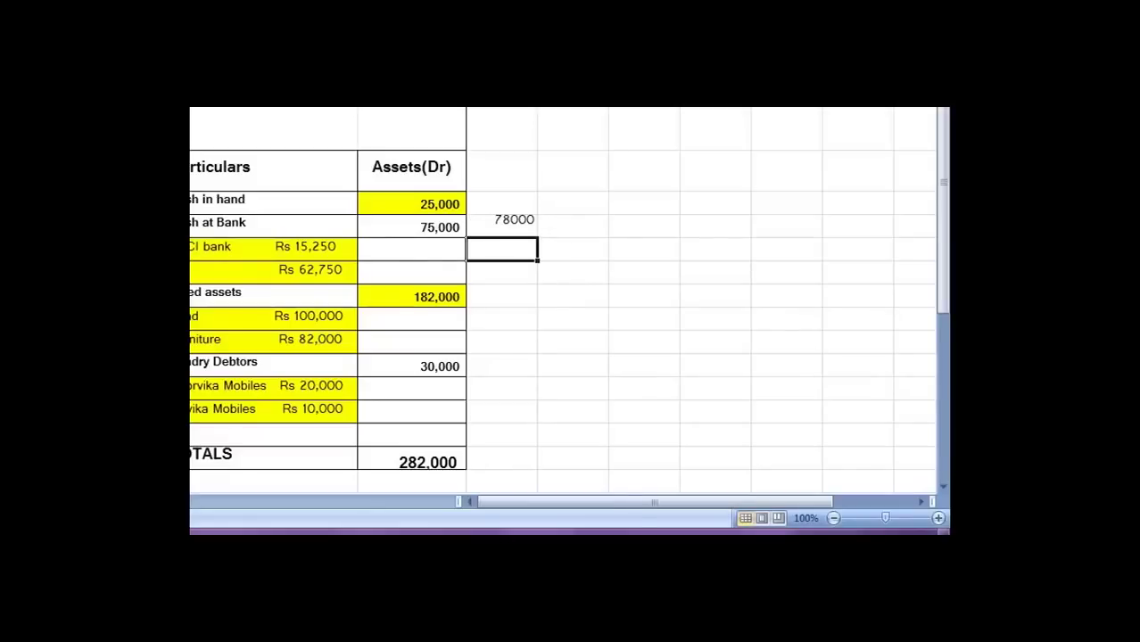
click(411, 227)
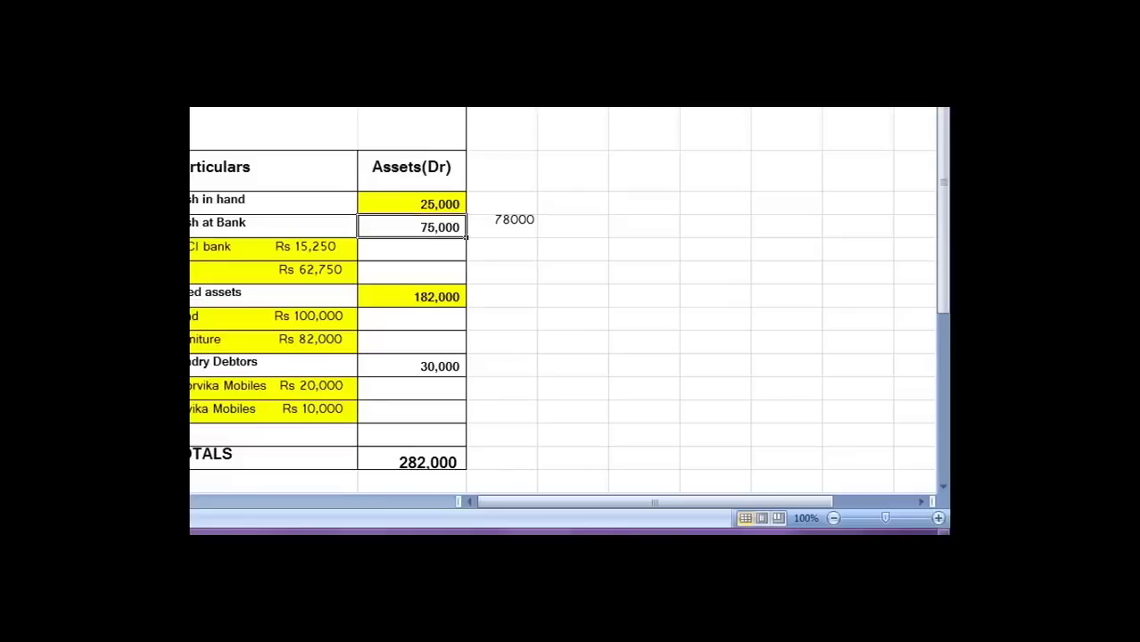
click(502, 227)
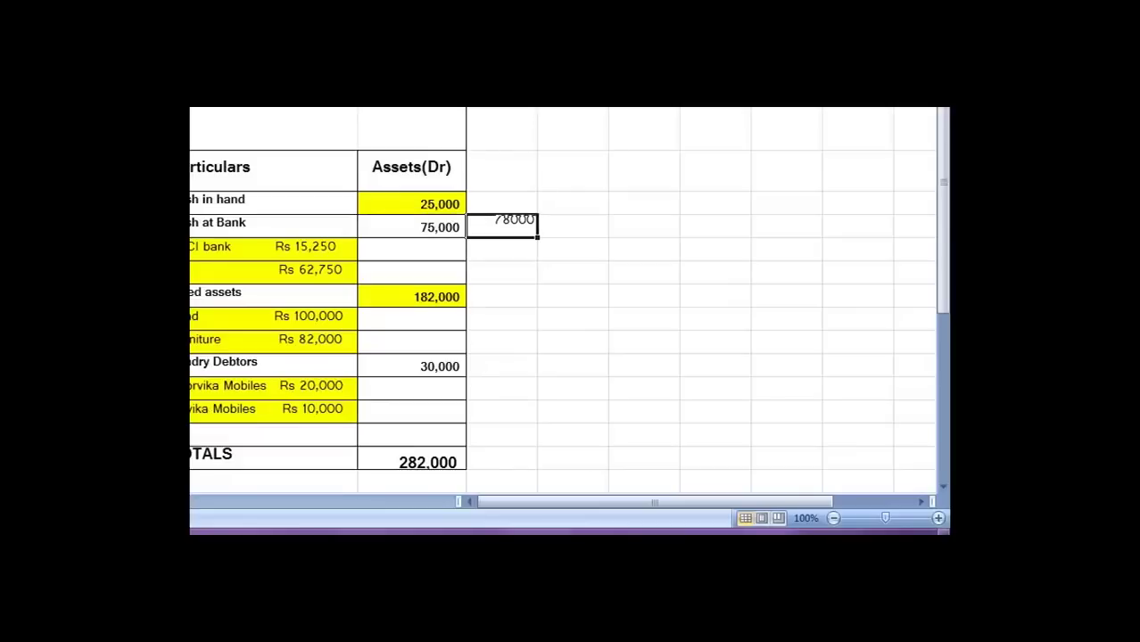
key(Return)
click(502, 271)
click(502, 227)
click(502, 250)
click(502, 271)
text(+)
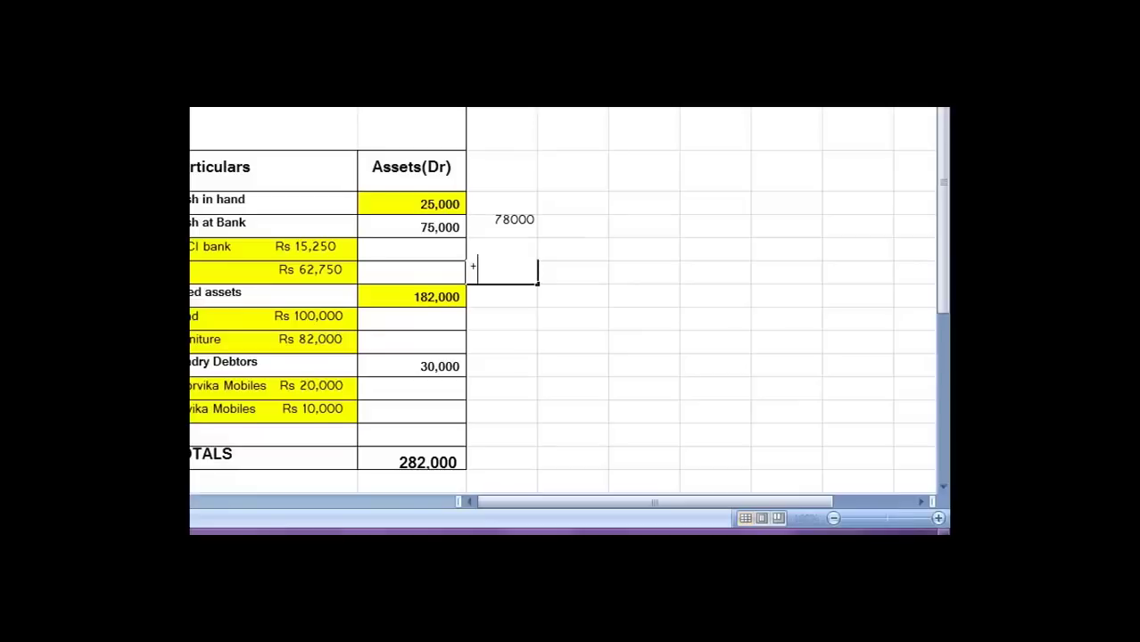
text(750000)
key(BackSpace)
text(-15250)
key(Return)
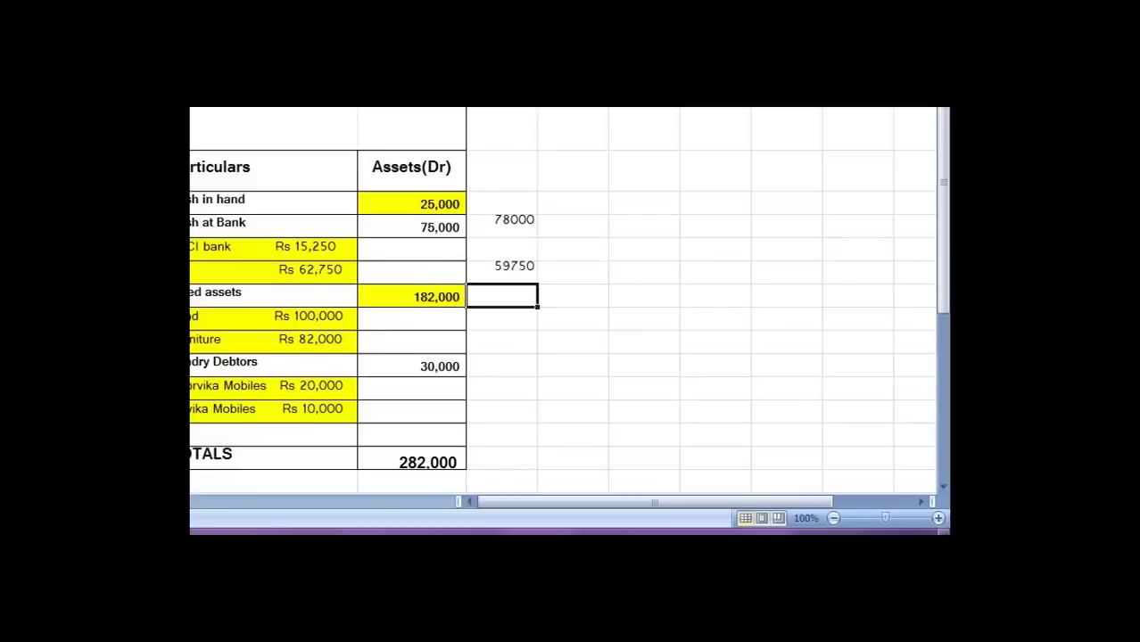
Compare the calculated SBI balance with the ICICI bank and SBI amounts in the asset particulars.
key(Up)
key(Up)
key(Left)
key(Down)
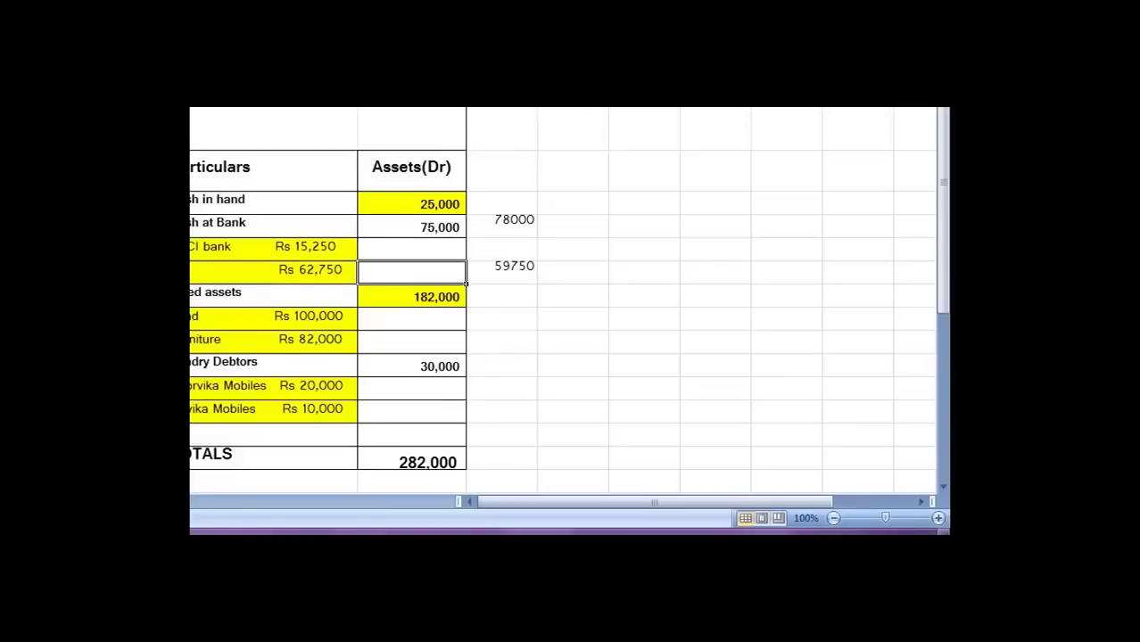
click(273, 270)
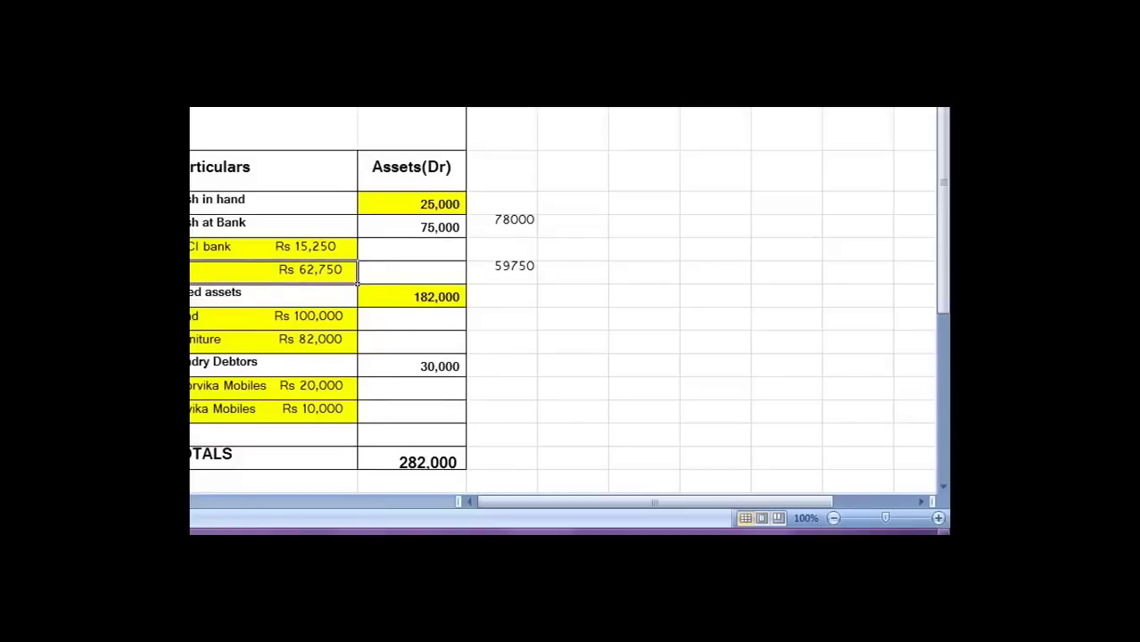
key(Right)
key(Up)
key(Left)
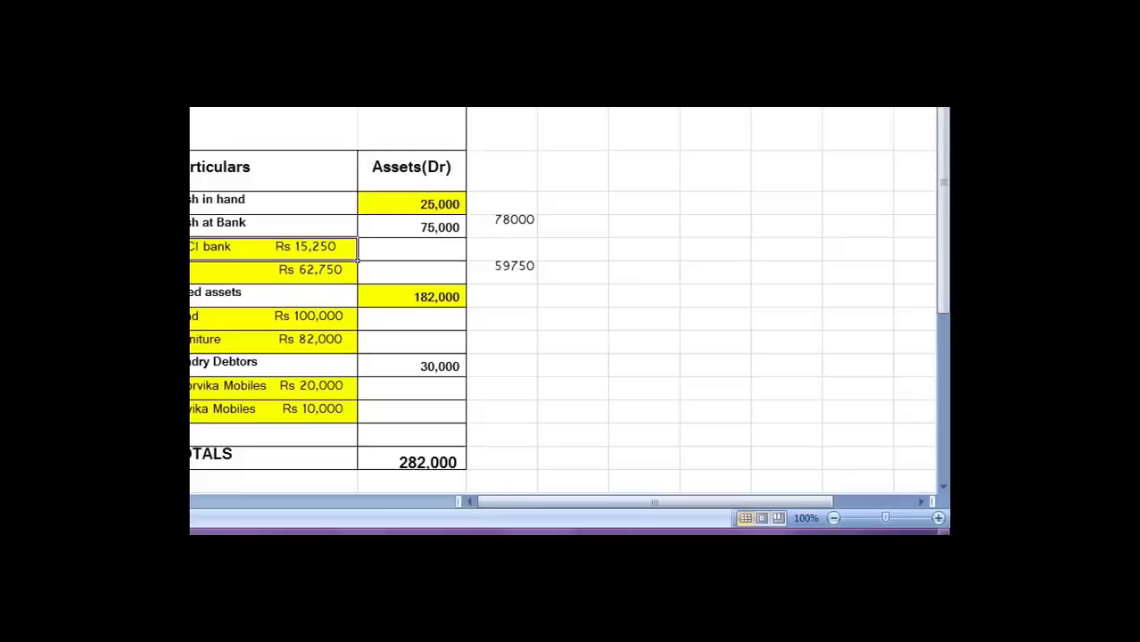
key(Right)
key(Right)
key(Down)
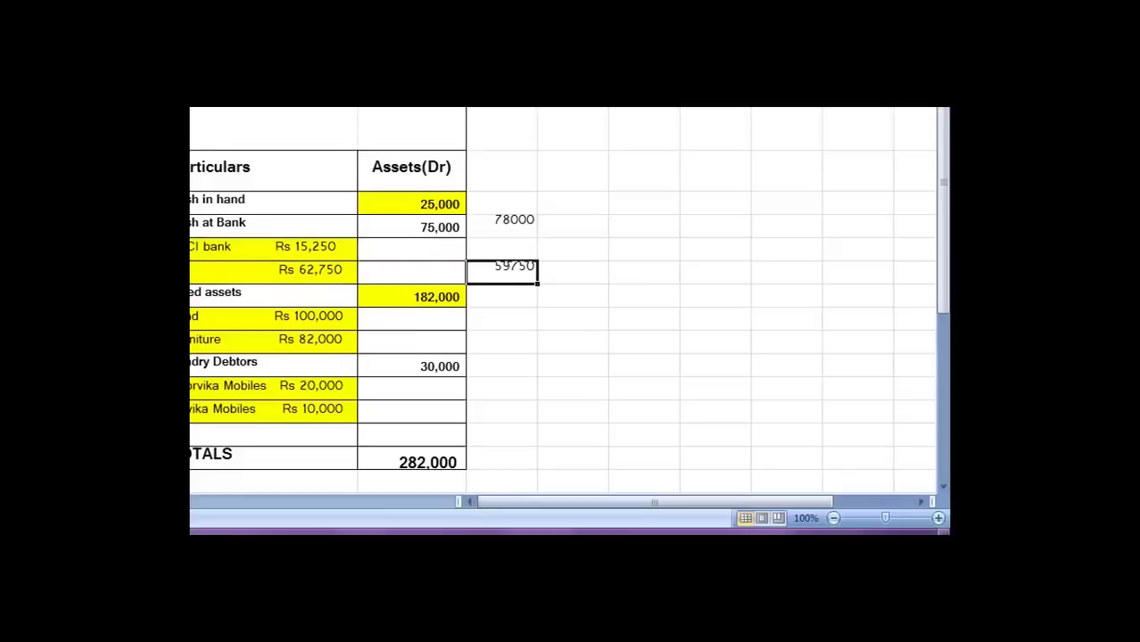
key(BackSpace)
key(Up)
key(Down)
key(Up)
key(BackSpace)
text(+7)
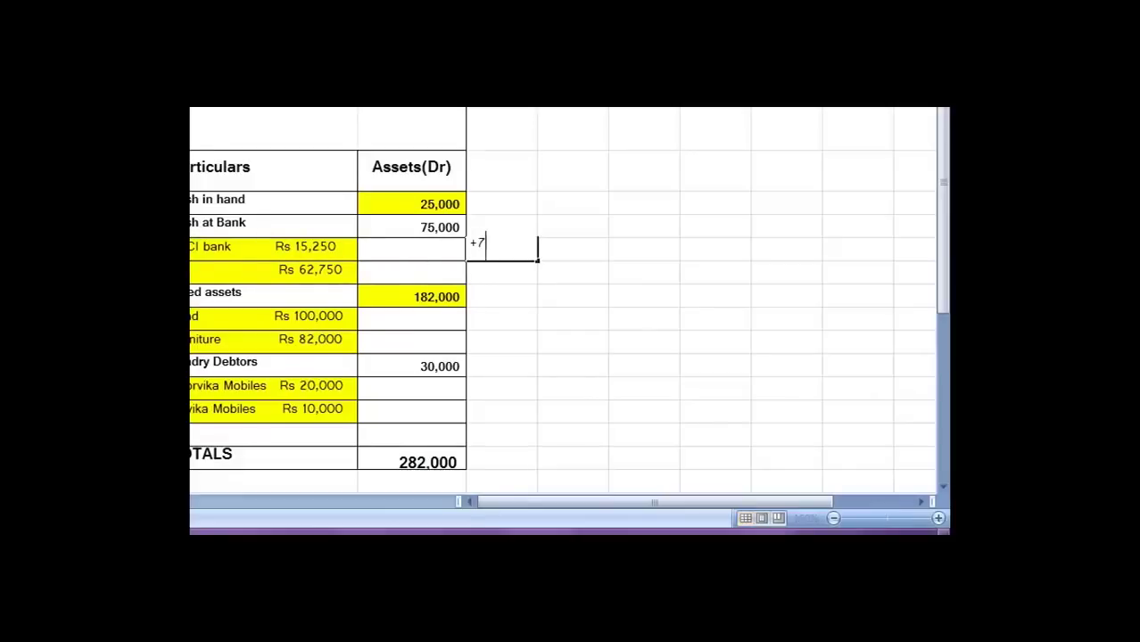
text(5000-1525)
text(0)
key(Return)
key(Up)
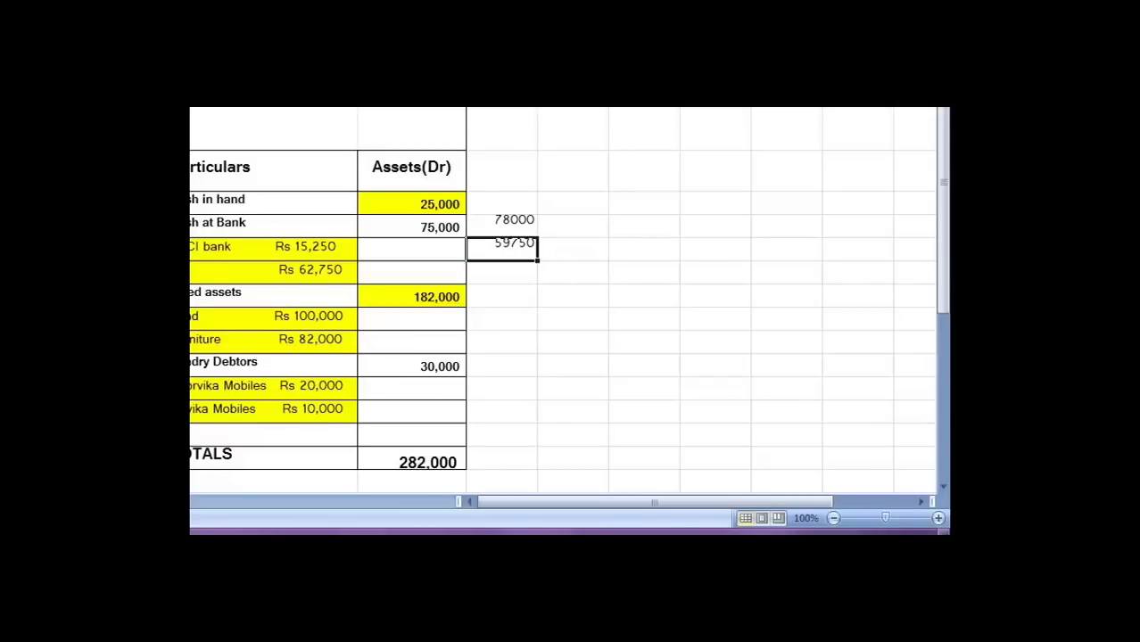
key(Left)
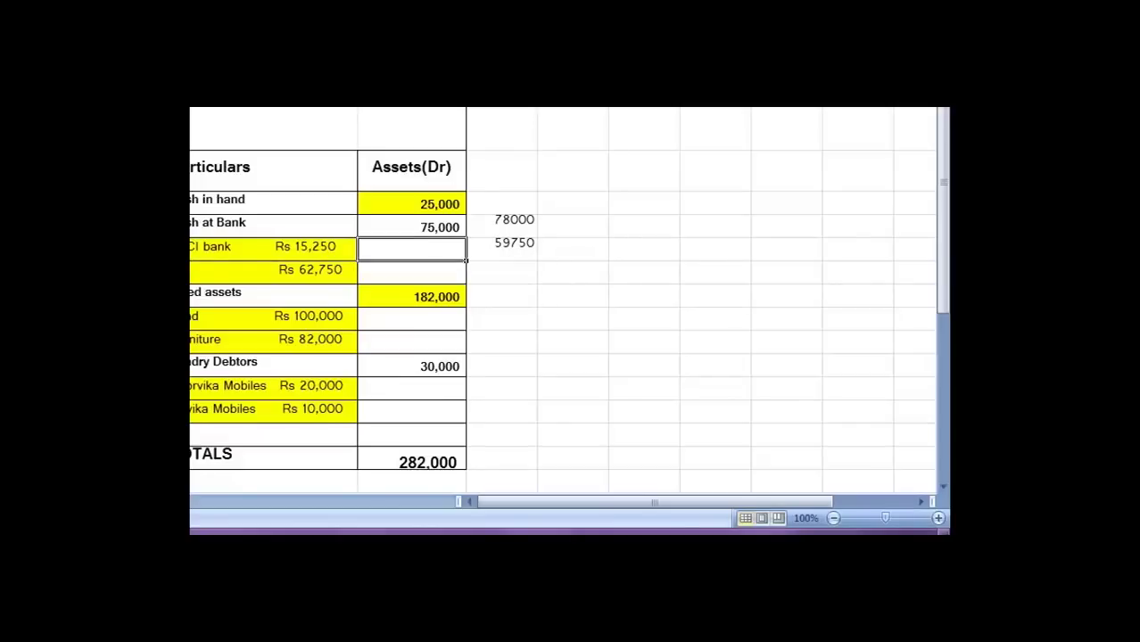
click(502, 249)
key(BackSpace)
text(+7)
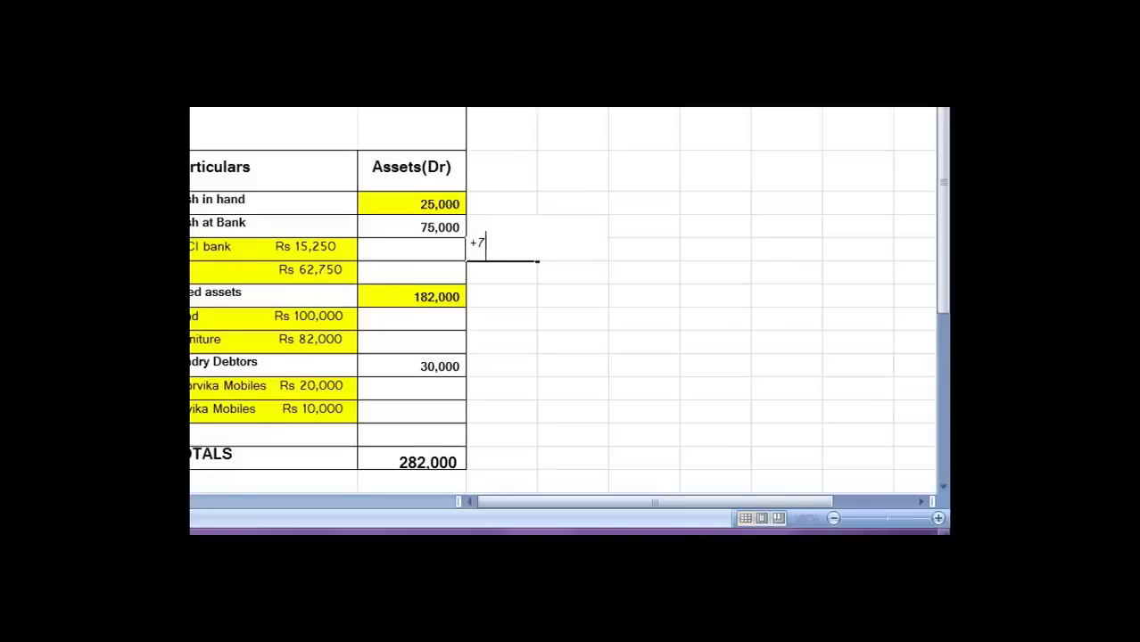
text(5000-62750)
key(Return)
key(Up)
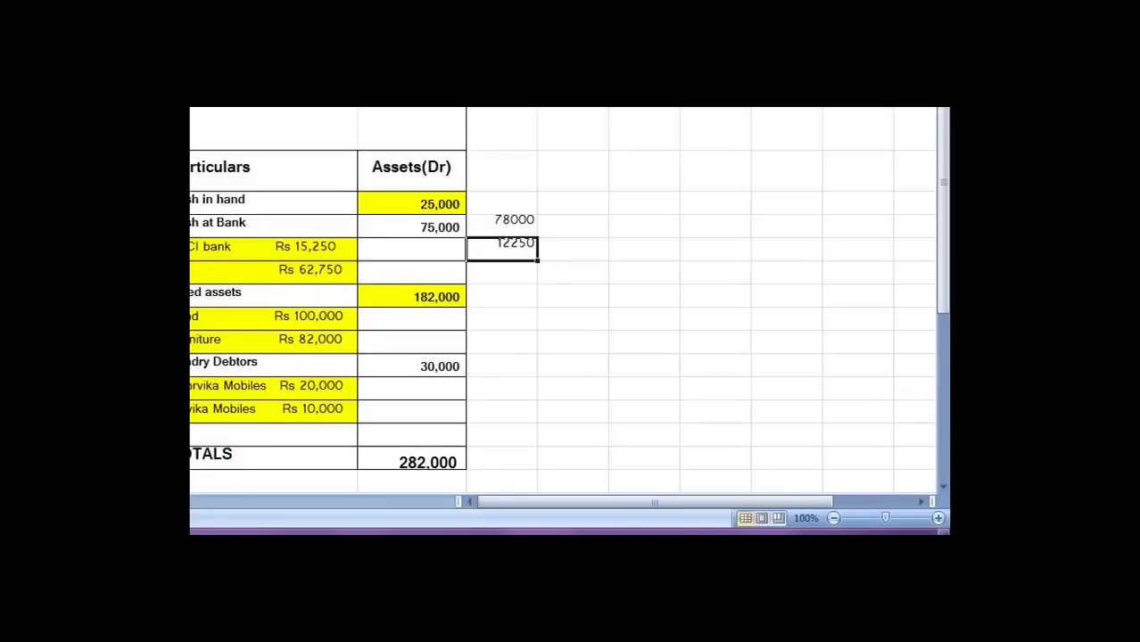
key(Left)
key(Left)
key(Right)
key(Right)
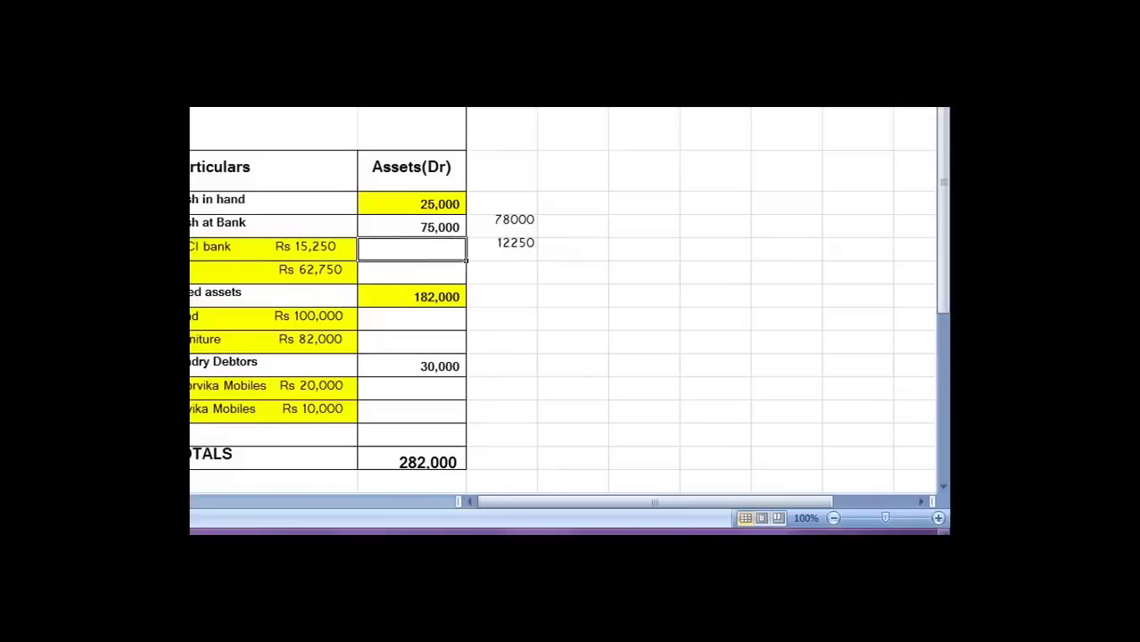
key(Right)
key(Left)
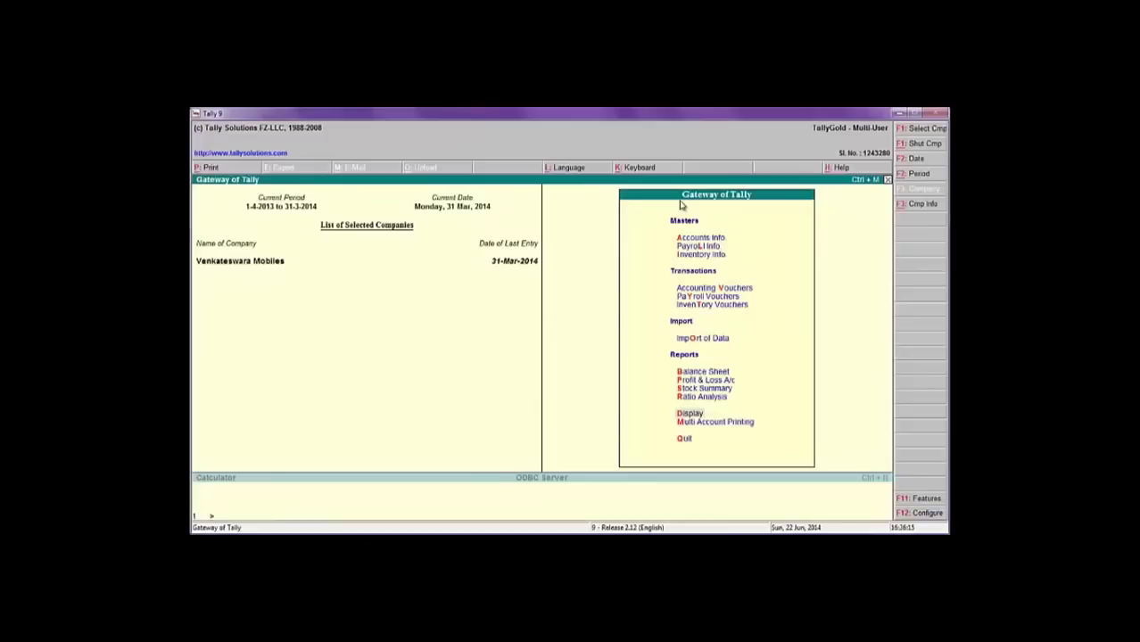
Switch to Tally and open the Icici Bank ledger for alteration.
key(Down)
key(Down)
key(Up)
key(Up)
key(Up)
key(Up)
key(Up)
key(Up)
key(Up)
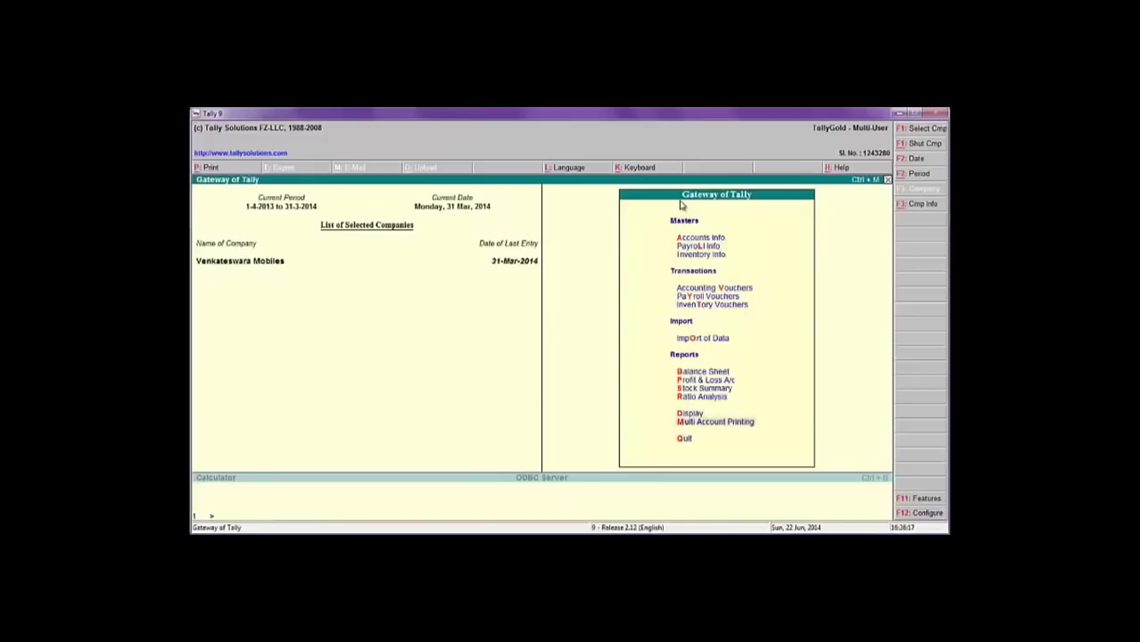
key(Up)
key(Up)
key(Up)
key(Up)
key(Up)
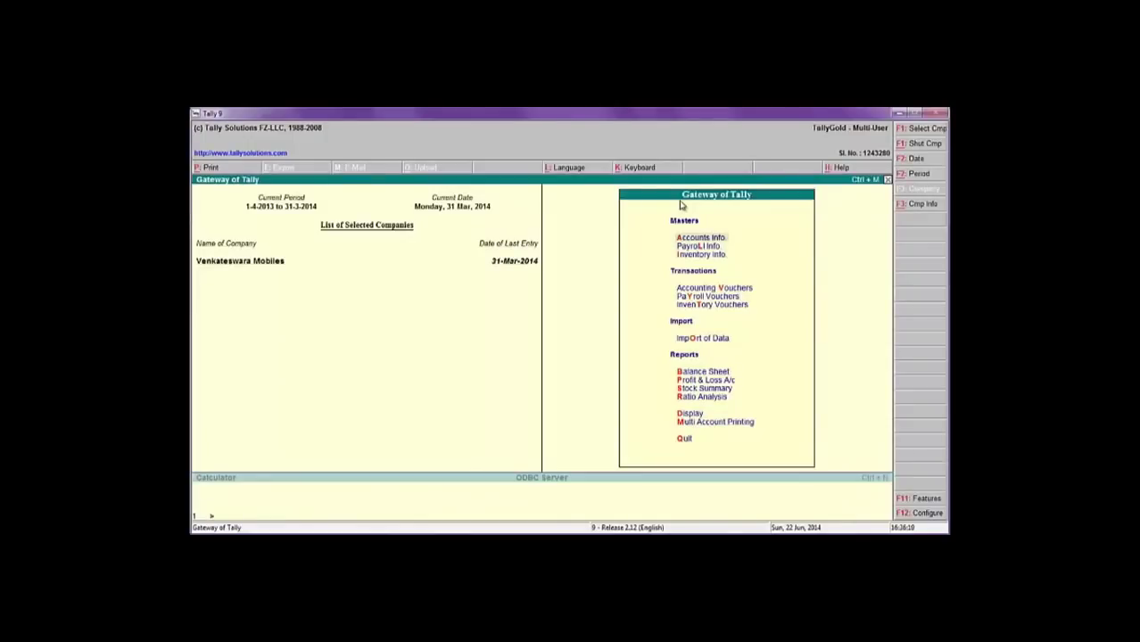
key(Return)
key(Down)
key(Return)
key(Down)
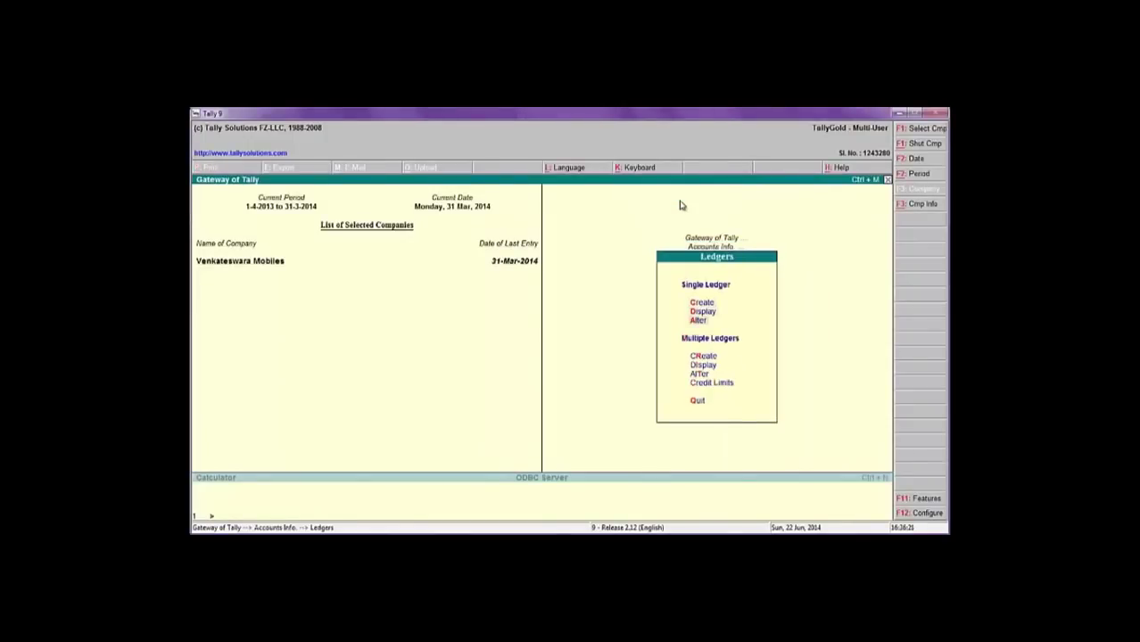
key(Return)
text(ici)
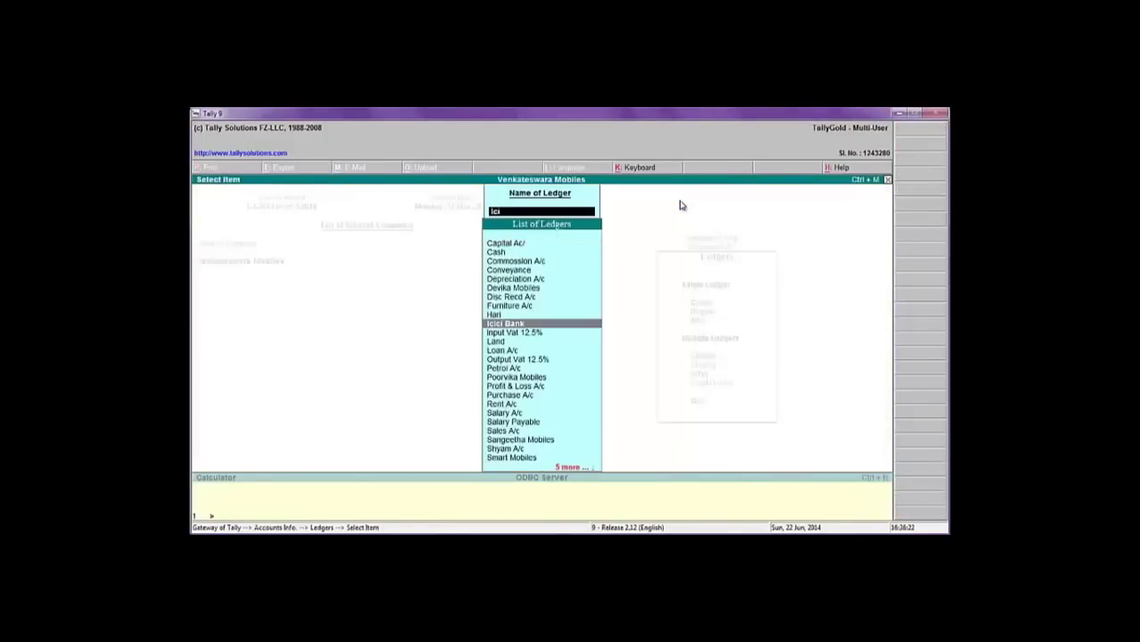
key(Return)
Set the Icici Bank ledger's opening balance to 12,250 Dr, check the figure against the Excel calculation, and save the ledger.
key(Return)
key(Return)
key(Return)
key(Return)
key(Return)
key(Return)
key(Return)
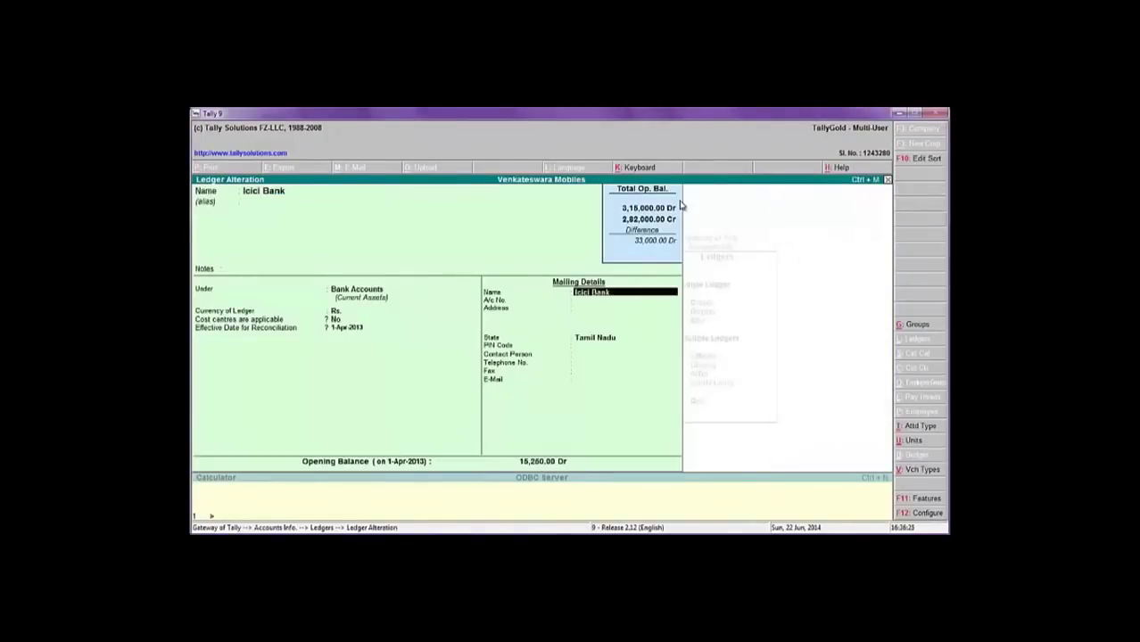
key(Return)
key(Return)
key(Return)
key(Return)
key(Return)
key(Return)
key(Return)
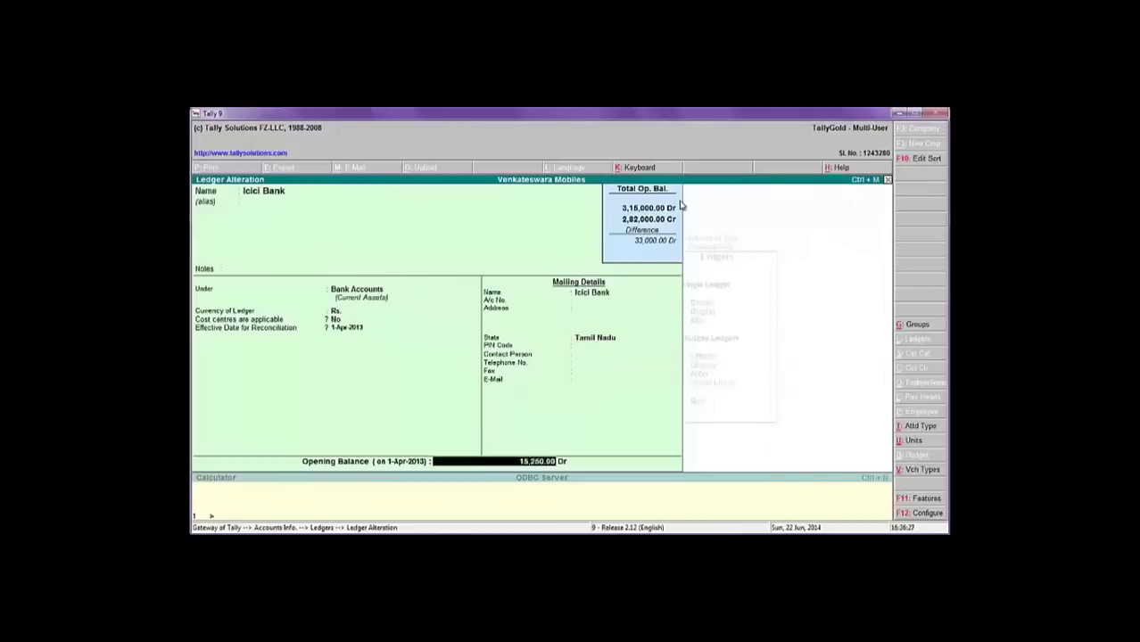
text(12250)
key(alt+Tab)
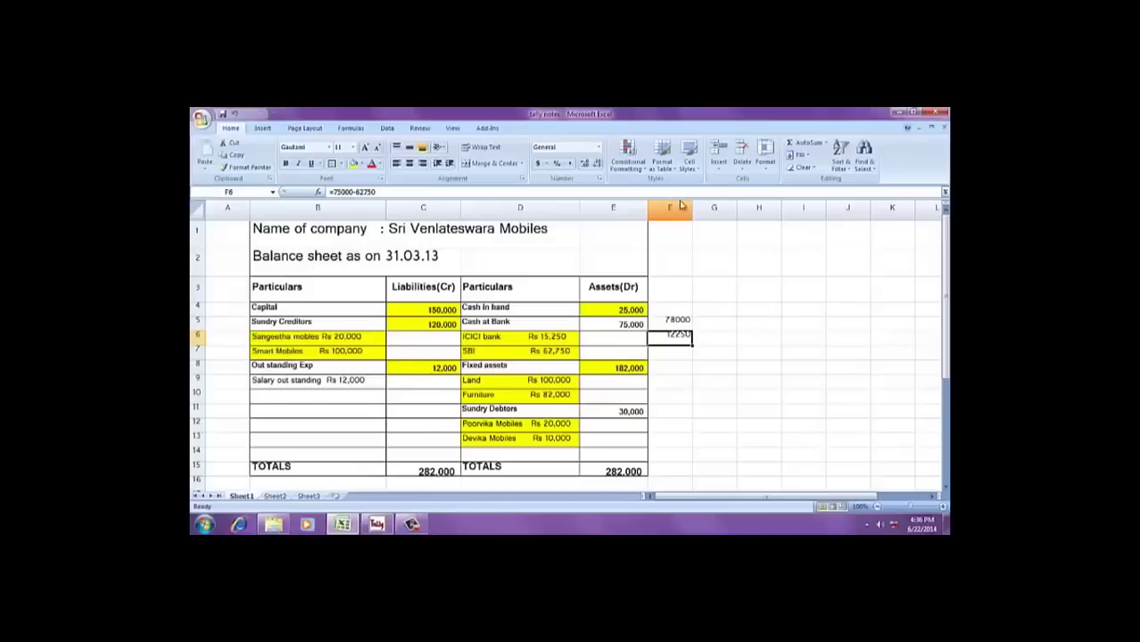
key(alt+Tab)
key(Return)
key(Return)
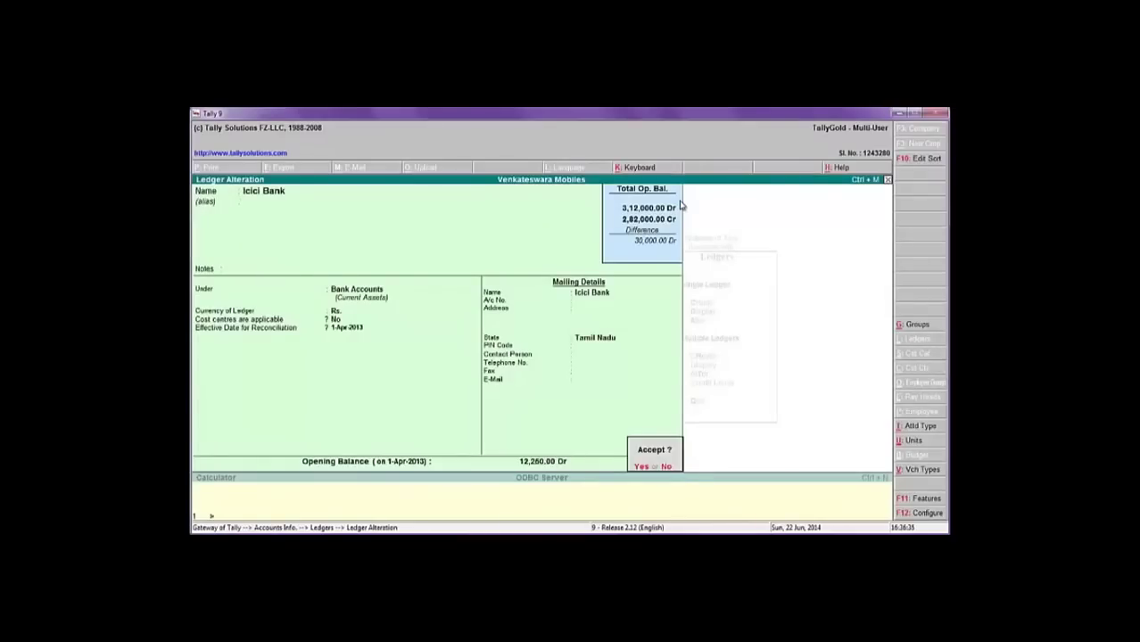
key(y)
key(alt+Tab)
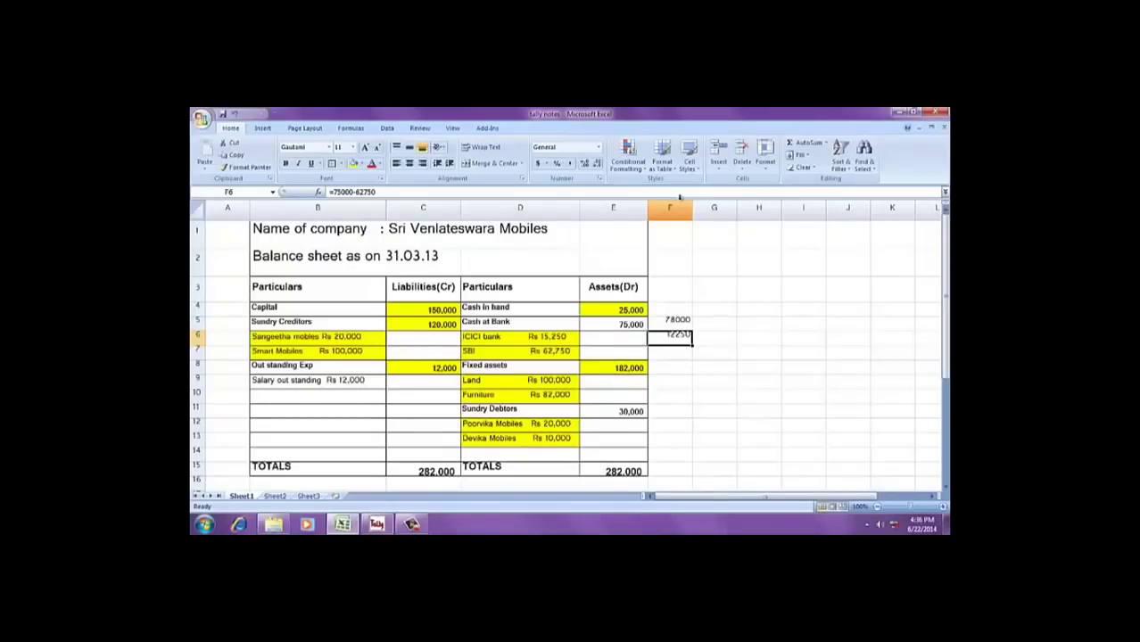
key(alt+Tab)
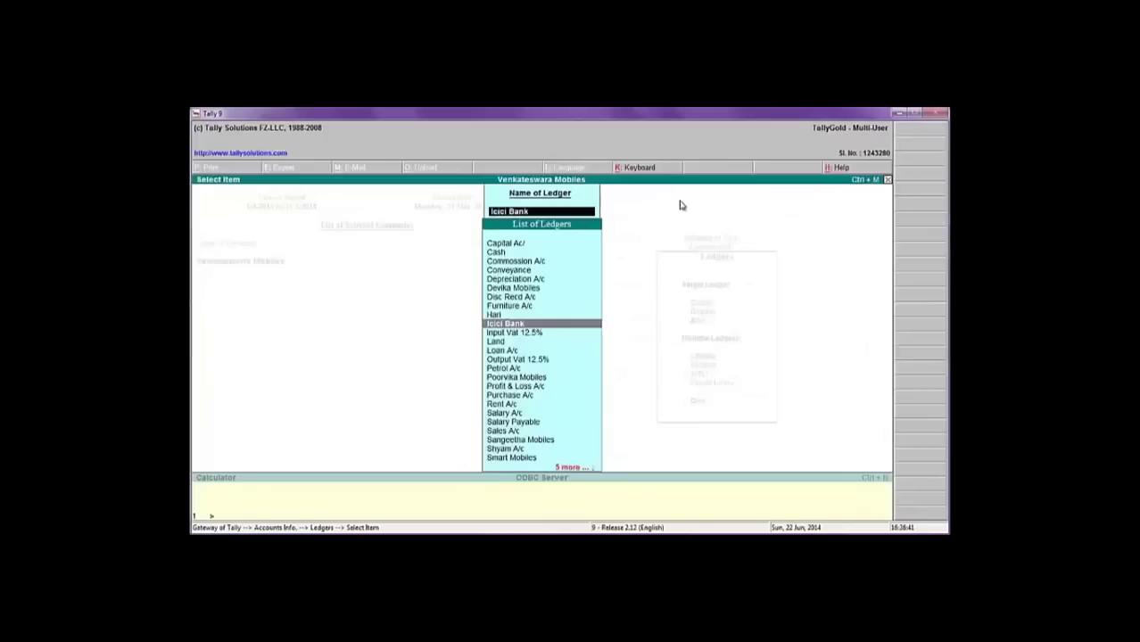
Leave the ledger alteration and display the company's Trial Balance.
key(Escape)
key(Escape)
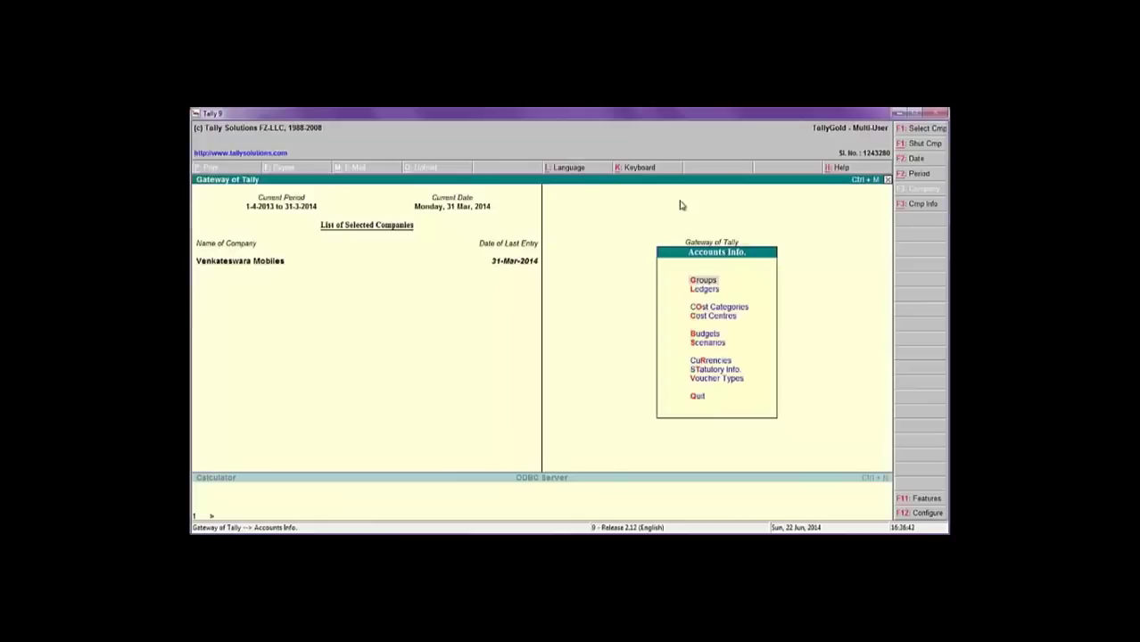
key(Return)
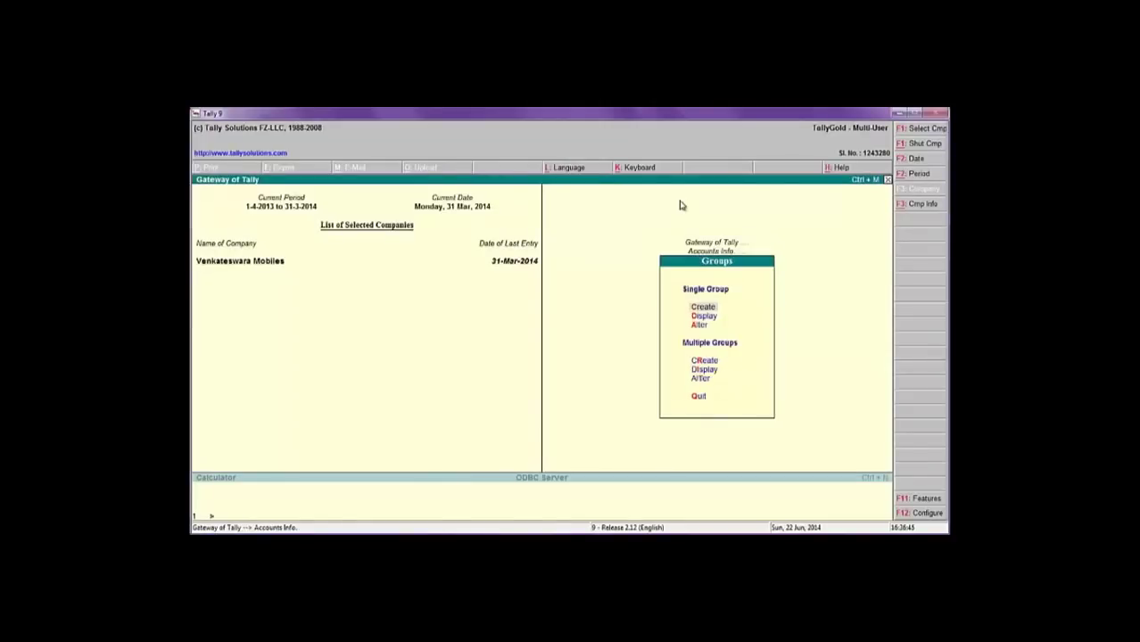
key(Escape)
key(Escape)
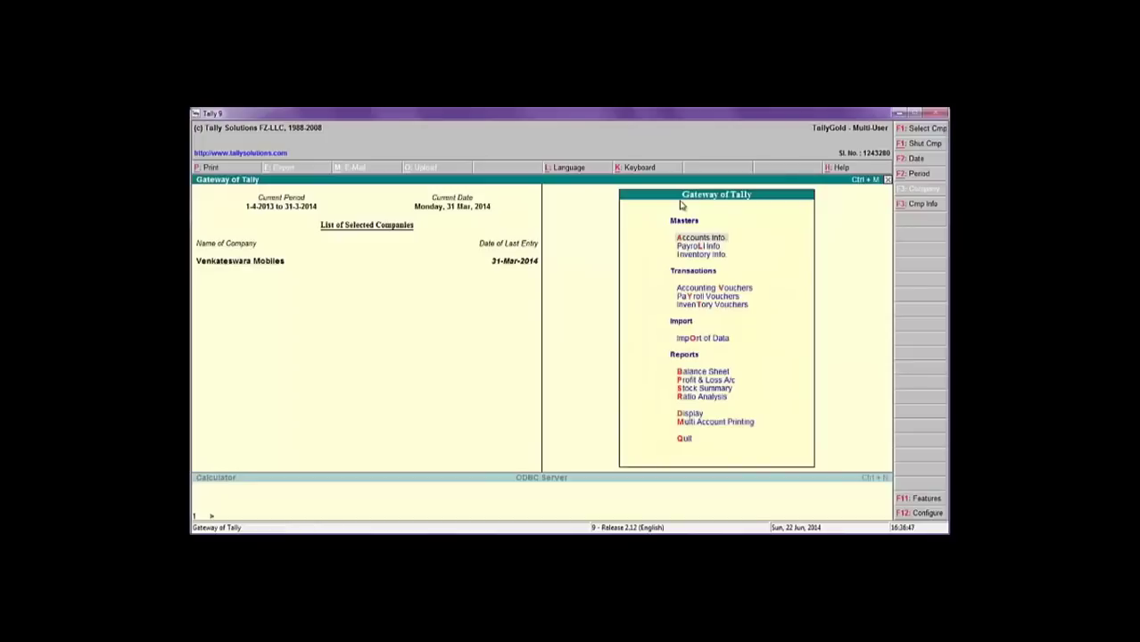
key(d)
key(Down)
key(Down)
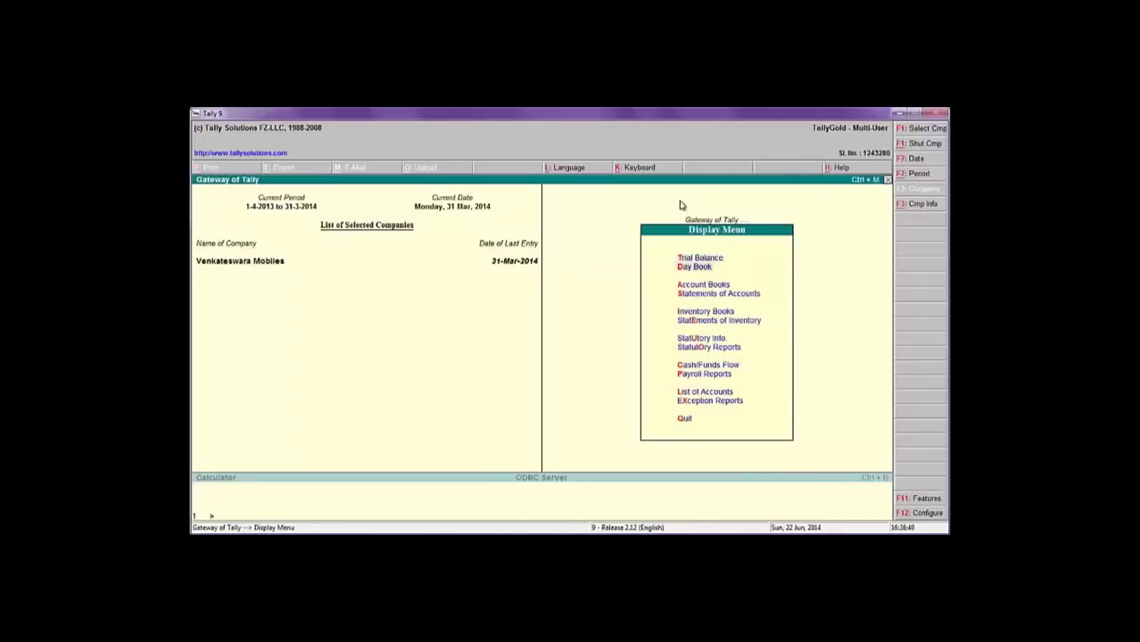
key(Up)
key(Up)
key(Return)
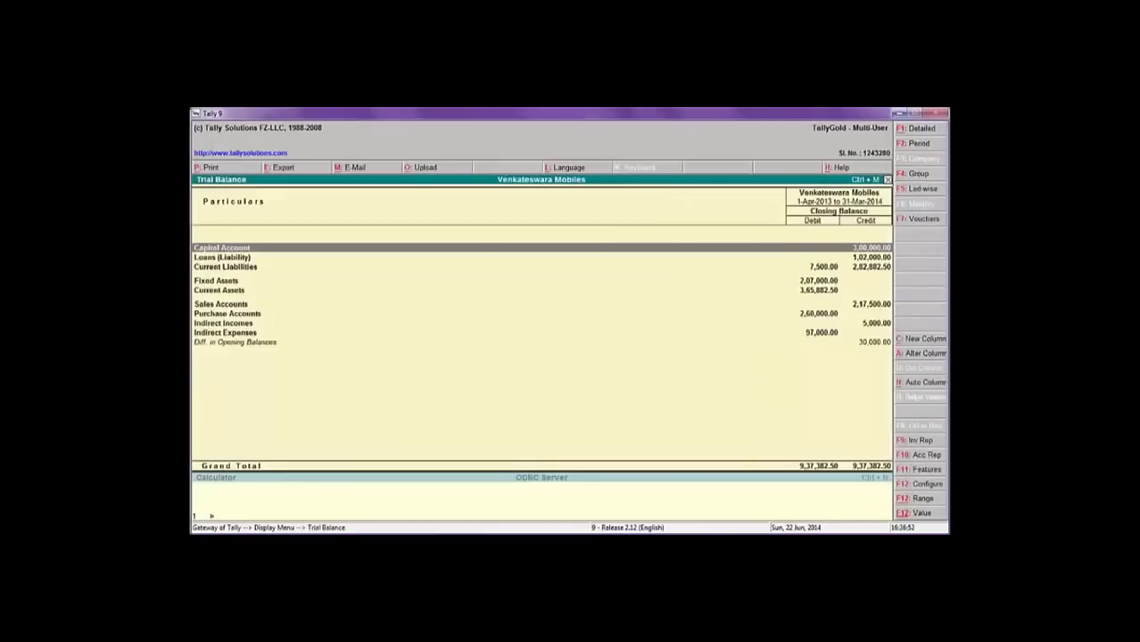
Configure the Trial Balance to show opening balances, keeping the other display settings as they are.
click(906, 486)
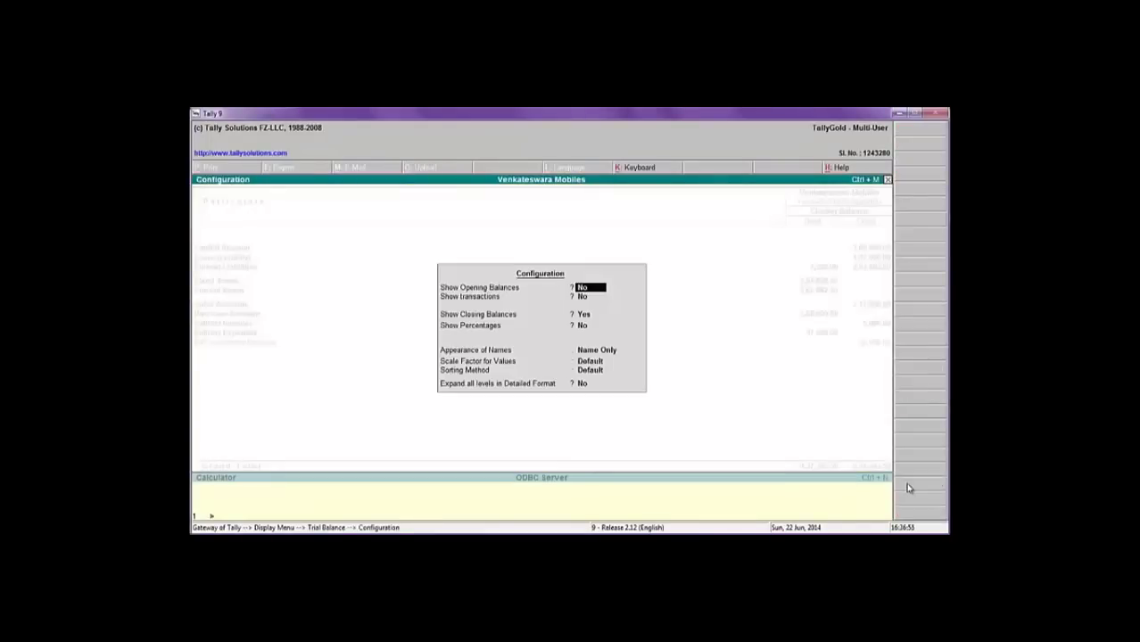
key(y)
key(Return)
key(Return)
key(Return)
key(Return)
key(Return)
key(Return)
key(Return)
key(Return)
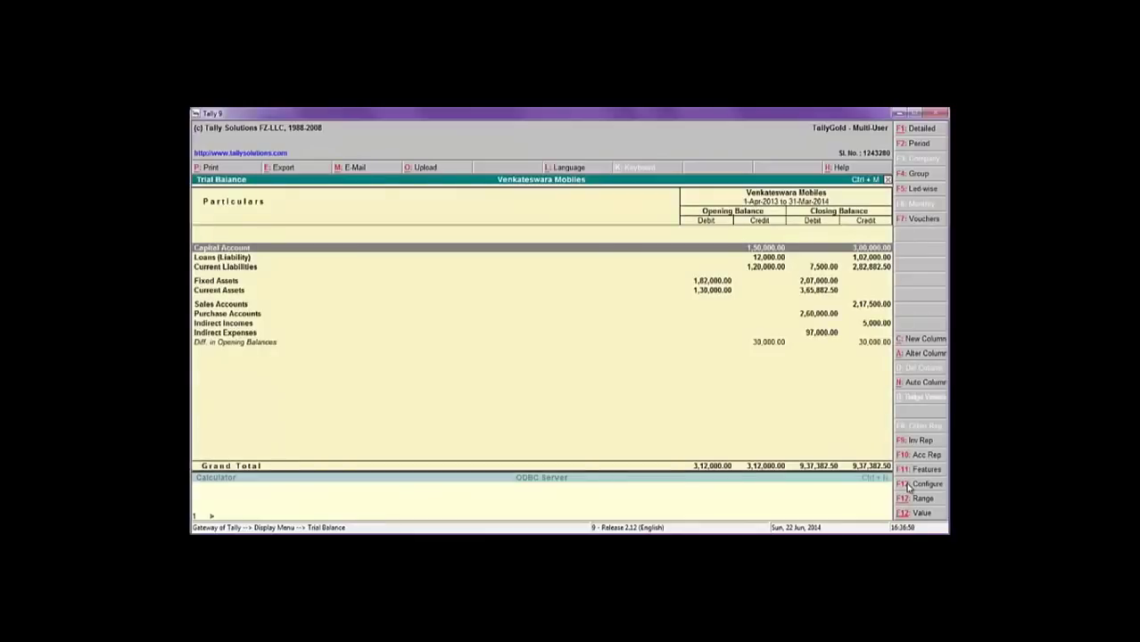
Compare the Trial Balance opening figures for capital, loans and current liabilities with the liabilities in the Excel balance sheet.
key(alt+Tab)
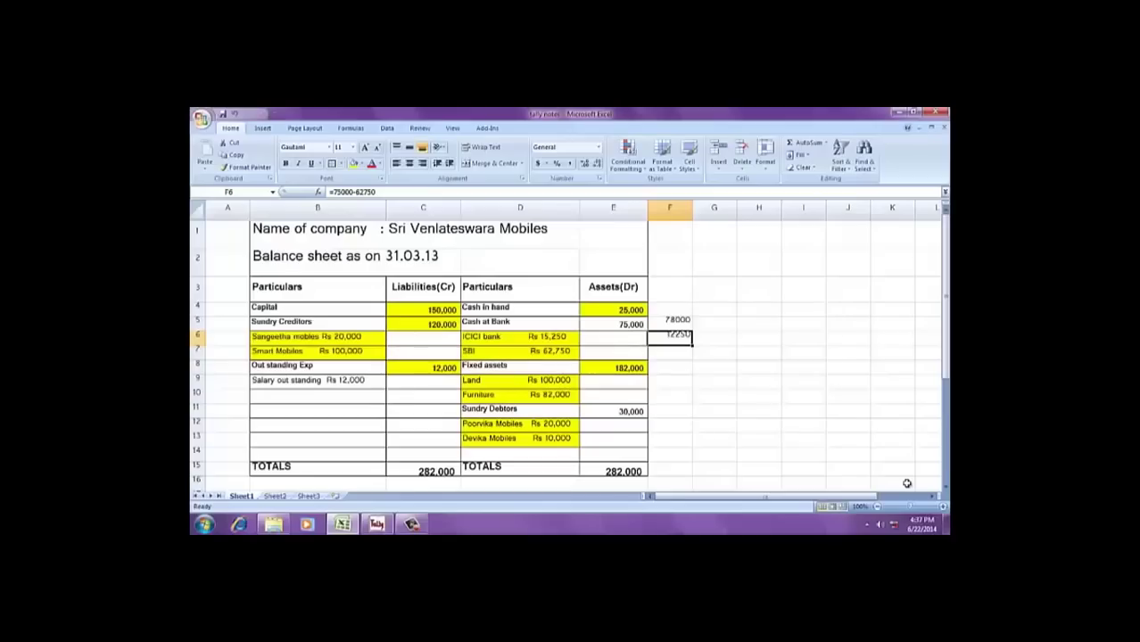
key(alt+Tab)
key(Down)
key(Down)
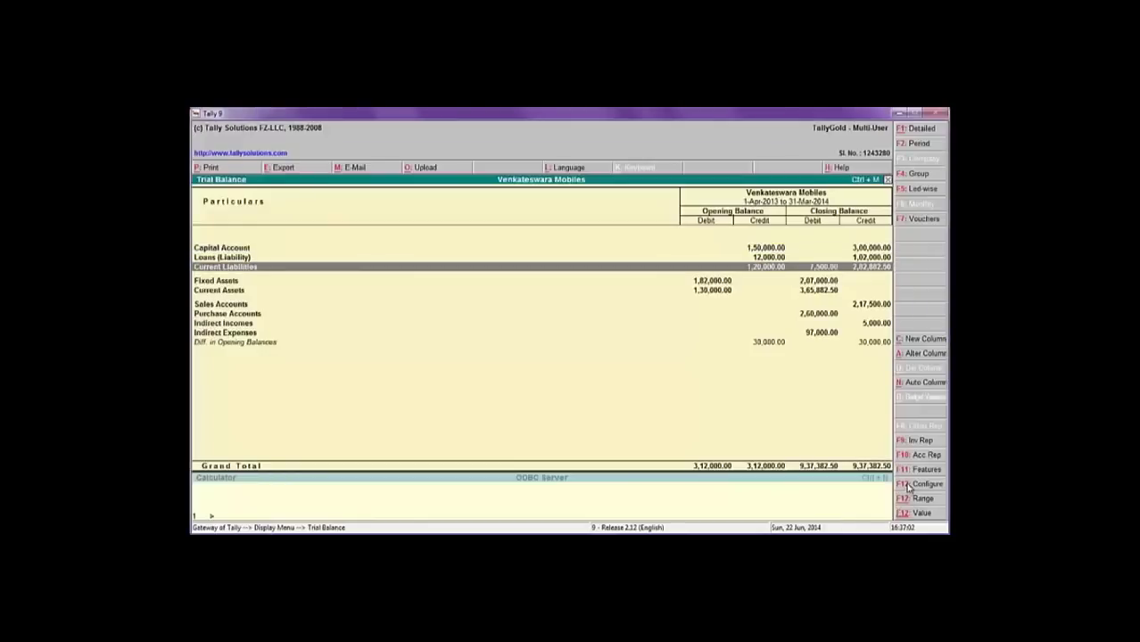
key(alt+Tab)
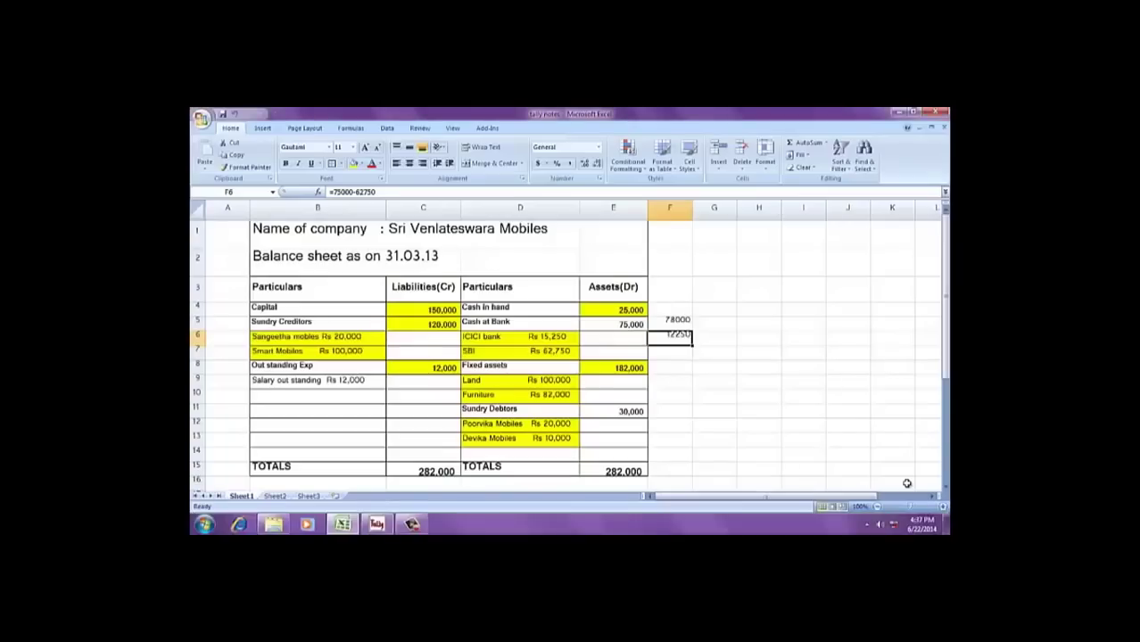
key(alt+Tab)
key(Up)
key(Up)
key(Down)
key(Down)
key(Down)
key(Down)
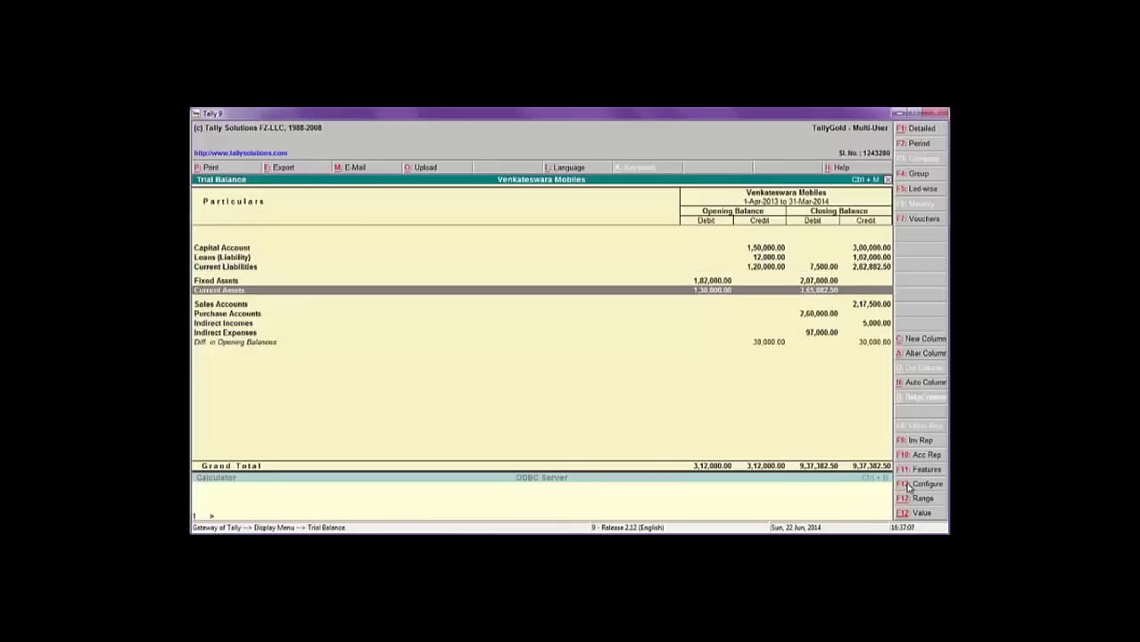
Compare the Fixed Assets opening balance with Excel and check the sundry debtors there before returning to Tally.
key(Up)
key(alt+Tab)
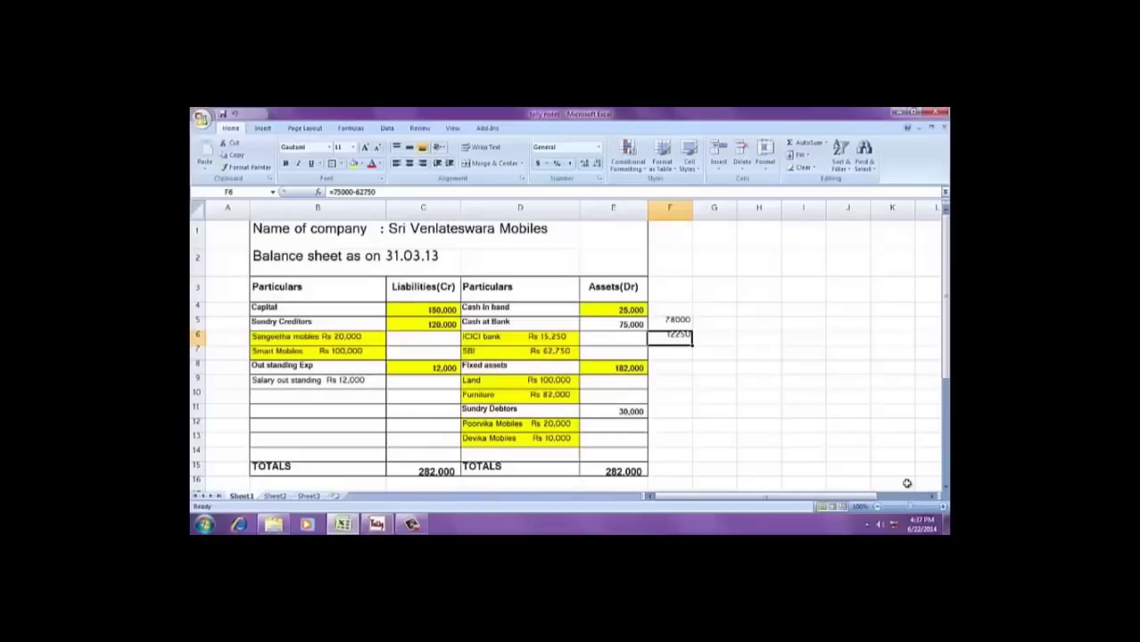
key(Down)
key(Left)
key(Down)
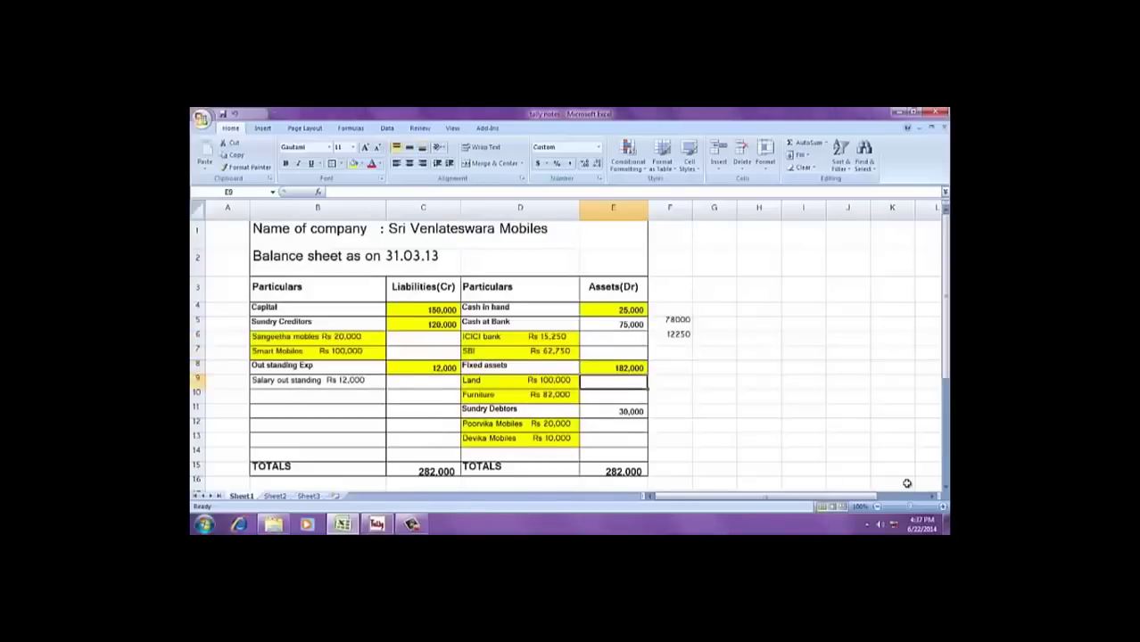
key(Down)
key(Down)
key(Down)
key(Down)
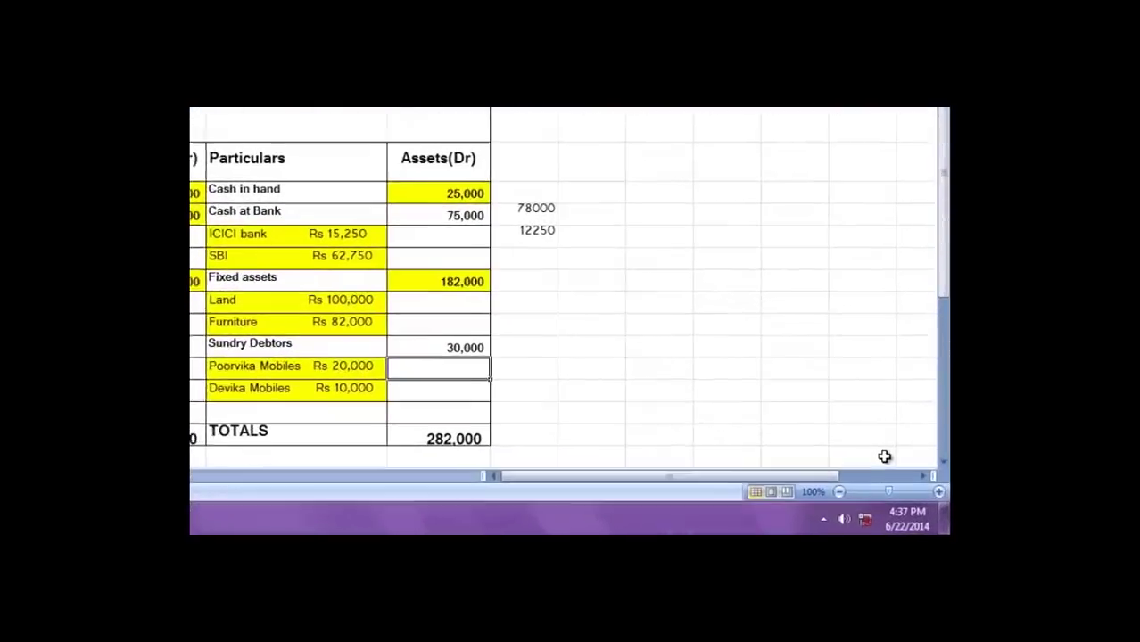
key(alt+Tab)
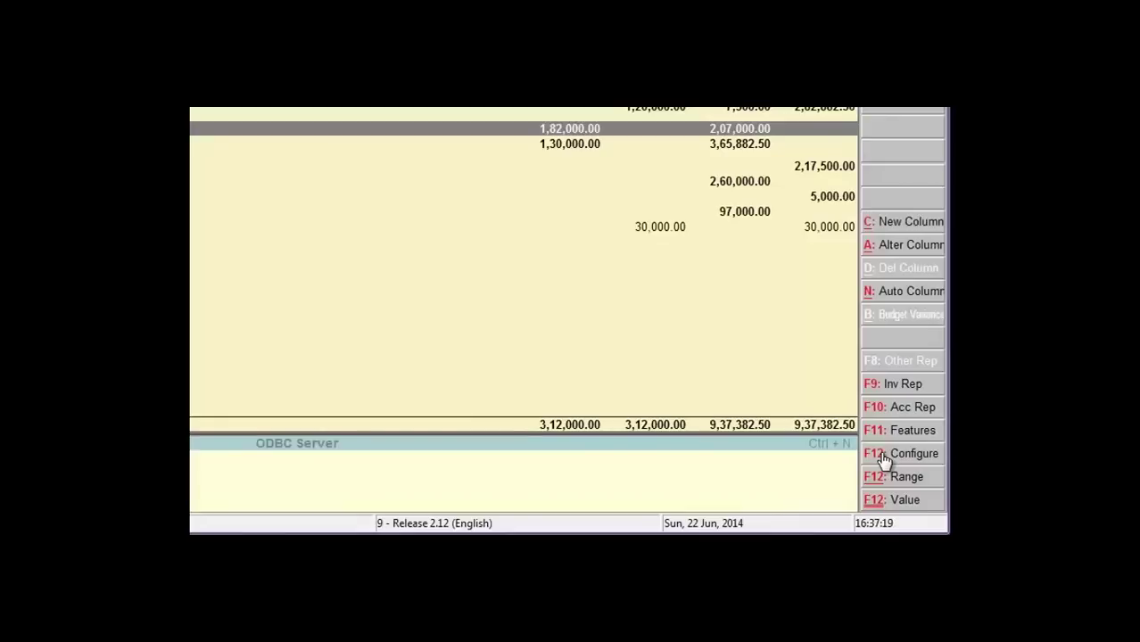
Review the remaining Trial Balance rows against the Excel sheet, ending at the Current Assets opening balance.
key(Up)
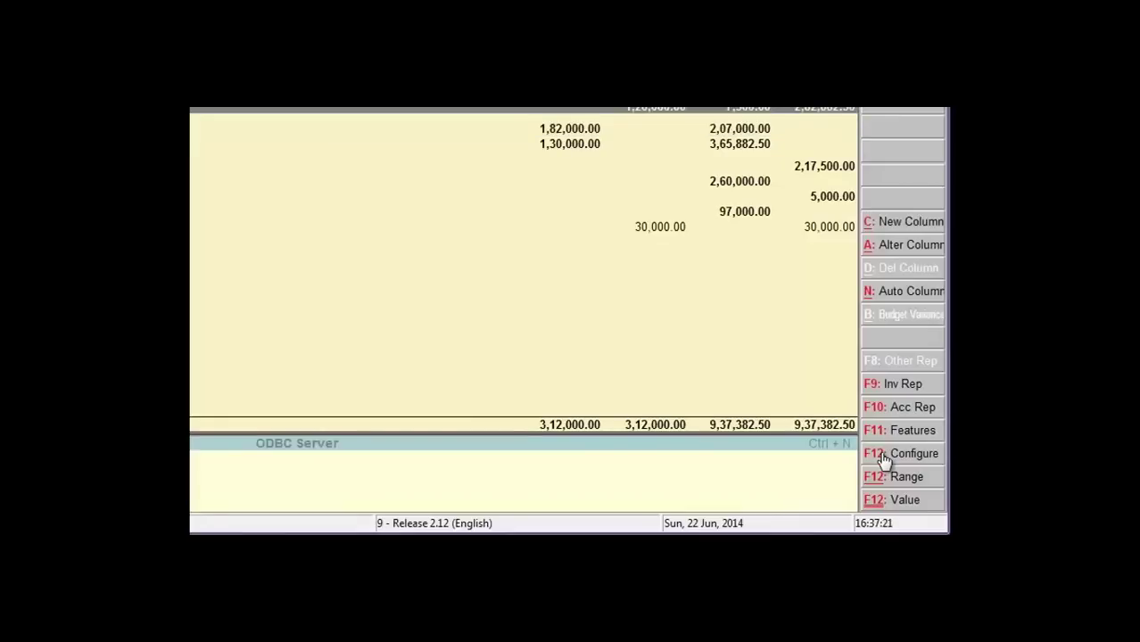
key(Down)
key(Down)
key(Down)
key(Down)
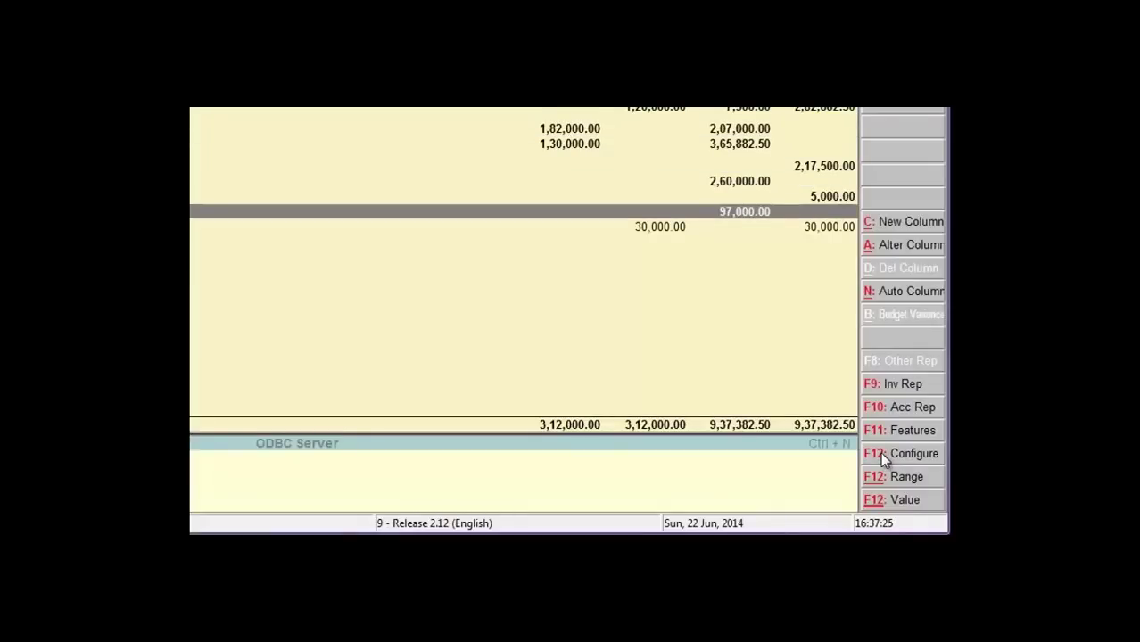
key(Up)
key(Up)
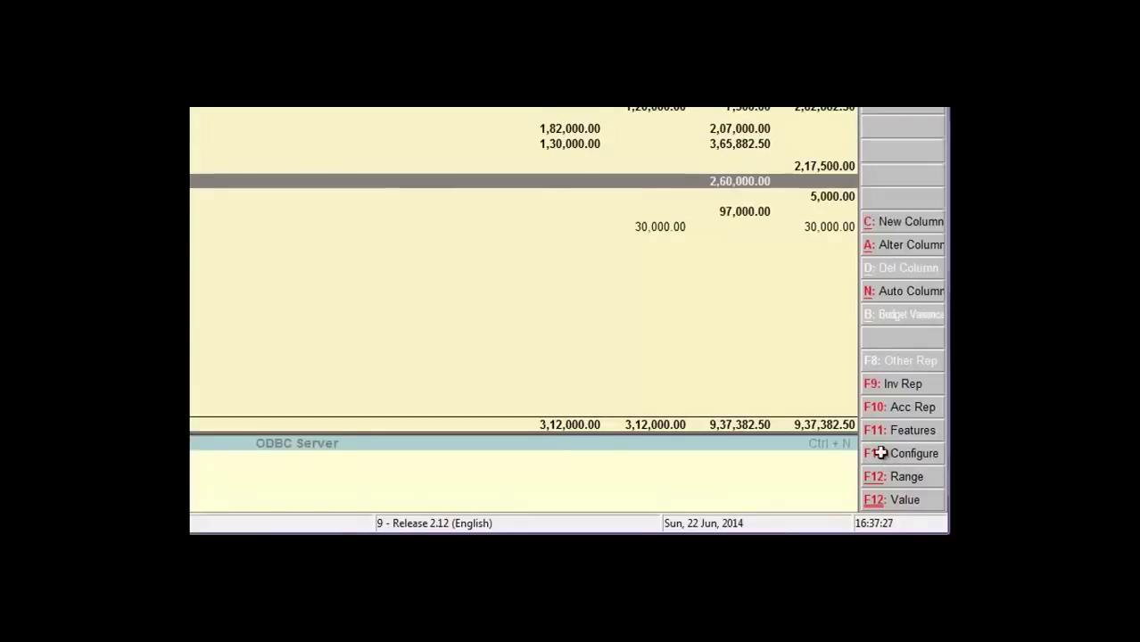
key(alt+Tab)
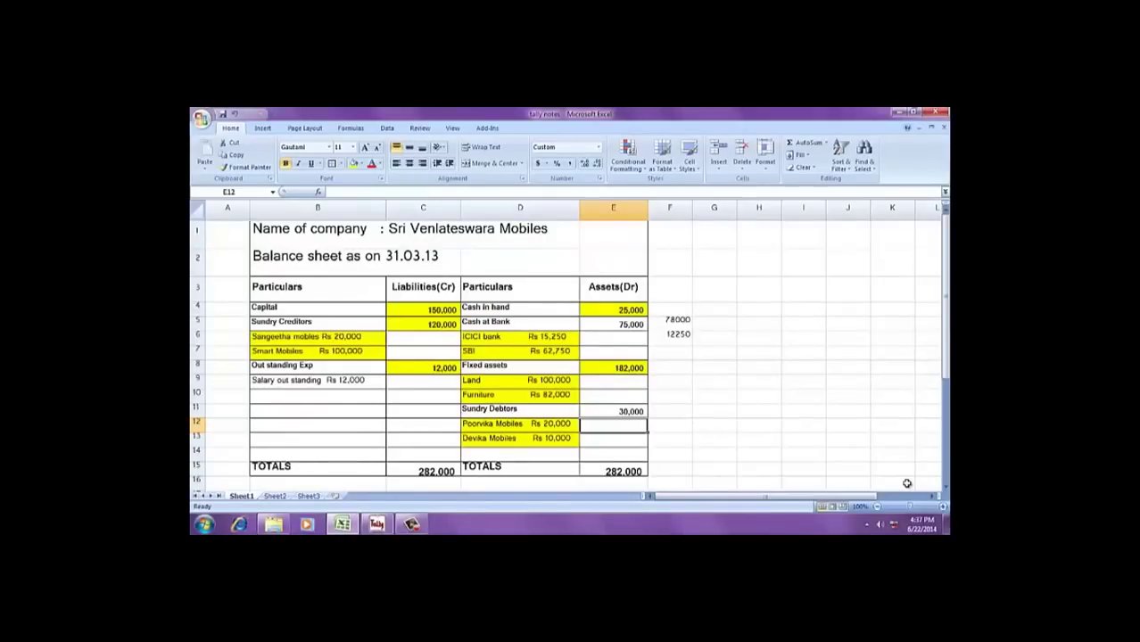
key(alt+Tab)
key(alt+Tab)
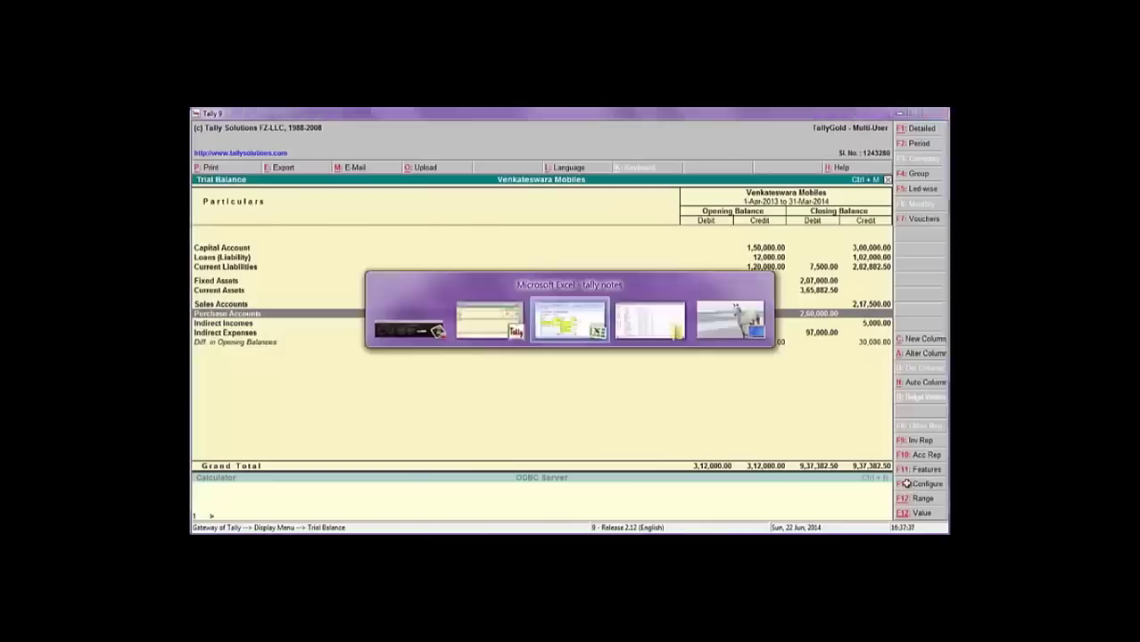
key(alt+Tab)
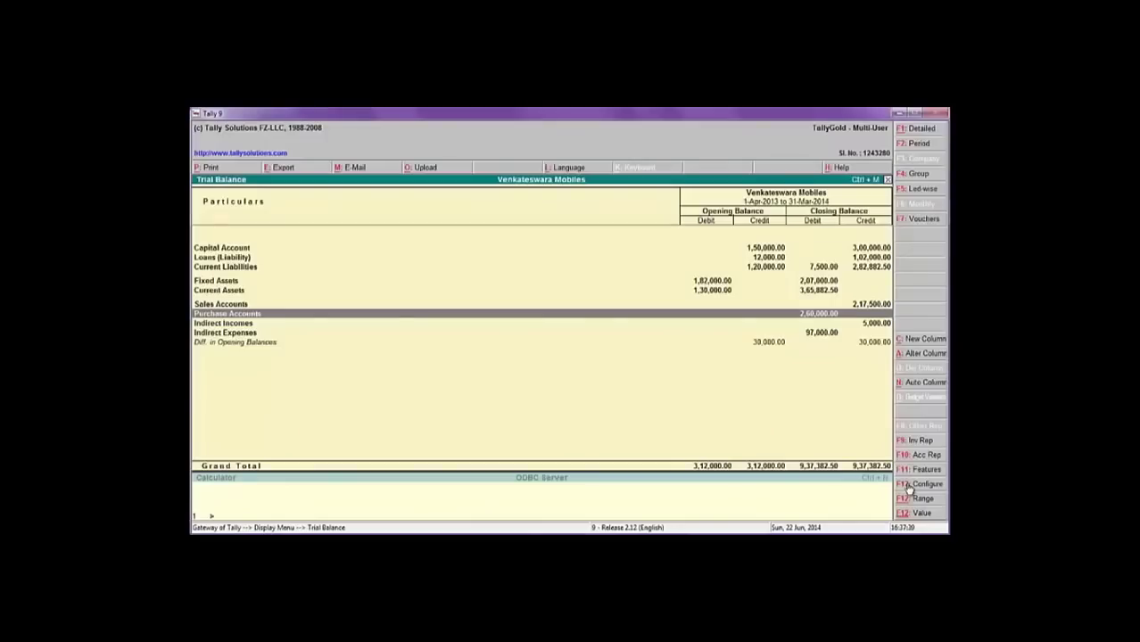
key(Up)
key(Up)
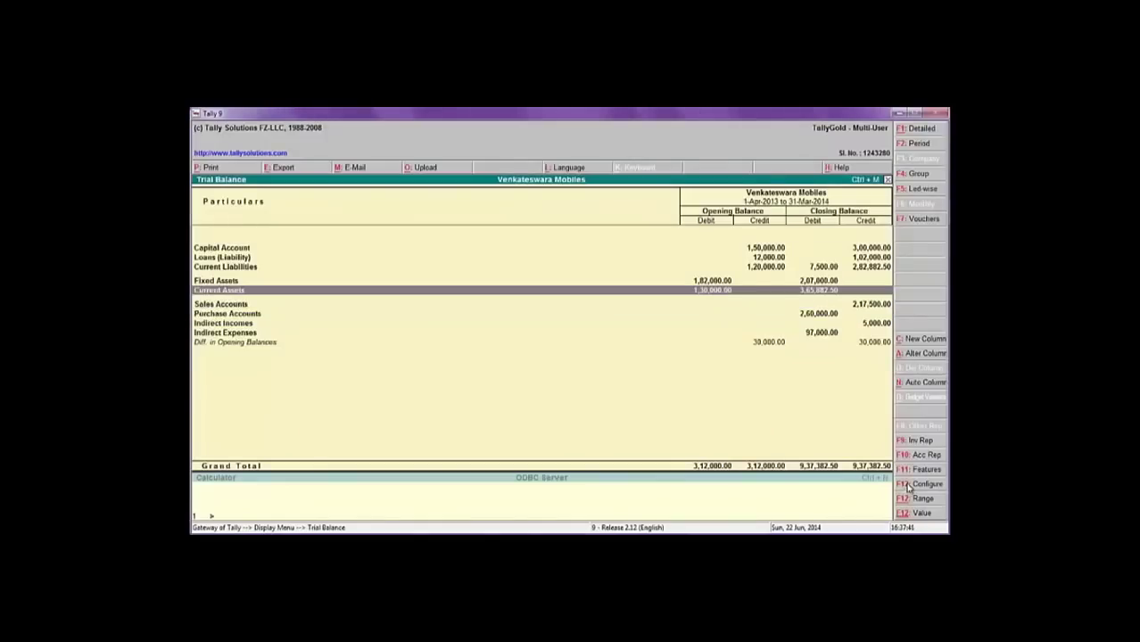
In Excel, review the asset amounts and select the cash in hand and cash at bank figures to see their sum.
key(alt+Tab)
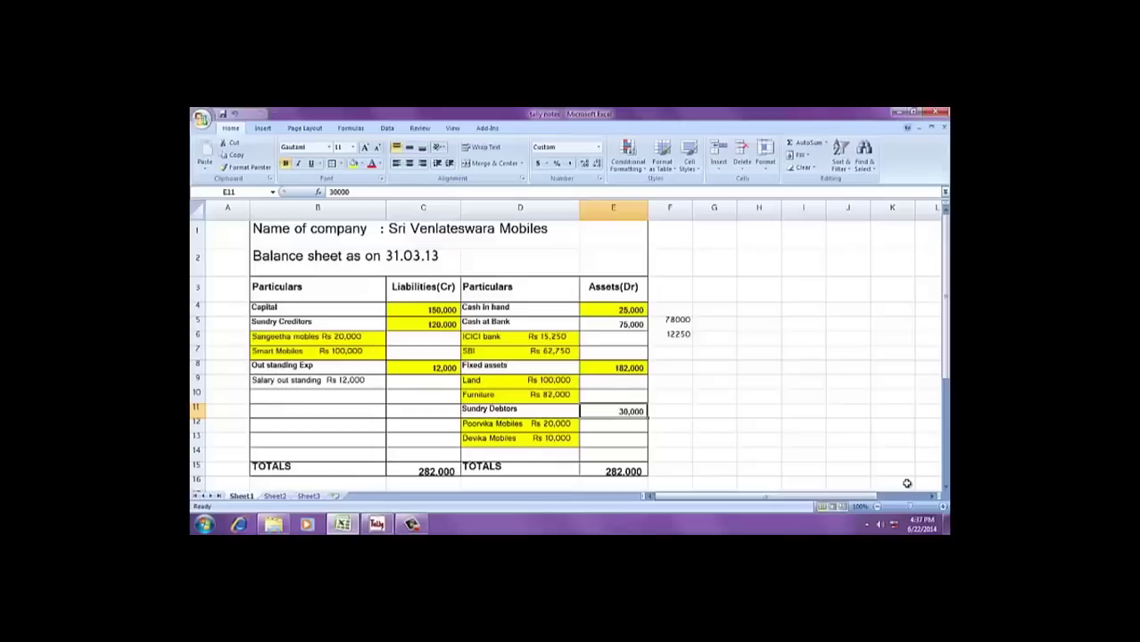
key(Down)
key(Up)
key(Up)
key(Up)
key(Up)
key(Up)
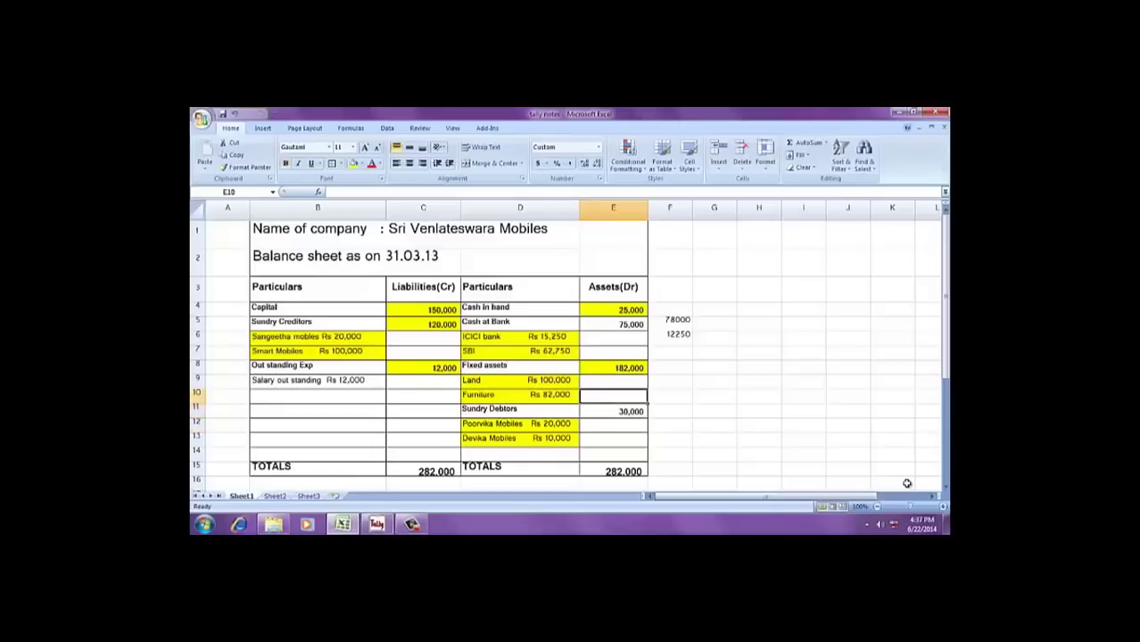
key(Up)
key(Up)
key(Up)
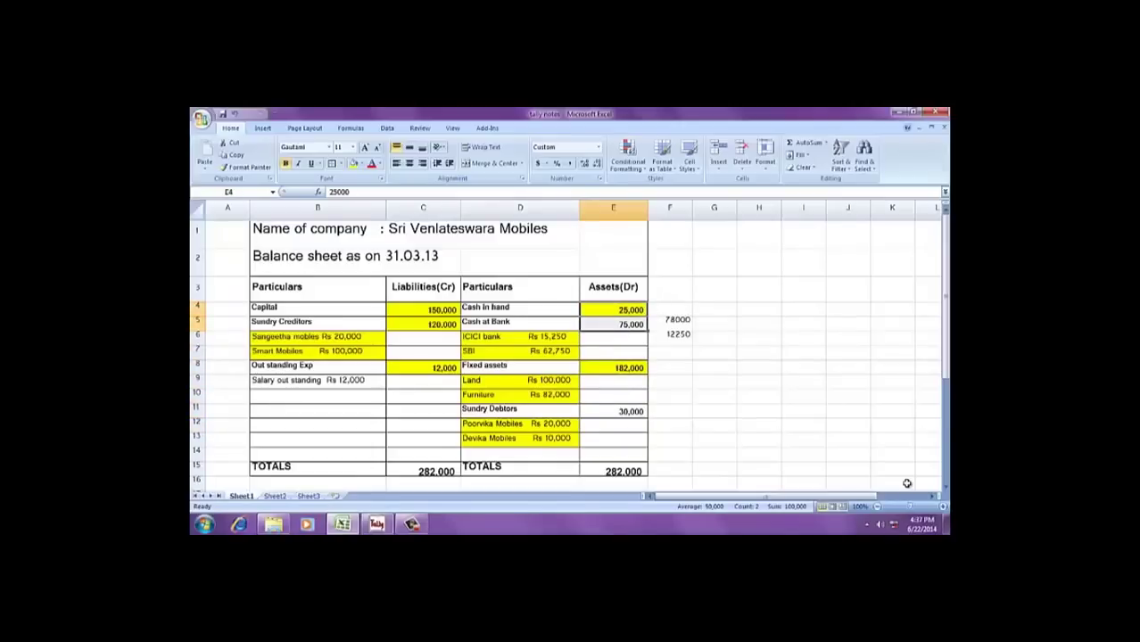
Switch back to Tally, leave the Trial Balance and open the Profit & Loss A/c report.
key(alt+Tab)
key(Down)
key(Down)
key(Down)
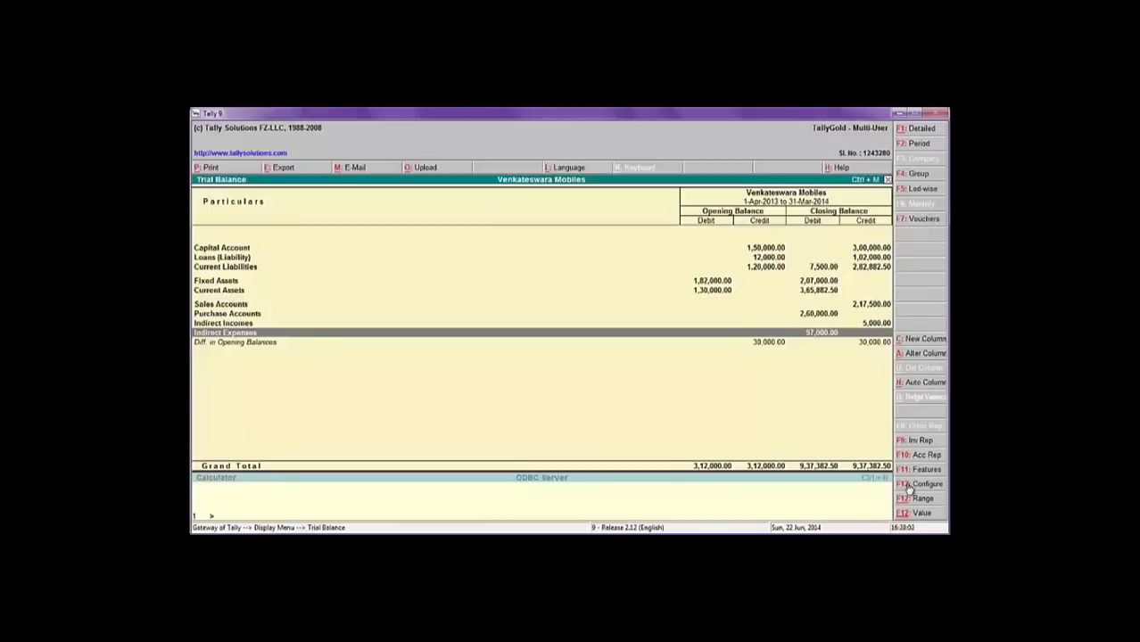
key(Escape)
key(Escape)
key(Up)
key(Up)
key(Up)
key(Up)
key(Up)
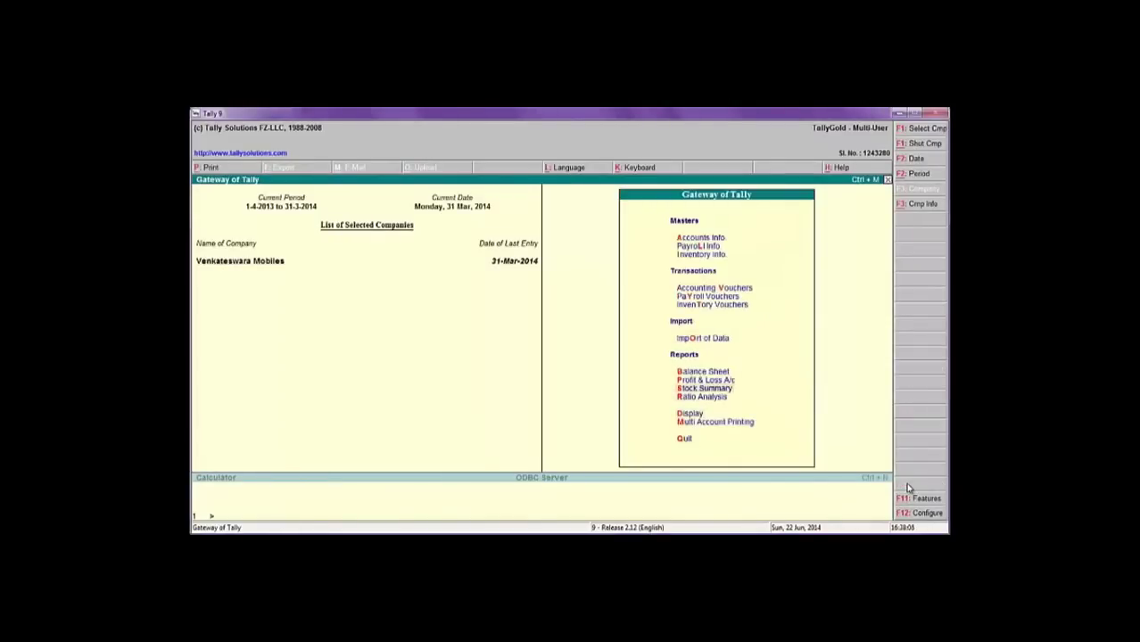
key(Down)
key(Up)
key(Return)
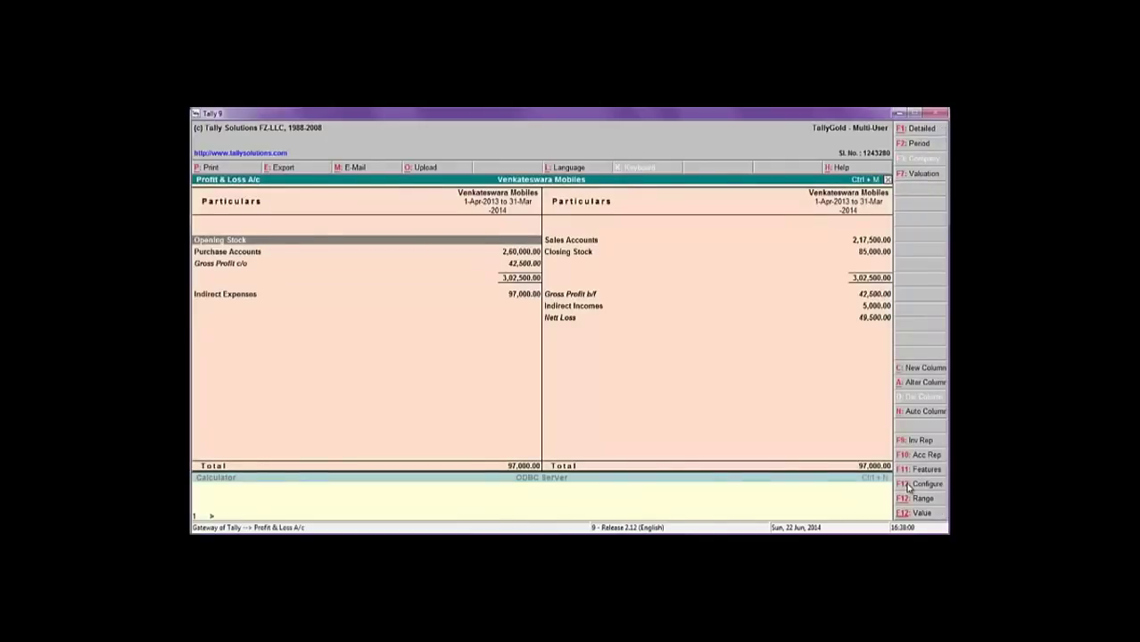
Examine the Profit & Loss A/c entries from opening stock and expenses through gross profit, net loss and sales.
key(Down)
key(Down)
key(Down)
key(Right)
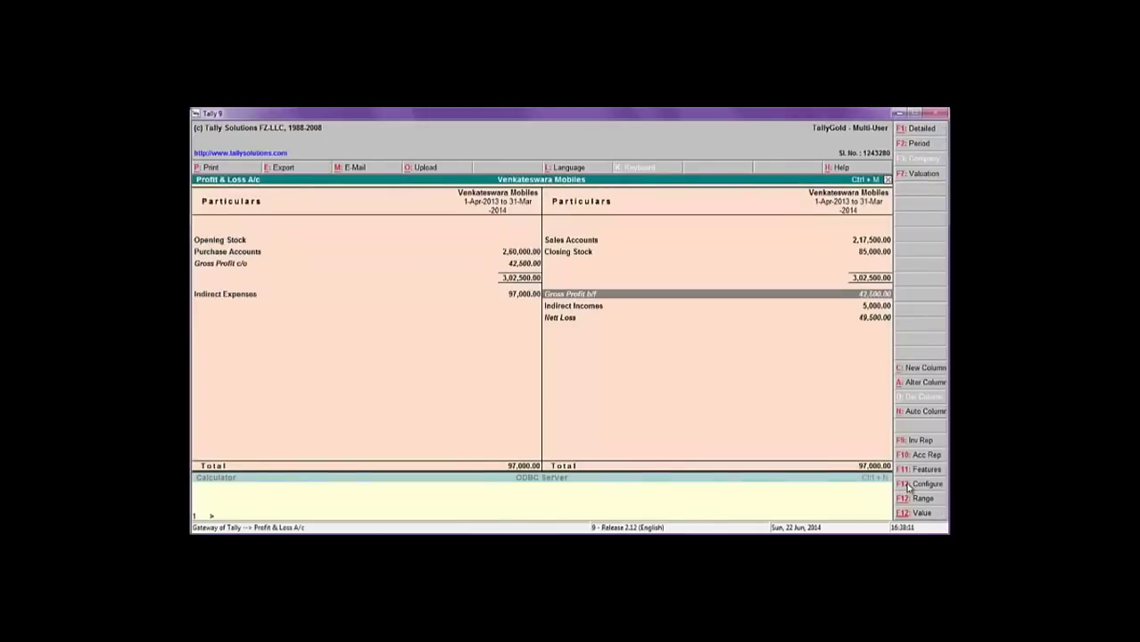
key(Down)
key(Down)
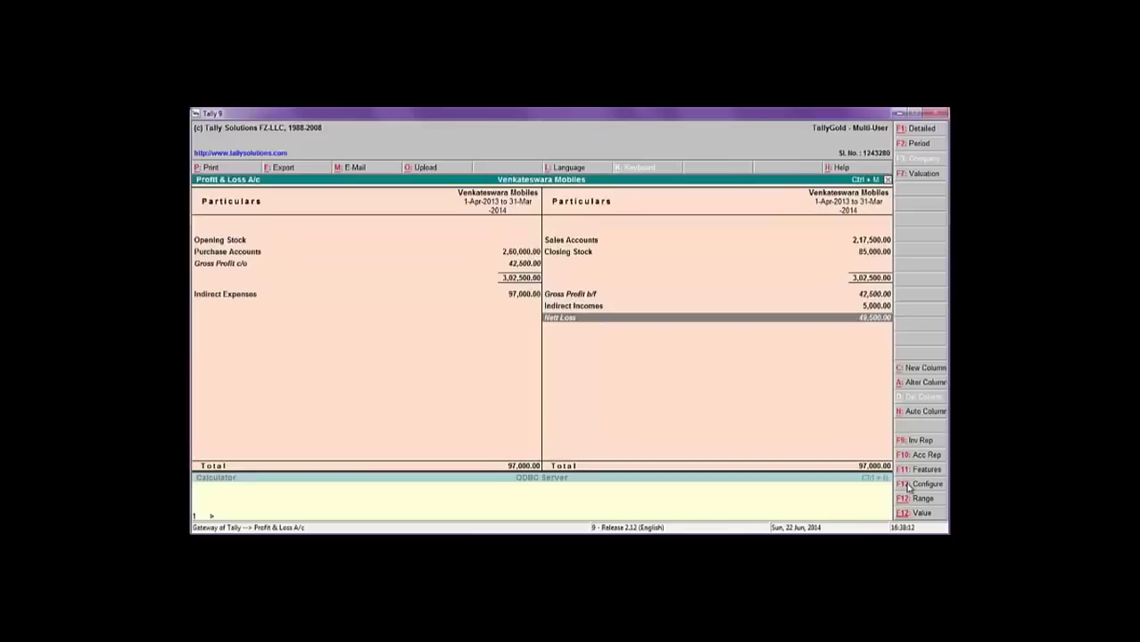
key(Up)
key(Up)
key(Up)
key(Up)
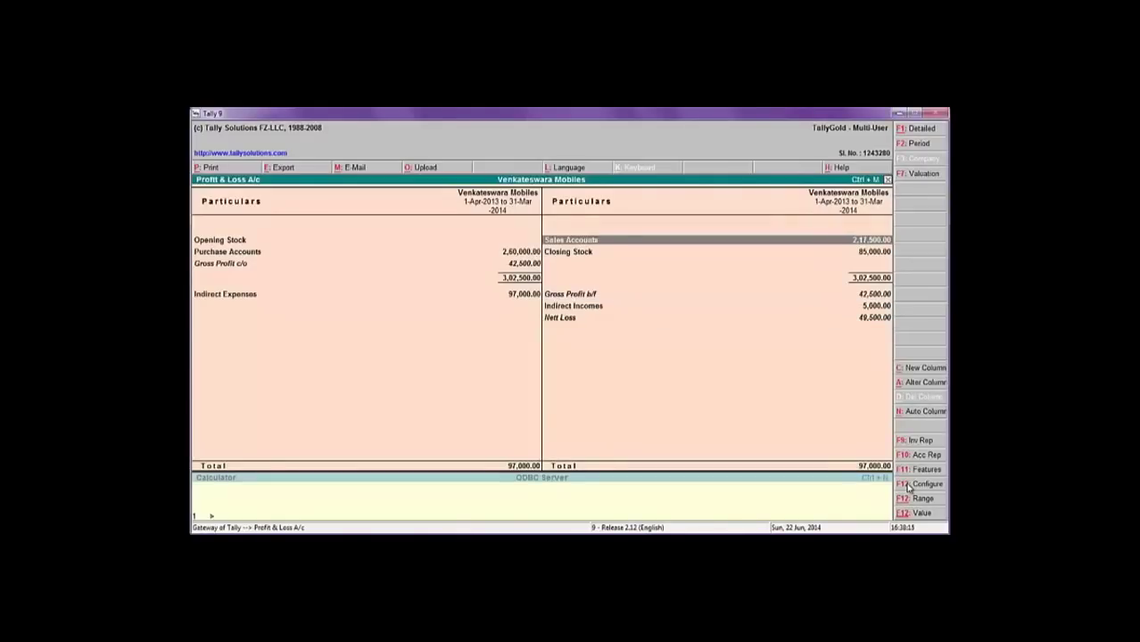
Check the outstanding expense rows in the Excel balance sheet, return to Tally and close the Profit & Loss A/c.
key(alt+Tab)
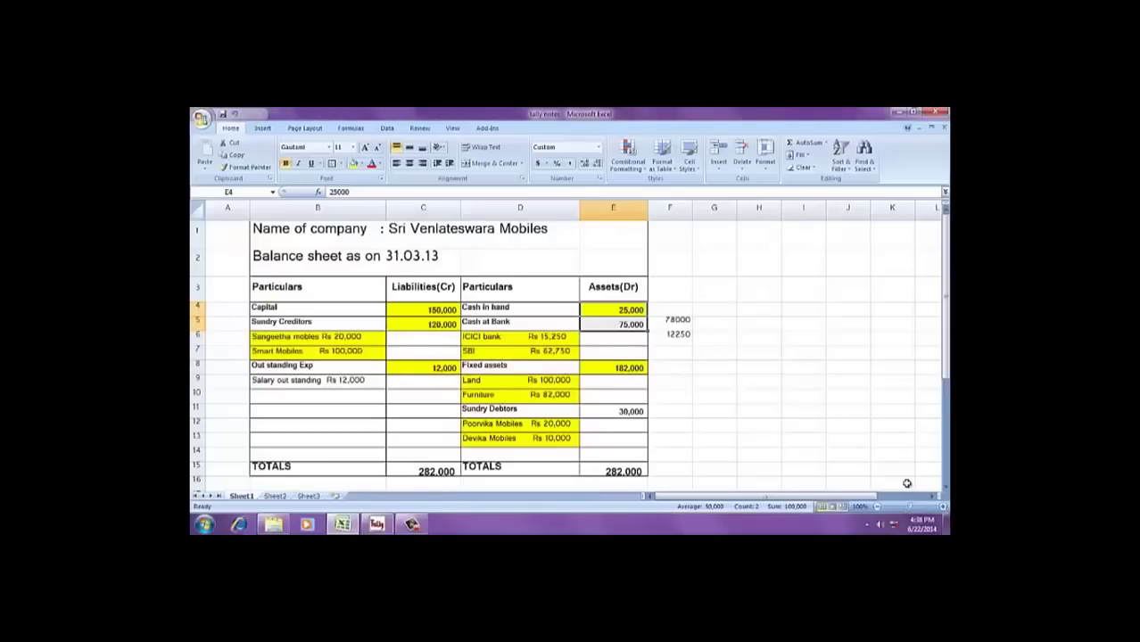
key(Left)
key(Left)
key(Left)
key(Down)
key(Down)
key(Down)
key(Down)
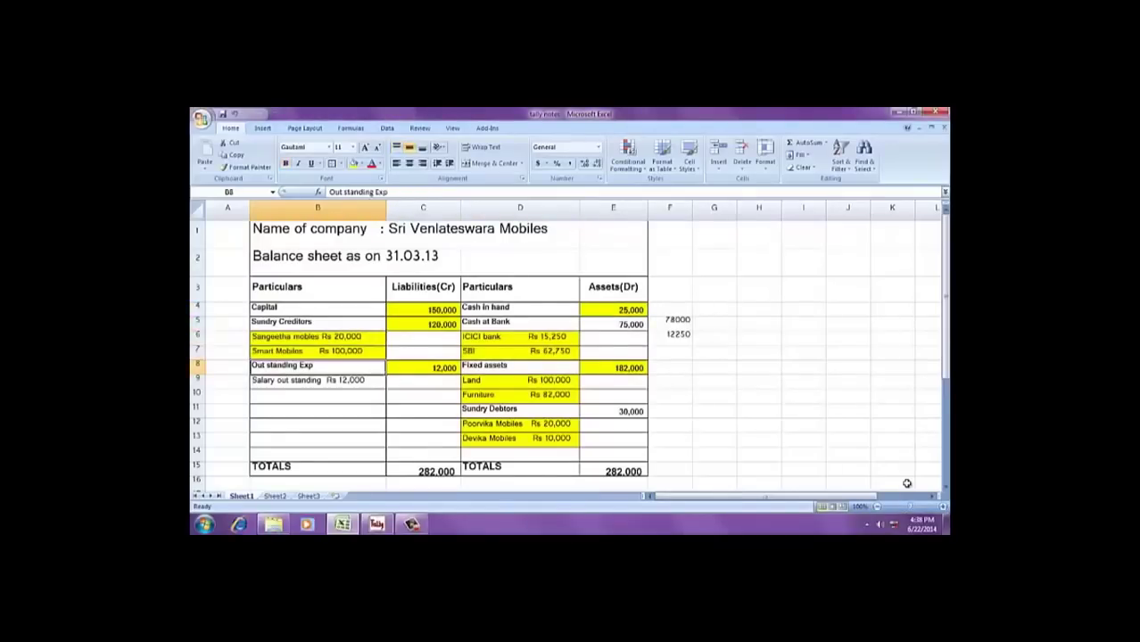
key(Down)
key(Right)
key(Right)
key(alt+Tab)
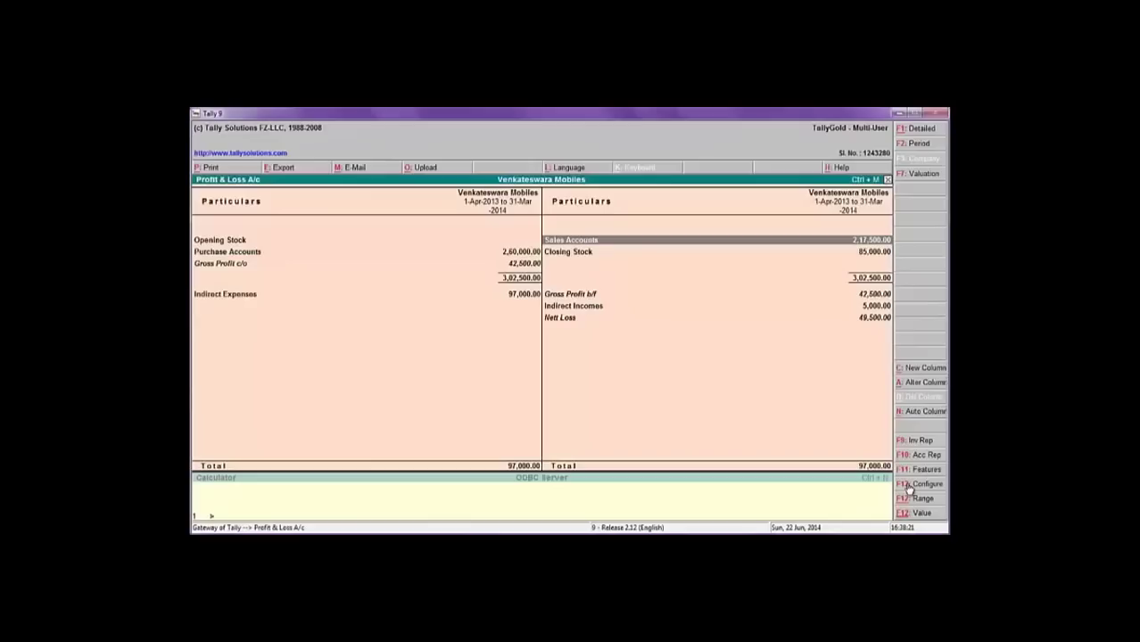
key(Escape)
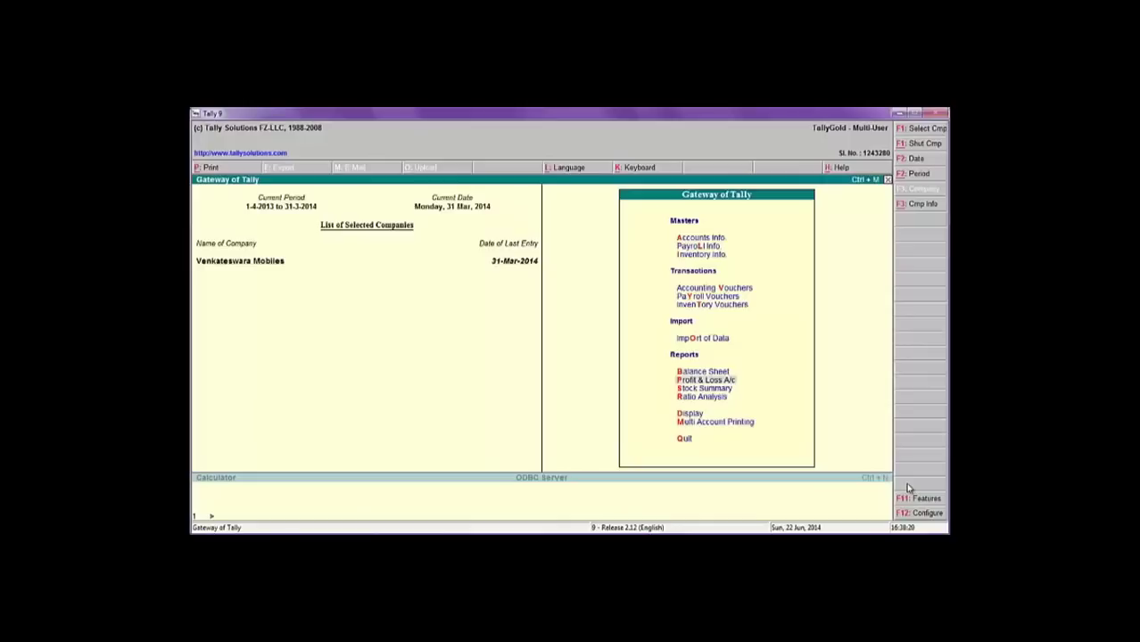
Open the State Bank of India ledger from the account books.
key(Down)
key(Down)
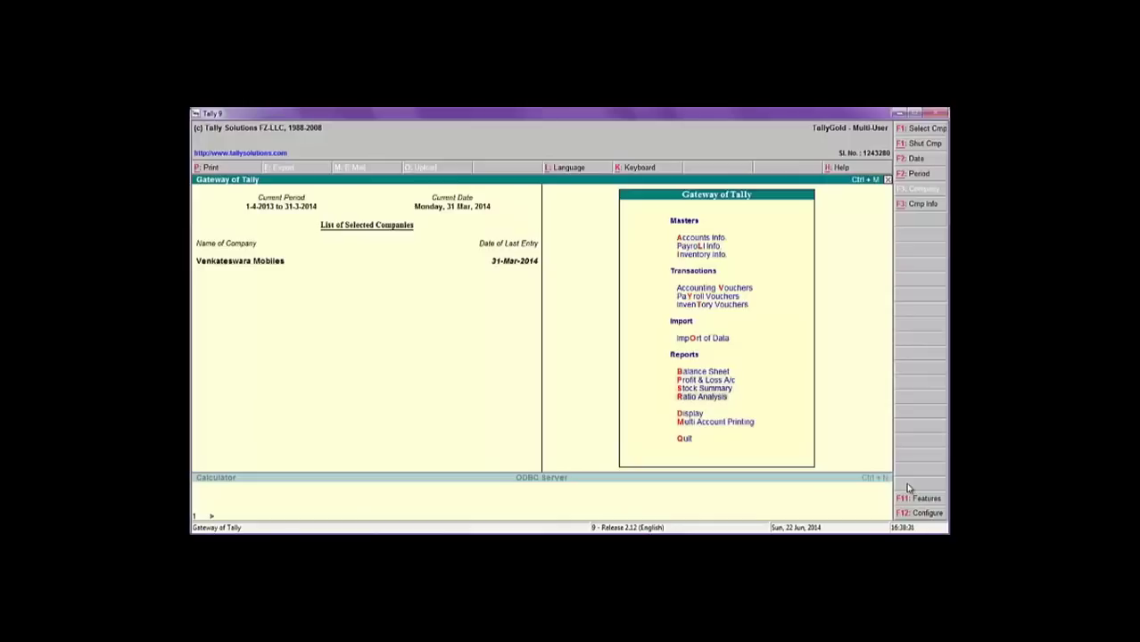
key(Down)
key(Up)
key(Down)
key(Return)
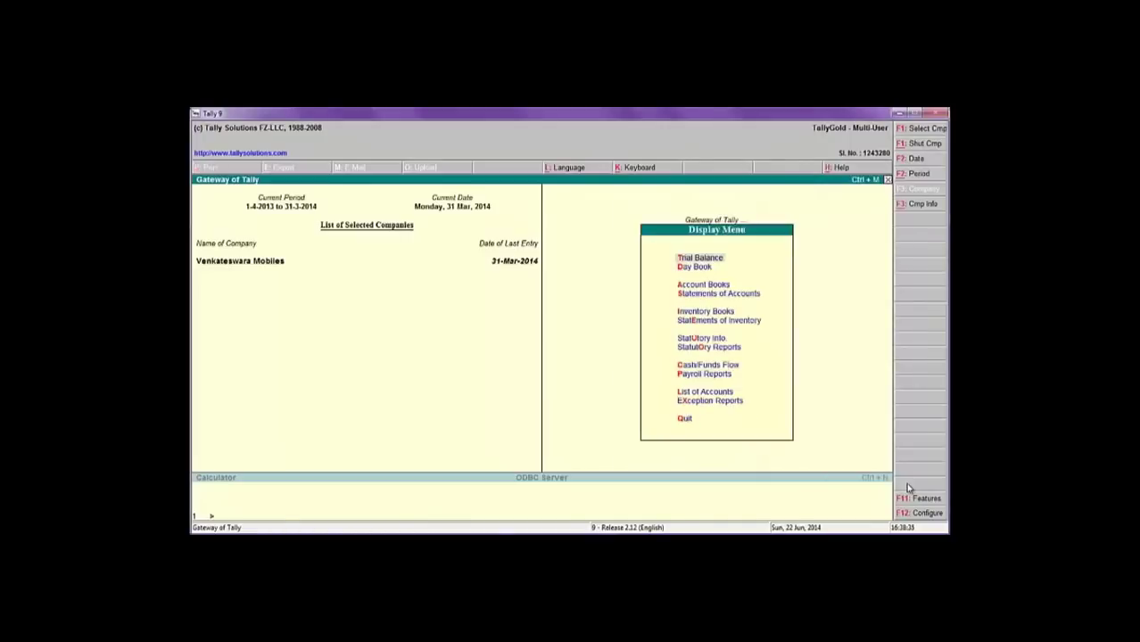
key(Down)
key(Down)
key(Return)
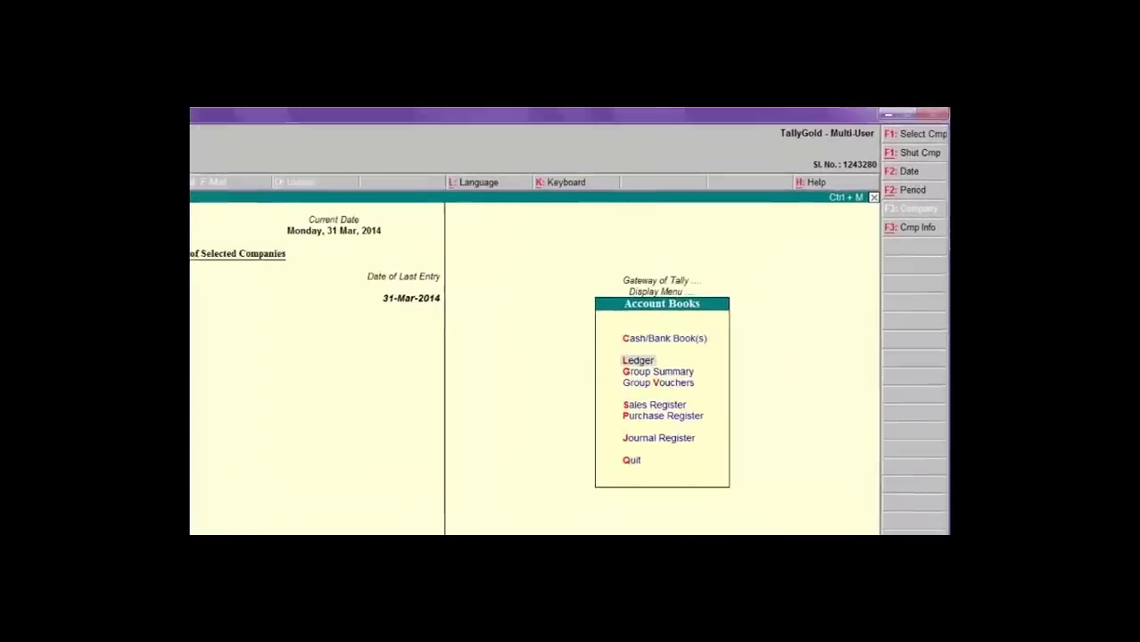
key(Return)
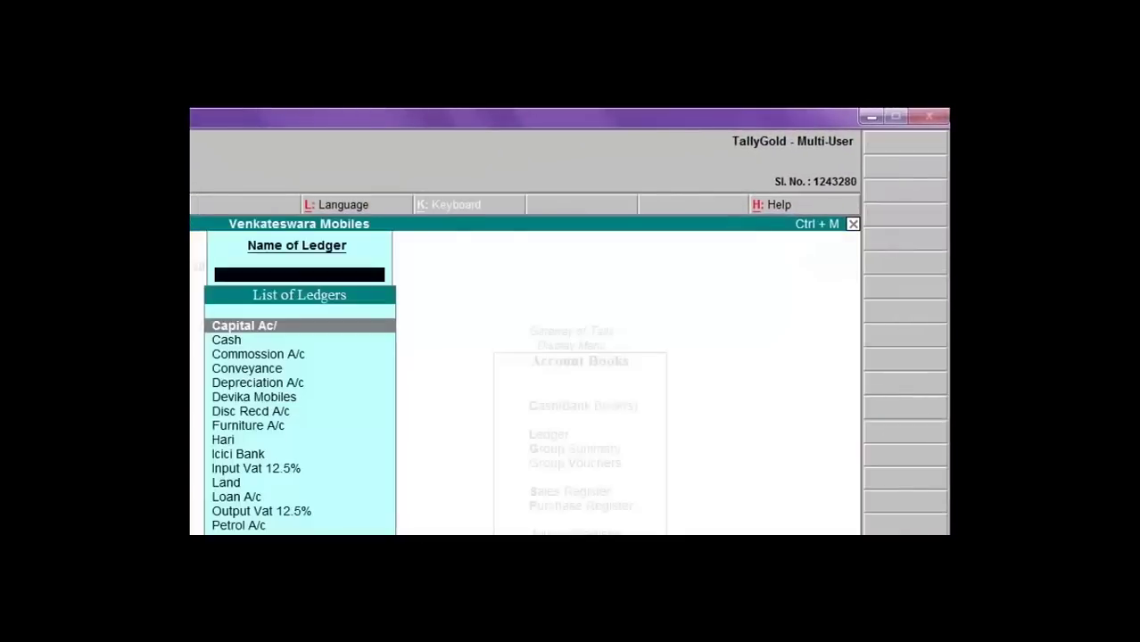
text(Sta)
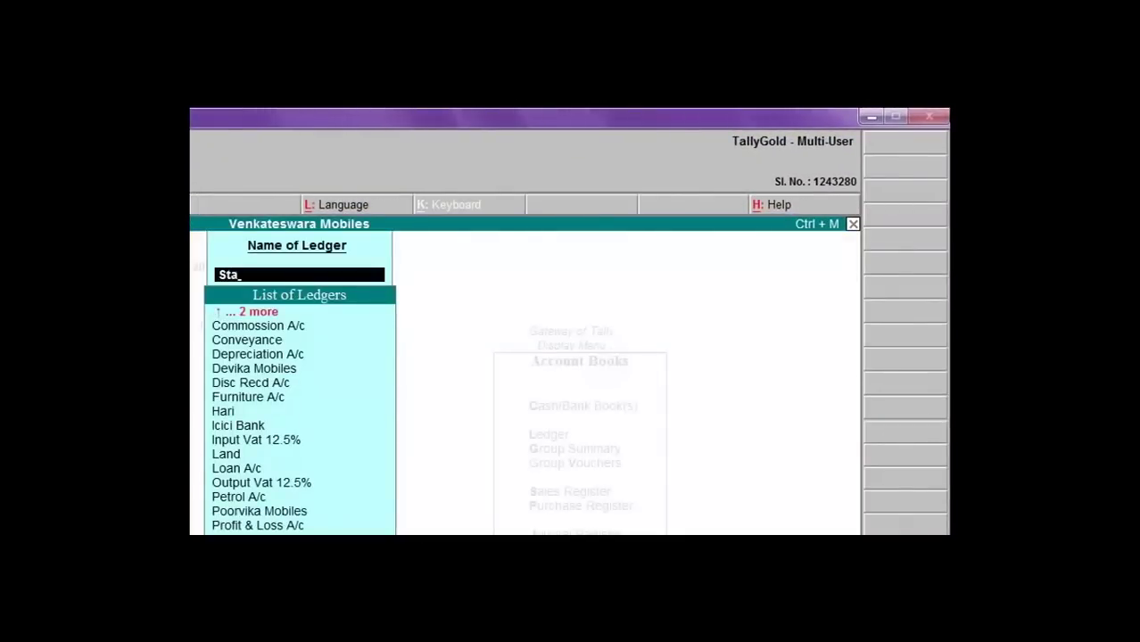
key(Return)
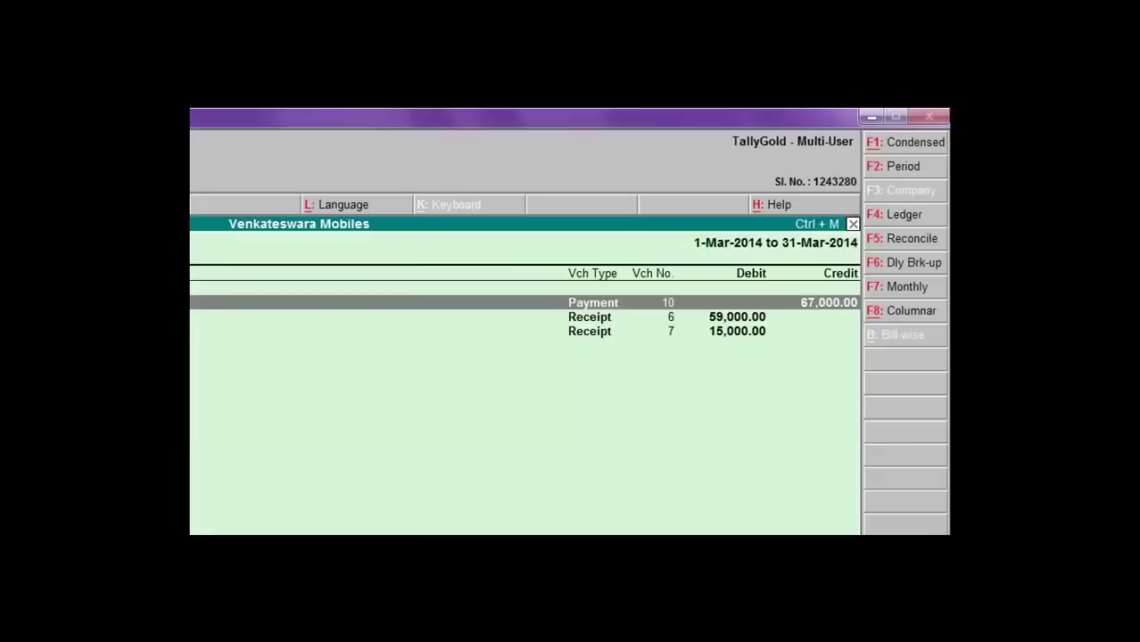
Set the ledger's period to start on 1-4-13 and open its bank reconciliation.
click(899, 169)
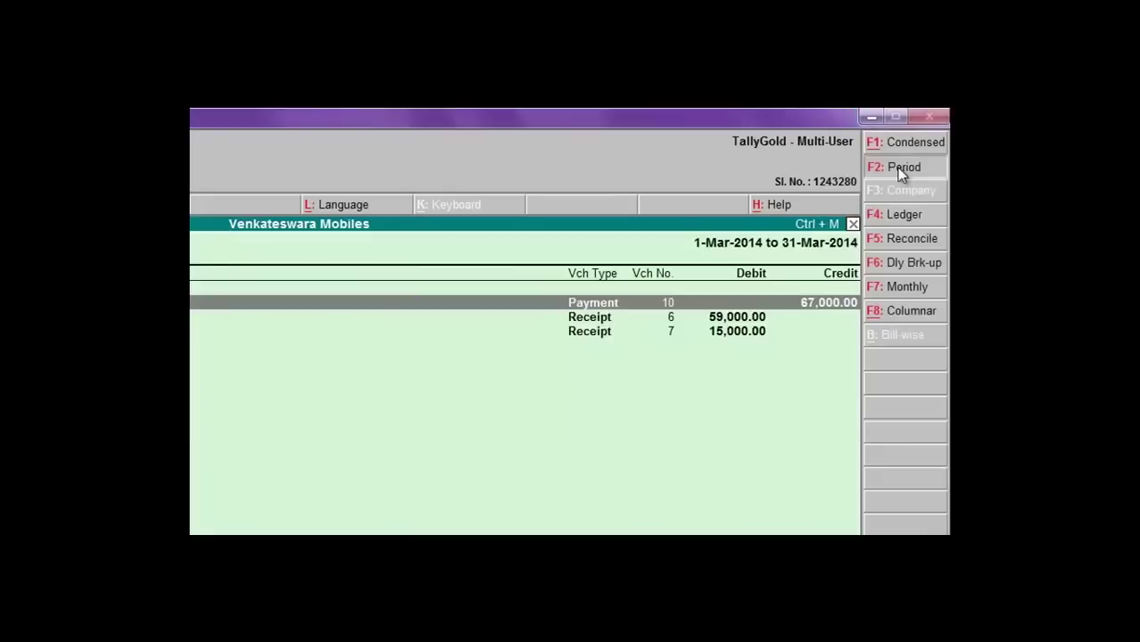
text(1-4)
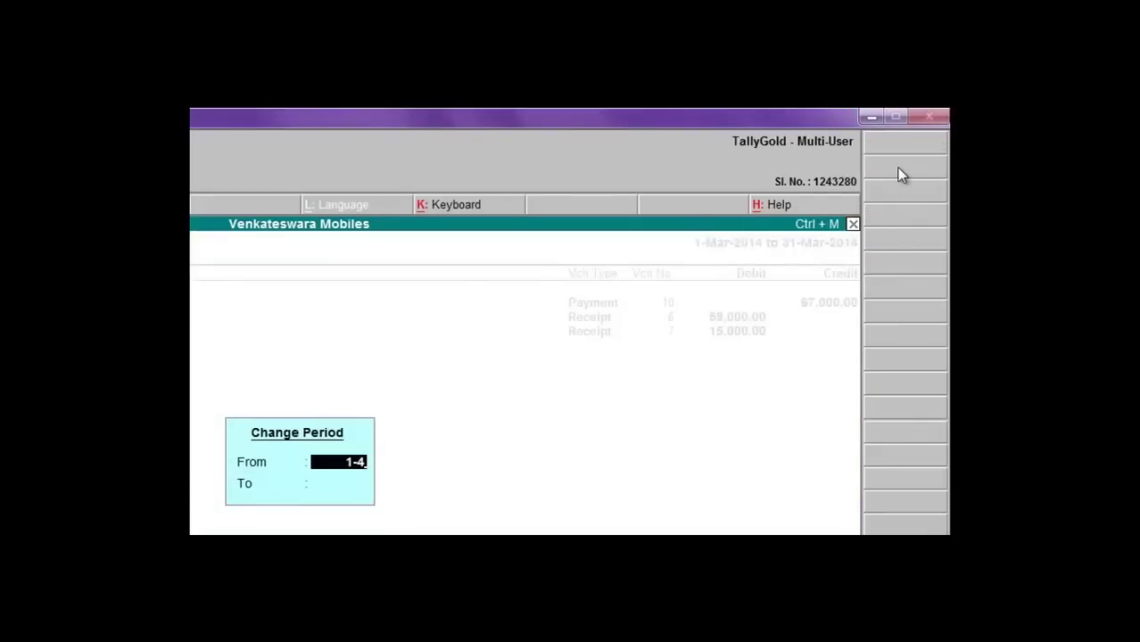
text(-13)
key(Return)
key(Return)
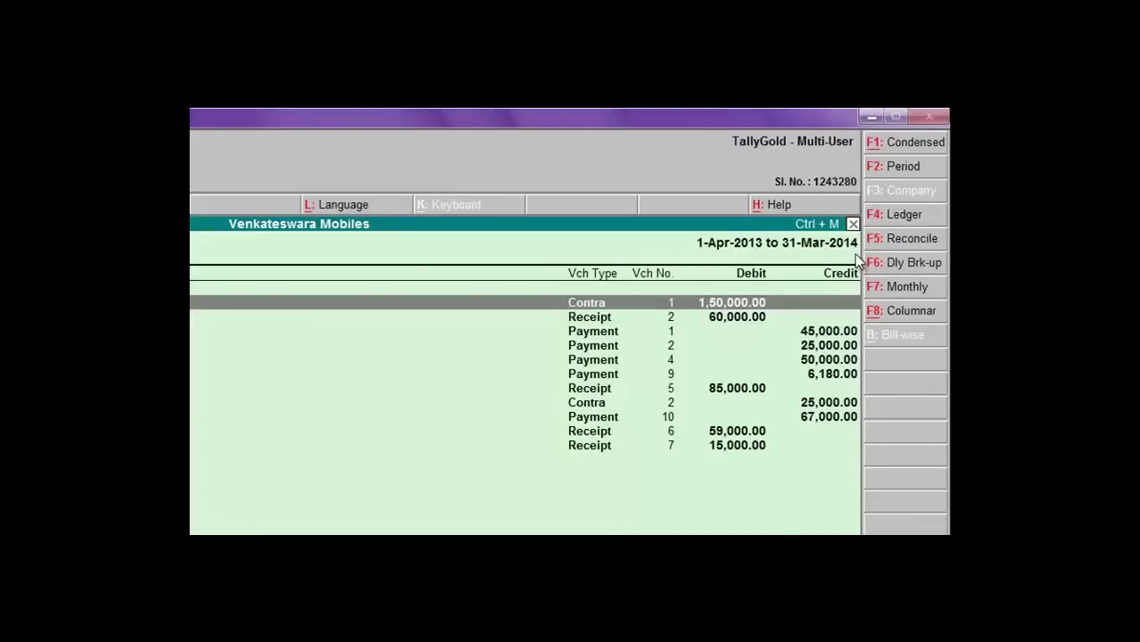
click(888, 245)
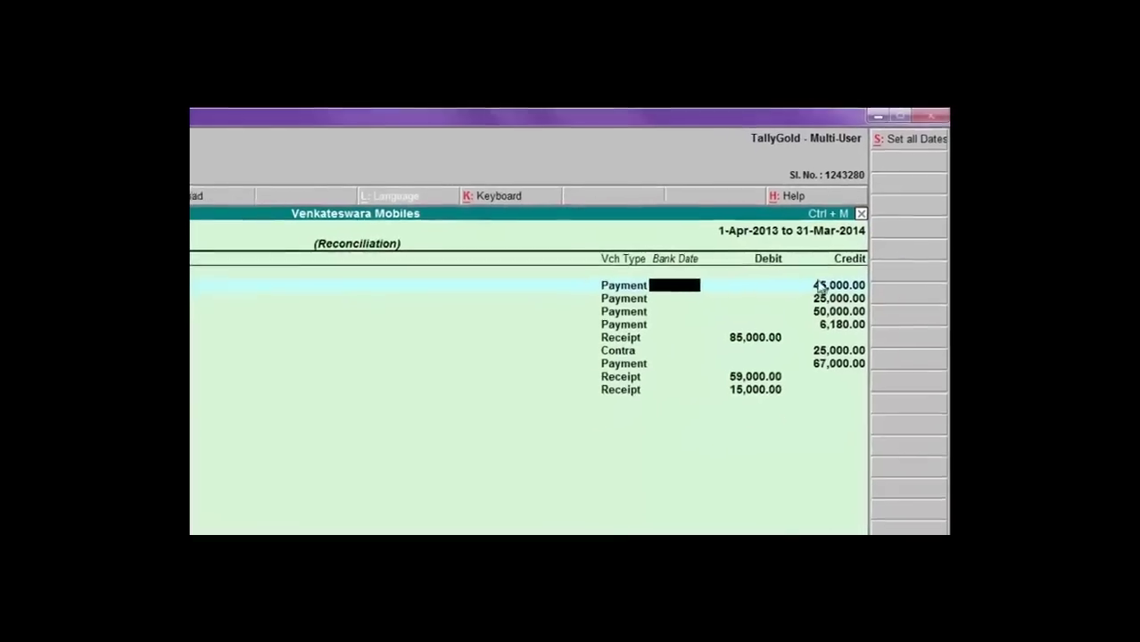
Switch to Excel, review the State Bank of India statement on Sheet2 and select the cash deposit amount.
key(alt+Tab)
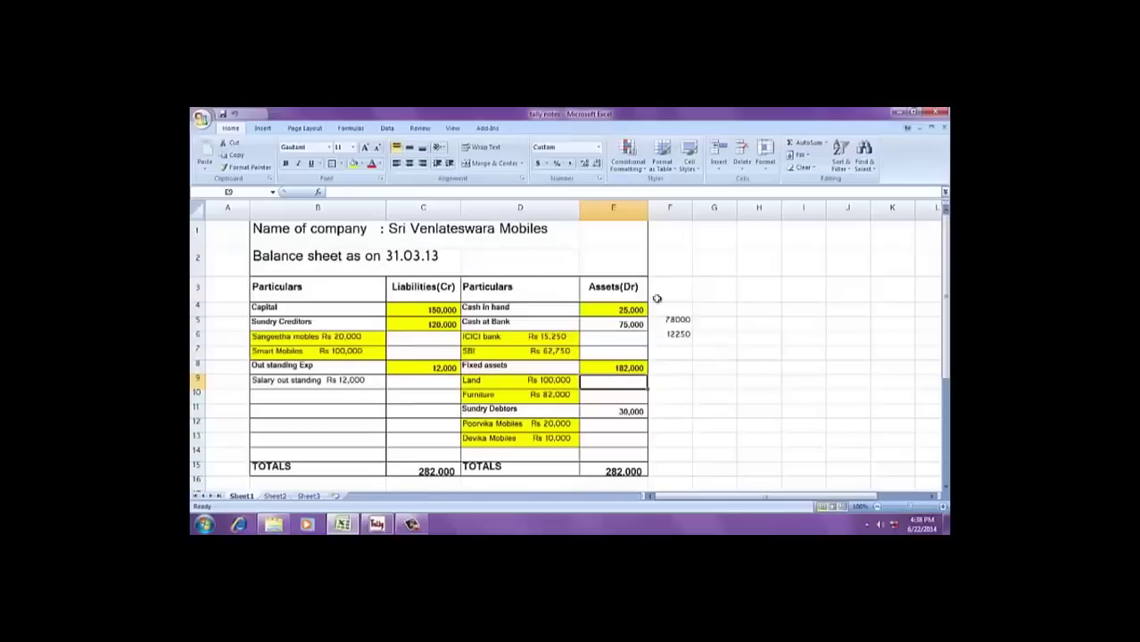
scroll(479, 280, down, 2)
scroll(478, 280, up, 2)
click(275, 496)
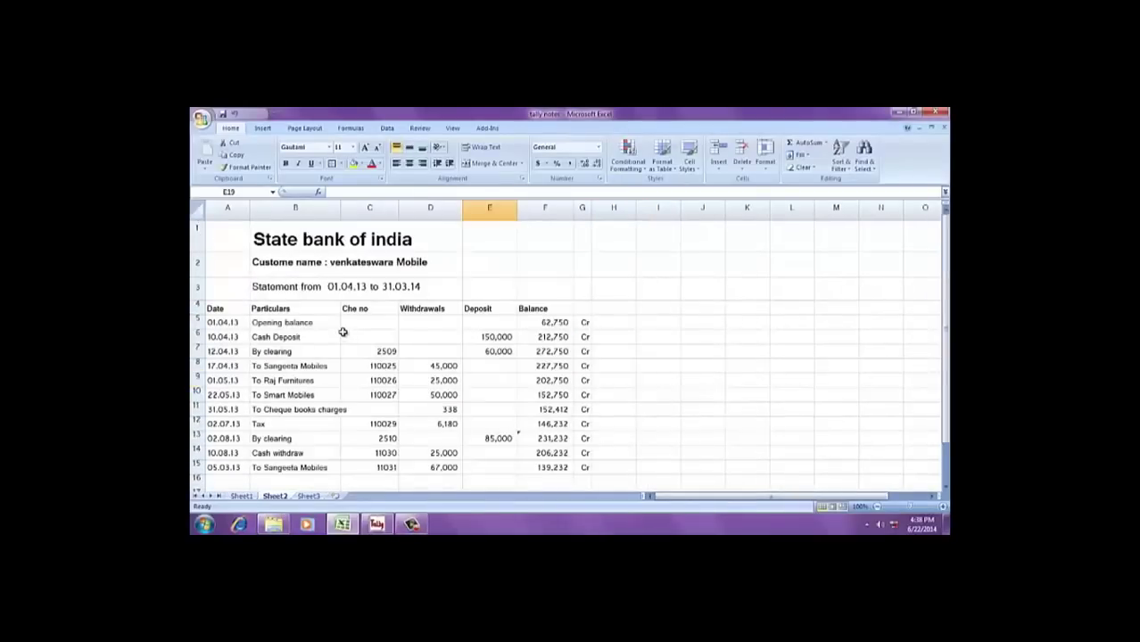
scroll(360, 287, down, 1)
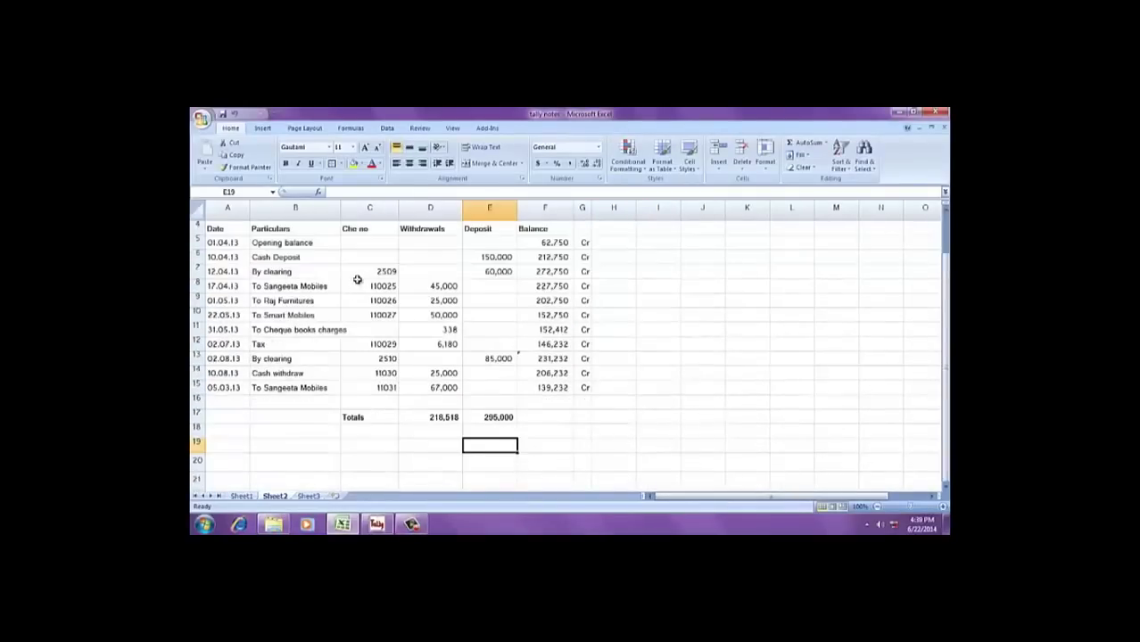
scroll(360, 287, up, 1)
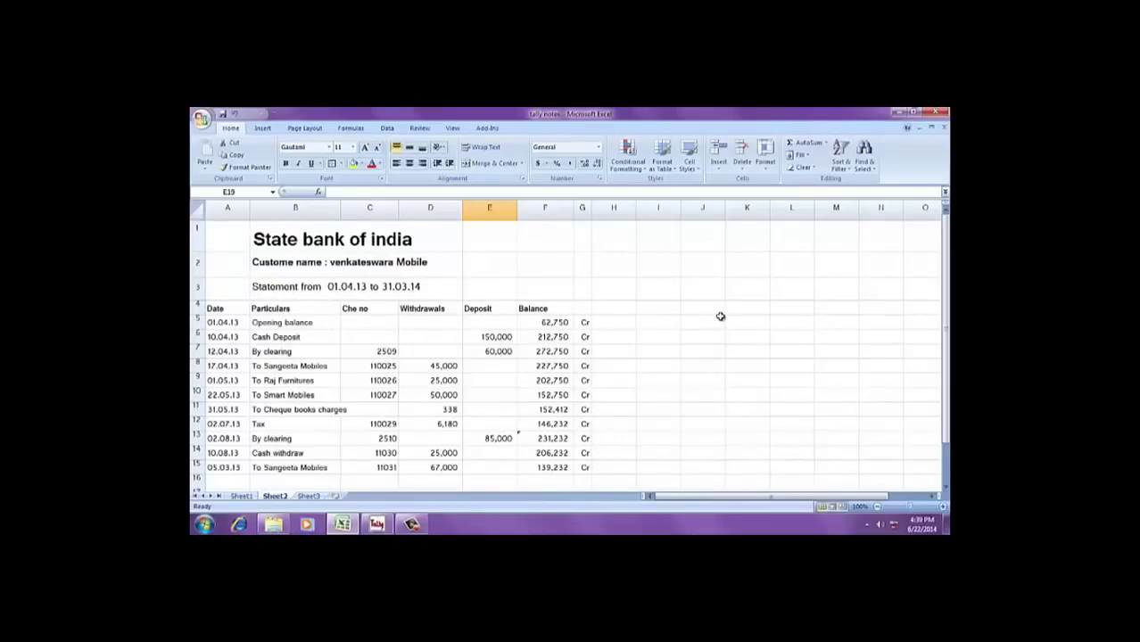
click(492, 337)
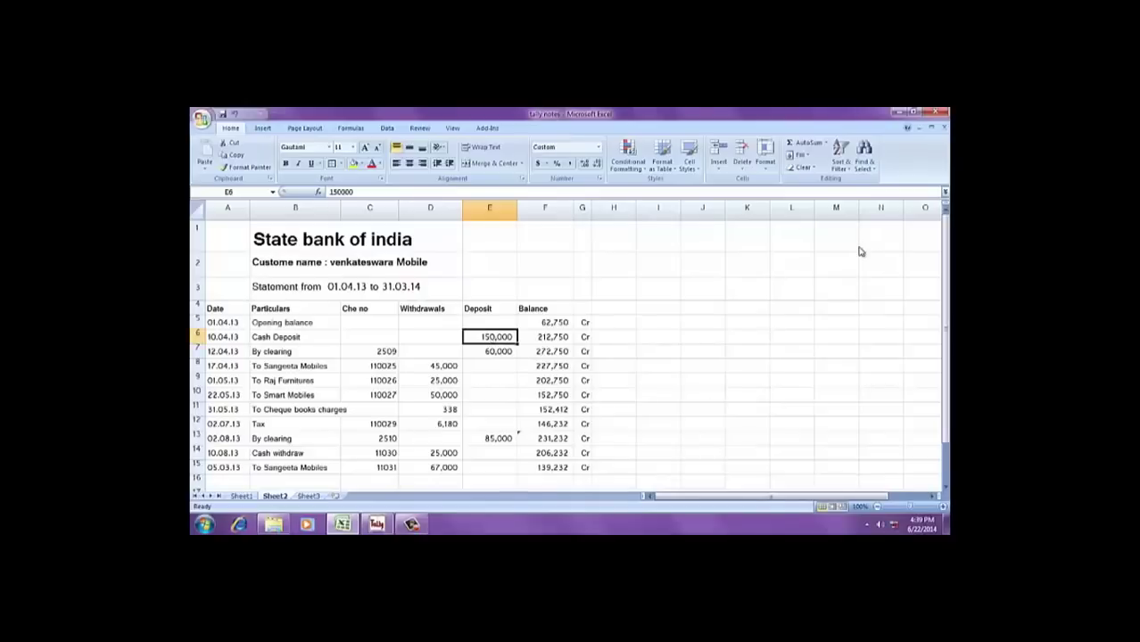
Compare the cash deposit row of the Excel bank statement with the entries in Tally's bank reconciliation.
key(alt+Tab)
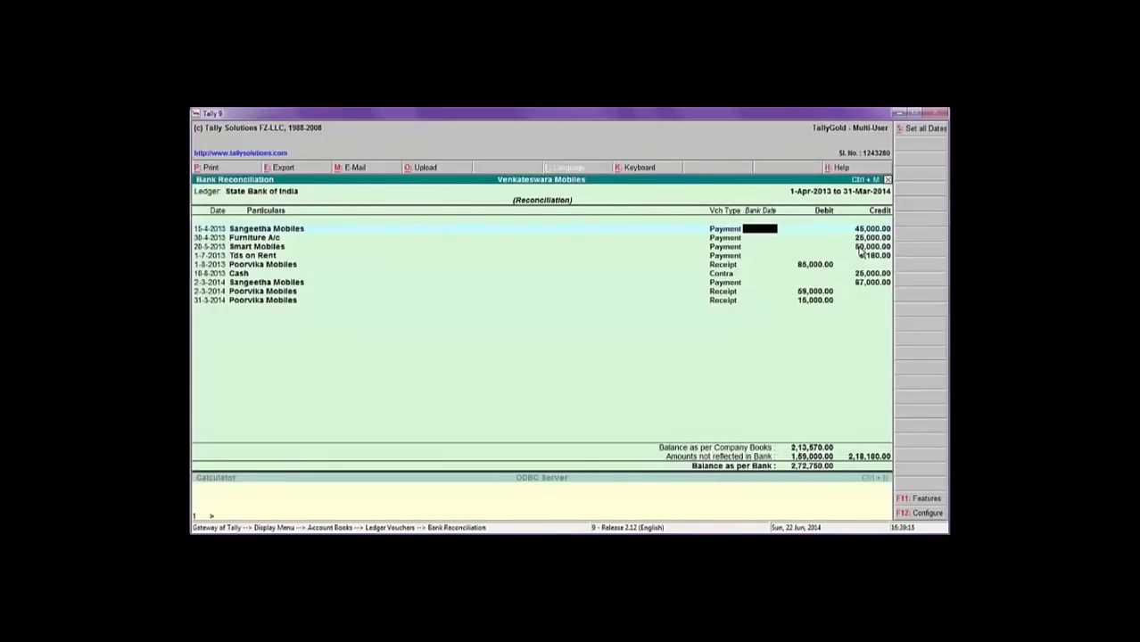
key(alt+Tab)
key(Left)
key(Left)
key(Left)
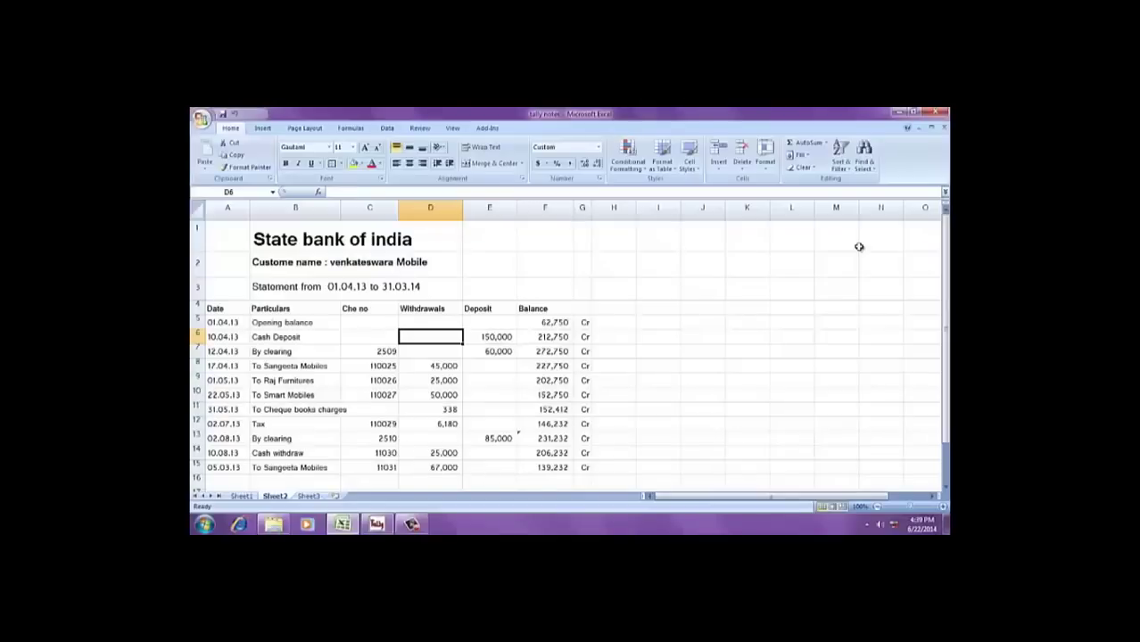
key(alt+Tab)
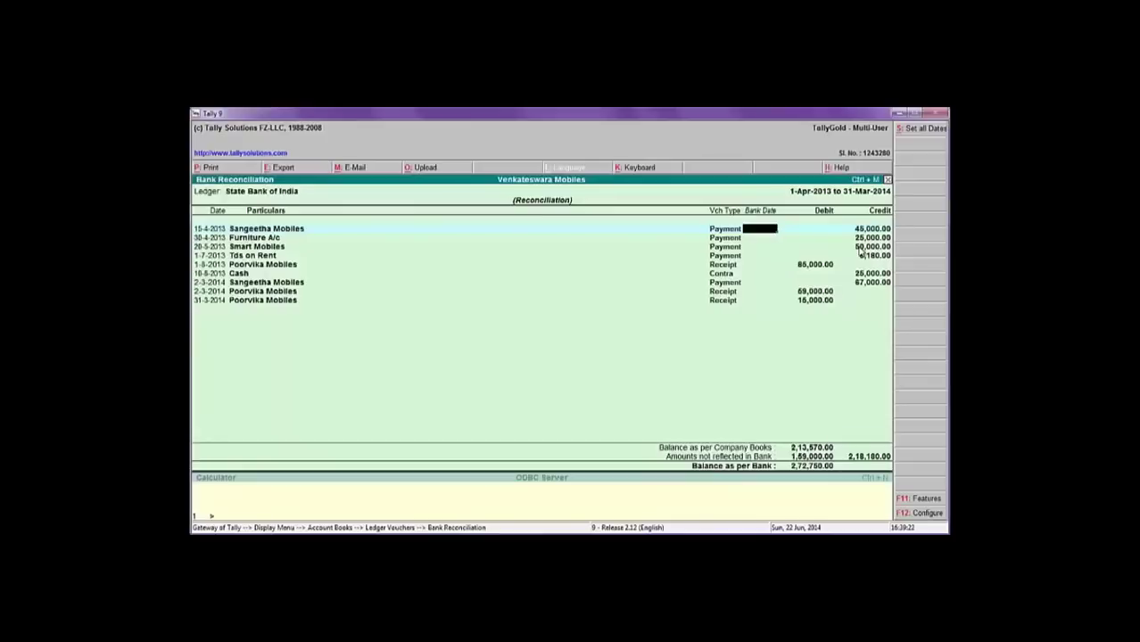
Reopen the bank reconciliation and configure it to show reconciled vouchers also.
key(Escape)
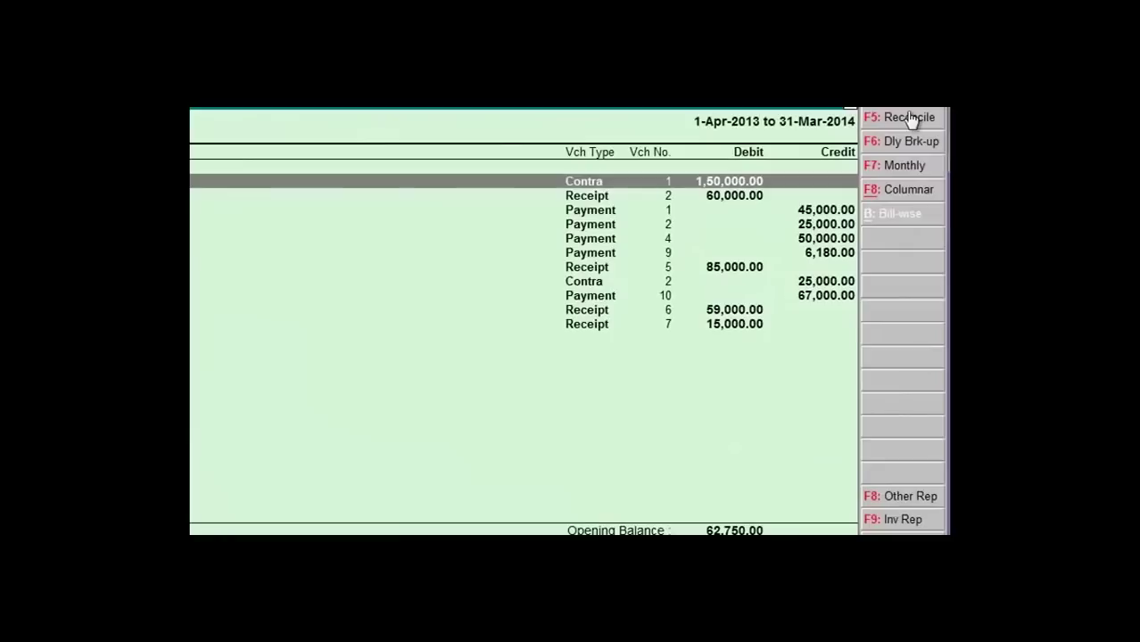
click(910, 121)
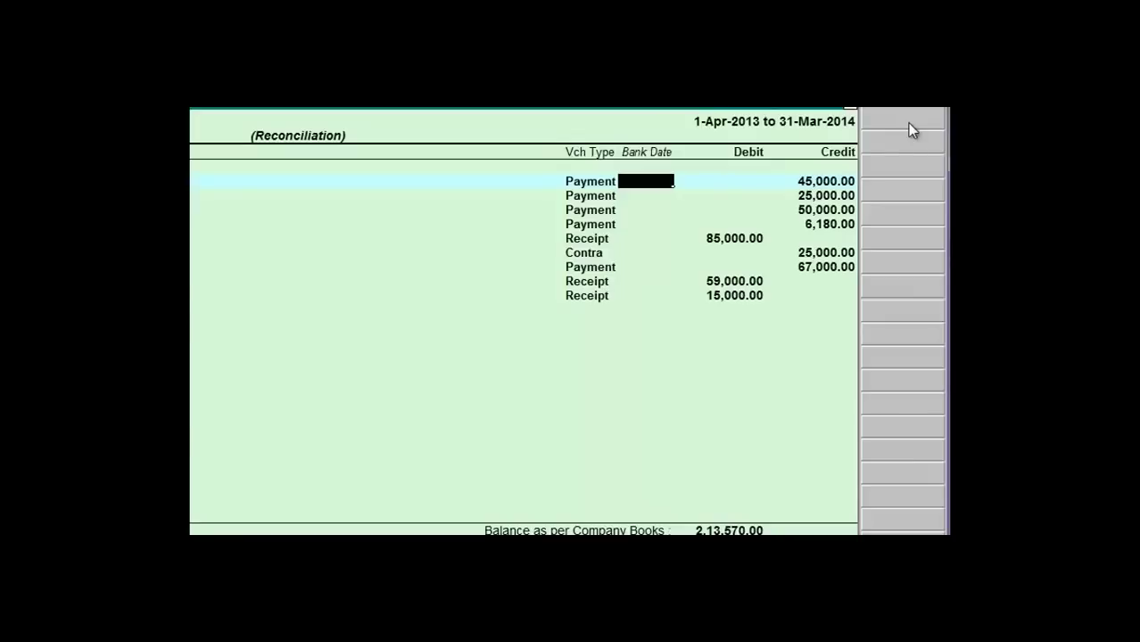
key(F12)
key(Return)
key(Return)
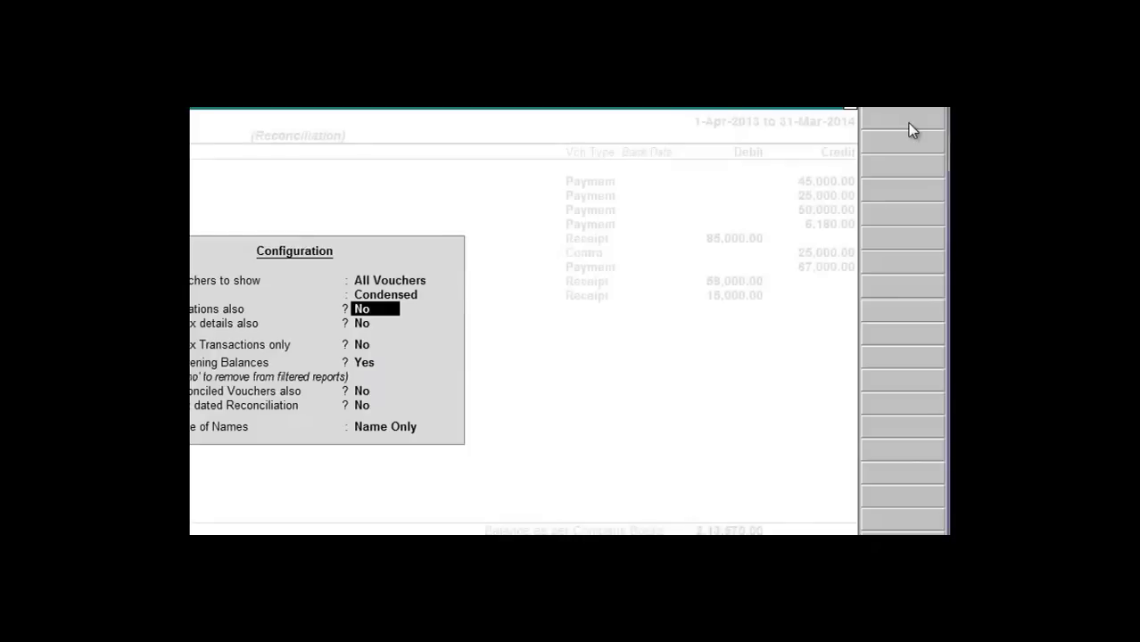
key(Return)
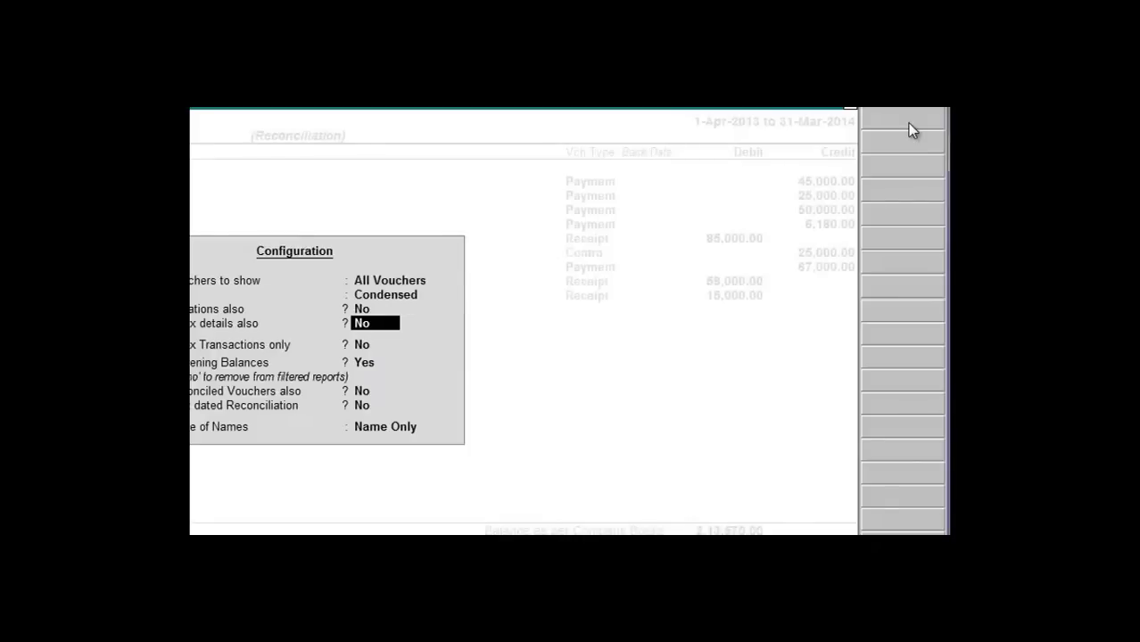
key(Return)
key(Return)
key(Return)
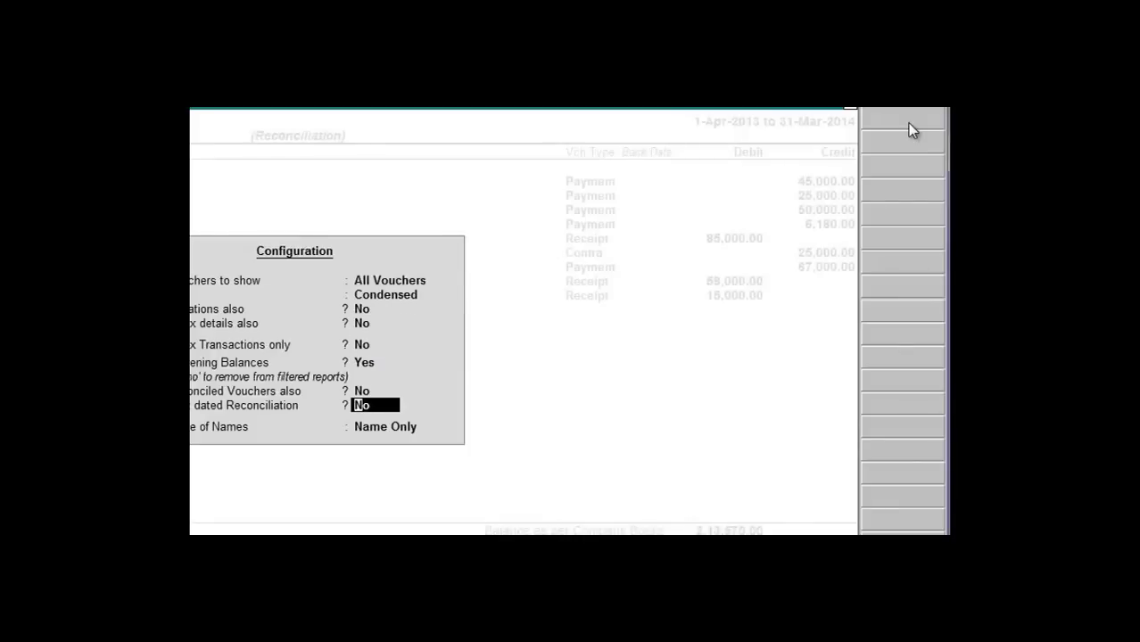
key(Up)
text(y)
key(Return)
key(Return)
key(Return)
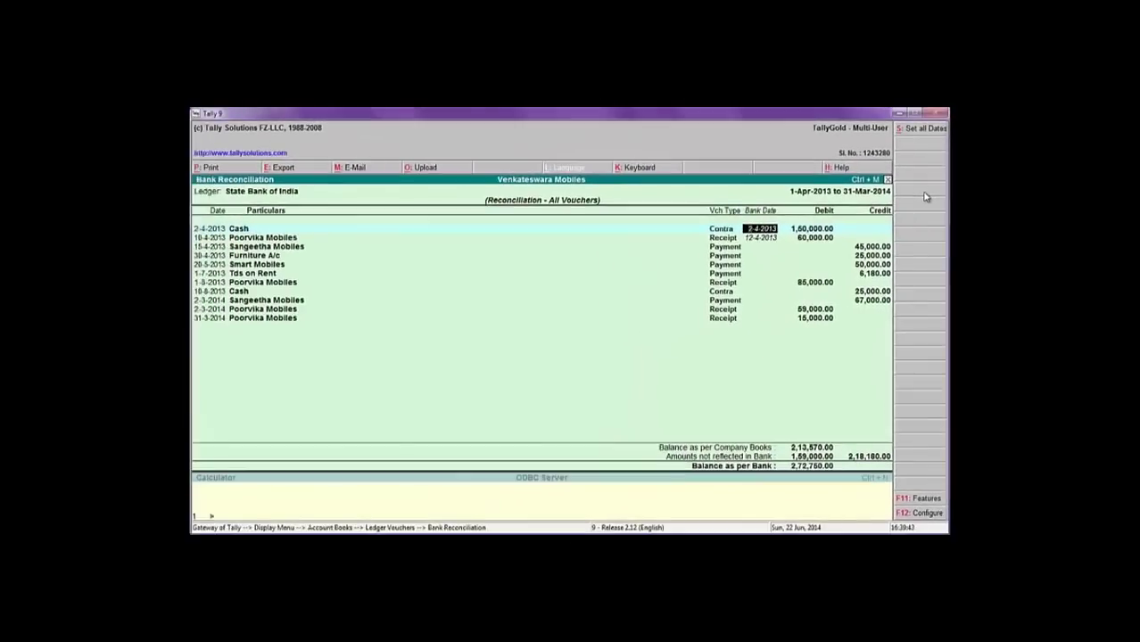
Check the cash deposit in the Excel statement, return to Tally and set the 1,50,000 Cash contra's bank date to 10-4-2013.
key(alt+Tab)
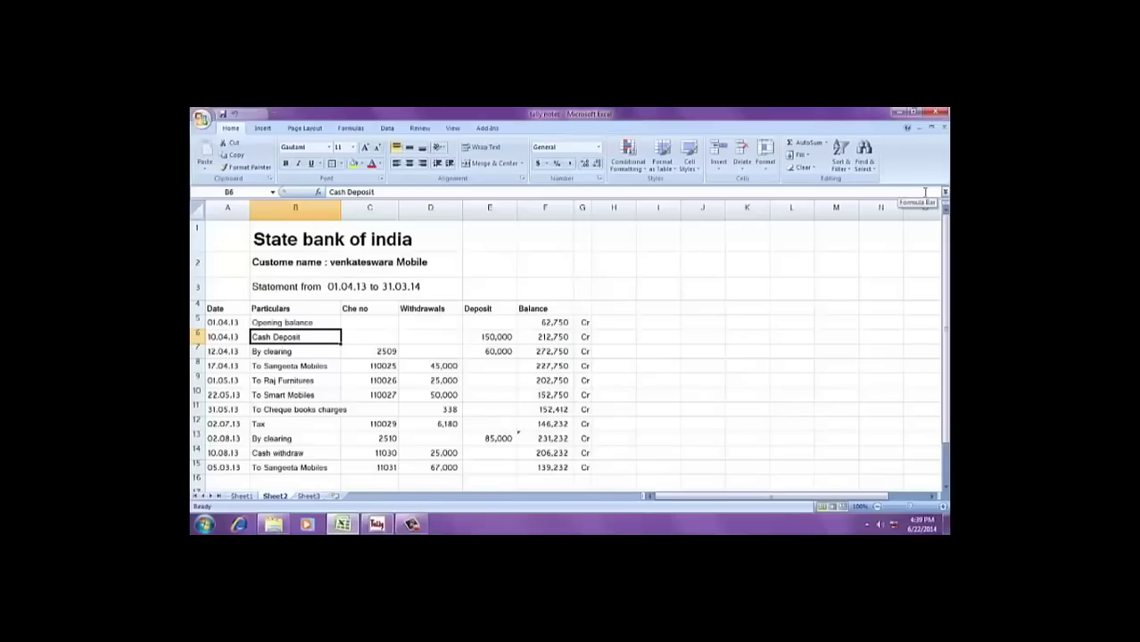
key(Right)
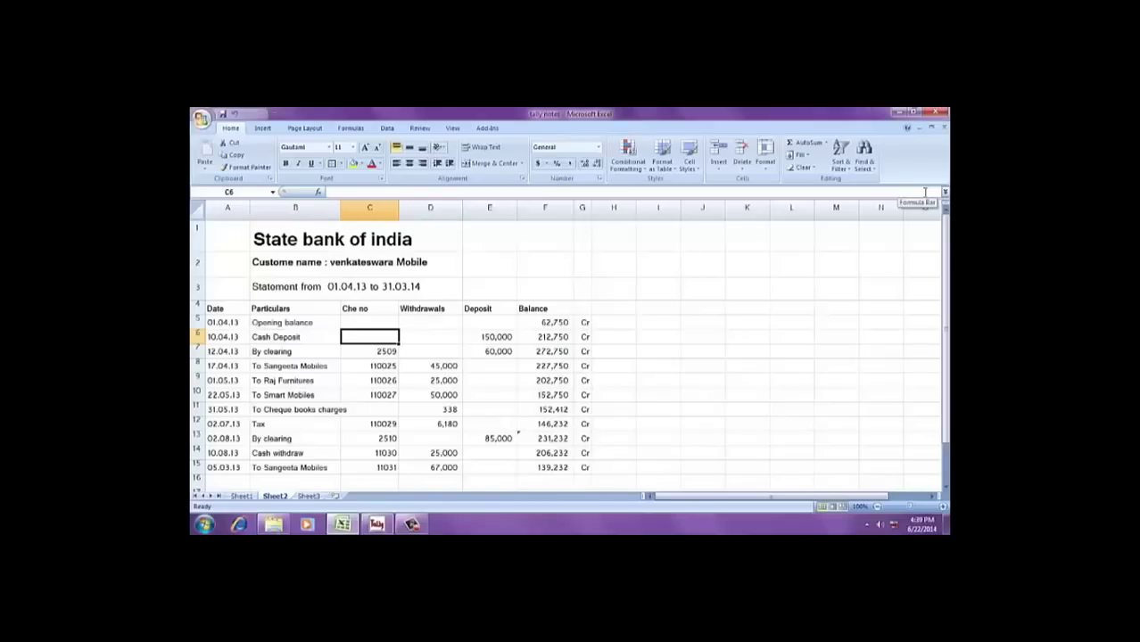
key(Left)
key(Right)
key(Right)
key(Right)
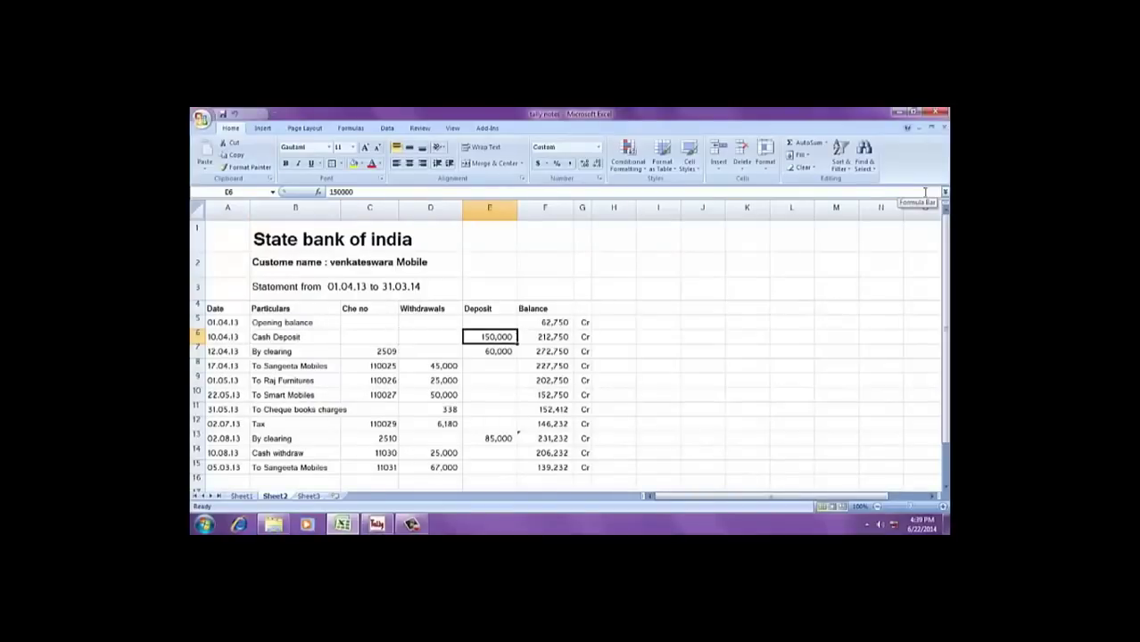
key(alt+Tab)
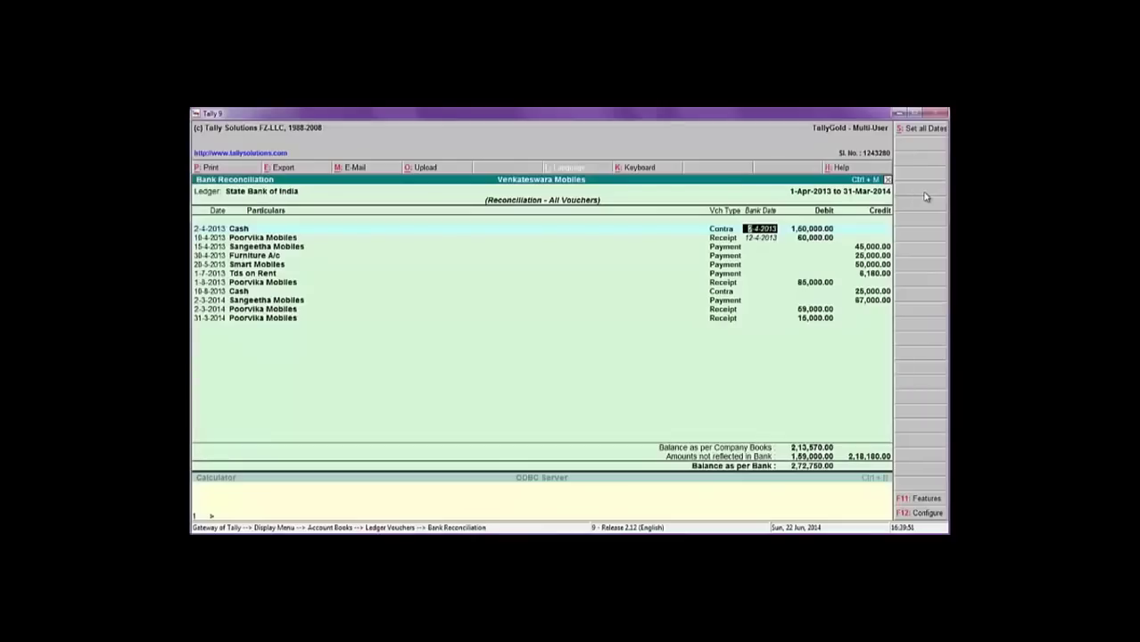
text(16)
key(Return)
Check the 60,000 clearing entry in Excel, return to Tally and accept 12-4-2013 as the Poorvika Mobiles receipt's bank date.
key(alt+Tab)
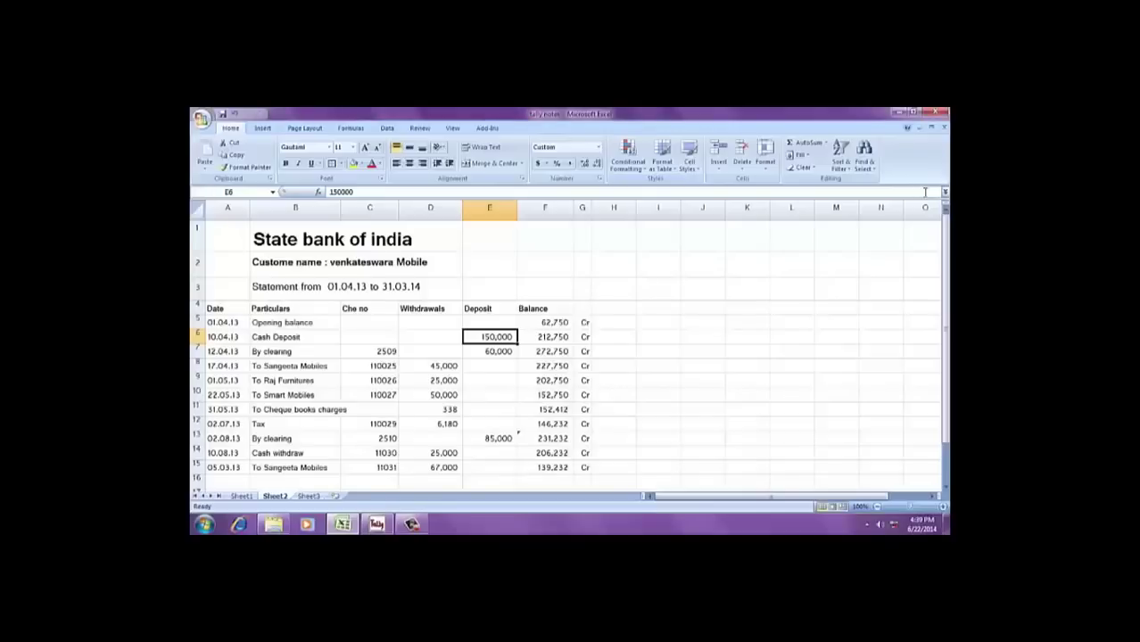
key(Down)
key(alt+Tab)
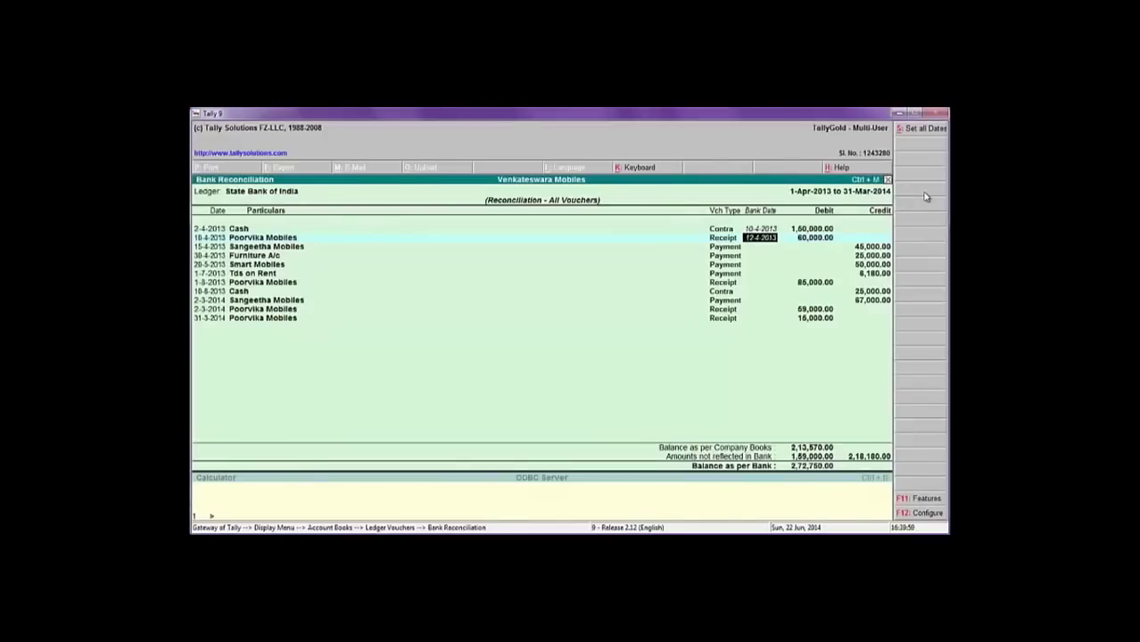
key(Return)
Check the 45,000 withdrawal in the Excel statement and set the Sangeetha Mobiles payment's bank date in Tally to 17-4-2013.
key(alt+Tab)
key(Down)
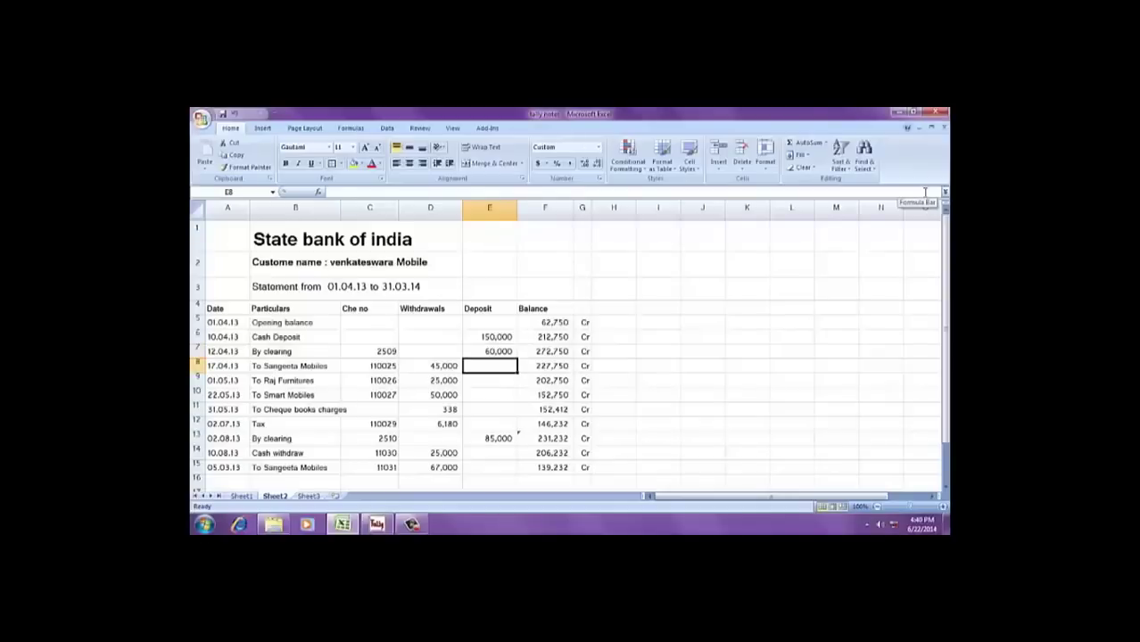
key(Left)
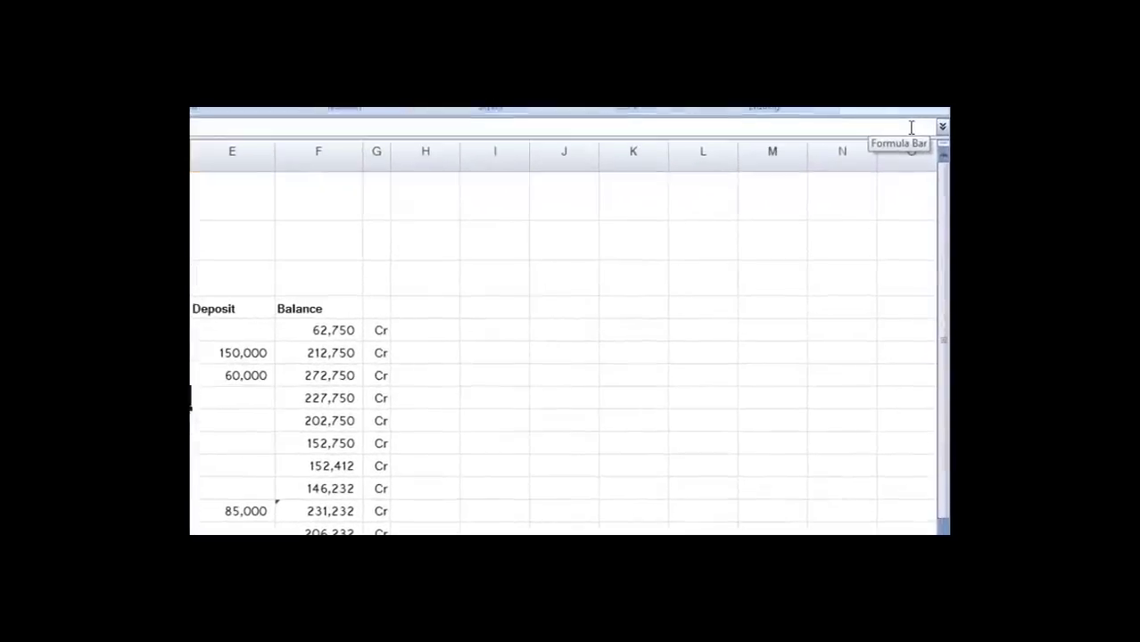
key(alt+Tab)
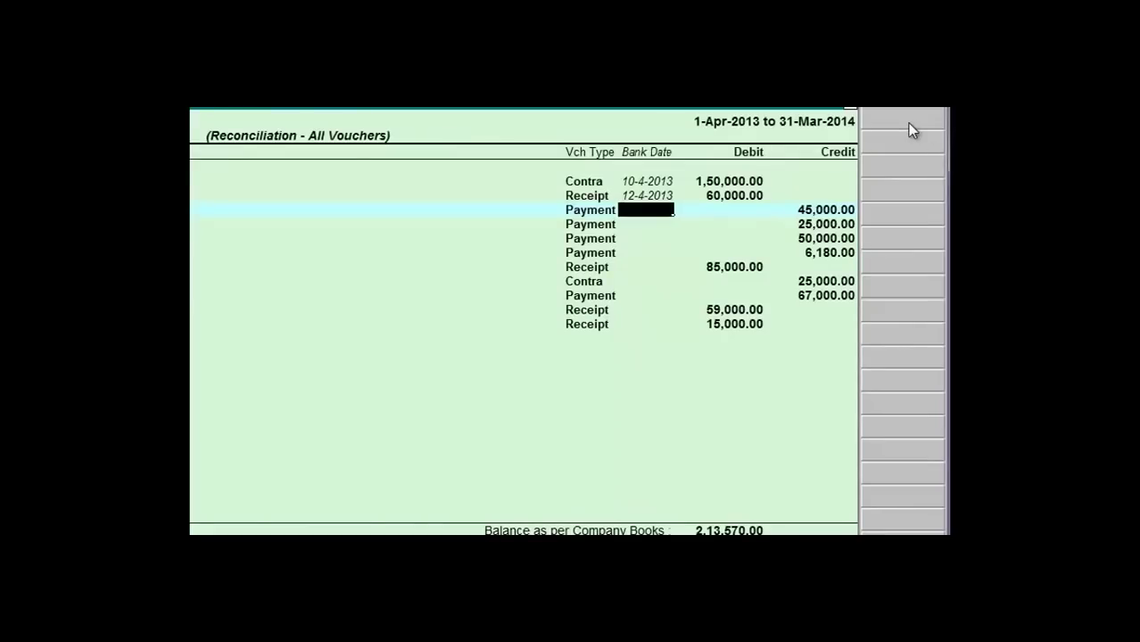
text(12)
key(Return)
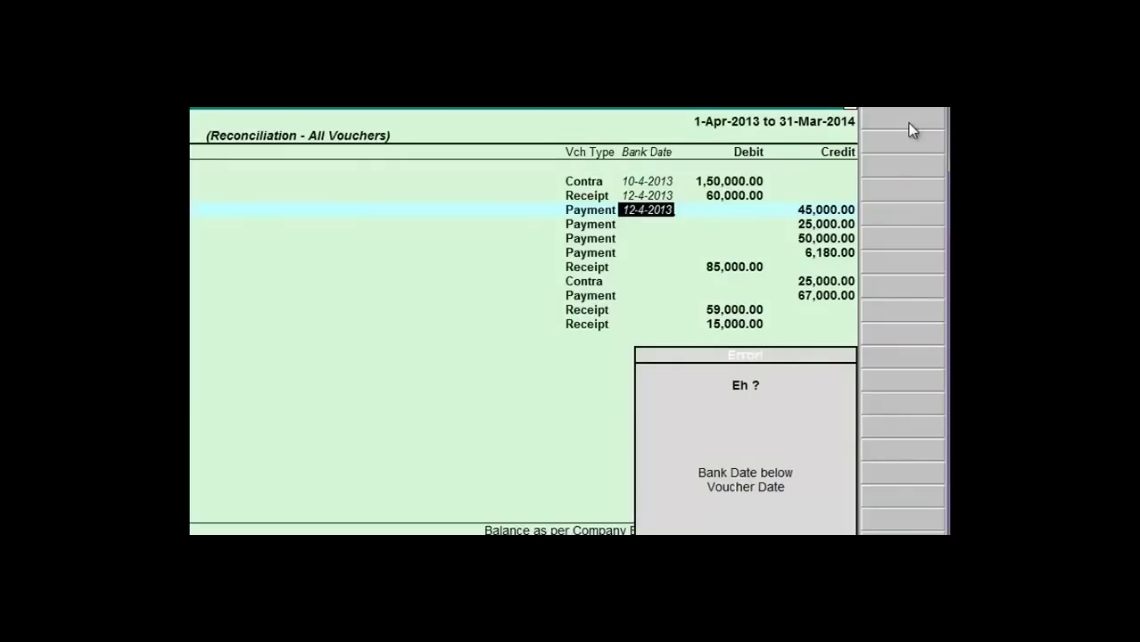
text(17)
key(Return)
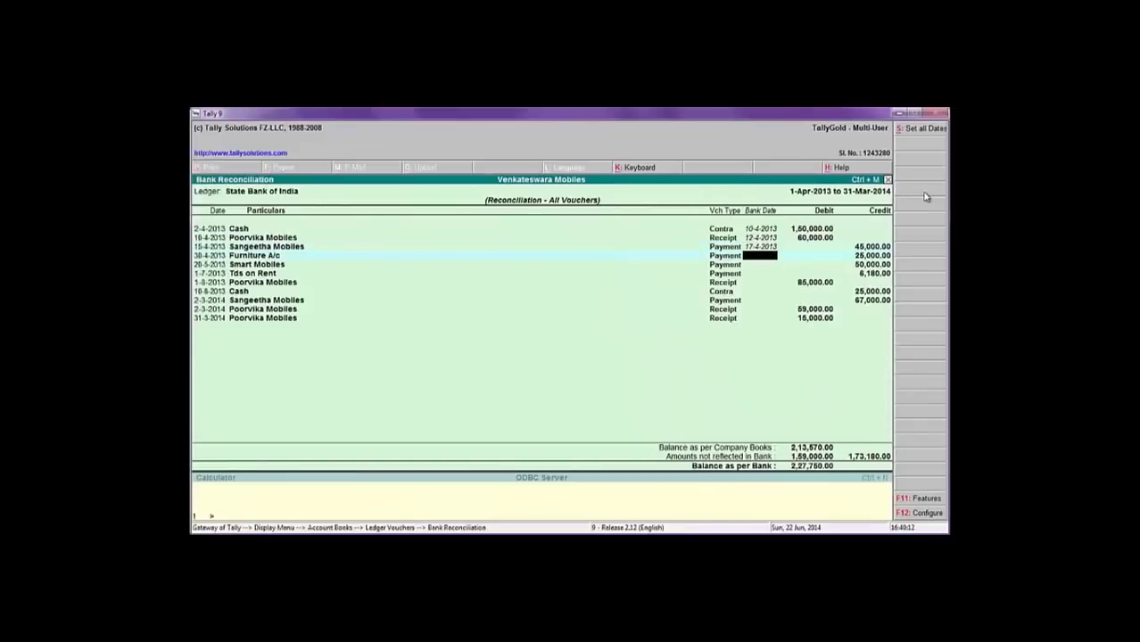
Check the 25,000 Raj Furnitures withdrawal in the Excel statement and set the Furniture A/c payment's bank date in Tally to 1-5-2013.
key(alt+Tab)
key(Down)
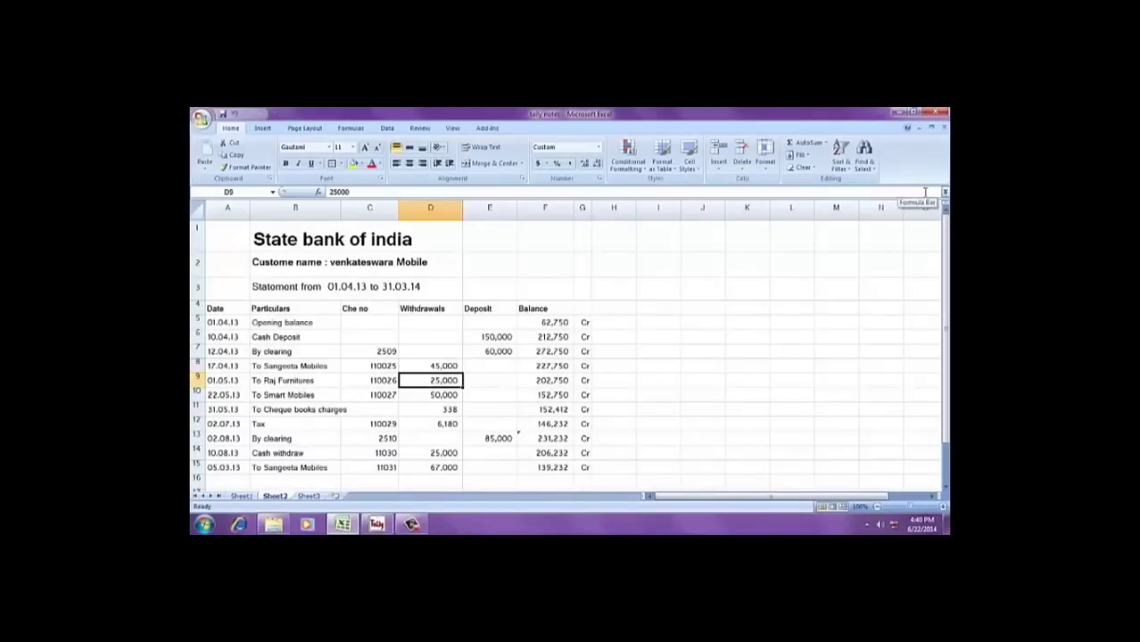
key(alt+Tab)
text(01-05)
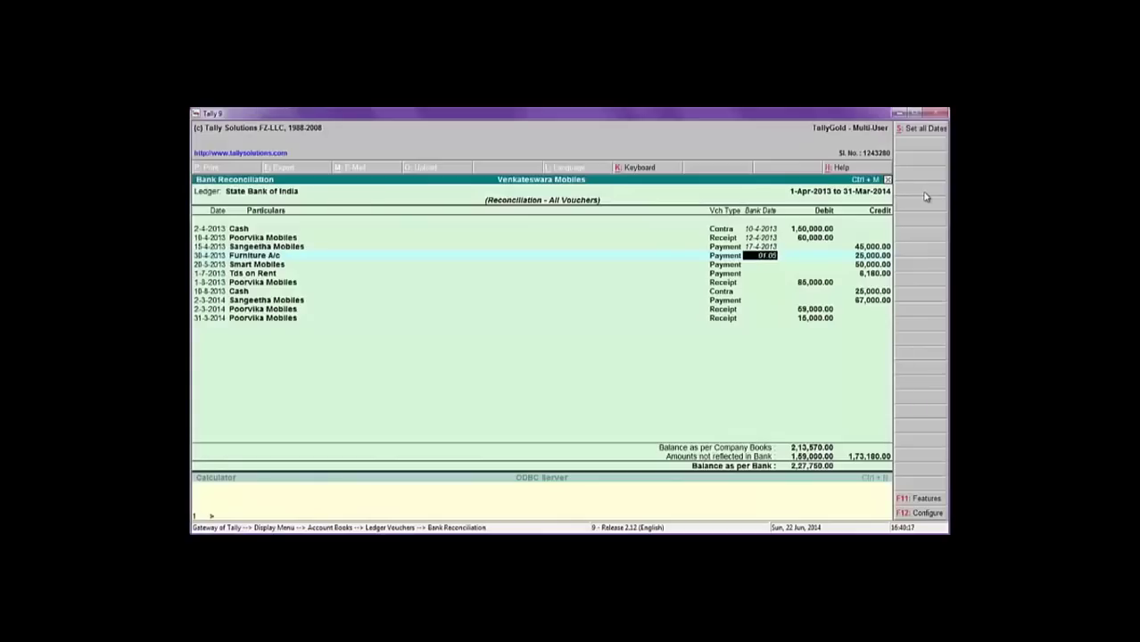
key(Return)
Check the 50,000 withdrawal in the Excel statement and set the Smart Mobiles payment's bank date in Tally to 22-5-2013.
key(alt+Tab)
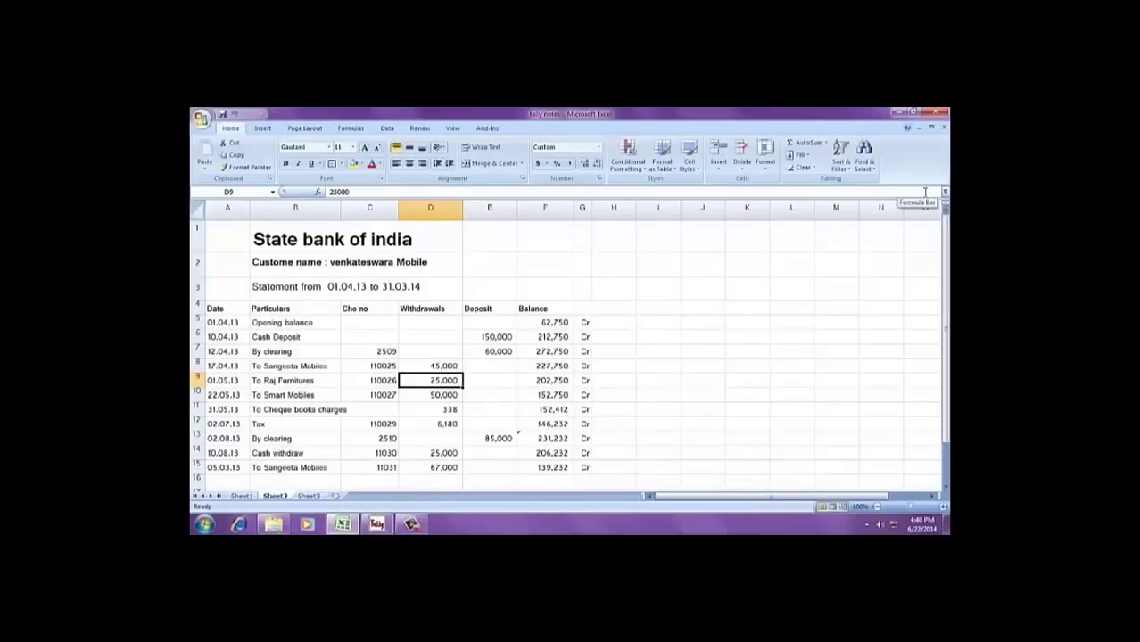
key(Down)
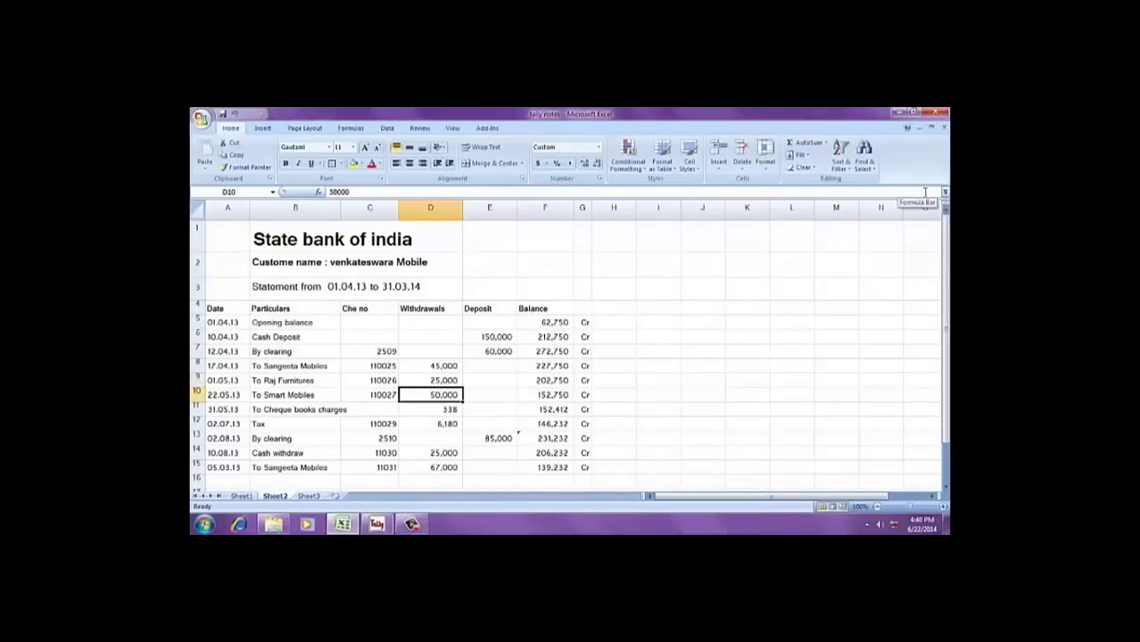
key(alt+Tab)
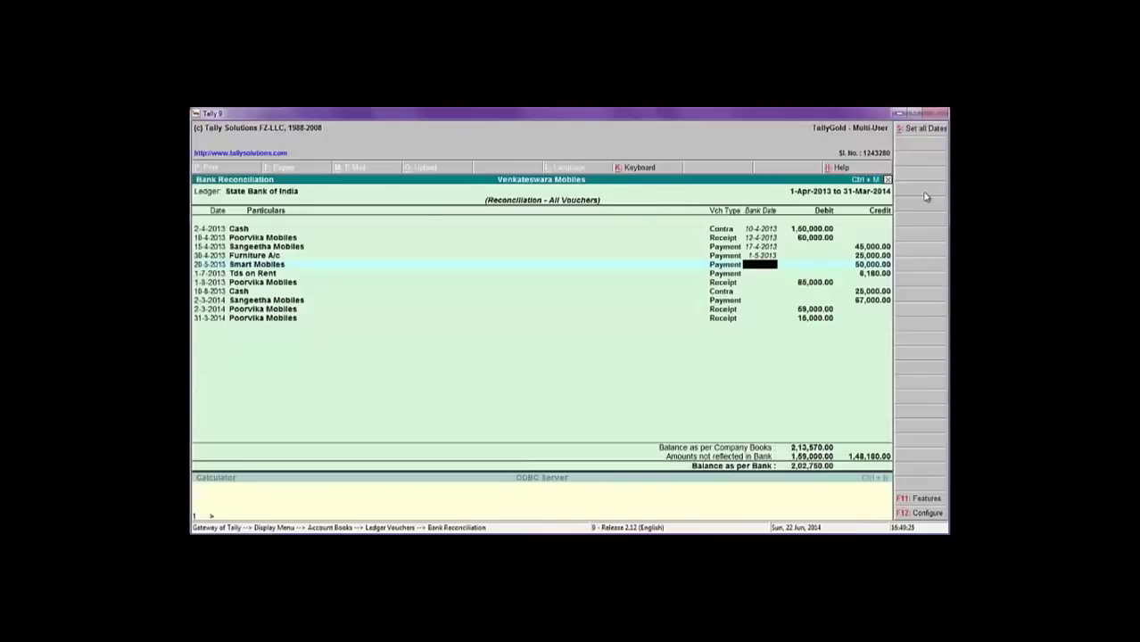
key(alt+Tab)
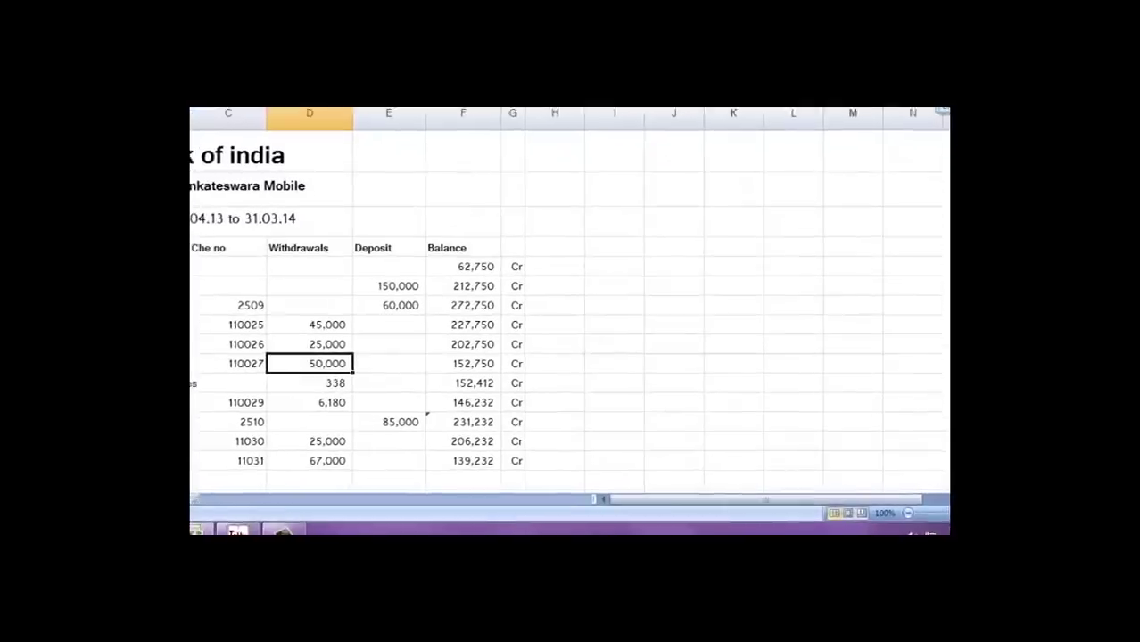
key(alt+Tab)
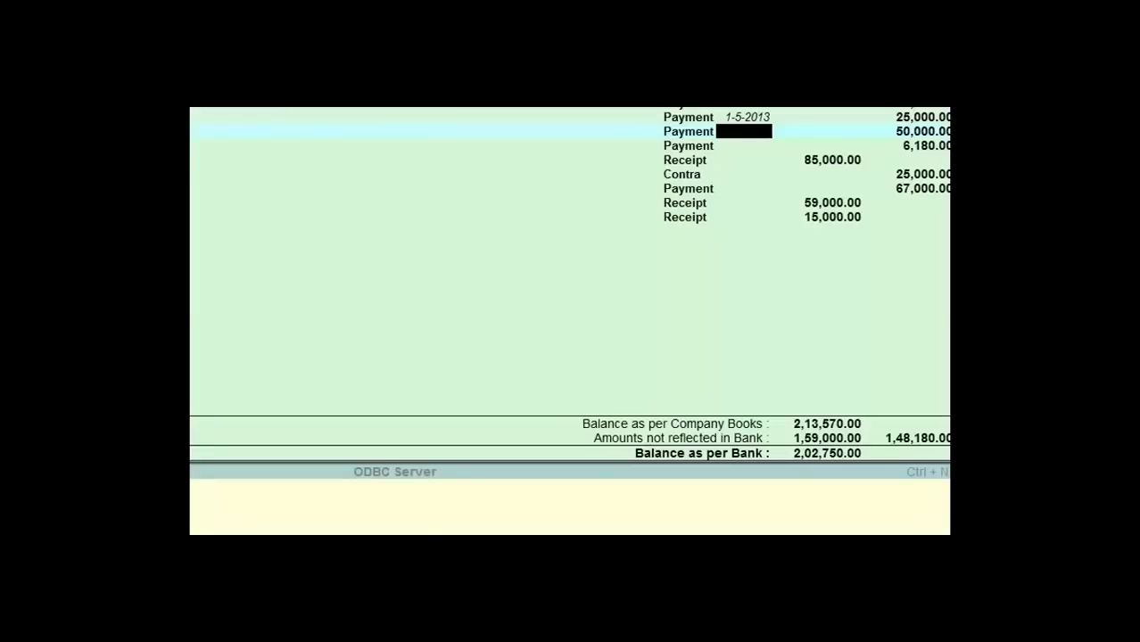
text(22-5-13)
key(Return)
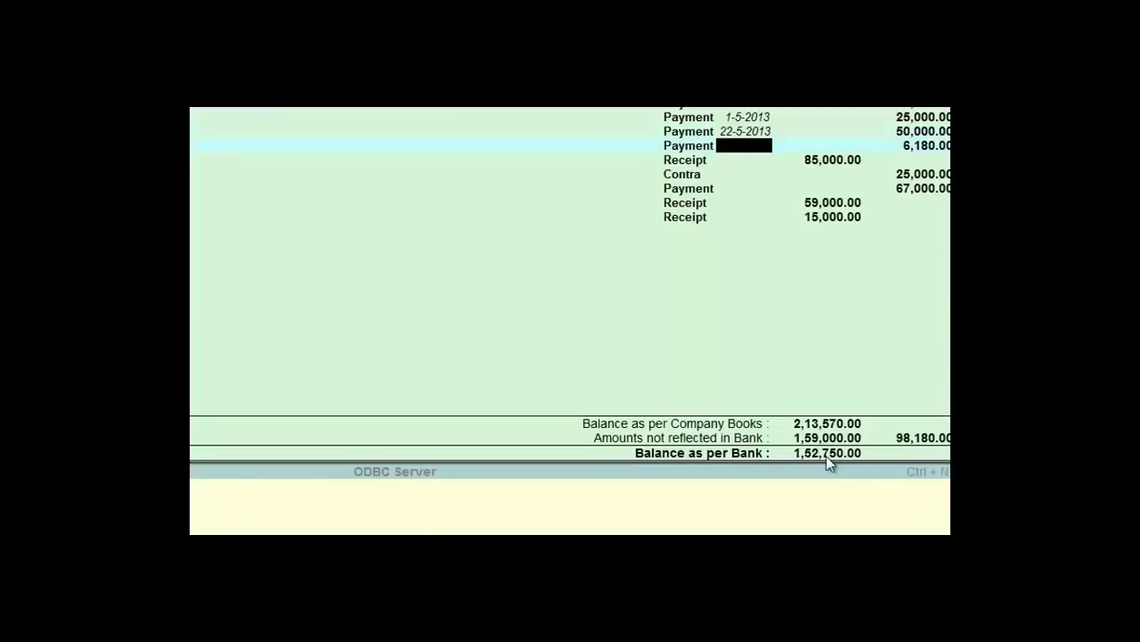
Compare the bank balance with the Excel statement and highlight the Smart Mobiles row's balance cell F10 in yellow.
key(alt+Tab)
key(Right)
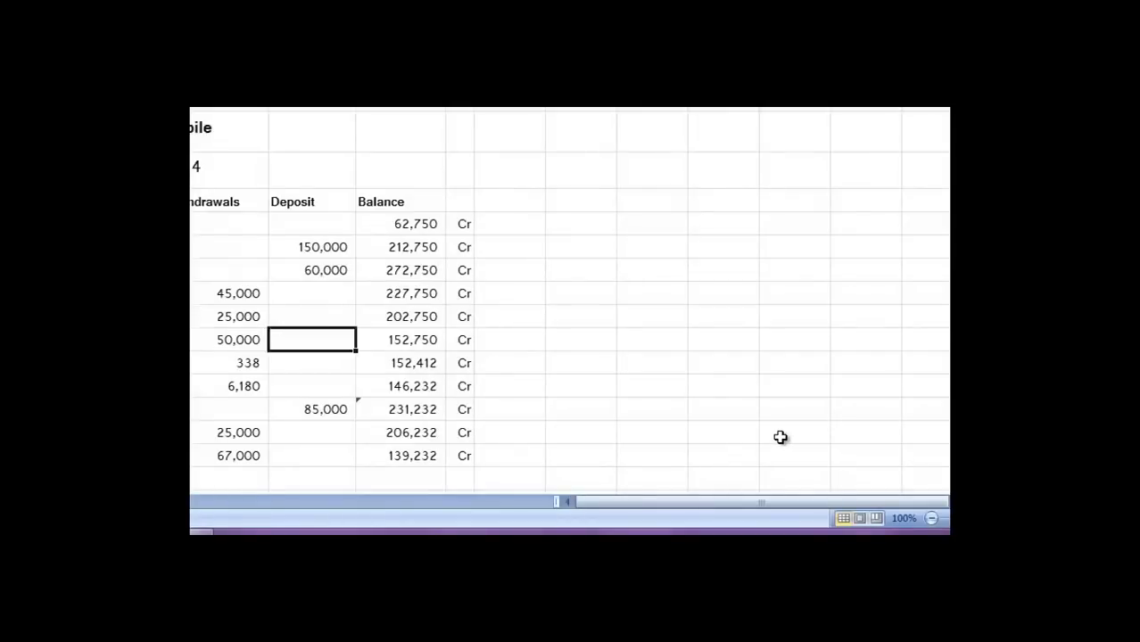
key(Right)
key(Left)
key(Left)
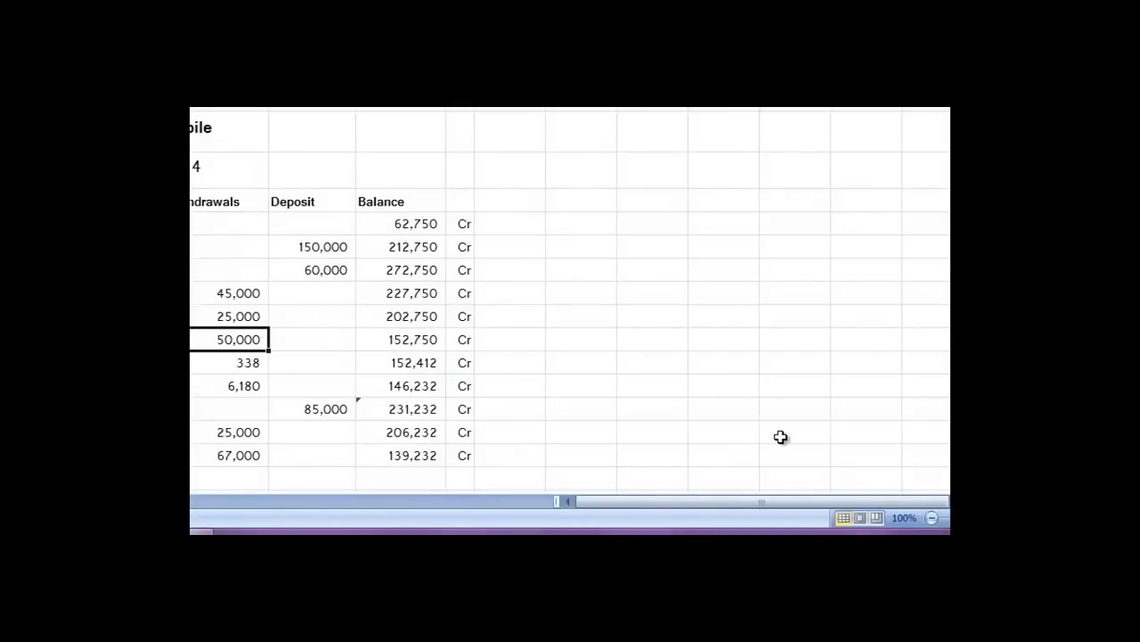
key(Right)
key(Right)
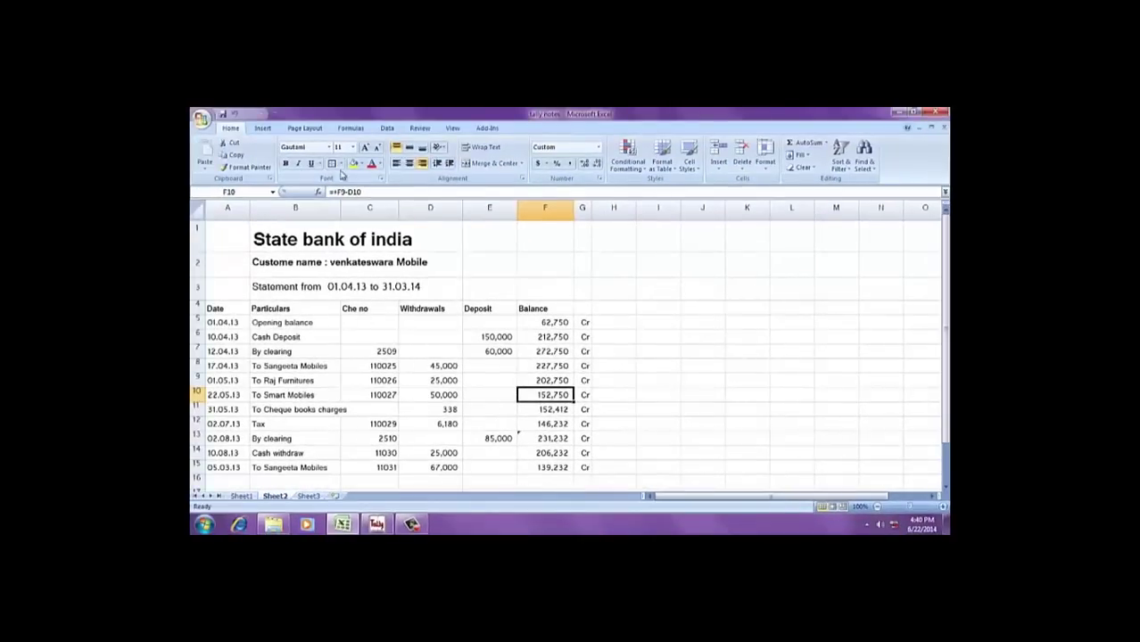
click(354, 166)
Look through the remaining undated vouchers in Tally's reconciliation and locate the 338 cheque book charges in the Excel statement.
key(alt+Tab)
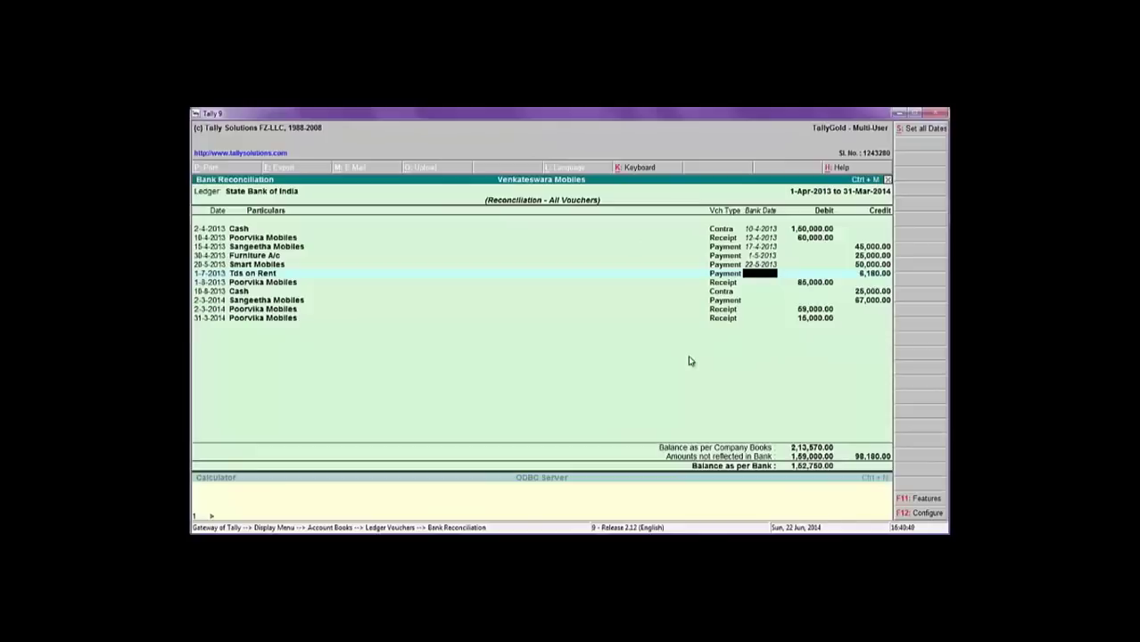
key(Down)
key(Down)
key(Down)
key(Down)
key(Down)
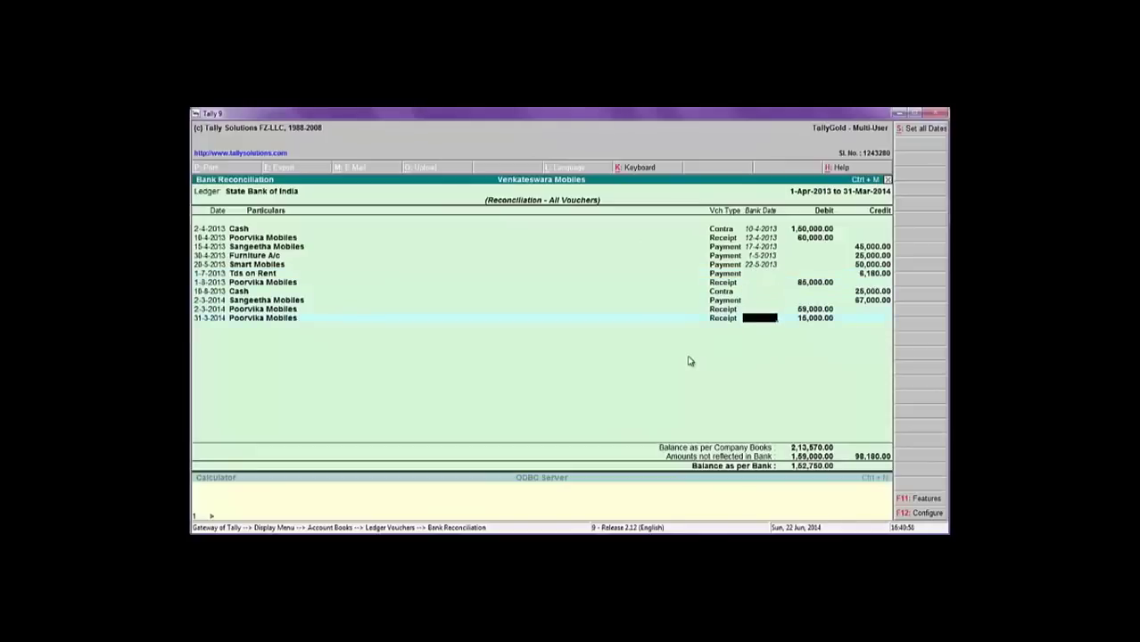
key(alt+Tab)
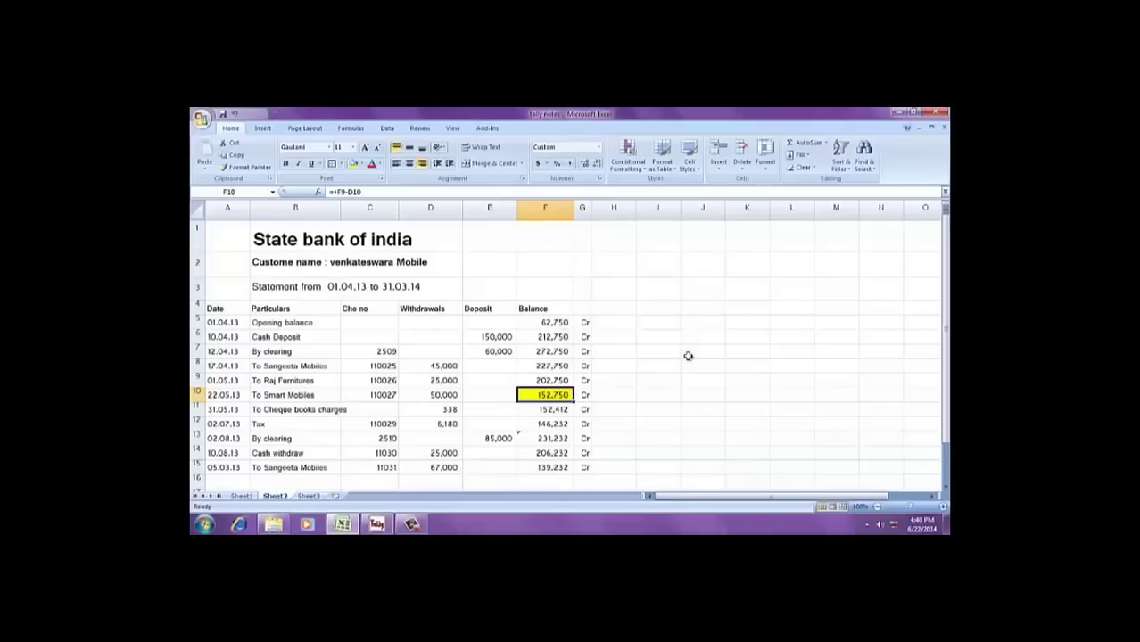
click(439, 411)
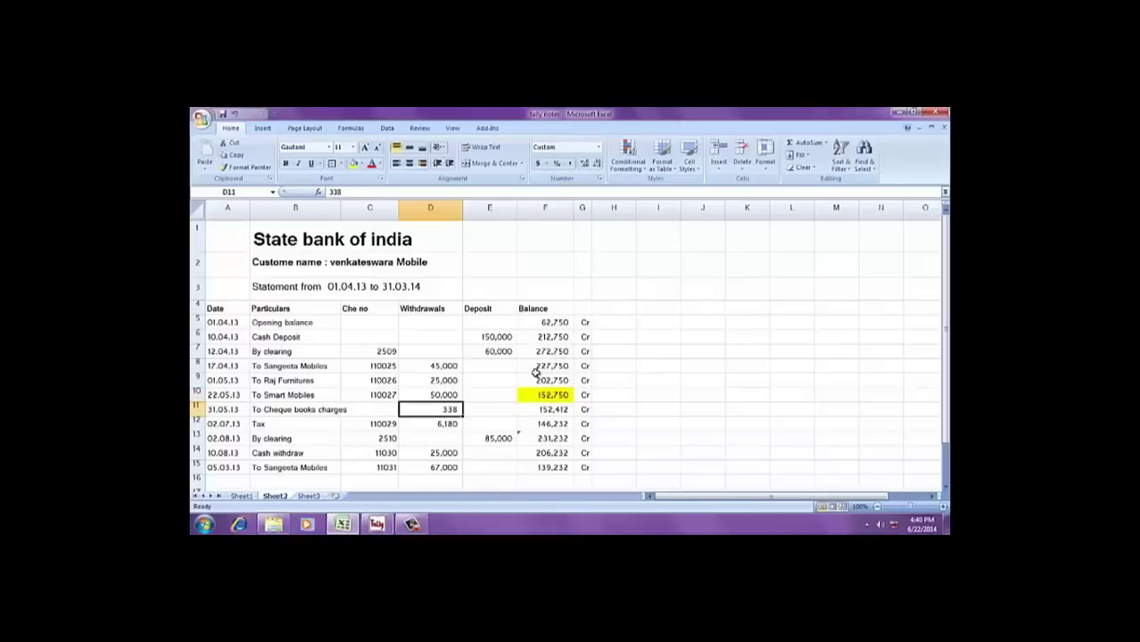
Cross-check the cheque book charges between Tally and Excel, and accept the bank reconciliation in Tally.
key(alt+Tab)
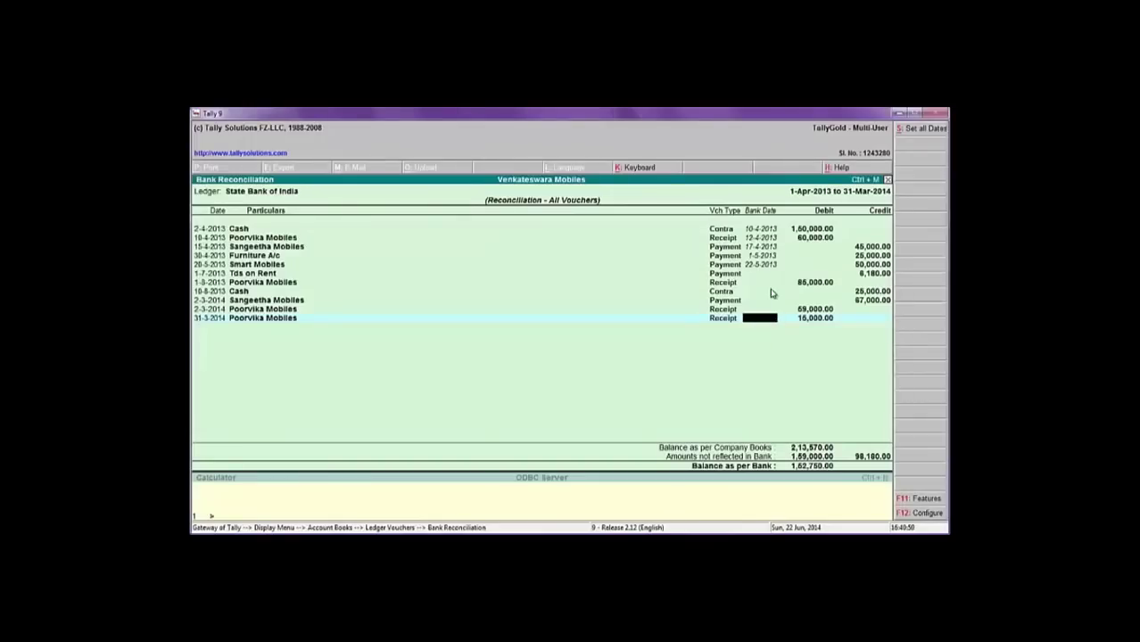
key(alt+Tab)
key(Down)
key(alt+Tab)
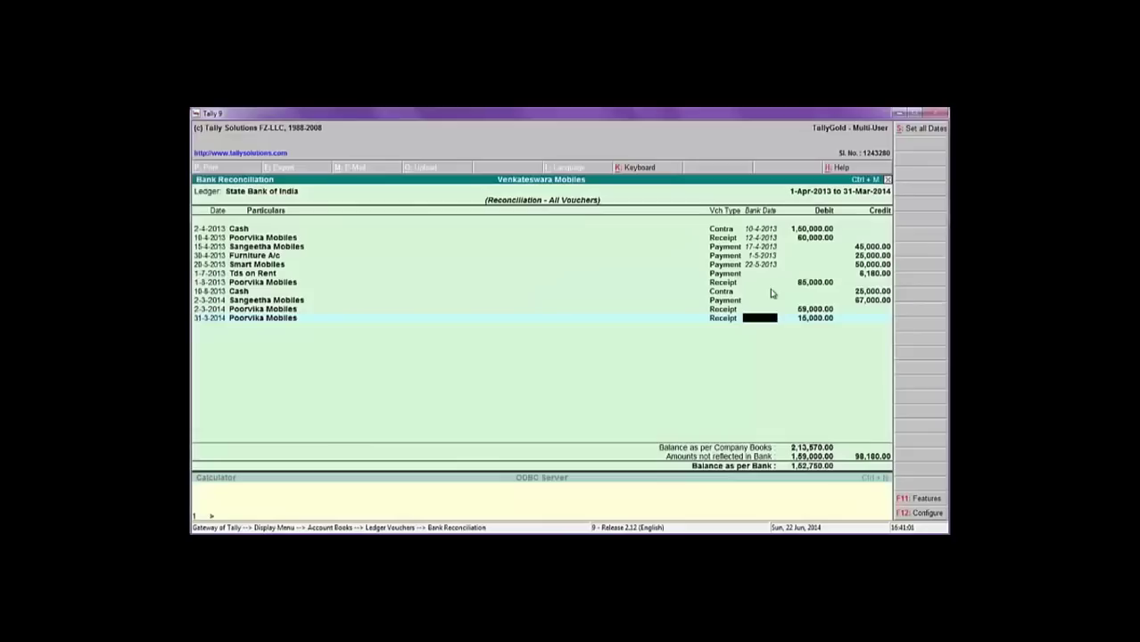
key(Return)
key(y)
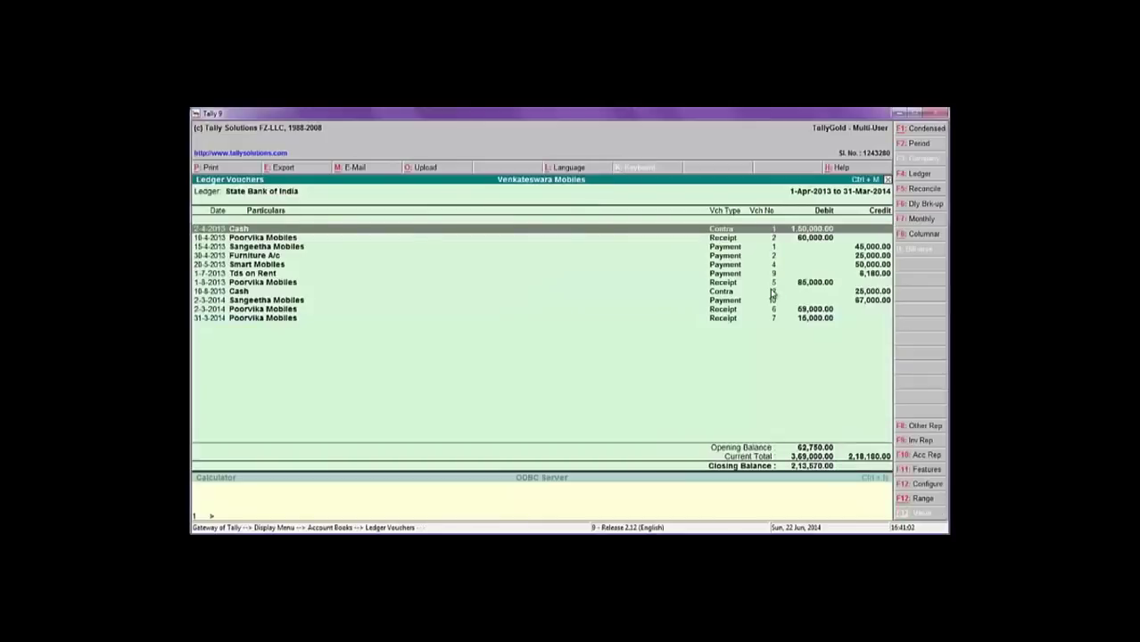
Recheck the cheque book charges entry in Excel, and leave the Tally ledger reports for the Gateway of Tally.
key(alt+Tab)
key(Up)
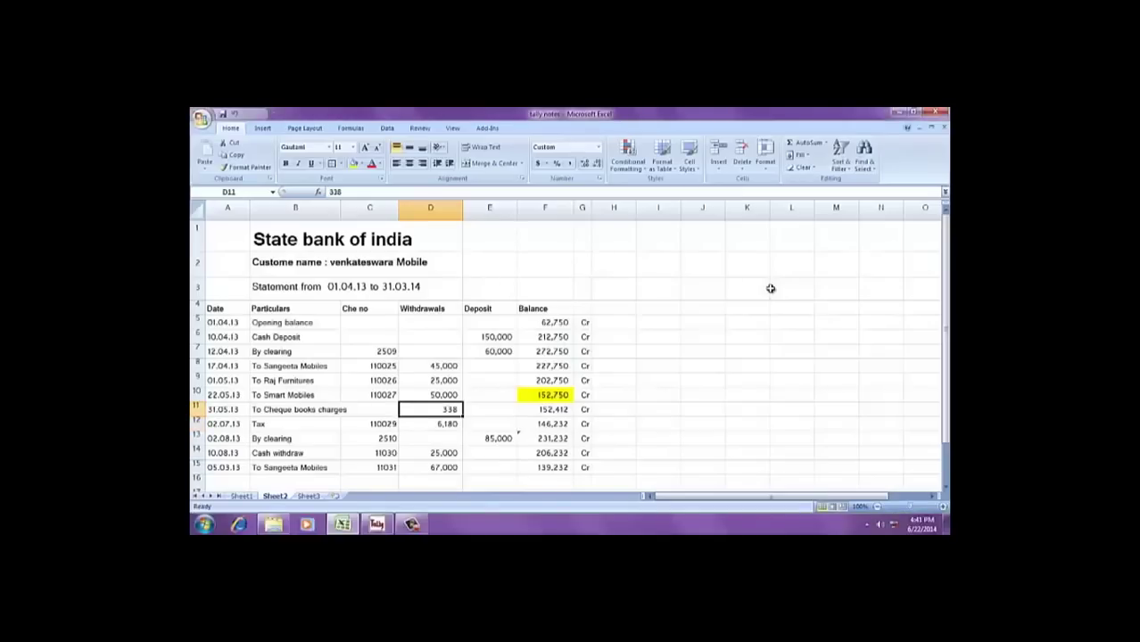
key(alt+Tab)
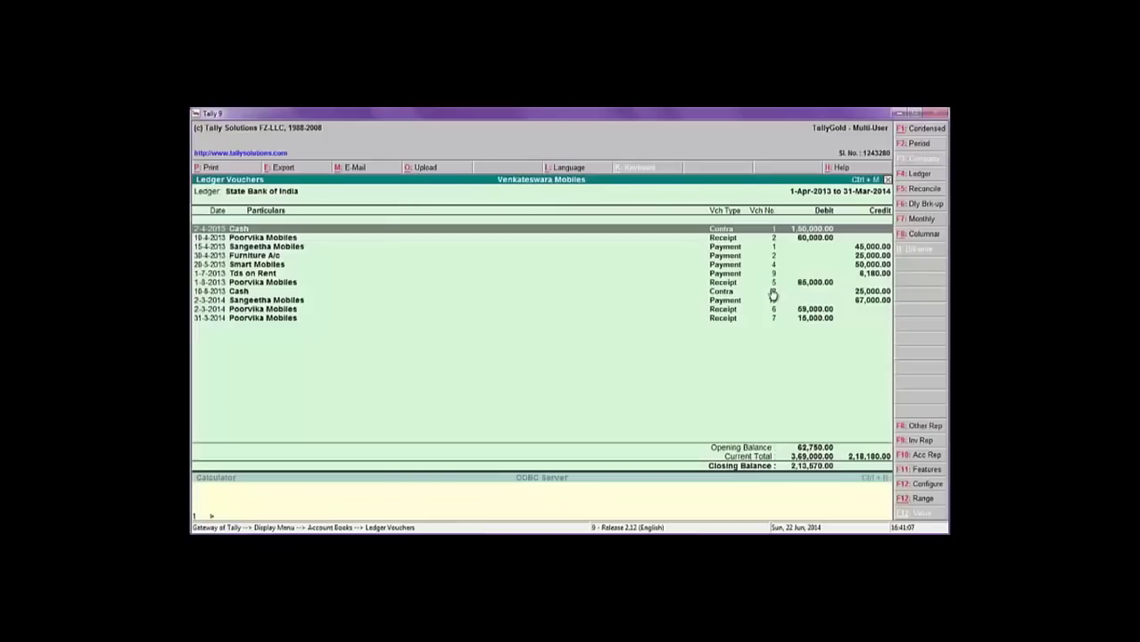
key(F4)
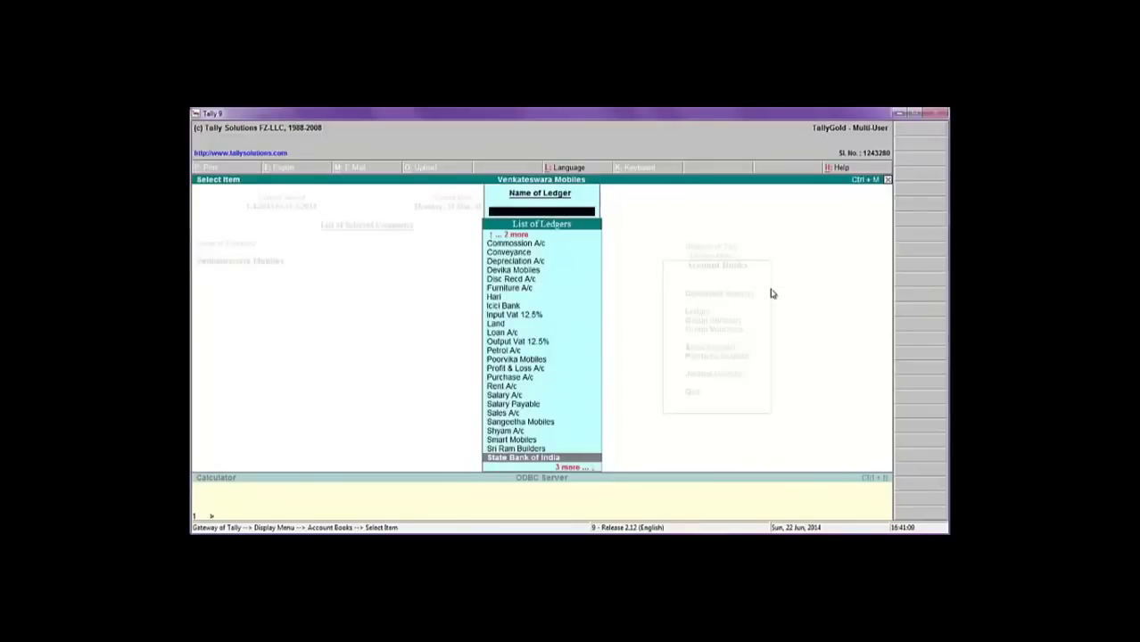
key(Escape)
key(Escape)
key(Escape)
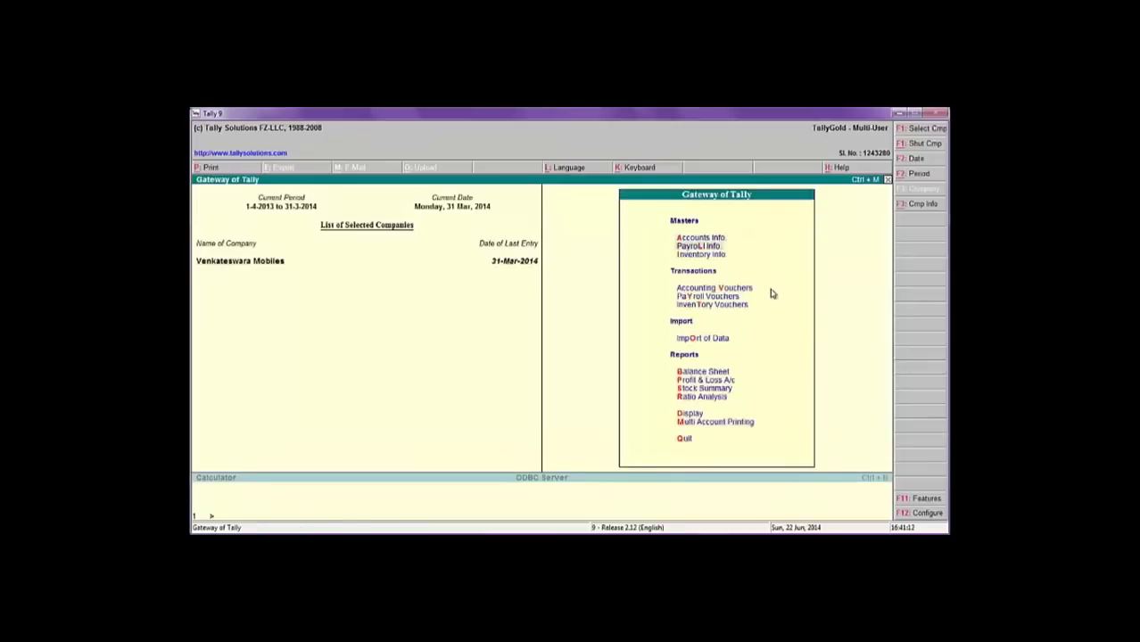
Start a payment voucher dated 31-5-2013 with State Bank of India as the account.
key(Down)
key(Down)
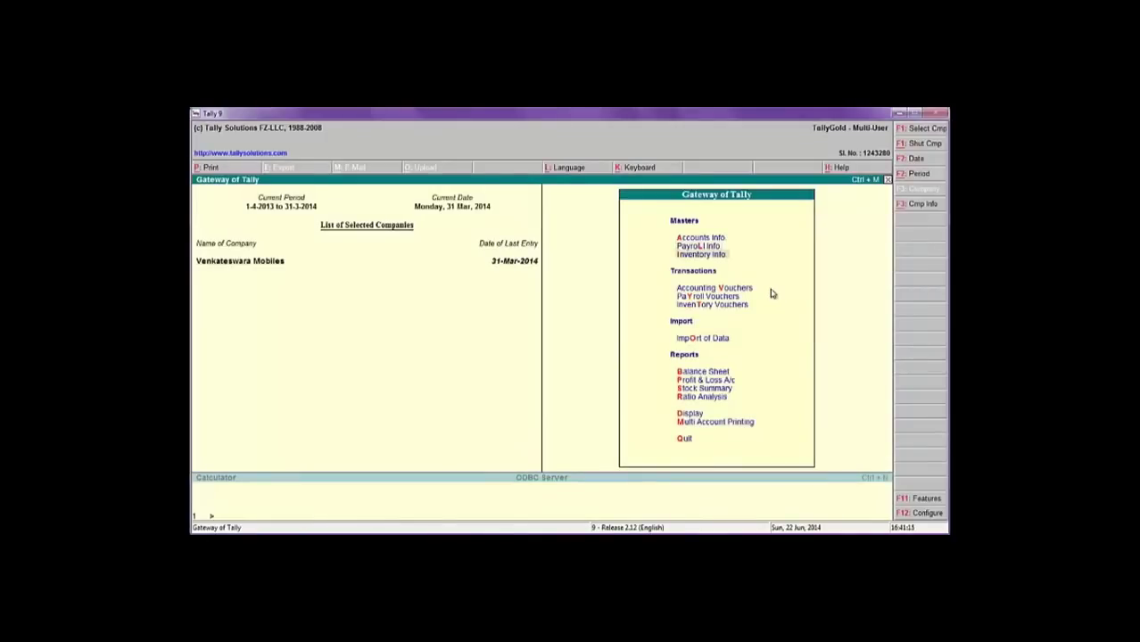
key(Return)
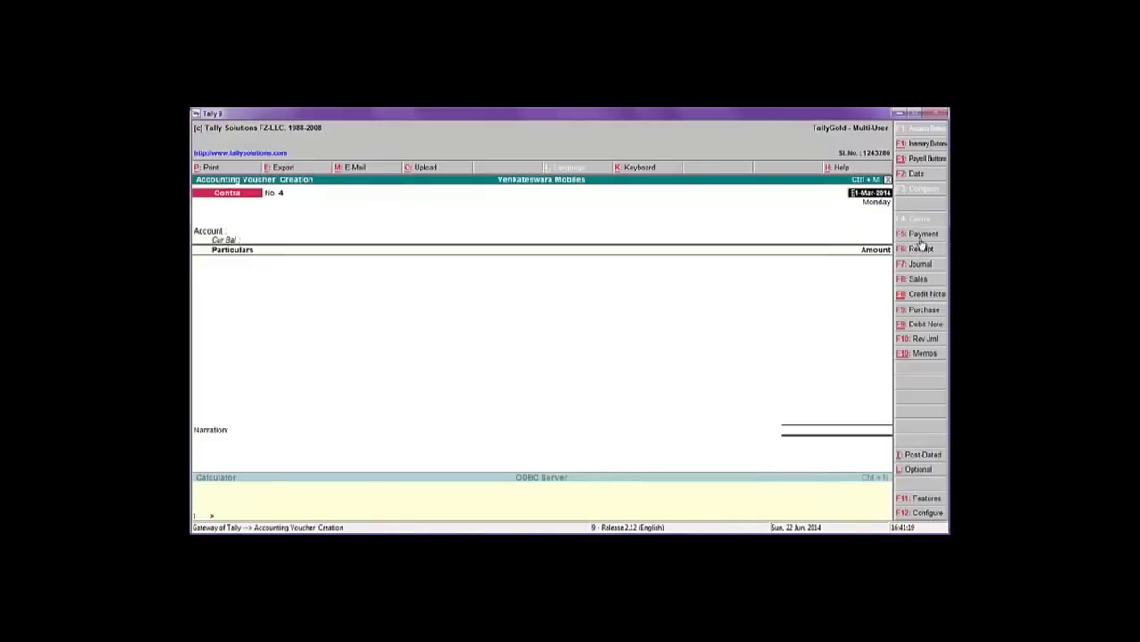
key(F5)
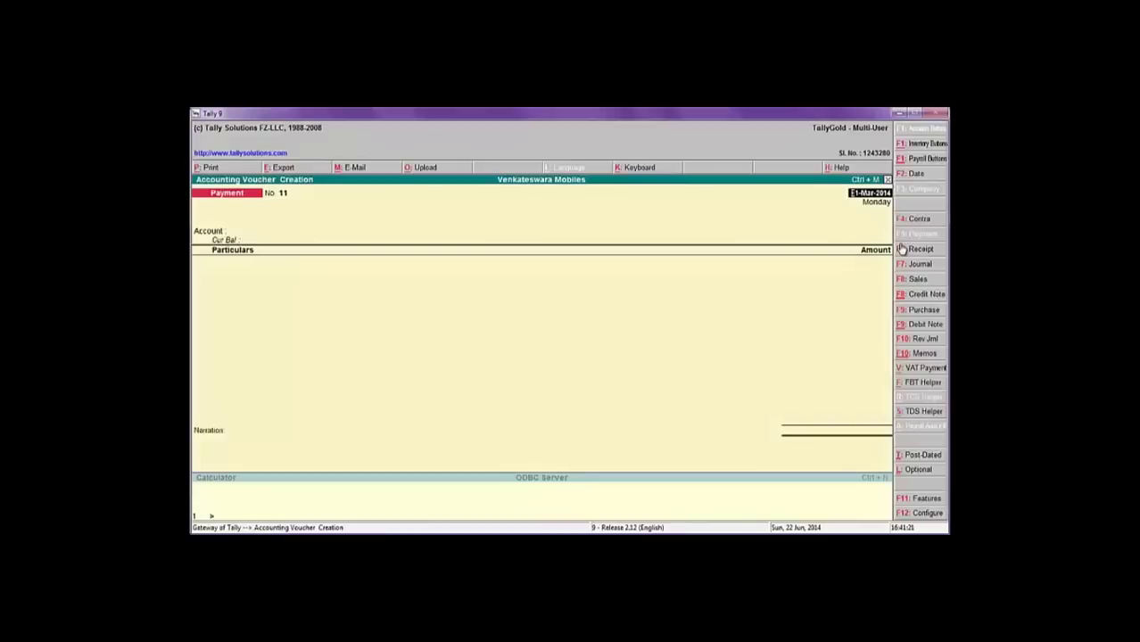
text(31-5-13)
key(Return)
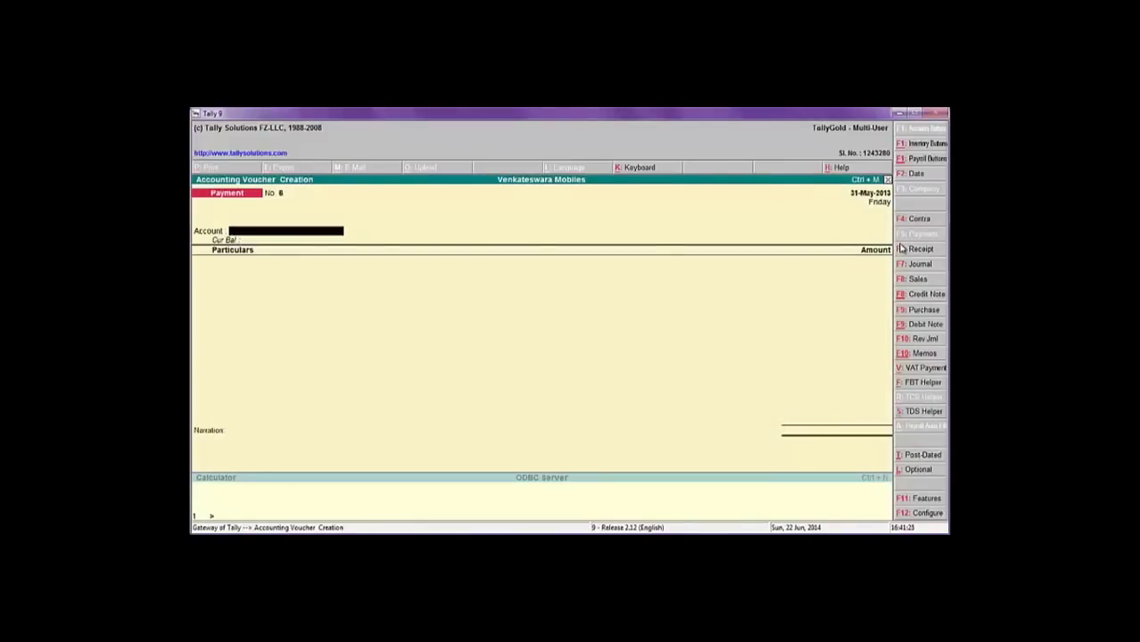
text(s)
key(Return)
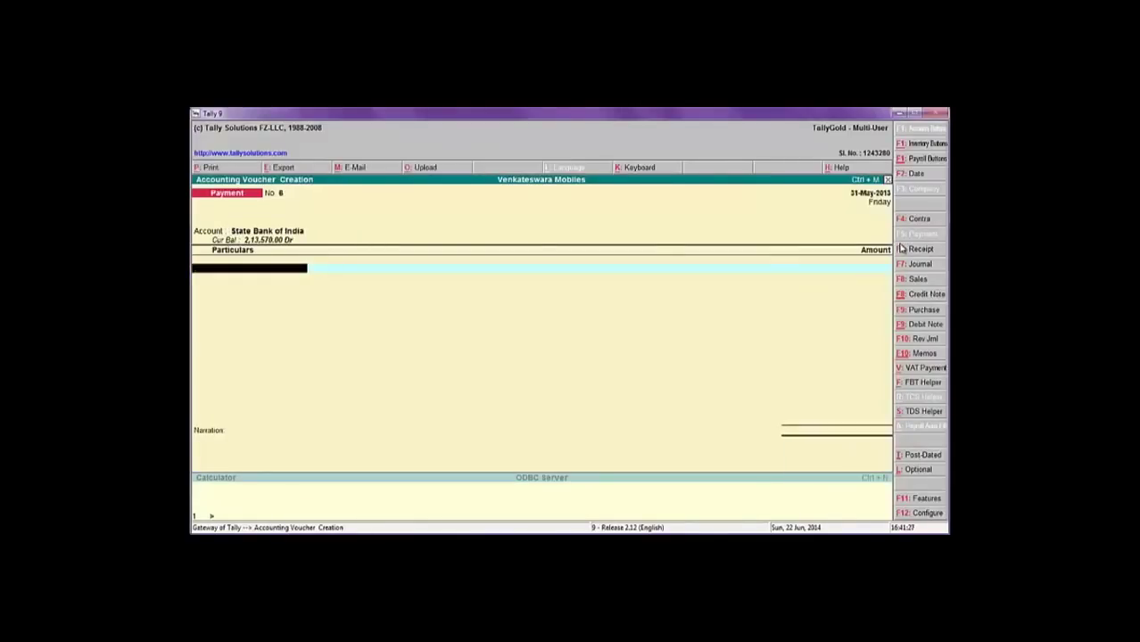
Create a Bank Charges ledger under Indirect Expenses from within the voucher, keeping the remaining default settings.
key(a)
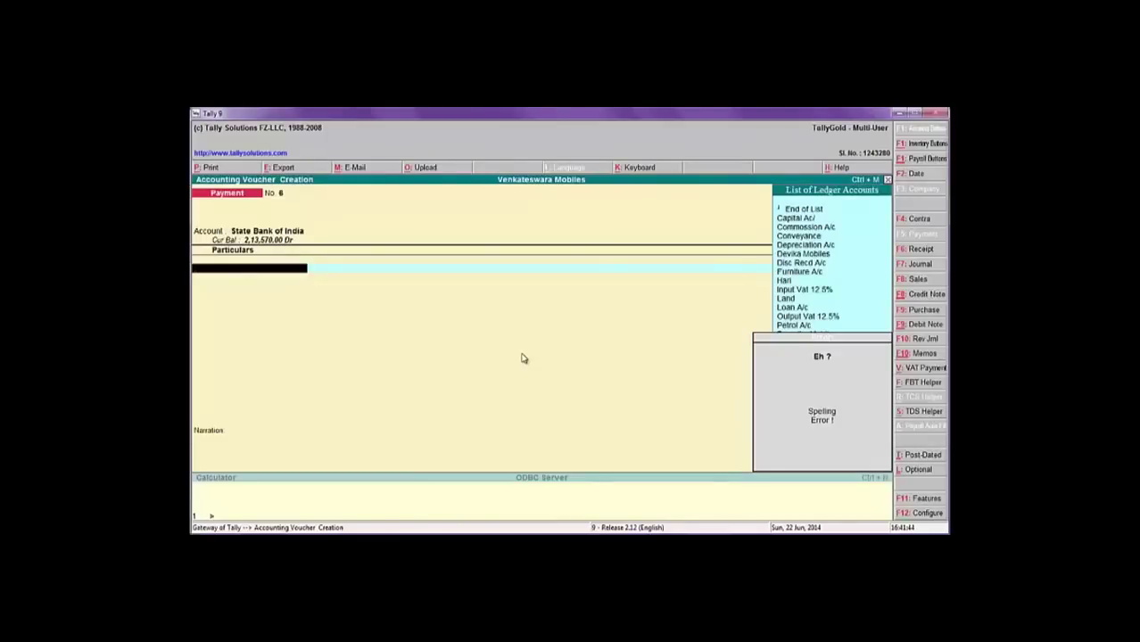
key(alt+c)
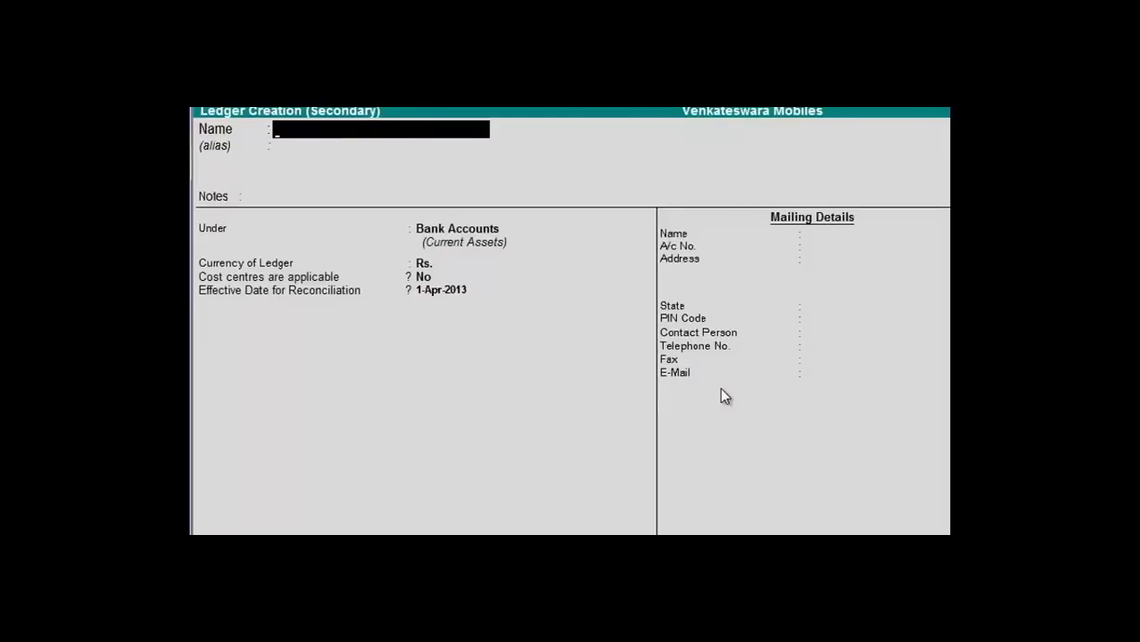
text(Bank Charges)
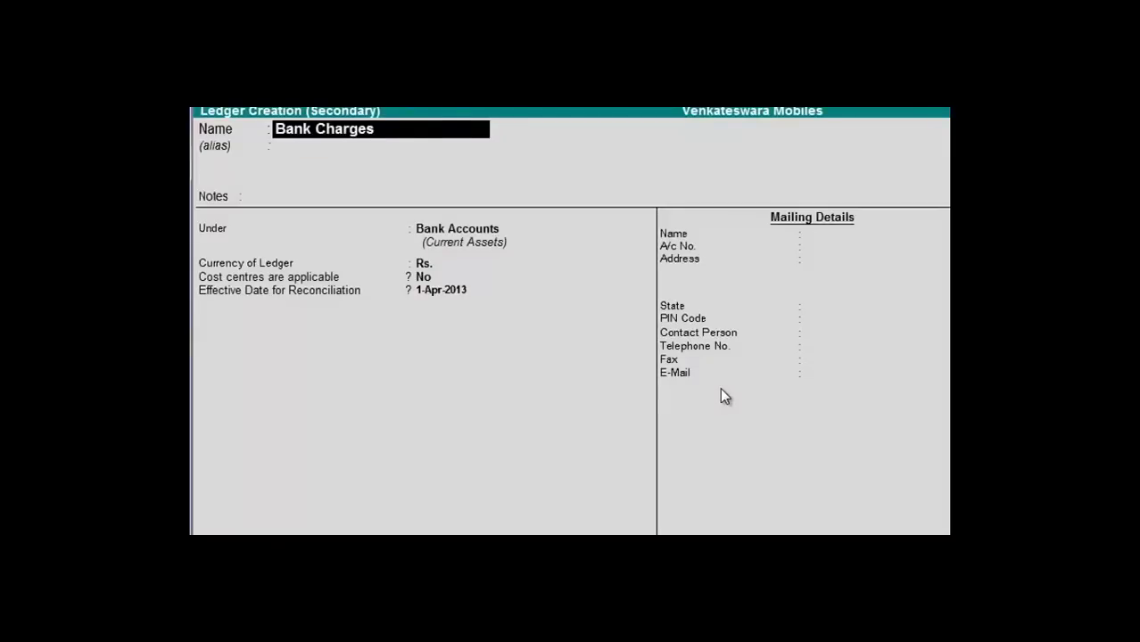
key(Return)
key(Return)
key(Return)
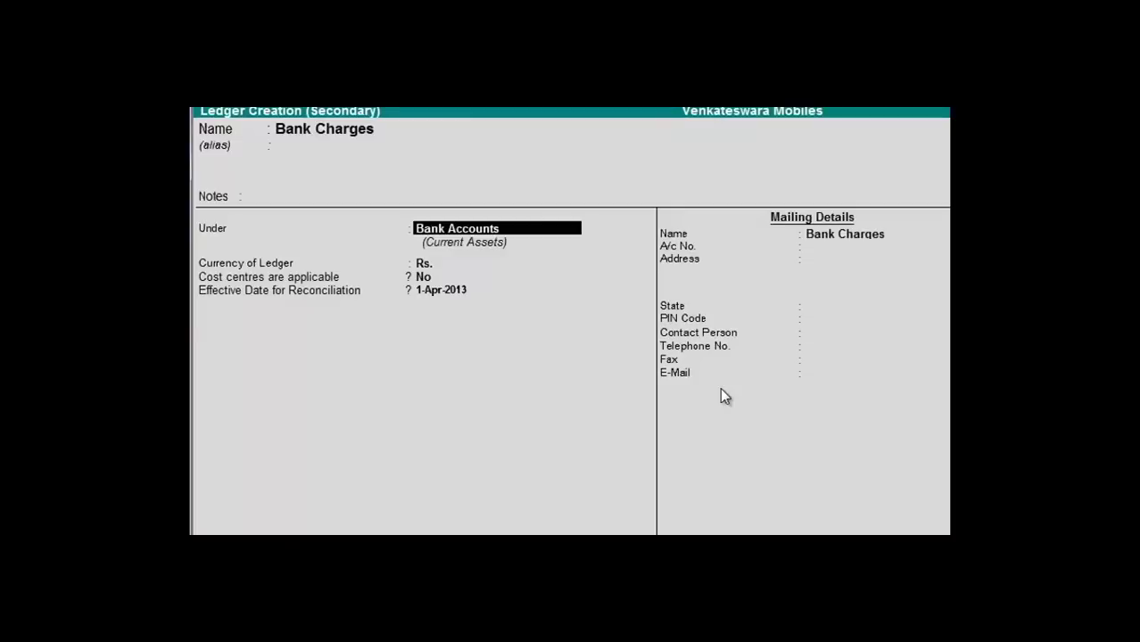
text(Indire)
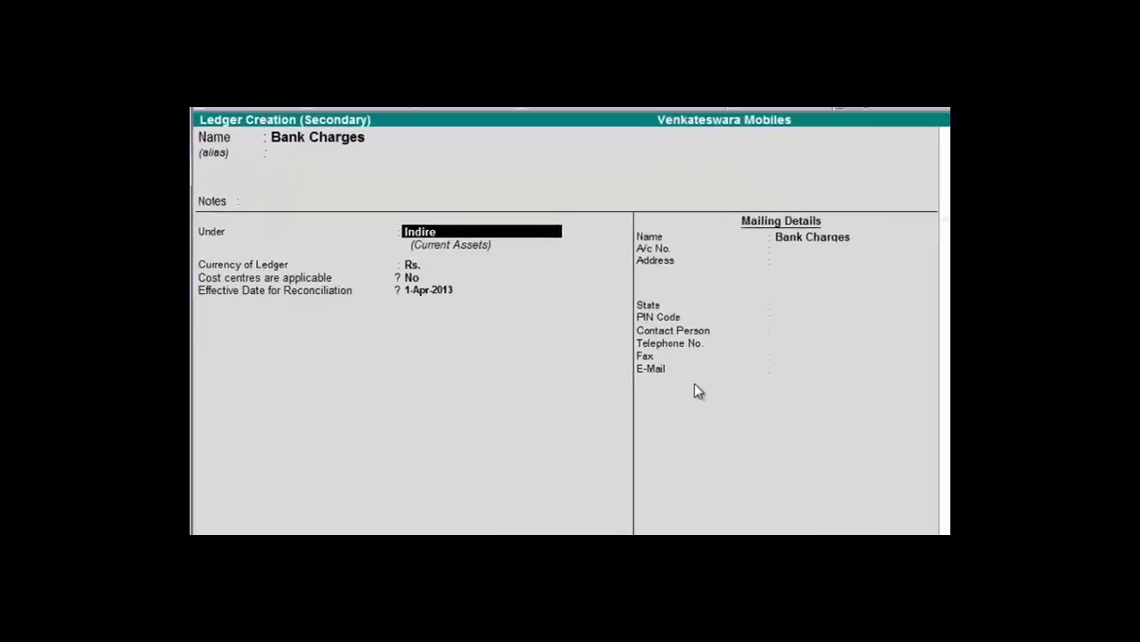
key(Return)
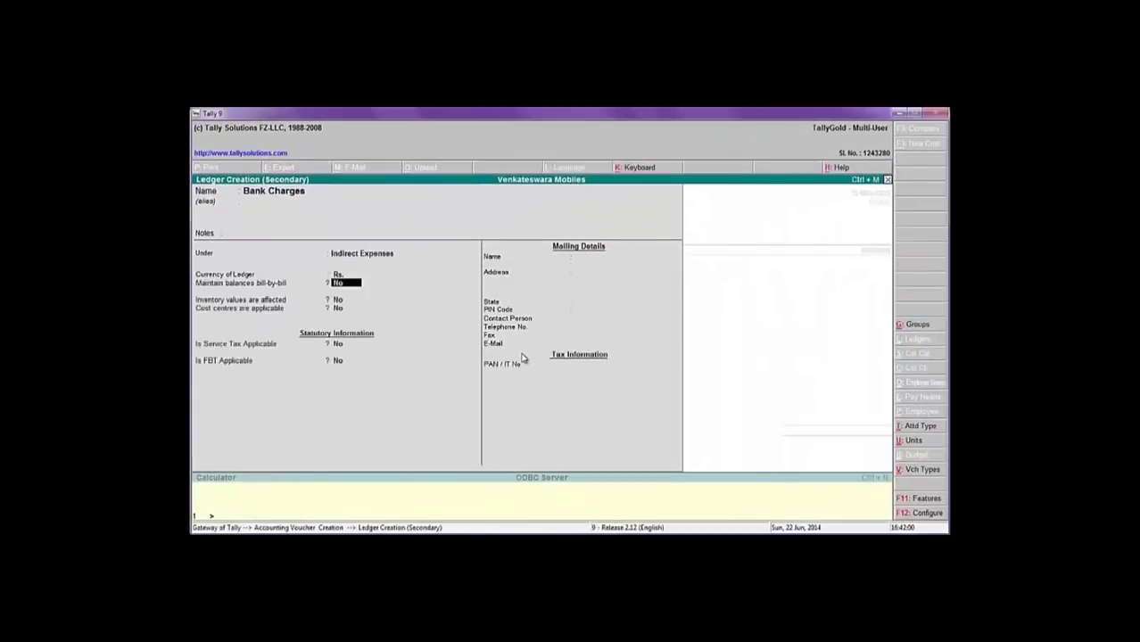
key(Return)
key(Return)
key(Return)
key(Return)
key(Return)
key(Return)
Enter 338 as the Bank Charges amount and proceed to the voucher's narration.
text(338)
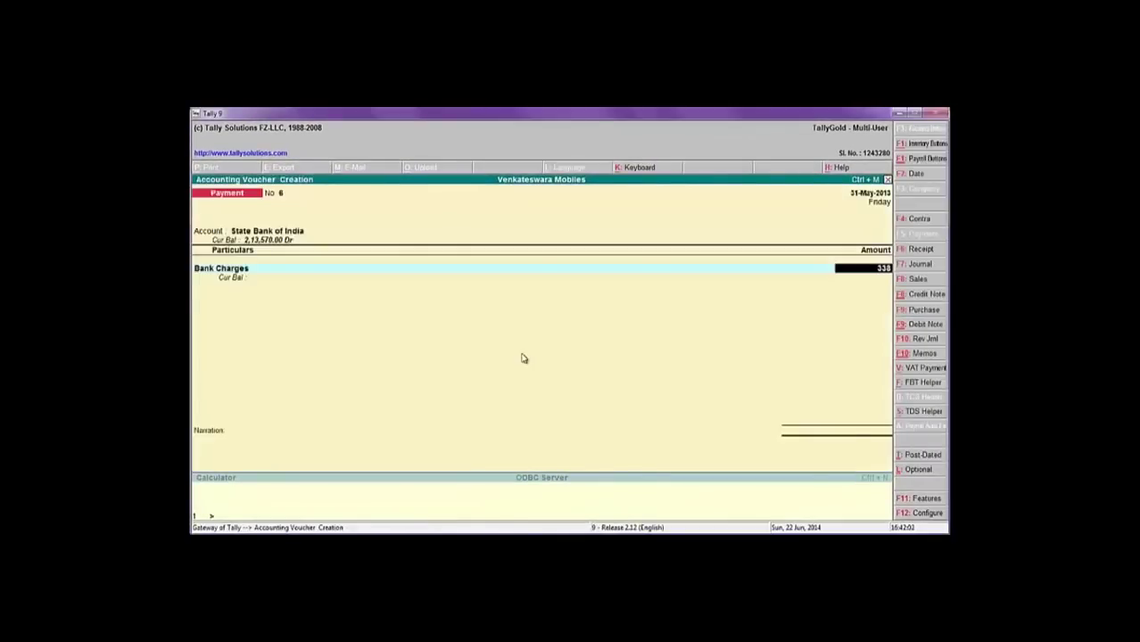
key(Return)
key(Return)
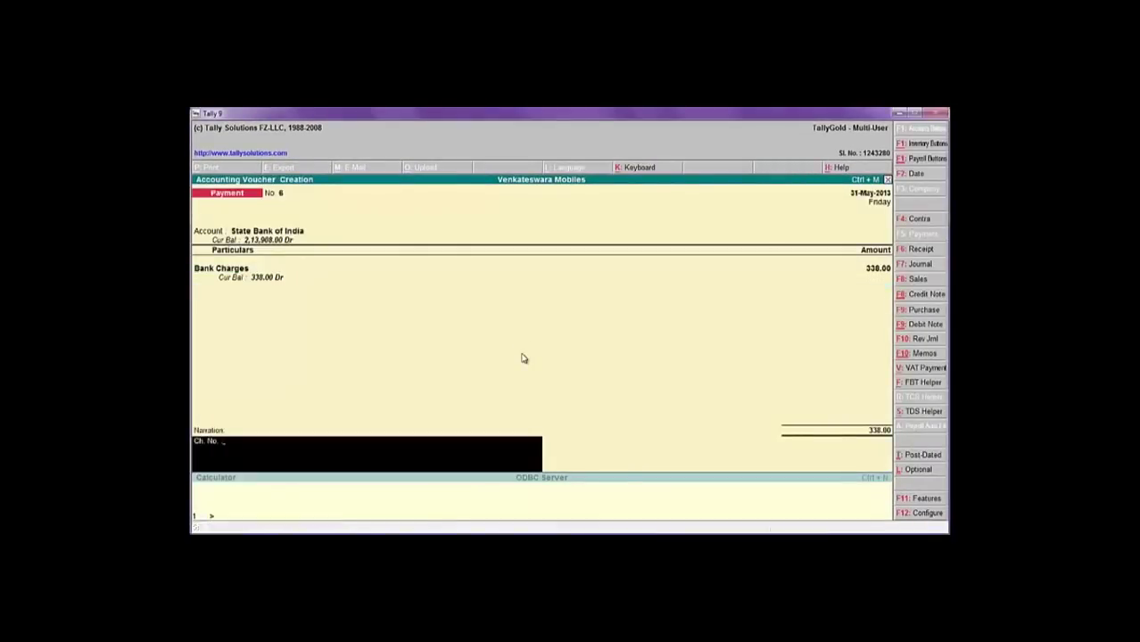
Add the narration "cost of cheque book", save the payment voucher, glance at the Excel statement, and leave voucher entry in Tally.
text(cost of c)
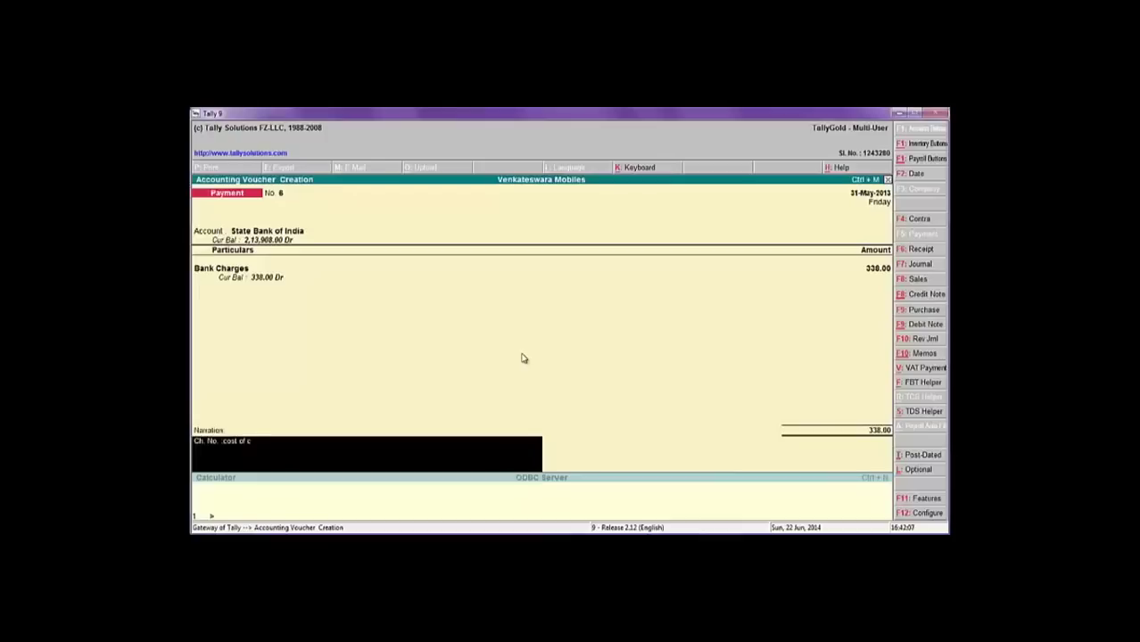
text(heque book)
key(Return)
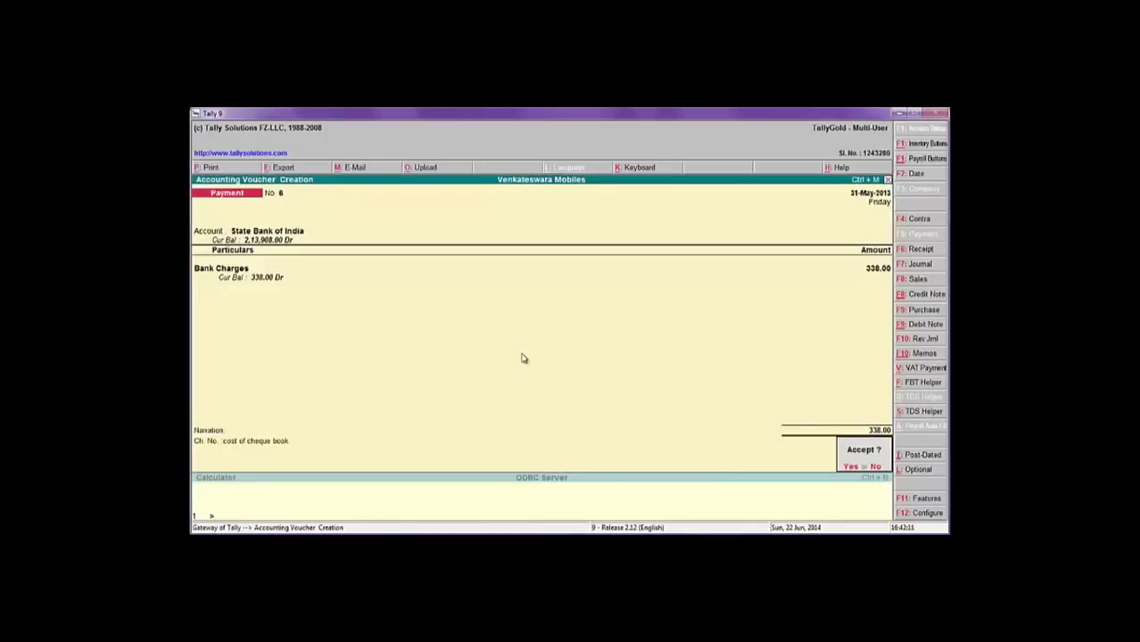
key(Return)
key(alt+Tab)
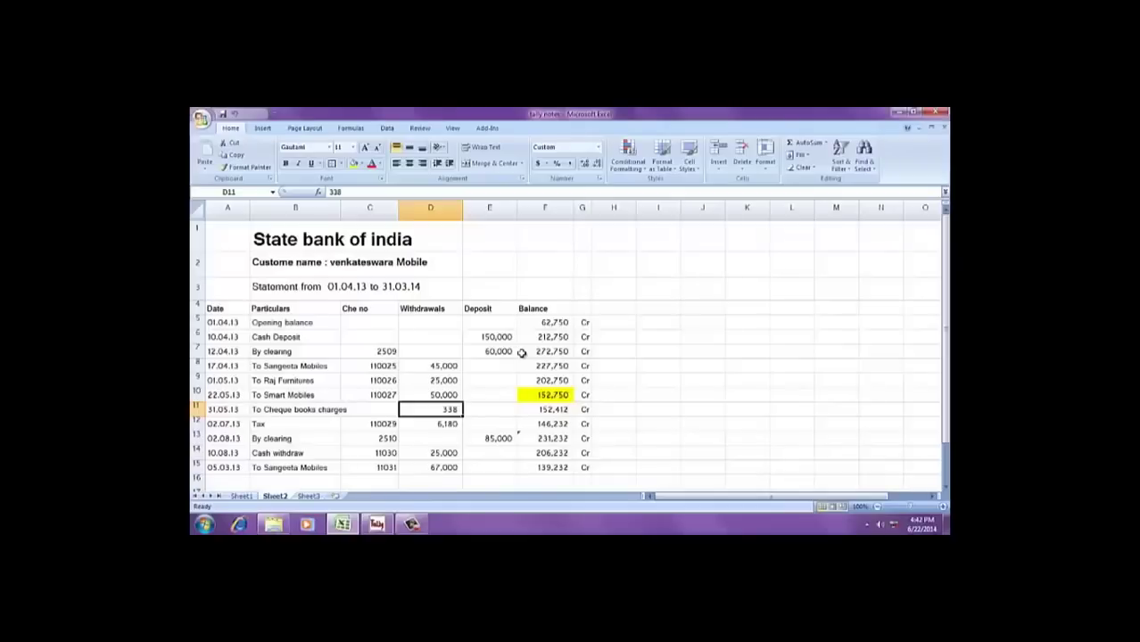
key(alt+Tab)
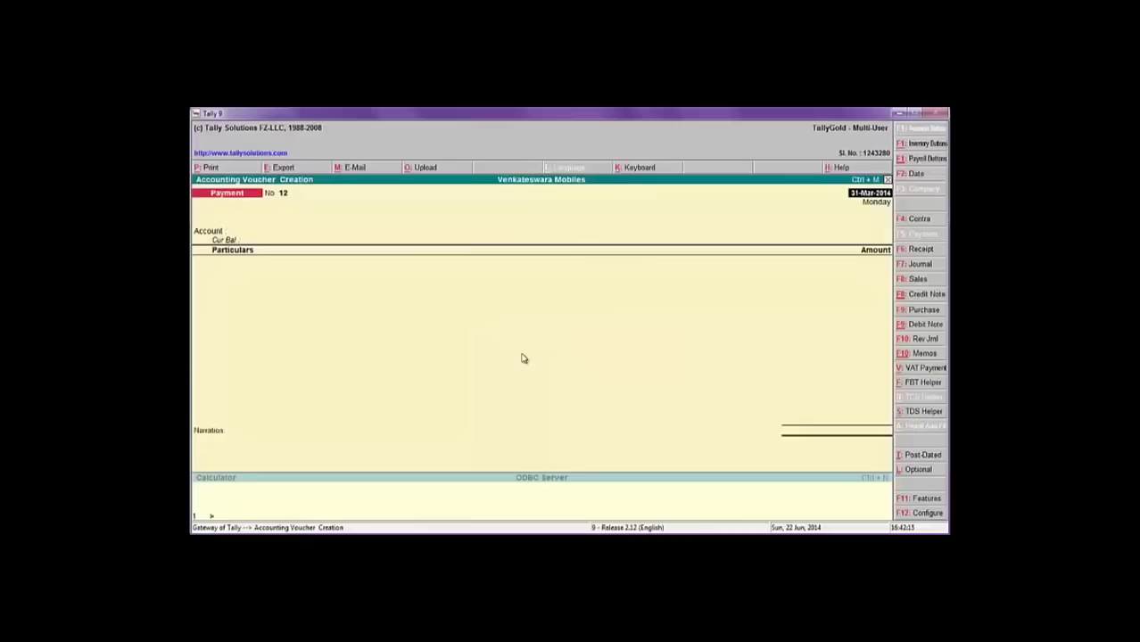
key(Escape)
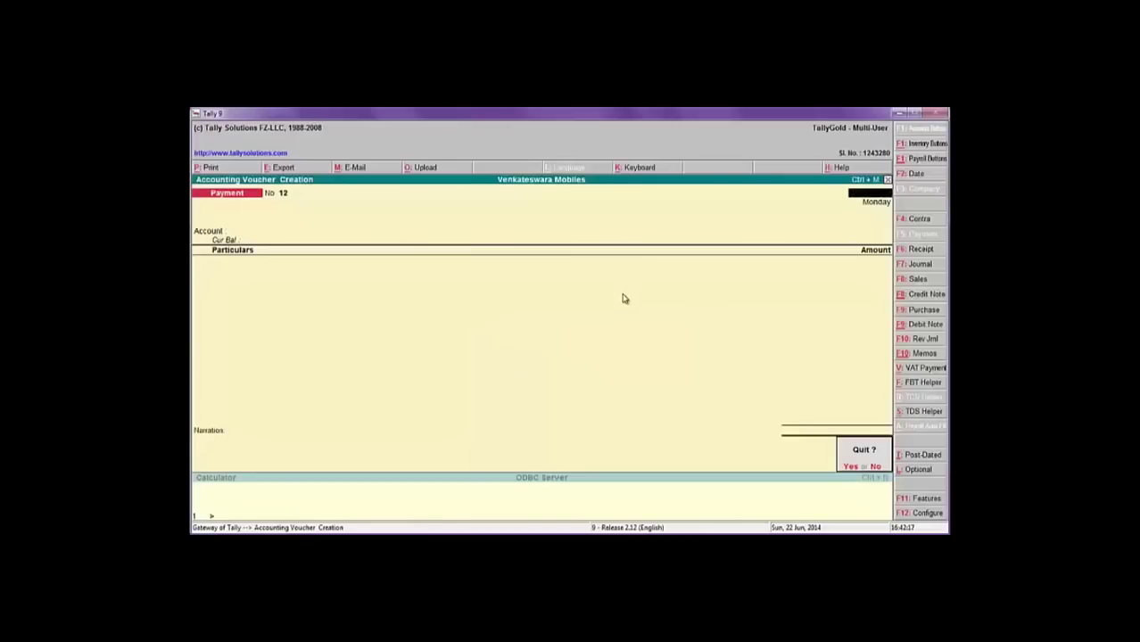
key(y)
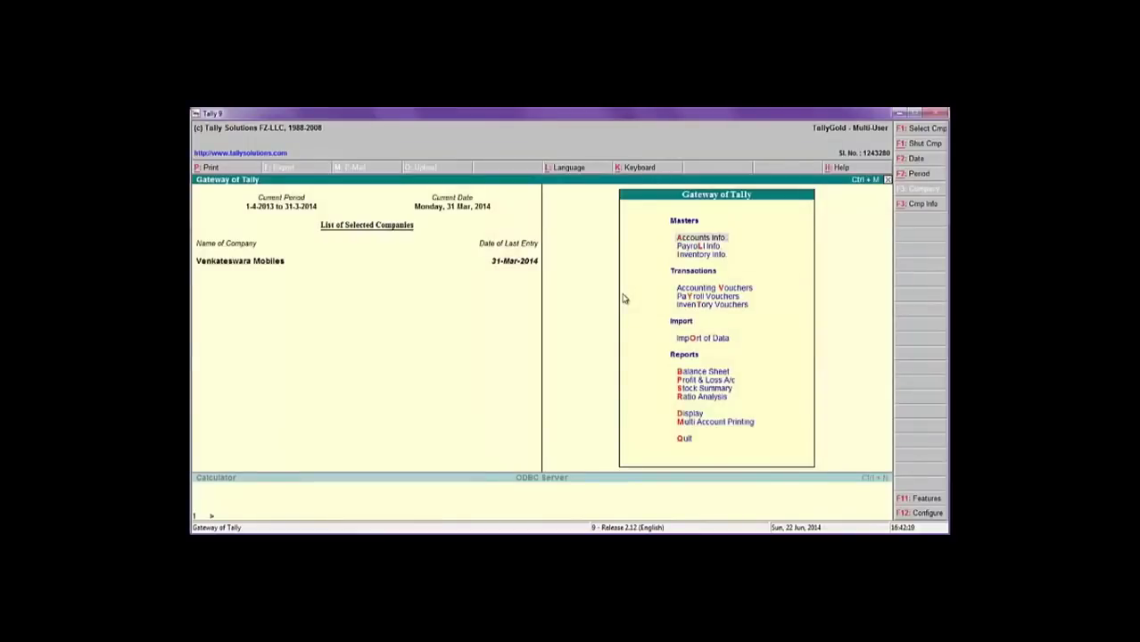
Display the State Bank of India ledger from the account books reports.
key(Down)
key(Down)
key(Down)
key(Down)
key(Down)
key(Down)
key(Down)
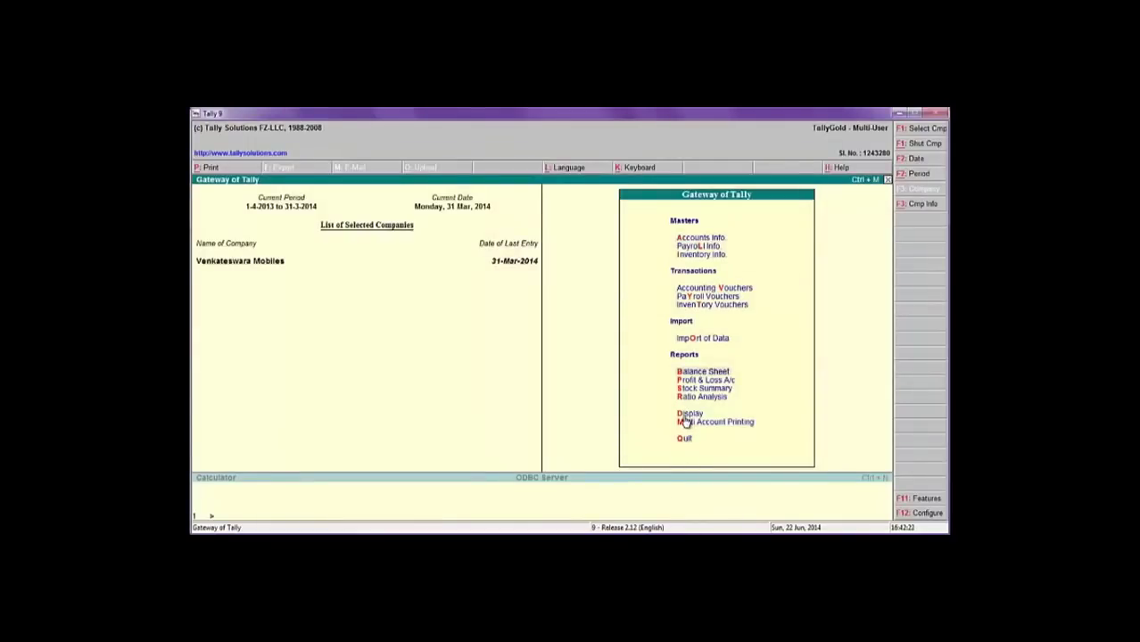
key(Down)
key(Down)
key(Down)
key(Down)
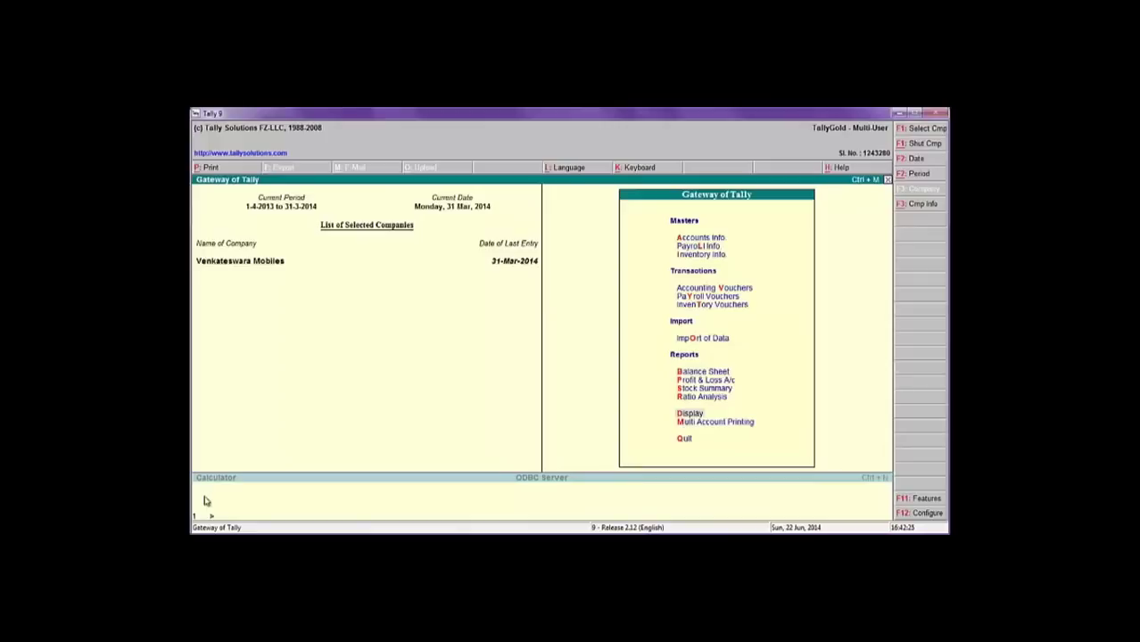
key(Return)
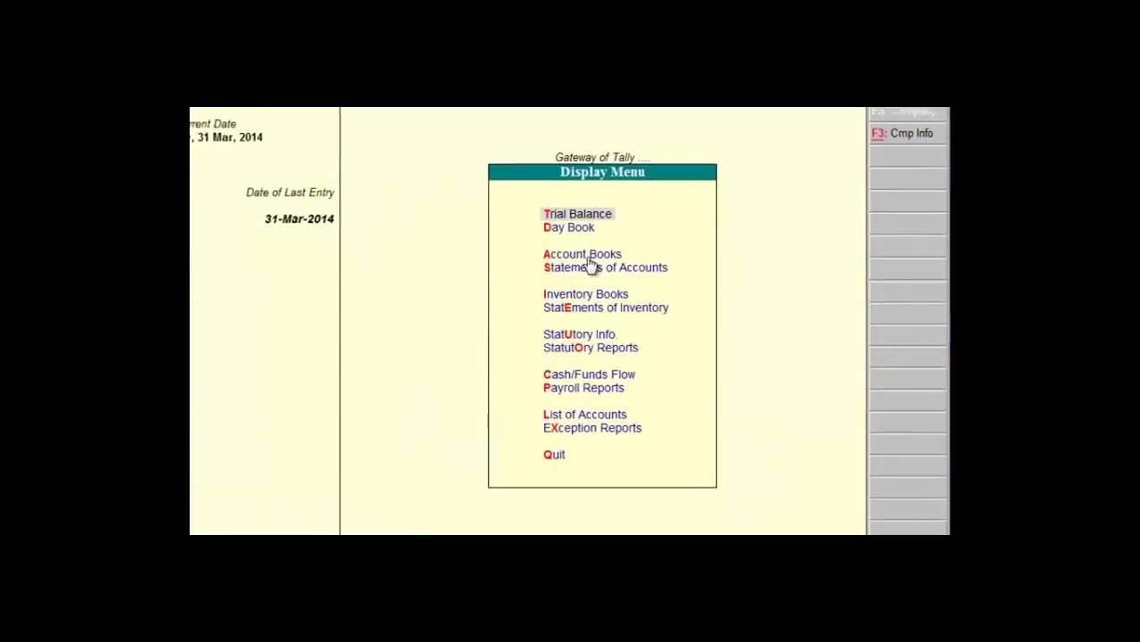
click(565, 255)
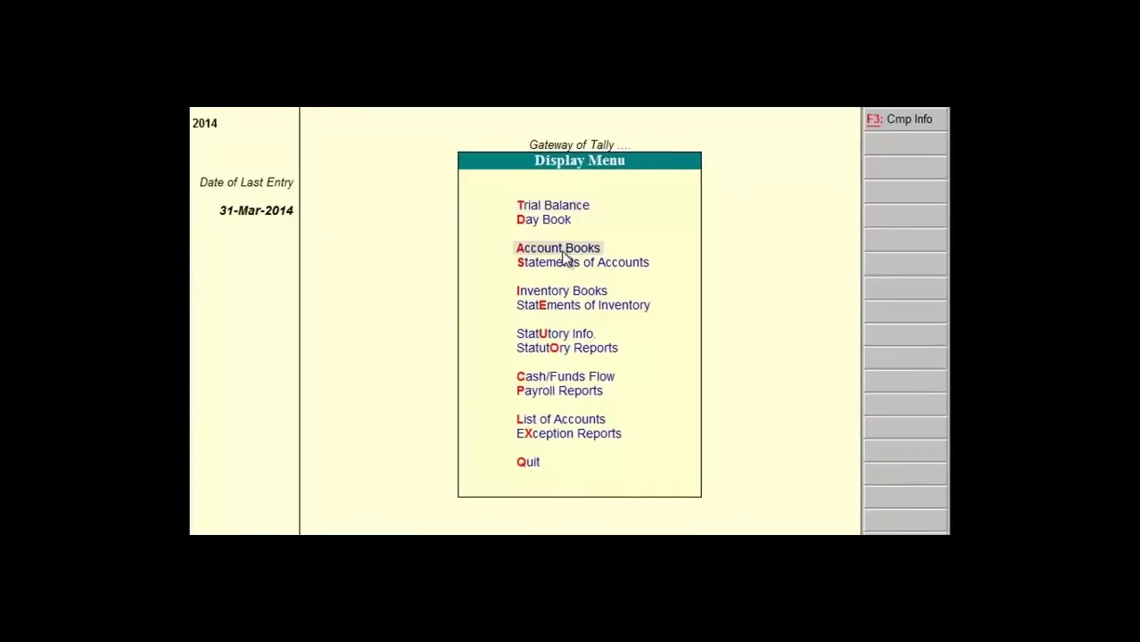
click(563, 256)
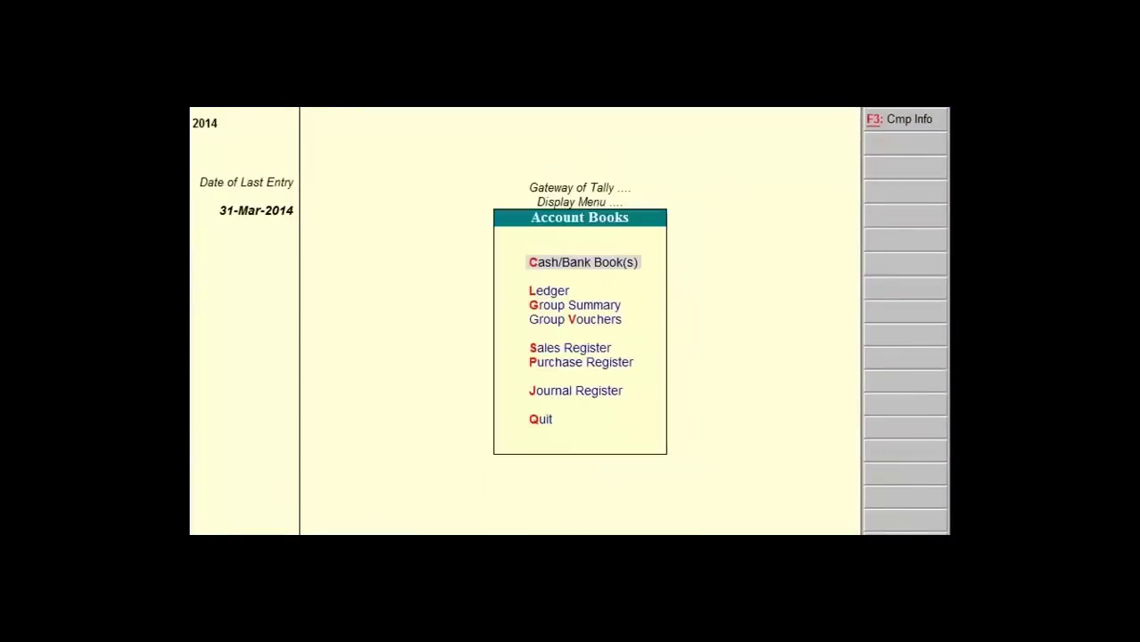
click(541, 294)
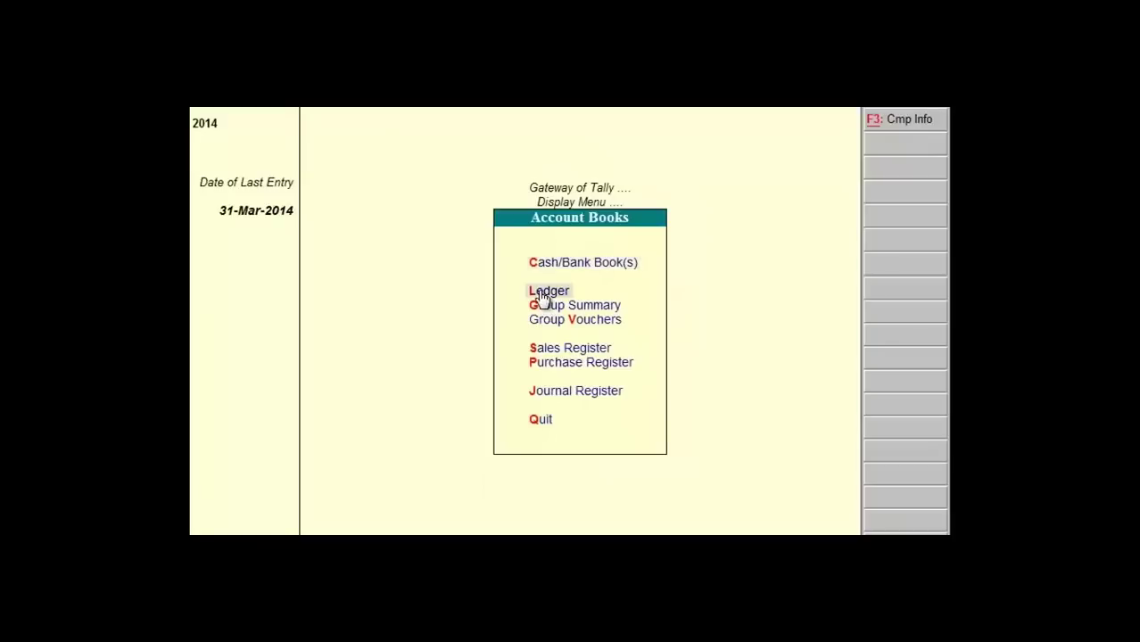
click(542, 294)
text(Sta)
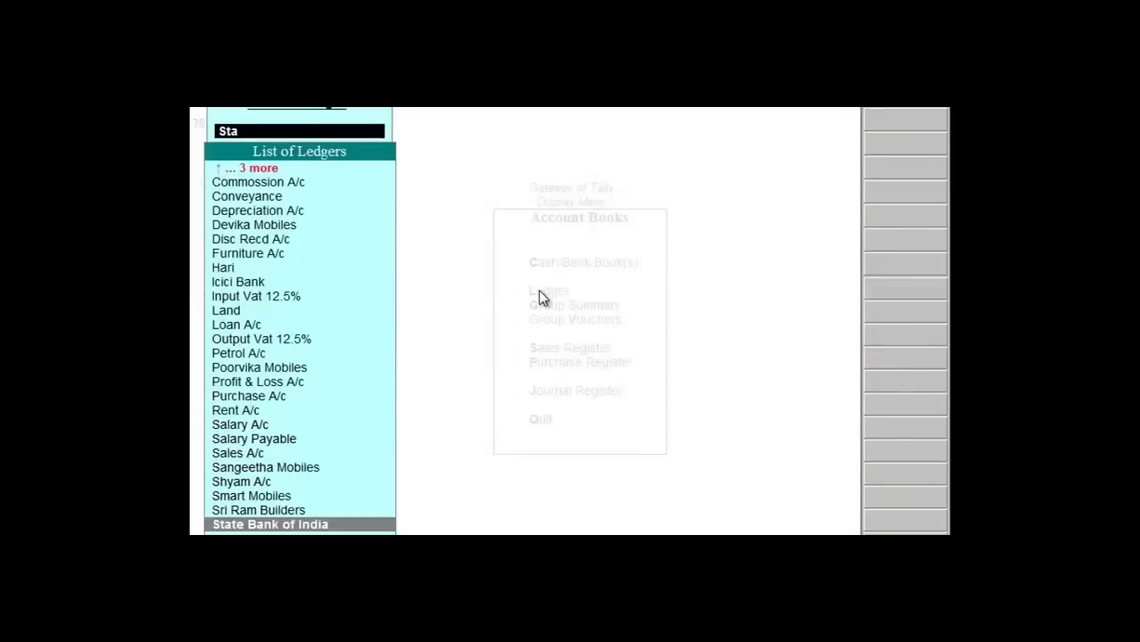
key(Return)
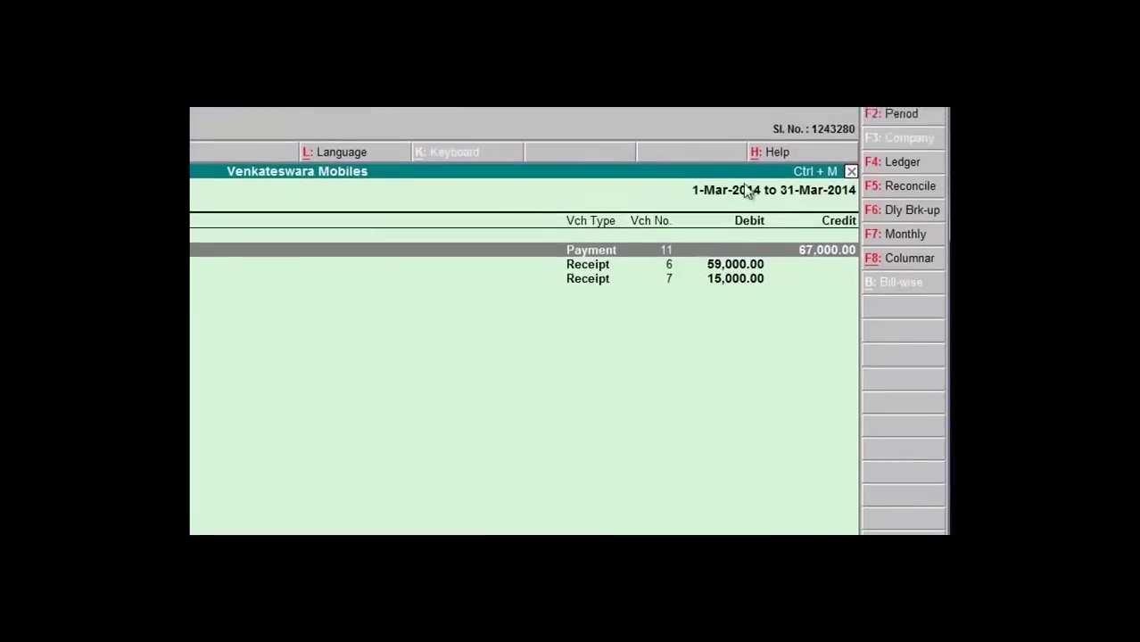
Change the ledger report period to run from 1-4-2013 to 31-3-2014.
click(902, 170)
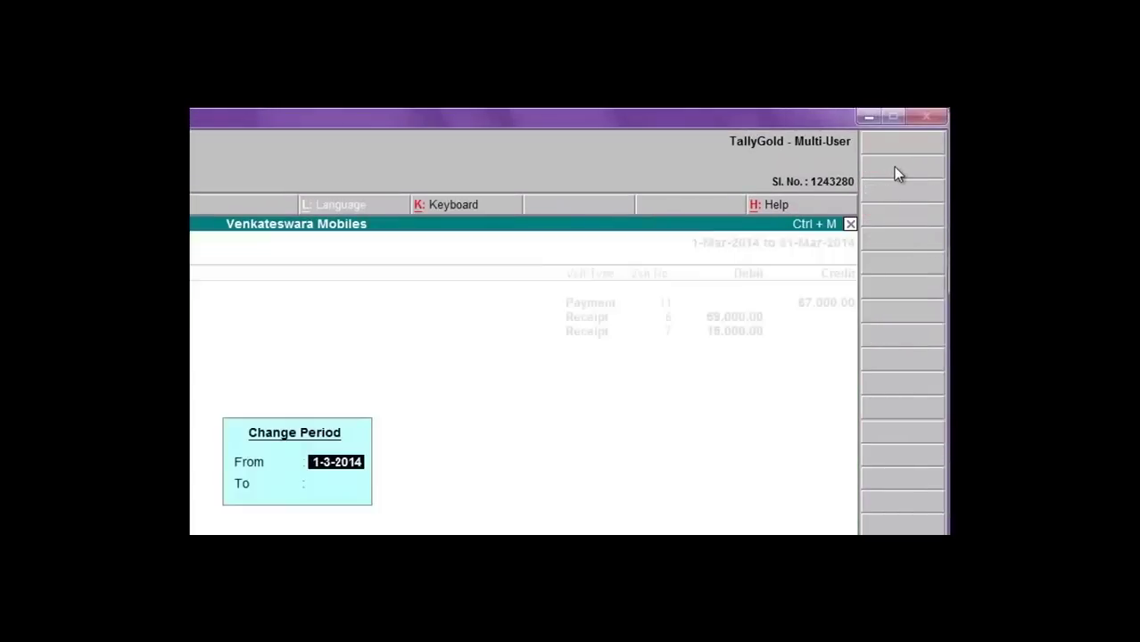
text(1-4-2013)
key(Return)
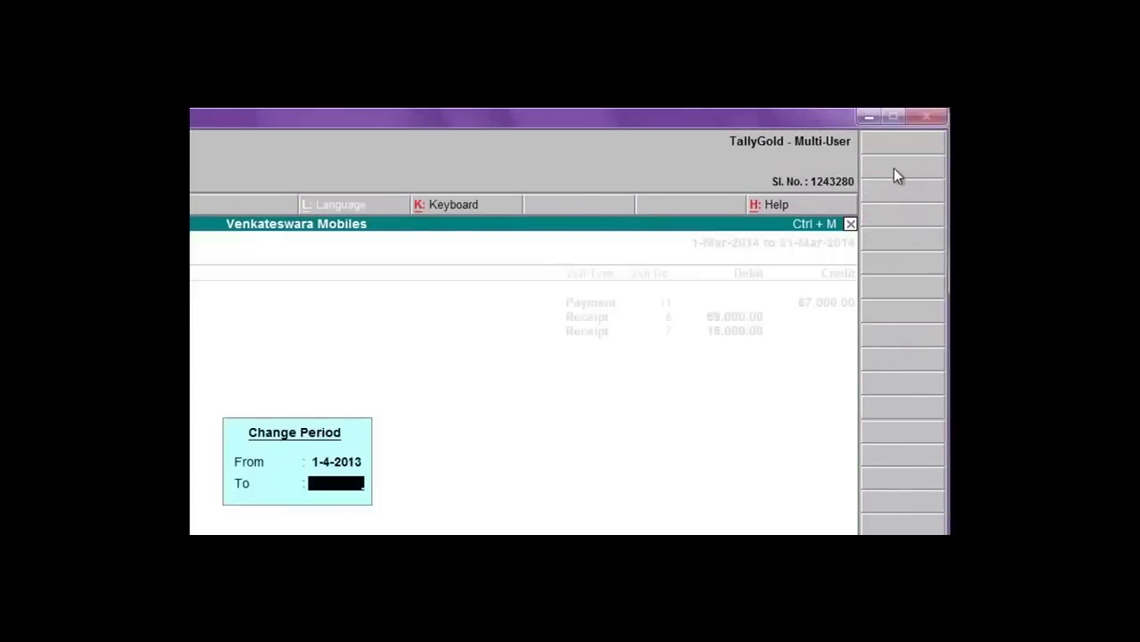
text(31-3)
key(Return)
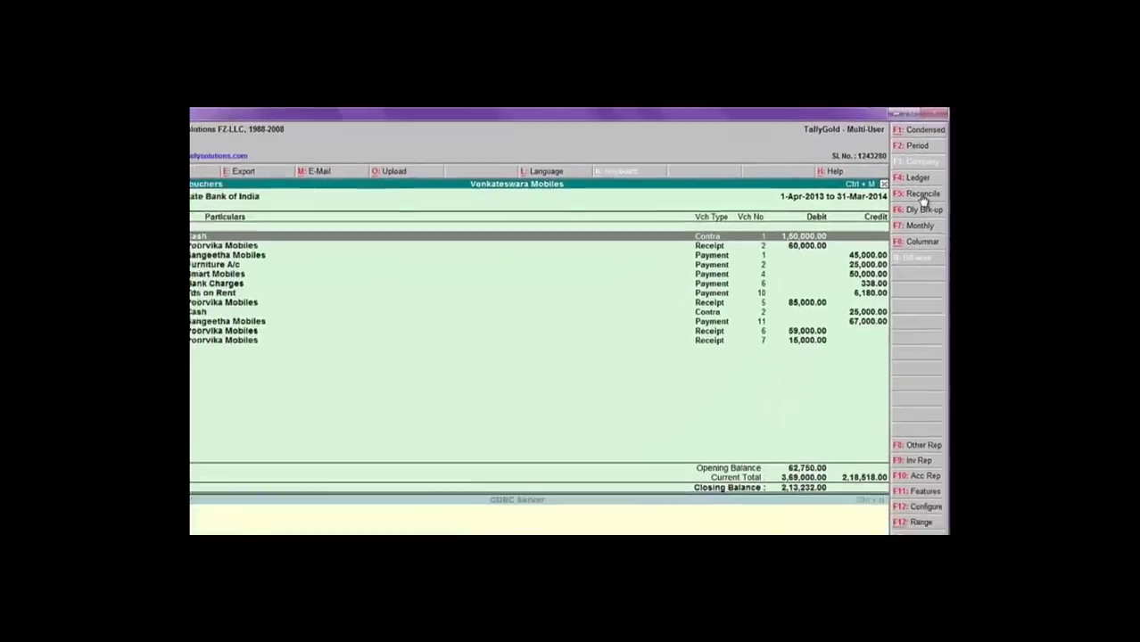
Open the bank reconciliation, compare it with the Excel statement, and set the Bank Charges bank date to 31-5-2013.
click(921, 195)
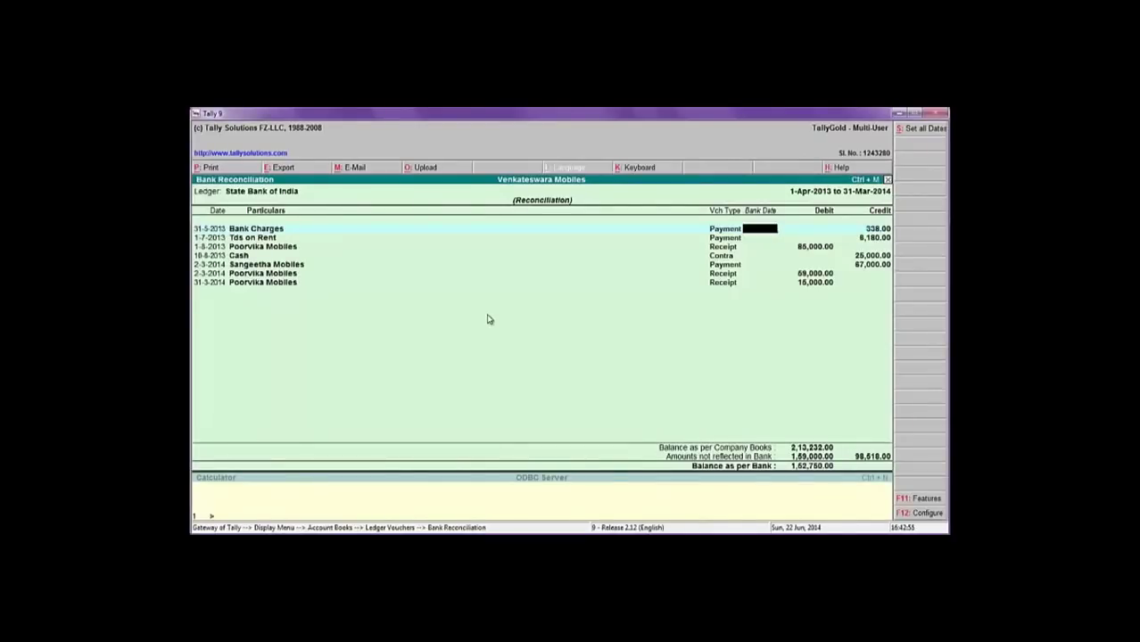
key(alt+Tab)
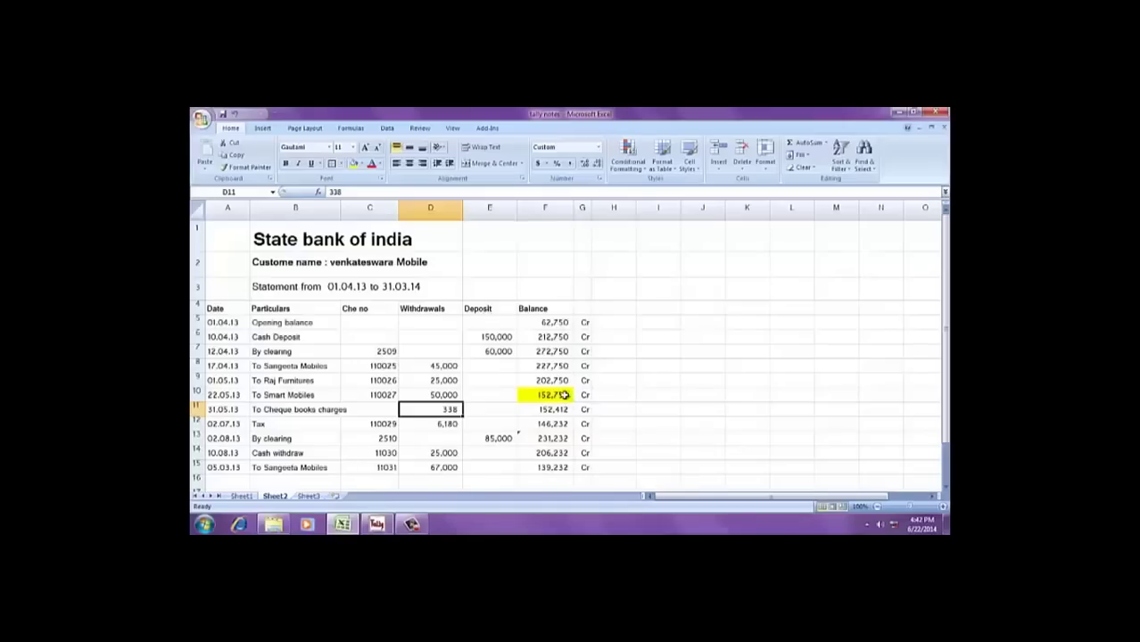
key(alt+Tab)
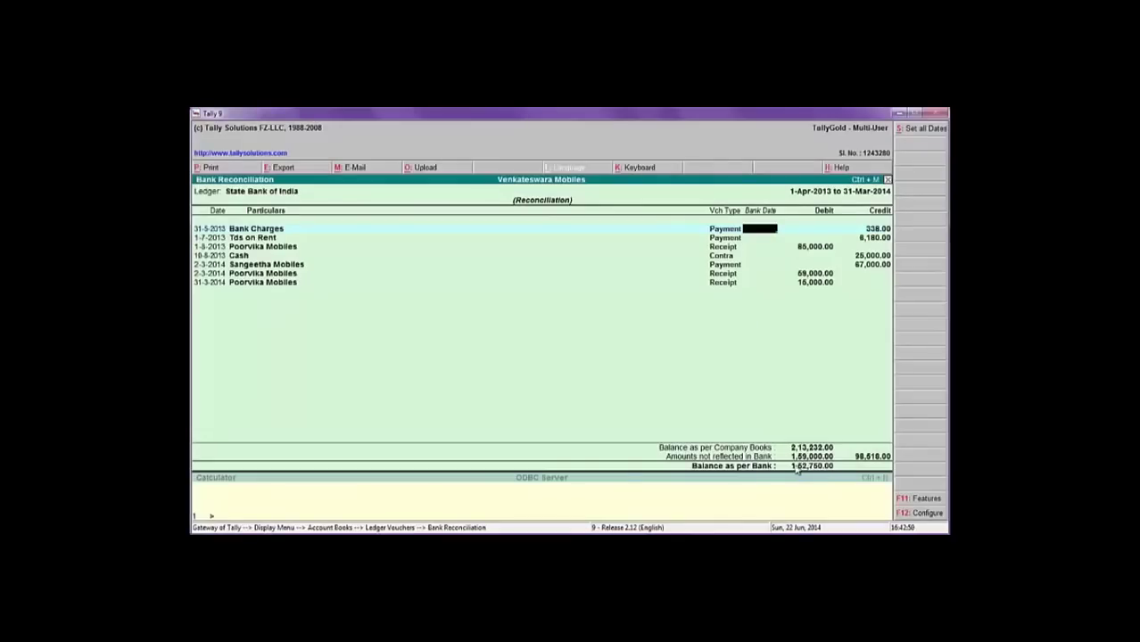
key(alt+Tab)
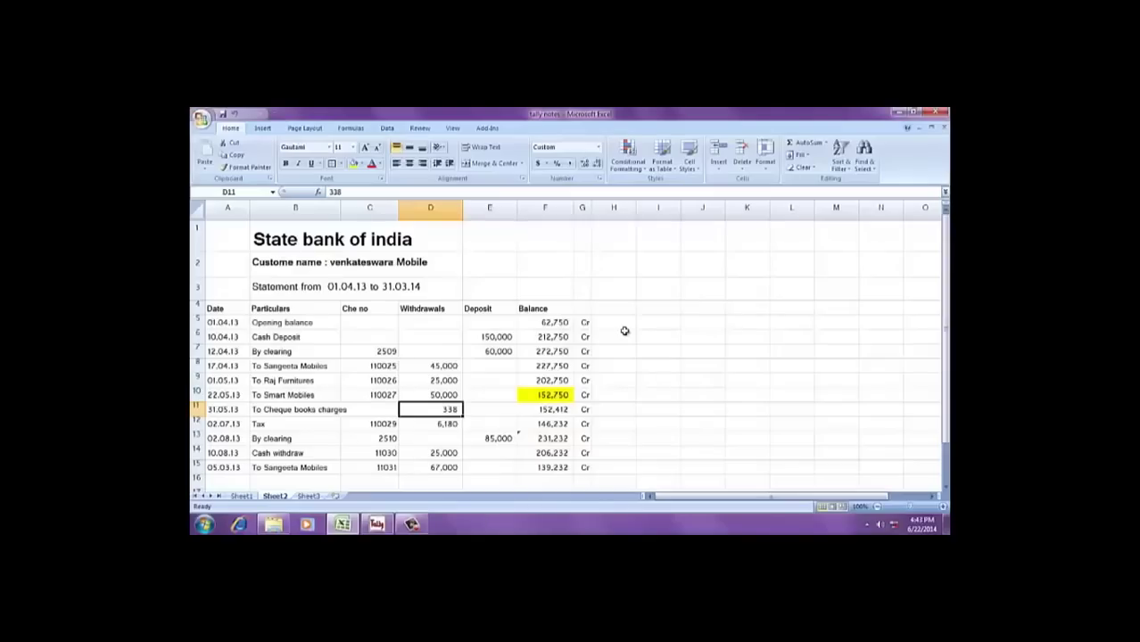
key(alt+Tab)
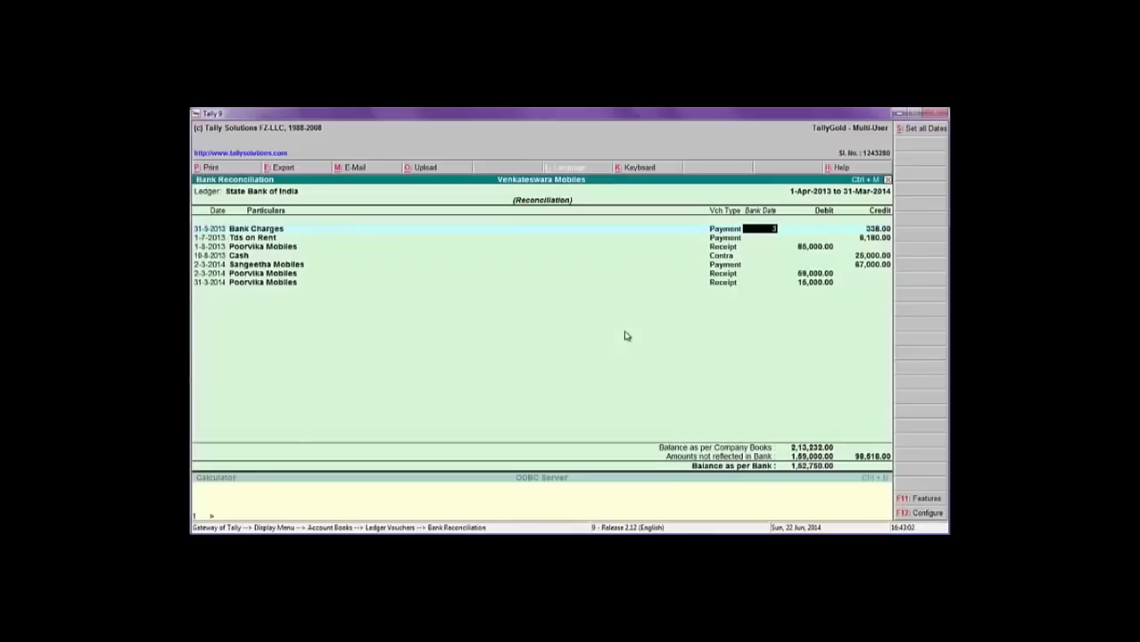
key(Return)
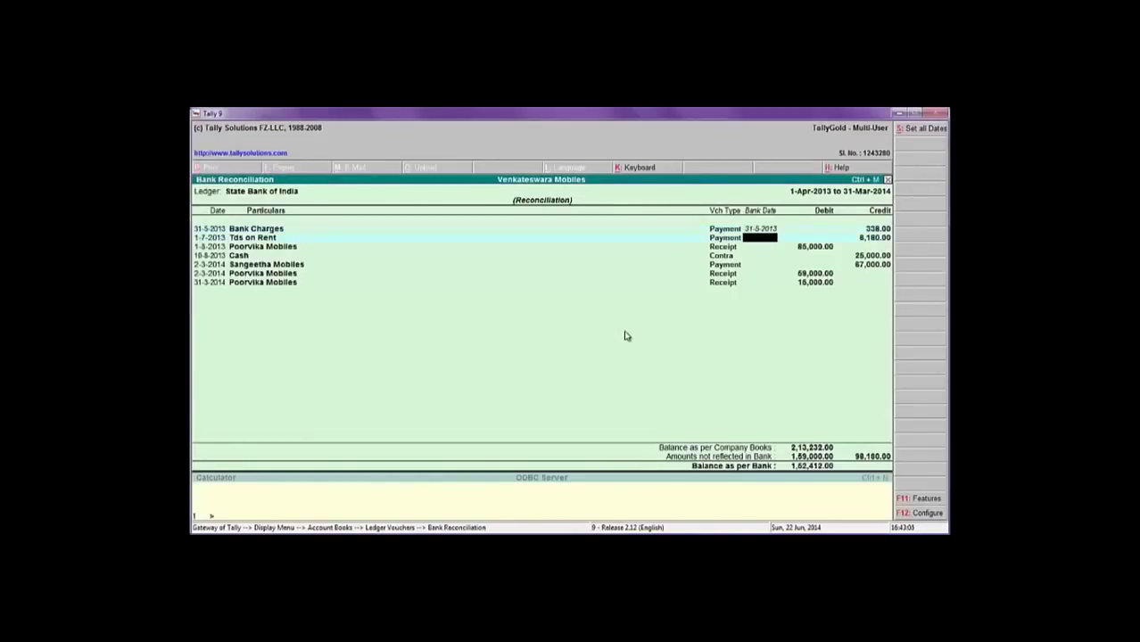
Check the tax entry in the Excel statement and set the Tds on Rent bank date to 2-7-2013 in Tally.
key(alt+Tab)
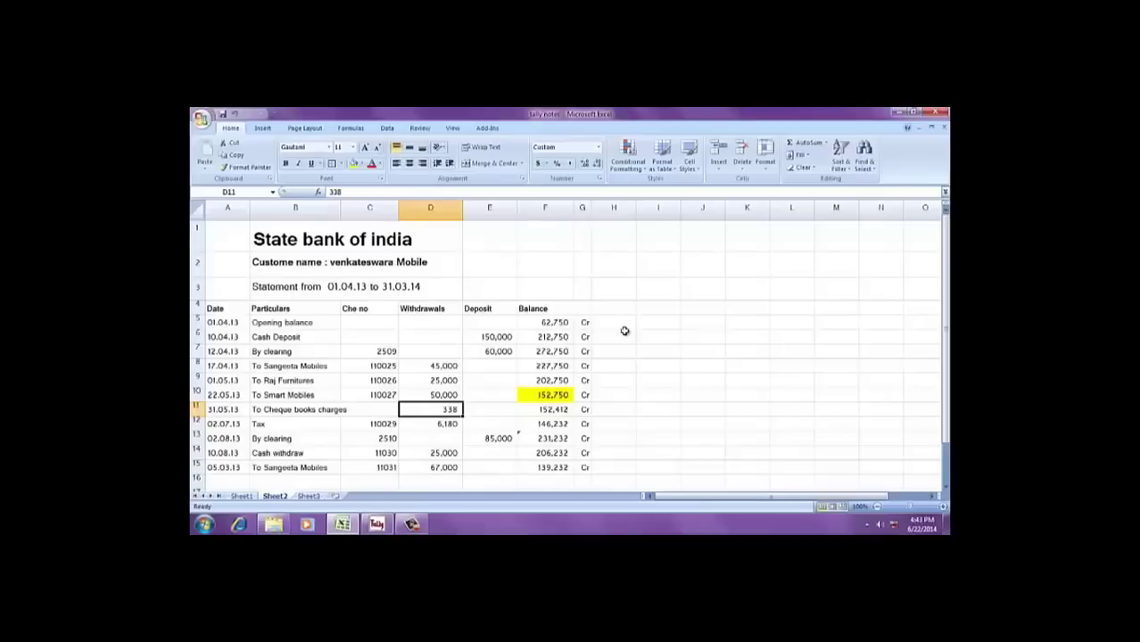
key(alt+Tab)
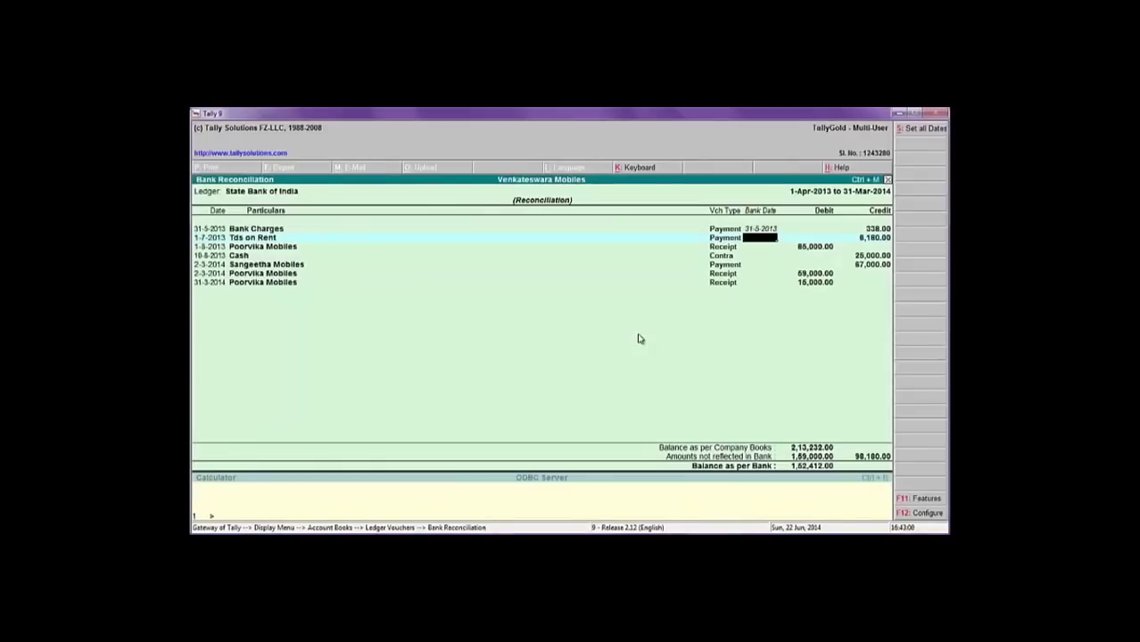
text(2-7)
key(Return)
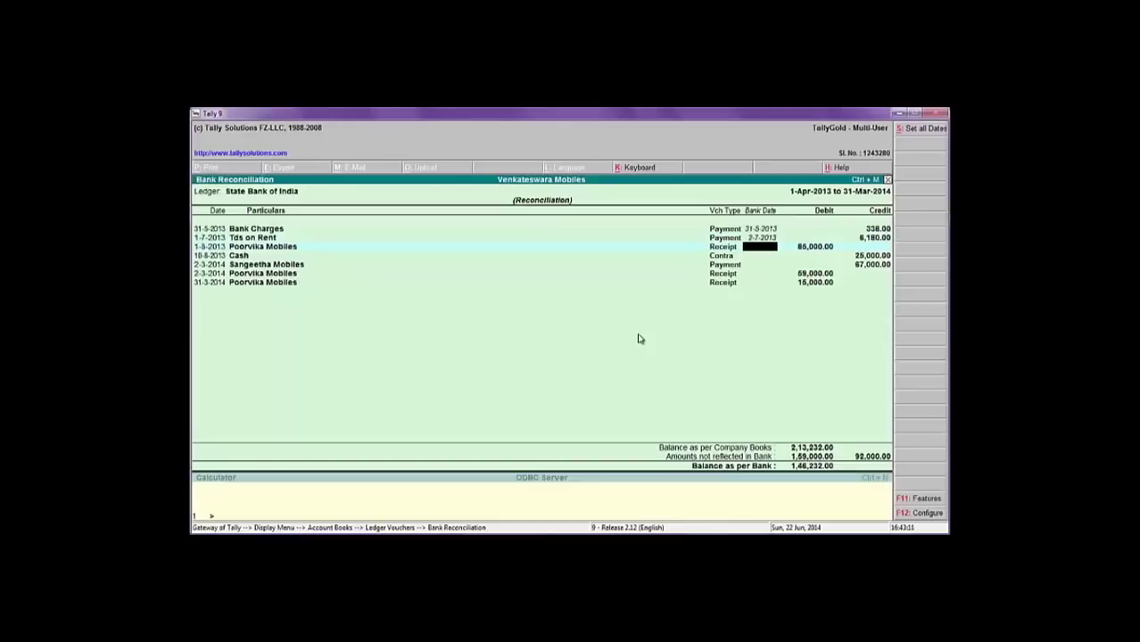
Look up the 85,000 clearing deposit in Excel and set the matching Poorvika Mobiles receipt's bank date to 2-8-2013 in Tally.
key(alt+Tab)
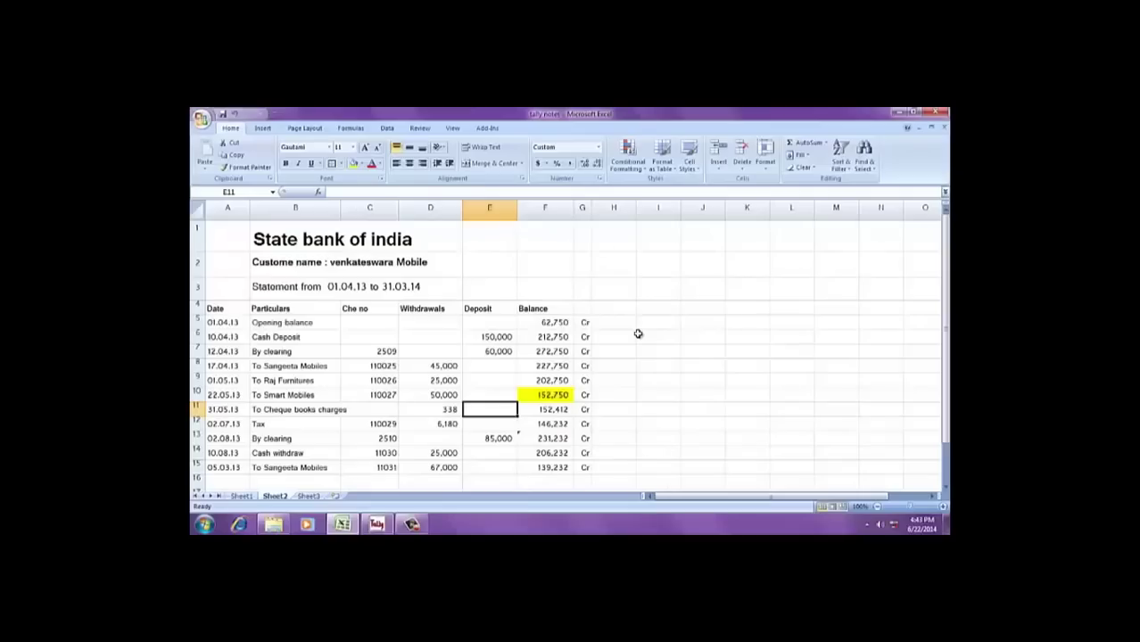
click(507, 439)
key(alt+Tab)
text(2-8)
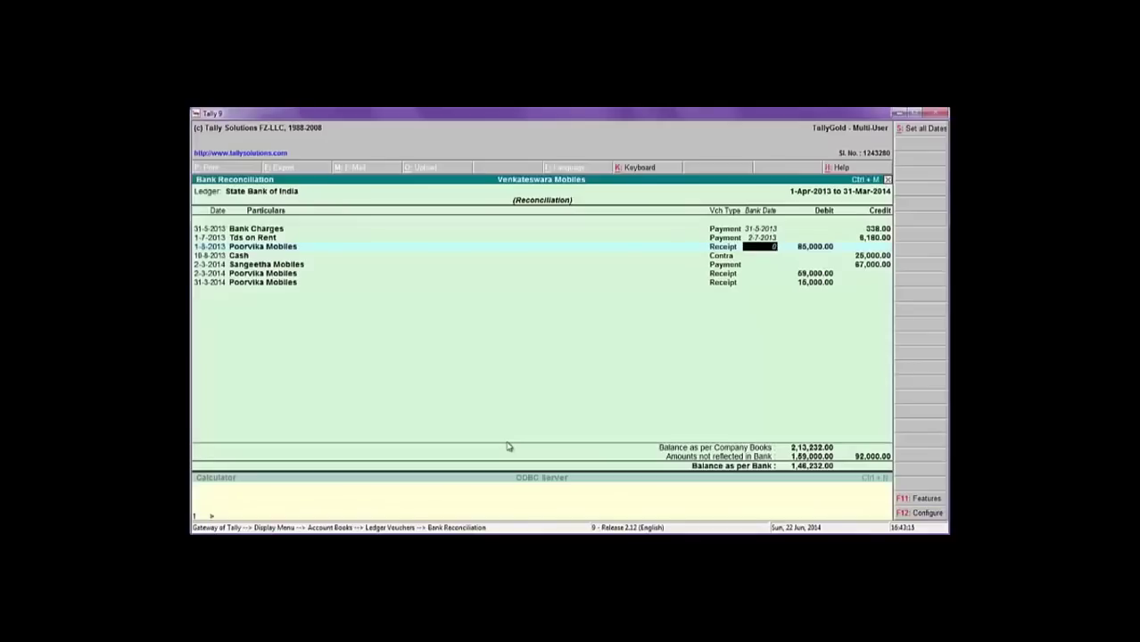
key(Return)
Find the 25,000 cash withdrawal in Excel and set the Cash contra entry's bank date to 10-8-2013 in Tally.
key(alt+Tab)
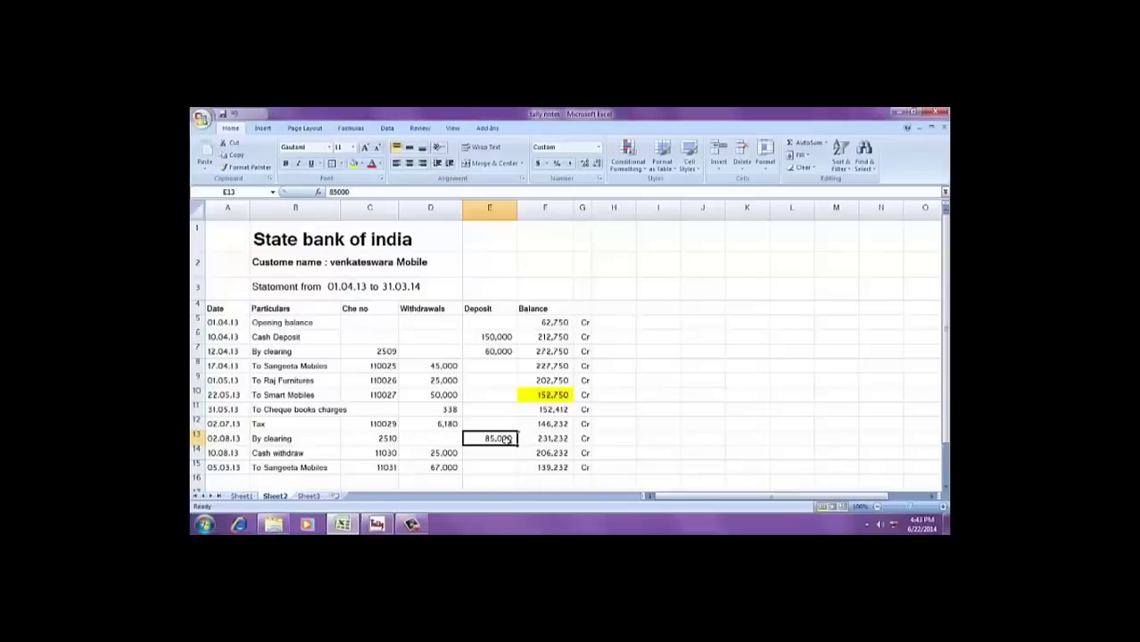
key(Left)
key(Down)
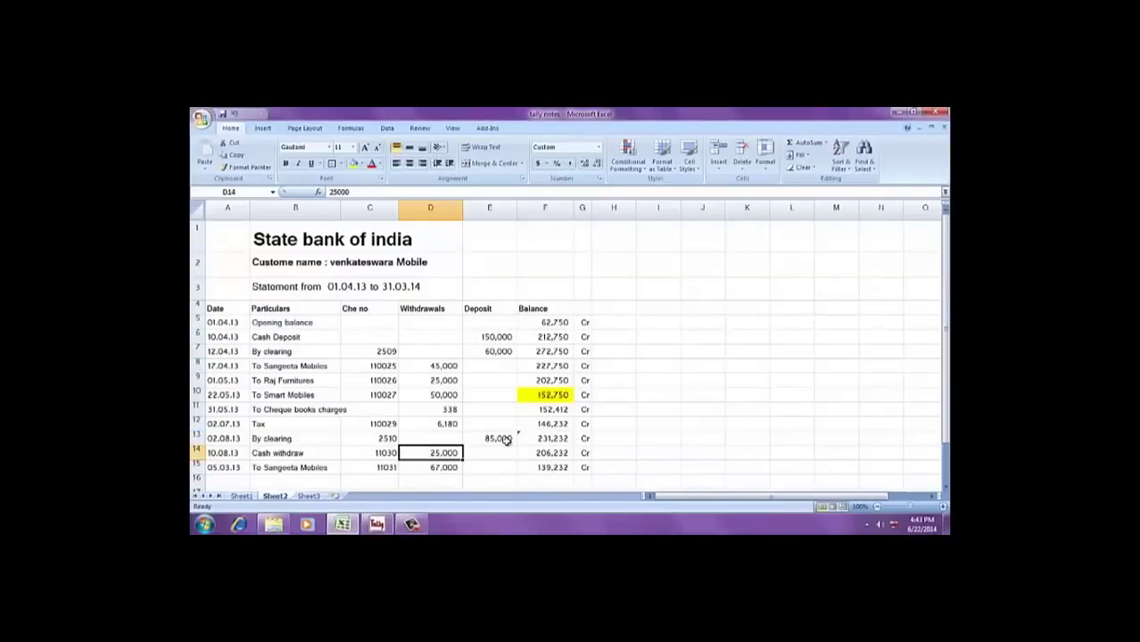
key(alt+Tab)
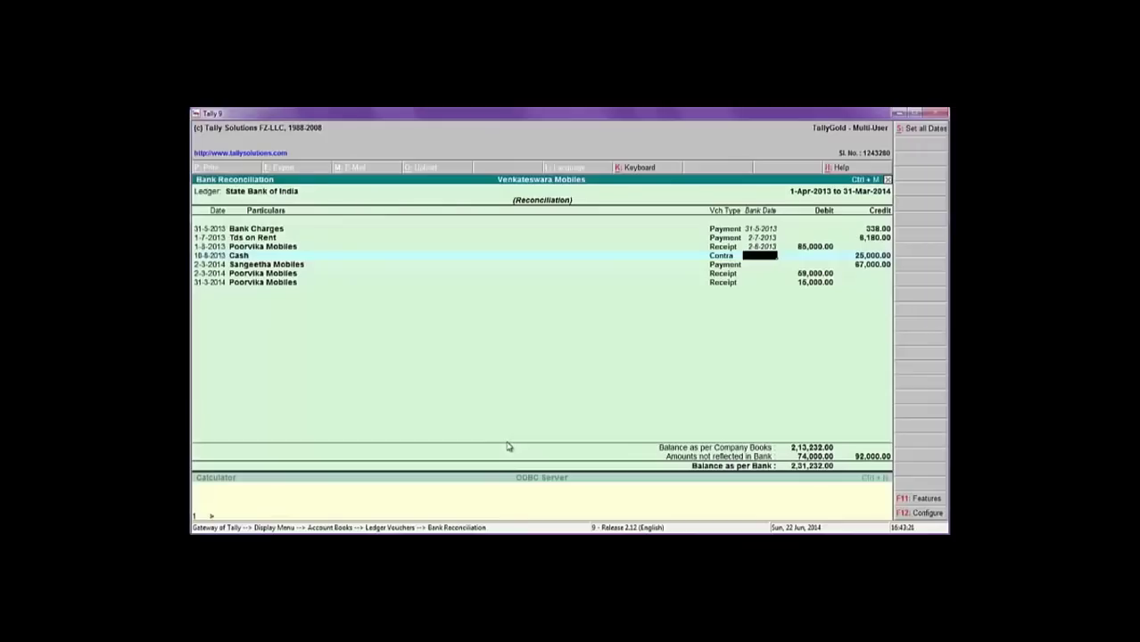
key(alt+Tab)
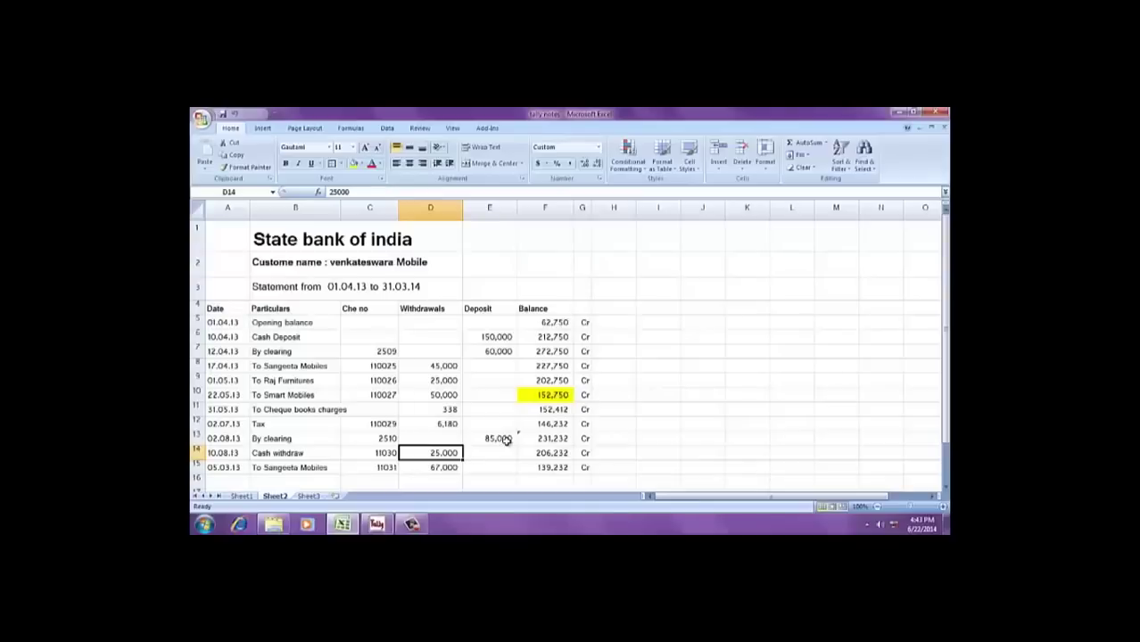
key(alt+Tab)
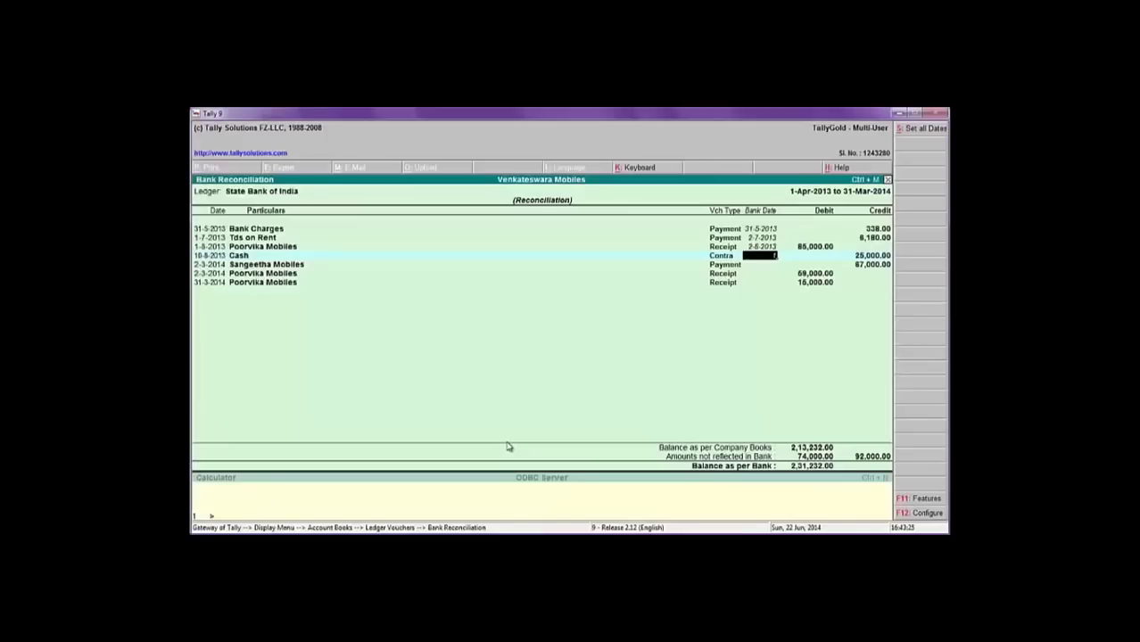
text(1-08)
key(Return)
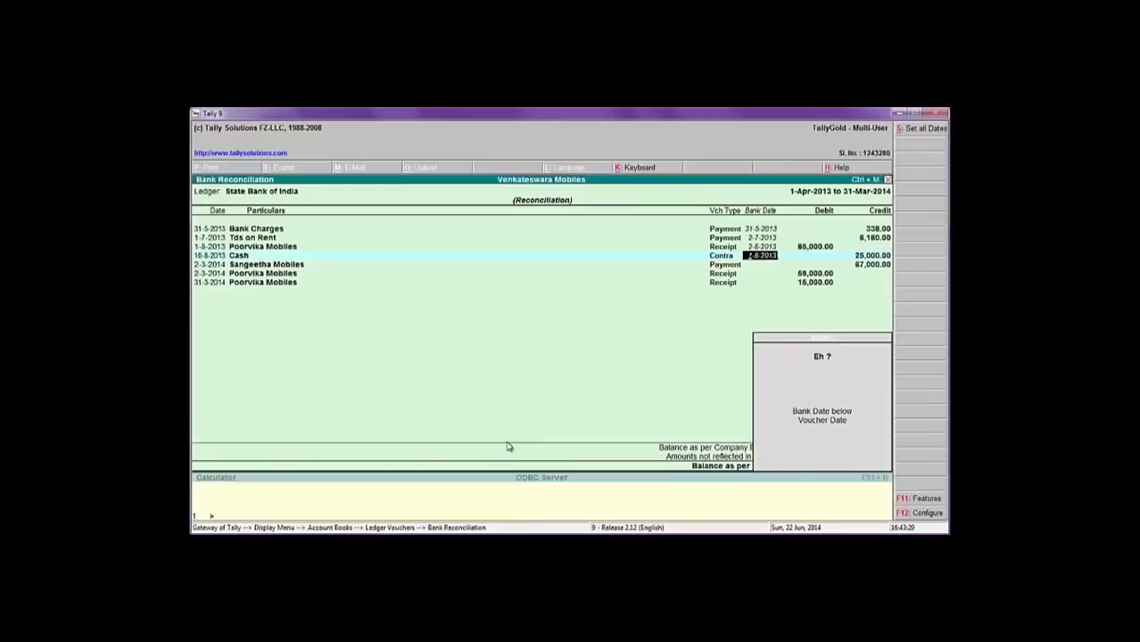
text(10-08)
key(Return)
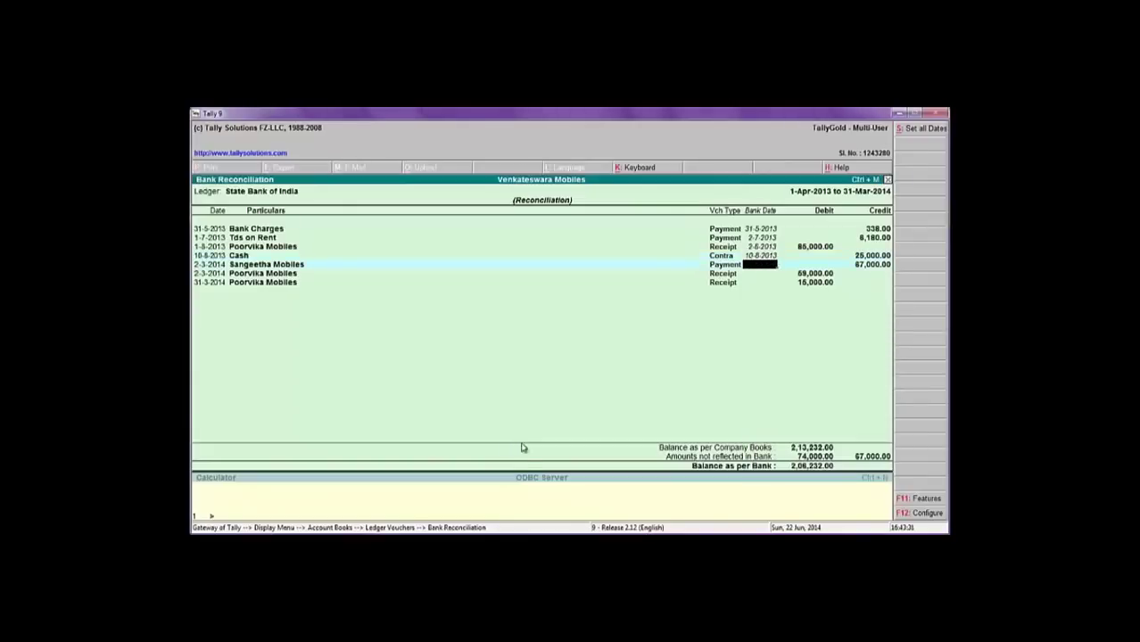
Switch to Excel and highlight the balance of the 10.08.13 cash withdrawal in yellow.
key(alt+Tab)
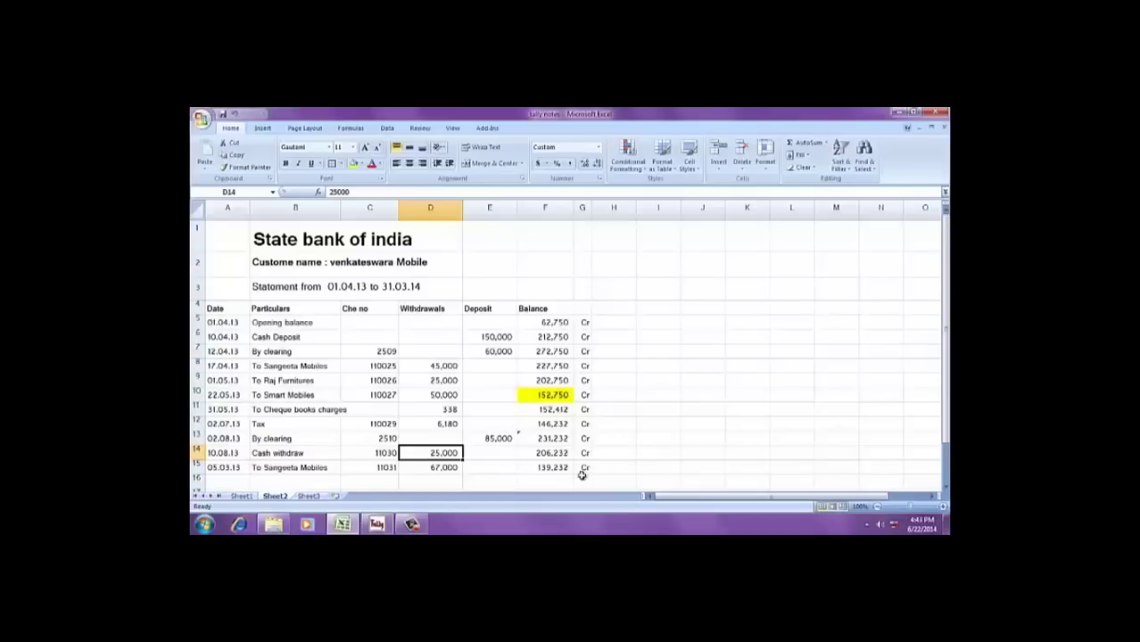
click(559, 453)
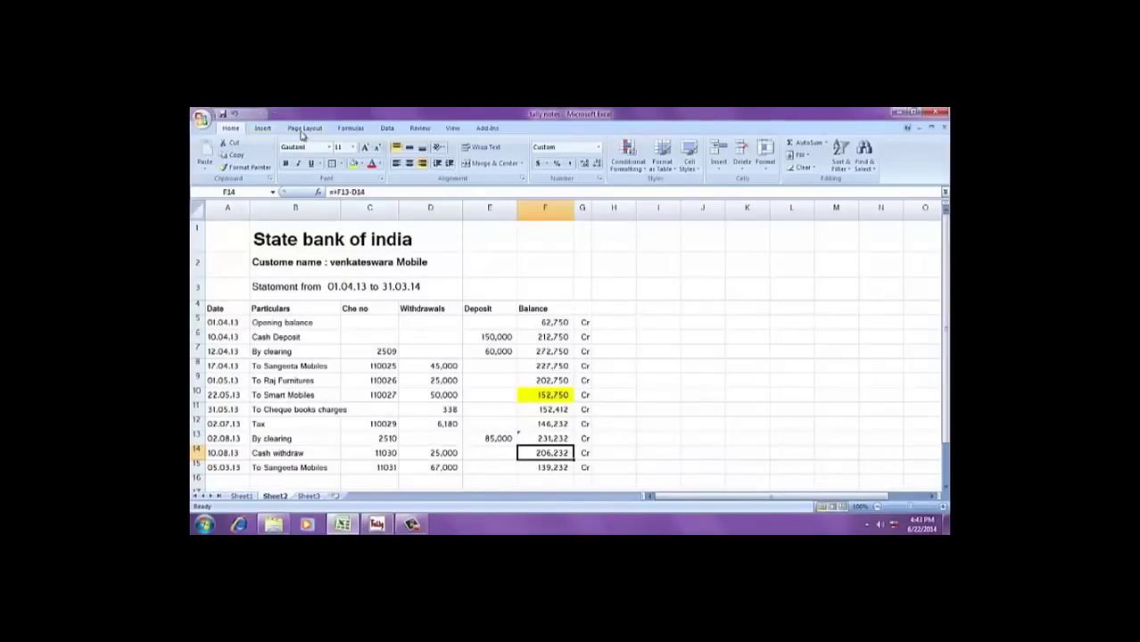
click(353, 164)
scroll(461, 451, down, 1)
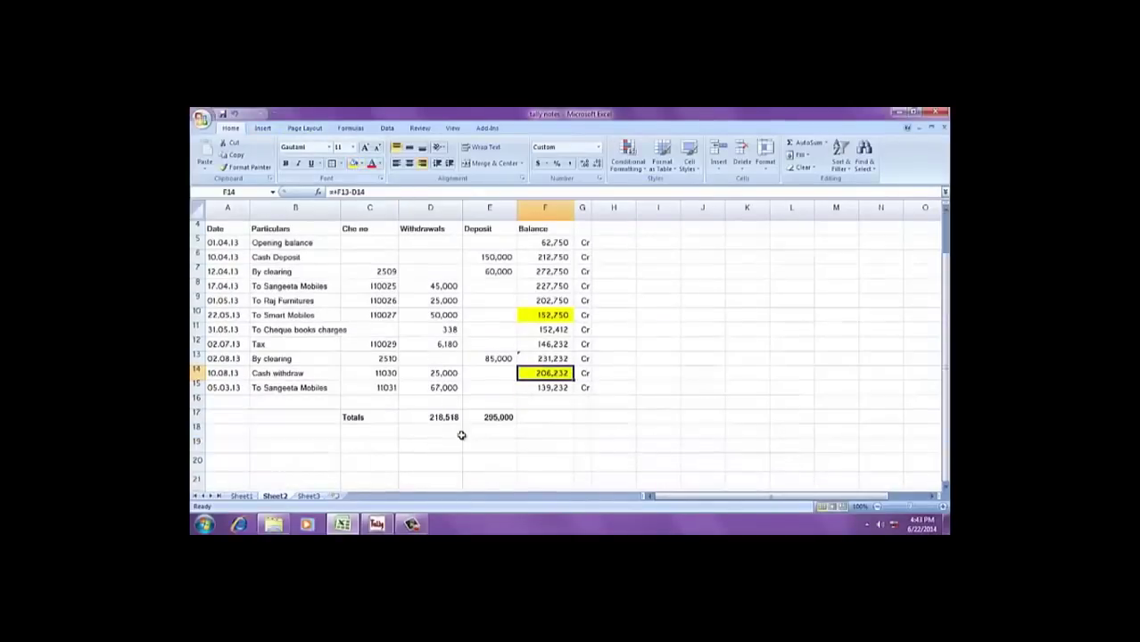
Find the 67,000 withdrawal in the Excel statement and set the Sangeetha Mobiles payment's bank date to 5-3-2014 in Tally.
click(443, 387)
key(alt+Tab)
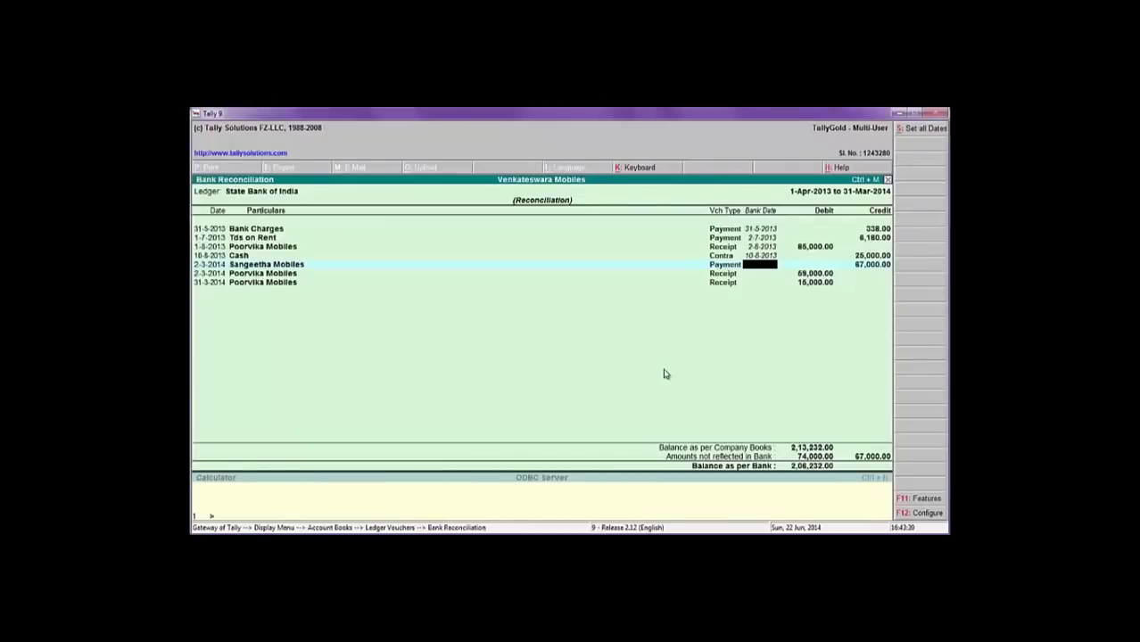
key(alt+Tab)
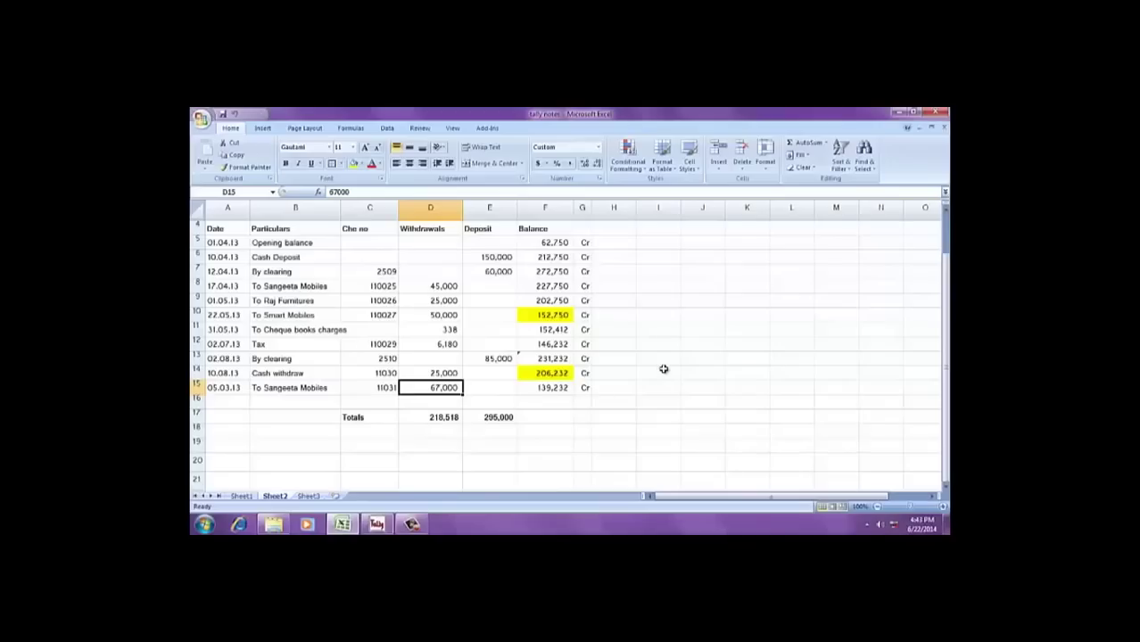
key(alt+Tab)
text(5-3-2014)
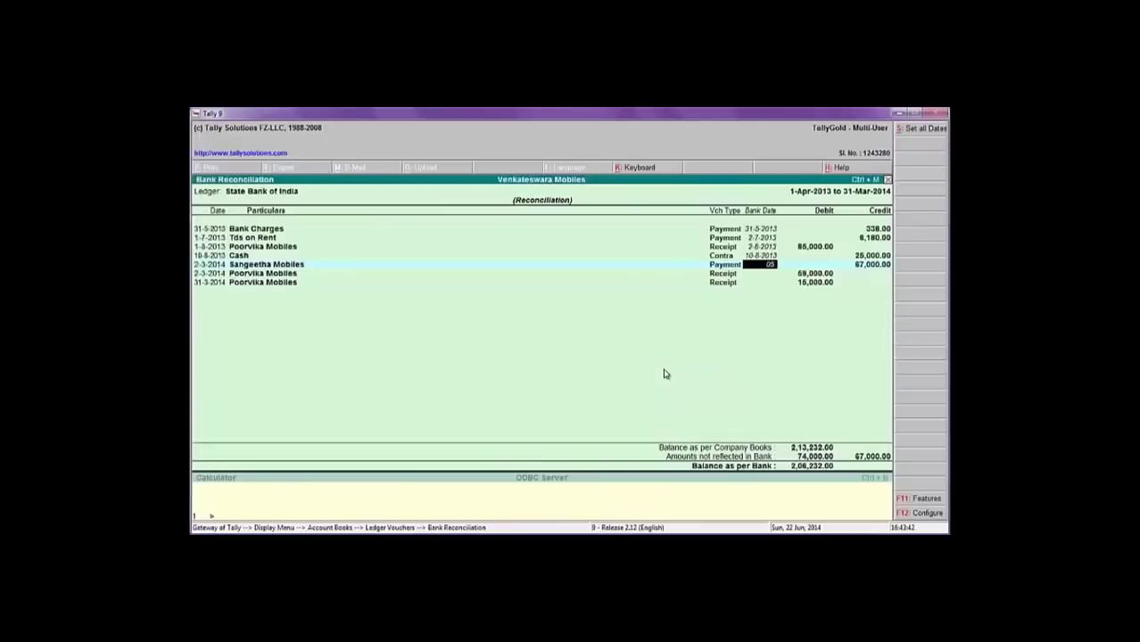
key(Return)
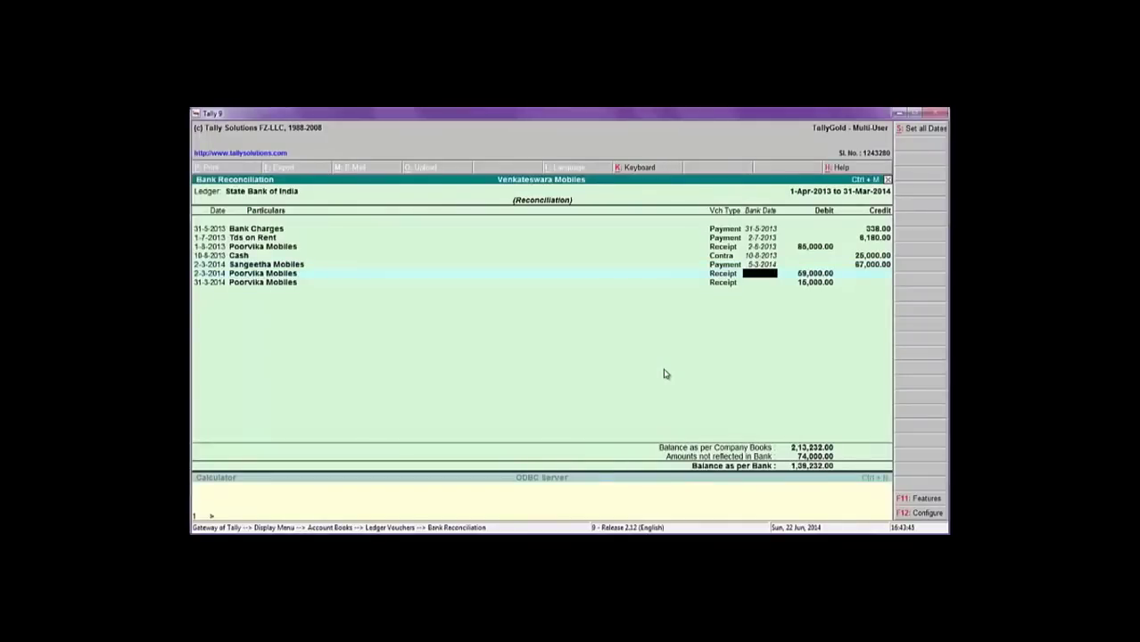
Check the final balance in Excel and accept Tally's bank reconciliation, leaving the last two Poorvika Mobiles receipts without bank dates.
key(alt+Tab)
click(553, 387)
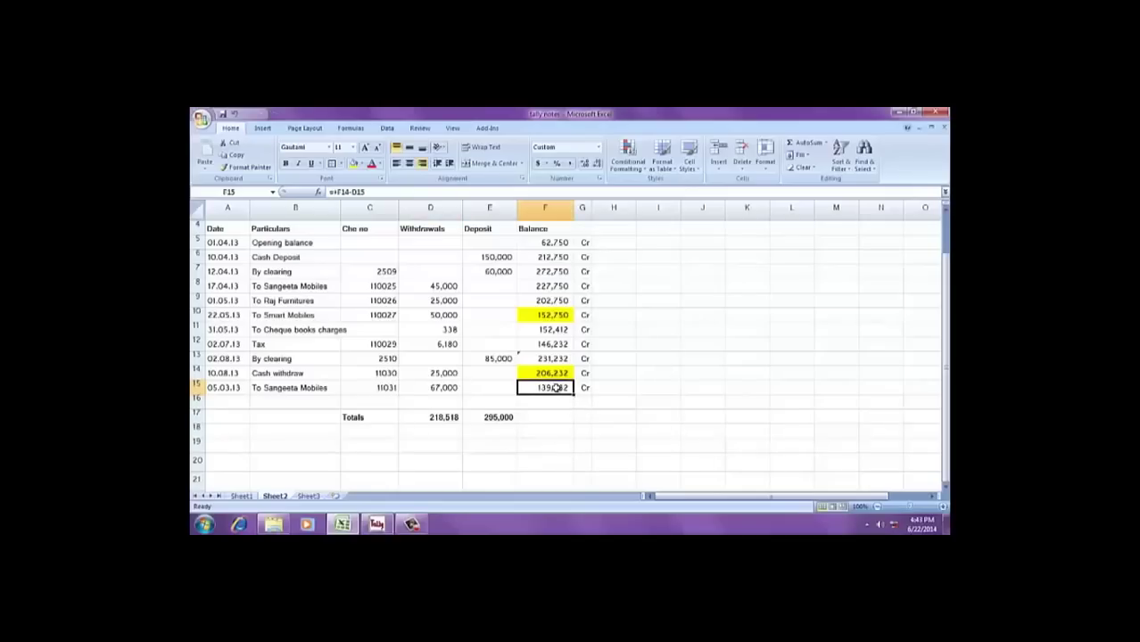
key(alt+Tab)
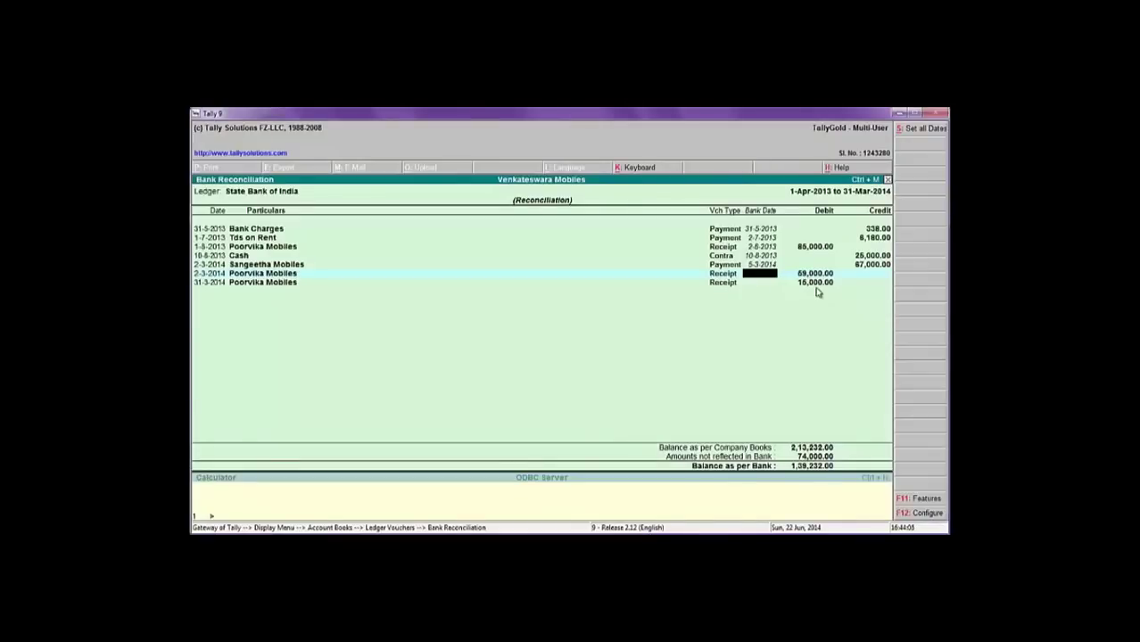
key(Return)
key(Return)
key(Return)
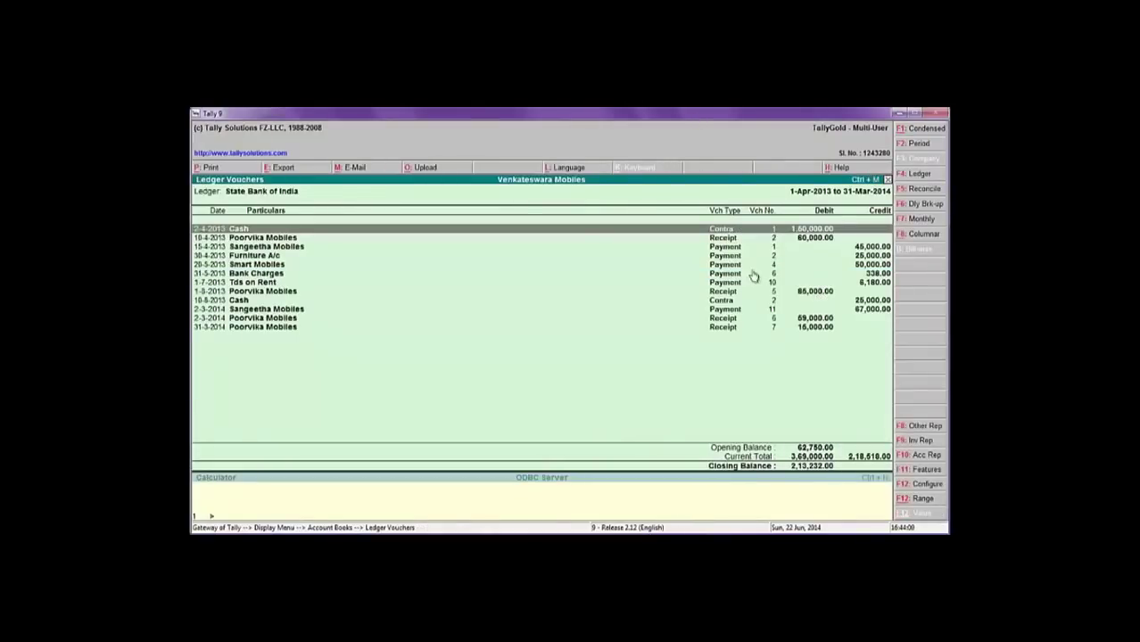
Reopen the bank reconciliation in Tally and highlight the statement's final balance in yellow in Excel.
click(919, 190)
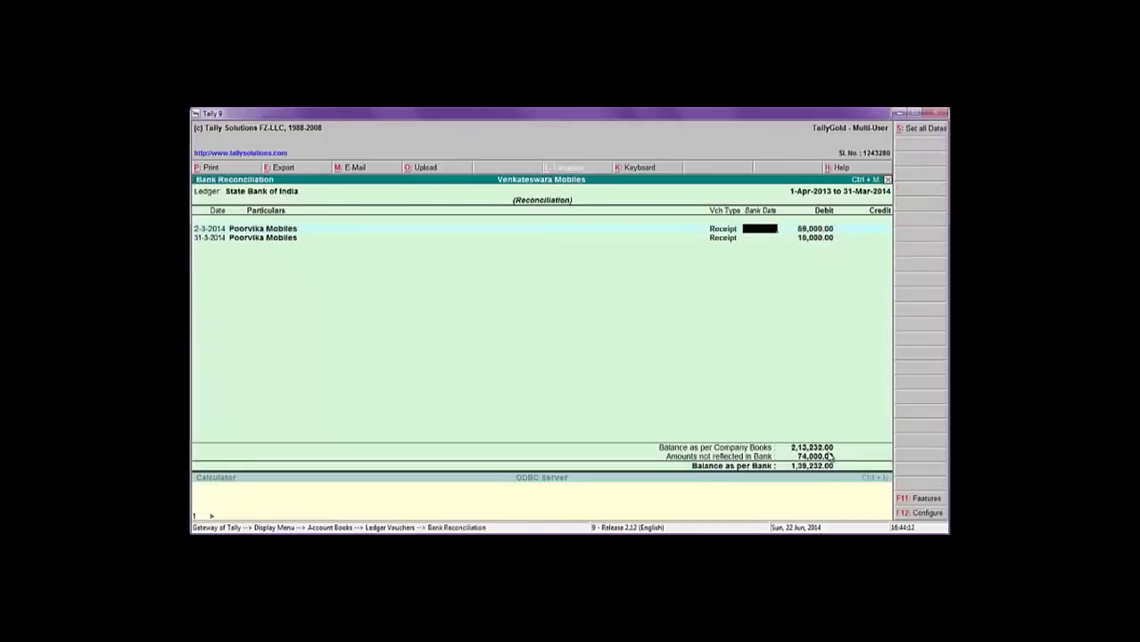
key(alt+Tab)
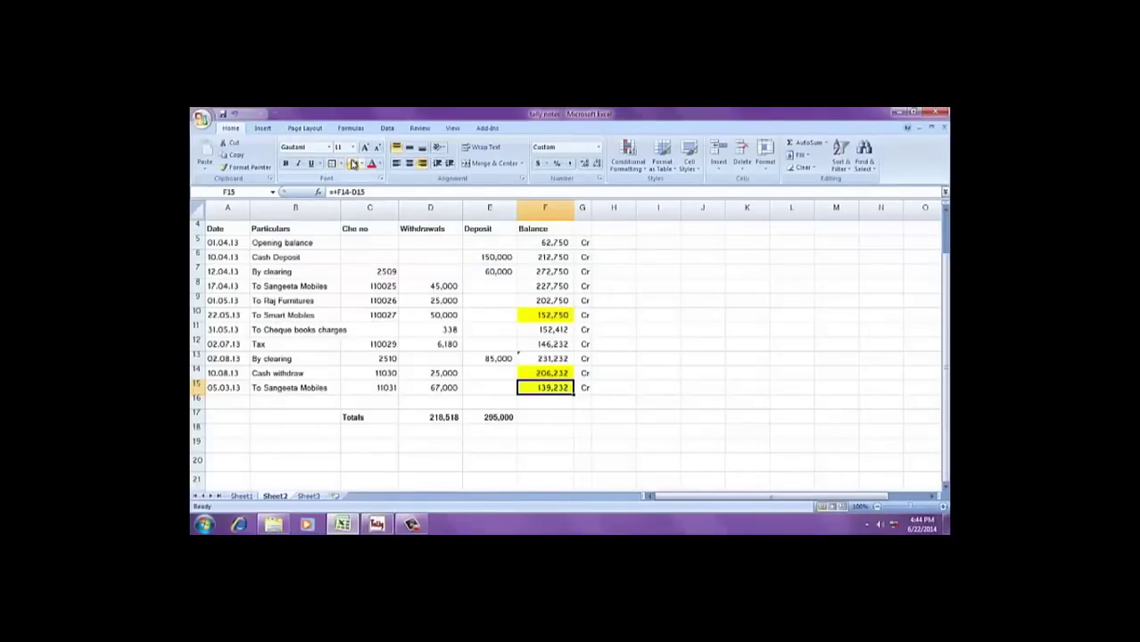
key(alt+Tab)
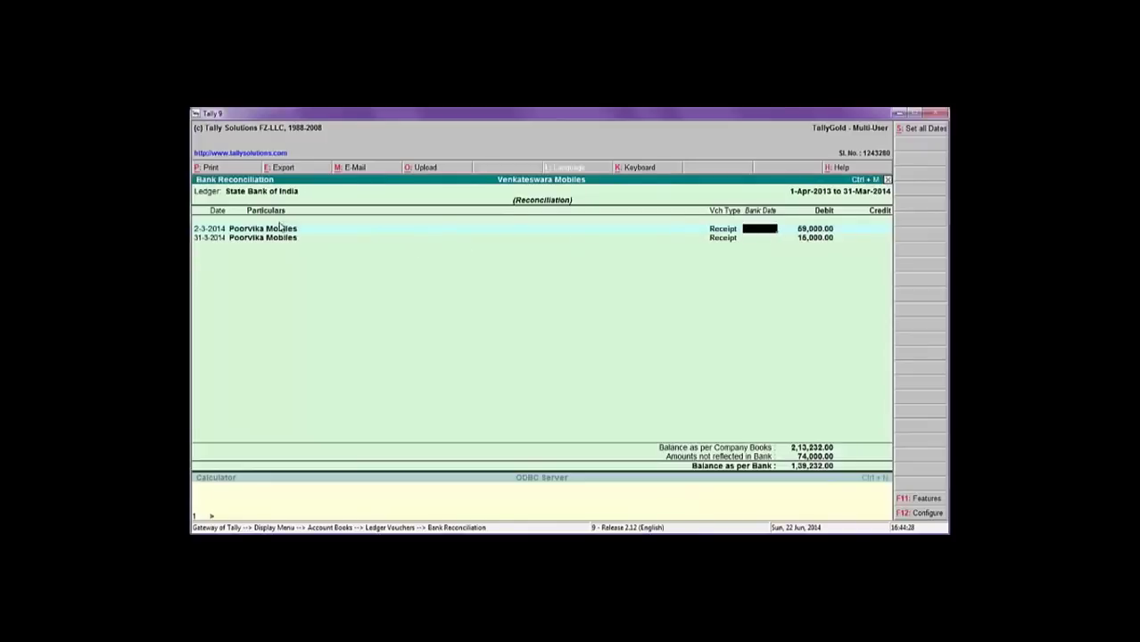
Show the narrations of the two undated Poorvika Mobiles receipts, compare them with the Excel statement, and leave the reconciliation without accepting.
key(alt+F1)
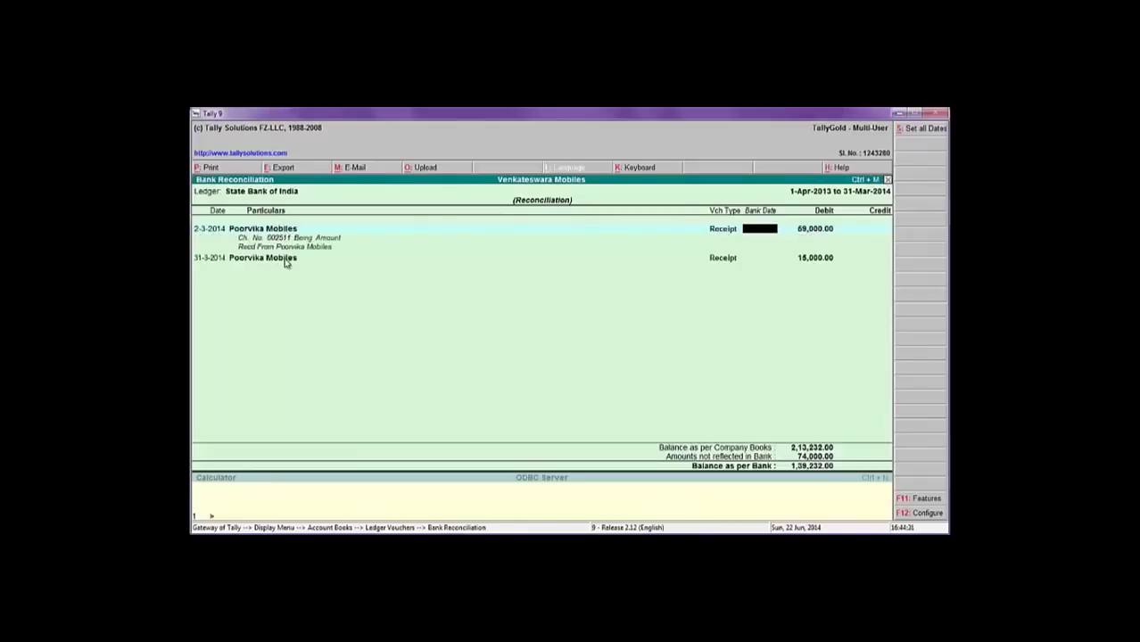
key(Down)
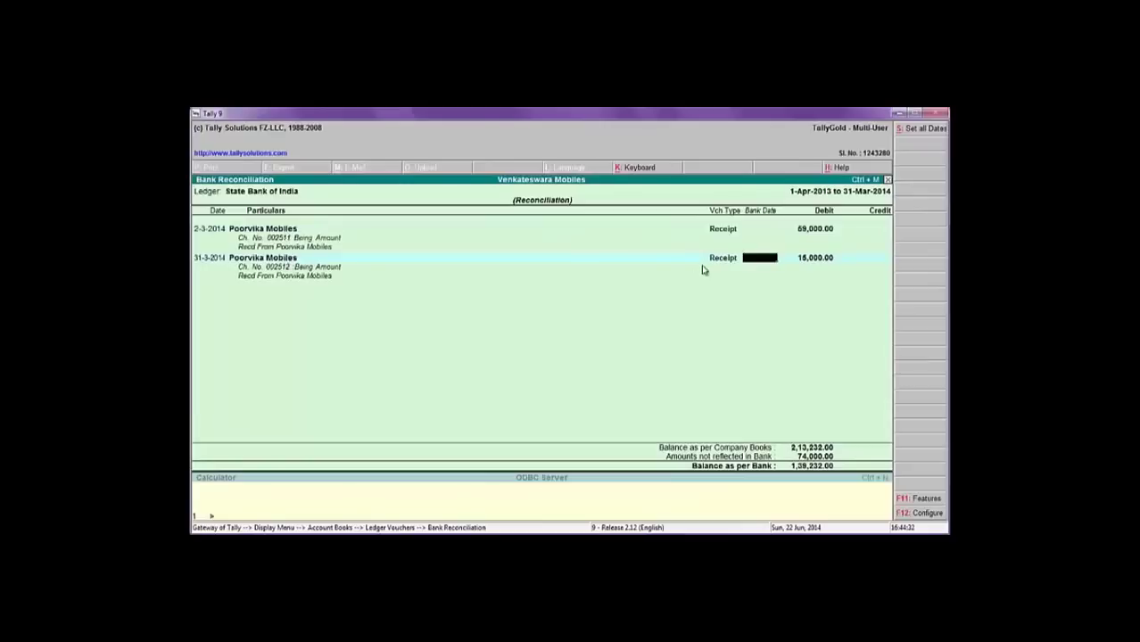
key(alt+Tab)
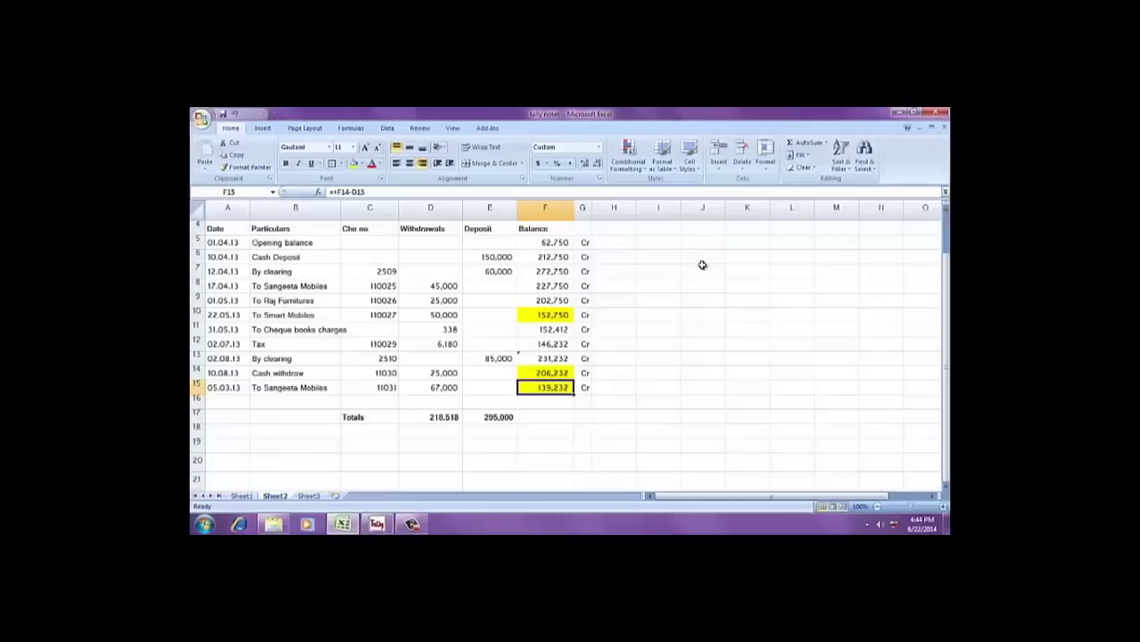
key(alt+Tab)
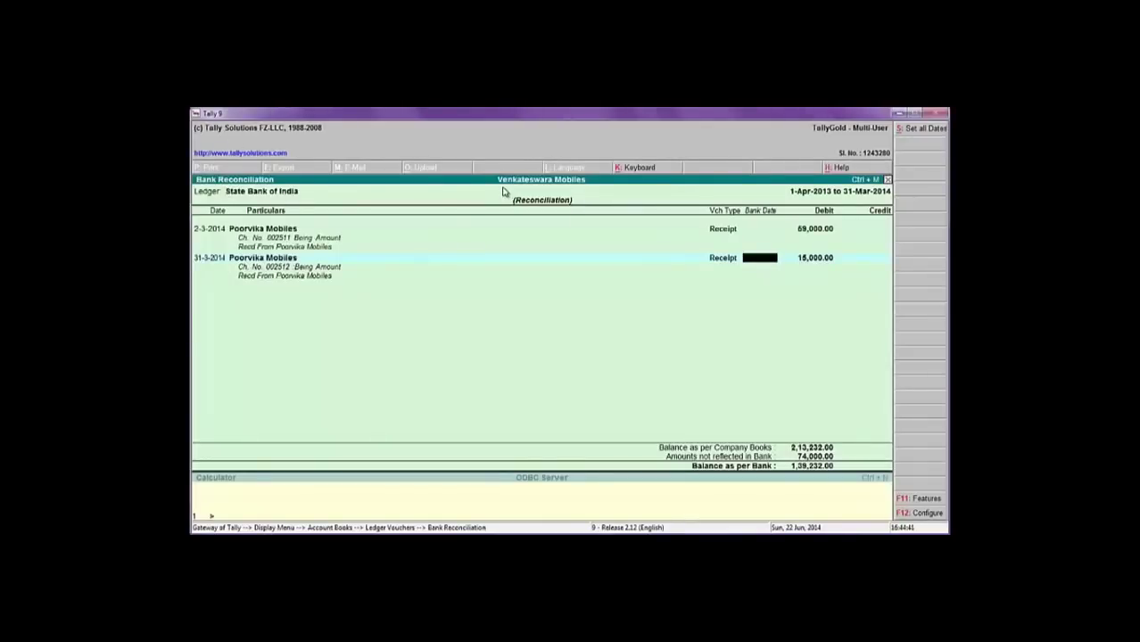
key(Return)
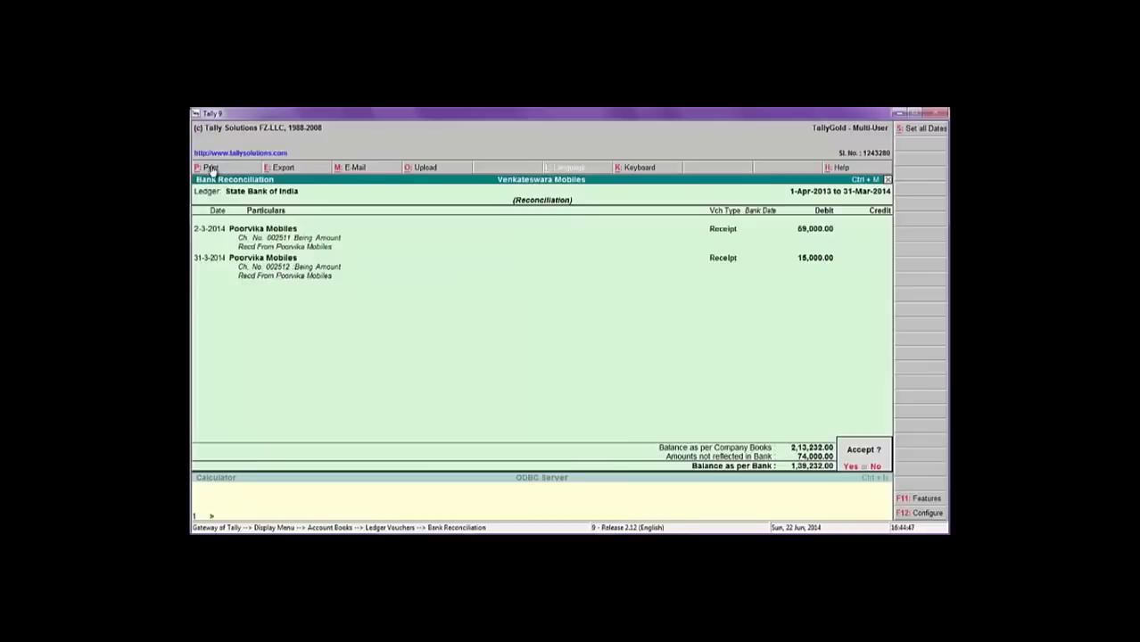
key(n)
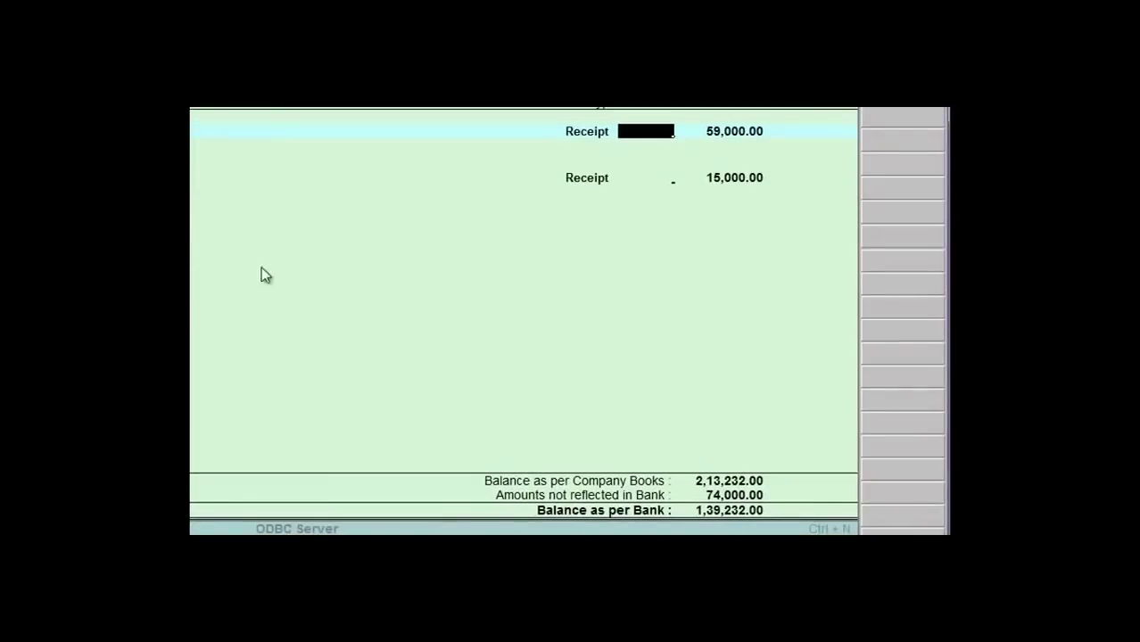
key(Escape)
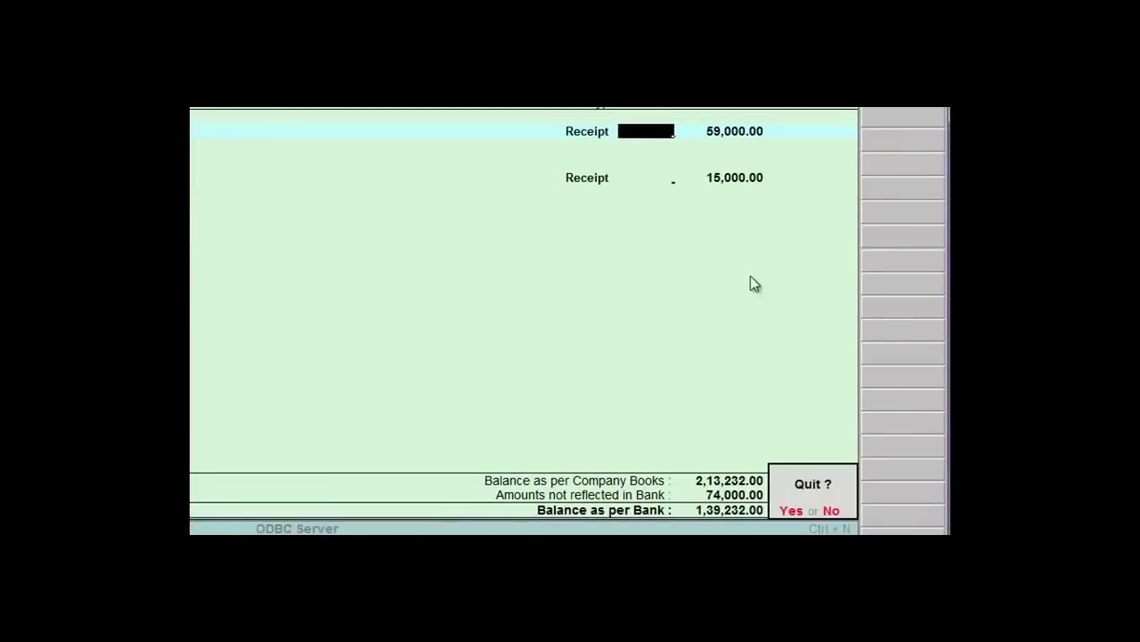
key(y)
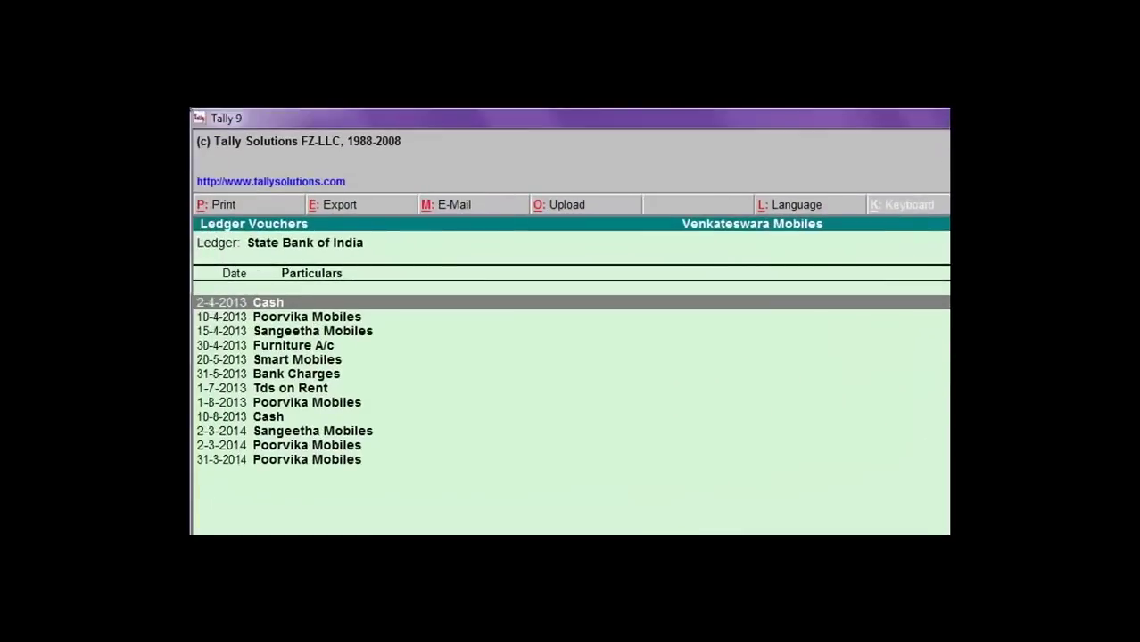
Preview the State Bank of India reconciliation statement for printing, and return to the Gateway of Tally.
key(F5)
click(226, 208)
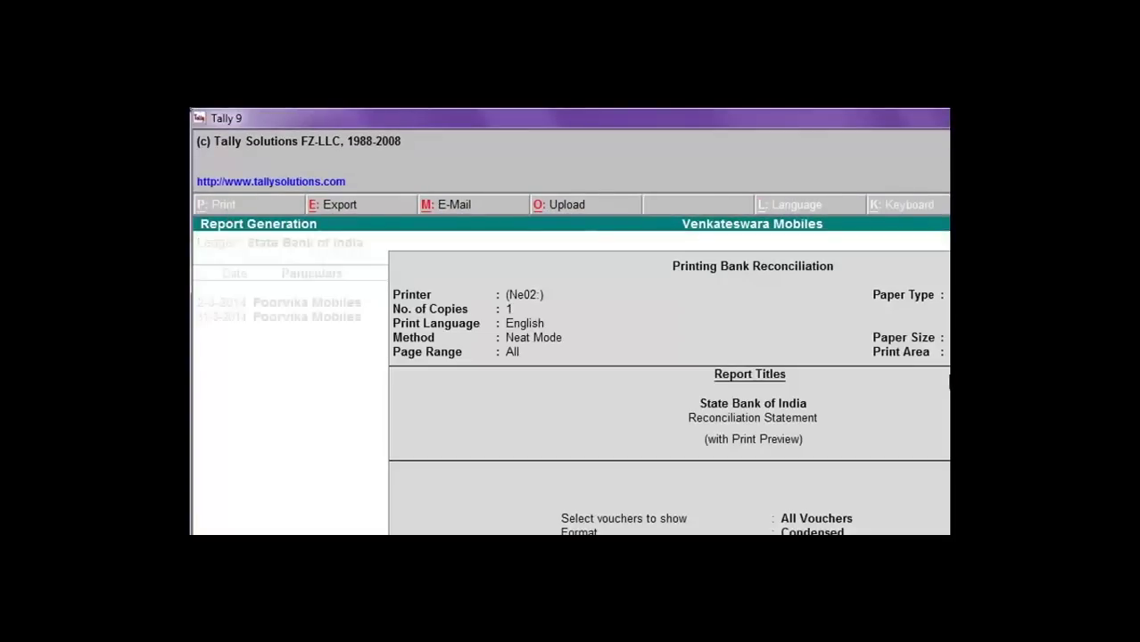
key(Return)
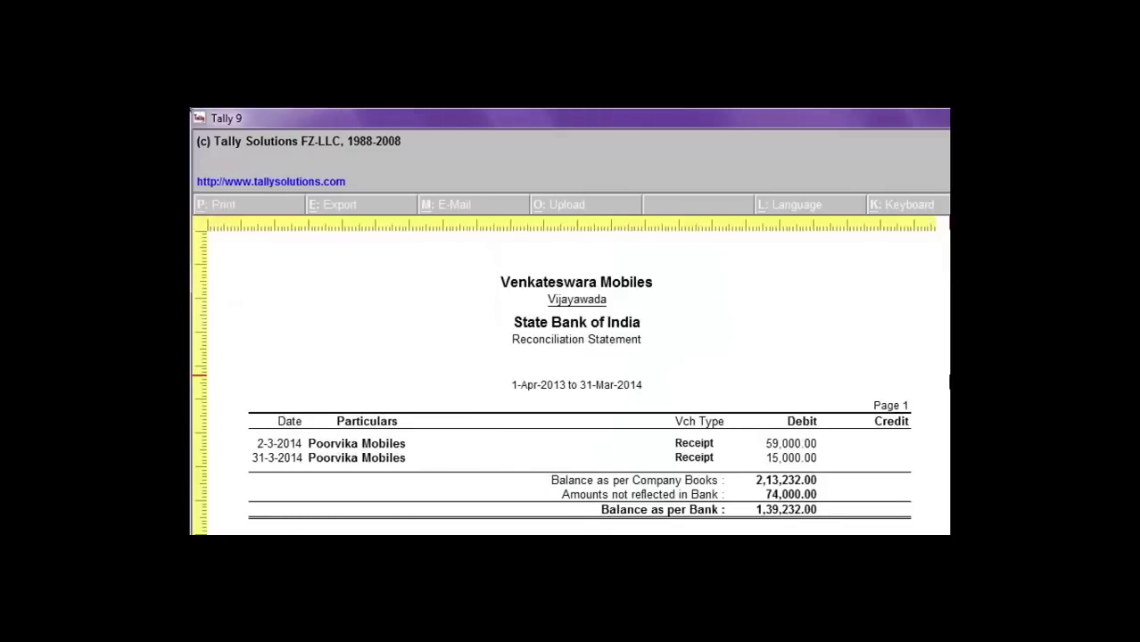
key(Escape)
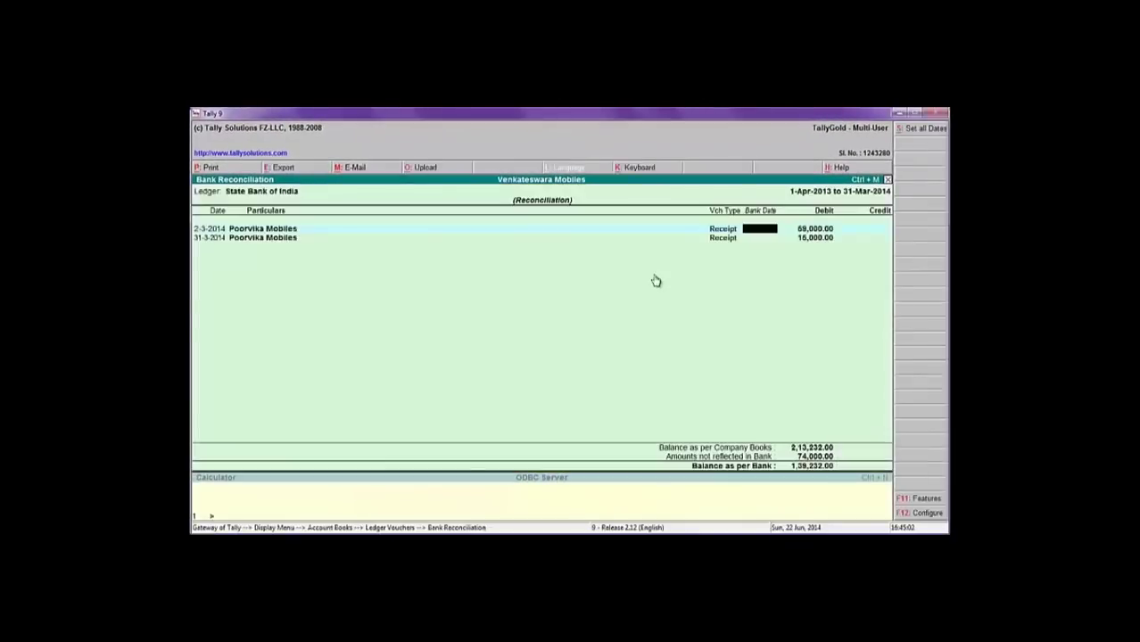
key(Escape)
key(Escape)
key(Escape)
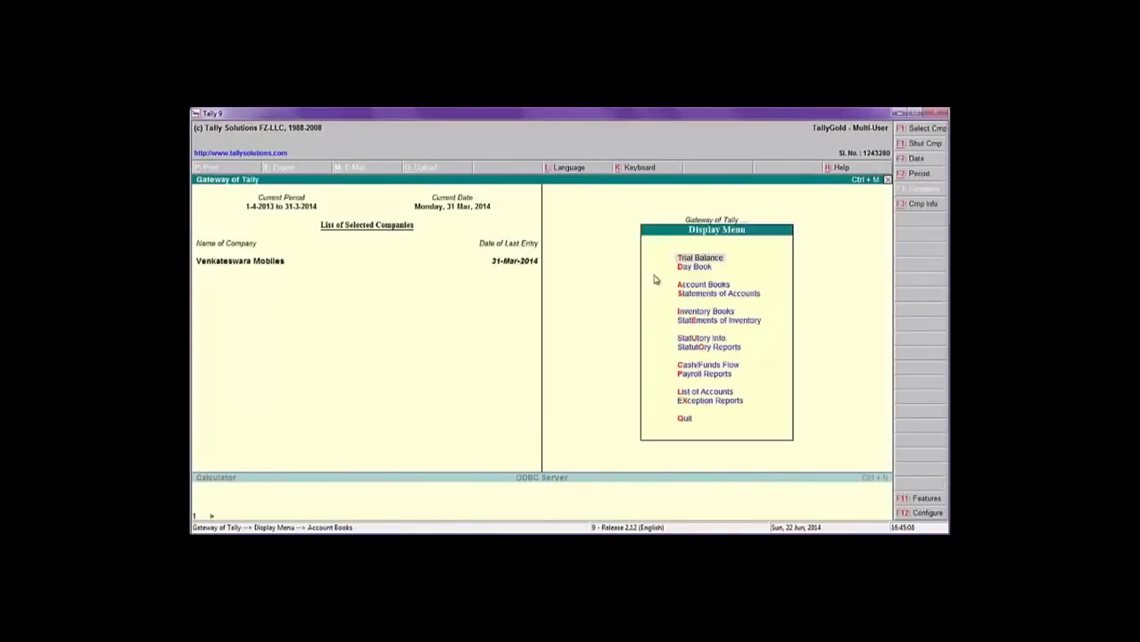
key(Escape)
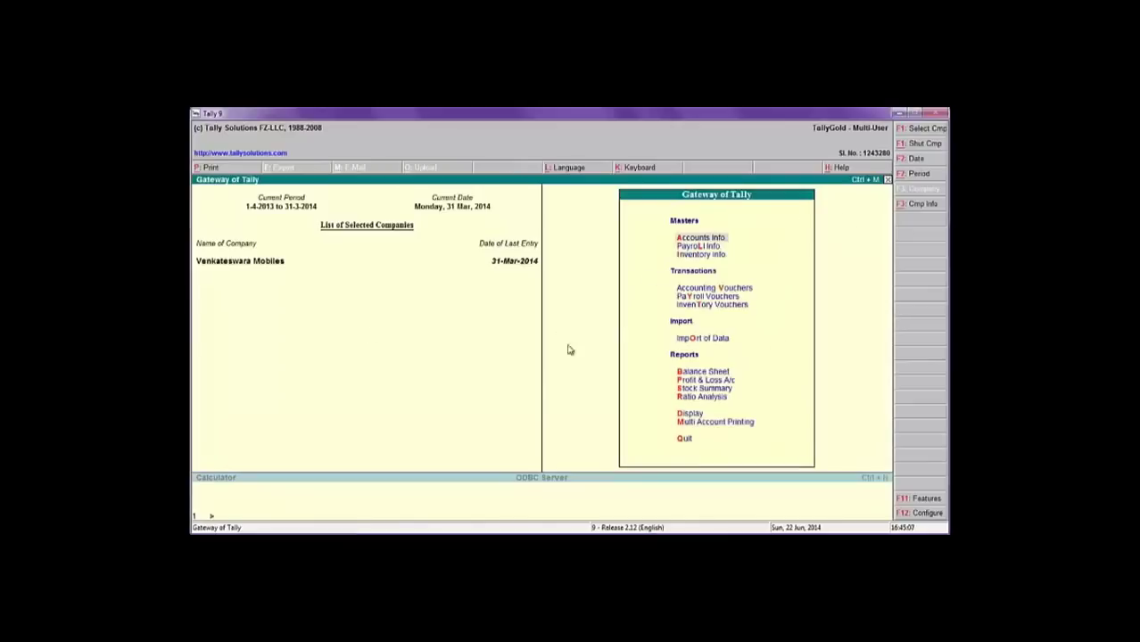
Open the Account Books among the display reports.
key(Down)
key(Down)
key(Down)
key(Down)
key(Down)
key(Down)
key(Down)
key(Down)
key(Down)
key(Down)
key(Down)
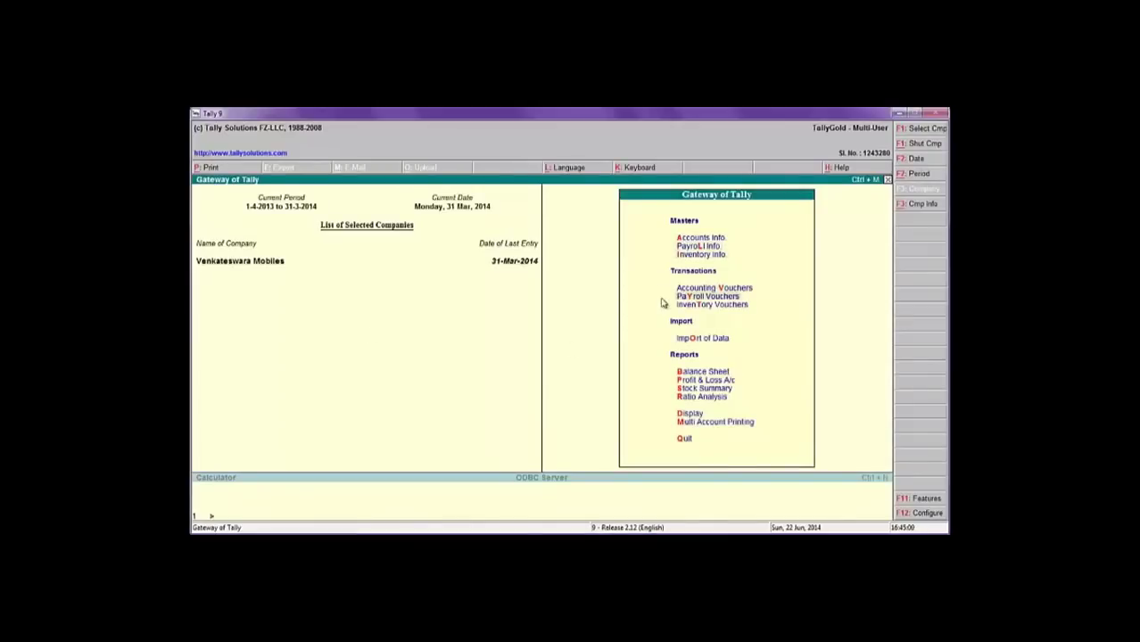
key(Return)
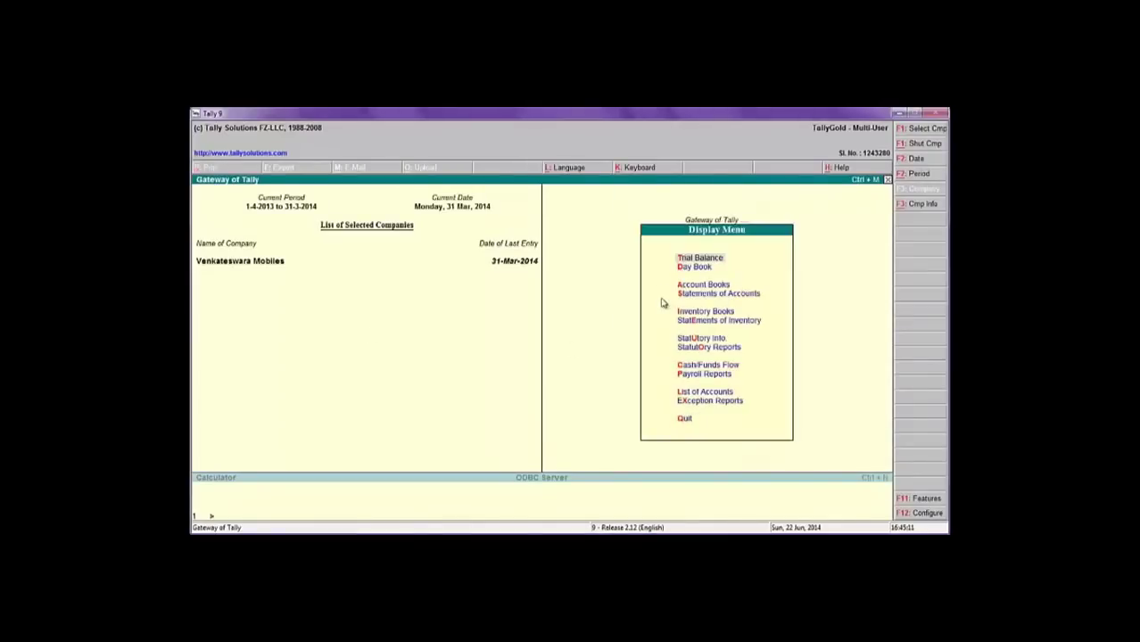
key(Down)
key(Down)
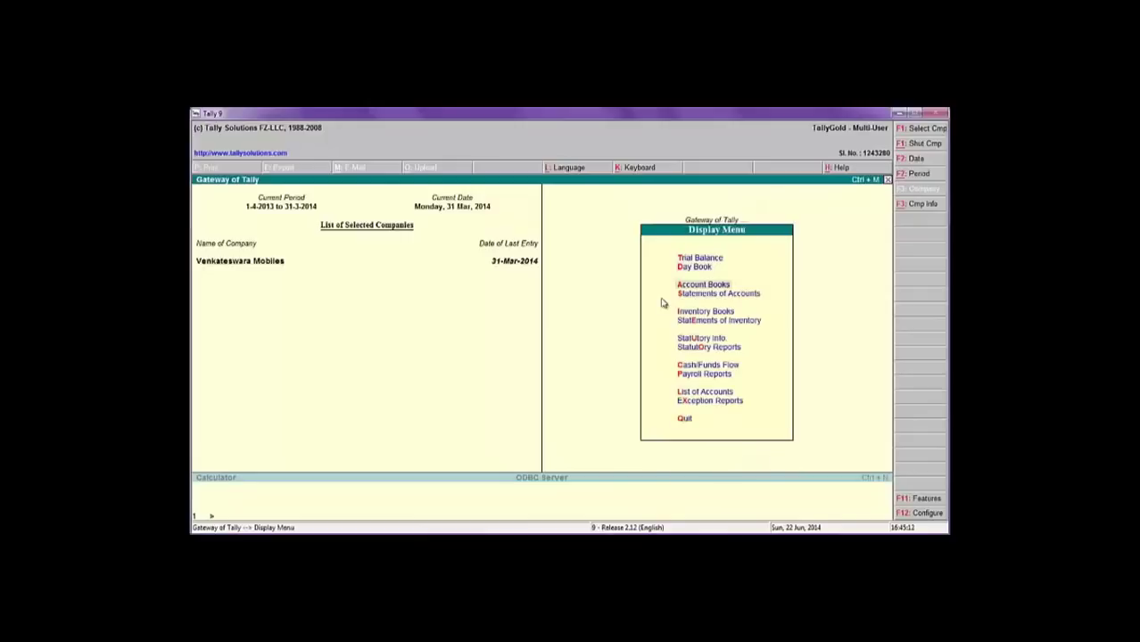
key(Return)
Open the Sales Register for March 2014 and bring up the Poorvika Mobiles sales voucher dated 2-3-2014.
key(Down)
key(Down)
key(Down)
key(Down)
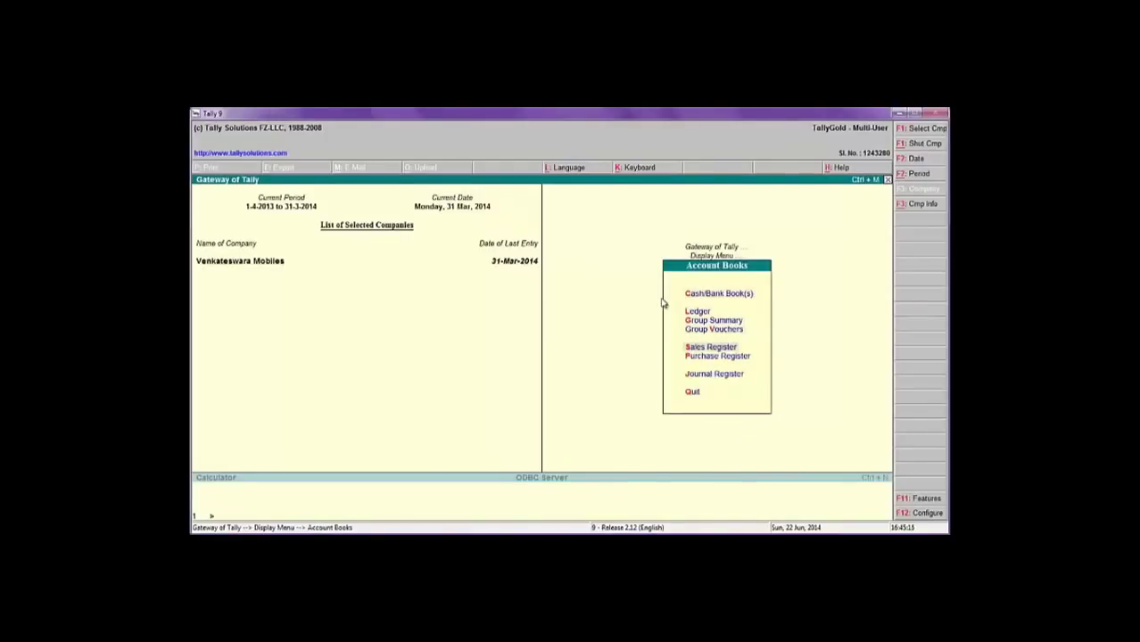
key(Return)
key(Return)
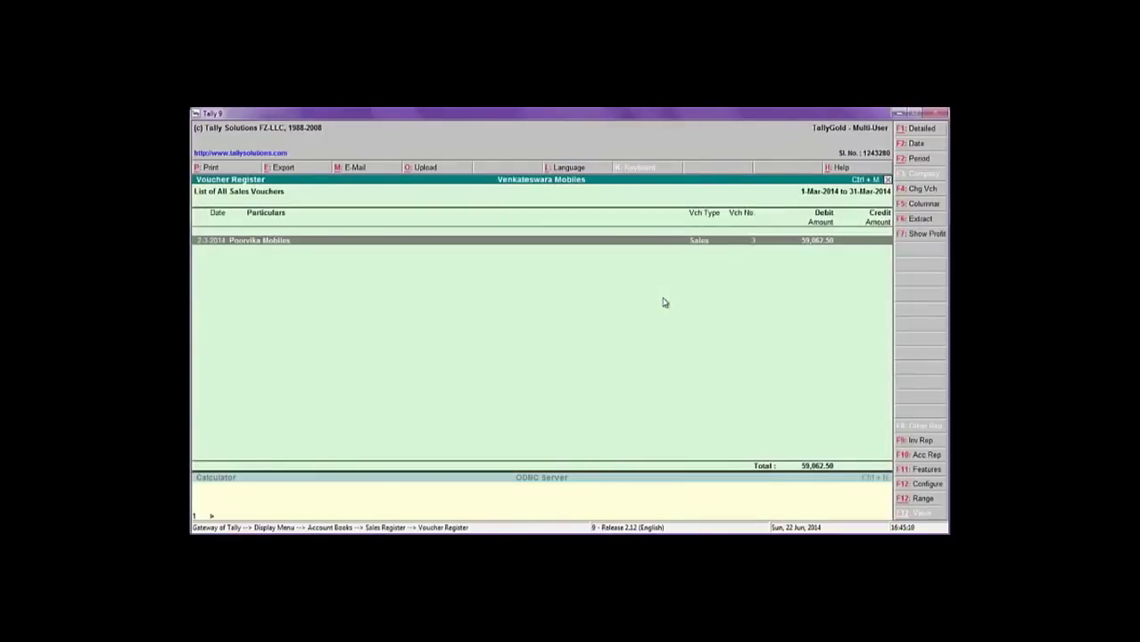
key(Return)
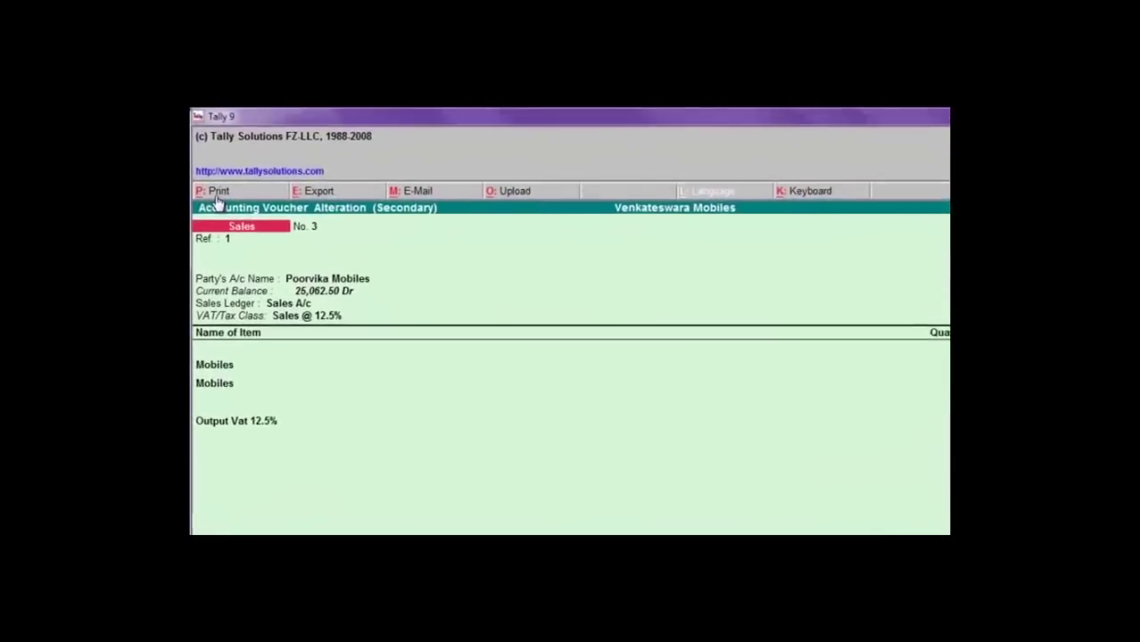
Preview the Poorvika Mobiles sales invoice for printing and enlarge the preview.
click(216, 195)
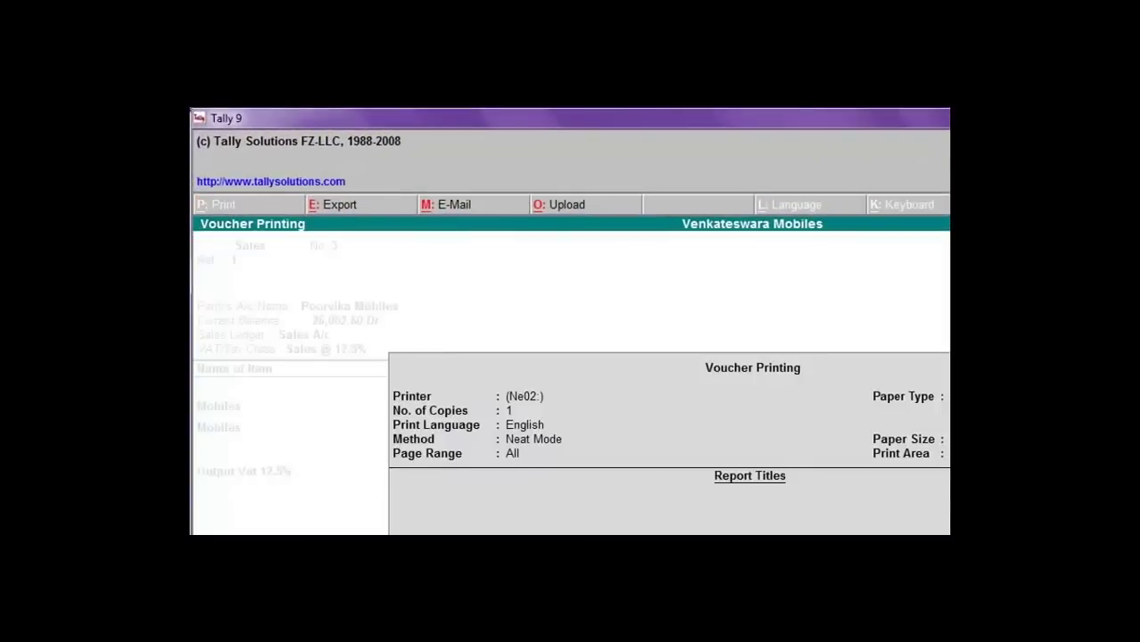
key(Return)
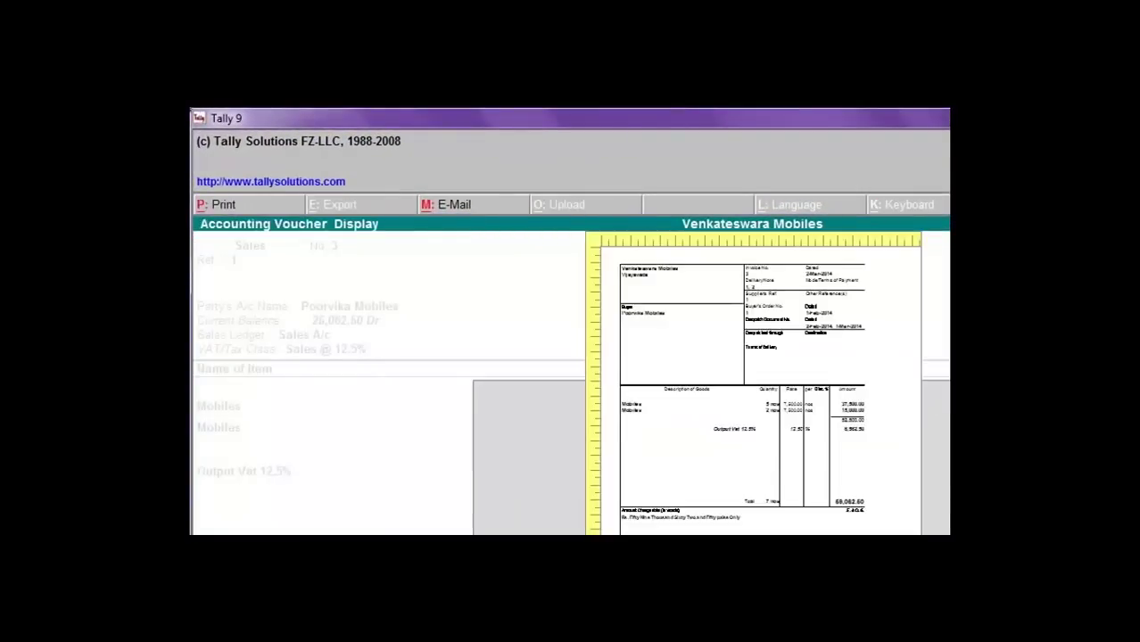
key(alt+z)
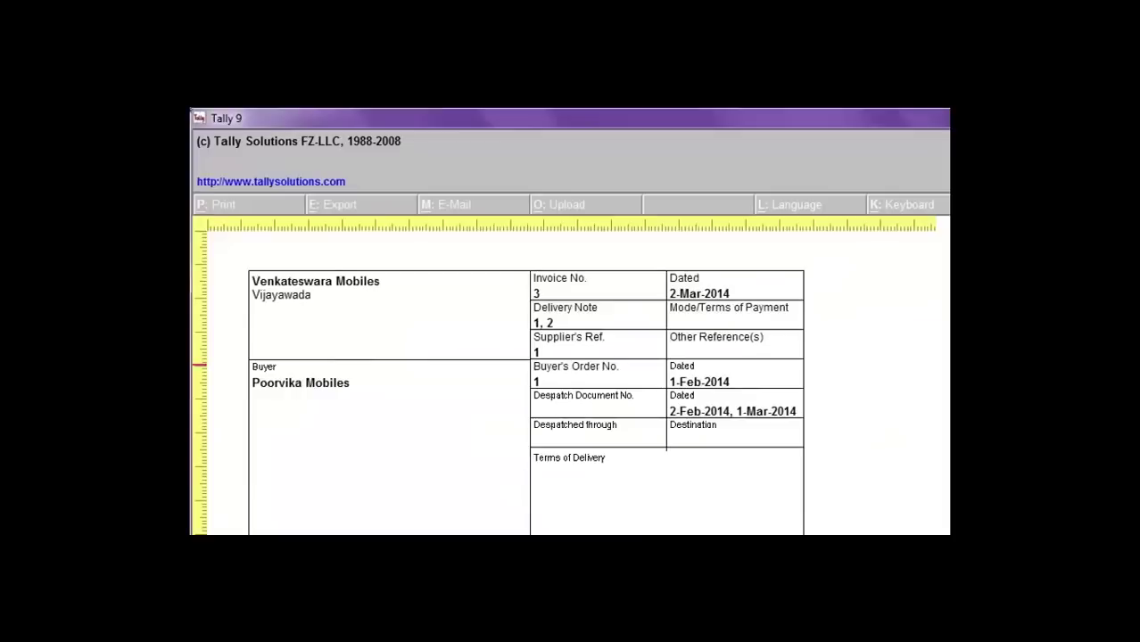
Read through the rest of the Poorvika Mobiles invoice preview, and leave the preview and the sales voucher.
key(Down)
key(Down)
key(Down)
key(Down)
key(Down)
key(Down)
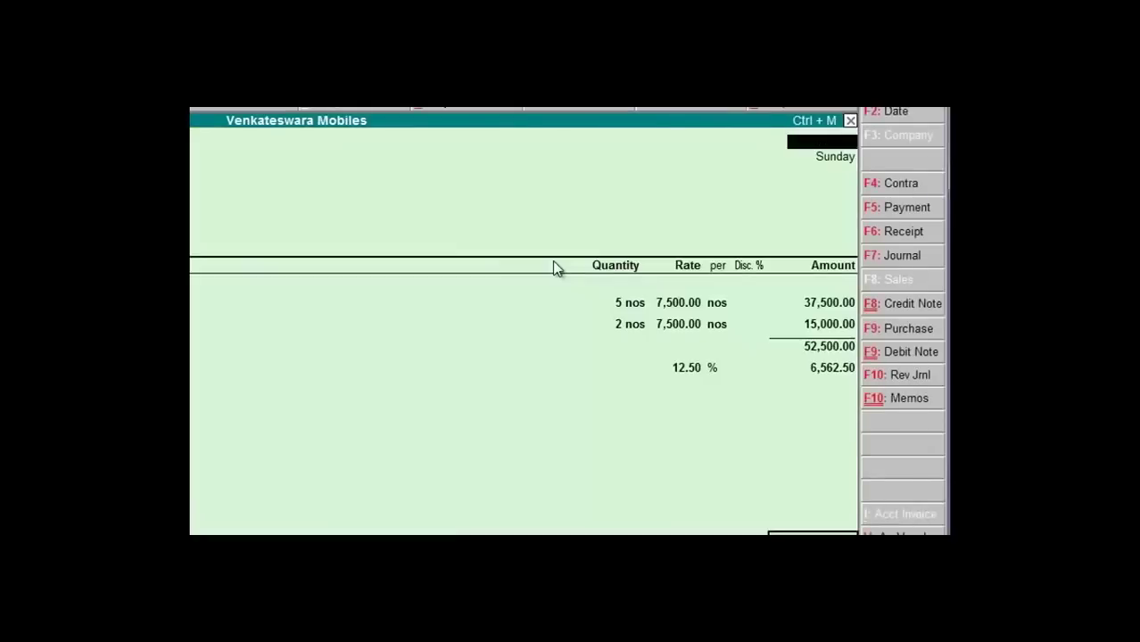
key(Escape)
key(Escape)
key(Escape)
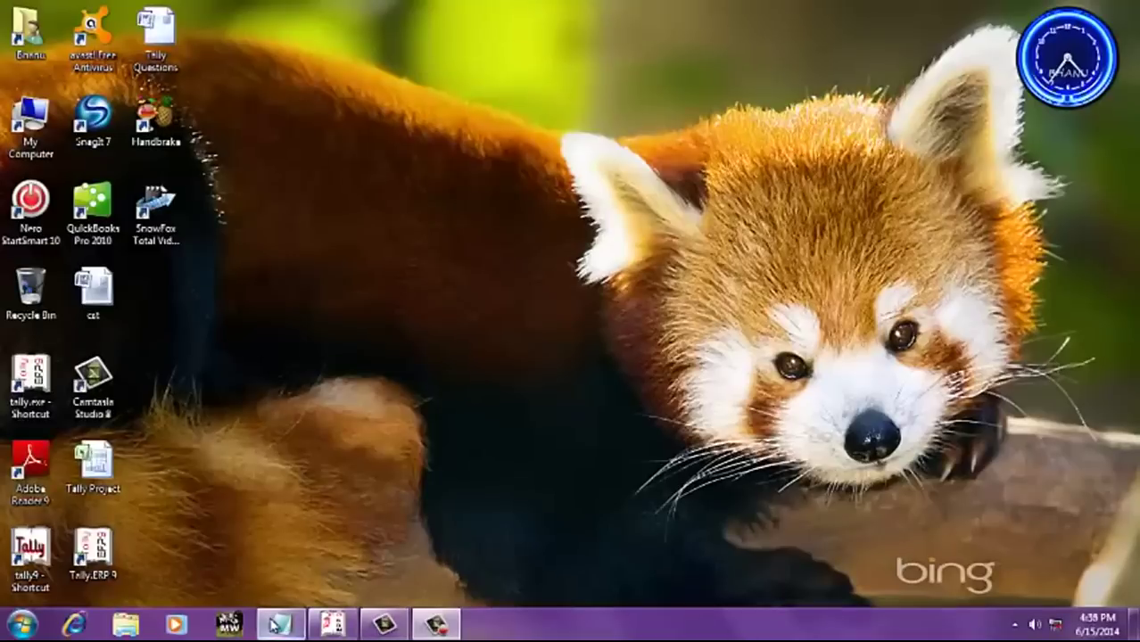
Switch to the Notepad list of ten Tally learning steps and examine the first one about creating a company.
click(279, 623)
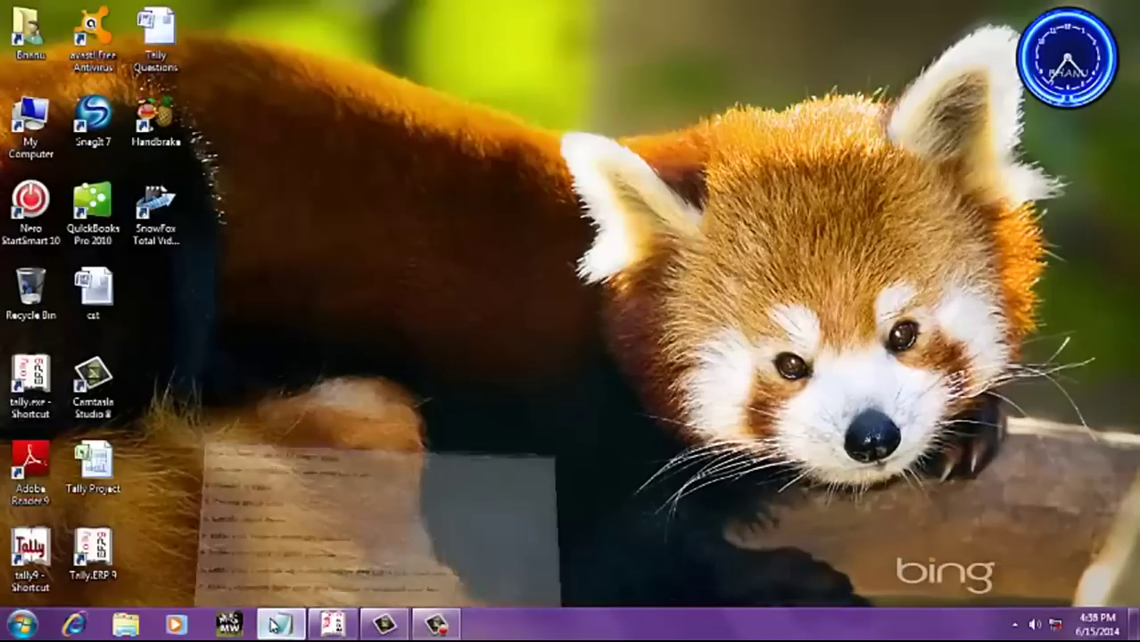
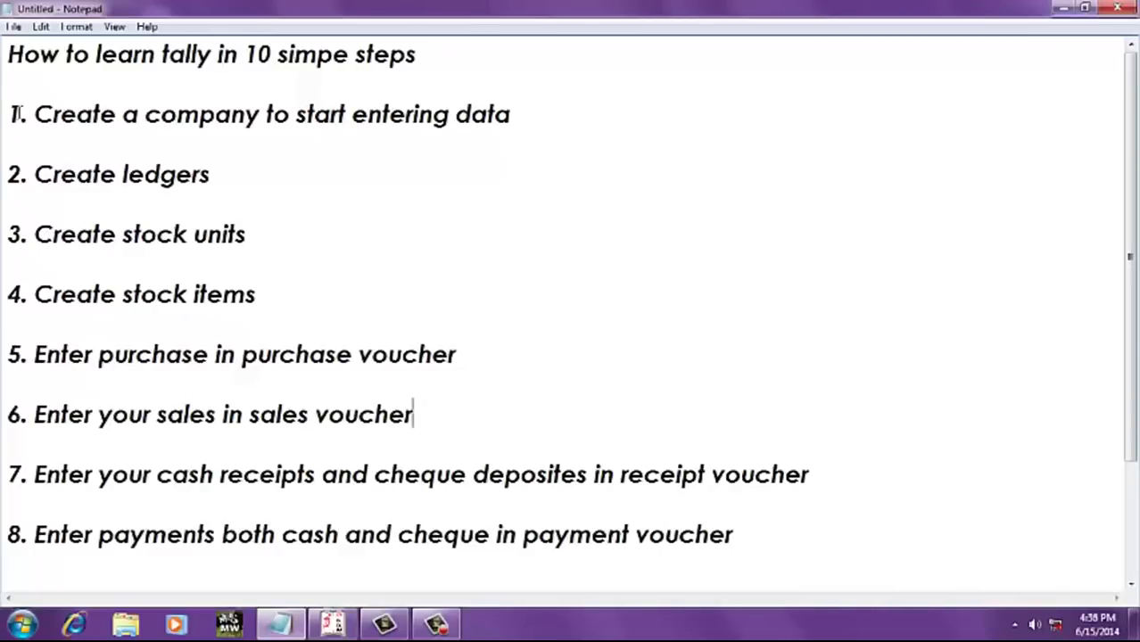
drag(33, 114, 521, 118)
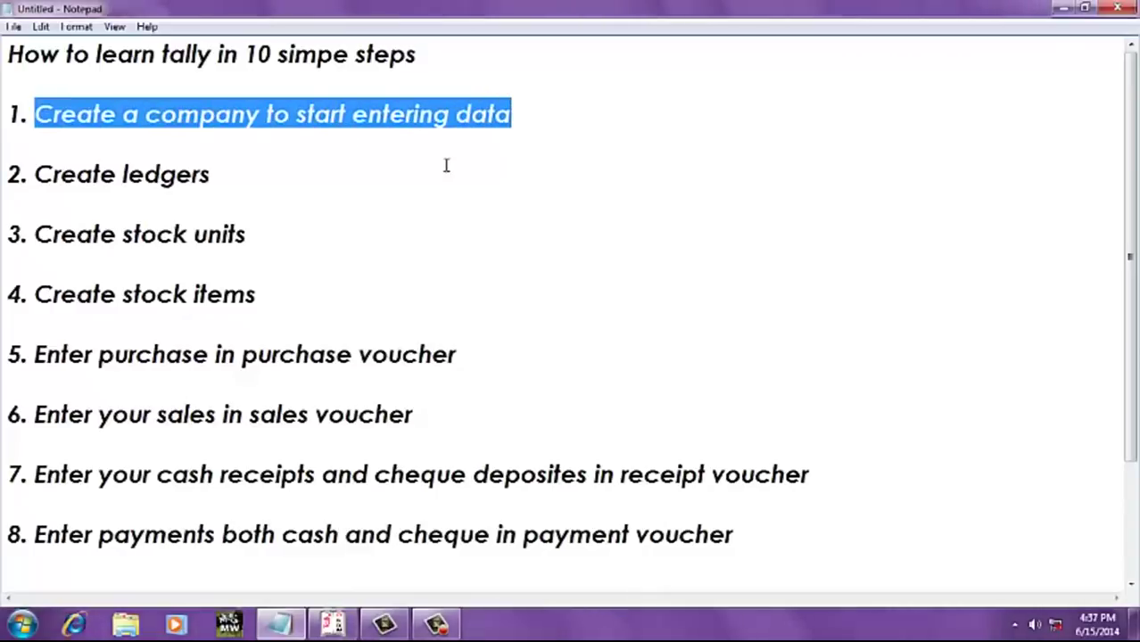
click(446, 165)
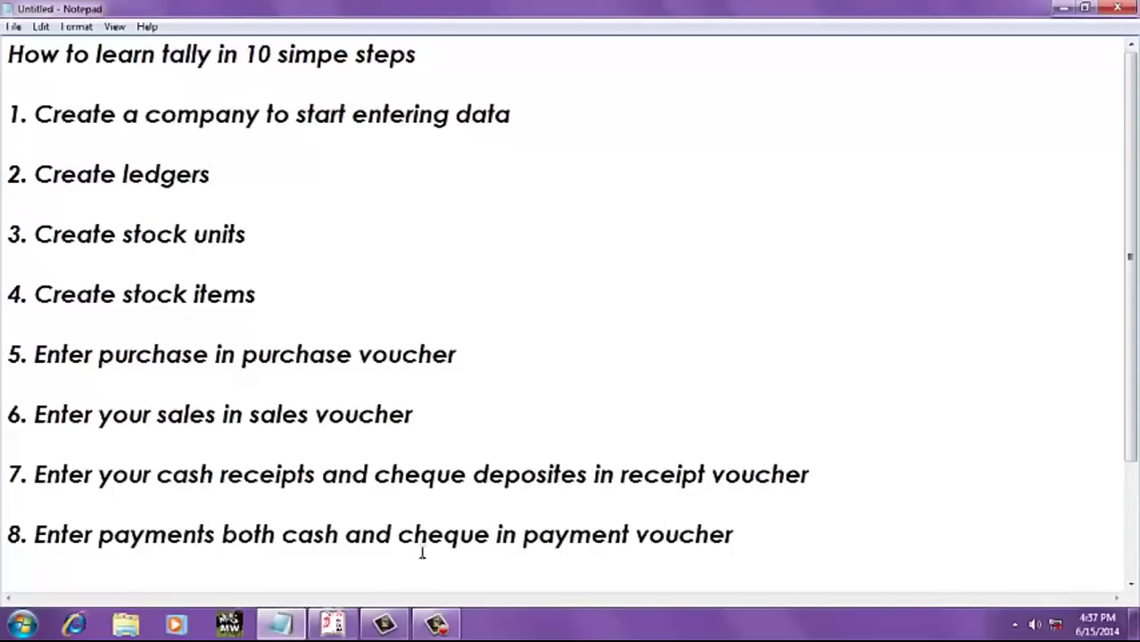
Switch to Tally.ERP 9 and start creating a company with Xyz as its name and mailing name.
click(334, 624)
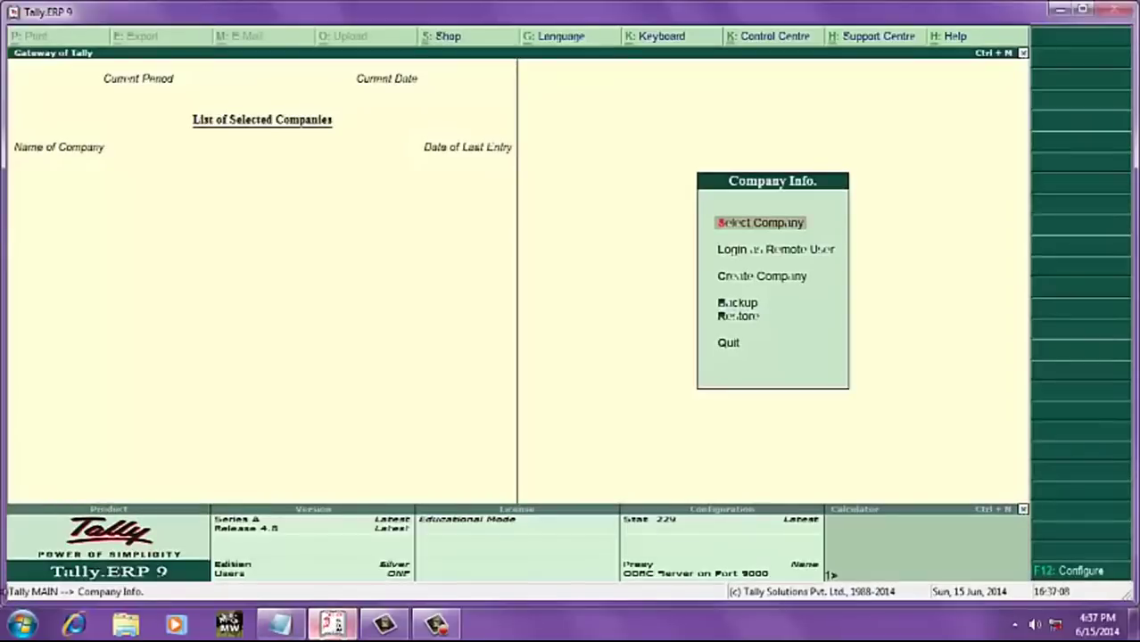
click(759, 278)
click(760, 278)
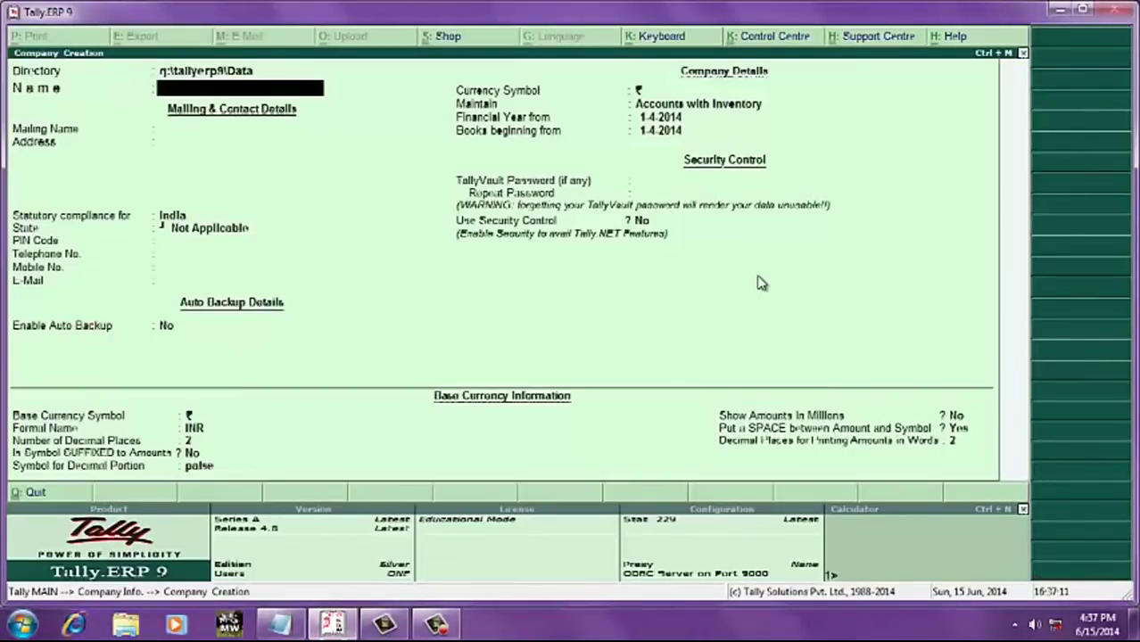
text(Xyz)
key(Return)
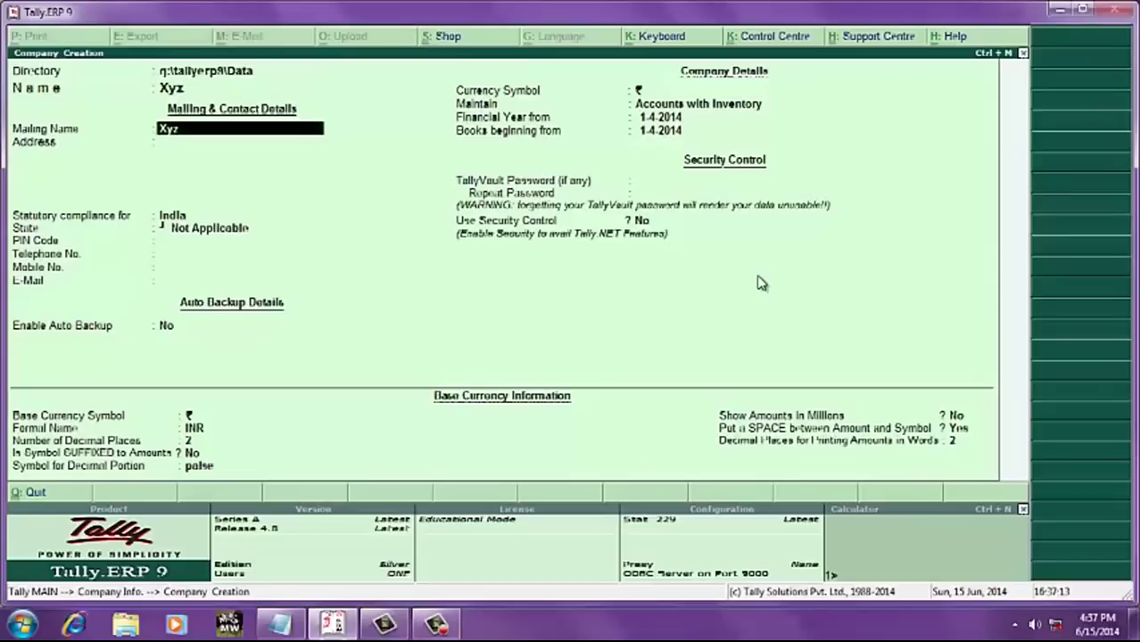
key(Return)
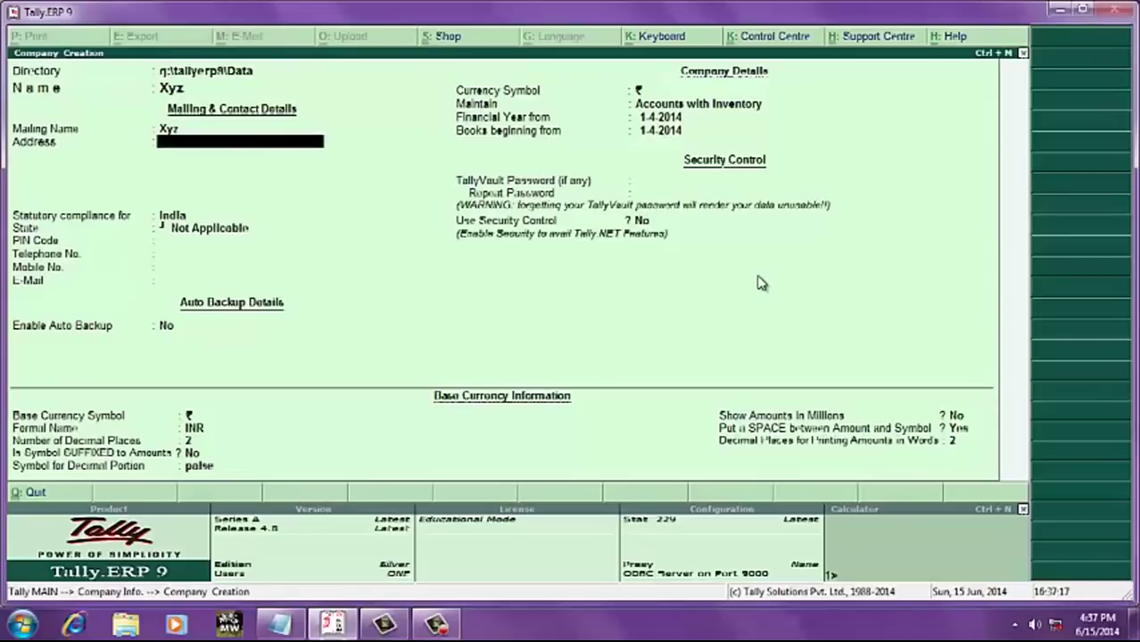
Fill in the two lines of the company's mailing address.
text(New St)
key(Return)
text(Chennai)
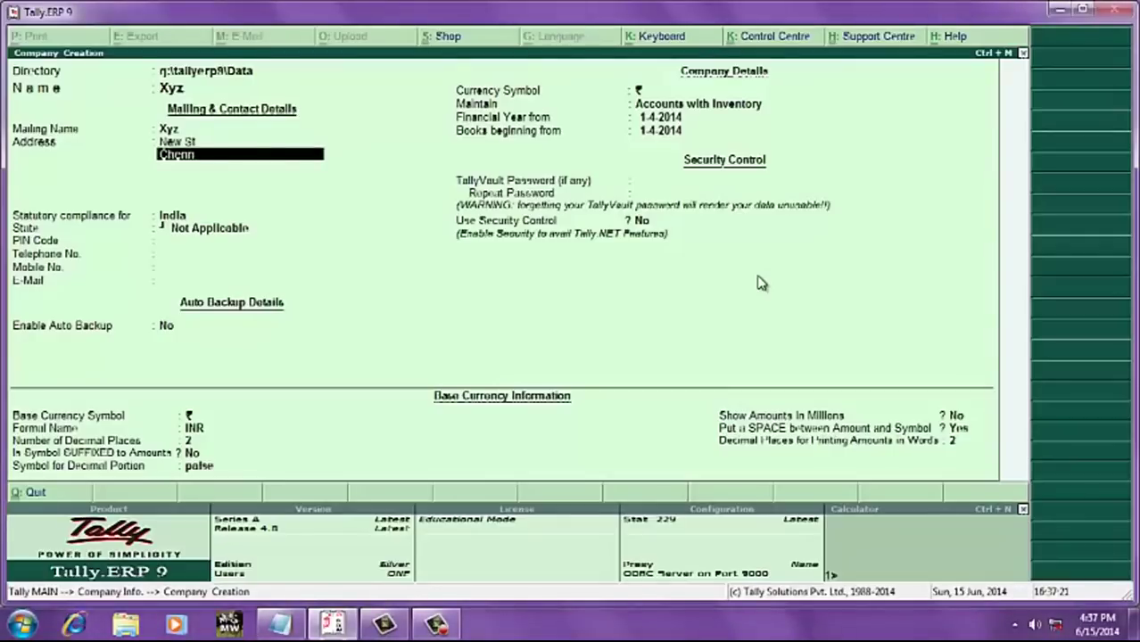
key(Return)
key(Return)
Keep India for the company's statutory compliance and set its state to Tamil Nadu.
key(Return)
key(Return)
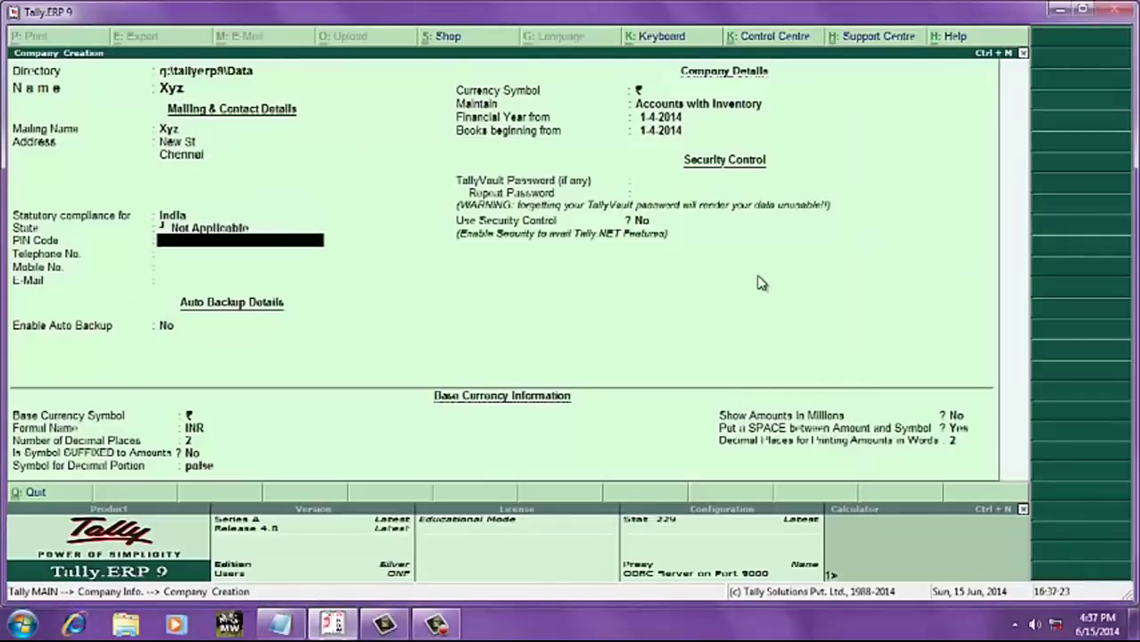
key(Up)
key(Up)
key(Up)
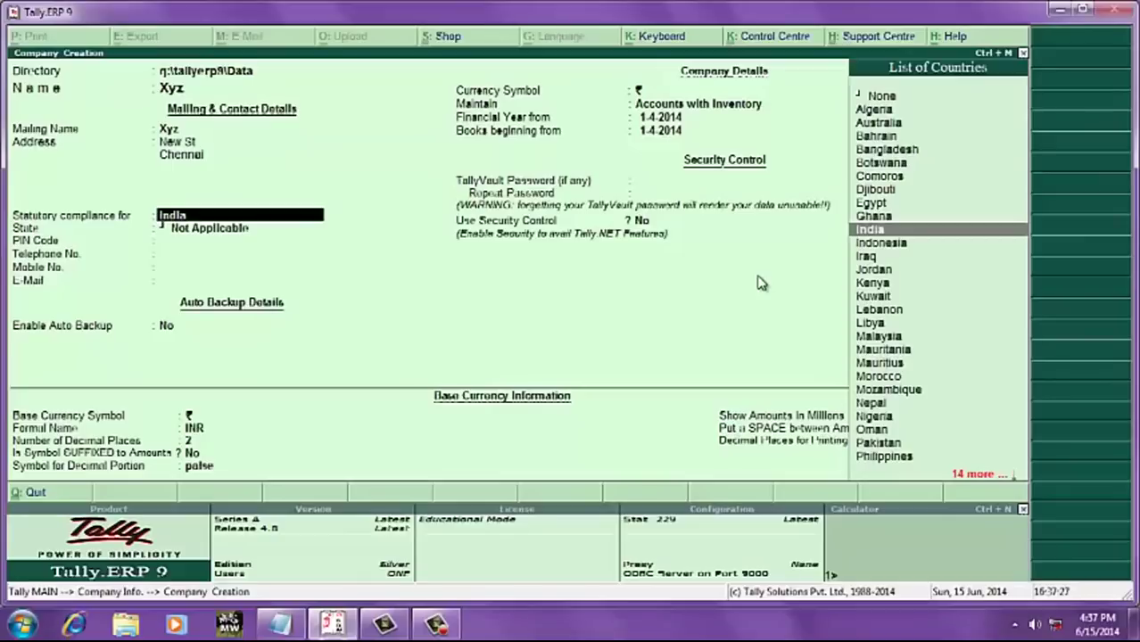
key(Return)
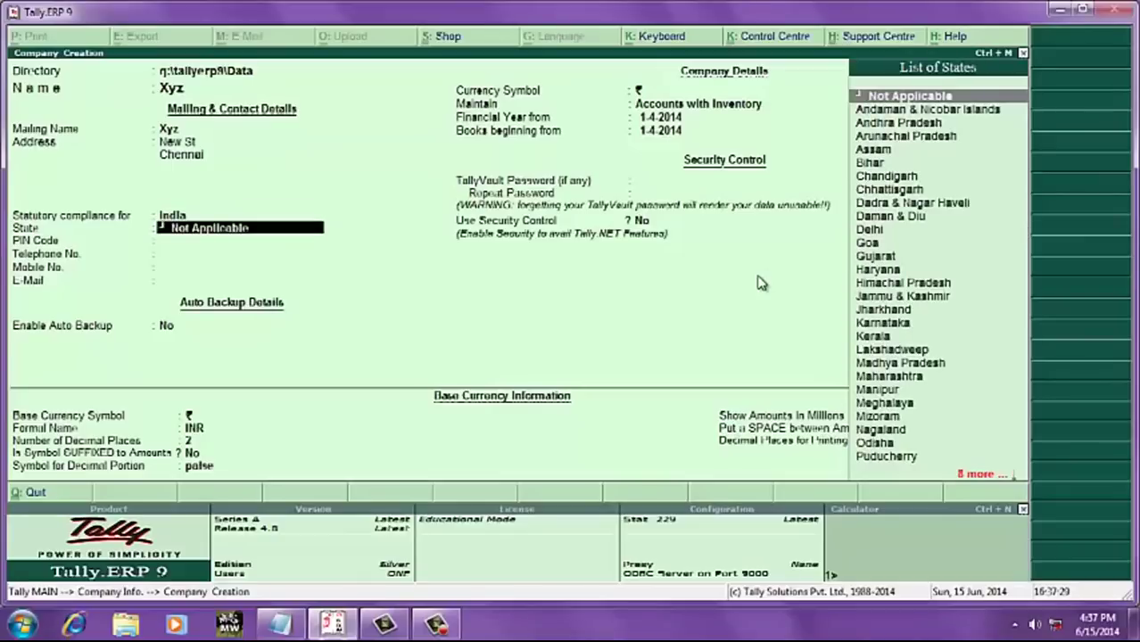
text(t)
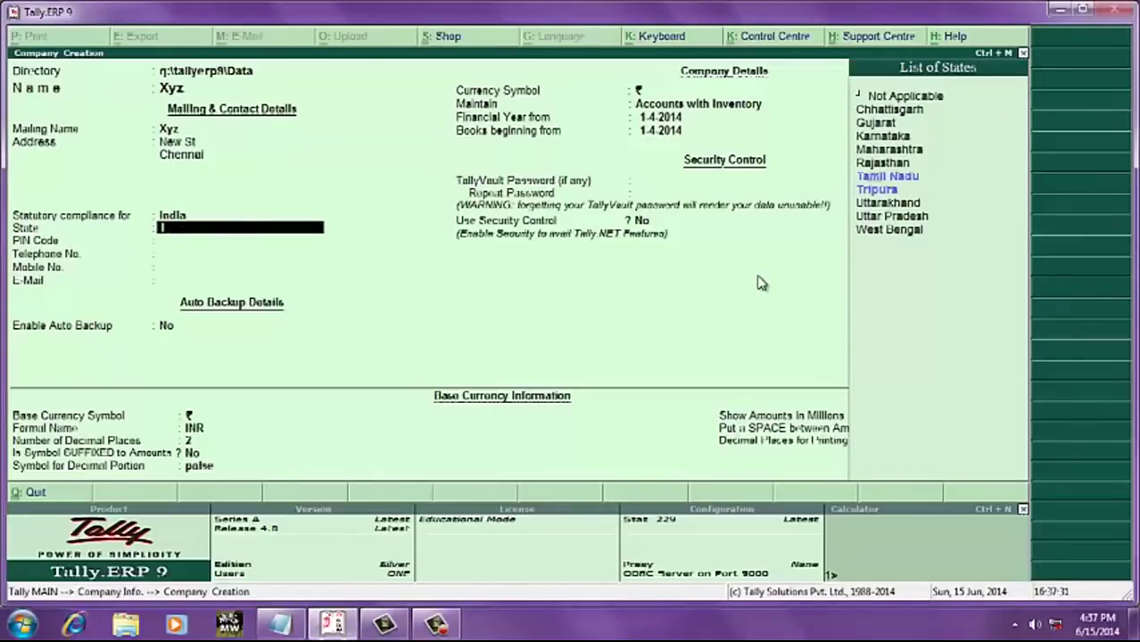
key(Up)
key(Return)
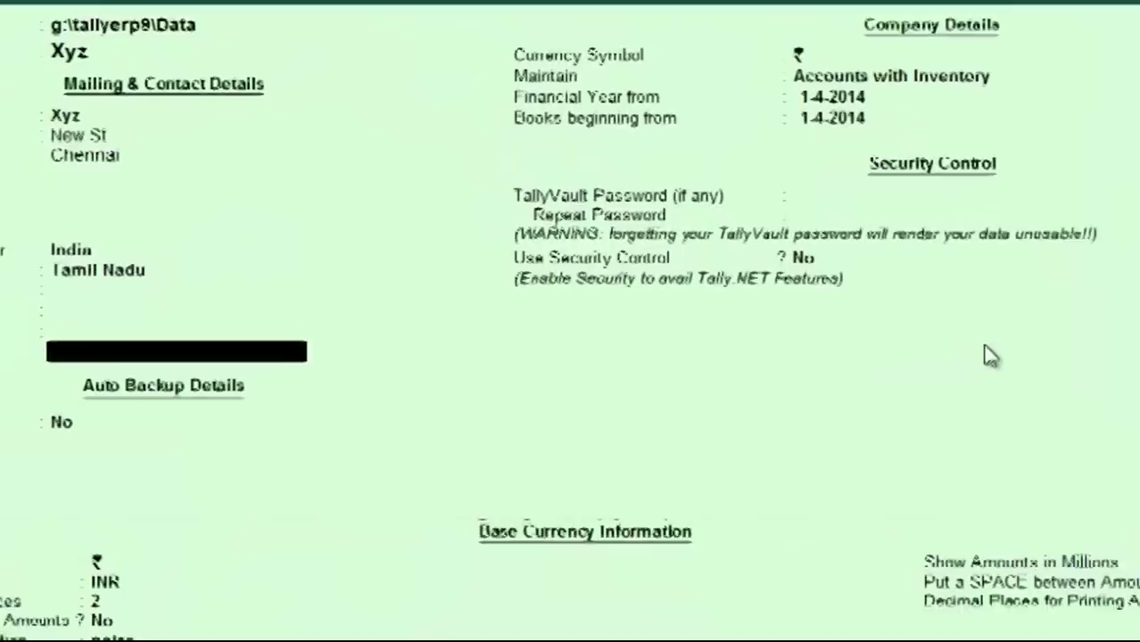
Leave the company's contact and auto backup details at their defaults, and keep Accounts with Inventory as what it maintains.
key(Return)
key(Return)
key(Return)
key(Return)
key(Return)
key(Return)
key(Return)
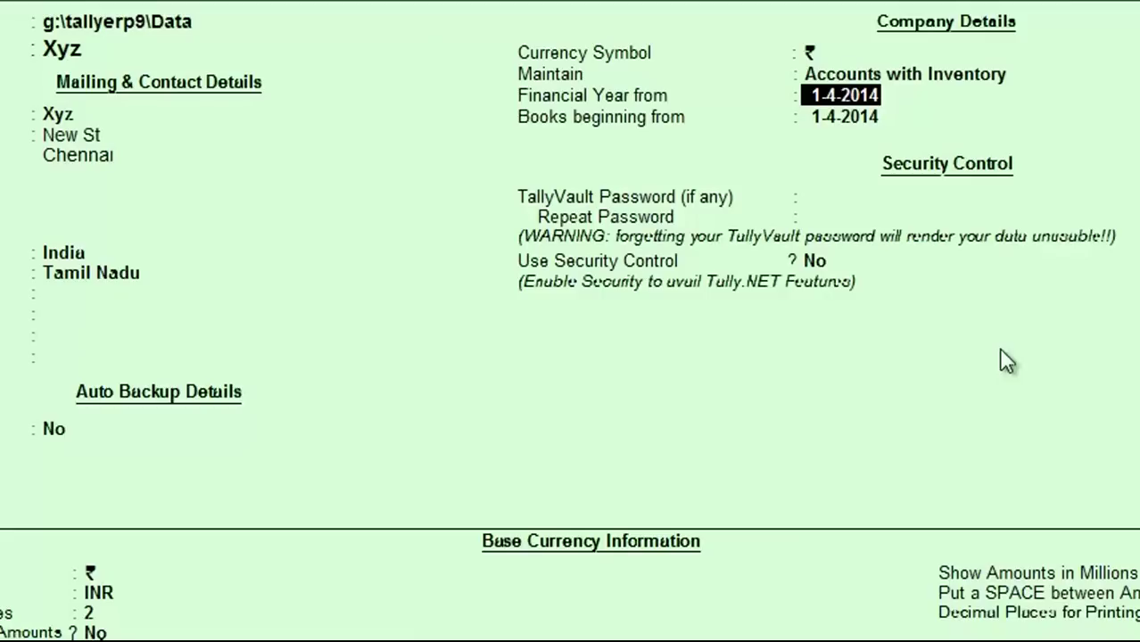
key(Up)
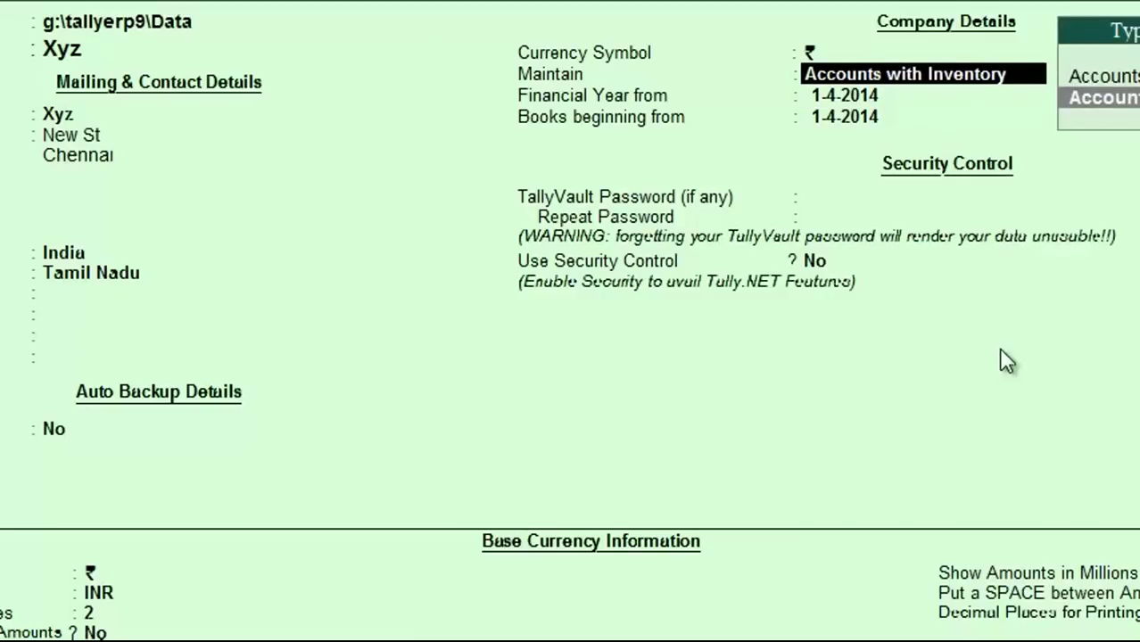
key(Up)
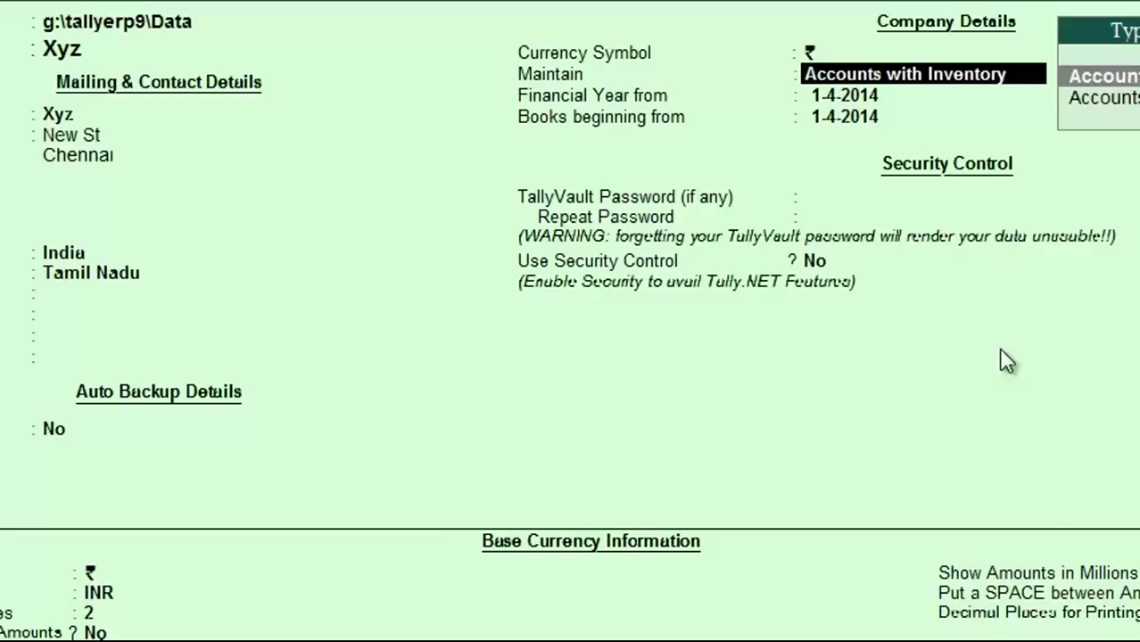
key(Down)
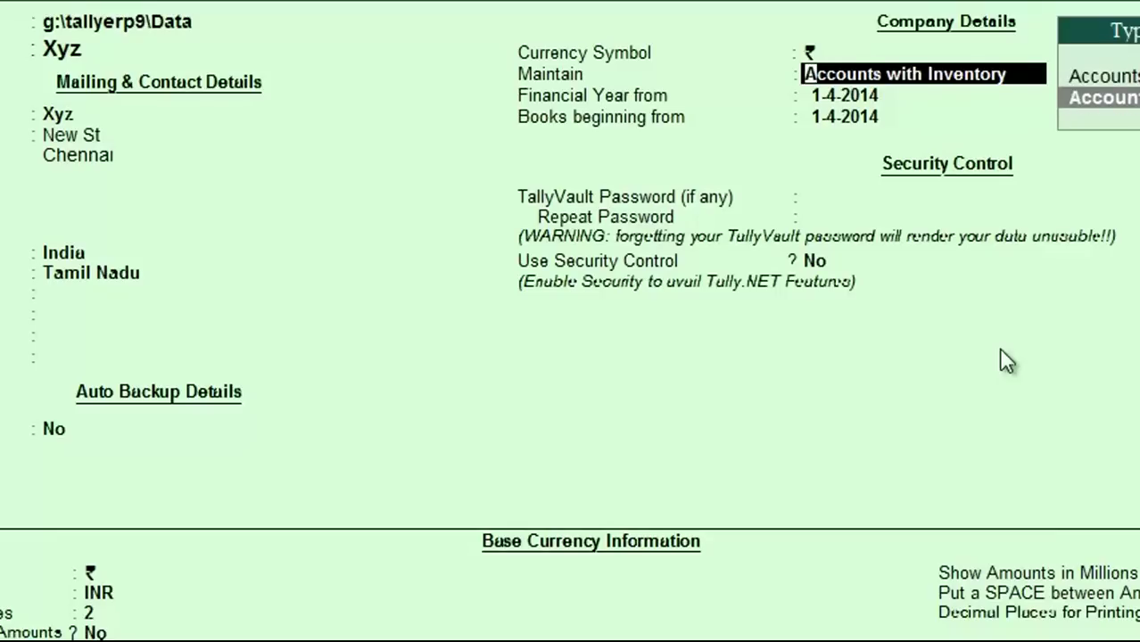
key(Return)
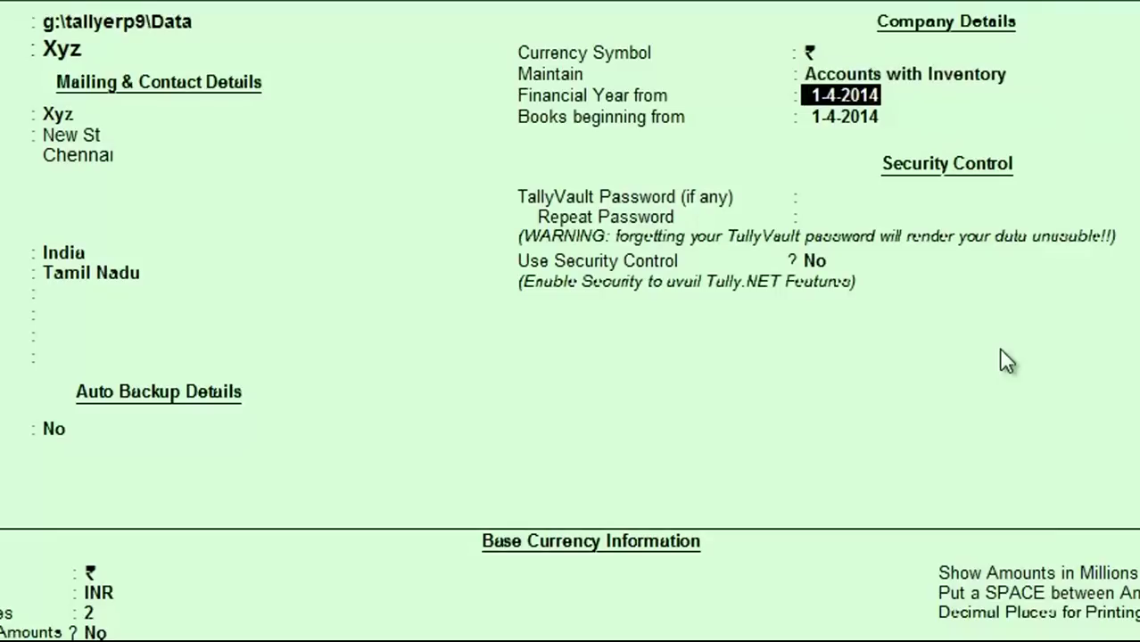
key(BackSpace)
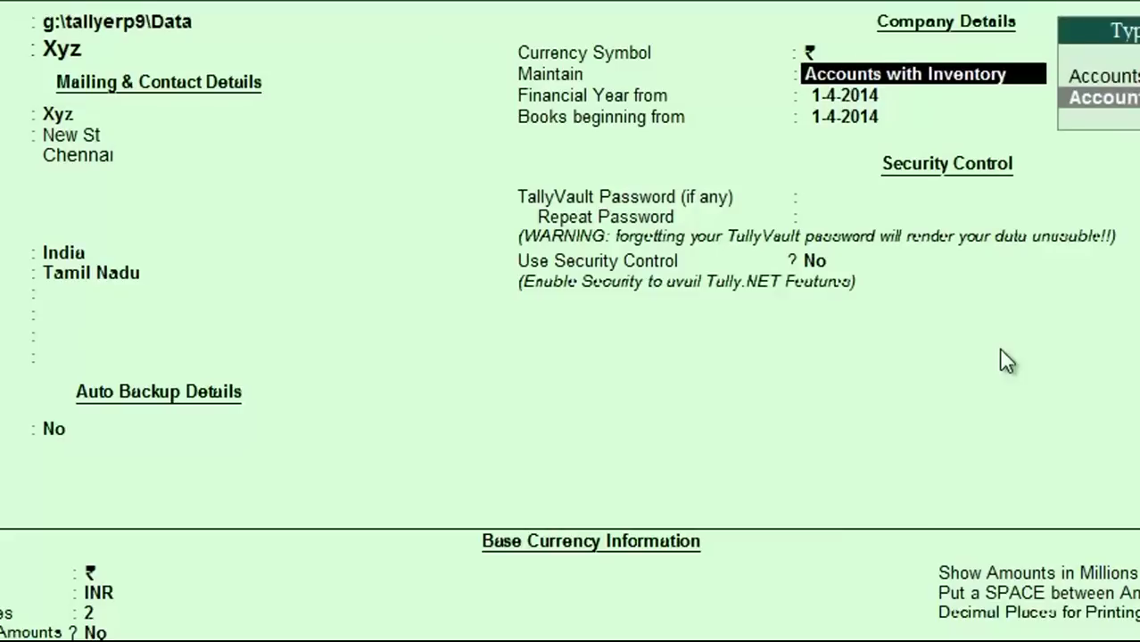
key(Return)
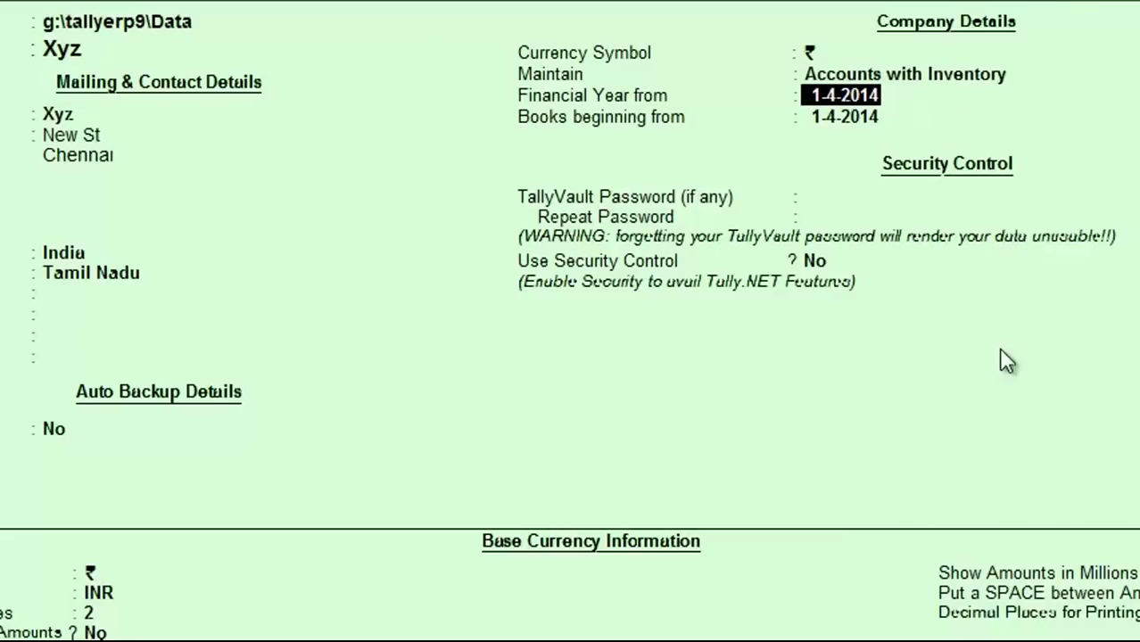
Keep the 1-4-2014 start dates, default security and base currency settings, and accept the creation of company Xyz.
key(Return)
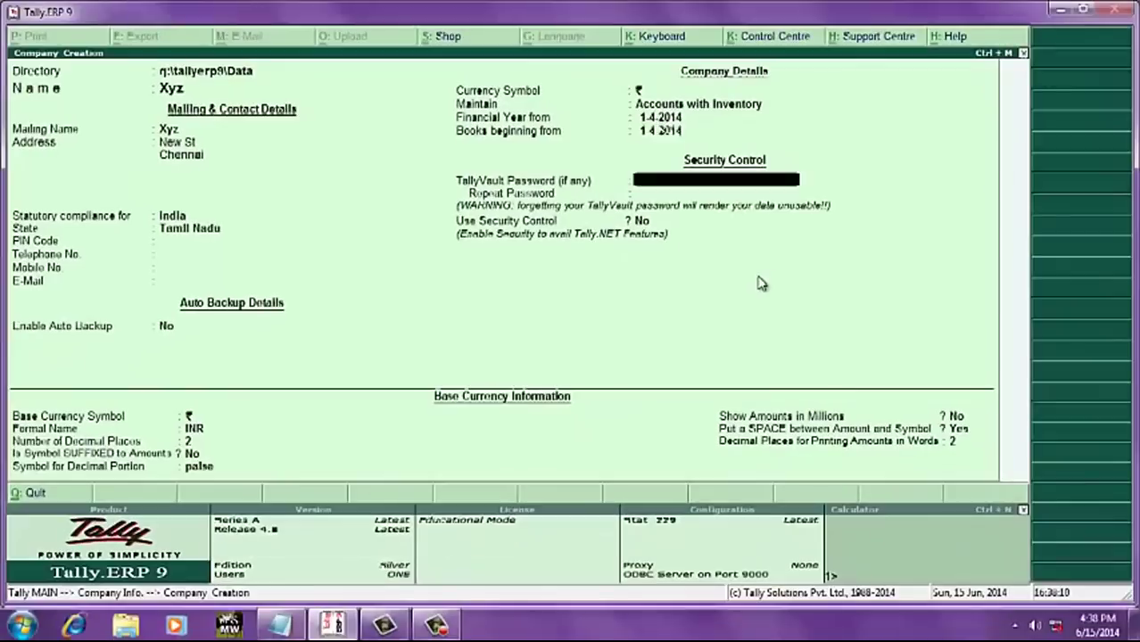
key(Return)
key(Return)
key(Return)
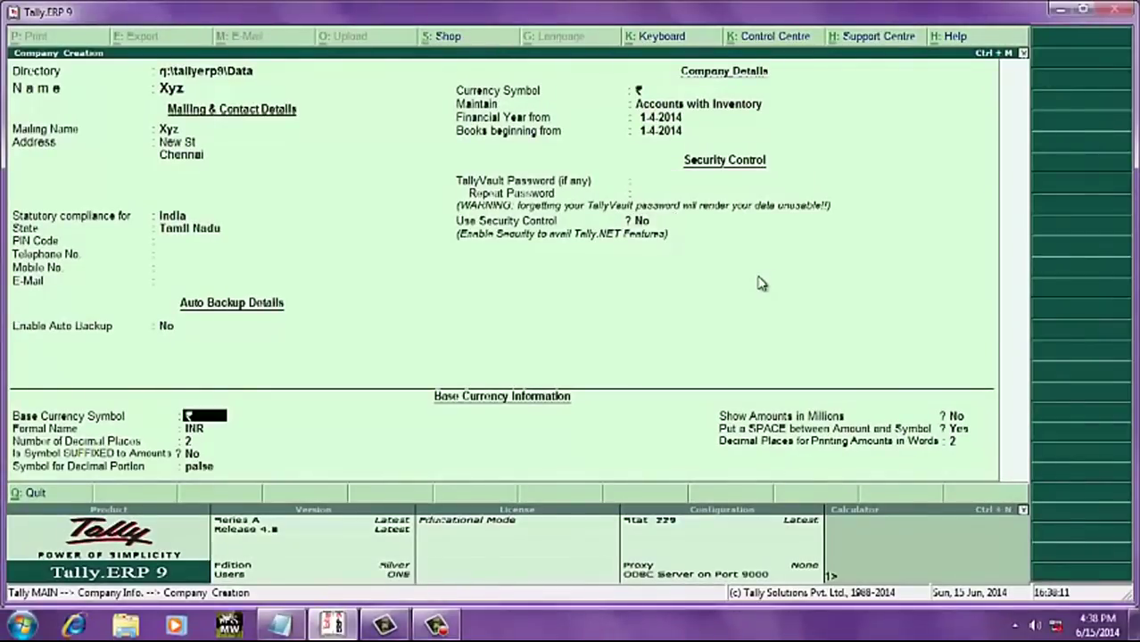
key(Return)
key(Return)
key(Return)
key(Return)
key(Return)
key(Return)
key(Return)
key(Return)
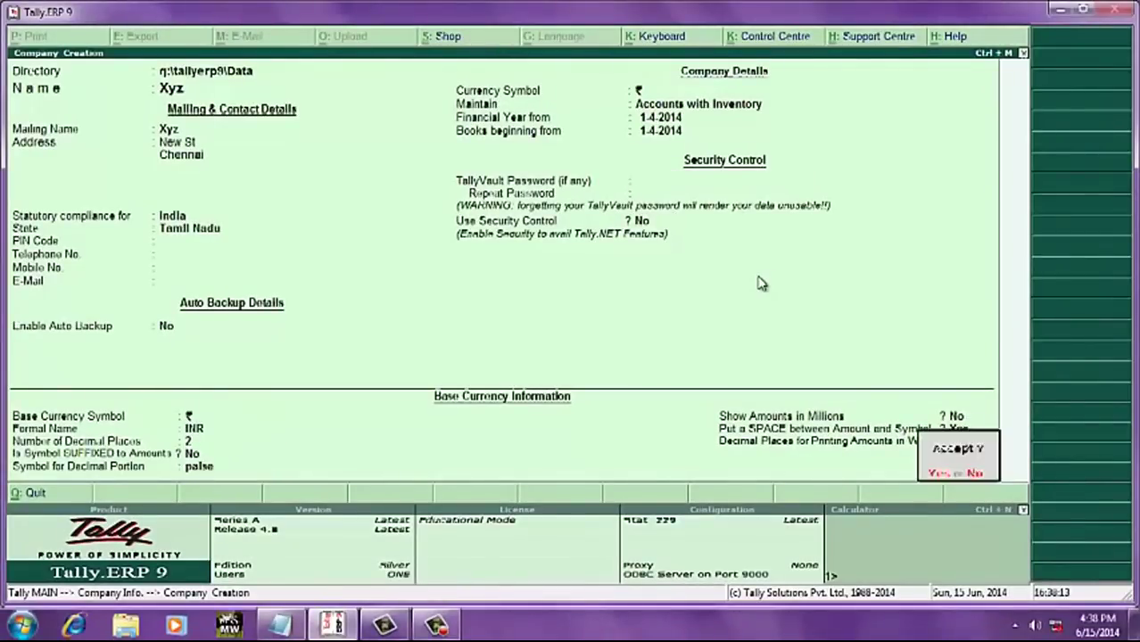
key(Return)
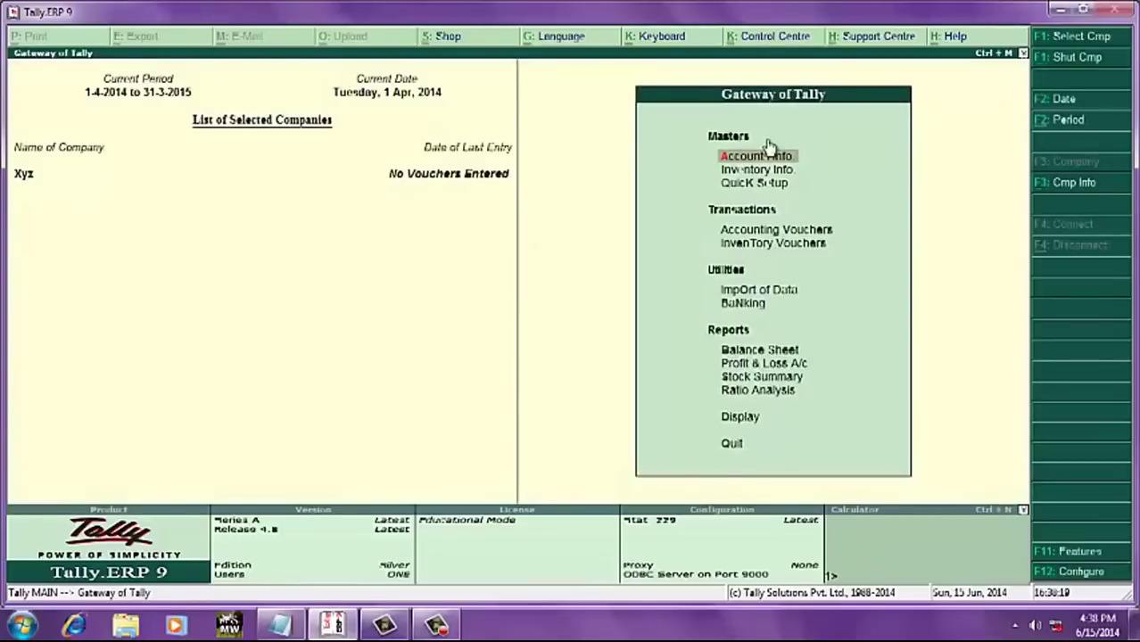
Check the Notepad list for the ledger creation step and open the Ledgers options under Accounts Info in Tally.ERP 9.
key(alt+Tab)
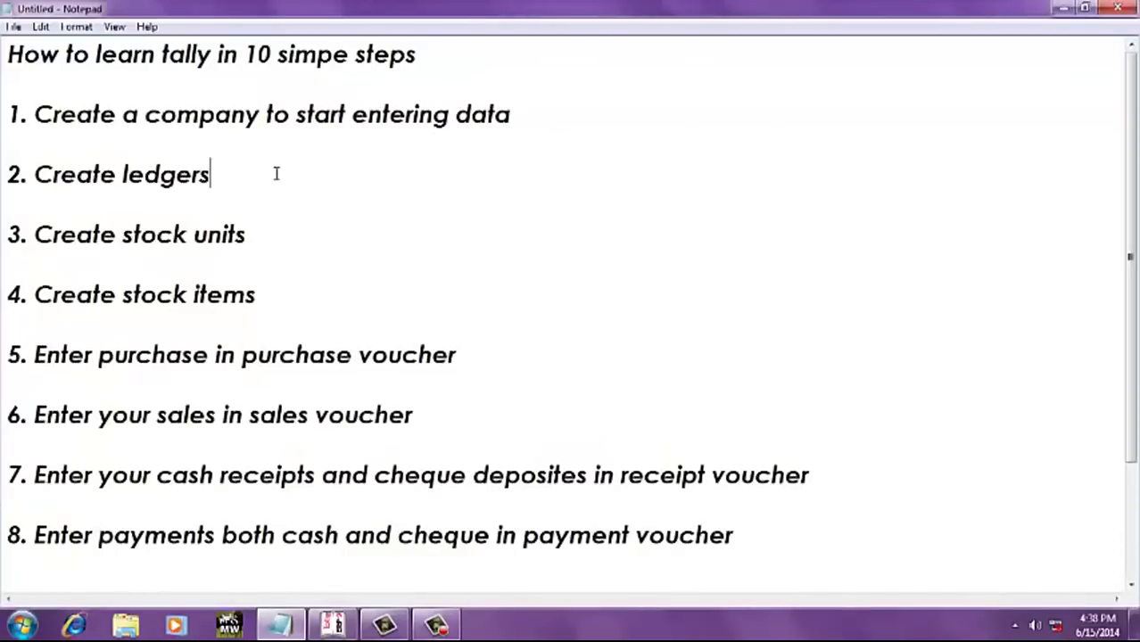
key(alt+Tab)
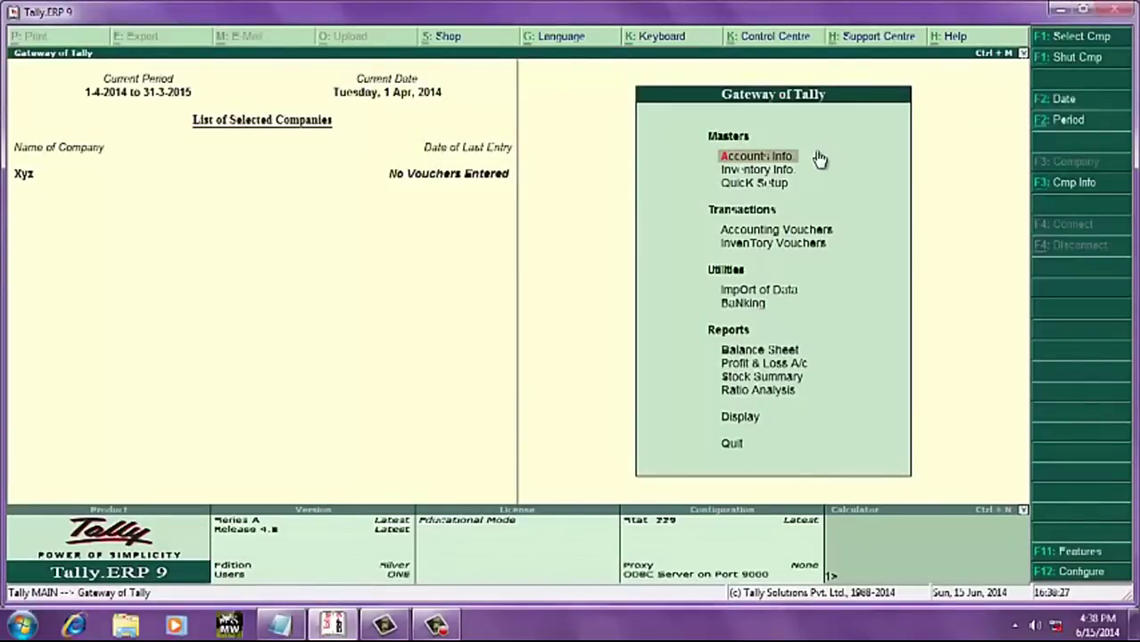
key(Return)
key(Down)
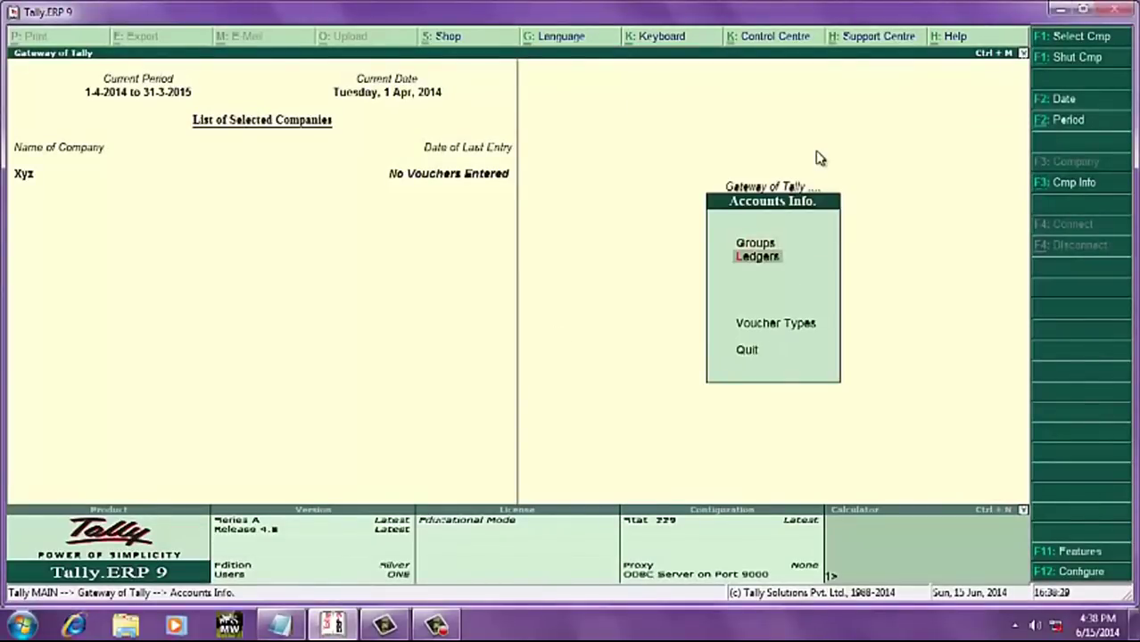
key(Return)
Review the single and multiple ledger options, and start creating multiple ledgers under All Items.
key(Down)
key(Down)
key(Down)
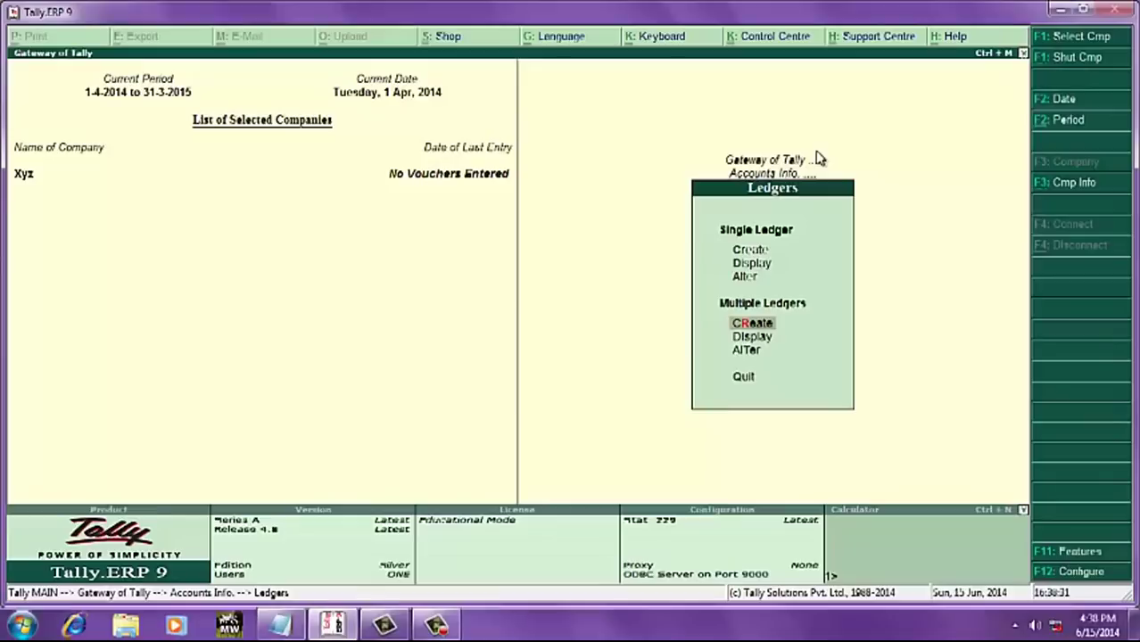
key(Up)
key(Up)
key(Up)
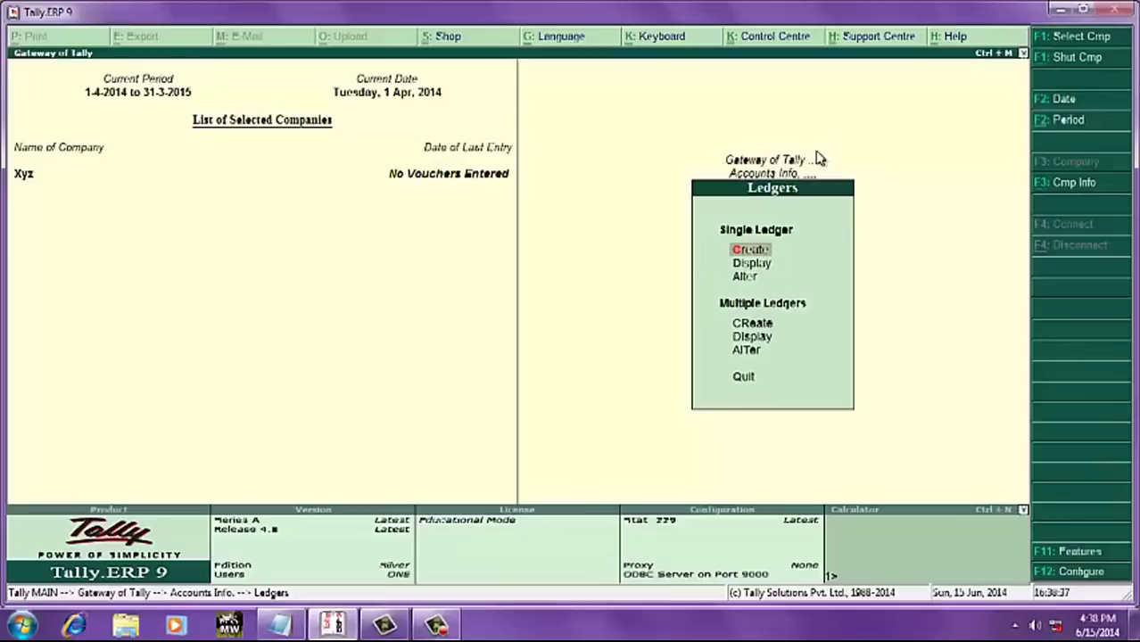
key(Down)
key(Down)
key(Down)
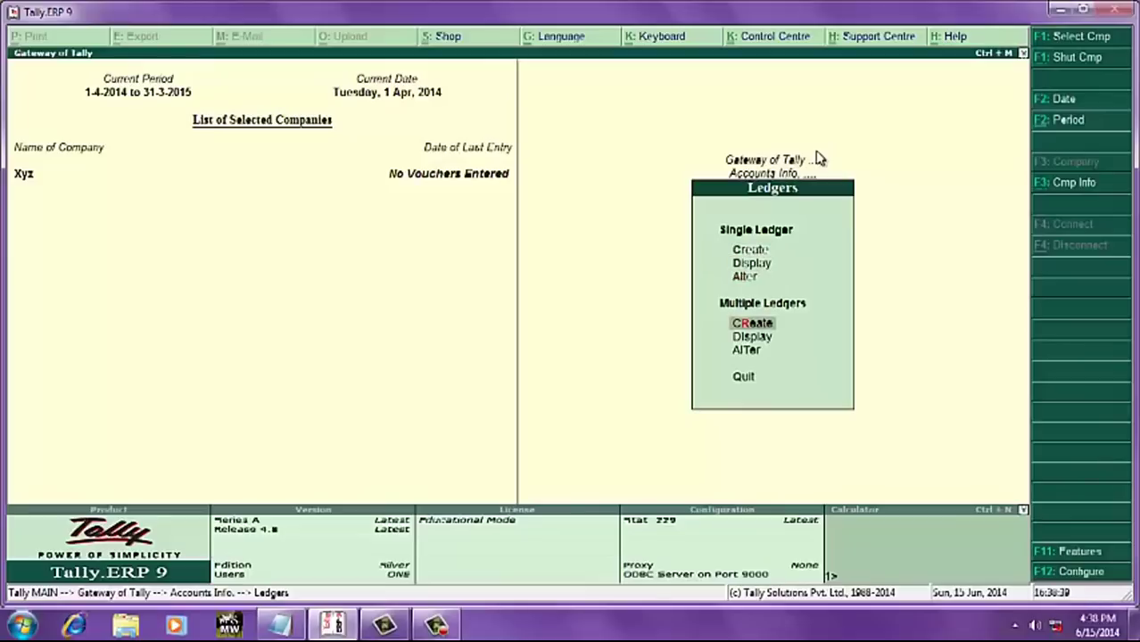
key(Up)
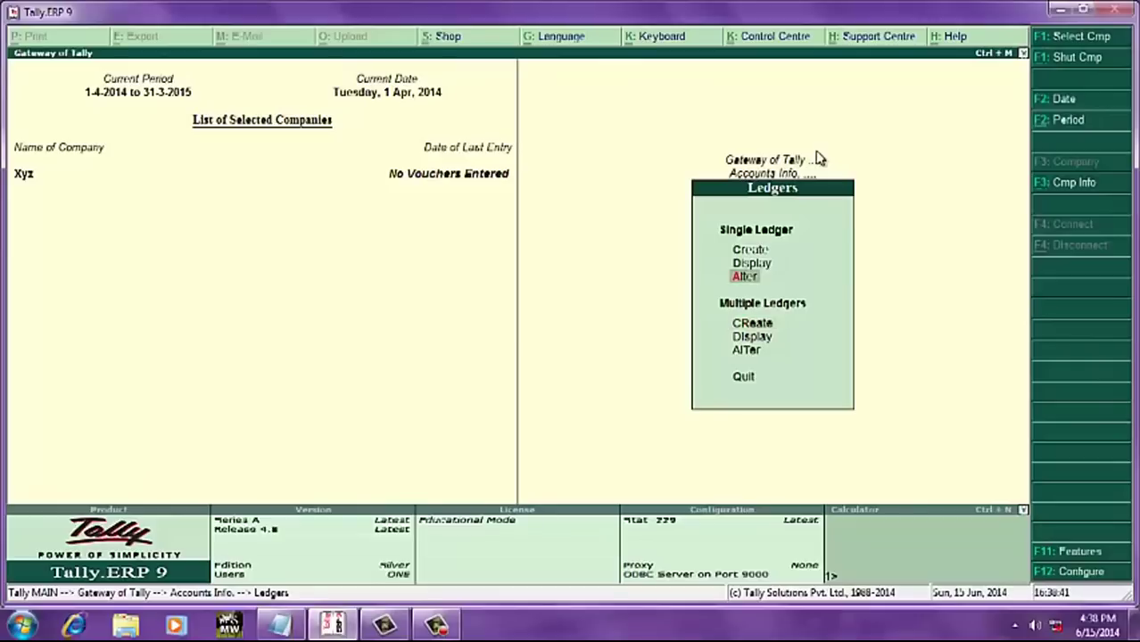
key(Down)
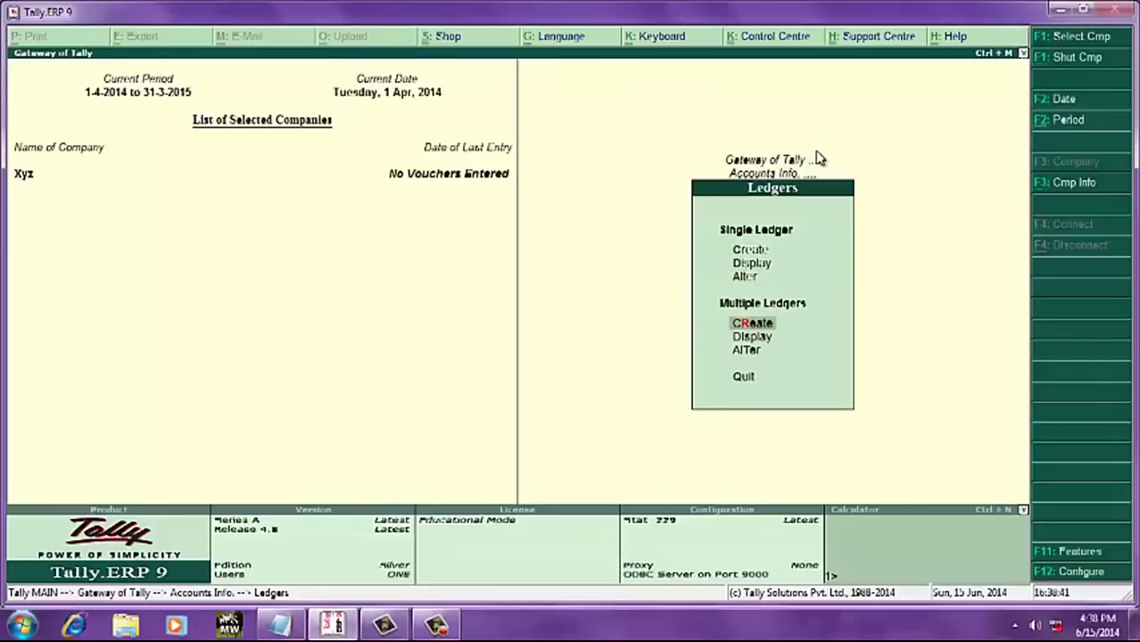
click(751, 326)
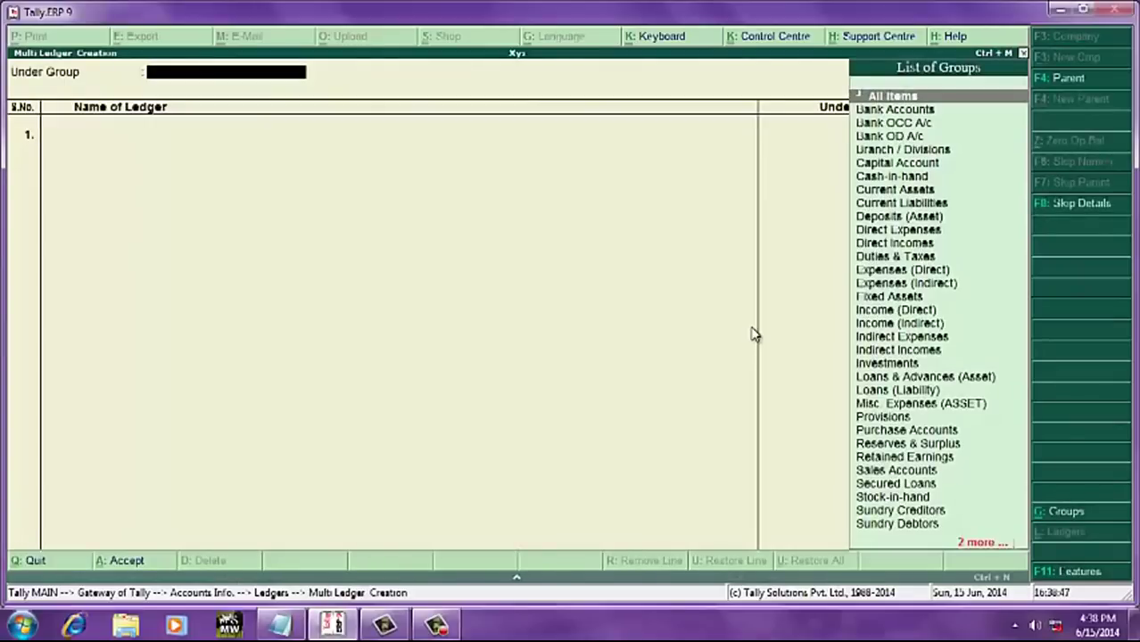
key(Return)
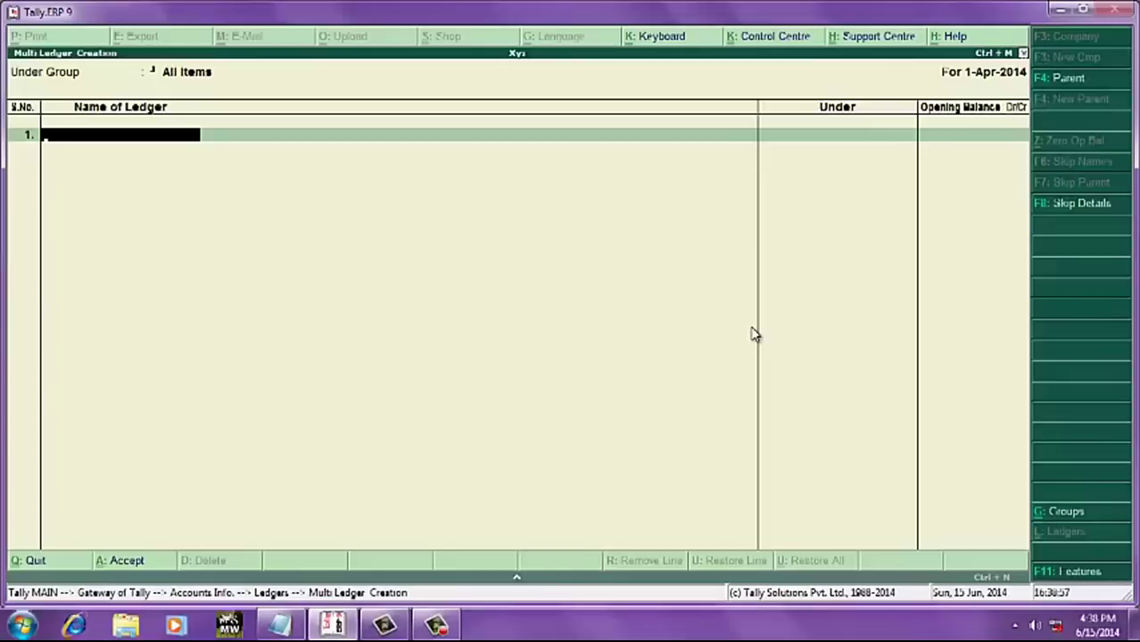
Add the ledger Supplier 1 under Sundry Creditors with no opening balance.
text(Suppli)
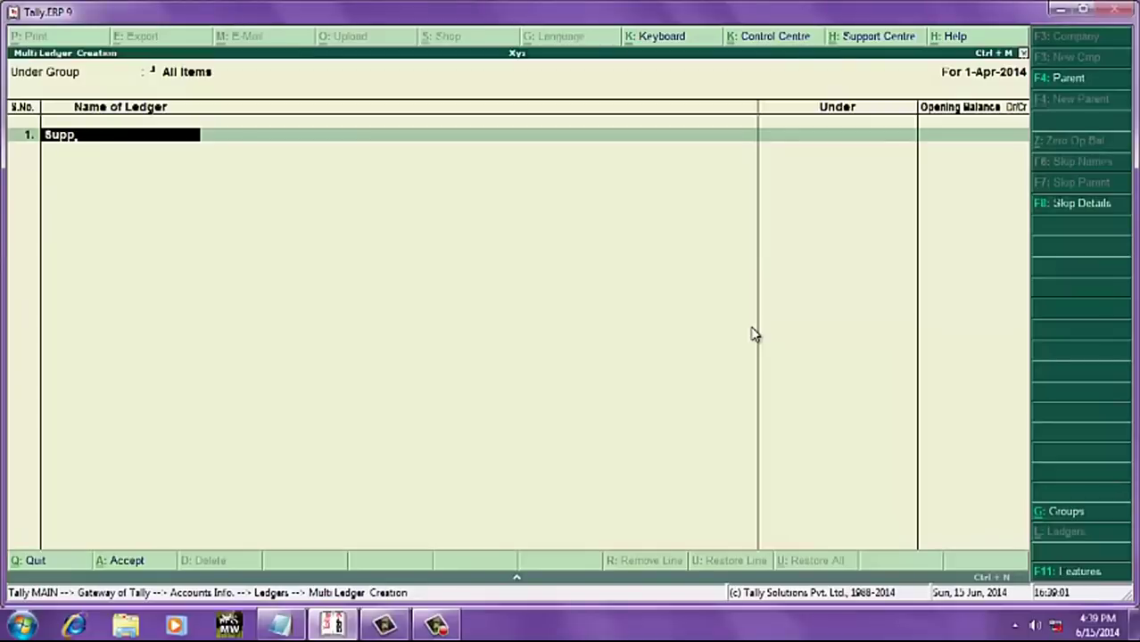
text(er 1)
key(Return)
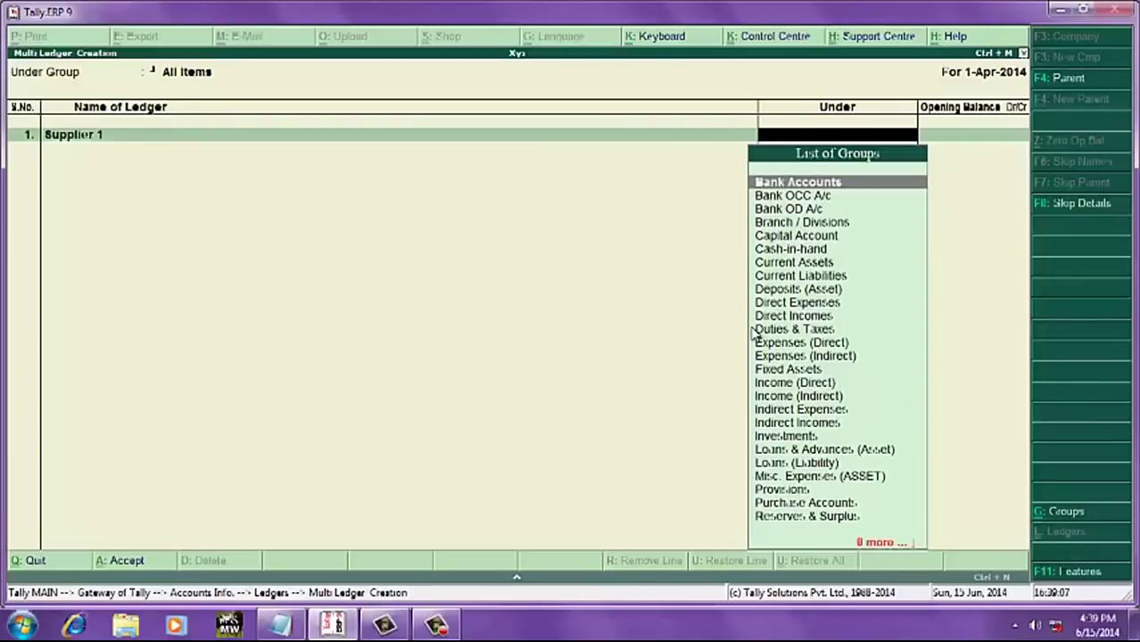
key(BackSpace)
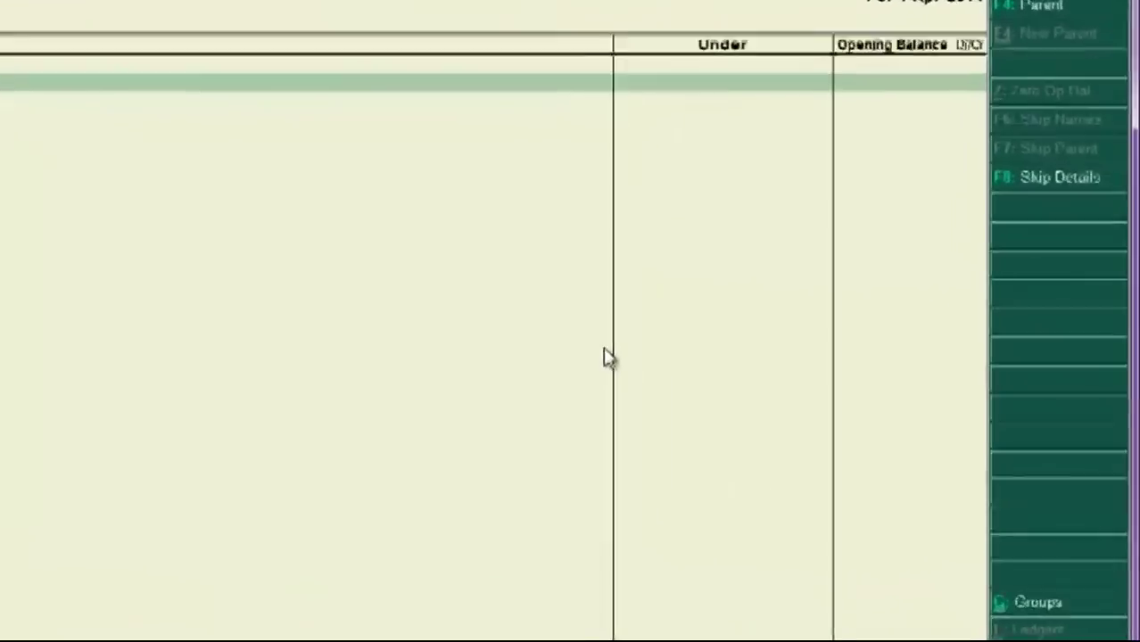
key(Return)
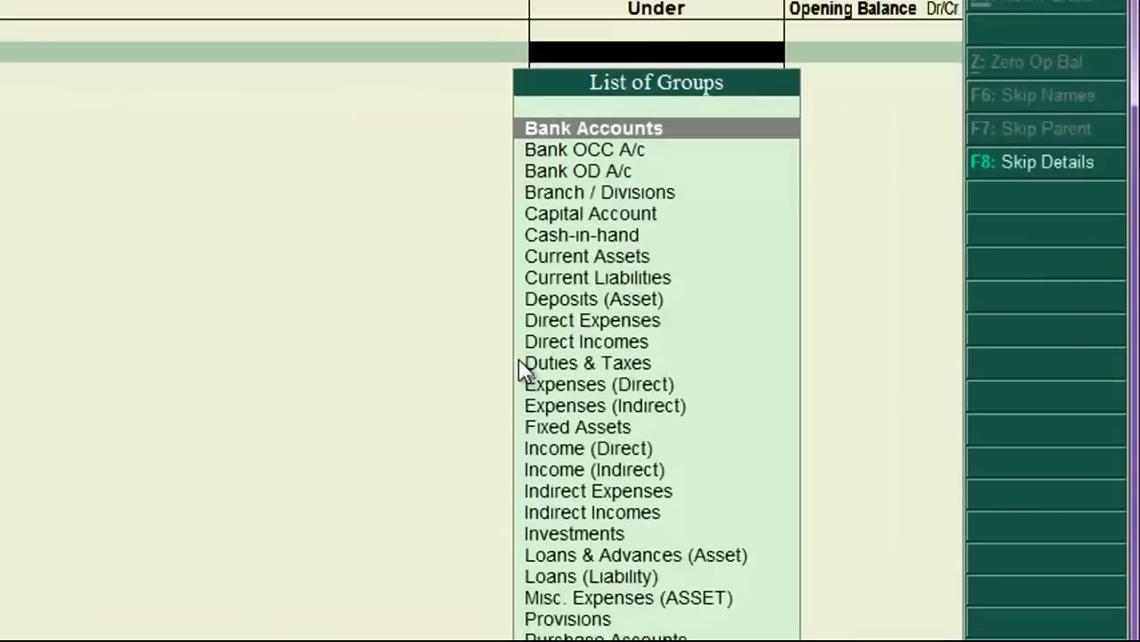
text(Sundr)
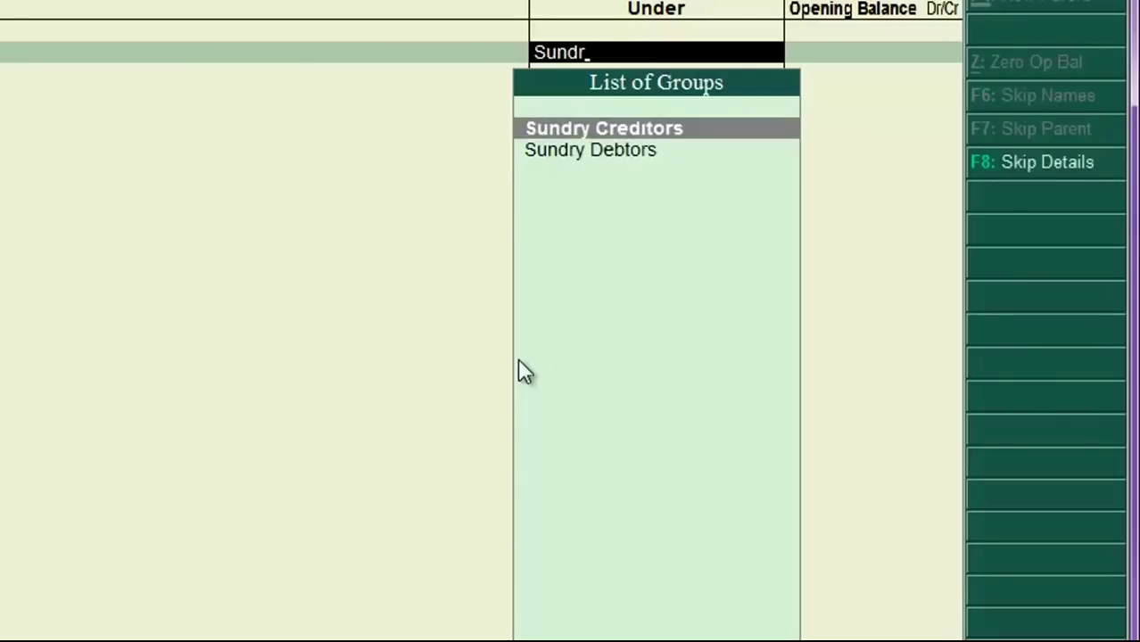
key(Return)
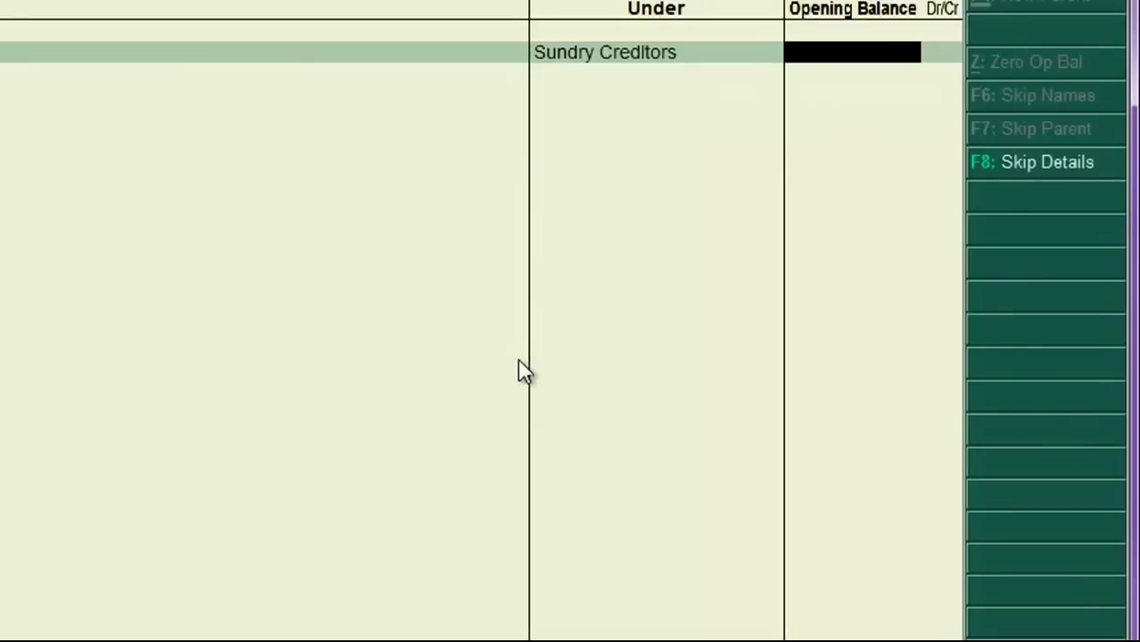
key(BackSpace)
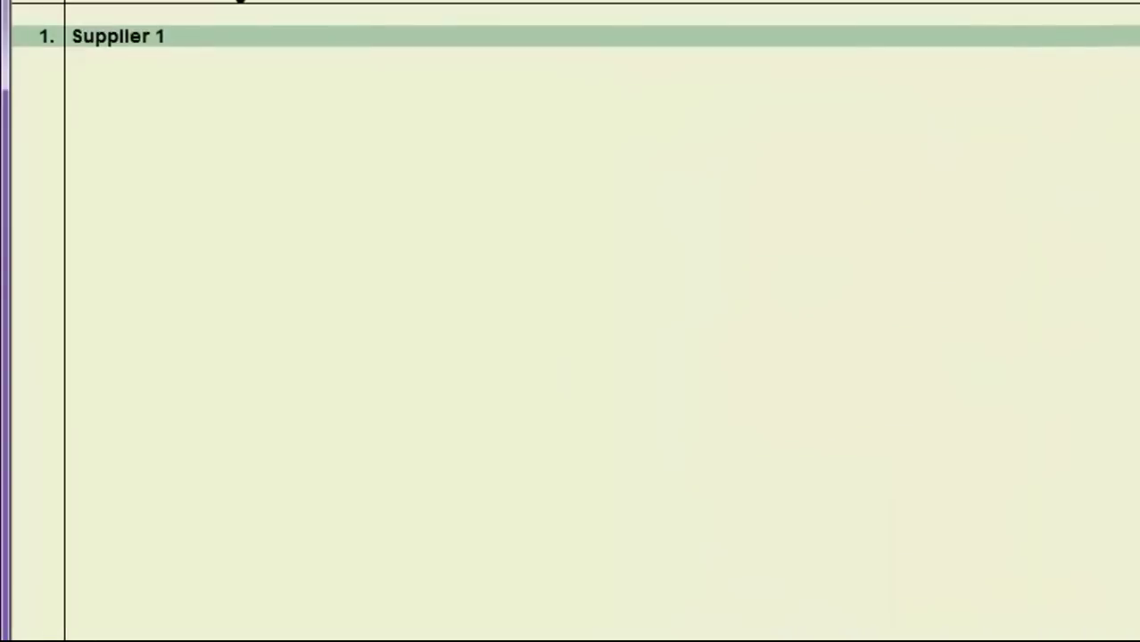
key(Return)
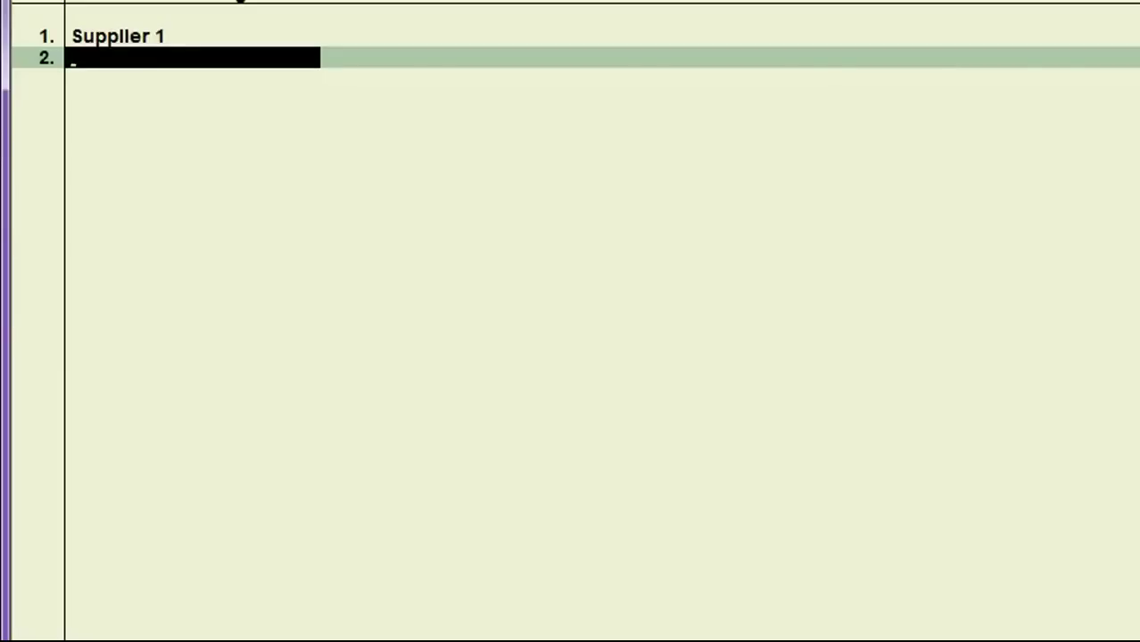
Add the ledger Customer 1 under Sundry Debtors, leaving its opening balance empty.
text(Customer 1)
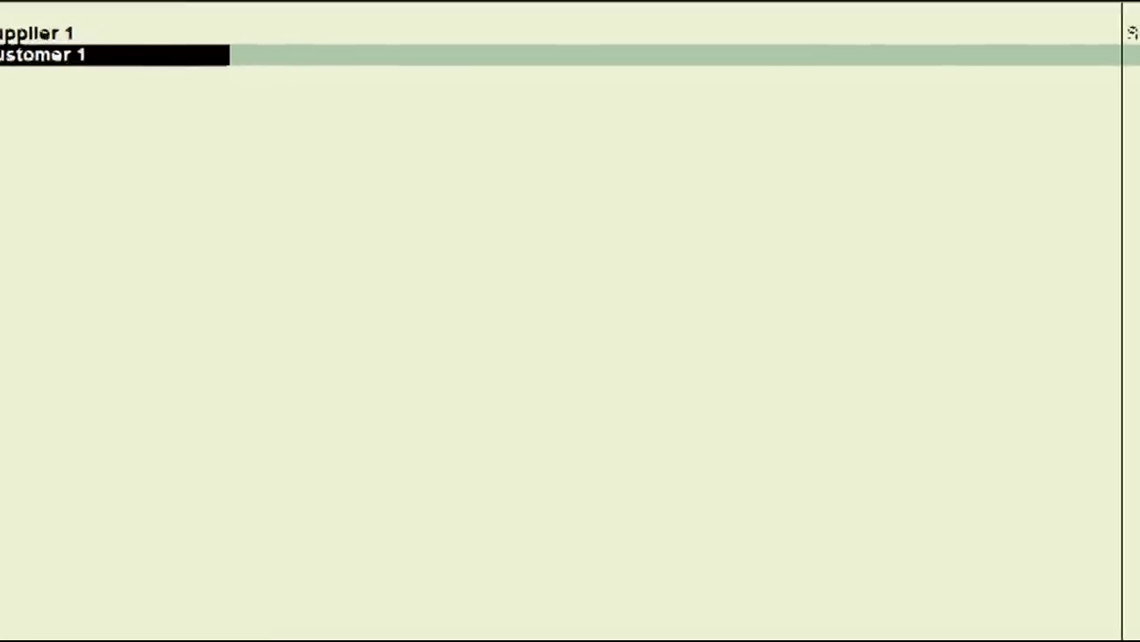
key(Return)
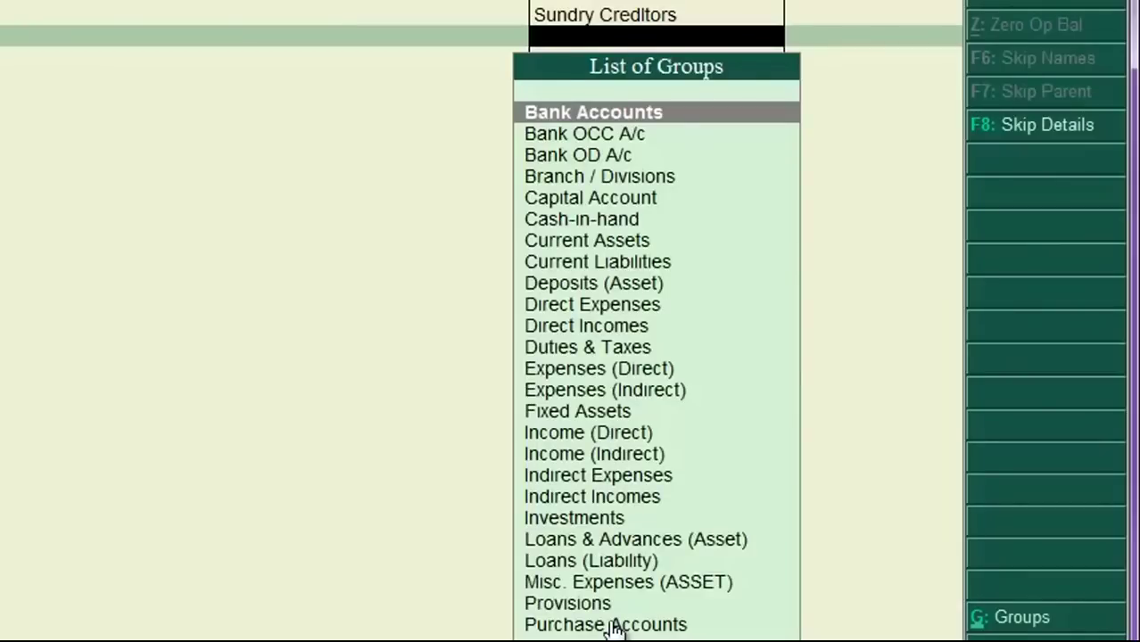
text(S)
key(Down)
key(Down)
key(Down)
key(Down)
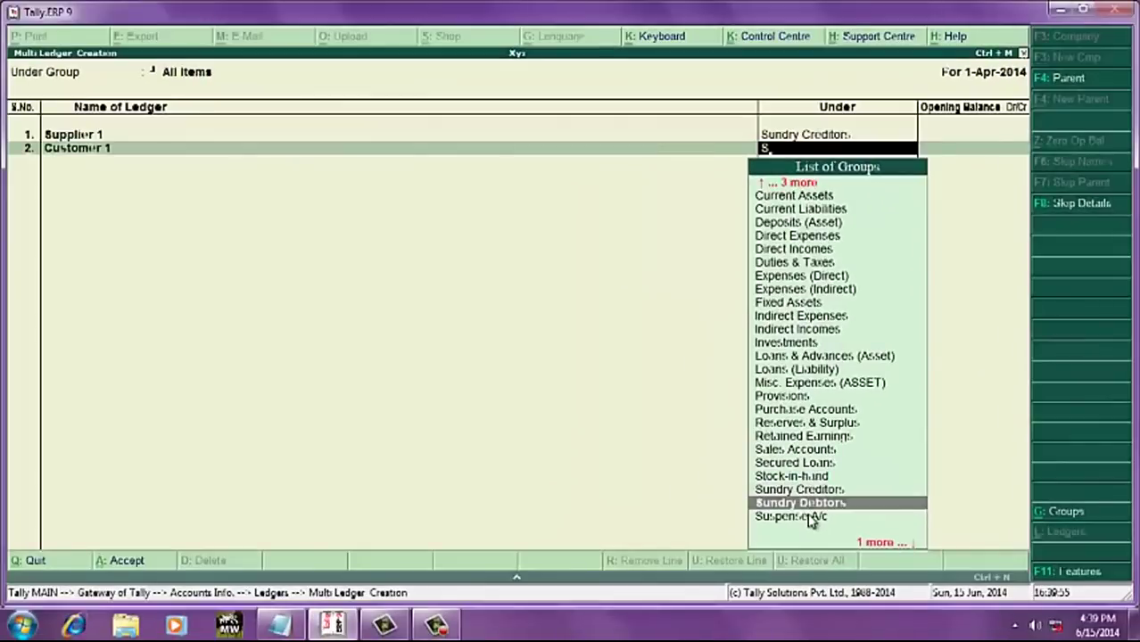
key(Return)
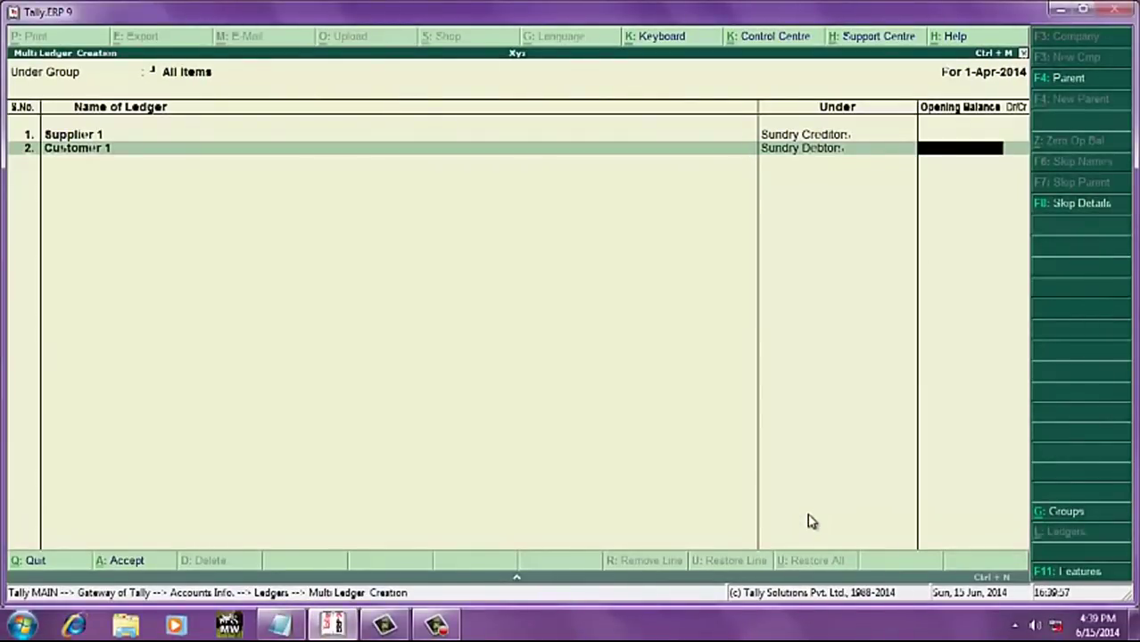
key(Up)
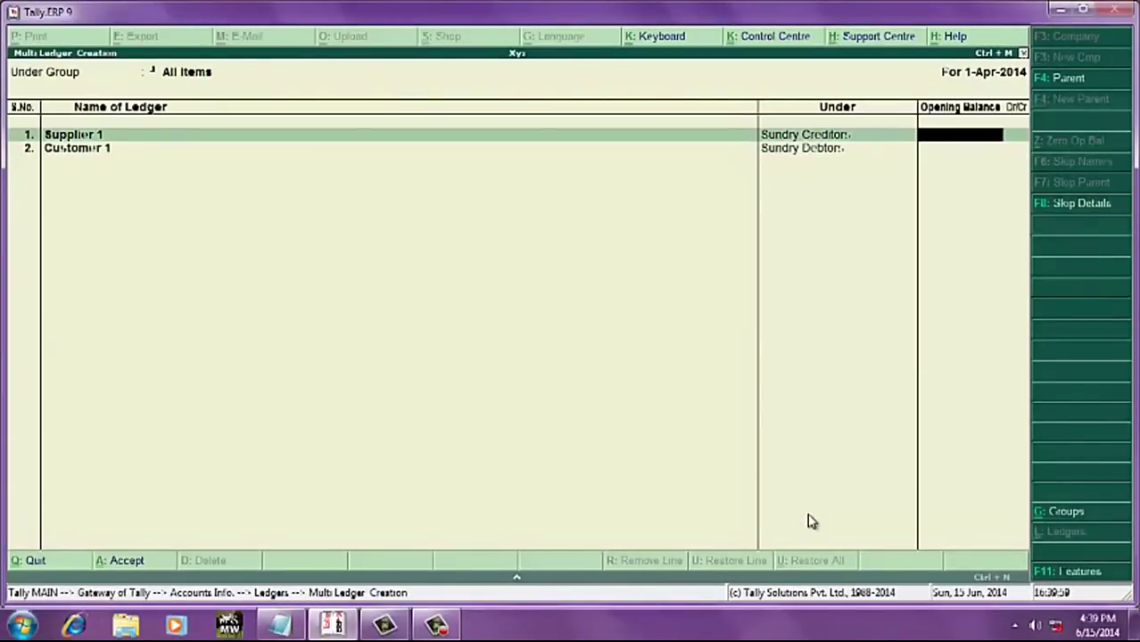
key(Down)
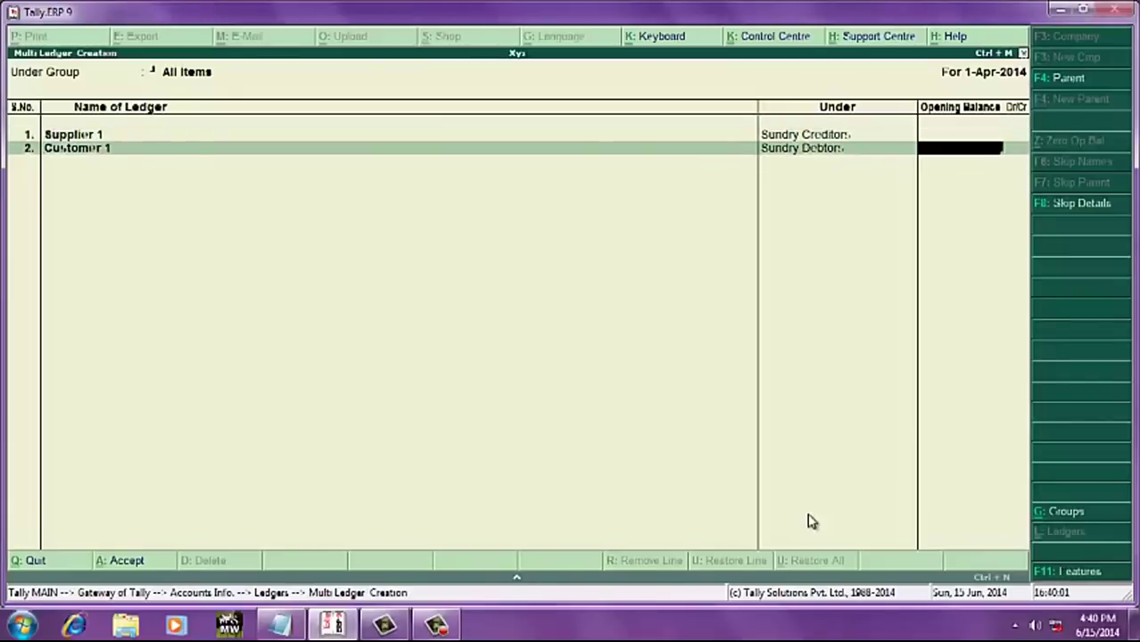
key(Return)
text(Cash)
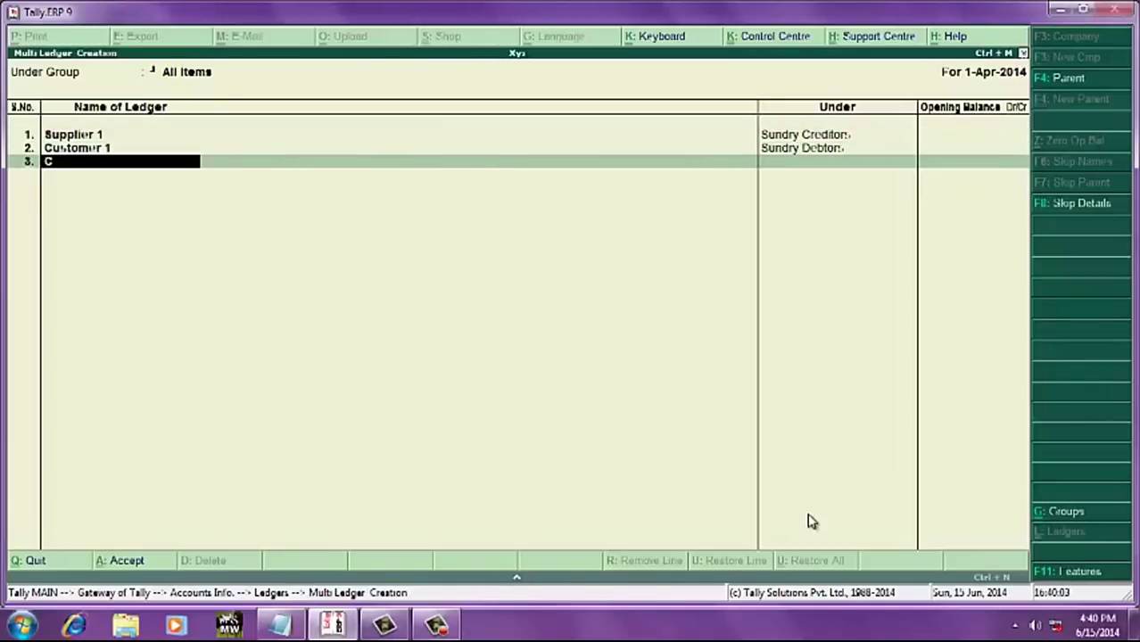
key(Return)
key(BackSpace)
key(BackSpace)
key(BackSpace)
key(BackSpace)
text(Bank)
key(BackSpace)
key(BackSpace)
key(BackSpace)
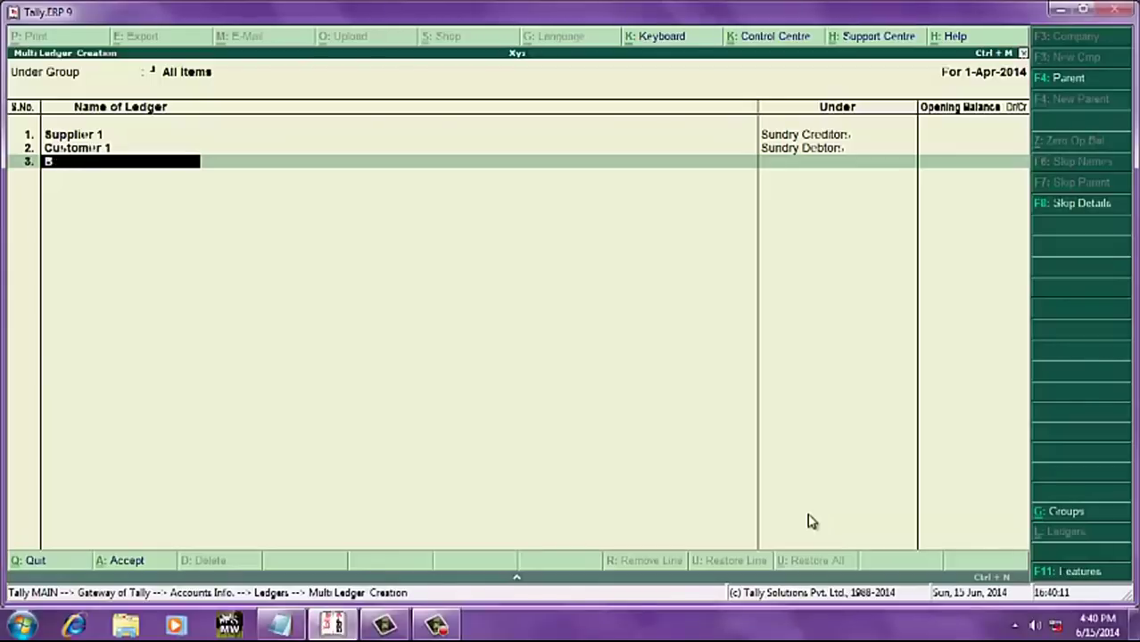
key(BackSpace)
Add the ledger SBI as the third entry under Bank Accounts, without an opening balance.
text(SBI)
key(Return)
text(Bank)
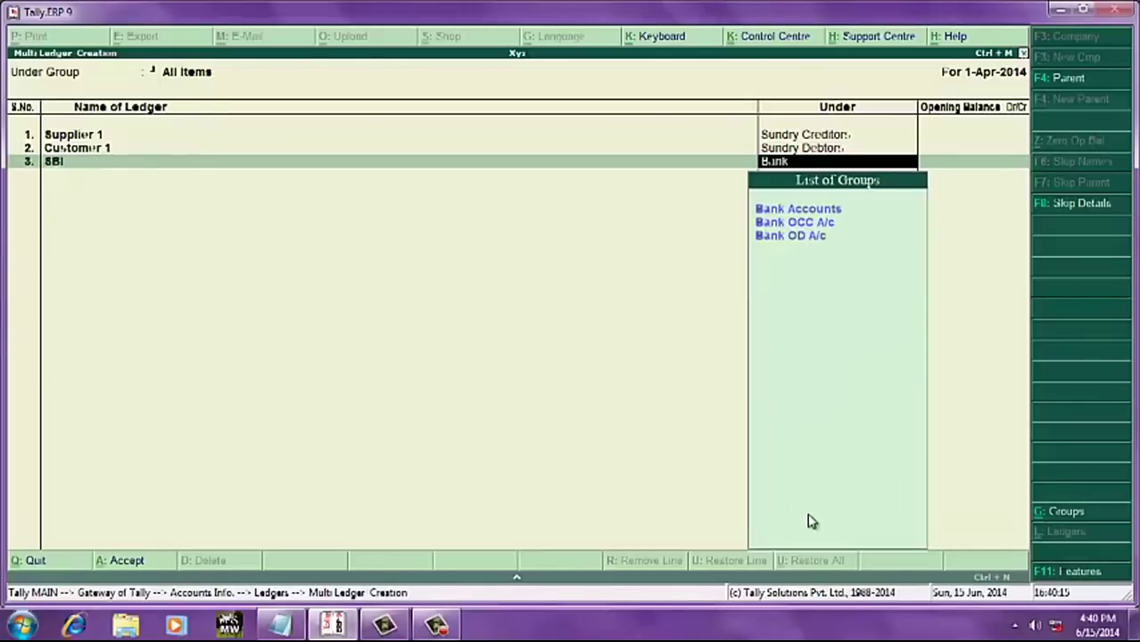
key(Return)
key(Return)
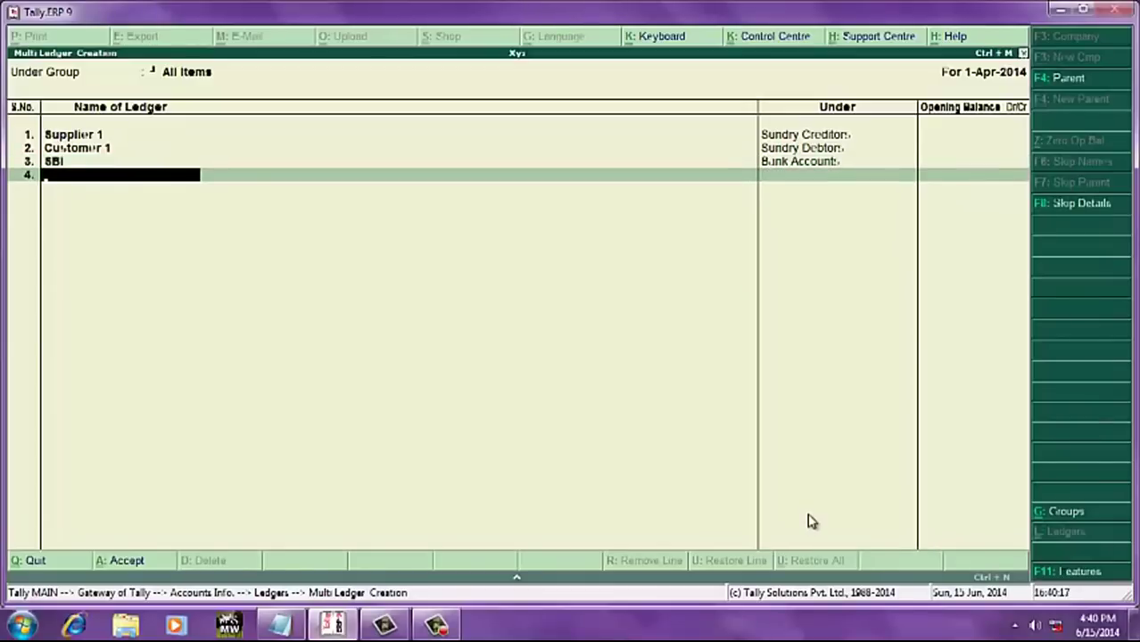
Add the ledger Purchase A/c under Purchase Accounts and leave its opening balance blank.
text(Purchase A/c)
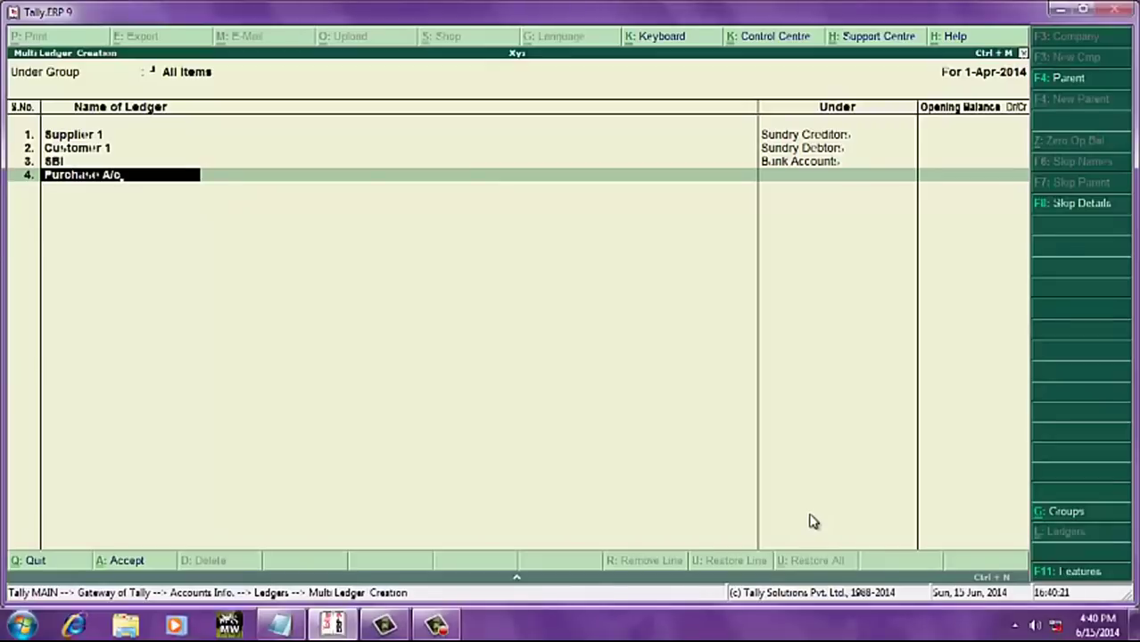
key(Return)
text(Pu)
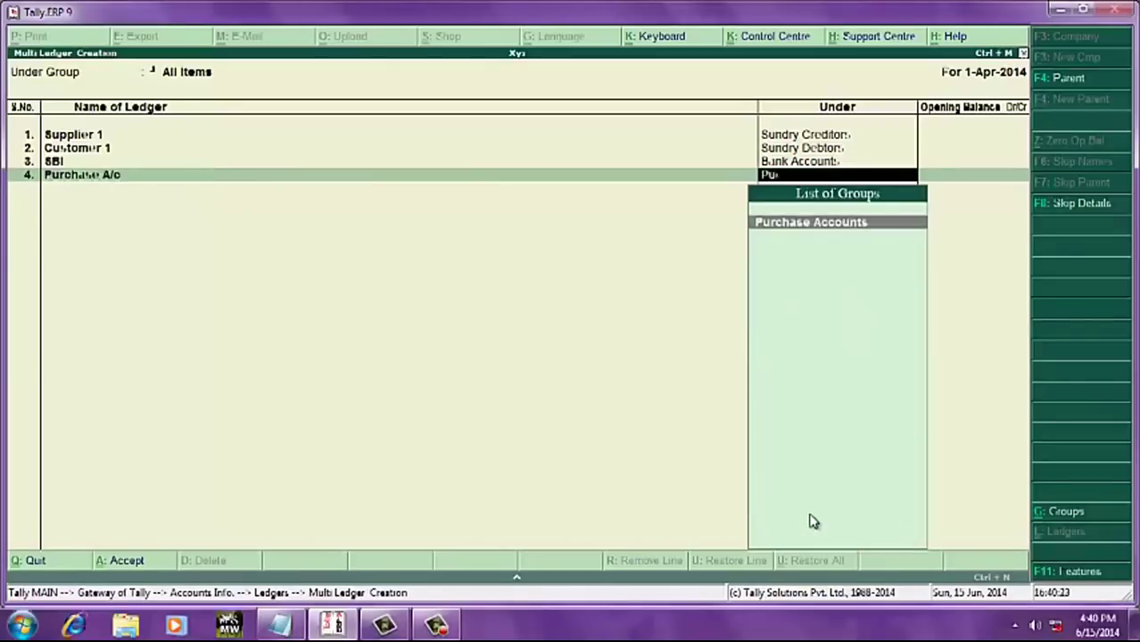
text(r)
key(Return)
key(Return)
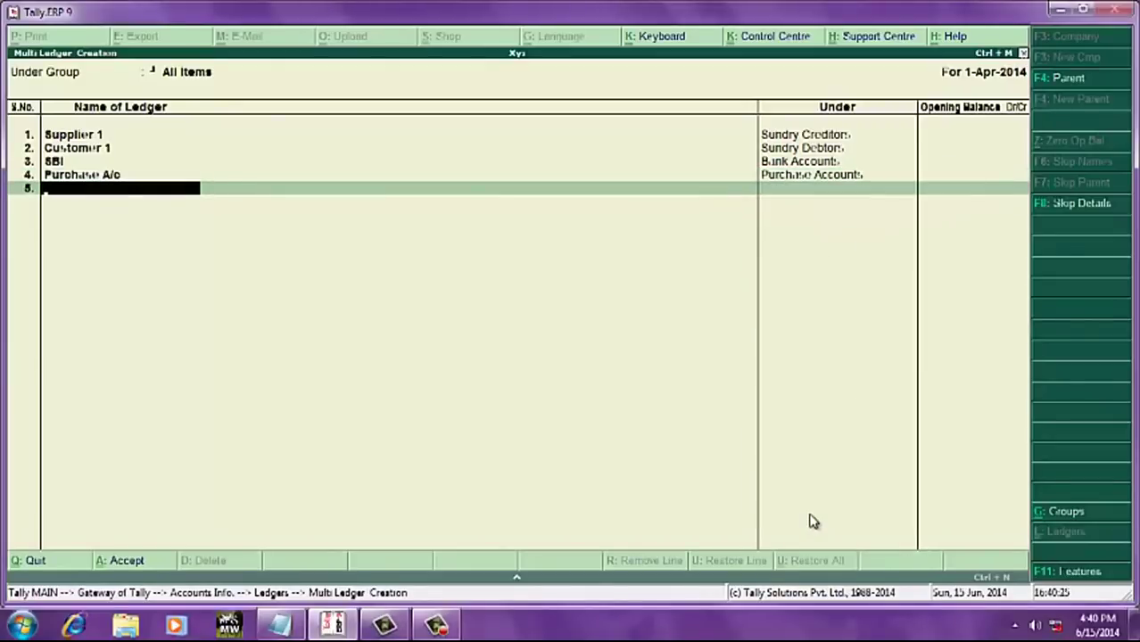
Add the ledger Sales A/c under Sales Accounts and leave its opening balance blank.
text(Sales A/c)
key(Return)
text(Sales)
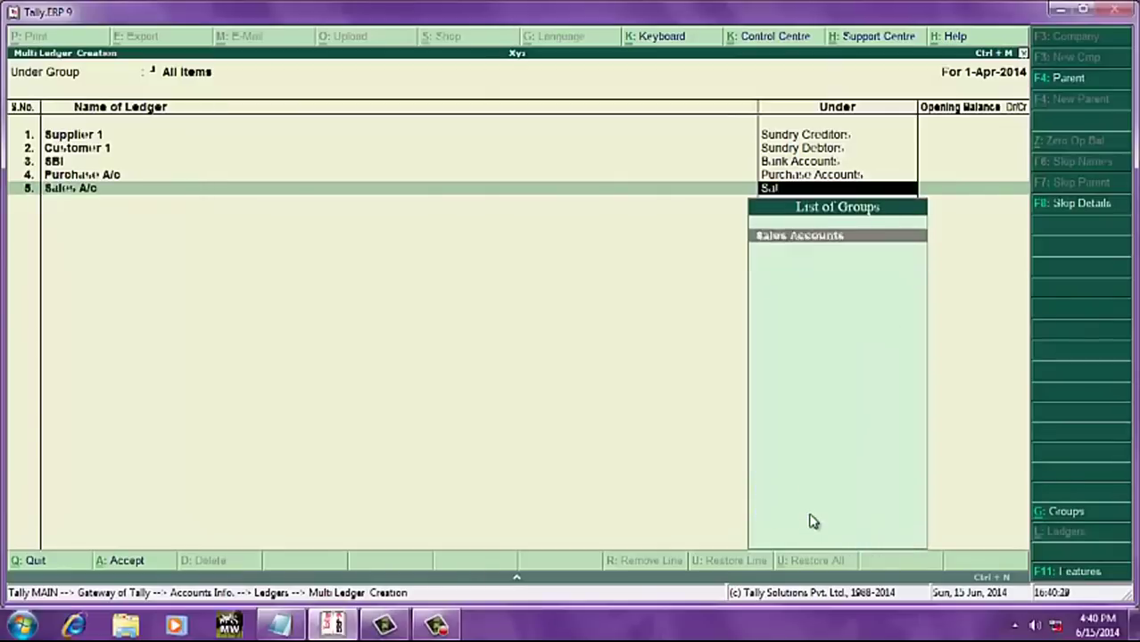
key(Return)
key(Return)
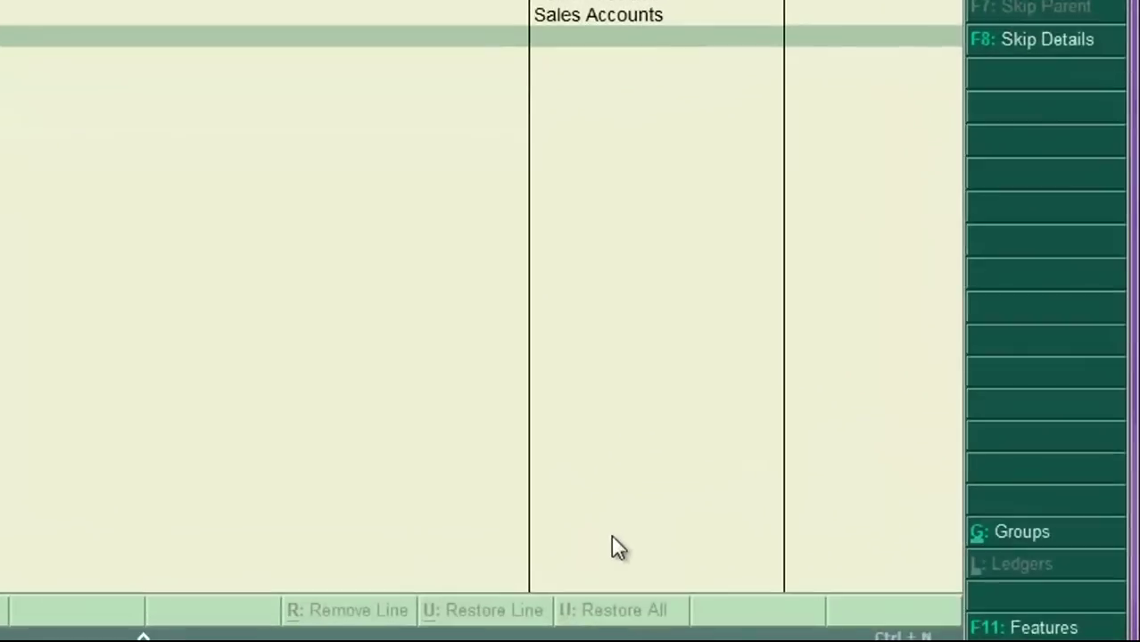
Add the ledger Salaries under Indirect Expenses with no opening balance.
key(Return)
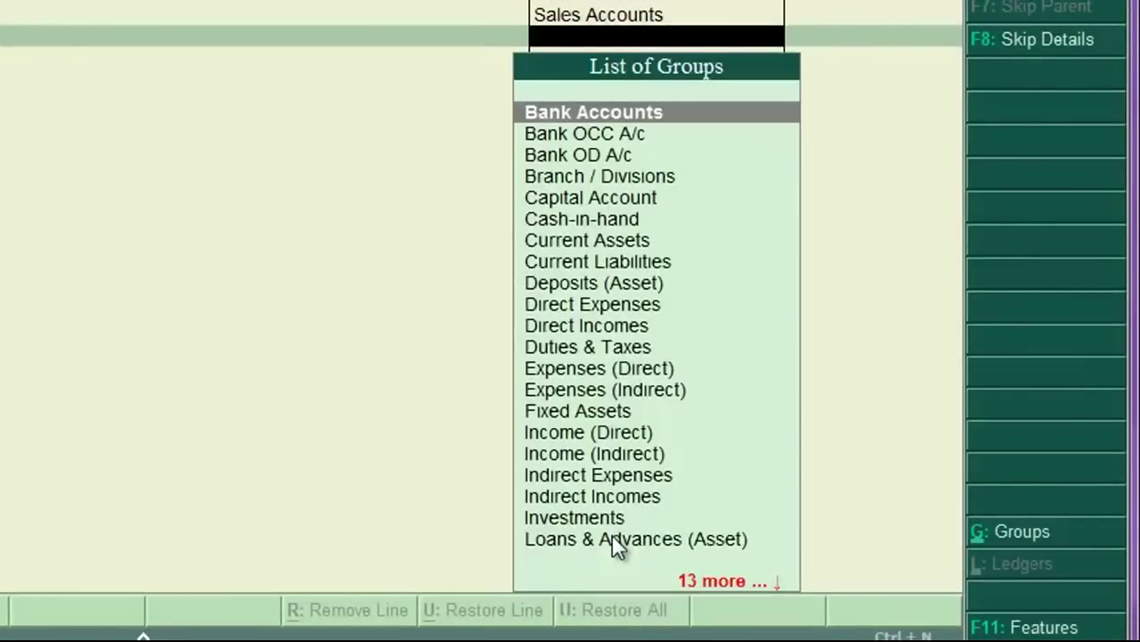
text(Indire)
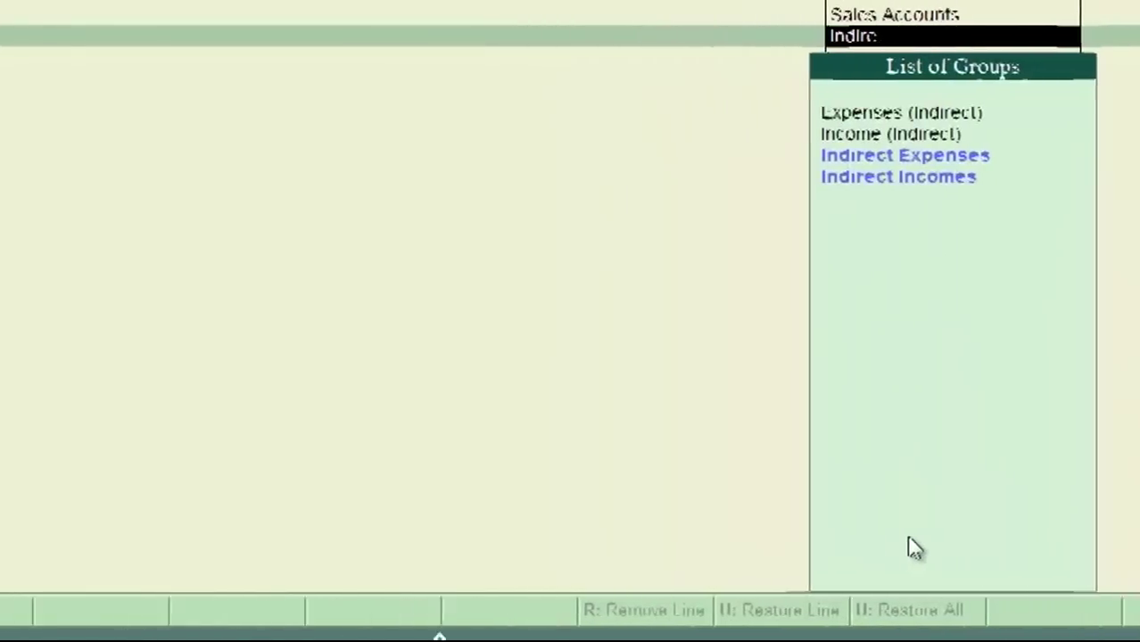
key(Return)
key(Return)
Add the ledger Frieght A/c under Direct Expenses and leave its opening balance blank.
text(F)
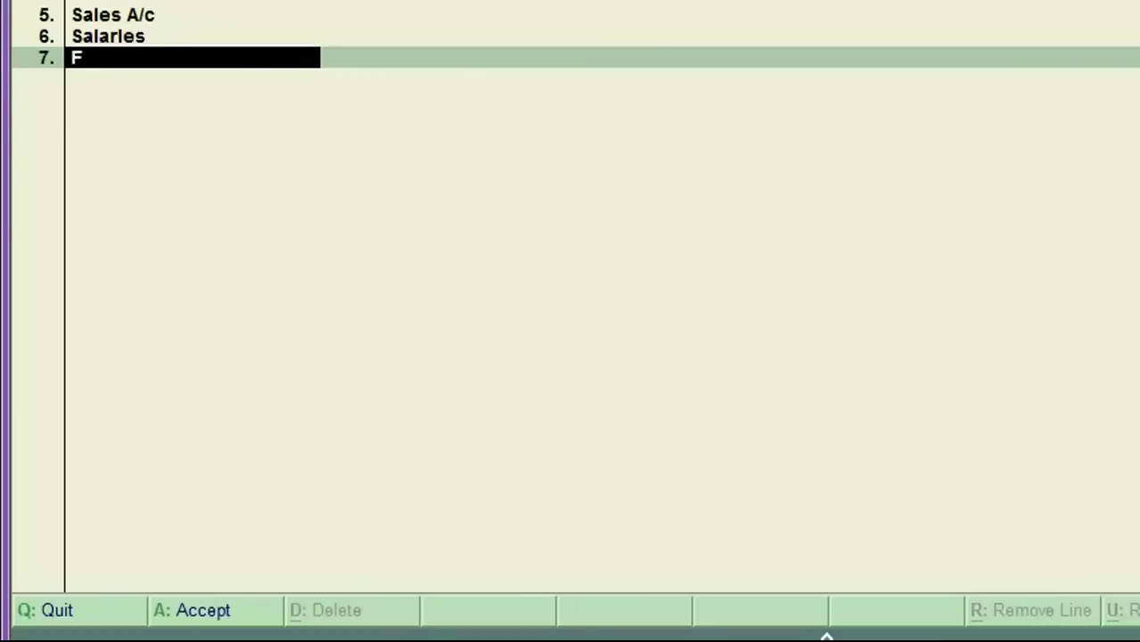
text(rieght A/c)
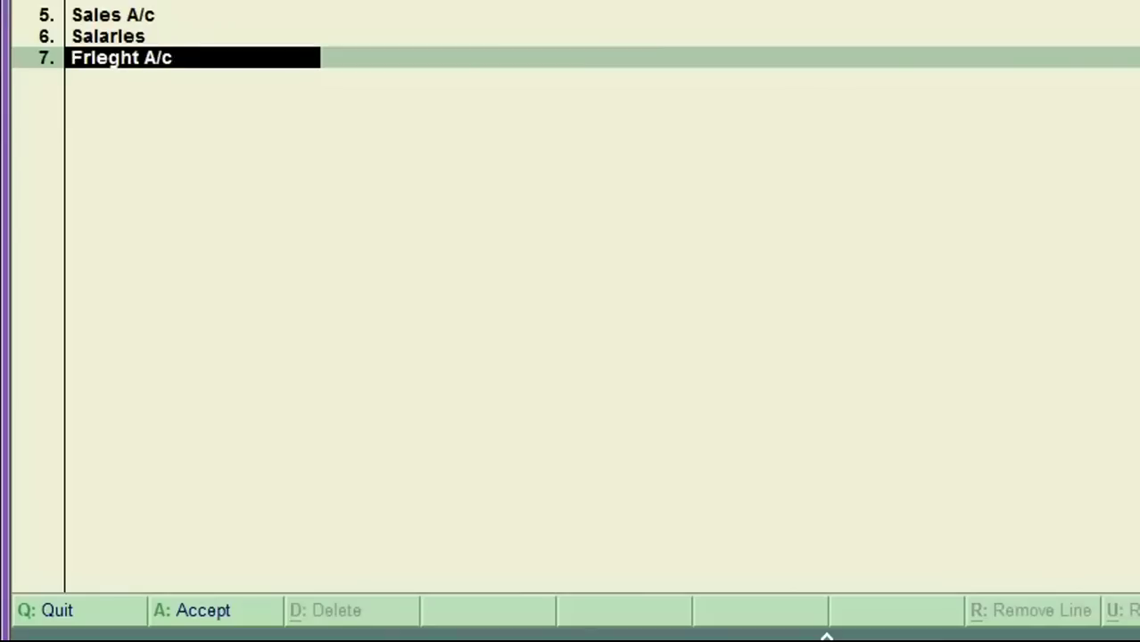
key(Return)
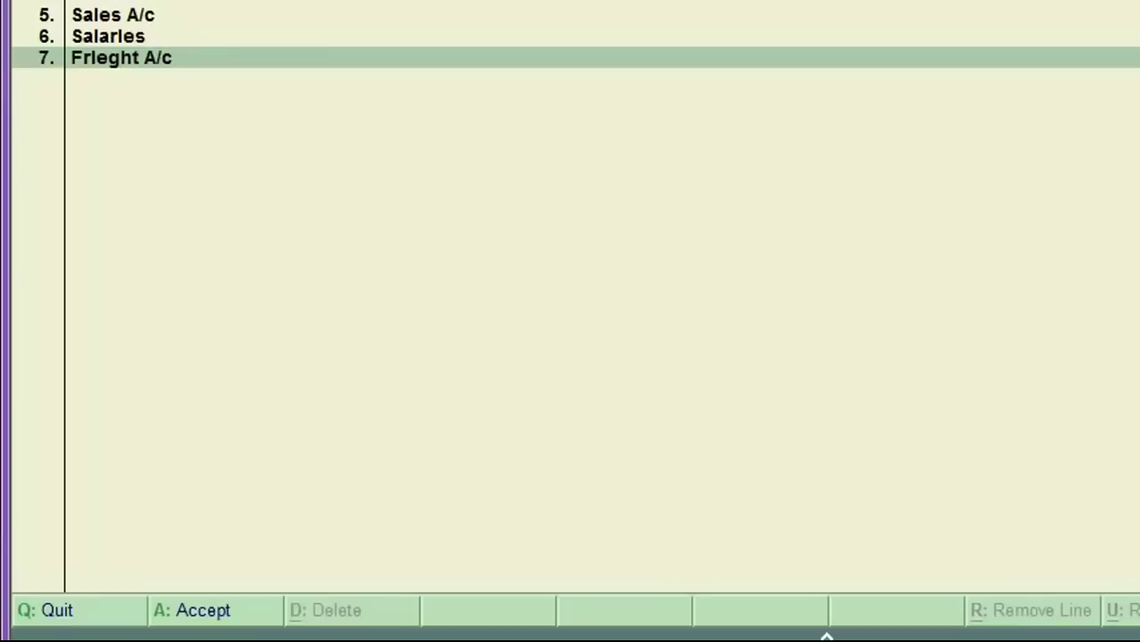
key(Return)
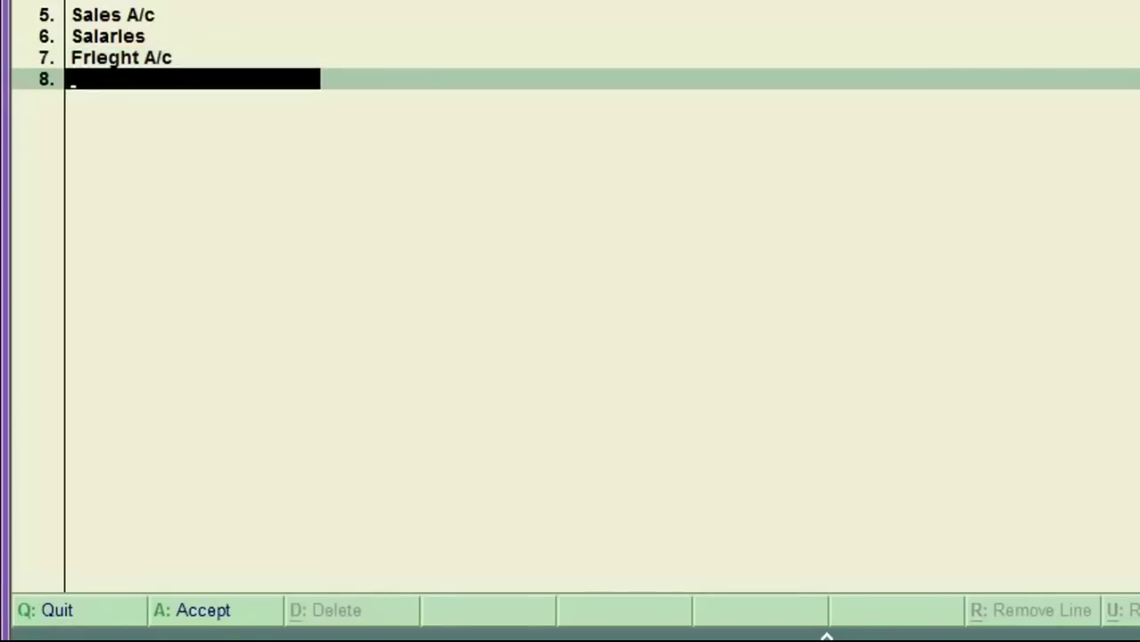
Add the ledger Electricity under Indirect Expenses without an opening balance, and save the multi-ledger list.
text(Electricity)
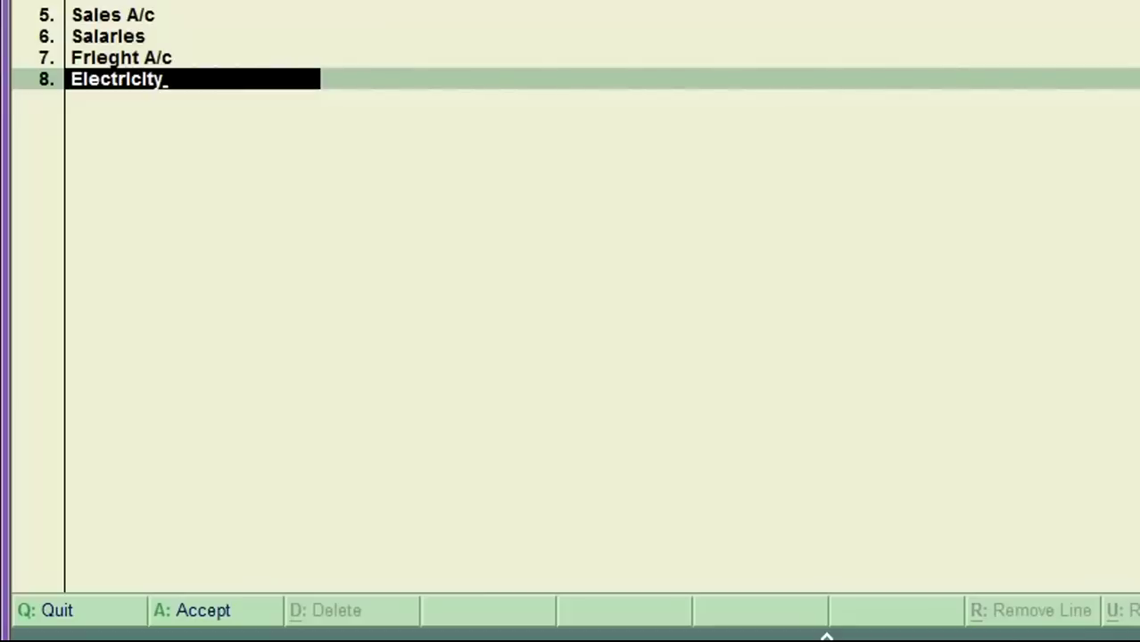
key(Return)
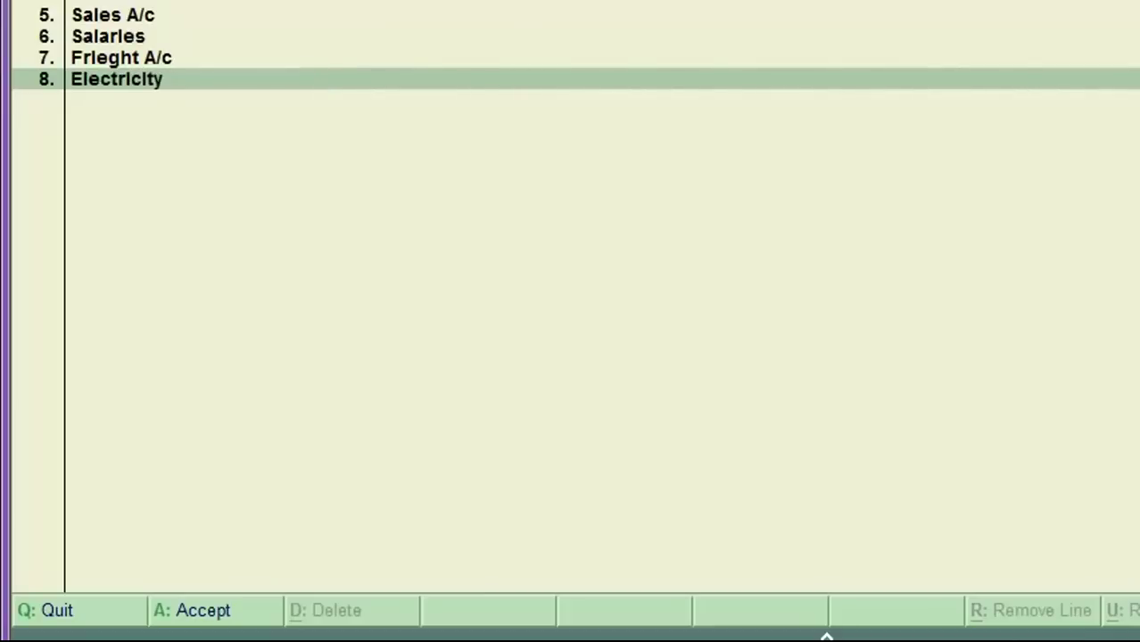
text(In)
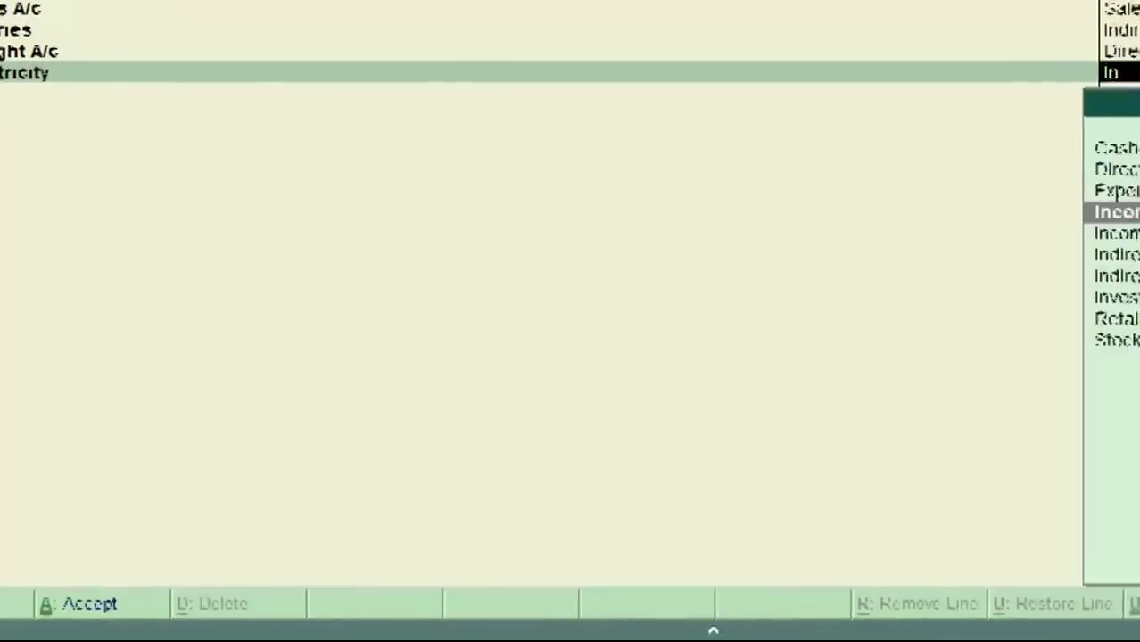
key(Down)
key(Down)
key(Return)
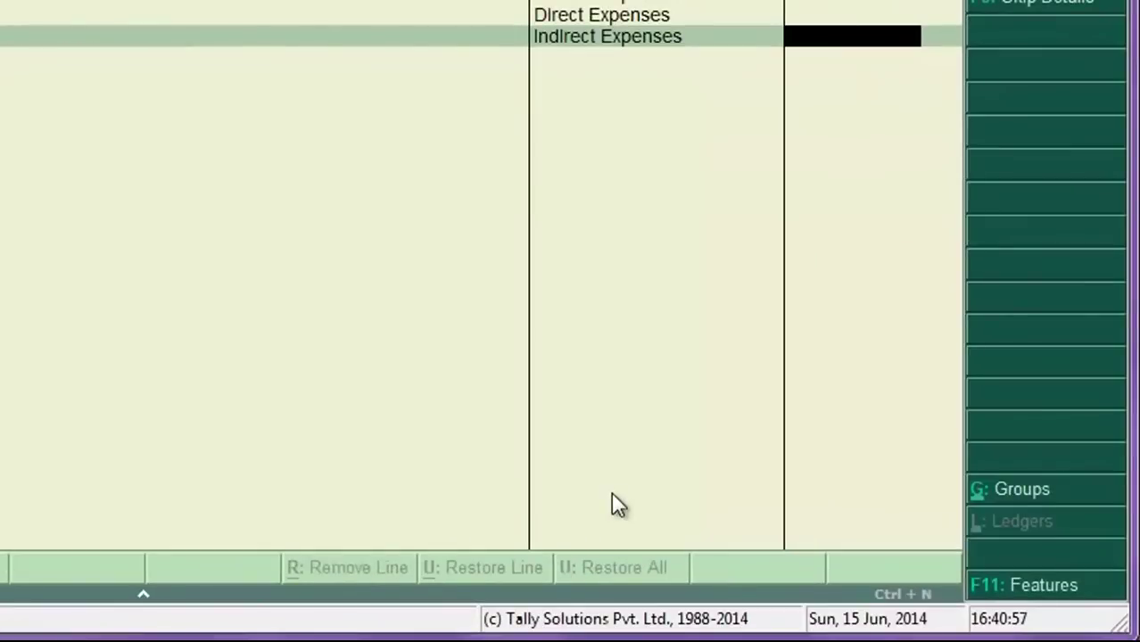
key(Return)
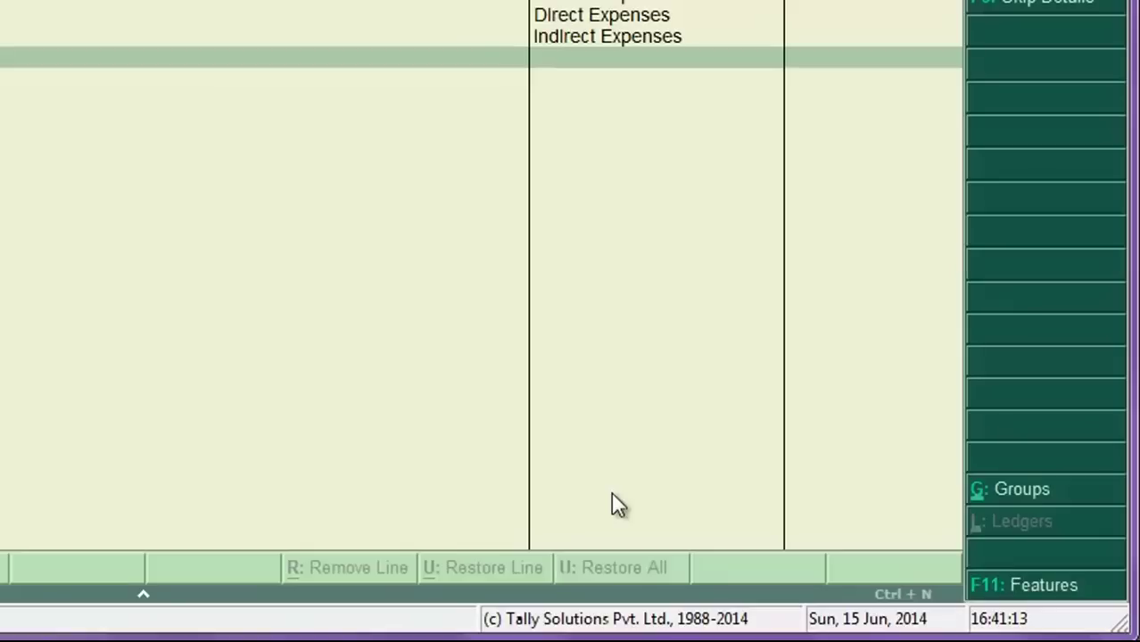
key(Return)
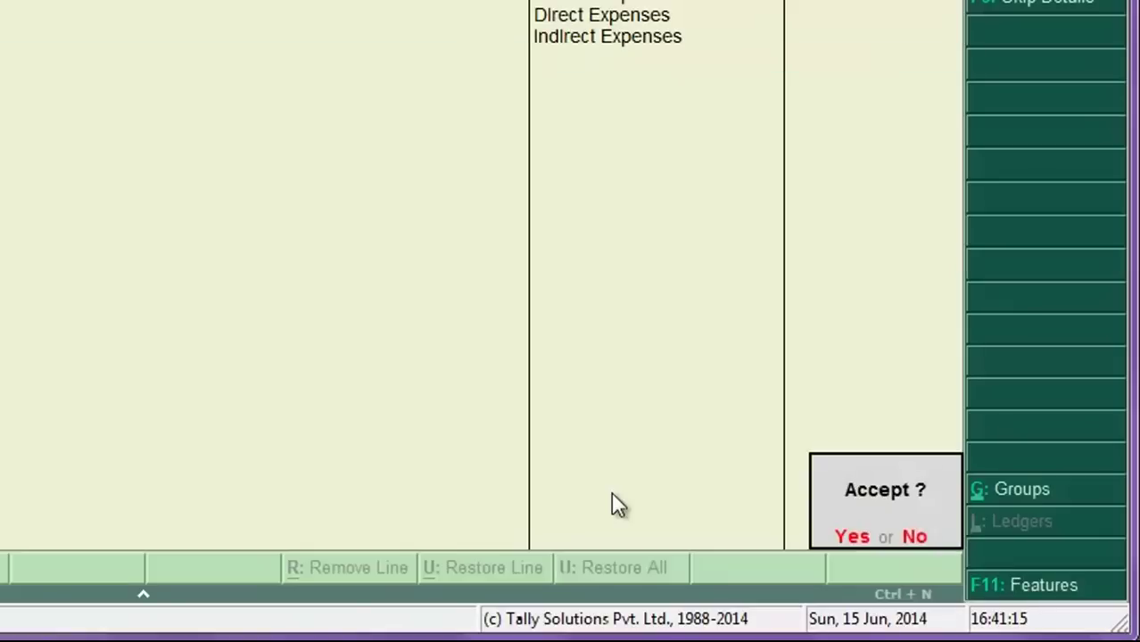
key(Return)
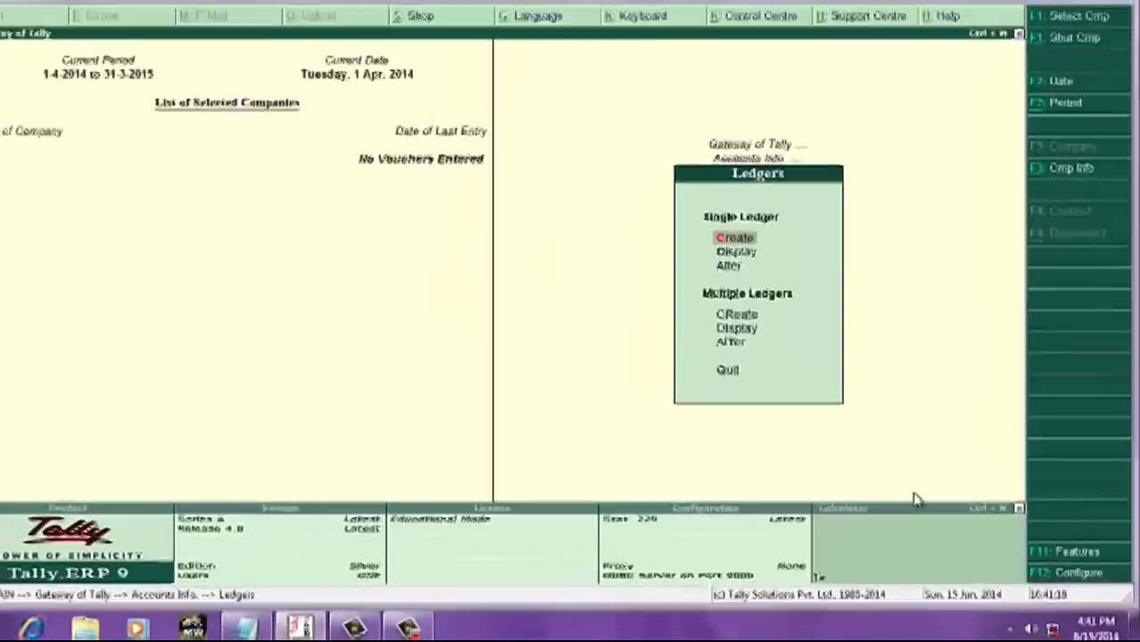
Switch to the Notepad list and review items 2 and 3, Create ledgers and Create stock units.
key(alt+Tab)
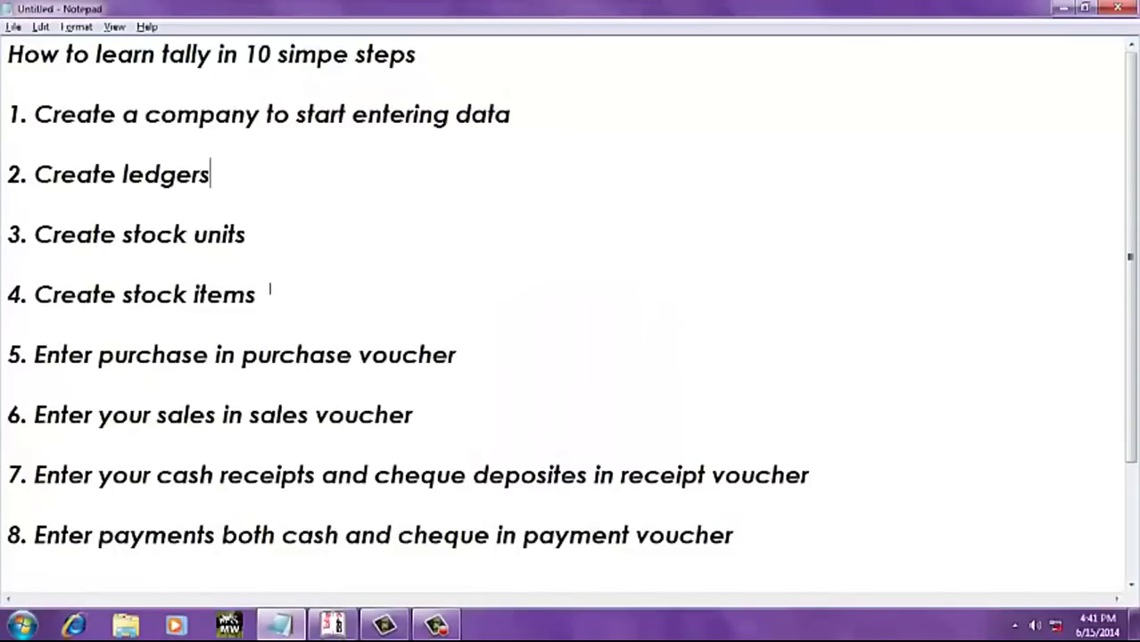
drag(214, 175, 52, 157)
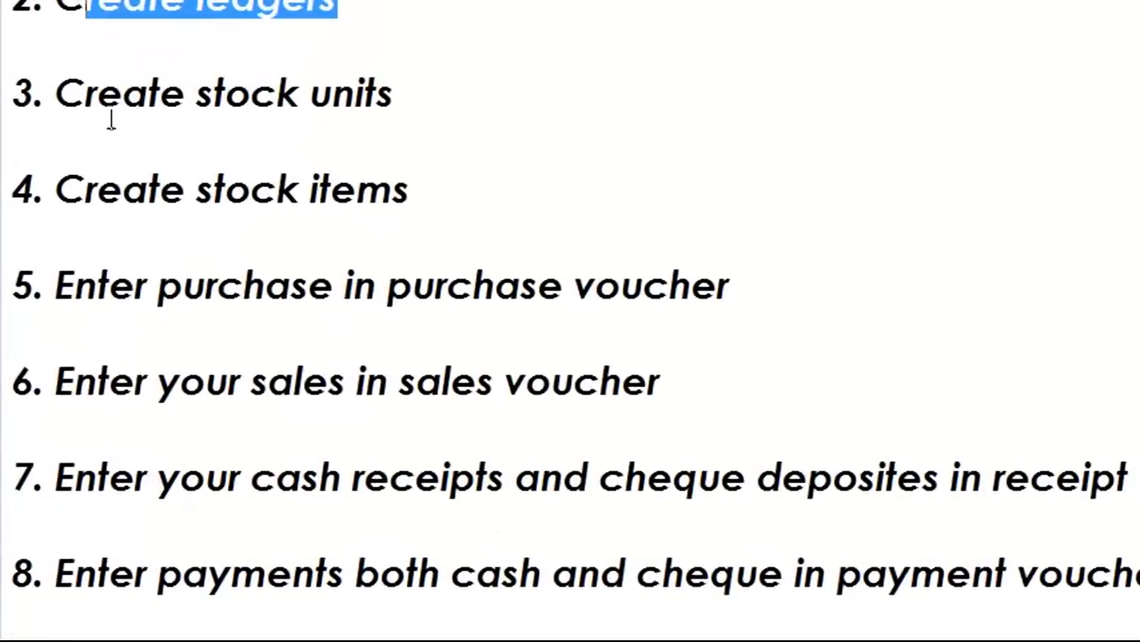
drag(57, 93, 433, 93)
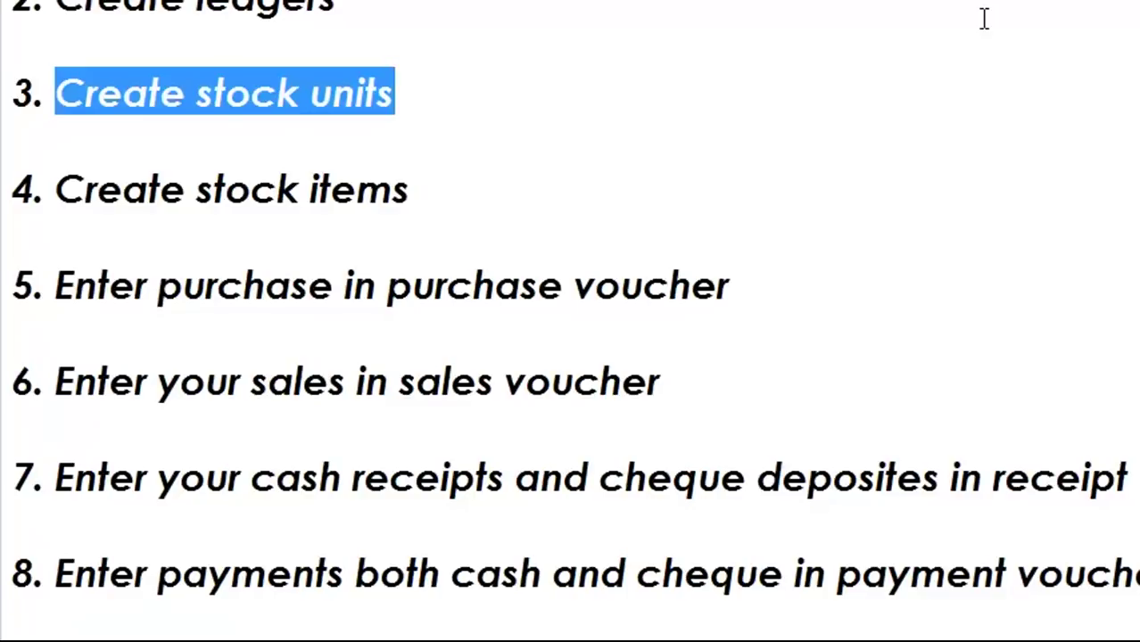
key(Down)
key(Down)
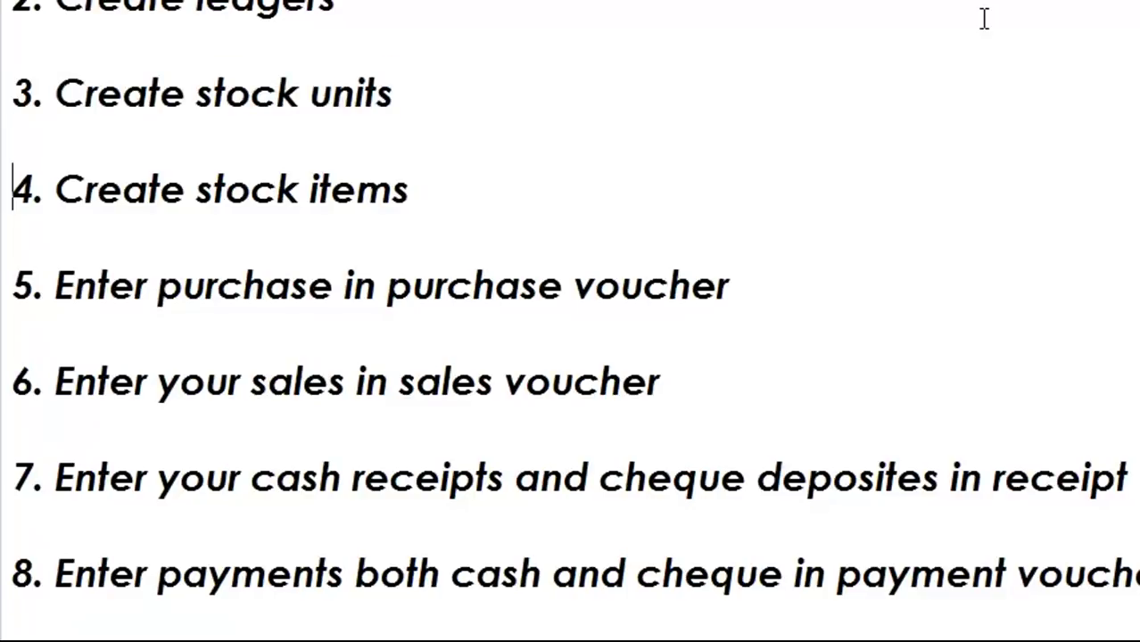
key(Up)
key(Up)
double_click(338, 98)
click(560, 153)
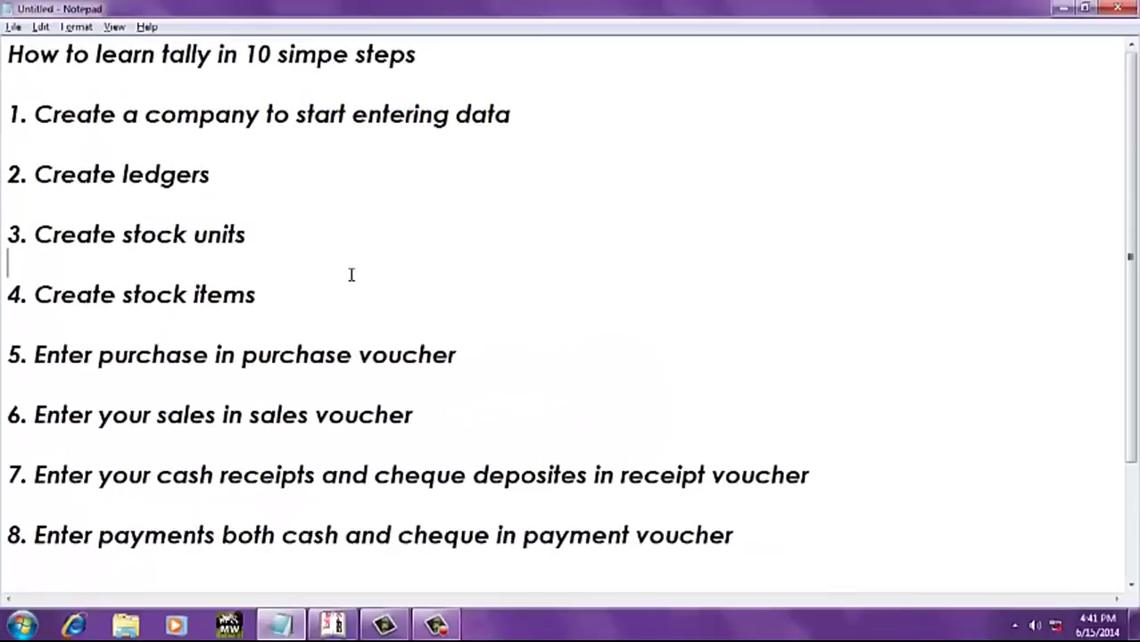
Switch back to Tally.ERP 9 and open the creation form for a unit of measure in the inventory masters.
click(351, 629)
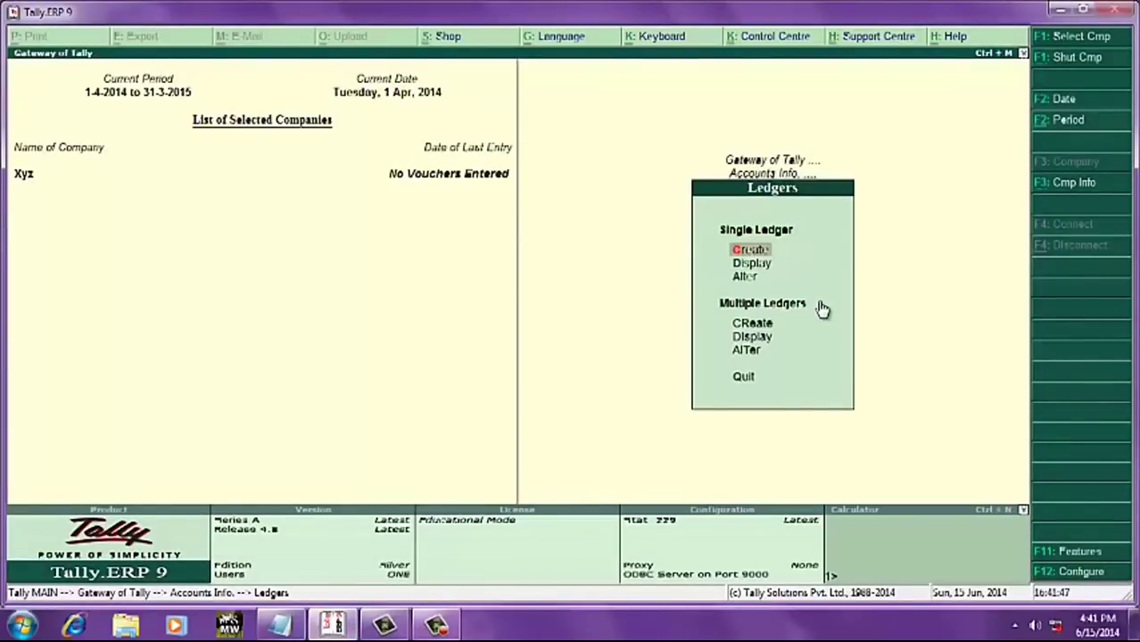
key(Escape)
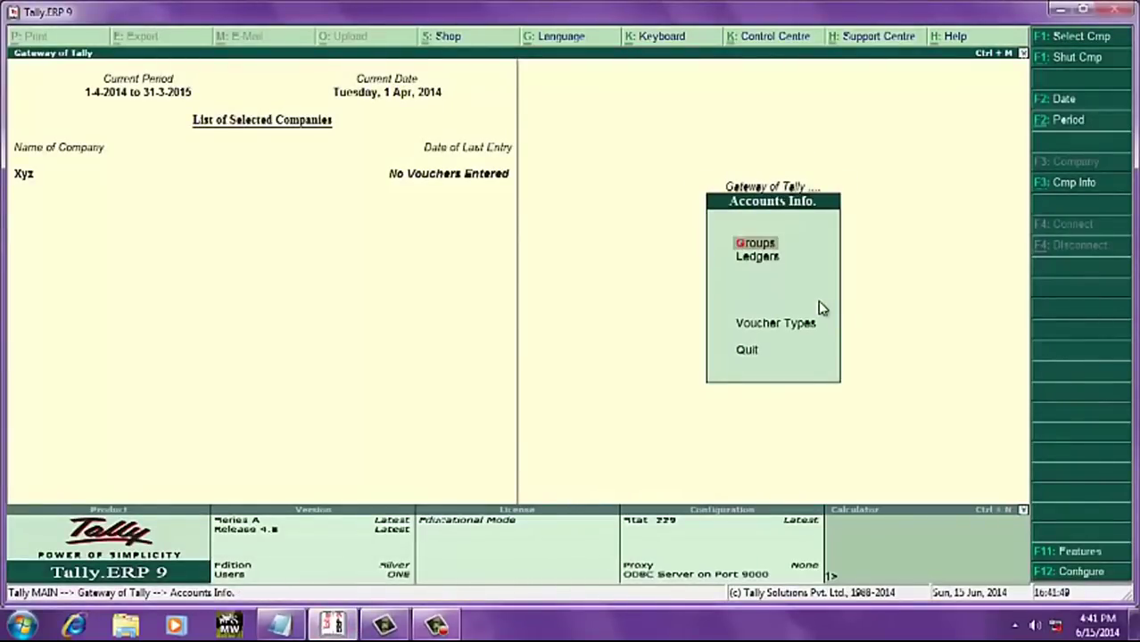
key(Escape)
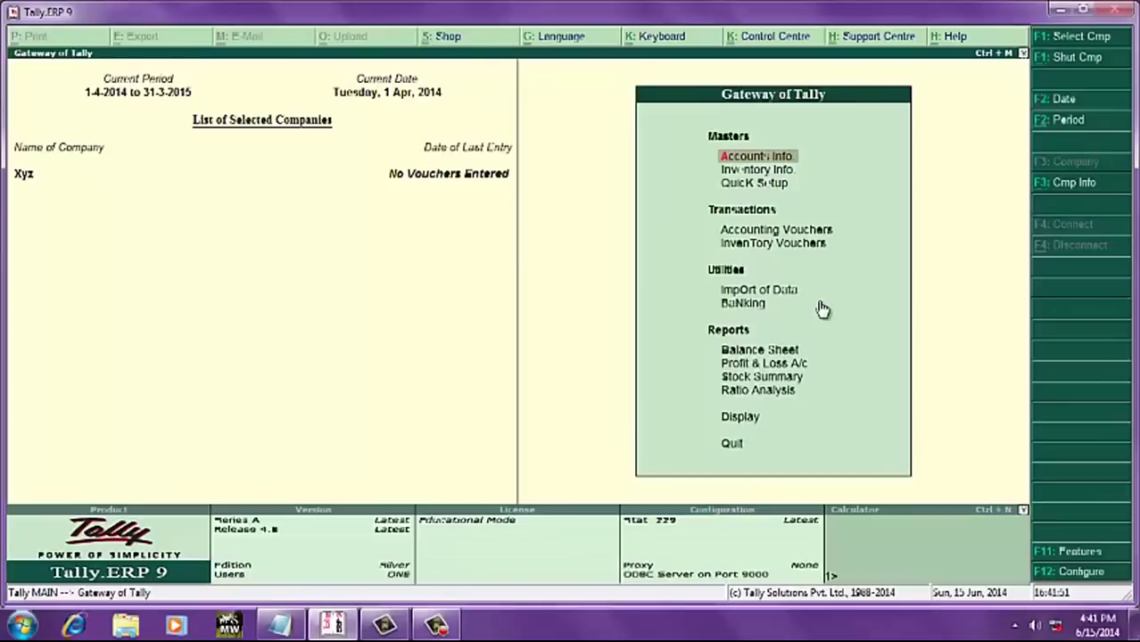
key(Down)
key(Return)
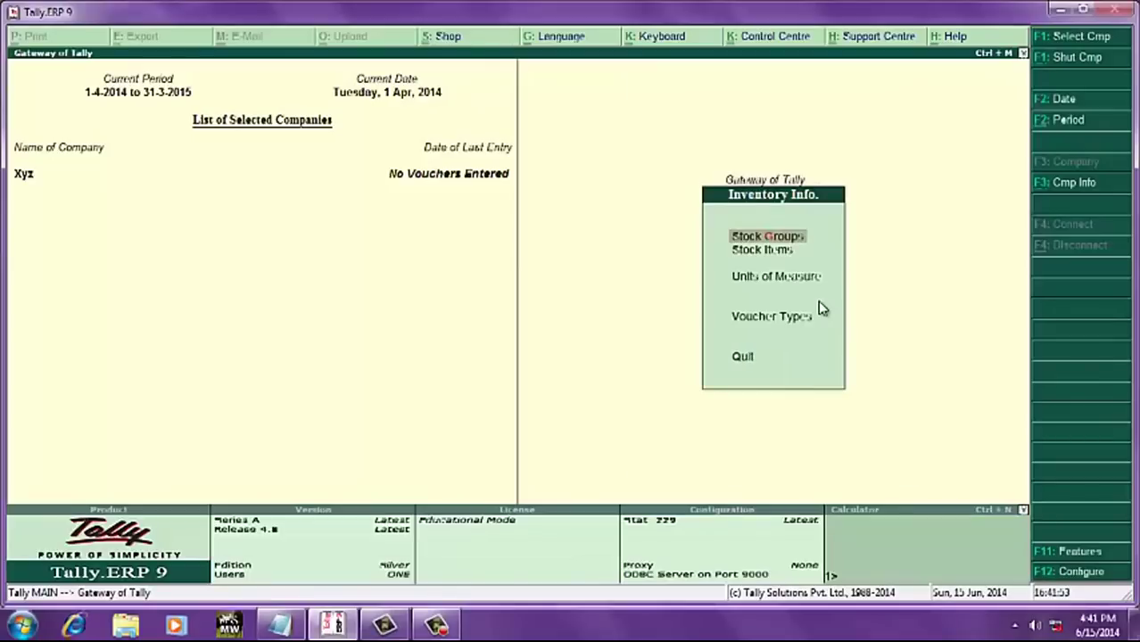
key(Down)
key(Down)
key(Return)
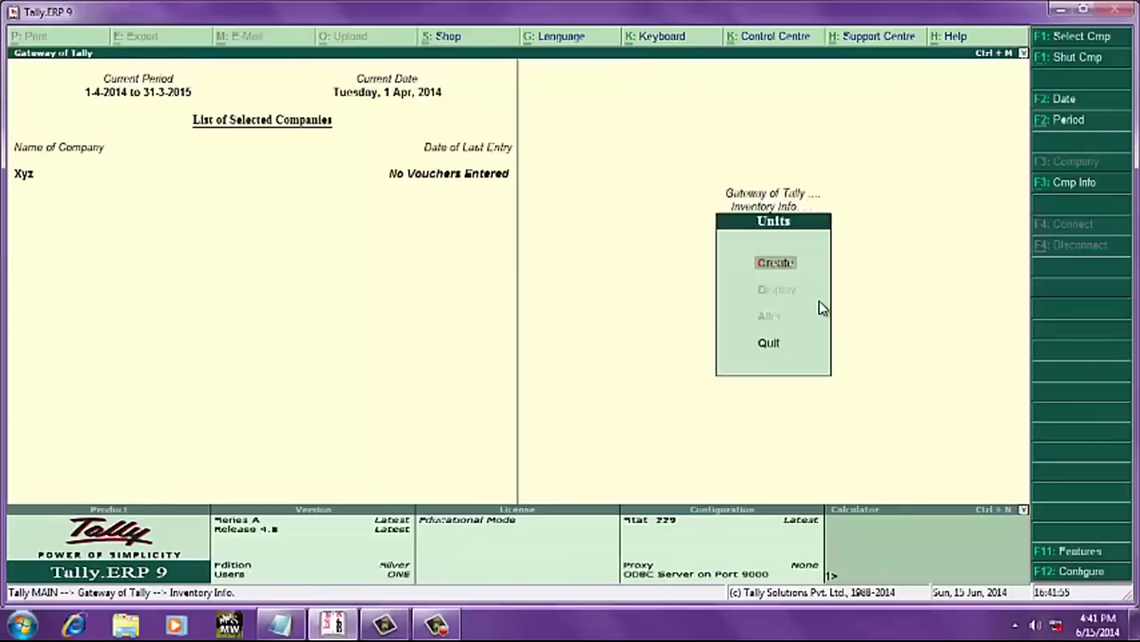
key(Return)
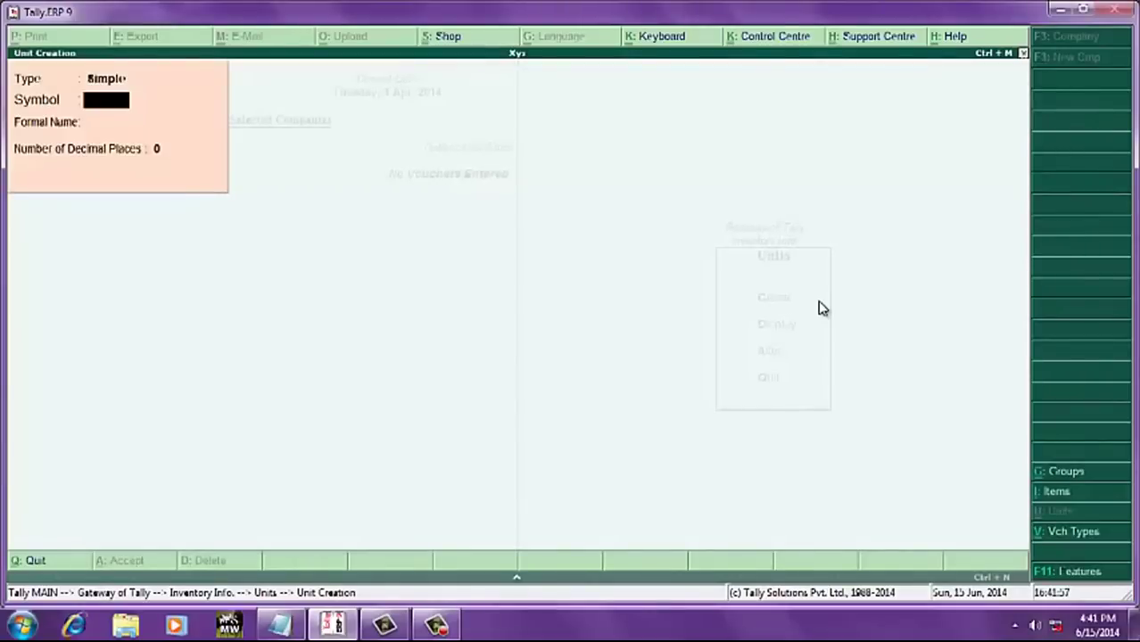
Create the simple unit nos without a formal name and with 0 decimal places.
text(nos)
key(Return)
key(Return)
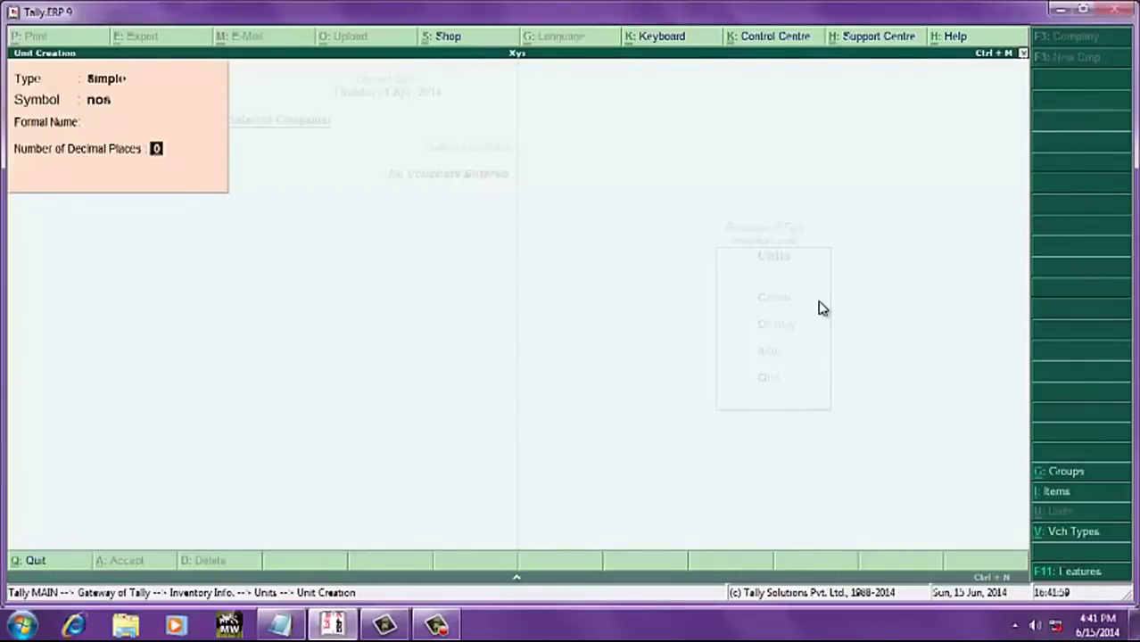
key(Return)
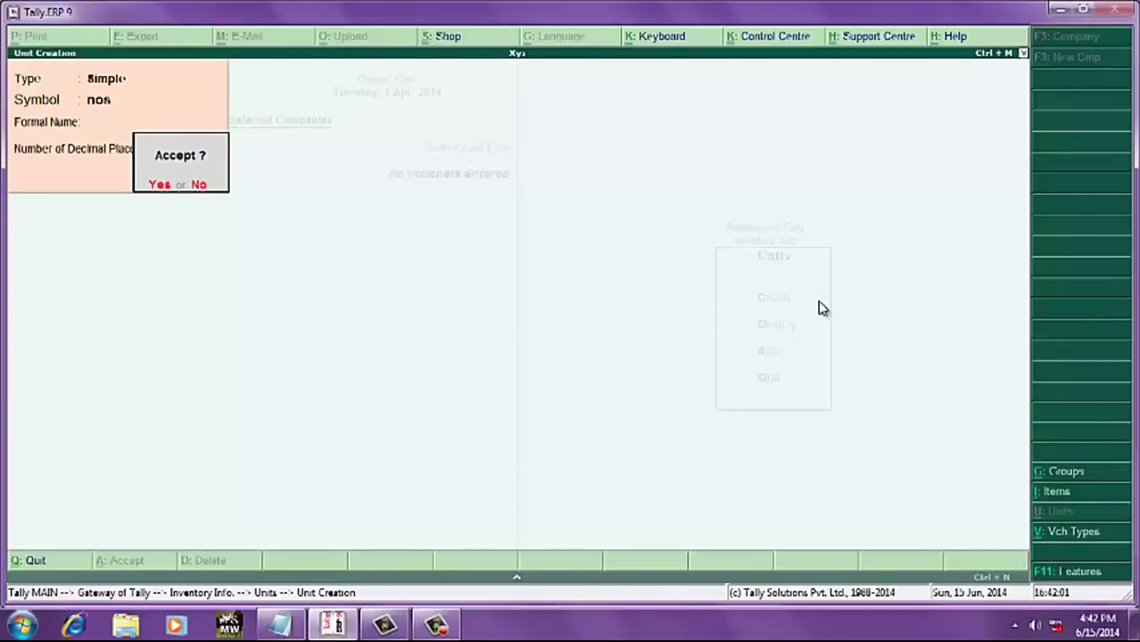
key(Return)
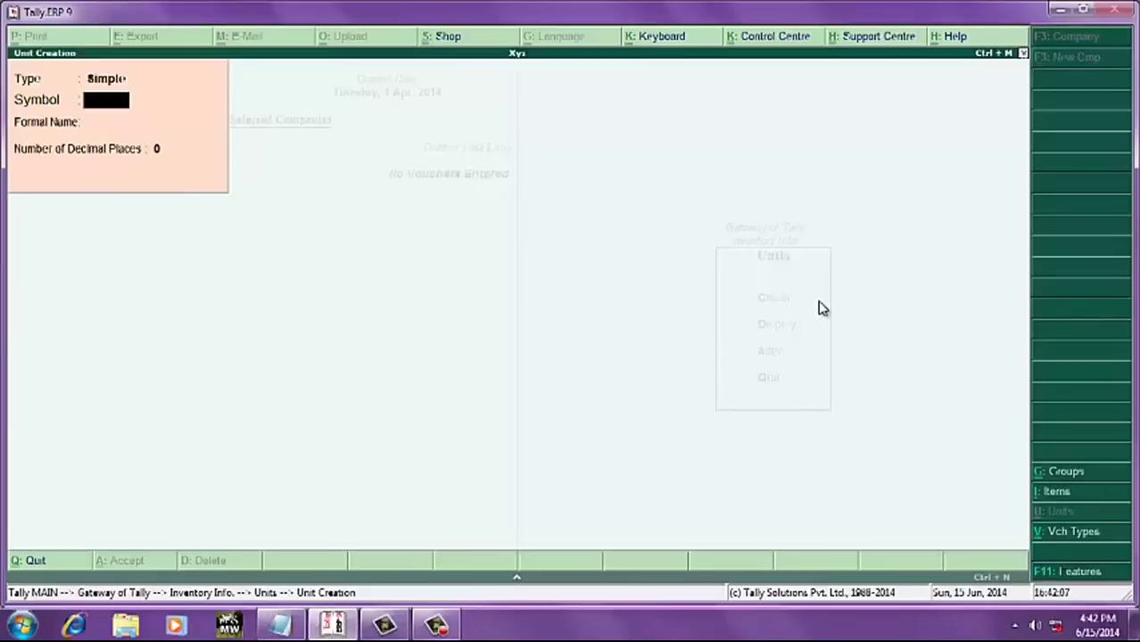
Create the simple unit kgs with no formal name and 0 decimal places, and leave unit creation.
text(kgs)
key(BackSpace)
key(BackSpace)
text(gs)
key(Return)
key(Return)
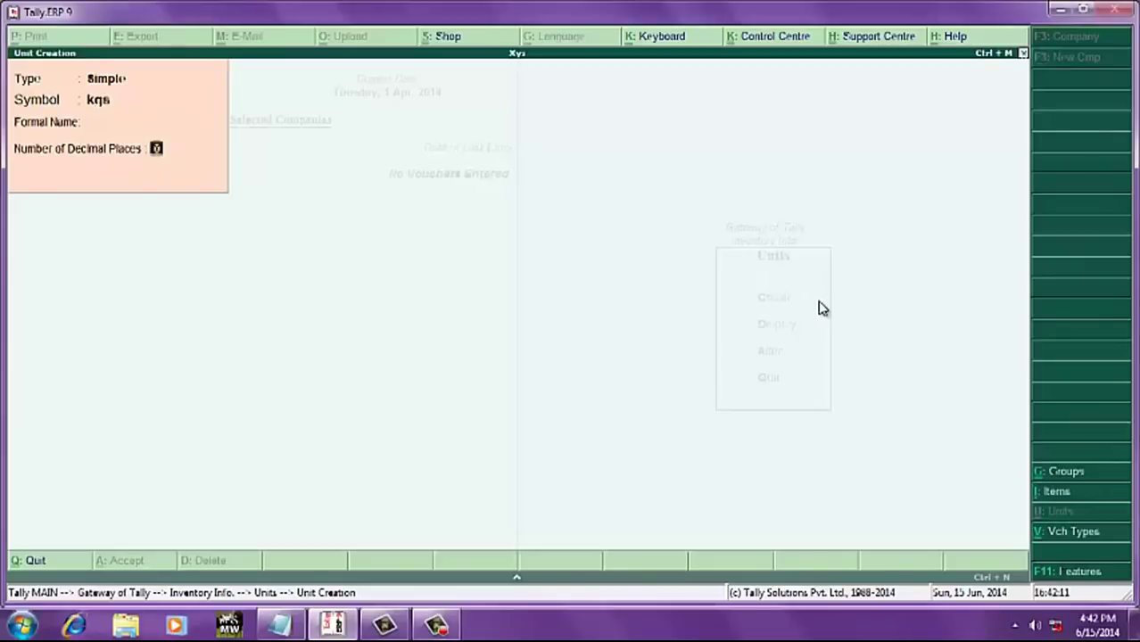
key(Return)
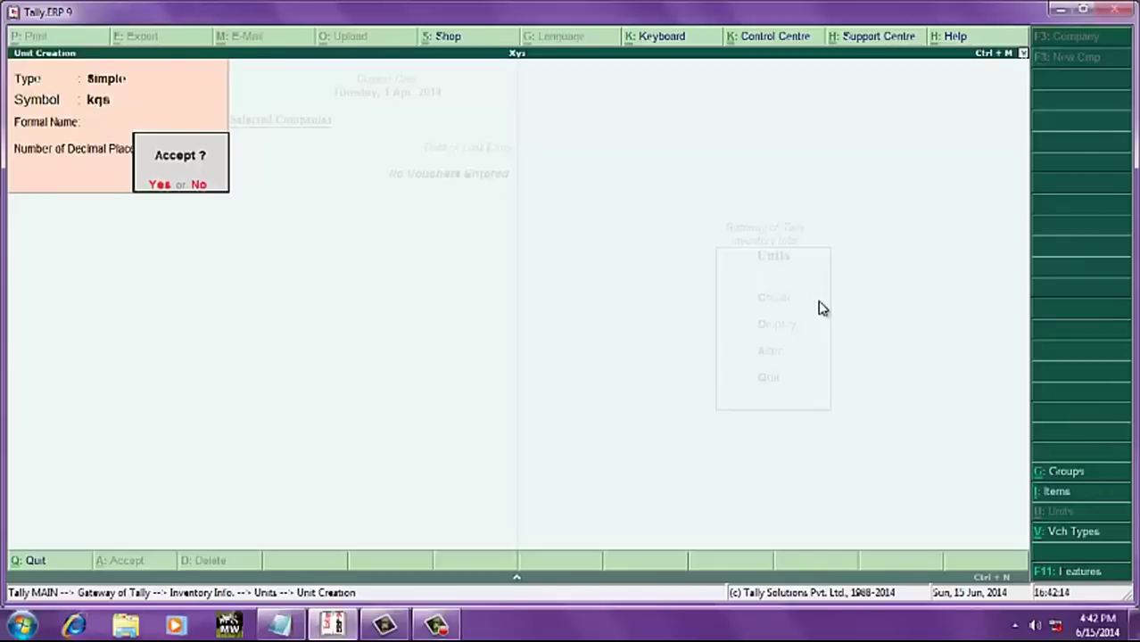
key(Escape)
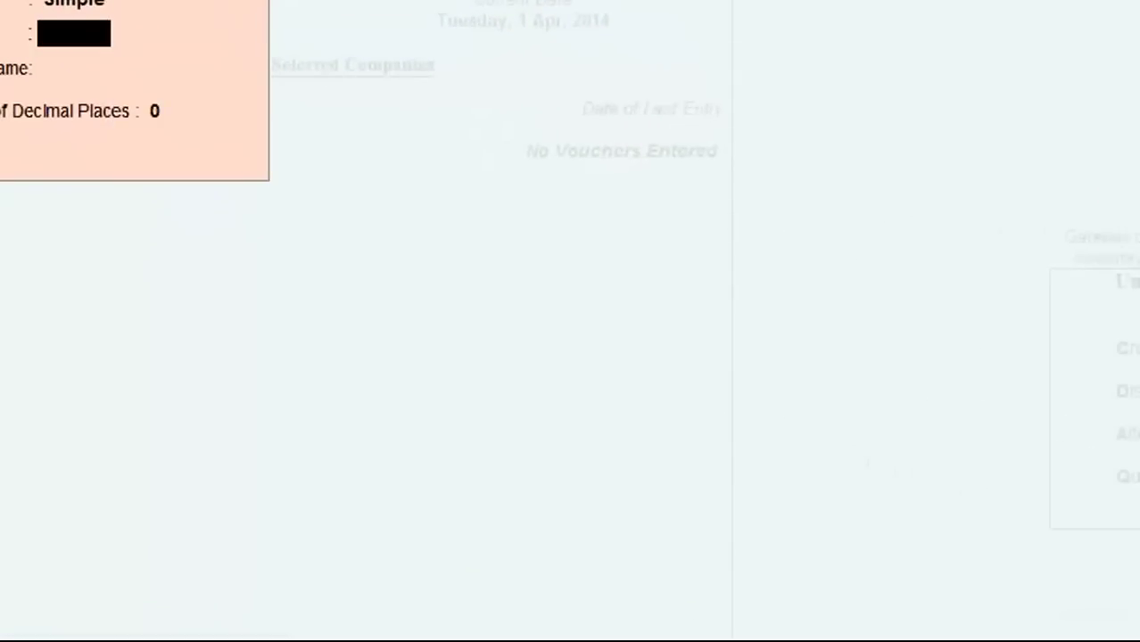
key(Escape)
key(y)
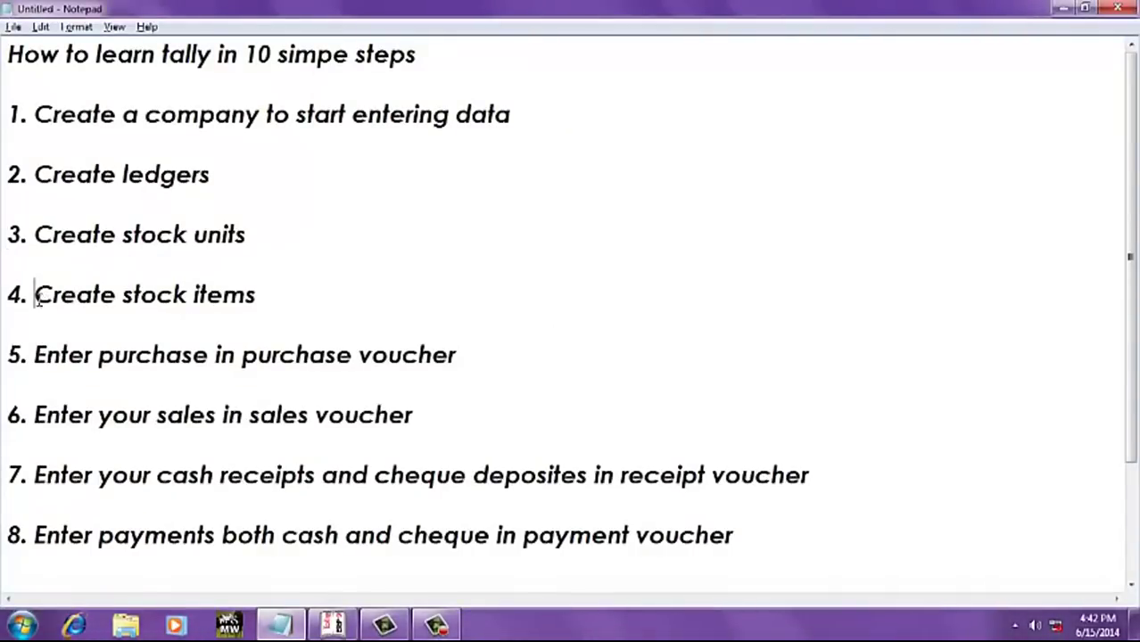
Highlight Create stock items in the Notepad list, and return to the Gateway of Tally in Tally.ERP 9.
drag(36, 296, 257, 296)
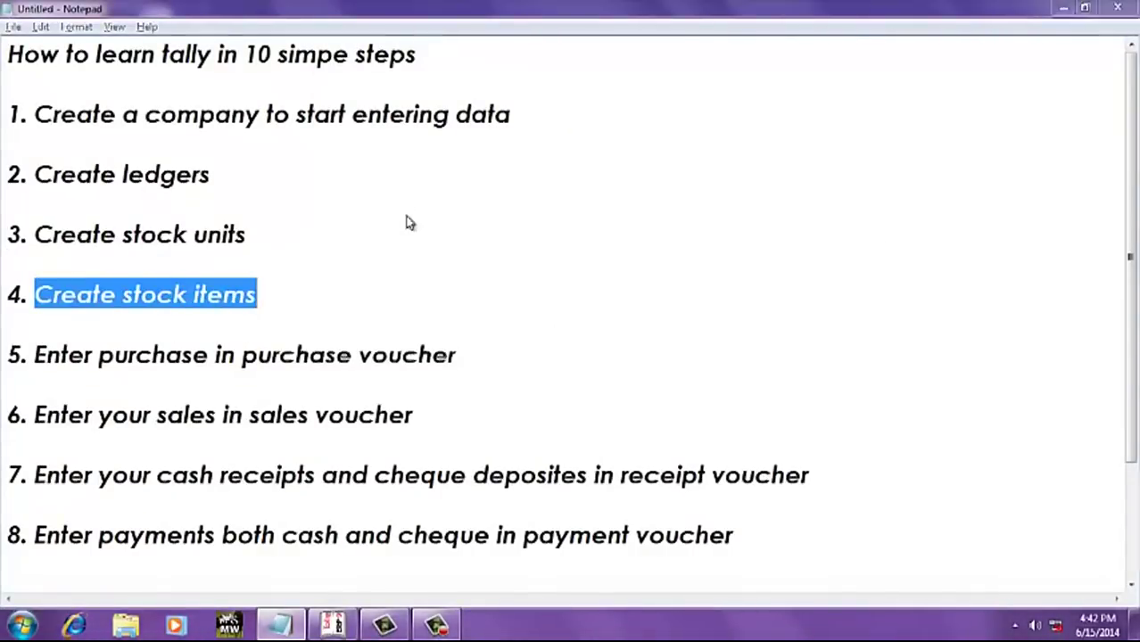
key(alt+Tab)
key(Escape)
key(Escape)
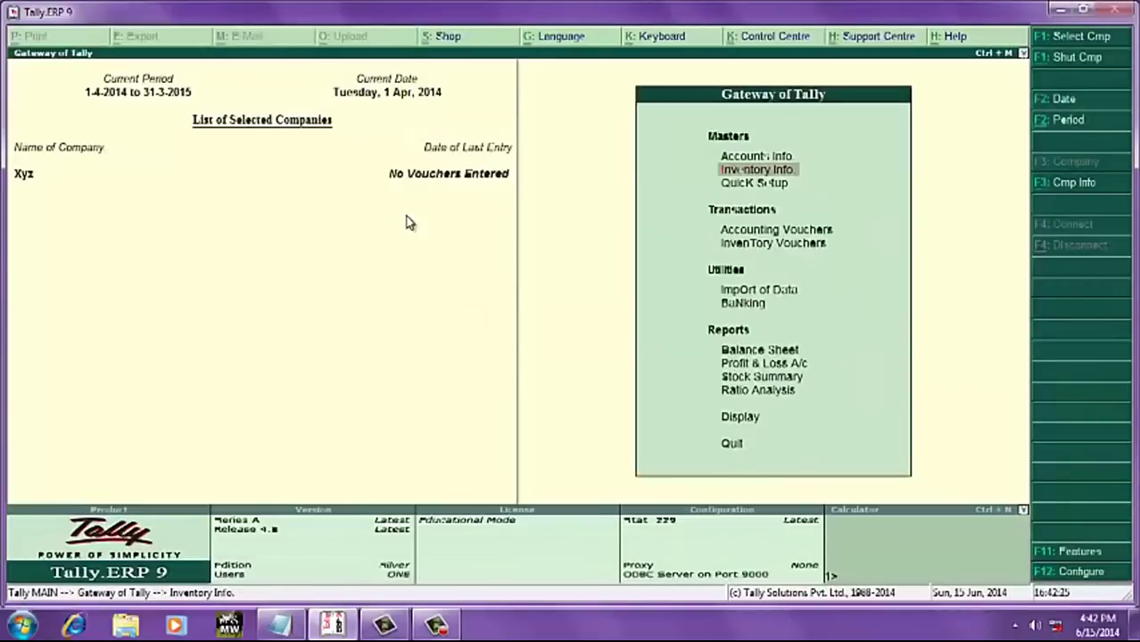